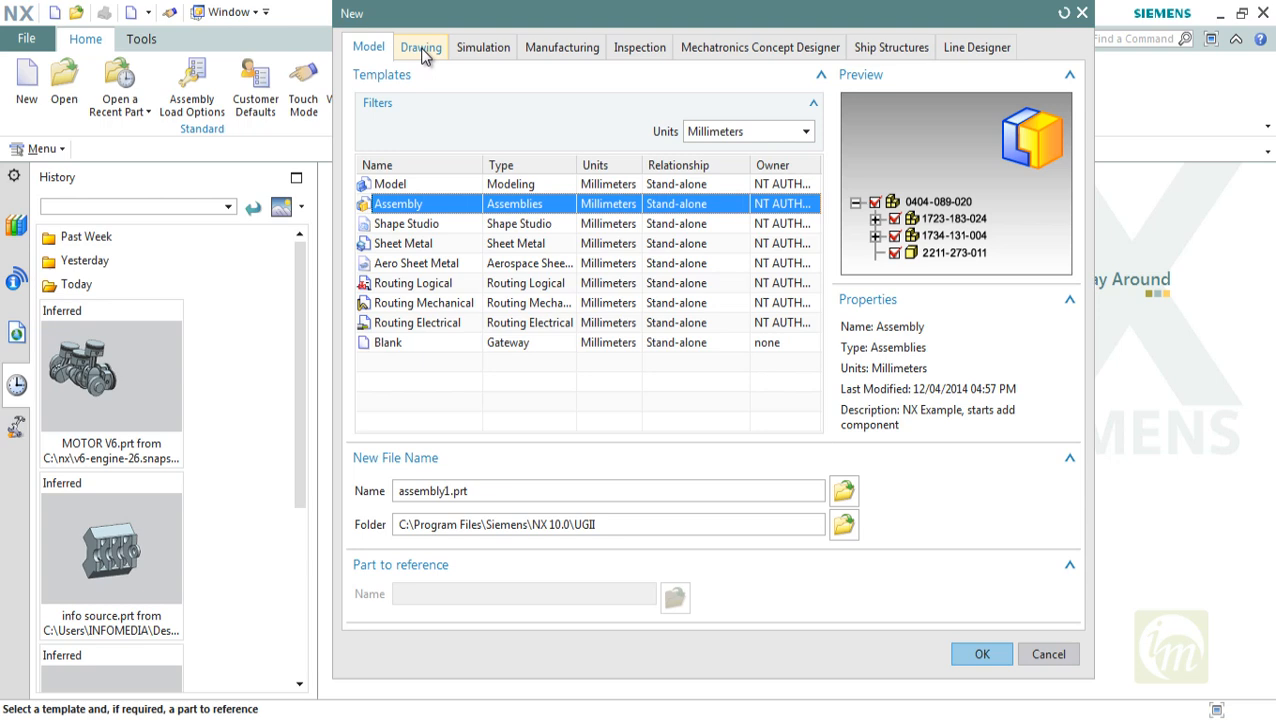
Show the drawing templates for a new file and filter them by the Stand-alone Part relationship
left_click(421, 50)
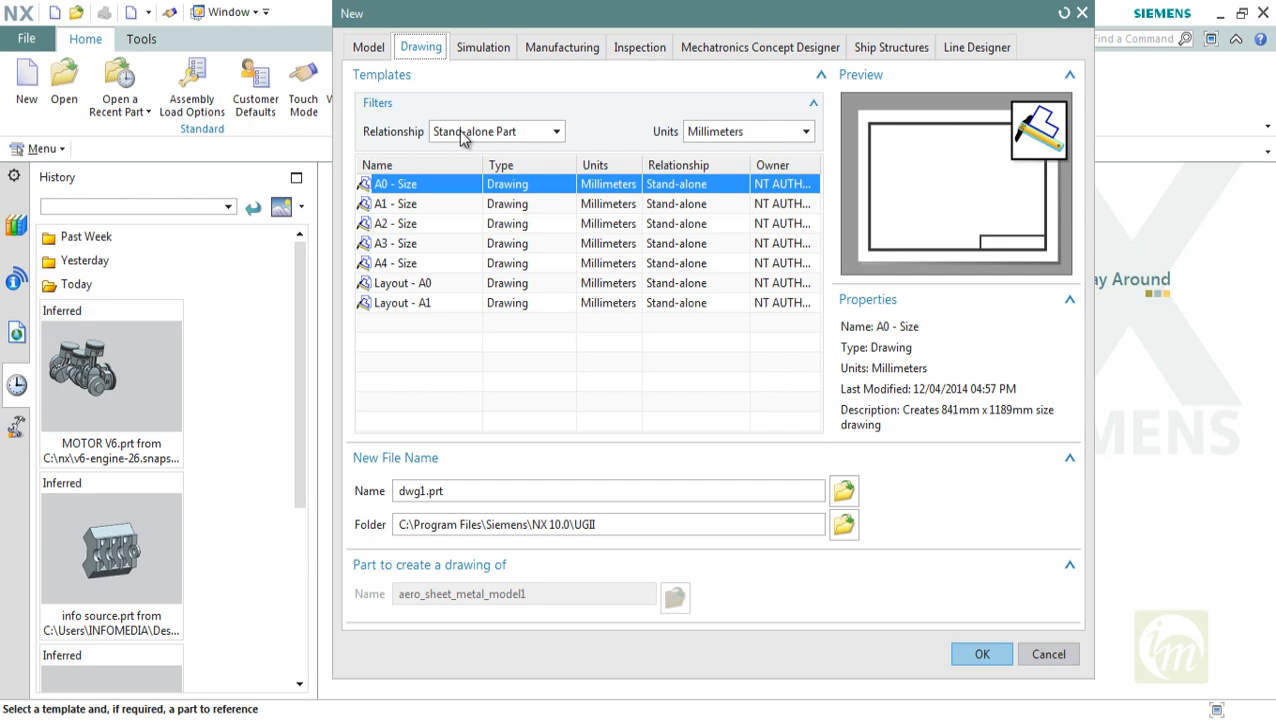
left_click(504, 142)
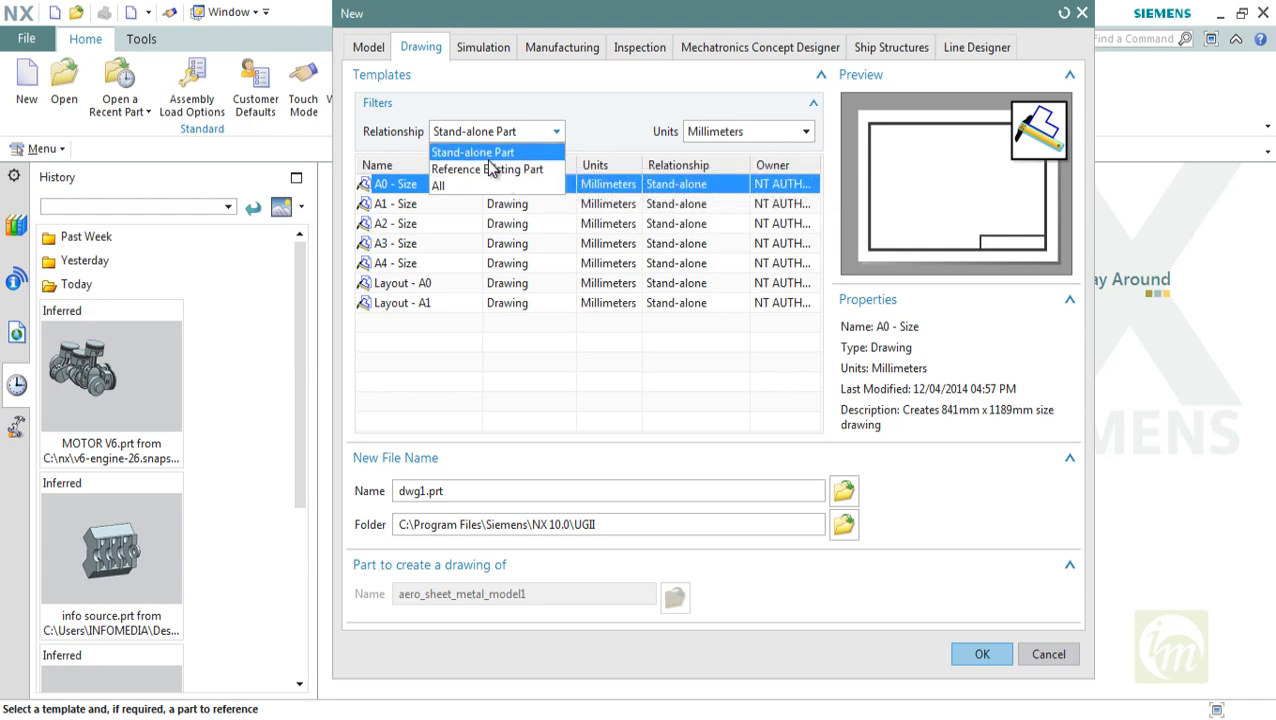
left_click(485, 153)
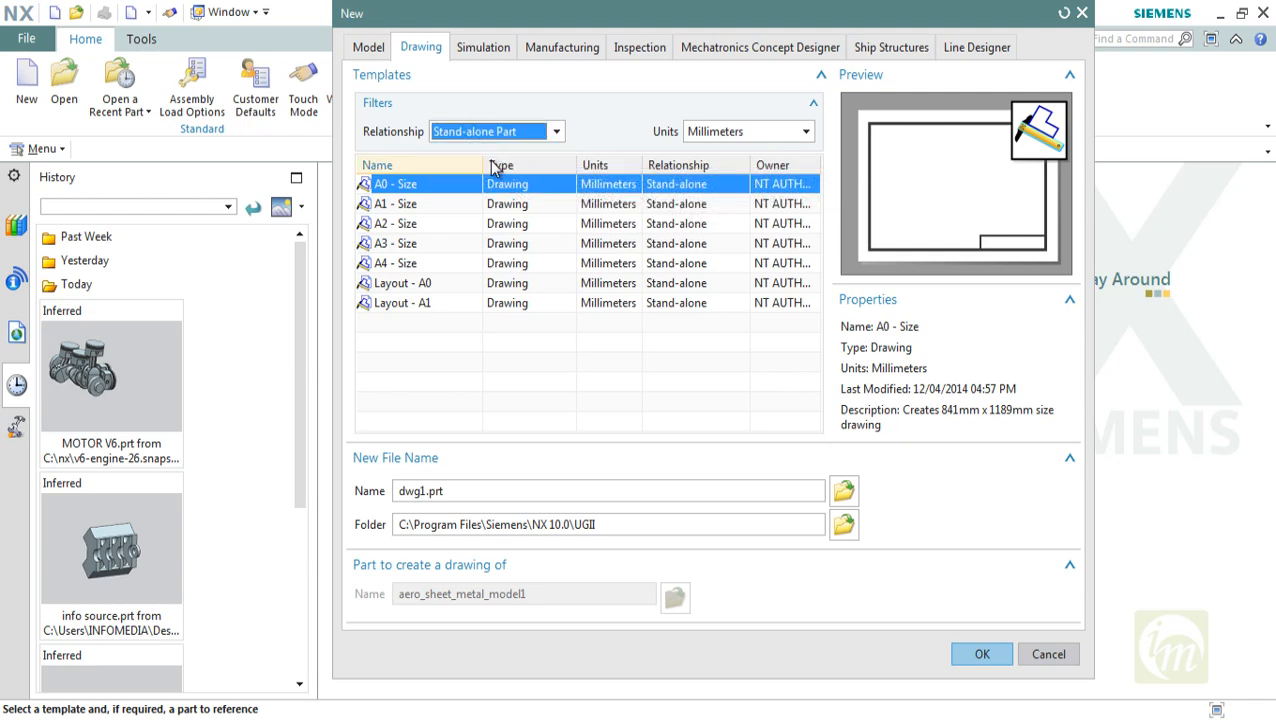
Switch the template units to Inches to view the inch sheet sizes, and return them to Millimeters
left_click(718, 145)
left_click(720, 170)
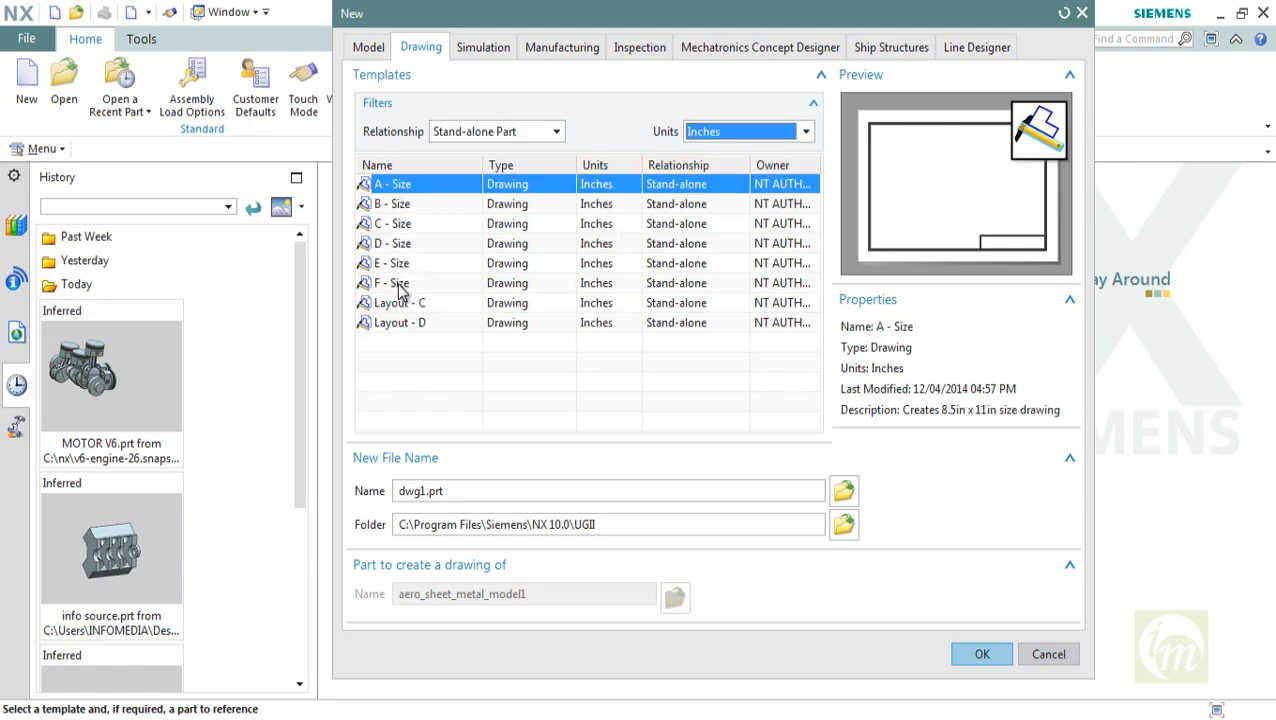
left_click(735, 136)
left_click(725, 170)
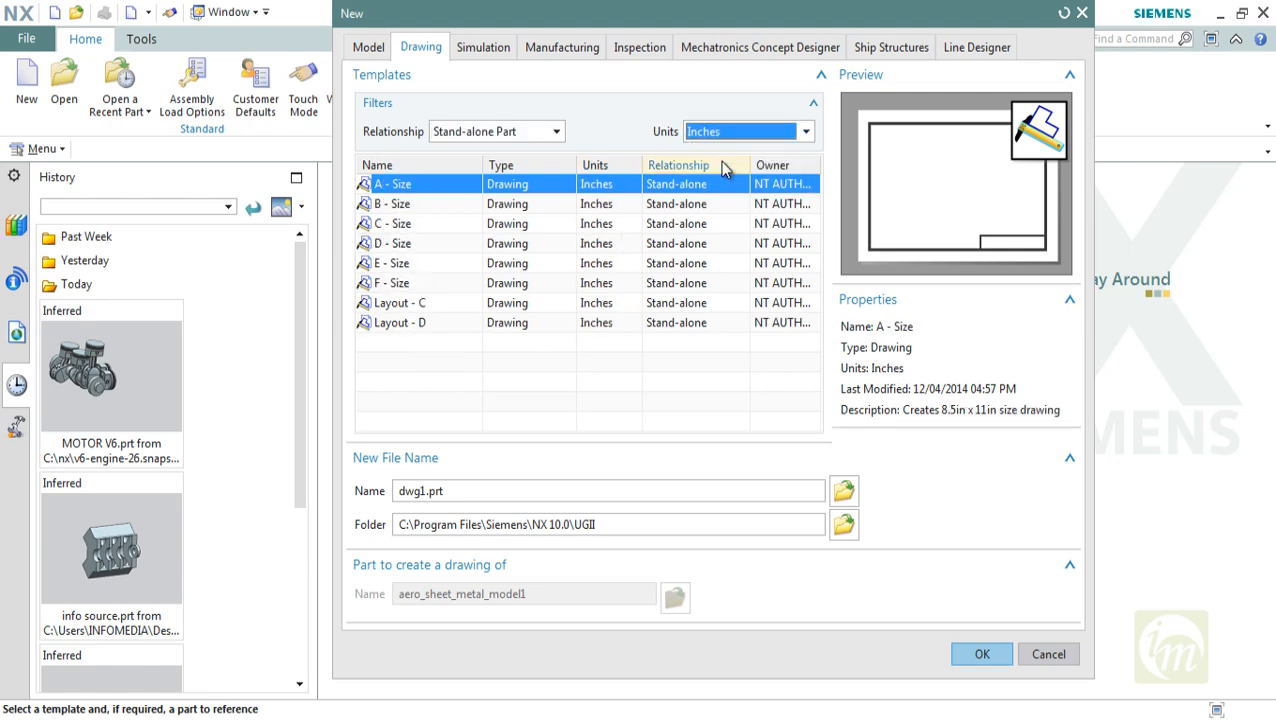
left_click(735, 131)
left_click(722, 152)
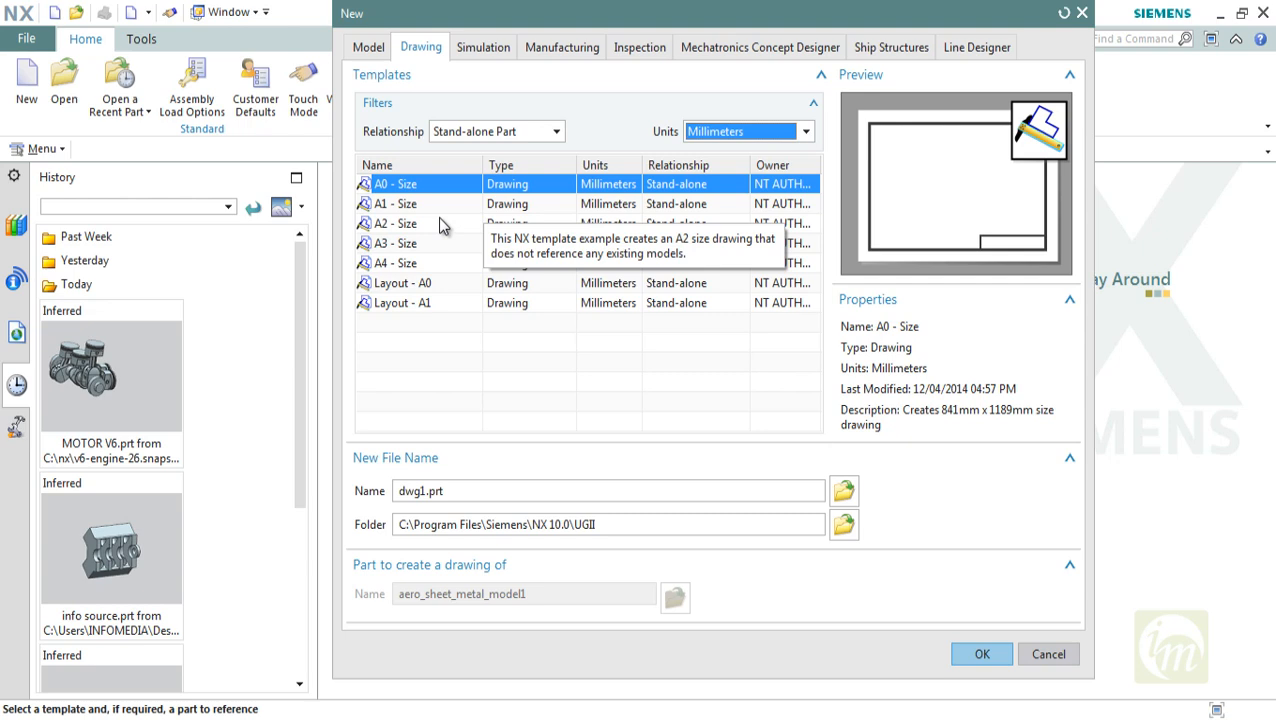
Compare the sheet dimensions of the A0, A1, A2 and A4 drawing templates
left_click(398, 224)
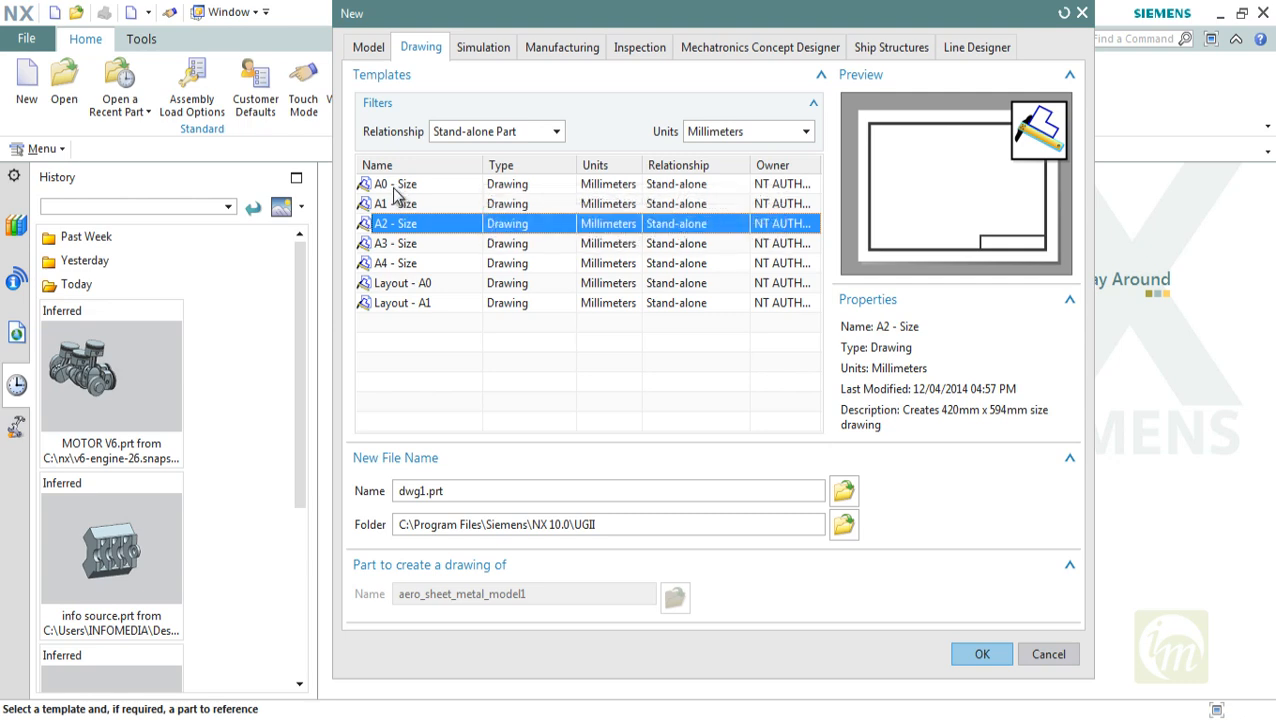
left_click(398, 184)
left_click(400, 204)
left_click(407, 229)
left_click(384, 264)
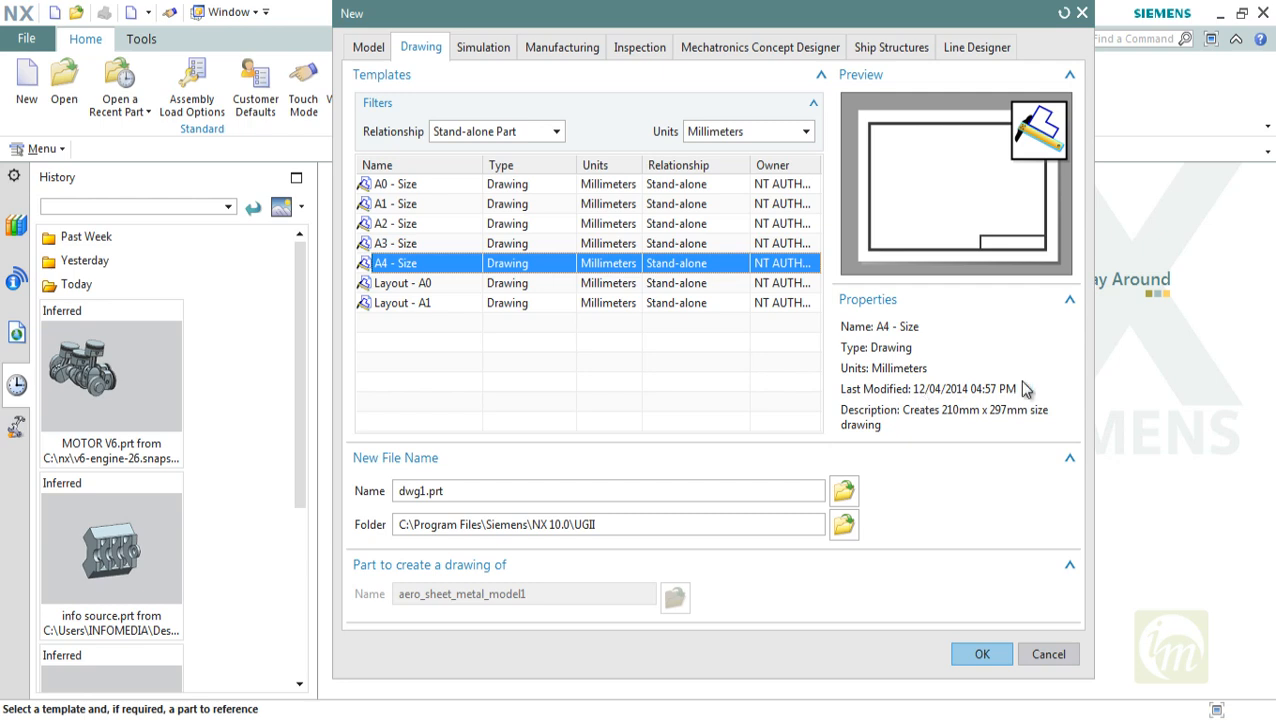
Filter the drawing templates by Inches and check the sheet dimensions of the B to E sizes
left_click(752, 137)
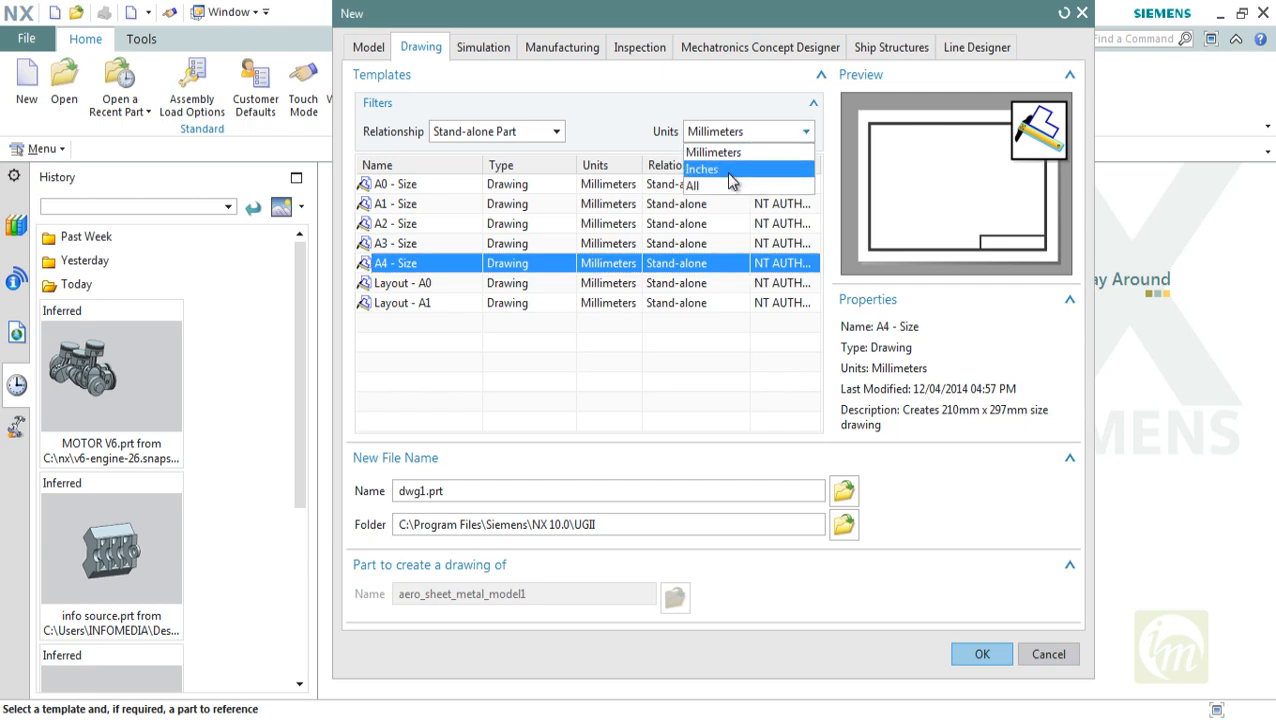
left_click(730, 178)
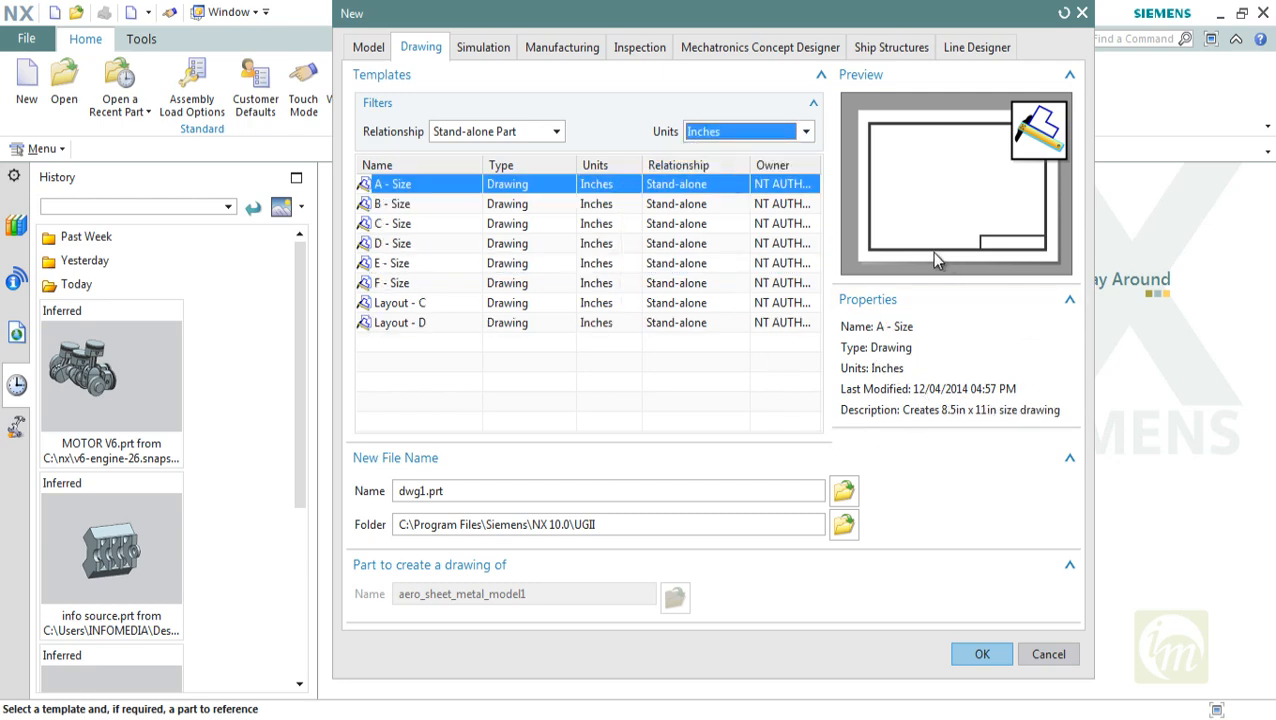
left_click(399, 245)
left_click(398, 264)
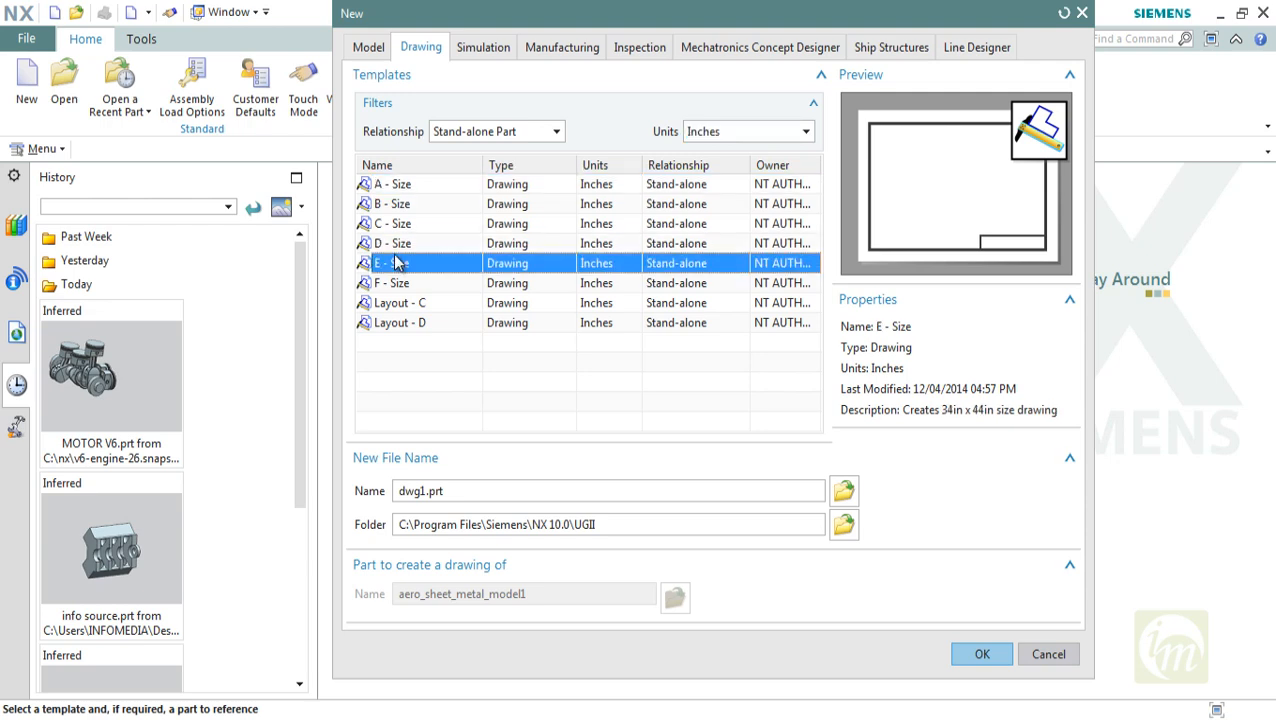
left_click(398, 244)
left_click(398, 224)
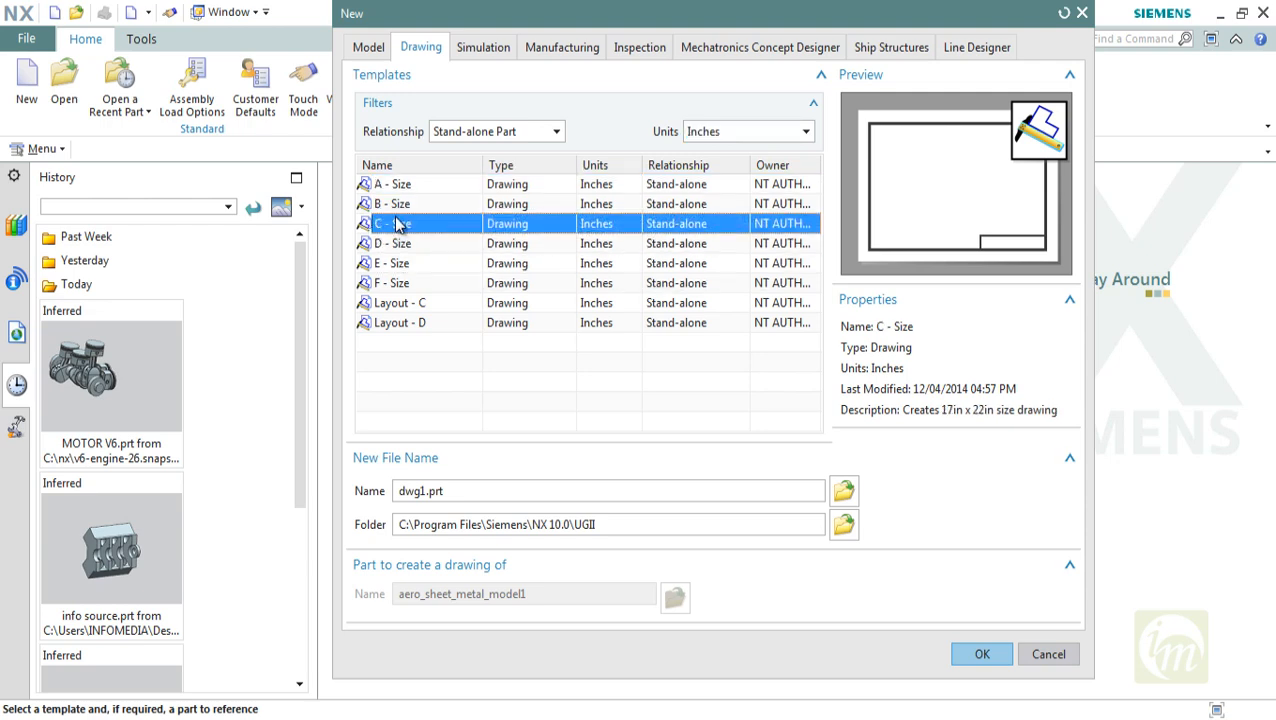
left_click(398, 206)
Set the template units to Millimeters, check the Layout templates, and select the A2 - Size template
left_click(729, 133)
left_click(712, 152)
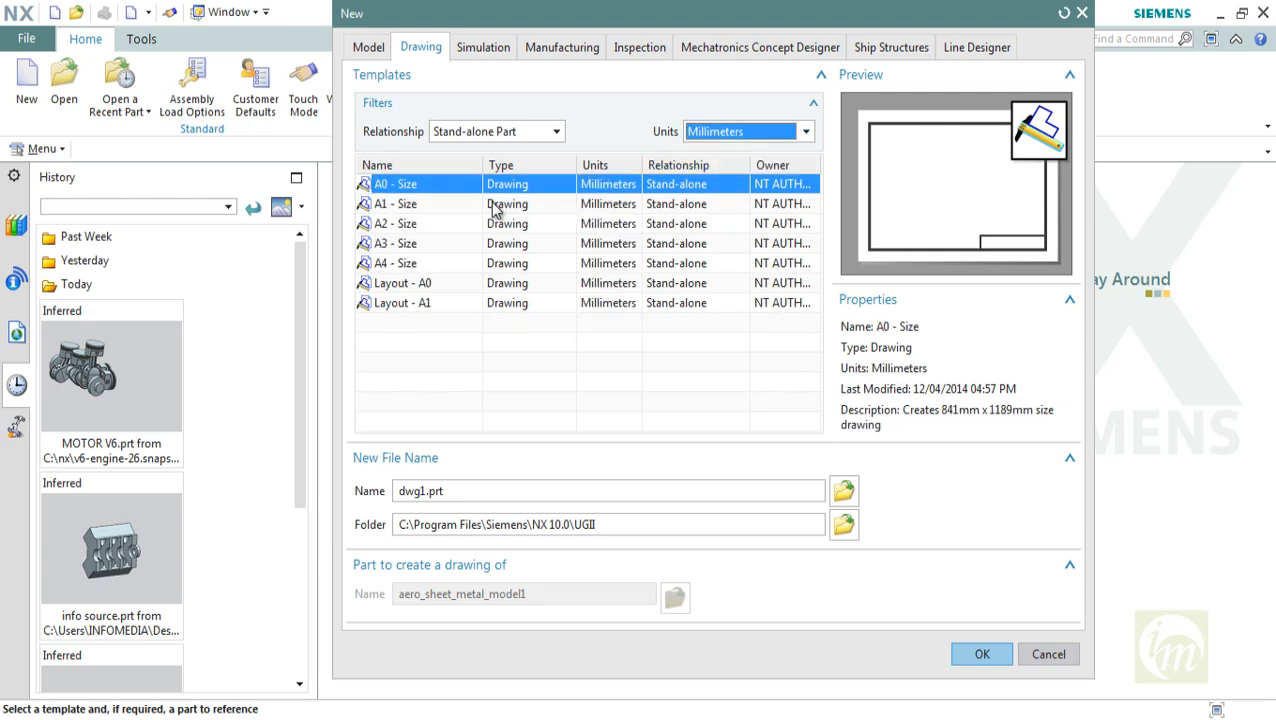
left_click(381, 285)
left_click(394, 302)
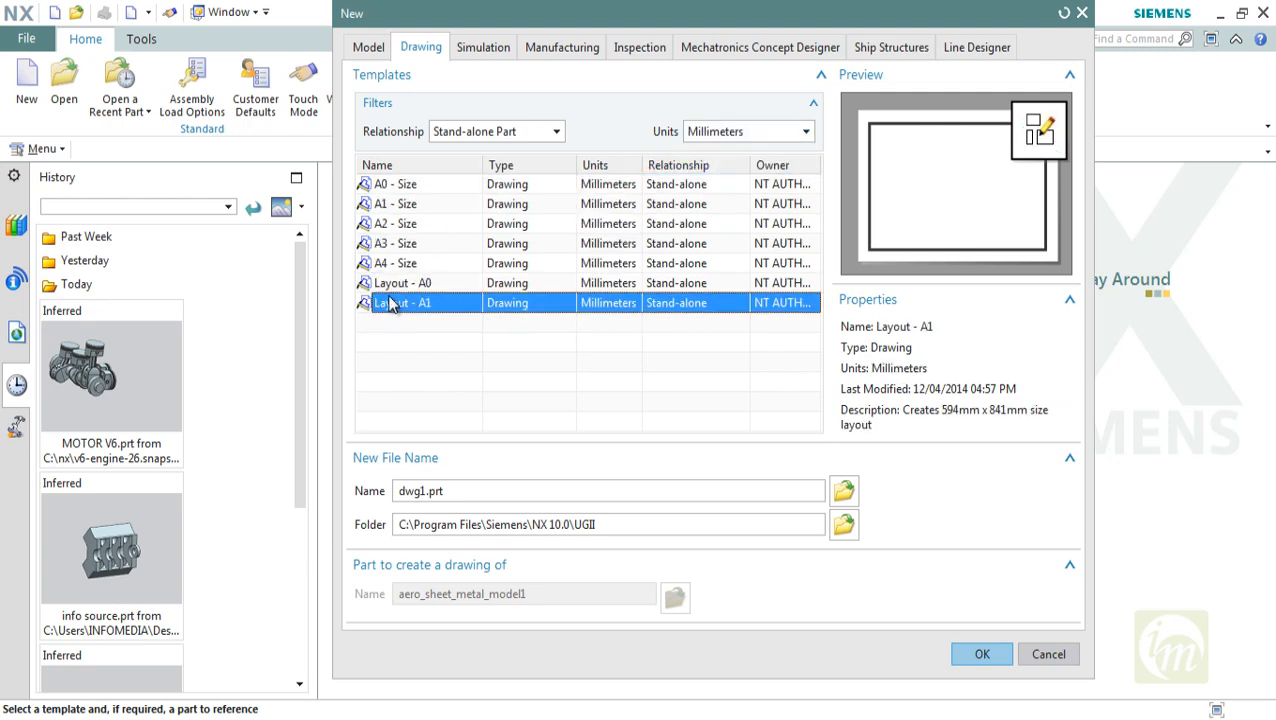
left_click(413, 263)
left_click(418, 243)
left_click(418, 223)
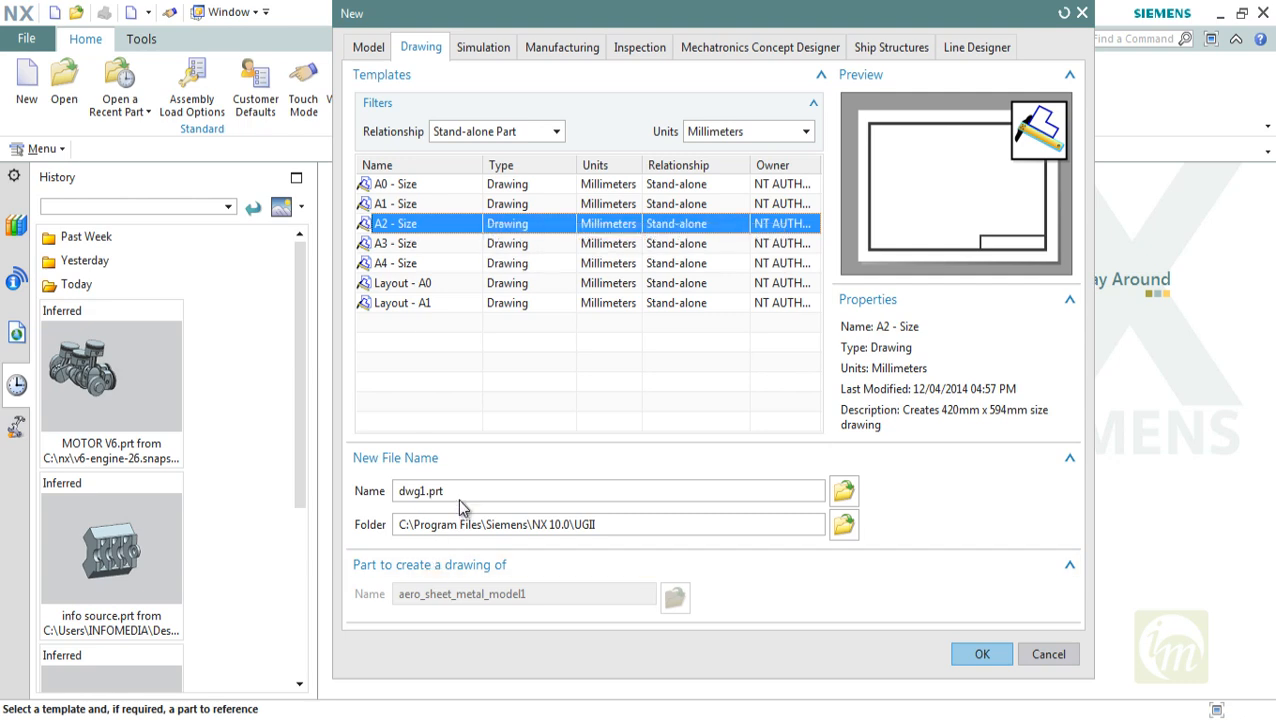
Name the new drawing DRW1, set its location to the NX folder on the Desktop, and create it
left_click_drag(456, 490, 372, 500)
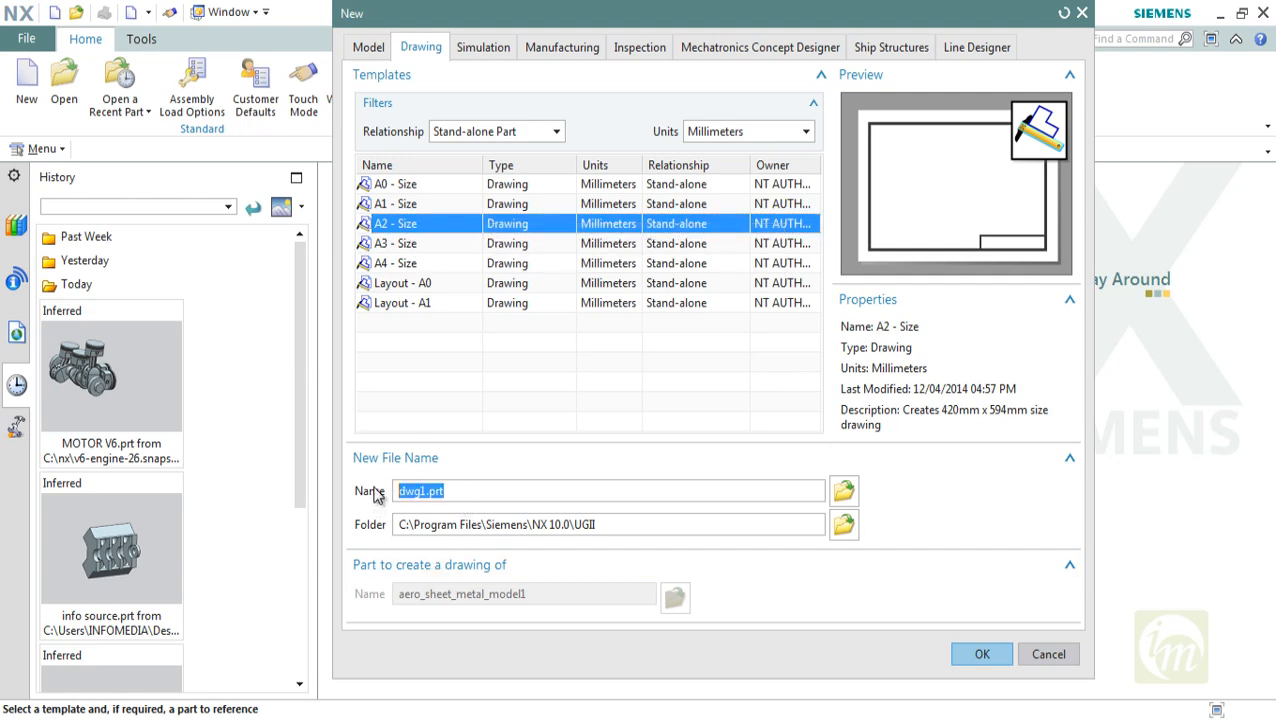
type("DRW1")
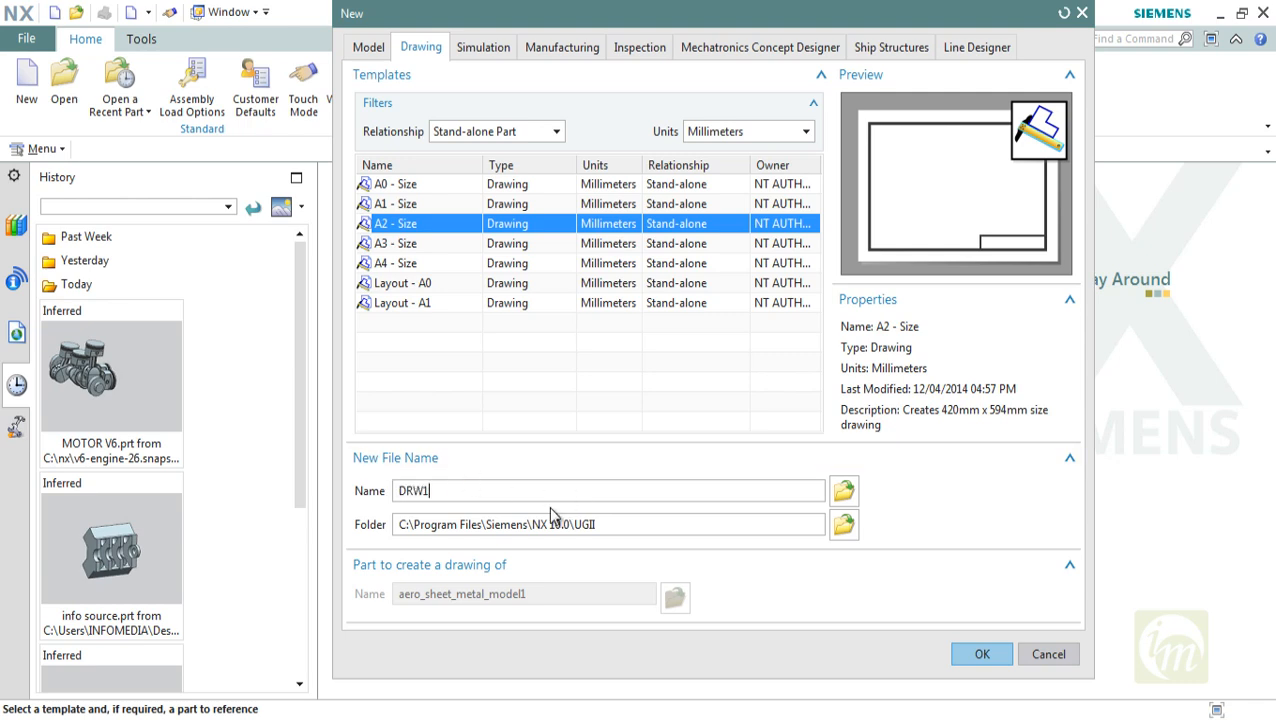
left_click(841, 526)
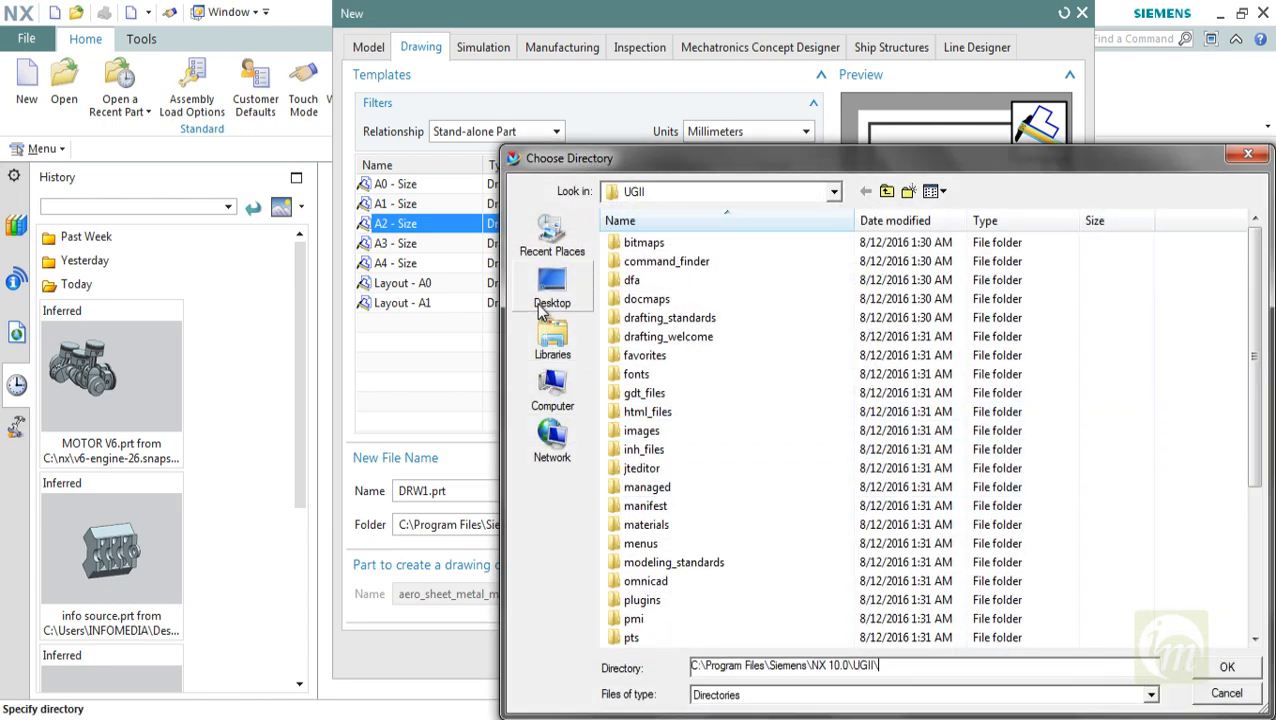
left_click(553, 288)
double_click(866, 310)
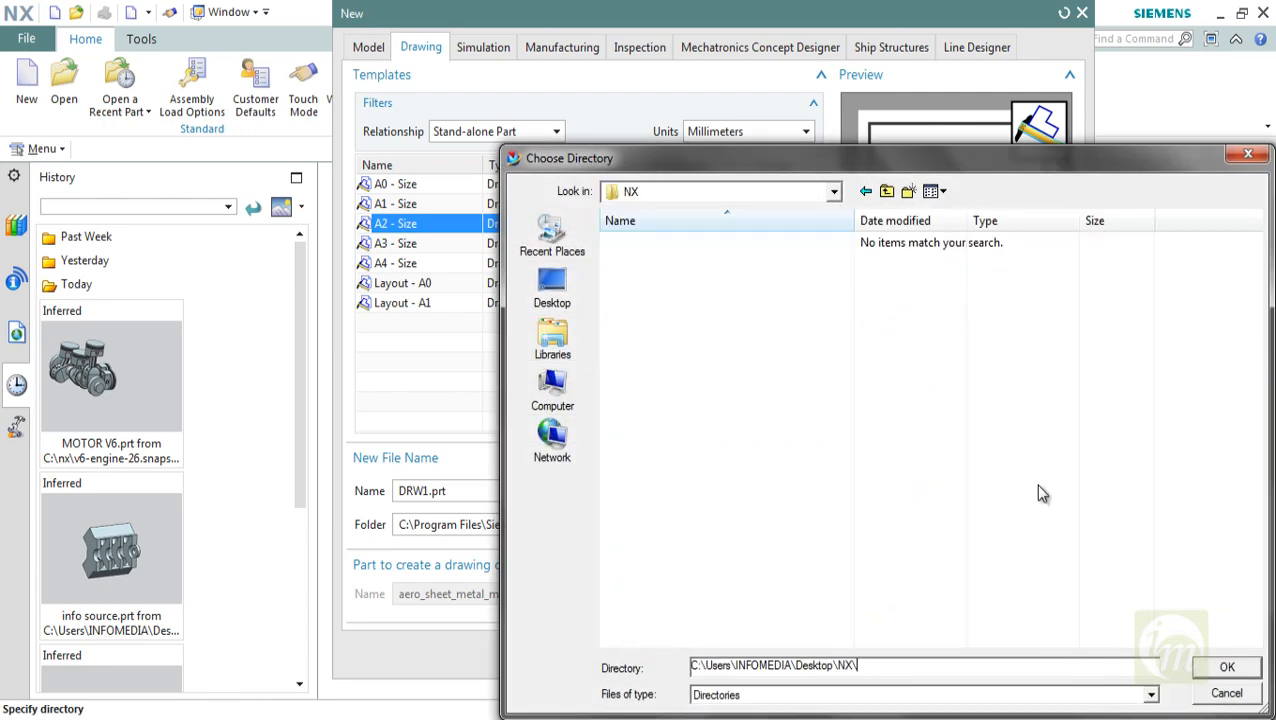
left_click(1227, 666)
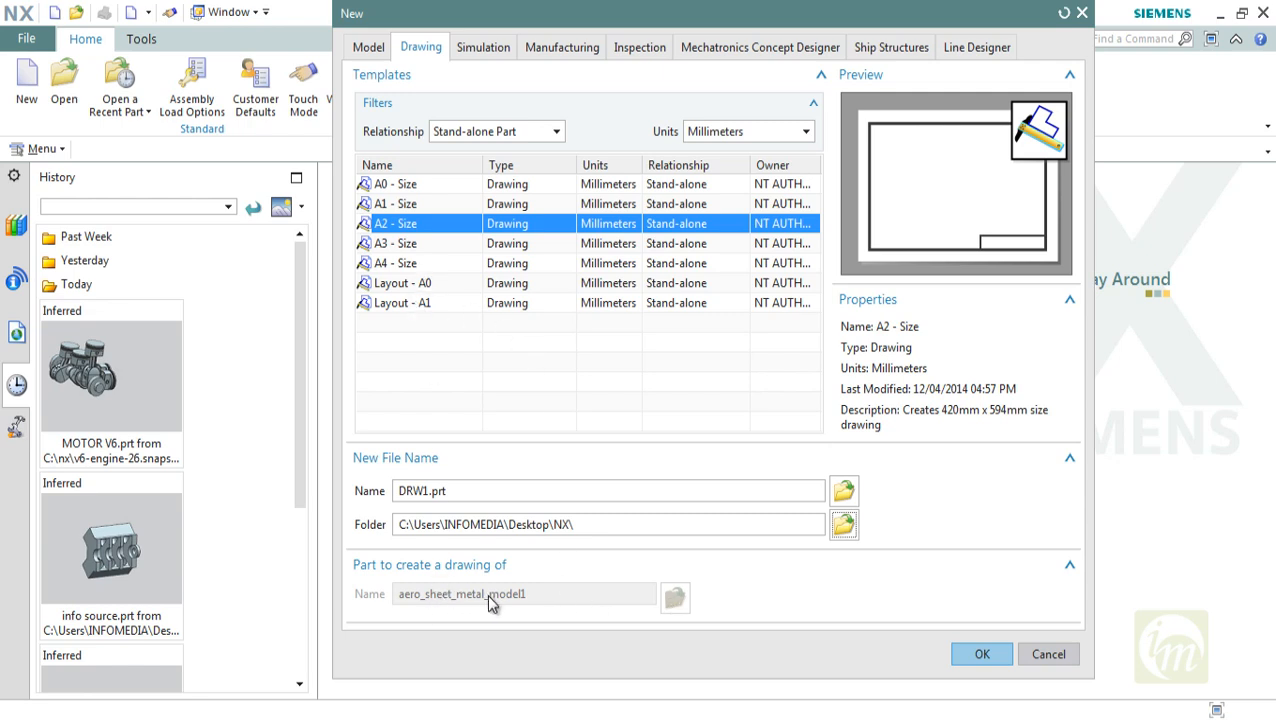
left_click(984, 654)
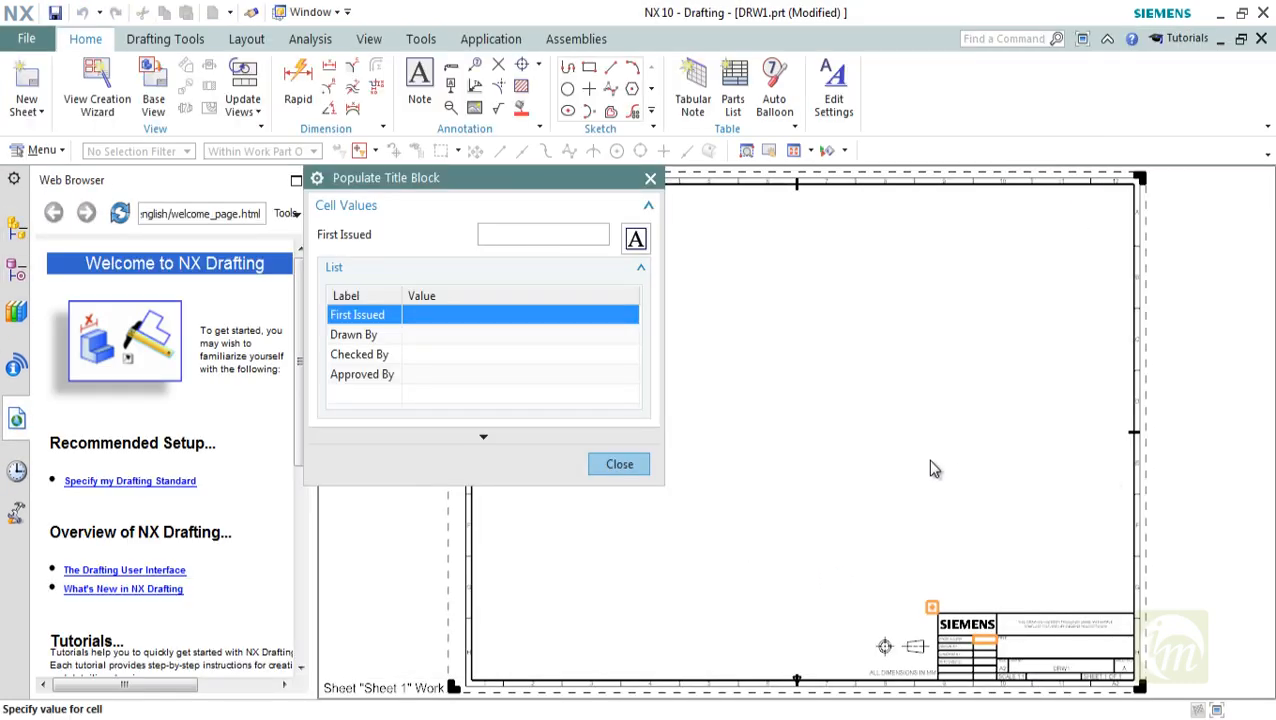
Enter JAN as the title block's First Issued value and finish populating the title block
scroll(971, 485, "down", 3)
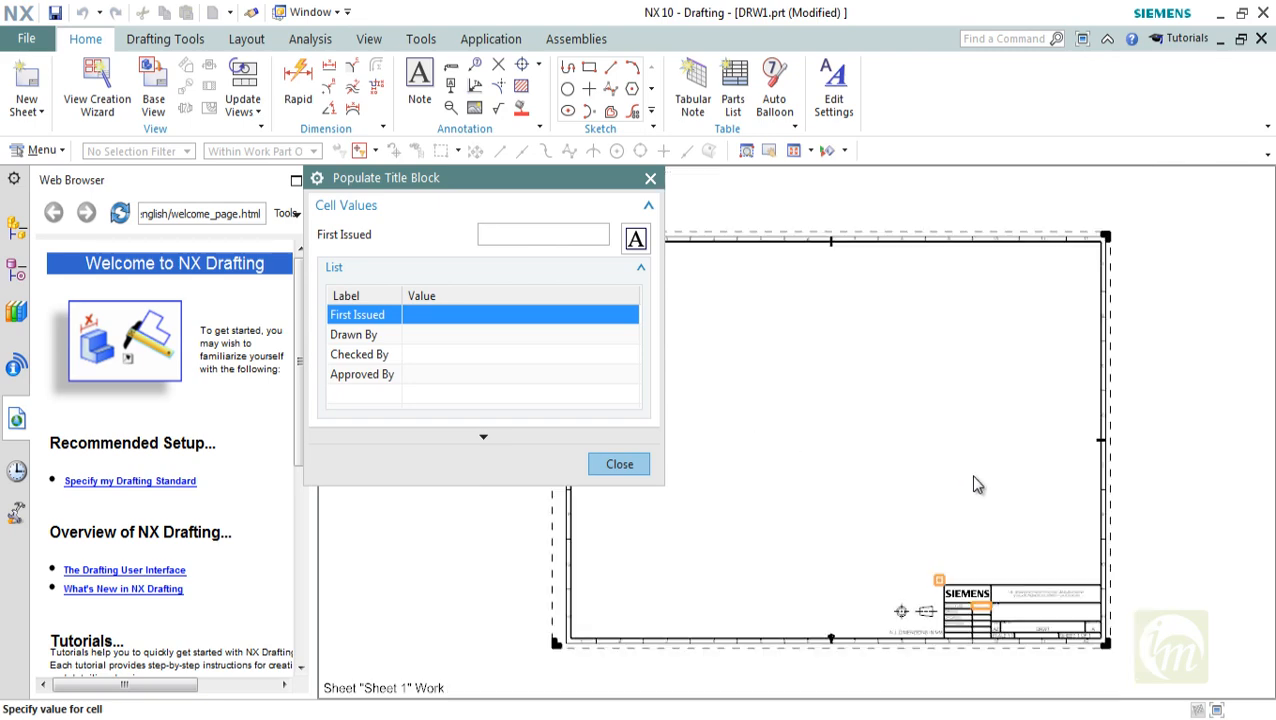
scroll(1050, 562, "up", 5)
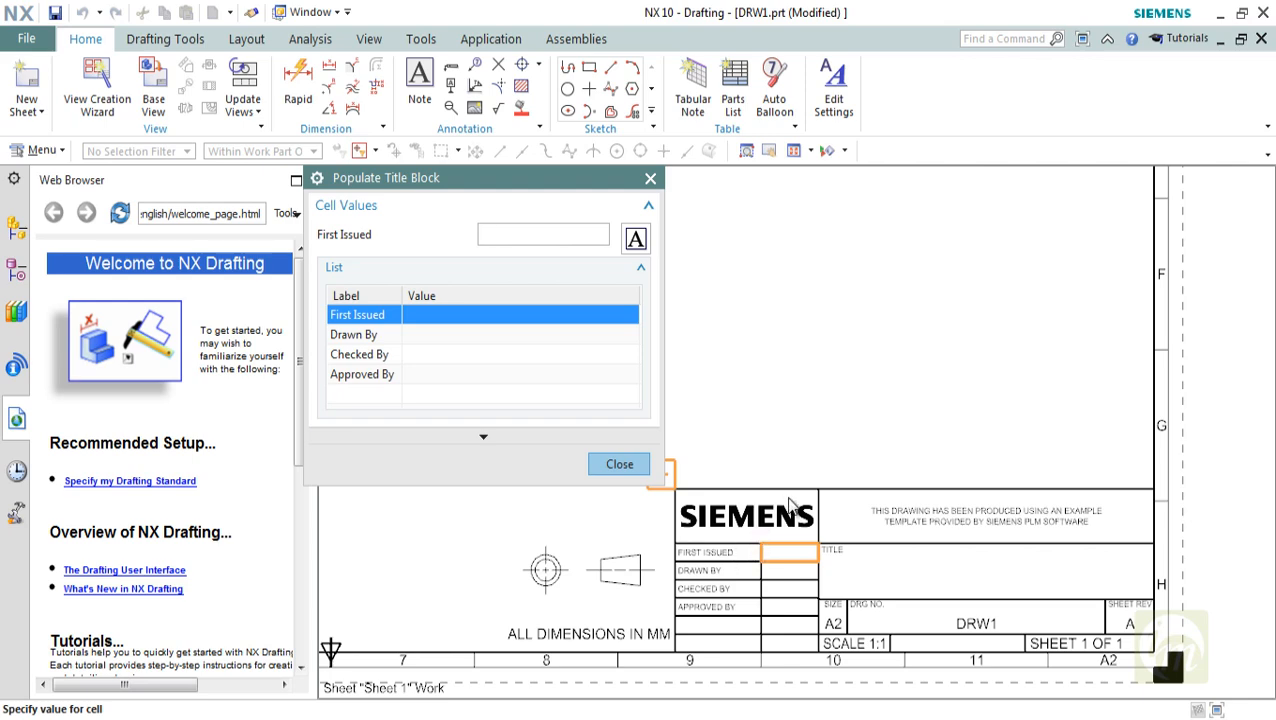
scroll(800, 515, "down", 5)
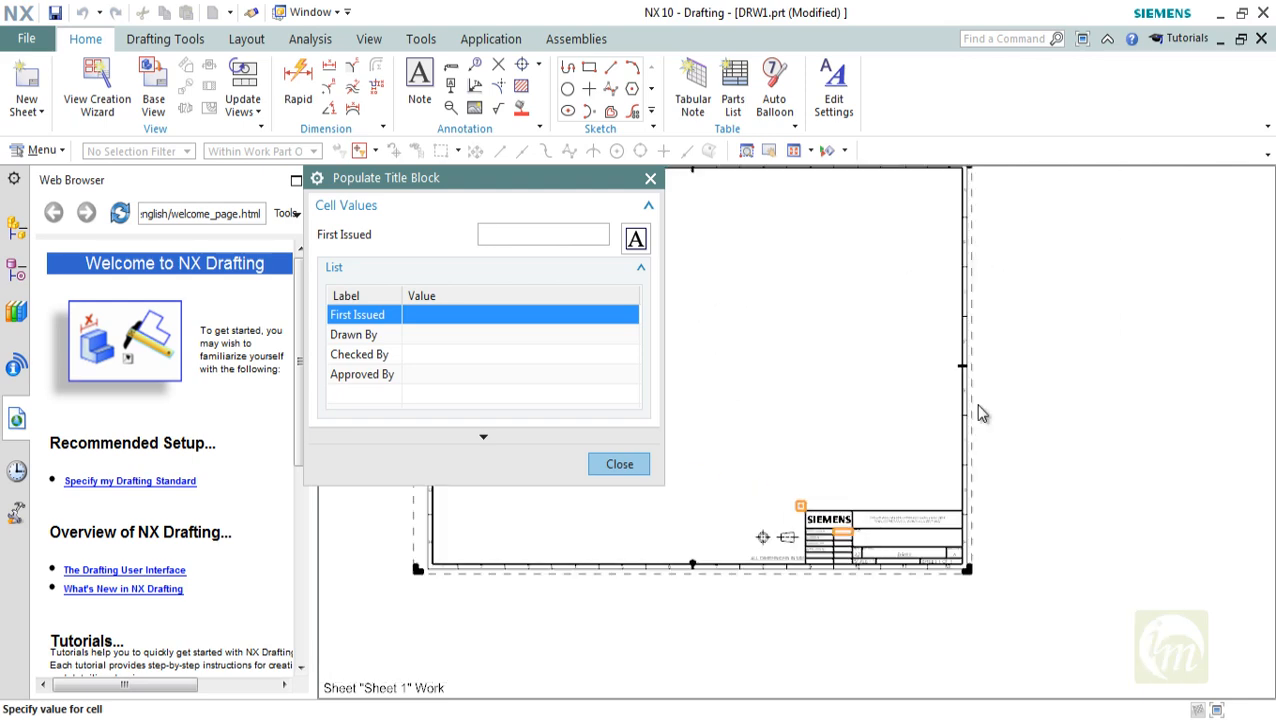
left_click_drag(447, 174, 541, 173)
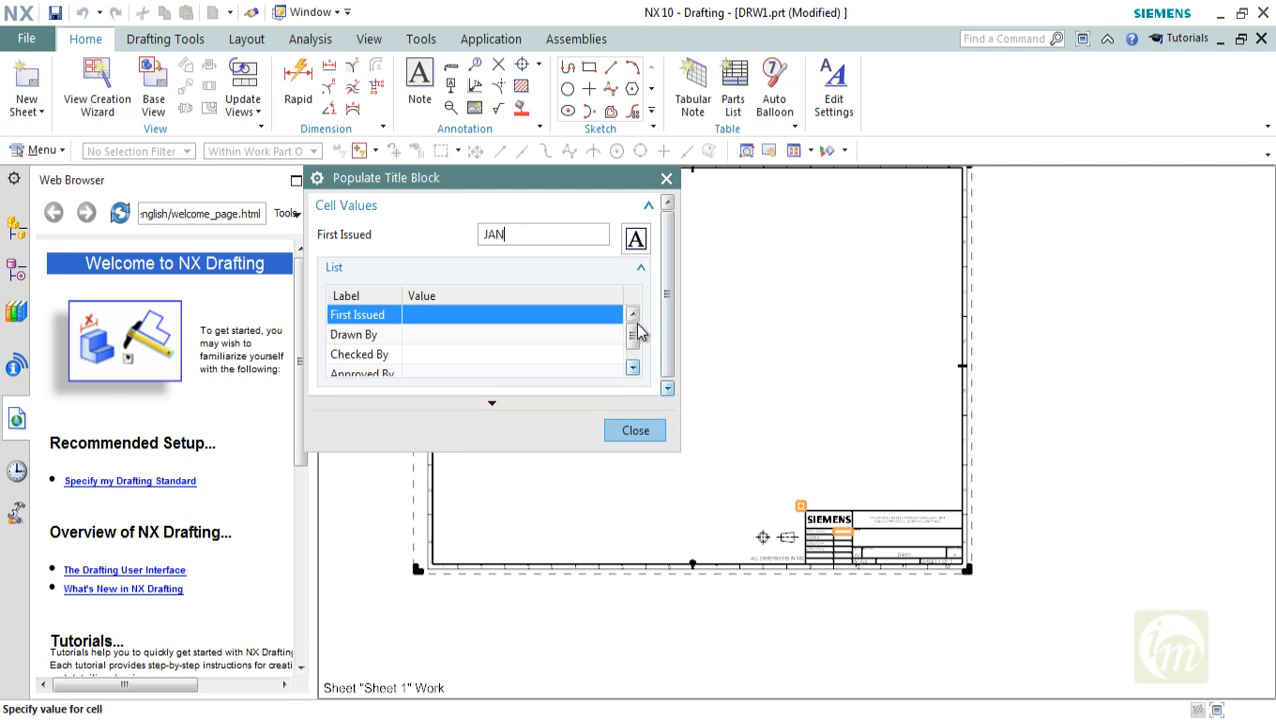
scroll(635, 337, "down", 1)
scroll(832, 493, "up", 5)
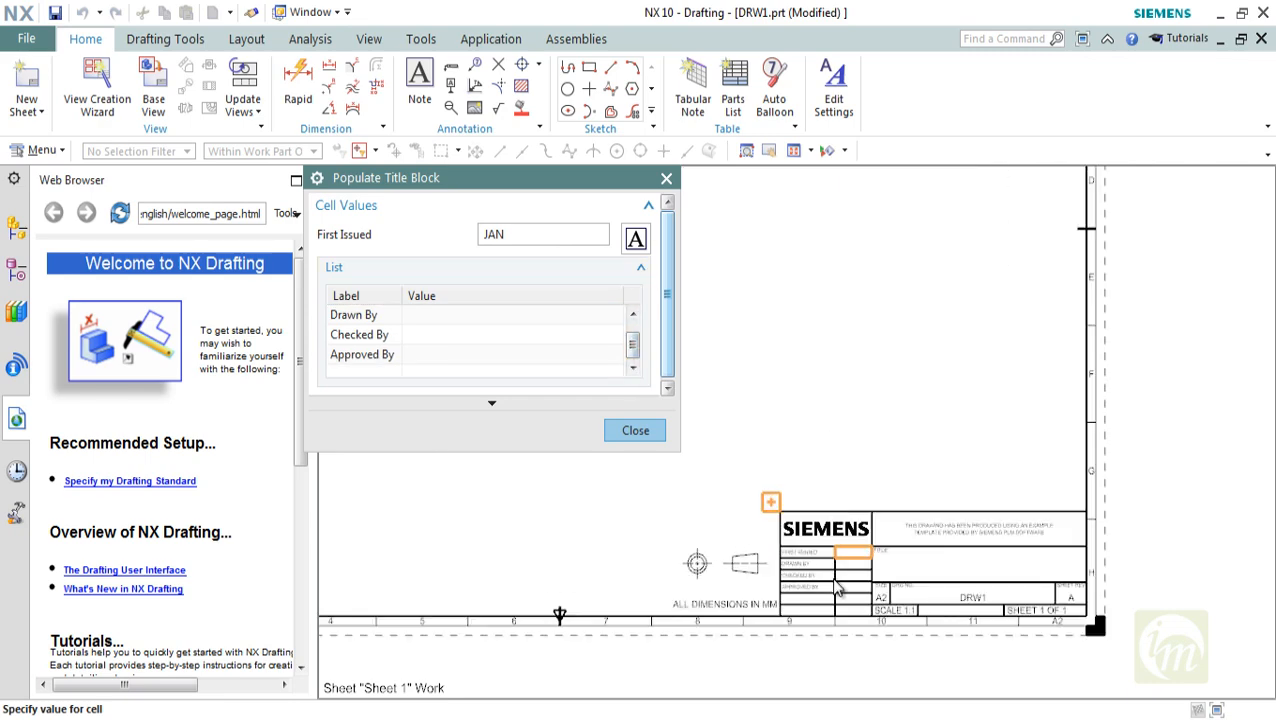
left_click(666, 180)
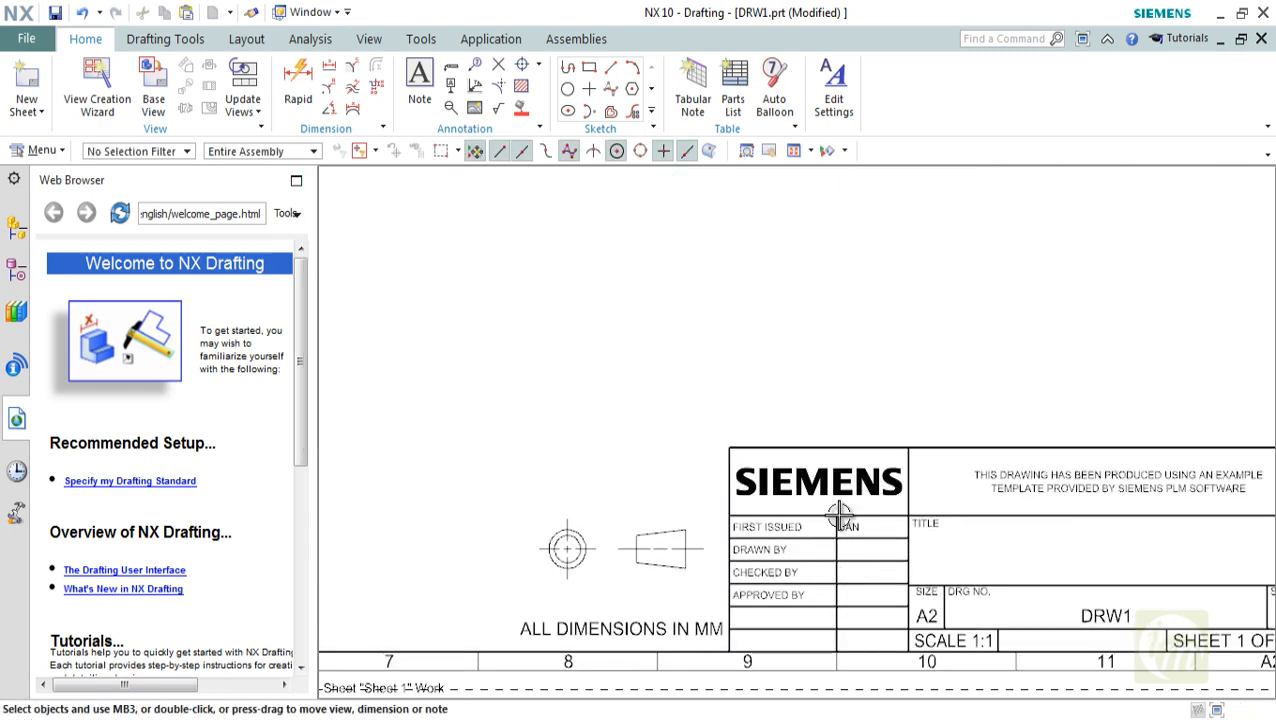
Inspect the First Issued cell in the title block and browse the NX Drafting welcome page down to its tutorials
scroll(850, 545, "up", 4)
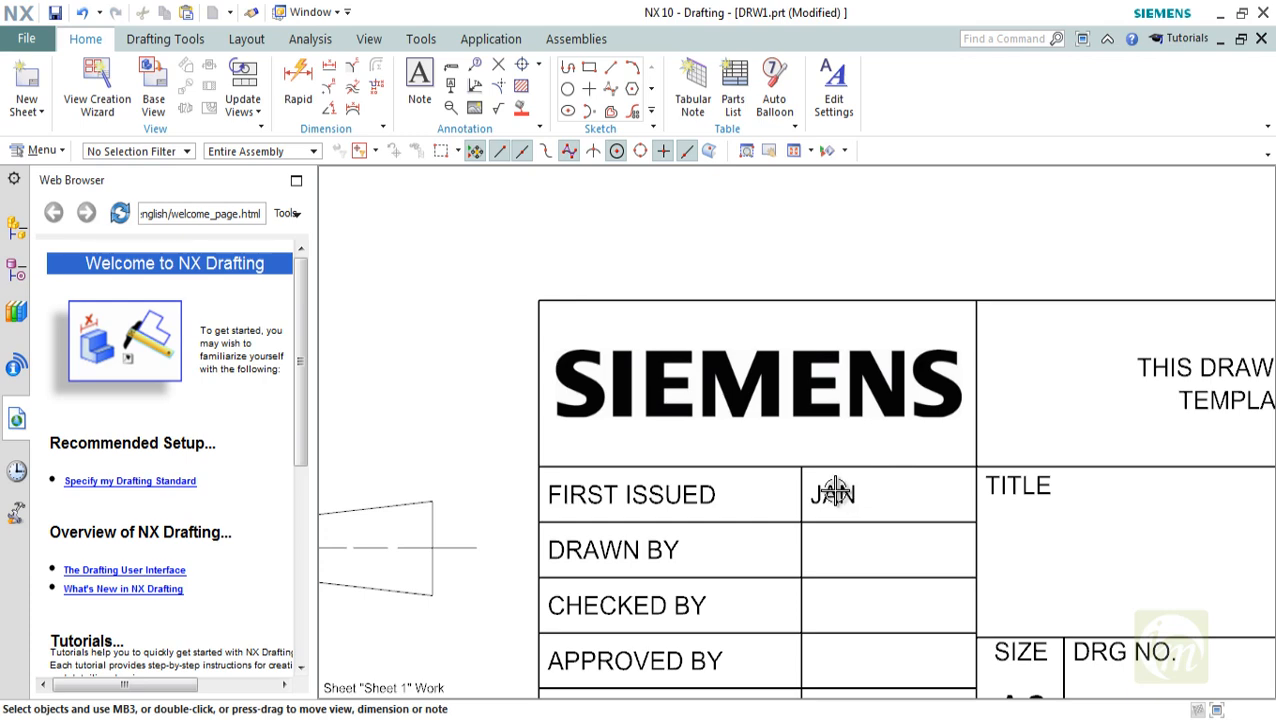
scroll(832, 492, "down", 4)
left_click(753, 495)
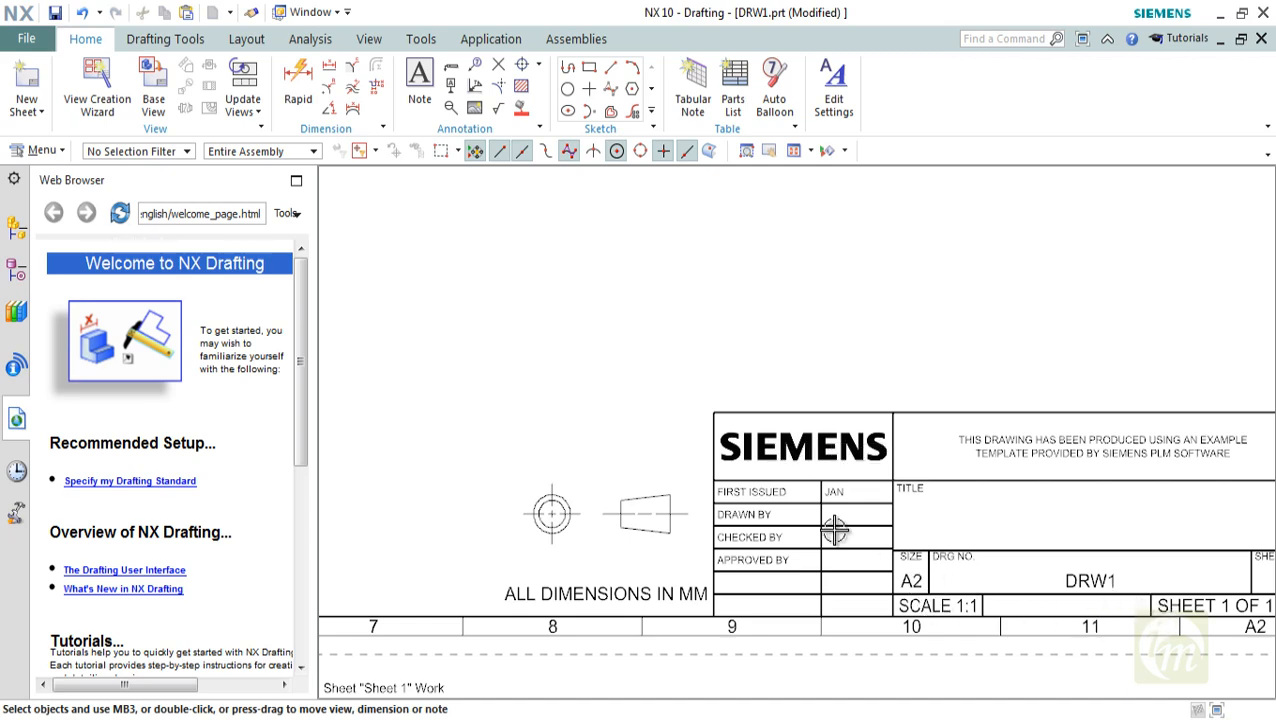
scroll(830, 525, "down", 5)
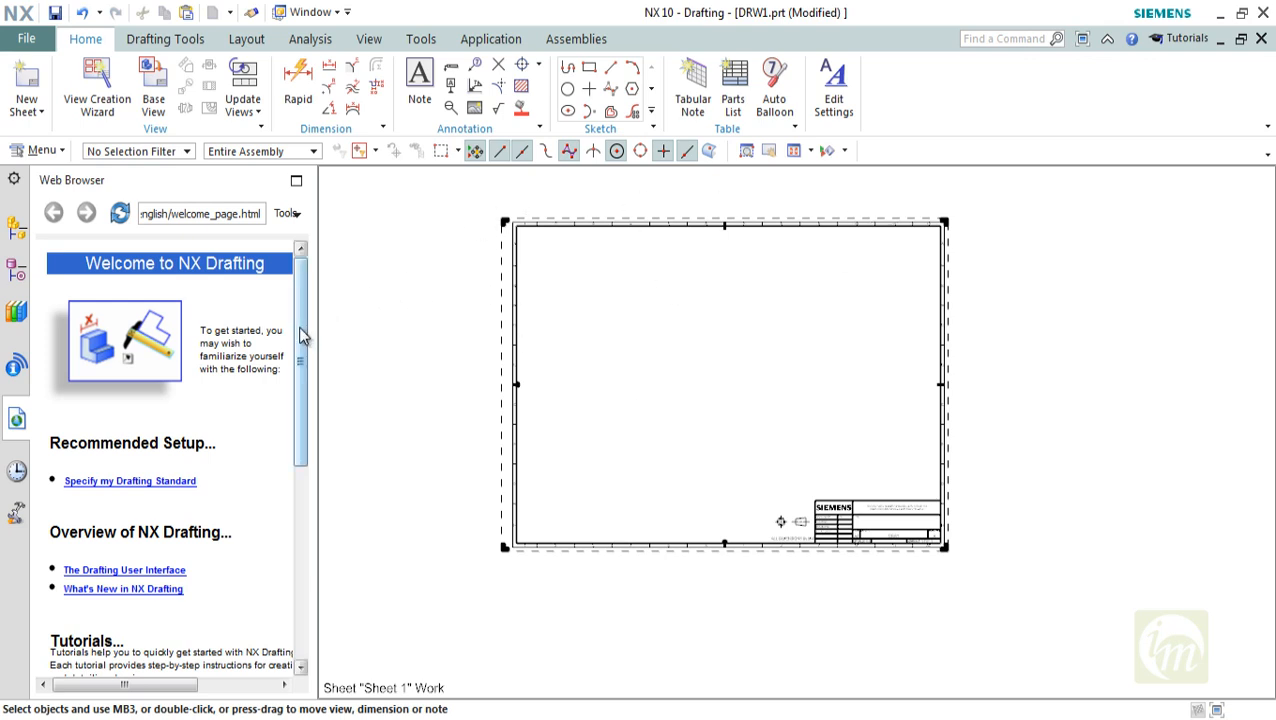
left_click_drag(302, 333, 283, 557)
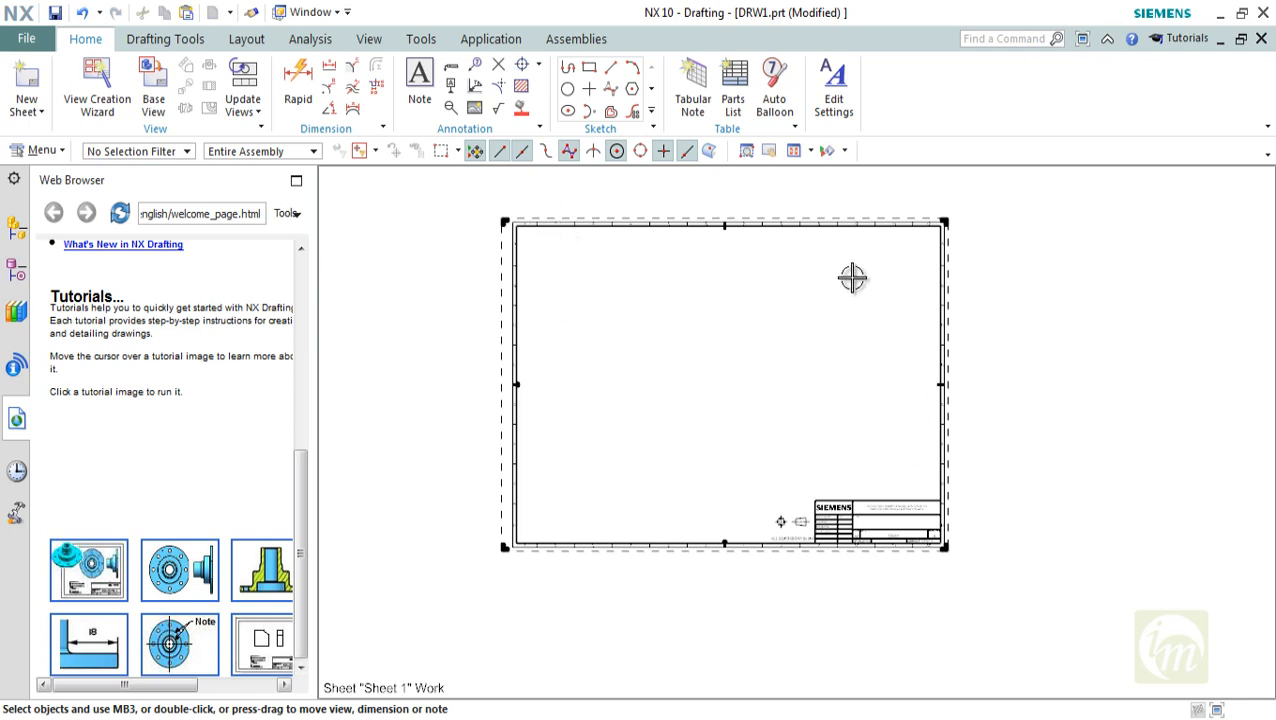
Close the DRW1 drawing without saving it and create a new millimeter drawing, dwg1.prt, from the stand-alone Layout - A1 template
left_click(1261, 38)
left_click(640, 407)
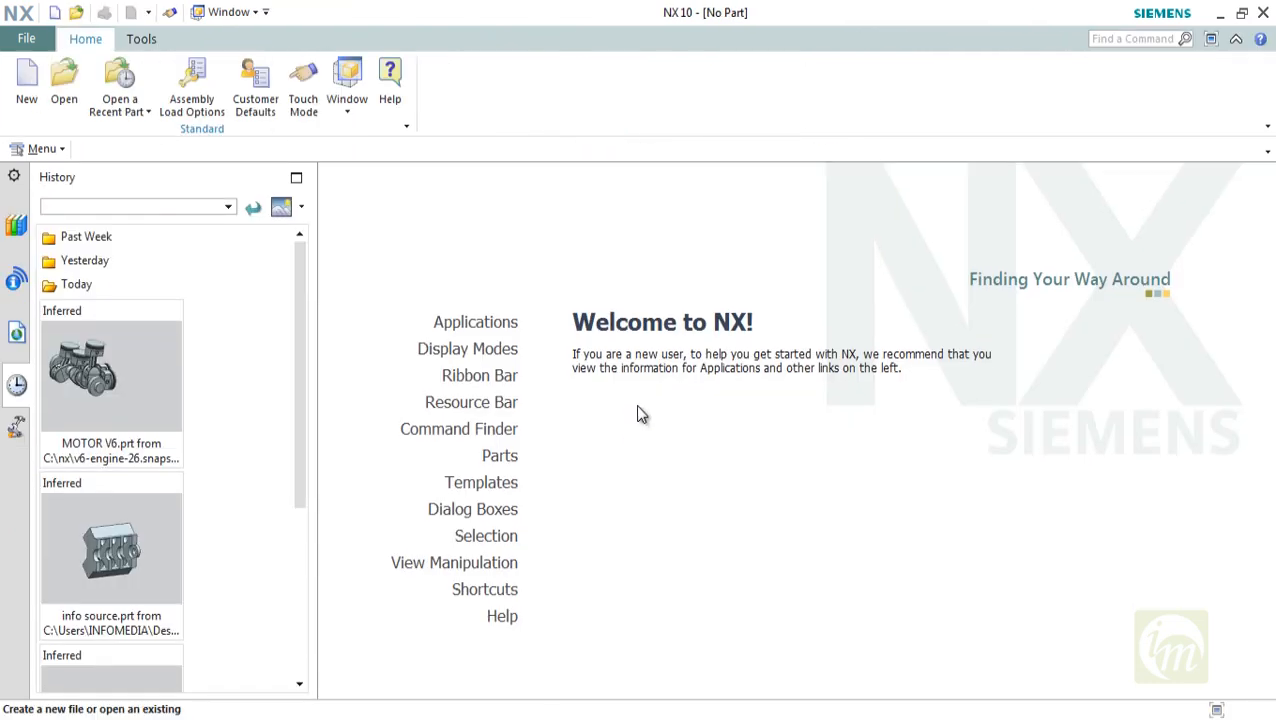
left_click(26, 82)
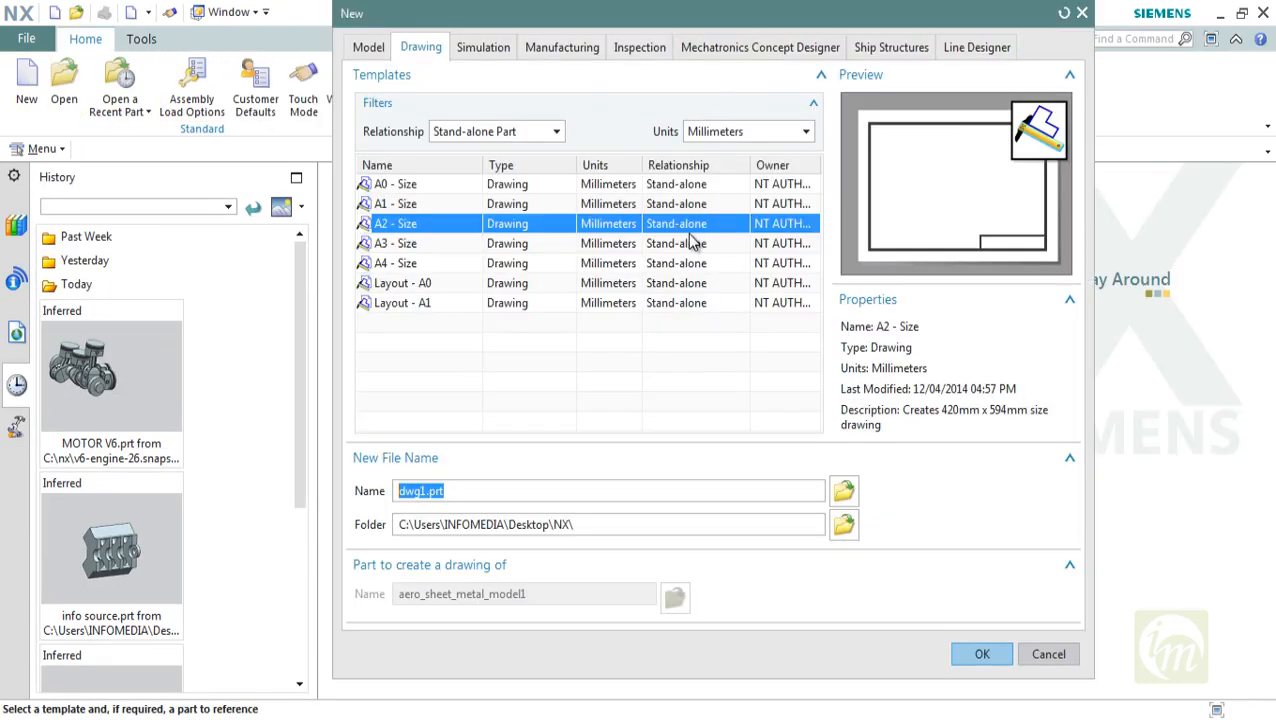
left_click(430, 286)
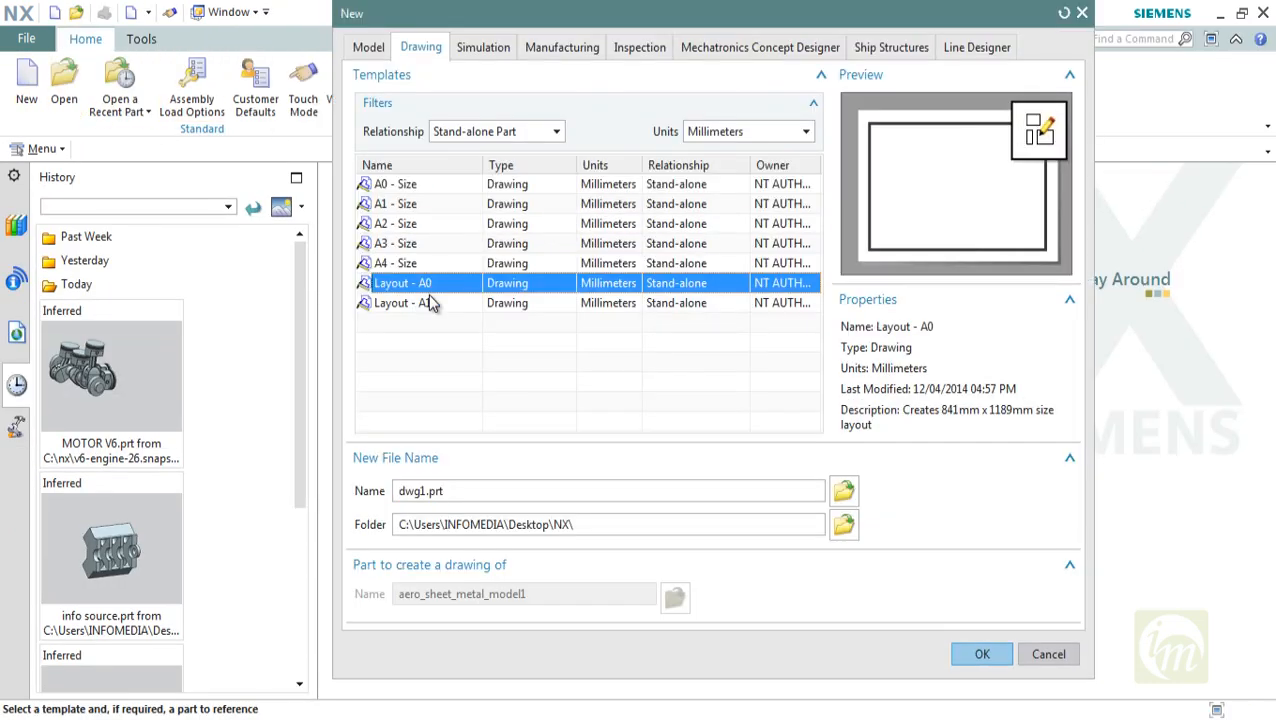
left_click(430, 303)
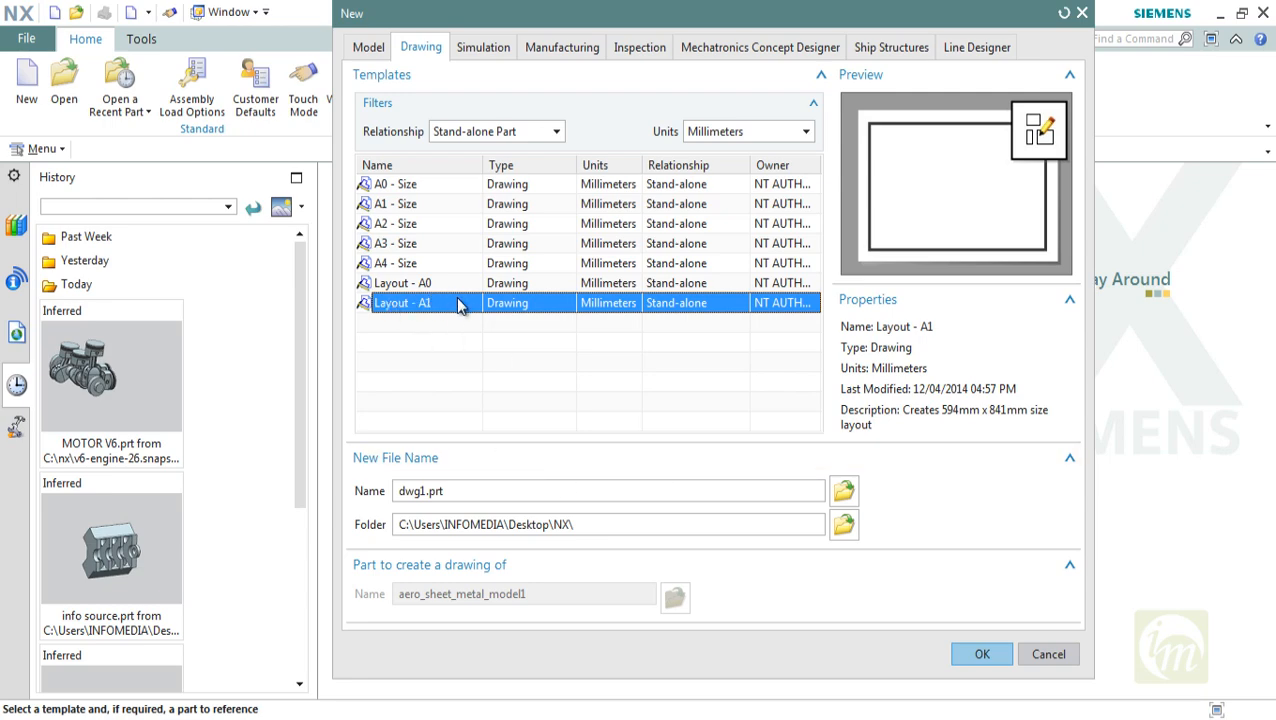
left_click(978, 654)
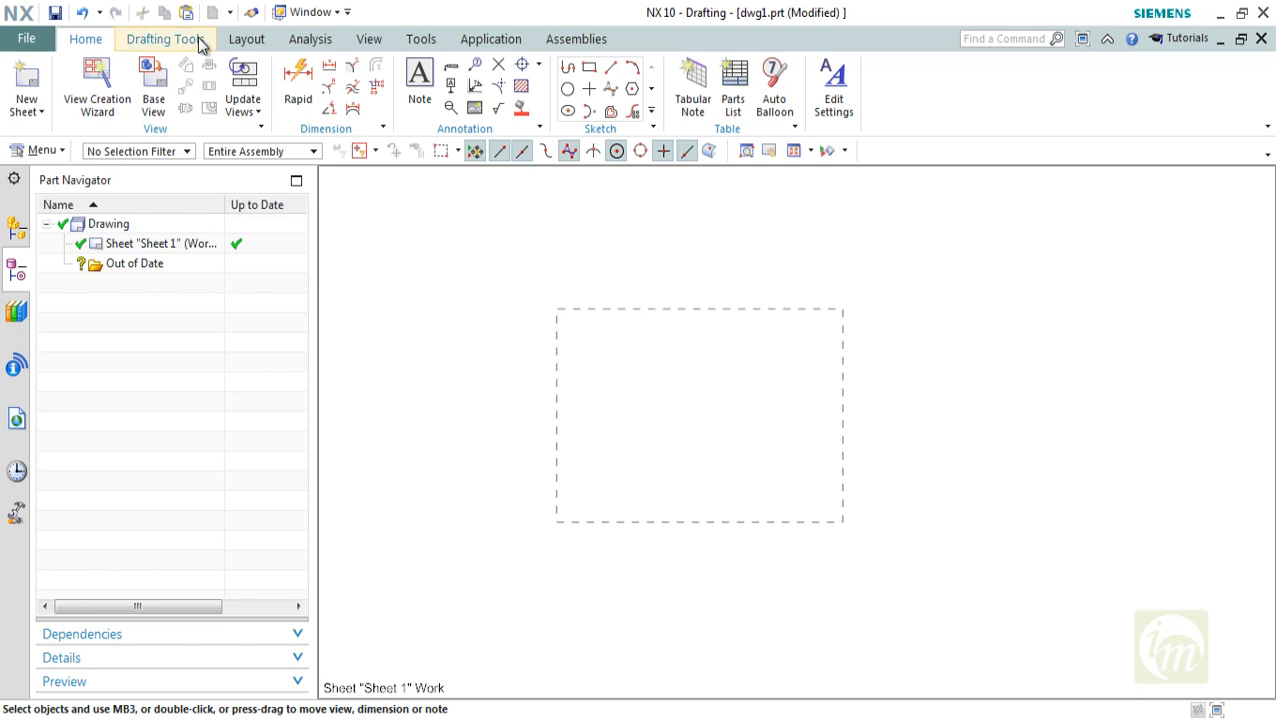
Review the layout tools and the sheet options for the blank layout, and close dwg1.prt without saving it
left_click(247, 42)
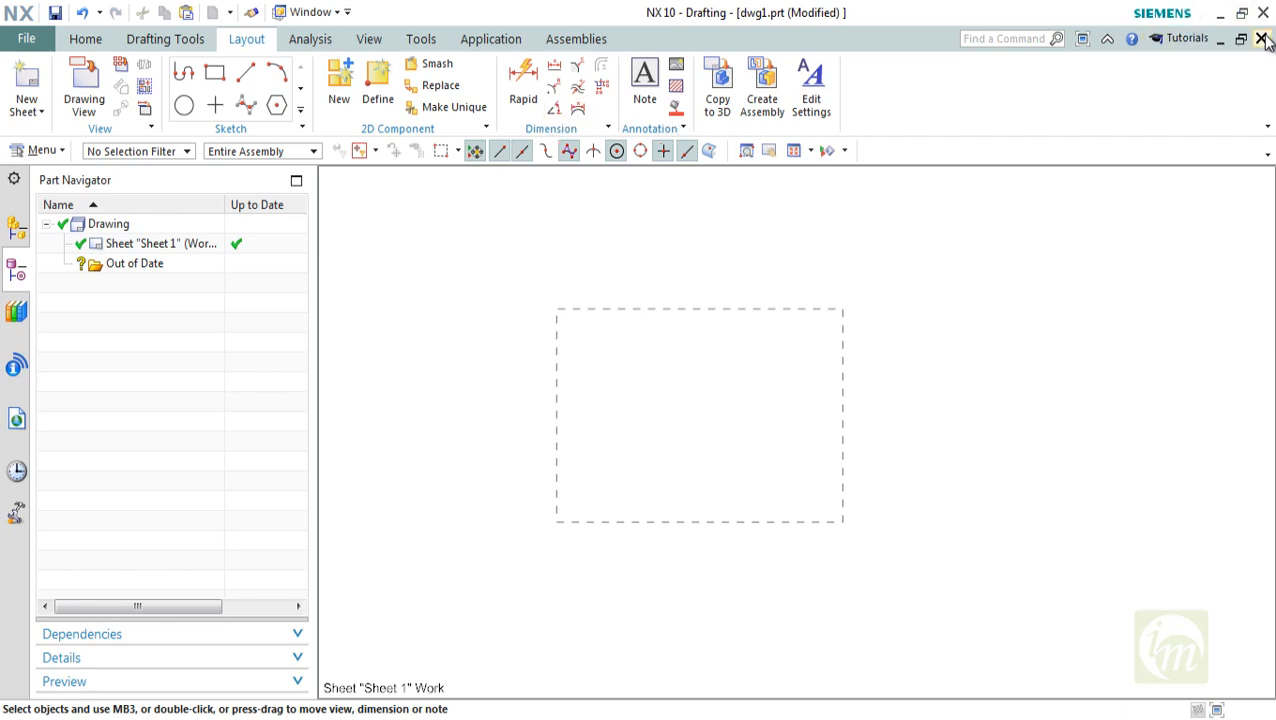
left_click(30, 116)
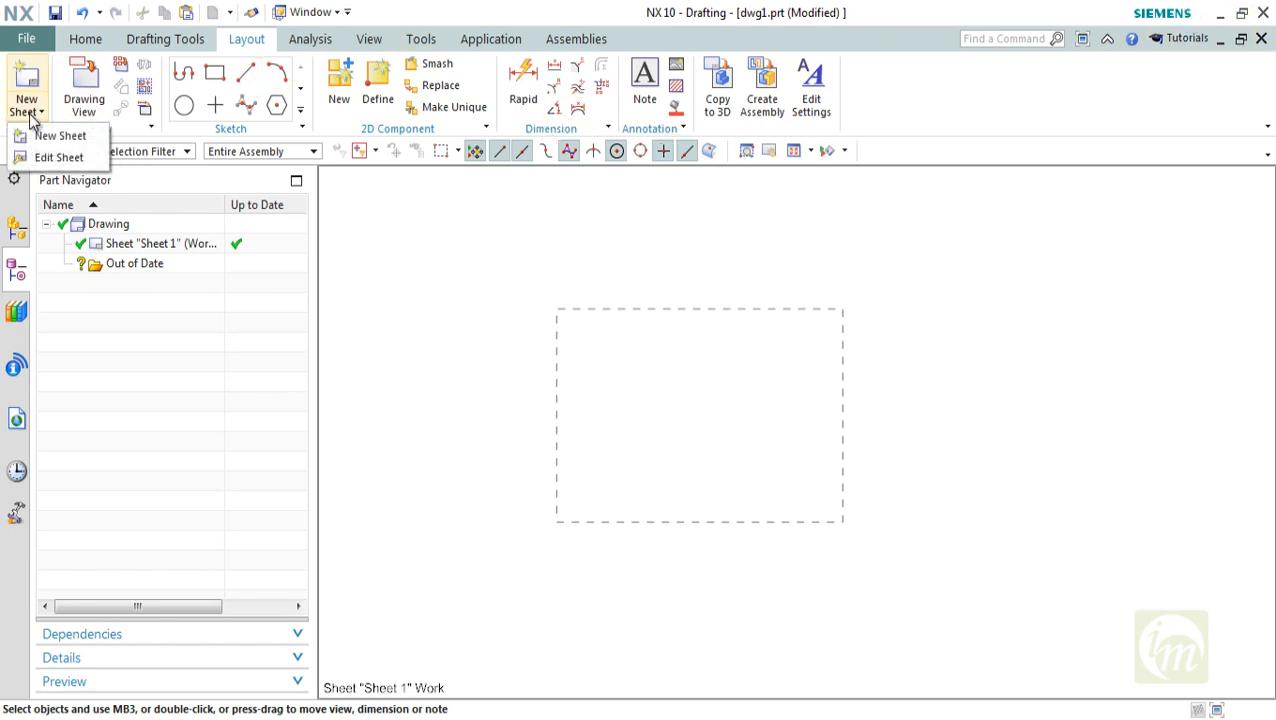
left_click(1261, 41)
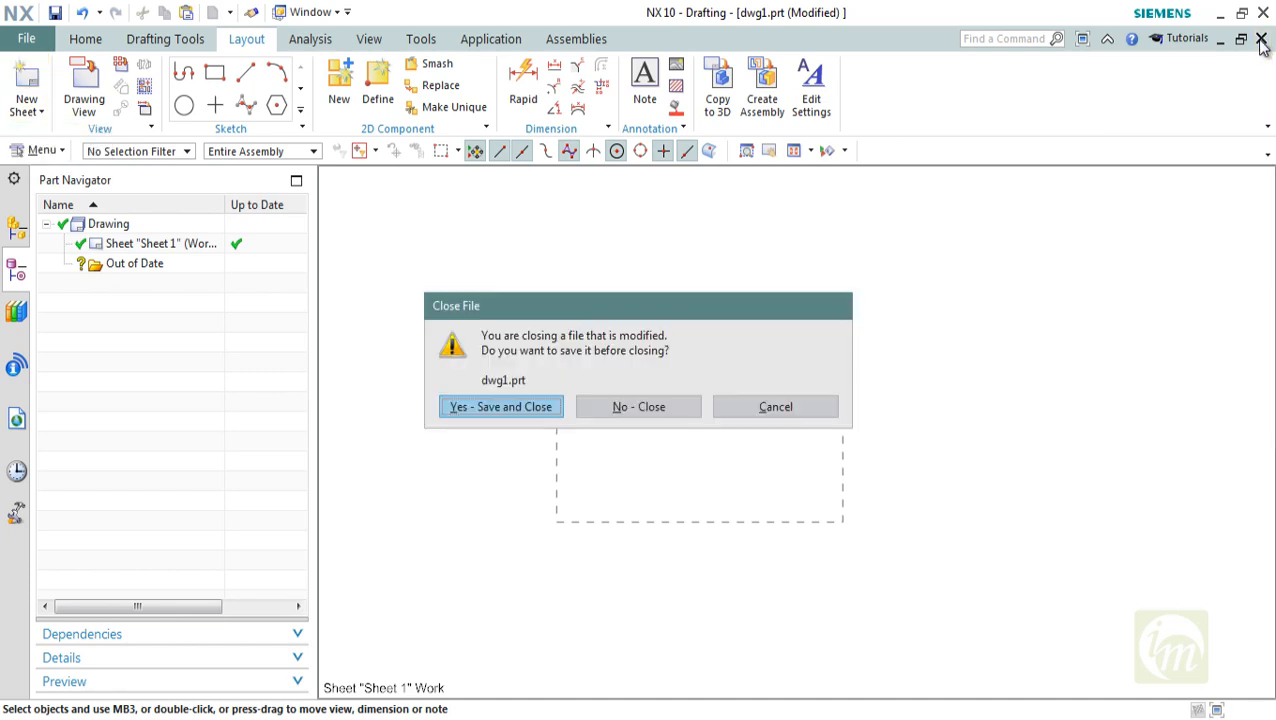
left_click(695, 404)
Create a new drawing named DRW from the stand-alone A2 - Size template in the NX folder
key("ctrl+n")
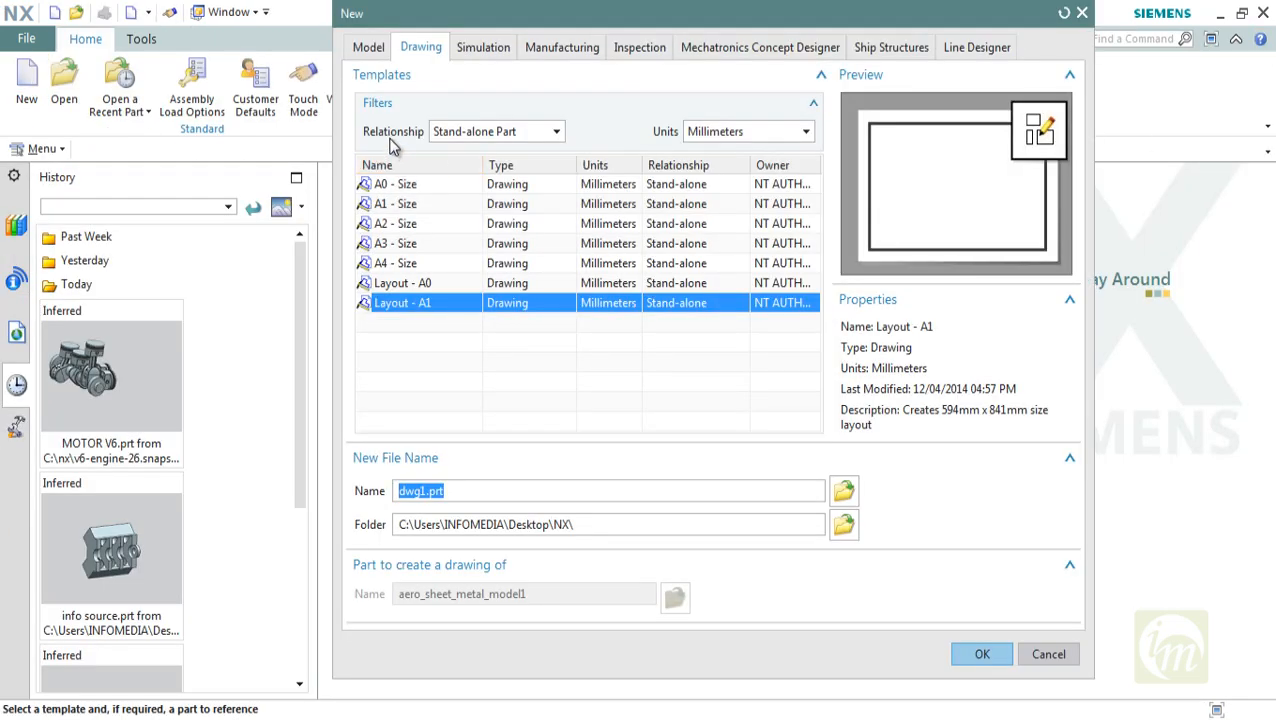
left_click(404, 206)
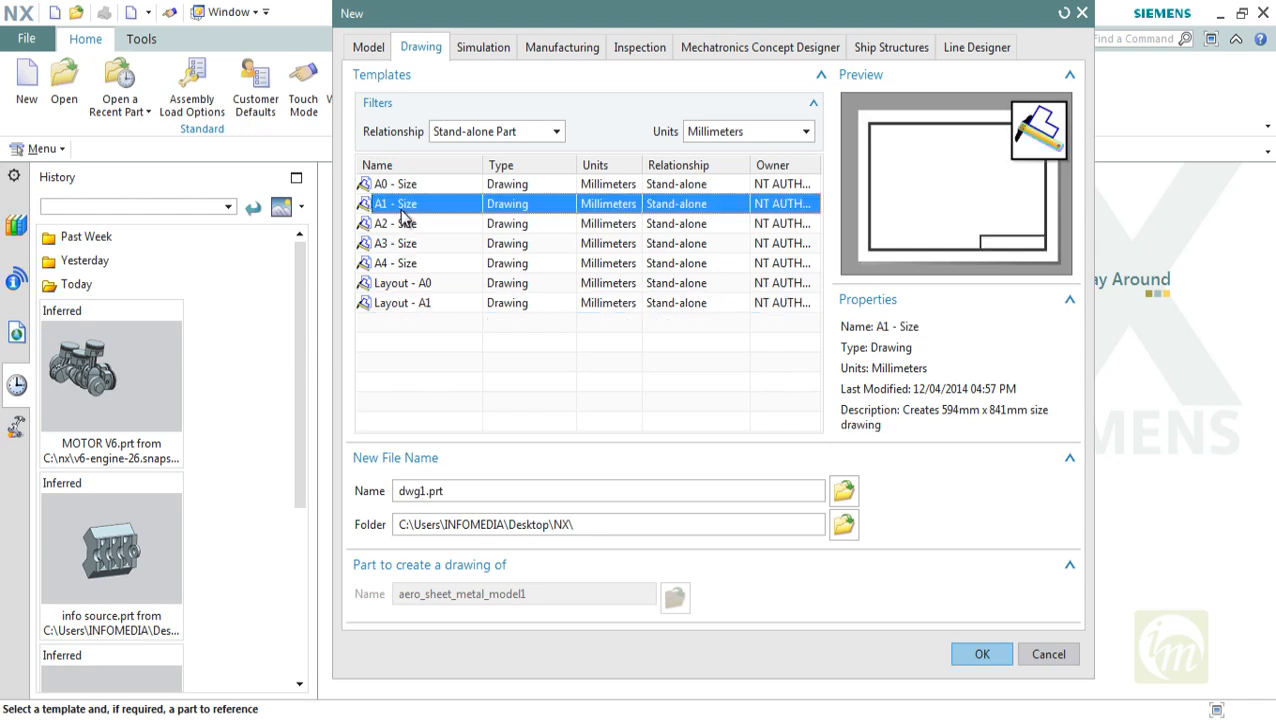
left_click(404, 224)
left_click(462, 490)
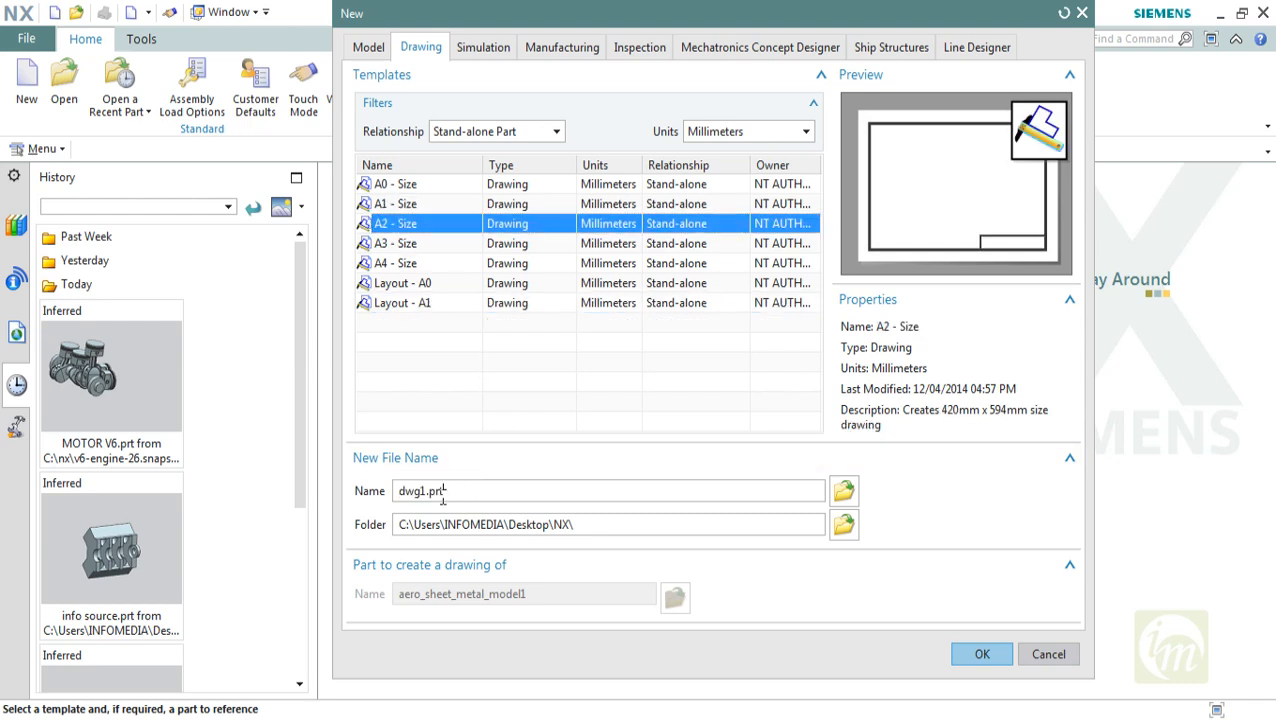
type("DRW")
left_click(975, 654)
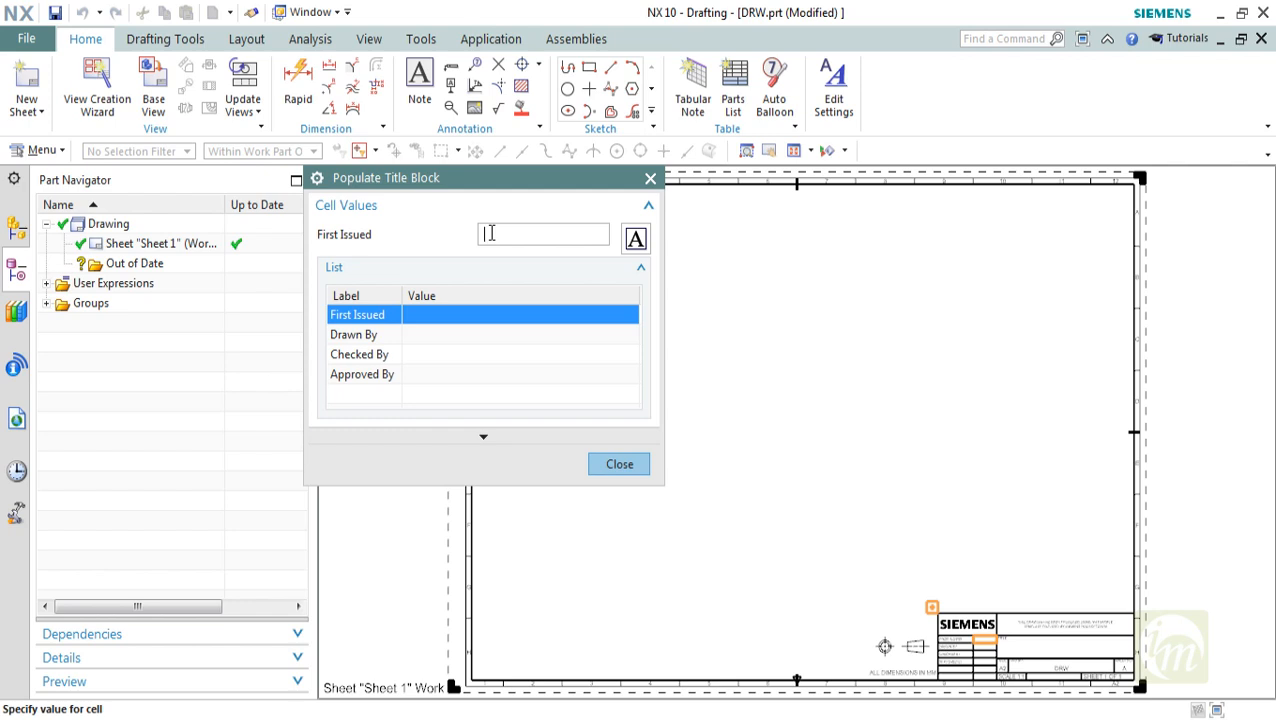
Populate the title block with JAN as First Issued and enter the people's names for Drawn By, Checked By and Approved By
type("JAN")
key("Return")
left_click(445, 338)
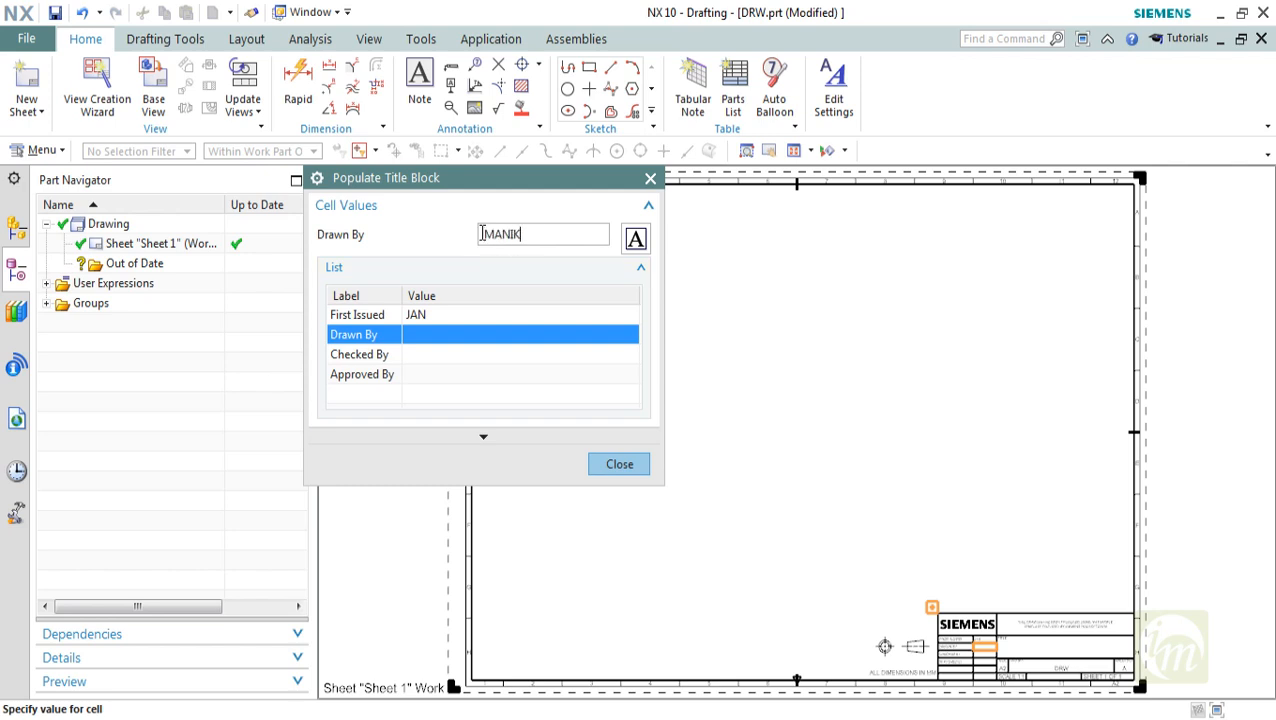
key("Return")
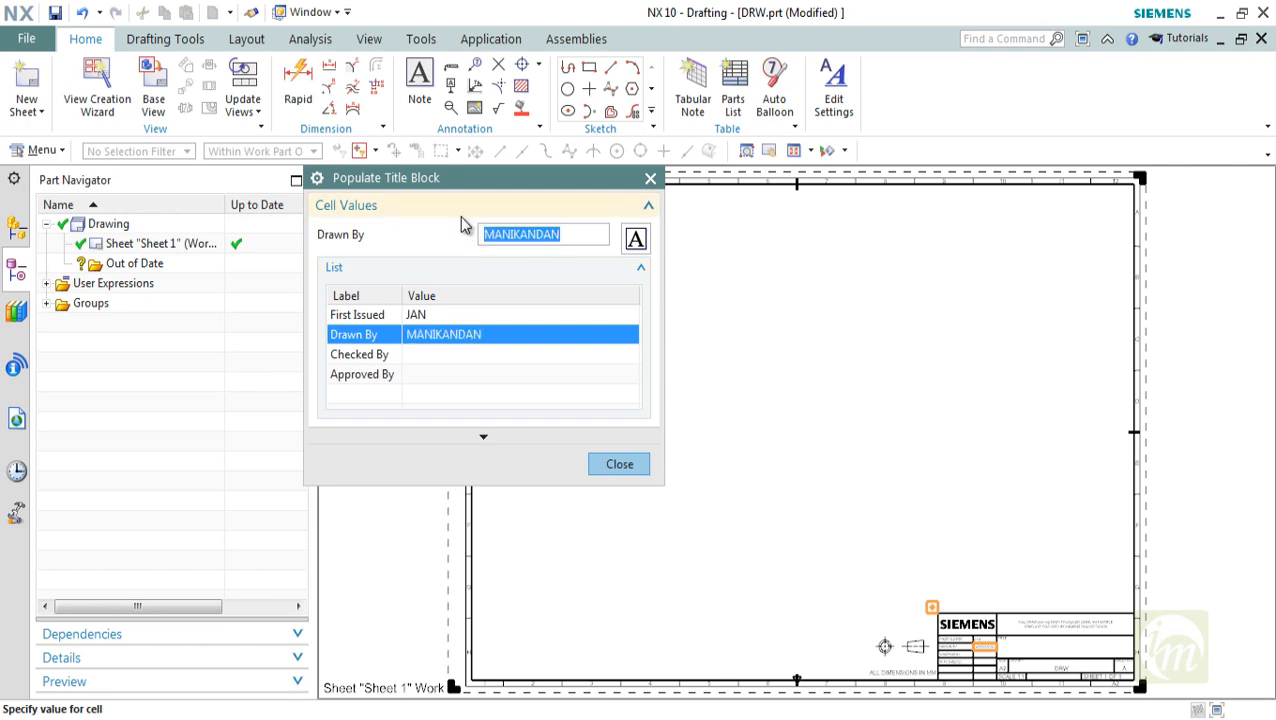
left_click(437, 365)
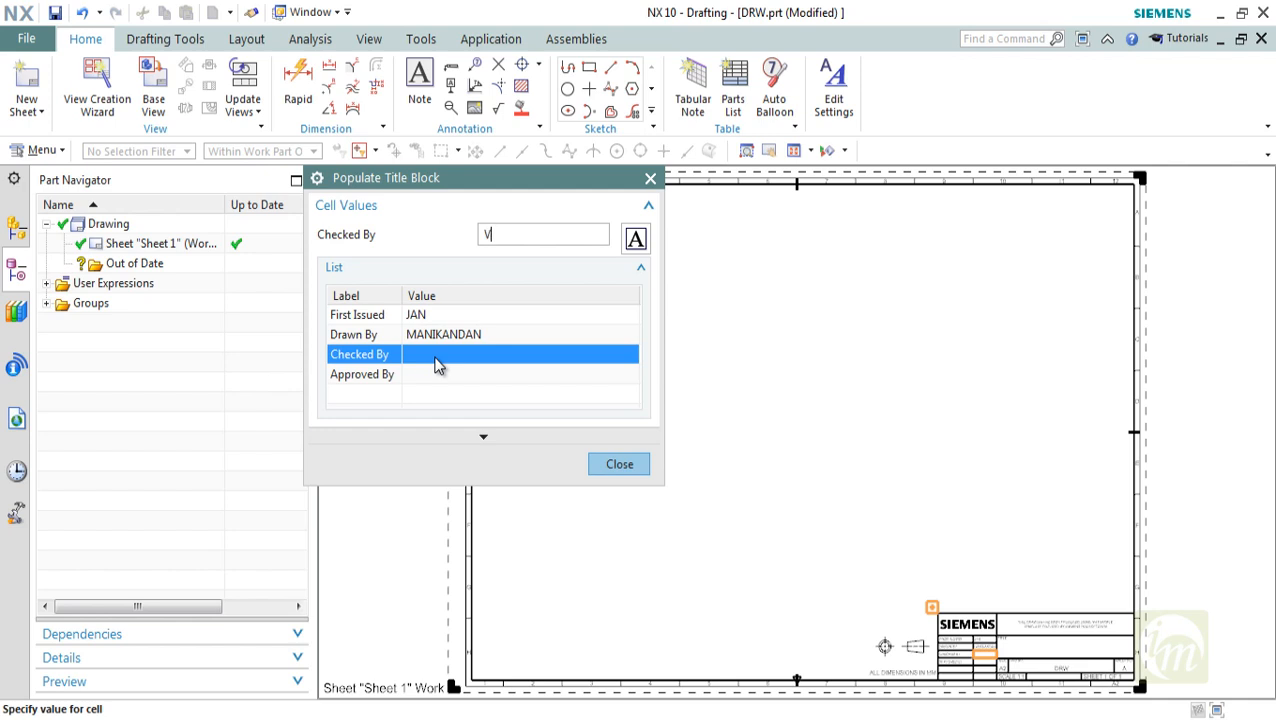
type("VIJAYAN")
key("Return")
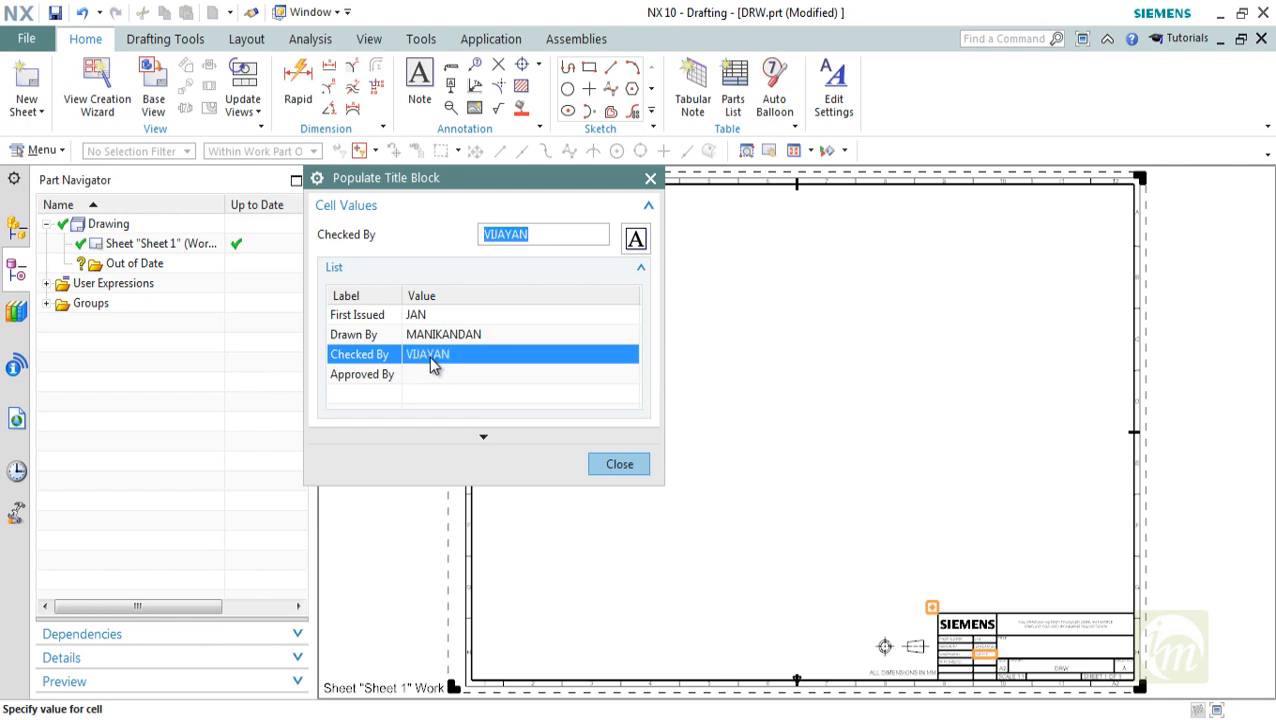
left_click(440, 376)
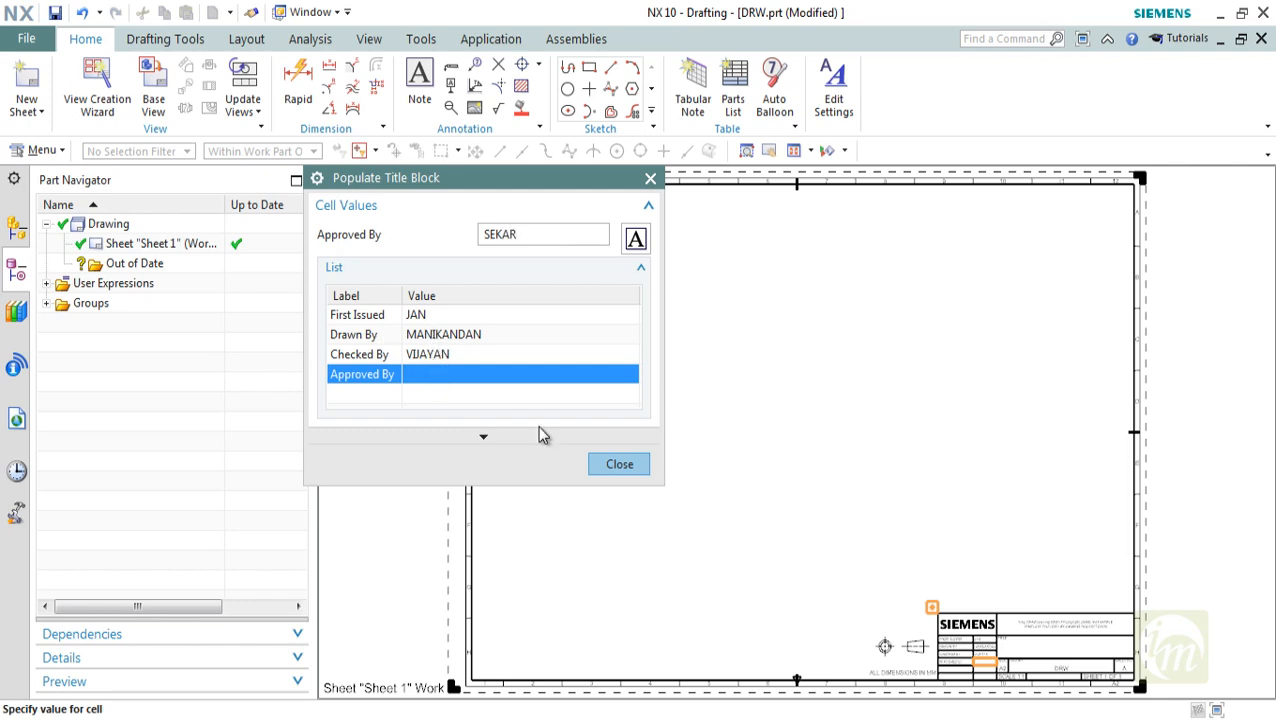
left_click(617, 465)
Examine the populated title block cells and the overall A2 sheet layout
scroll(1020, 588, "up", 10)
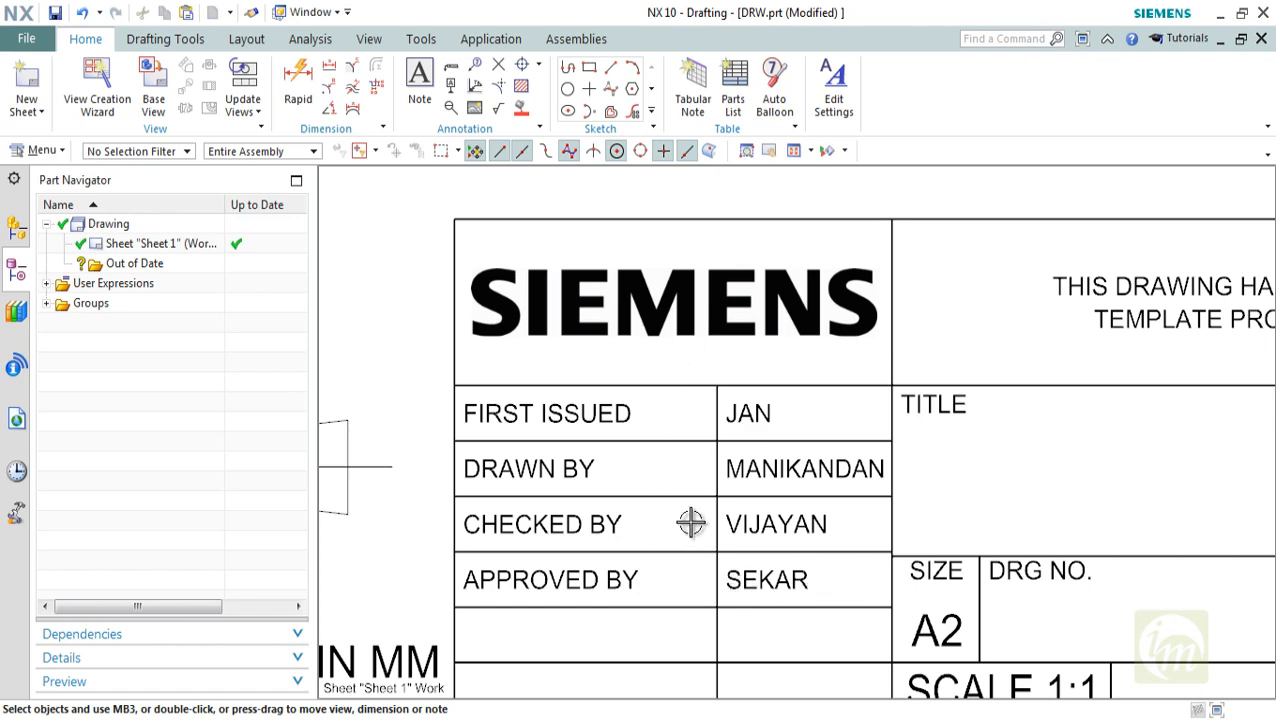
scroll(690, 518, "down", 3)
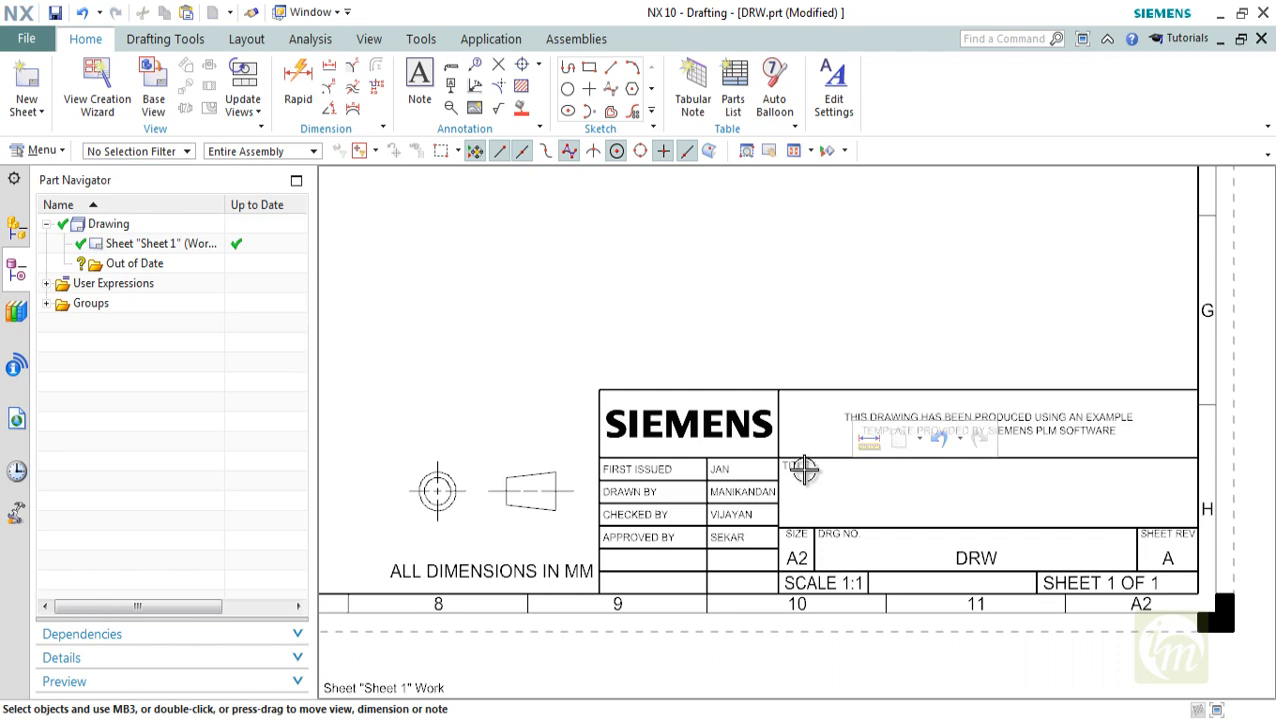
scroll(998, 522, "down", 3)
scroll(993, 517, "down", 2)
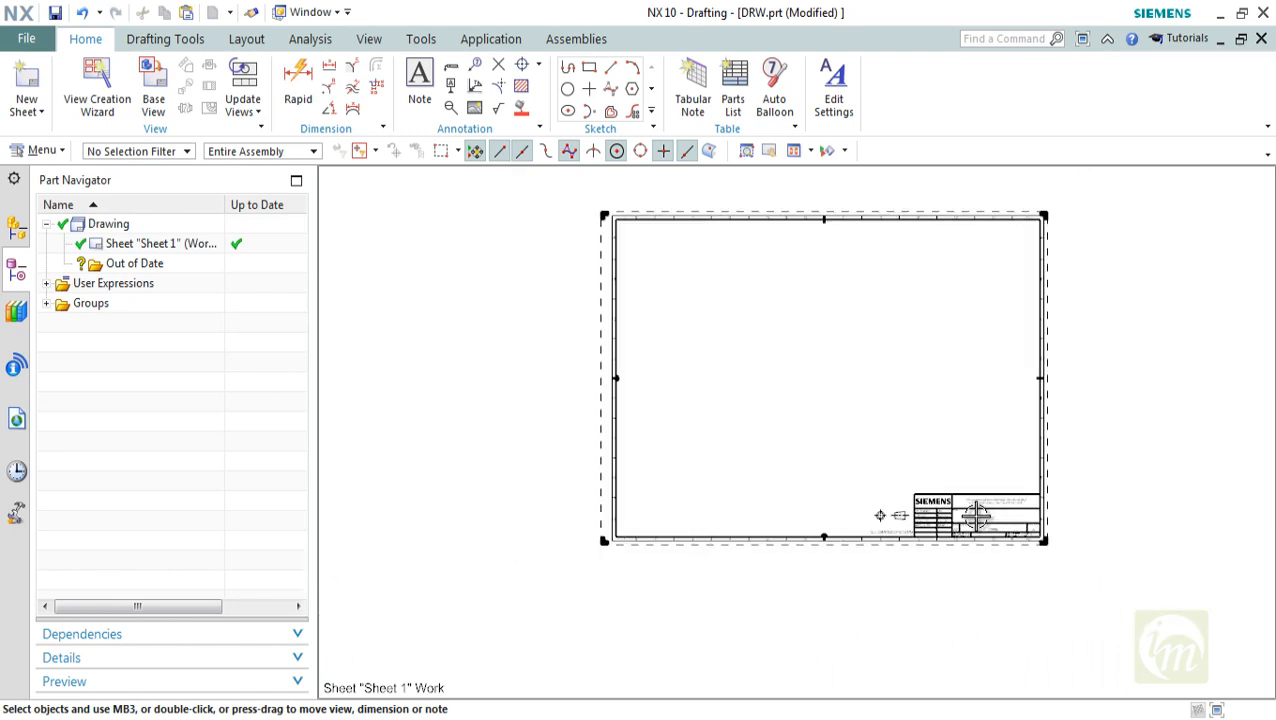
scroll(906, 515, "up", 4)
scroll(960, 517, "up", 3)
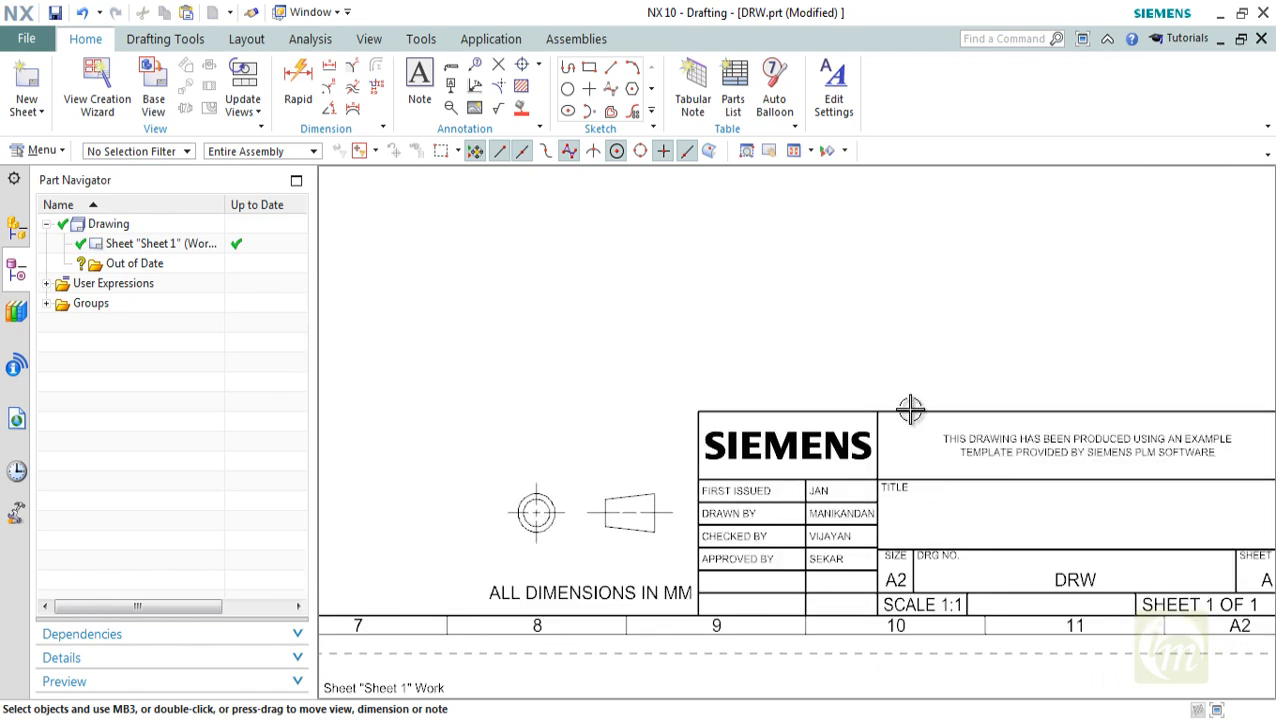
left_click(826, 150)
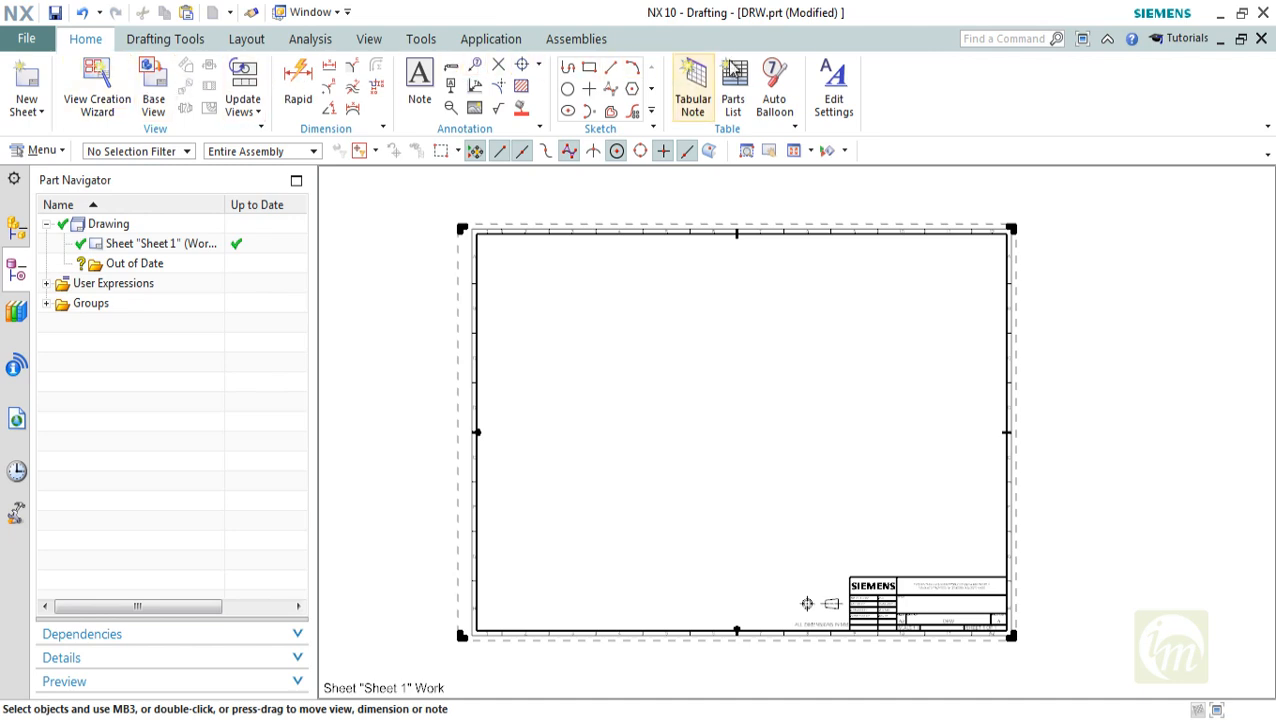
left_click(155, 44)
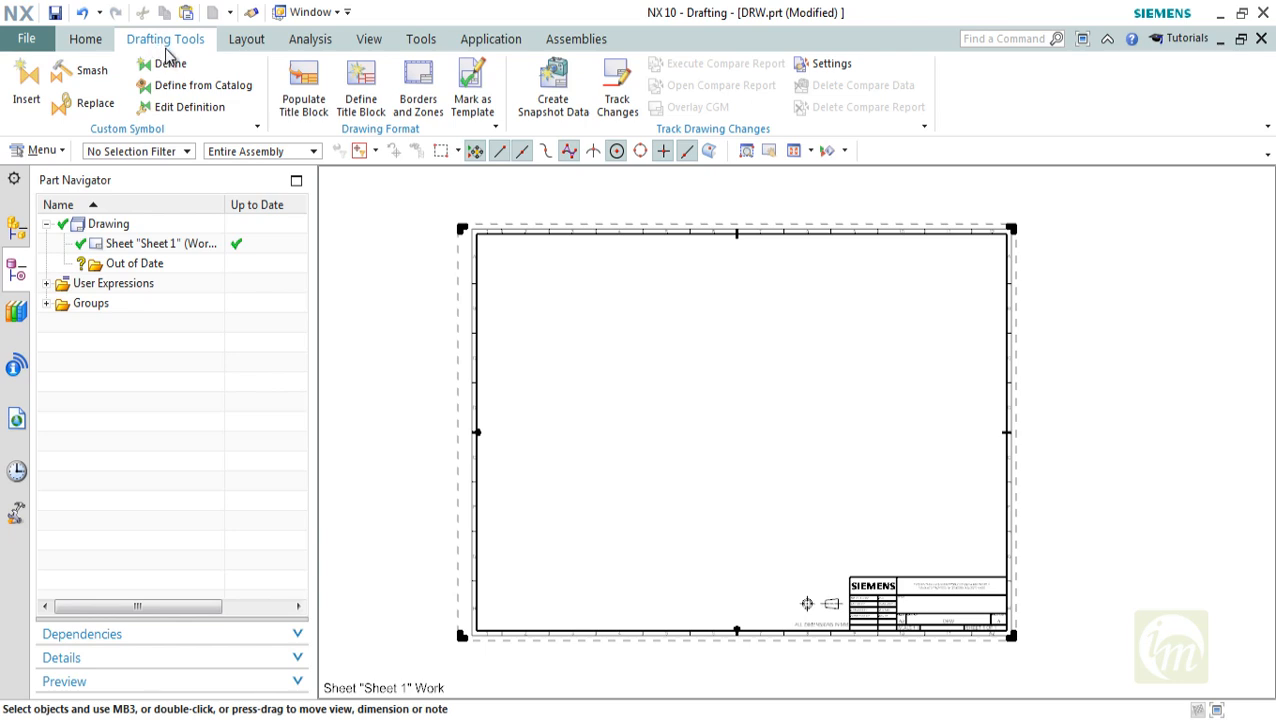
left_click(258, 42)
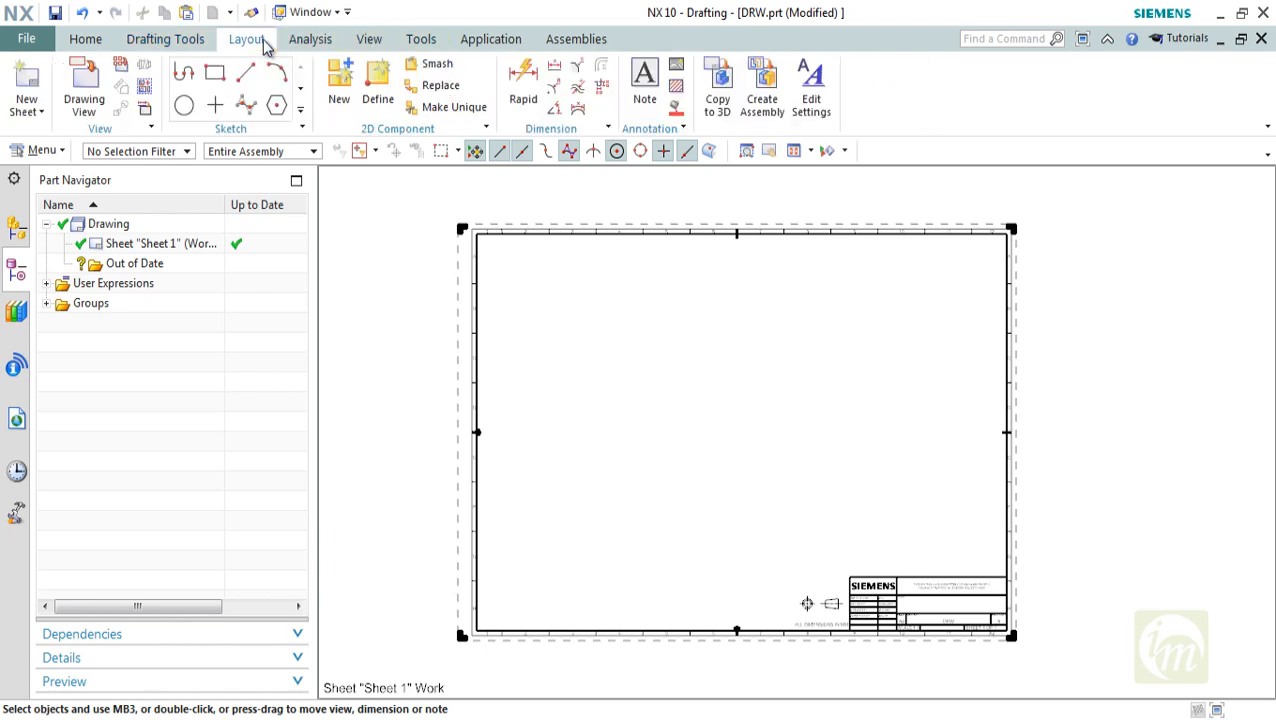
left_click(306, 44)
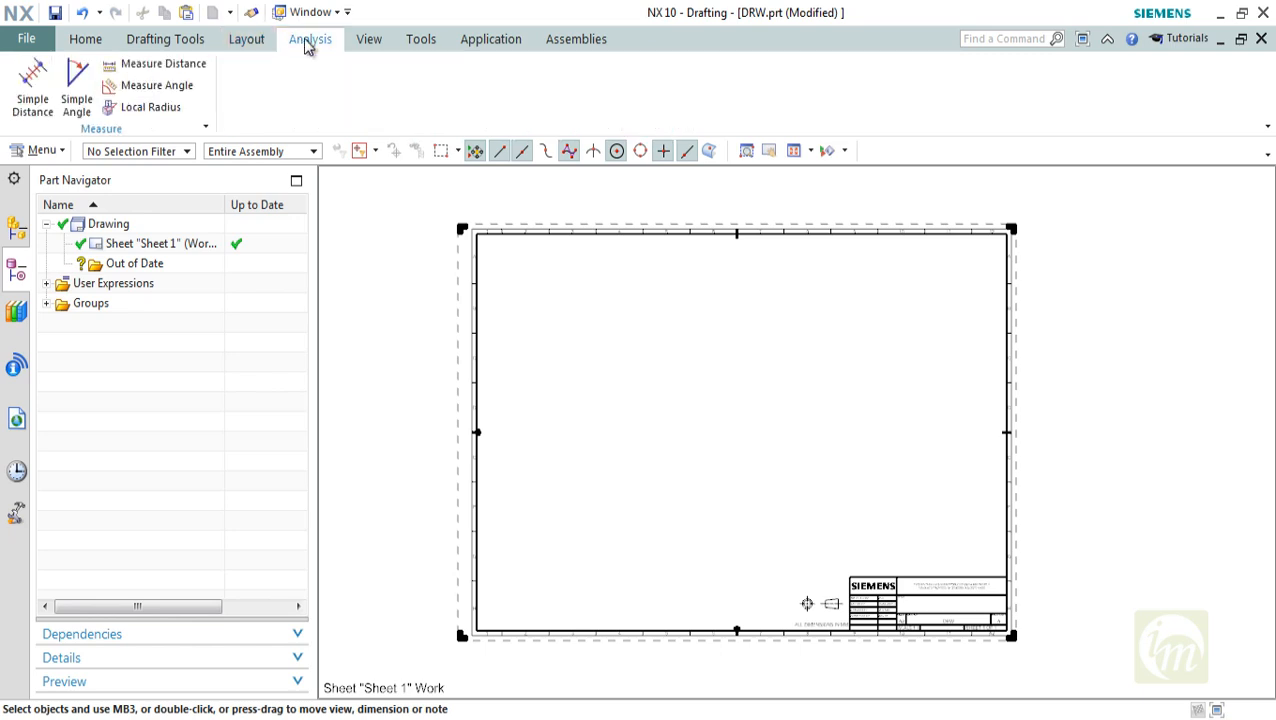
left_click(360, 44)
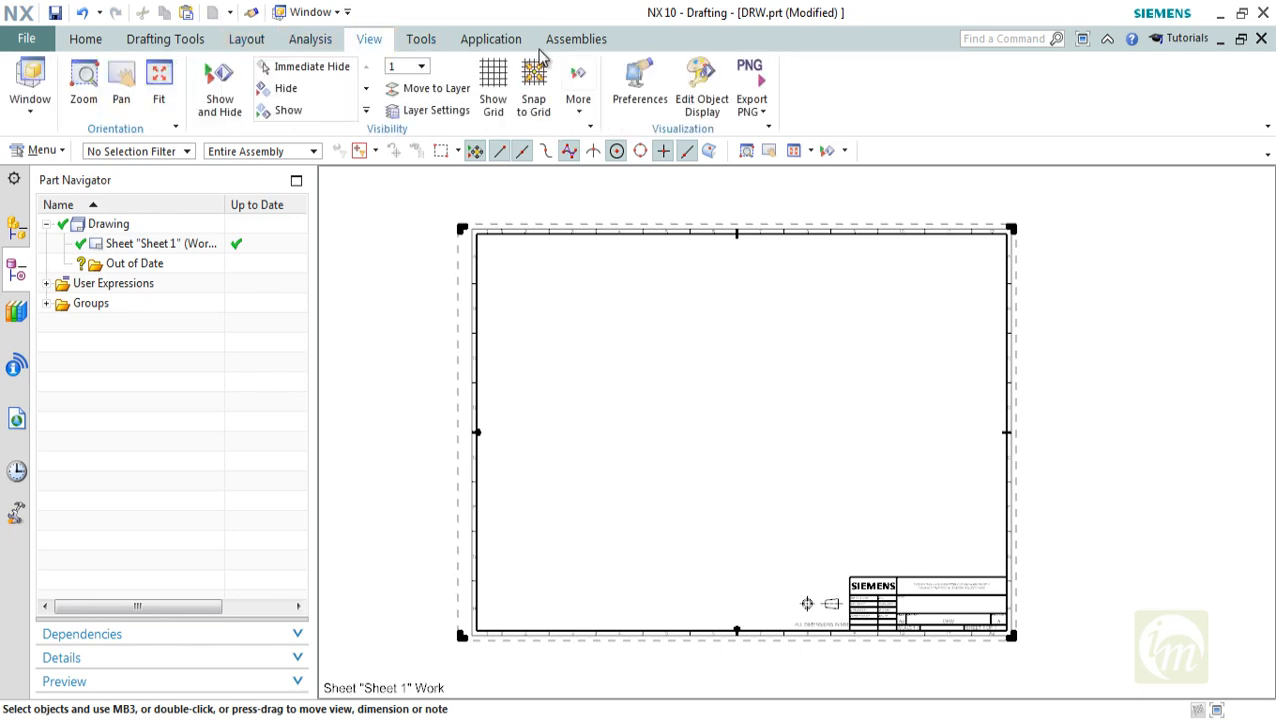
Use the View Creation Wizard to load the Biela part from the V6 ENGINE folder and add its front view to the sheet
left_click(108, 44)
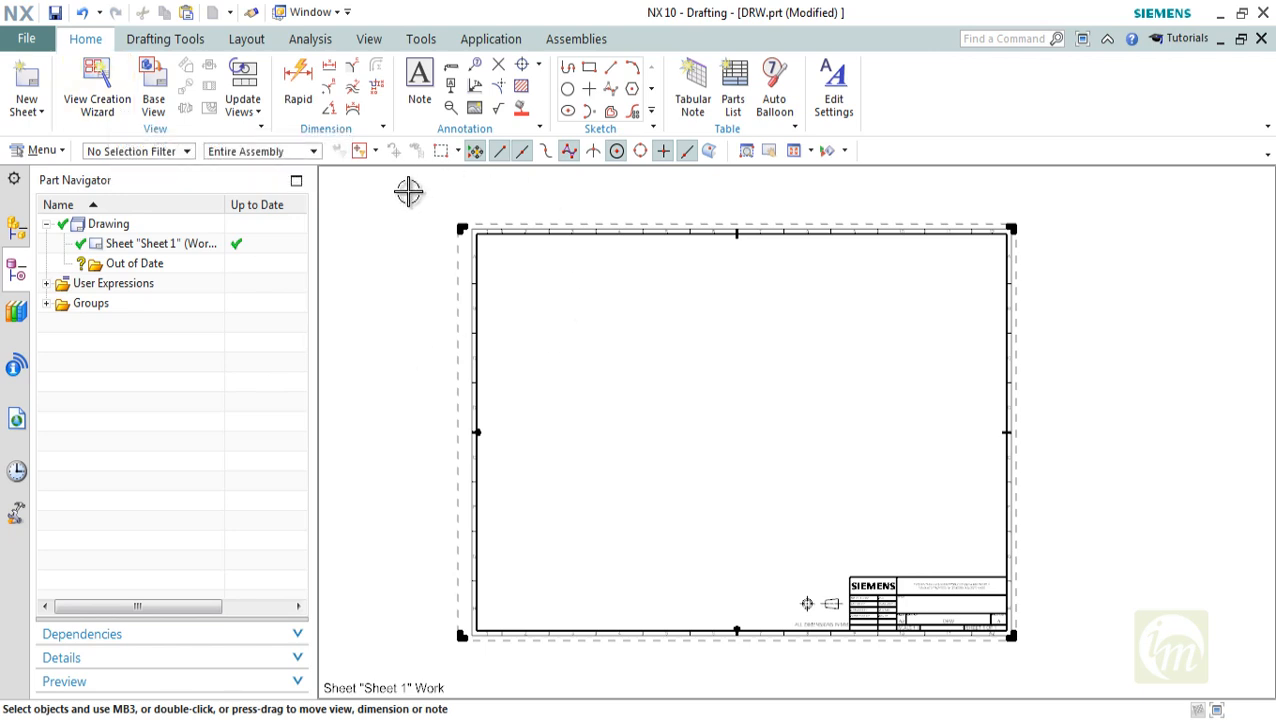
left_click(101, 106)
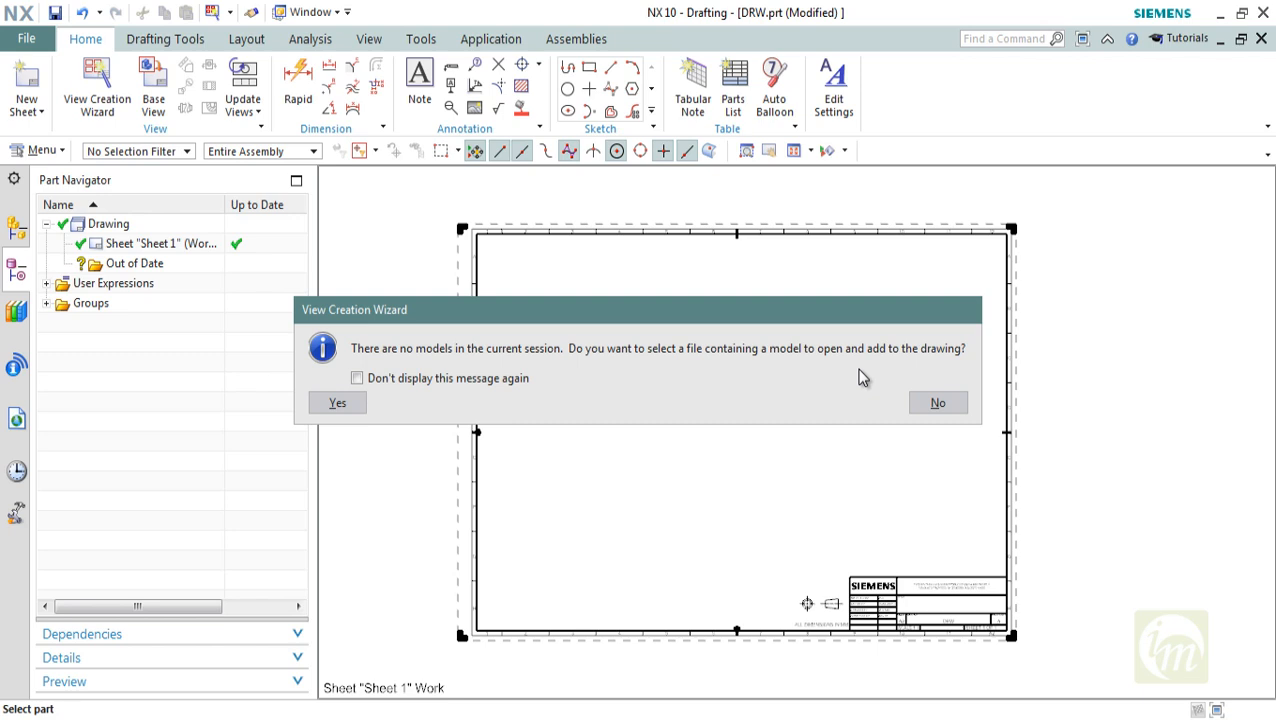
left_click(962, 406)
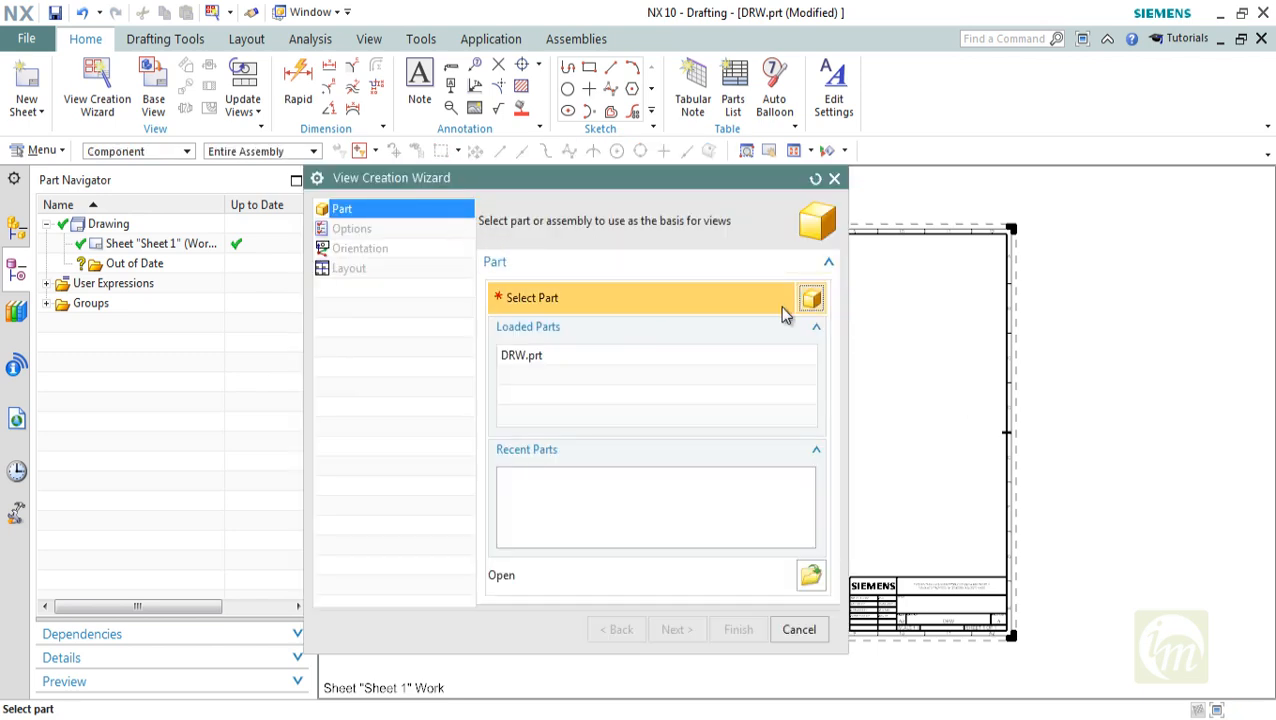
left_click(508, 358)
left_click(811, 577)
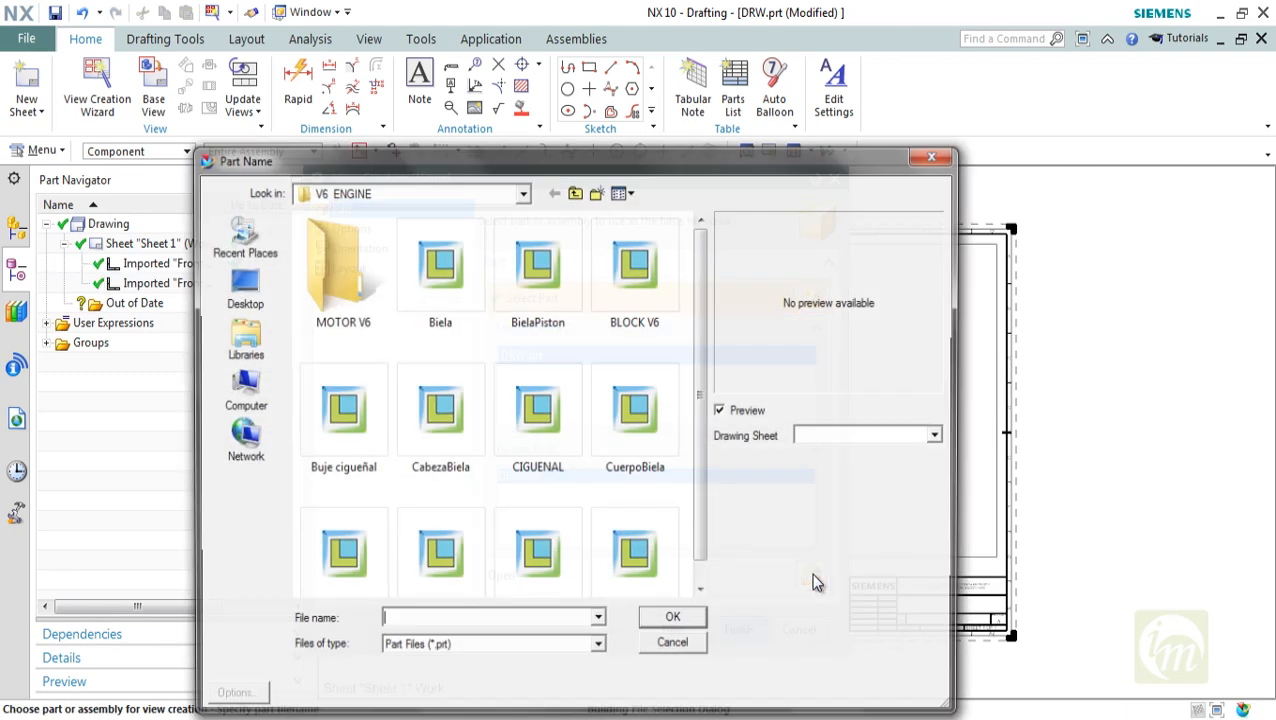
left_click(452, 280)
left_click(533, 285)
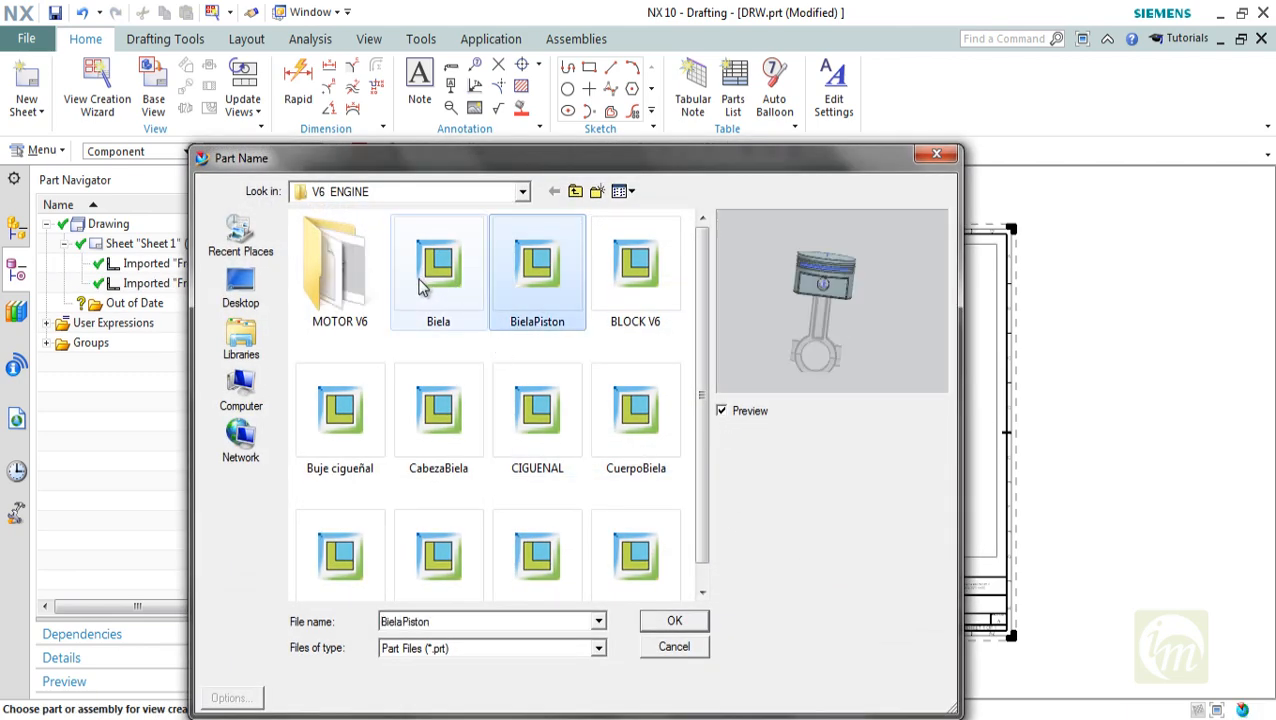
left_click(421, 285)
left_click(695, 624)
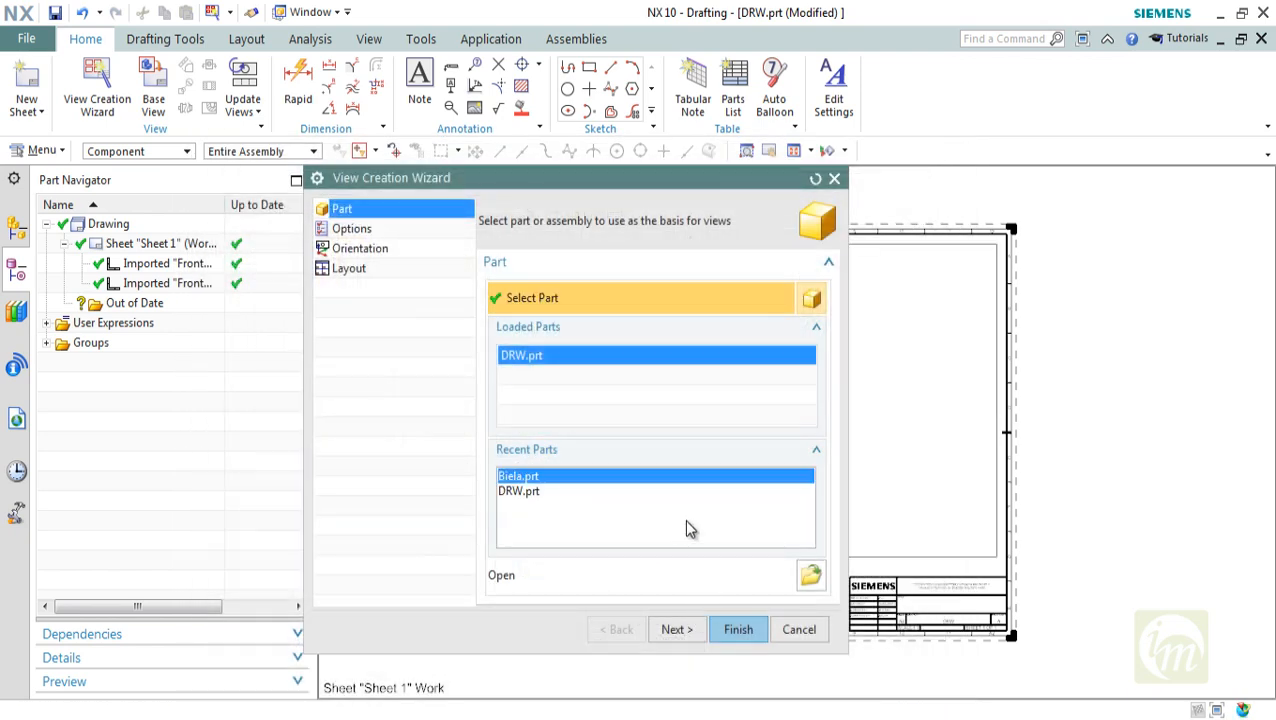
left_click(737, 630)
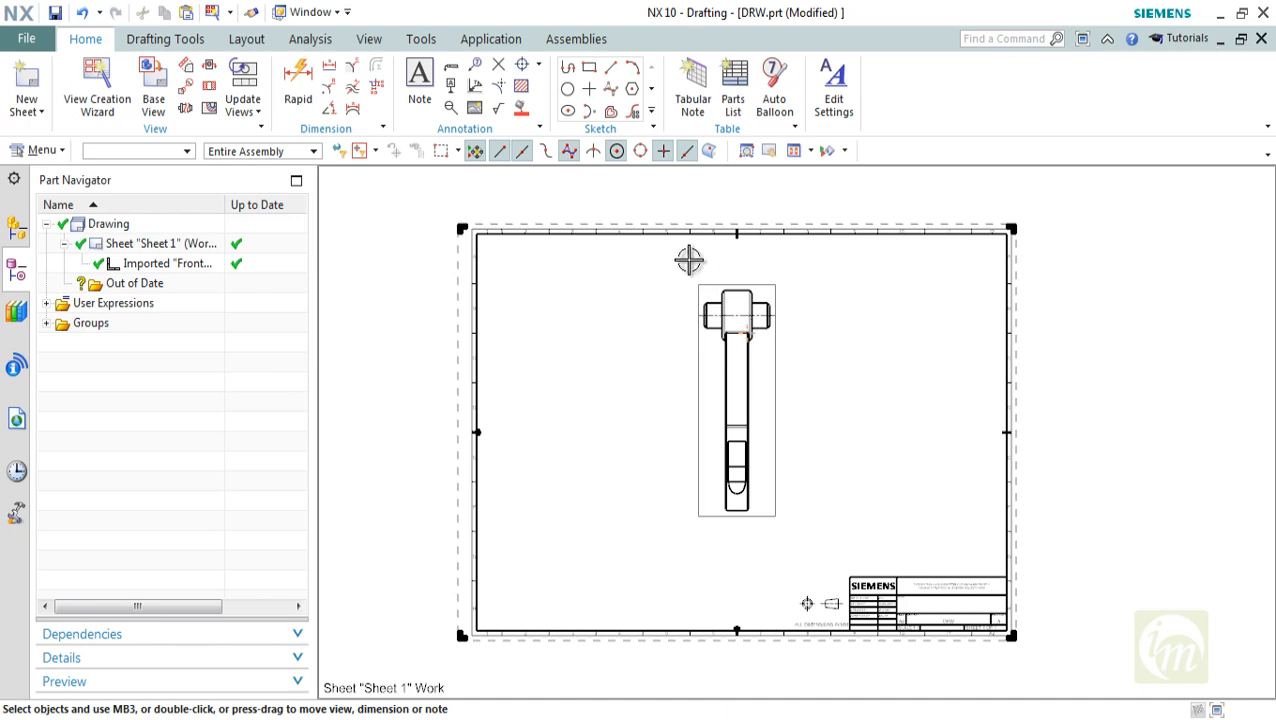
left_click(692, 350)
key("Escape")
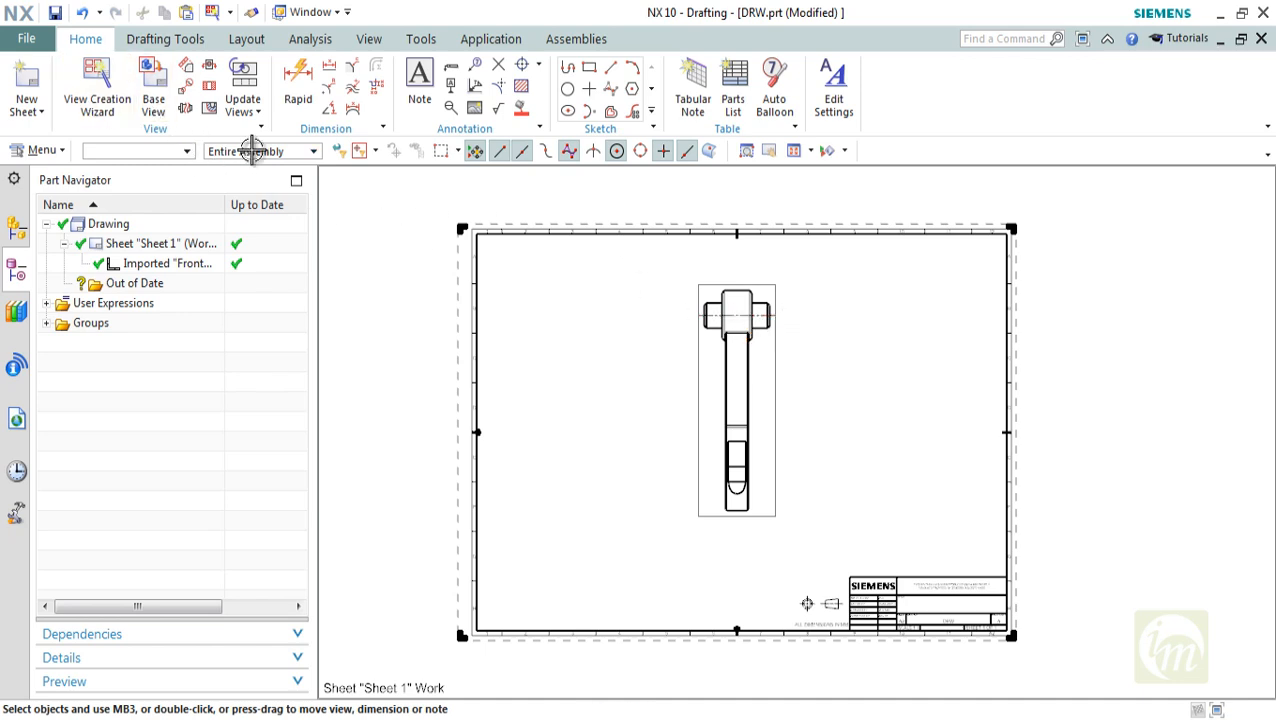
left_click(781, 383)
key("Escape")
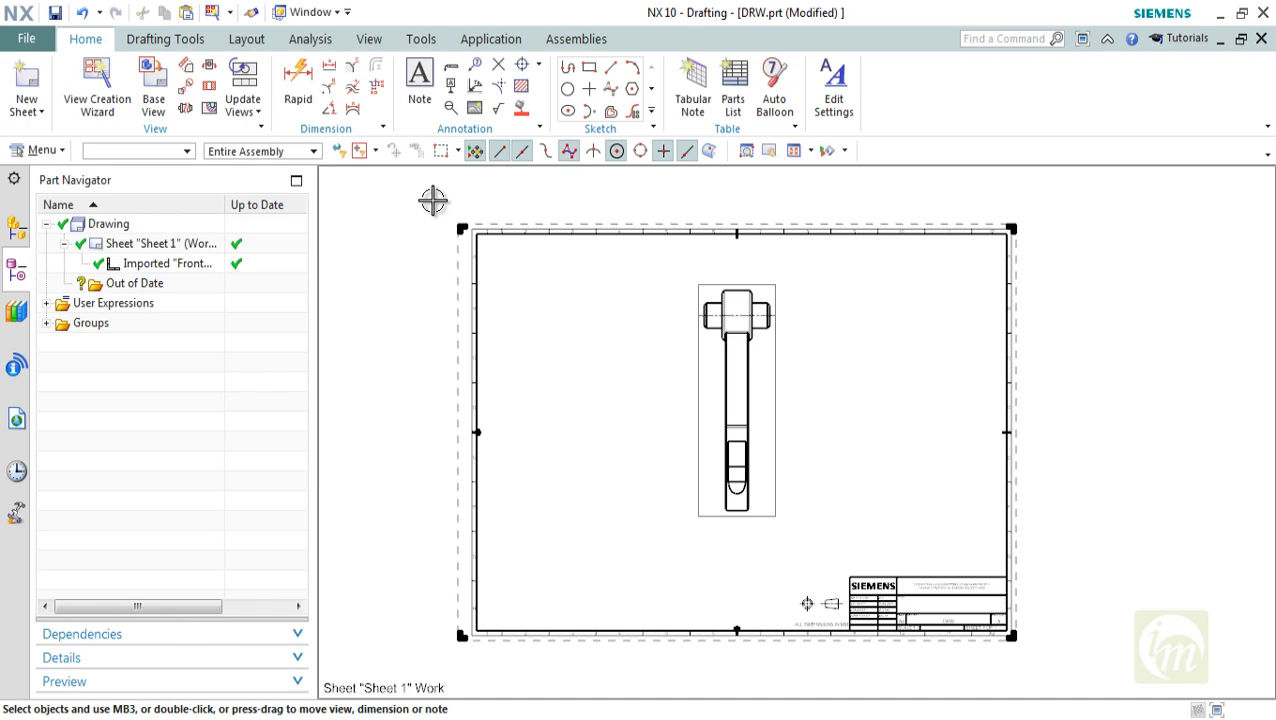
Place a Top base view of the part at 1:1 scale to the right of the front view
left_click(152, 86)
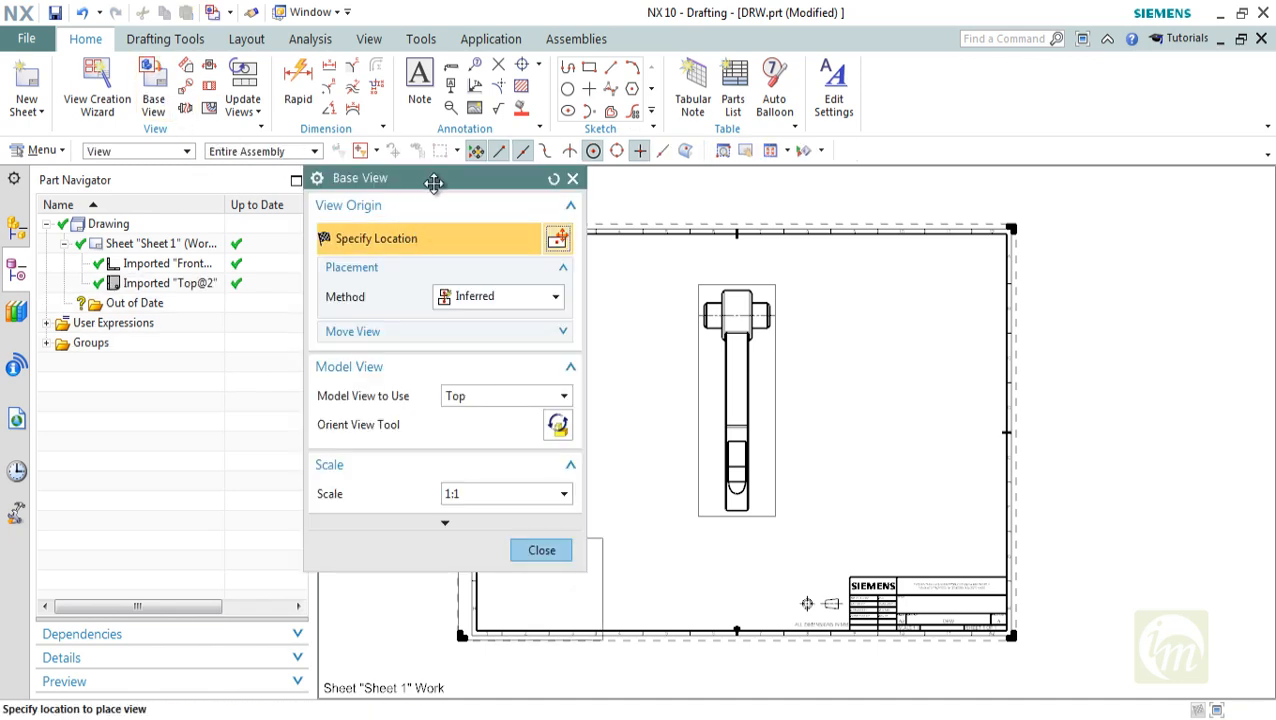
left_click_drag(433, 180, 976, 180)
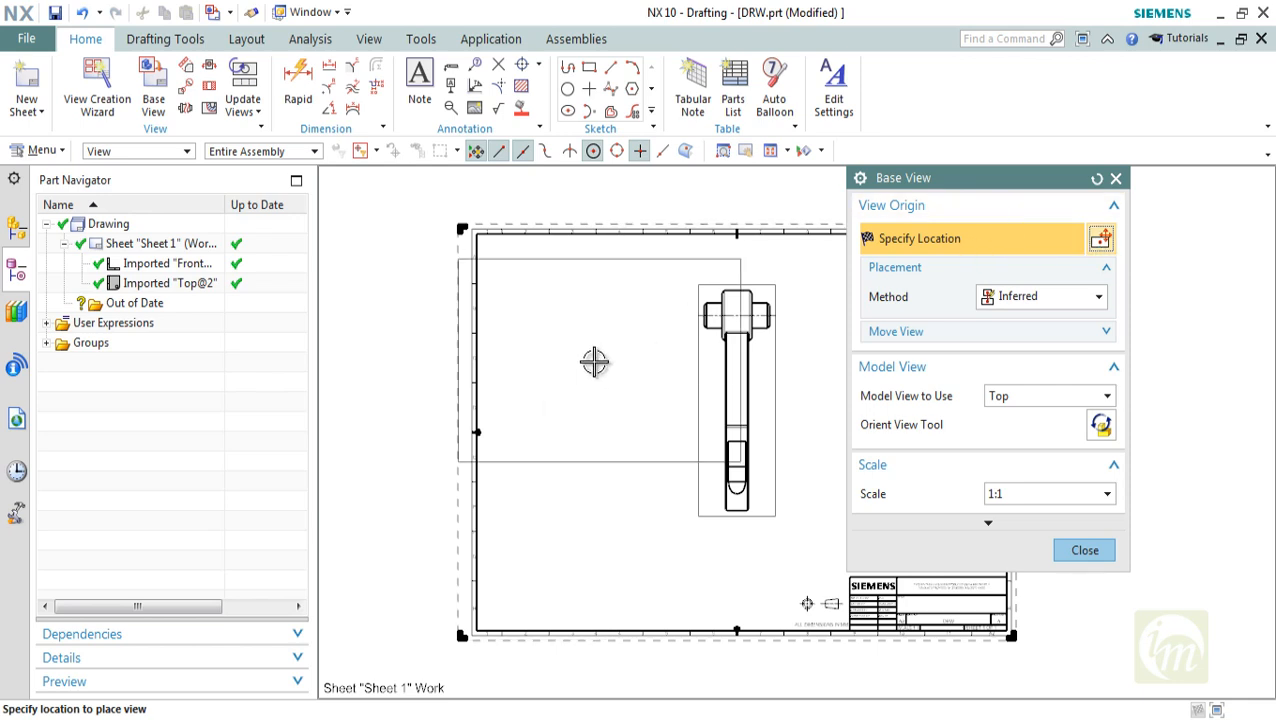
scroll(600, 414, "down", 3)
middle_click_drag(695, 434, 563, 432)
scroll(556, 390, "up", 1)
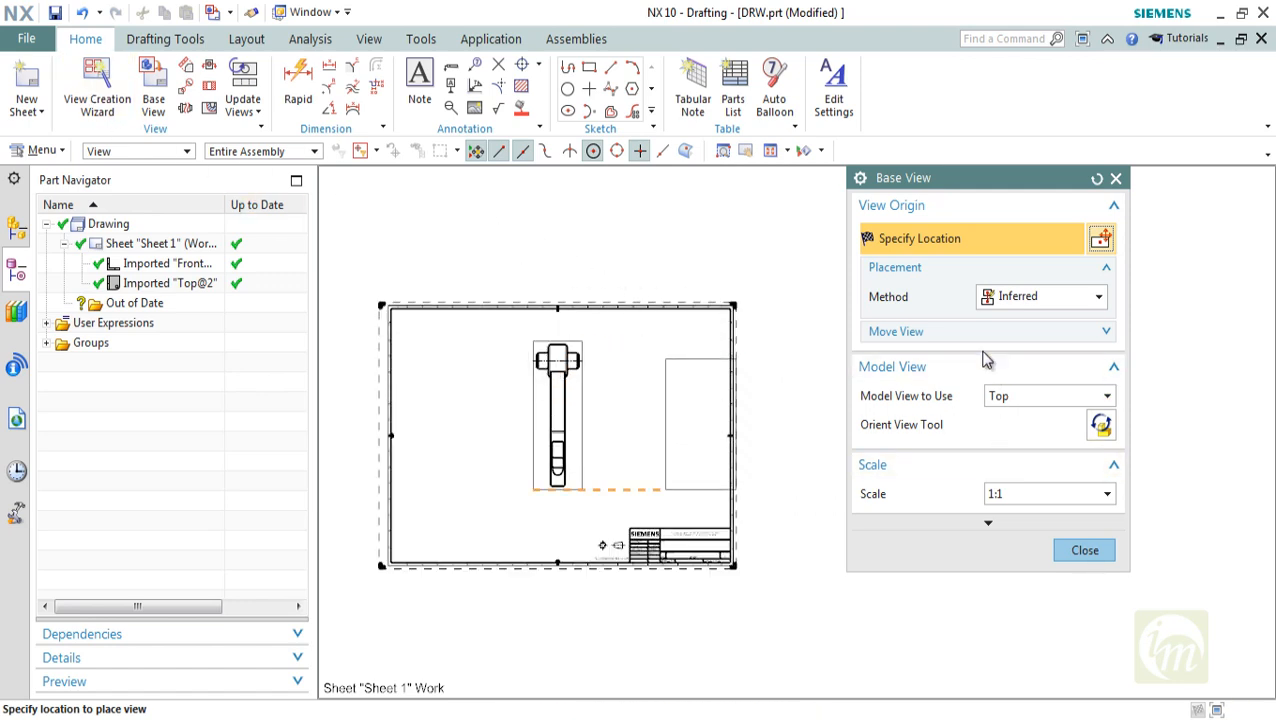
left_click(667, 410)
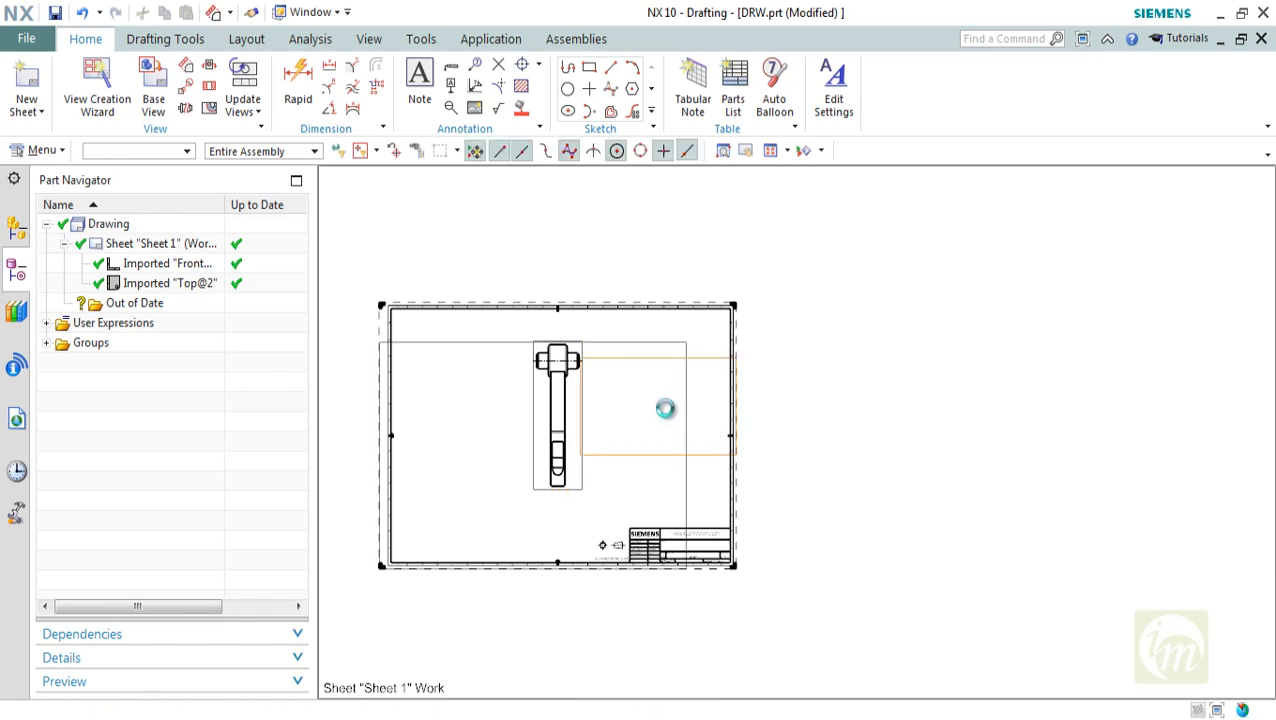
left_click(775, 350)
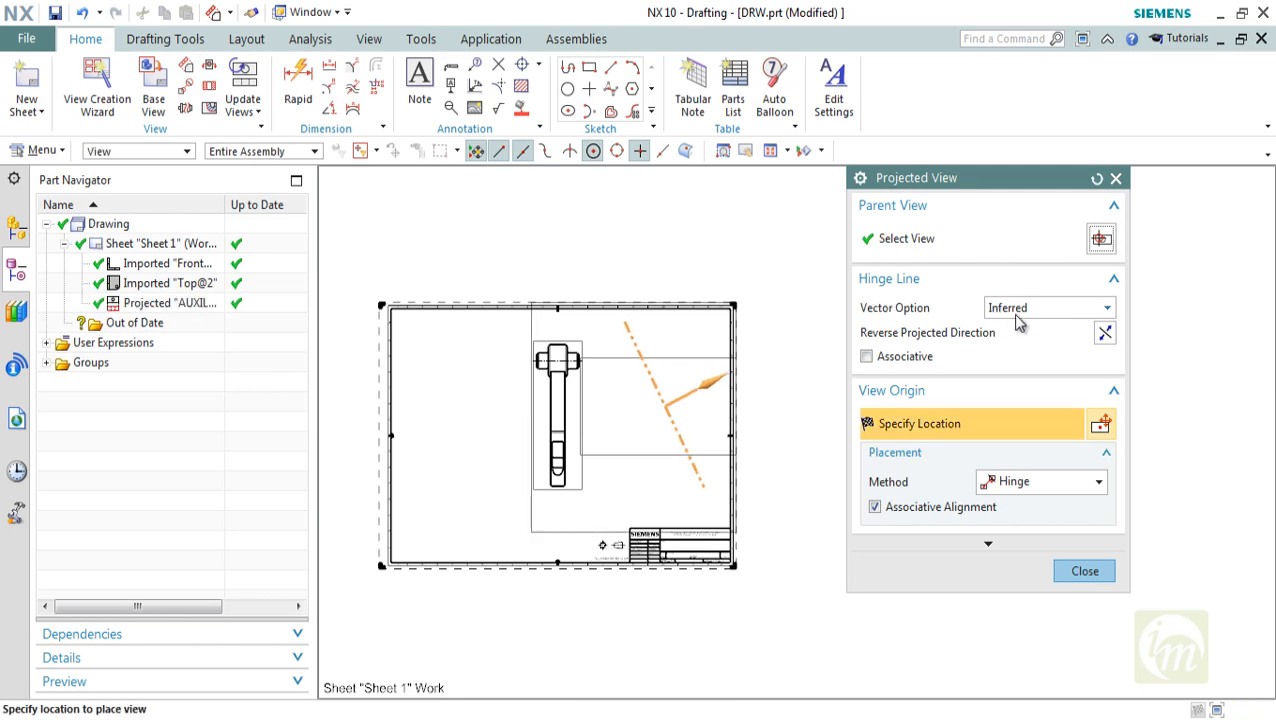
left_click(1031, 312)
left_click(1006, 345)
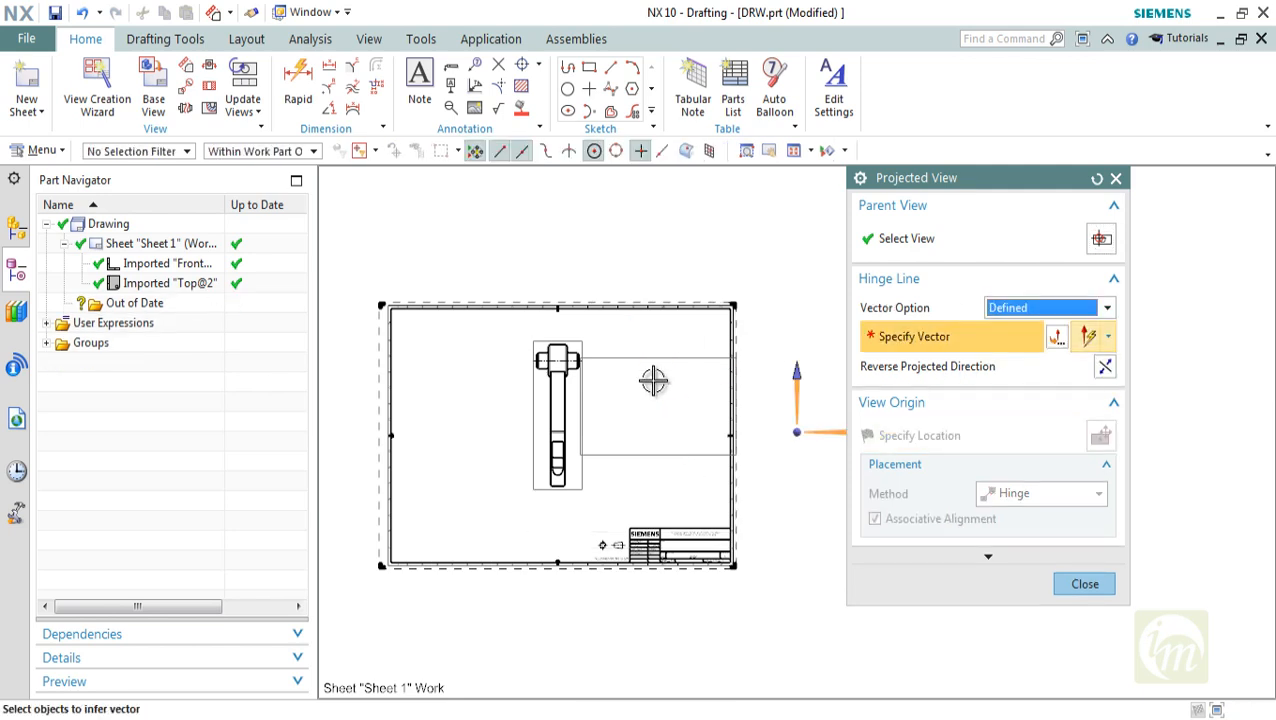
left_click(796, 380)
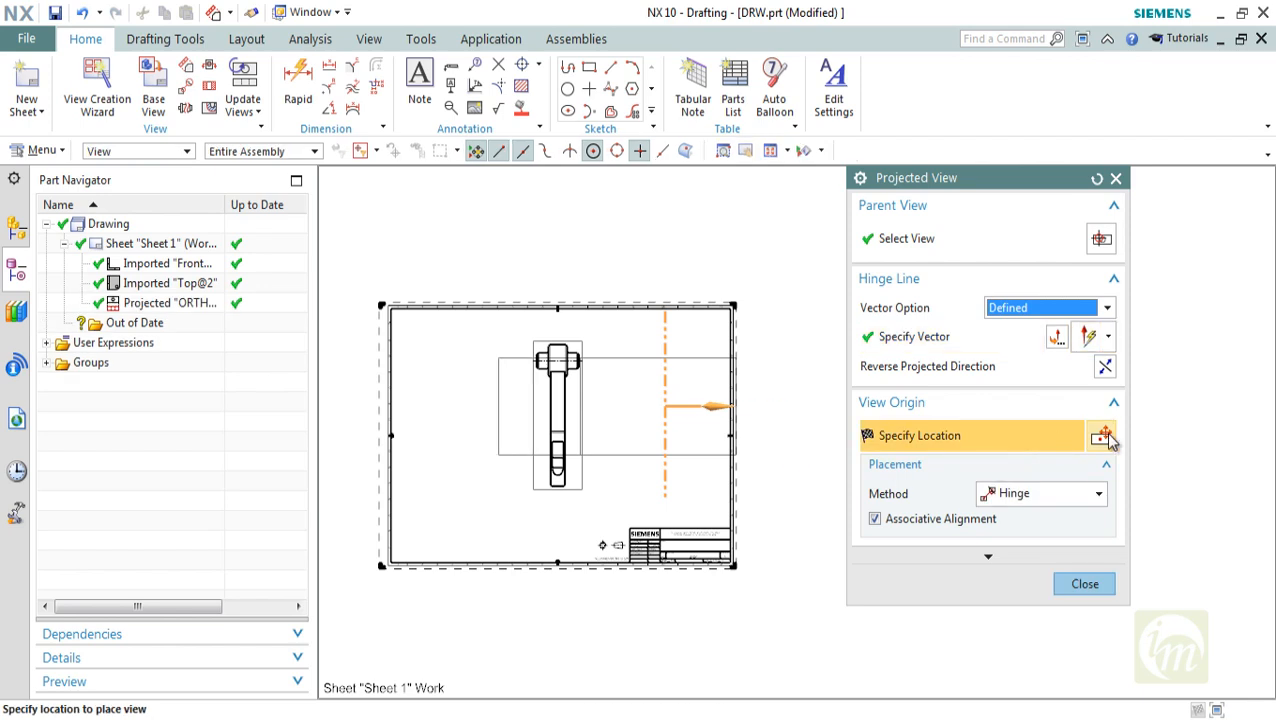
left_click(1034, 493)
left_click(1015, 534)
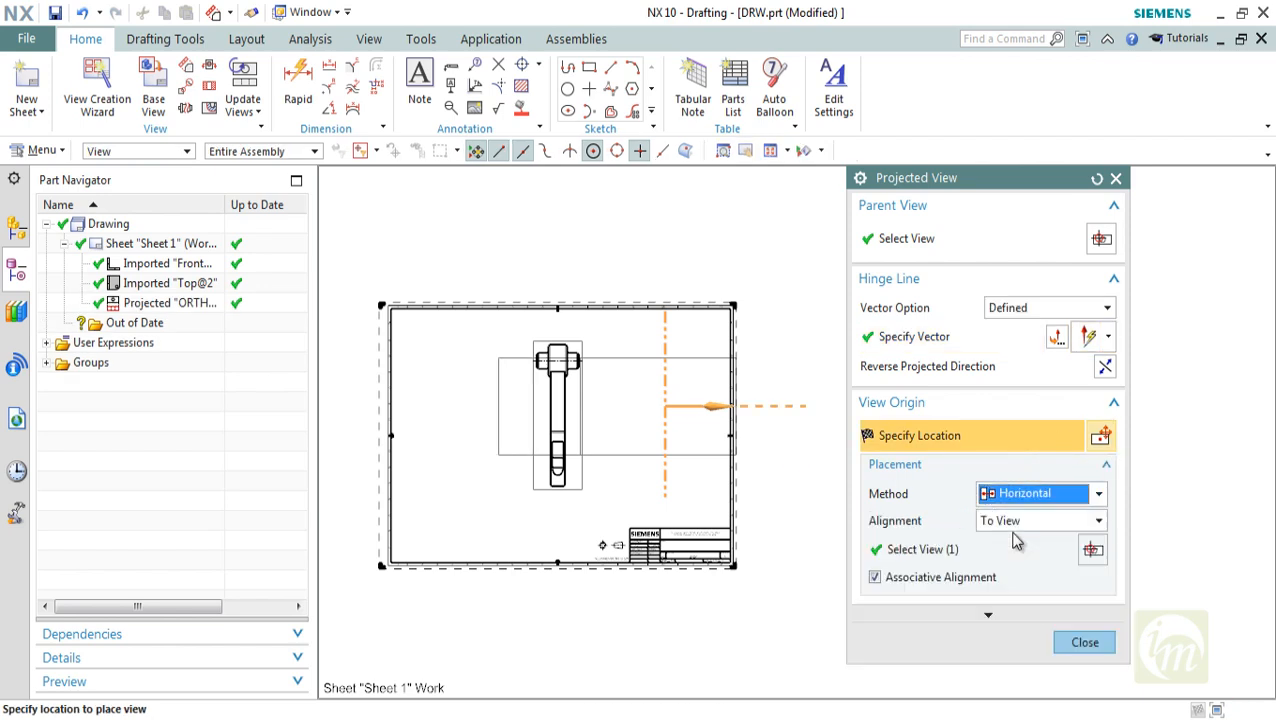
left_click(1083, 643)
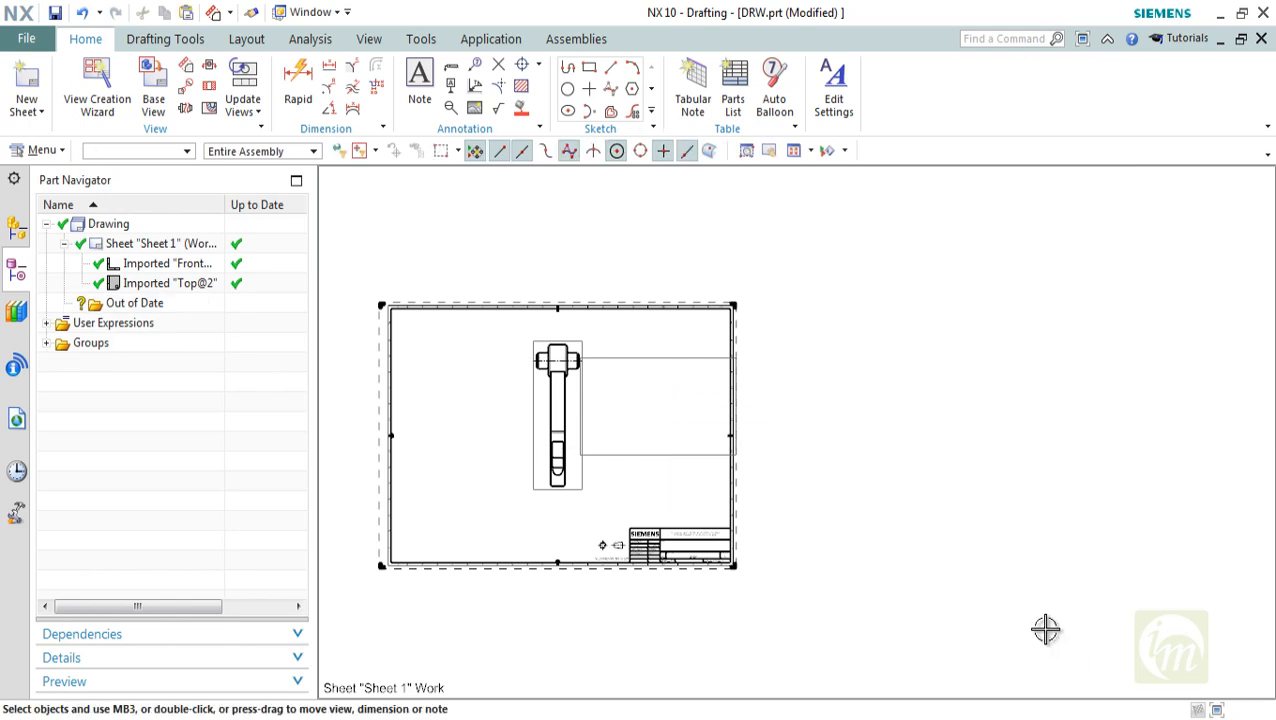
Delete the top view and the front view from the sheet
left_click(666, 450)
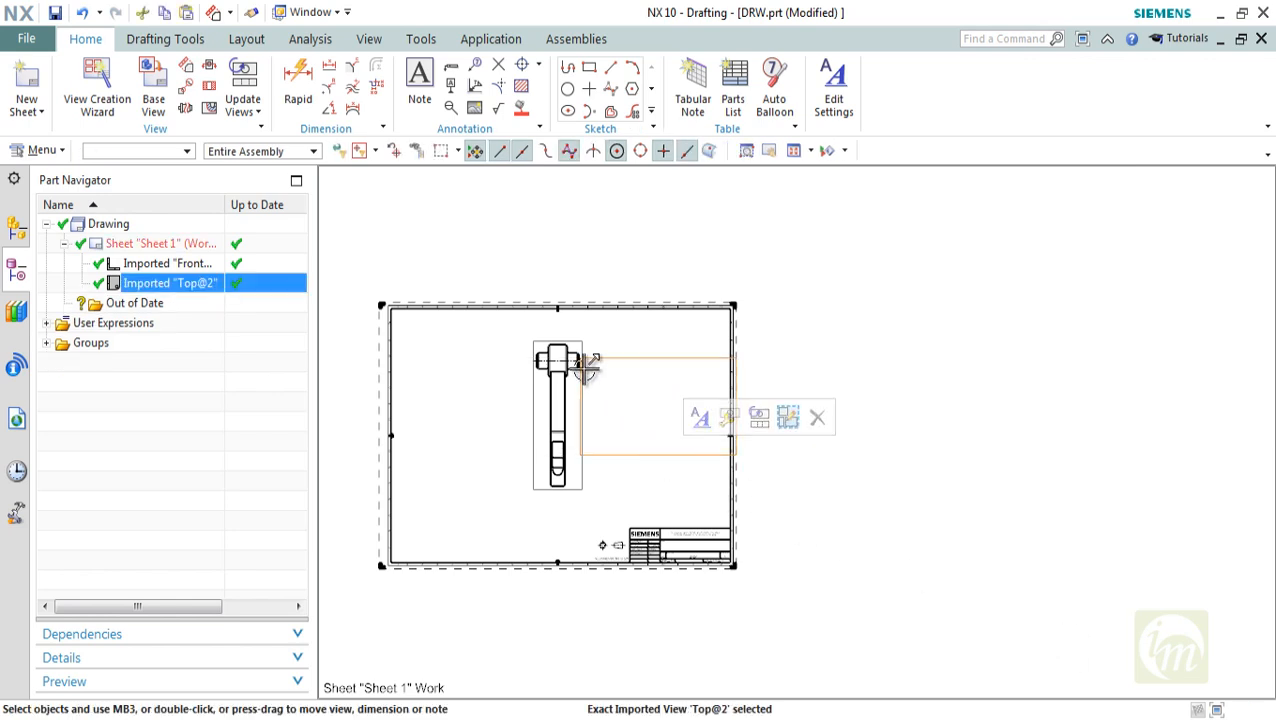
left_click(649, 359)
key("Delete")
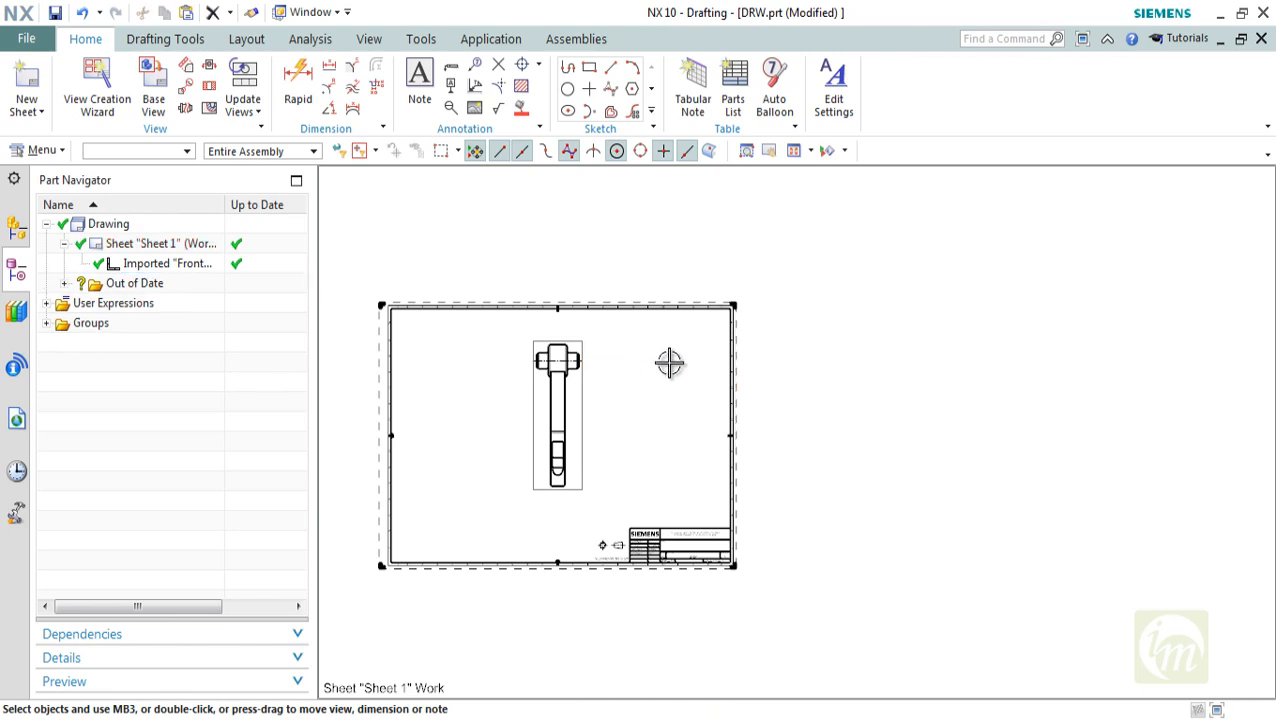
middle_click_drag(658, 373, 727, 347, "shift")
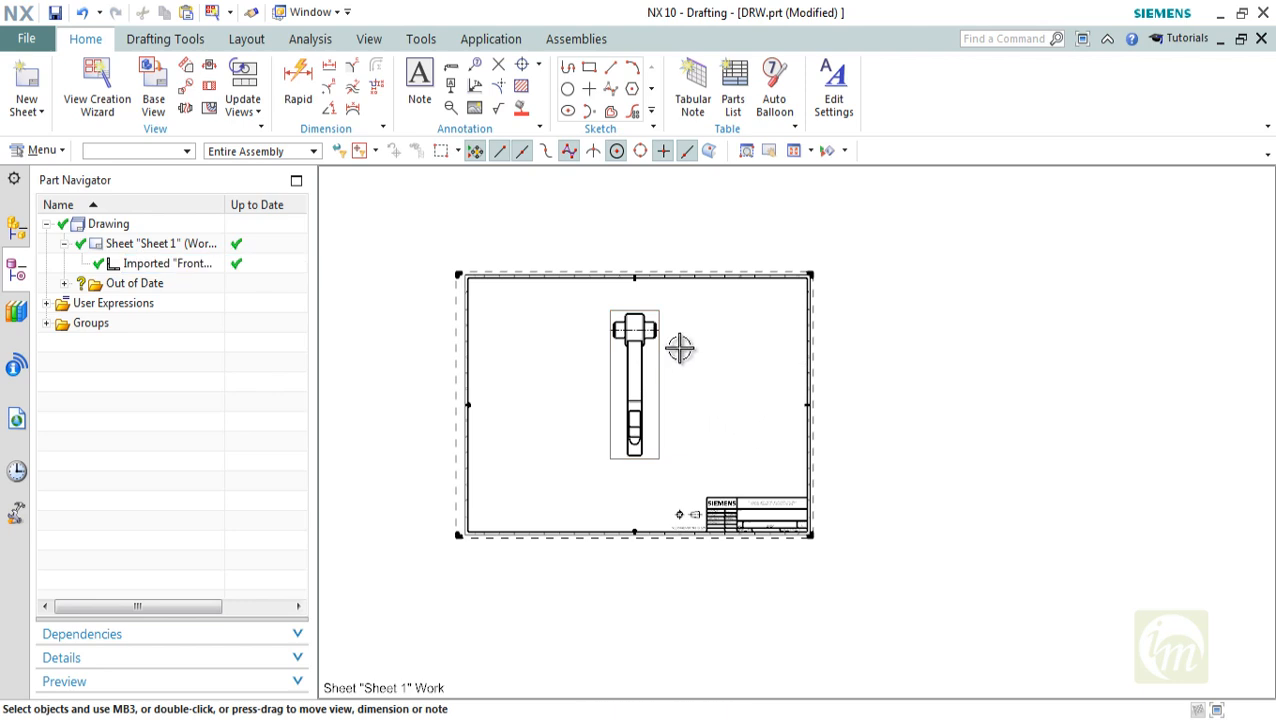
scroll(660, 355, "down", 3)
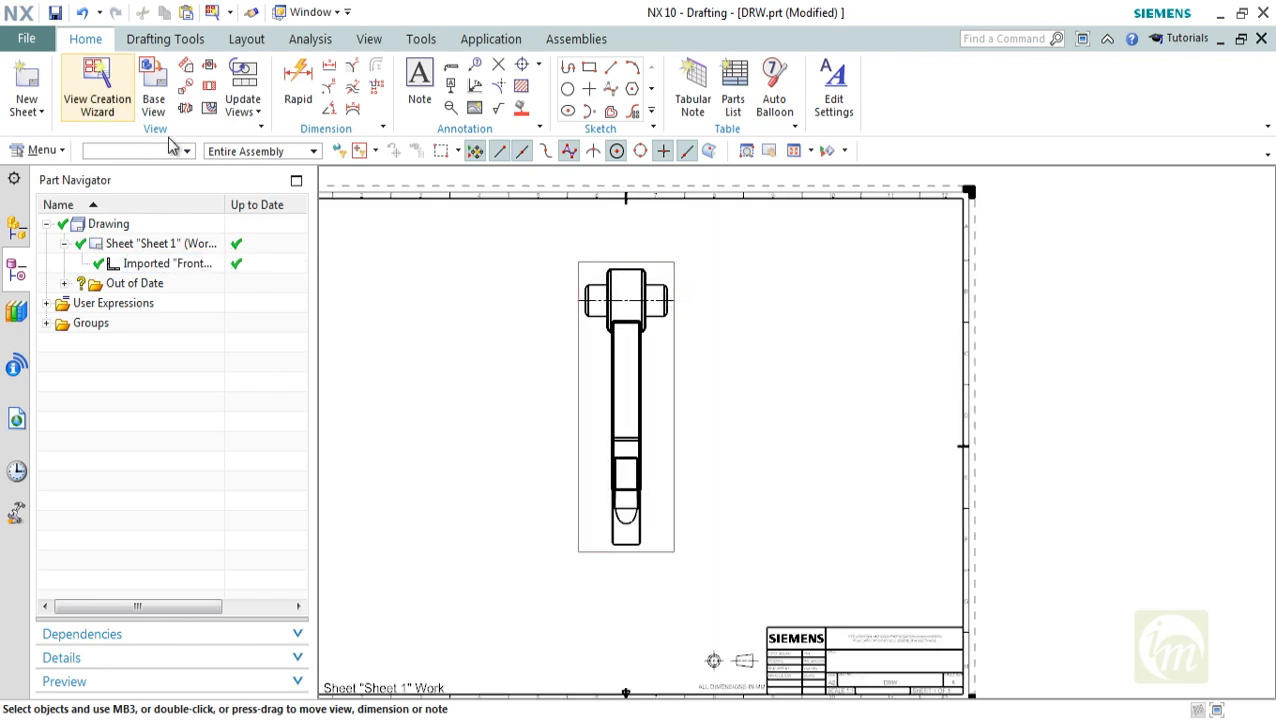
left_click(607, 265)
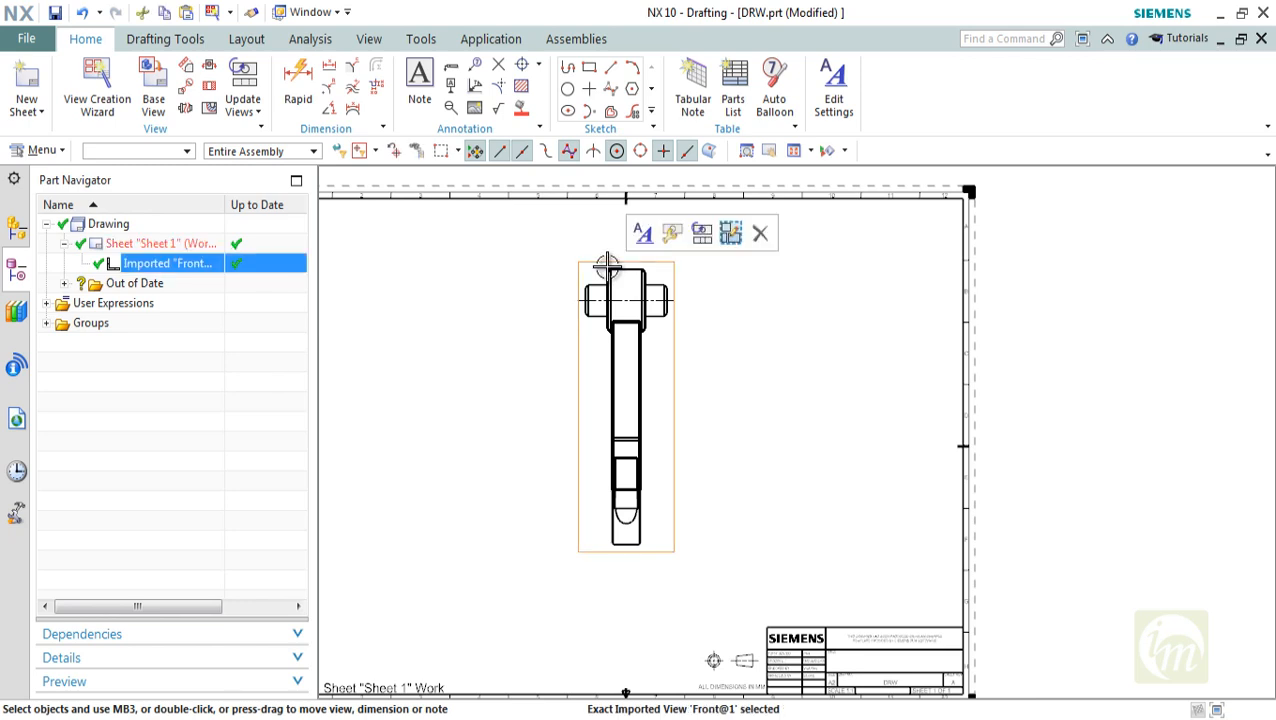
key("Delete")
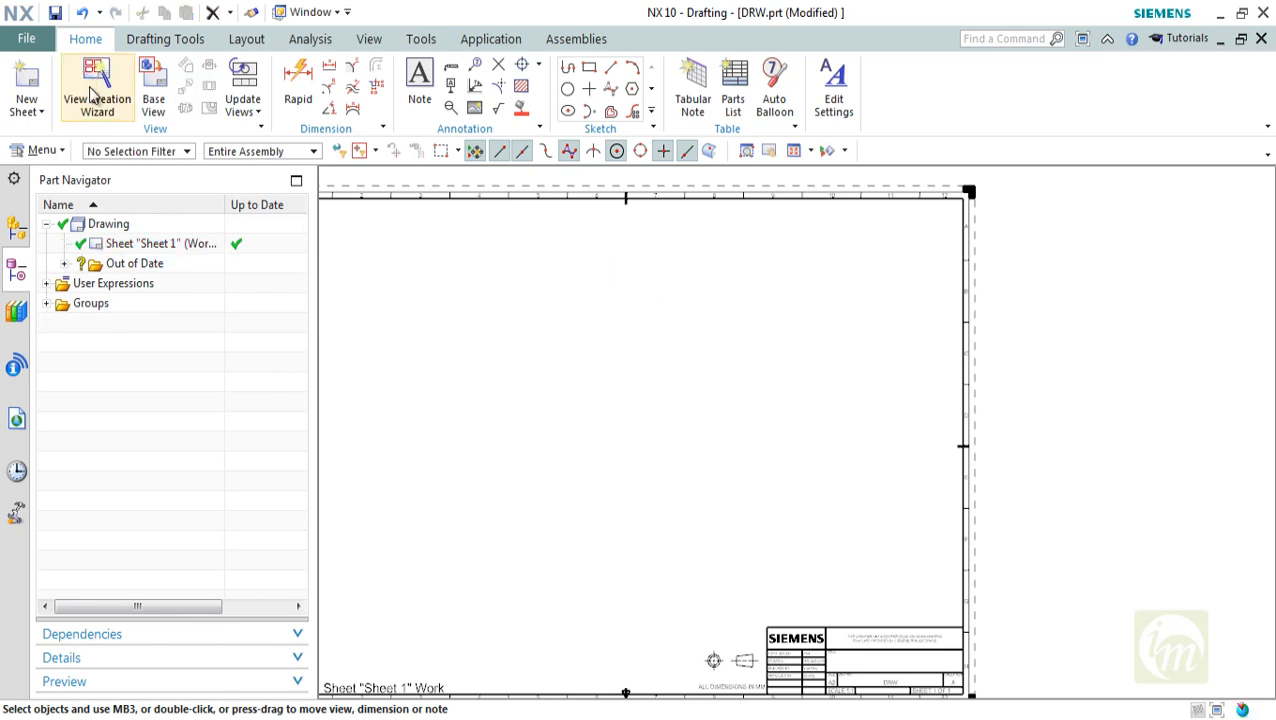
Start the View Creation Wizard with the loaded Biela.prt as the part and bring up its view display options
left_click(95, 95)
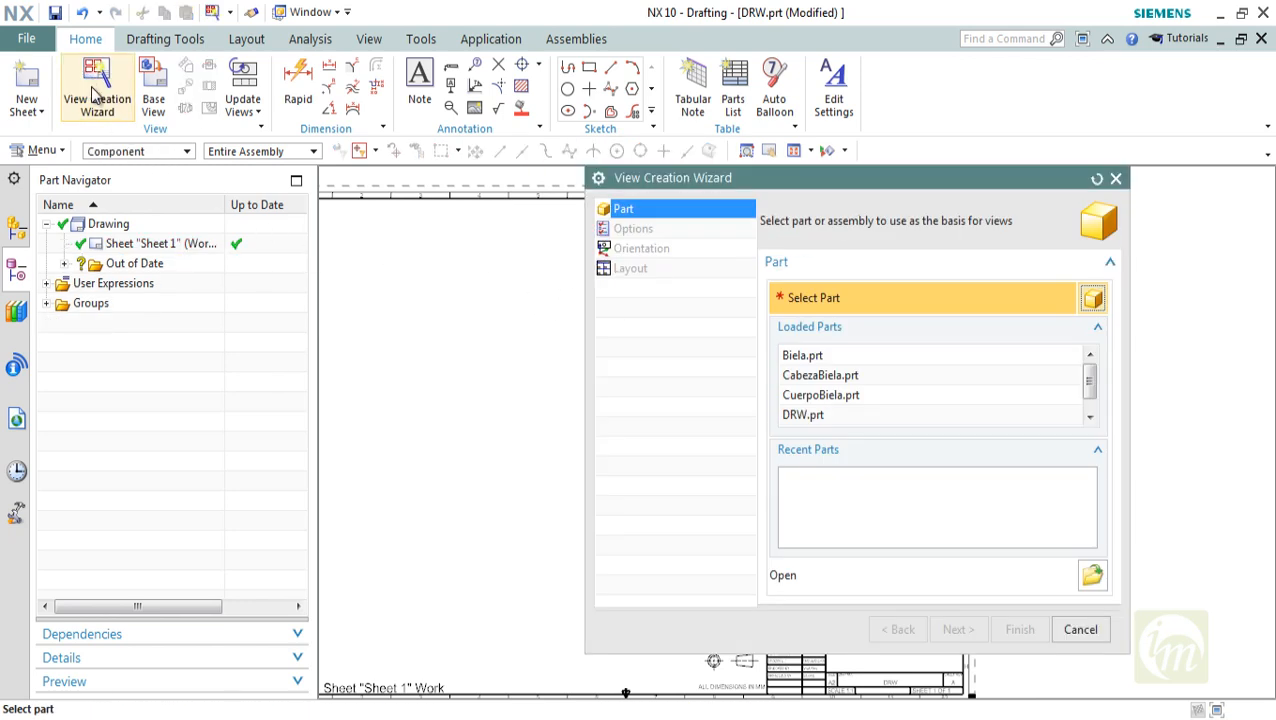
left_click(805, 357)
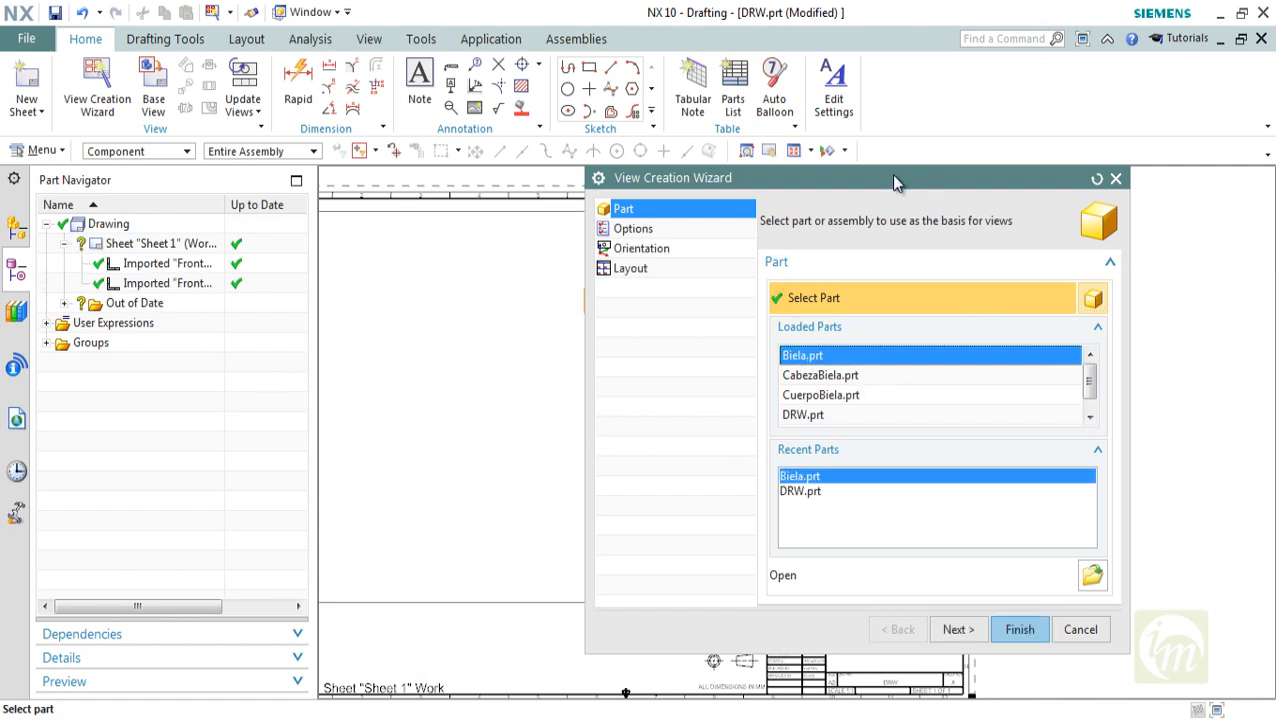
left_click_drag(885, 190, 1071, 128)
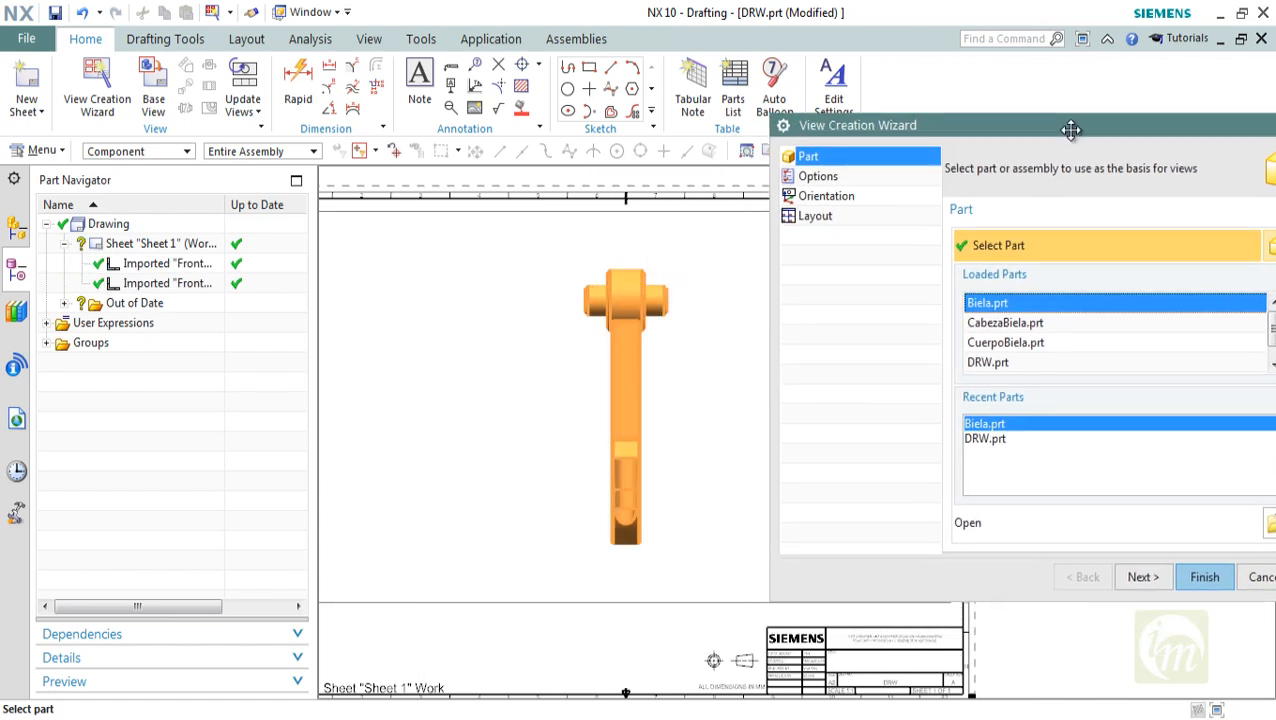
left_click(835, 178)
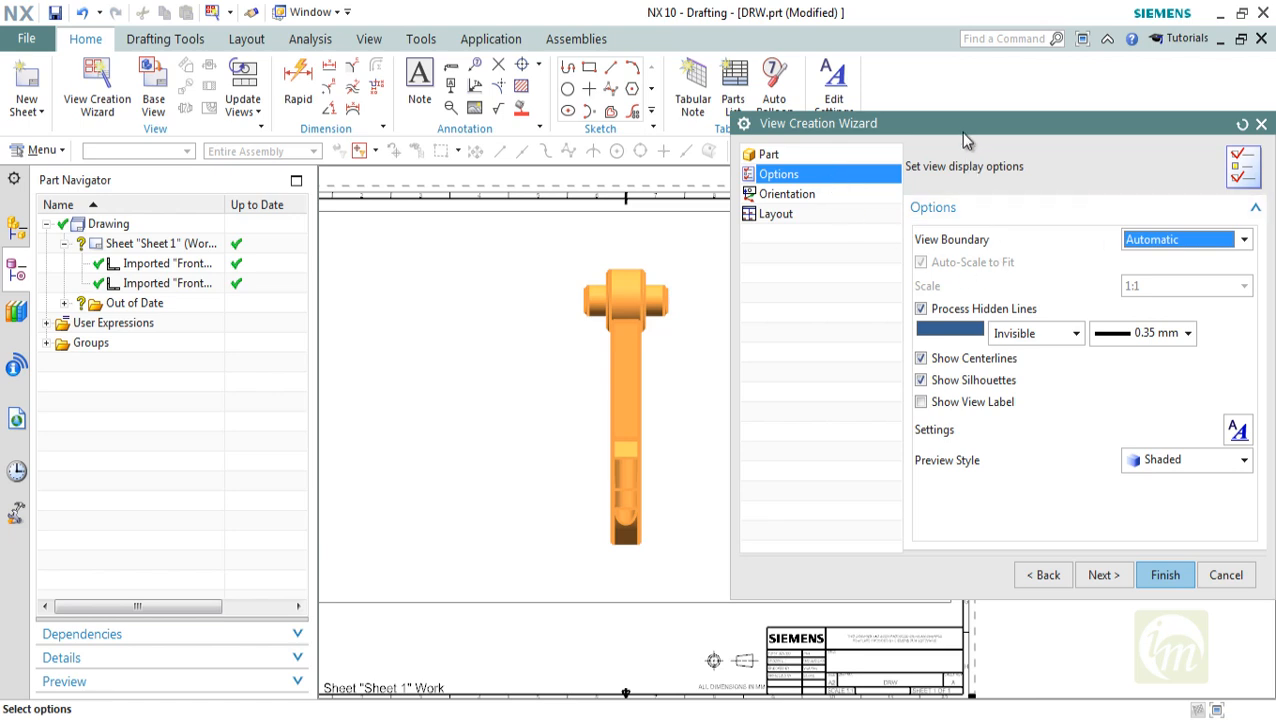
Set the view boundary to Manual, disable Auto-Scale to Fit and set the view scale to 1:2
left_click_drag(962, 130, 796, 121)
left_click(1010, 233)
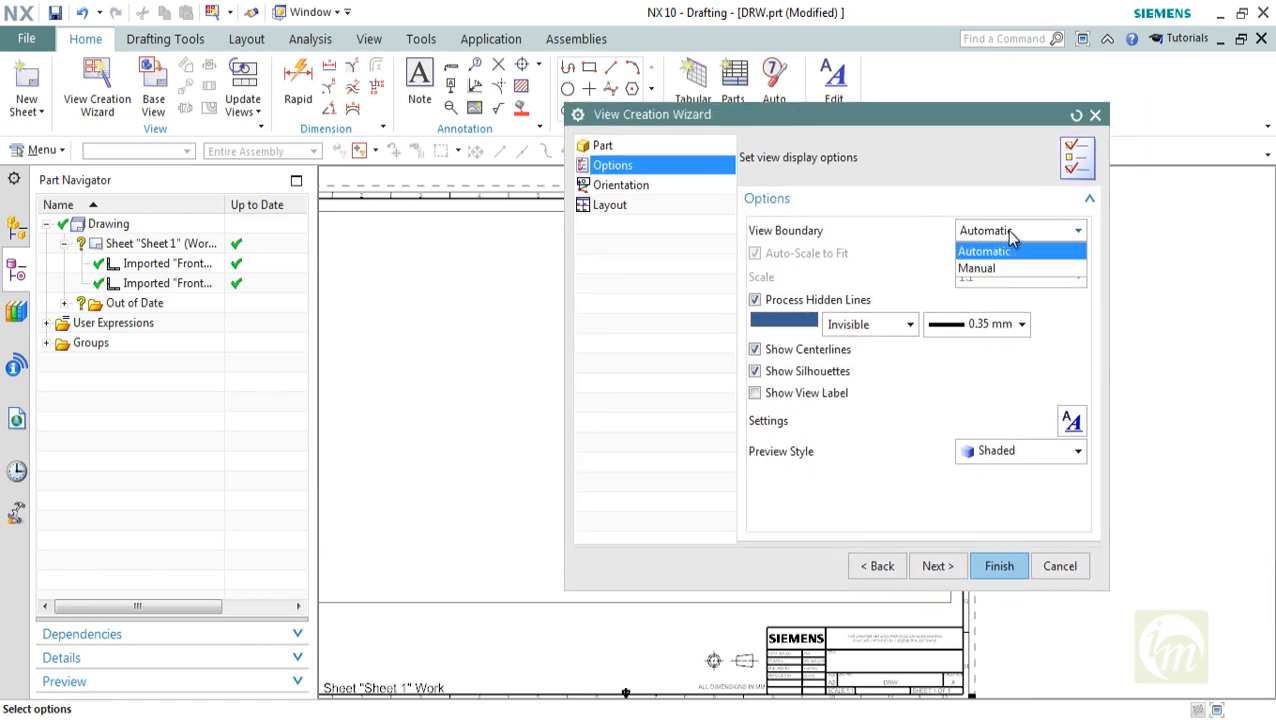
left_click(1010, 233)
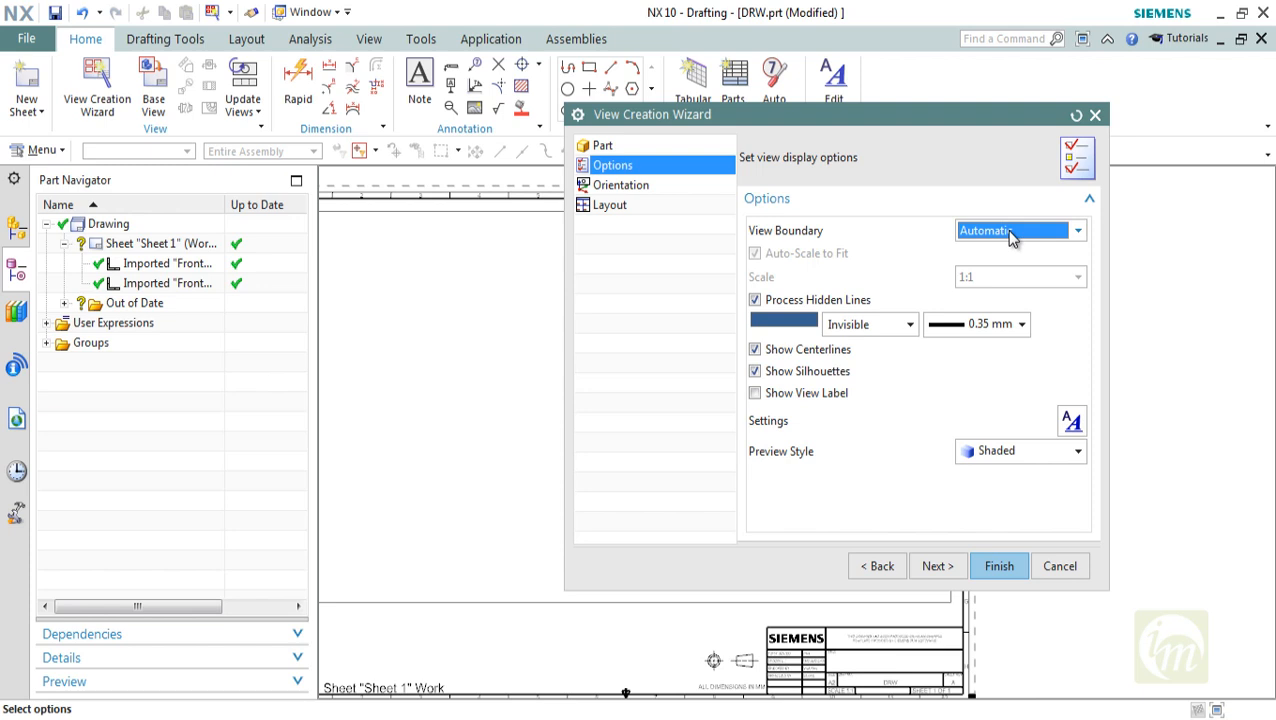
left_click(1012, 233)
left_click(1000, 264)
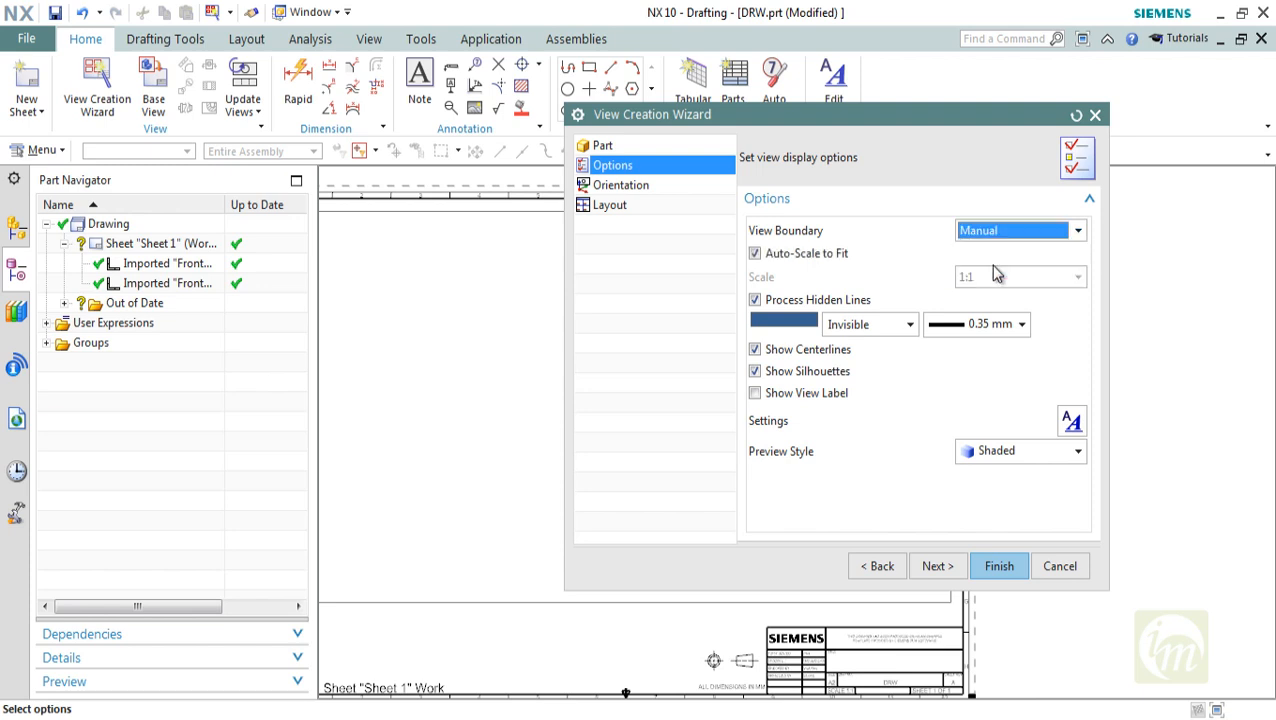
left_click(810, 253)
left_click(1043, 283)
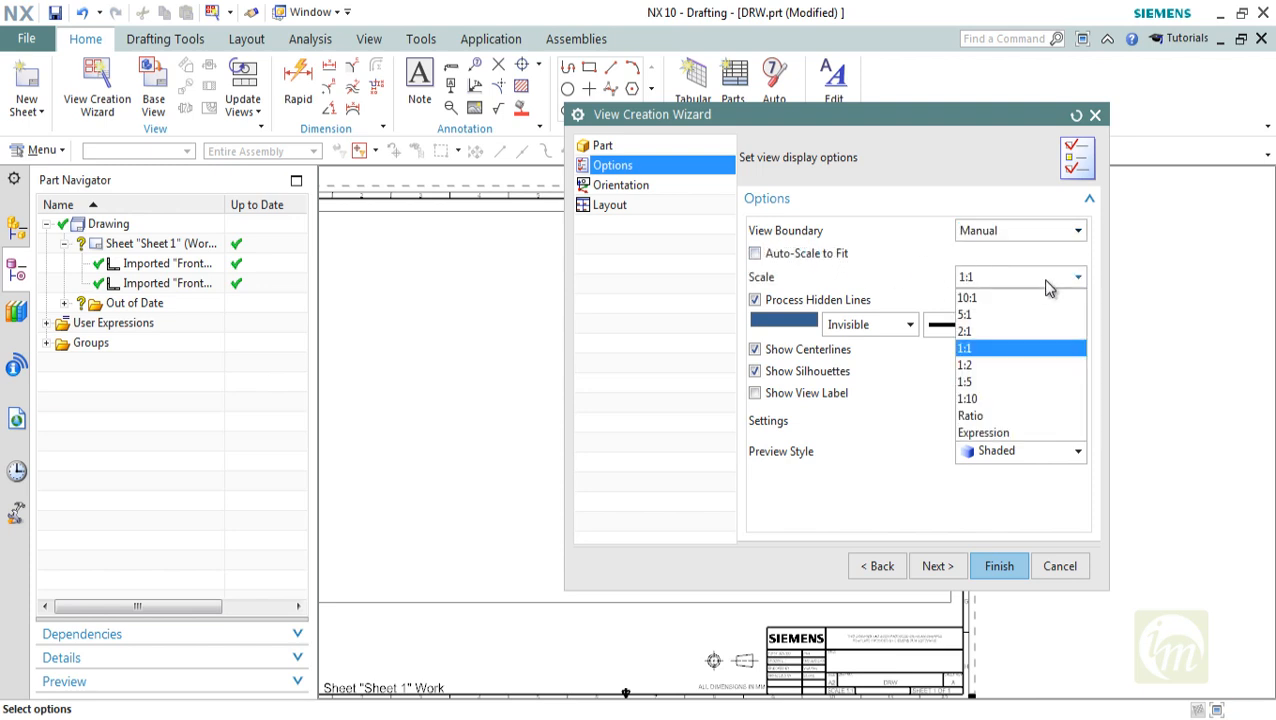
left_click(985, 370)
Try the view scales 1:5 and 1:1 in the preview on the sheet
left_click_drag(742, 121, 910, 112)
left_click(1148, 276)
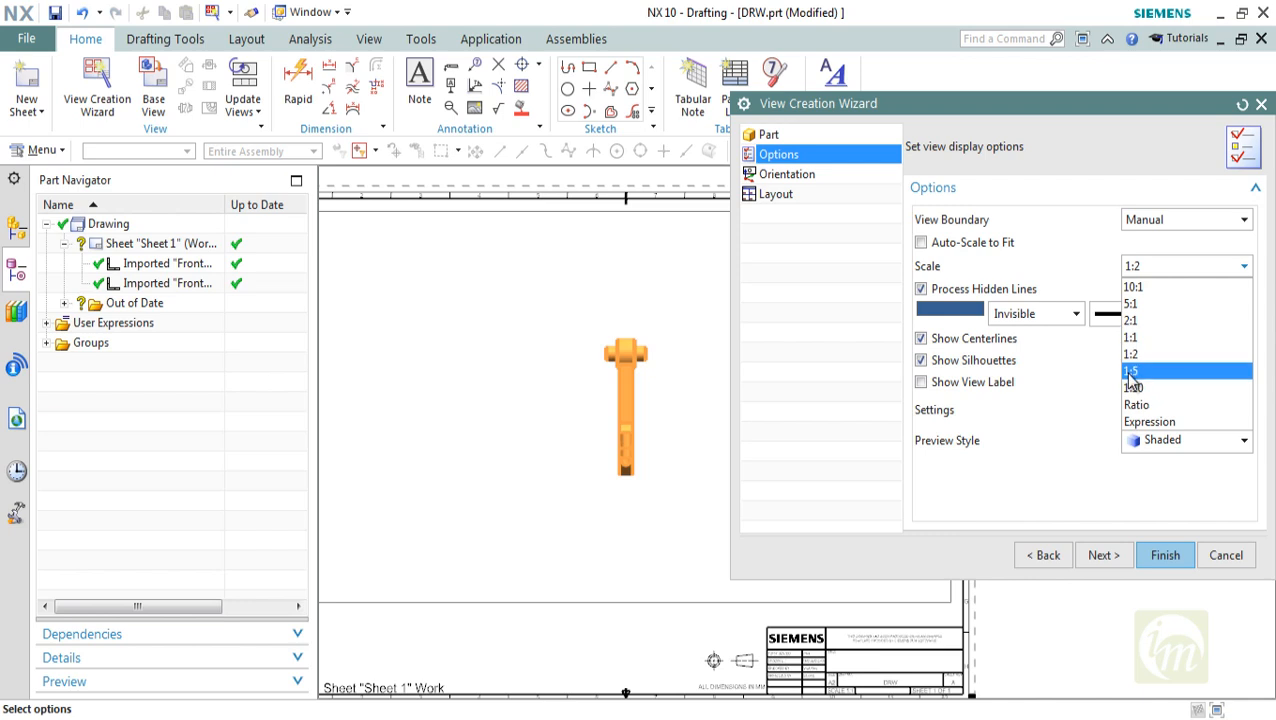
left_click(1140, 362)
left_click(1157, 267)
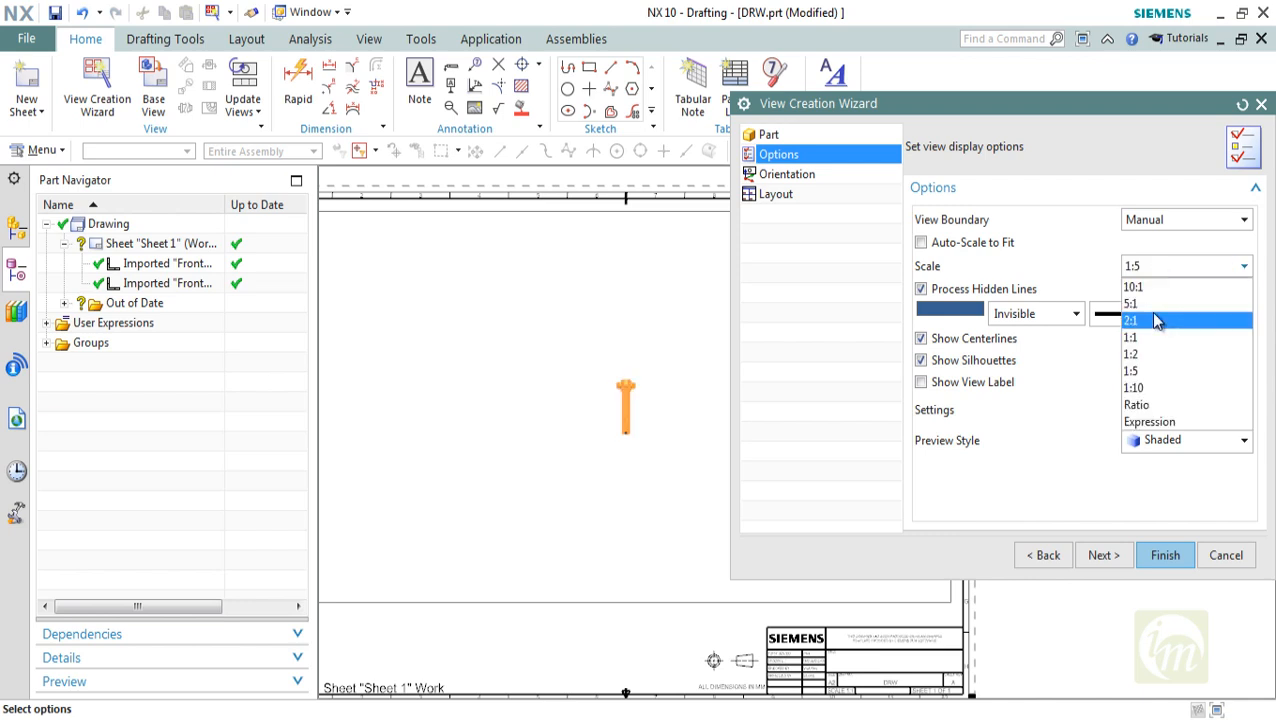
left_click(1150, 330)
Switch the view boundary to Automatic and back to Manual, with Auto-Scale to Fit disabled again
left_click(1128, 220)
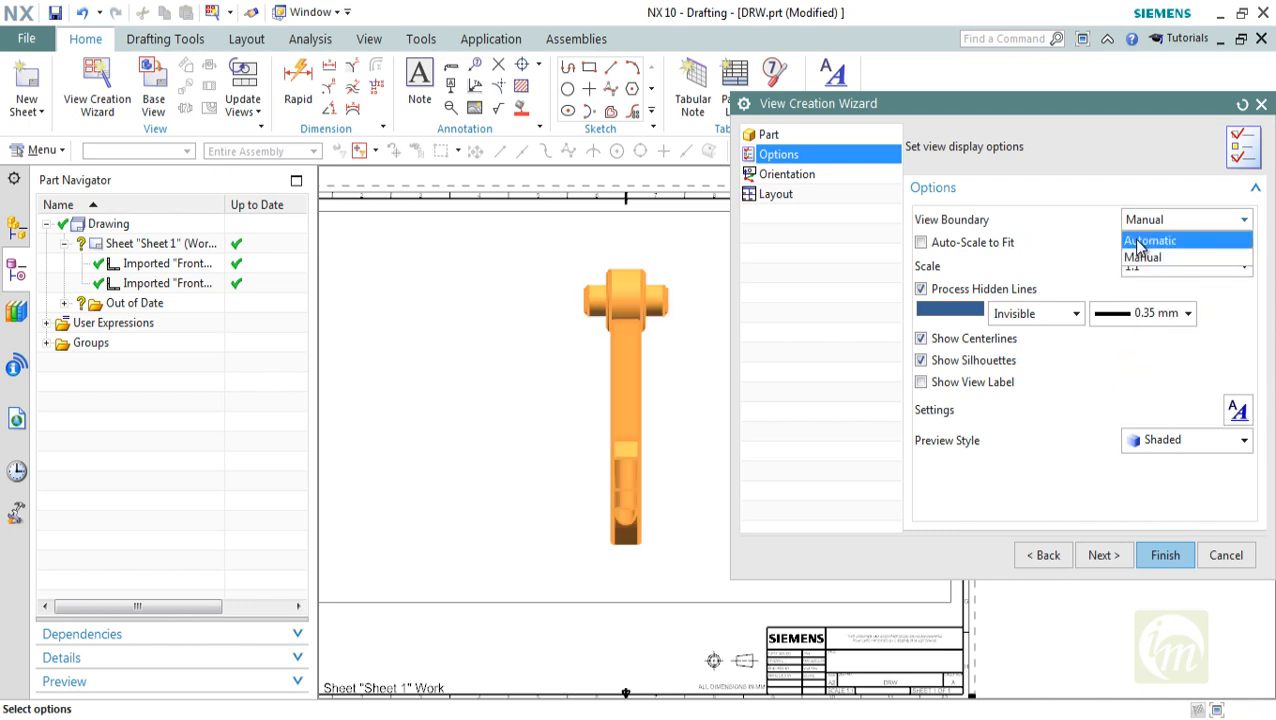
left_click(1140, 238)
left_click(1160, 220)
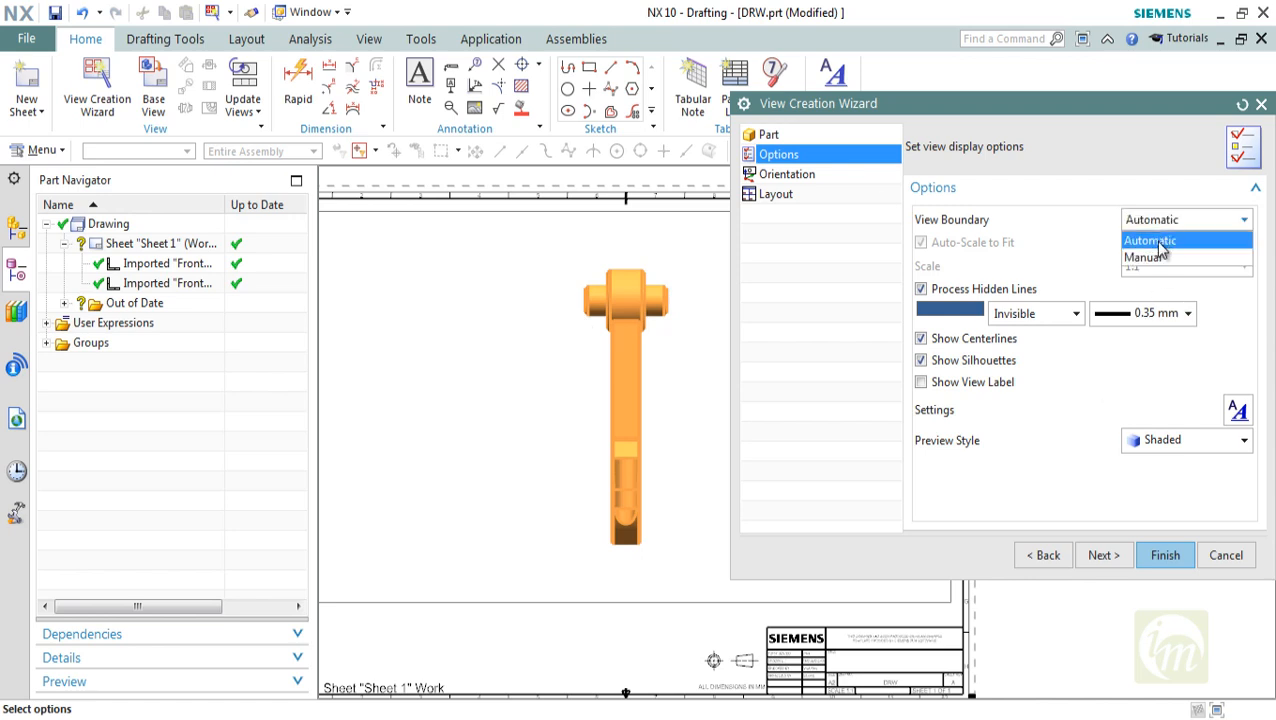
left_click(1150, 256)
left_click(954, 246)
Try the view scales 2:1 and 1:5, and set the scale to 1:2
left_click(1180, 266)
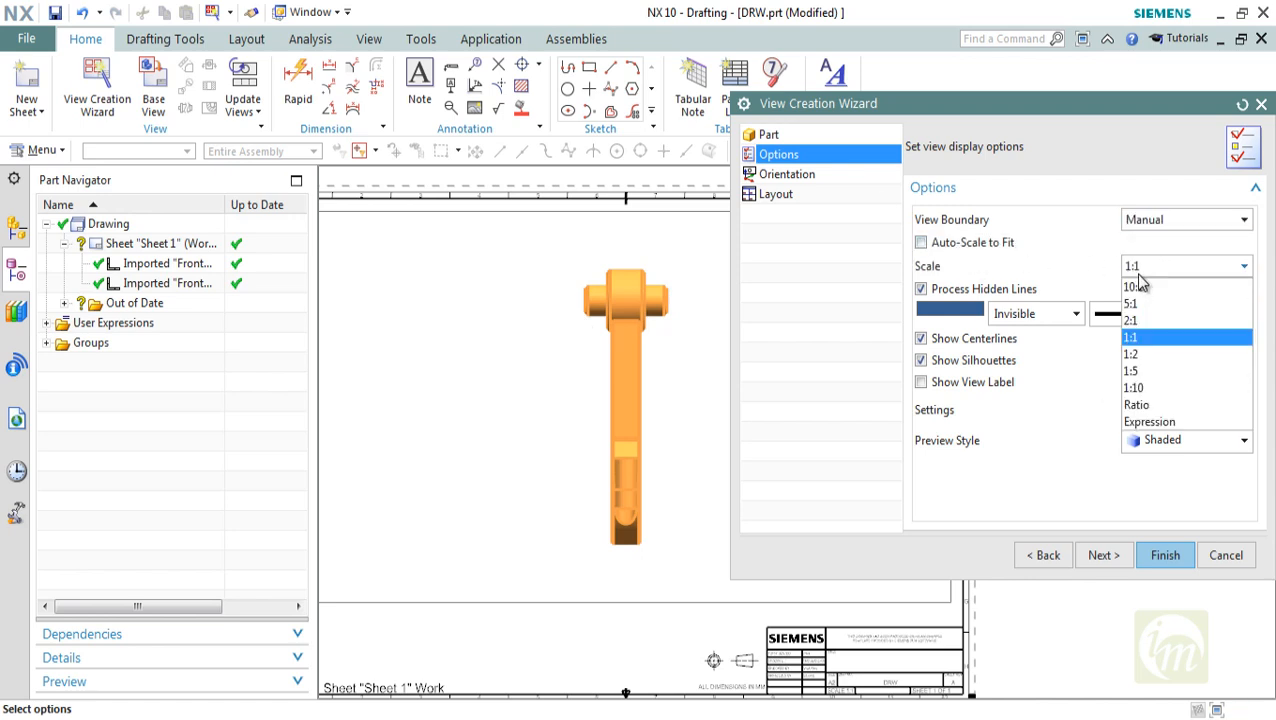
left_click(1148, 320)
left_click(1148, 268)
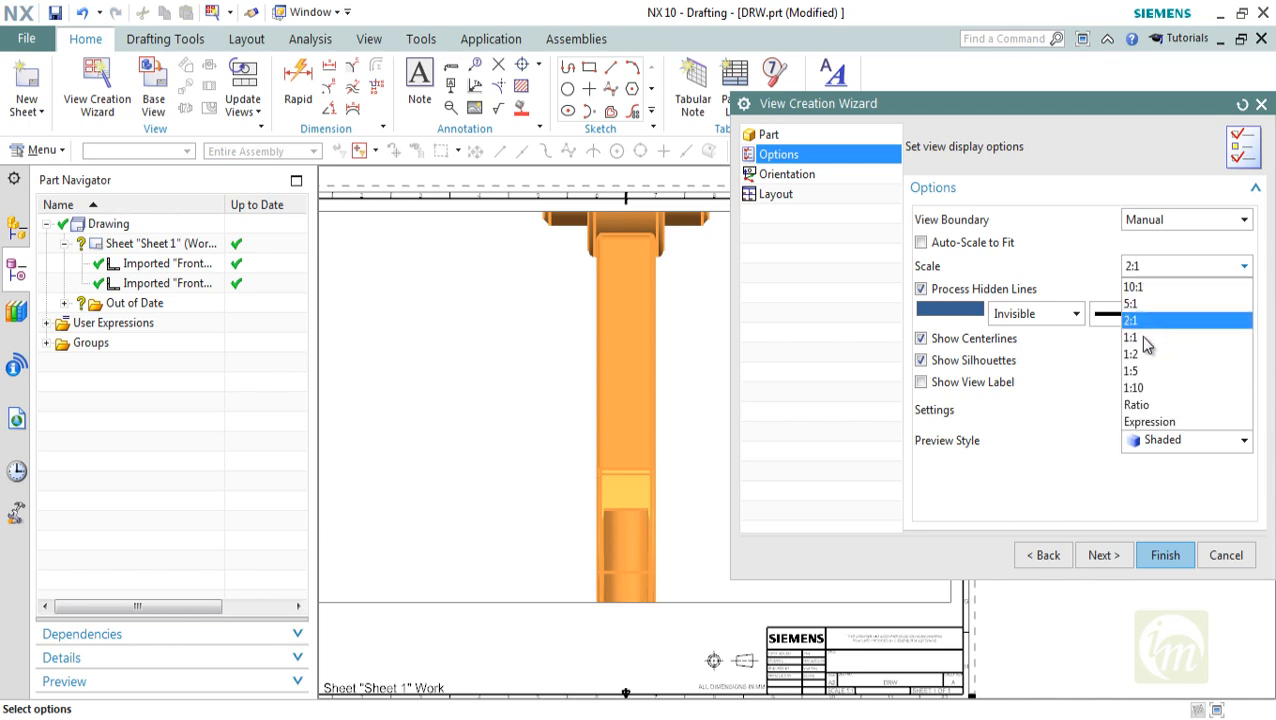
left_click(1146, 362)
left_click(1140, 272)
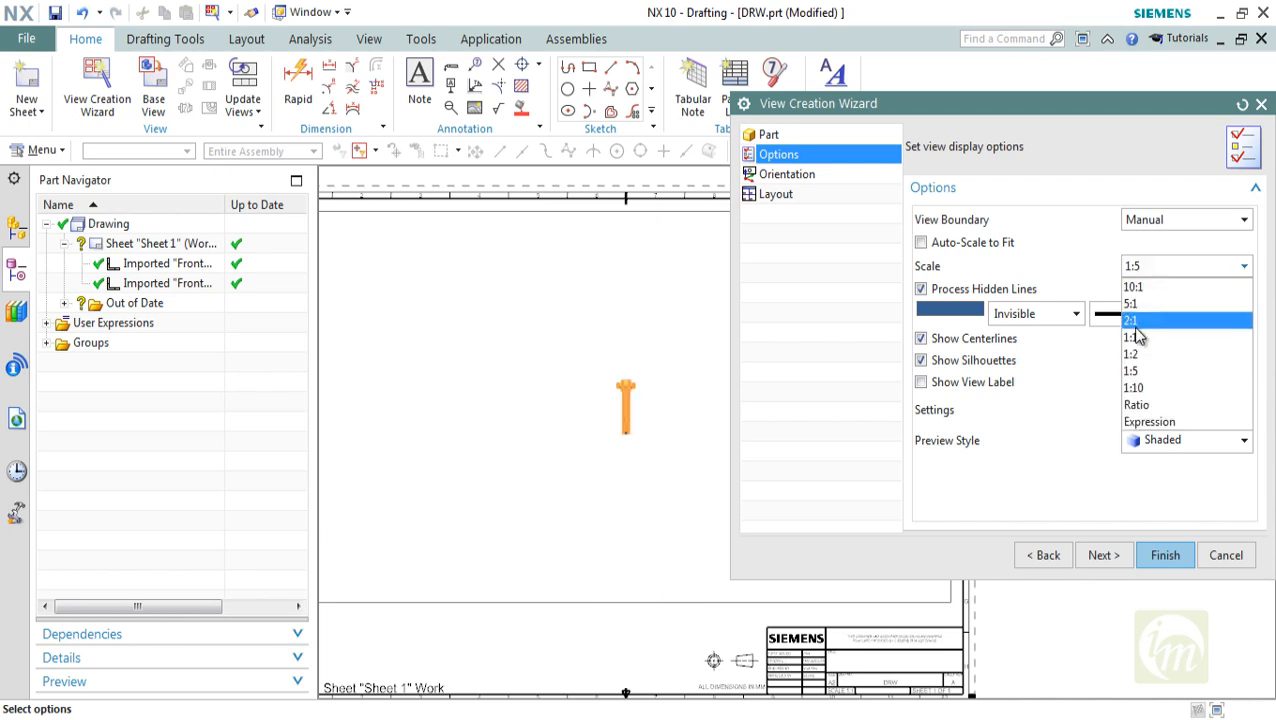
left_click(1138, 350)
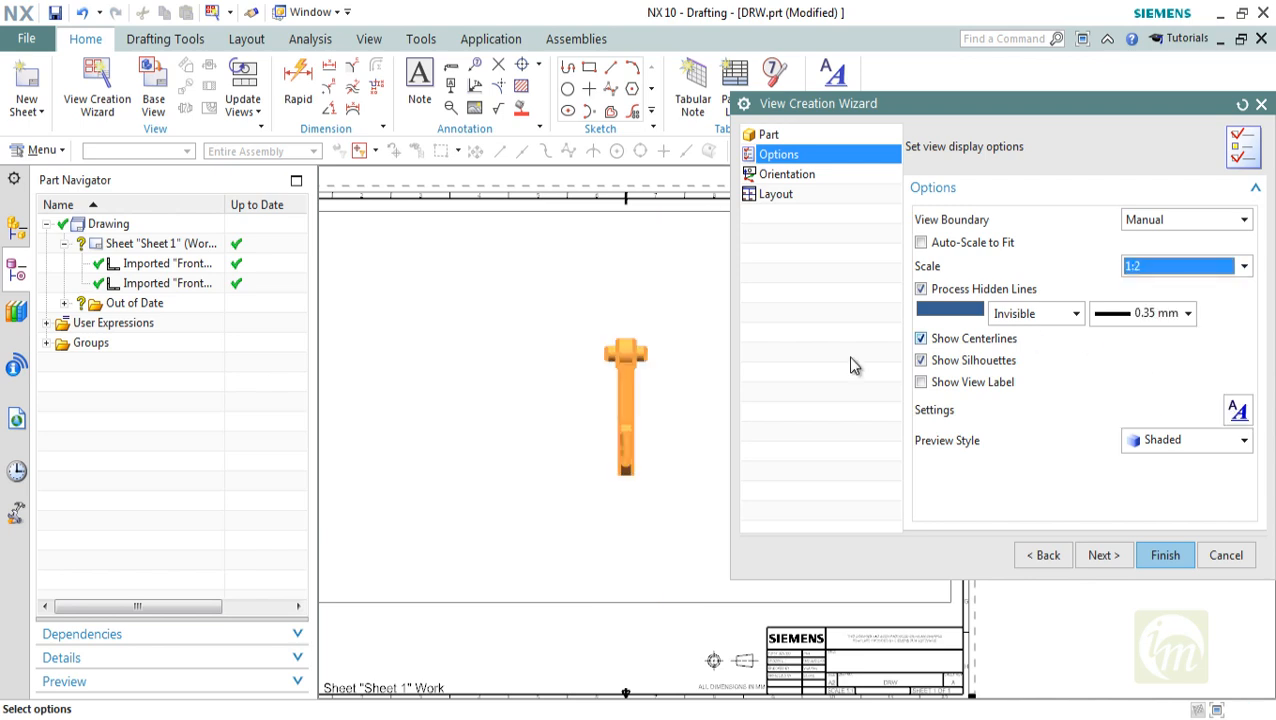
Set the hidden lines to a dashed font and the view preview style to Border
left_click(1031, 313)
left_click(1022, 372)
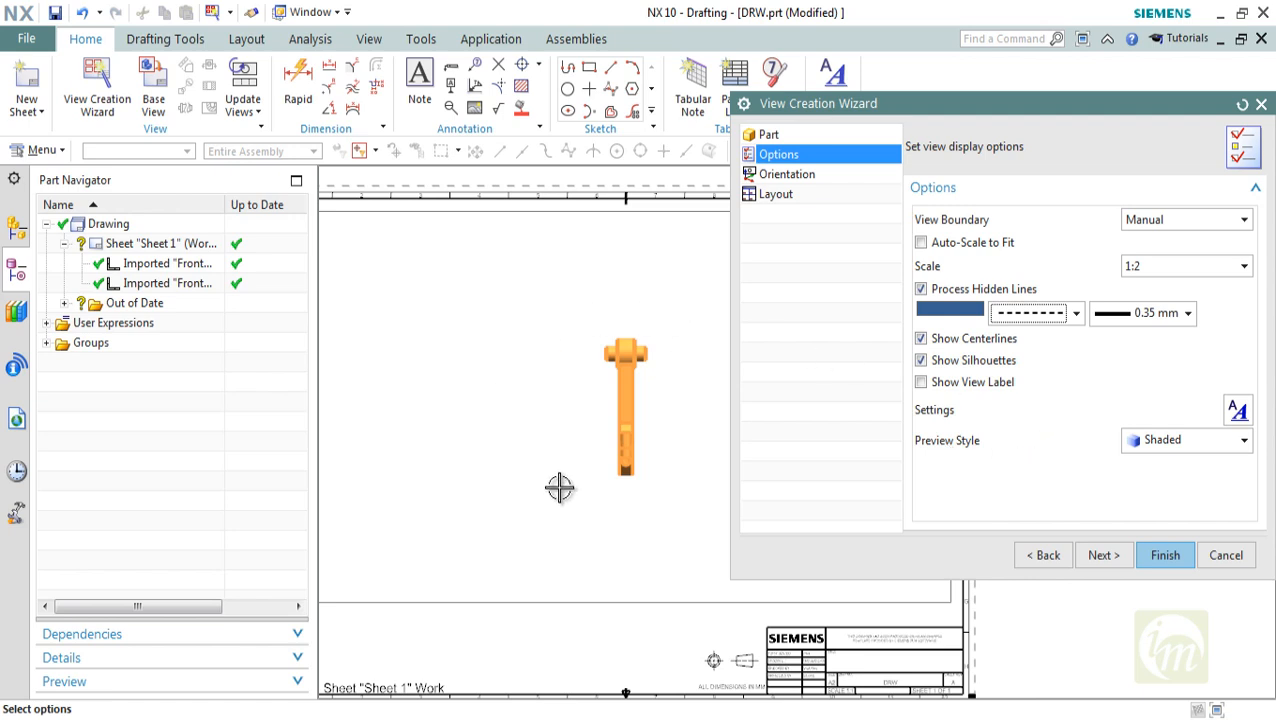
left_click(1163, 443)
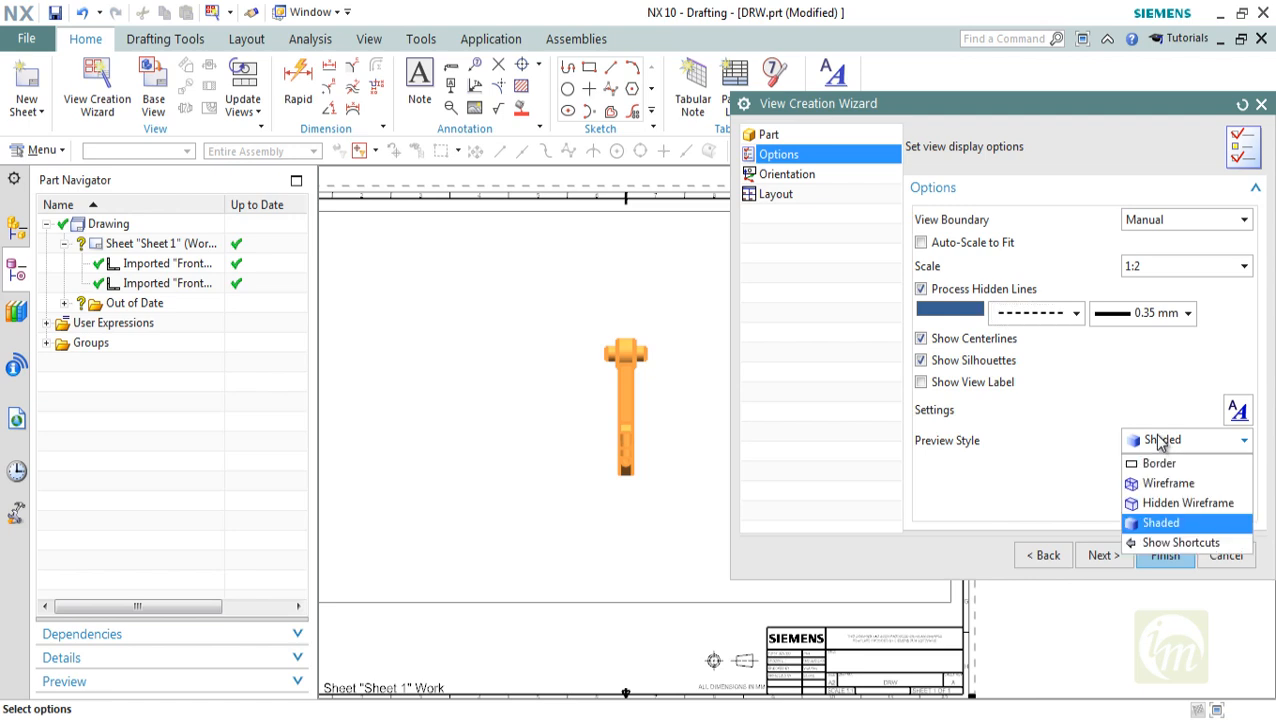
left_click(1160, 463)
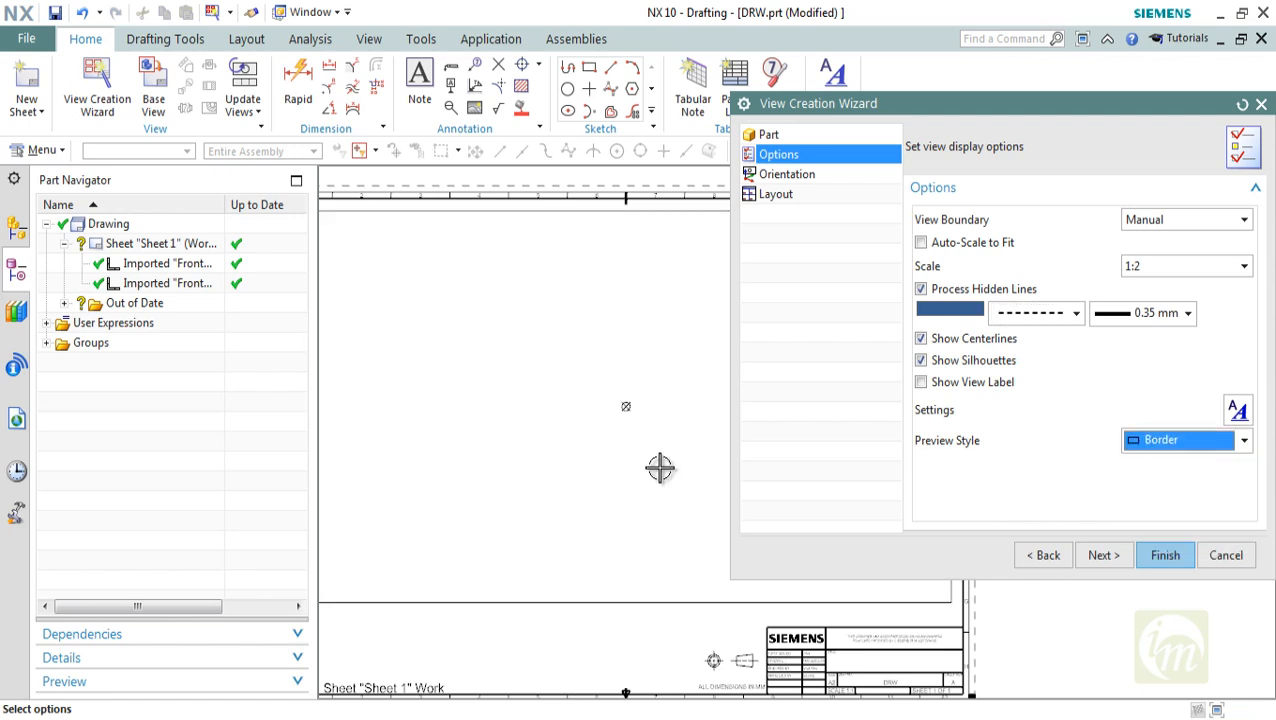
scroll(660, 457, "up", 2)
scroll(662, 456, "down", 2)
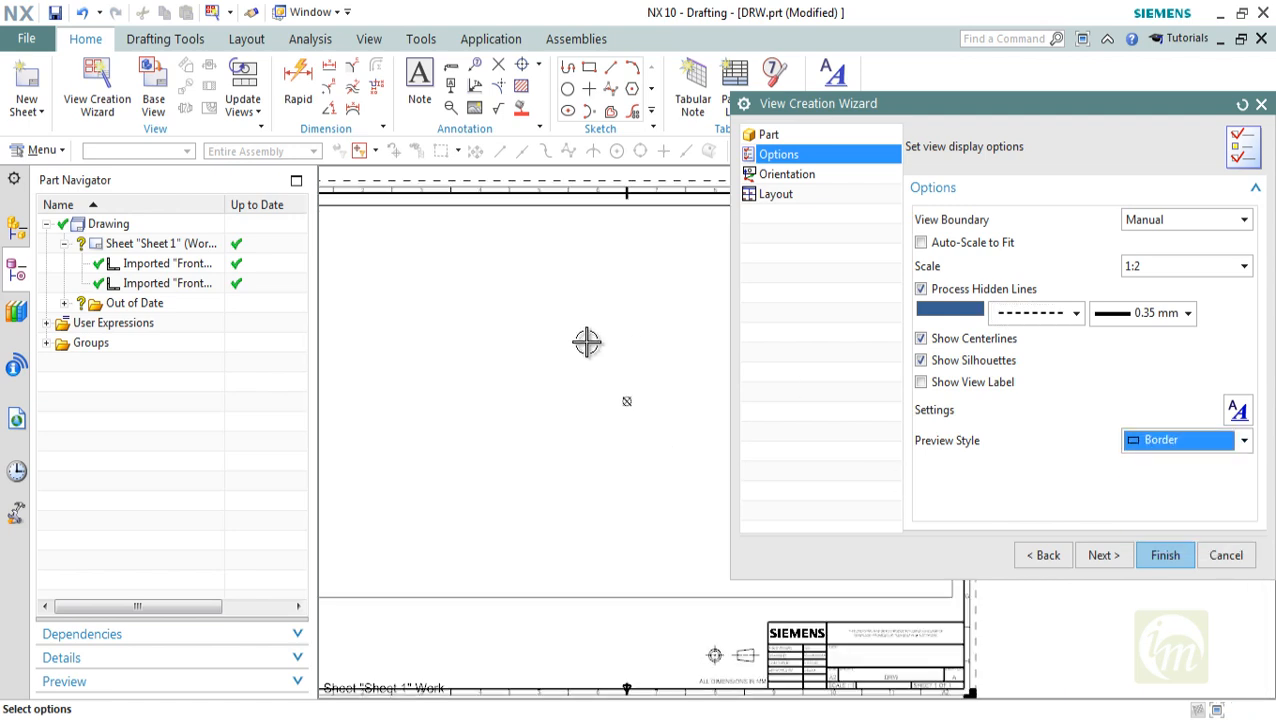
Try the Wireframe preview style for the view, and set the preview style to Hidden Wireframe
left_click(1150, 441)
left_click(1160, 483)
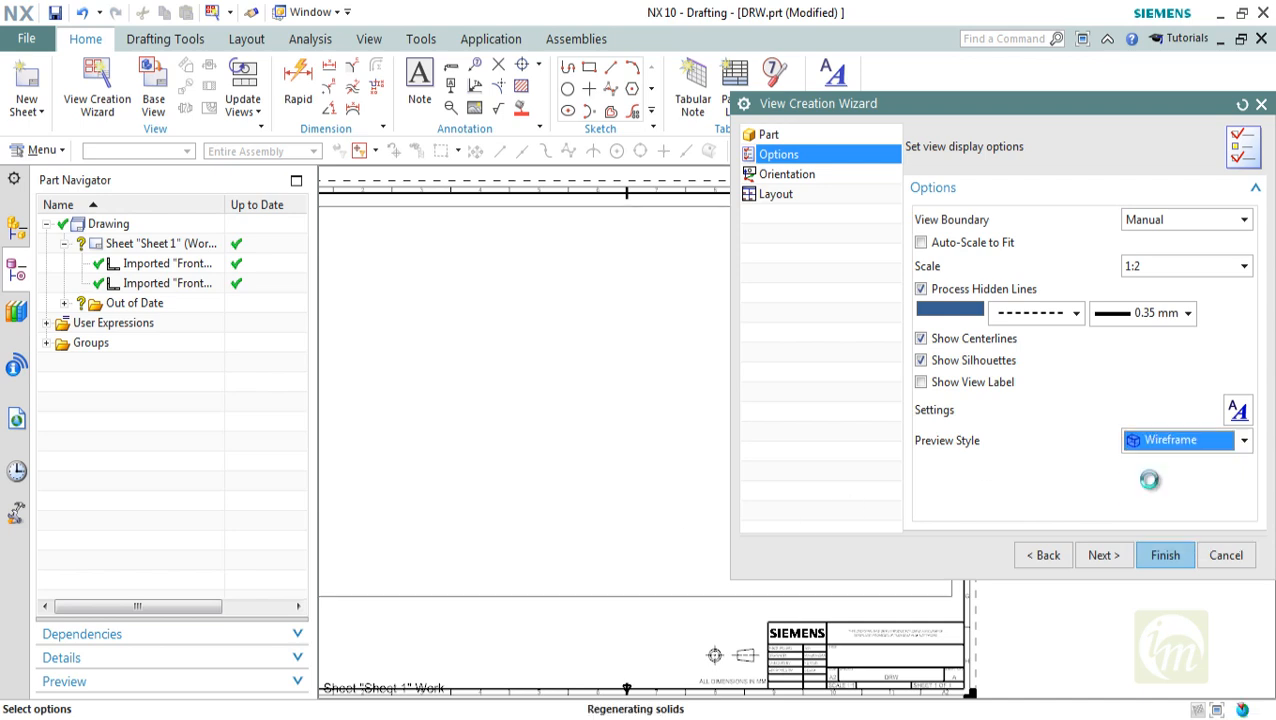
scroll(662, 404, "up", 2)
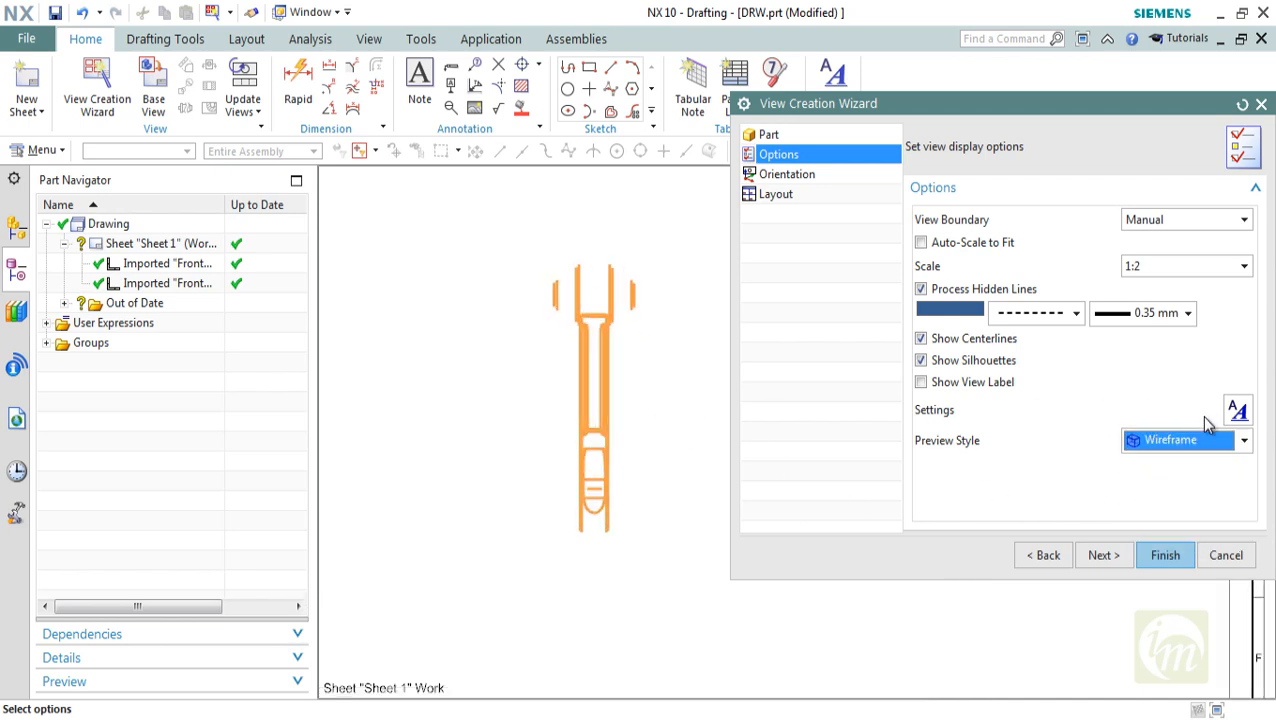
left_click(1185, 440)
left_click(1162, 501)
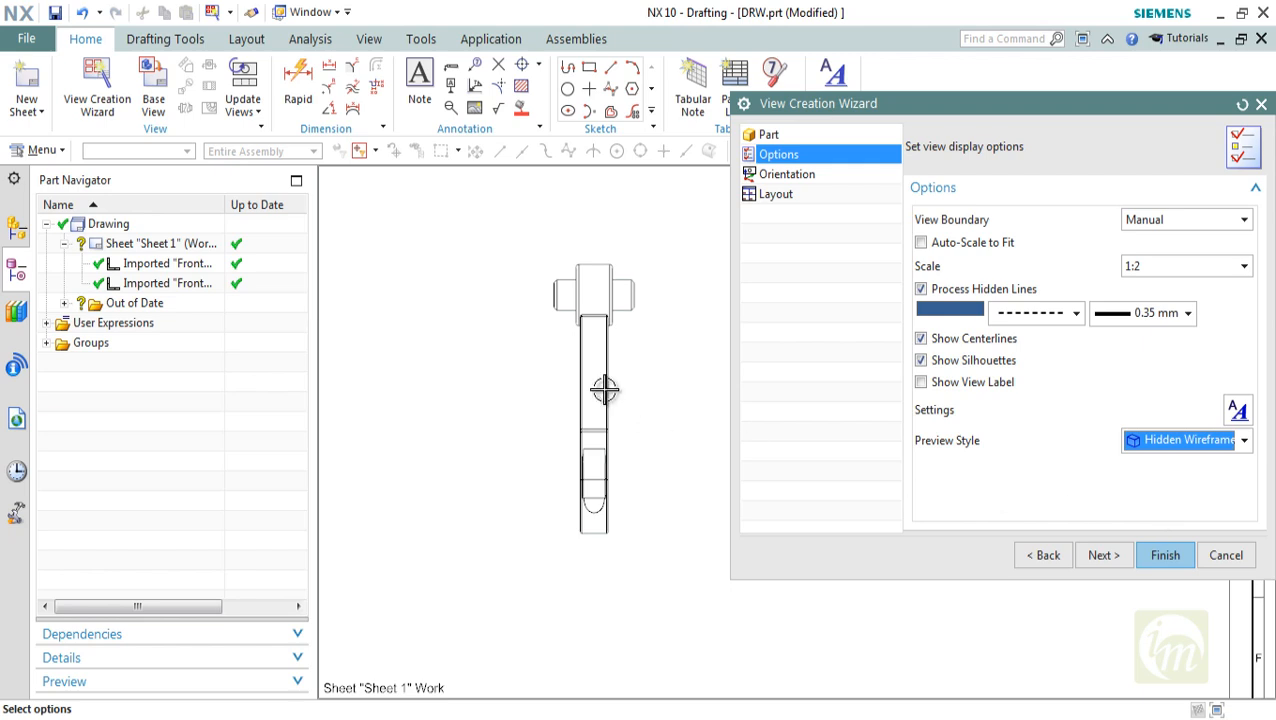
scroll(612, 386, "down", 1)
left_click(1160, 445)
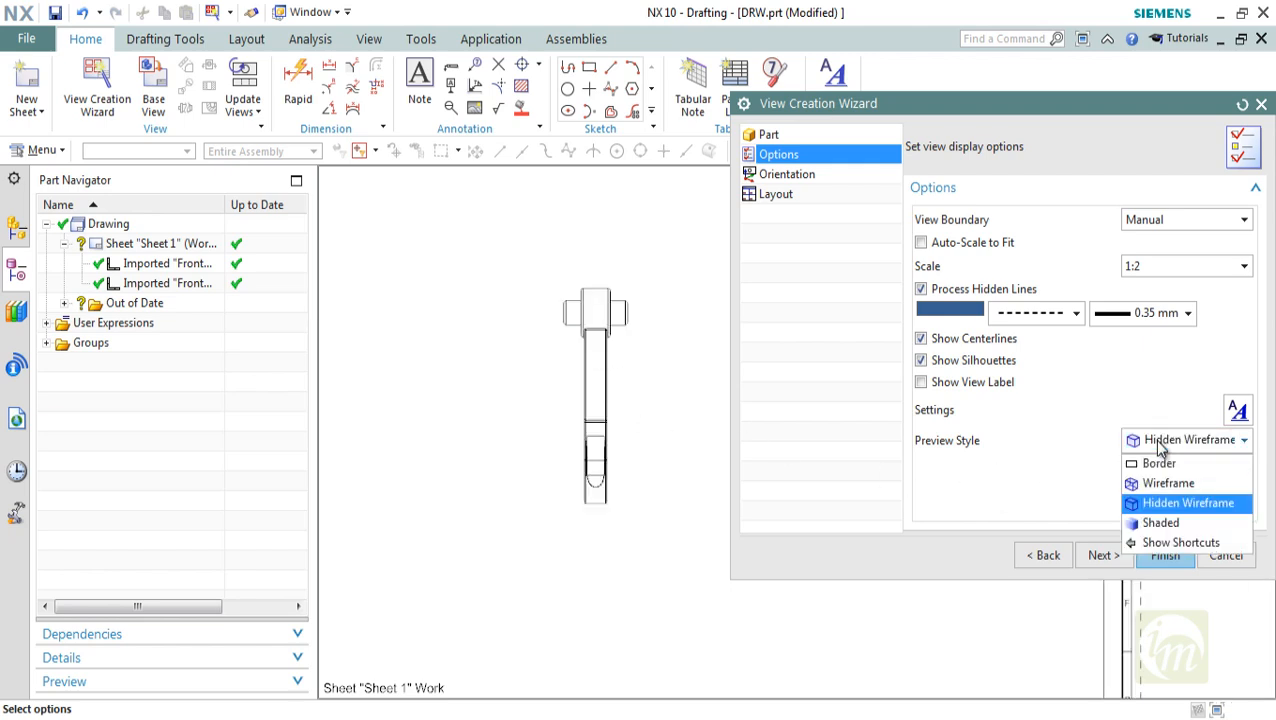
left_click(1160, 446)
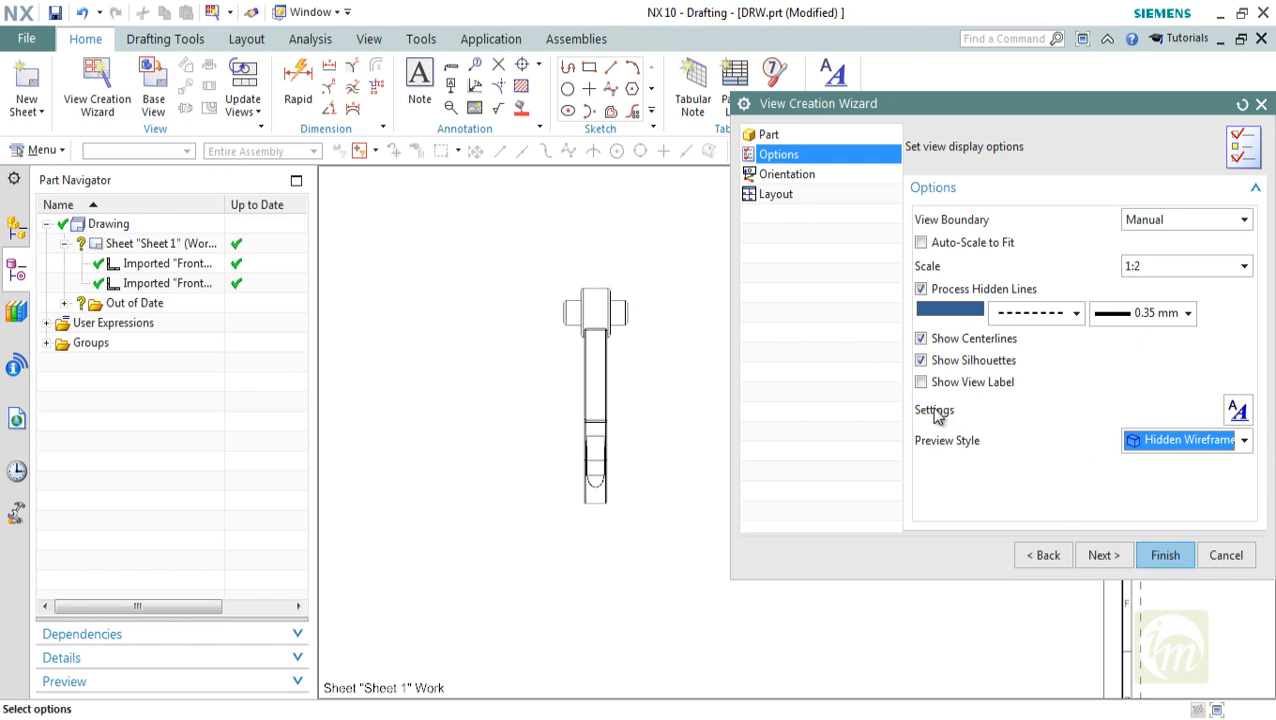
Open the view settings and examine the Configuration choices for Representation and Wireframe Color Source
left_click(1236, 410)
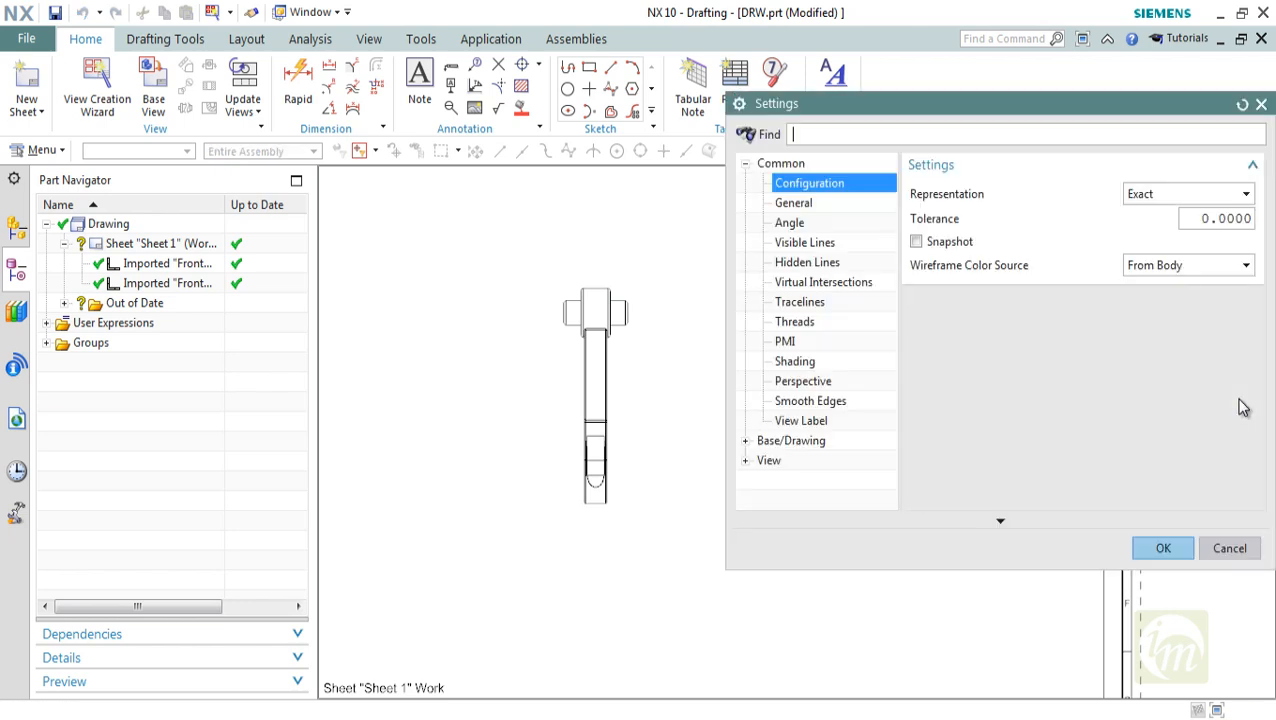
left_click_drag(909, 117, 582, 150)
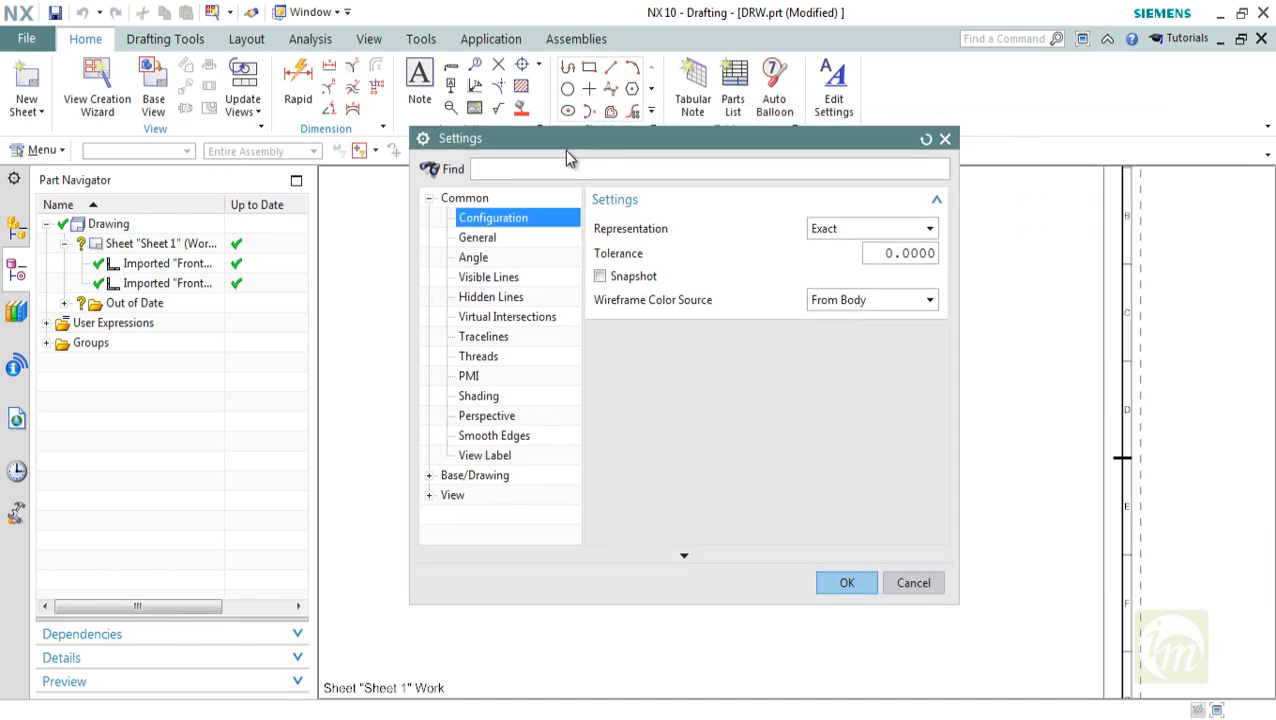
left_click(864, 229)
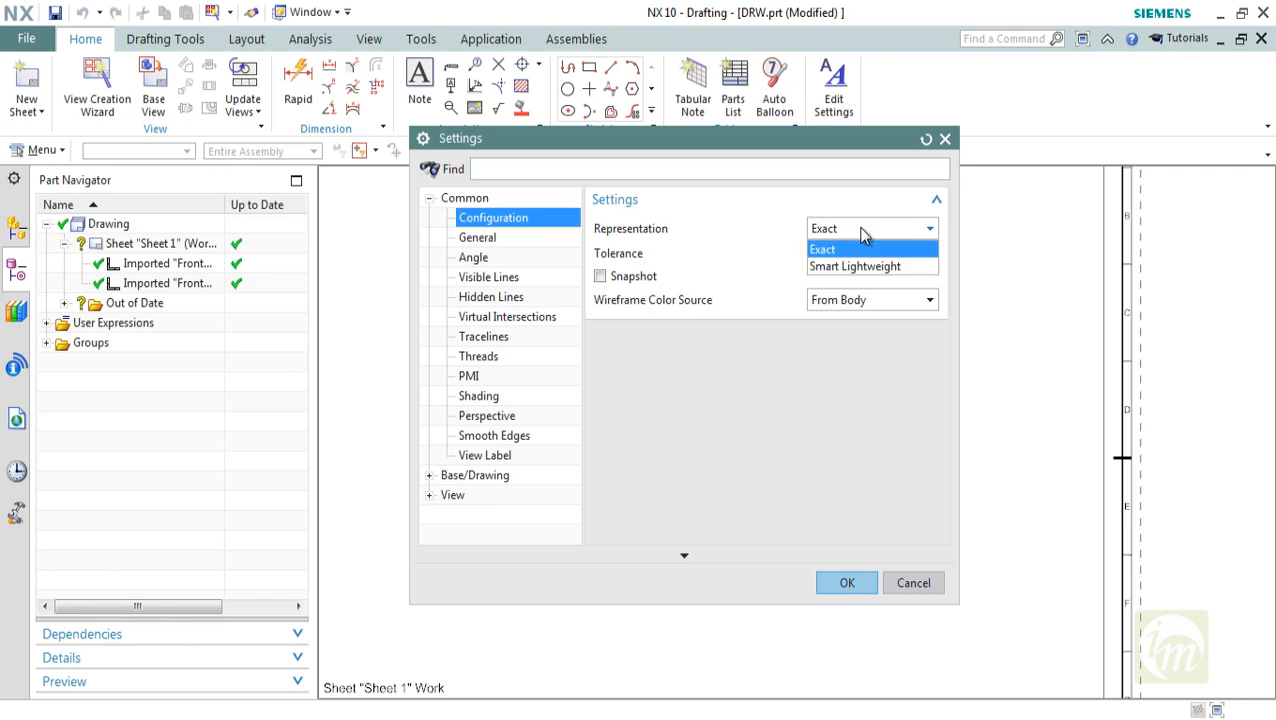
left_click(862, 230)
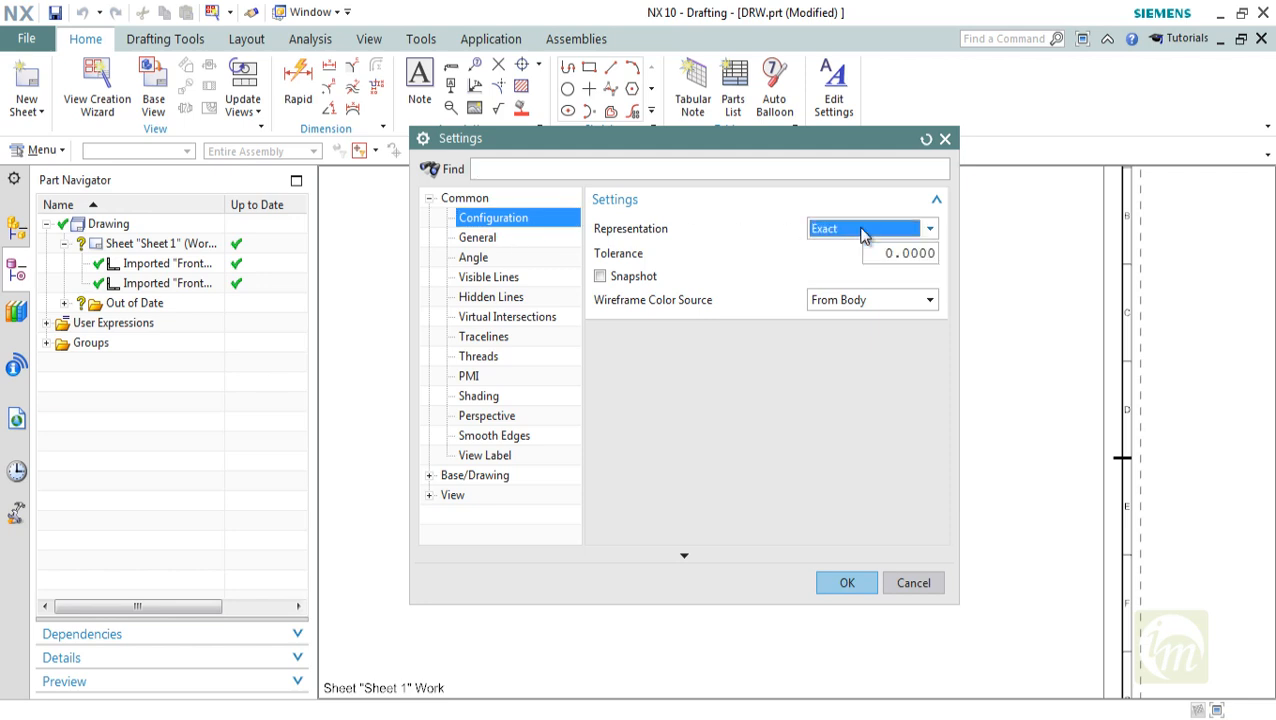
left_click(828, 300)
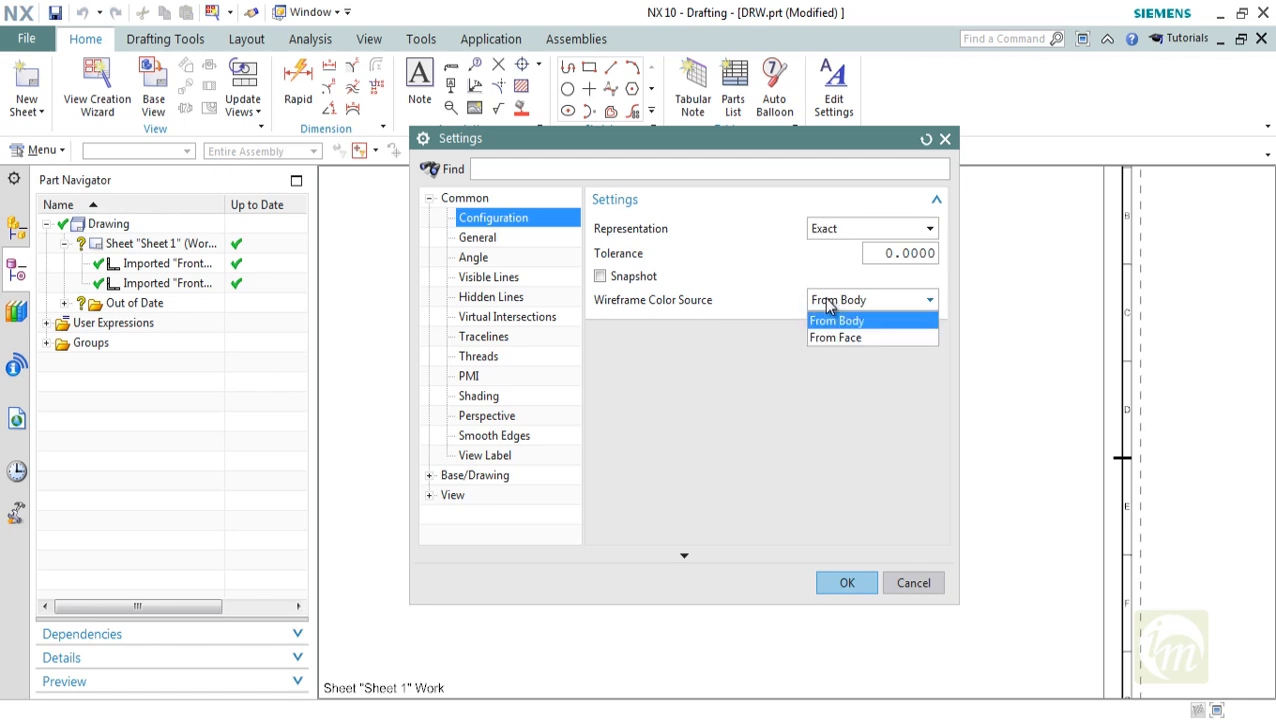
left_click(828, 303)
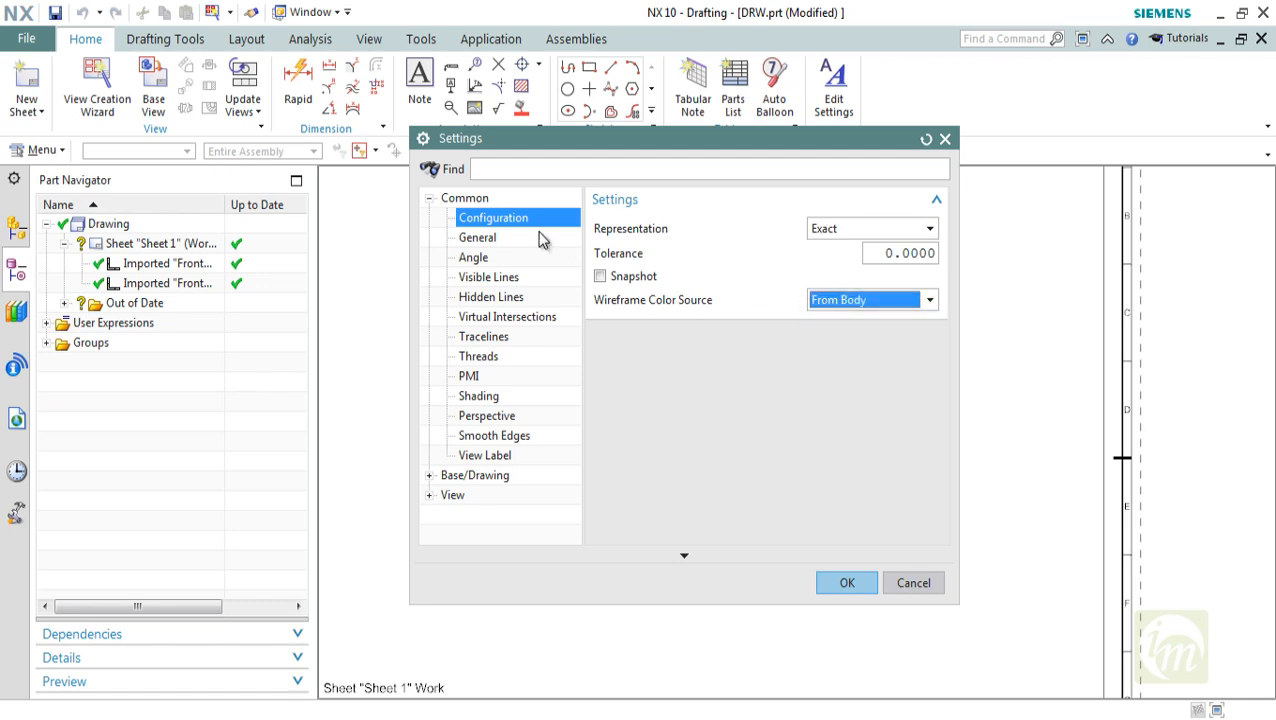
Examine the General settings with the Display Identifier choices, plus the Angle, Visible Lines and Hidden Lines settings
left_click(486, 243)
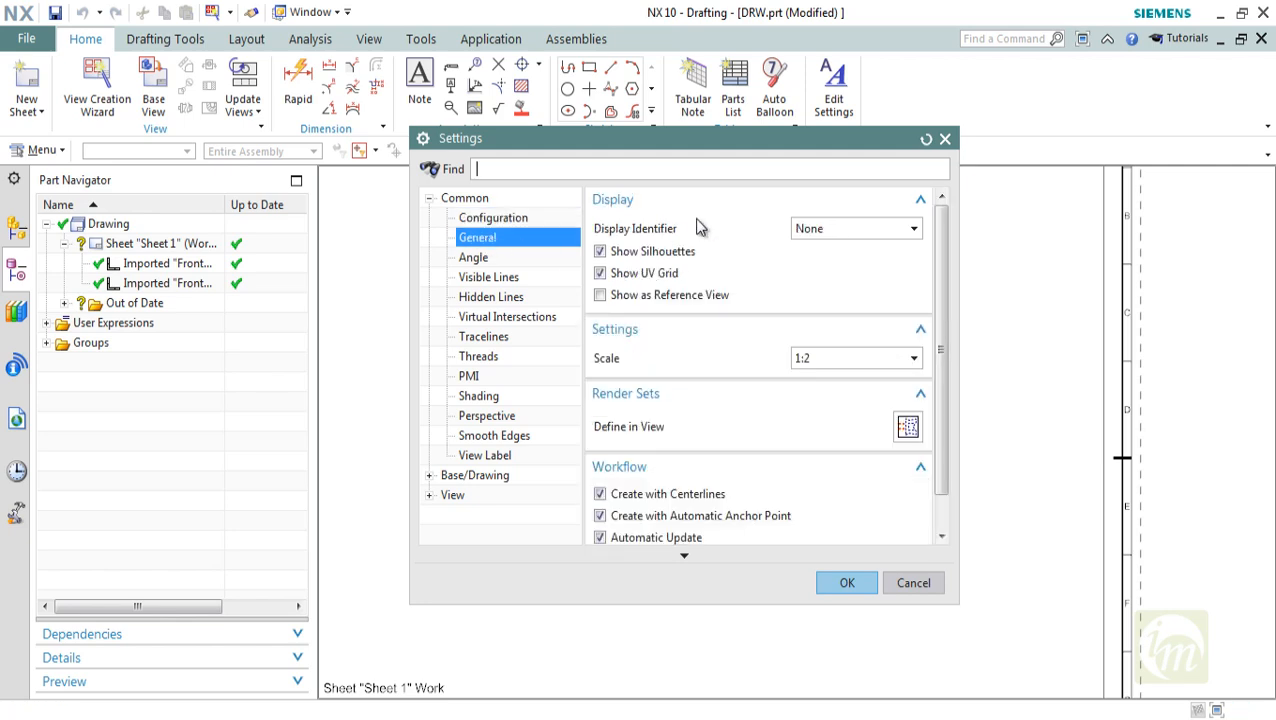
left_click(818, 233)
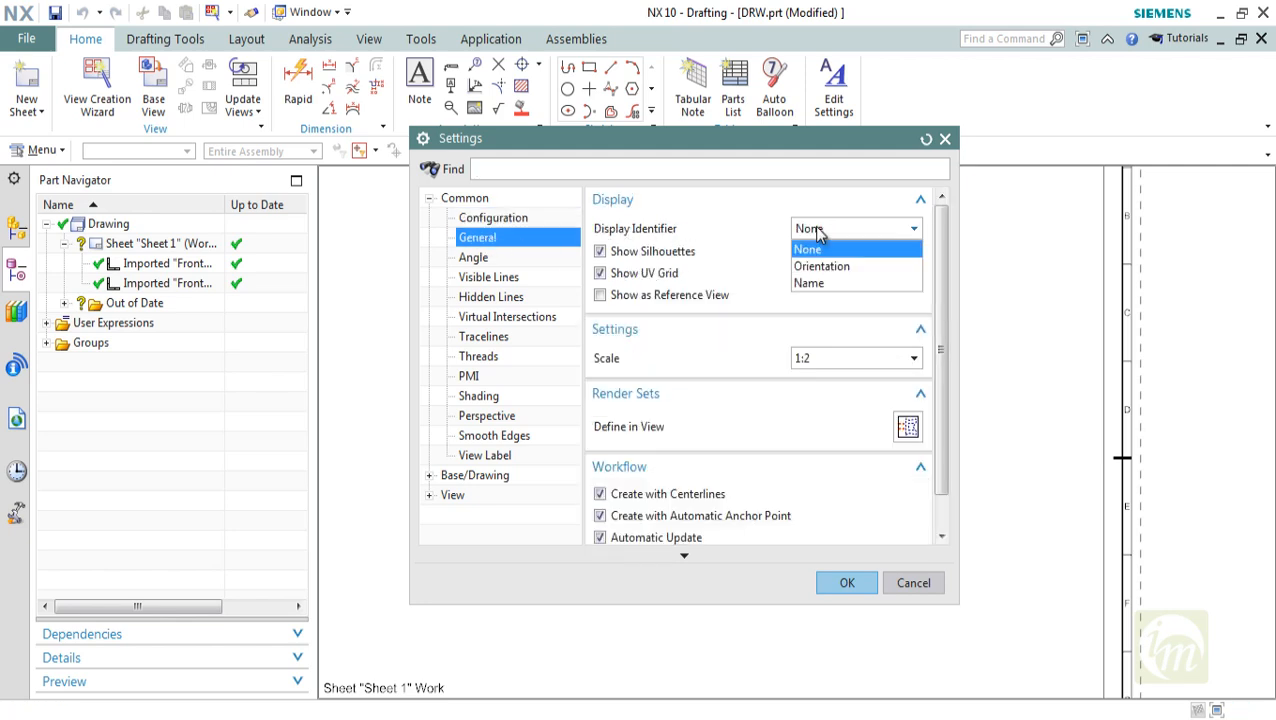
left_click(815, 247)
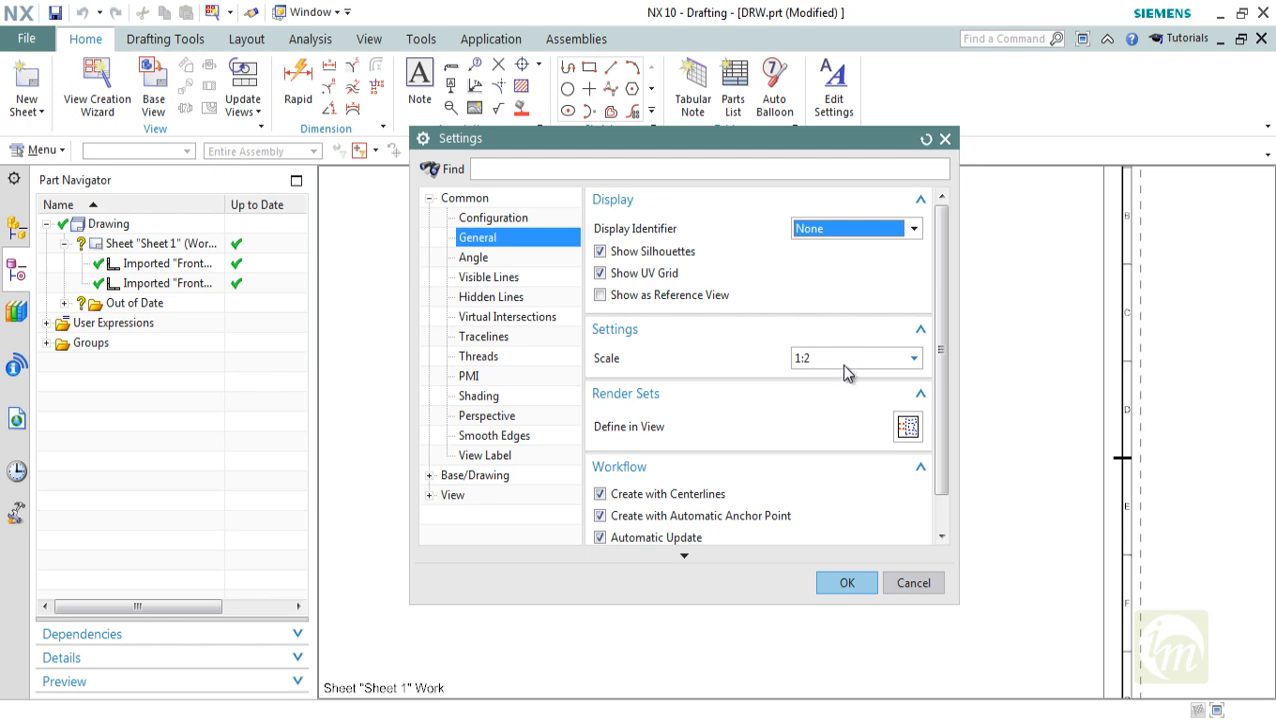
left_click(475, 259)
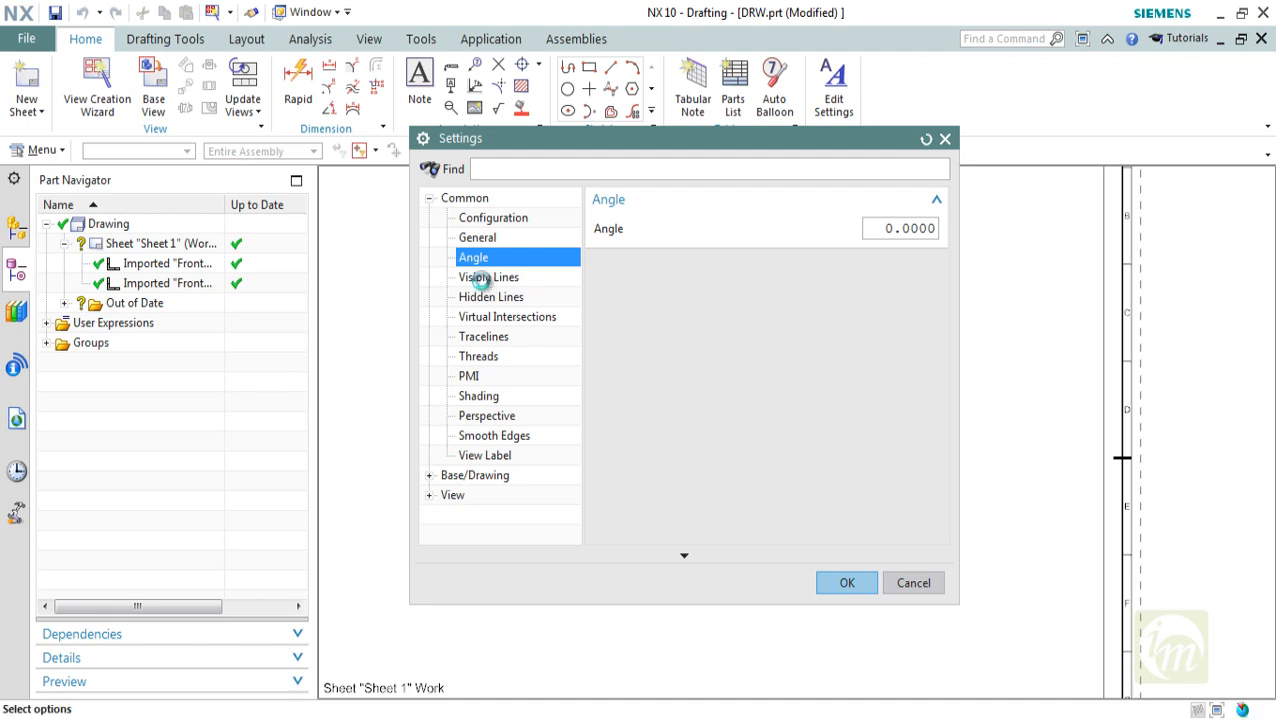
left_click(482, 279)
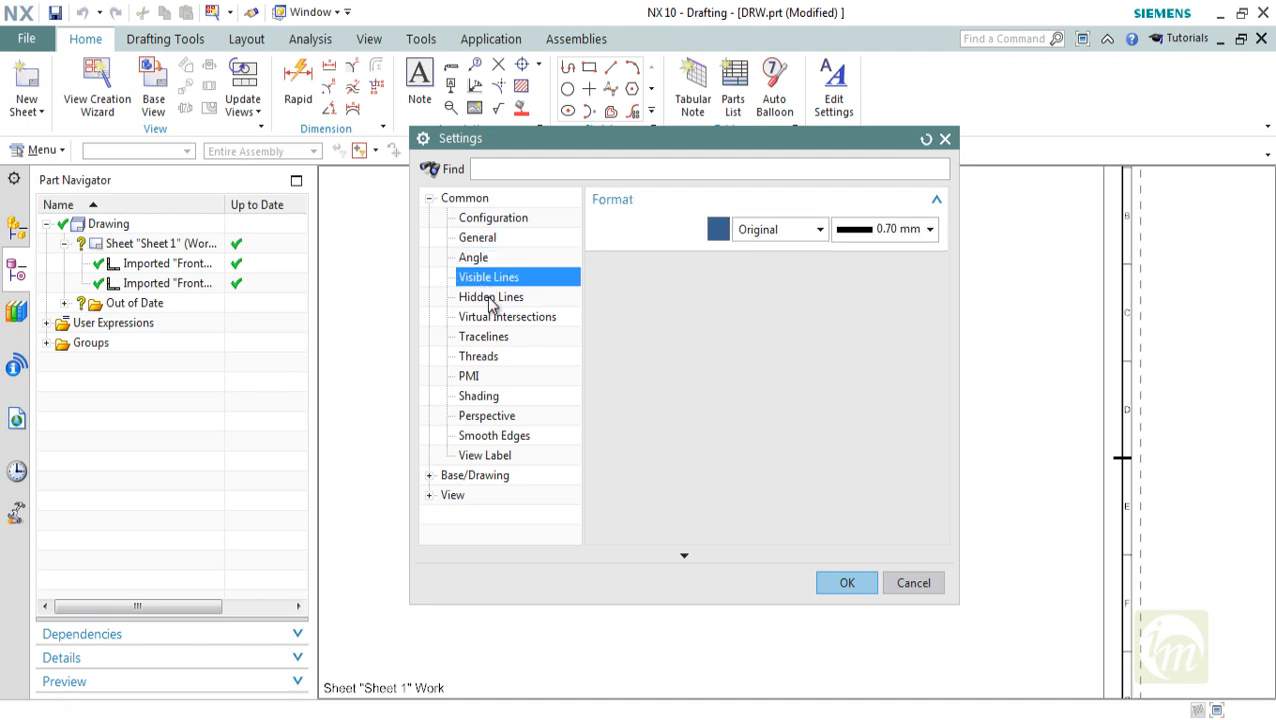
left_click(492, 300)
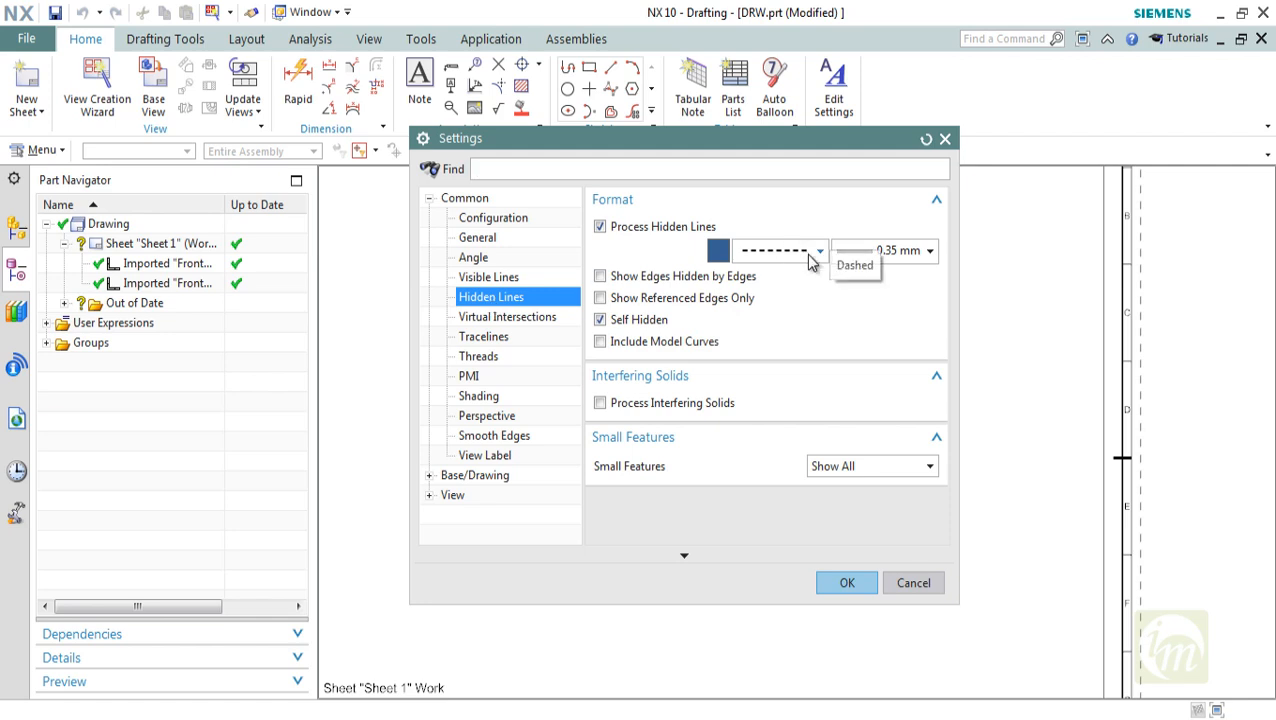
Turn on Show Virtual Intersections for the view and turn it off again
left_click(537, 320)
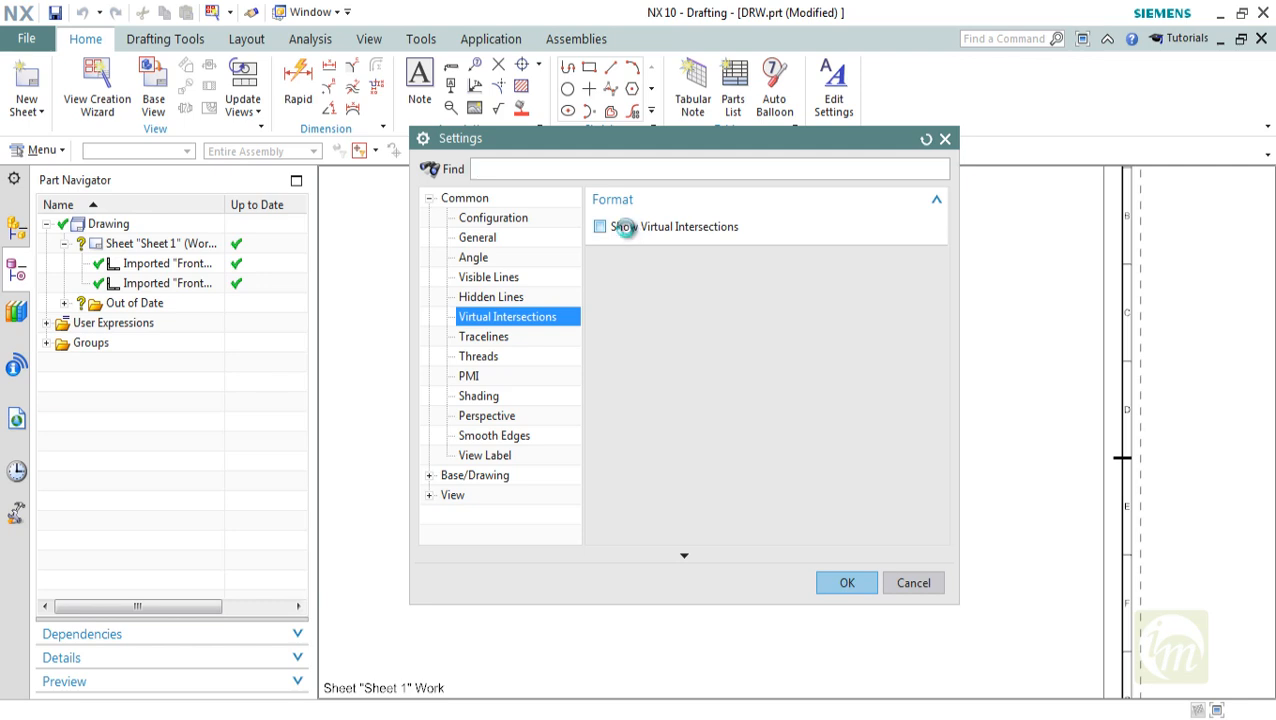
left_click(621, 228)
left_click_drag(666, 152, 630, 142)
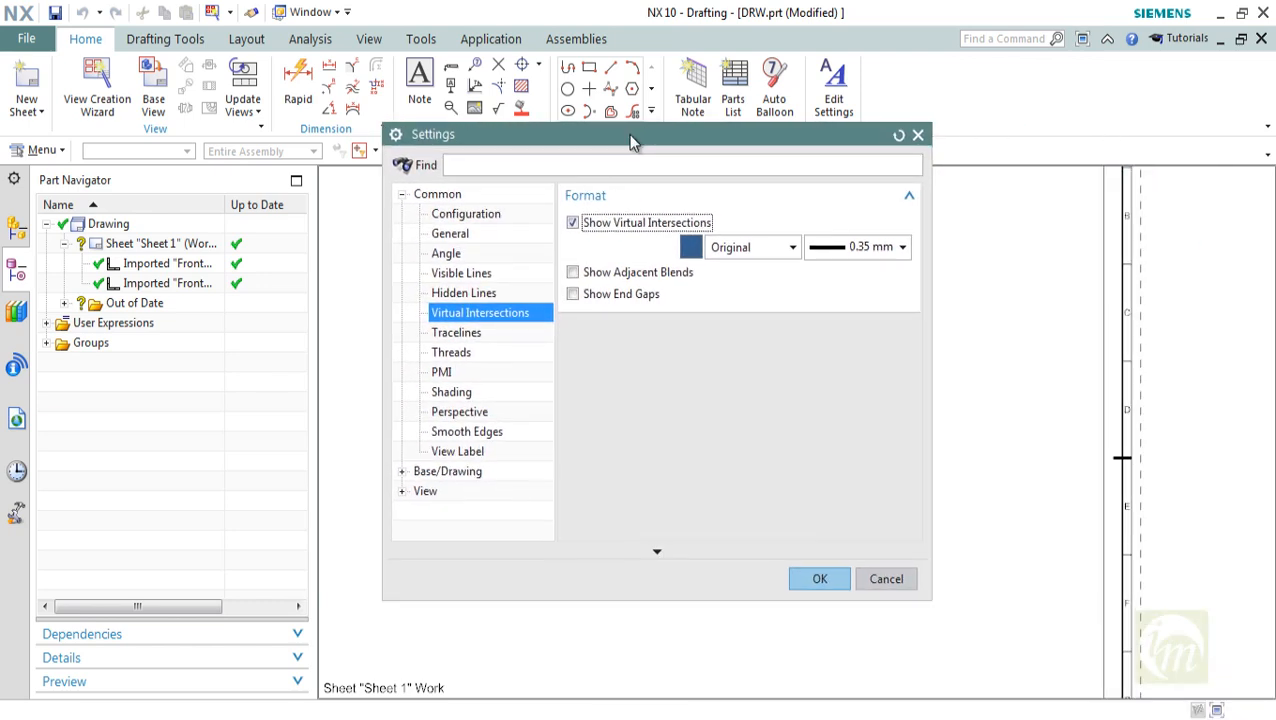
left_click(621, 228)
Examine the Tracelines settings and the available thread display types in the Threads settings
left_click(460, 332)
left_click(465, 354)
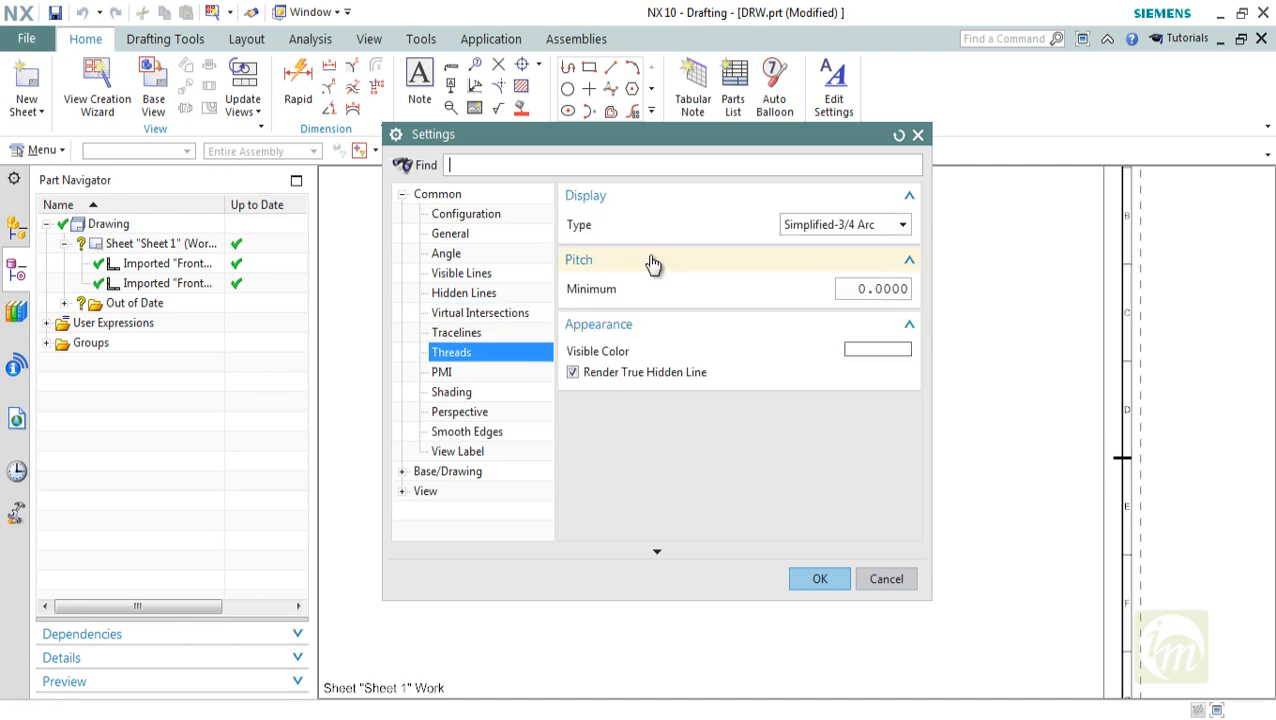
left_click(808, 226)
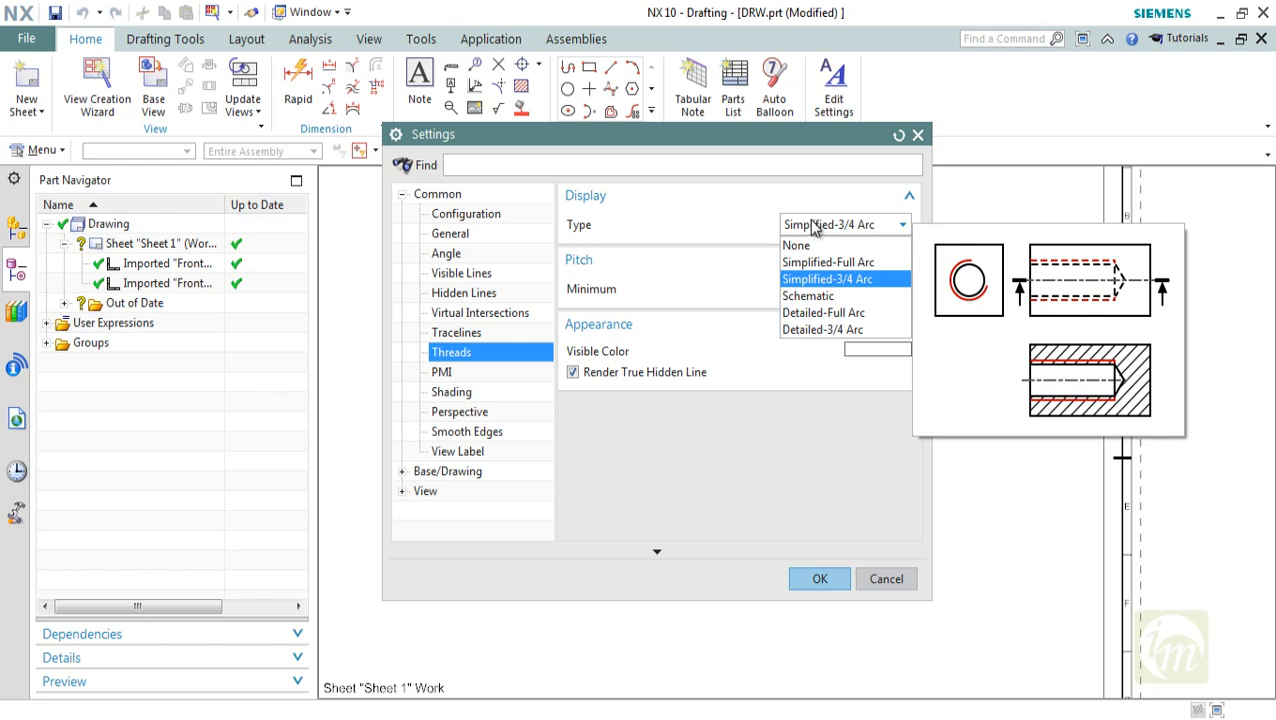
left_click(811, 227)
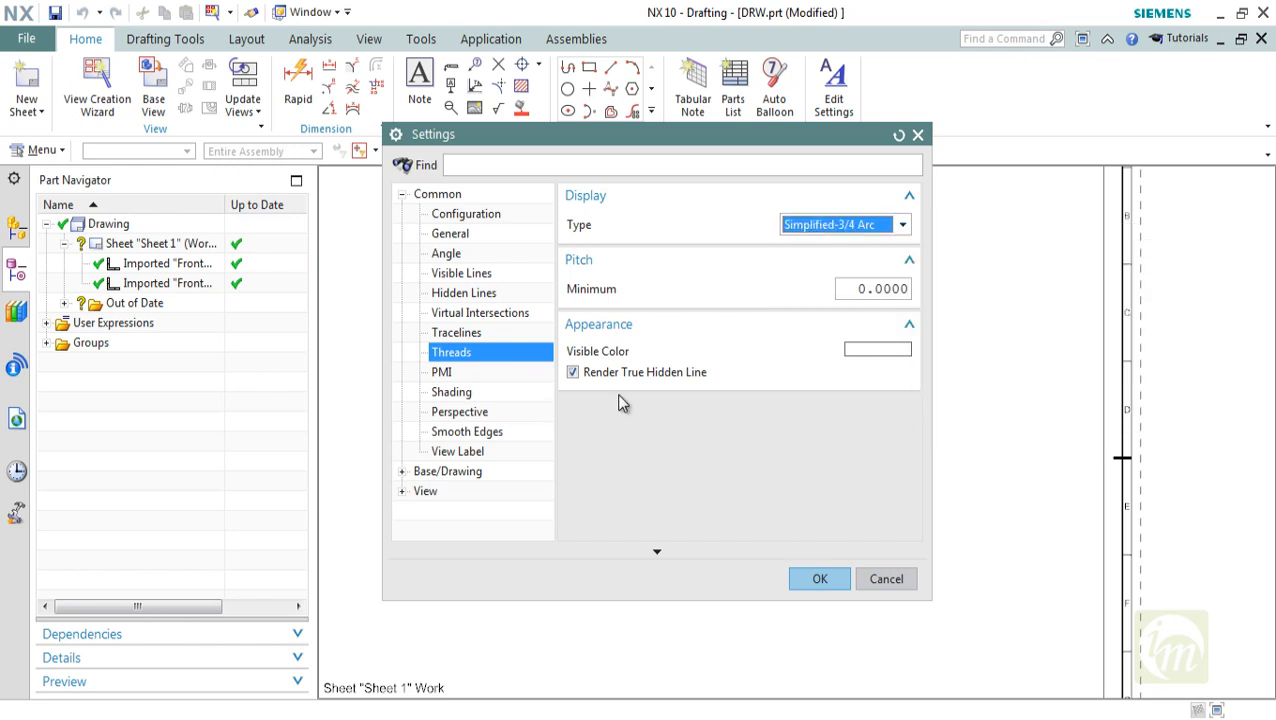
Examine the PMI settings, the Shading rendering styles, and the Perspective and Smooth Edges settings
left_click(444, 373)
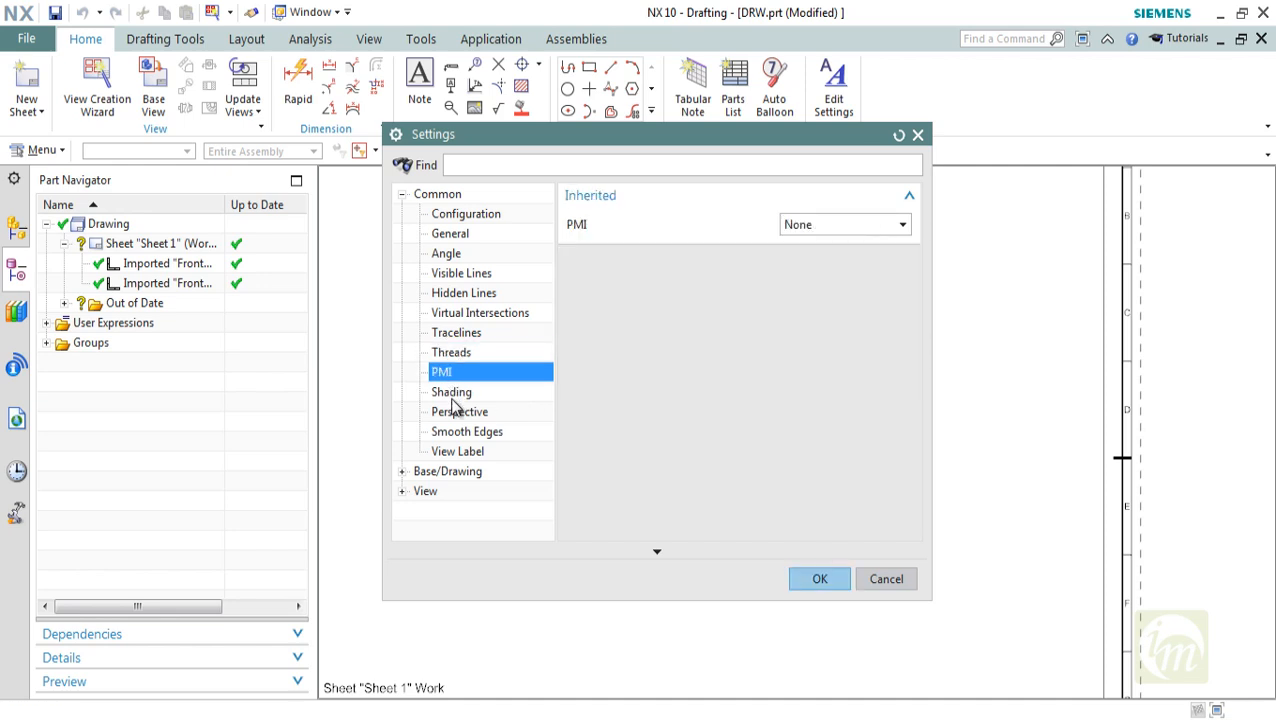
left_click(453, 394)
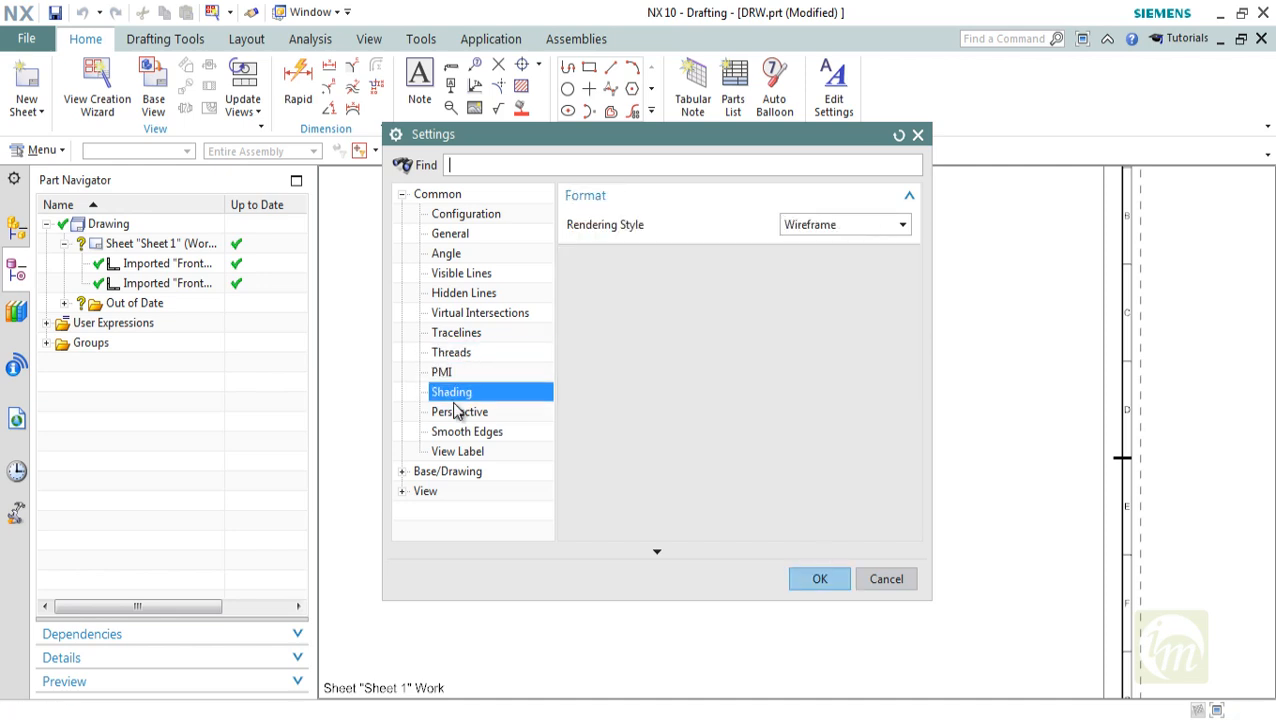
left_click(830, 228)
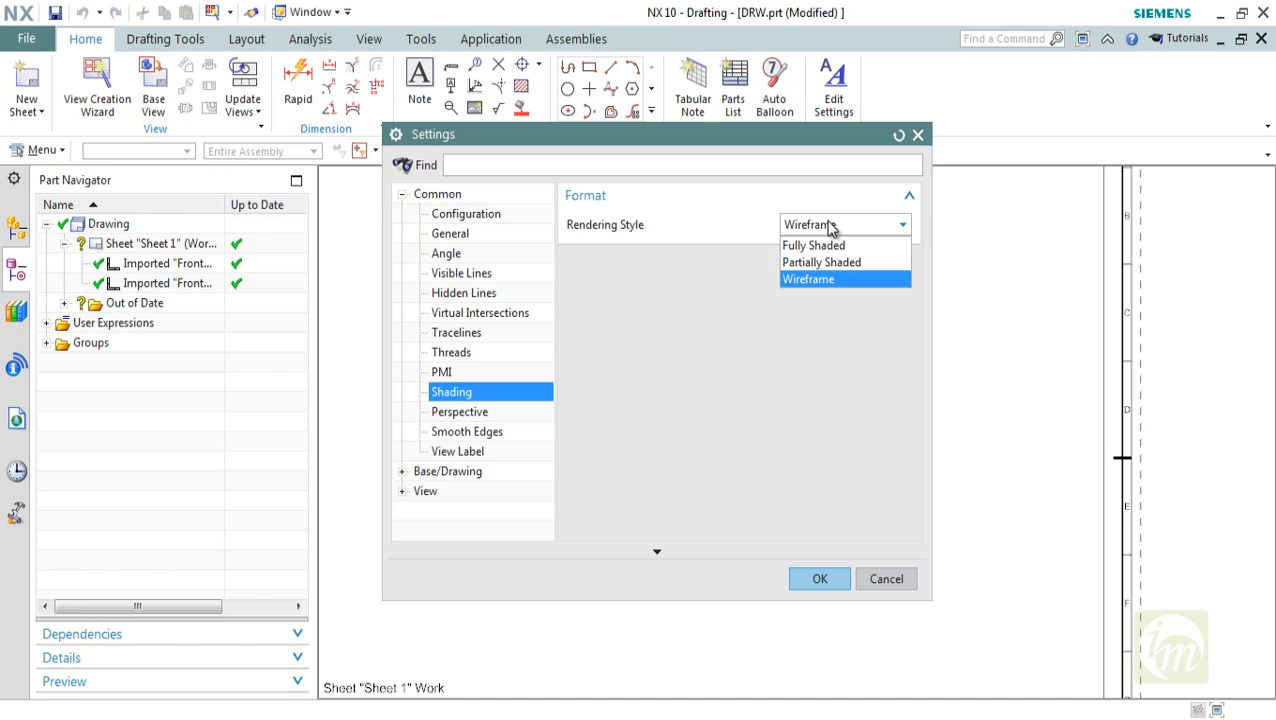
left_click(829, 226)
left_click(474, 416)
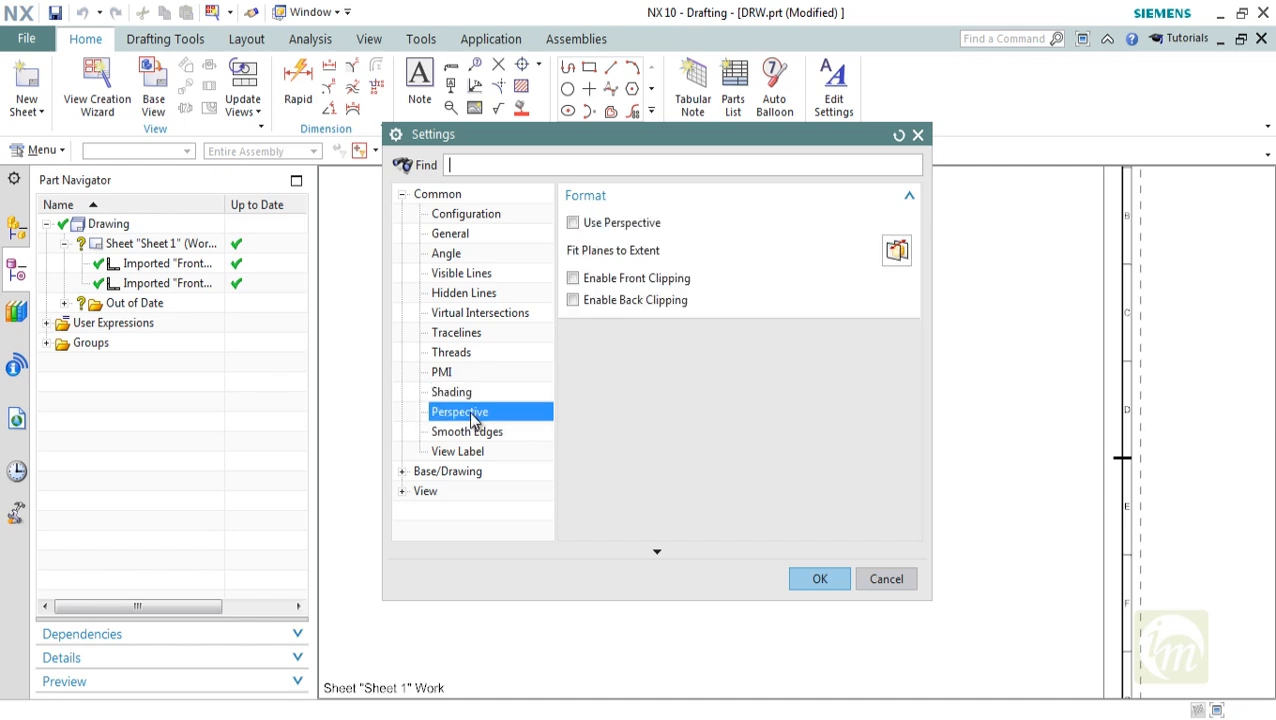
left_click(474, 434)
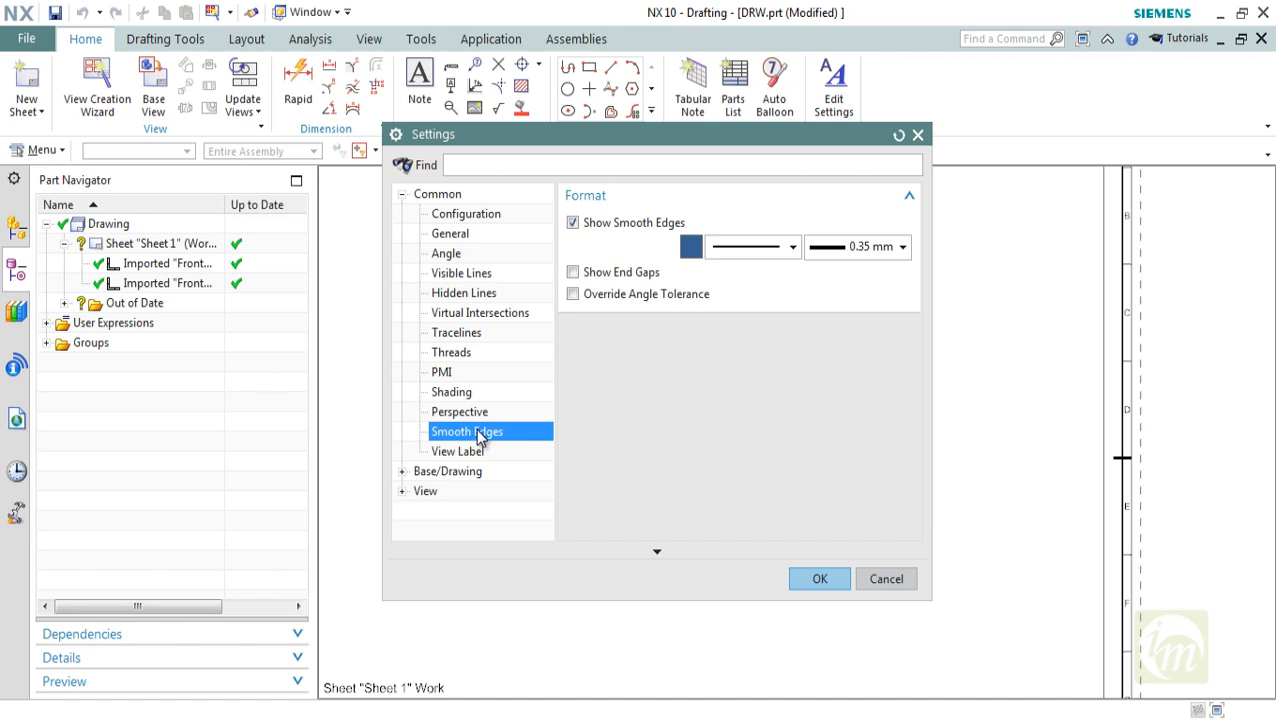
Examine the View Label display settings and the Base/Drawing option for inheriting the clipping boundary
mouse_move(680, 140)
left_mouse_down()
mouse_move(1060, 142)
mouse_move(1082, 185)
mouse_move(1025, 125)
mouse_move(655, 113)
left_mouse_up()
left_click(476, 427)
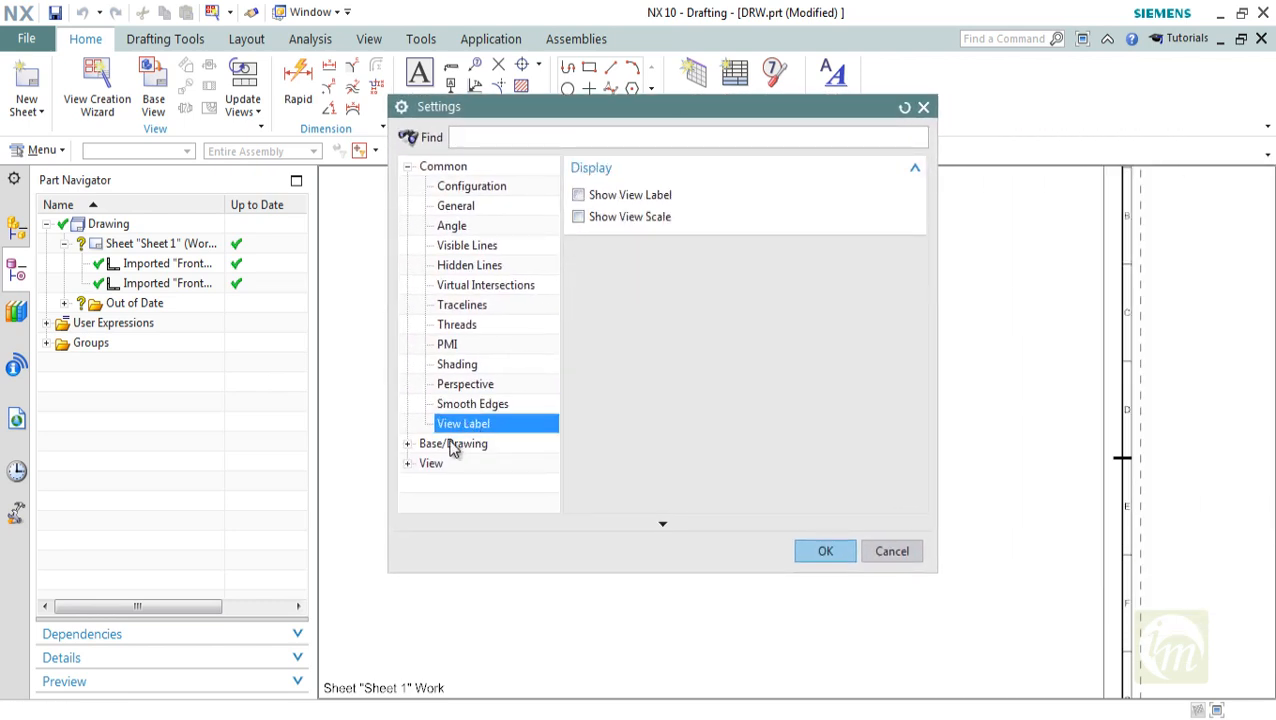
left_click(408, 445)
left_click(456, 464)
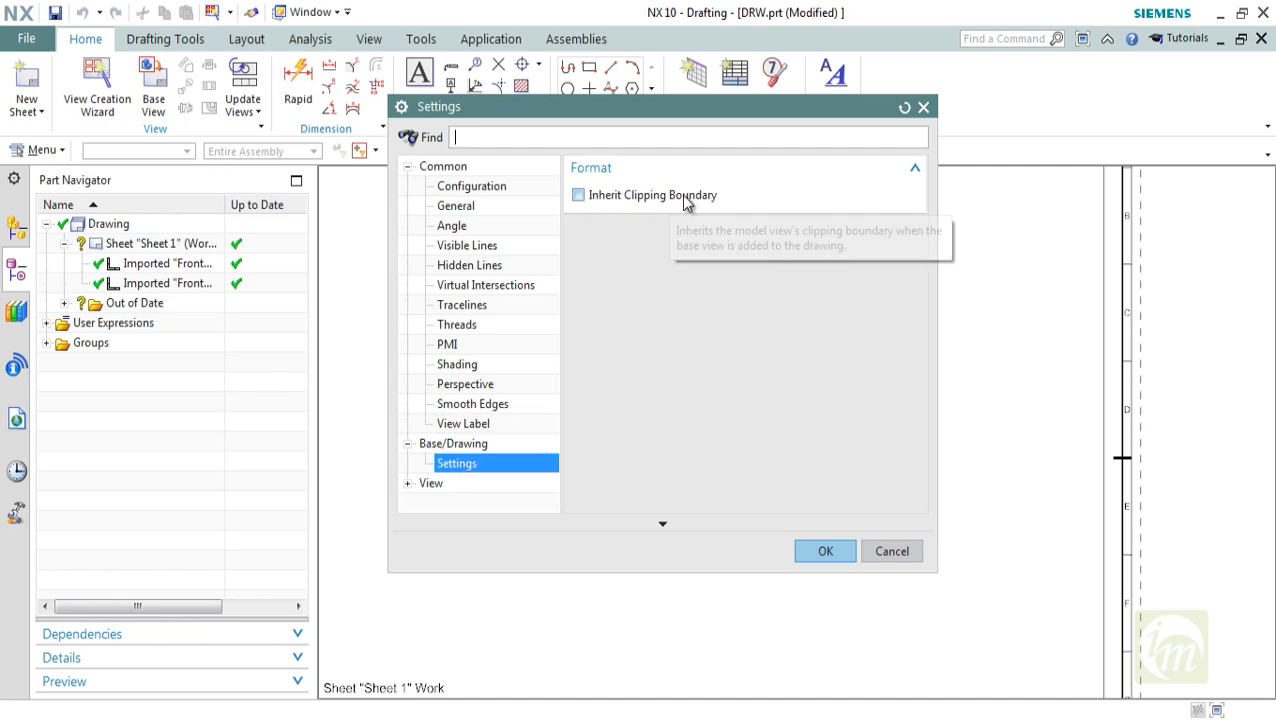
Examine the View settings for Frame Bar, Shipbuilding Lines and Ship Structure Lines, and accept the view settings
left_click(431, 485)
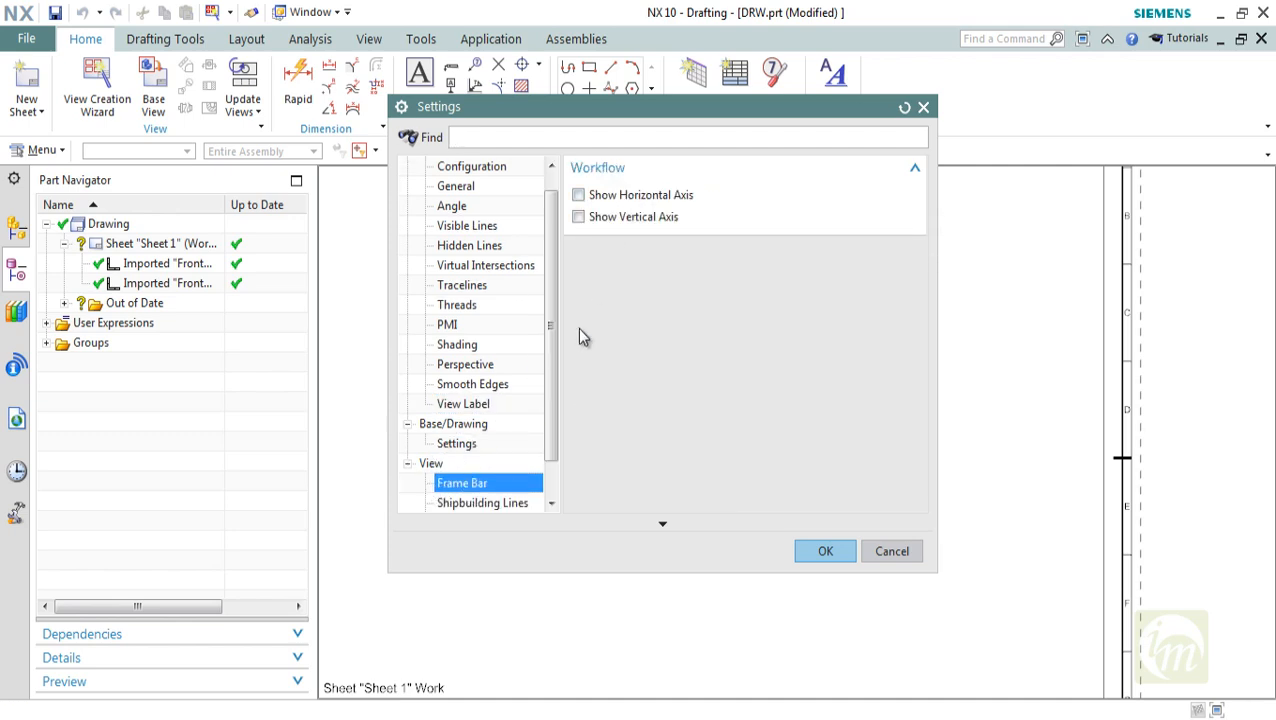
left_click_drag(555, 342, 505, 455)
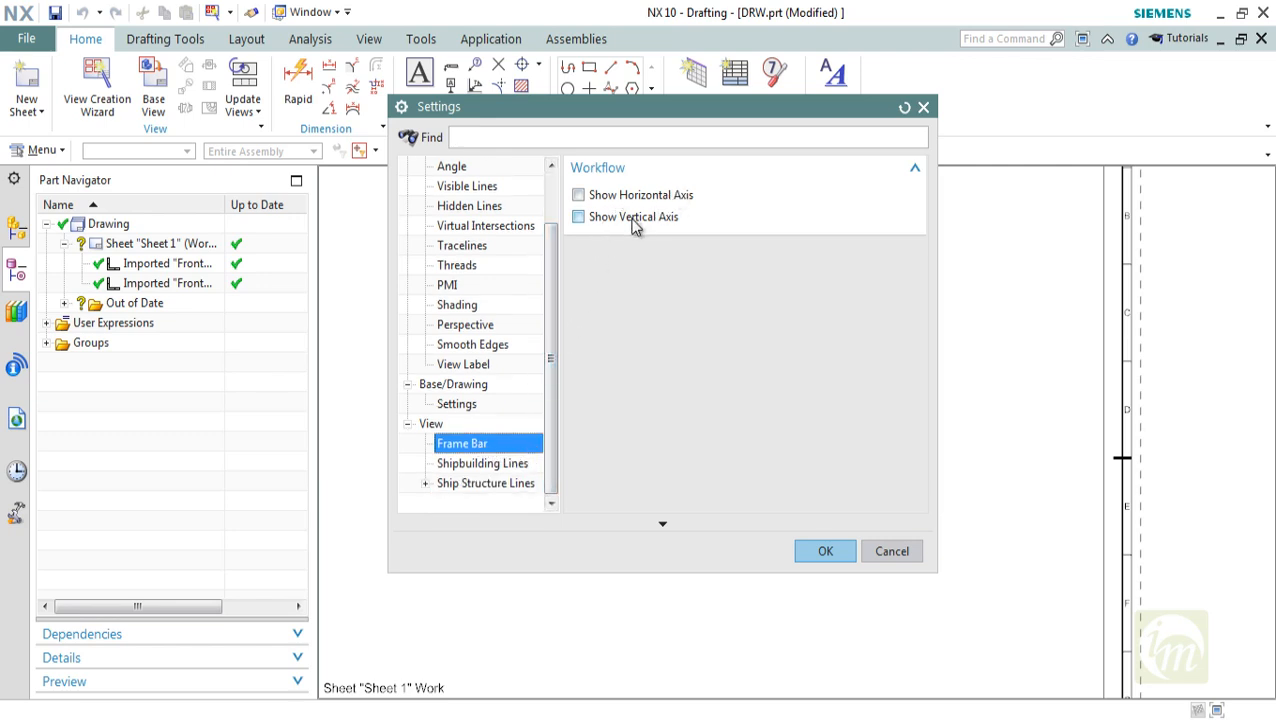
left_click(475, 467)
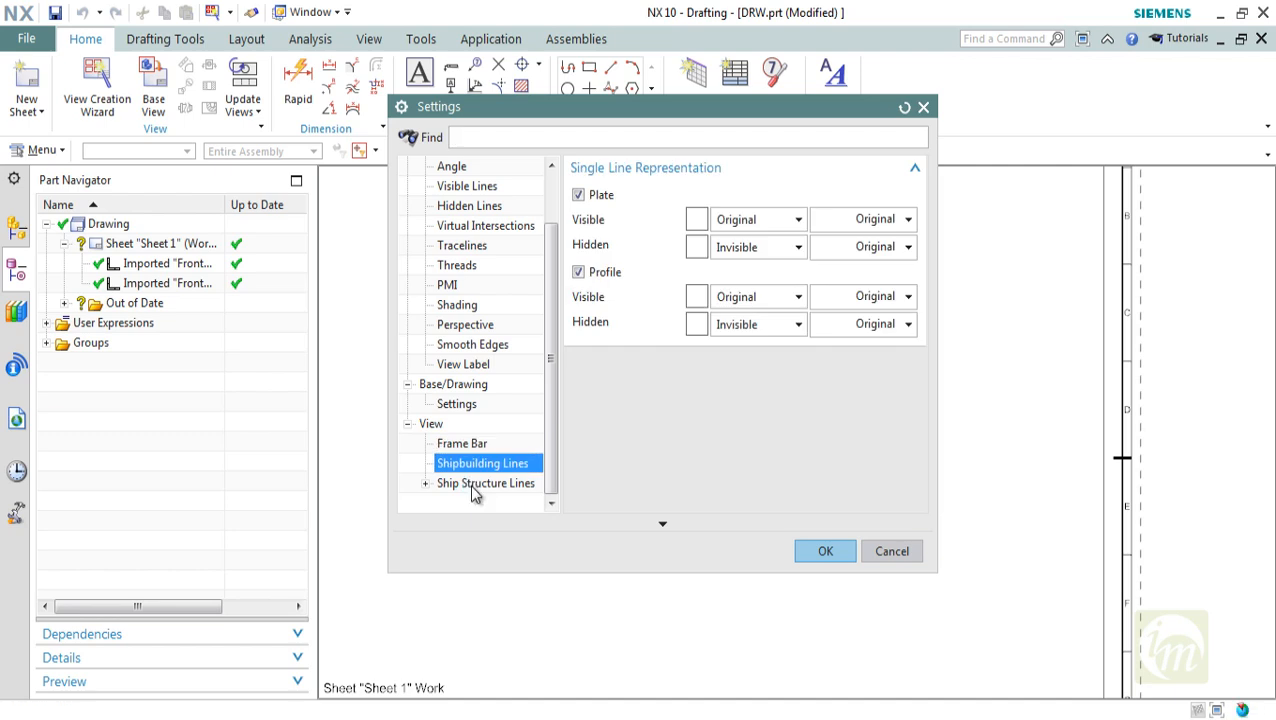
left_click(474, 486)
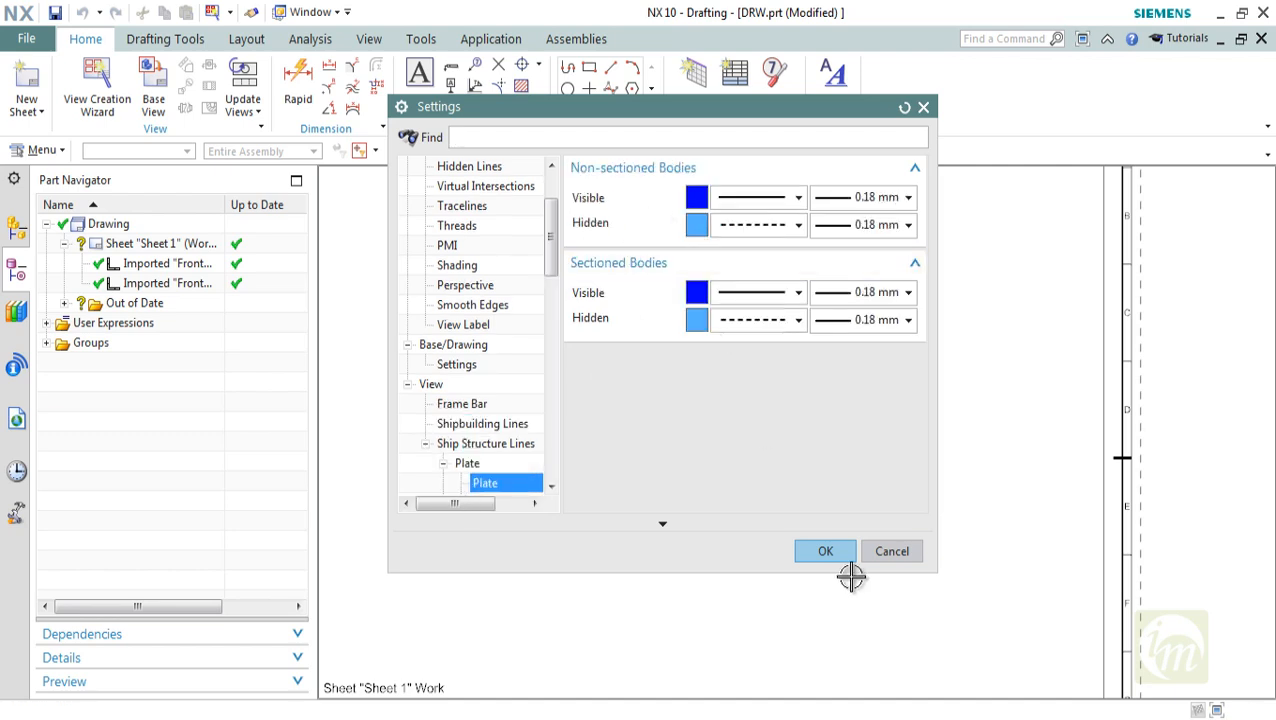
left_click(826, 552)
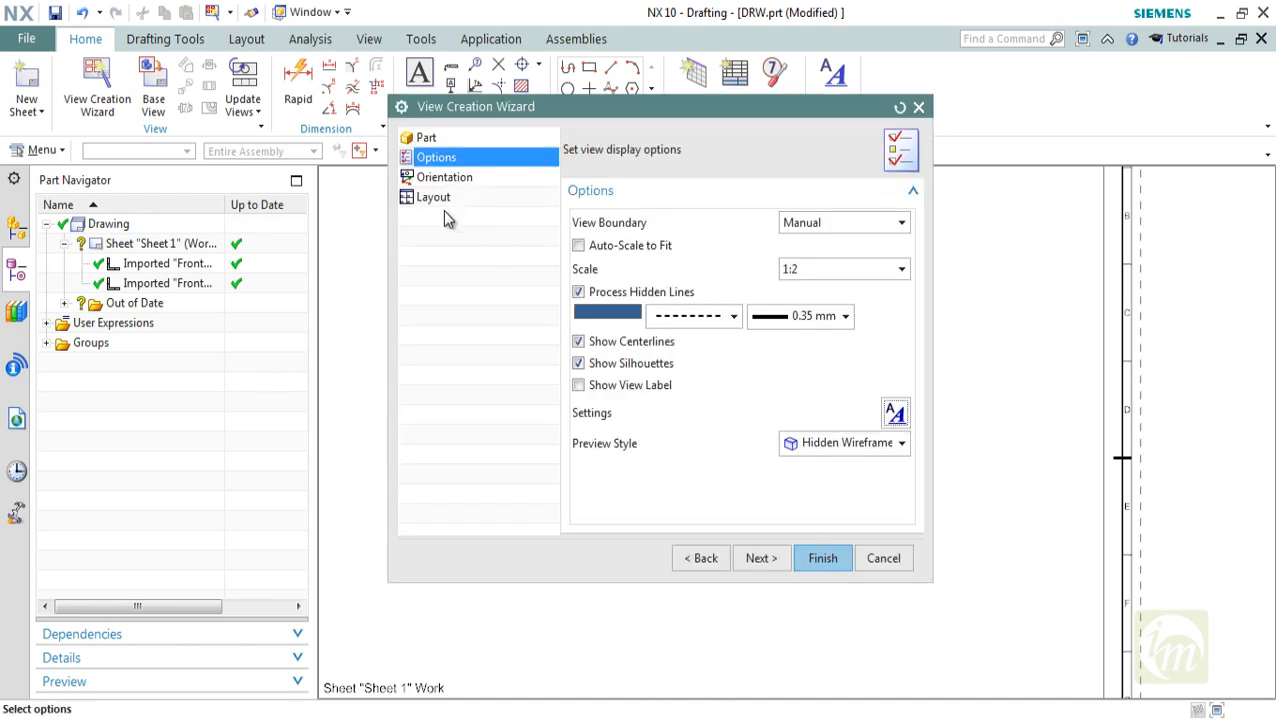
Preview the Right, Bottom, Back and Front model views as the parent view's orientation on the sheet
left_click(444, 177)
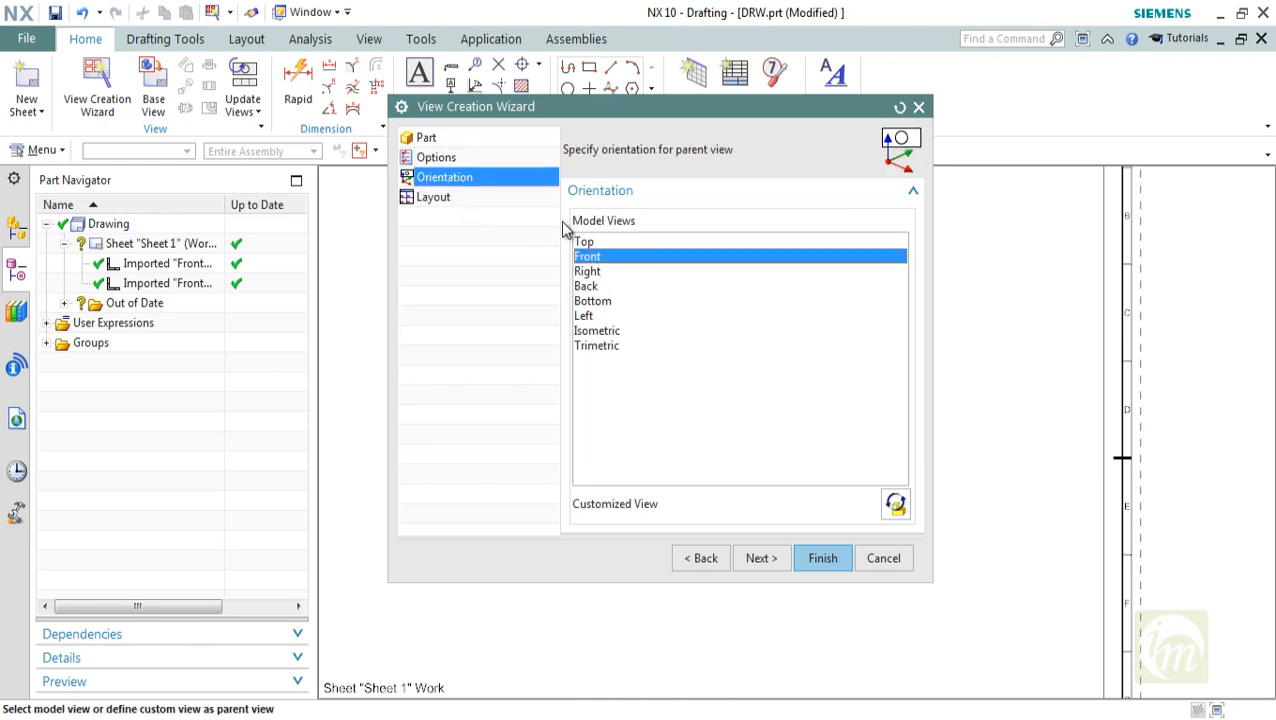
mouse_move(732, 117)
left_mouse_down()
mouse_move(1096, 117)
mouse_move(1088, 134)
left_mouse_up()
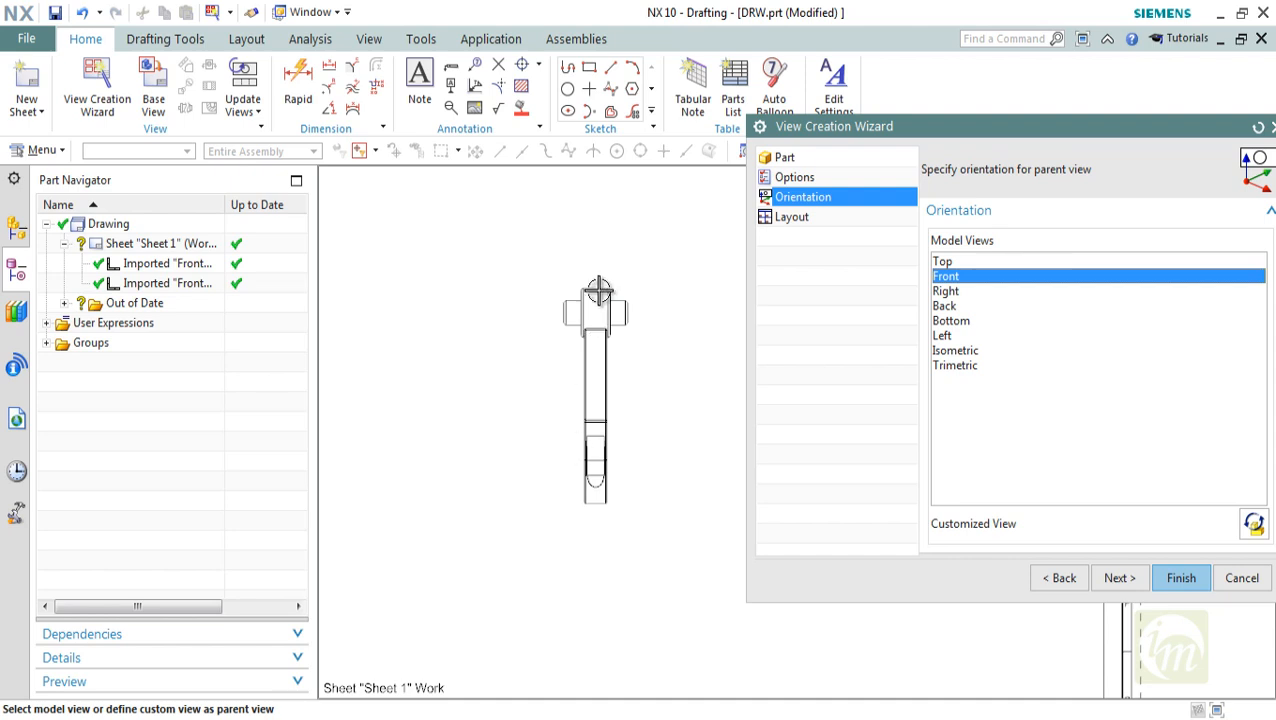
left_click(946, 291)
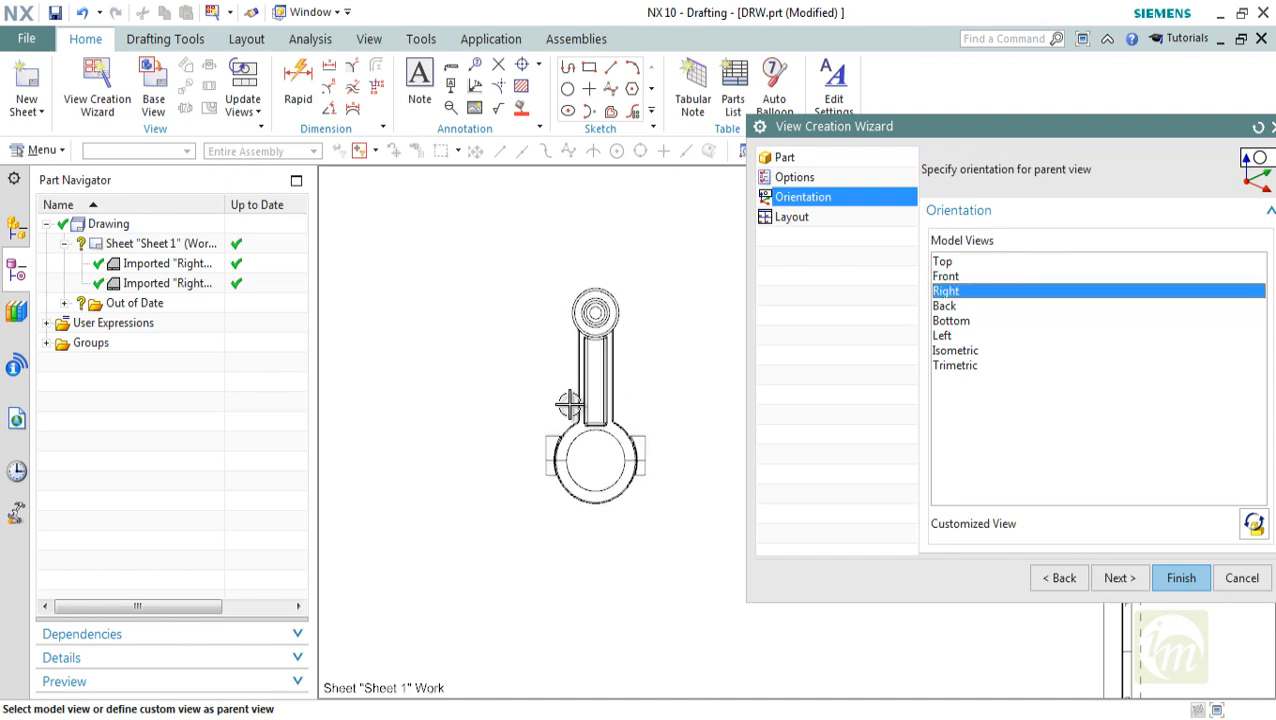
scroll(578, 405, "down", 3)
left_click(942, 321)
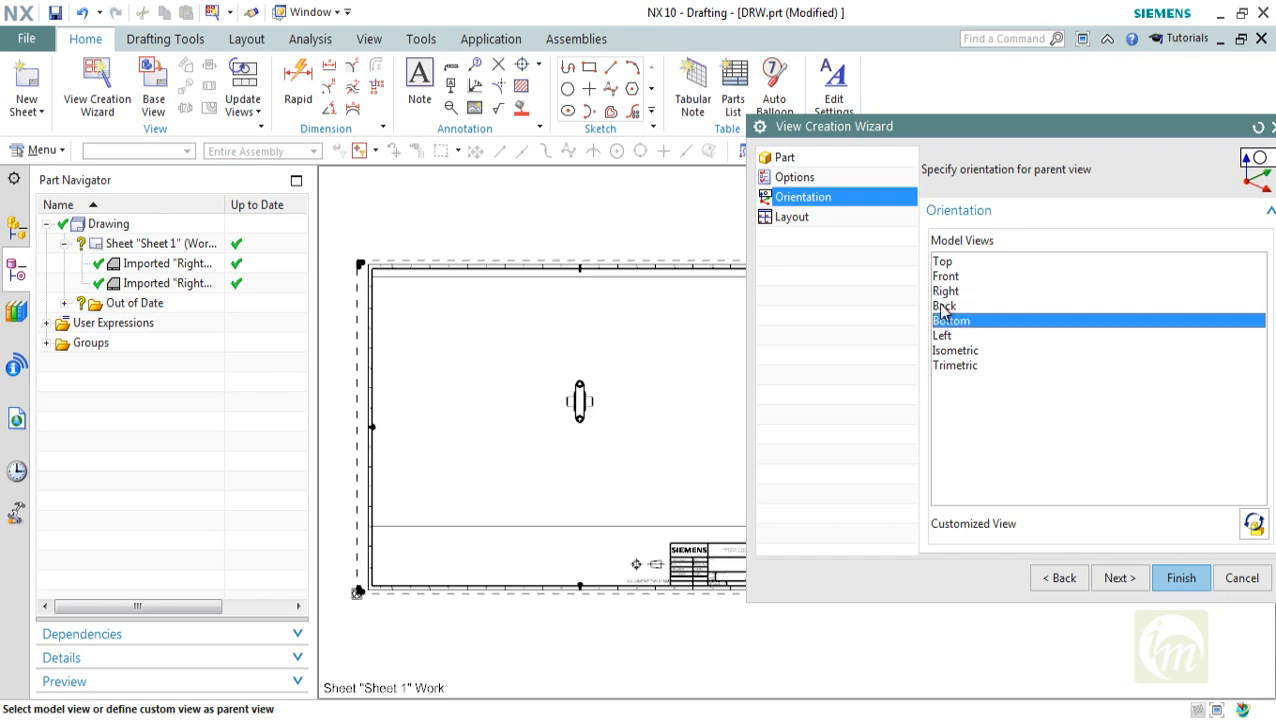
left_click(944, 306)
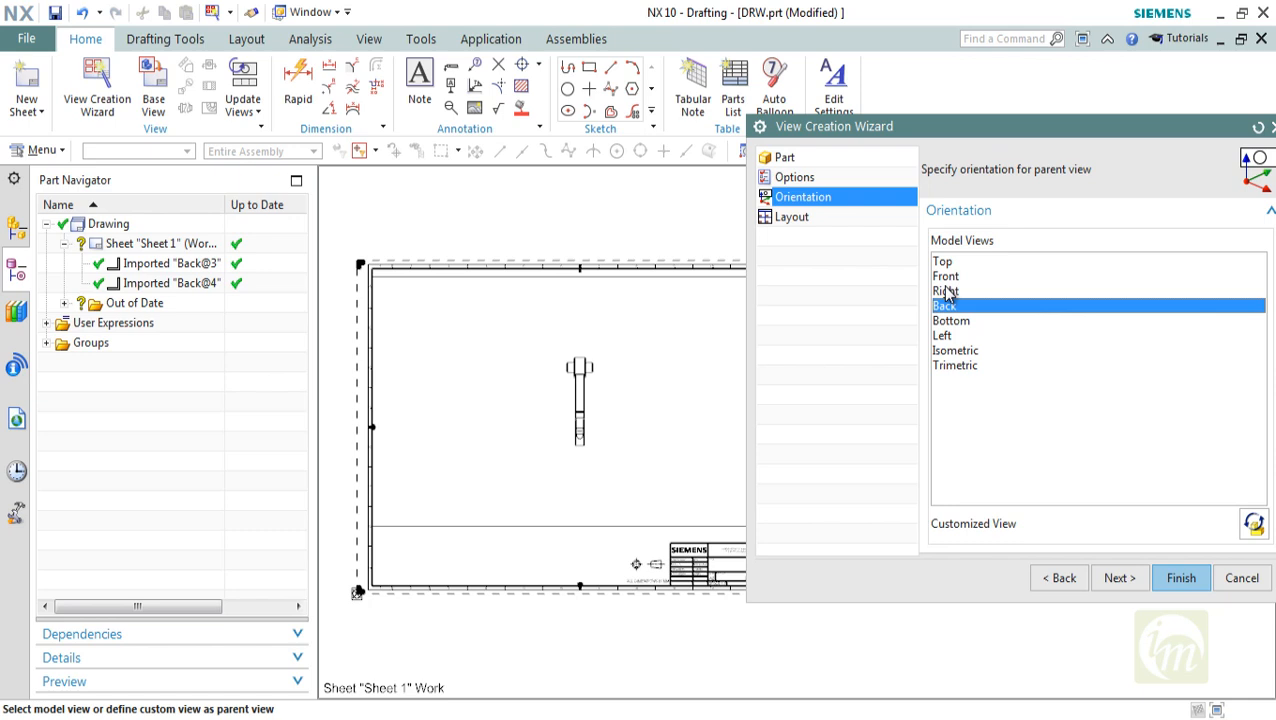
left_click(946, 291)
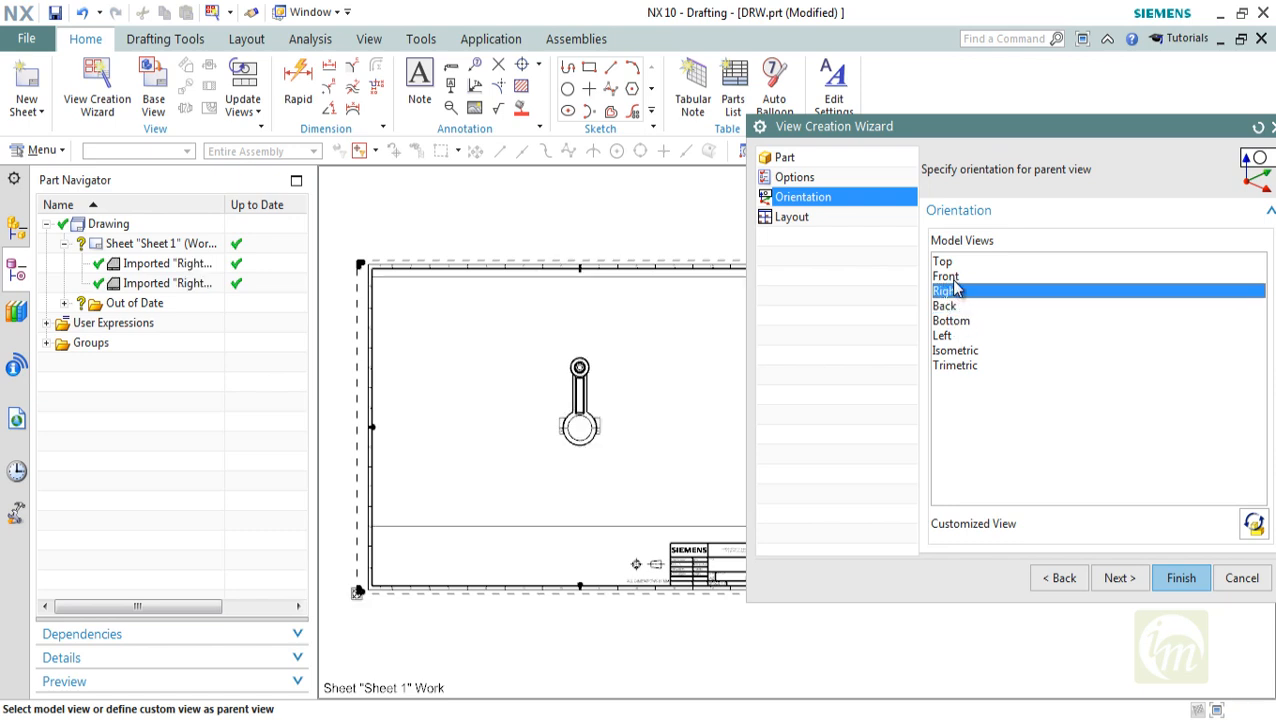
left_click(954, 284)
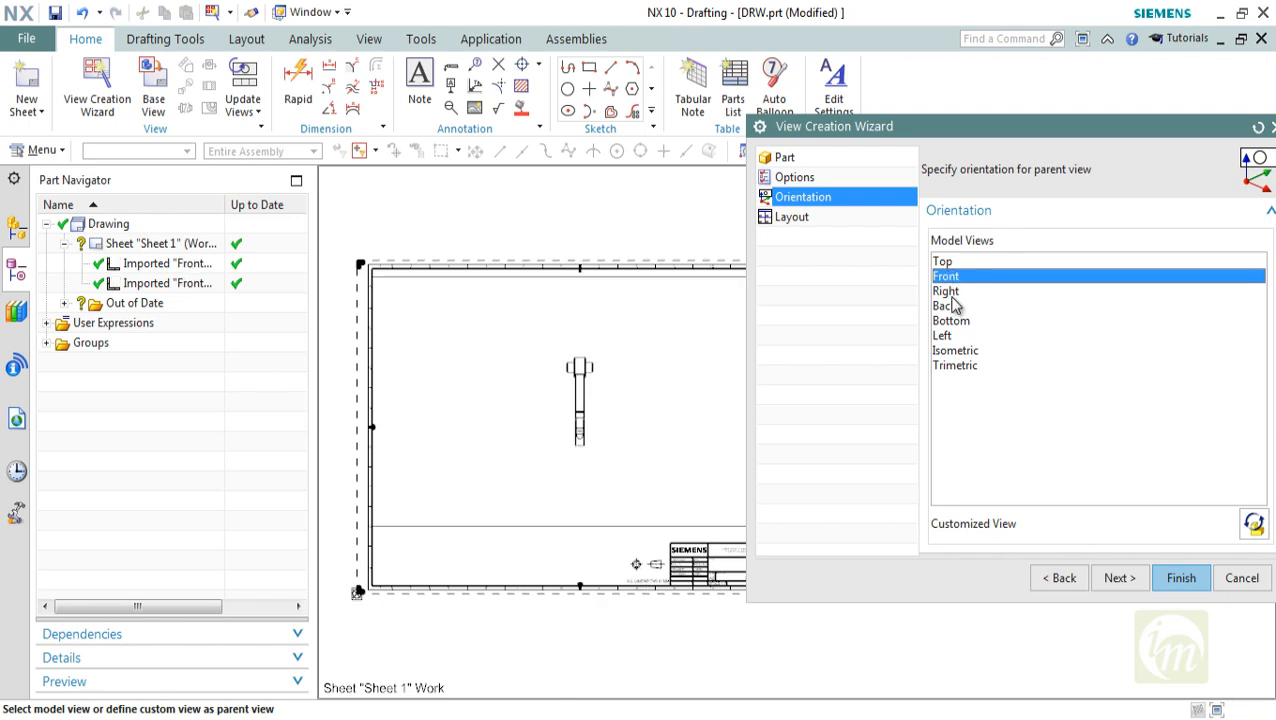
left_click(950, 290)
left_click(950, 306)
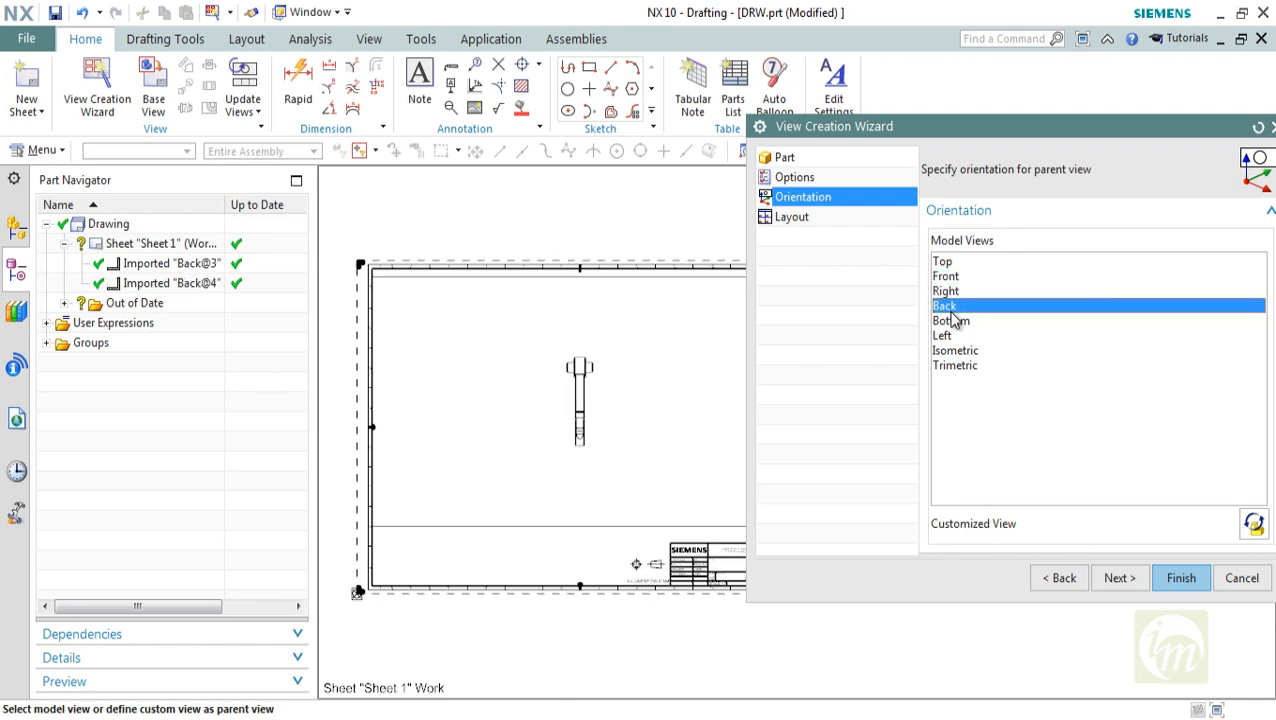
left_click(950, 291)
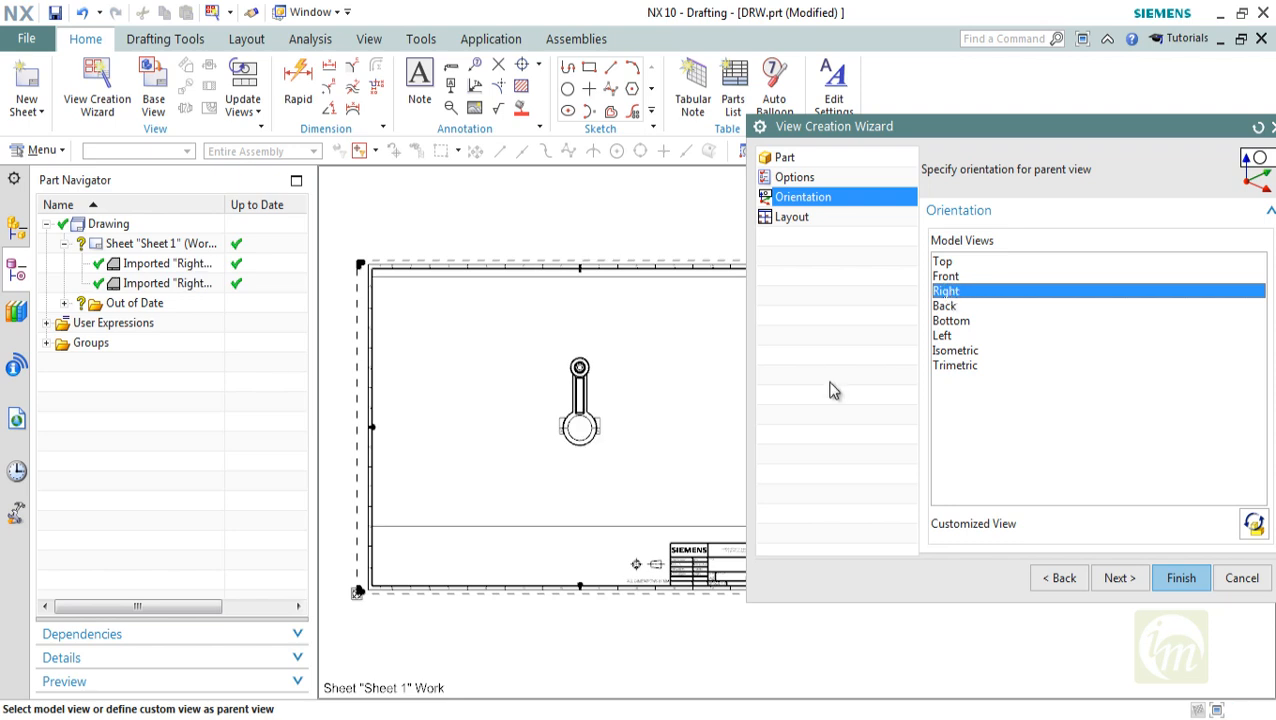
Preview the Left, Isometric and Top model views, and choose Front as the parent view's orientation
scroll(637, 405, "up", 2)
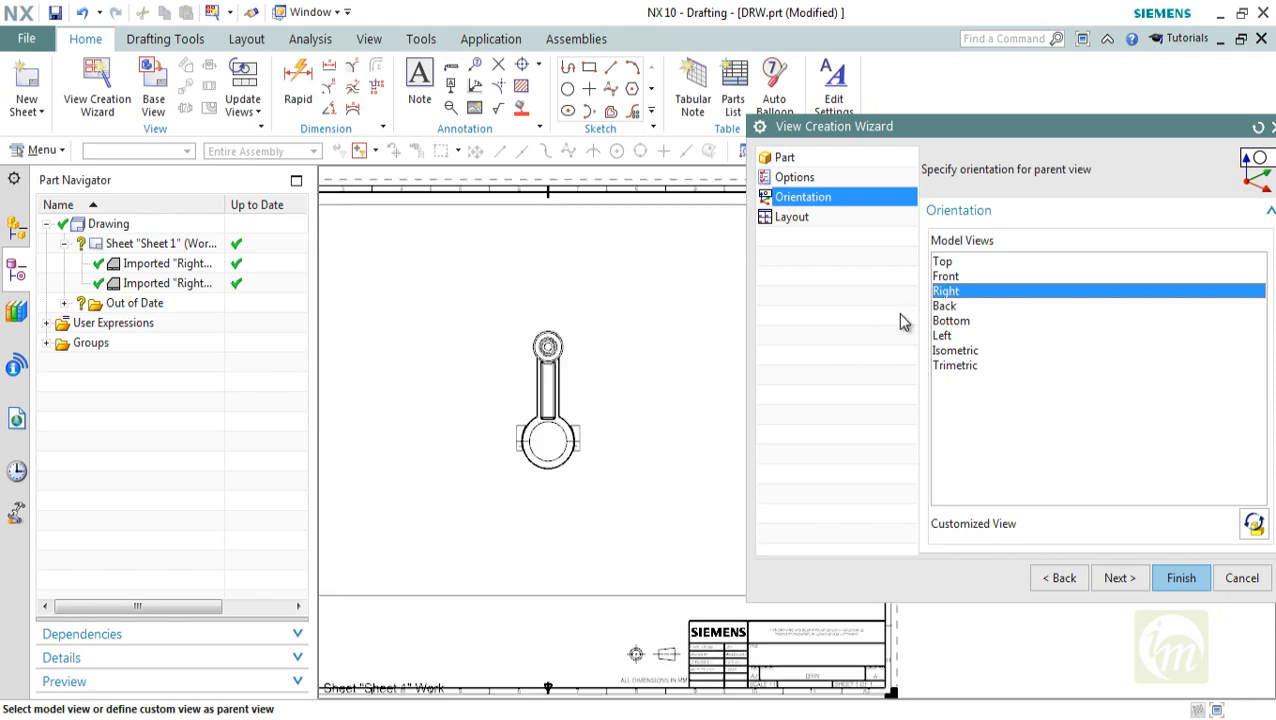
left_click(946, 336)
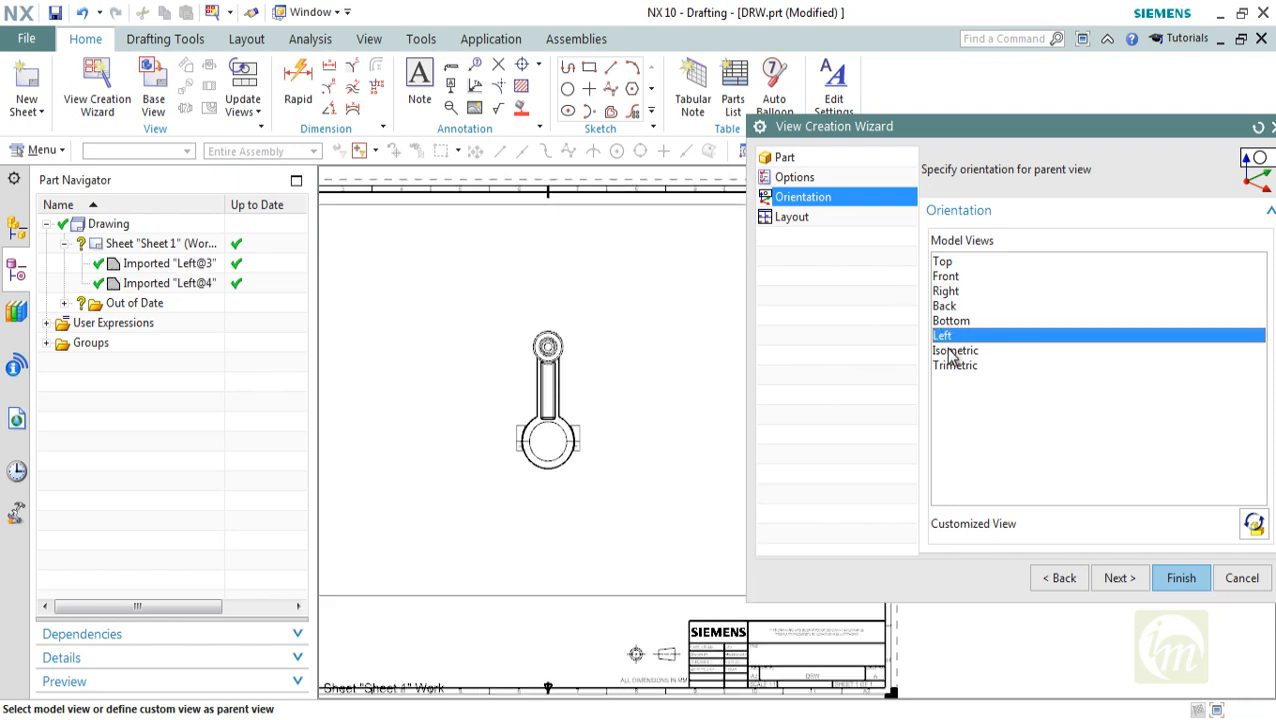
left_click(955, 350)
scroll(615, 404, "down", 3)
scroll(723, 397, "up", 1)
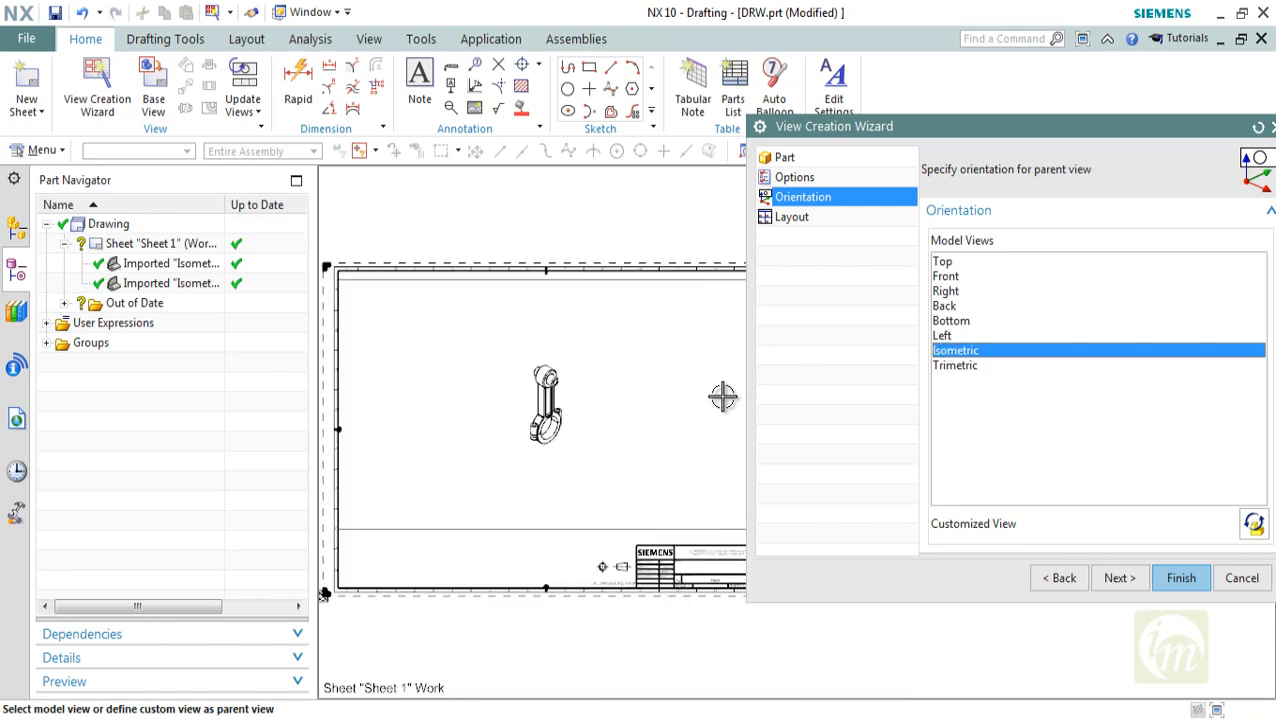
scroll(723, 397, "up", 1)
left_click(942, 263)
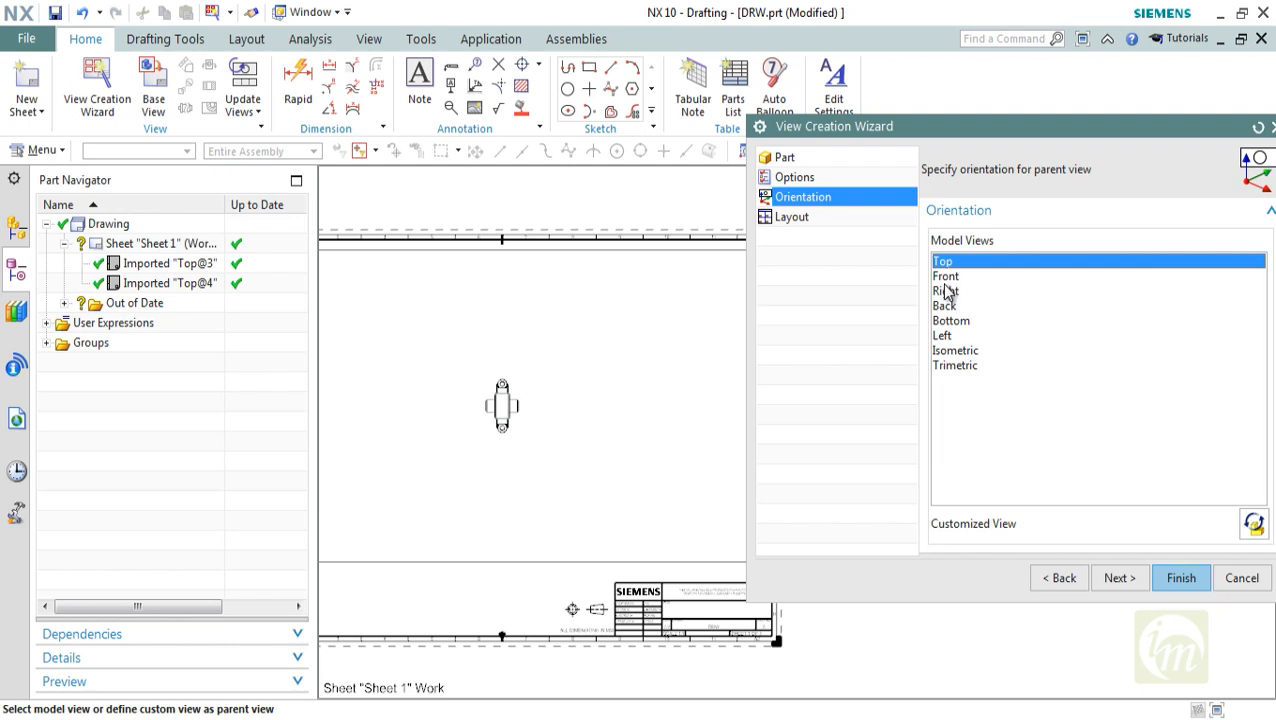
left_click(945, 281)
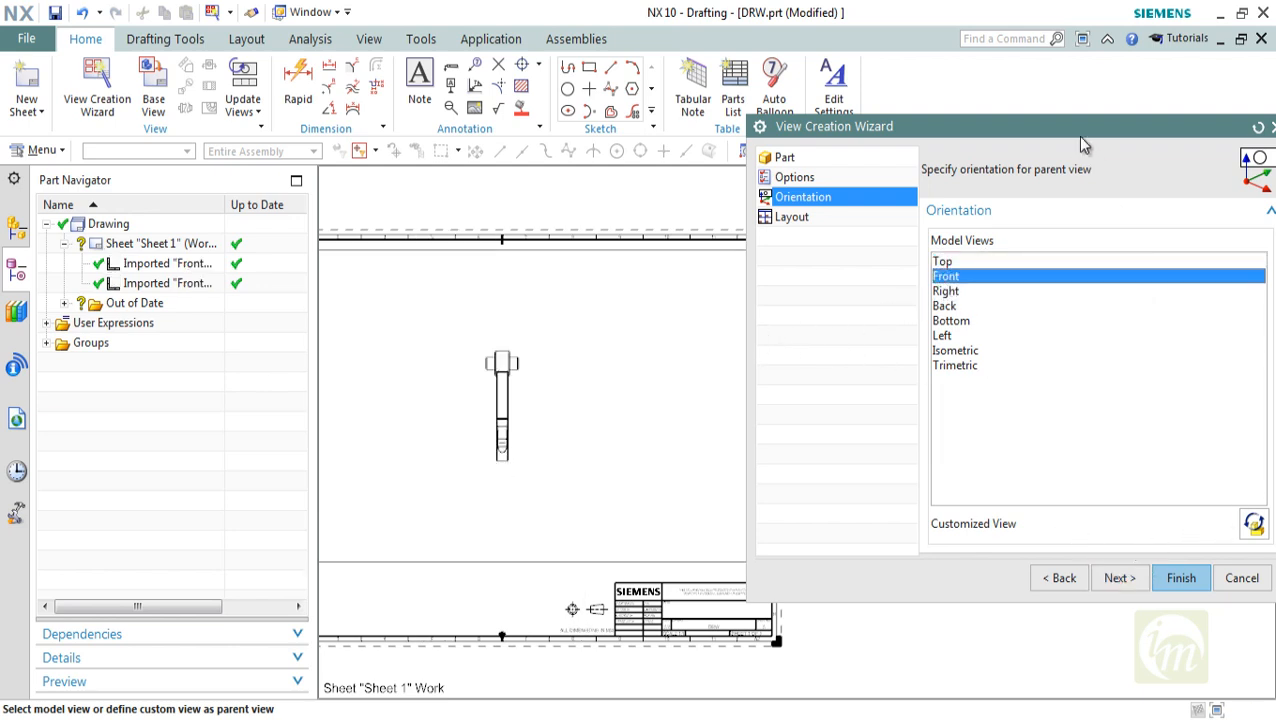
Try a customized tilted orientation for the parent view with the Orient View Tool, and restore the Front model view
left_click_drag(1085, 145, 989, 124)
left_click(1159, 503)
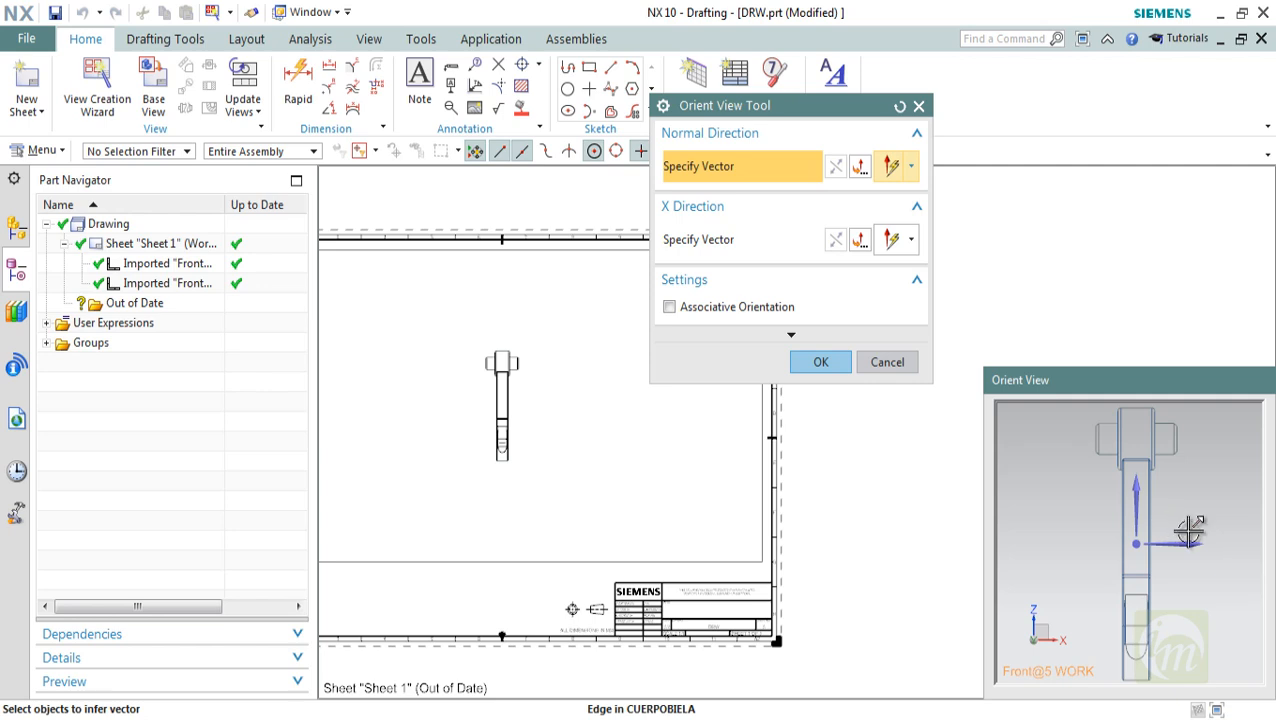
middle_click_drag(1189, 531, 1133, 530)
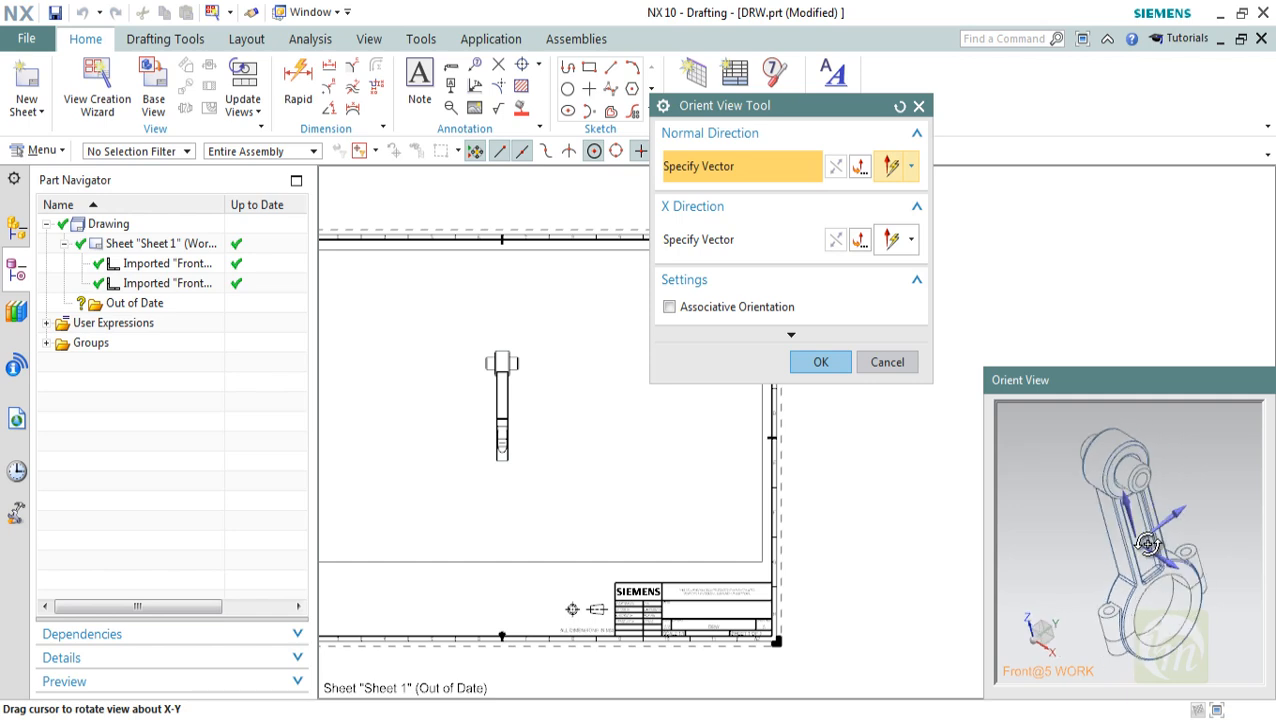
left_click(834, 374)
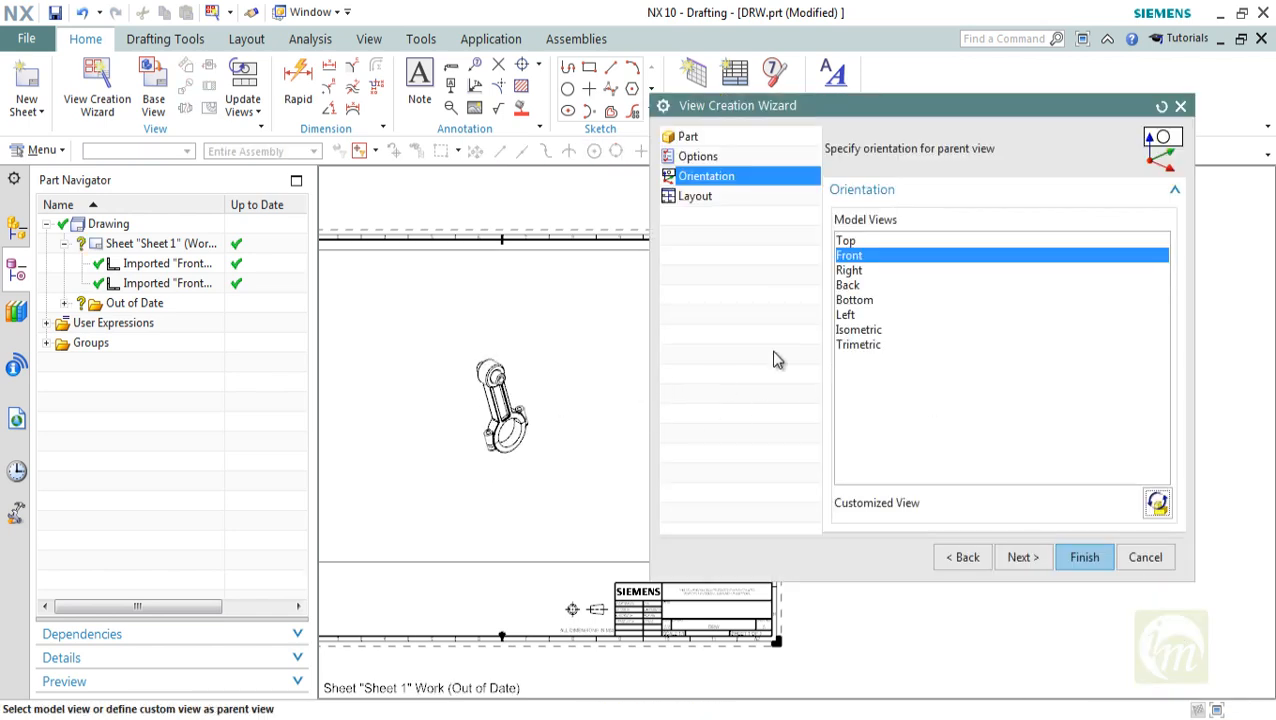
left_click(870, 258)
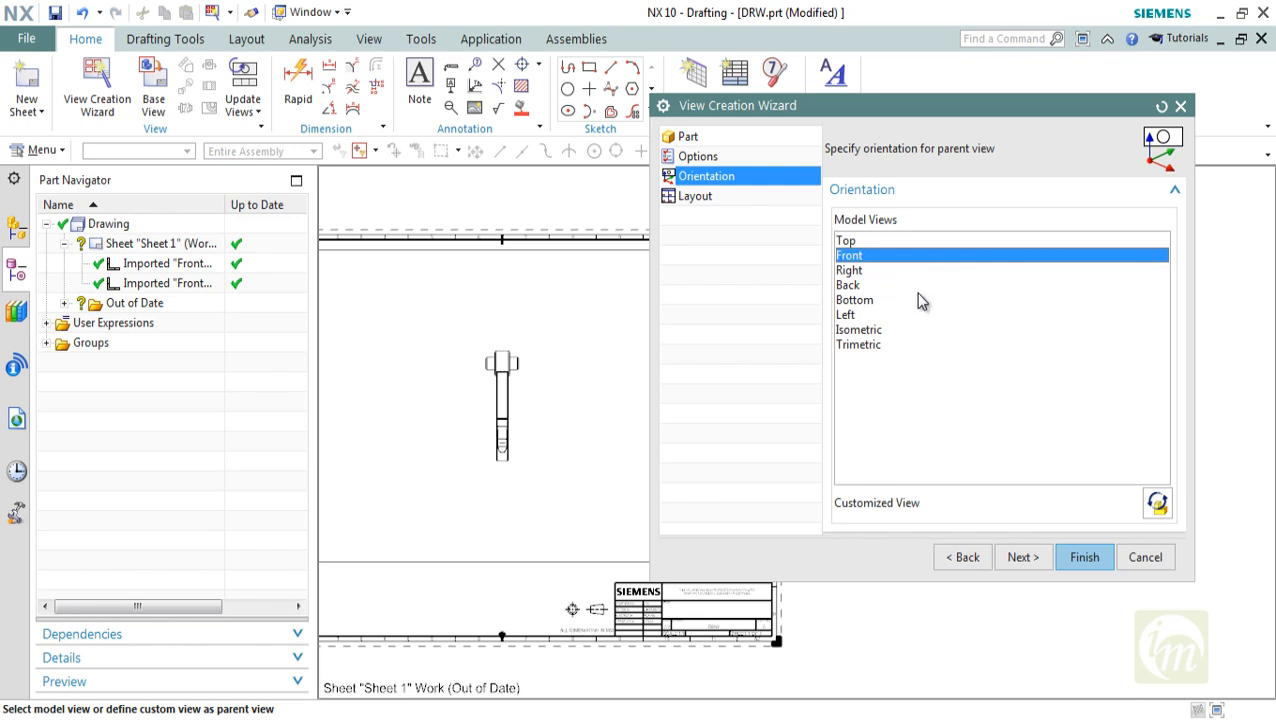
Add all the surrounding orthographic and pictorial views to the layout around the Front parent view
left_click(697, 196)
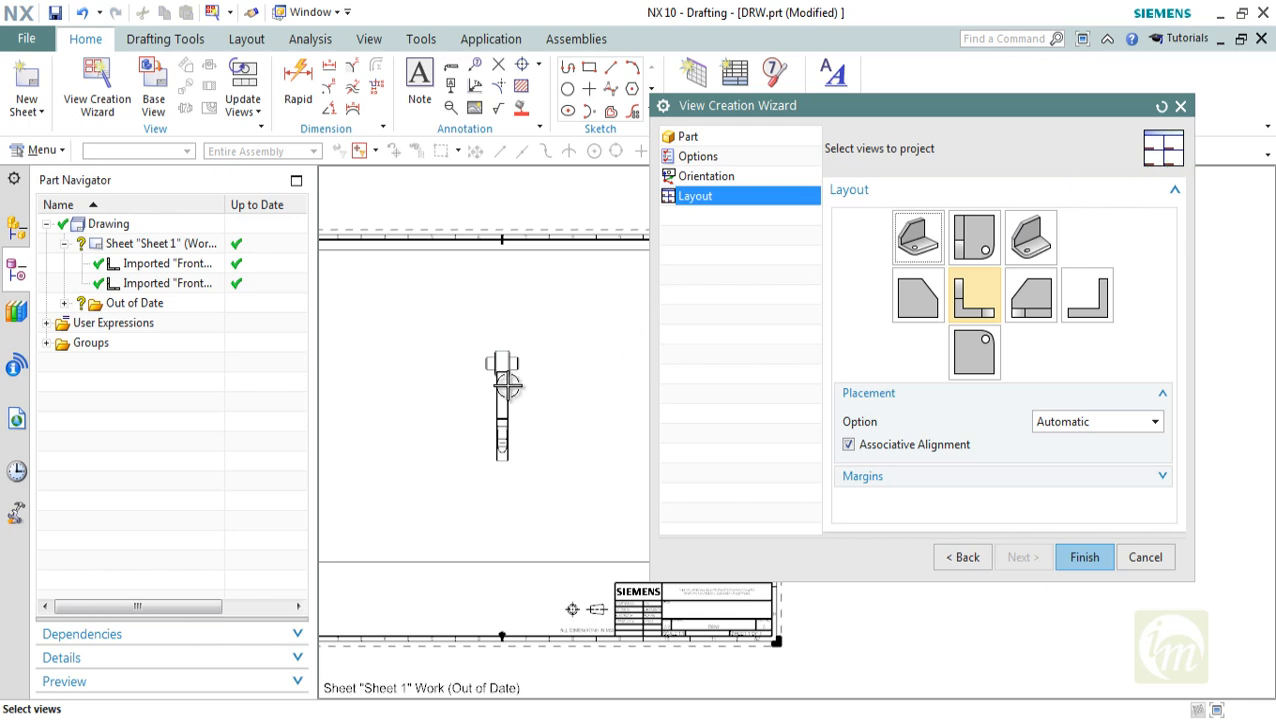
left_click(924, 228)
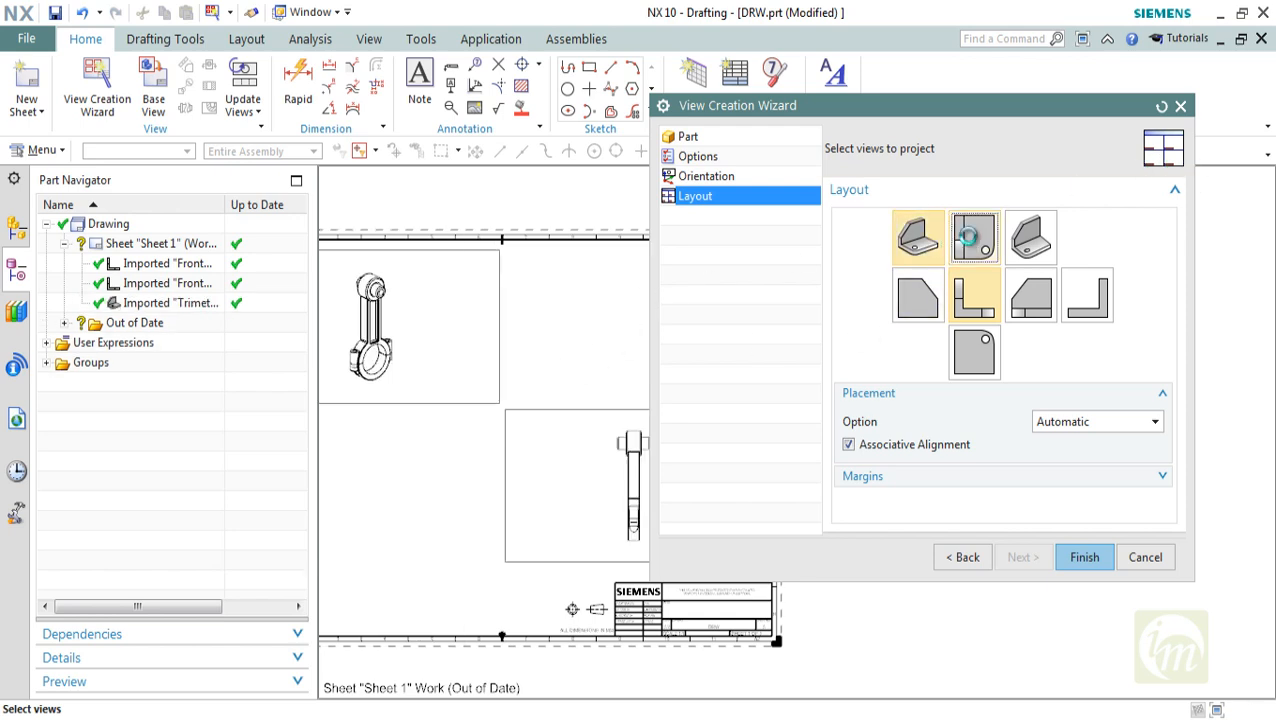
left_click(1031, 237)
left_click(1048, 302)
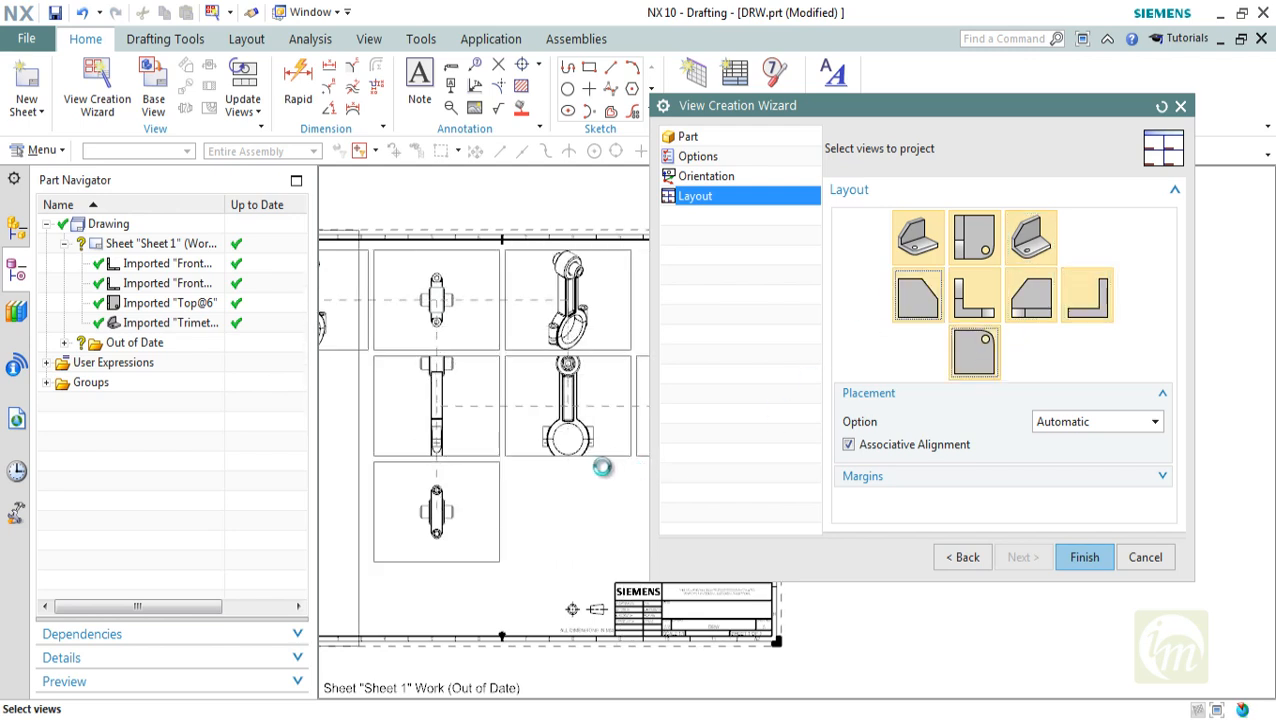
left_click_drag(864, 110, 1028, 112)
Remove every orthographic and pictorial view surrounding the Front parent view from the layout
left_click(1118, 295)
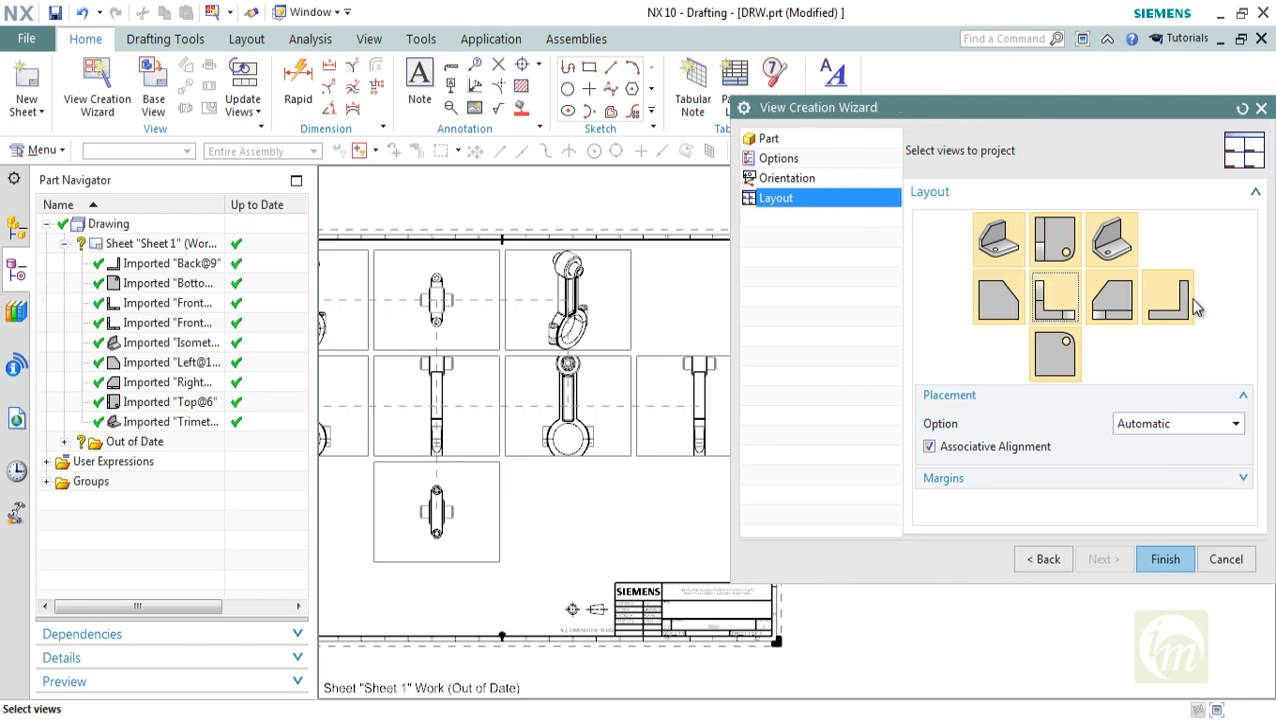
left_click(1162, 300)
left_click(1104, 282)
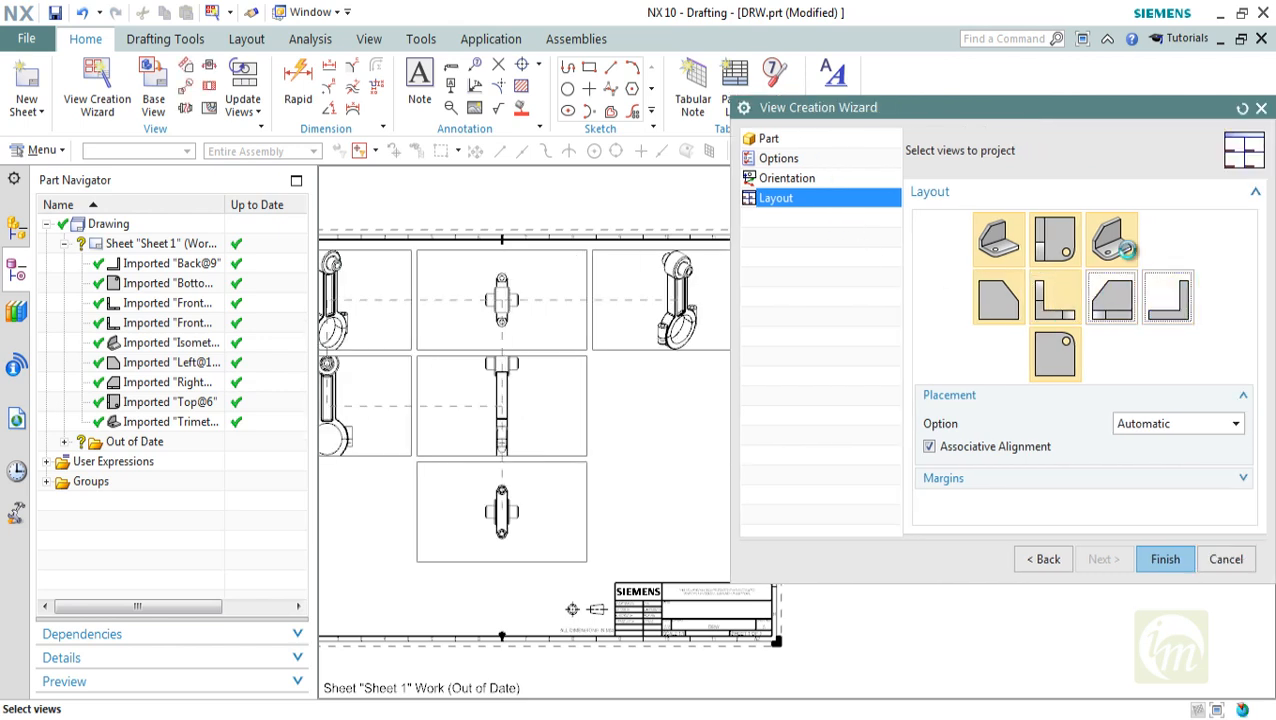
left_click(1055, 238)
left_click(998, 238)
left_click(1008, 303)
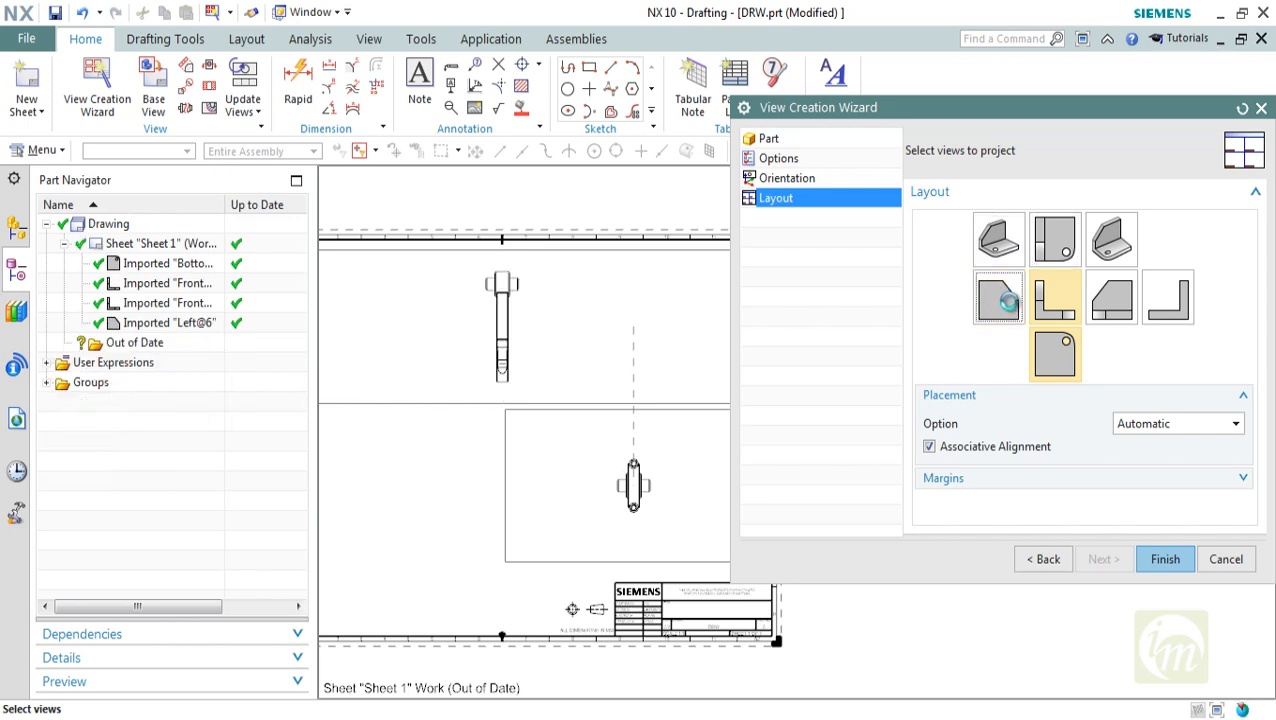
left_click(1051, 355)
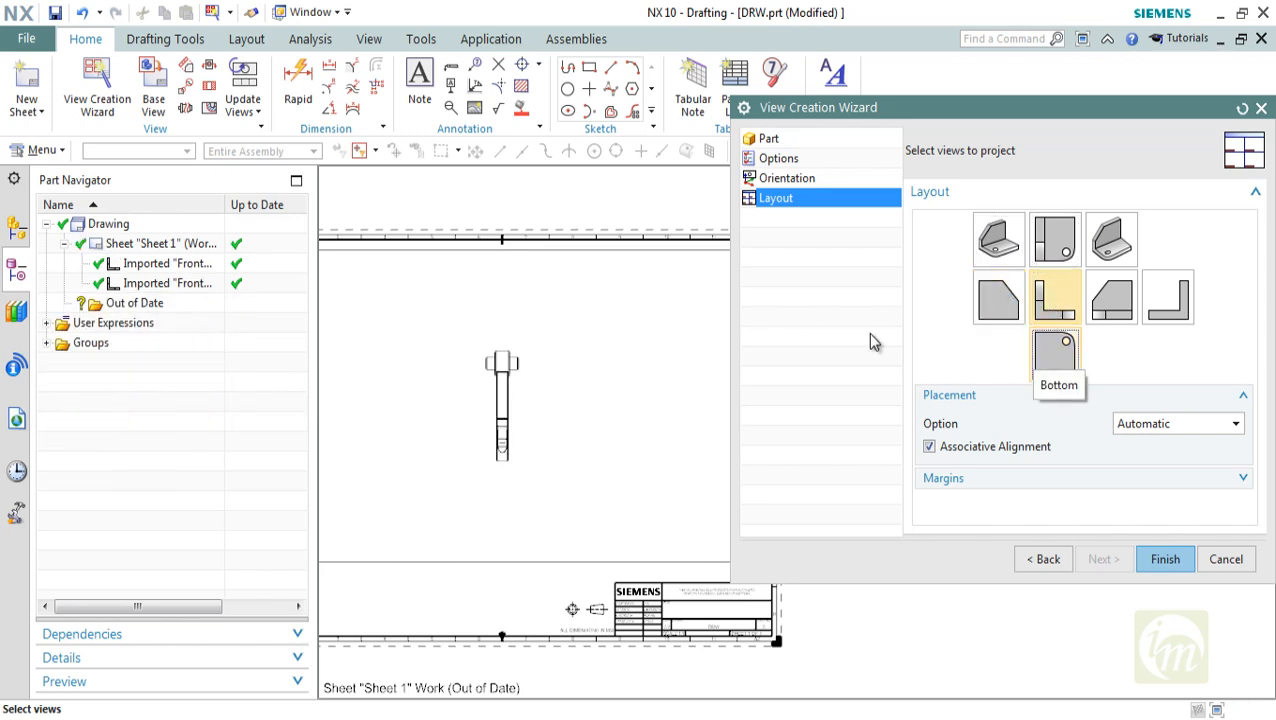
Add the Bottom and Right projected views to the layout of the Front parent view
scroll(580, 315, "down", 1)
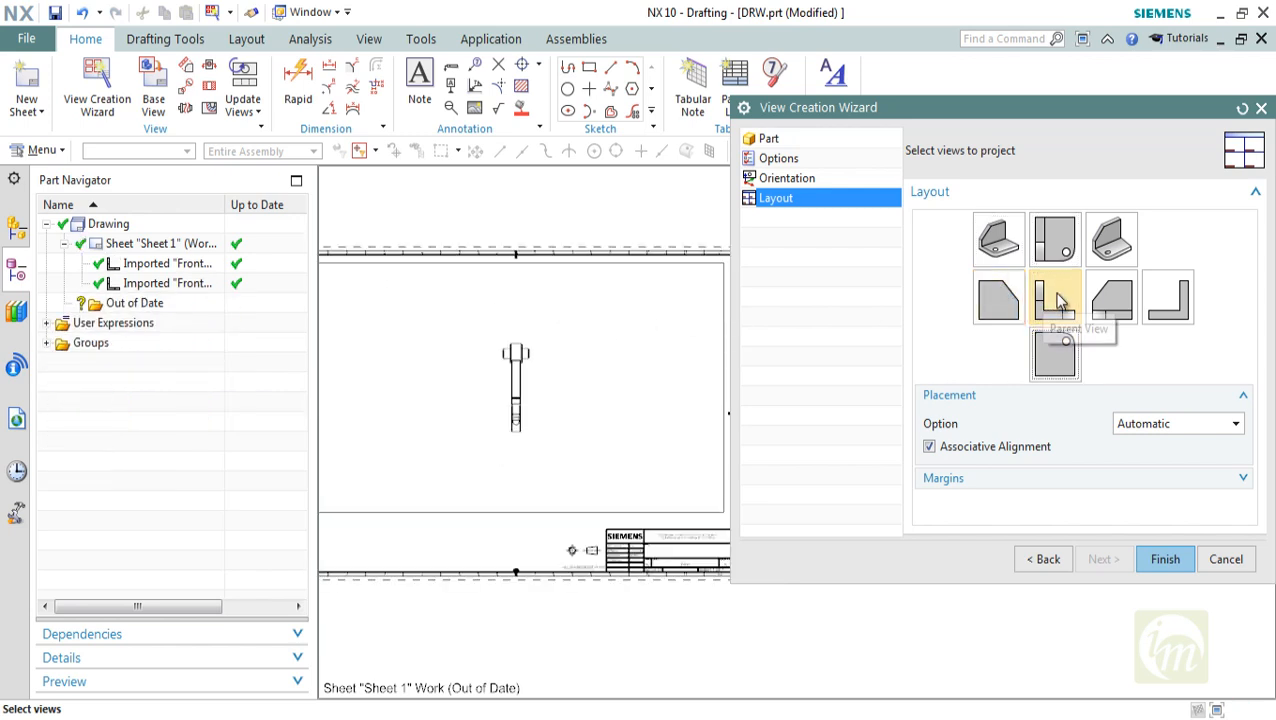
left_click(1064, 356)
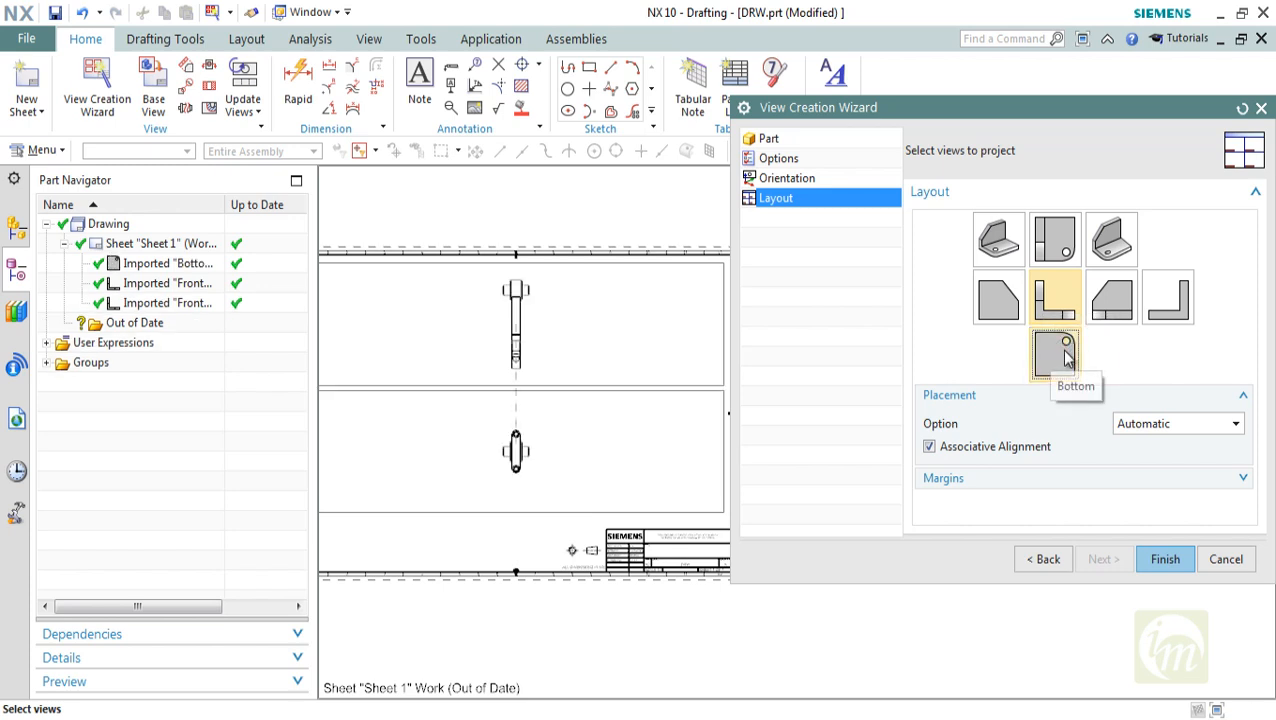
left_click(1093, 315)
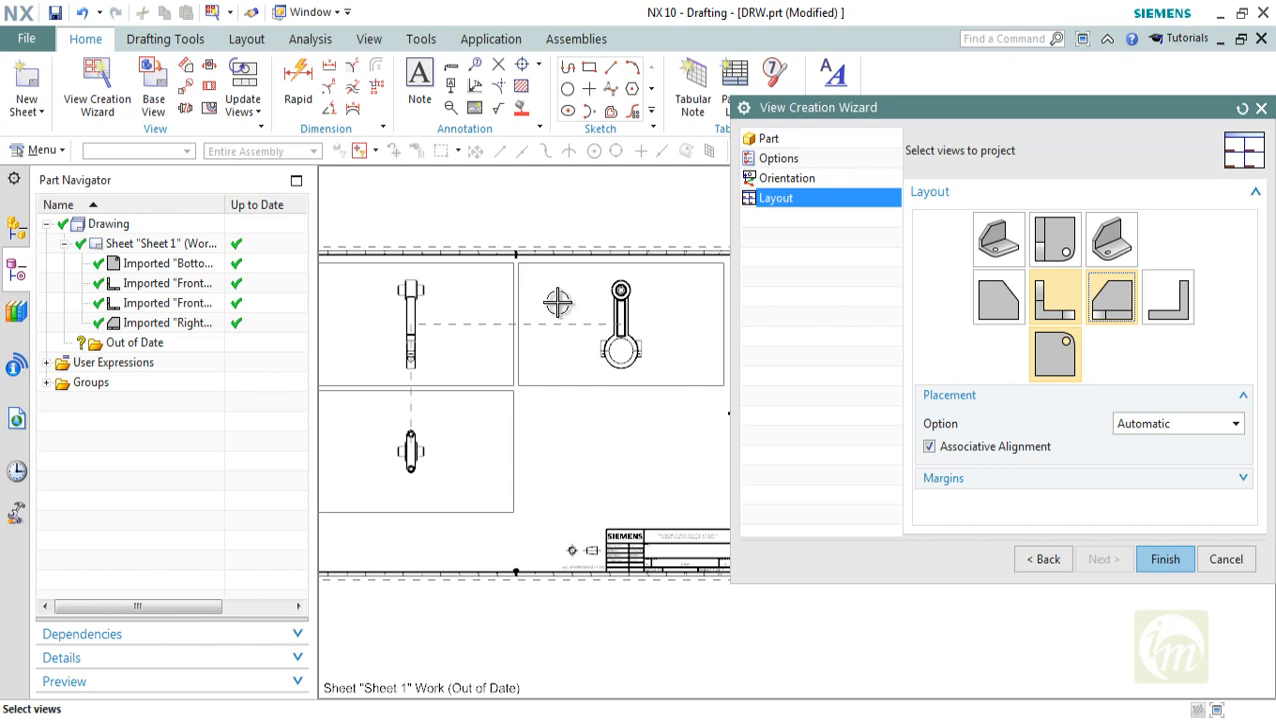
Try the Manual placement option, set the placement back to Automatic, and create the Front, Right and Bottom views
left_click(1155, 425)
left_click(1152, 462)
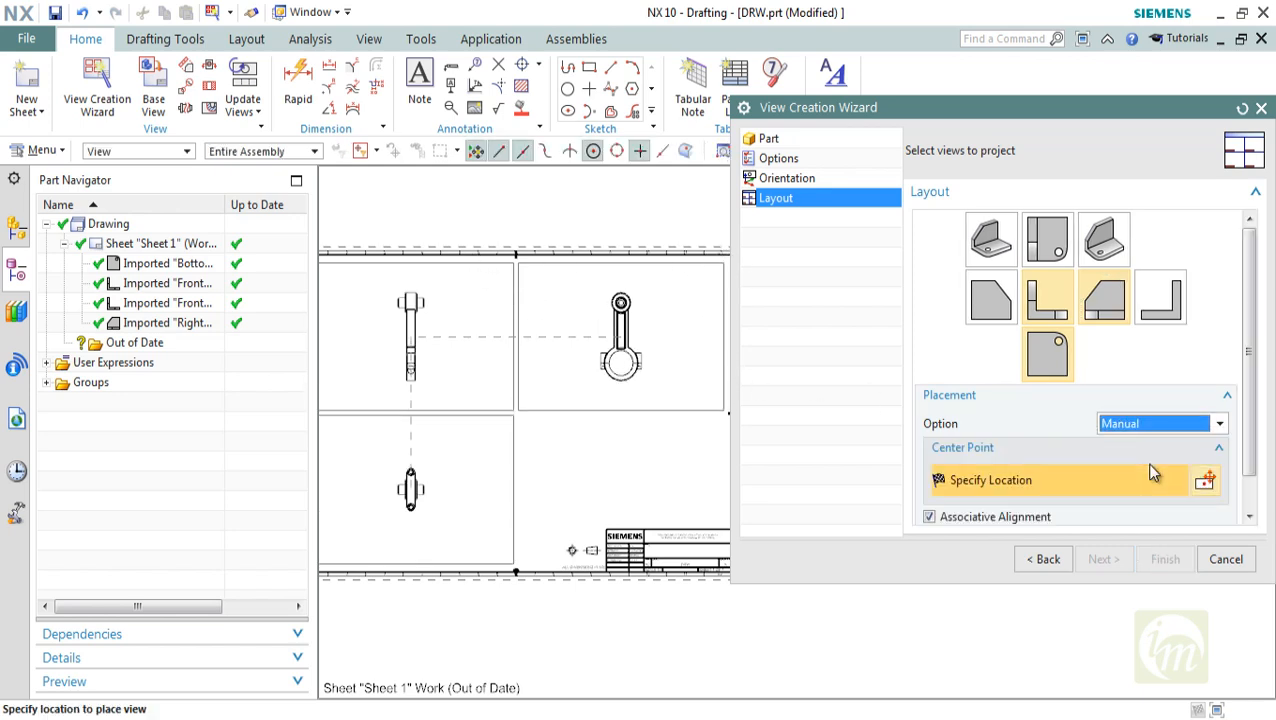
left_click(1141, 423)
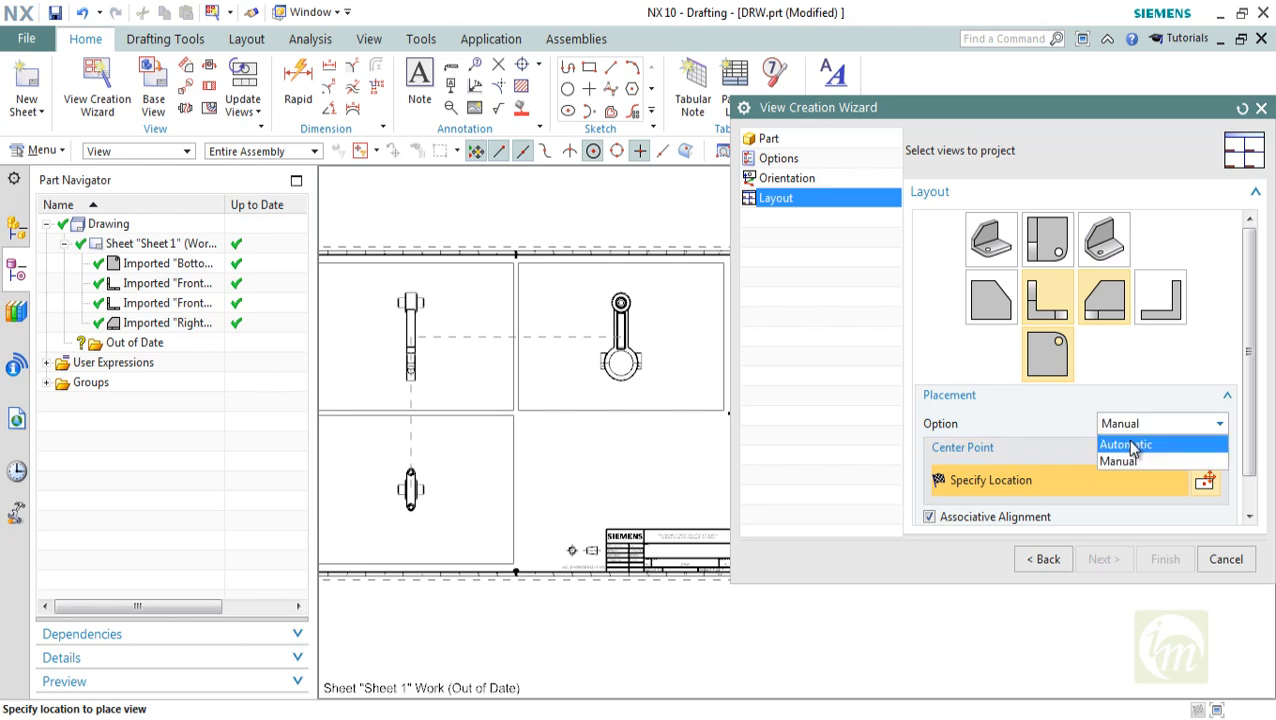
left_click(1130, 445)
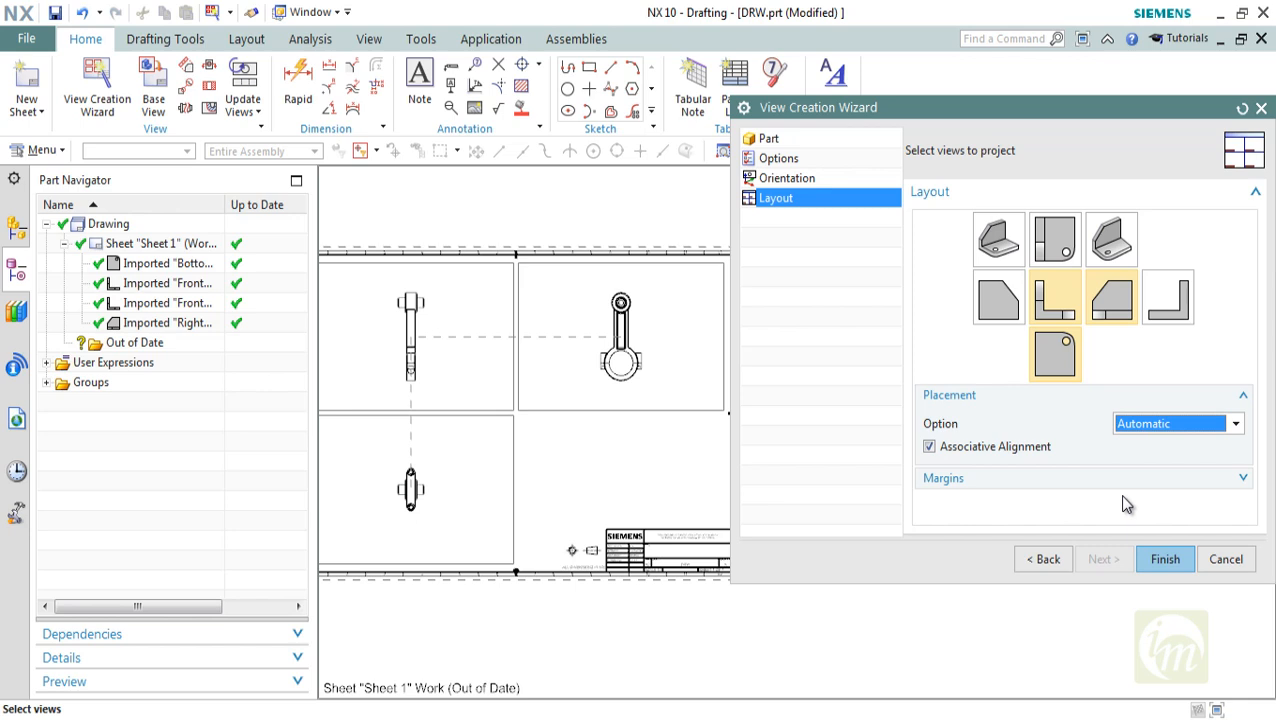
left_click(1152, 561)
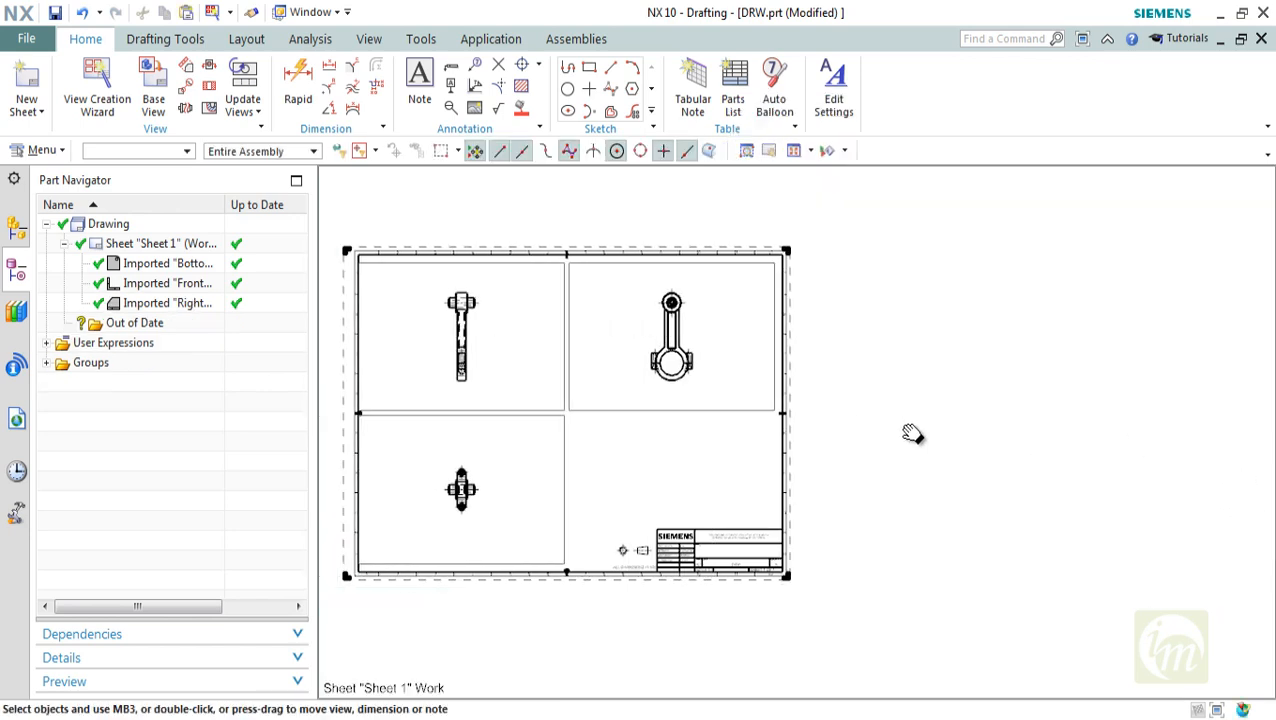
Delete the Right, Front and Bottom views from the drawing sheet
scroll(598, 292, "up", 5)
scroll(704, 313, "down", 5)
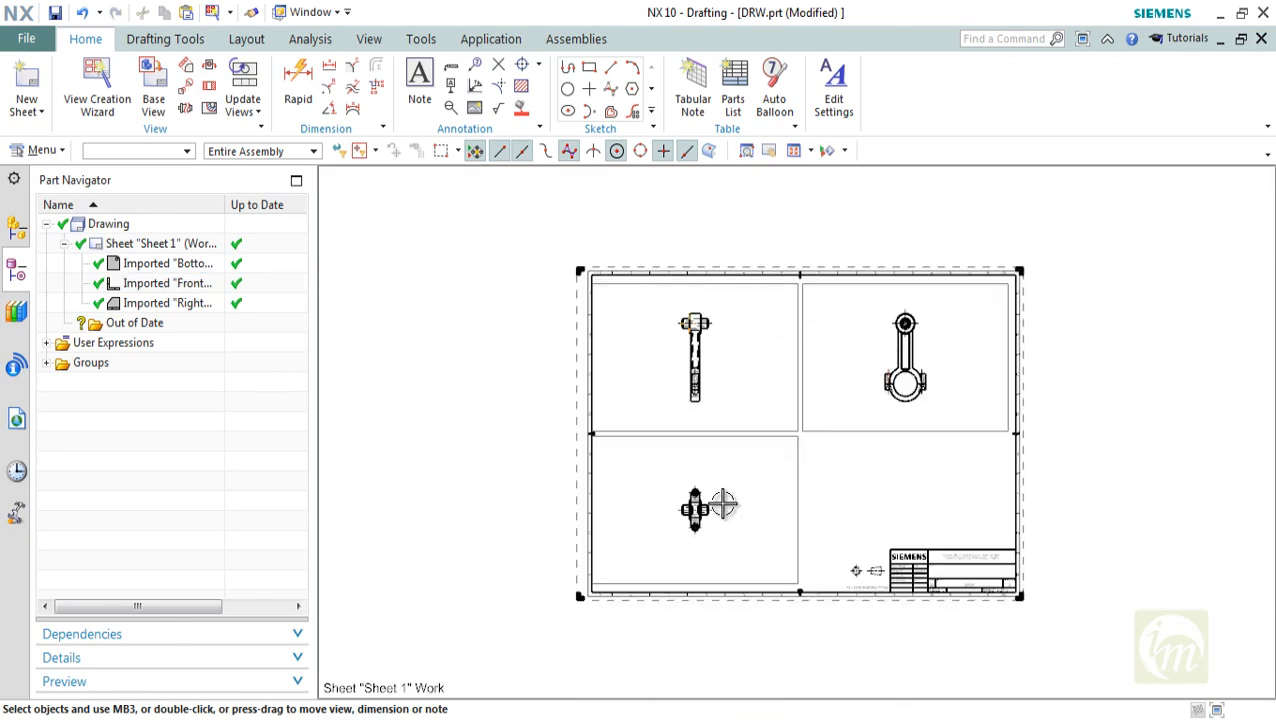
scroll(733, 360, "up", 2)
middle_click_drag(733, 360, 658, 336, "shift")
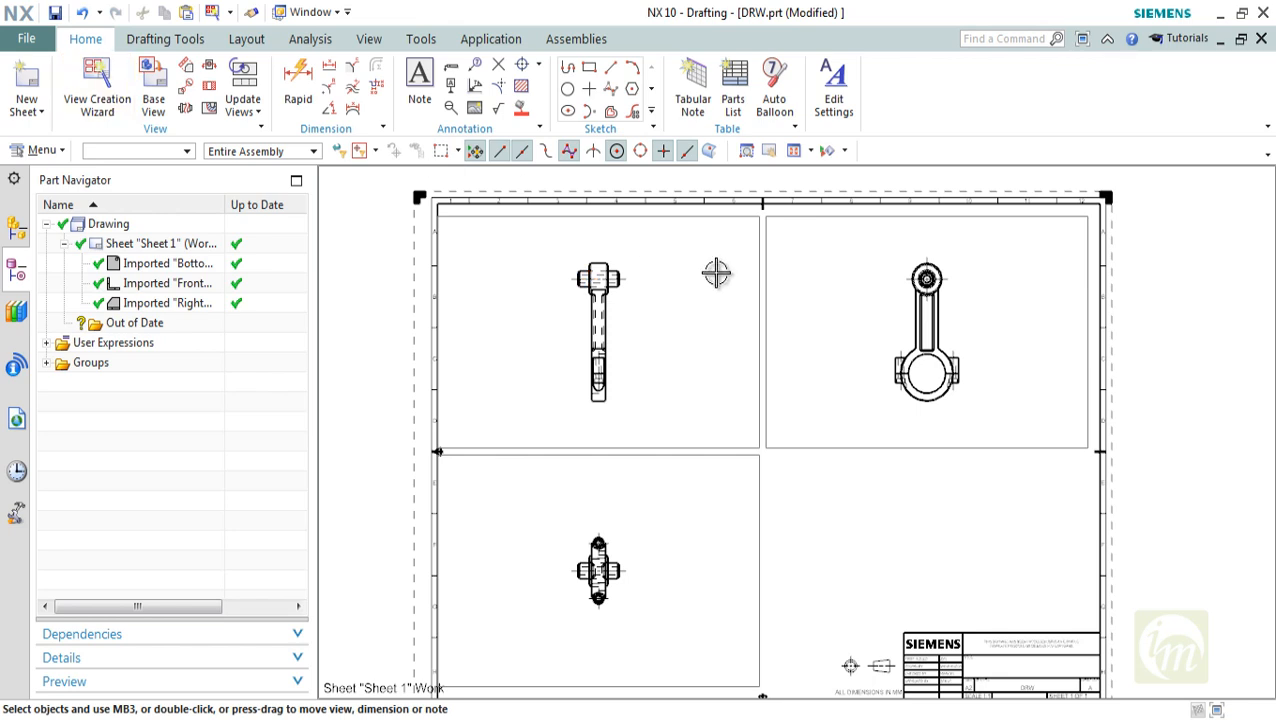
left_click(787, 446)
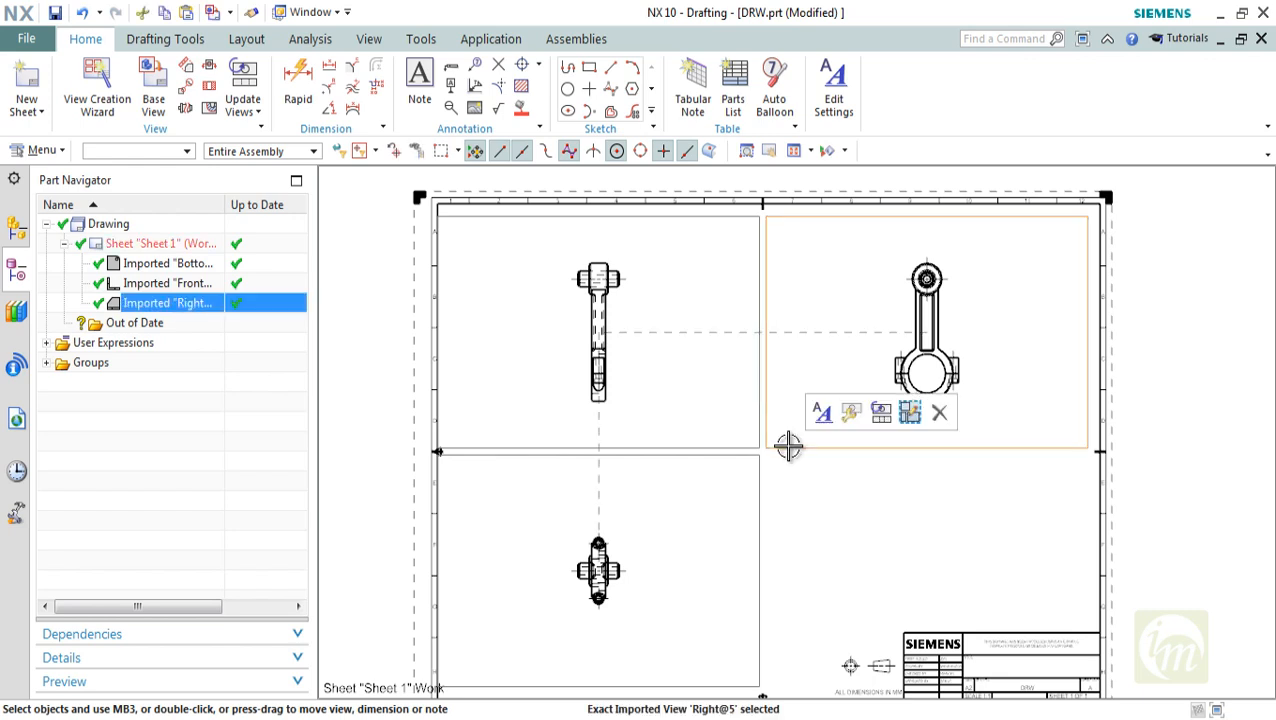
key("Delete")
key("Delete")
left_click(750, 450)
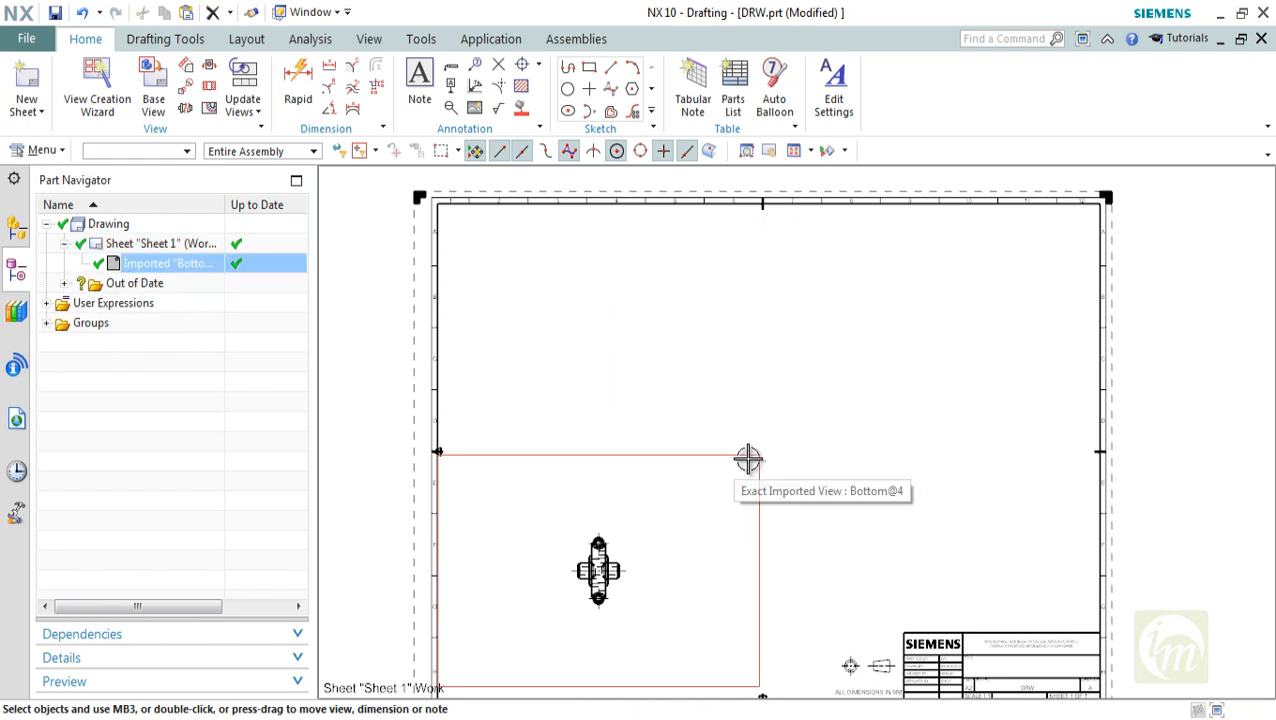
key("Delete")
key("ctrl+f")
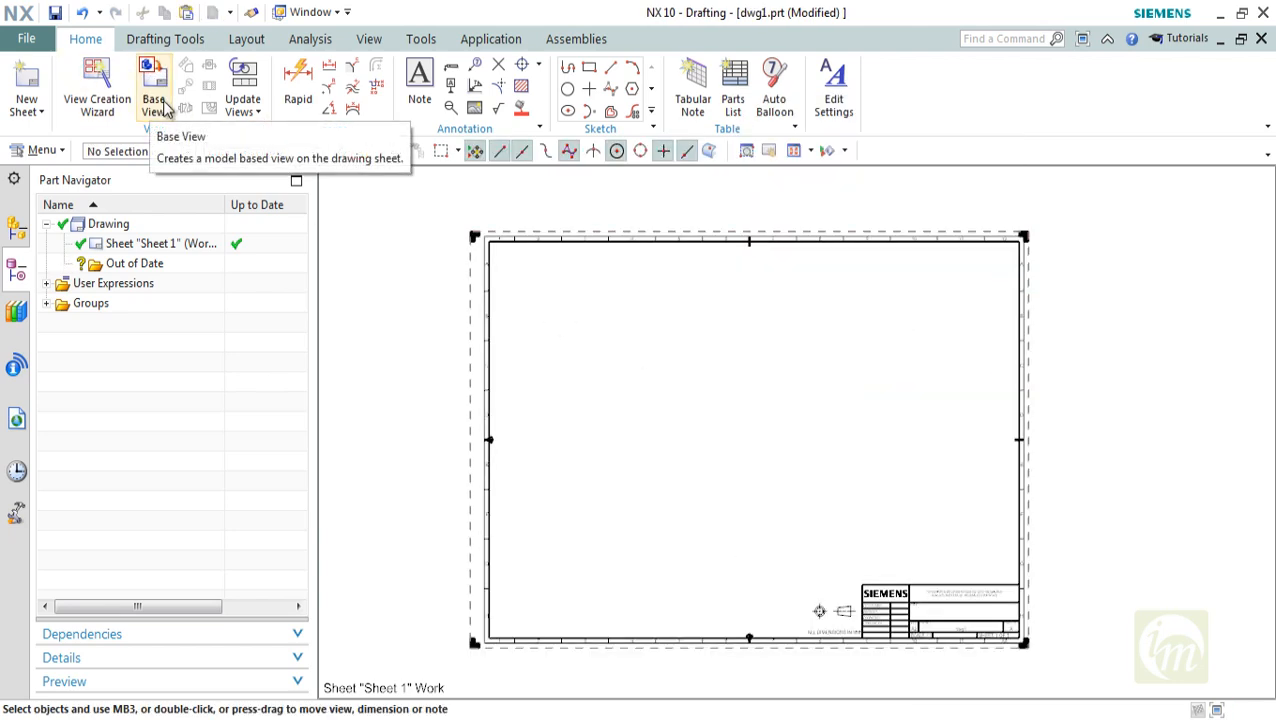
Start a base view with Inferred placement, compare the Right and Front model views, and choose Front
left_click(164, 104)
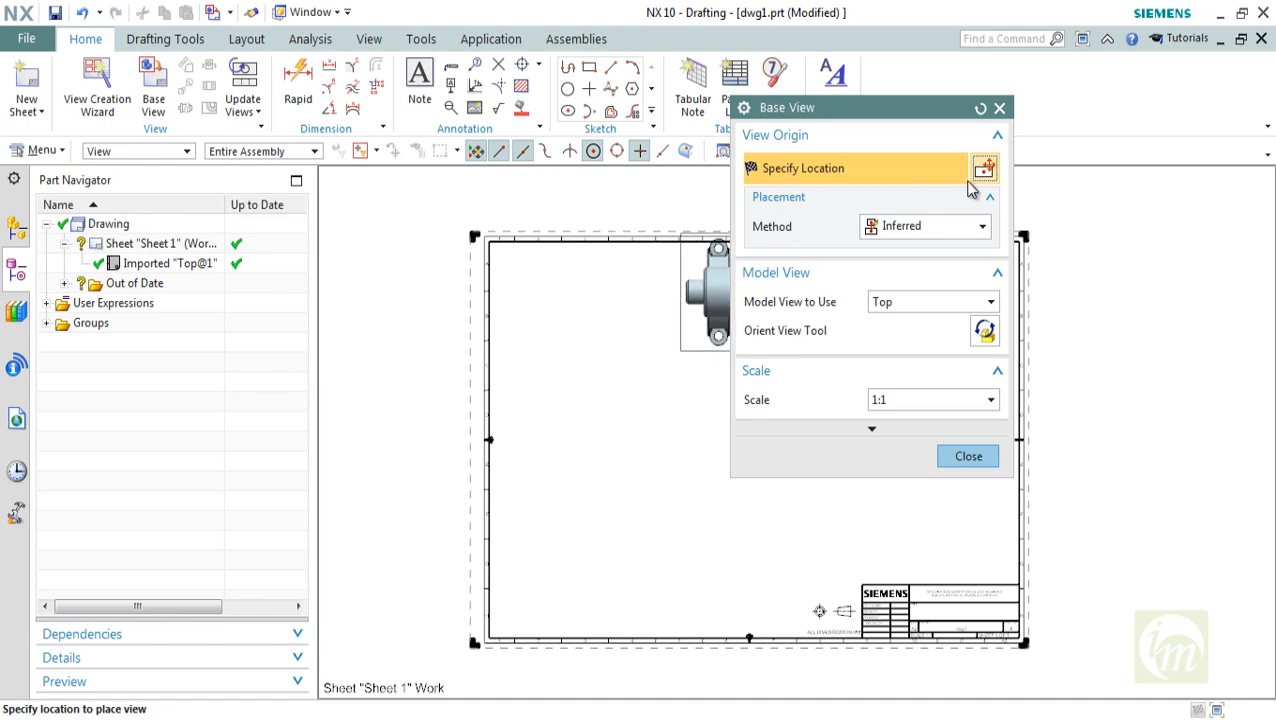
left_click(888, 231)
left_click(888, 234)
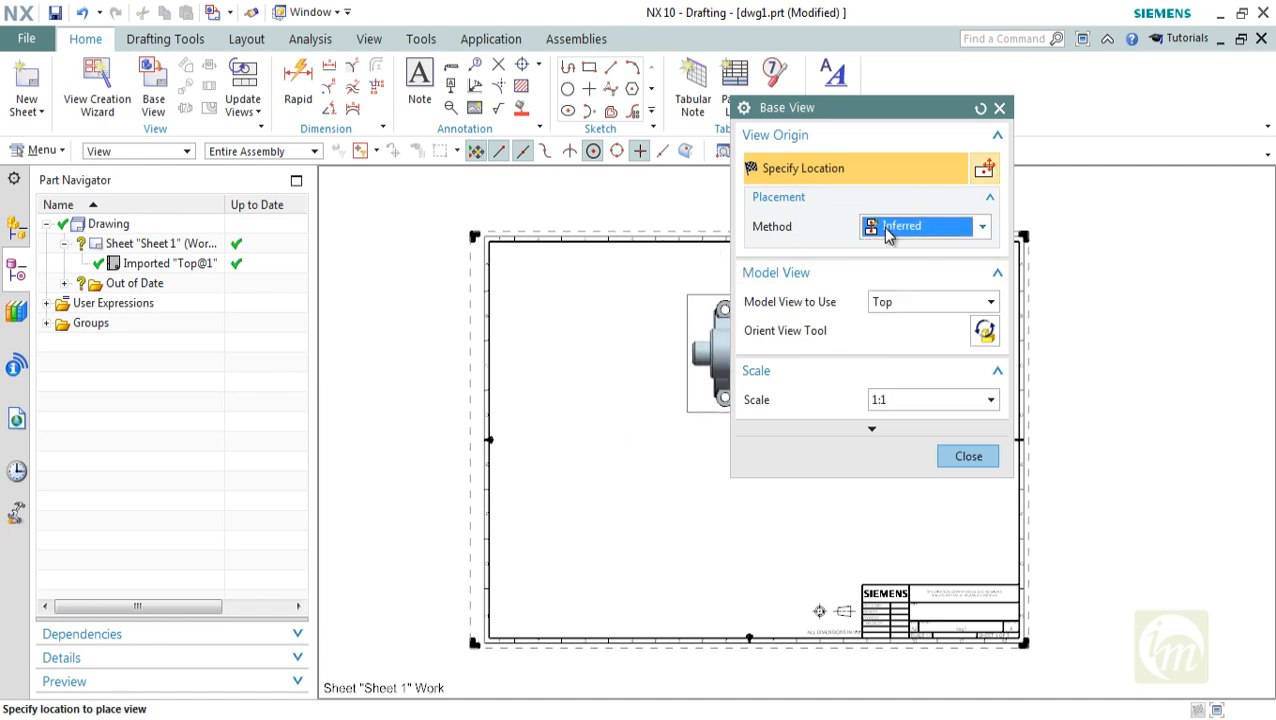
left_click(921, 305)
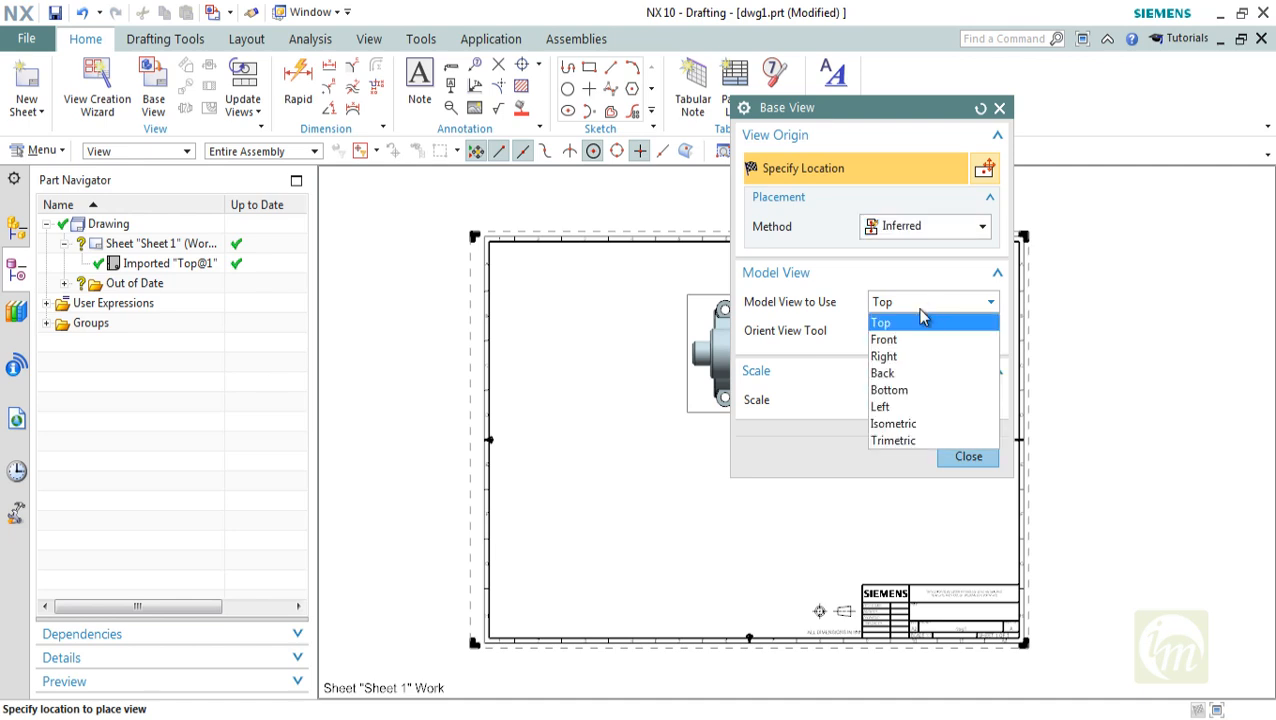
left_click(896, 356)
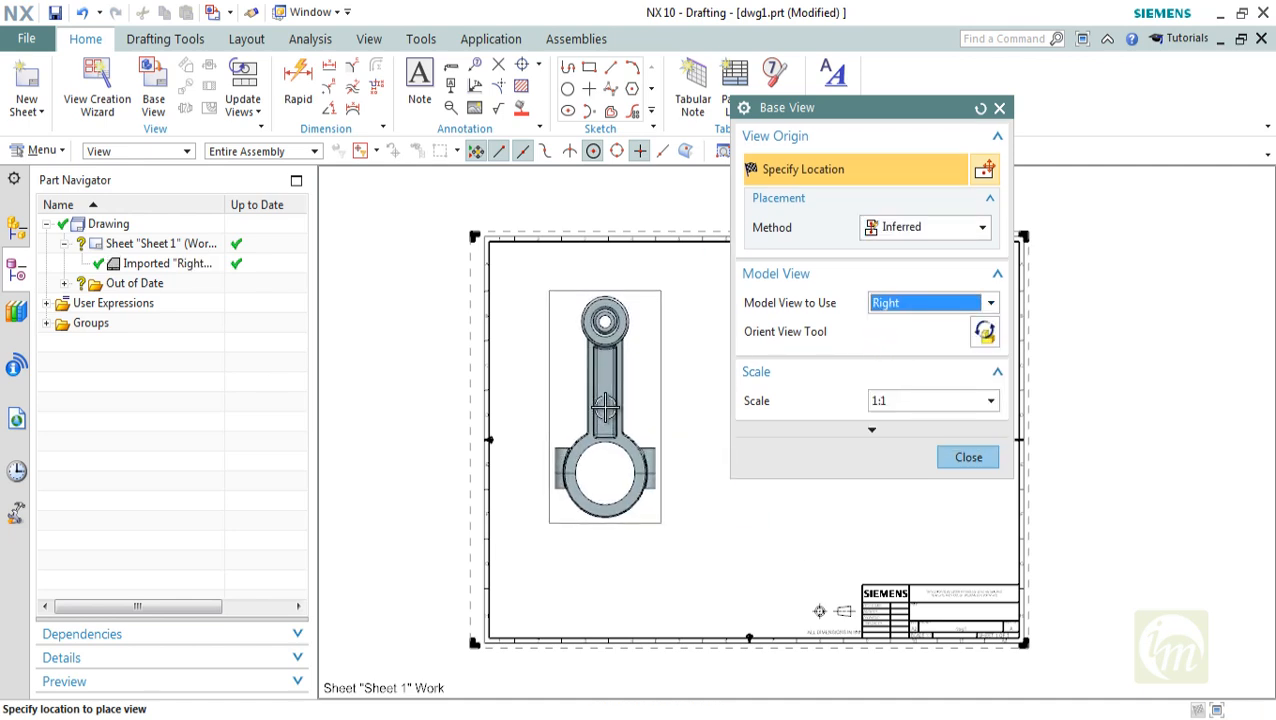
left_click(925, 303)
left_click(885, 340)
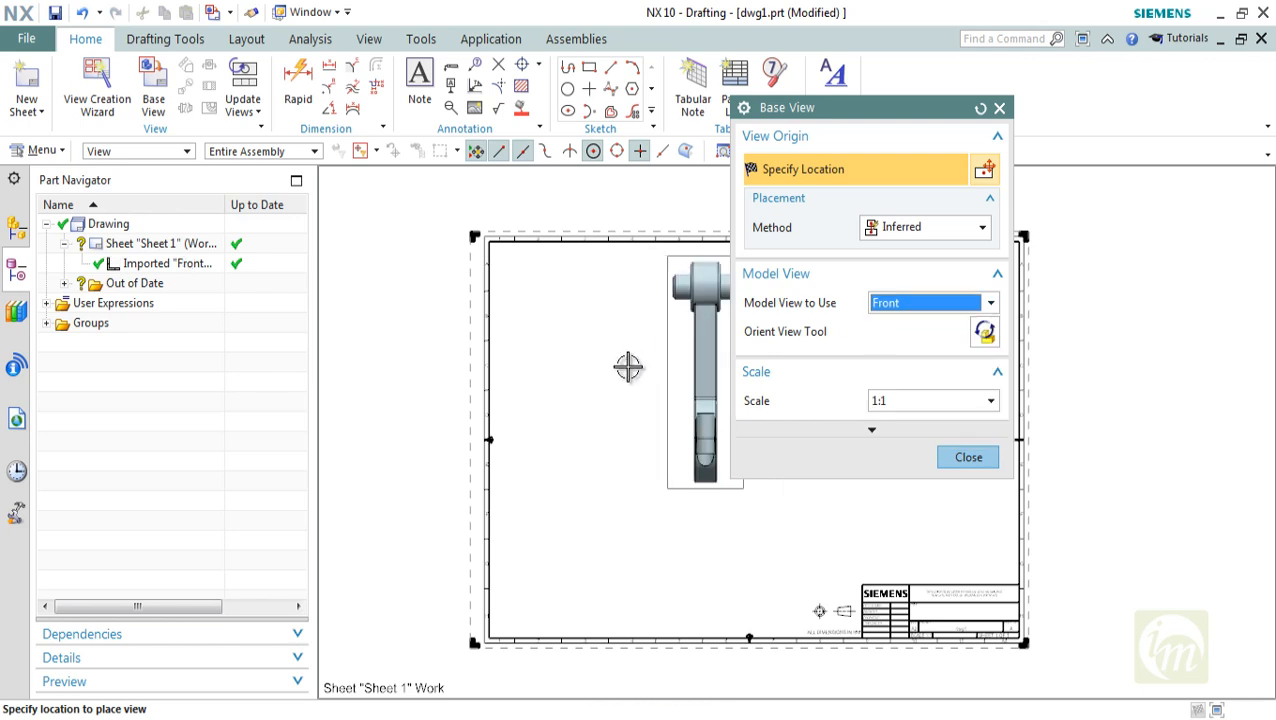
left_click(883, 305)
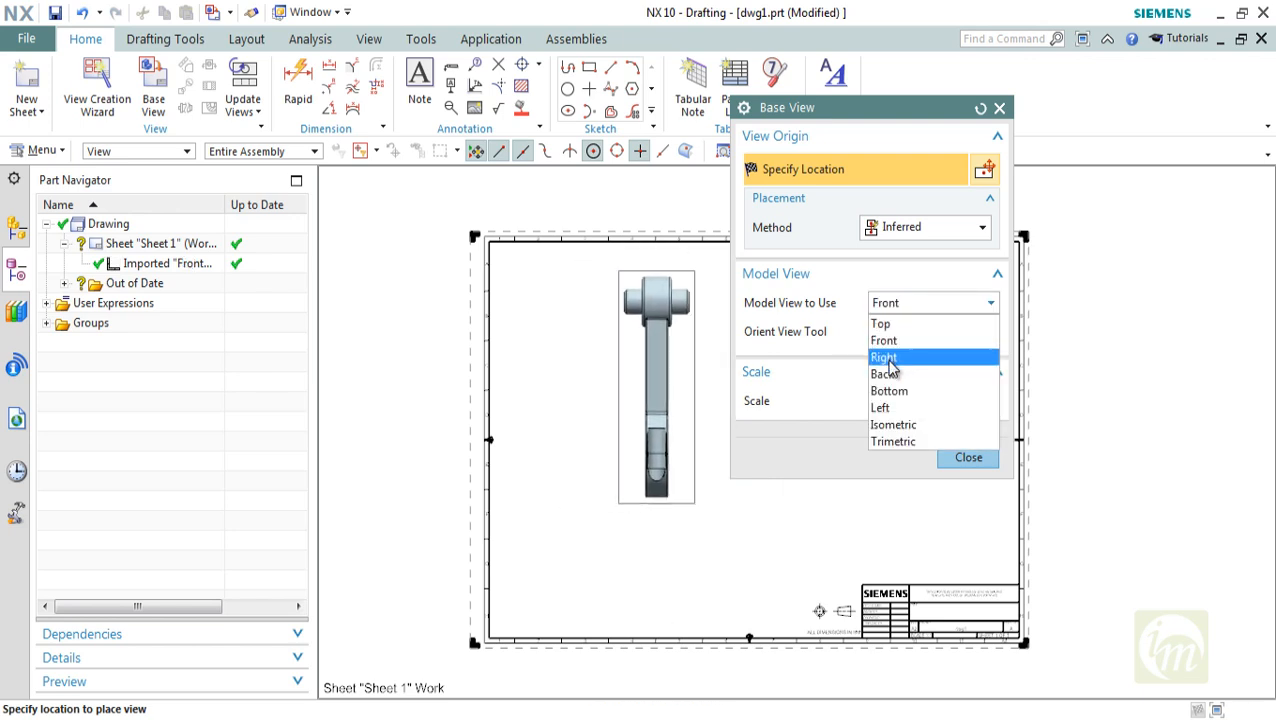
left_click(885, 356)
left_click(905, 304)
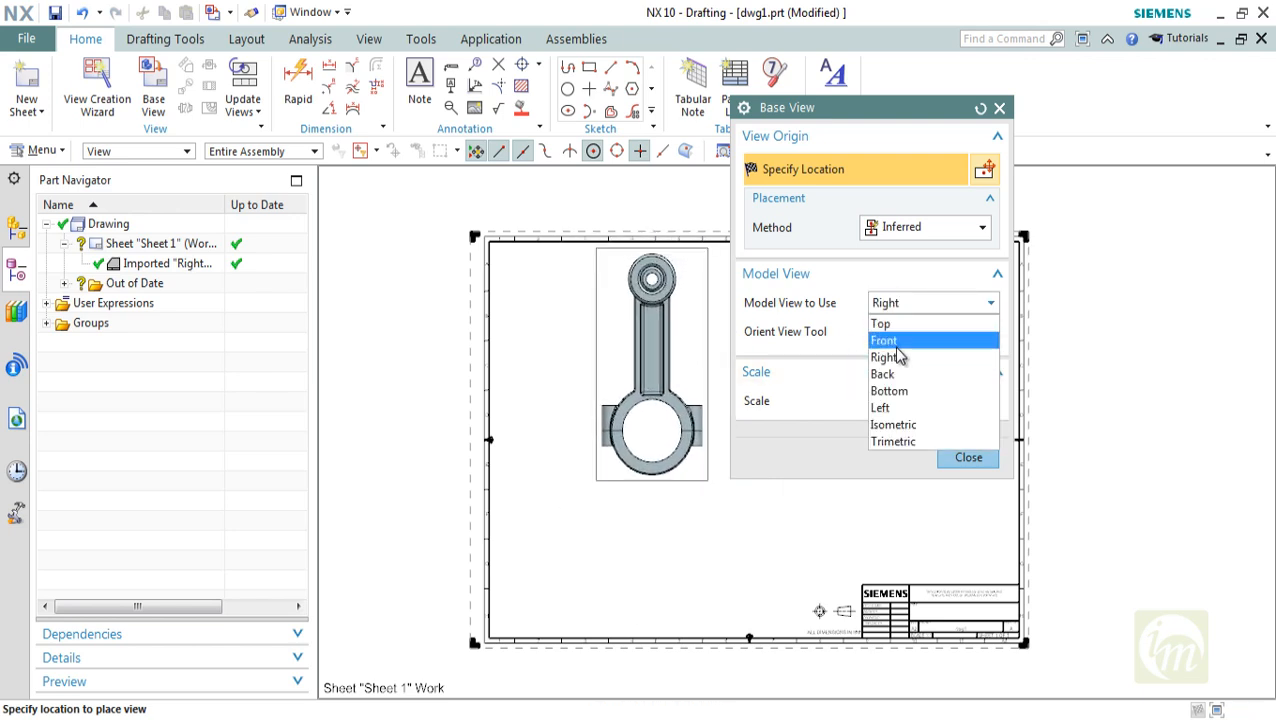
left_click(895, 340)
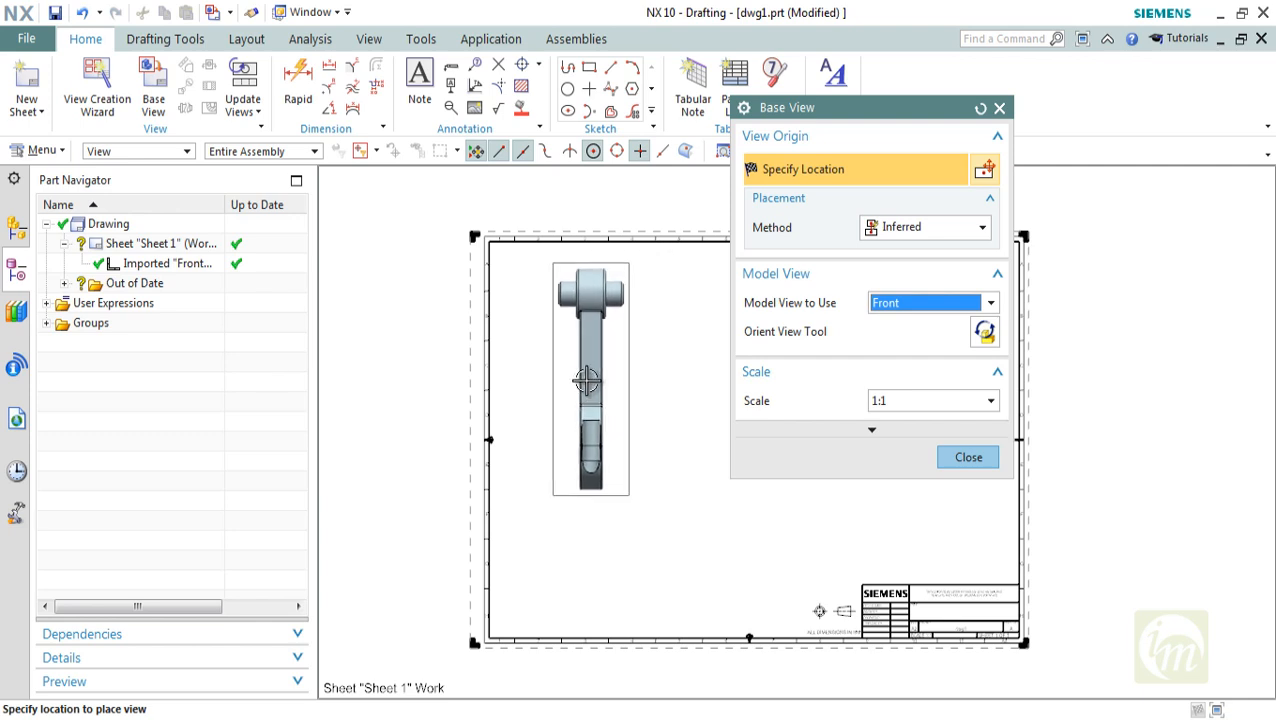
Set the Front base view's scale to 1:2 and place it in the upper-left area of the sheet, without adding projected views
left_click(876, 403)
left_click(884, 489)
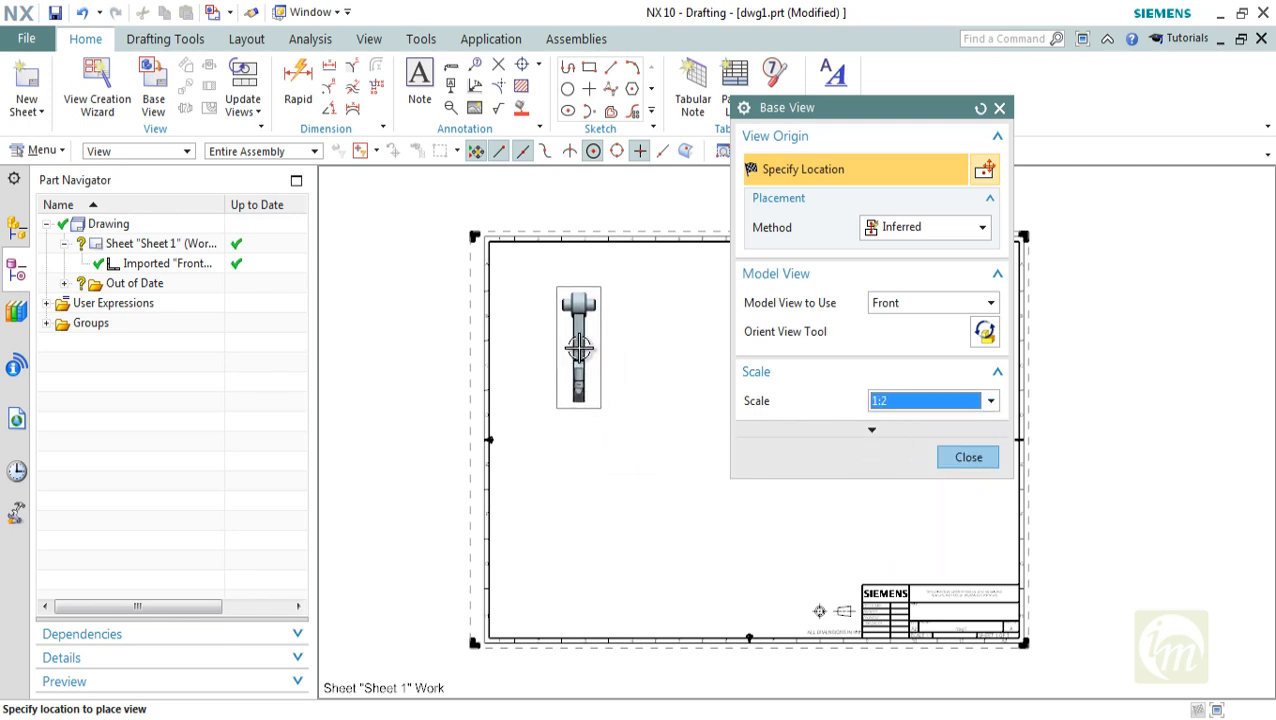
left_click(579, 347)
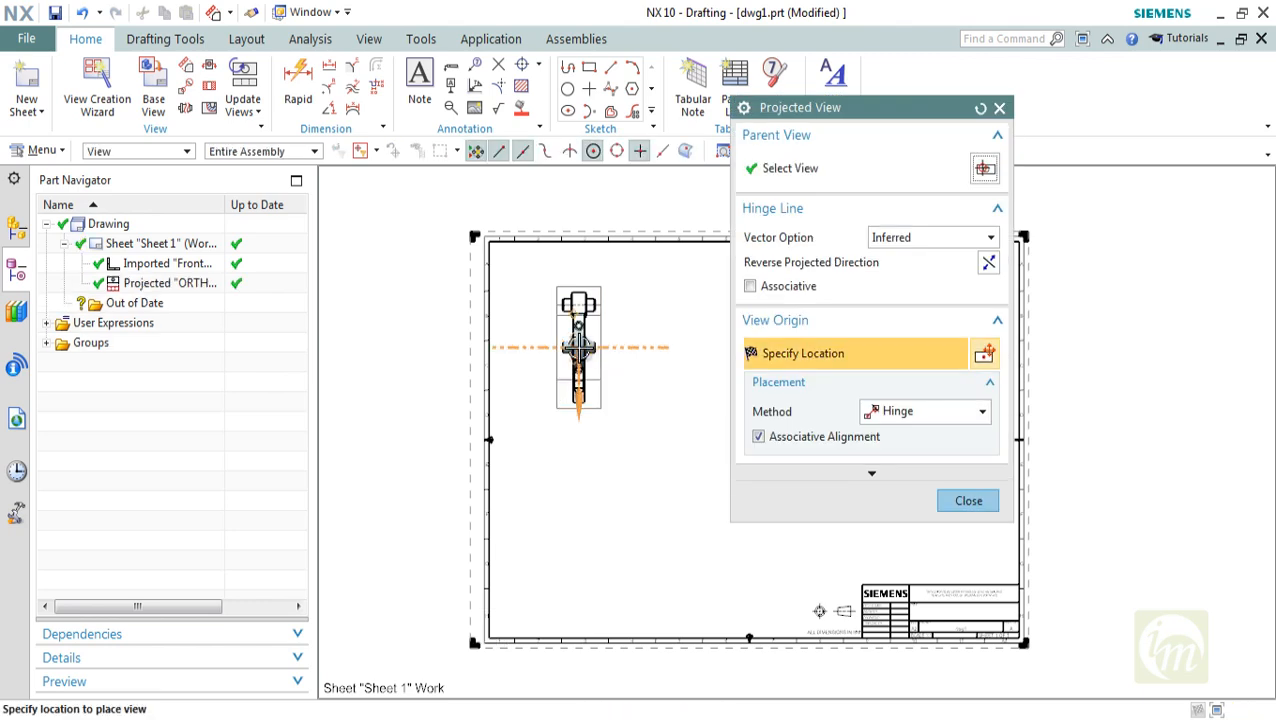
left_click(950, 502)
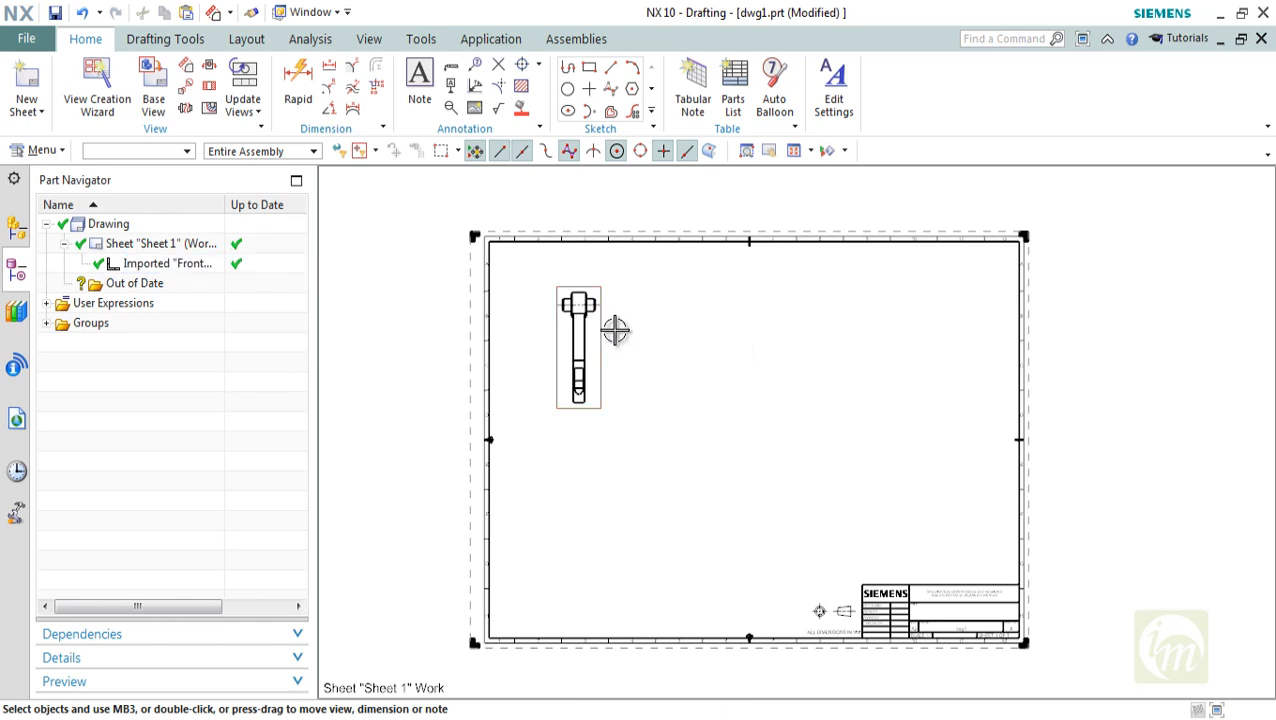
Project two orthographic views from the Front view, placing one to its right and one below it
left_click(186, 75)
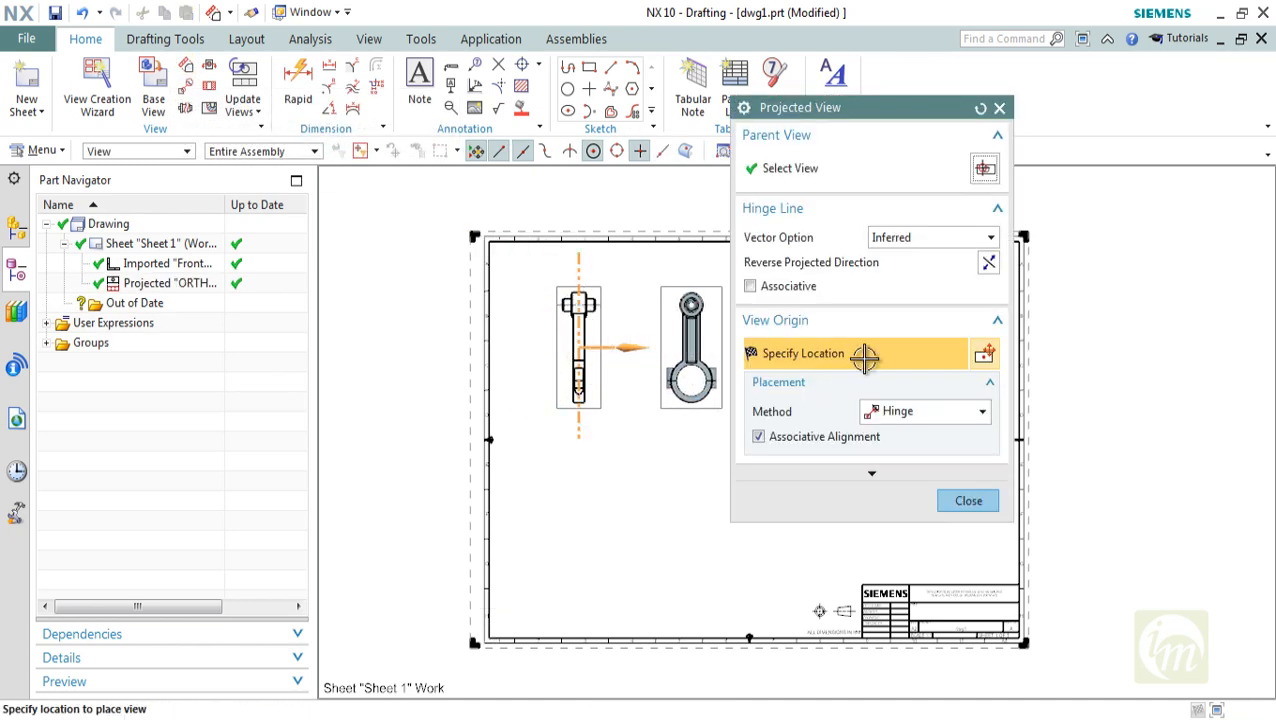
left_click_drag(864, 118, 1058, 135)
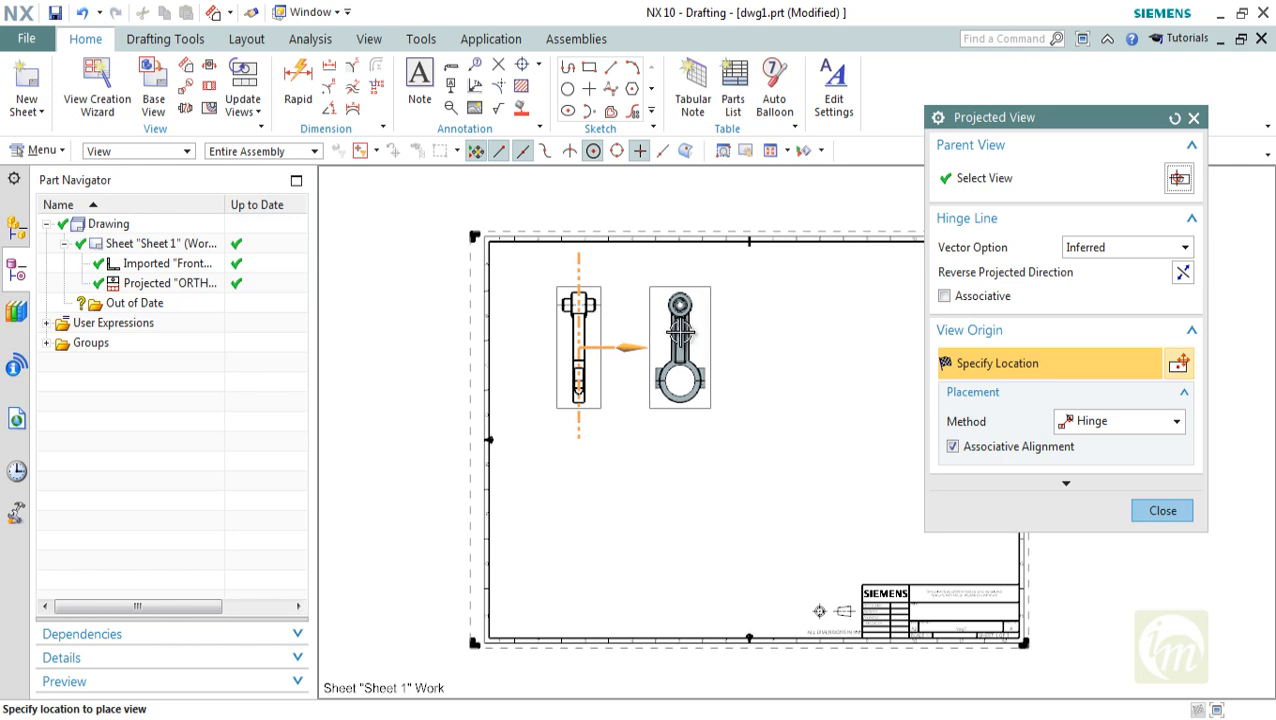
left_click(1183, 273)
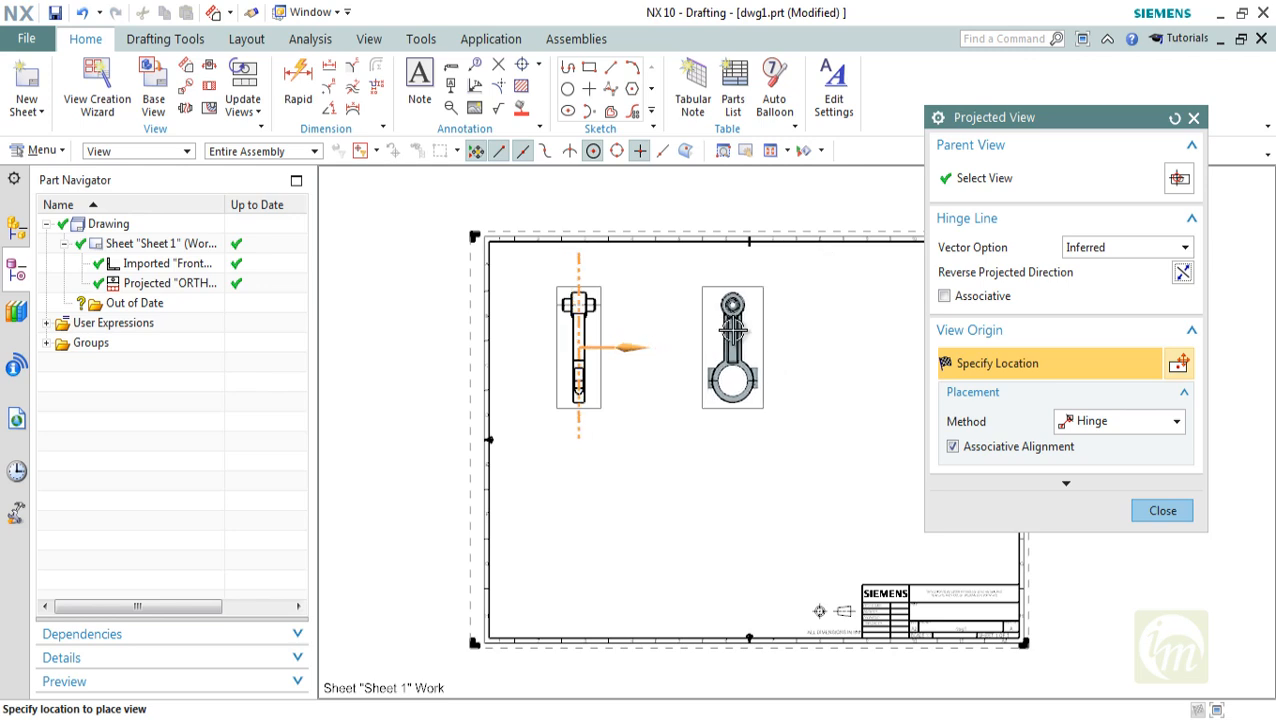
left_click(710, 332)
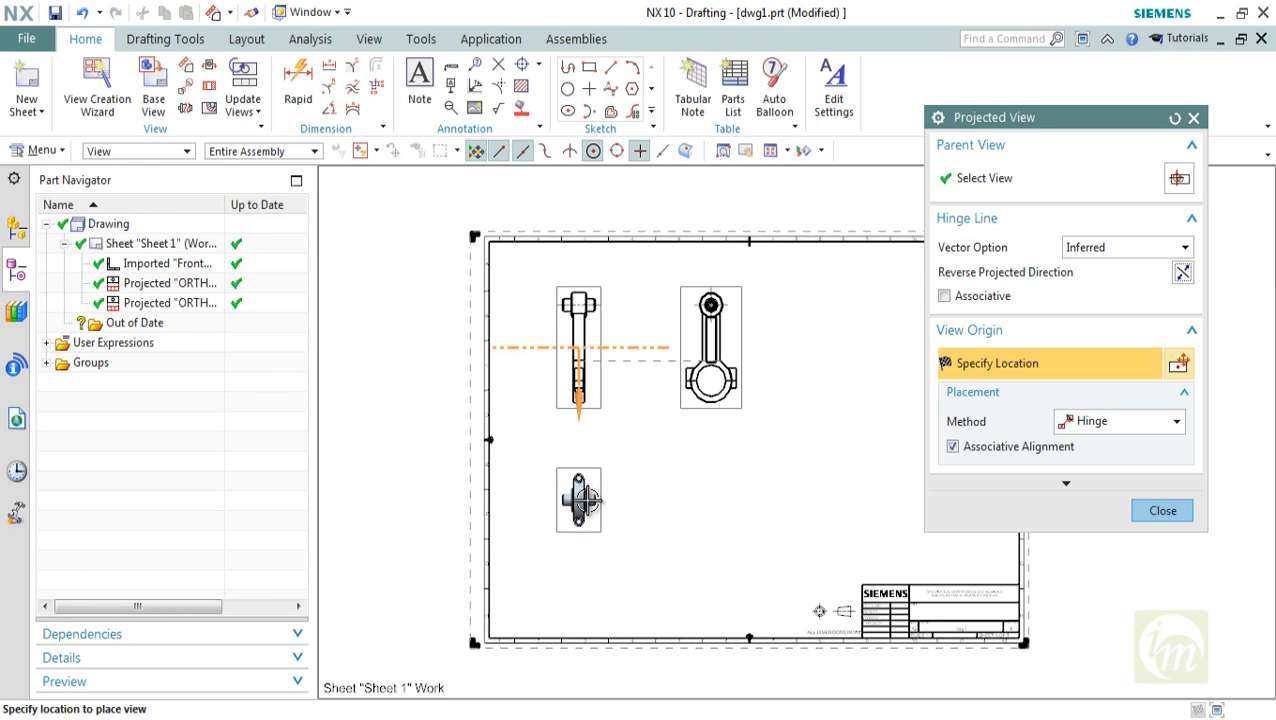
left_click(579, 511)
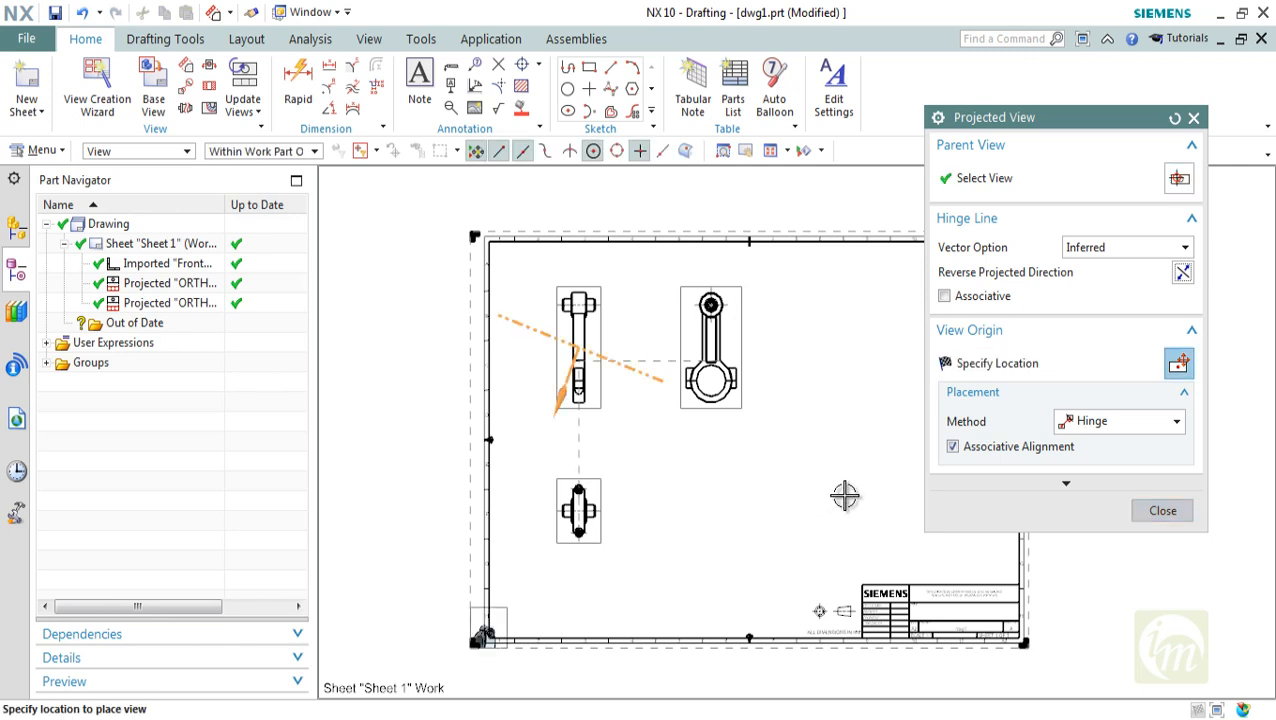
key("Escape")
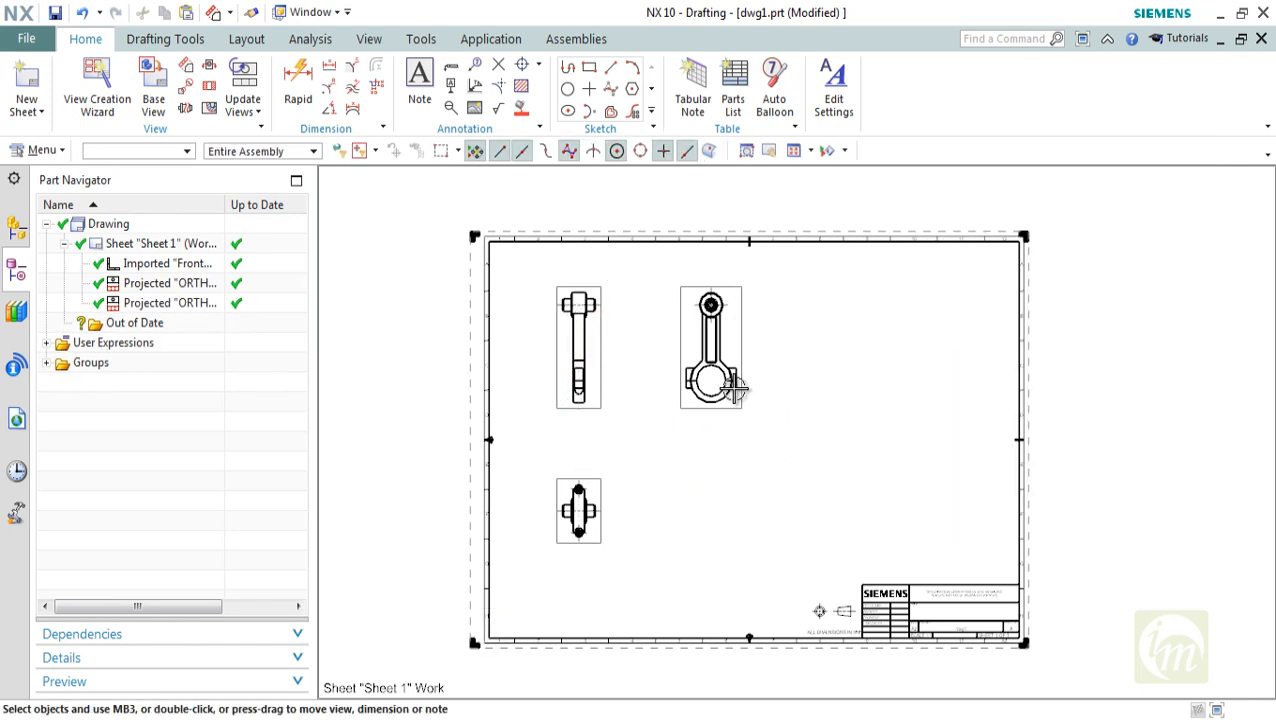
Examine the Front view's attributes and its information listing for the scale, location and angle
left_click(577, 290)
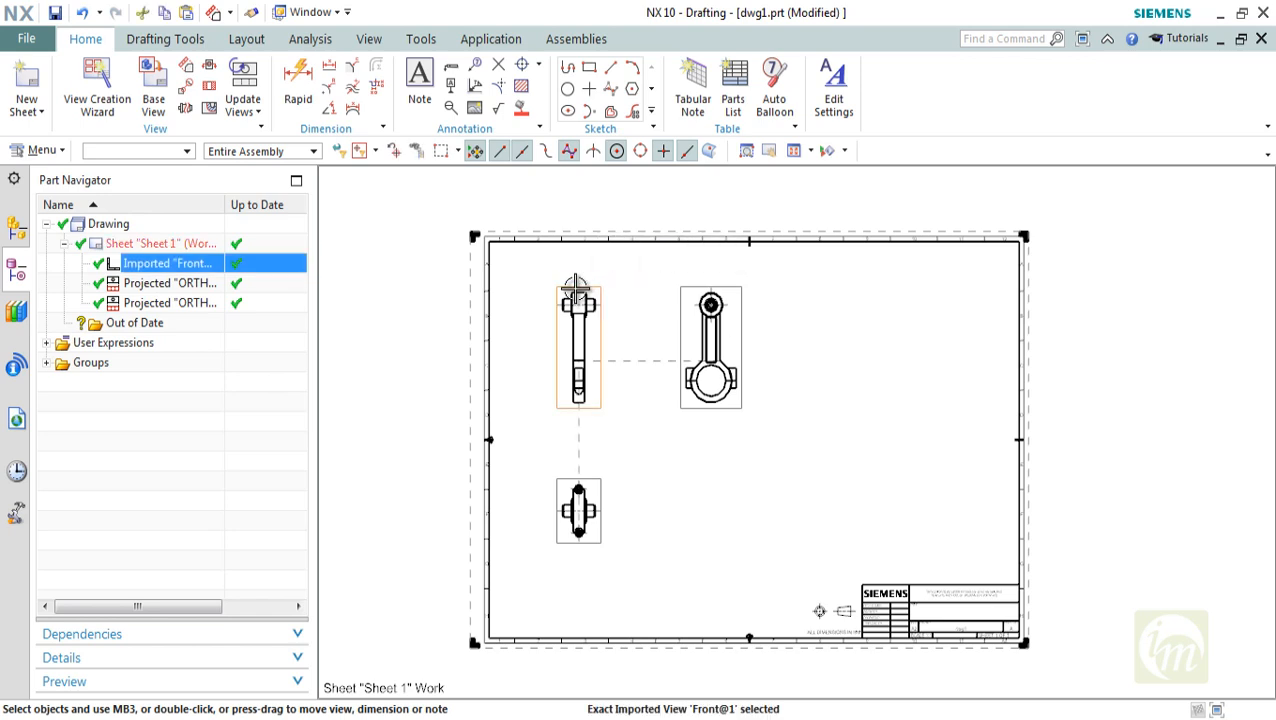
right_click(577, 290)
left_click(632, 706)
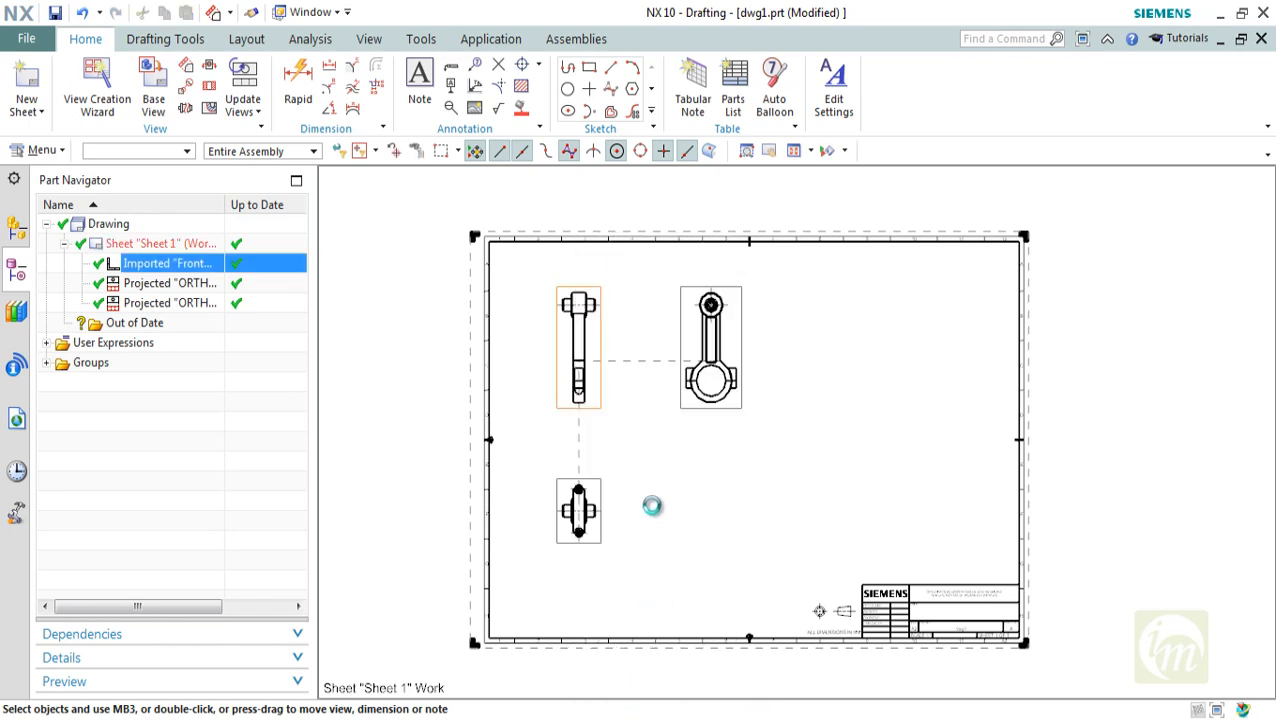
left_click_drag(988, 128, 923, 73)
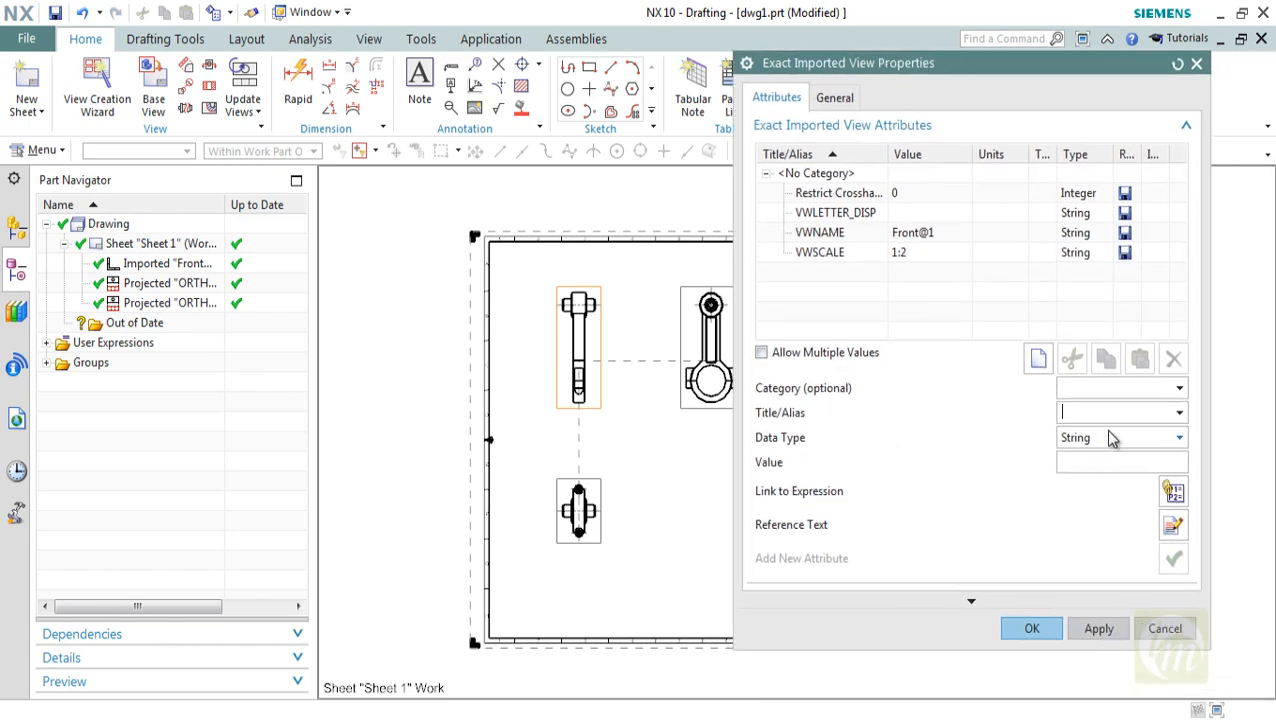
left_click(834, 97)
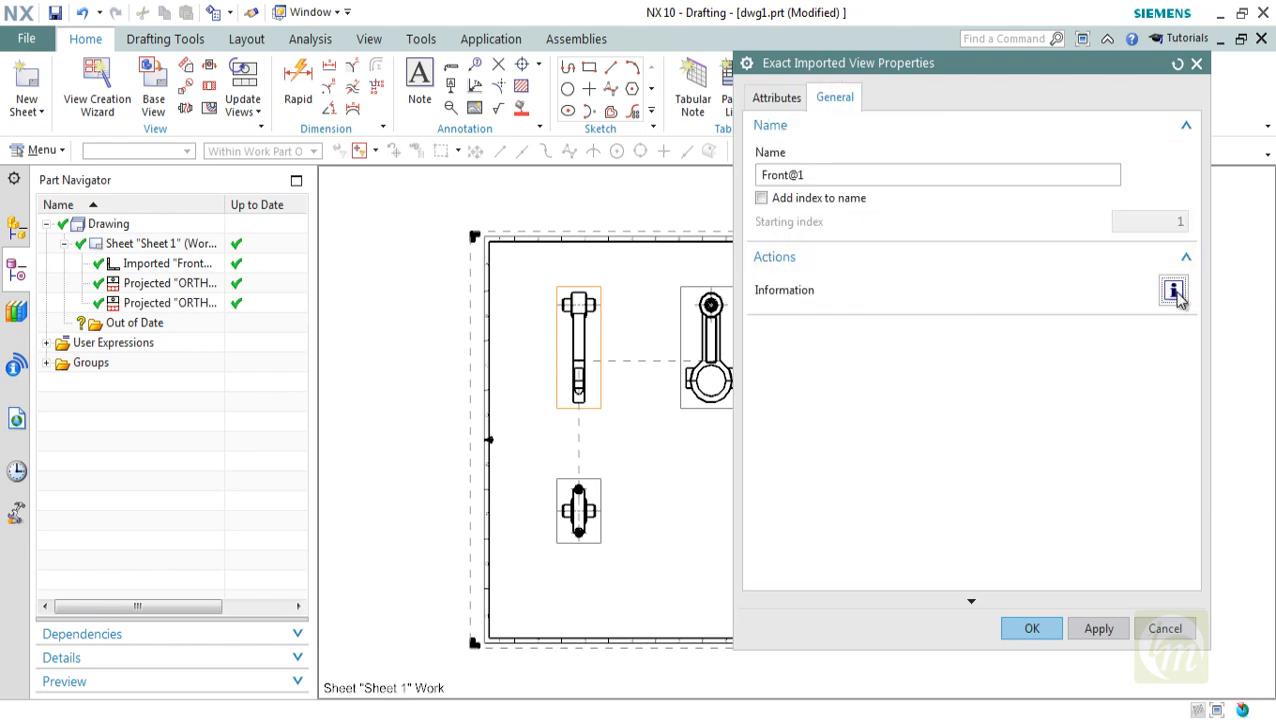
left_click(1173, 291)
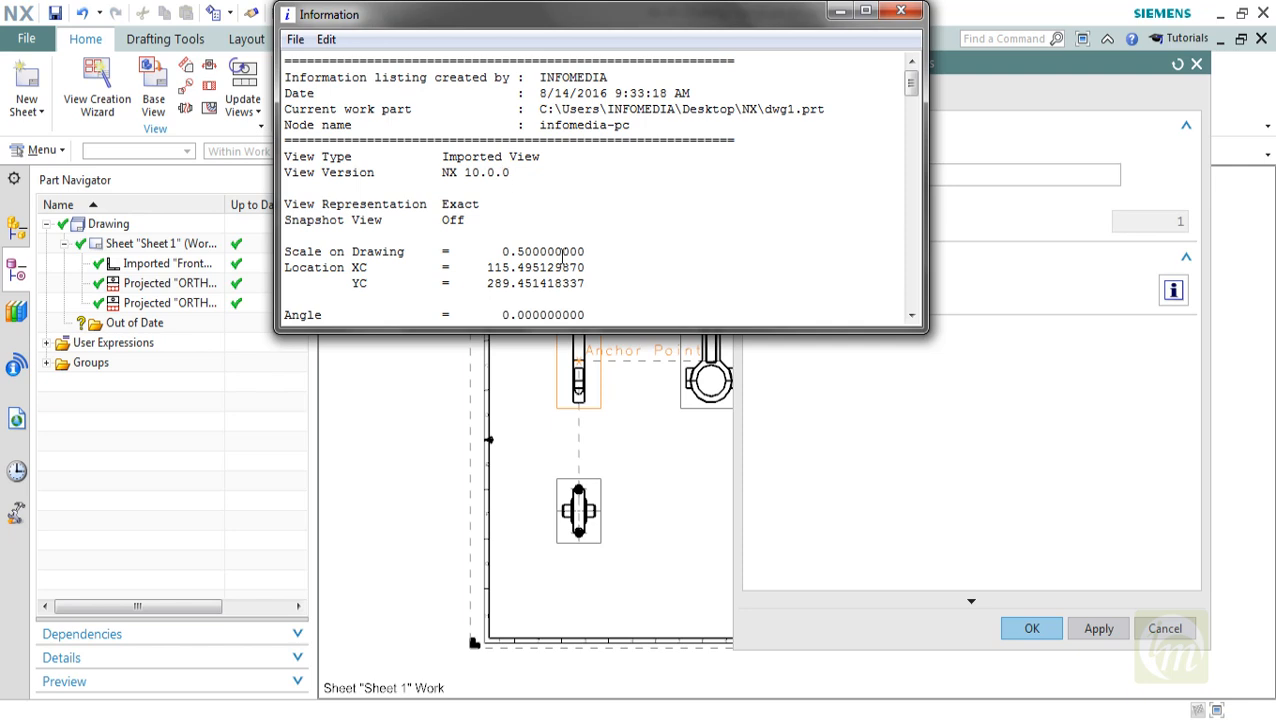
scroll(564, 258, "down", 1)
mouse_move(521, 205)
left_mouse_down()
mouse_move(626, 206)
mouse_move(507, 222)
left_mouse_up()
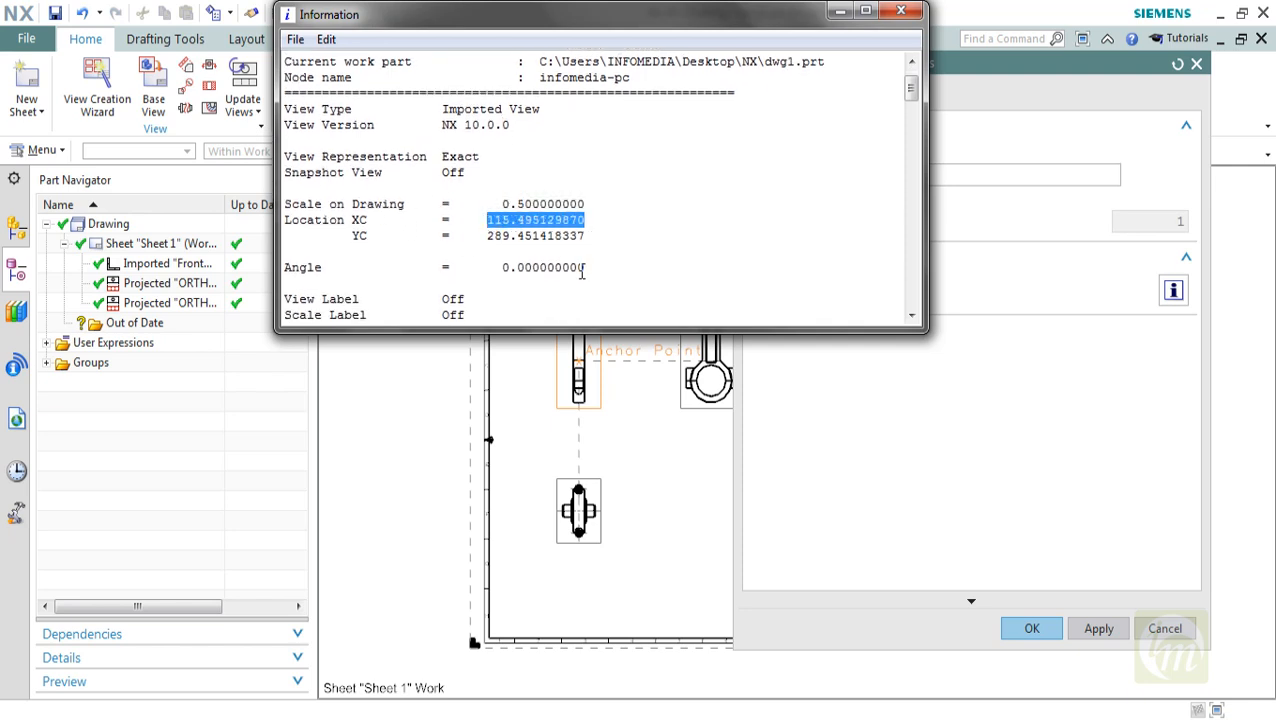
left_click_drag(582, 268, 469, 268)
scroll(473, 299, "down", 2)
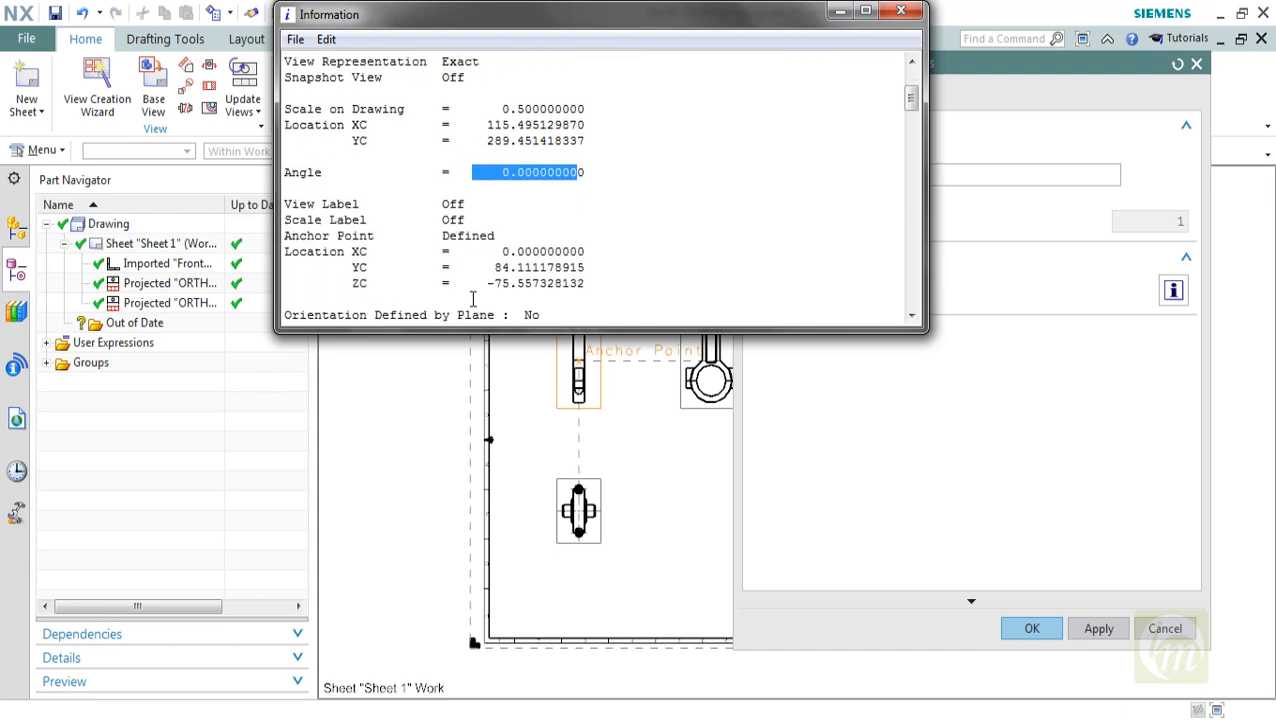
left_click(901, 11)
left_click(1196, 65)
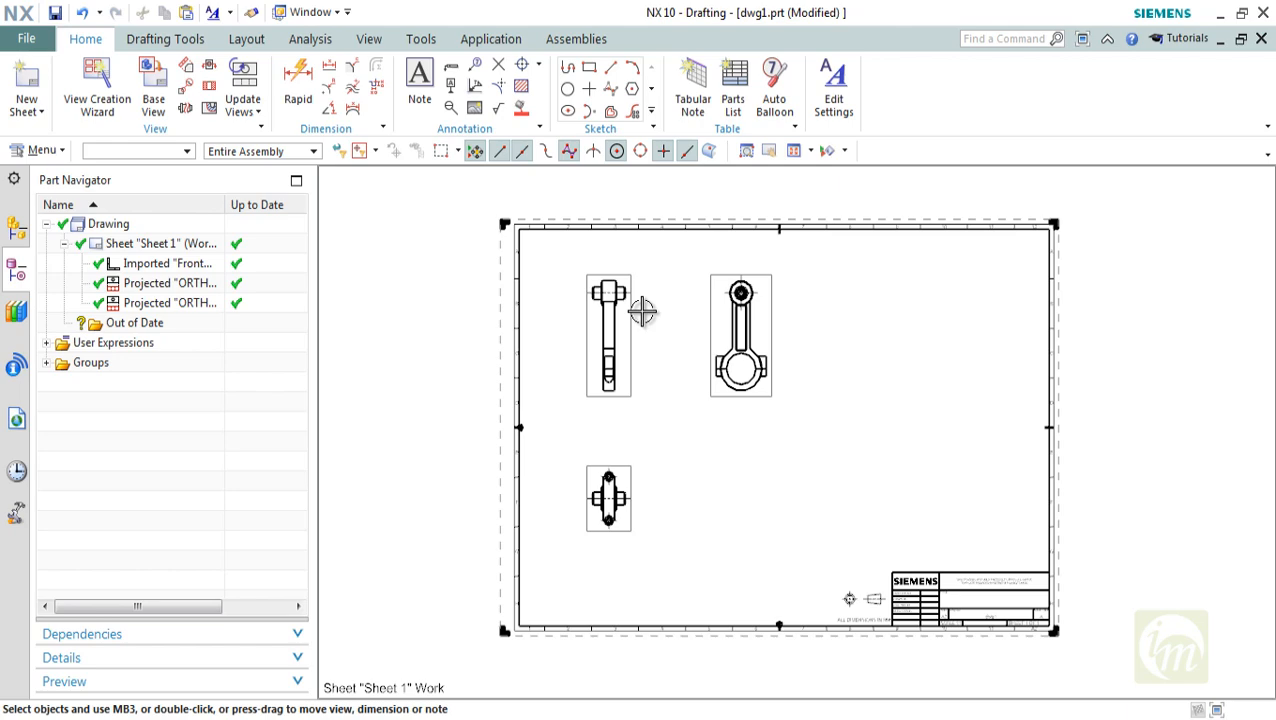
scroll(642, 312, "up", 6)
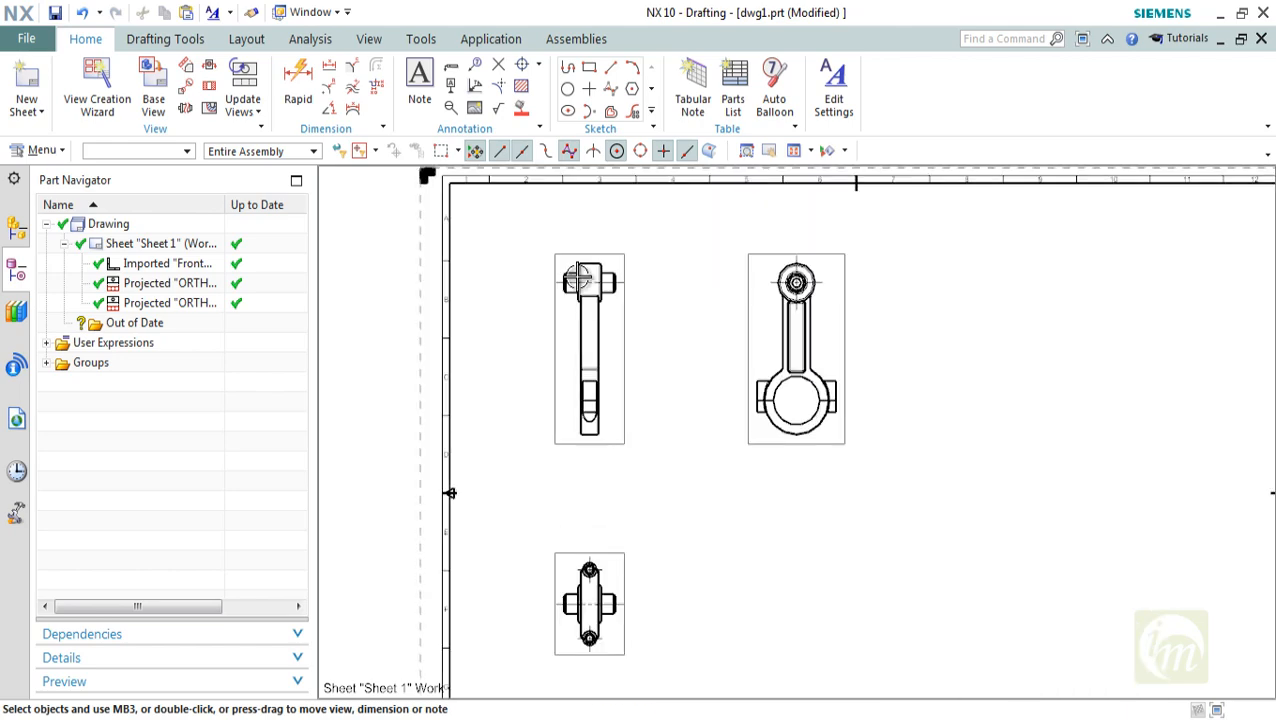
scroll(632, 262, "down", 5)
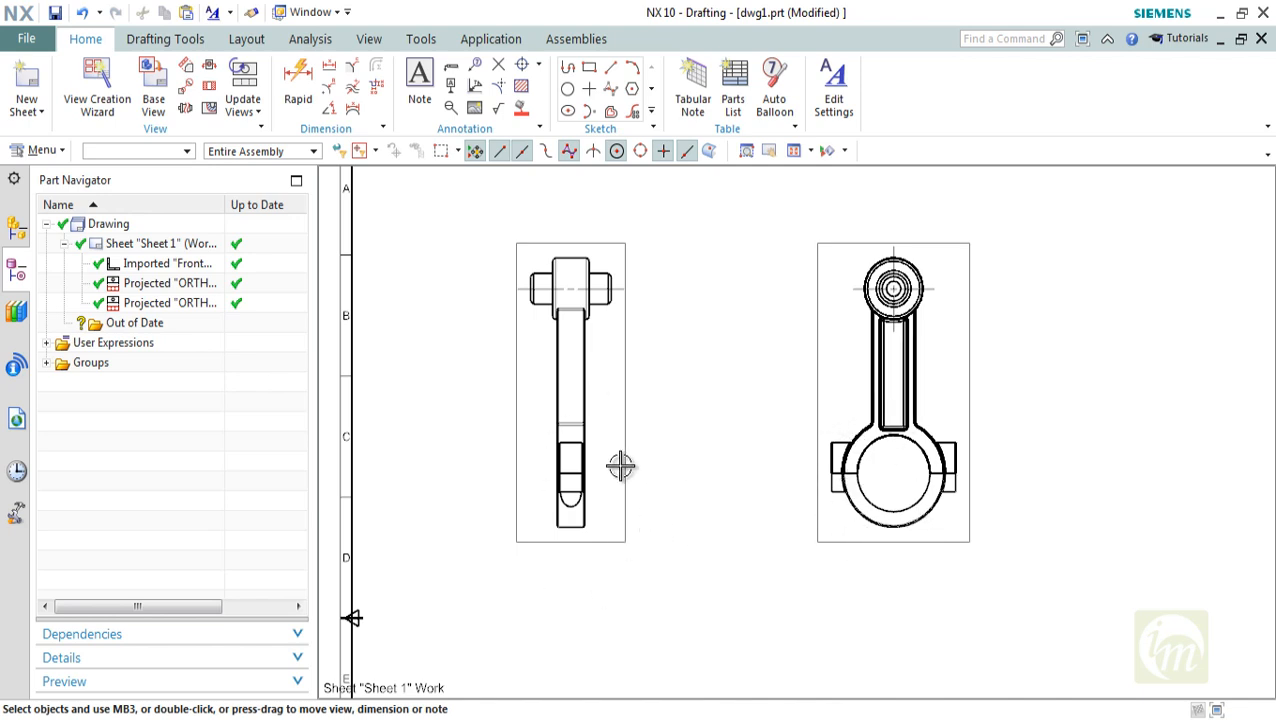
scroll(621, 465, "down", 3)
middle_click_drag(700, 547, 615, 489, "shift")
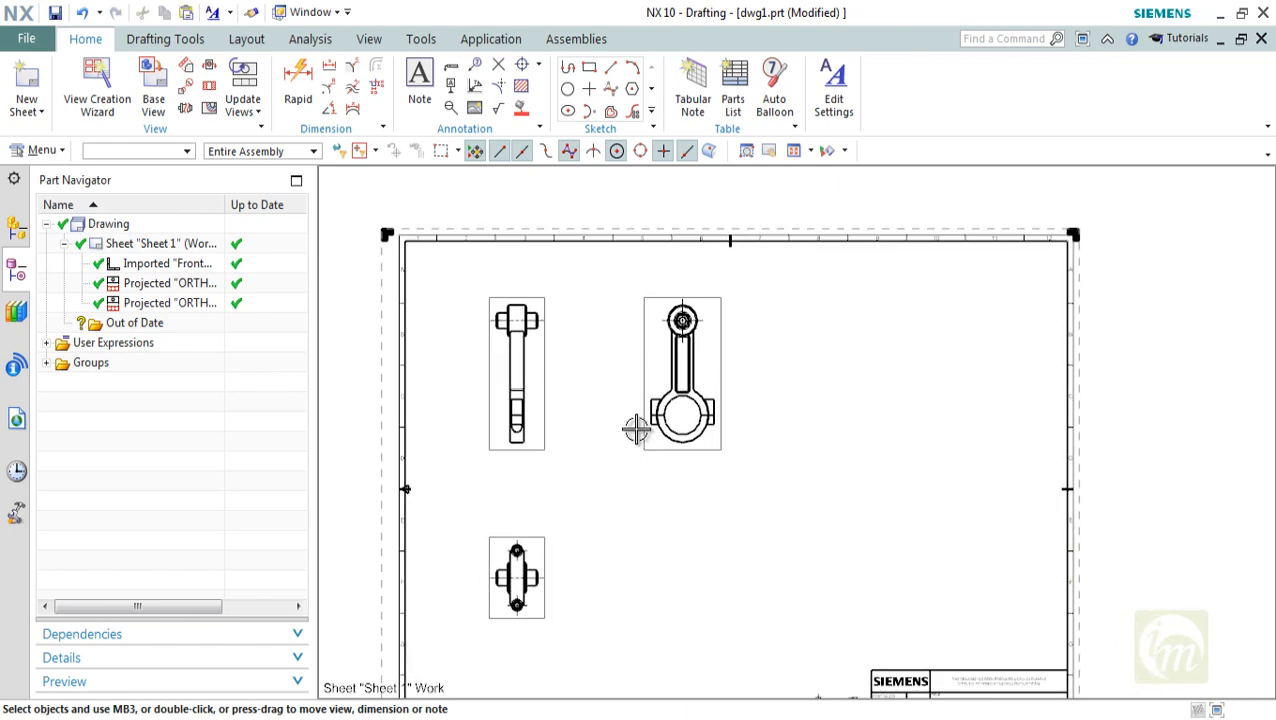
scroll(638, 428, "up", 1)
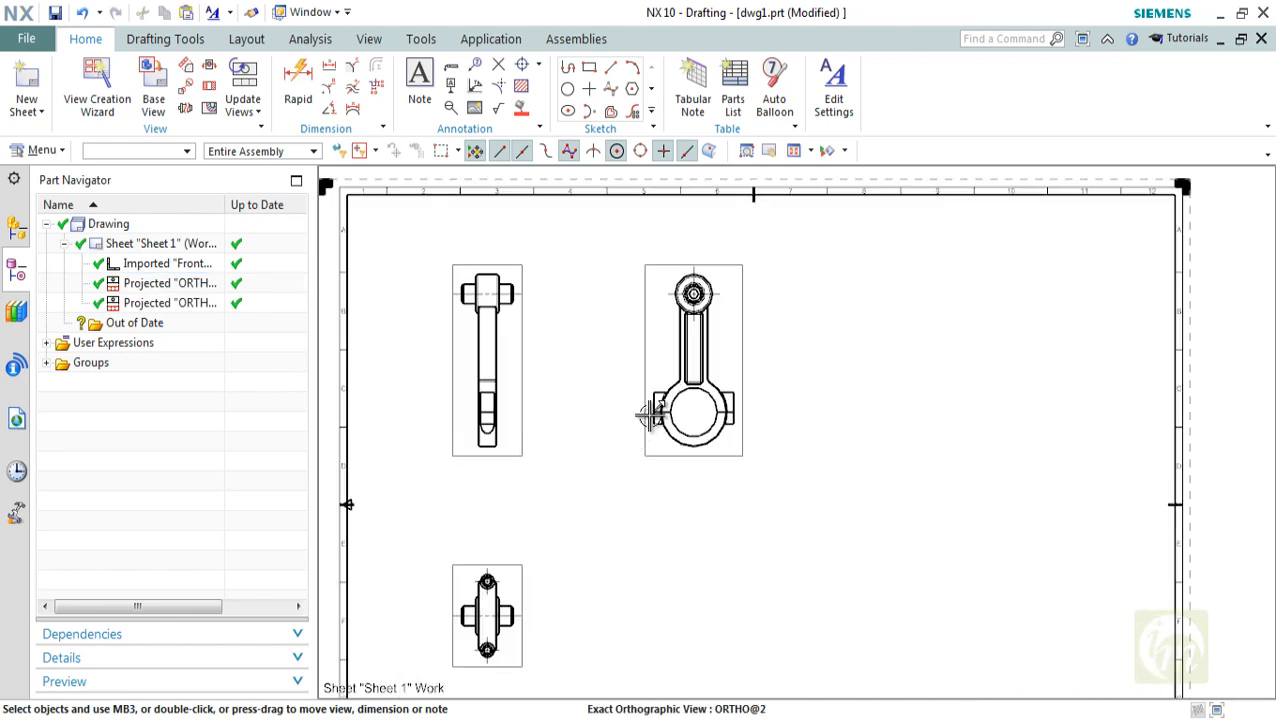
Start a circular detail view centred on the large end's arc centre in the projected view beside the Front view
left_click(187, 91)
left_click_drag(815, 64, 983, 64)
left_click(995, 121)
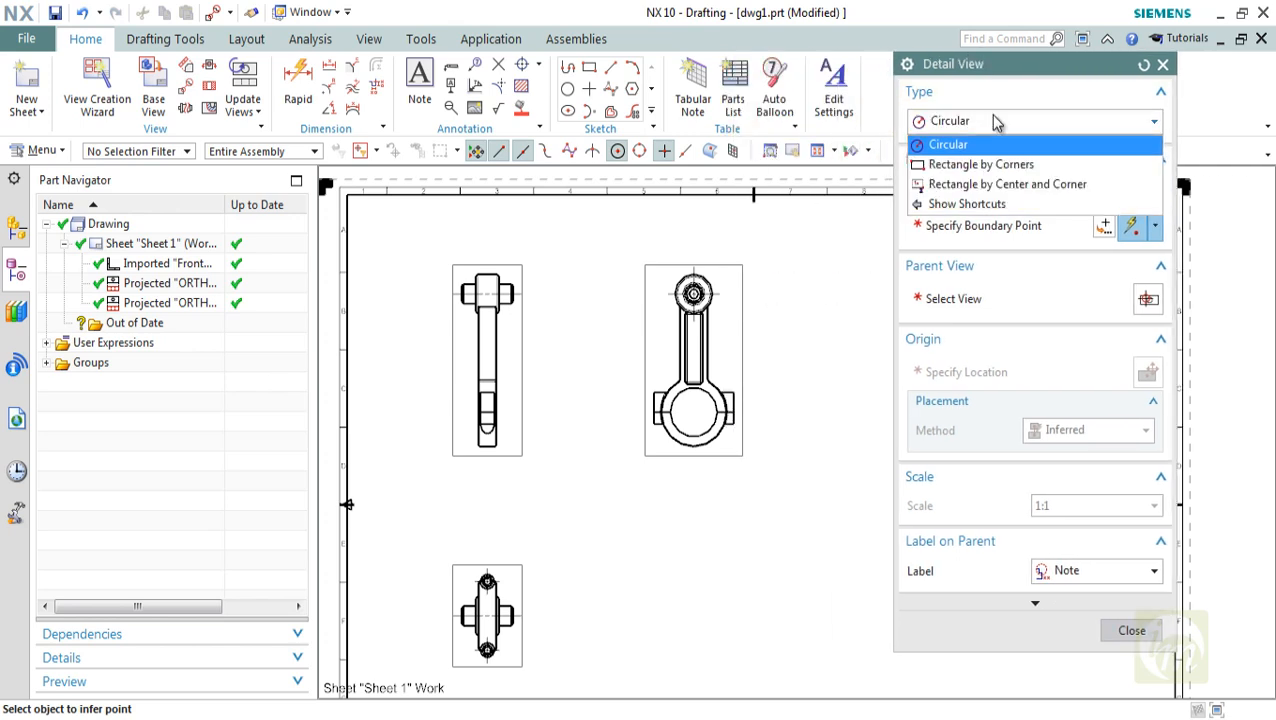
left_click(948, 145)
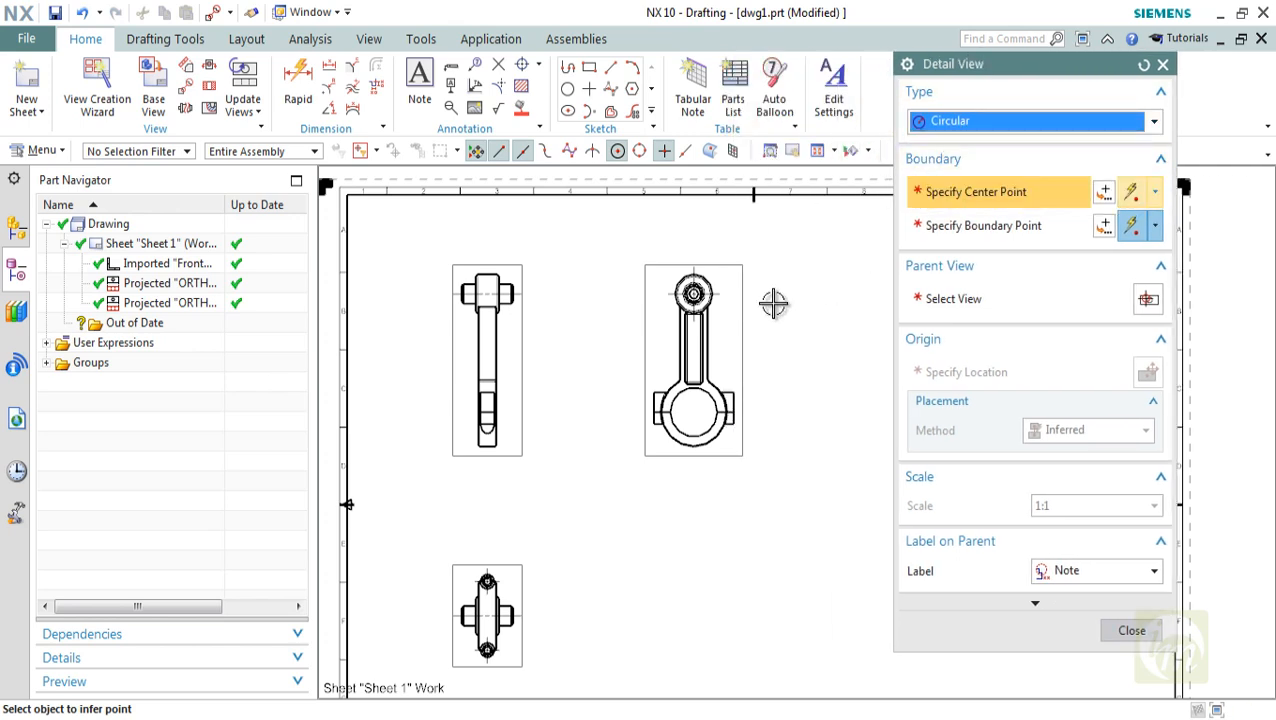
scroll(726, 408, "up", 3)
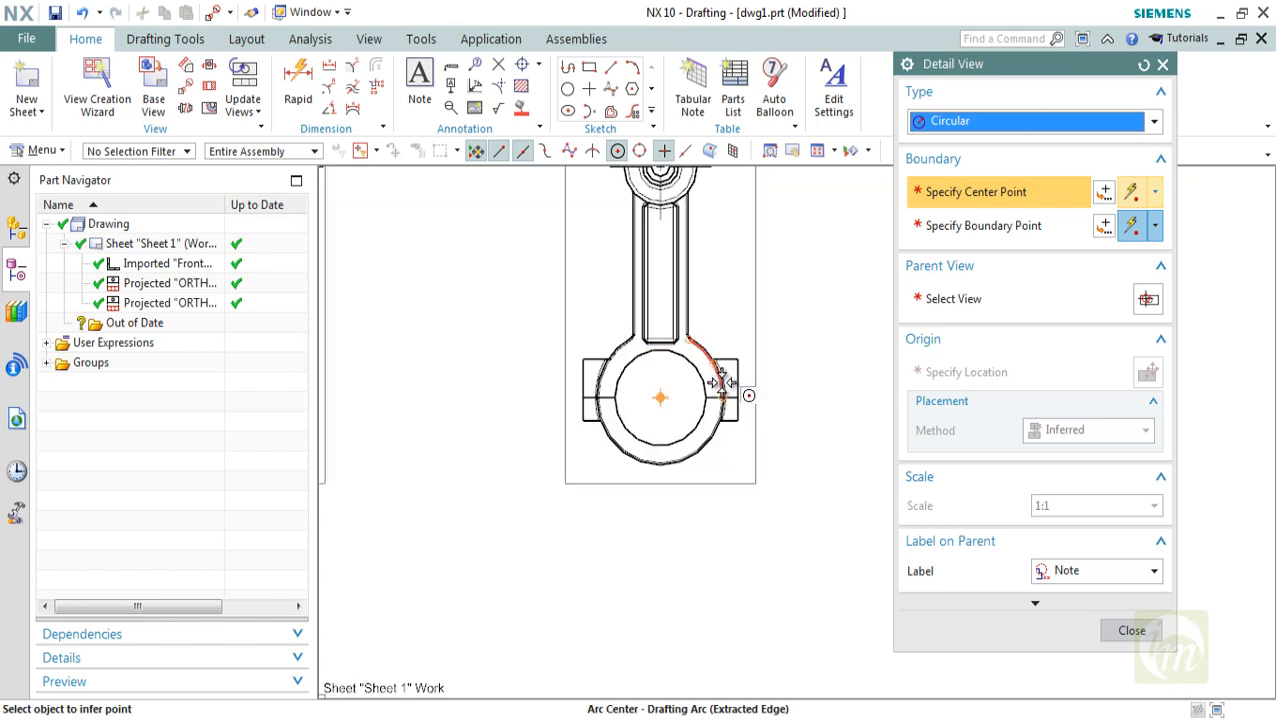
left_click(720, 390)
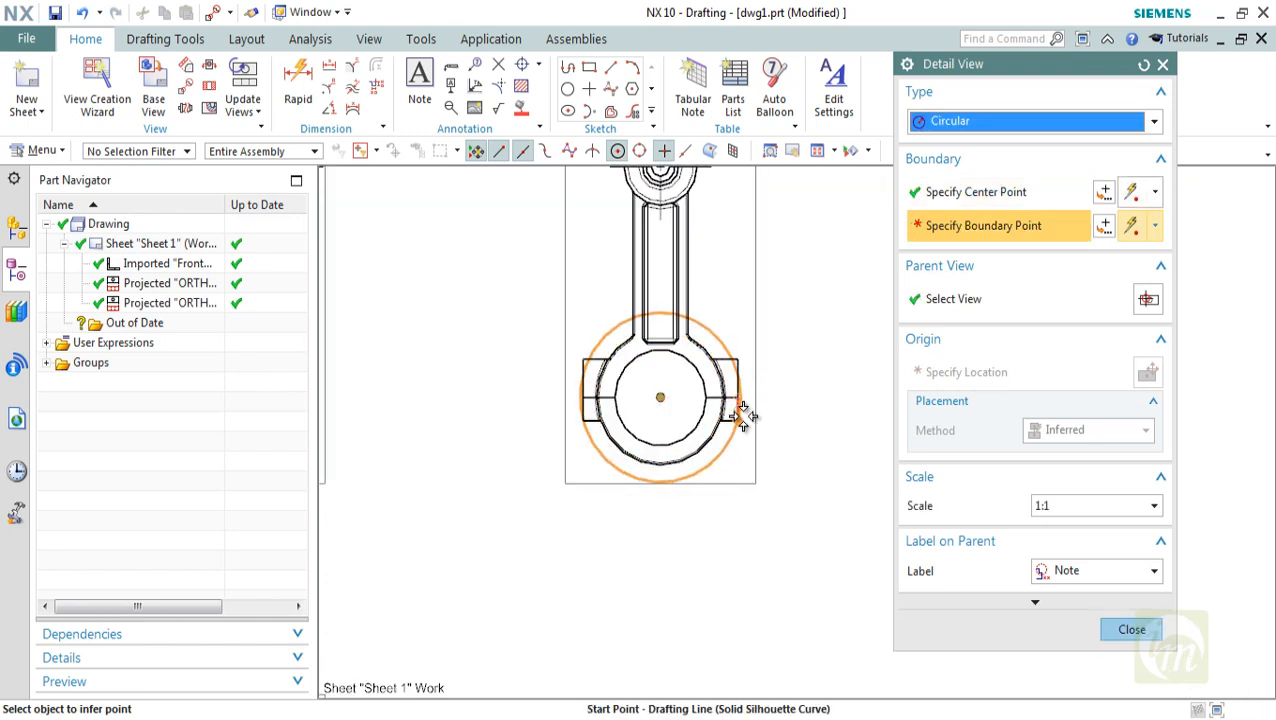
Respecify the detail's centre at a cursor location on the large end's upper-right edge and set the circular boundary around the adjacent lug
left_click(995, 192)
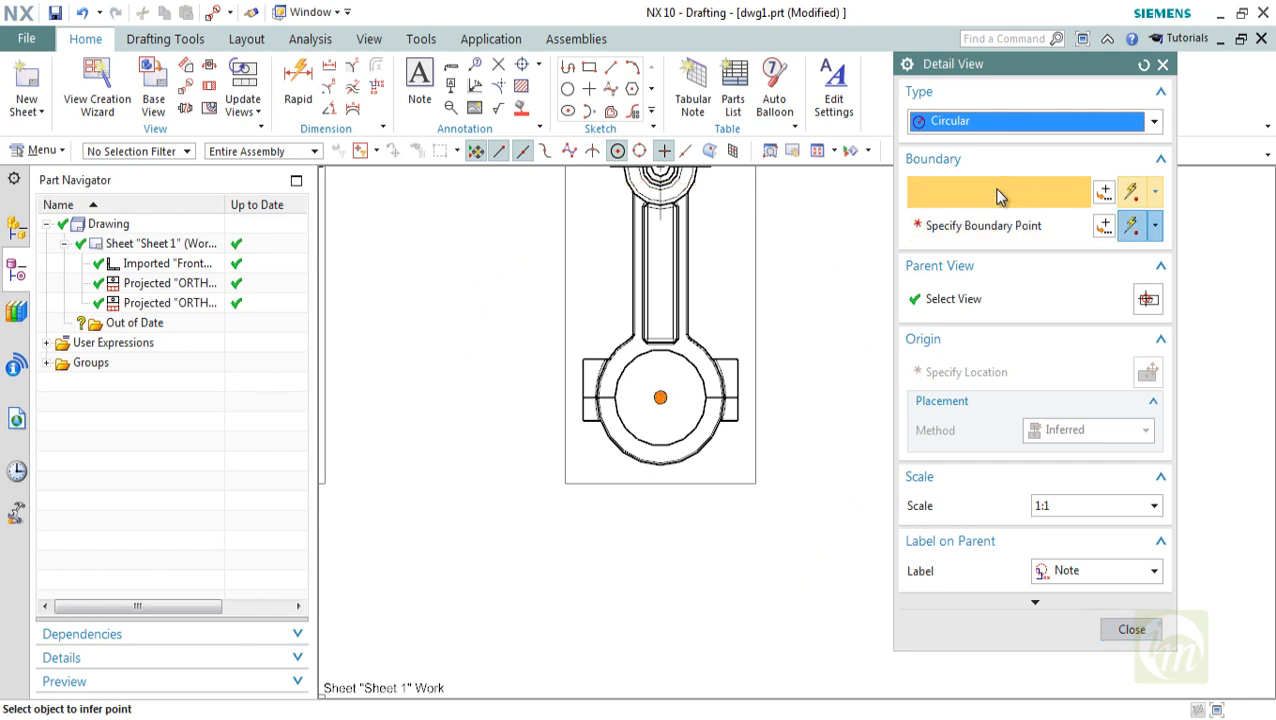
left_click(1154, 195)
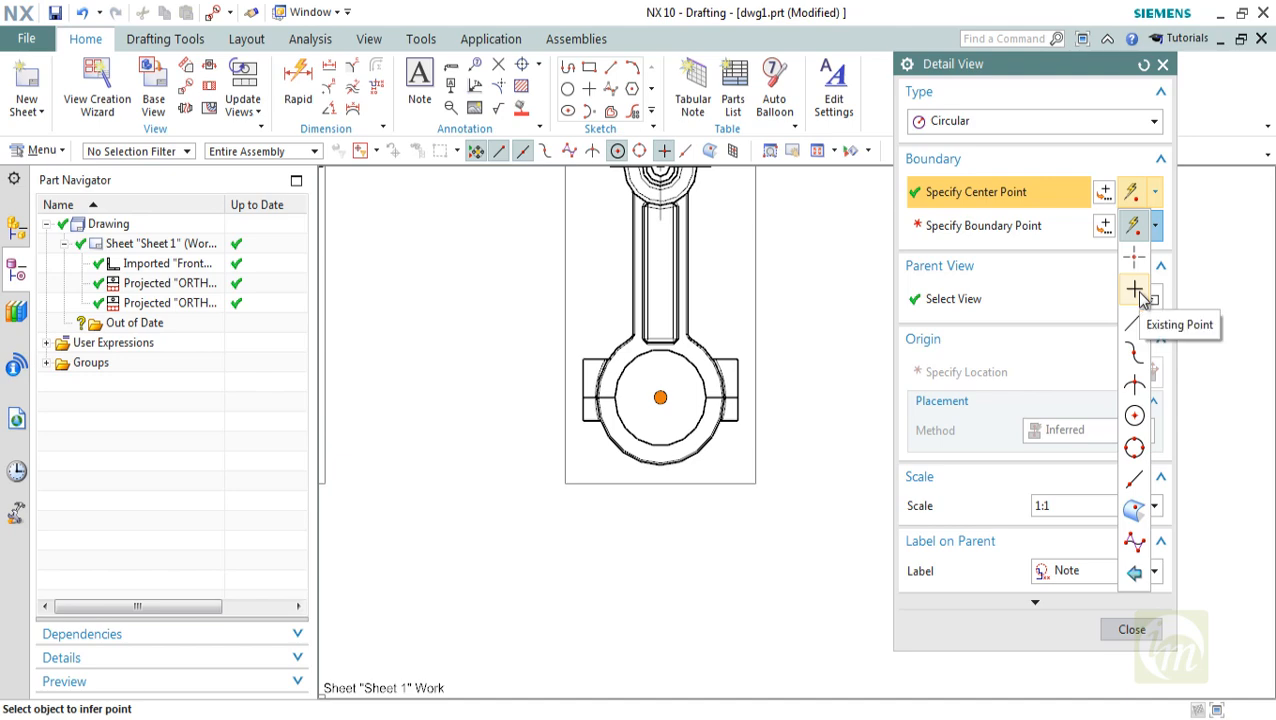
left_click(1104, 191)
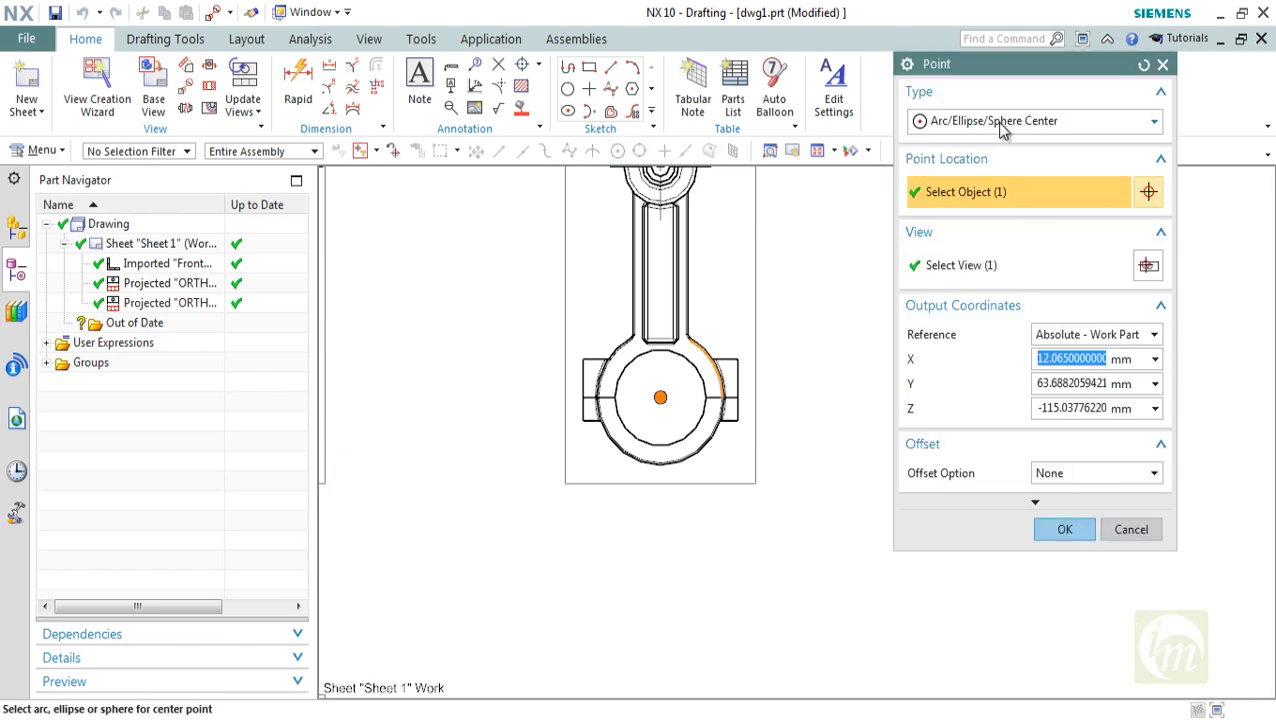
left_click(1001, 122)
left_click(977, 162)
left_click(1062, 529)
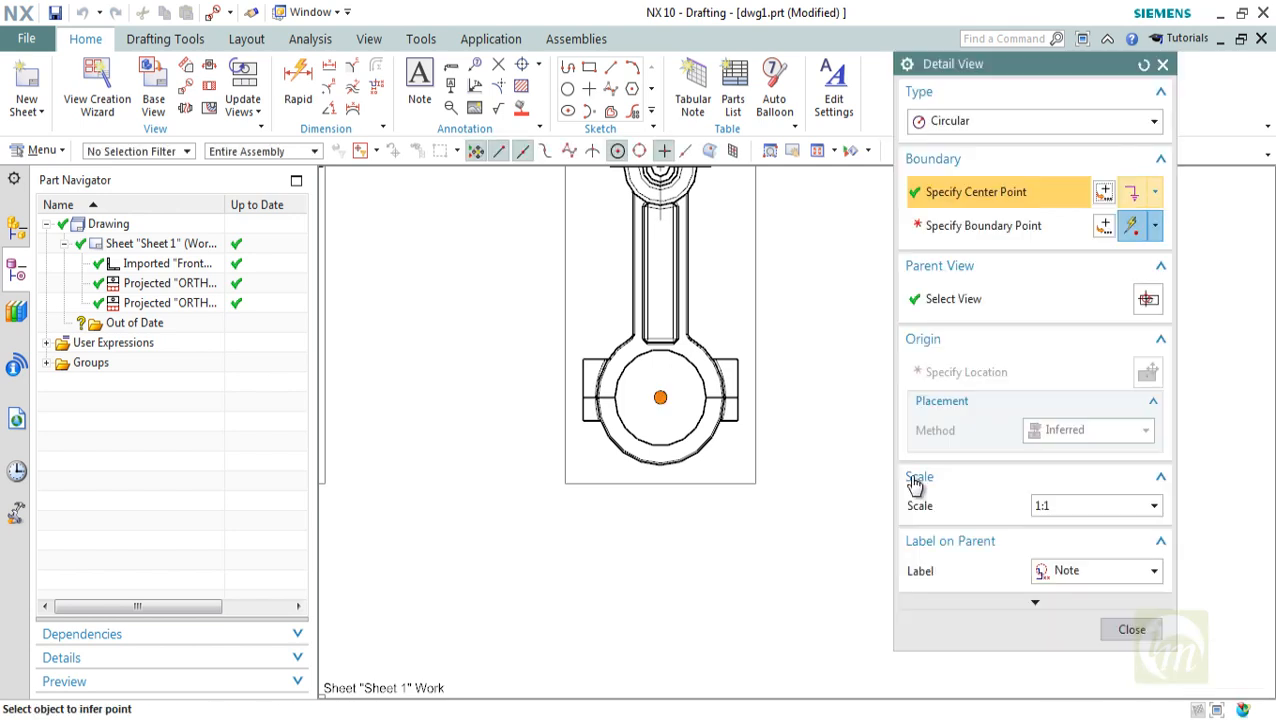
left_click(716, 358)
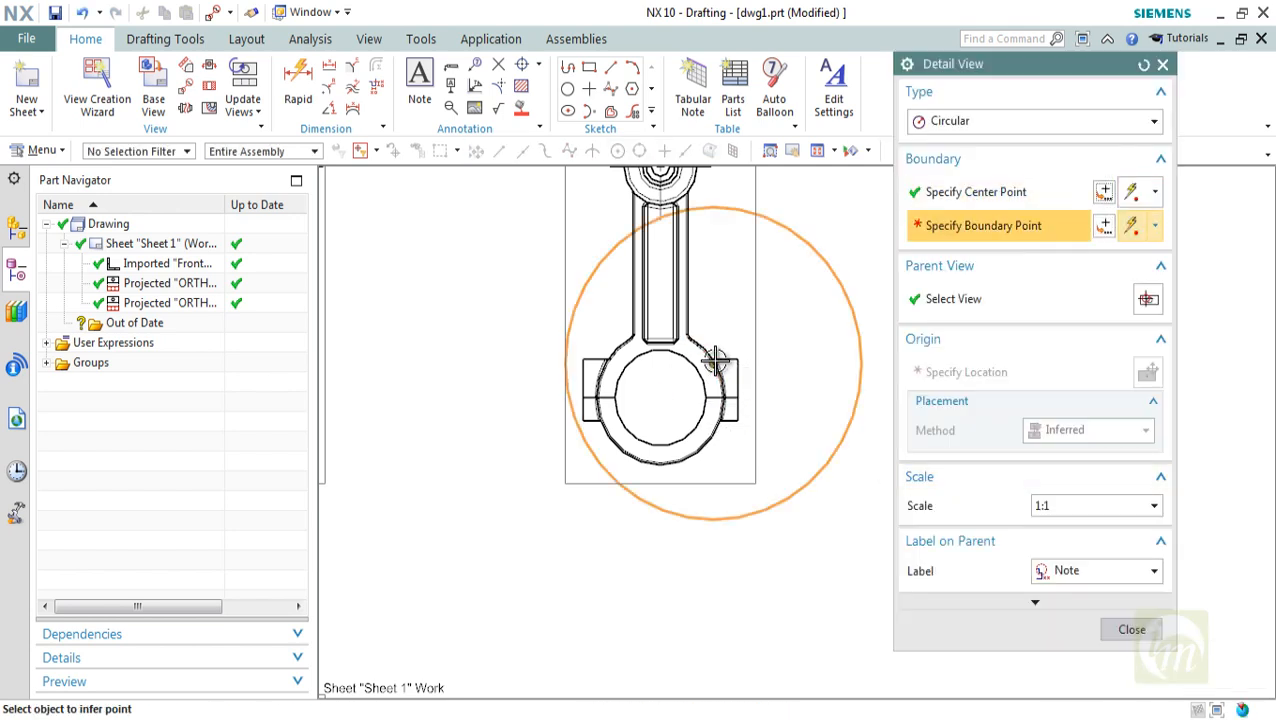
left_click(754, 402)
Place the circular detail view at 1:1 scale to the right of its parent projected view and finish the command
scroll(621, 503, "down", 3)
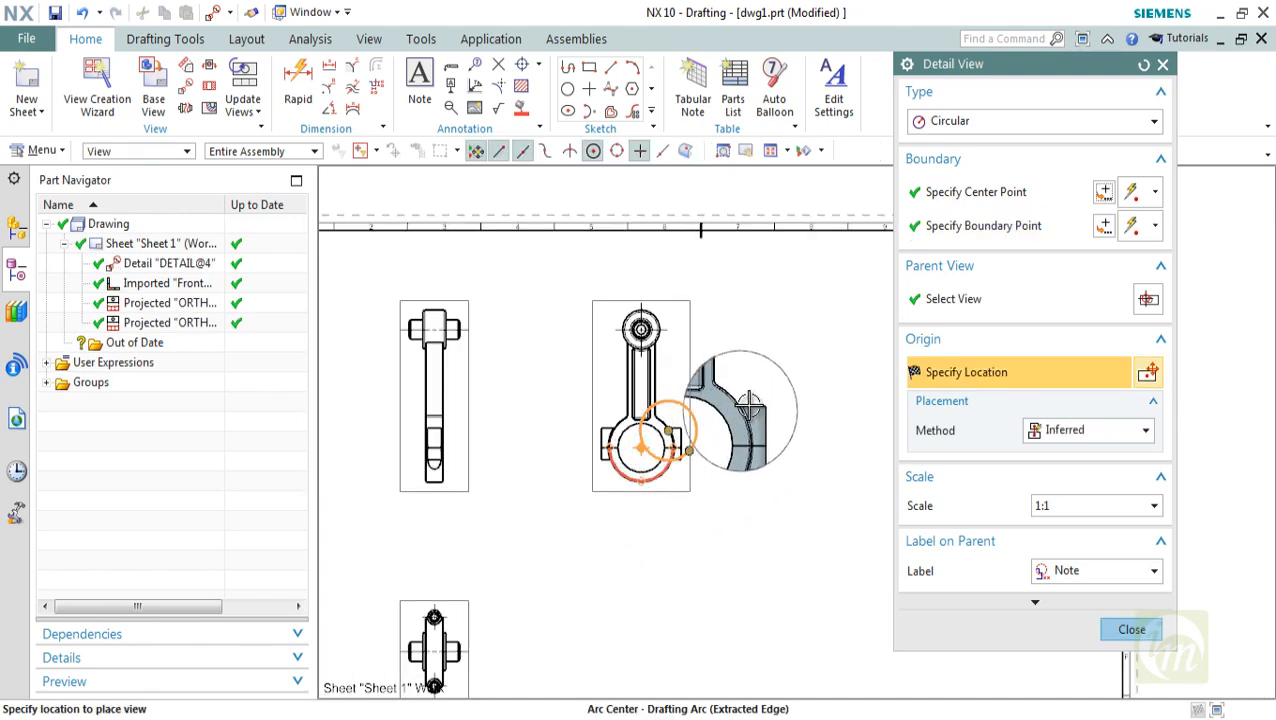
scroll(720, 445, "down", 3)
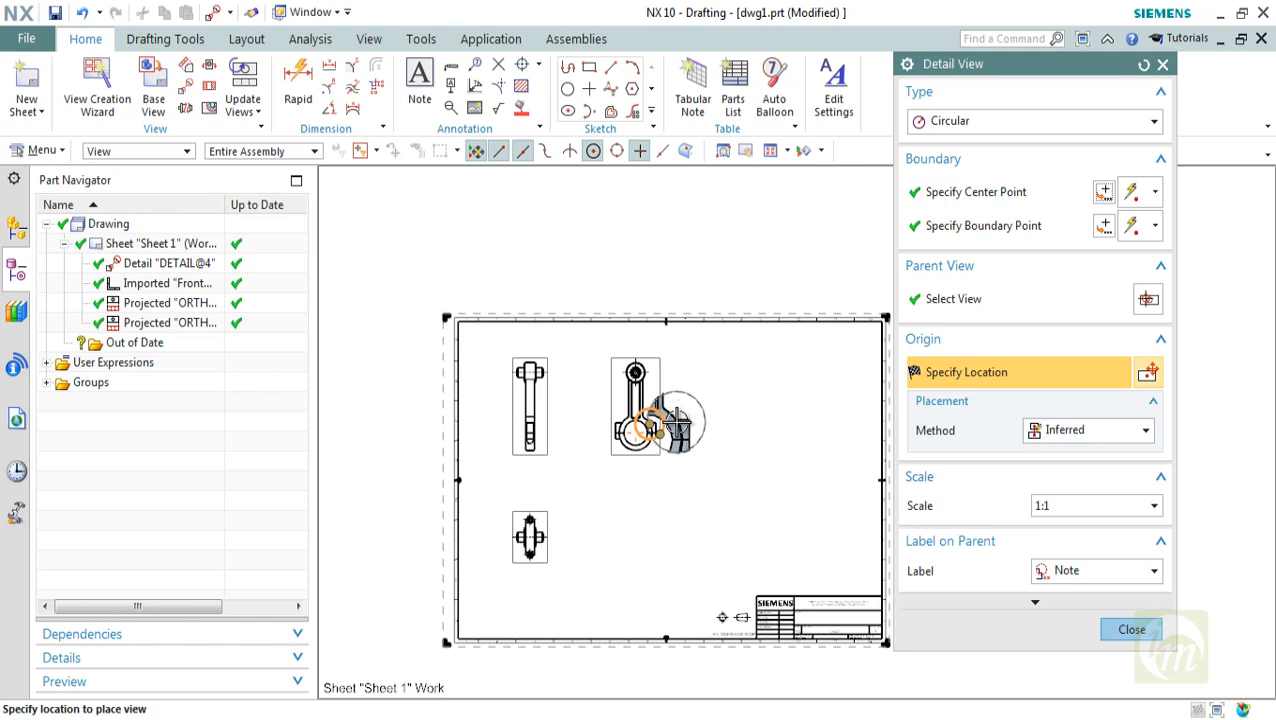
scroll(716, 421, "up", 3)
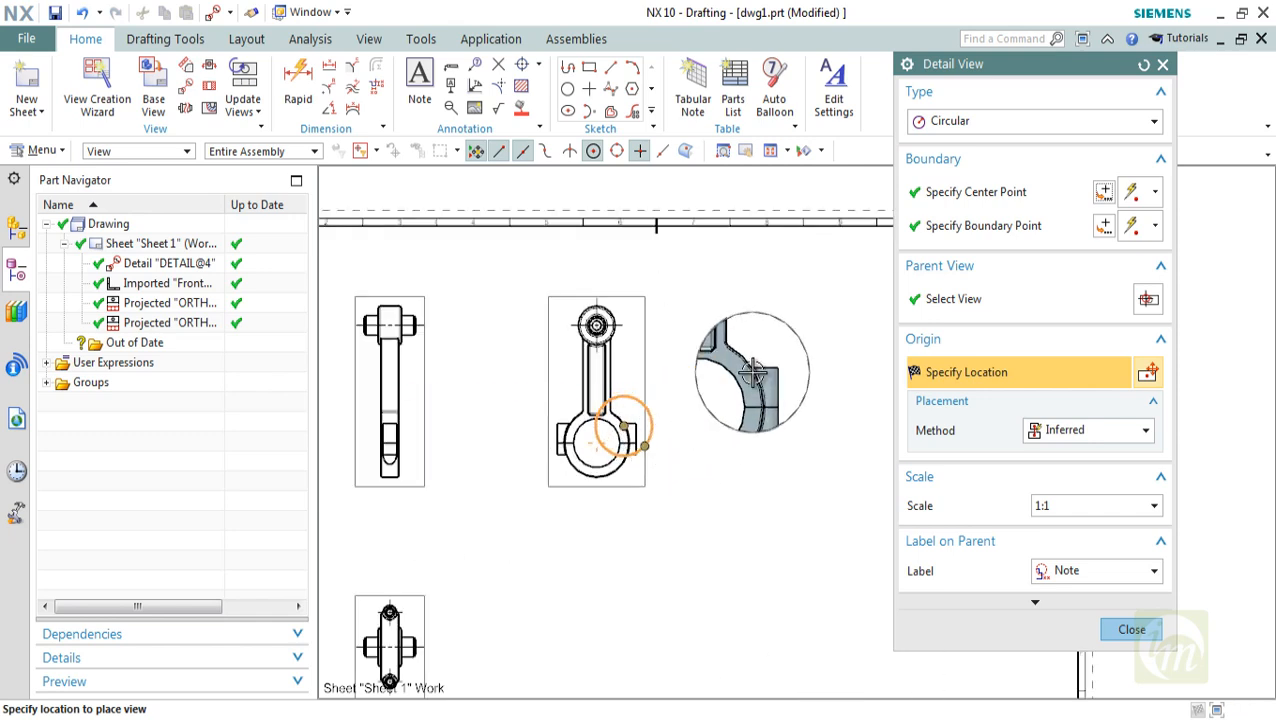
left_click(787, 347)
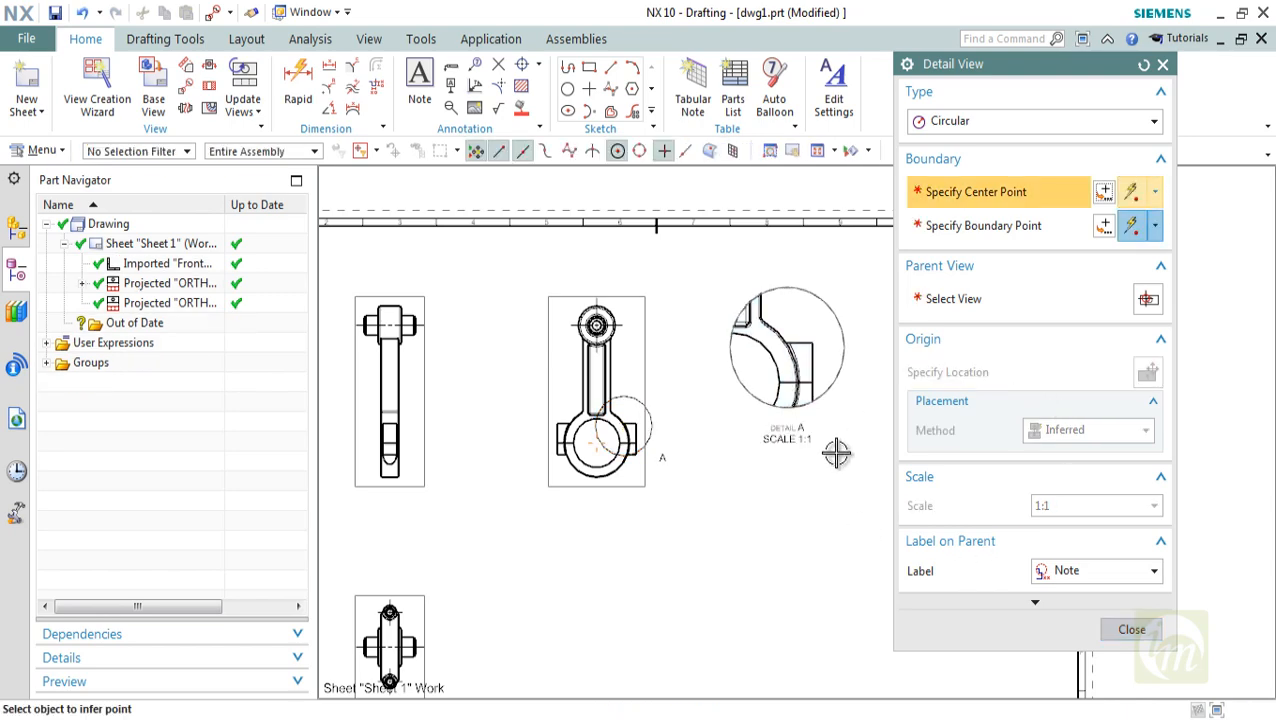
scroll(661, 465, "up", 1)
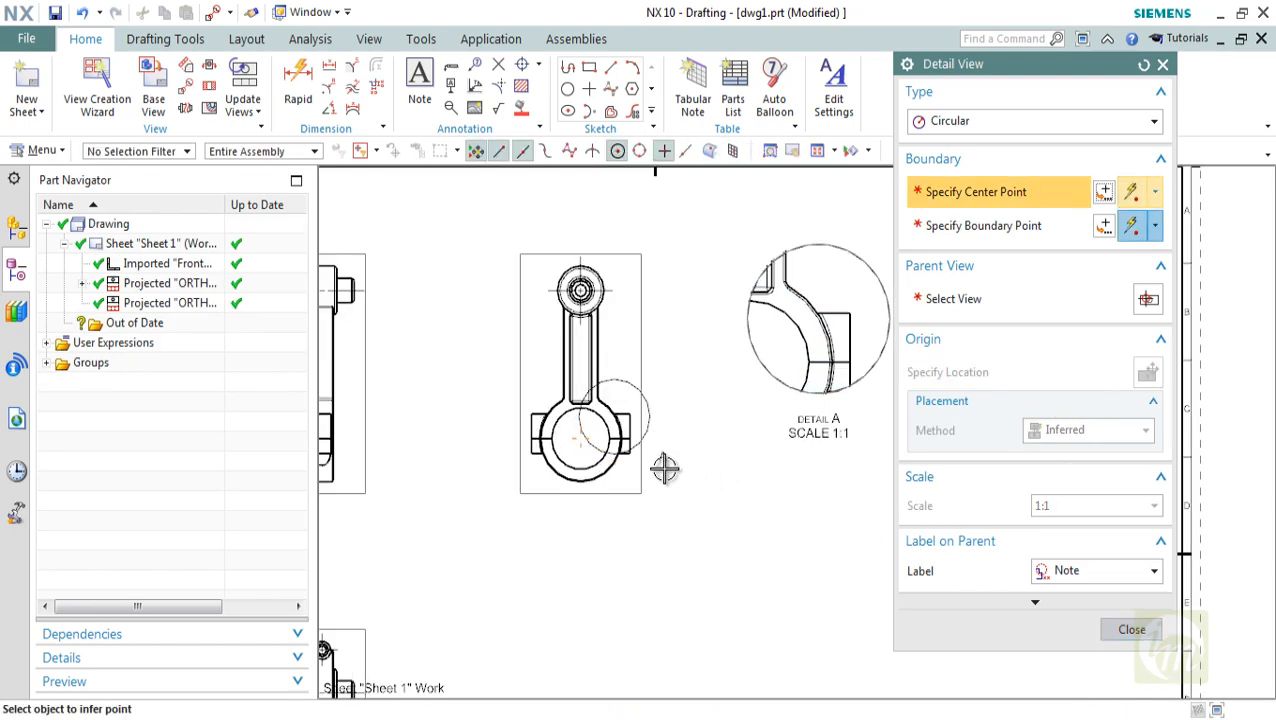
scroll(803, 425, "up", 2)
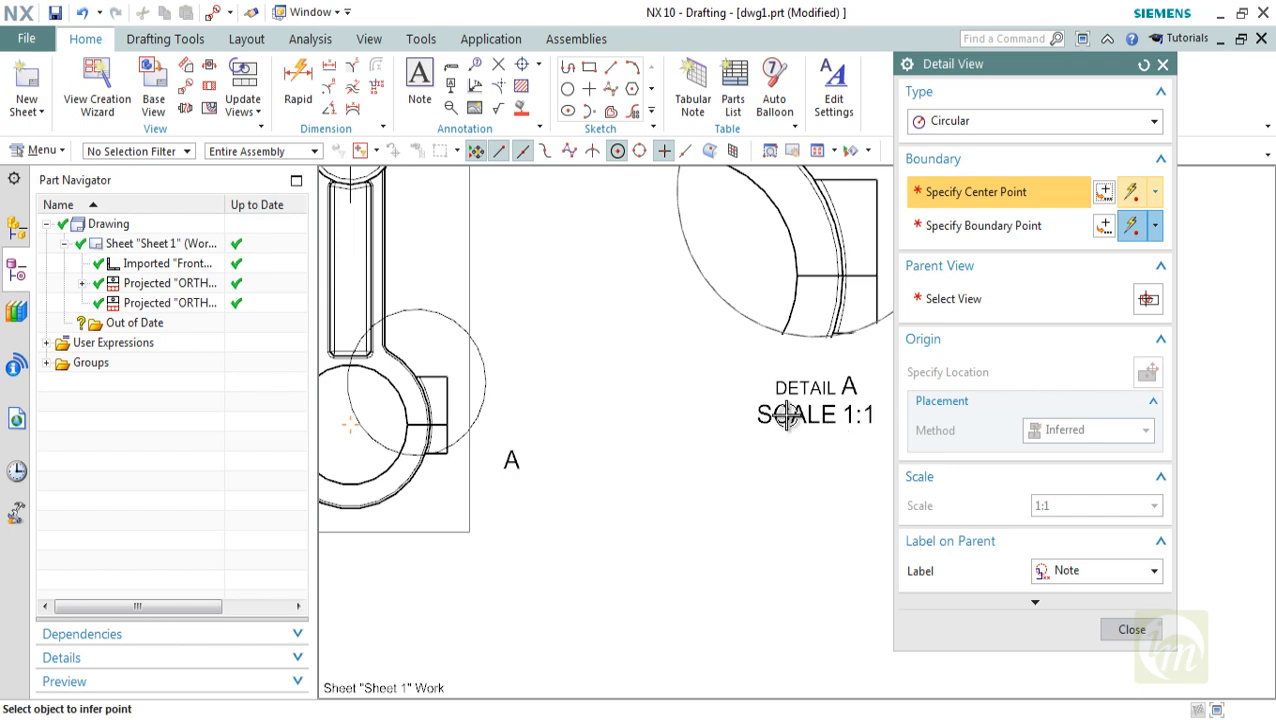
scroll(785, 415, "down", 2)
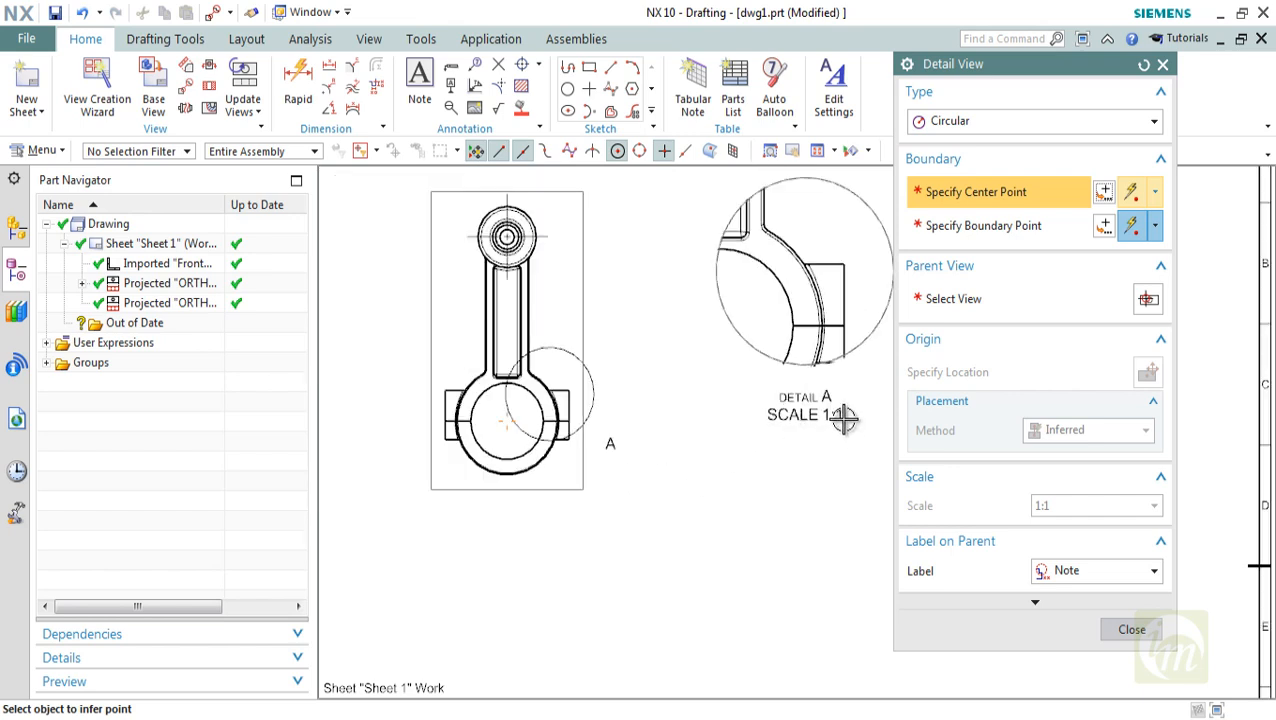
scroll(673, 462, "down", 1)
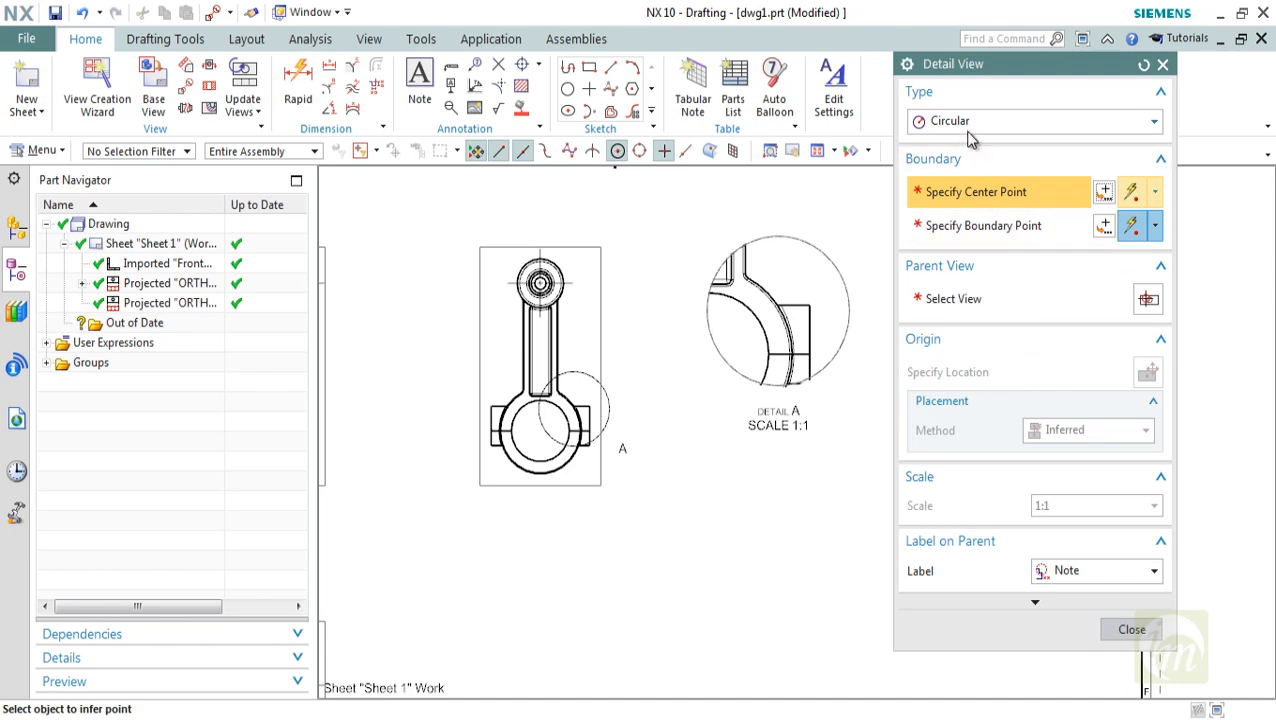
left_click(1131, 629)
Start a Rectangle by Corners detail view and define its boundary around the small end of the same projected view
scroll(805, 465, "down", 2)
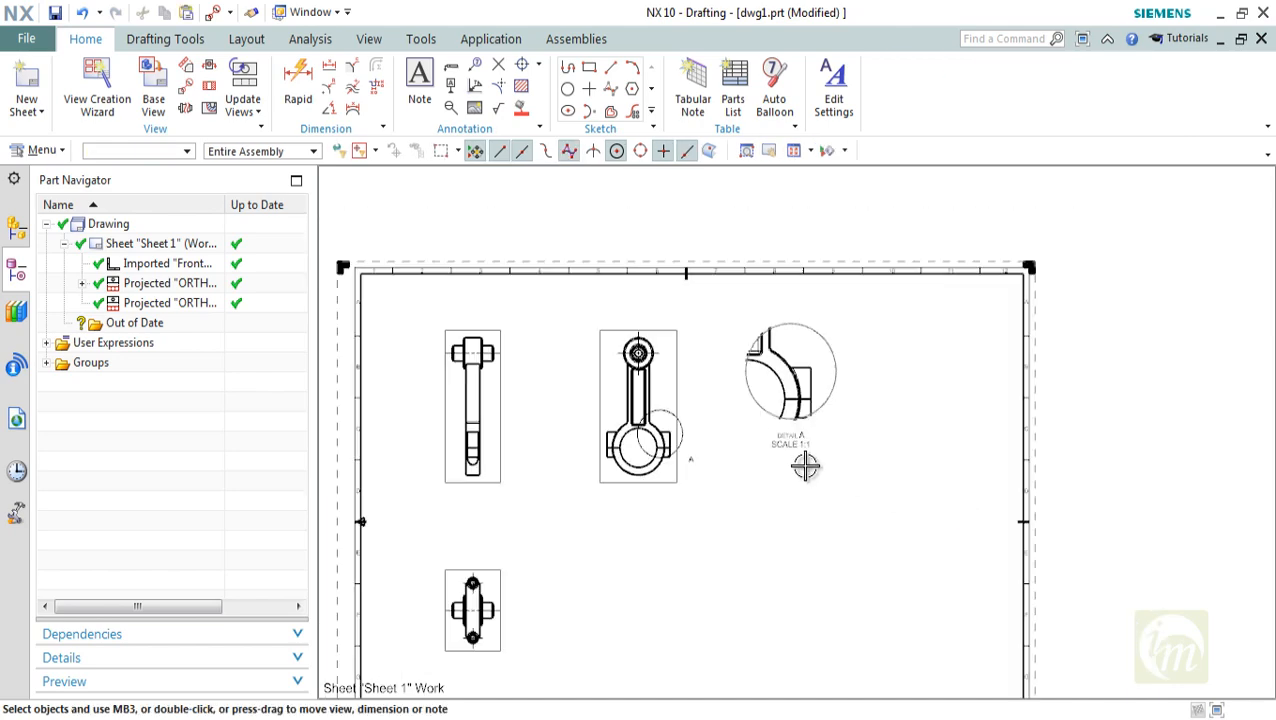
middle_click_drag(802, 464, 765, 431, "shift")
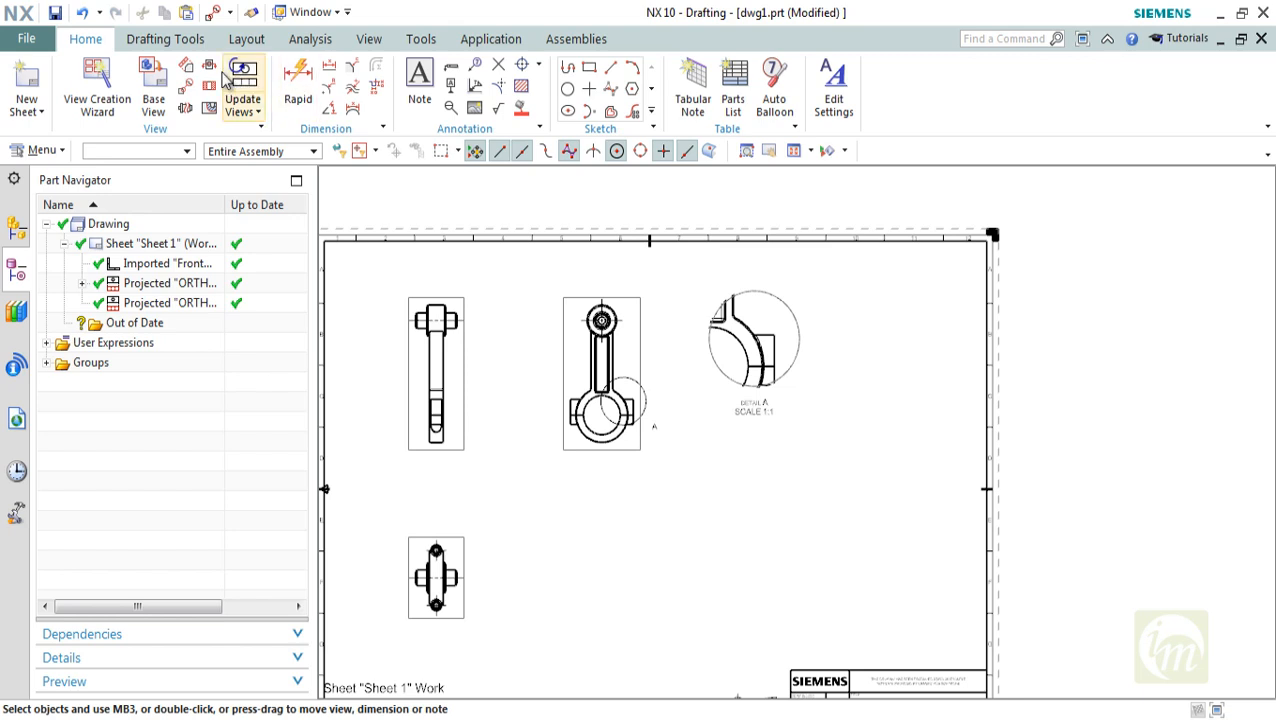
left_click(184, 90)
left_click(996, 132)
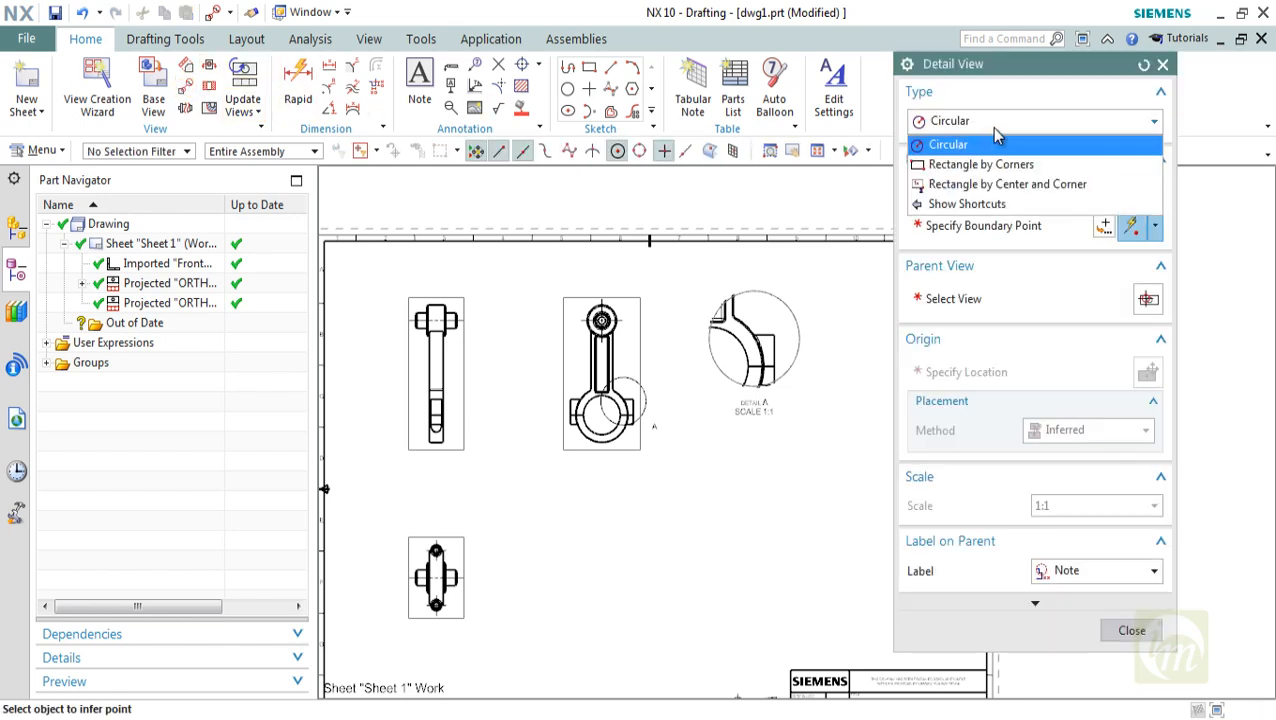
left_click(968, 163)
scroll(605, 318, "up", 2)
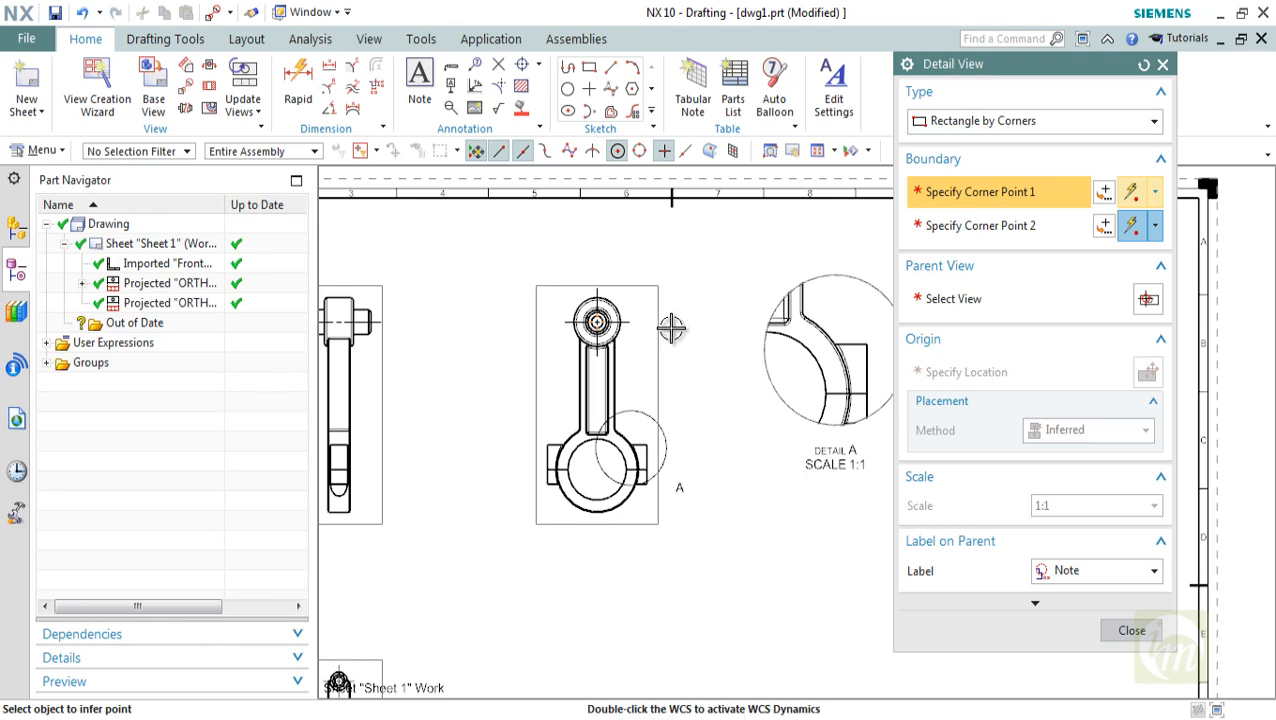
left_click(550, 272)
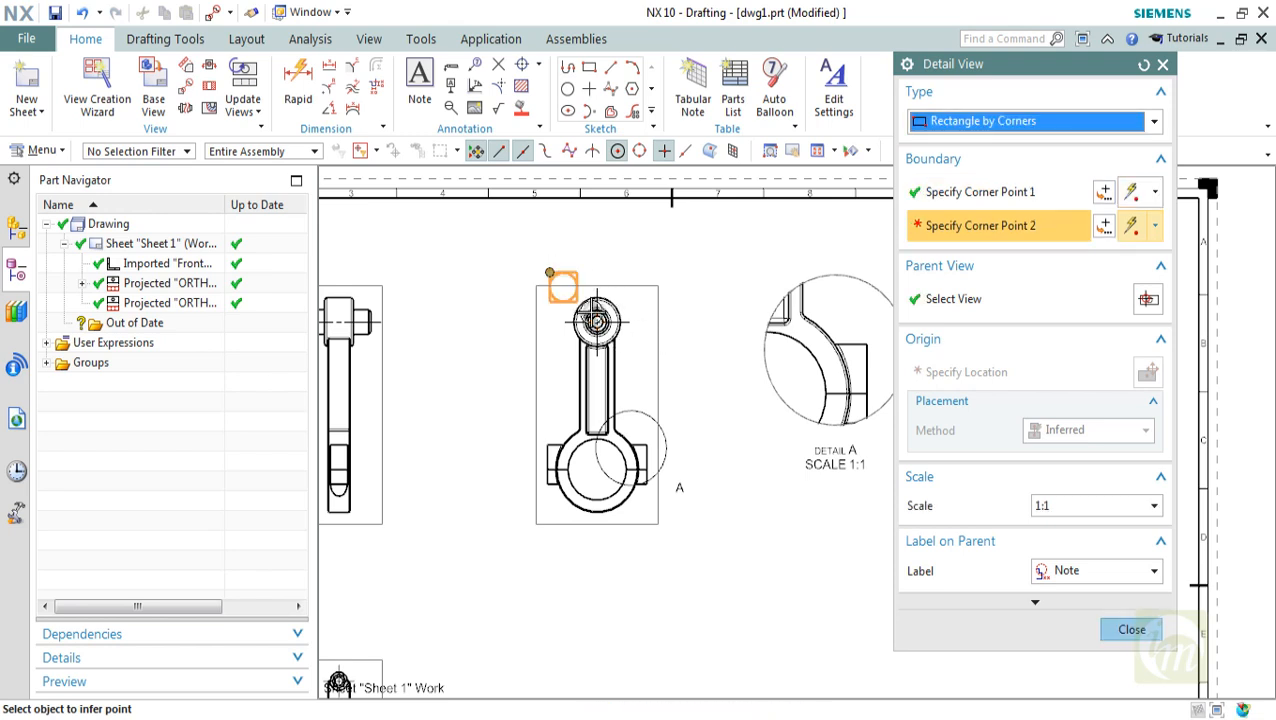
left_click(636, 357)
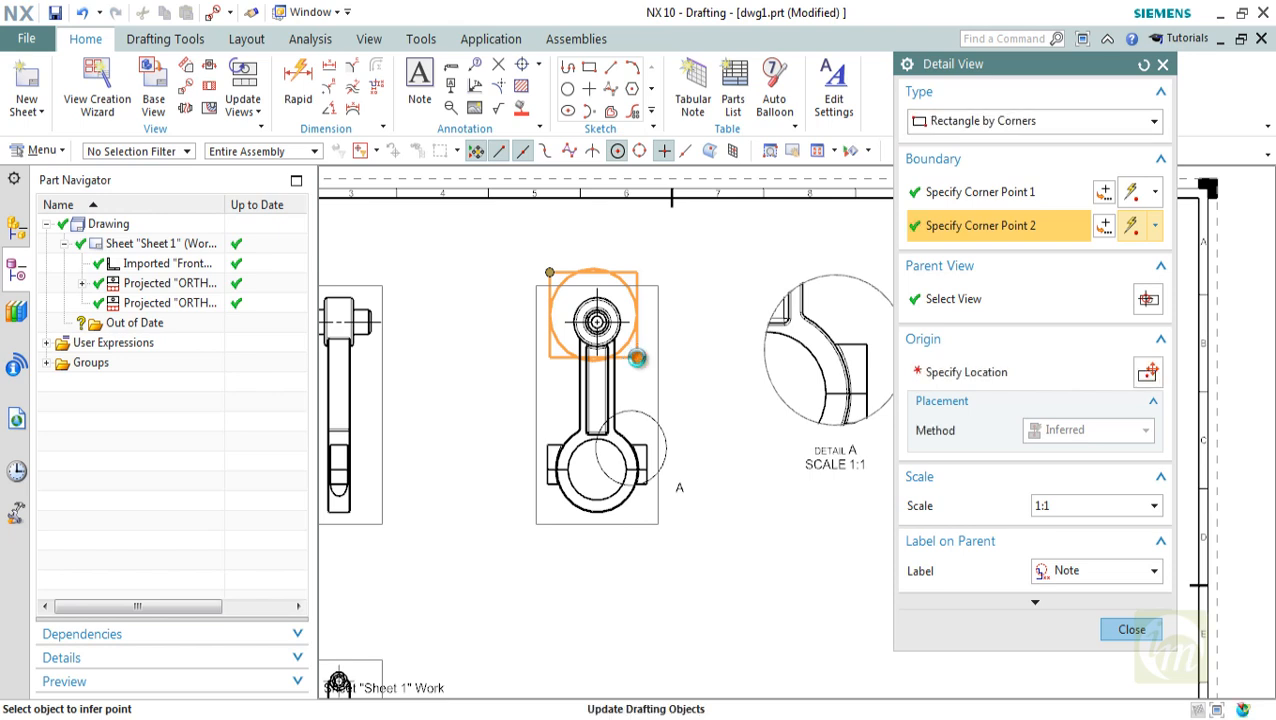
Set the rectangular detail view's scale to 2:1 and place it to the right of detail A with Inferred placement
scroll(487, 405, "down", 2)
middle_click_drag(565, 443, 507, 442, "shift")
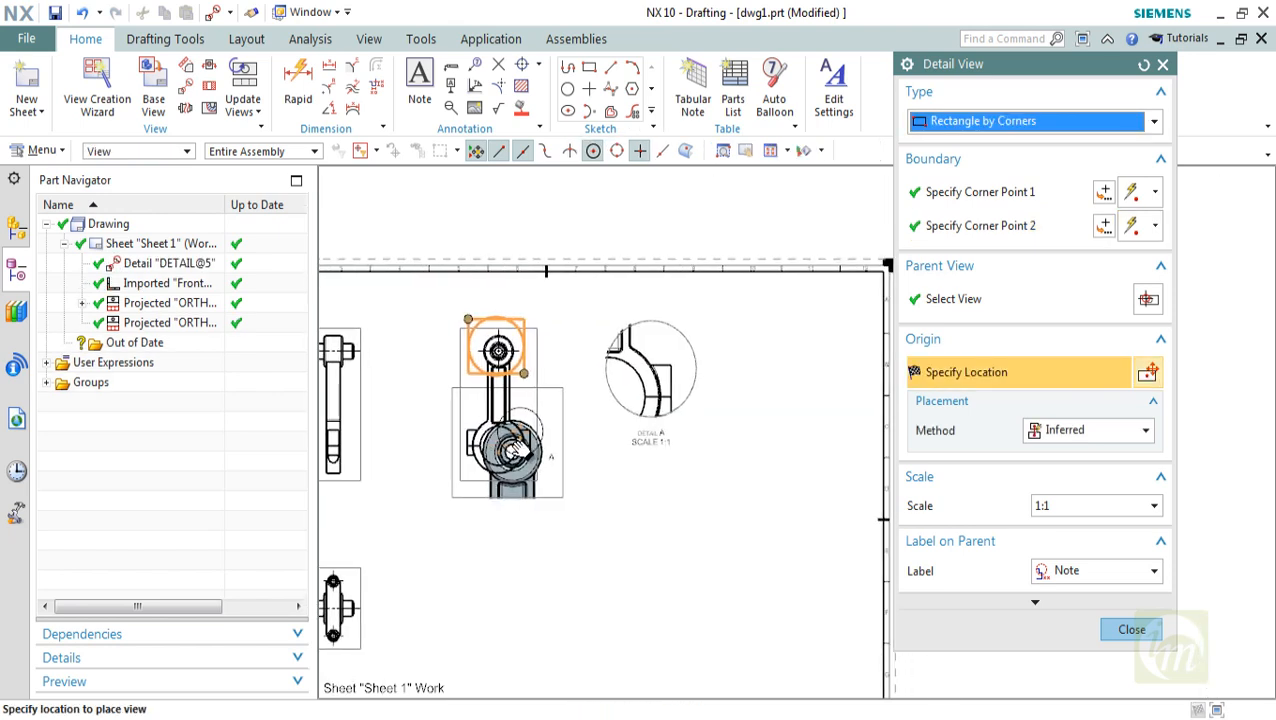
left_click(1053, 430)
left_click(1055, 430)
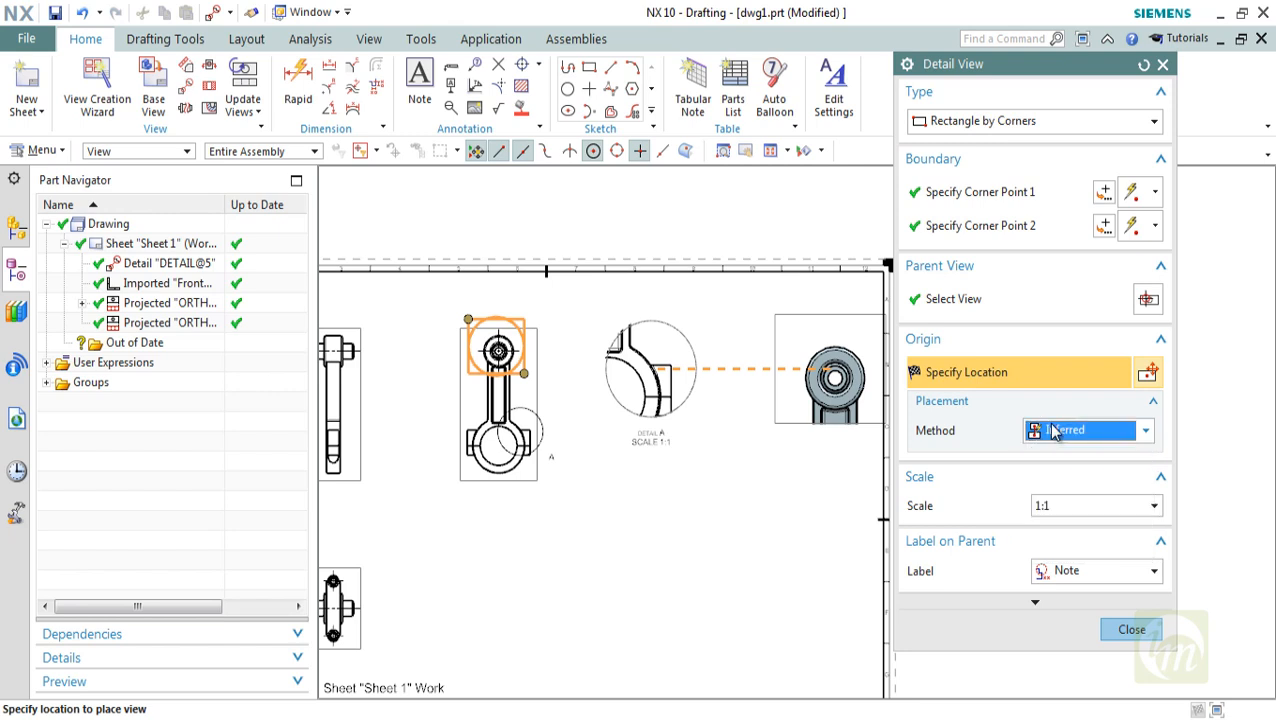
left_click(1060, 508)
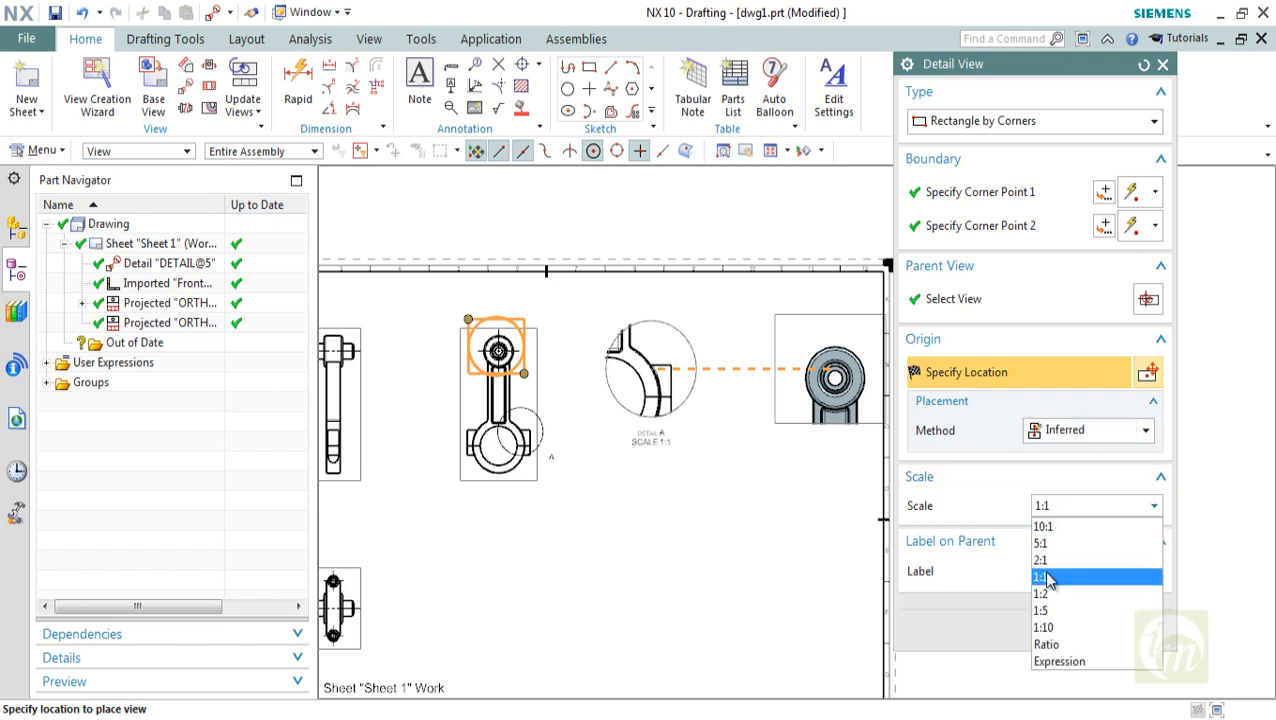
left_click(1043, 561)
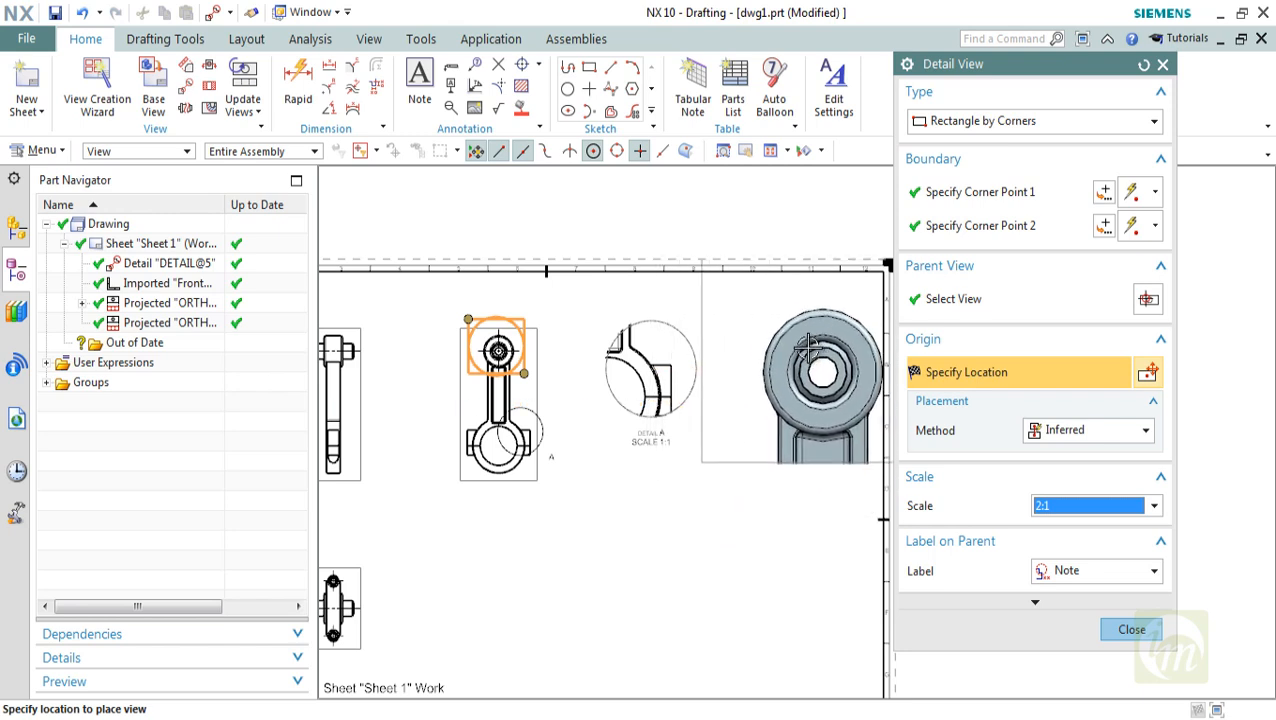
left_click(793, 341)
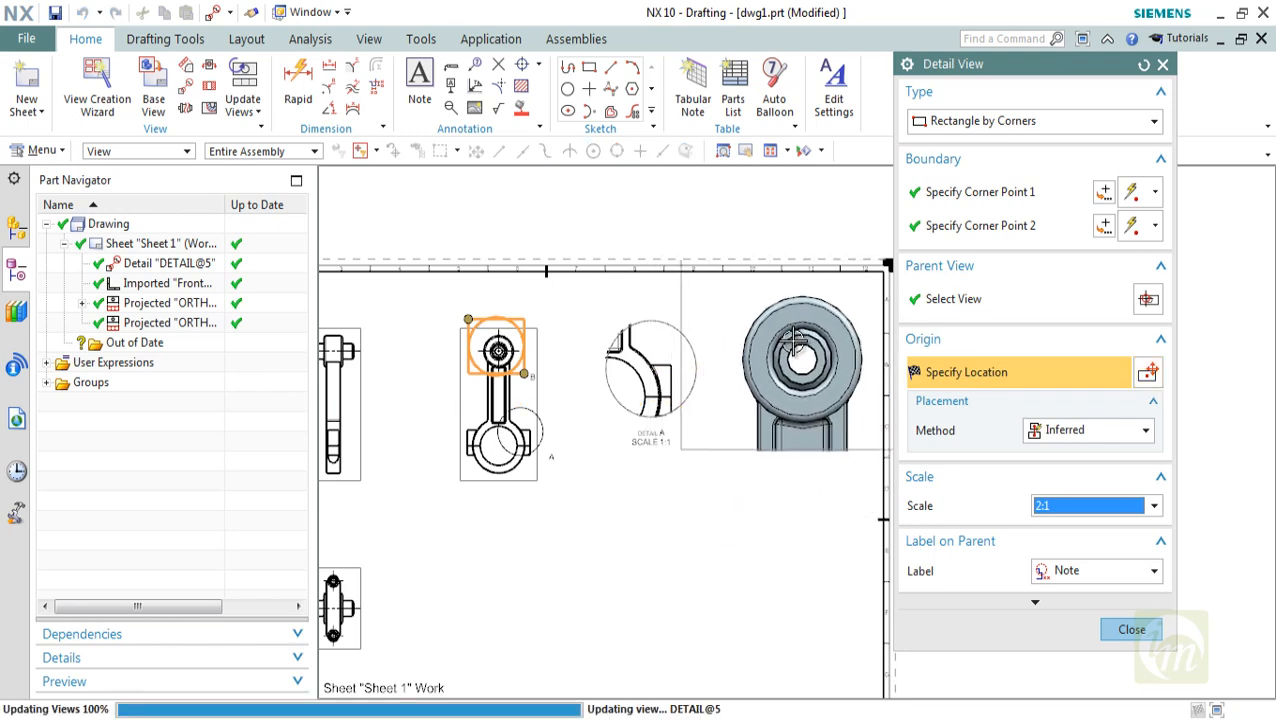
left_click(1130, 629)
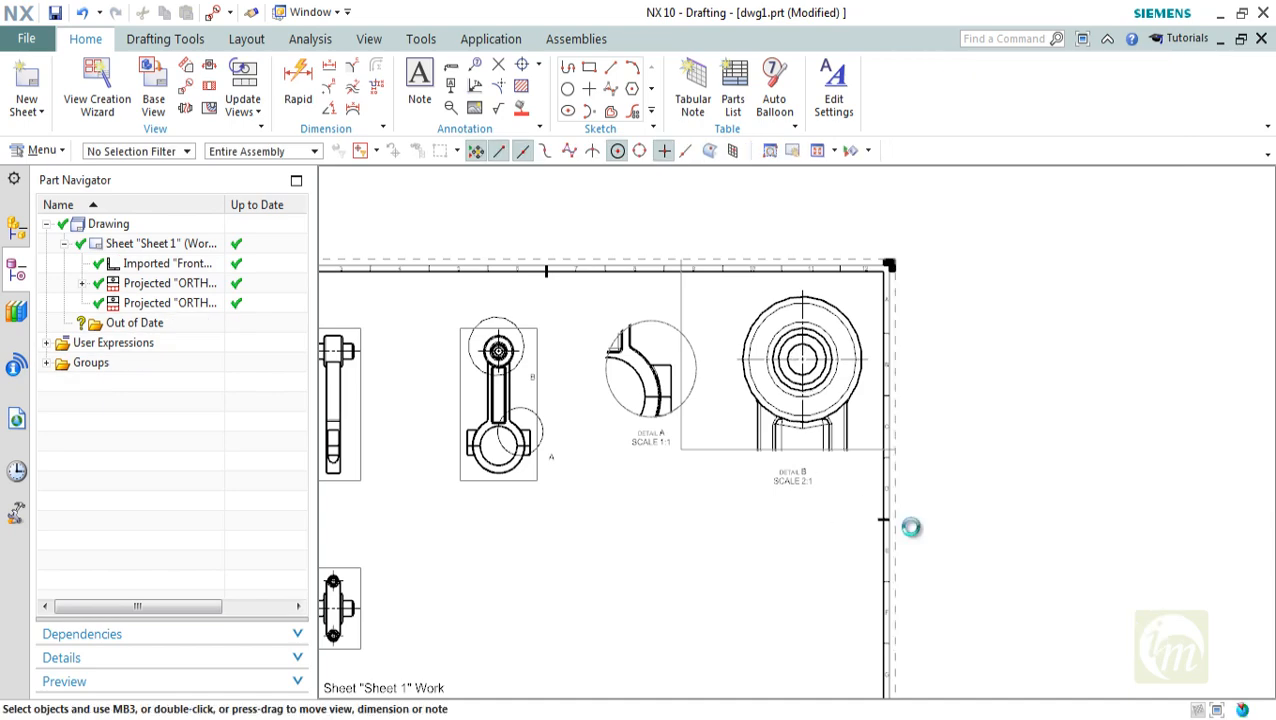
scroll(610, 436, "up", 3)
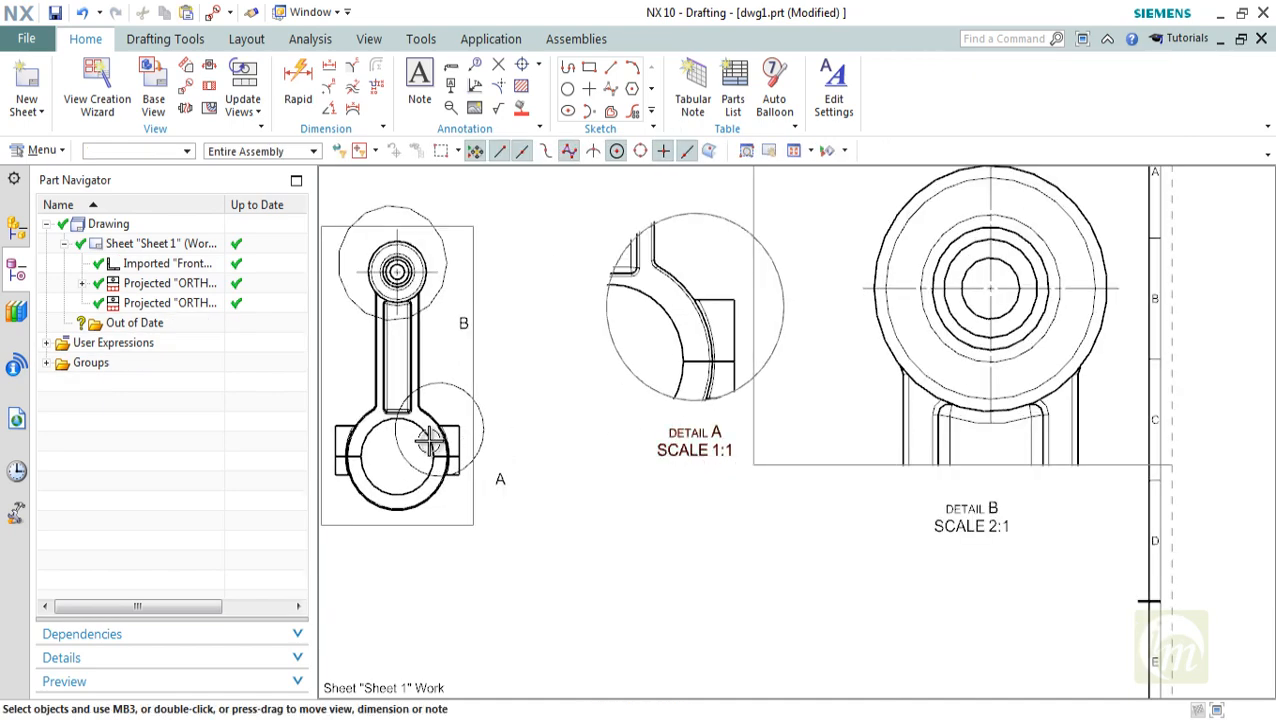
scroll(750, 481, "down", 2)
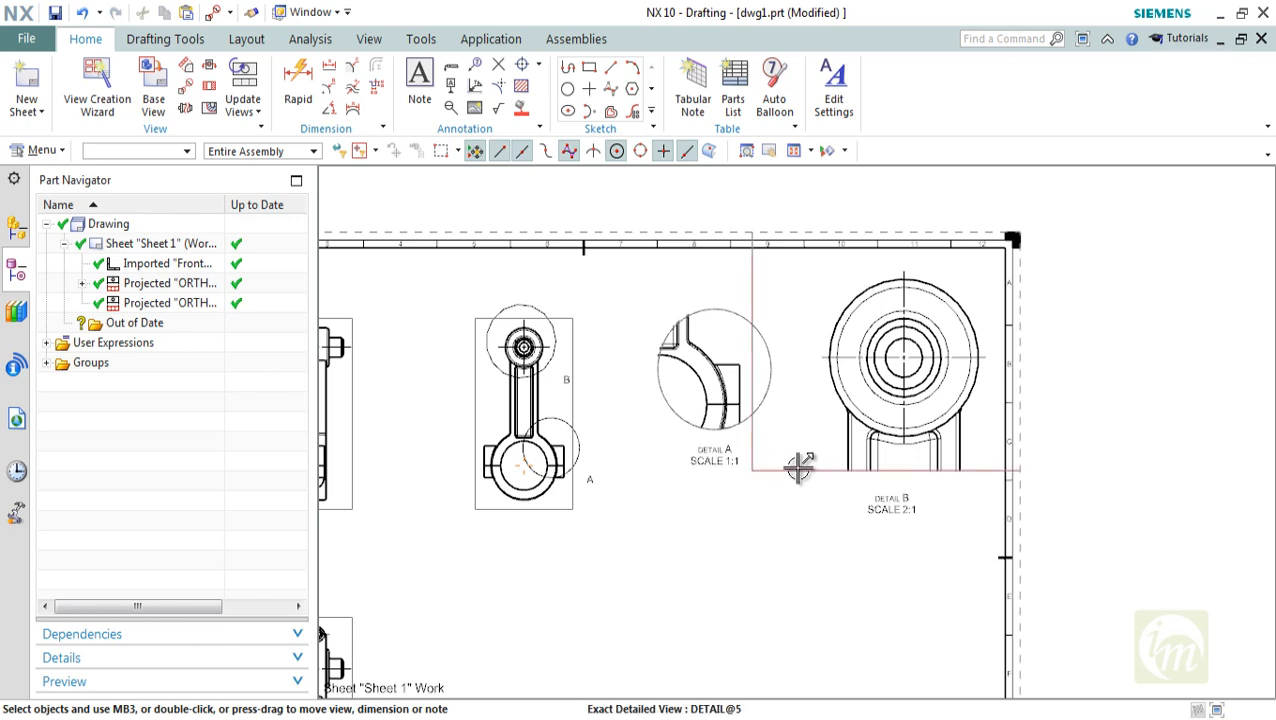
Move detail view A closer to its parent projected view, and move detail view B down to the lower right of detail A
left_click(716, 424)
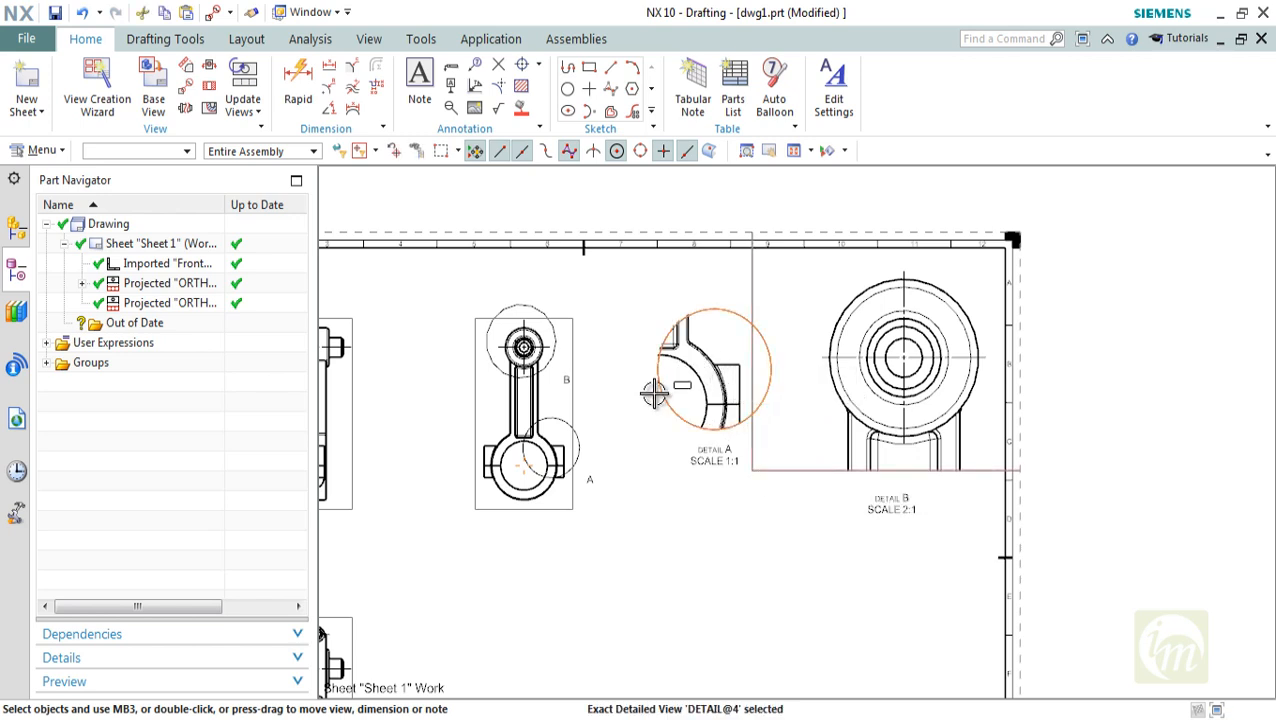
left_click_drag(708, 374, 658, 385)
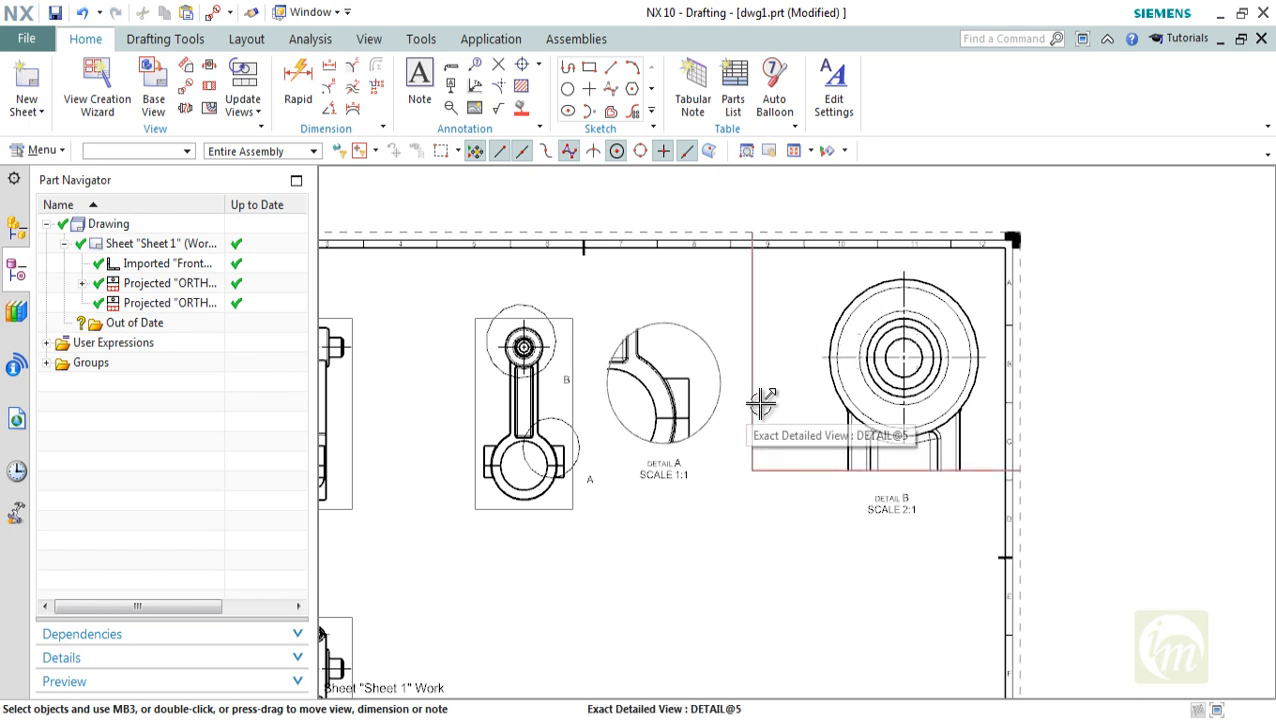
mouse_move(758, 410)
left_mouse_down()
mouse_move(726, 524)
mouse_move(729, 609)
left_mouse_up()
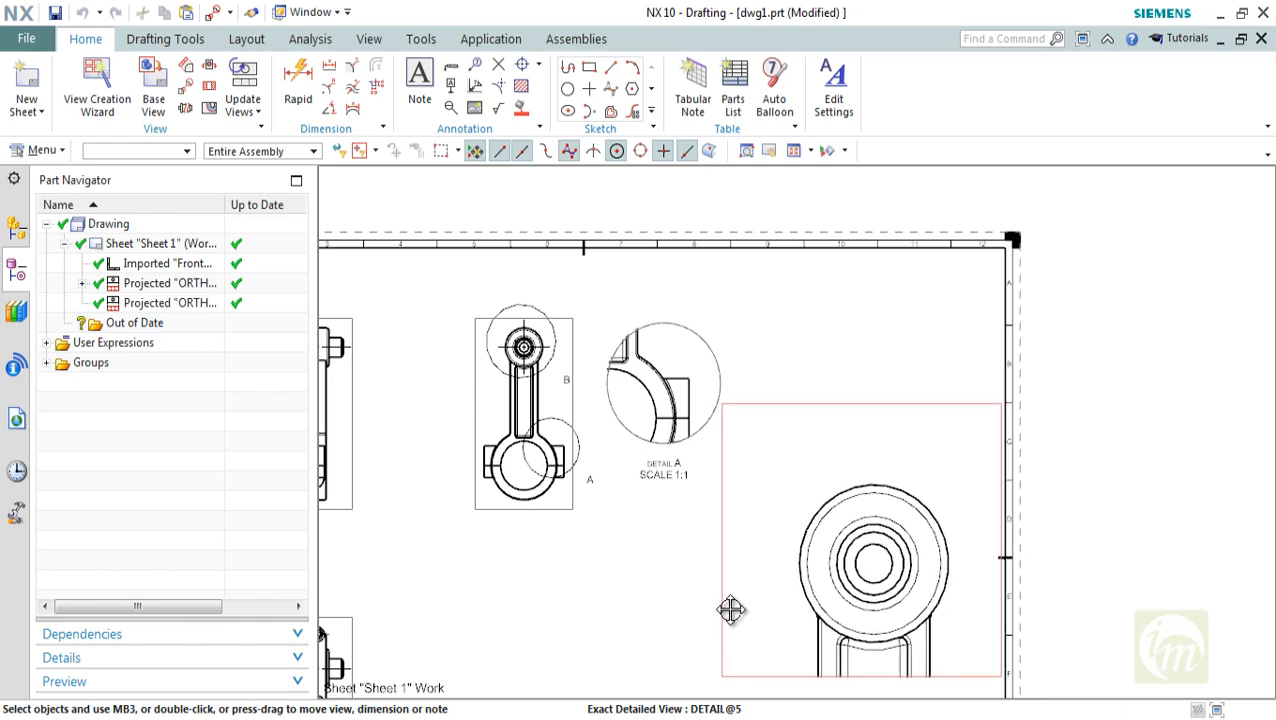
Examine the arrangement of detail views A and B on the sheet, including their scale labels and boundary circles on the parent view
scroll(874, 389, "down", 2)
scroll(709, 441, "up", 2)
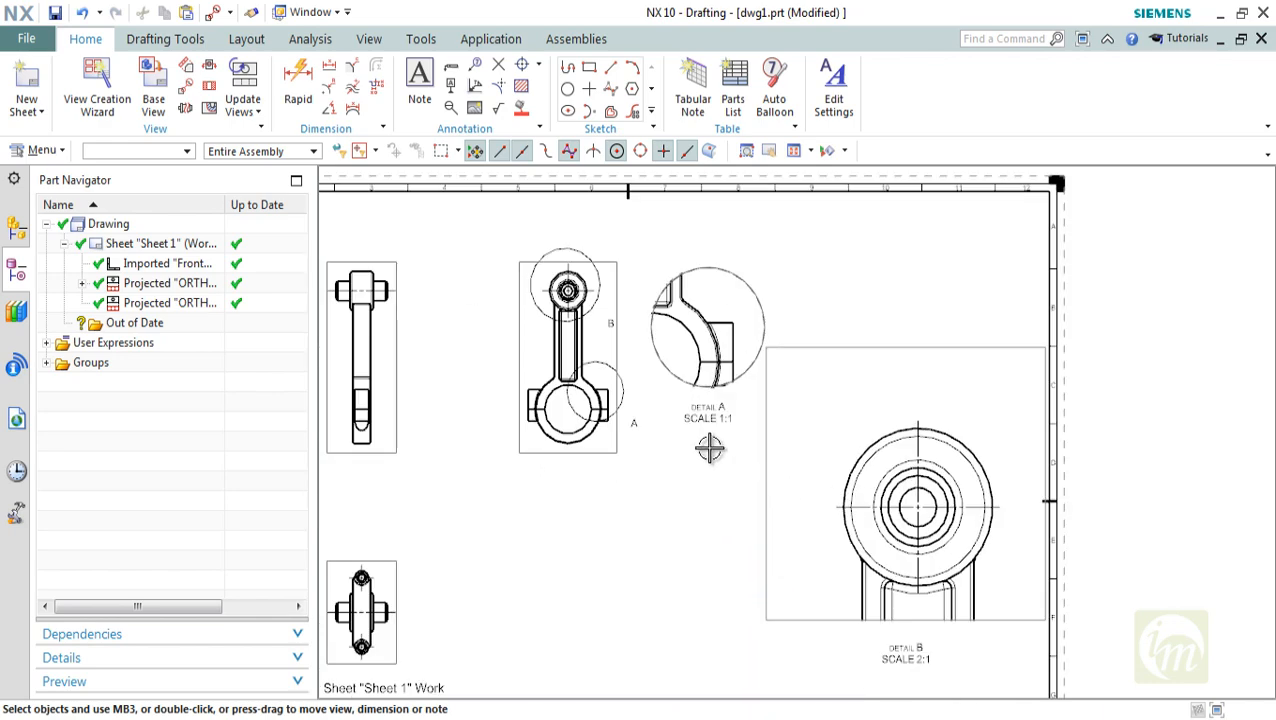
scroll(720, 419, "up", 2)
scroll(574, 407, "down", 3)
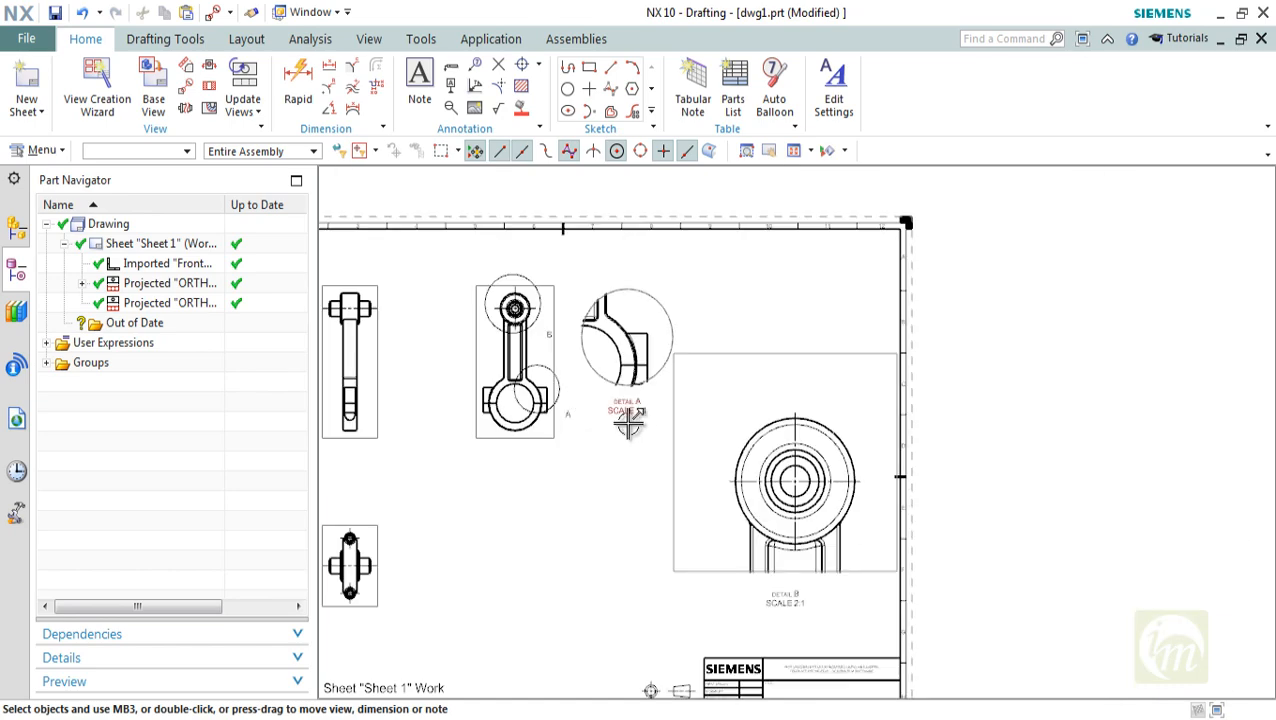
scroll(630, 422, "up", 3)
scroll(653, 415, "down", 2)
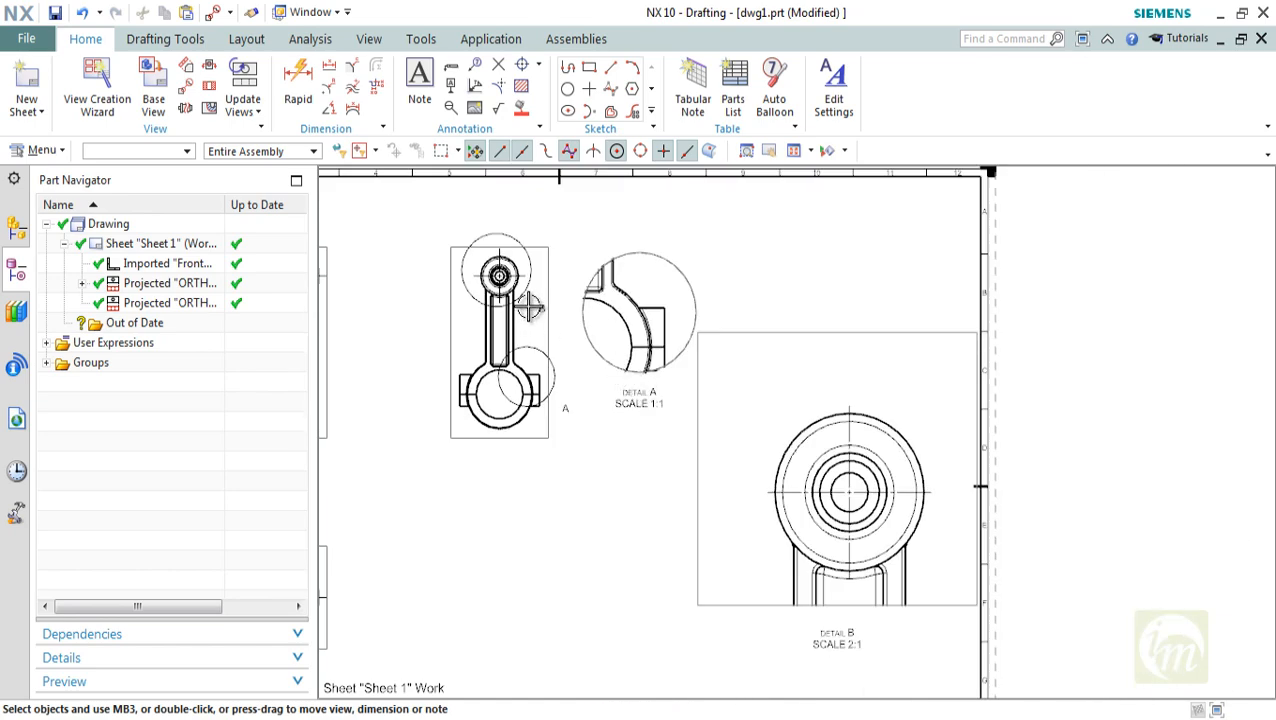
scroll(820, 565, "up", 3)
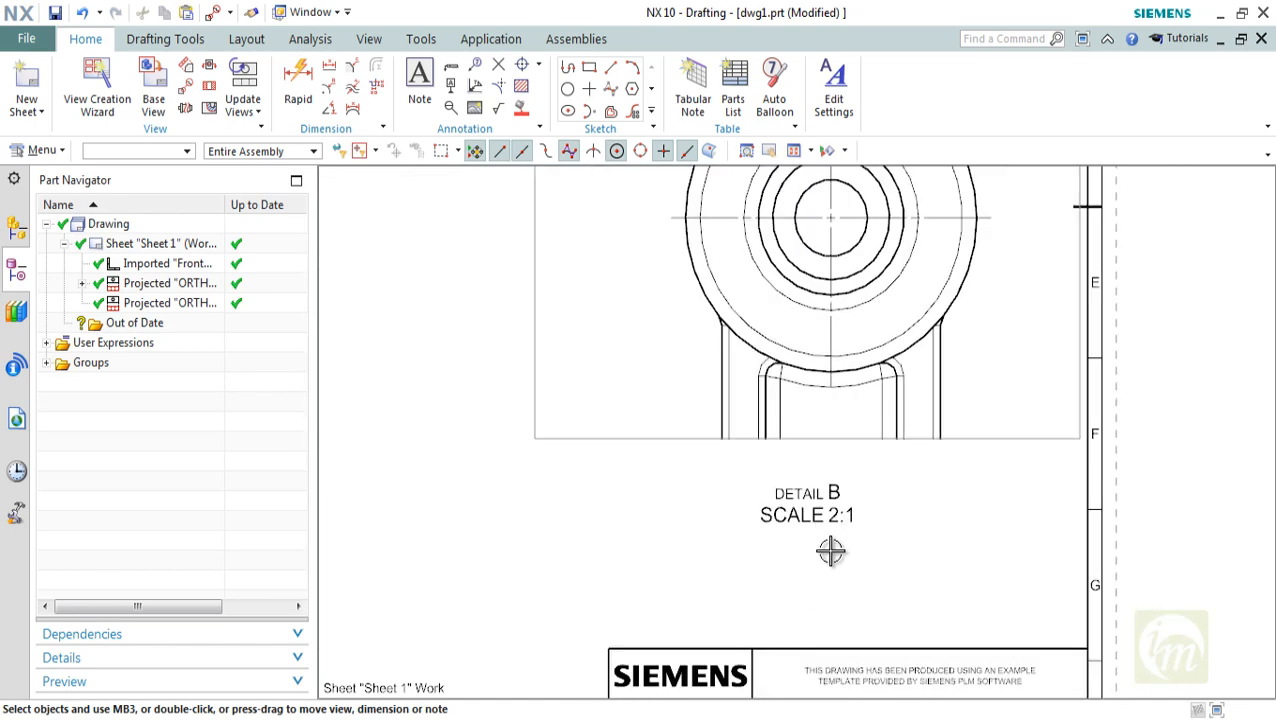
scroll(829, 525, "down", 3)
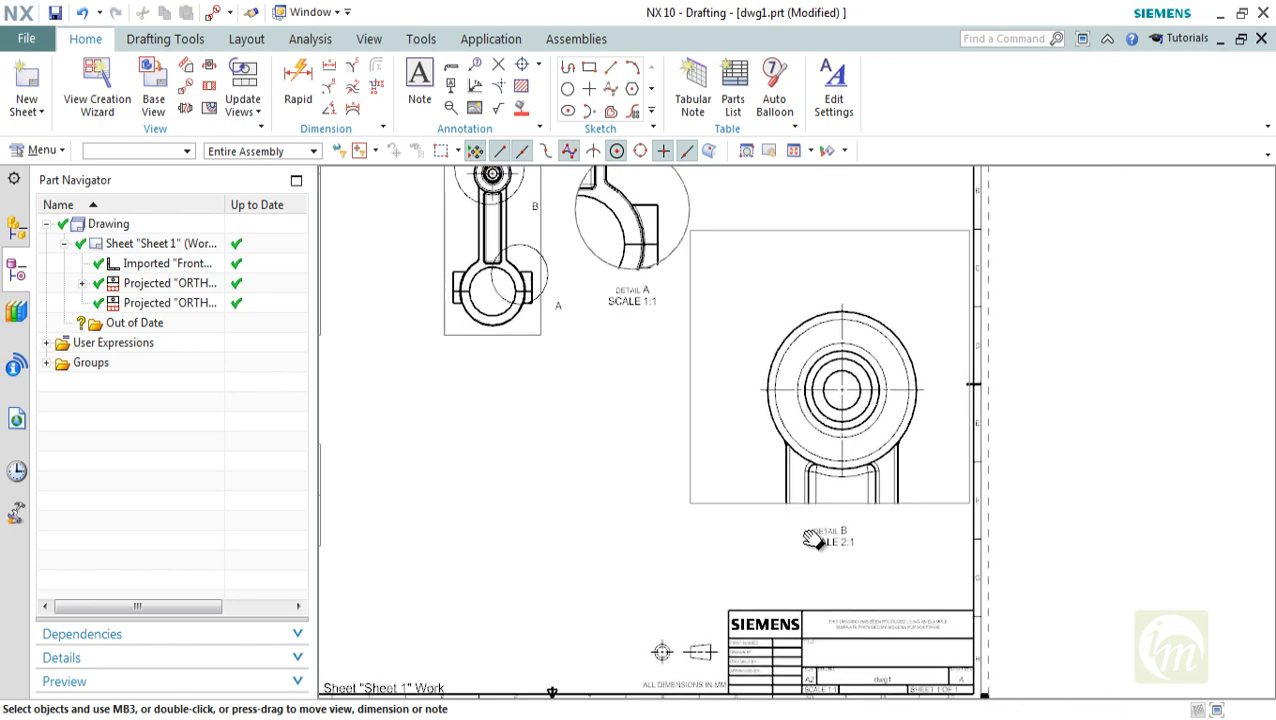
middle_click_drag(814, 540, 860, 600, "shift")
scroll(768, 288, "down", 3)
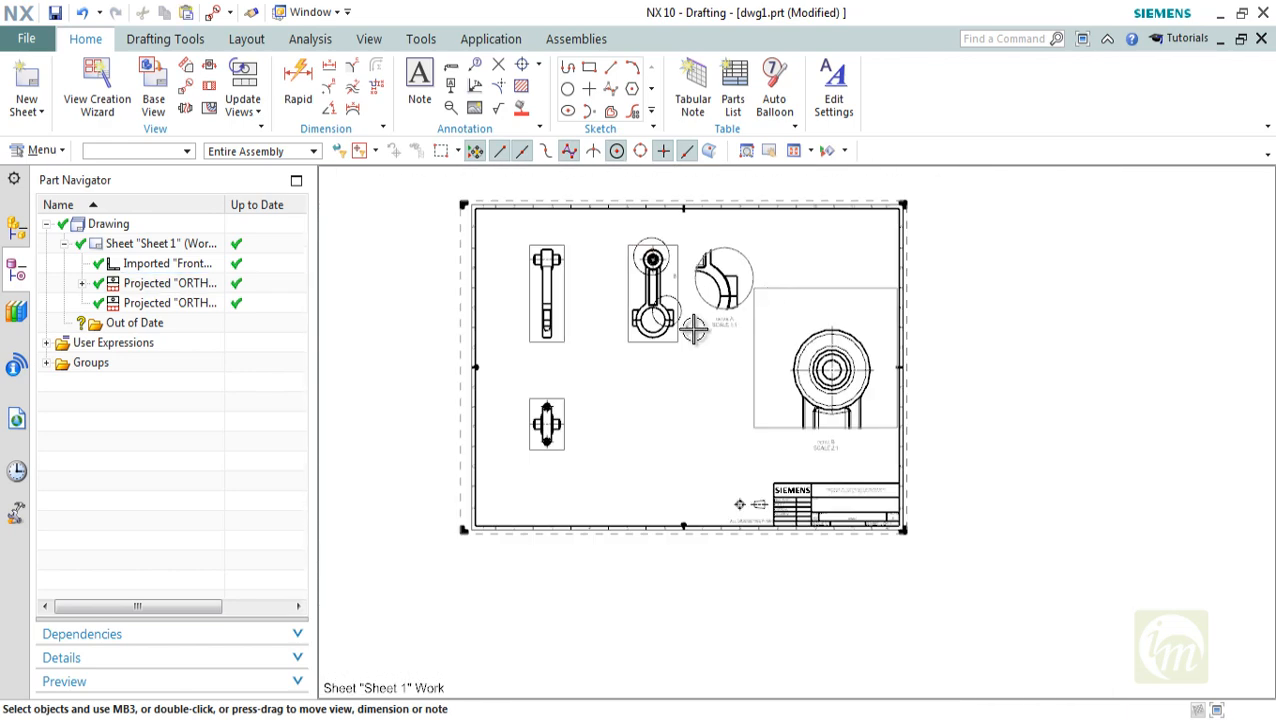
middle_click_drag(693, 328, 748, 368, "shift")
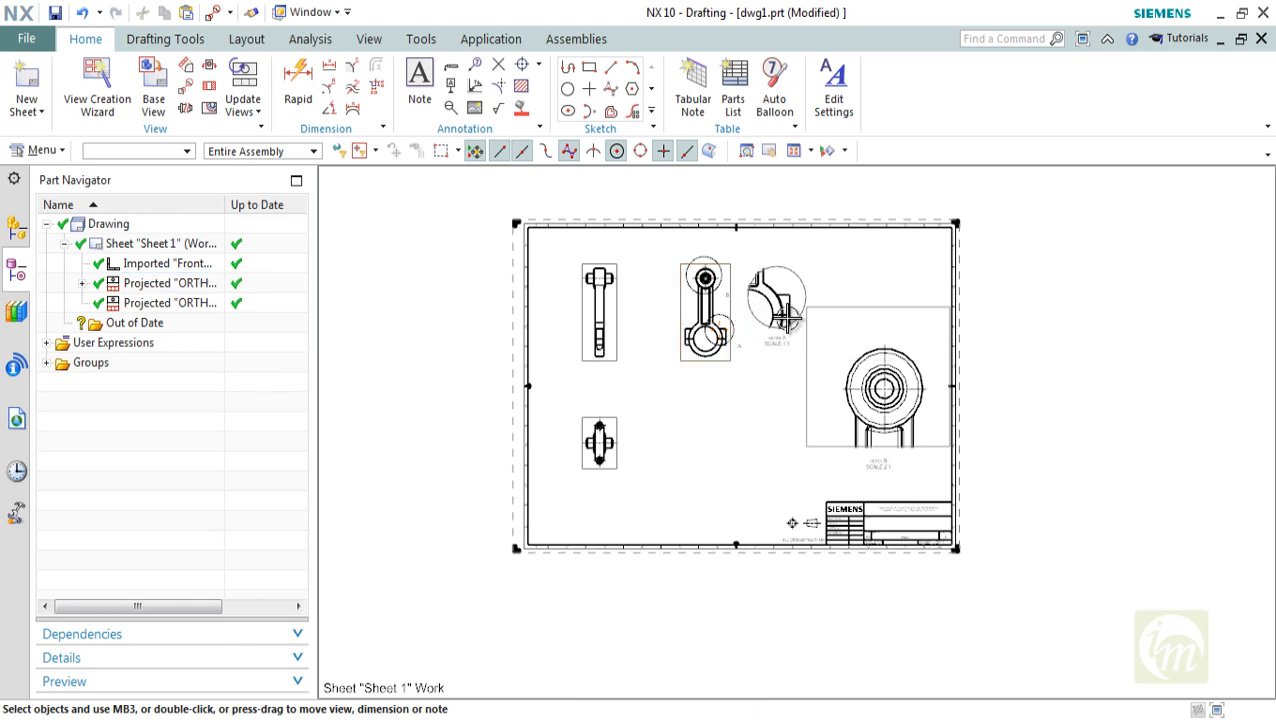
Delete detail view B and move detail view A farther right from its parent projected view
left_click(851, 309)
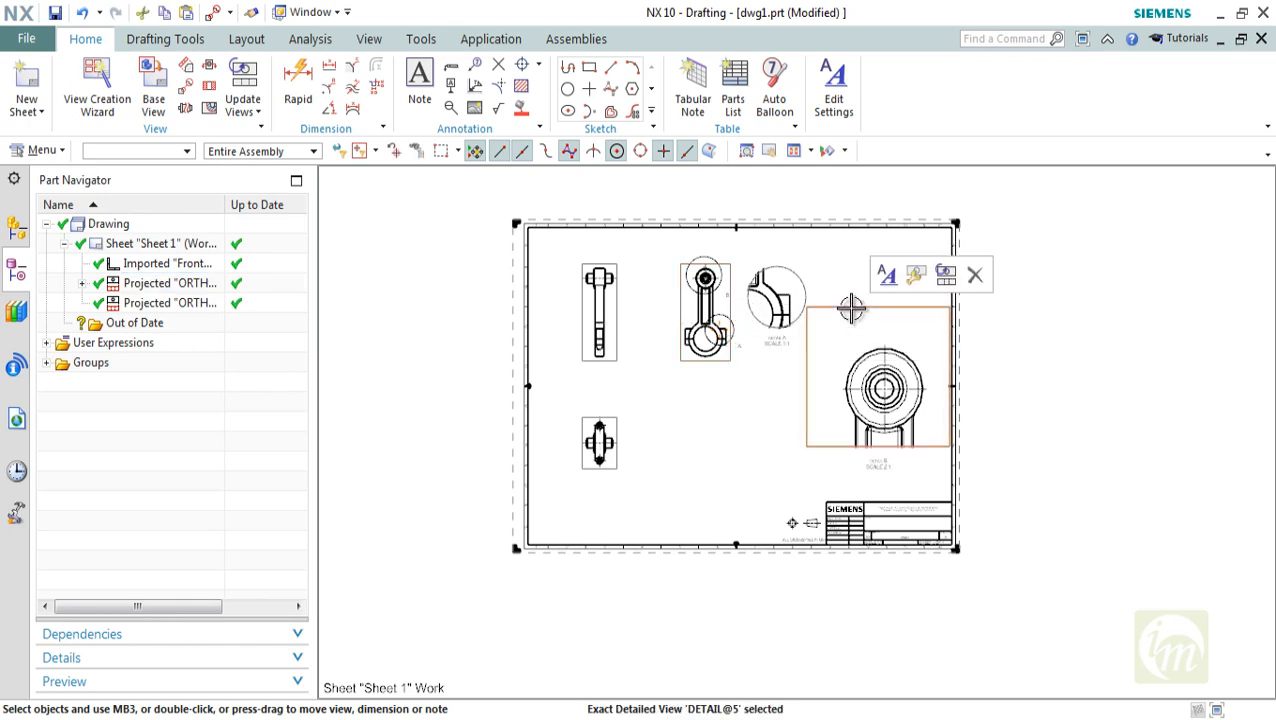
key("Delete")
scroll(769, 288, "up", 3)
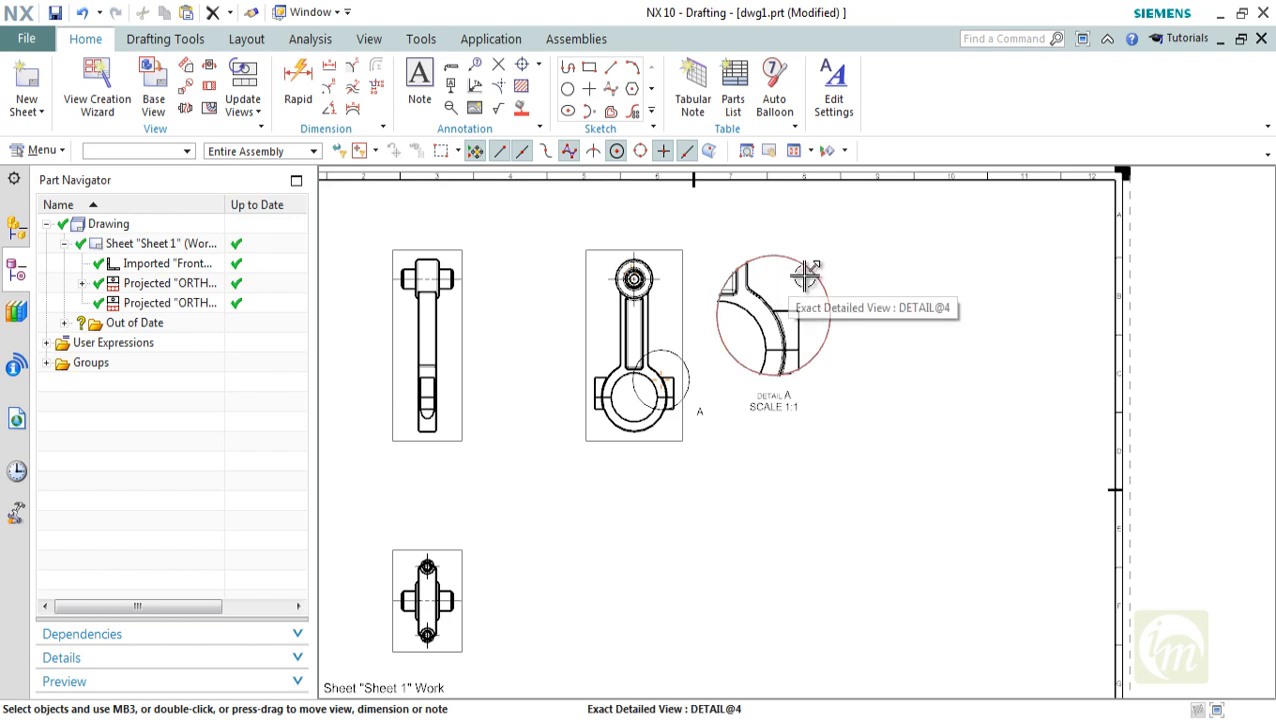
left_click_drag(805, 275, 858, 274)
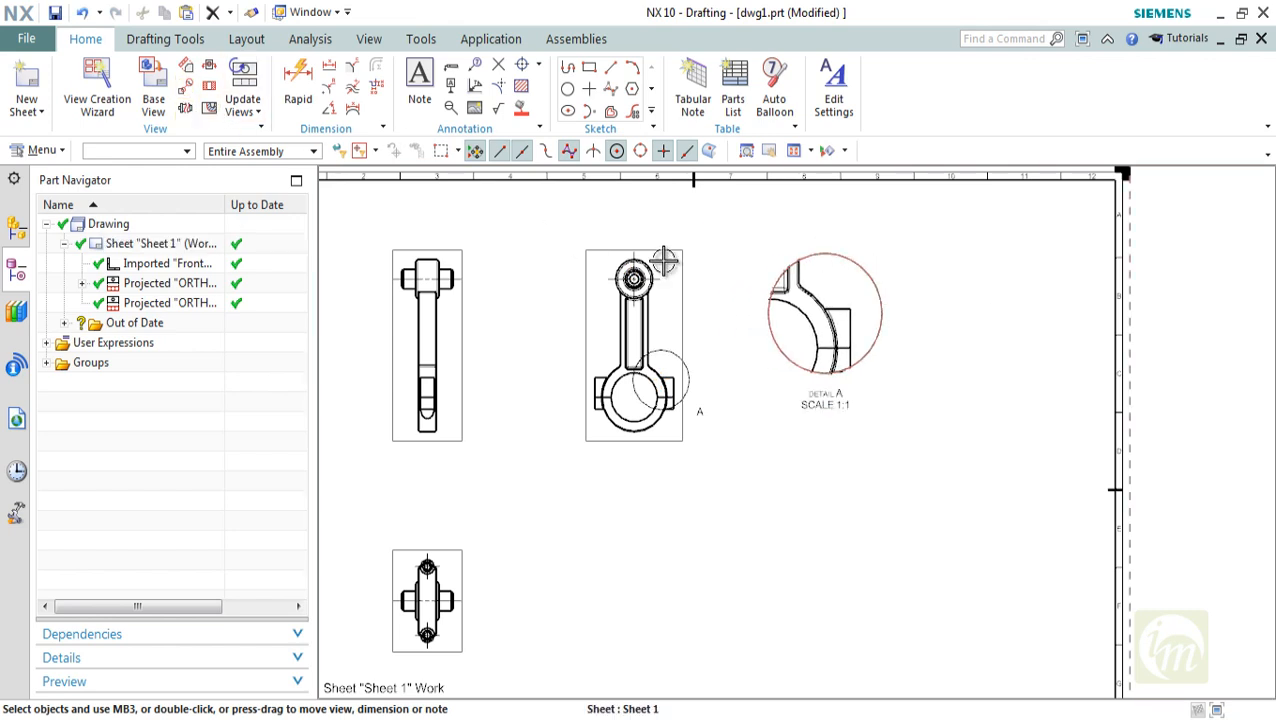
Start a Regular view break on the imported front view and anchor break line 1 at the midpoint of the shank's left edge
key("ctrl+f")
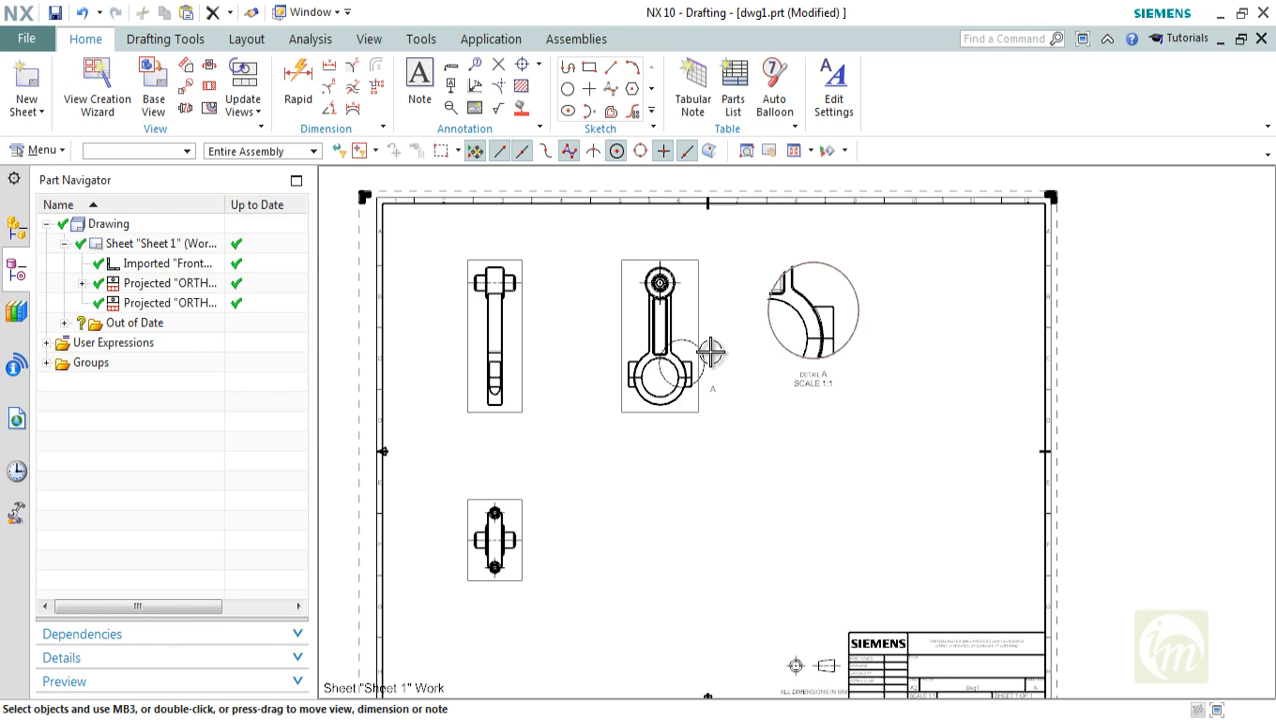
left_click(185, 110)
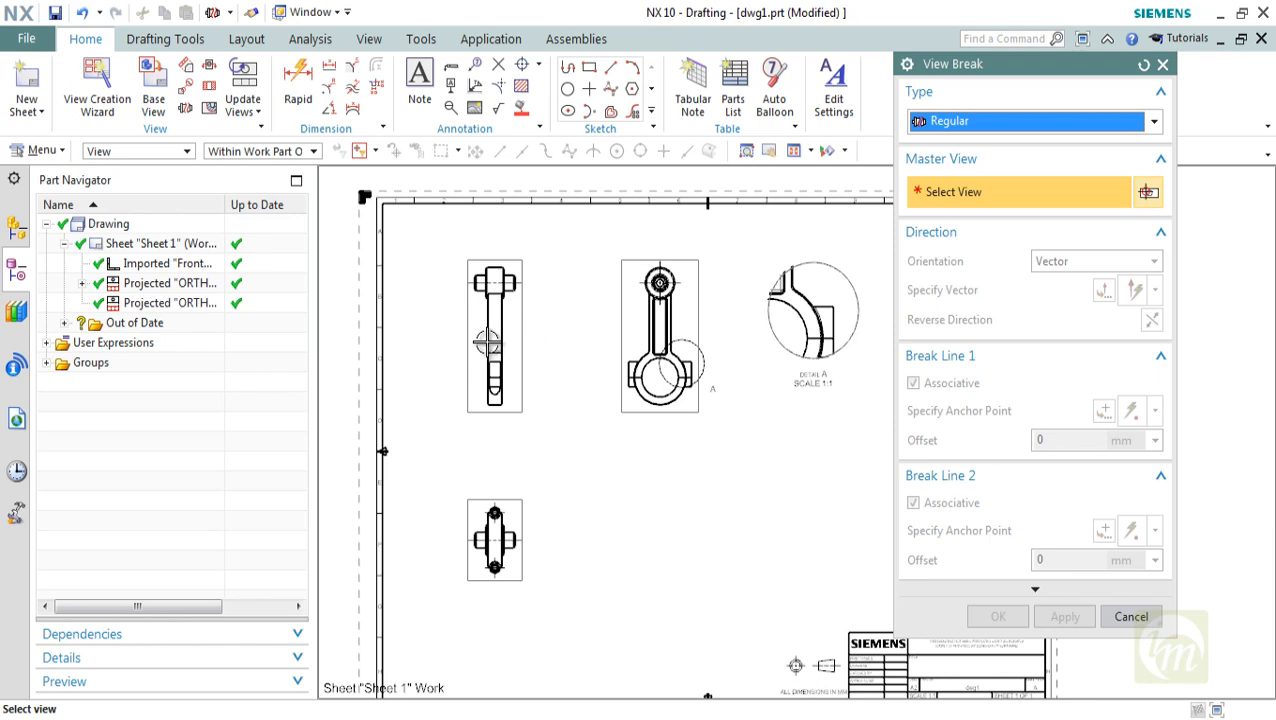
scroll(470, 322, "up", 2)
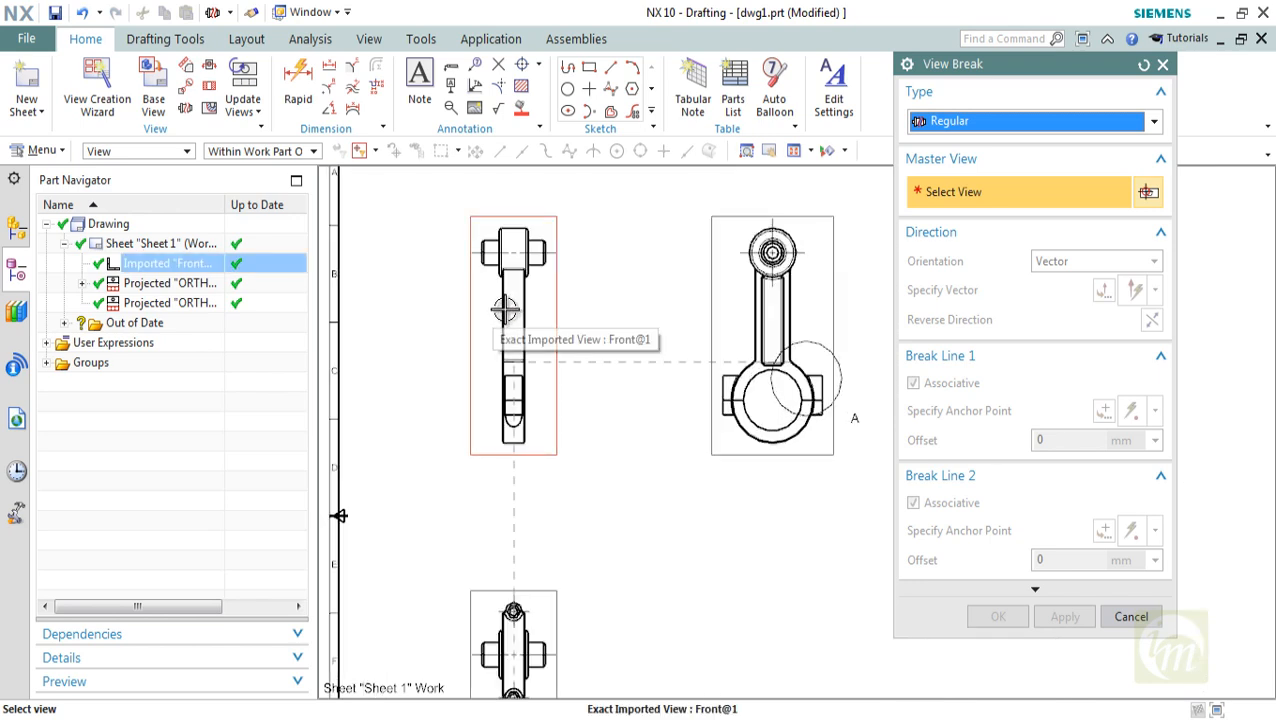
left_click(505, 311)
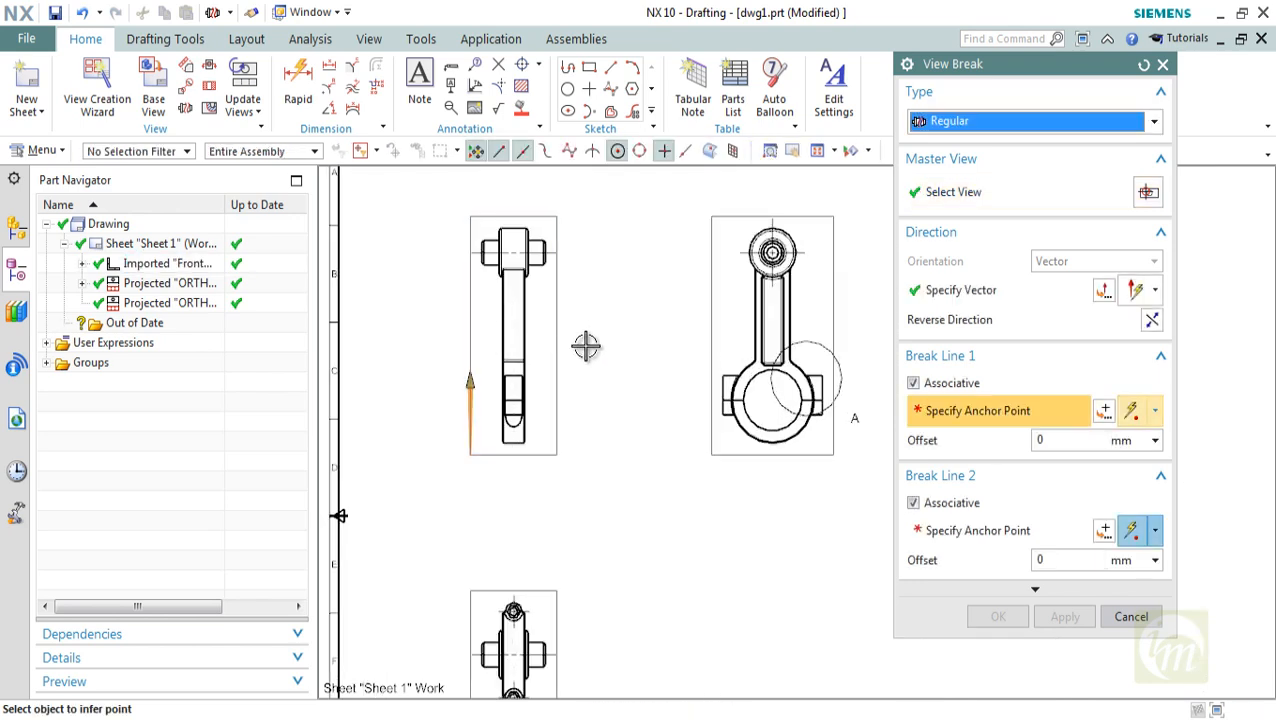
left_click(507, 316)
Anchor break line 2 lower on the same shank edge, with 0 mm offset, and create the view break
scroll(507, 338, "up", 1)
scroll(507, 338, "up", 3)
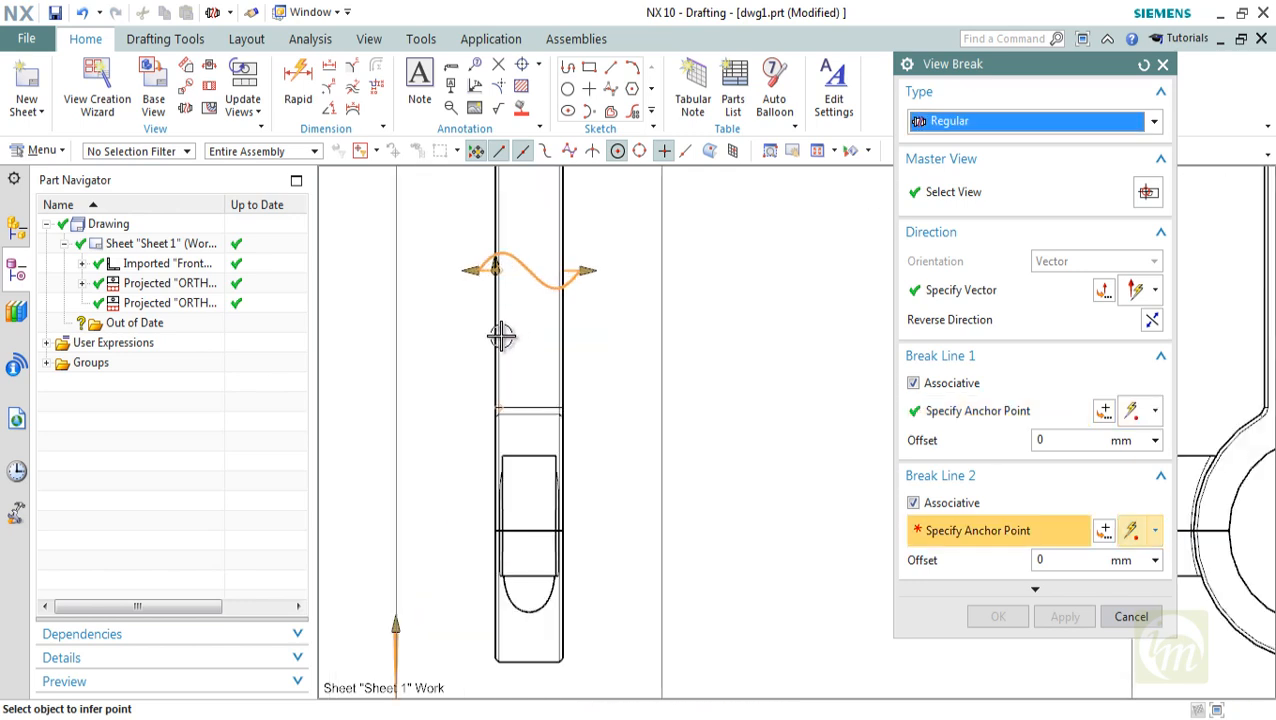
left_click(496, 338)
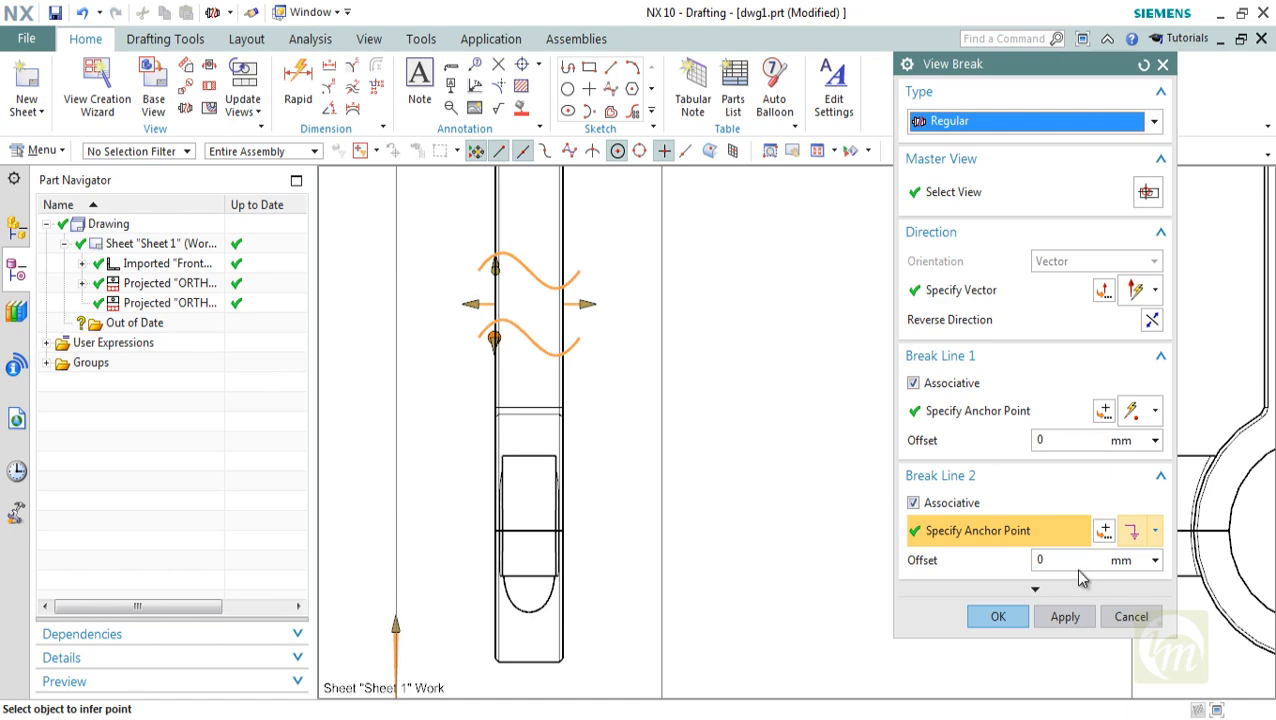
left_click(1015, 620)
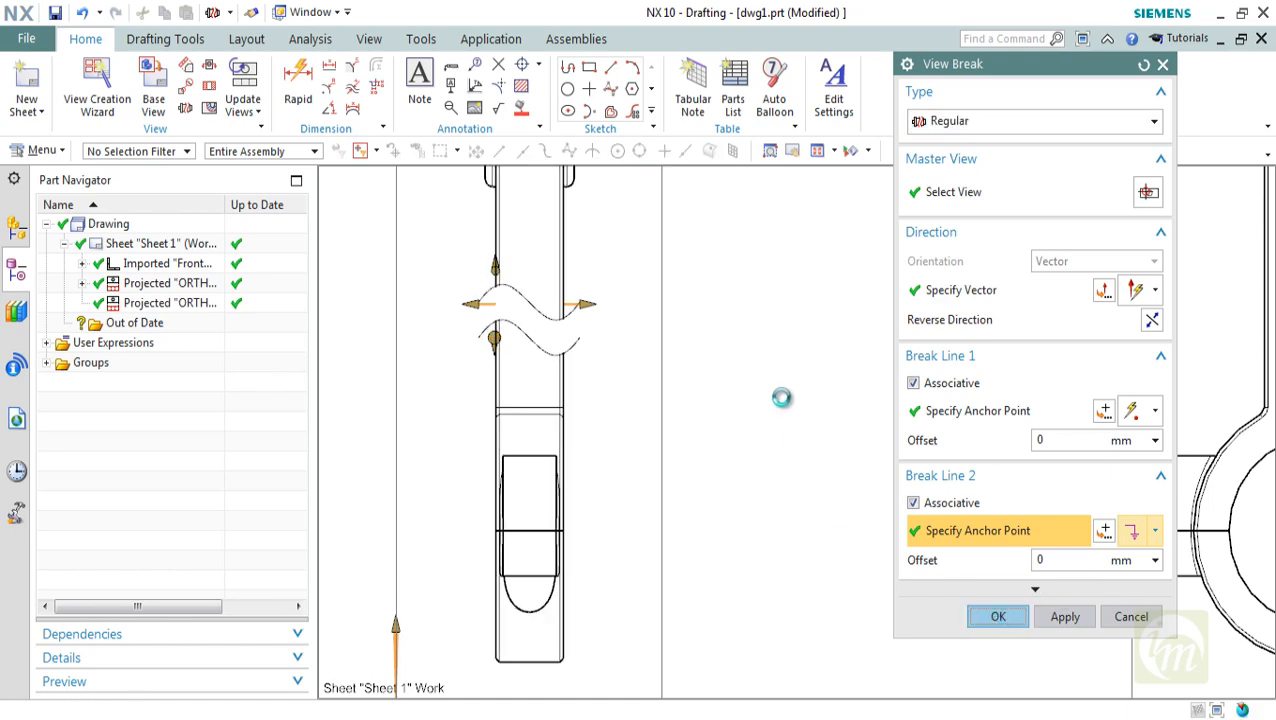
Inspect the broken shank in the front view and undo the view break
scroll(741, 369, "down", 2)
scroll(810, 370, "up", 4)
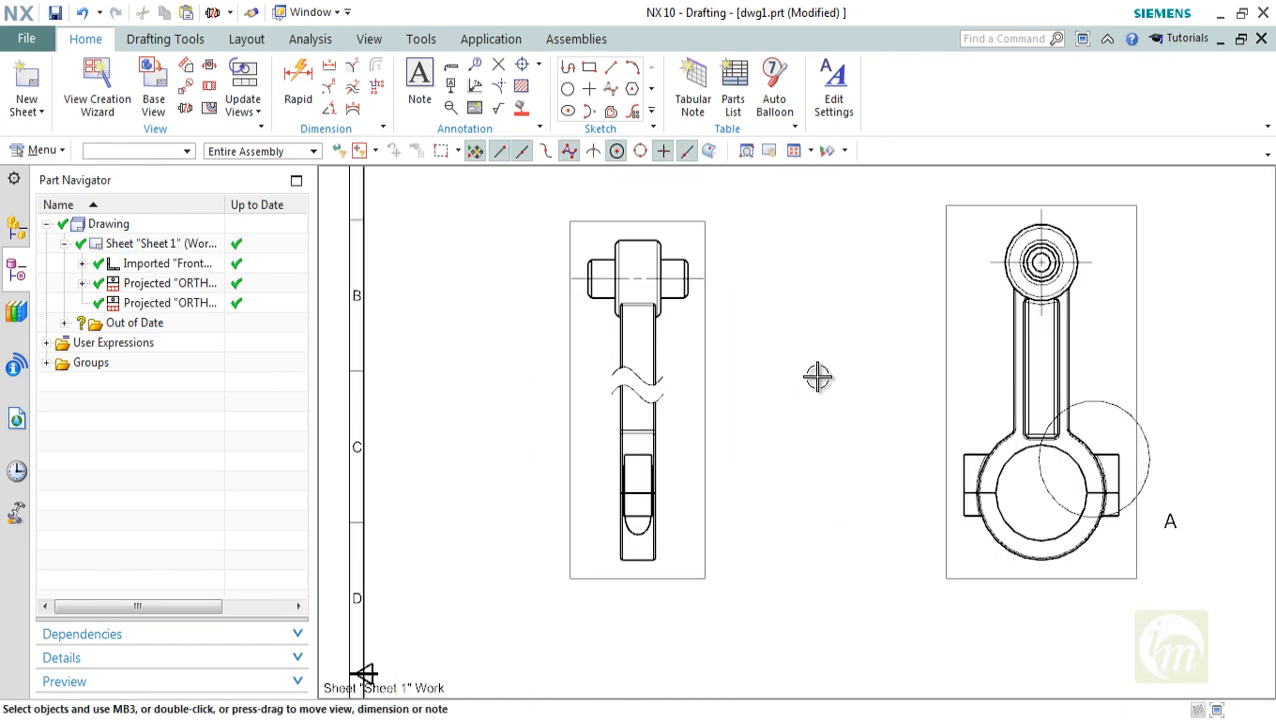
scroll(818, 376, "down", 1)
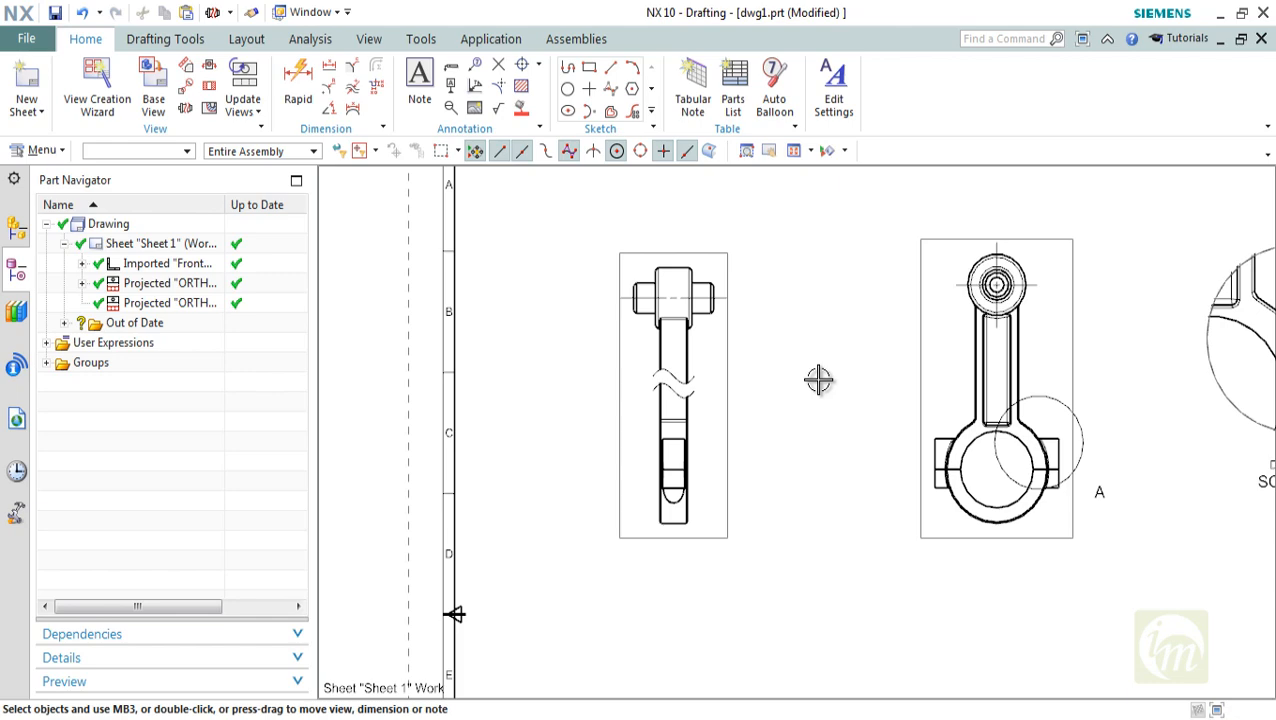
scroll(818, 392, "down", 2)
middle_click_drag(817, 407, 720, 348, "shift")
scroll(641, 316, "up", 3)
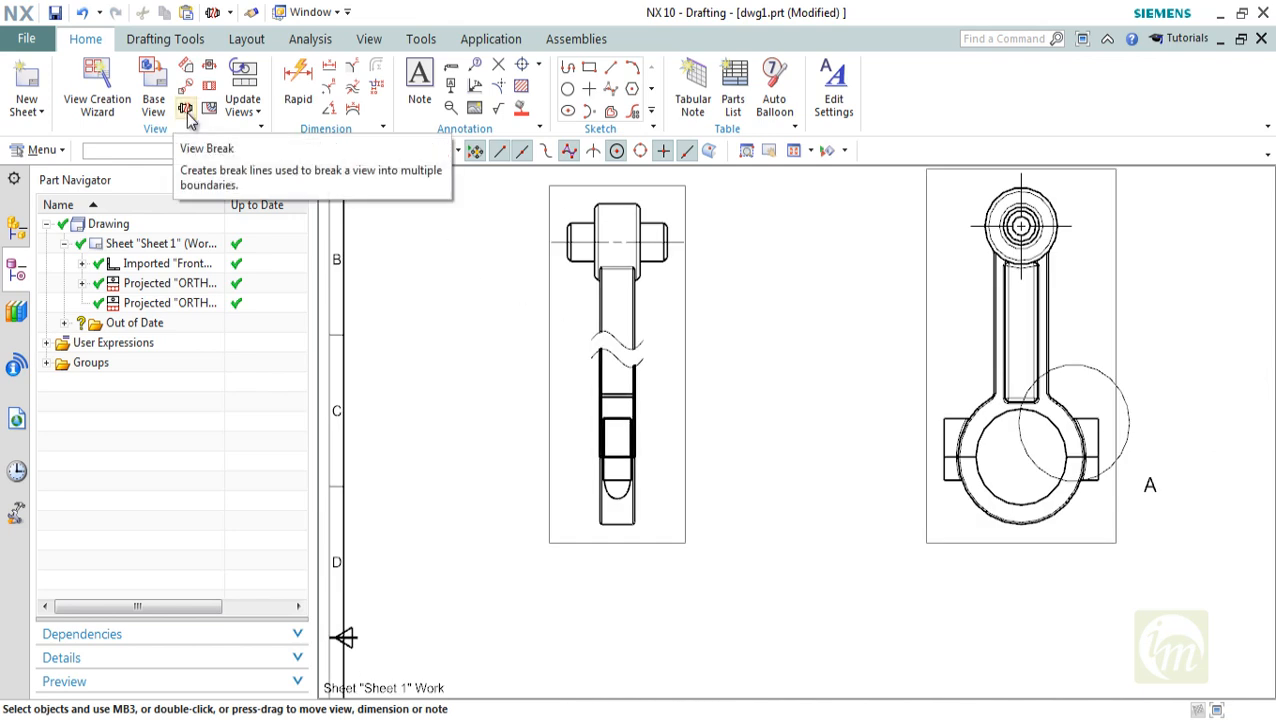
key("ctrl+f")
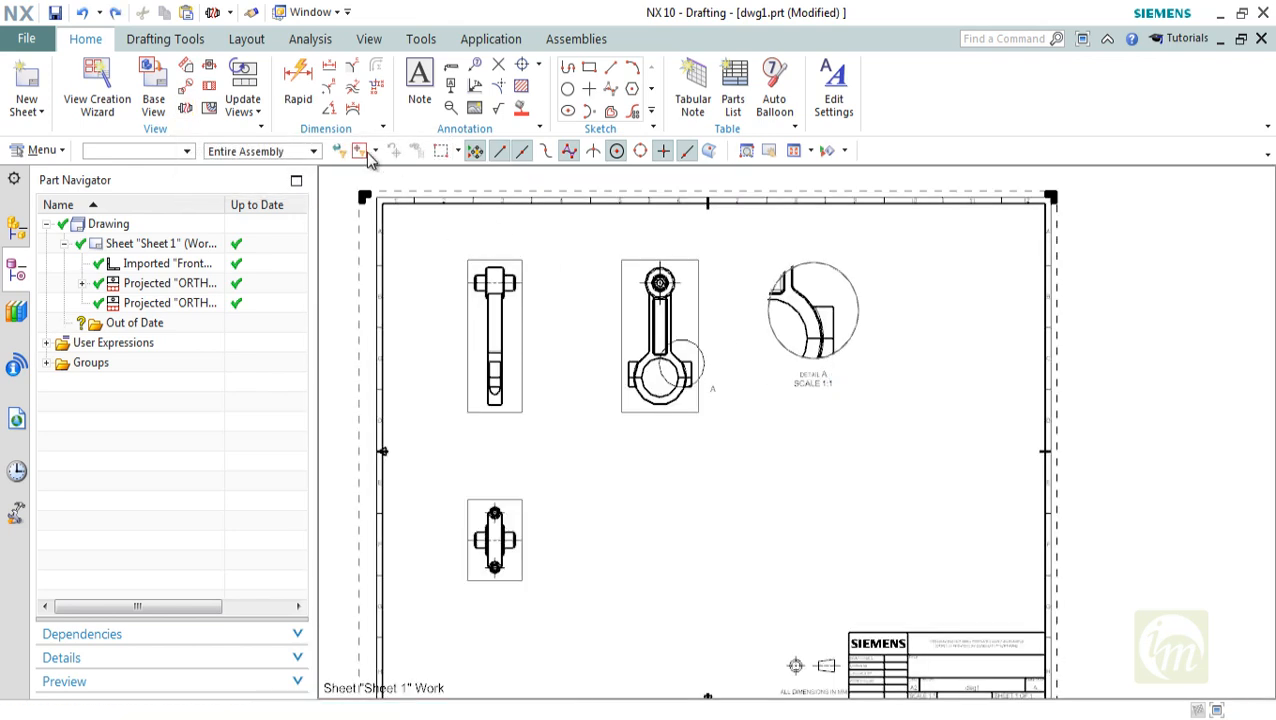
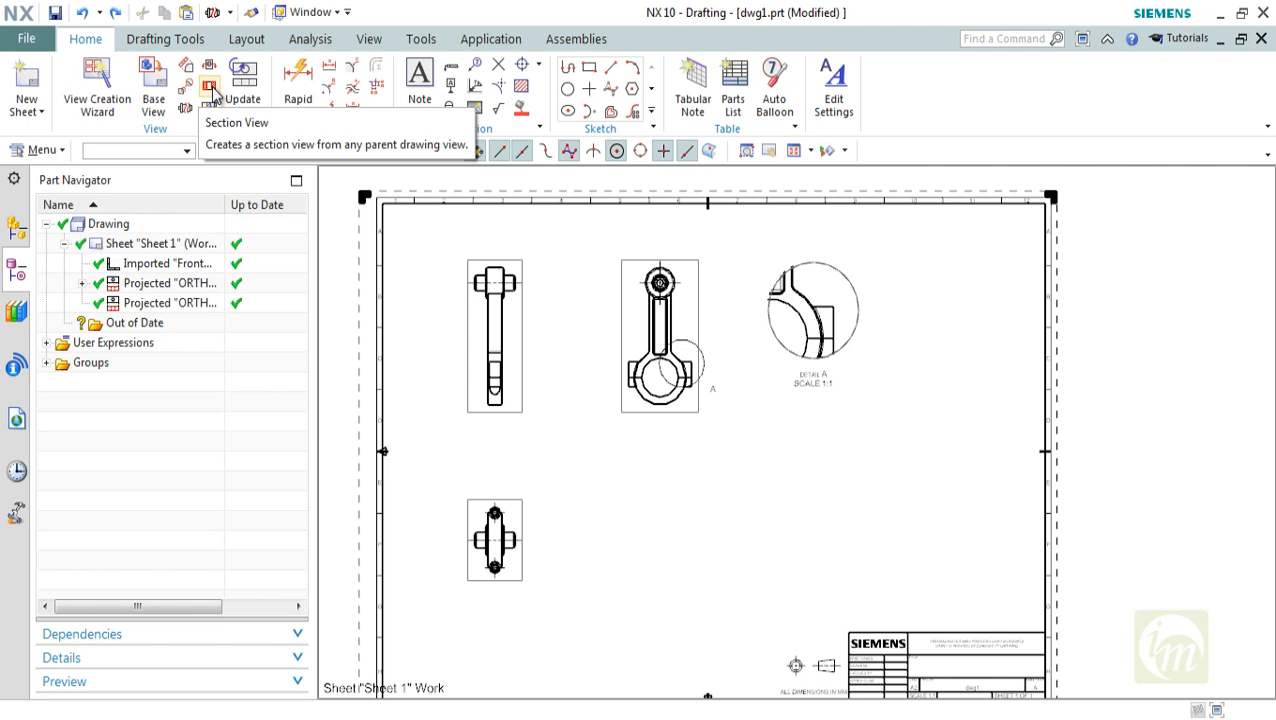
Start a section view with a Dynamic section line definition and the Simple/Stepped method
left_click(210, 89)
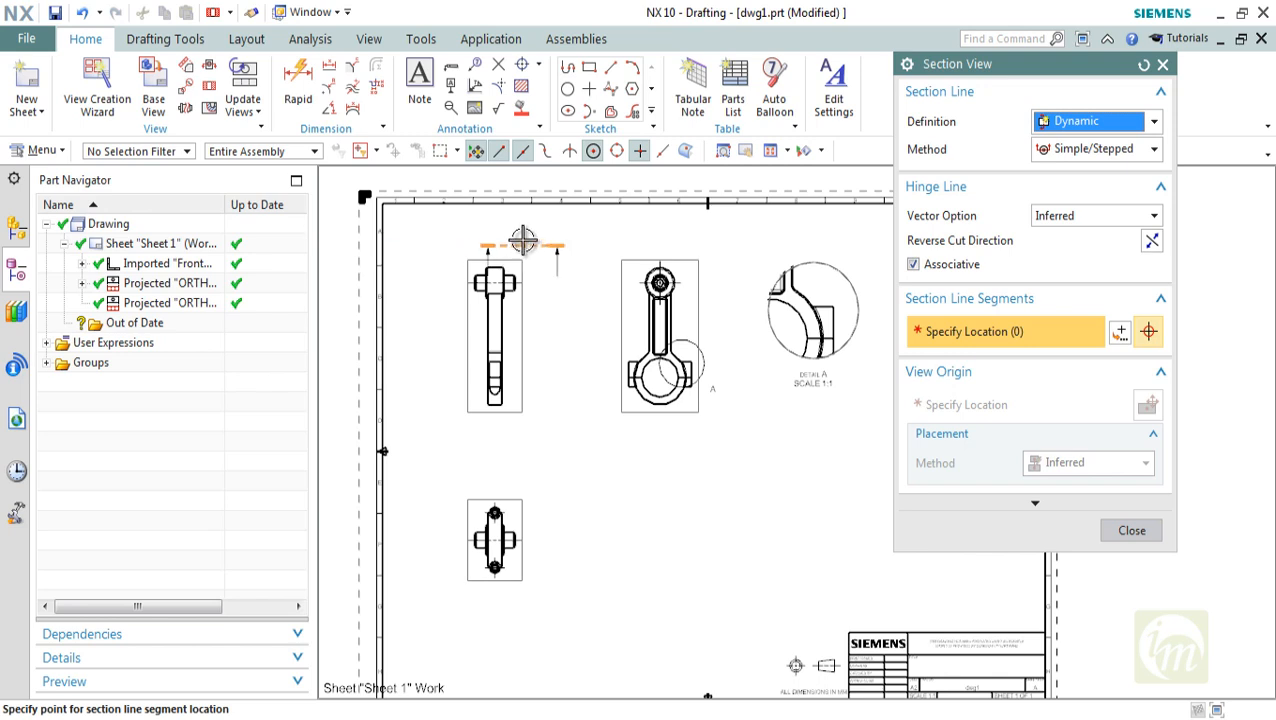
left_click(1076, 124)
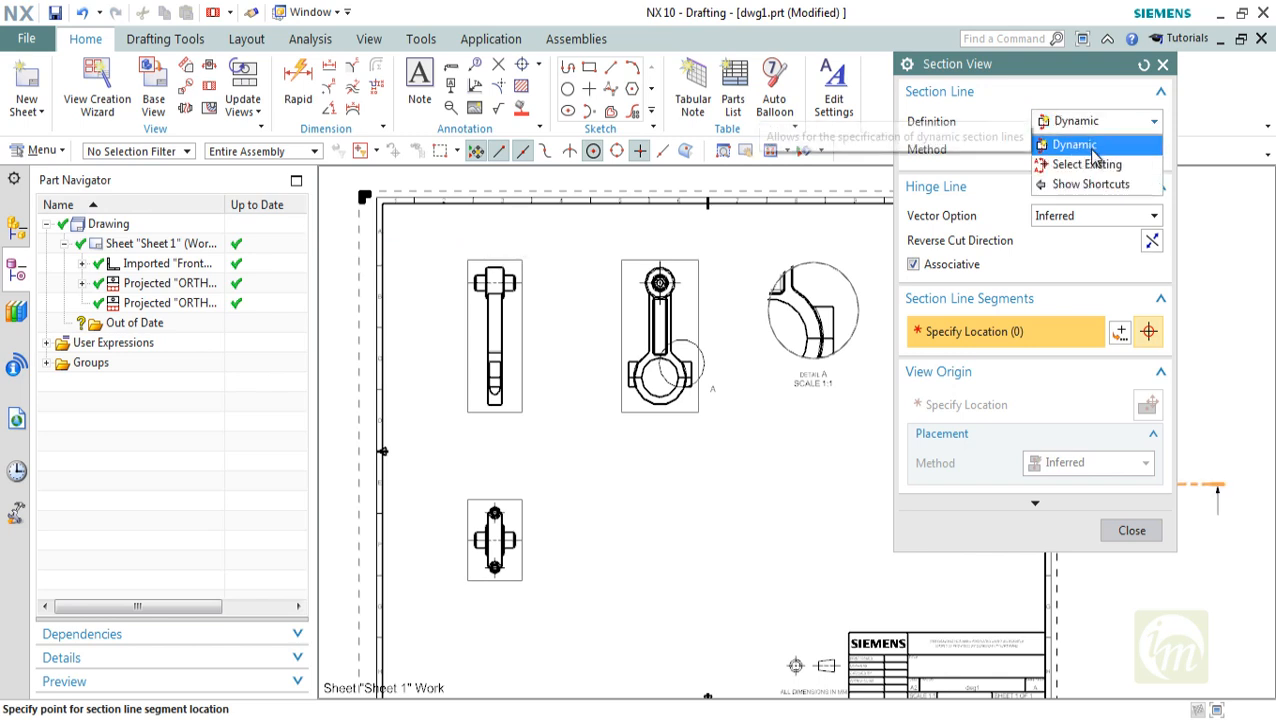
left_click(1092, 146)
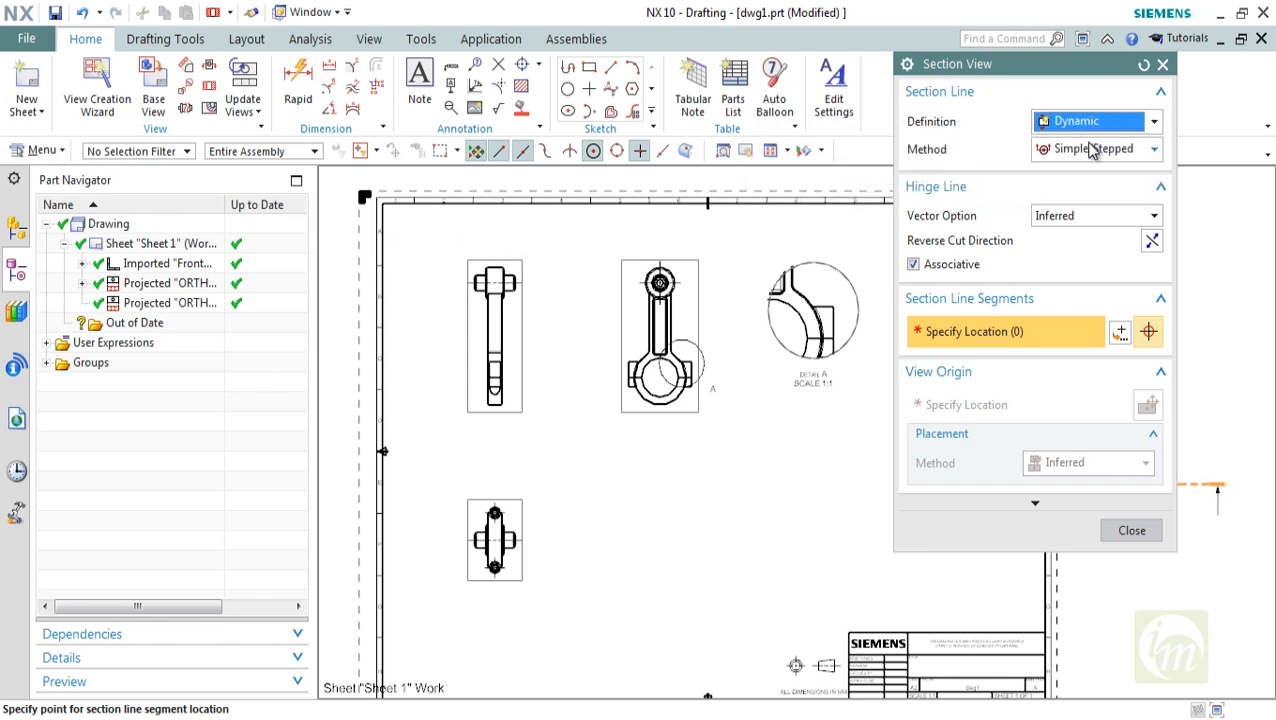
left_click(1091, 150)
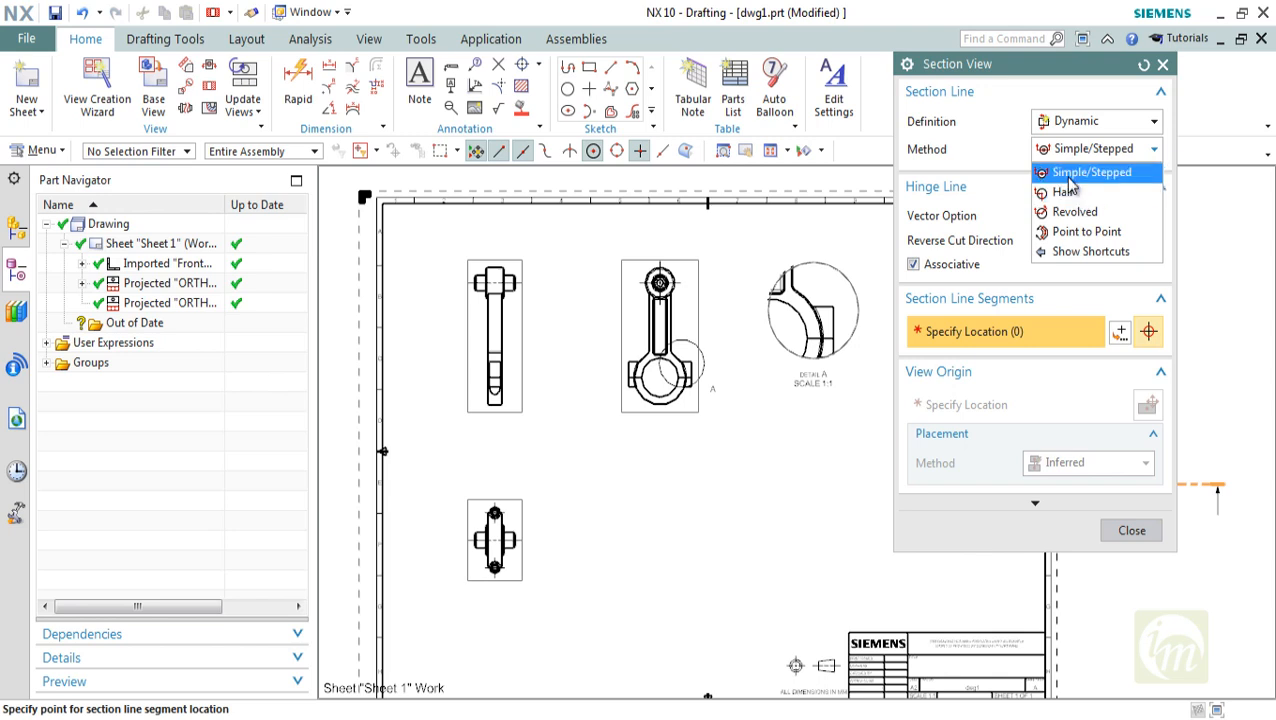
left_click(1069, 178)
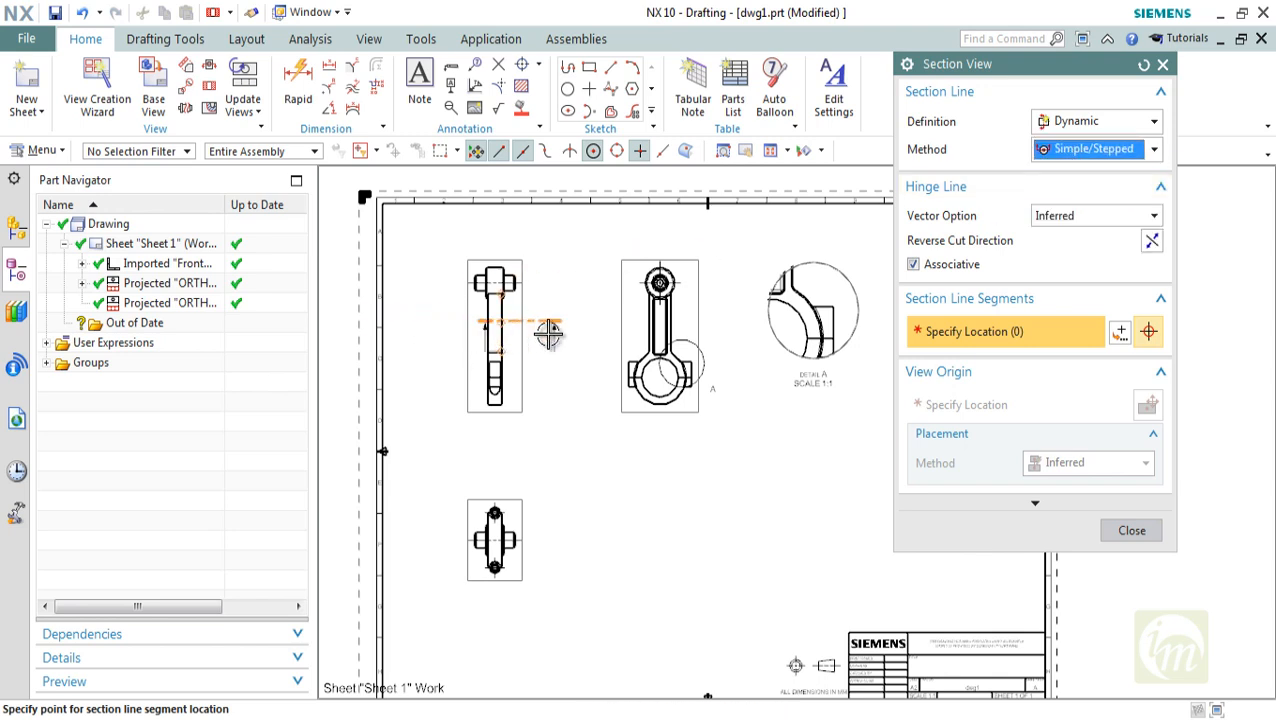
Set the section's hinge line to a Defined vector along the YC-axis
left_click(1085, 219)
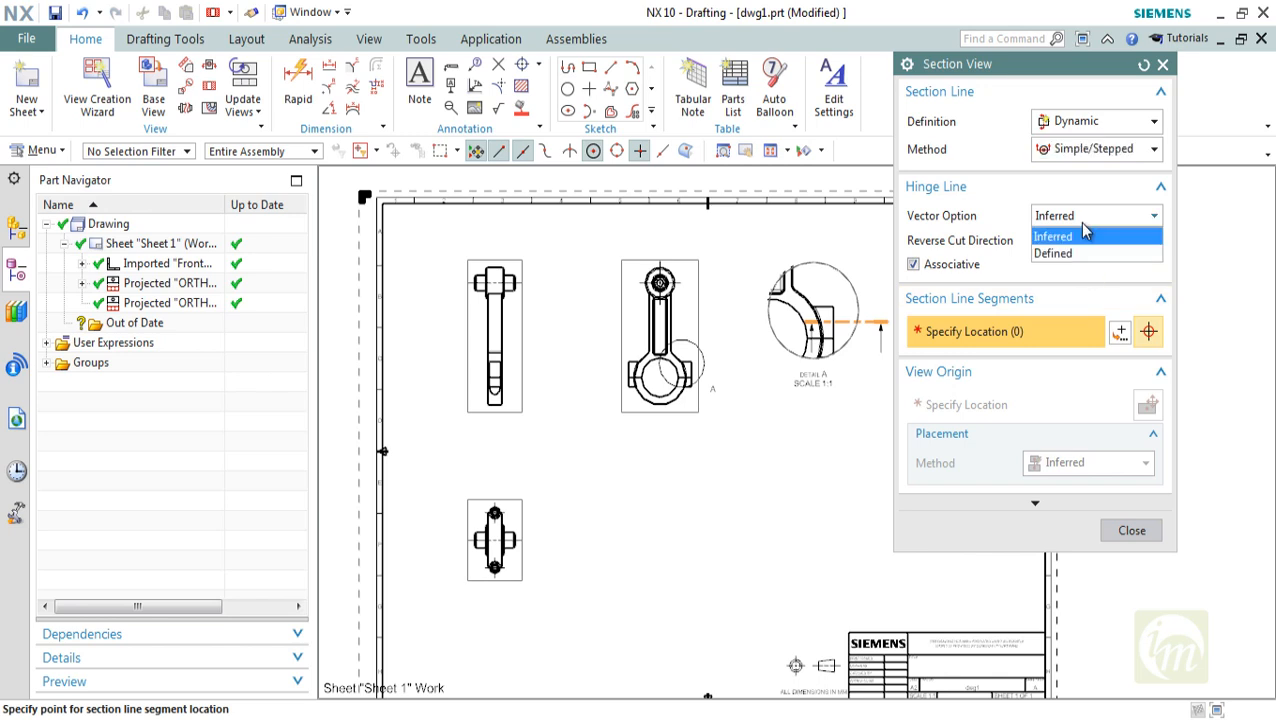
left_click(1076, 255)
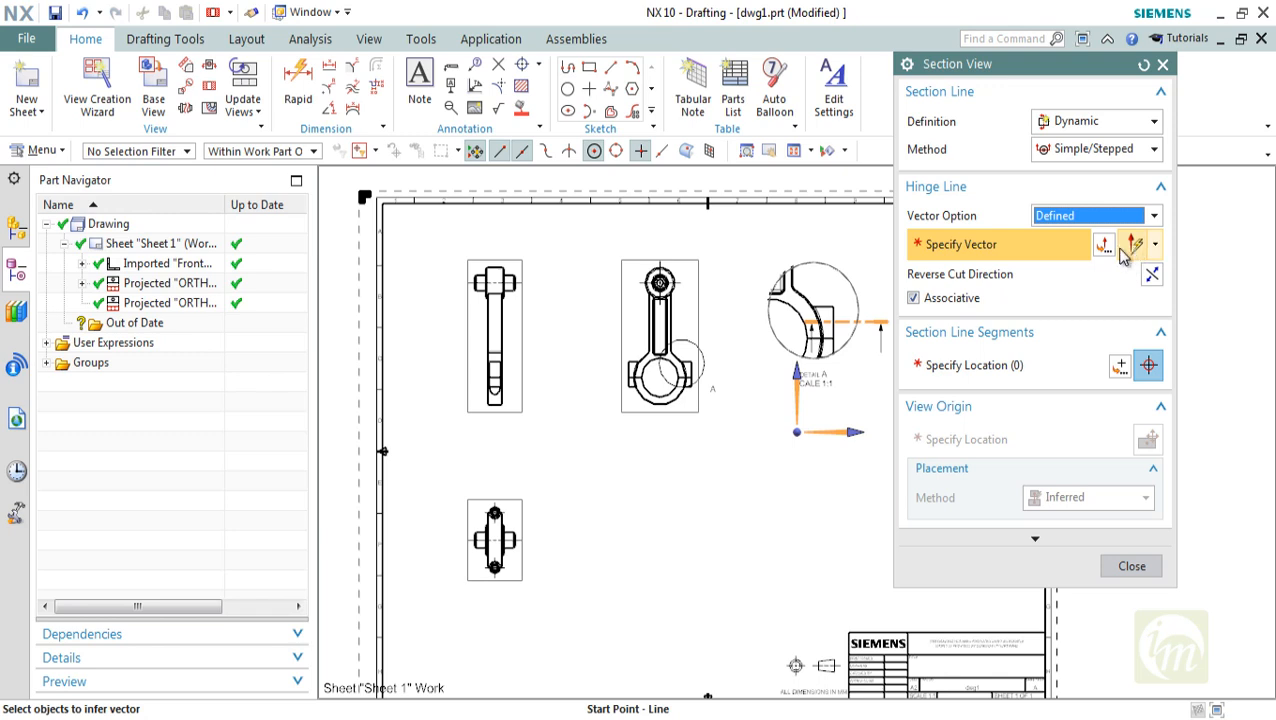
left_click(796, 389)
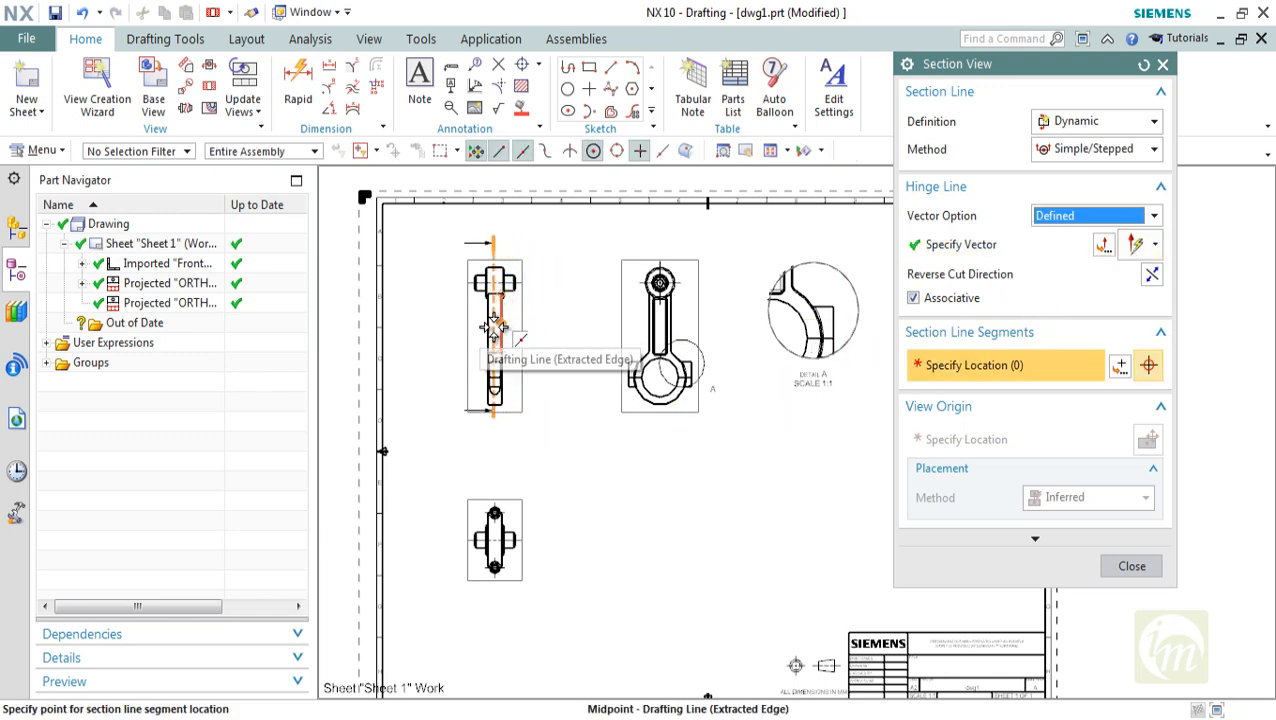
left_click(1103, 245)
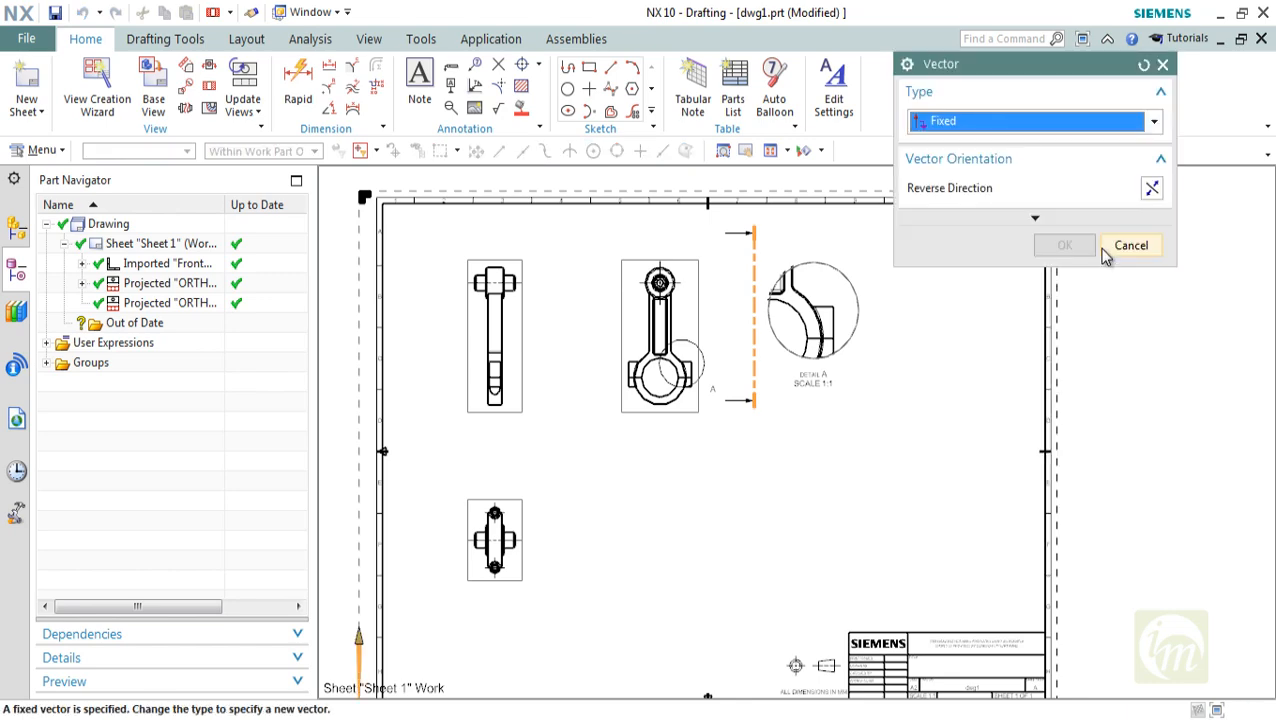
left_click(987, 121)
left_click(962, 282)
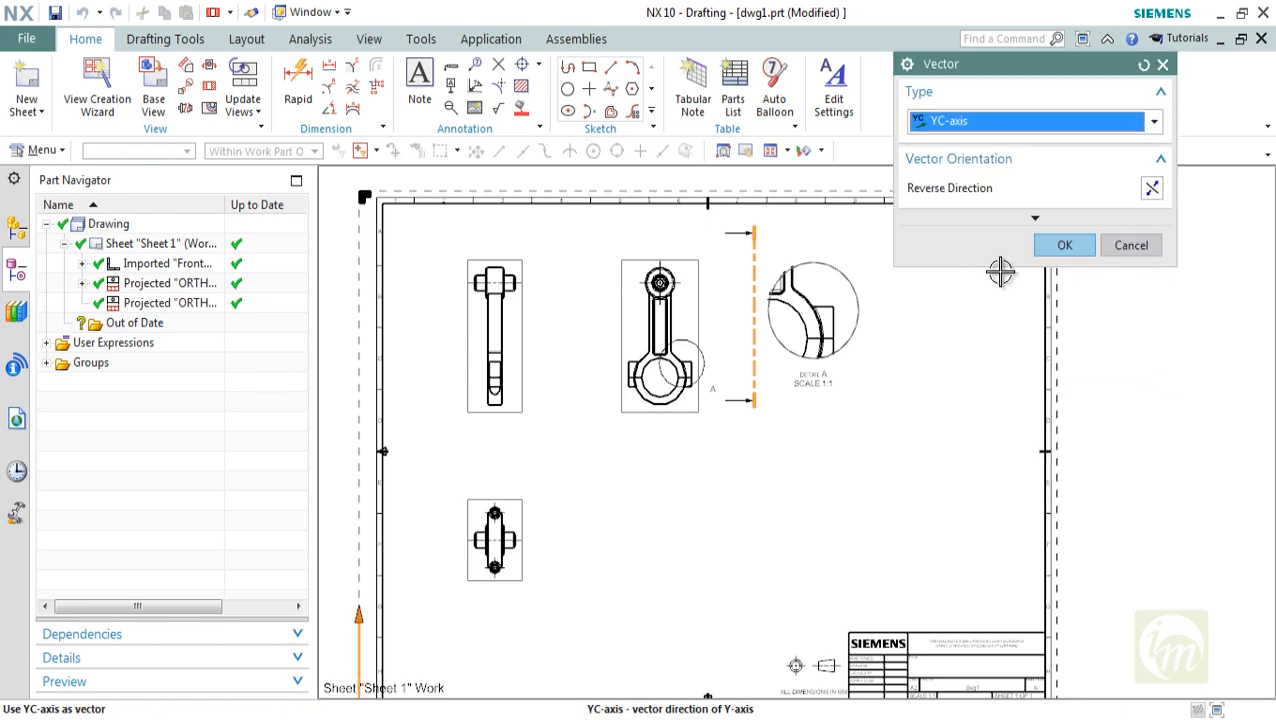
left_click(1064, 245)
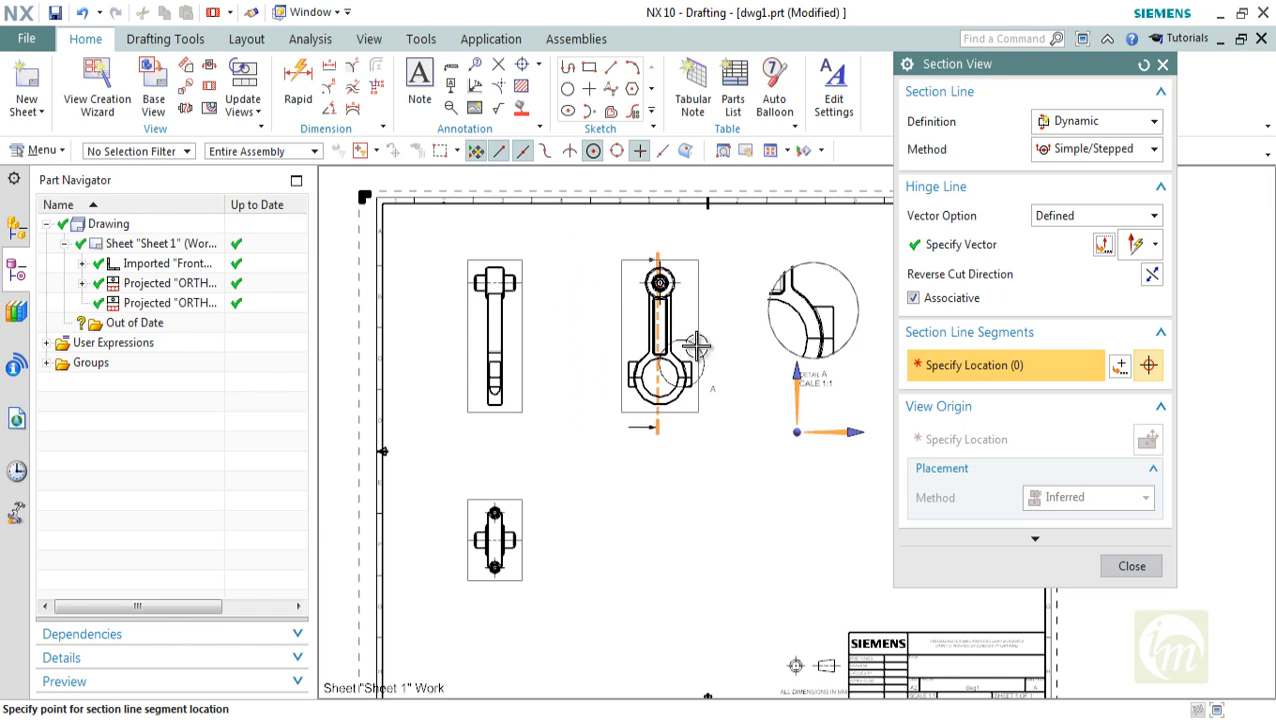
left_click(840, 432)
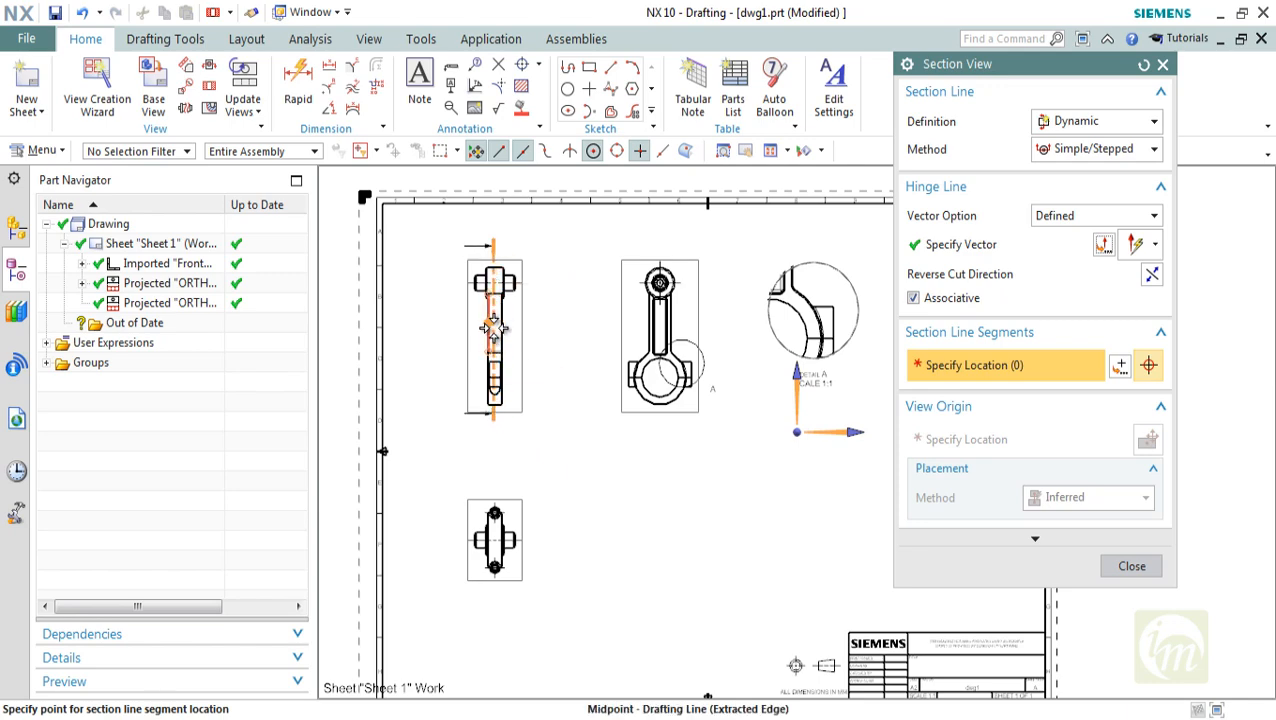
Run the vertical section line through the shank's centre in the imported front view and place the section view below the projected side view
scroll(493, 328, "up", 3)
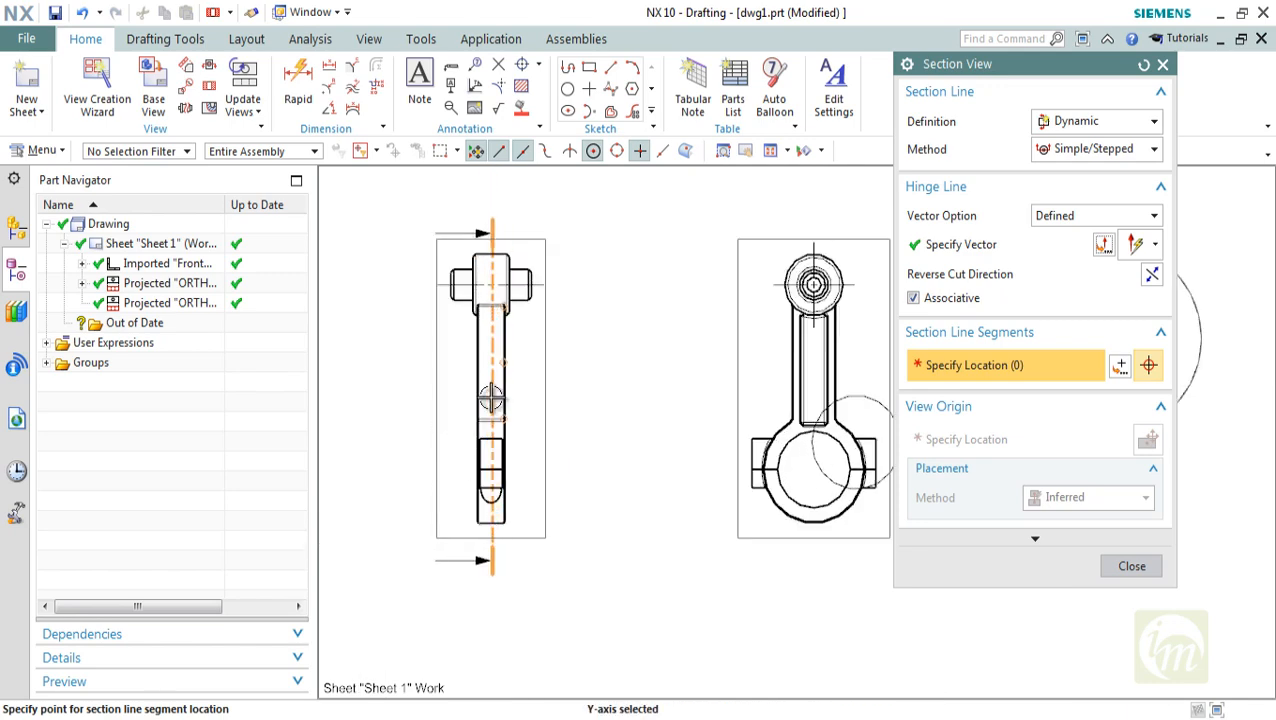
left_click(490, 394)
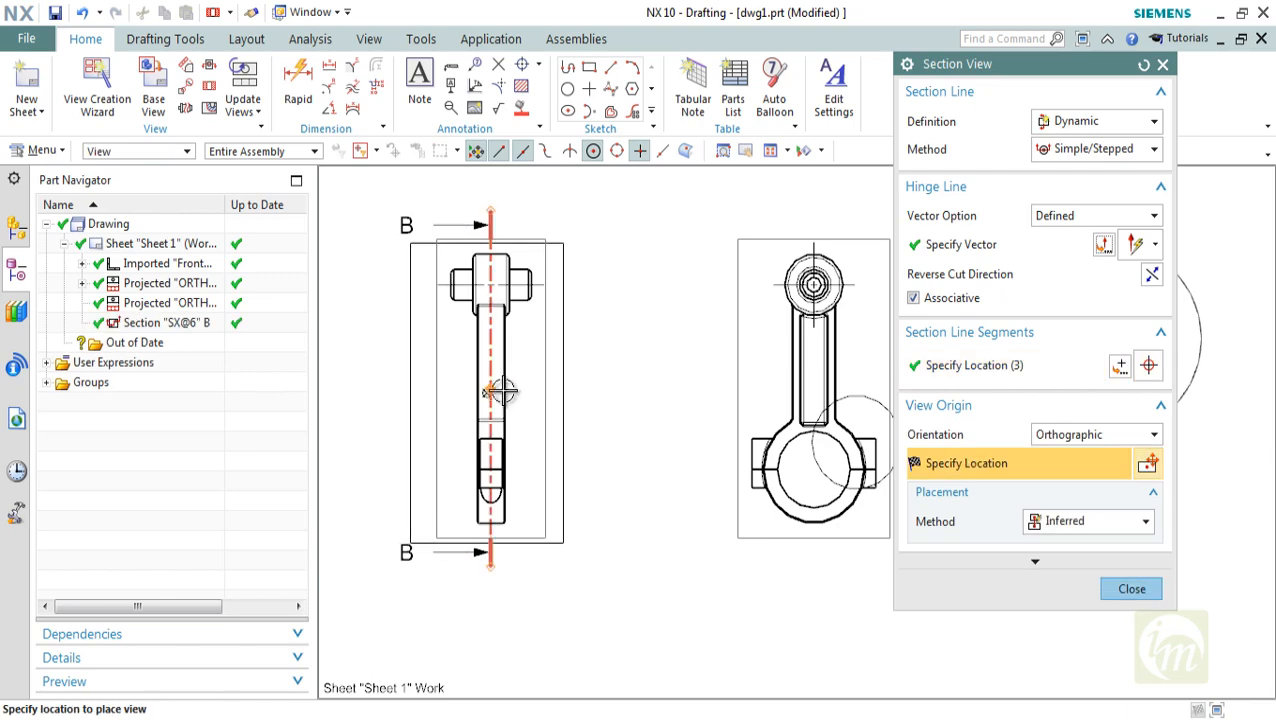
scroll(530, 388, "down", 3)
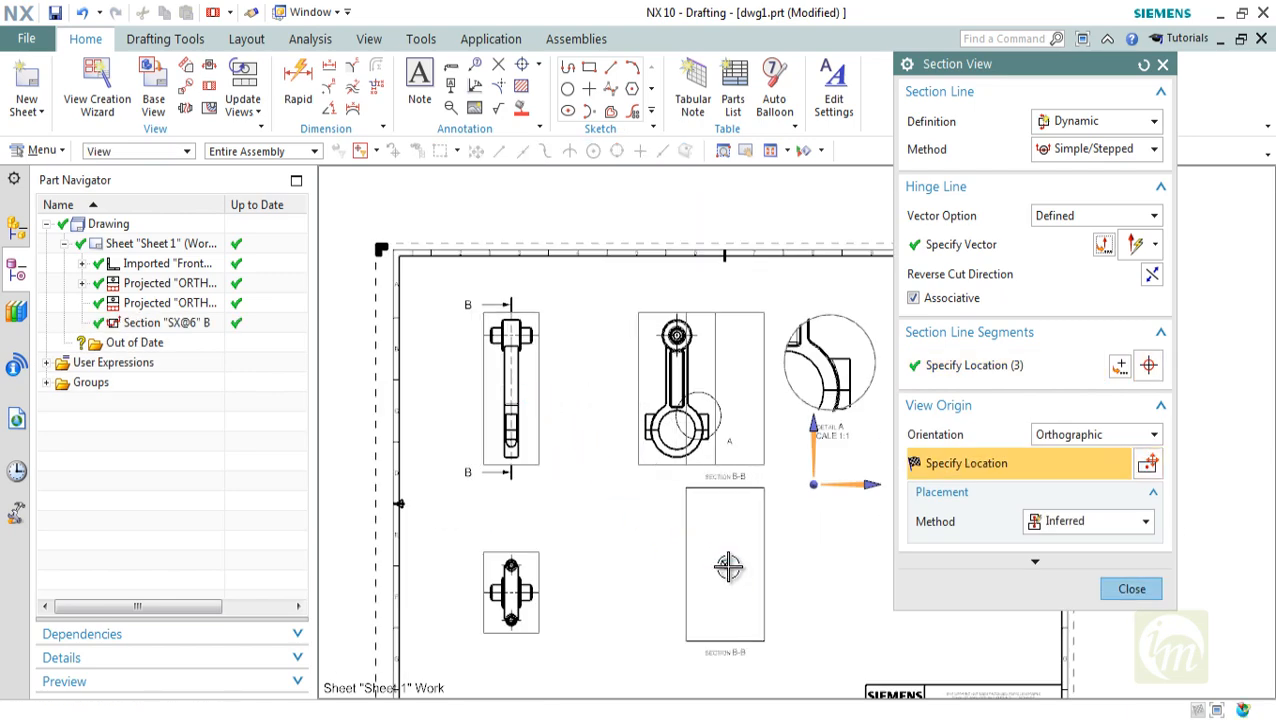
left_click(729, 566)
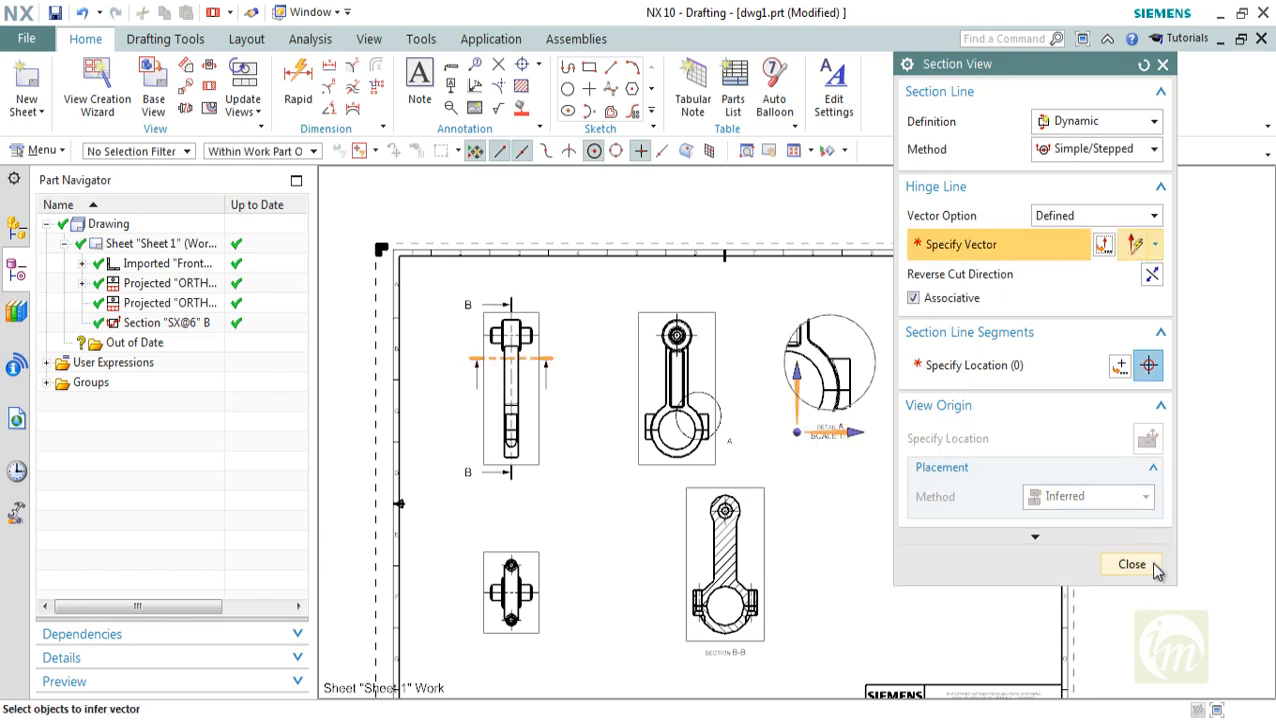
left_click(1155, 562)
Examine the section line and the crosshatching of section B-B around the pin bore, shank, bolts and big end
middle_click_drag(797, 537, 795, 473, "shift")
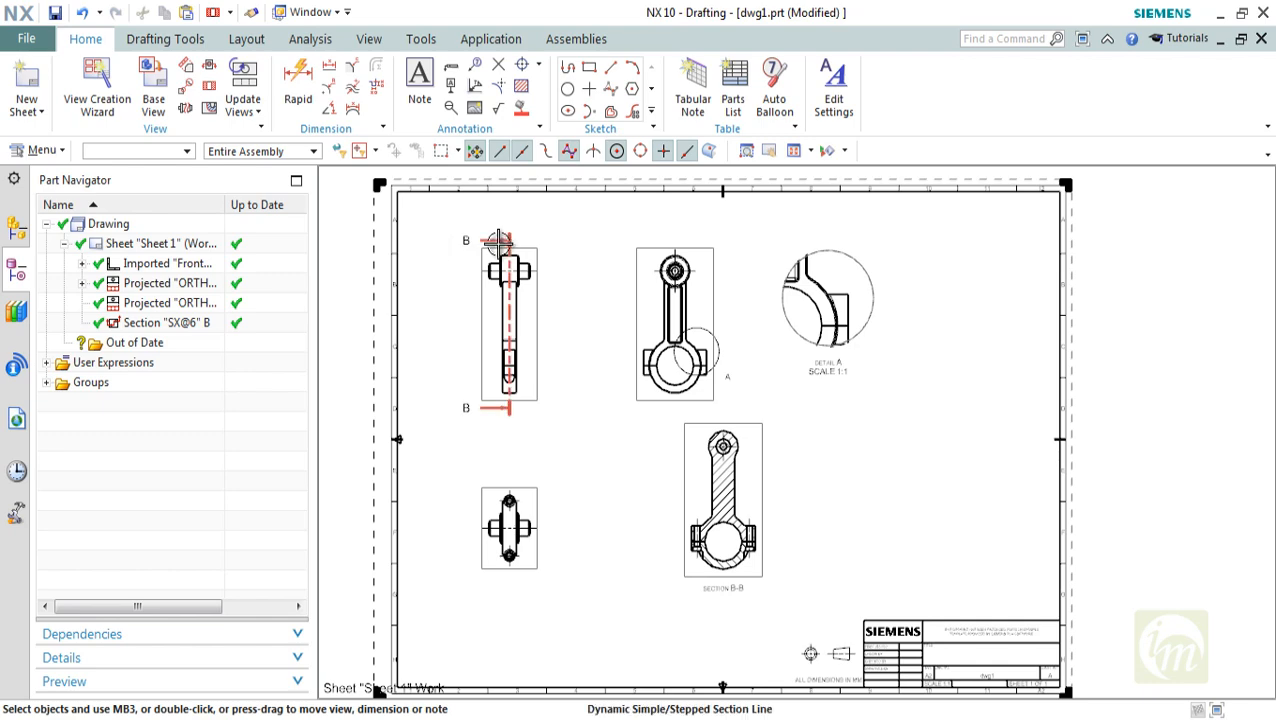
scroll(748, 534, "up", 3)
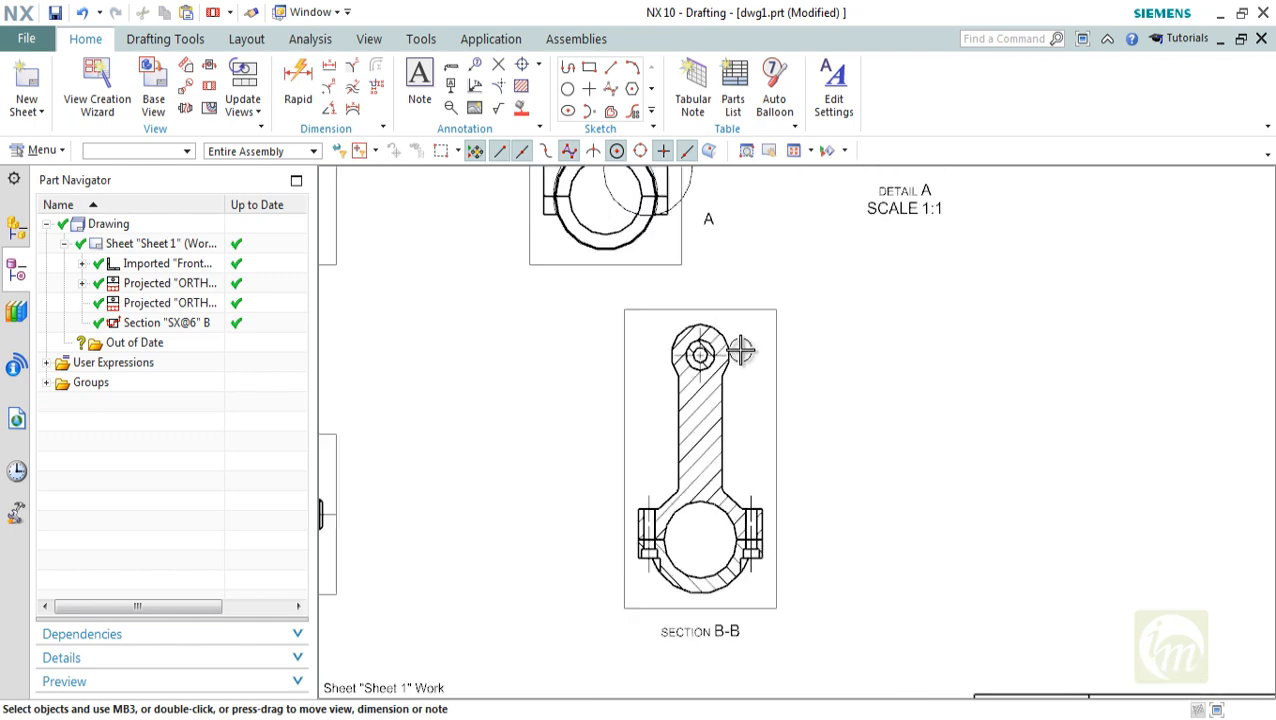
scroll(741, 349, "up", 3)
scroll(729, 347, "down", 3)
scroll(683, 333, "up", 3)
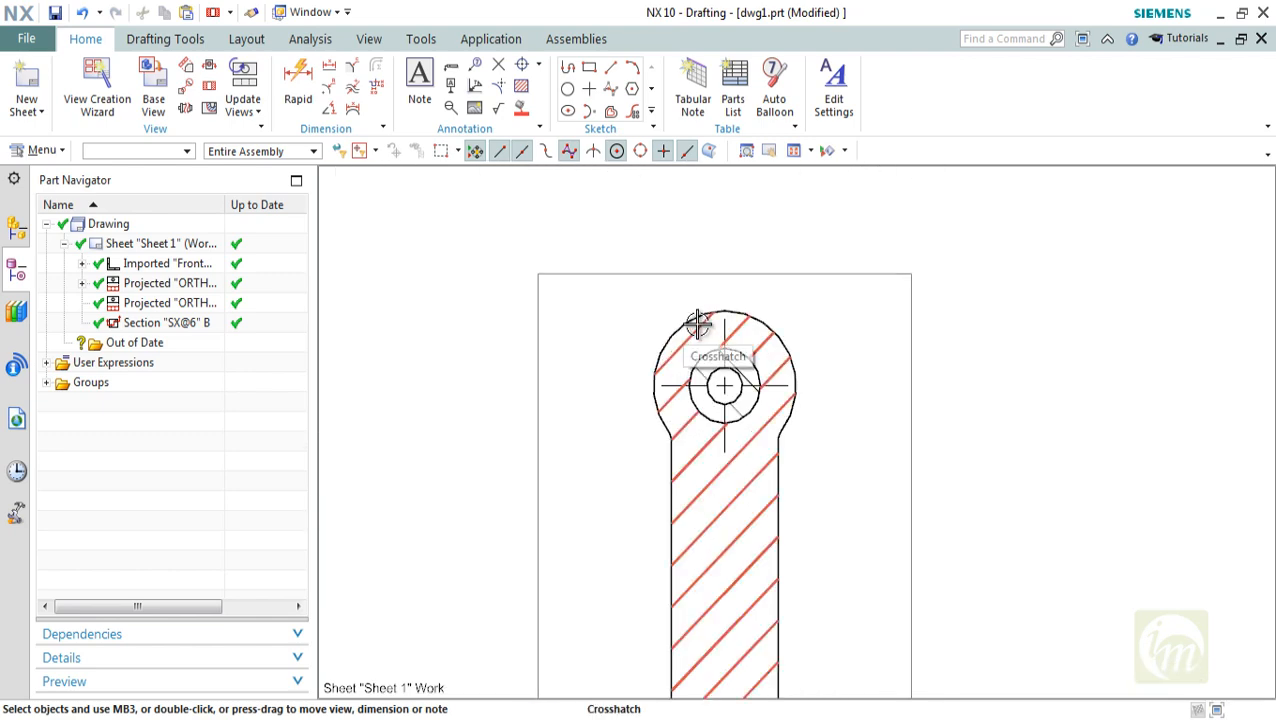
scroll(699, 323, "down", 3)
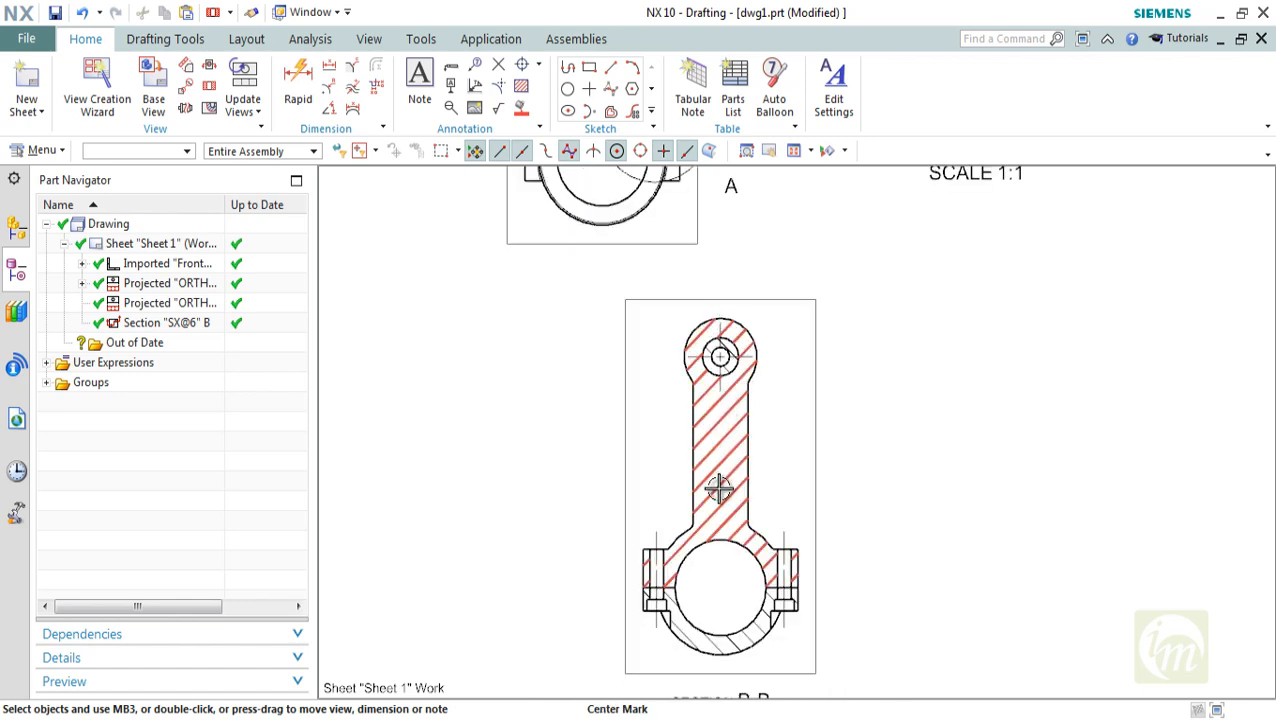
scroll(726, 333, "up", 4)
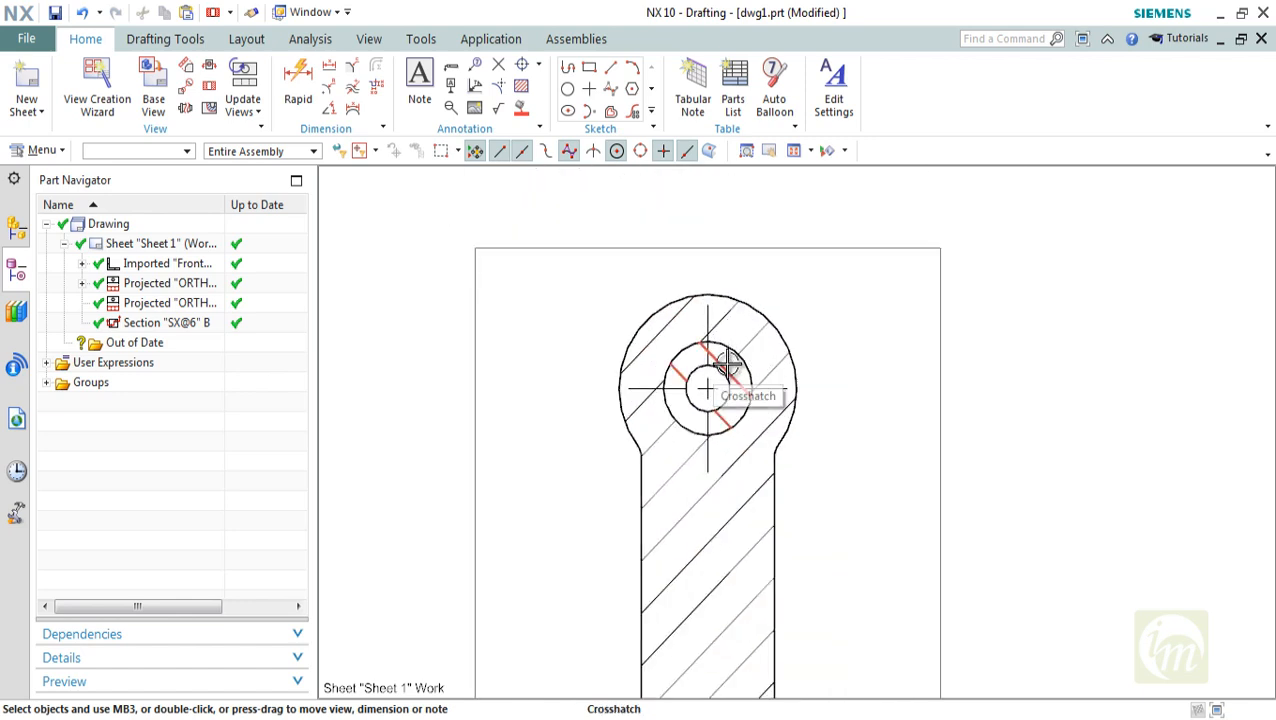
scroll(718, 364, "up", 2)
scroll(689, 372, "down", 8)
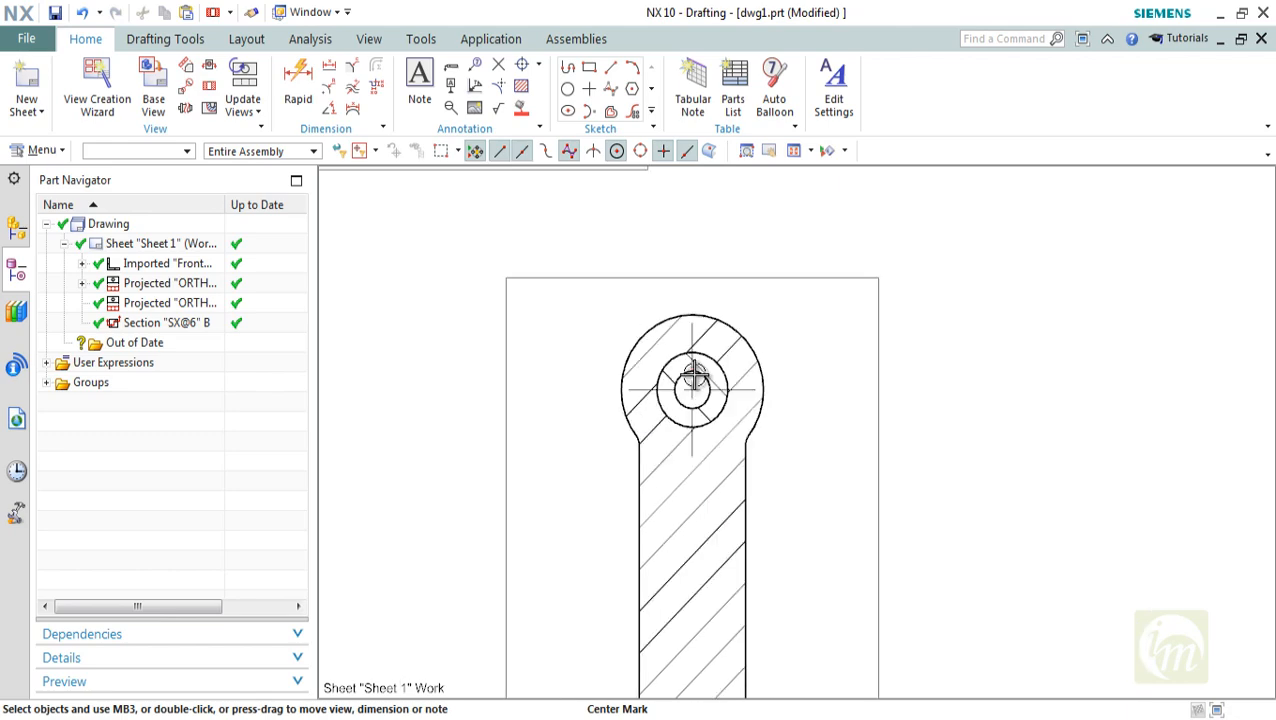
scroll(608, 428, "up", 5)
scroll(608, 428, "up", 2)
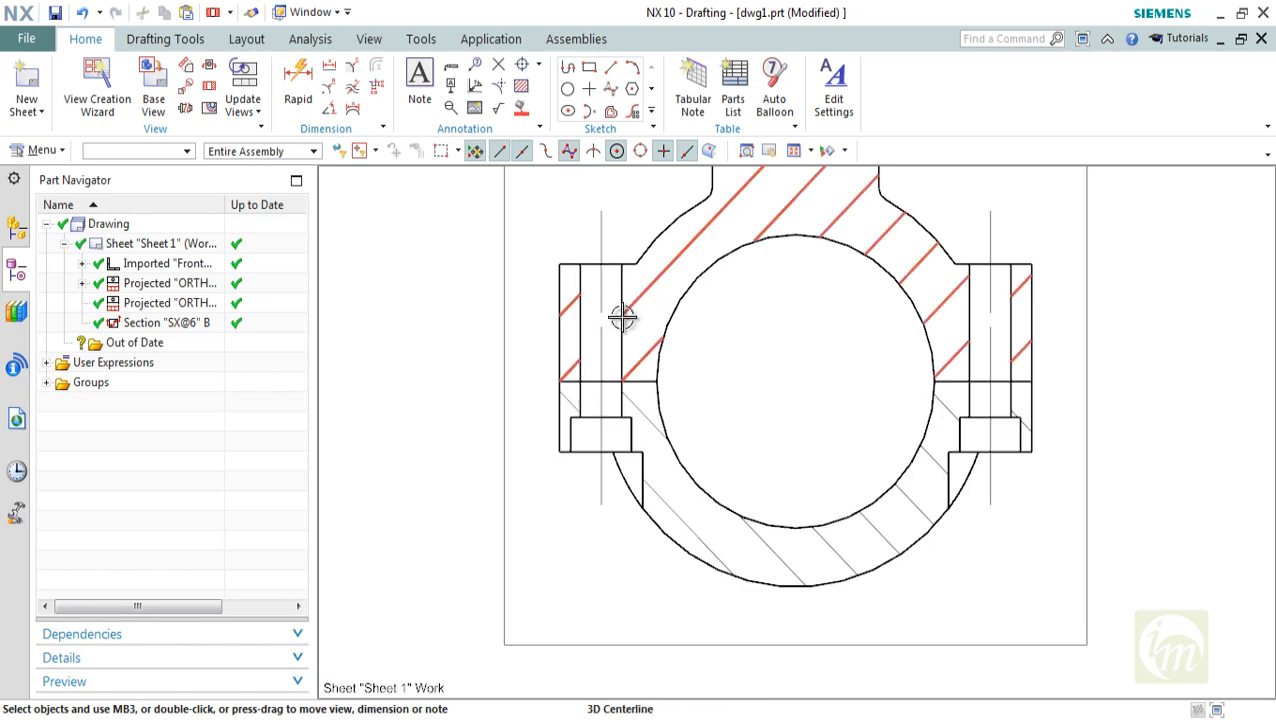
scroll(625, 330, "down", 5)
scroll(706, 355, "up", 4)
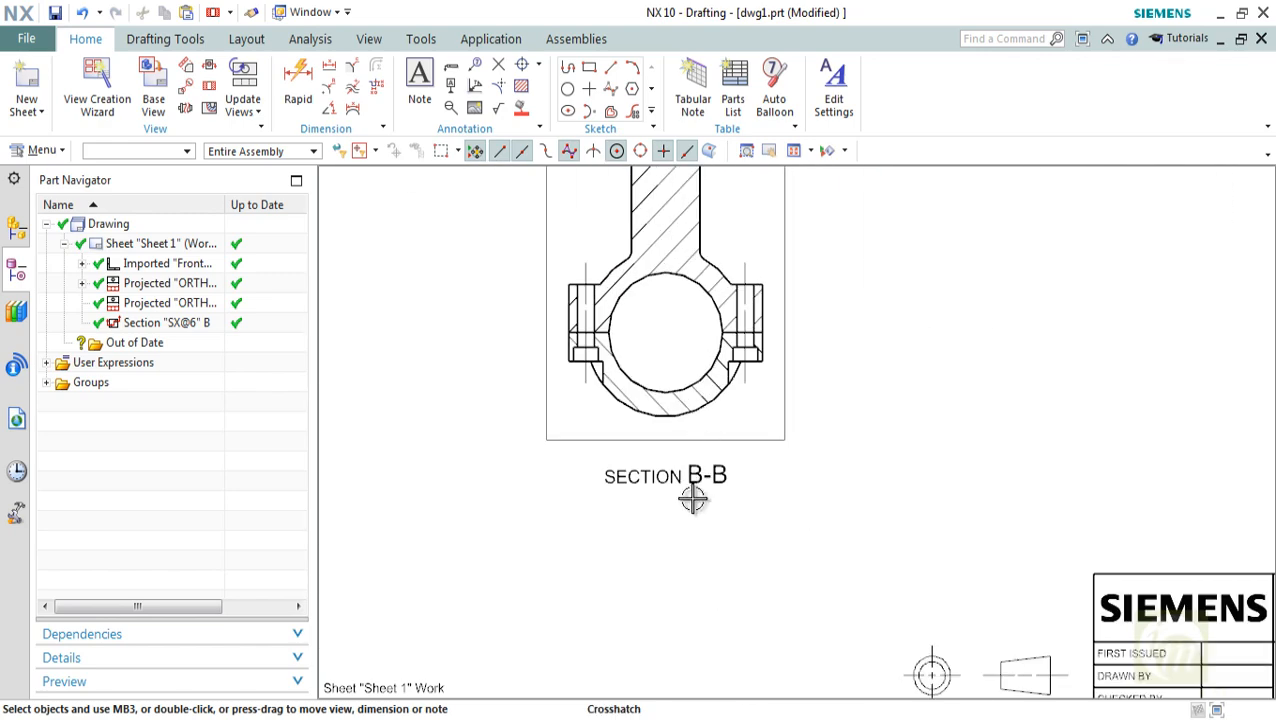
scroll(717, 484, "down", 5)
middle_click_drag(650, 328, 672, 469)
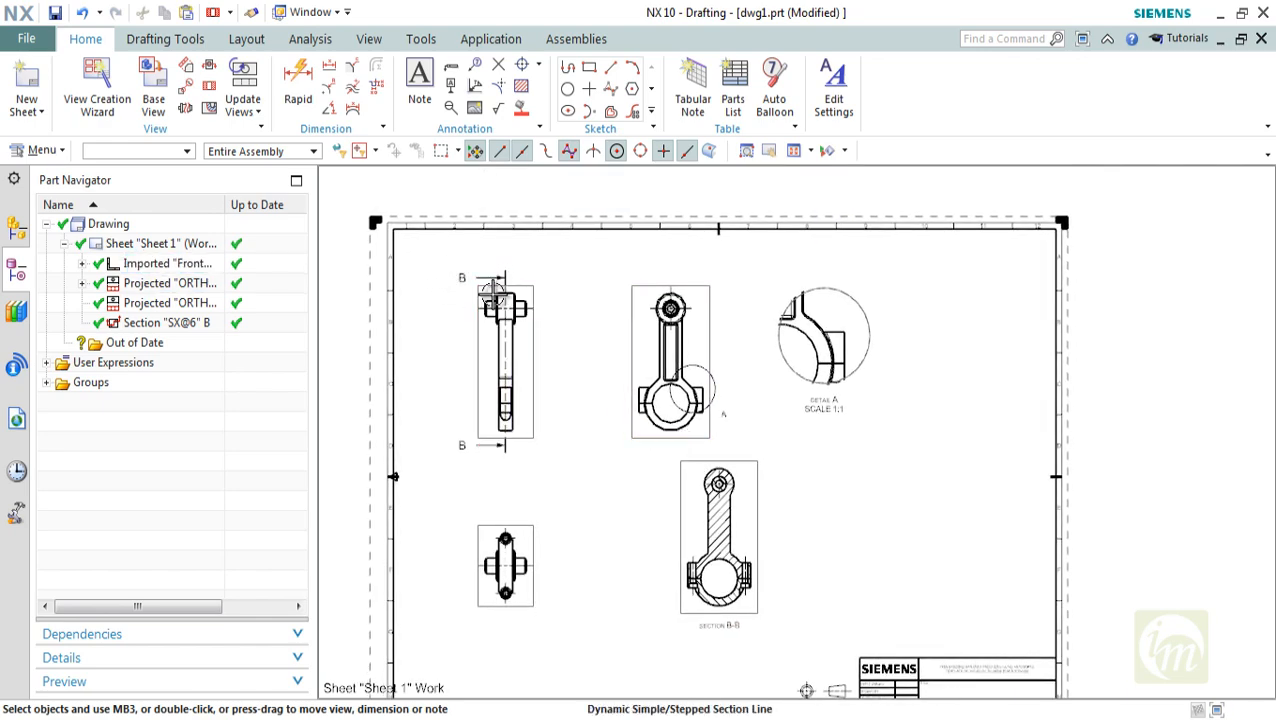
mouse_move(657, 410)
middle_mouse_down()
mouse_move(649, 360)
mouse_move(609, 388)
mouse_move(643, 417)
middle_mouse_up()
scroll(637, 363, "down", 2)
scroll(611, 390, "up", 2)
Add a second drawing sheet from the A3 - Size template, leaving its title block fields empty
left_click(30, 100)
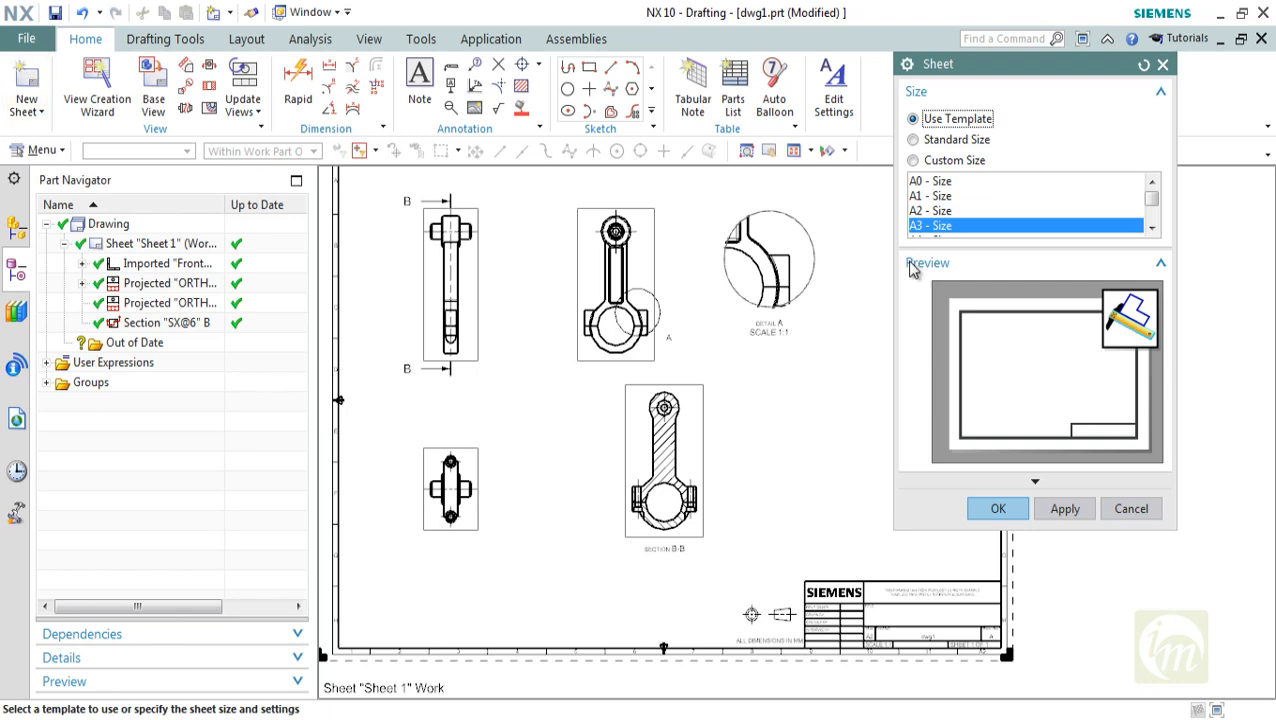
left_click(1000, 507)
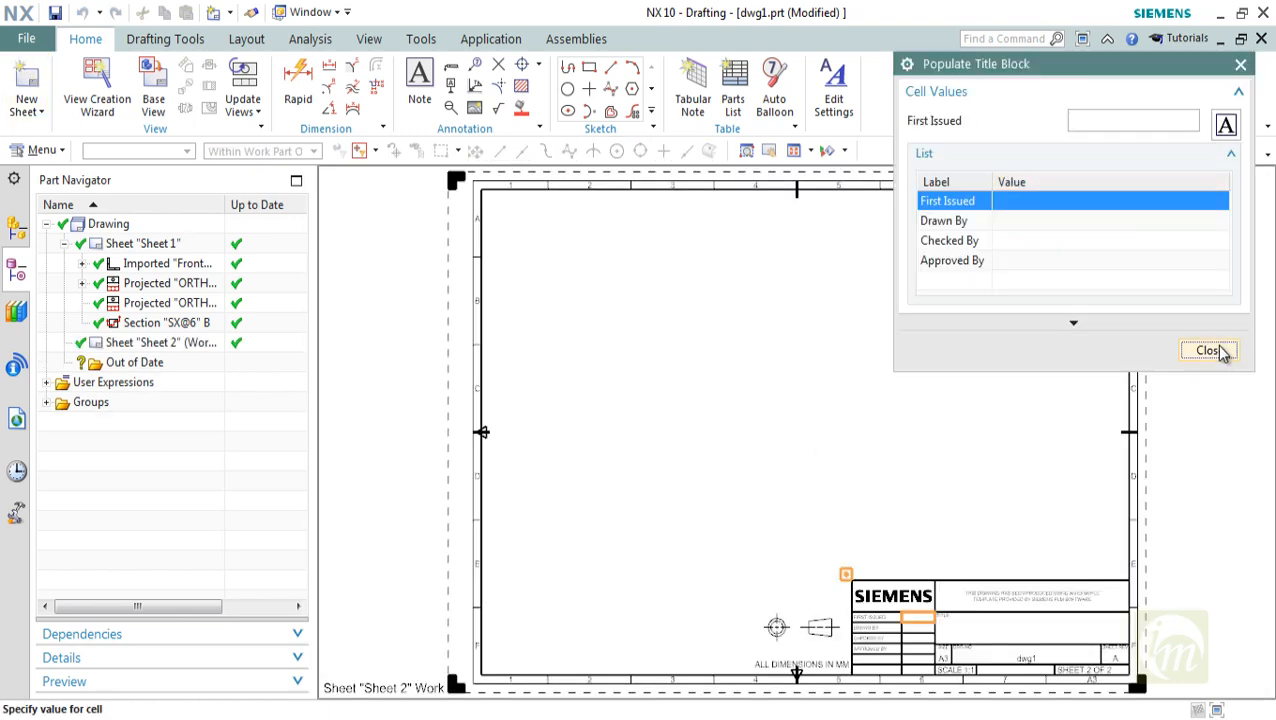
left_click(1209, 350)
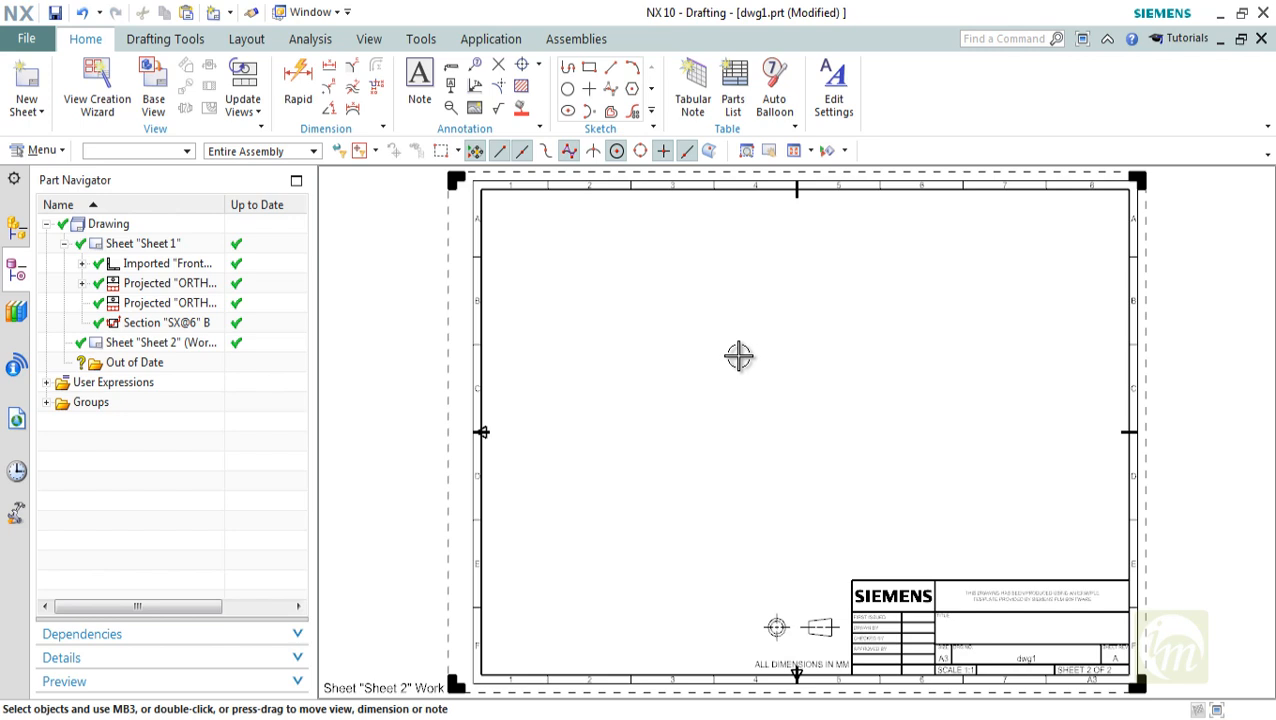
left_click(152, 88)
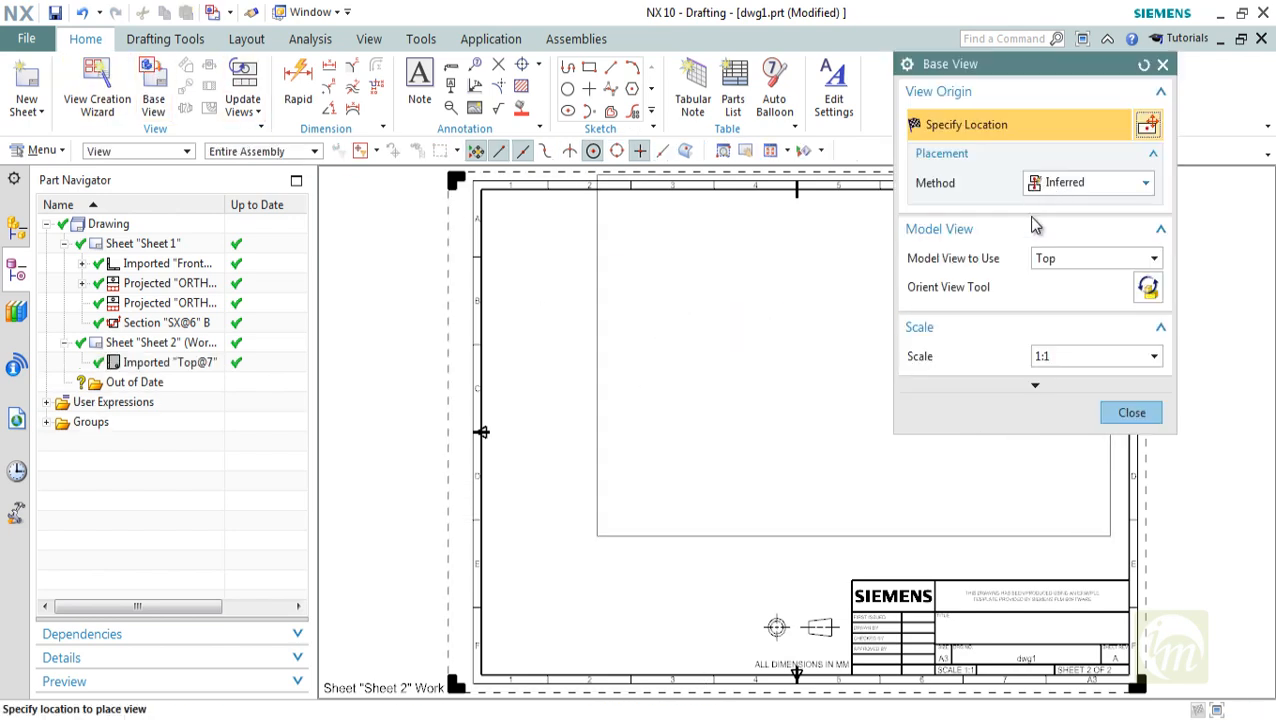
left_click(1036, 262)
left_click(1062, 310)
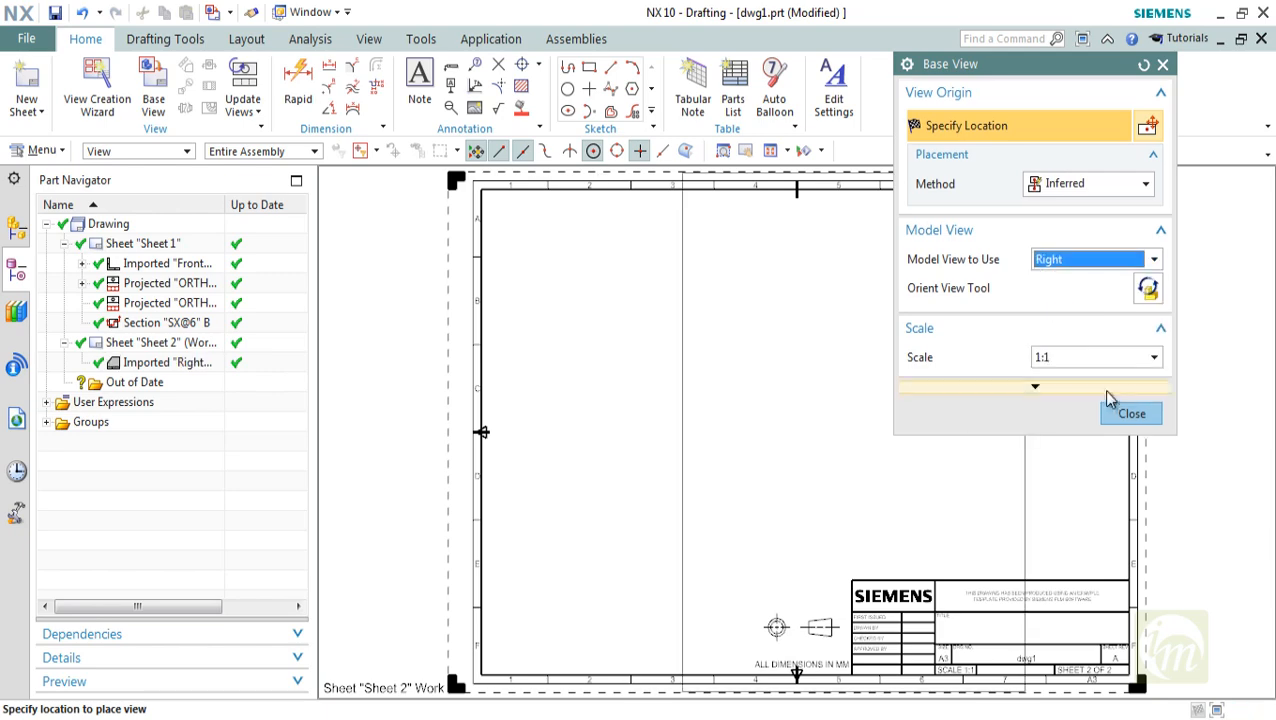
left_click(1132, 414)
scroll(806, 333, "down", 3)
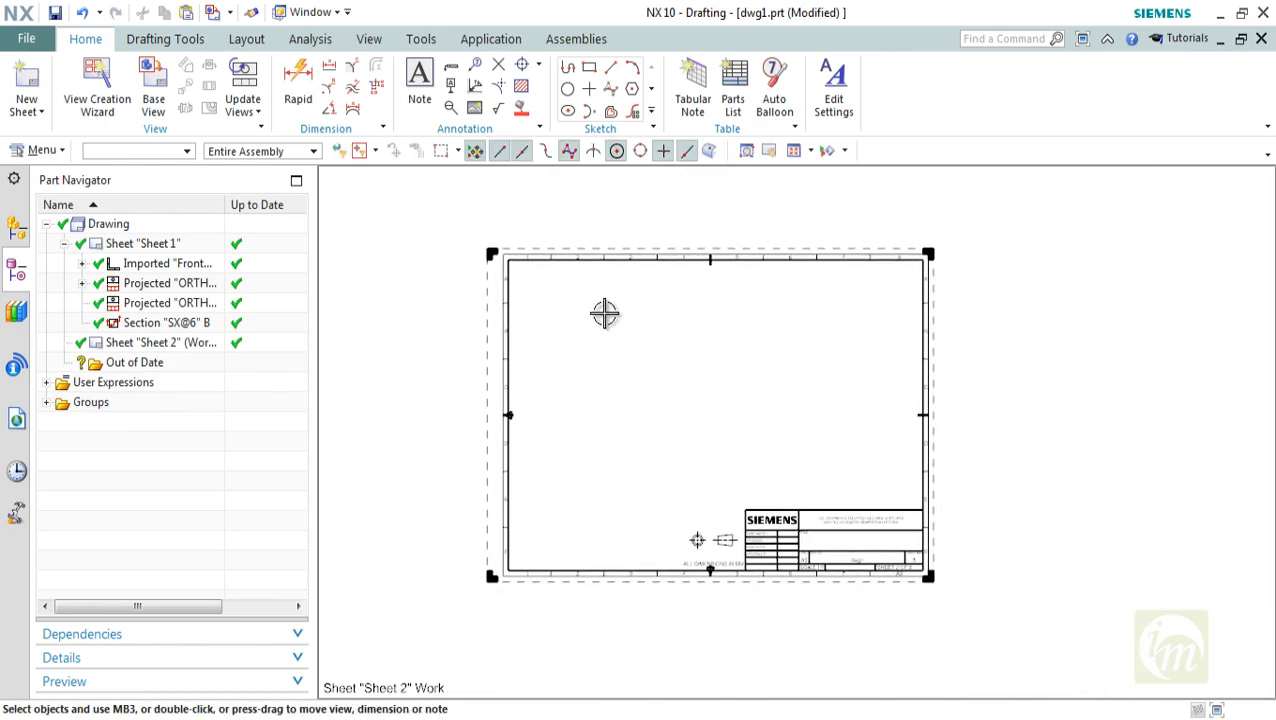
Preview the part files in the V6 ENGINE folder and open the BLOCK V6 part
left_click(27, 38)
left_click(40, 96)
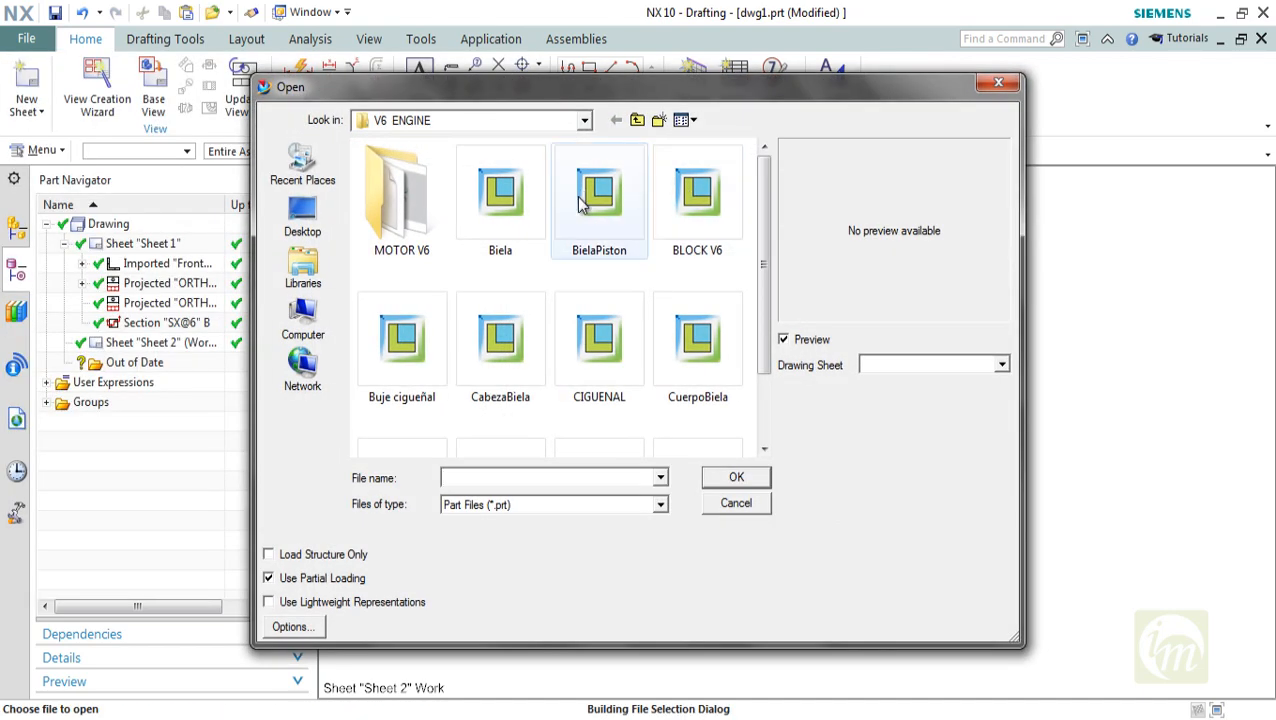
left_click(512, 237)
left_click(711, 210)
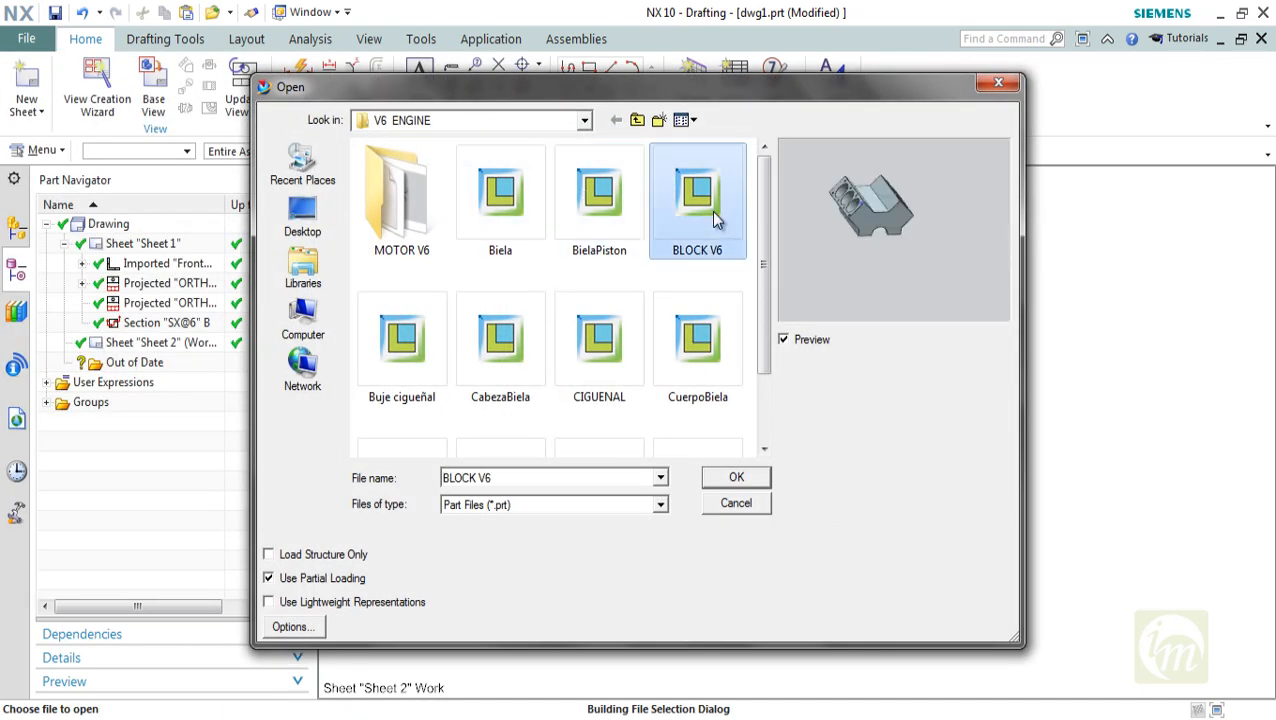
left_click(679, 362)
left_click(592, 348)
left_click(495, 328)
scroll(521, 353, "down", 1)
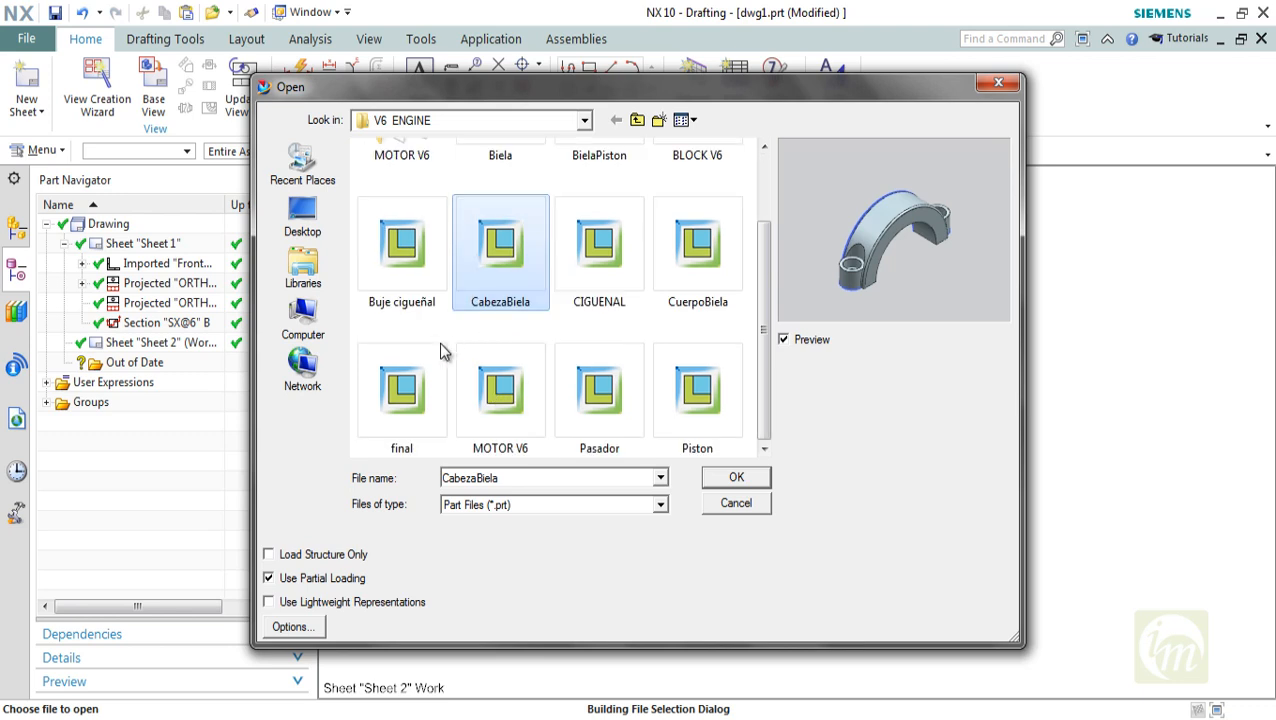
left_click(498, 386)
left_click(592, 400)
left_click(655, 398)
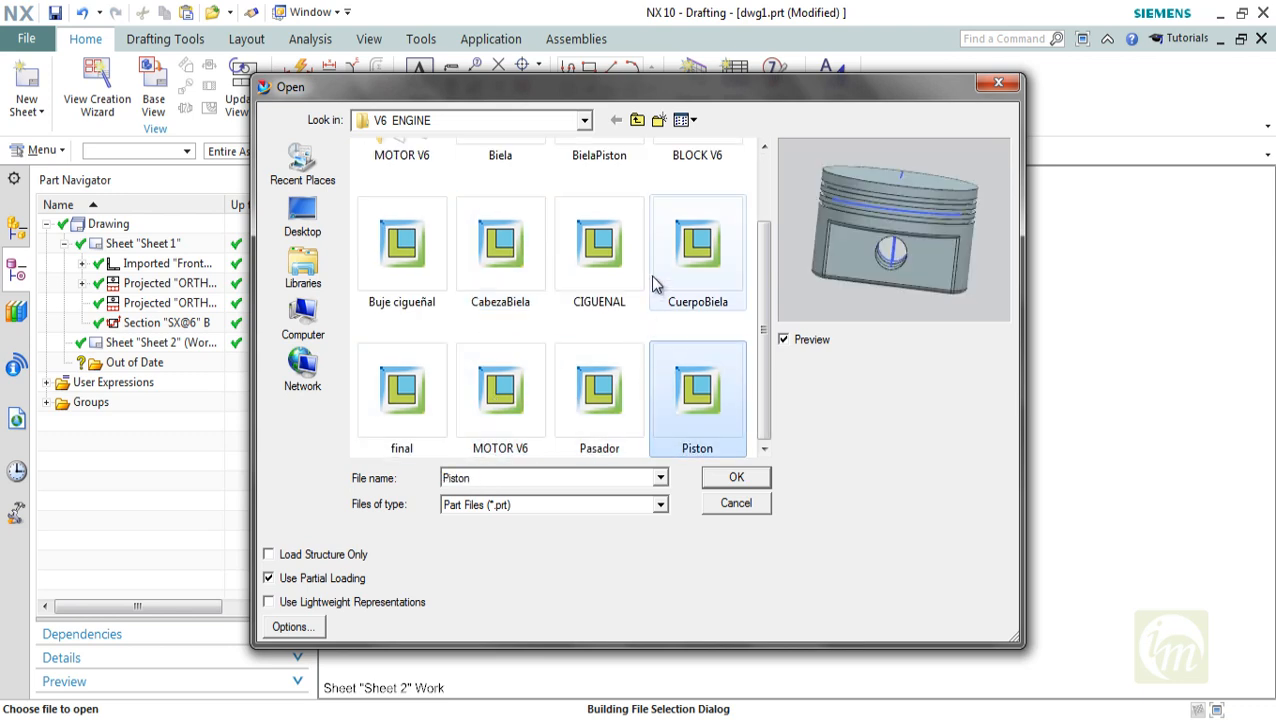
scroll(650, 275, "up", 1)
left_click(688, 322)
left_click(700, 230)
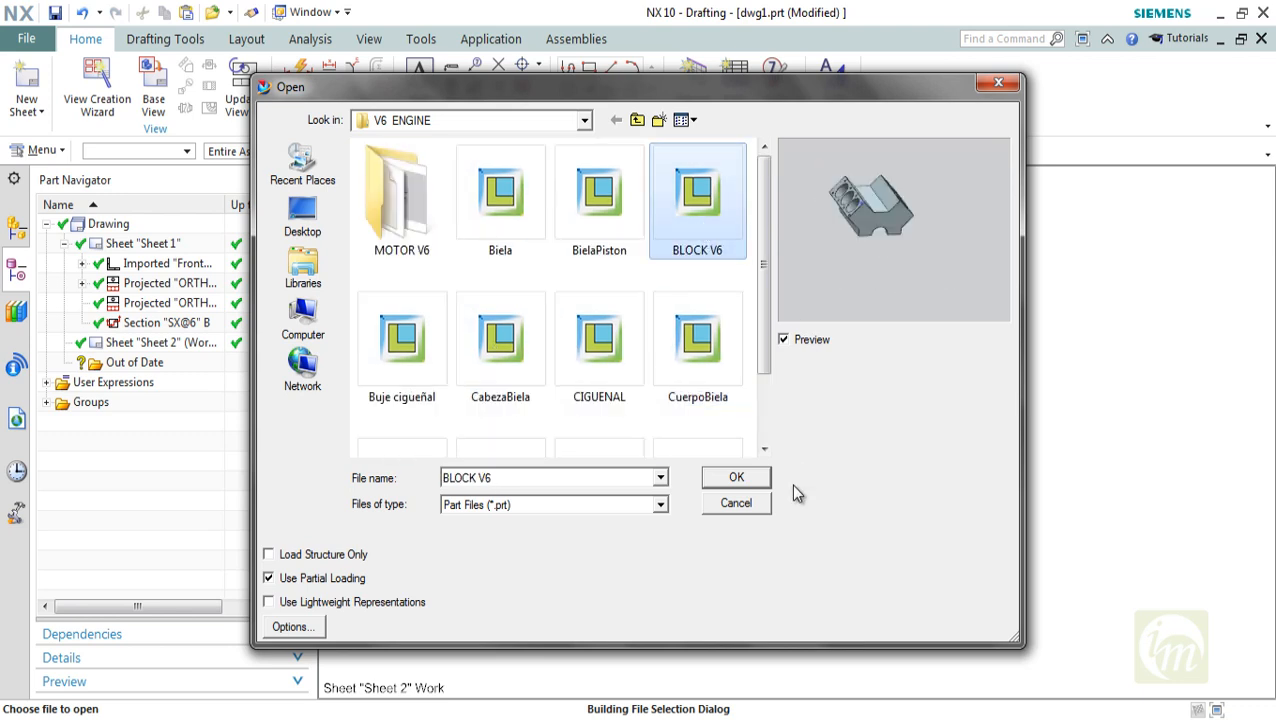
left_click(731, 481)
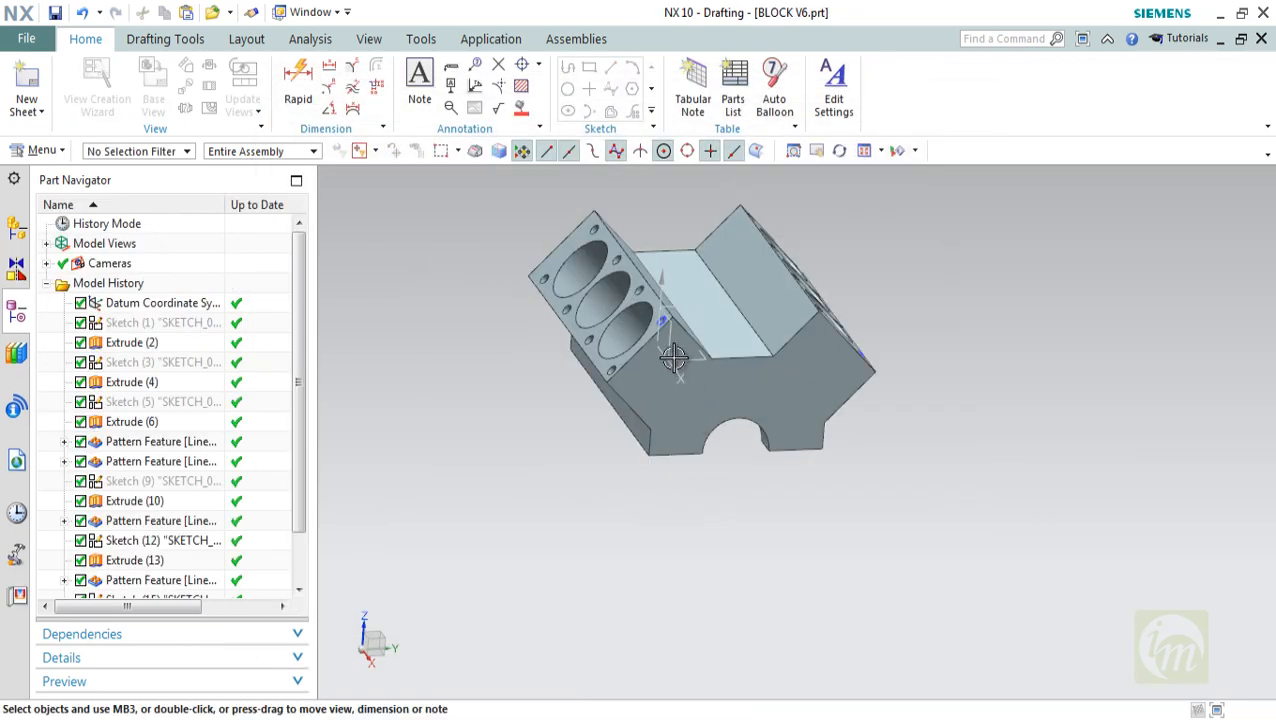
Add a drawing sheet for the block from the A3 - Size template, leaving its title block fields empty
middle_click_drag(673, 357, 716, 330)
left_click(27, 88)
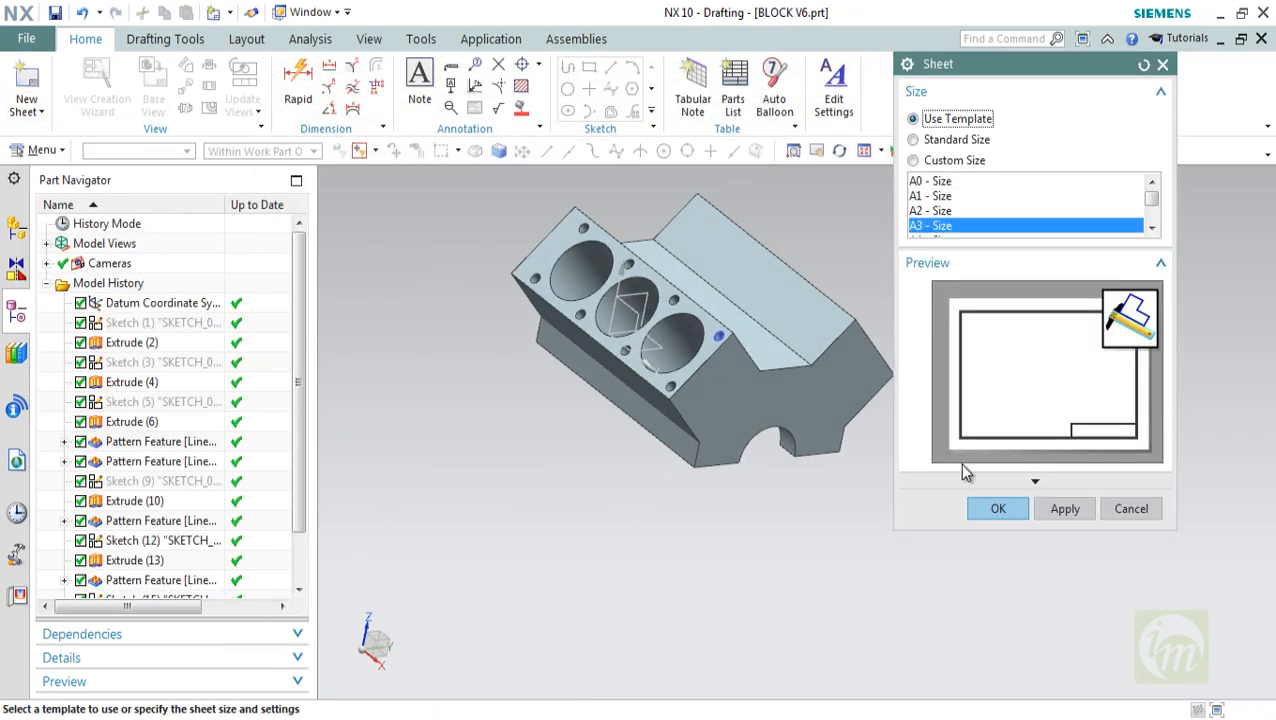
left_click(1000, 508)
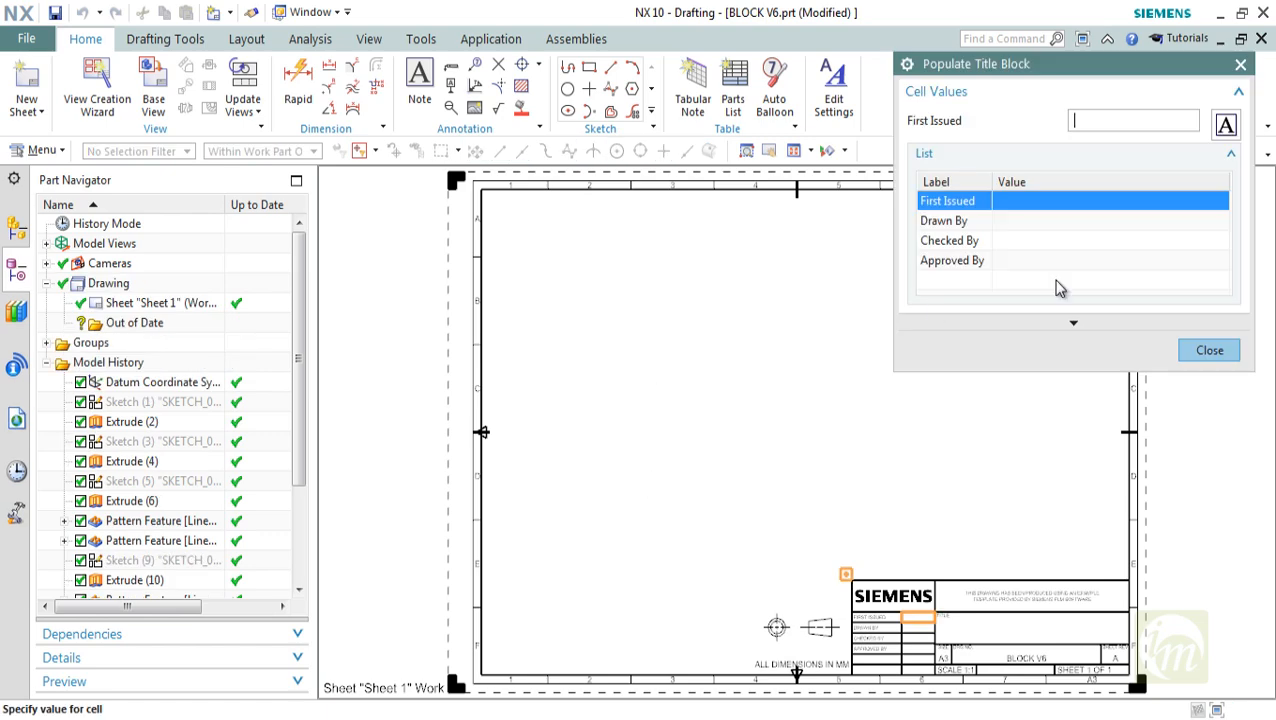
left_click(1210, 356)
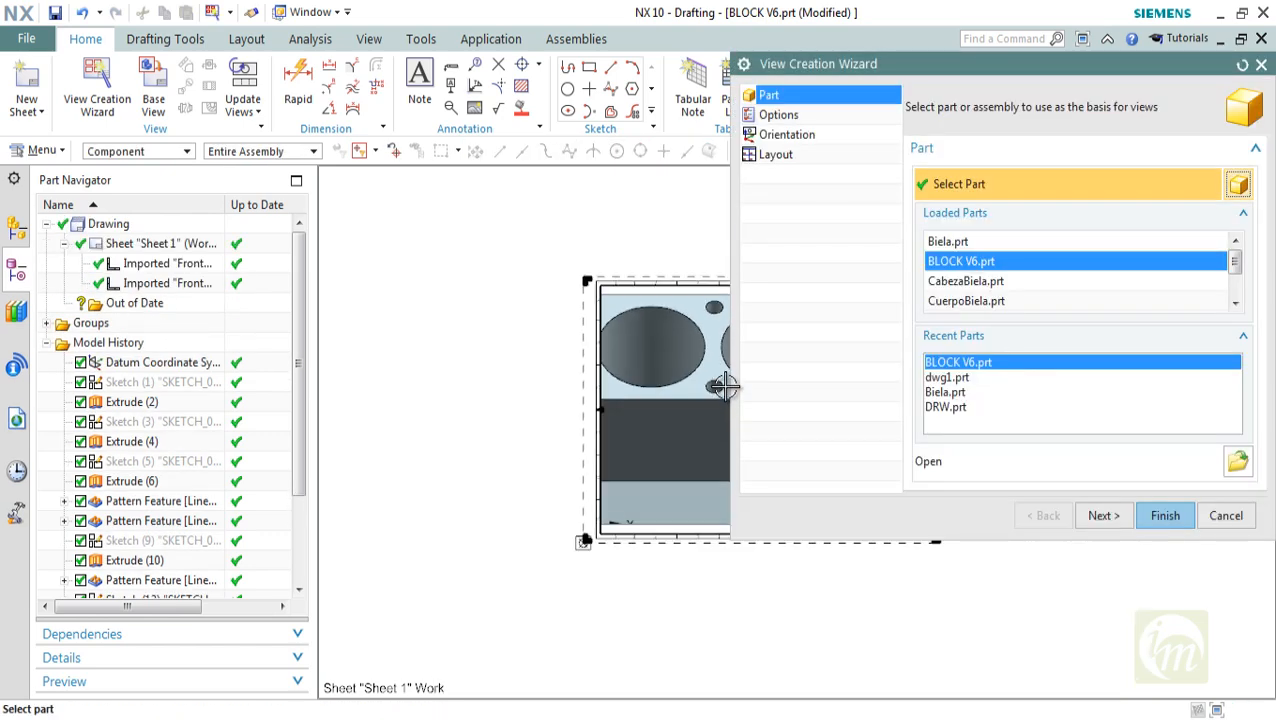
left_click_drag(655, 404, 525, 418)
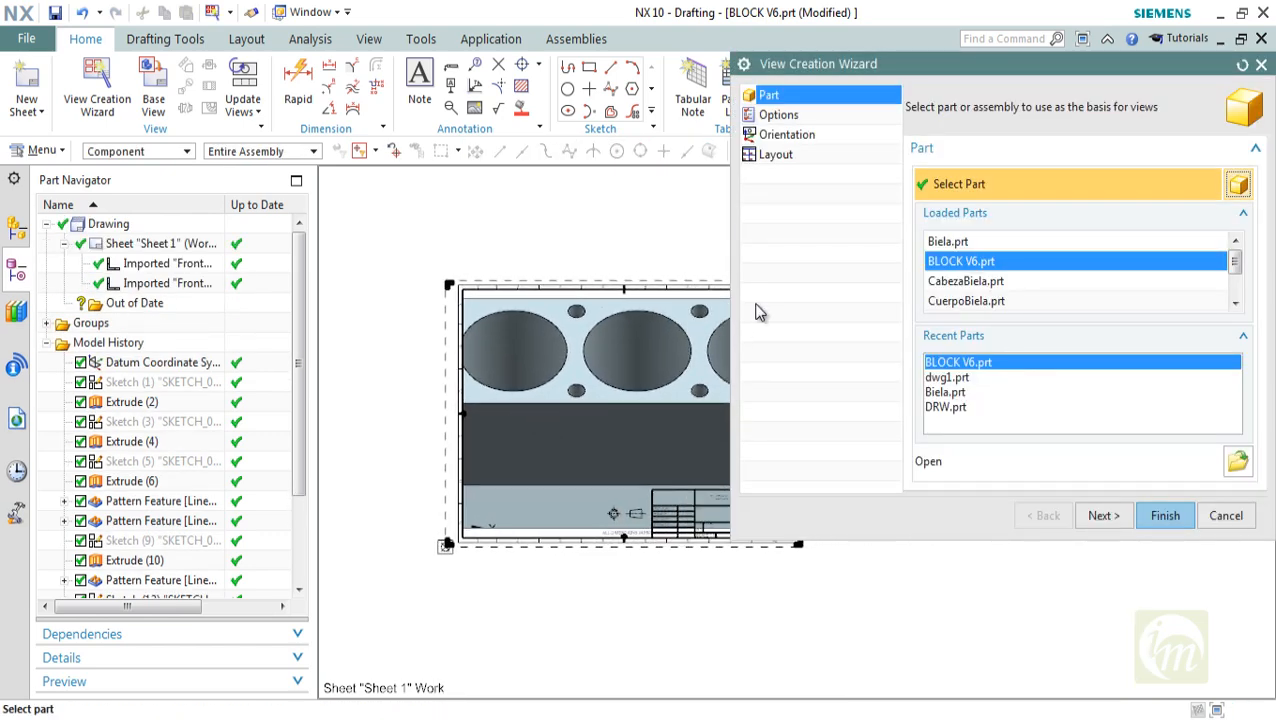
left_click(1222, 516)
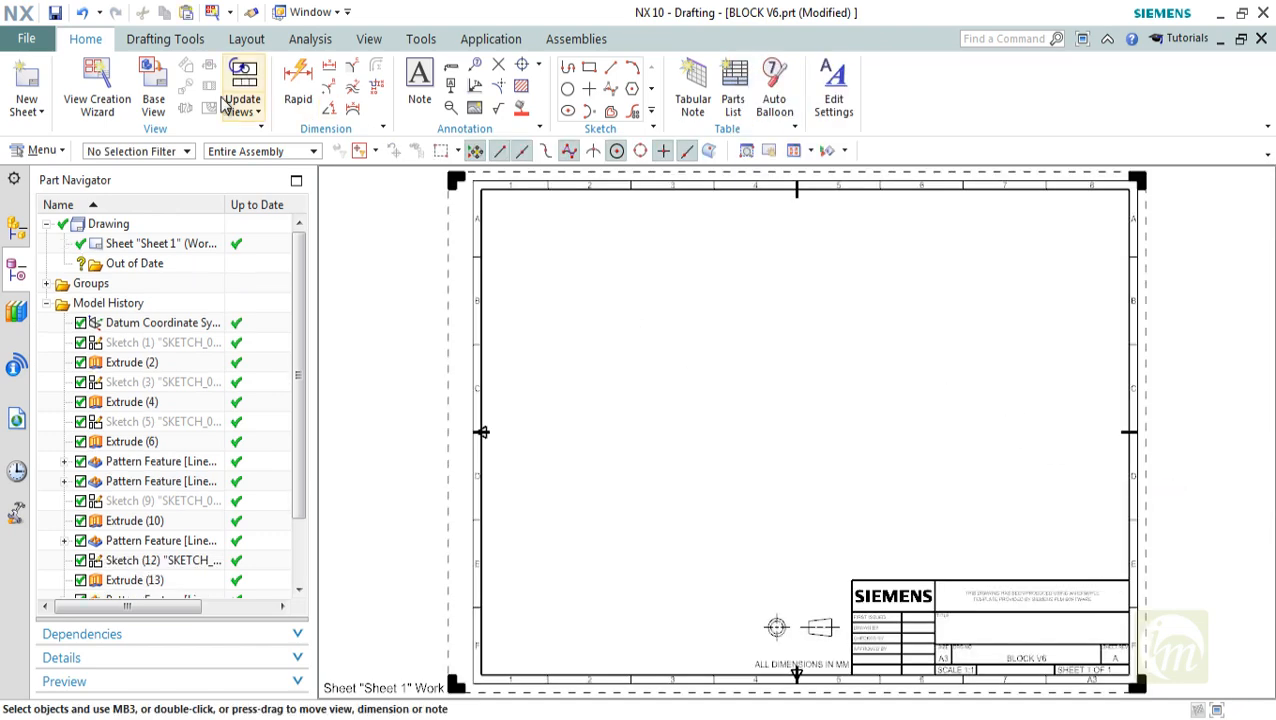
Place a Top base view of the block in the sheet's upper left area at a scale of 1:10
left_click(153, 95)
left_click(694, 393)
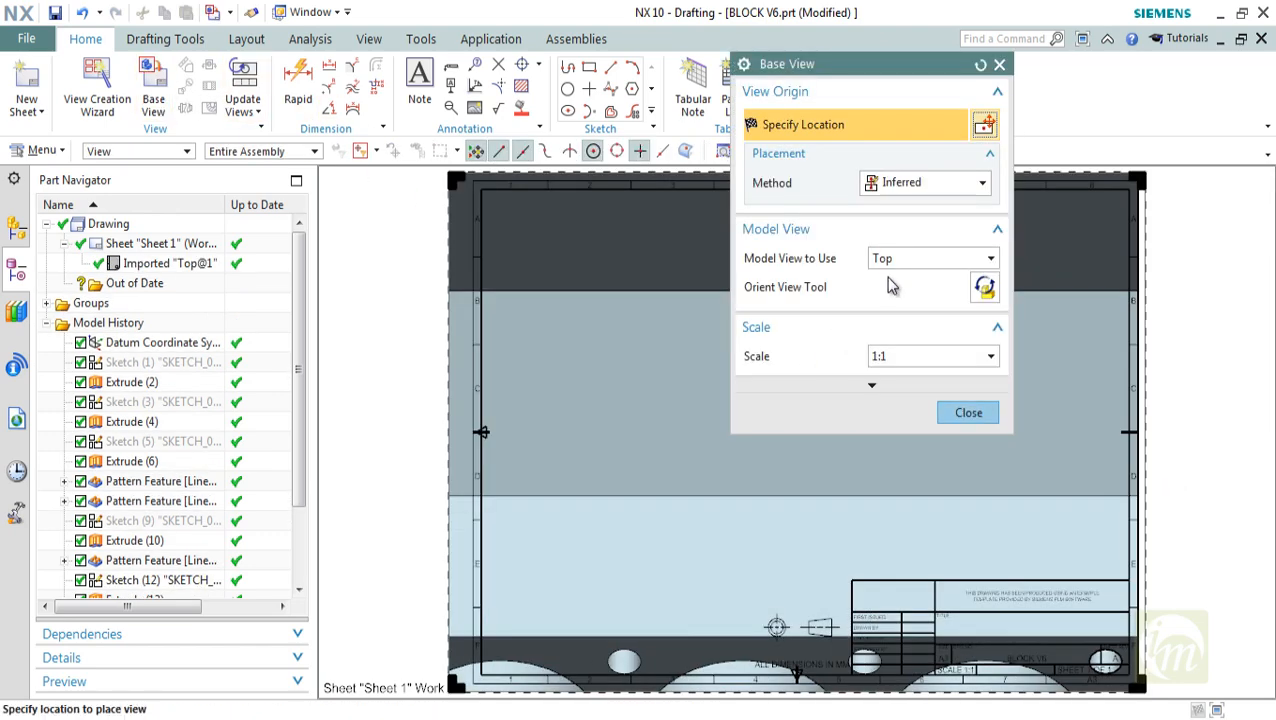
left_click(908, 362)
left_click(911, 476)
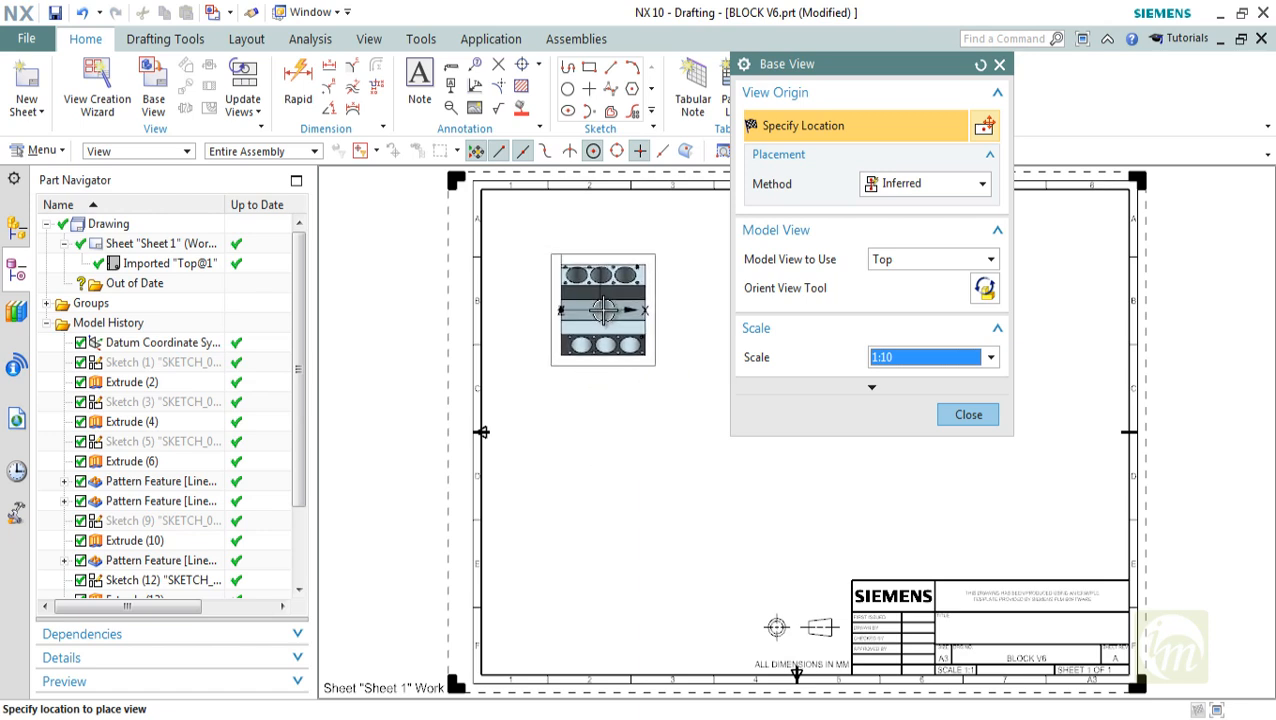
left_click(590, 305)
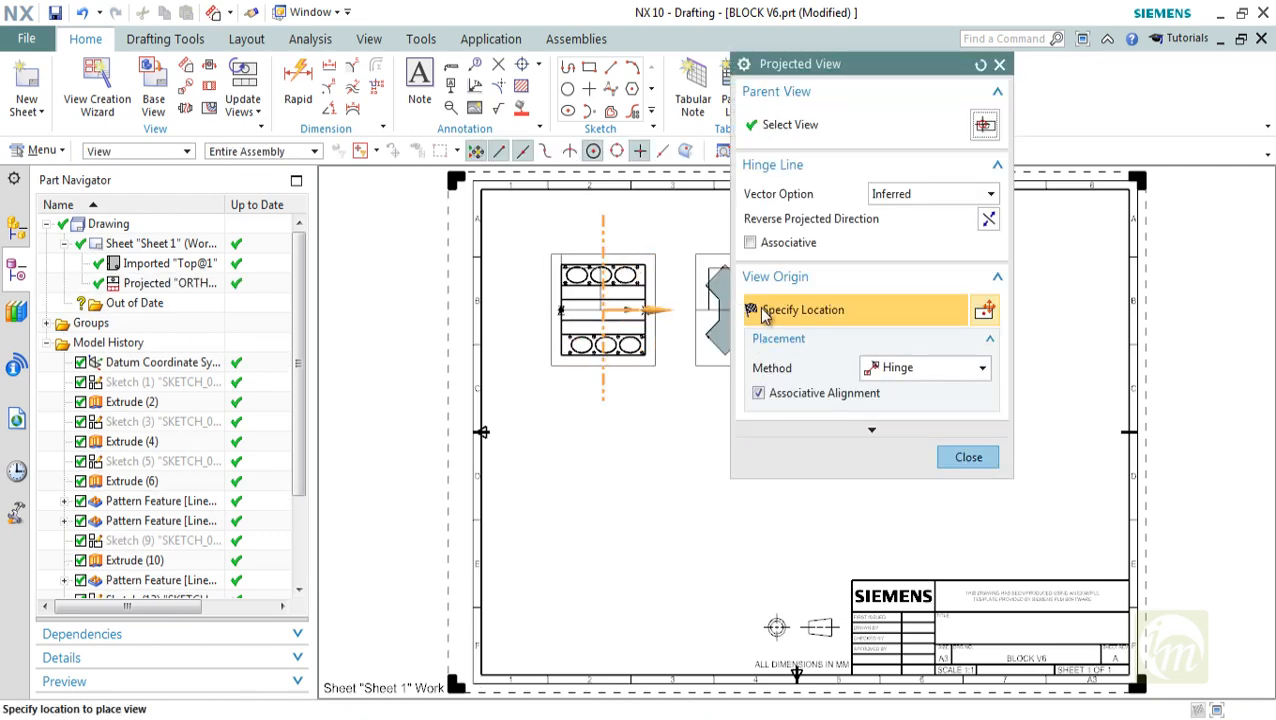
Project a side view to the right of the top view and another view directly below it
middle_click_drag(688, 376, 587, 376, "shift")
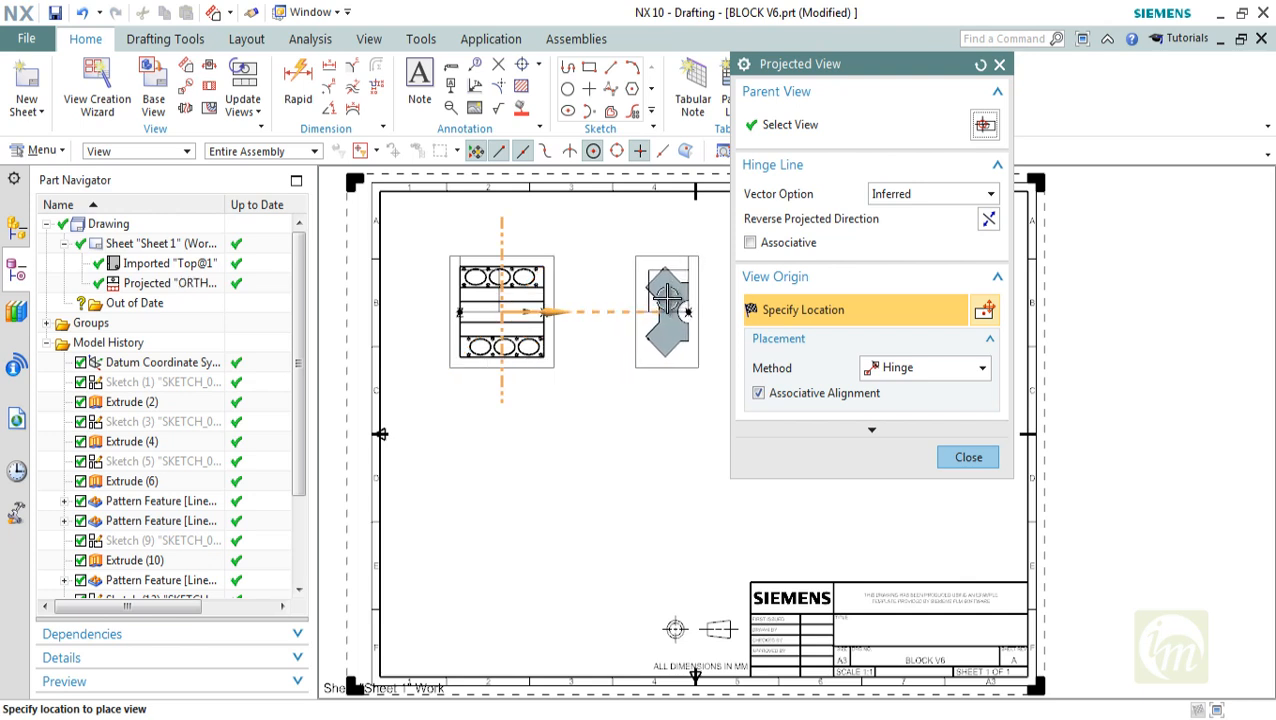
left_click(692, 305)
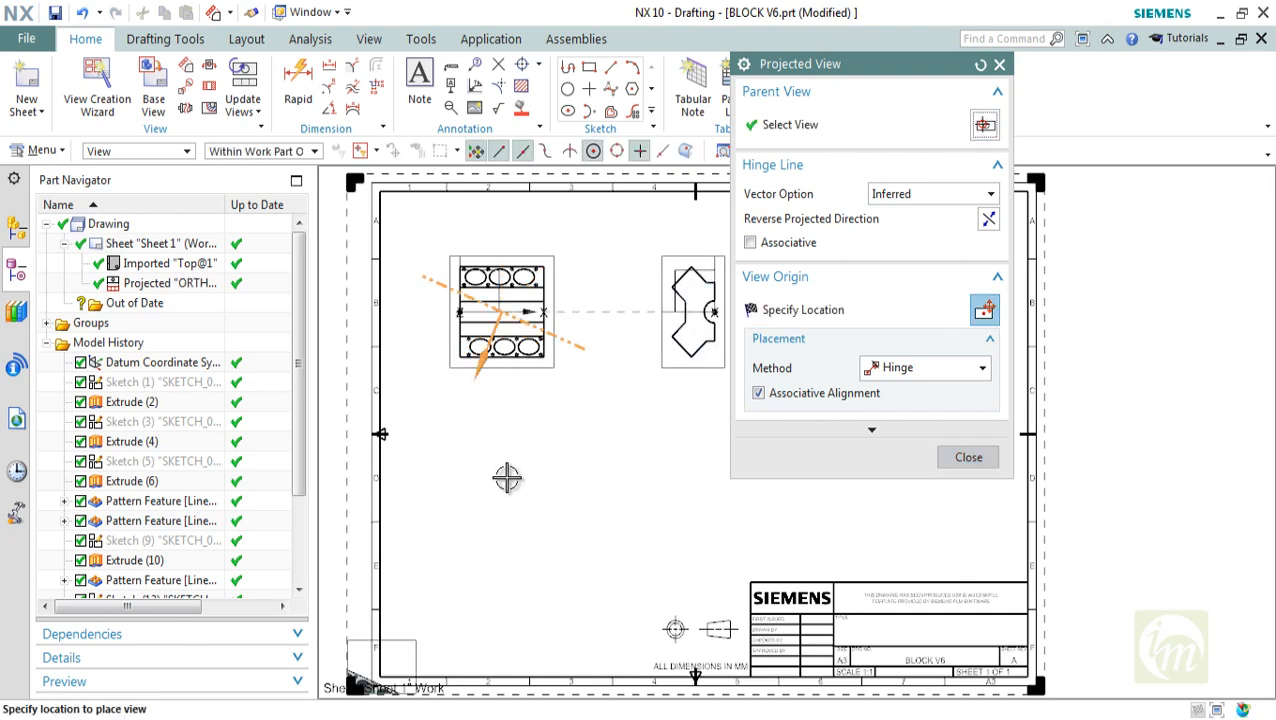
left_click(508, 448)
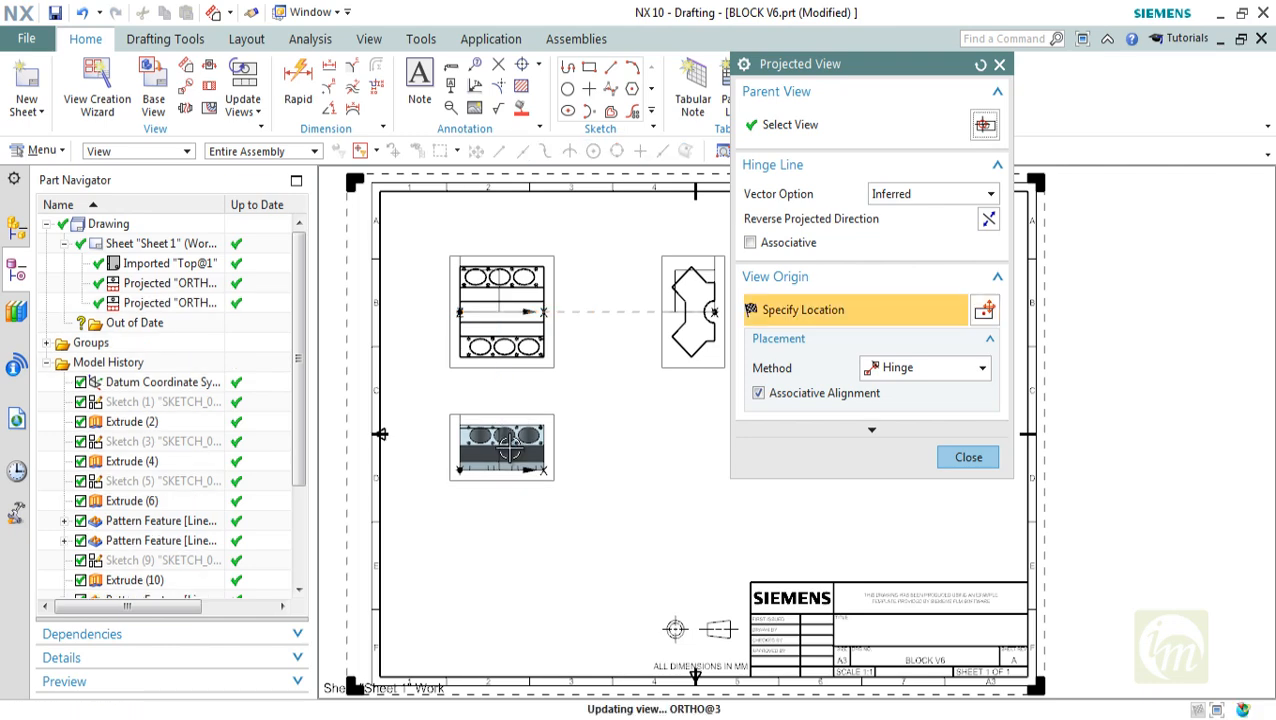
left_click(968, 459)
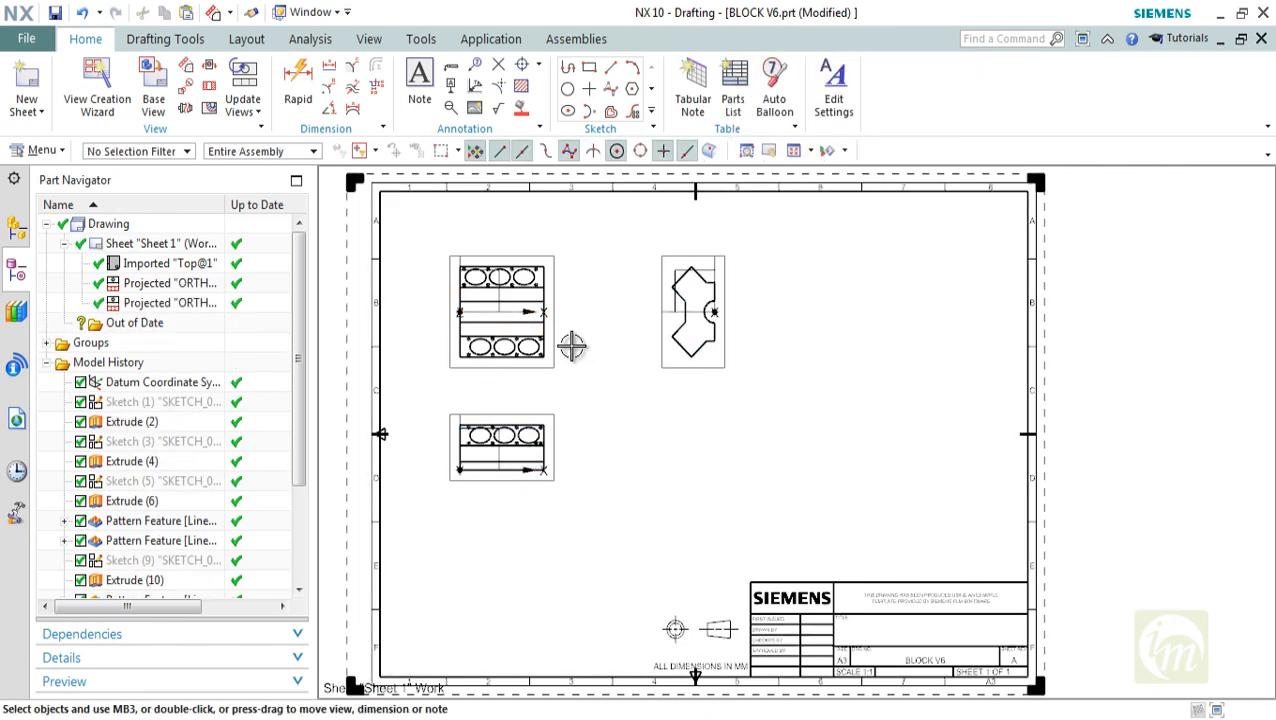
Examine the block's top view and its two projected views on the A3 sheet
middle_click_drag(572, 345, 607, 348)
scroll(571, 306, "up", 3)
middle_click_drag(571, 306, 627, 315)
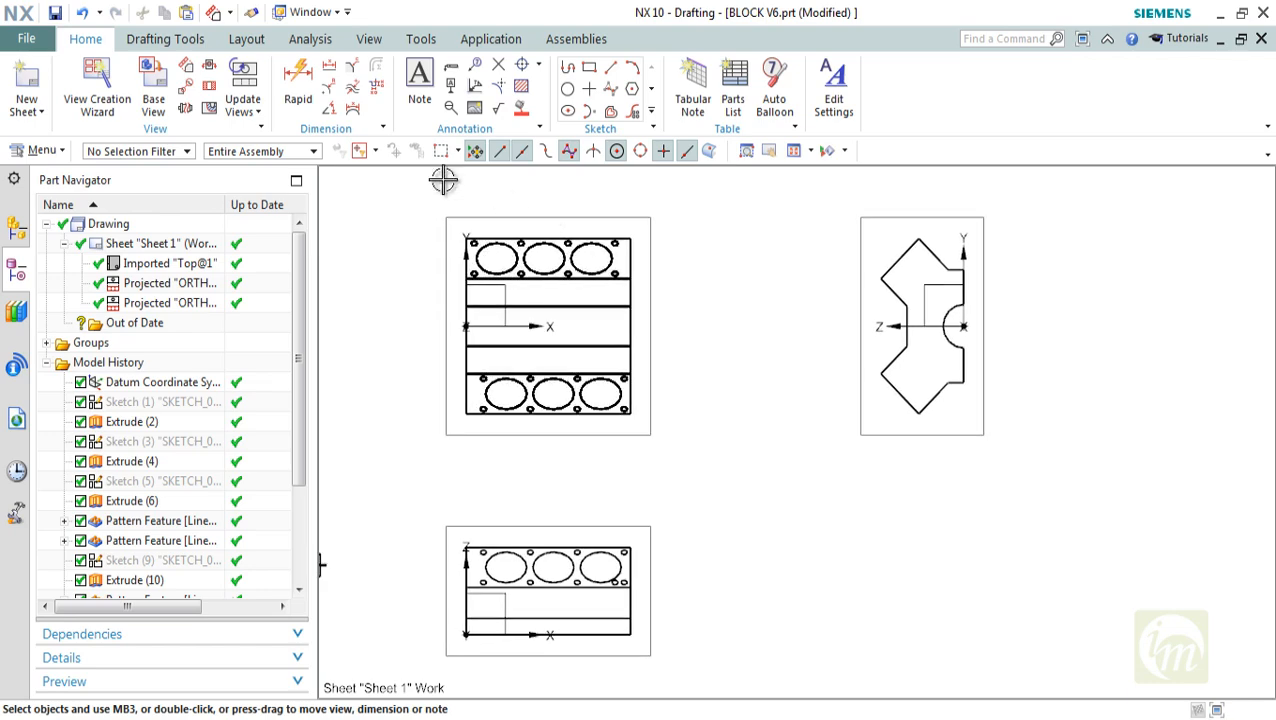
scroll(604, 300, "down", 5)
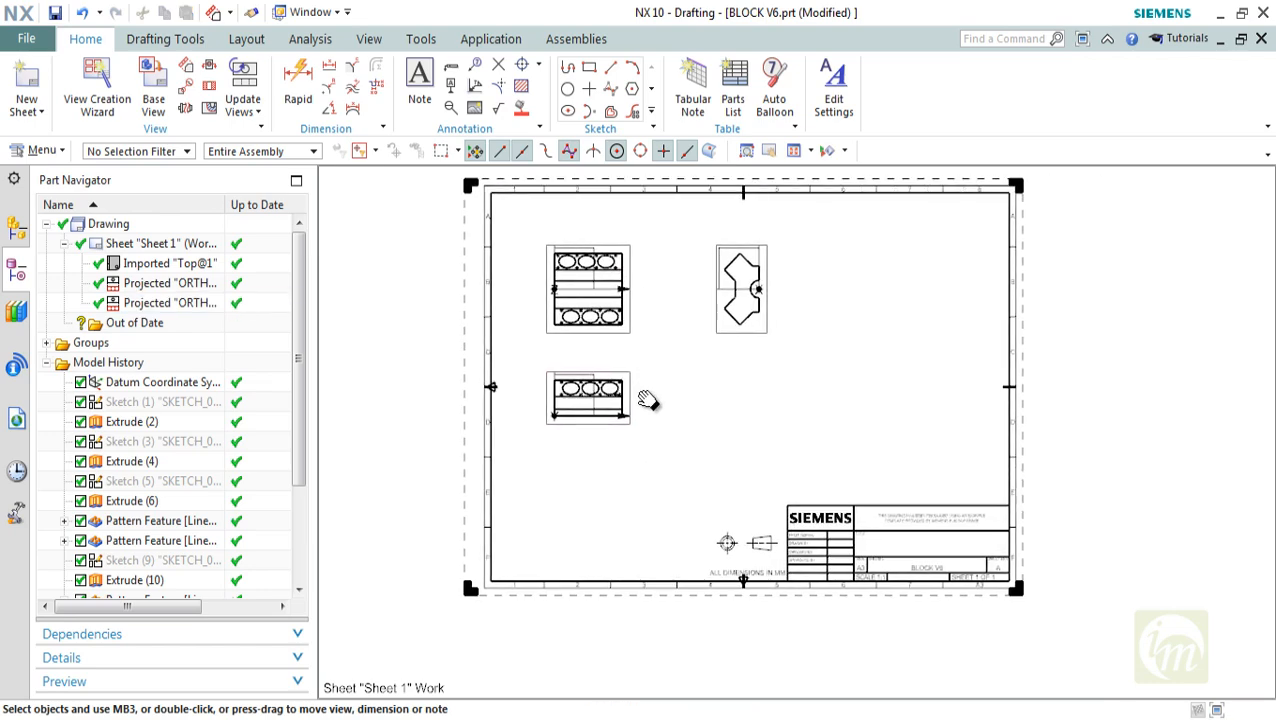
middle_click_drag(649, 390, 643, 399)
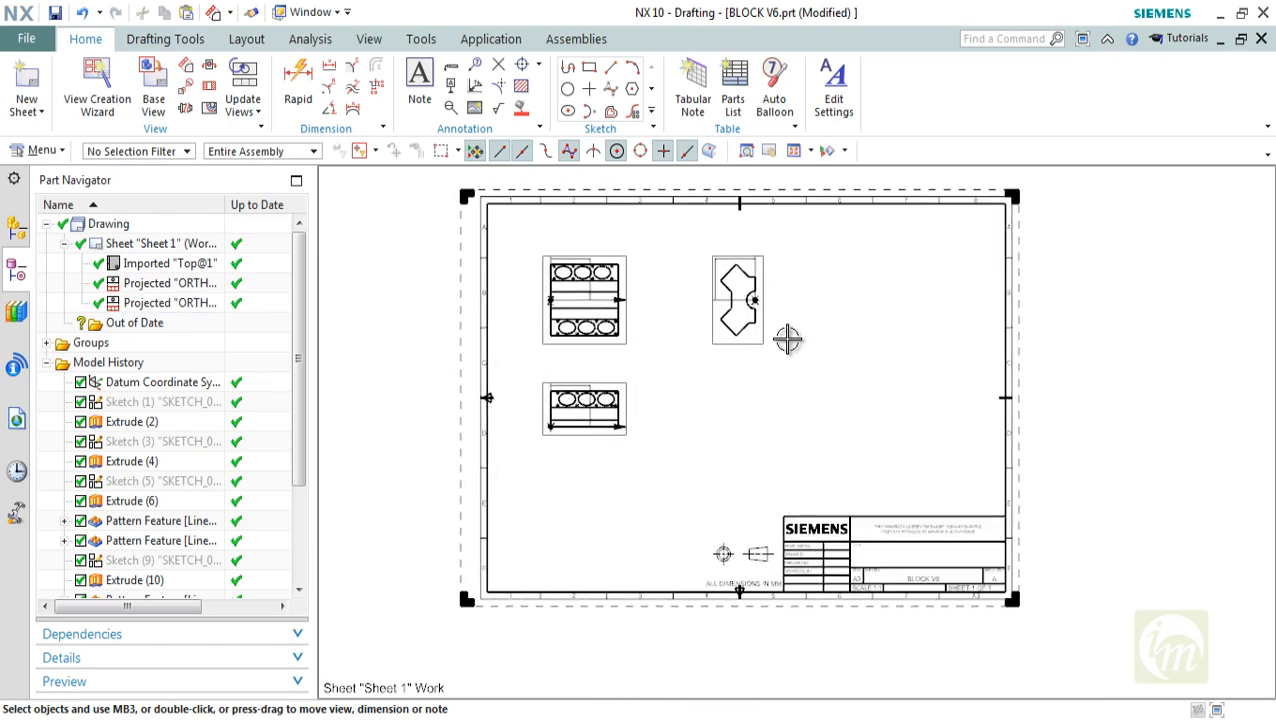
scroll(787, 340, "down", 2)
left_click(24, 112)
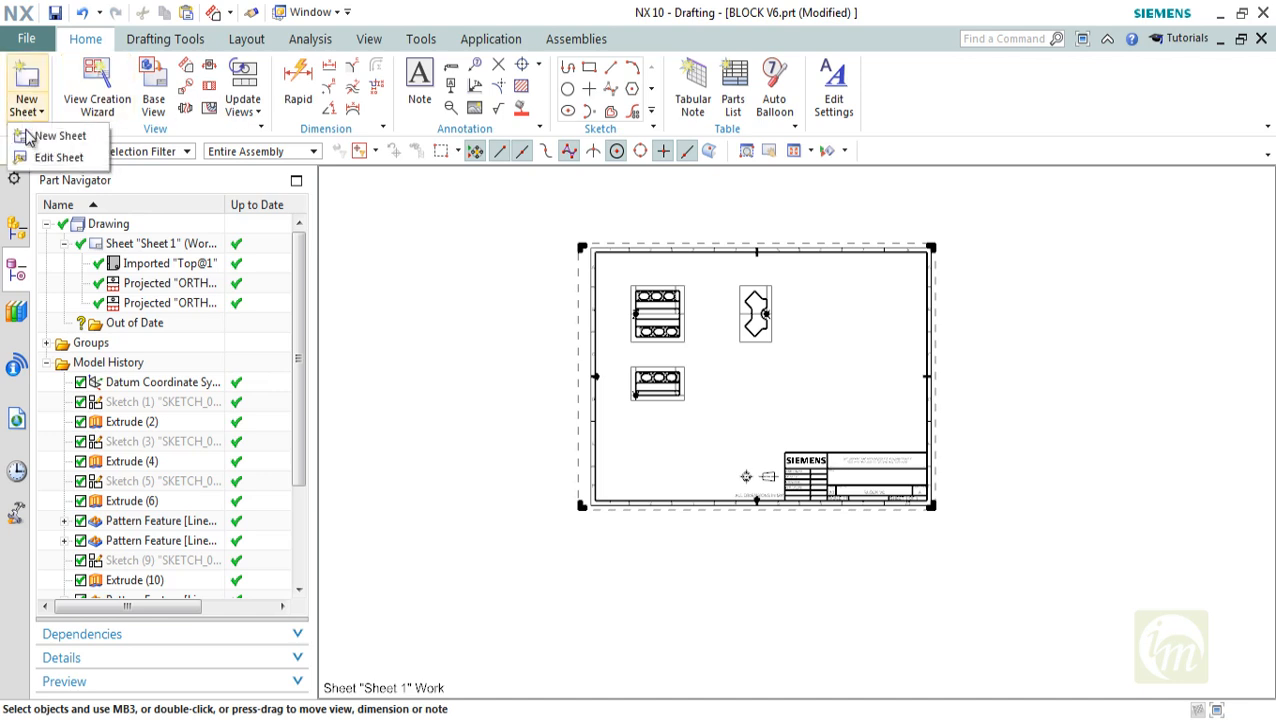
left_click(50, 157)
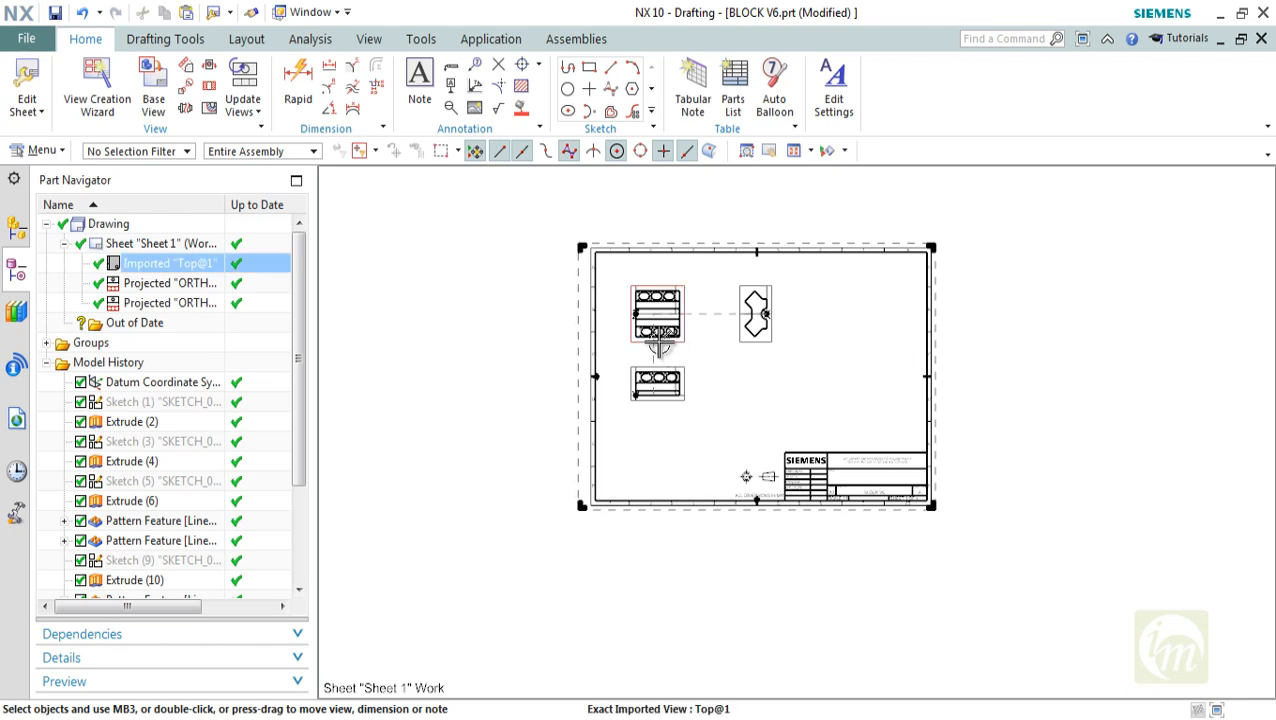
scroll(741, 350, "up", 3)
middle_click_drag(741, 350, 727, 343)
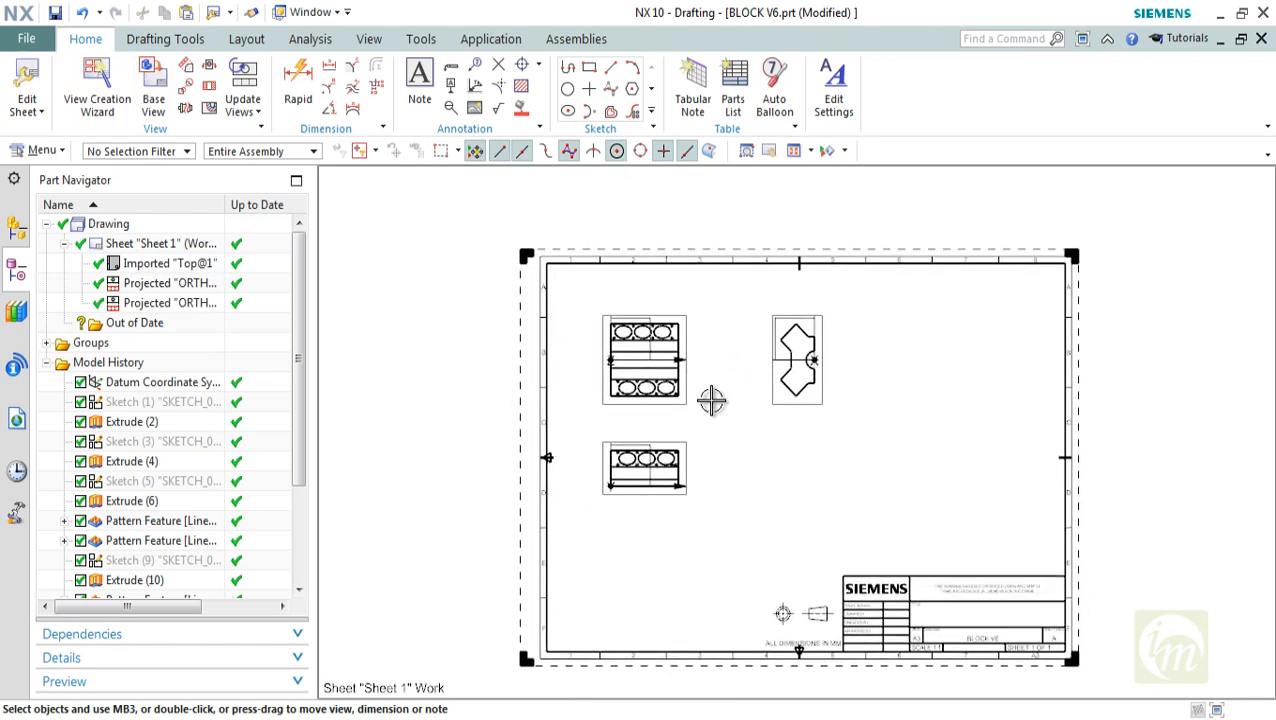
middle_click_drag(711, 400, 658, 322)
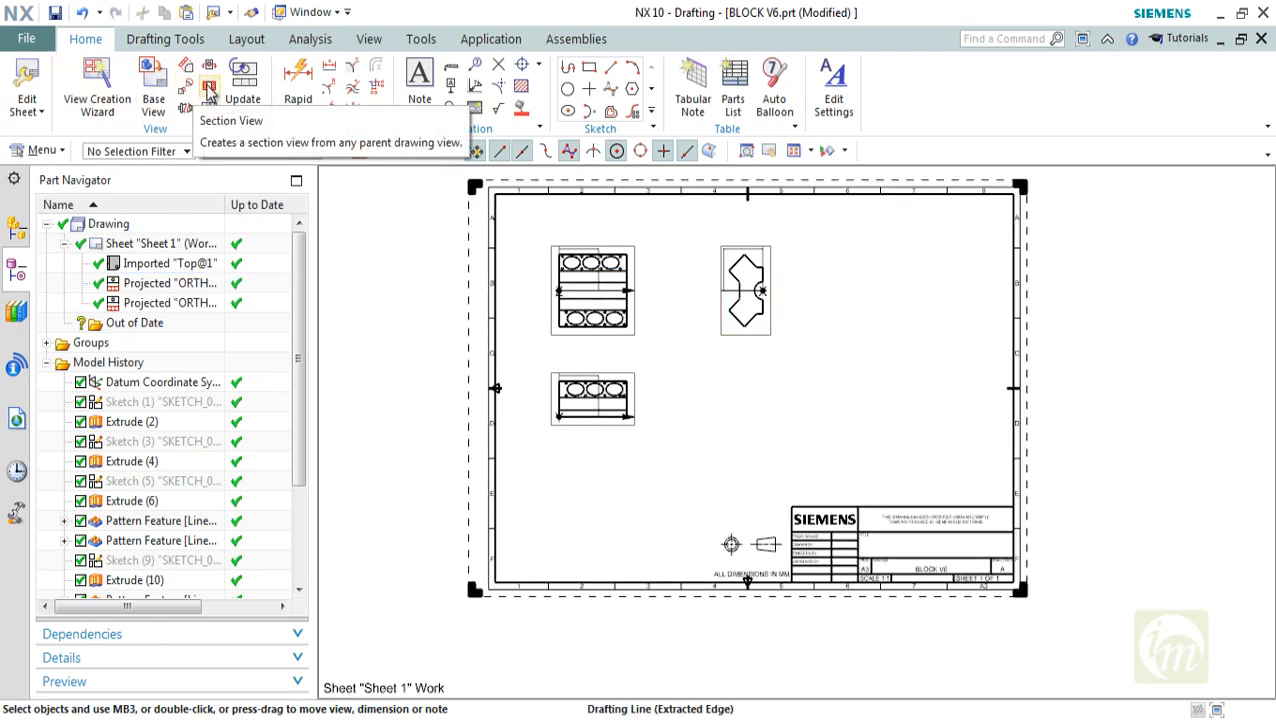
left_click(209, 90)
scroll(570, 240, "up", 3)
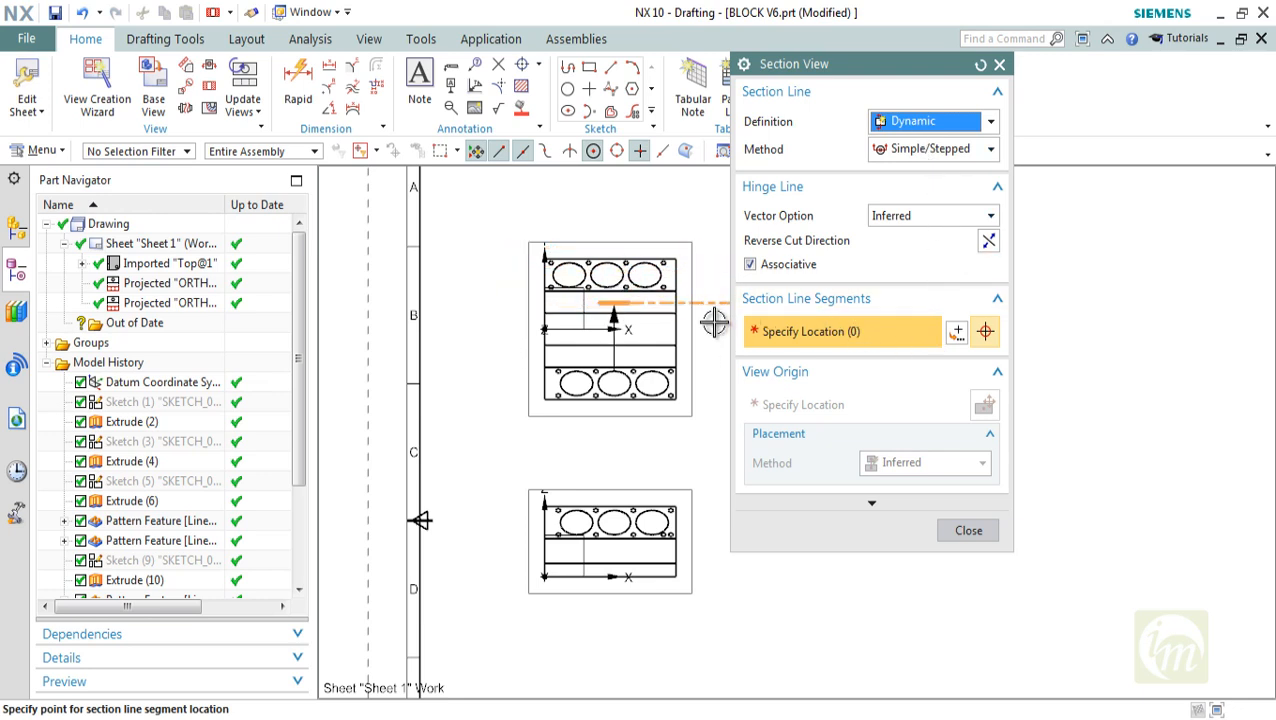
scroll(610, 330, "down", 2)
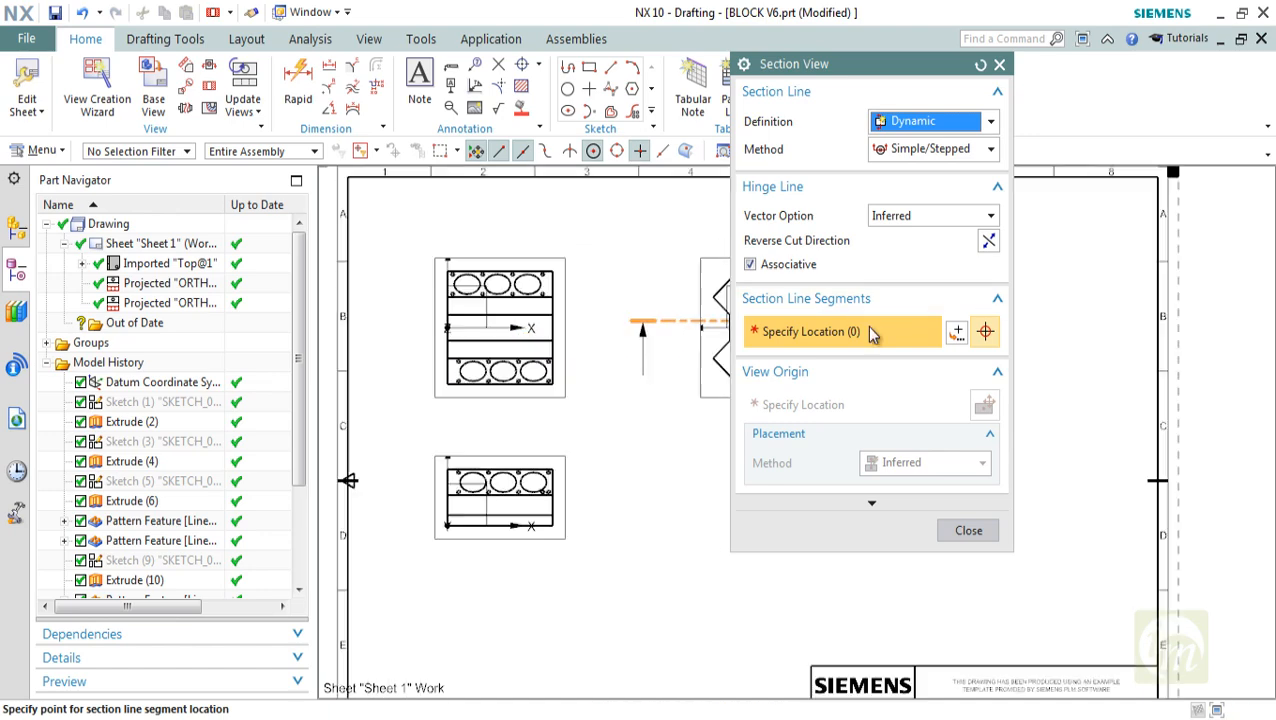
left_click(957, 332)
middle_click_drag(611, 348, 475, 345)
left_click(818, 122)
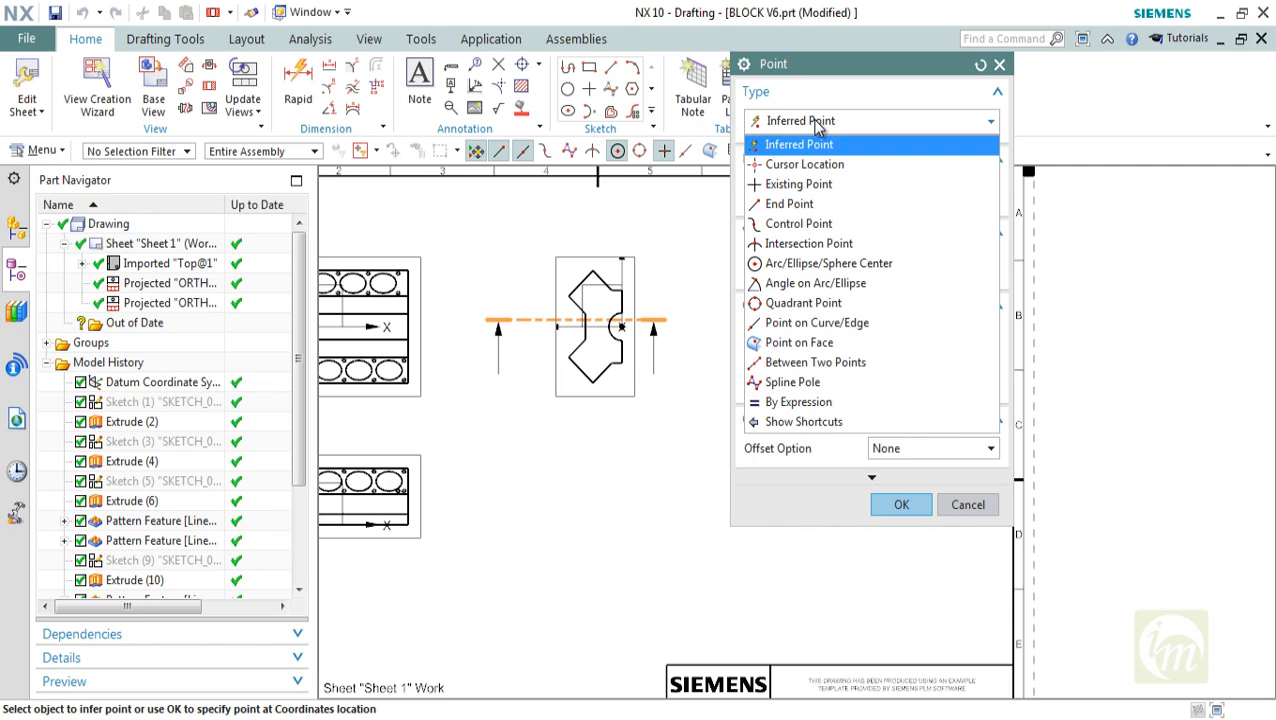
left_click(818, 122)
left_click(901, 504)
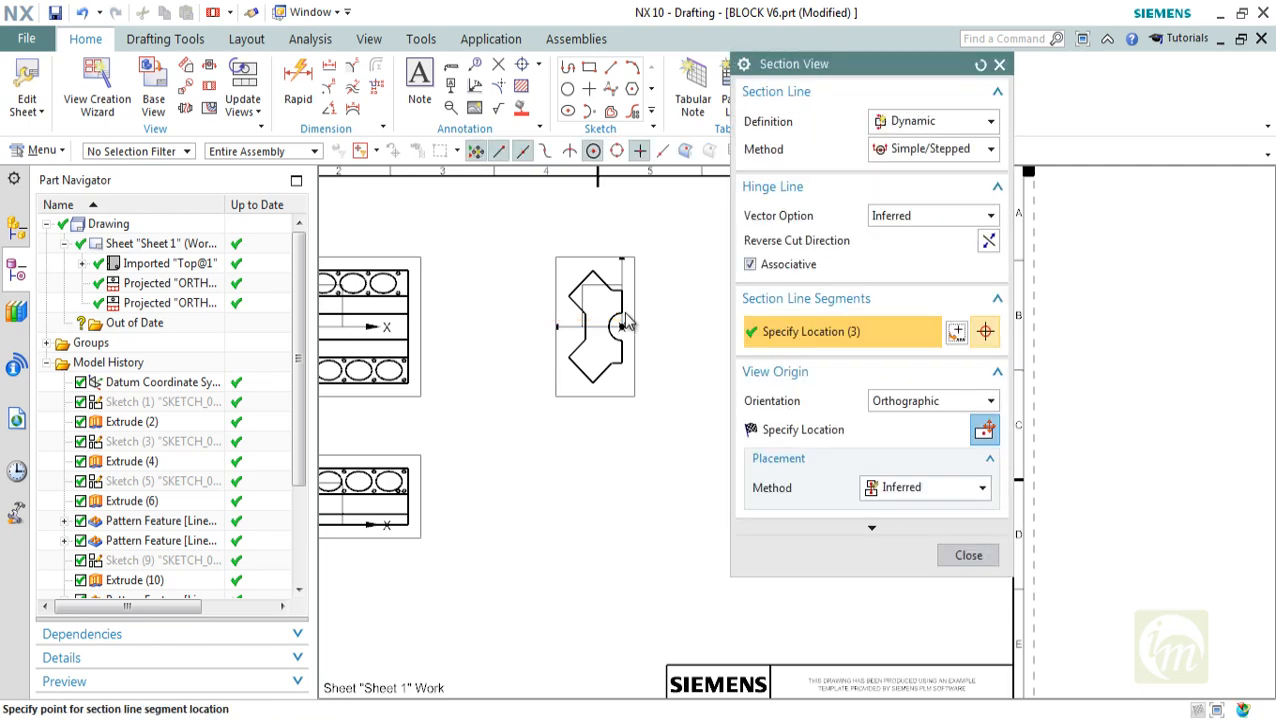
left_click(624, 320)
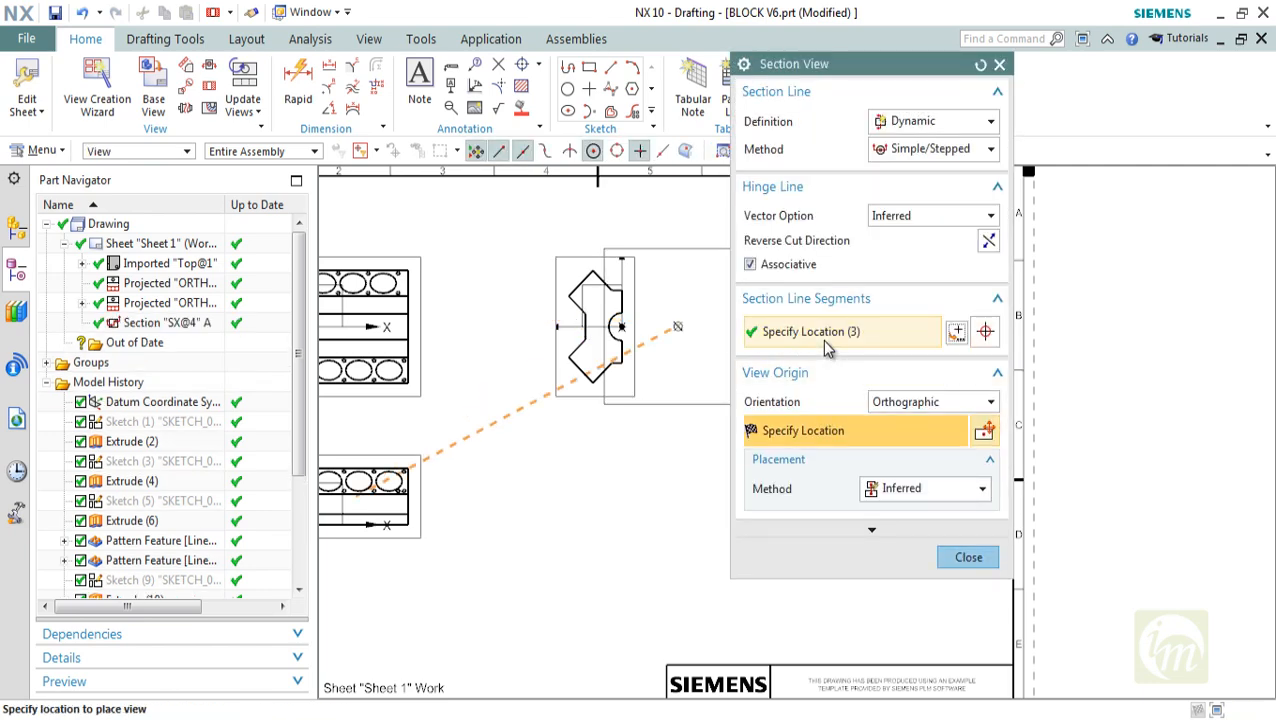
mouse_move(584, 320)
middle_mouse_down("shift")
mouse_move(646, 334)
mouse_move(674, 322)
middle_mouse_up("shift")
left_click(966, 557)
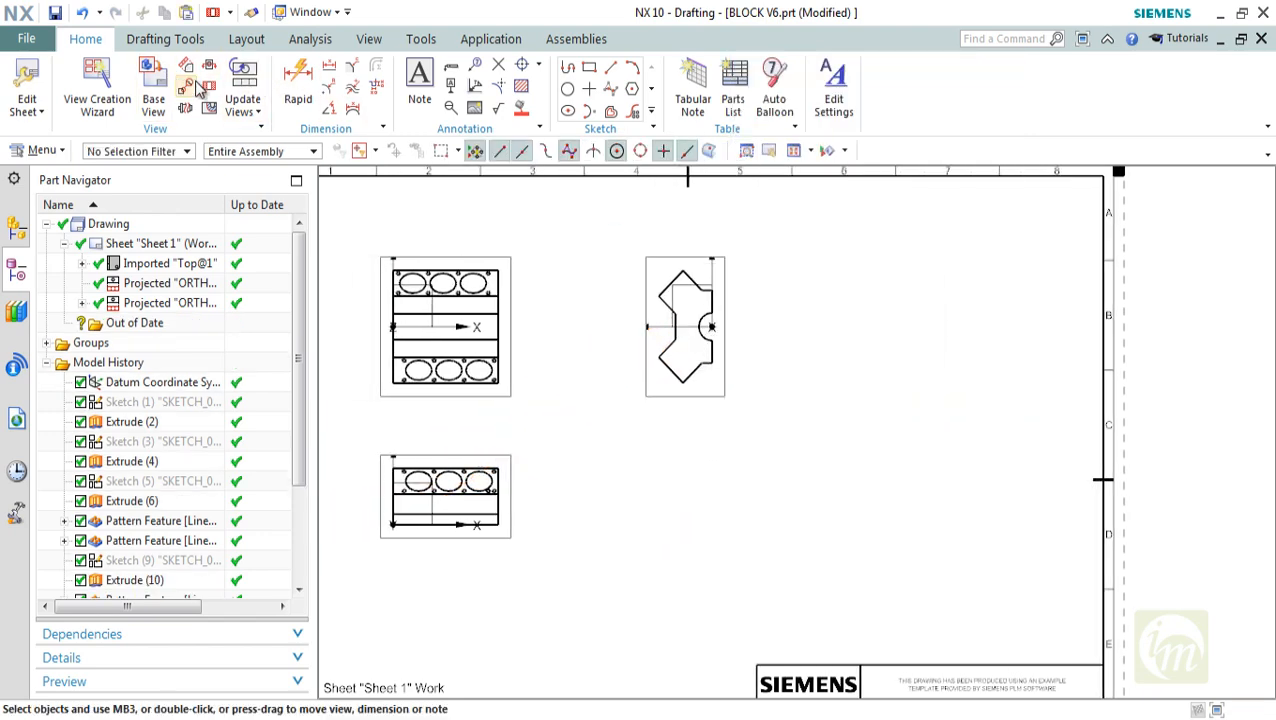
Create a half section of the top view, cutting vertically left of its middle and bending below it, and place it between the top and side views
left_click(186, 86)
left_click(903, 148)
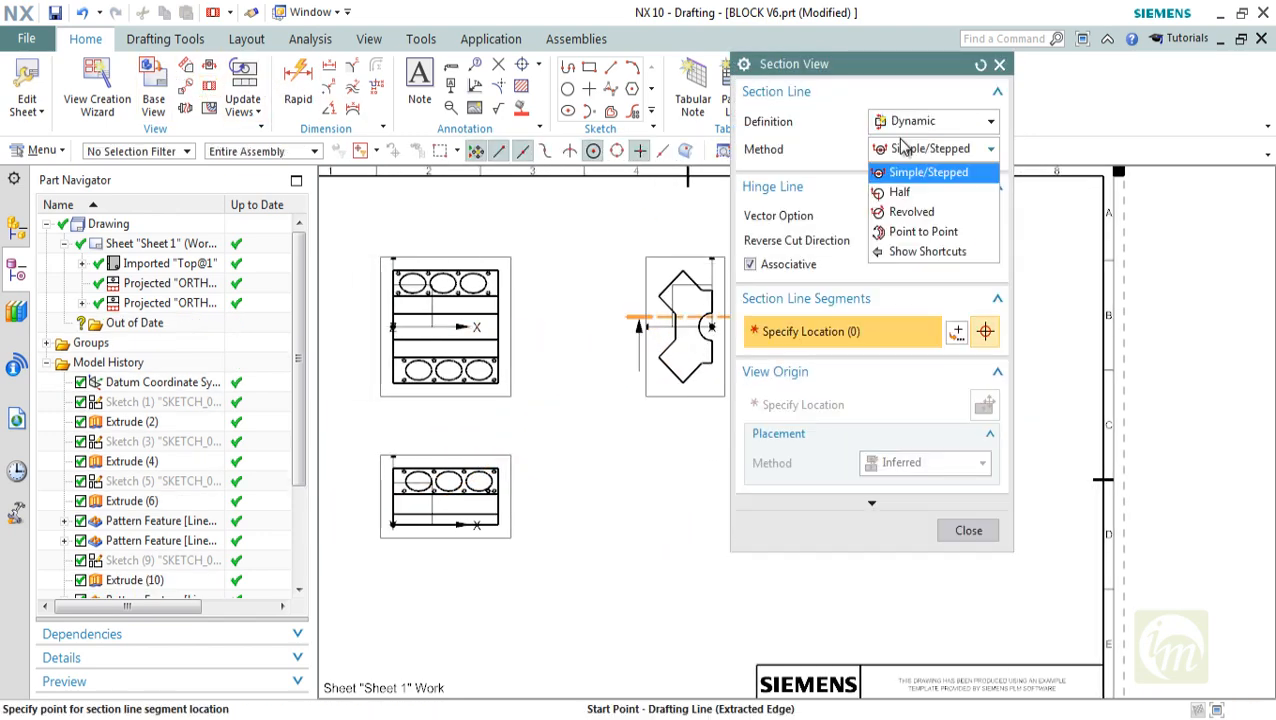
left_click(899, 192)
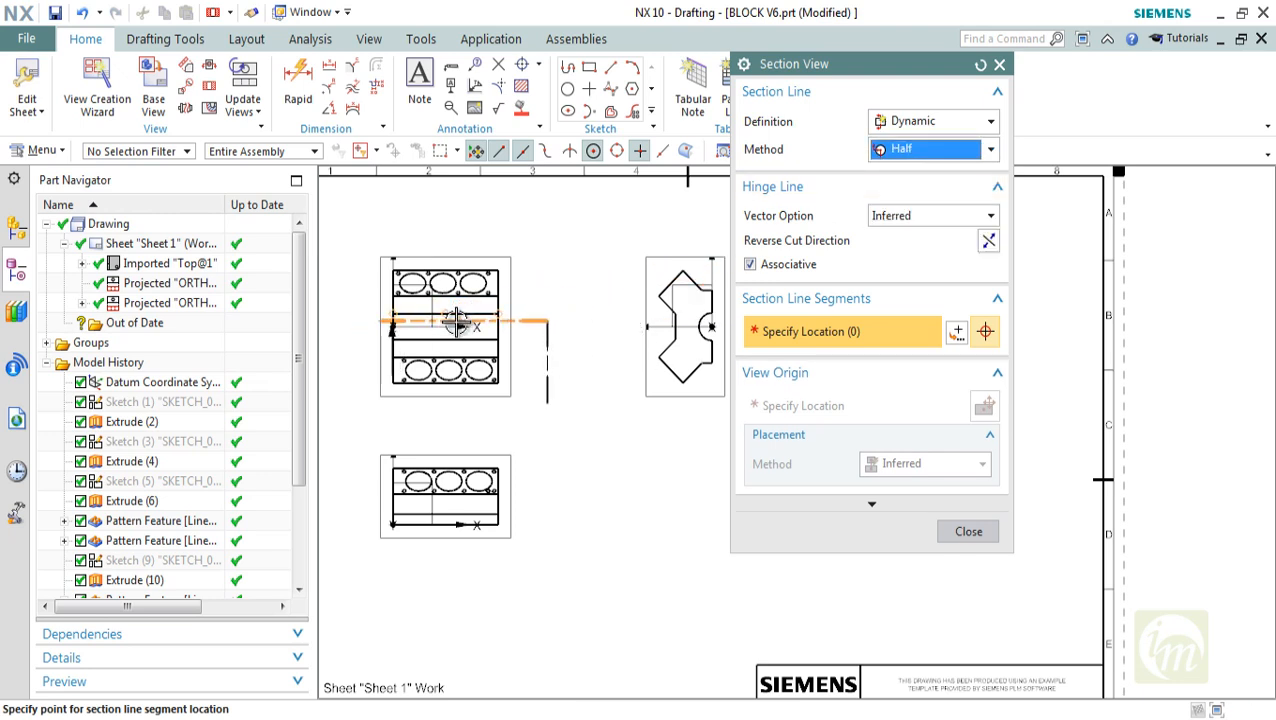
left_click(424, 320)
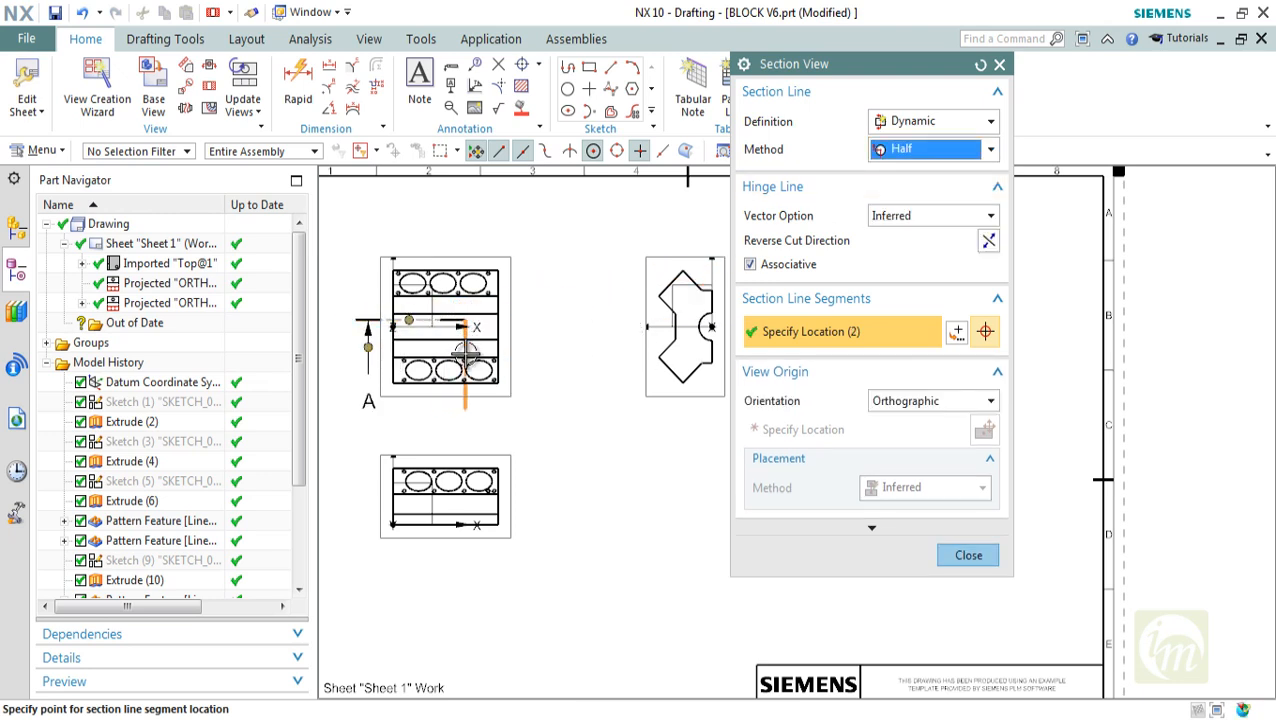
left_click(482, 419)
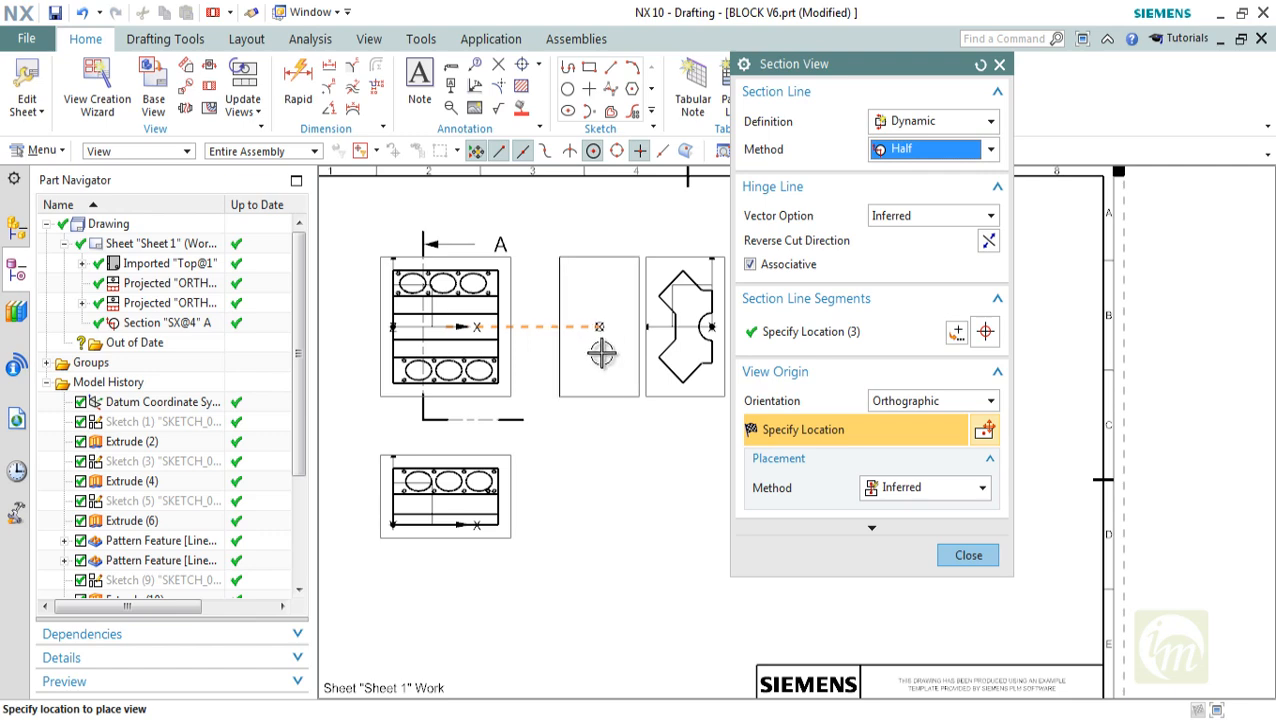
left_click(584, 320)
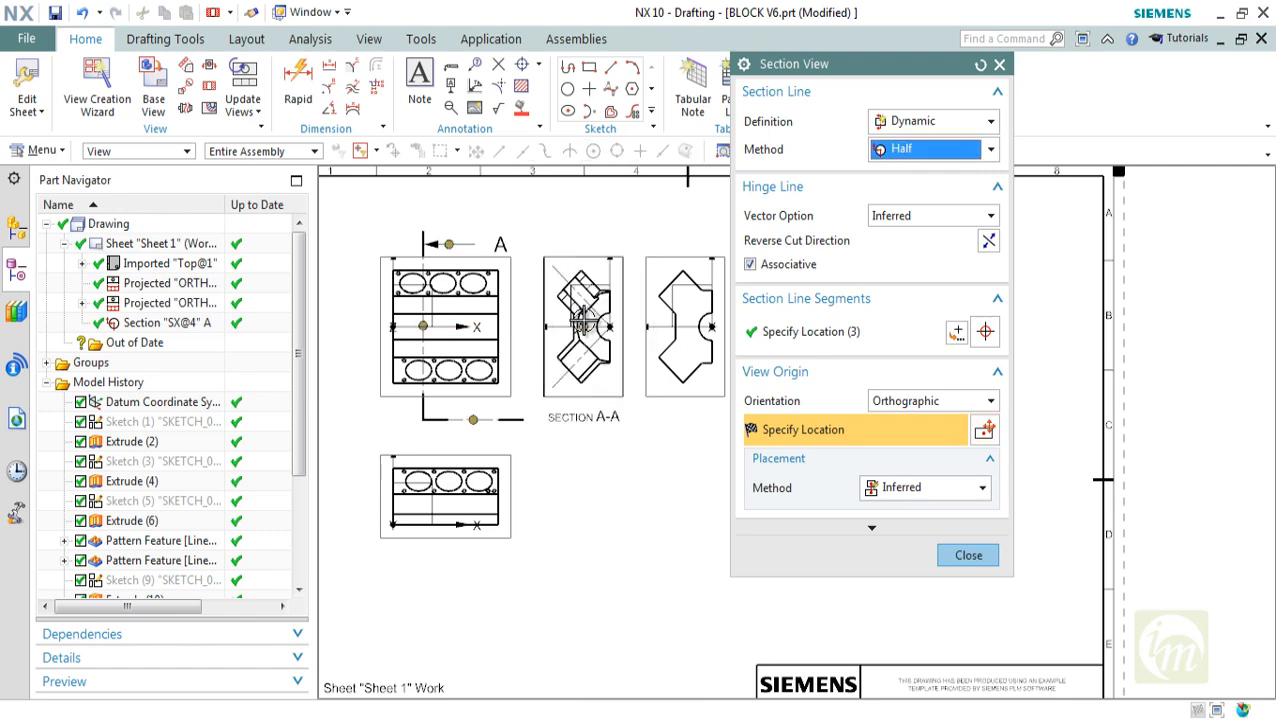
left_click(979, 536)
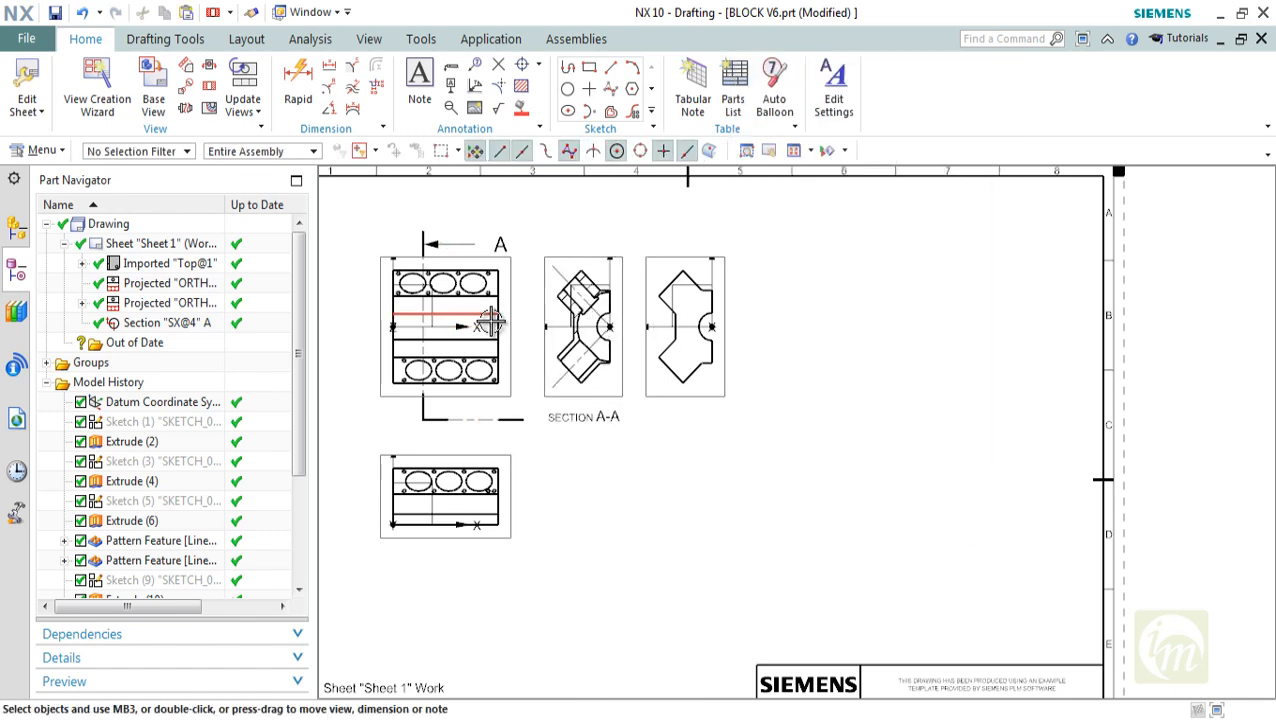
scroll(602, 330, "up", 4)
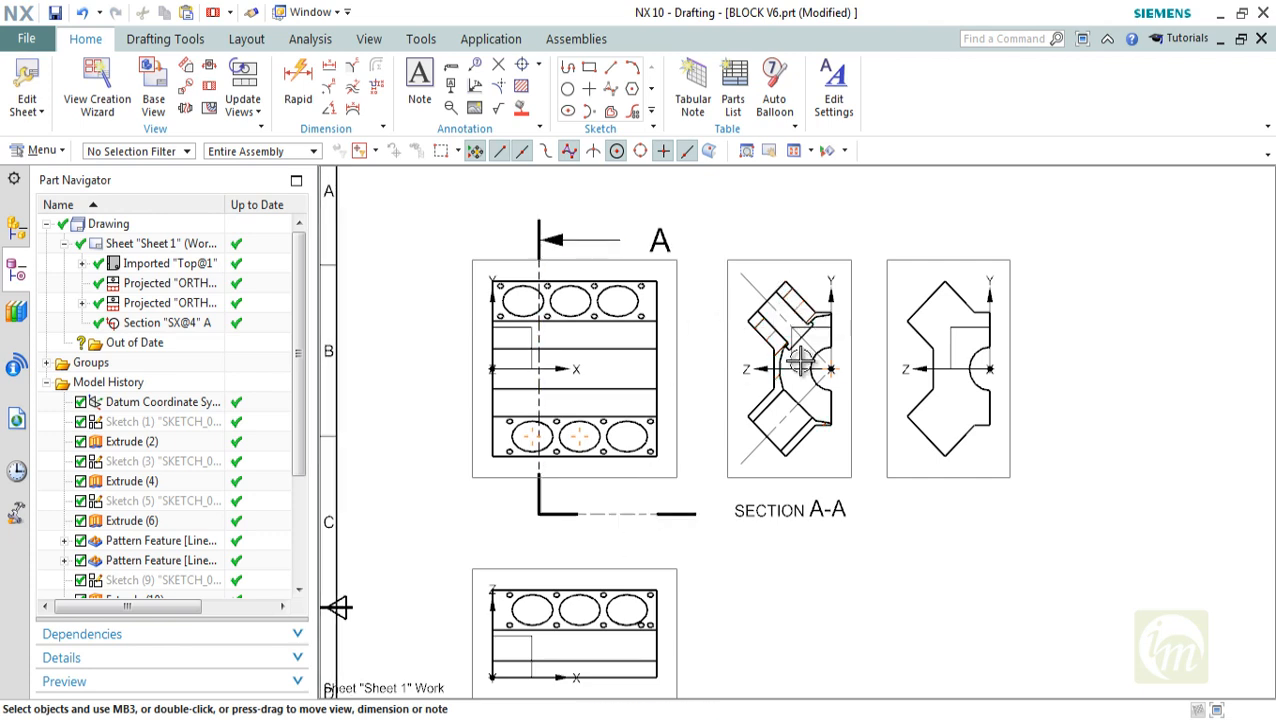
middle_click_drag(827, 375, 770, 365, "shift")
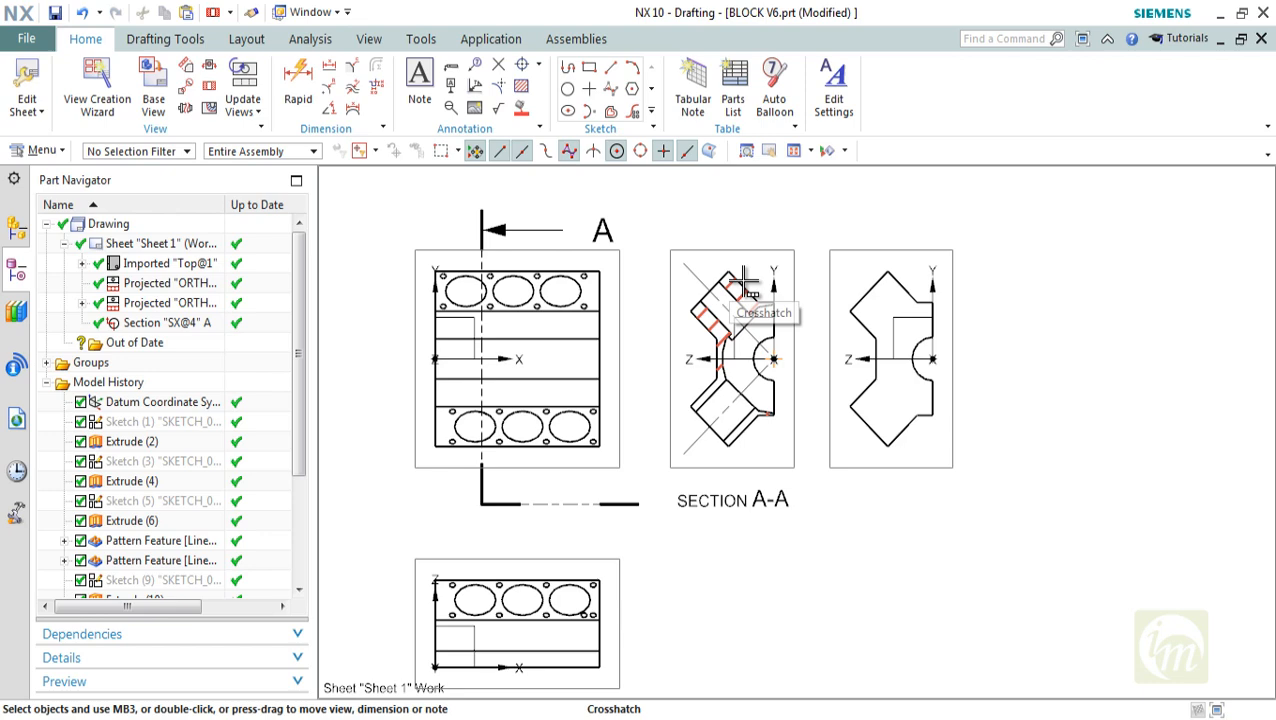
Define a revolved section line on the lower projected view, rotating about the leftmost bore's centre, with one leg straight down and the other rightward
left_click(211, 87)
left_click(929, 150)
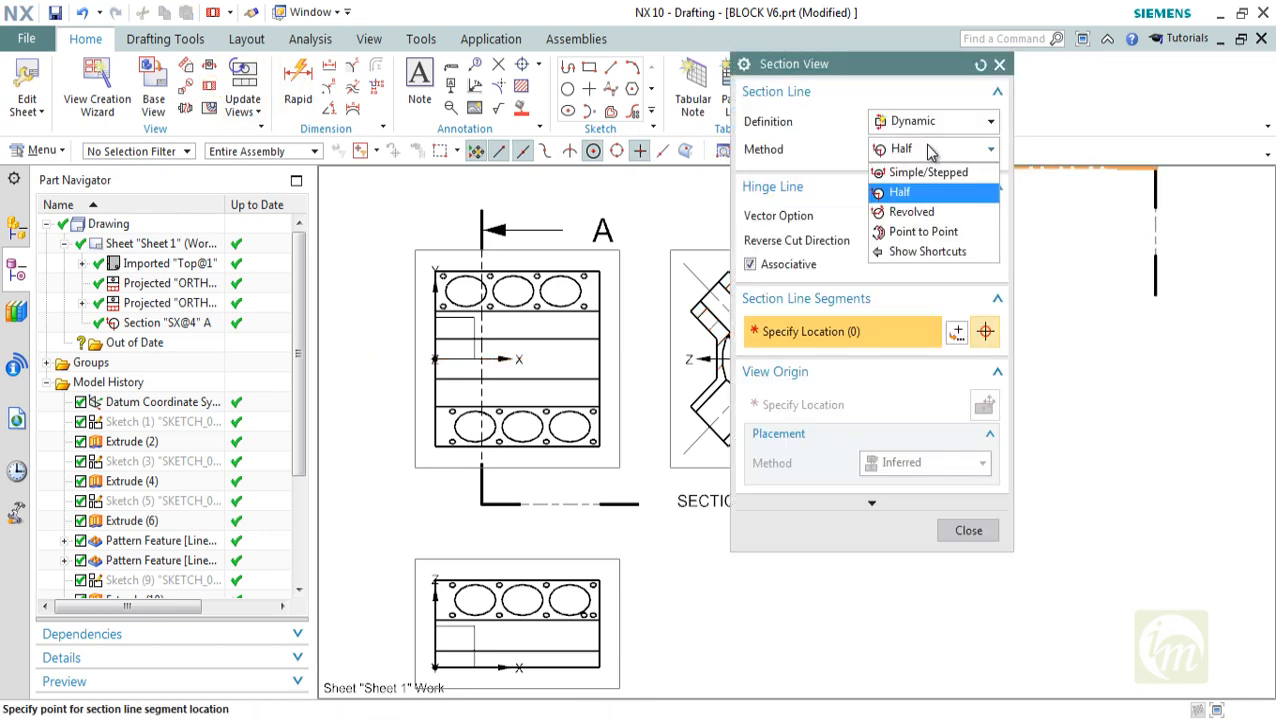
left_click(924, 213)
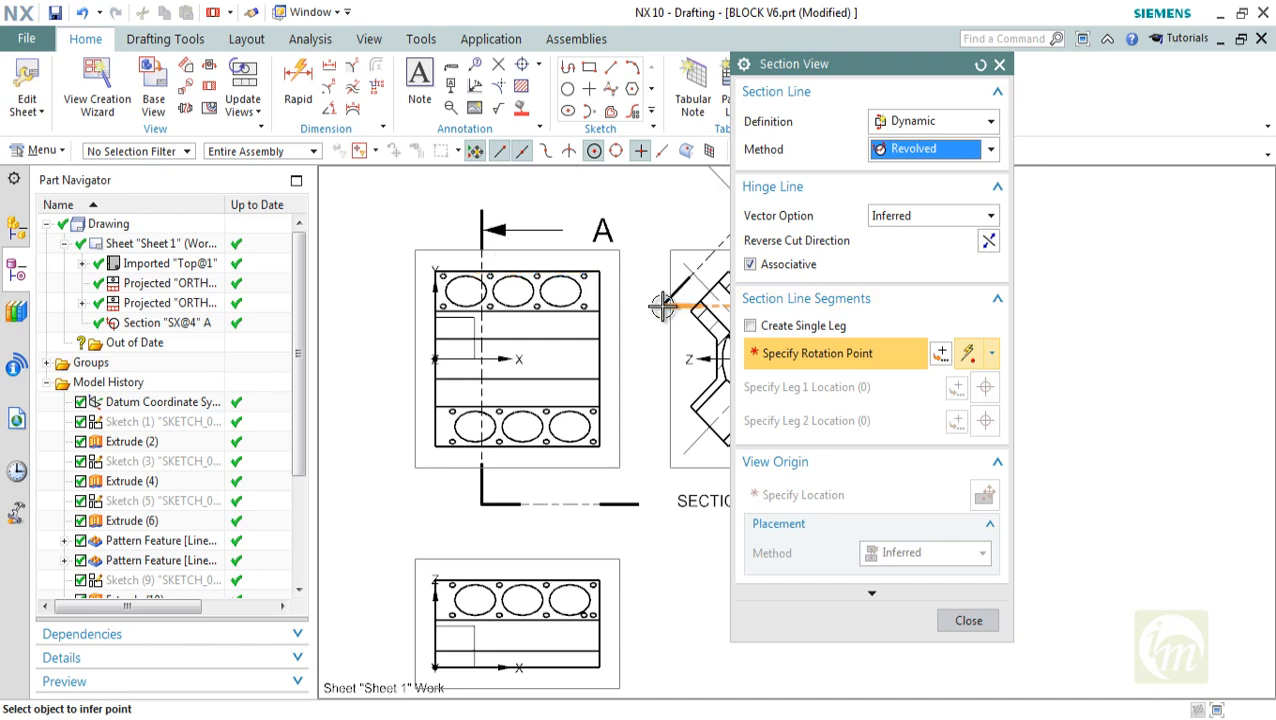
scroll(655, 320, "down", 2)
middle_click_drag(581, 267, 535, 268, "shift")
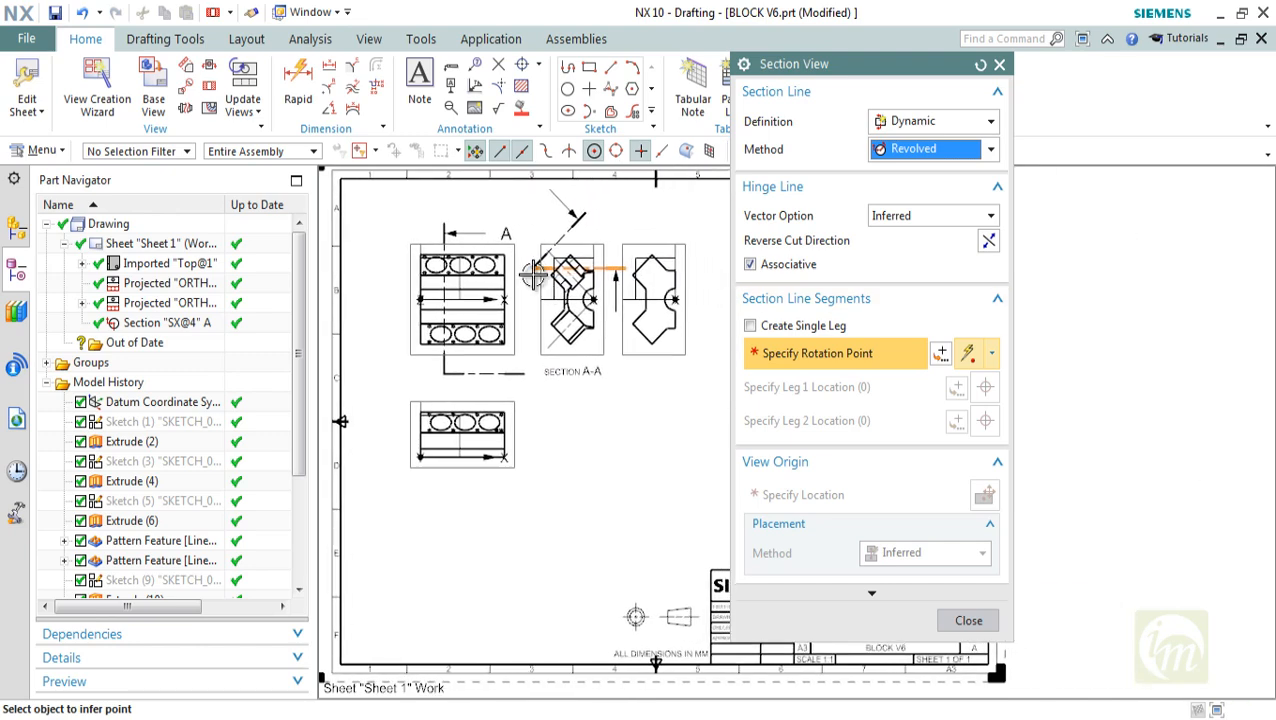
left_click(422, 418)
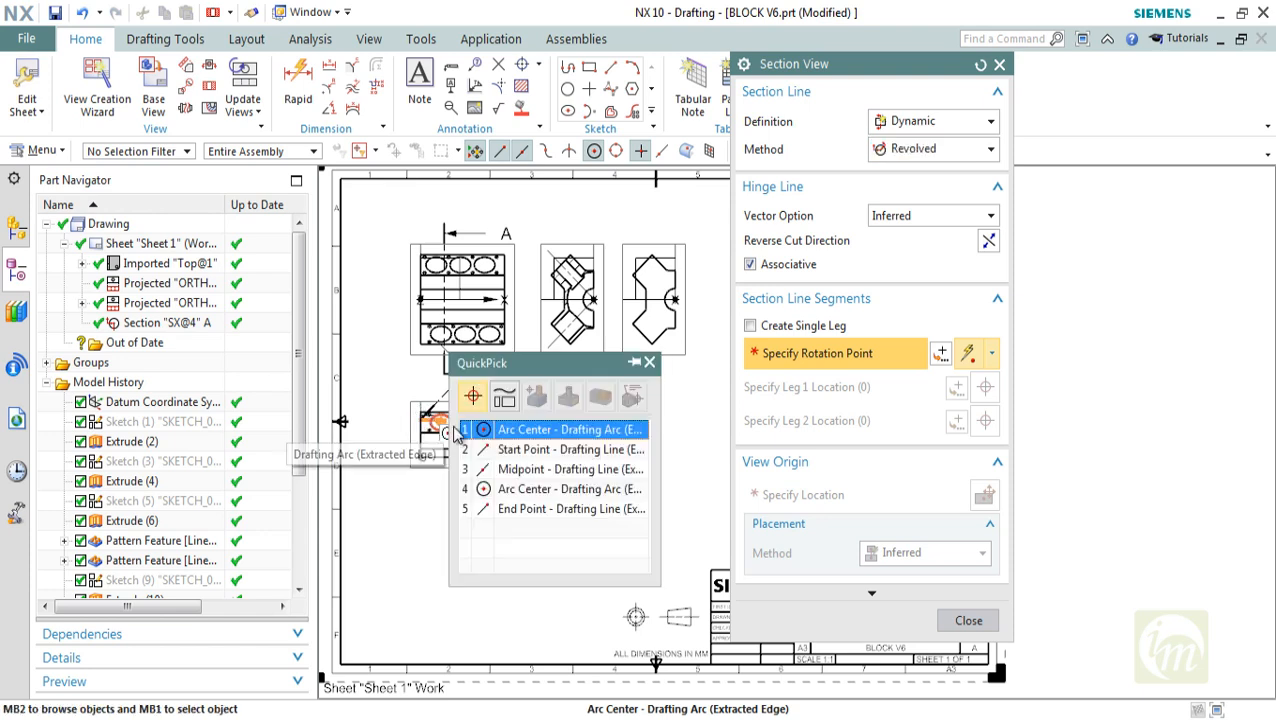
left_click(545, 428)
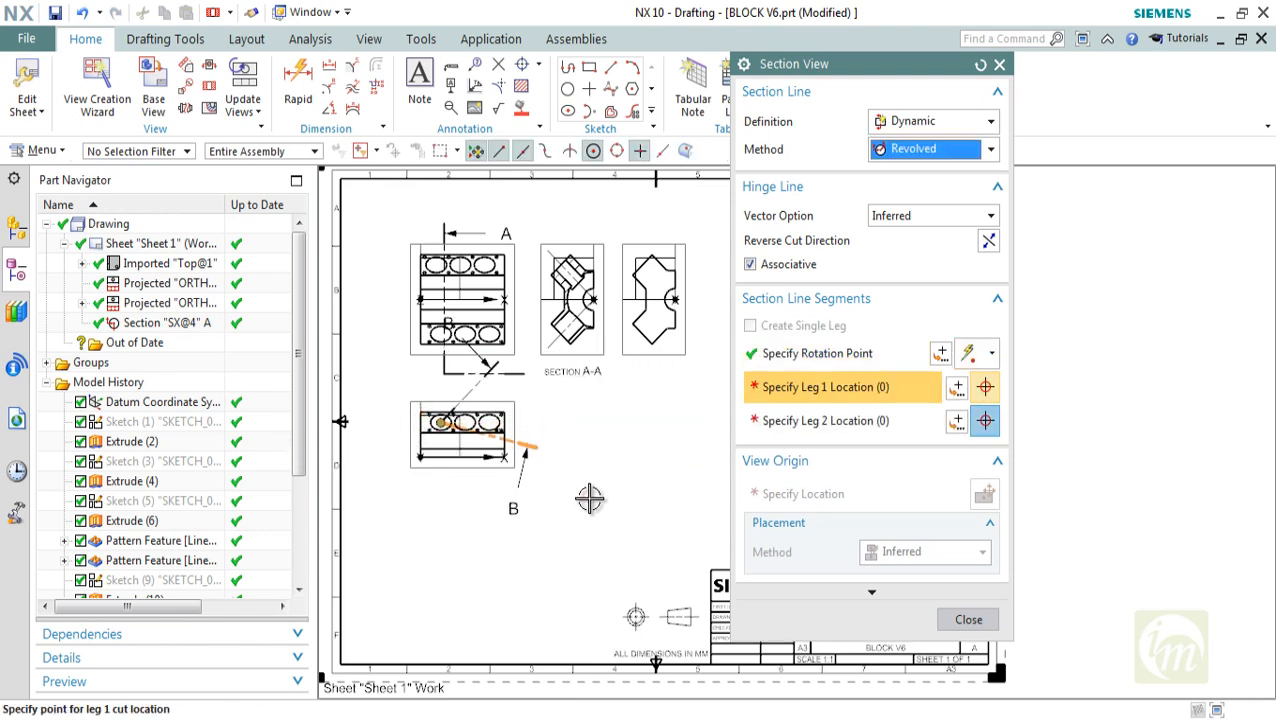
left_click(440, 556)
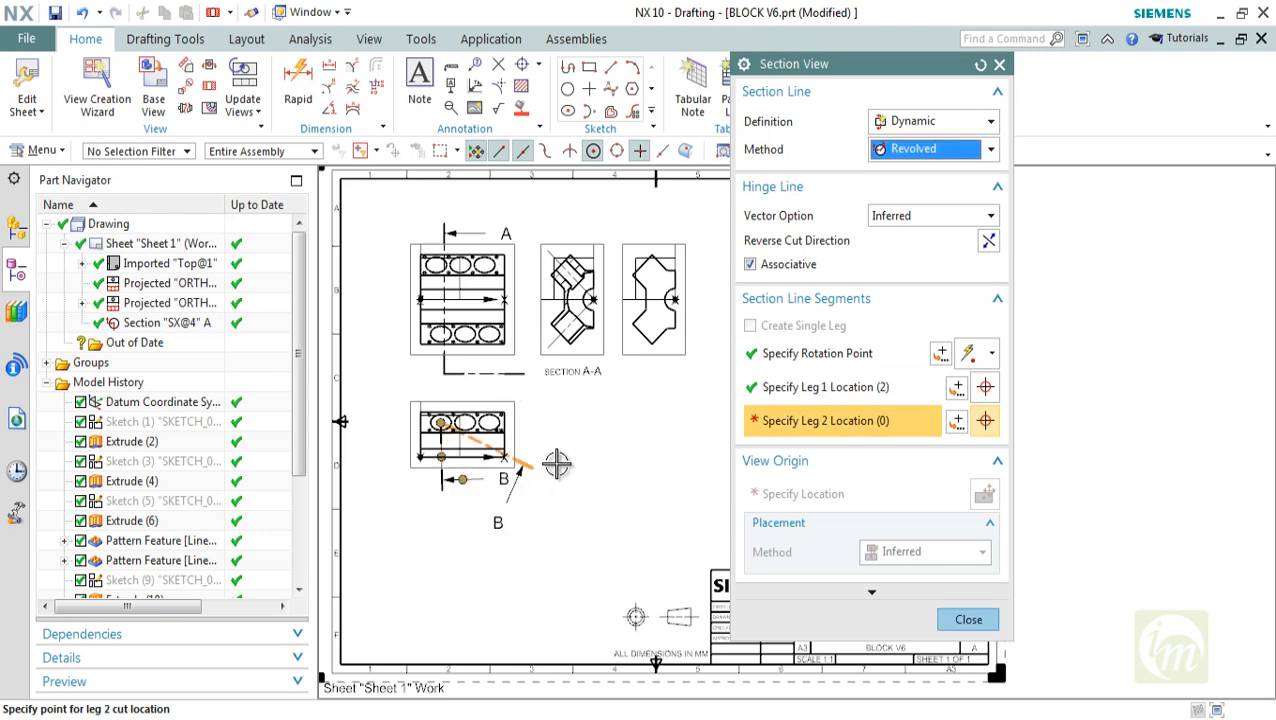
left_click(535, 430)
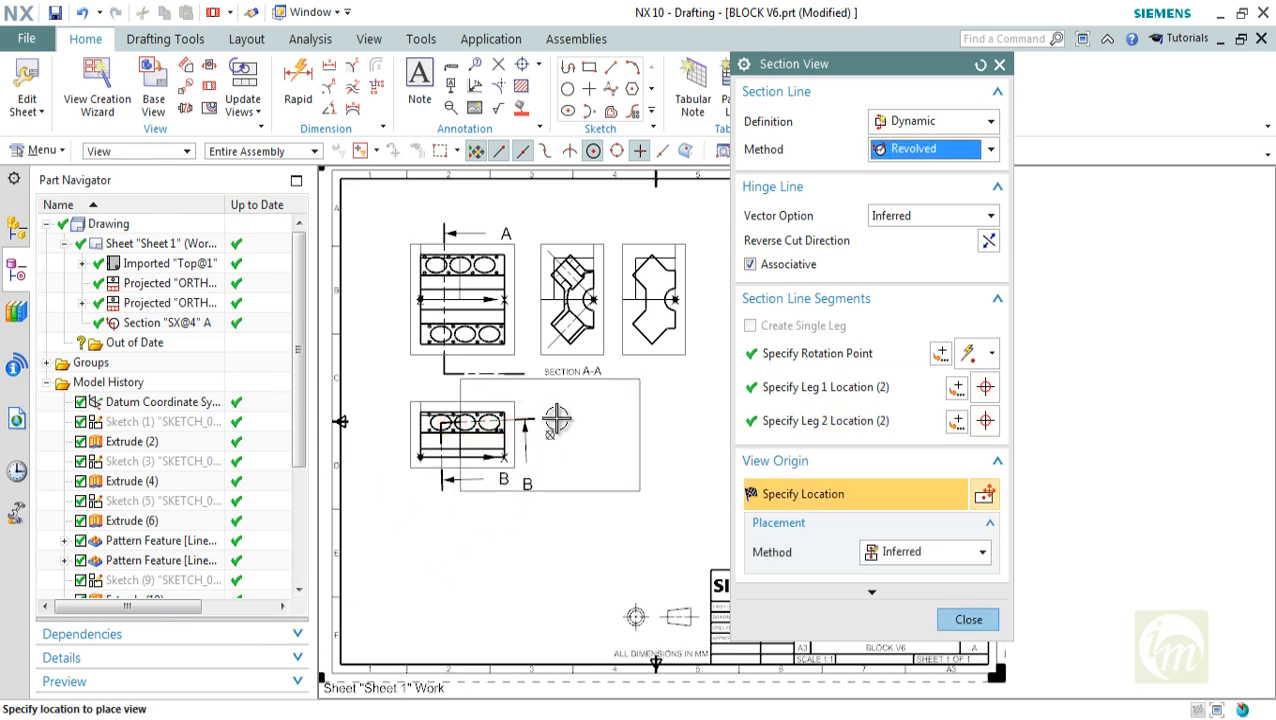
Place the revolved section view in the right part of the sheet, above the title block
scroll(555, 463, "down", 2)
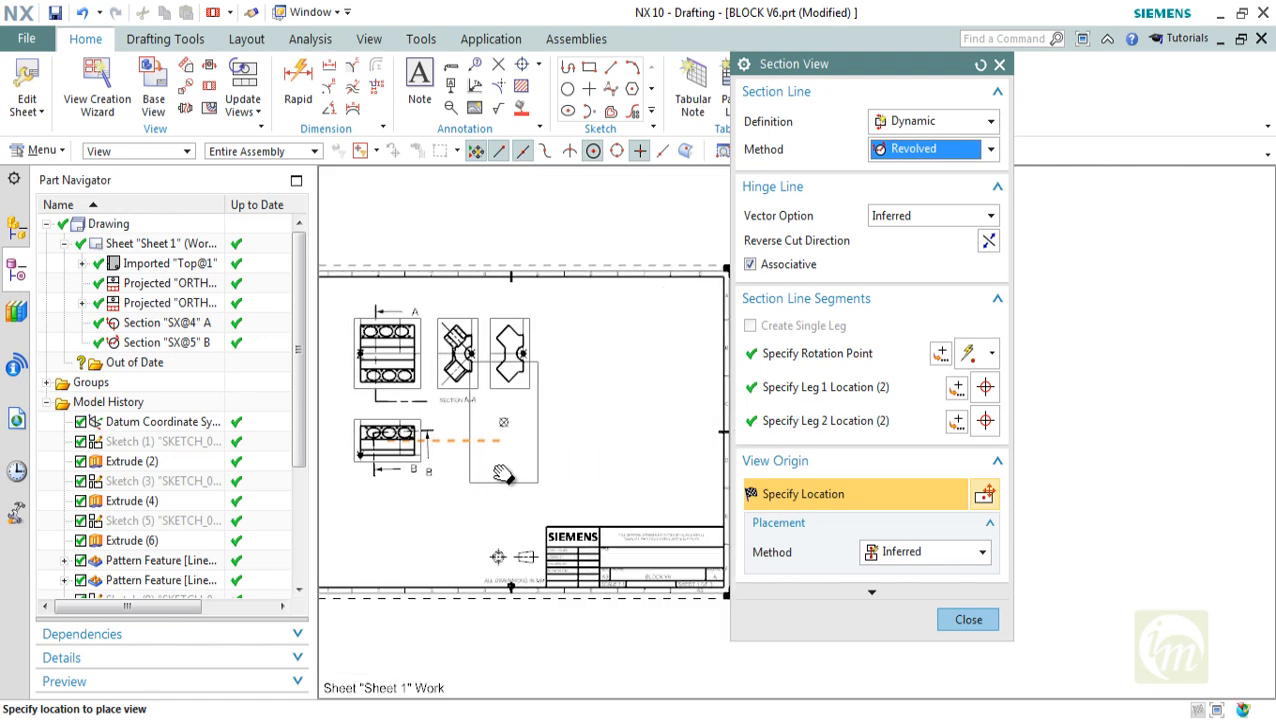
left_click(587, 414)
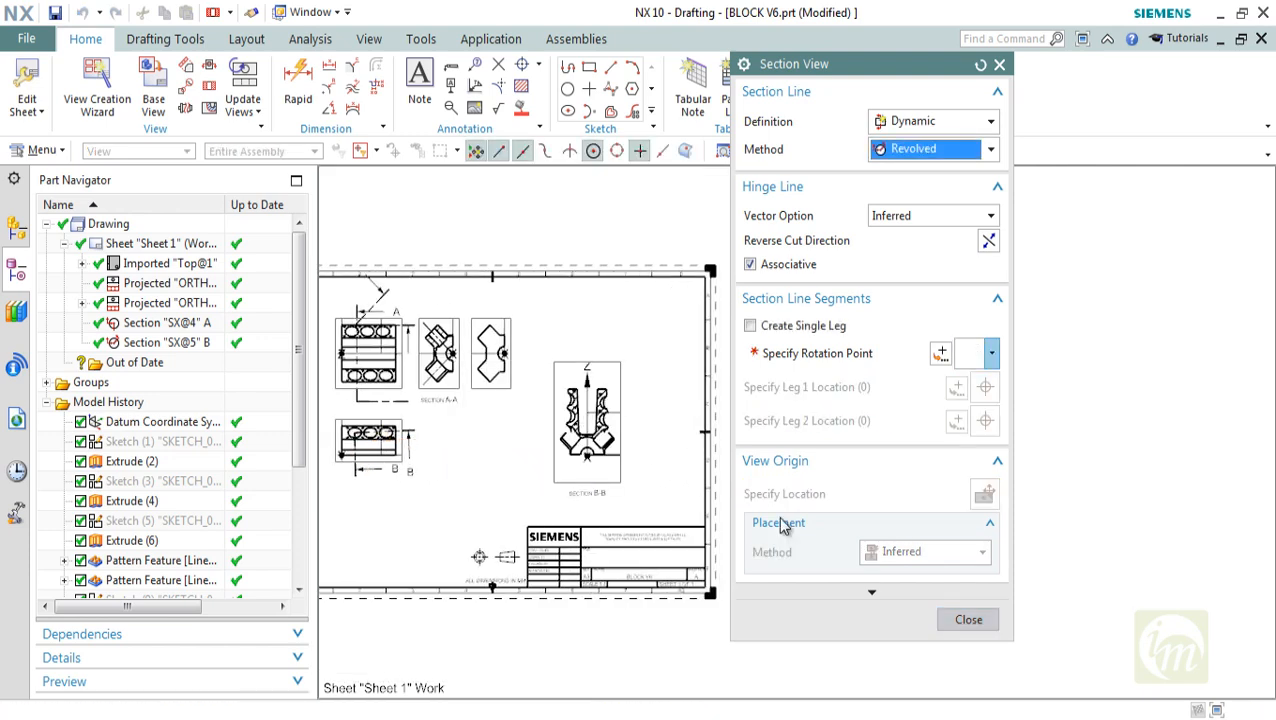
left_click(968, 619)
Examine the revolved section view, its crosshatching and its section line on the lower projected view
scroll(553, 380, "up", 3)
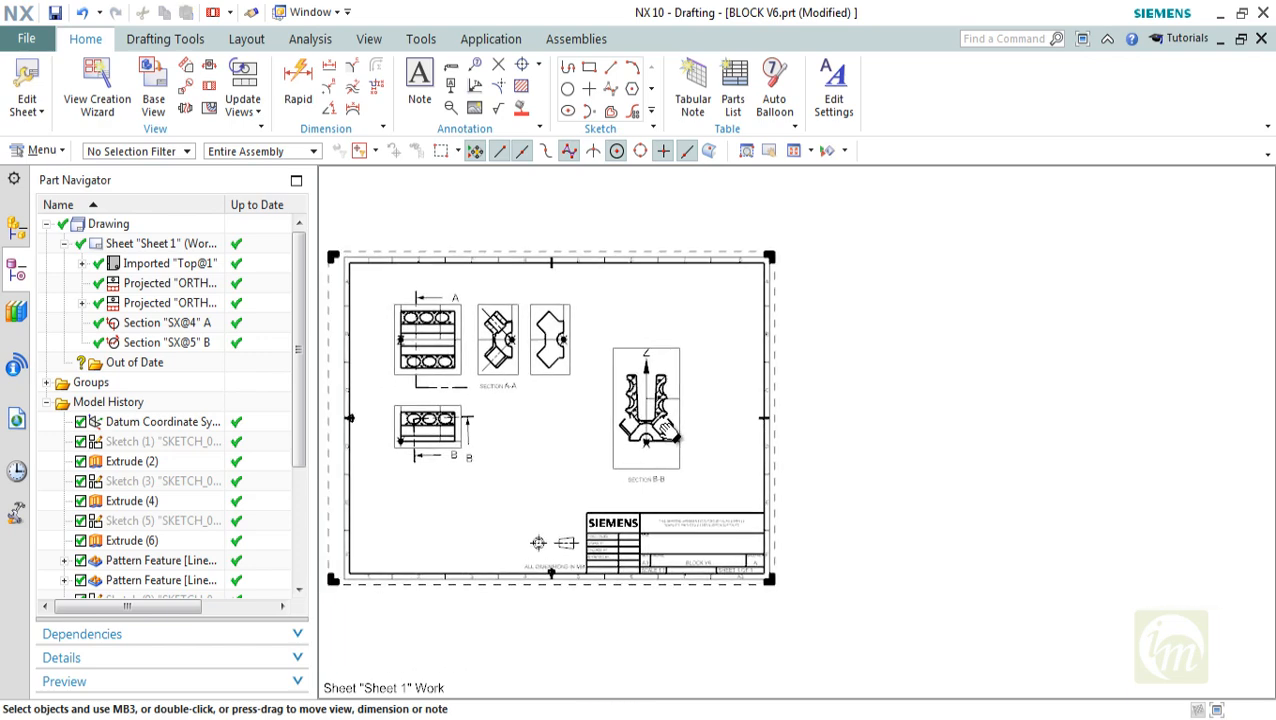
scroll(627, 404, "up", 5)
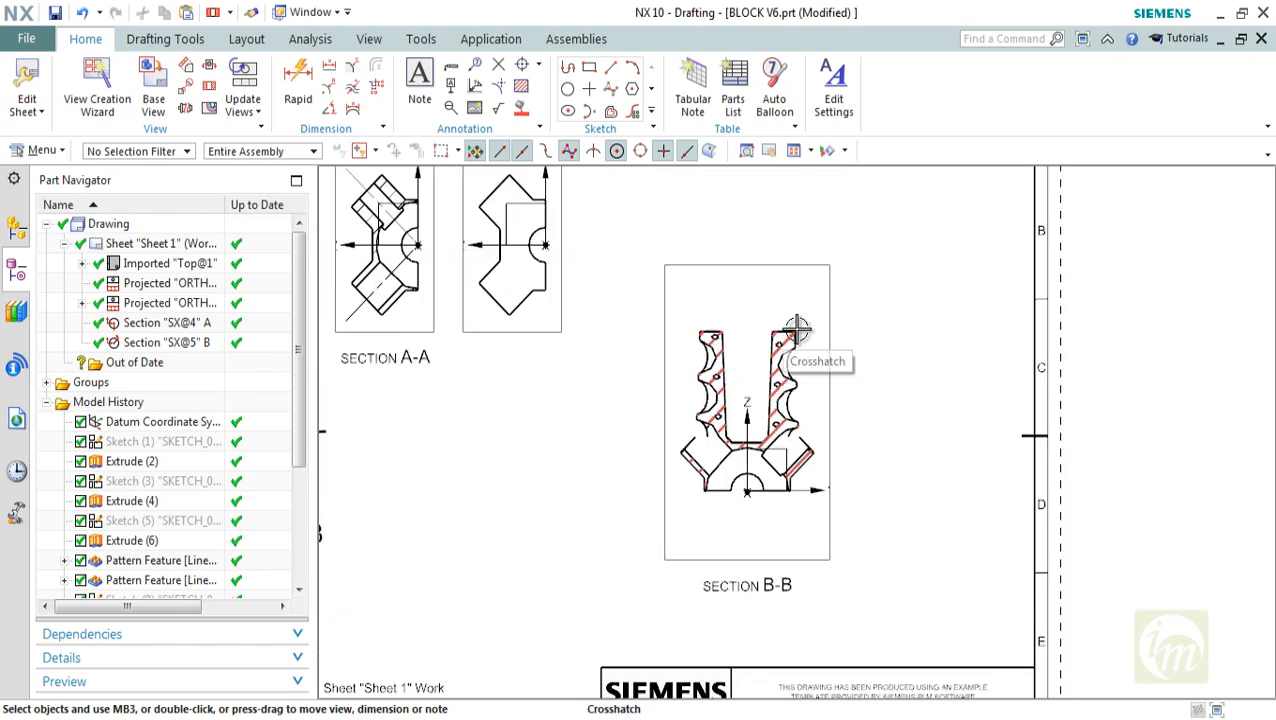
scroll(709, 404, "down", 5)
scroll(515, 356, "up", 4)
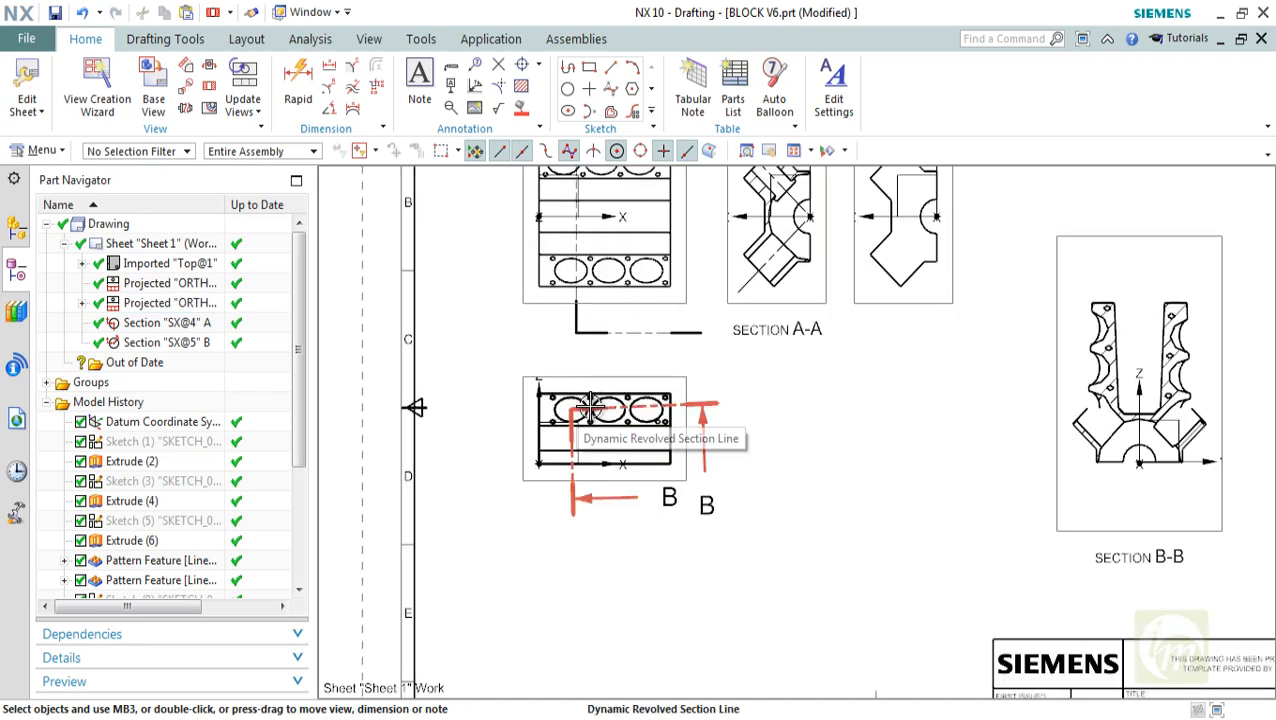
middle_click_drag(746, 454, 412, 396, "shift")
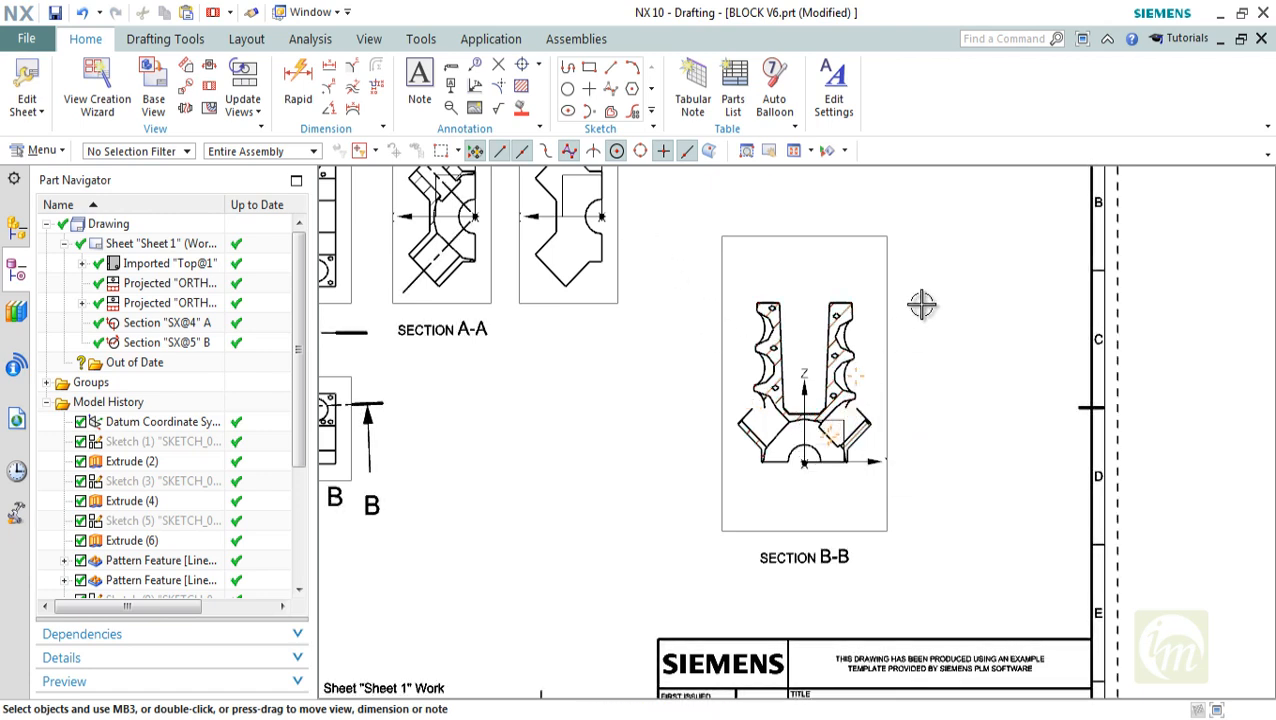
scroll(802, 337, "down", 2)
middle_click_drag(790, 376, 852, 432, "shift")
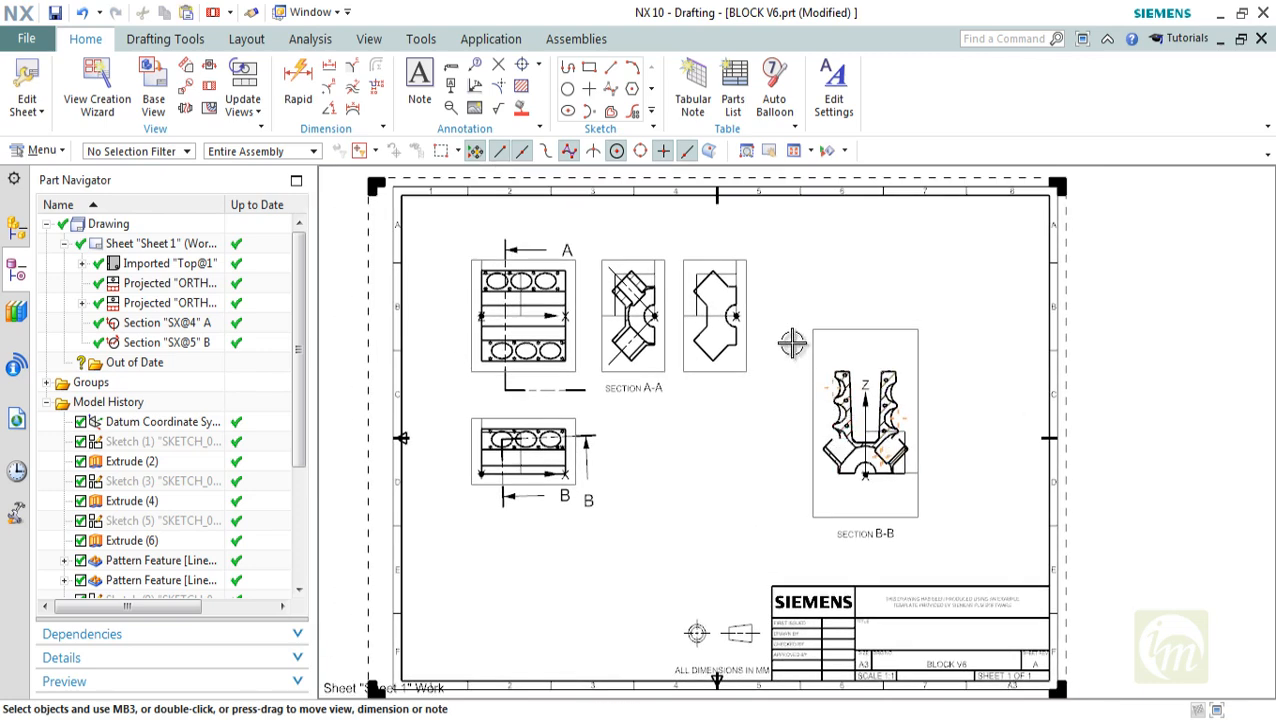
middle_click_drag(797, 384, 774, 373, "shift")
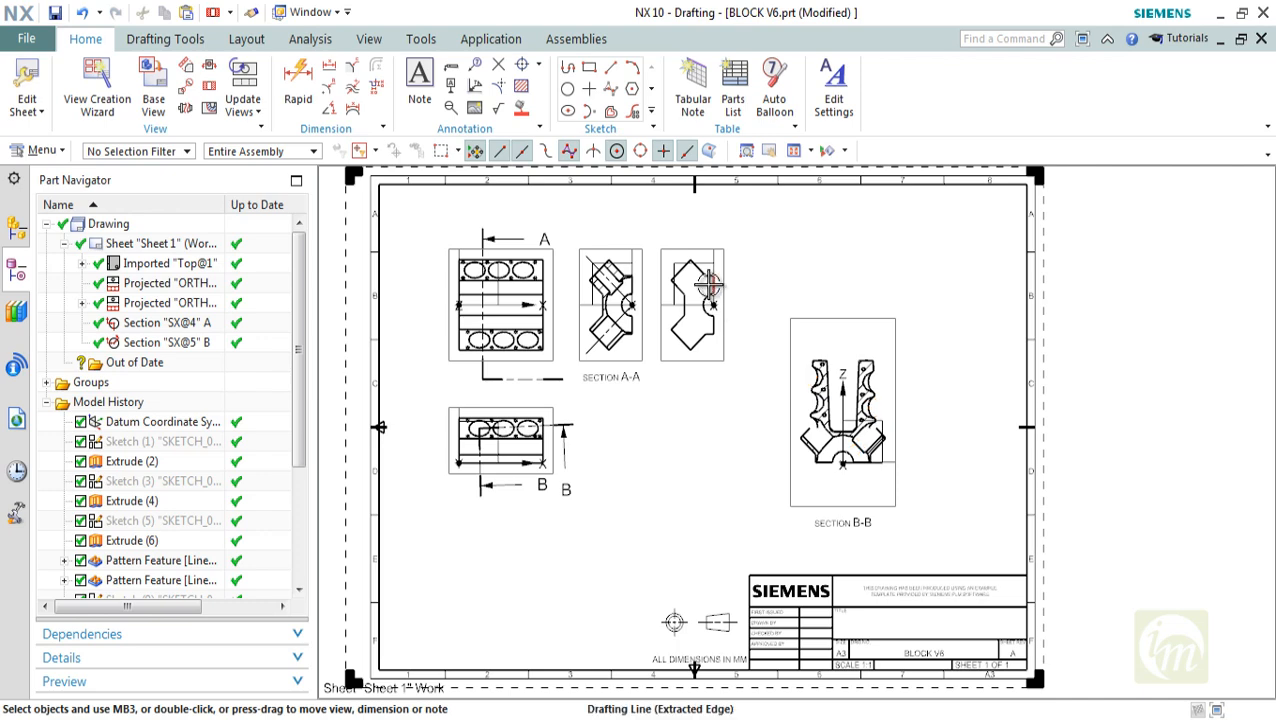
Start a section view with the Point to Point method and specify its hinge line vector
left_click(209, 86)
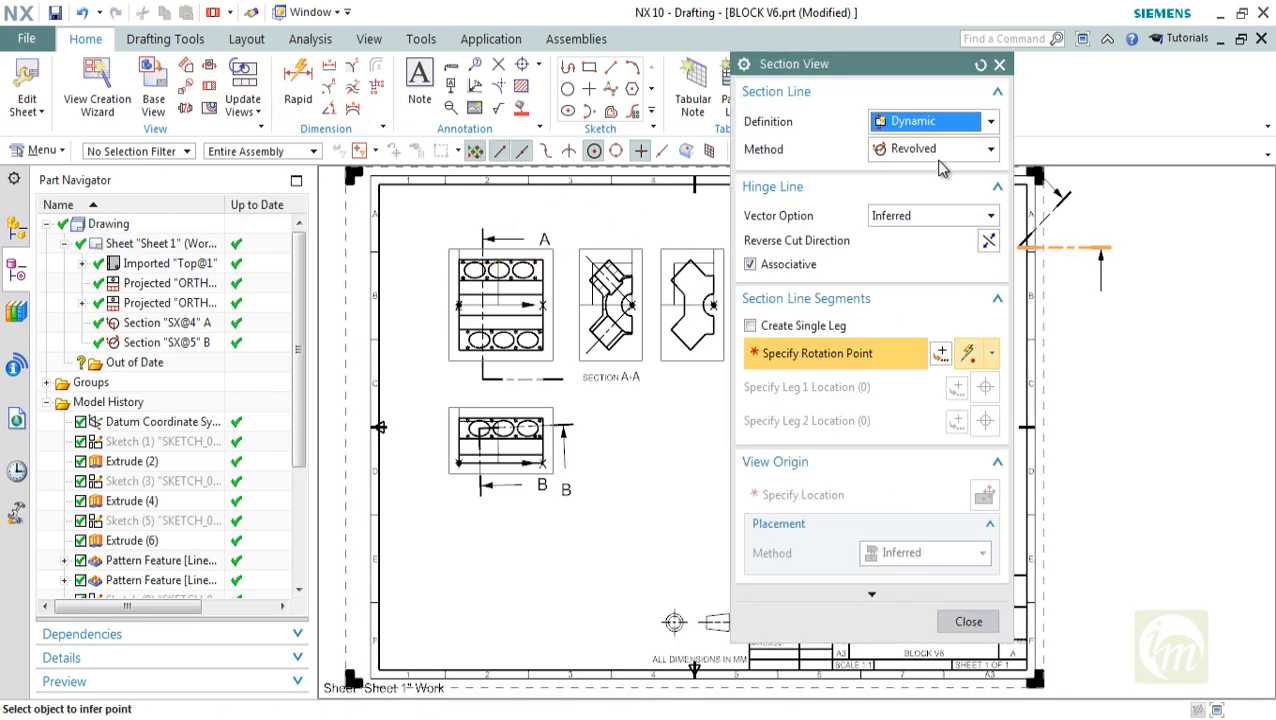
left_click(909, 149)
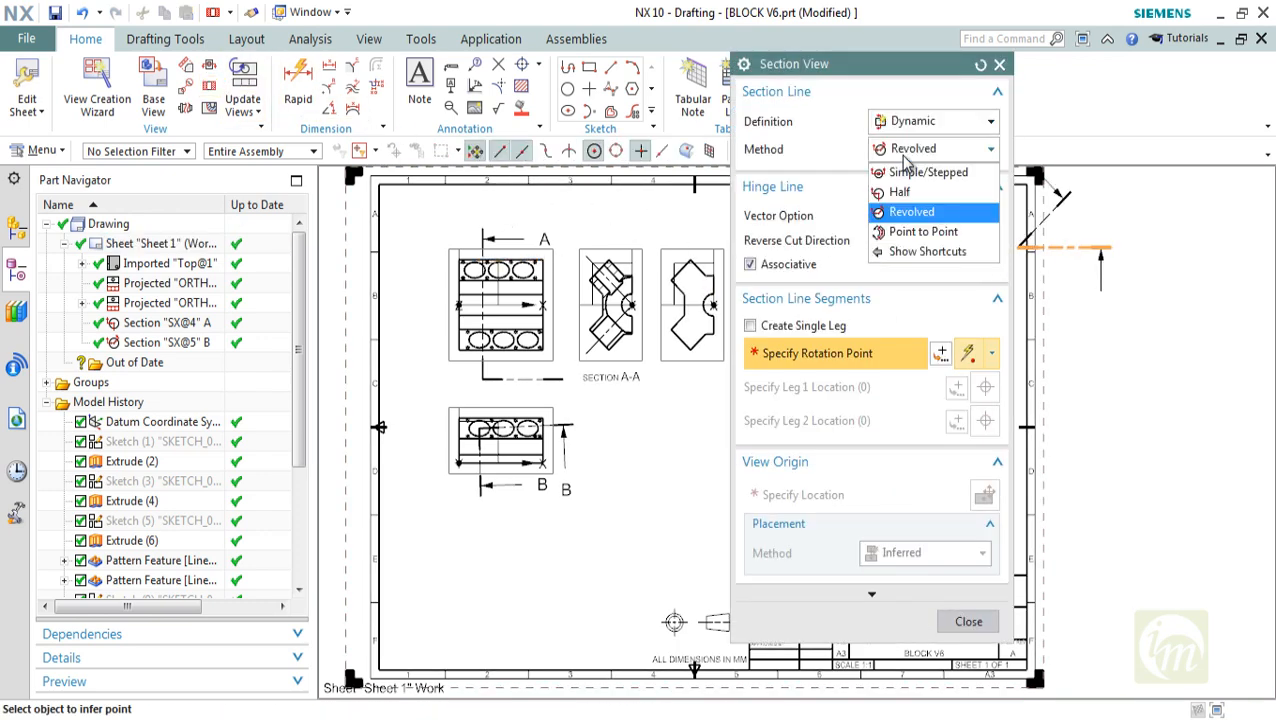
left_click(920, 231)
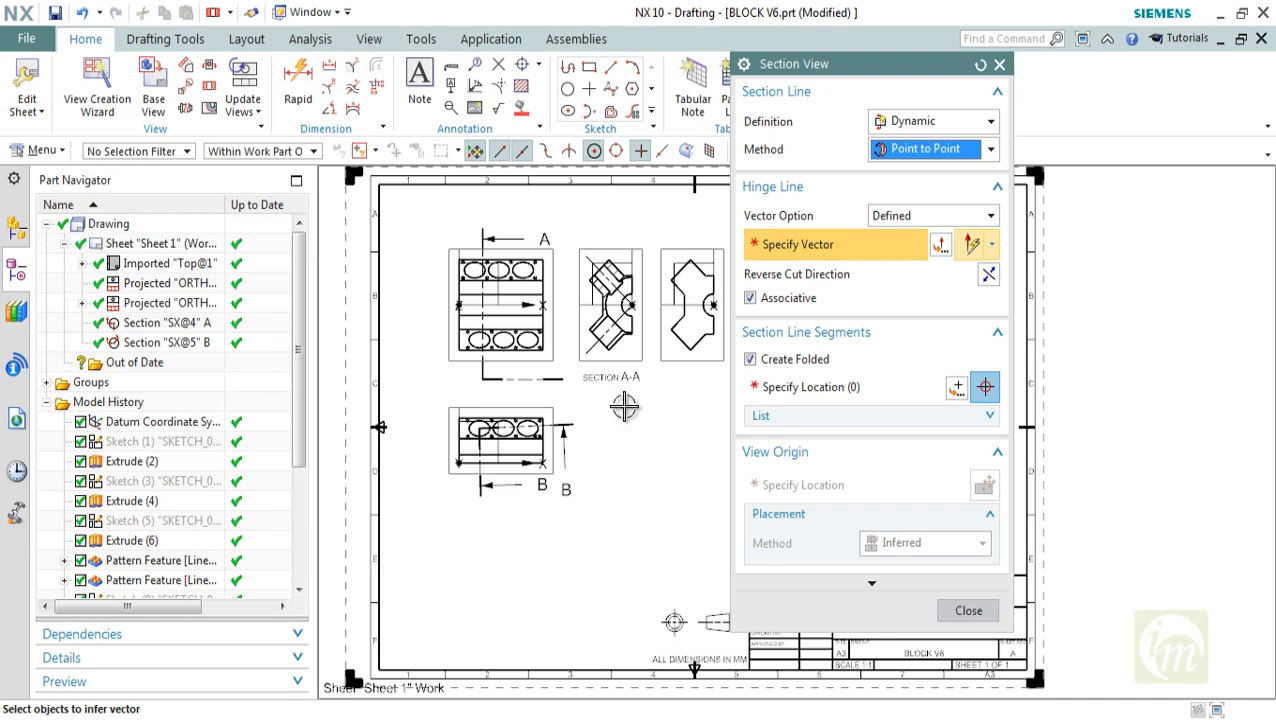
mouse_move(624, 405)
middle_mouse_down("shift")
mouse_move(476, 397)
mouse_move(702, 414)
middle_mouse_up("shift")
left_click(638, 378)
scroll(560, 415, "up", 3)
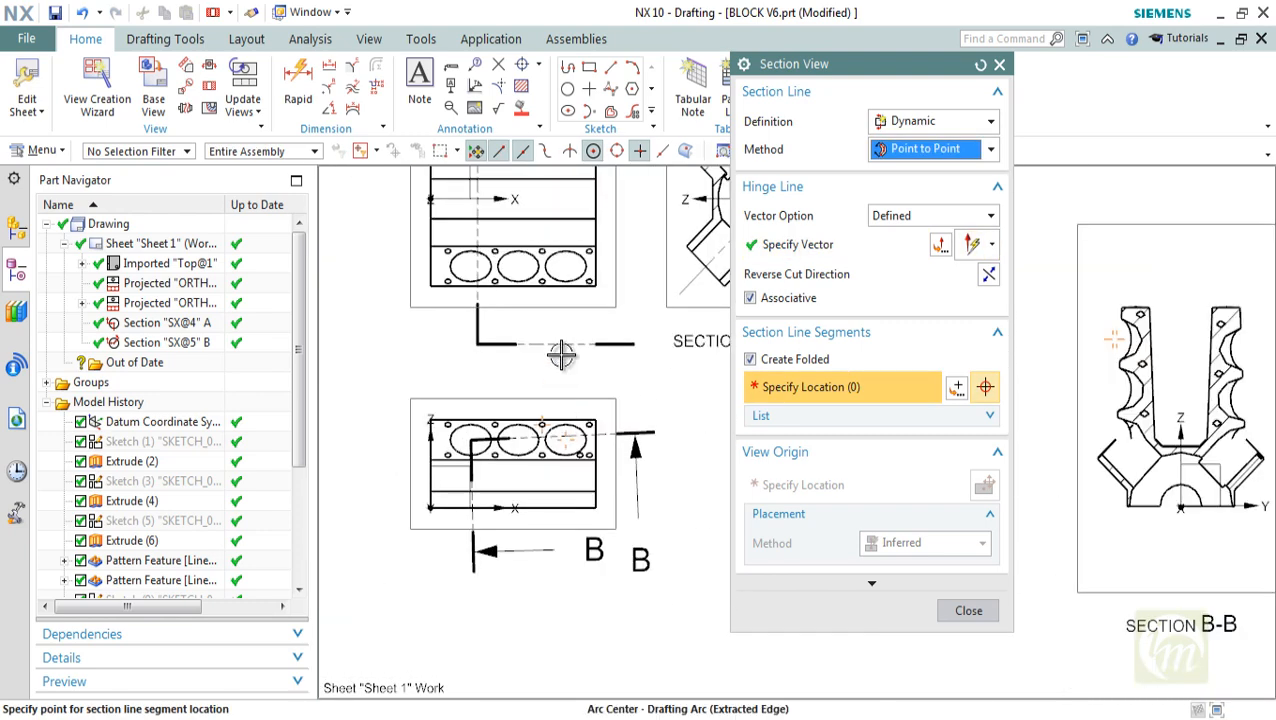
mouse_move(547, 391)
middle_mouse_down("shift")
mouse_move(545, 511)
mouse_move(461, 521)
mouse_move(442, 510)
middle_mouse_up("shift")
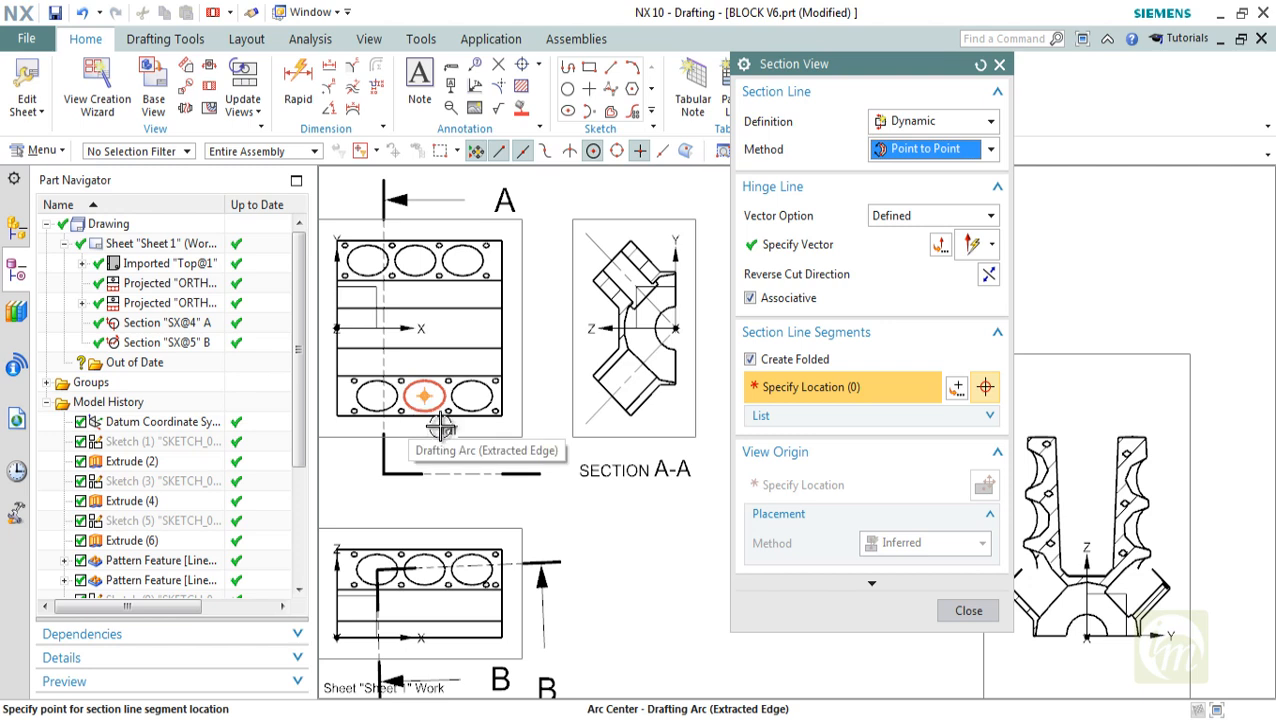
Route the section line across the top view from below the lower middle bore, through the block's centre and upper-right bore, to beyond the upper-right corner
left_click(442, 428)
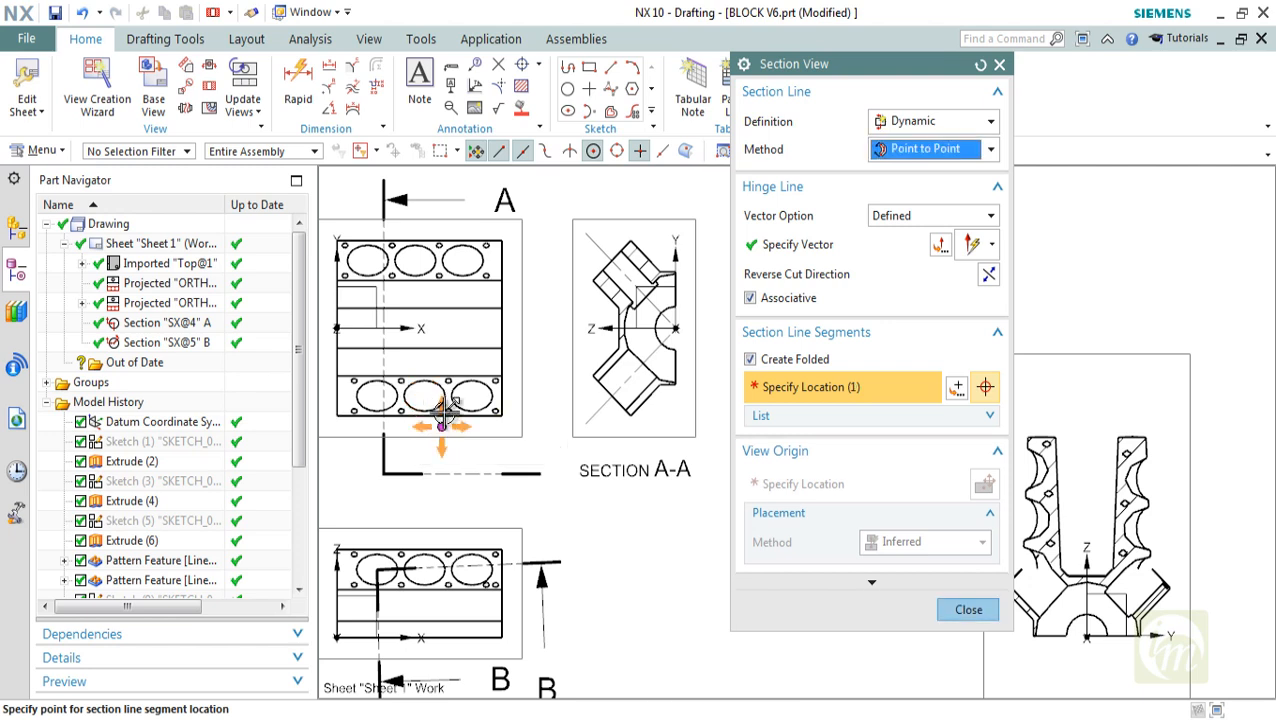
left_click(407, 332)
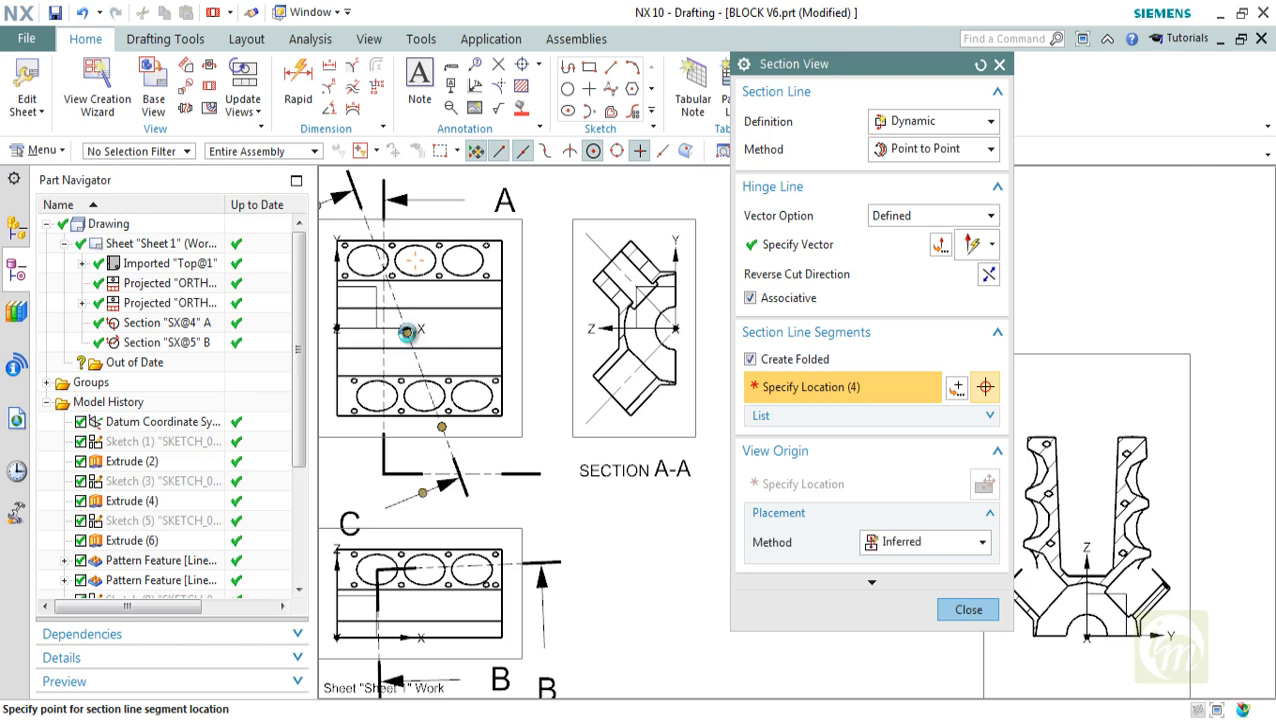
left_click(462, 260)
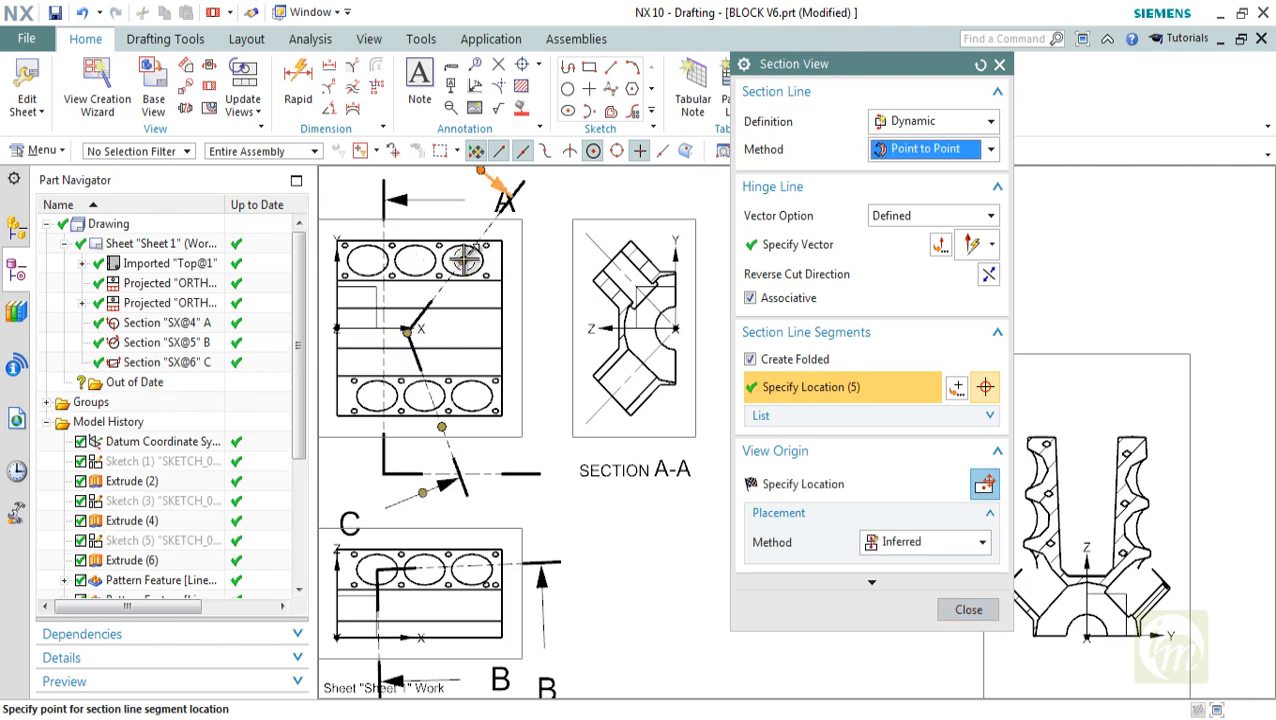
left_click(537, 212)
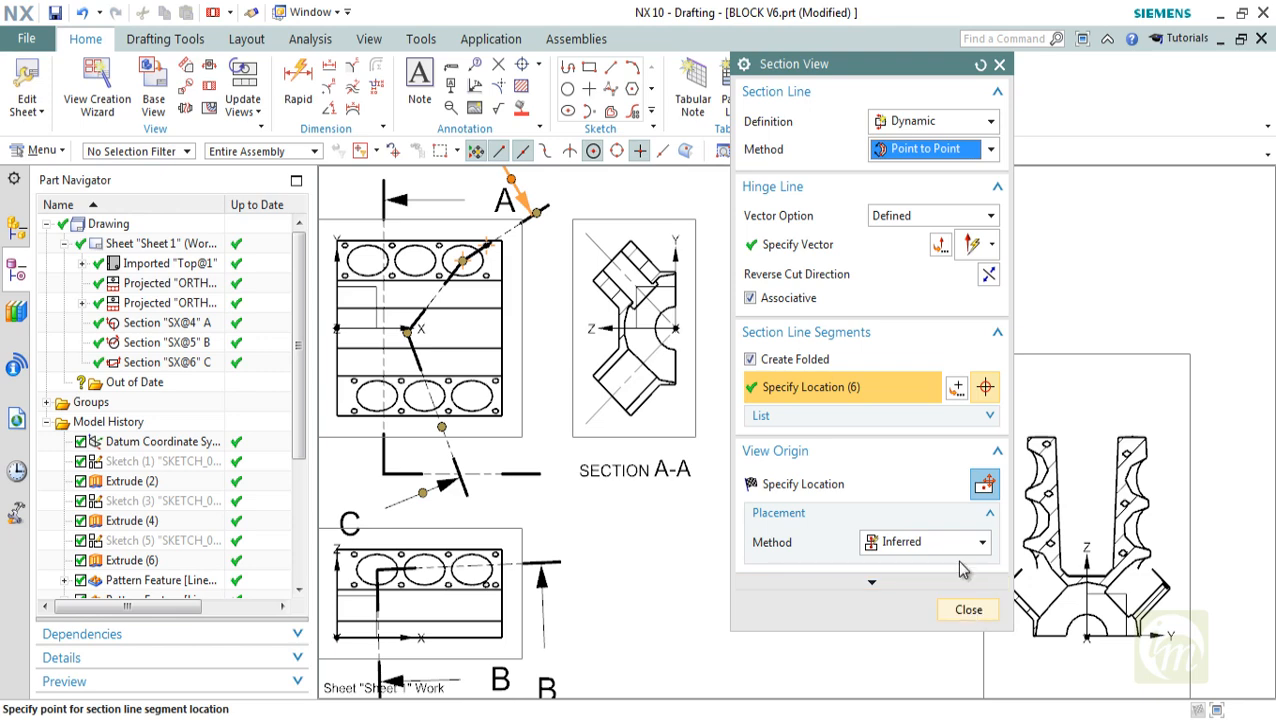
Place the point-to-point section view below the half section, to the right of the lower projected view
left_click(805, 485)
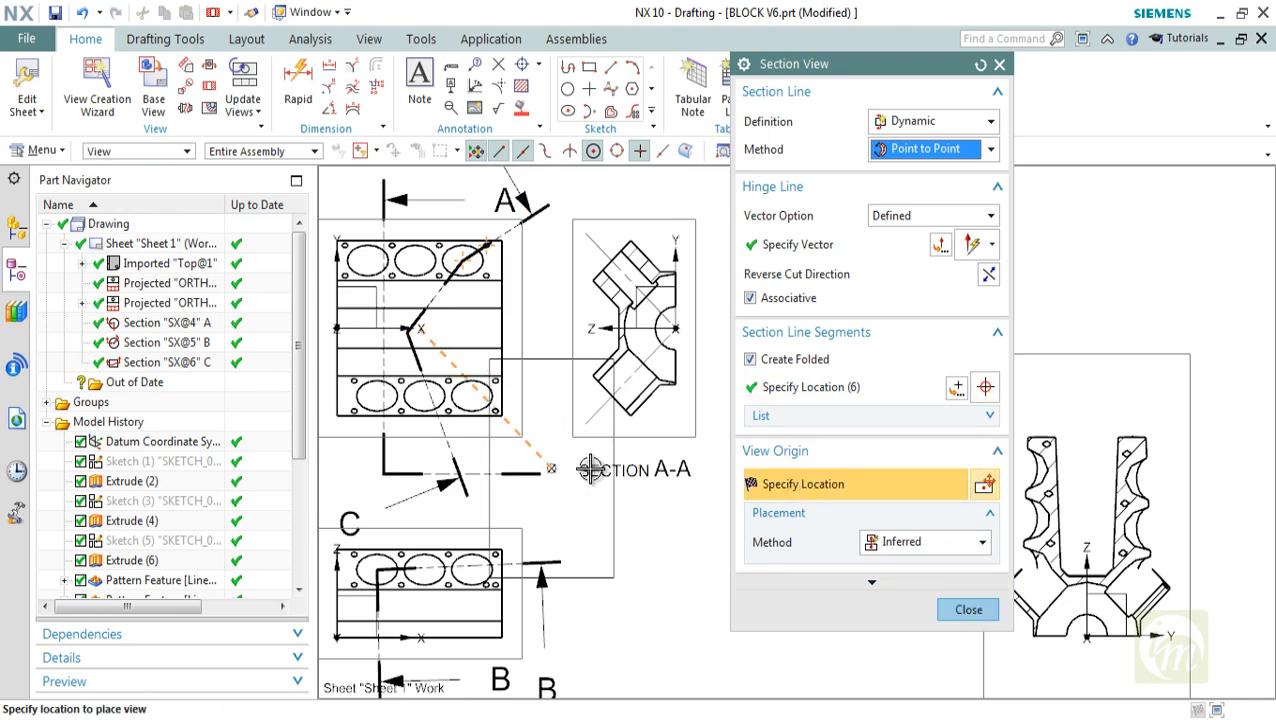
scroll(622, 507, "down", 3)
middle_click_drag(597, 505, 471, 461, "shift")
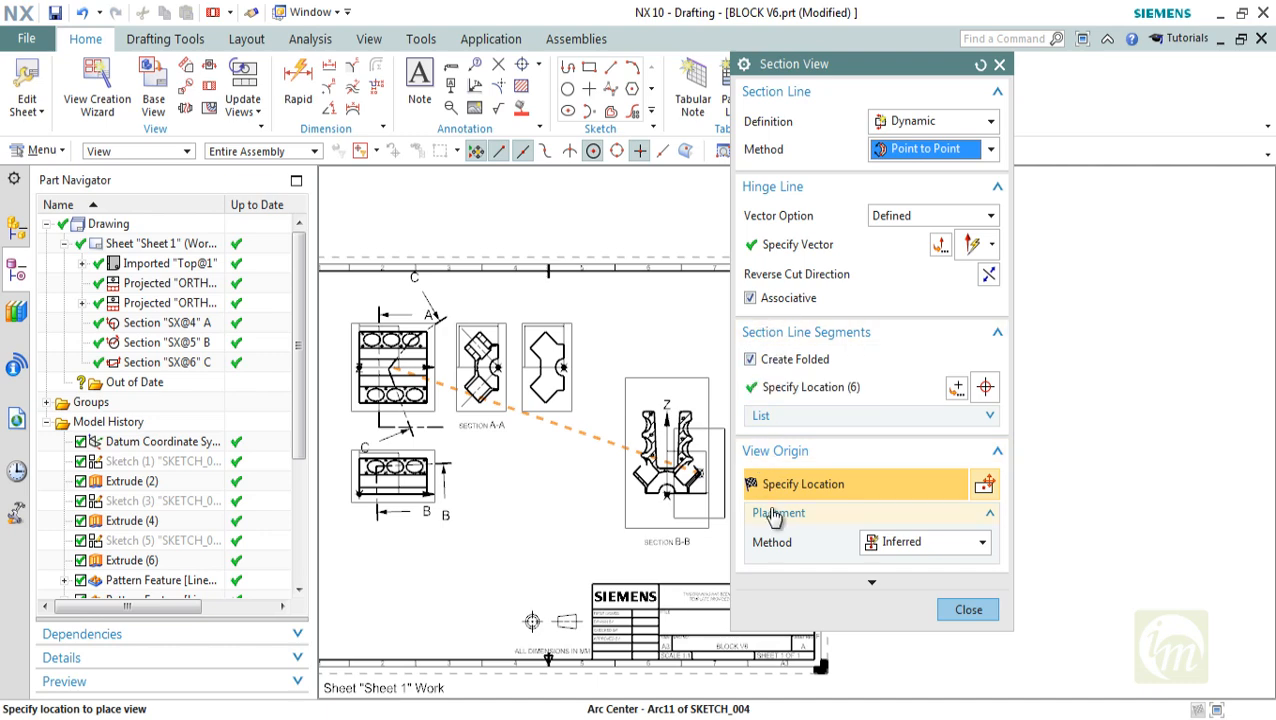
left_click(550, 531)
scroll(530, 564, "up", 4)
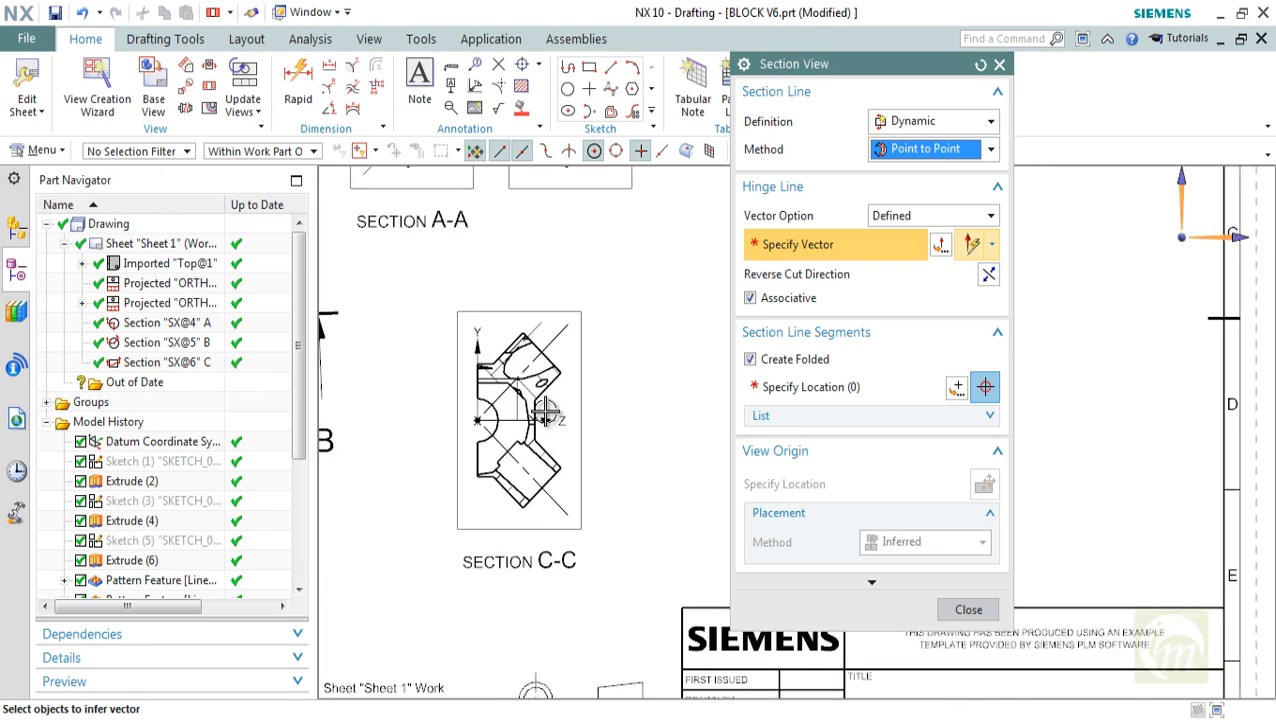
Start a stand-alone section line sketch on the Section A-A view and discard it without drawing curves
middle_click_drag(578, 446, 661, 448, "shift")
scroll(665, 456, "down", 3)
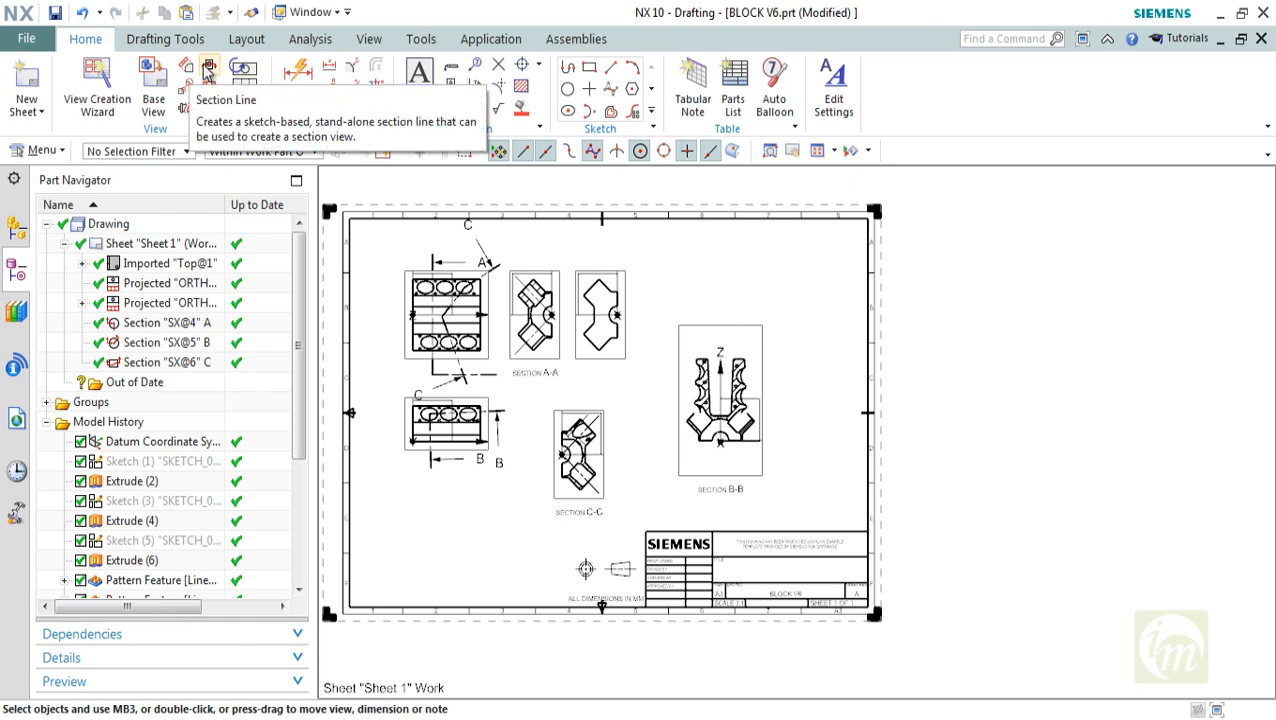
left_click(208, 69)
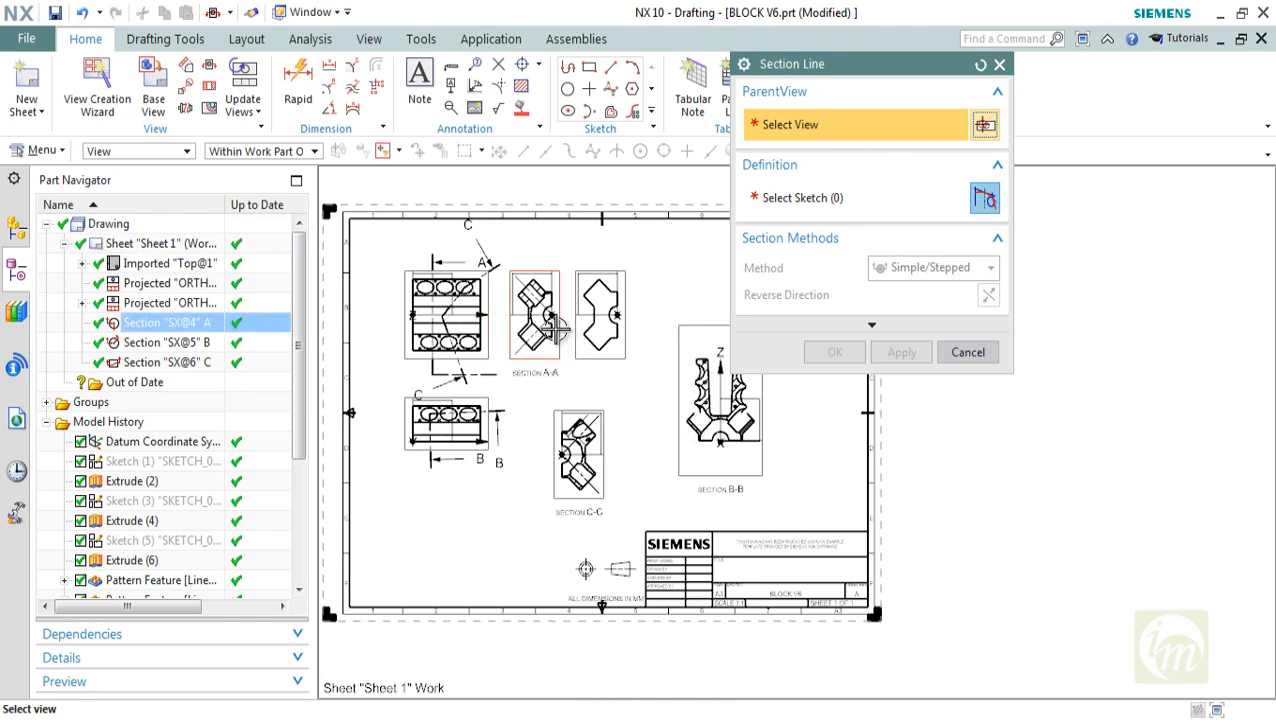
left_click(553, 328)
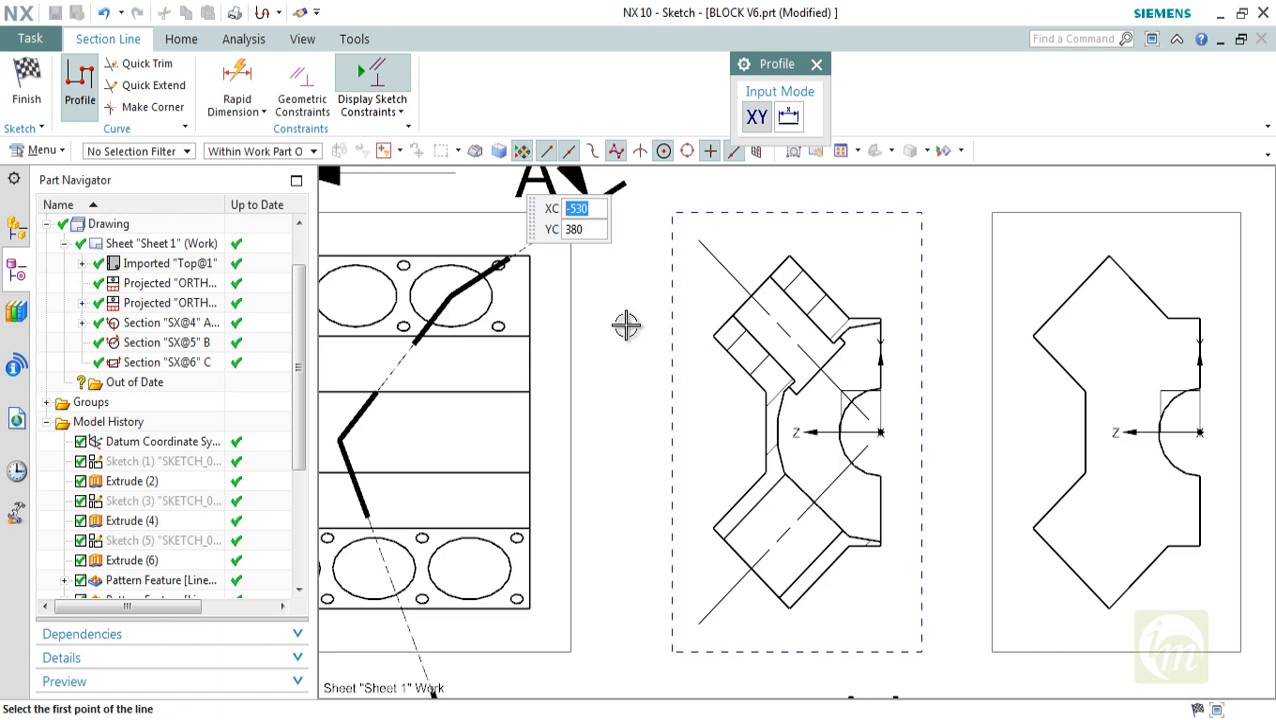
key("Escape")
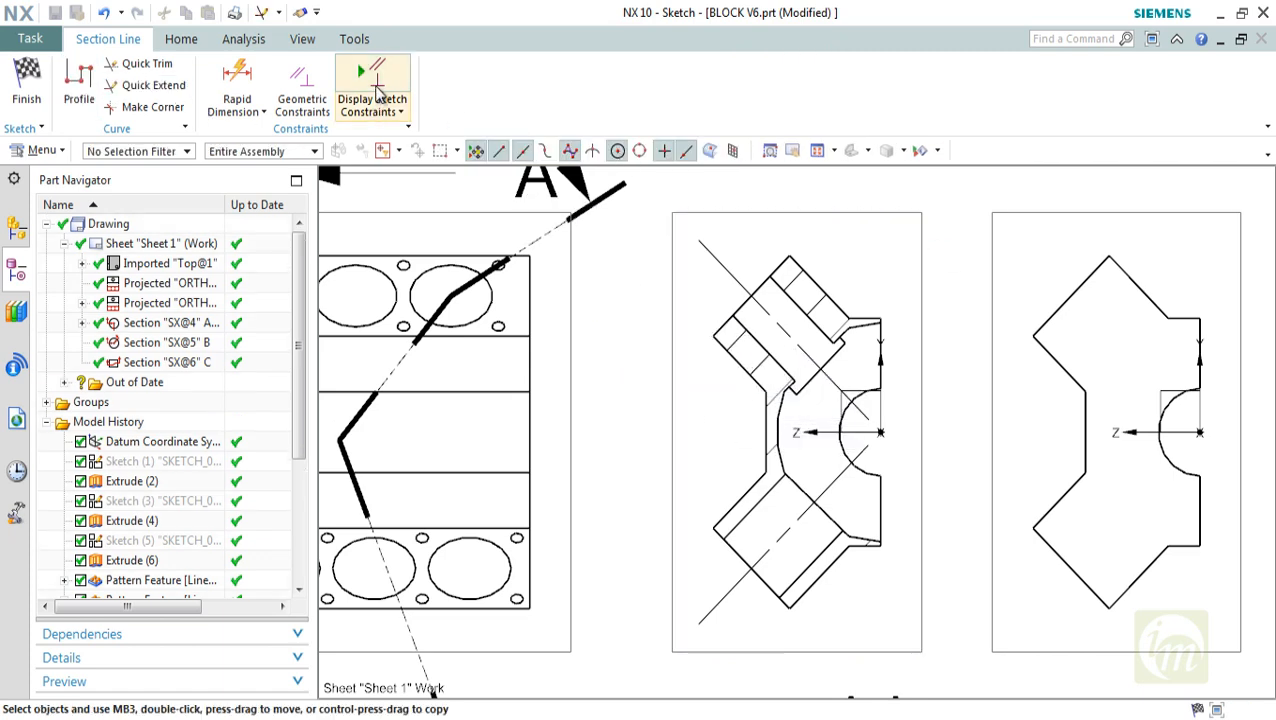
left_click(376, 90)
left_click(38, 95)
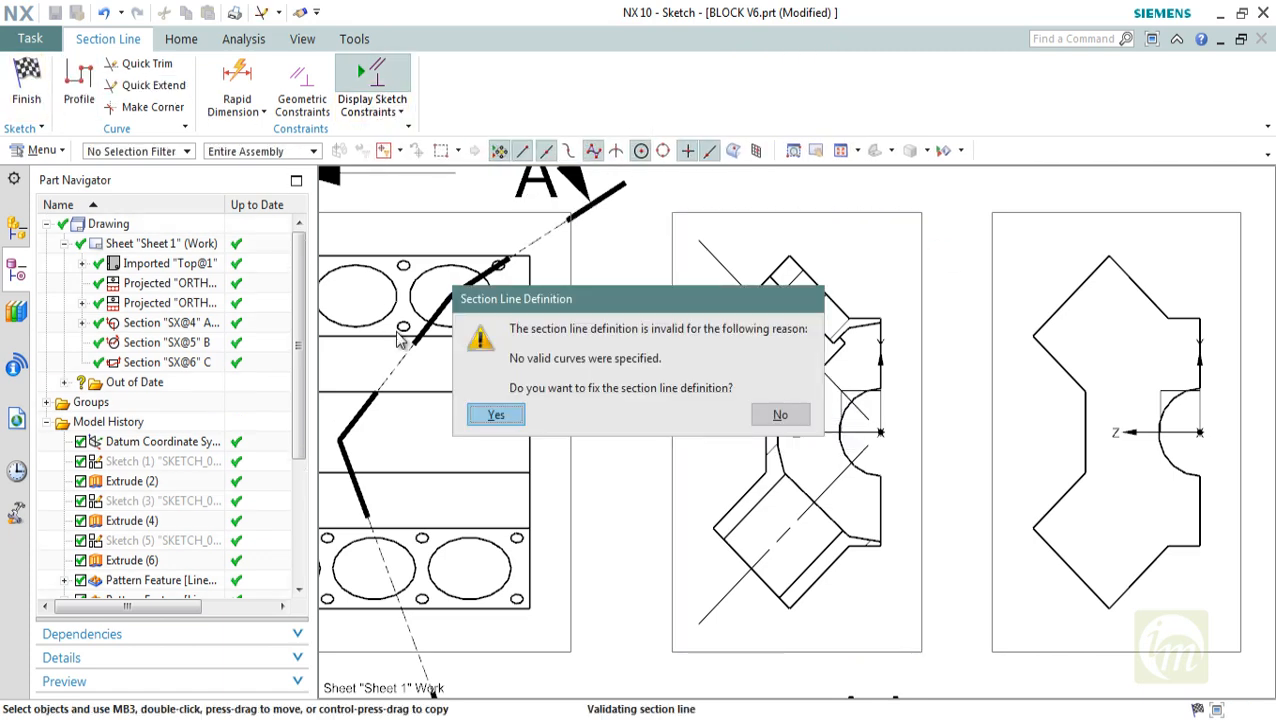
left_click(780, 414)
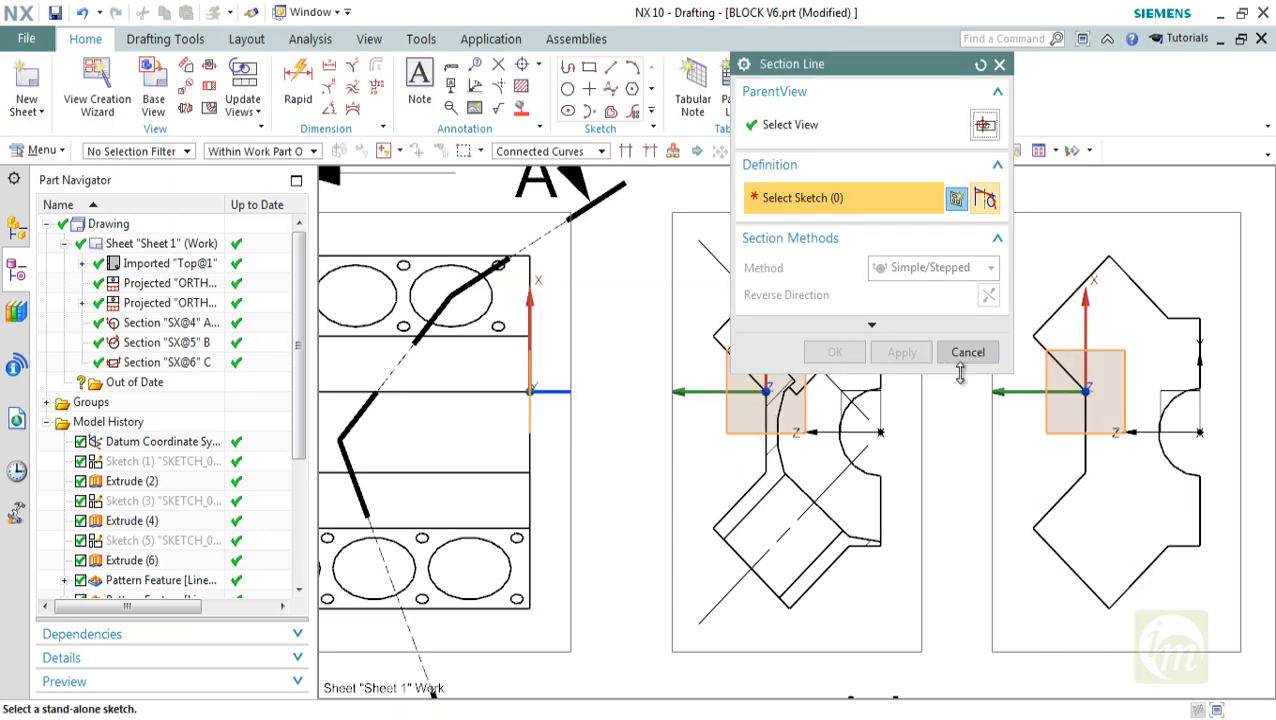
left_click(967, 360)
scroll(650, 440, "down", 3)
scroll(640, 430, "up", 3)
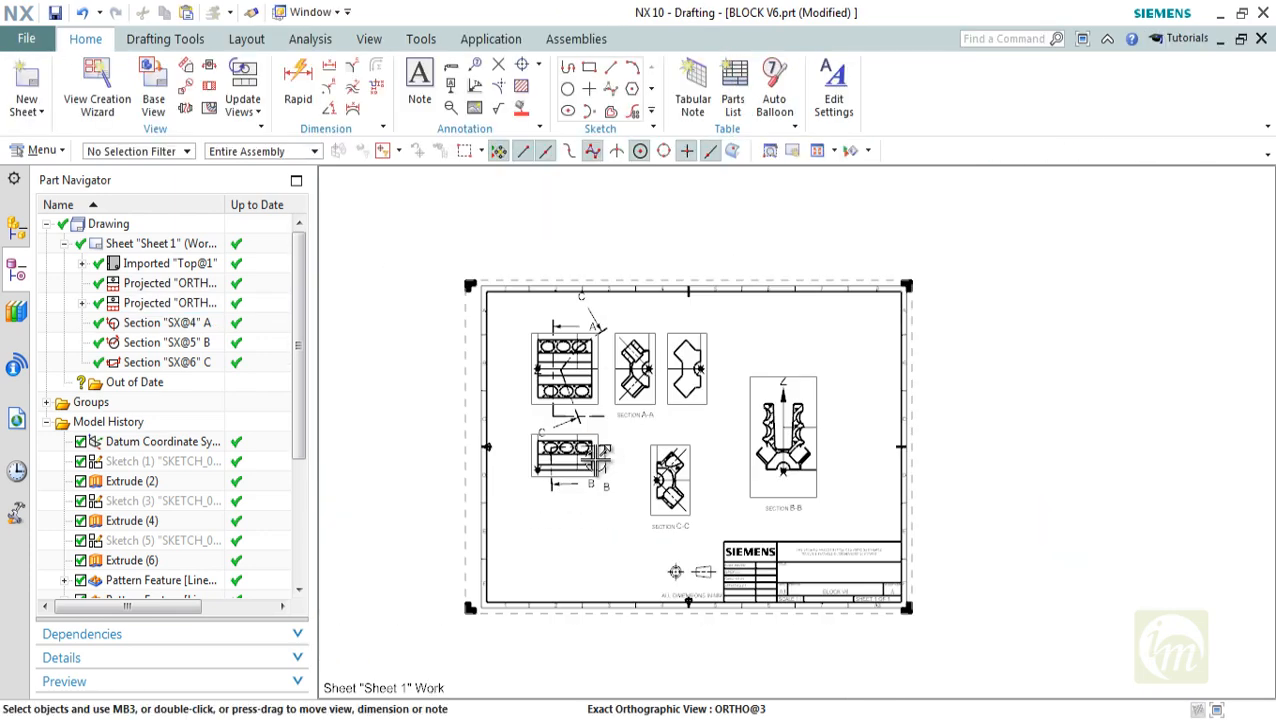
left_click(241, 112)
left_click(260, 134)
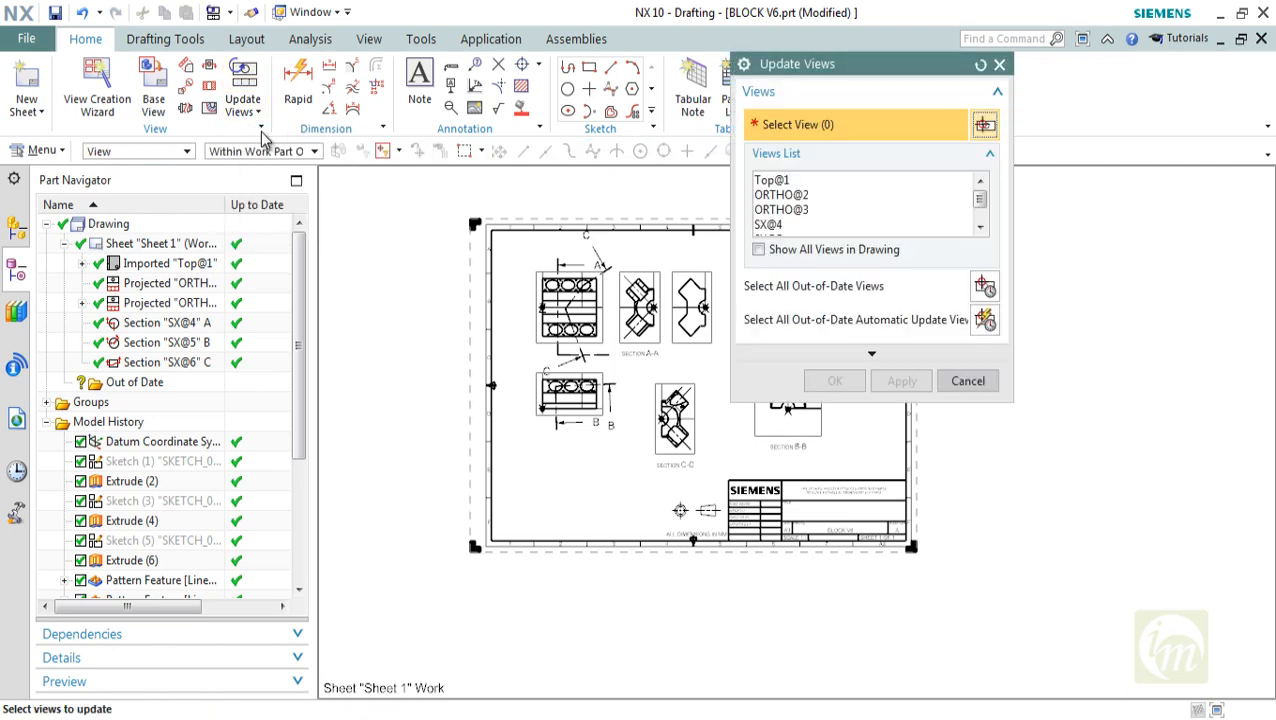
left_click(960, 382)
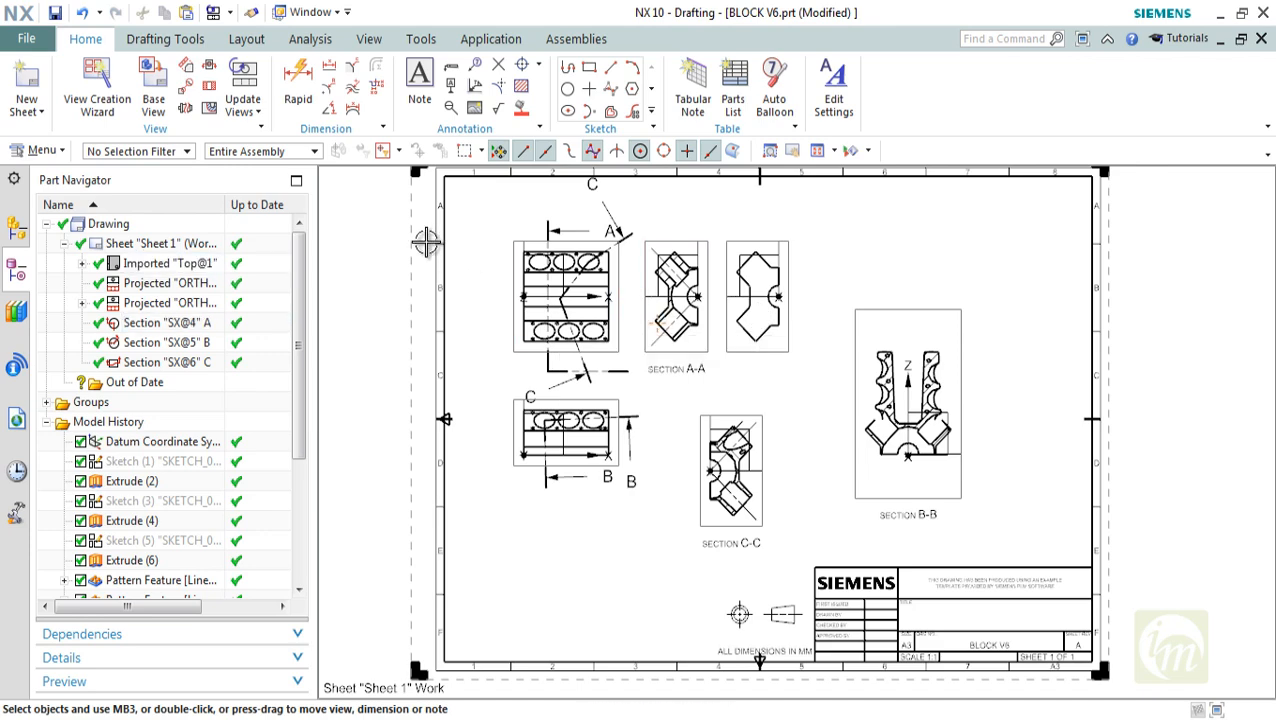
Start Move/Copy View and highlight the section and projected views in turn to identify them on the sheet
key("Left")
key("Left")
left_click(238, 117)
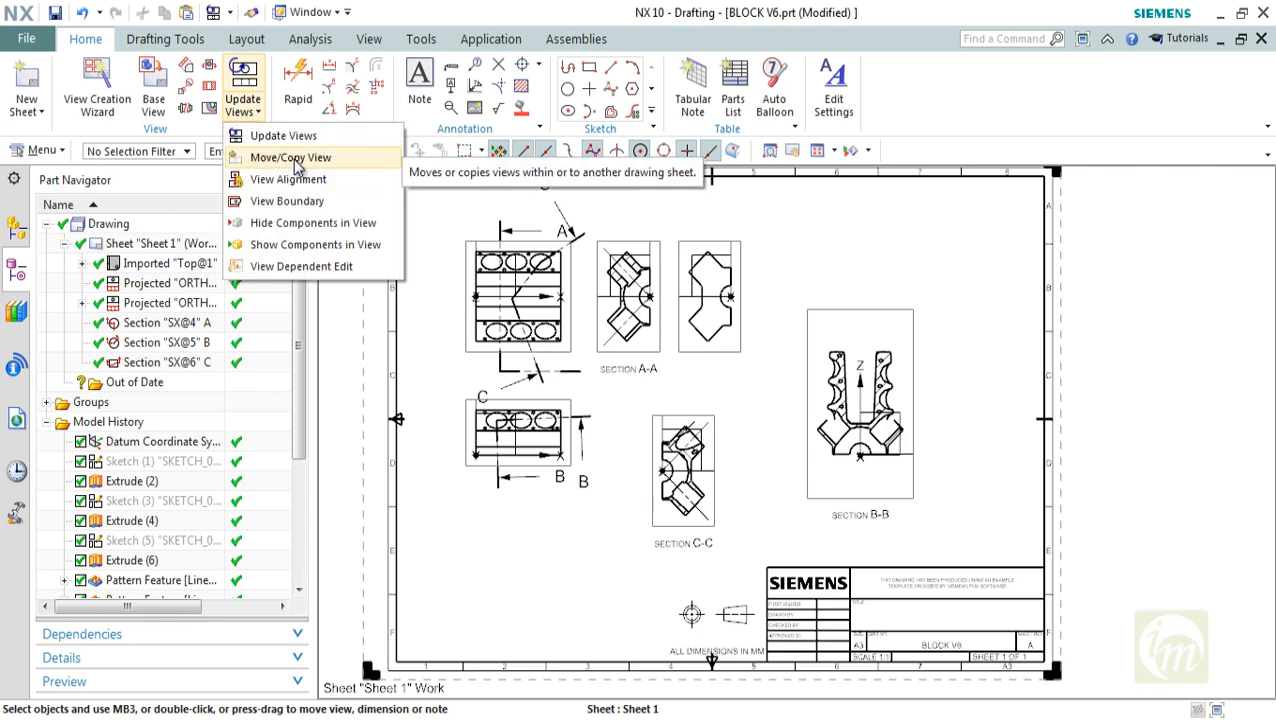
left_click(292, 160)
left_click_drag(810, 78, 1023, 166)
left_click(970, 225)
left_click(967, 241)
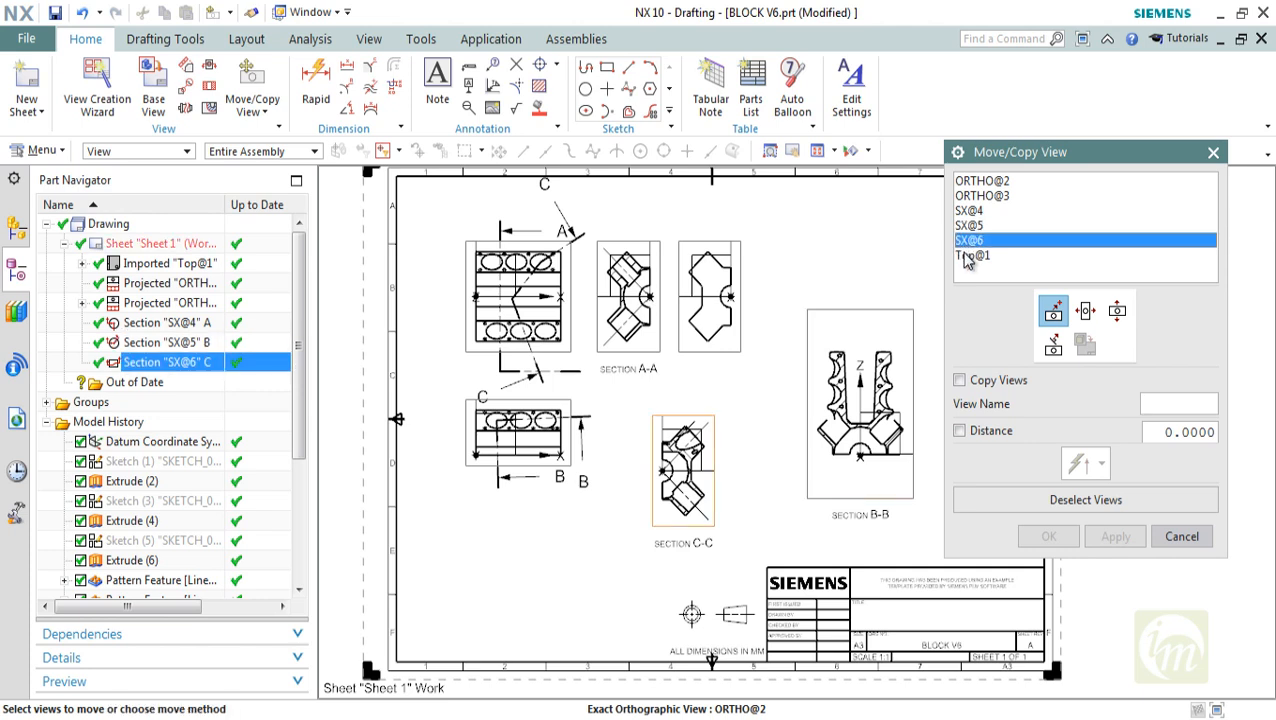
left_click(968, 255)
left_click(962, 225)
left_click(962, 211)
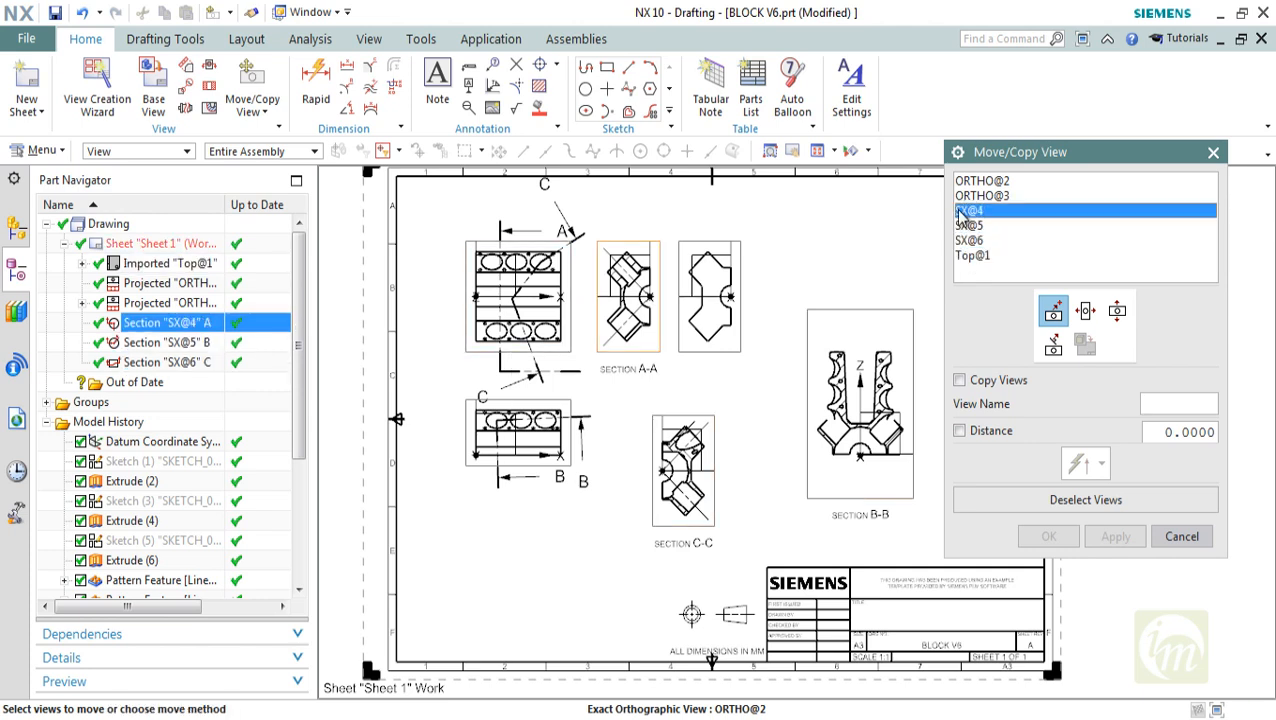
left_click(969, 198)
Move the top view horizontally toward the sheet's left border using the Horizontal move method
left_click(970, 257)
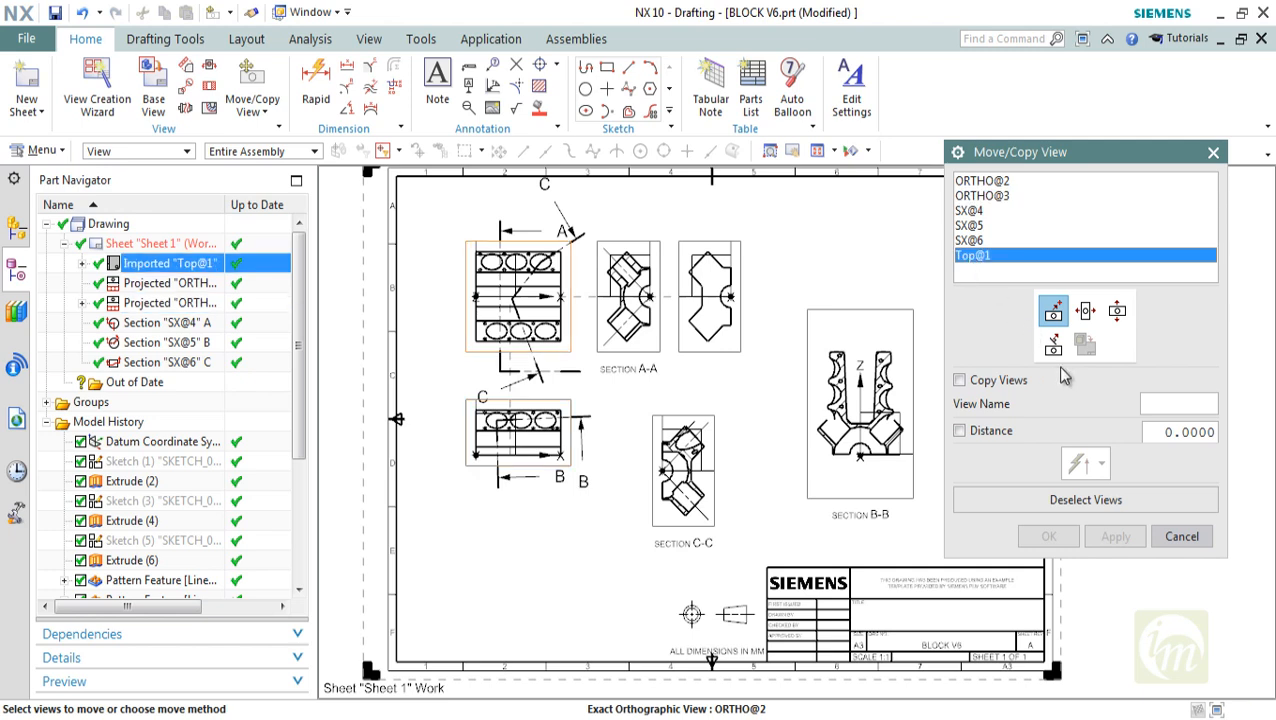
left_click(1086, 314)
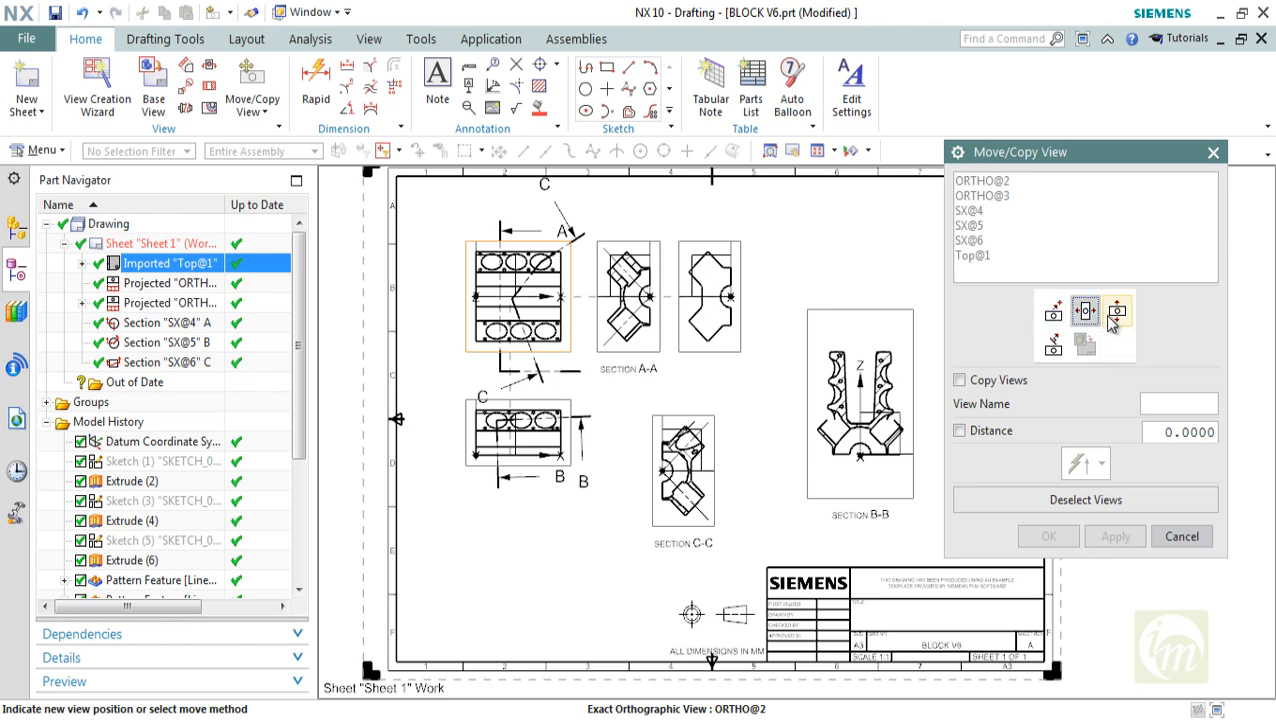
left_click(1060, 350)
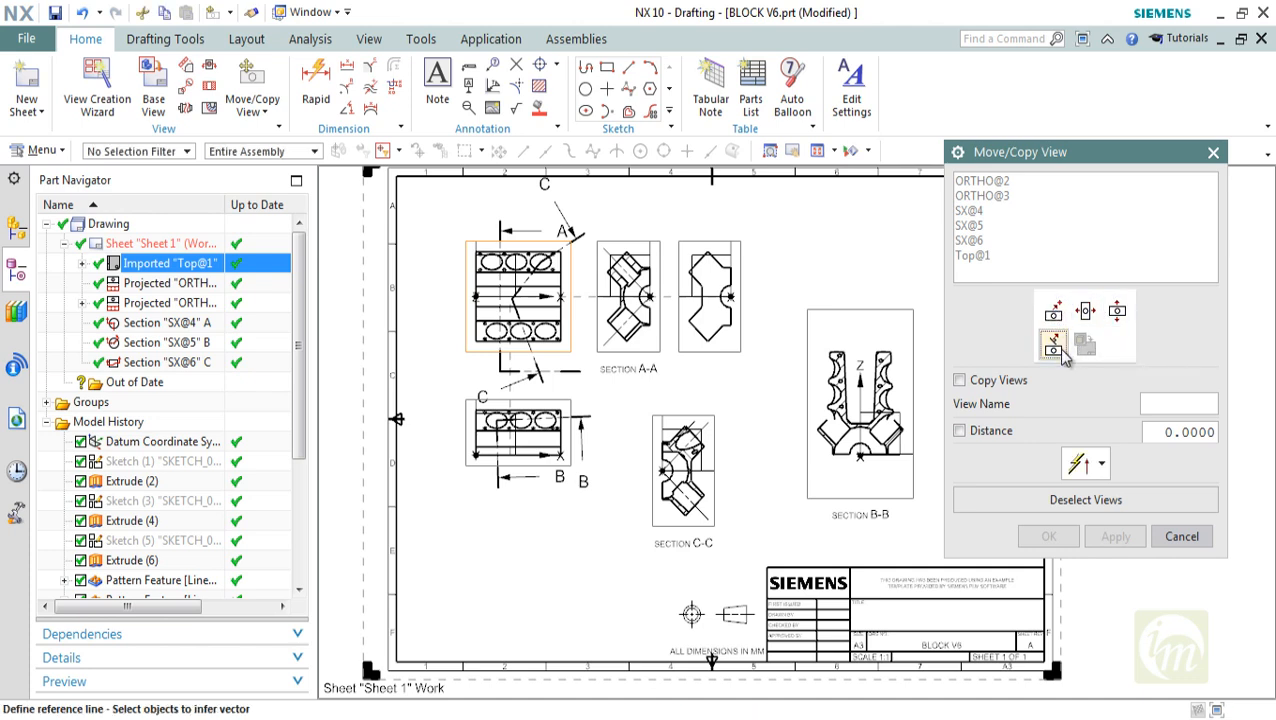
left_click(1086, 314)
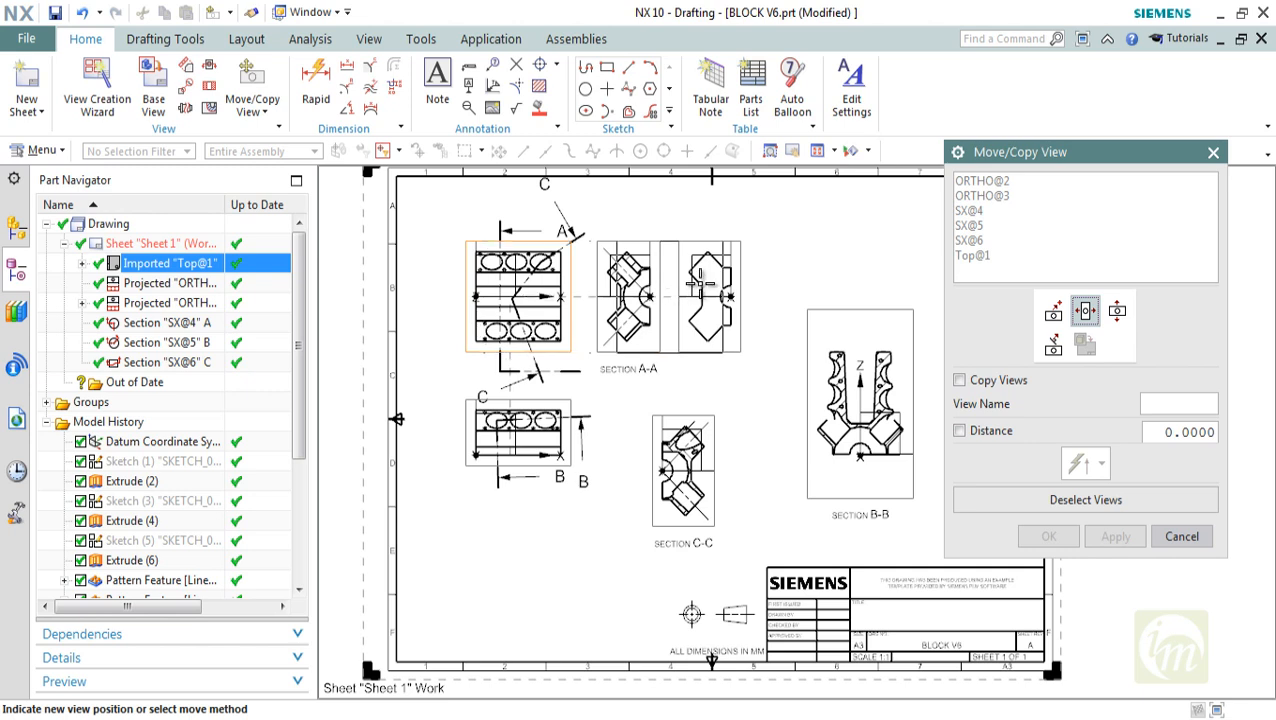
left_click(453, 291)
left_click(1086, 500)
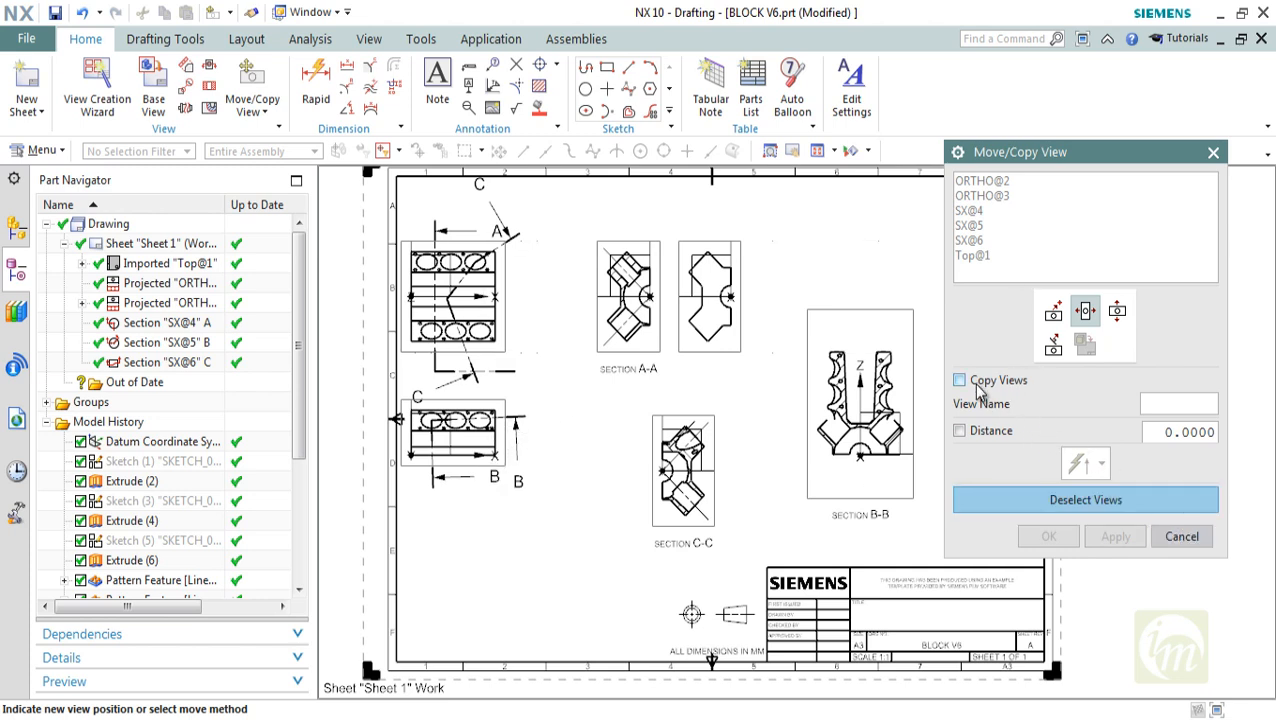
left_click(1180, 537)
Try to realign the top view with Inferred placement at the upper-left end of the Section B-B geometry
left_click(268, 111)
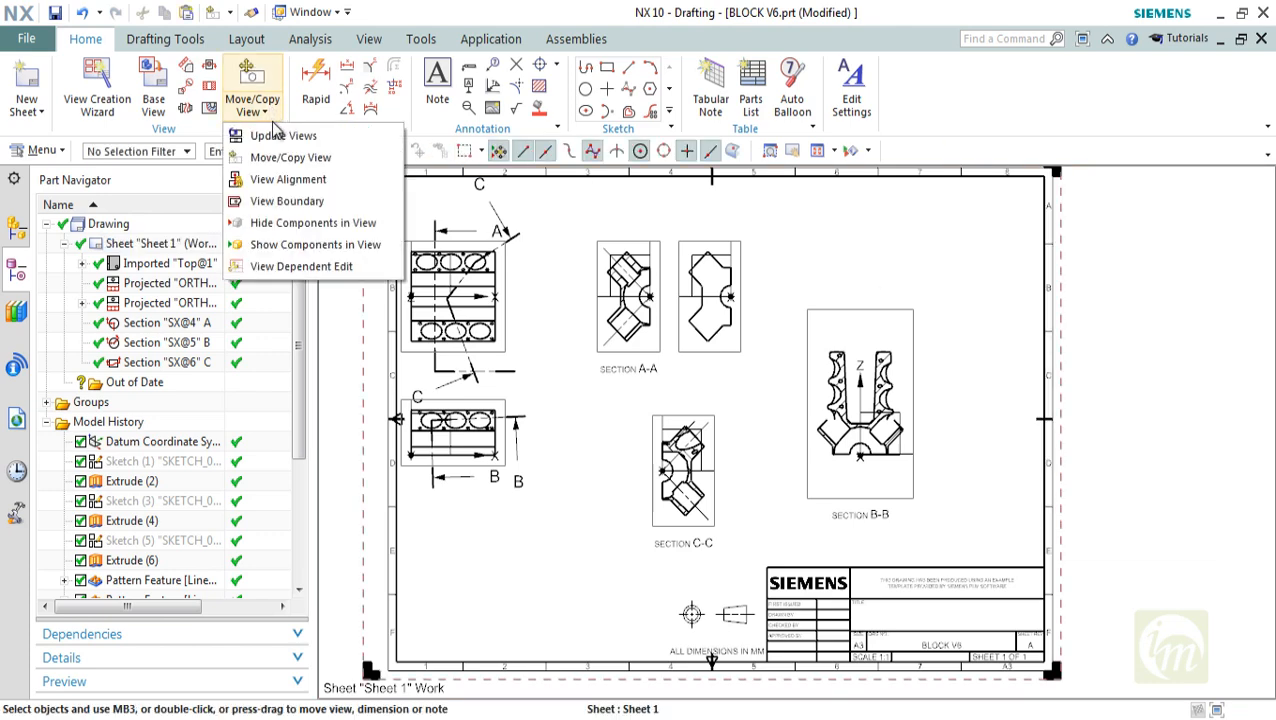
left_click(292, 179)
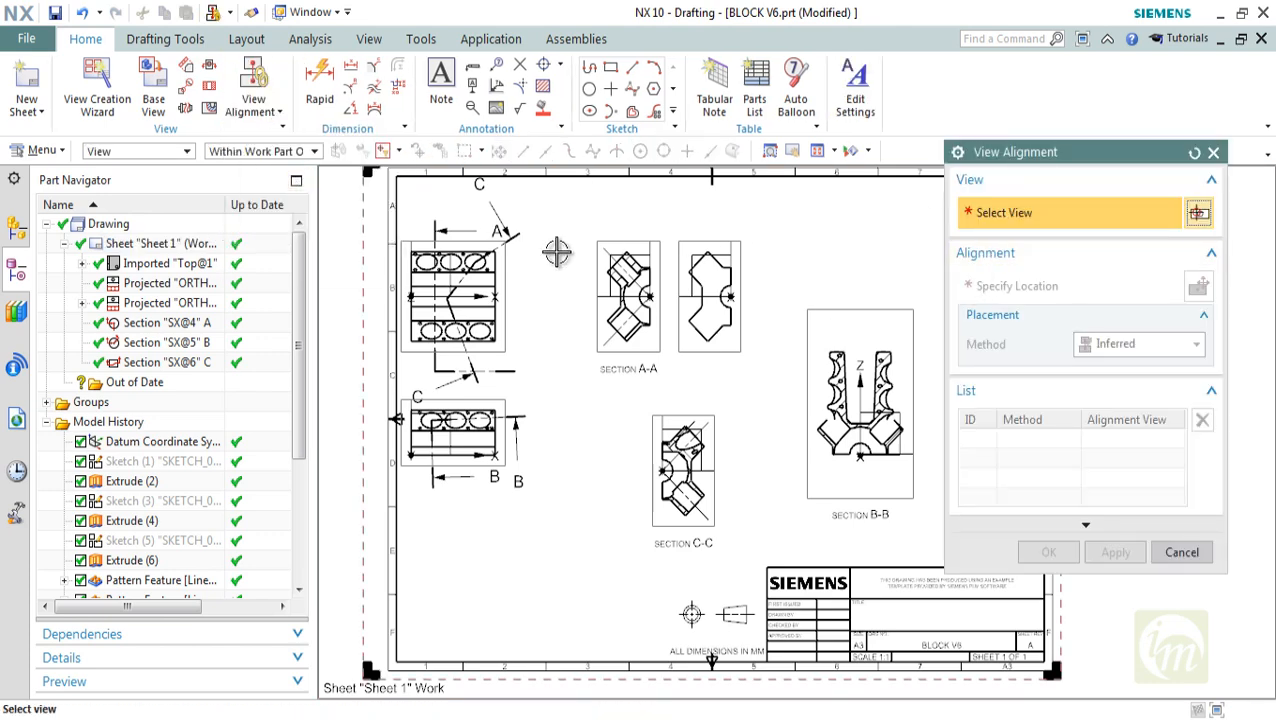
left_click(490, 279)
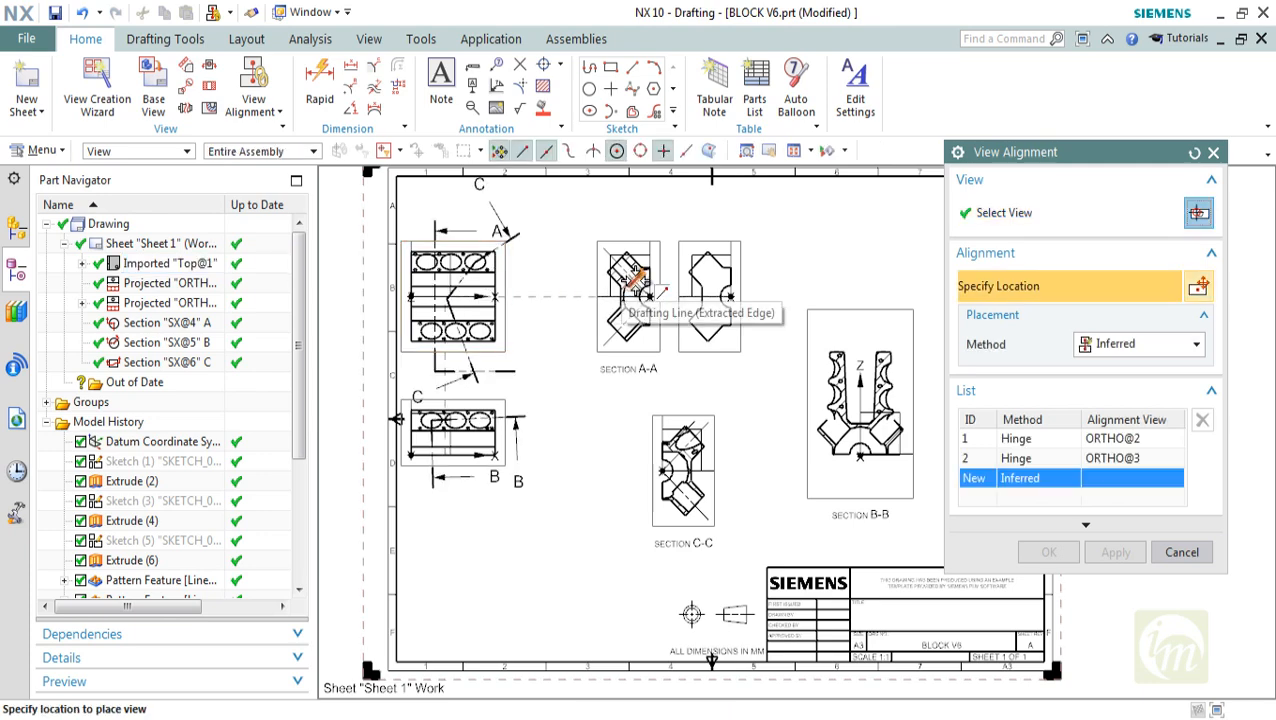
left_click(828, 352)
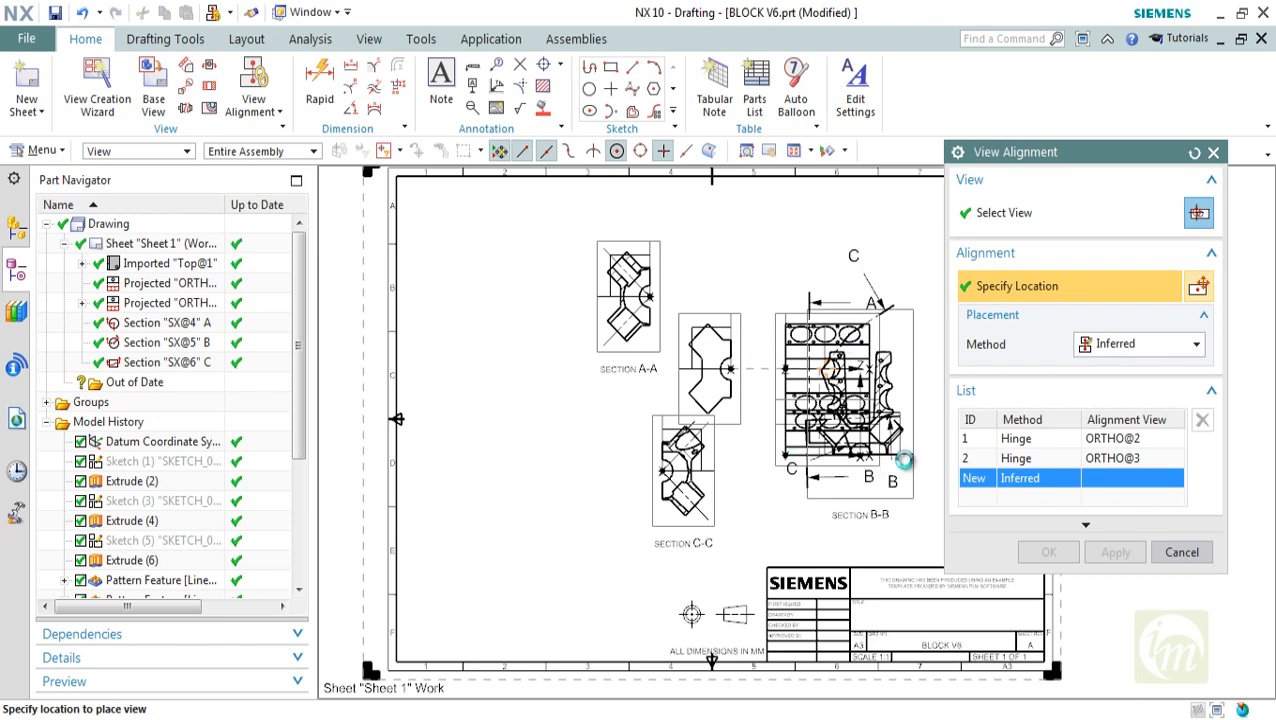
key("Escape")
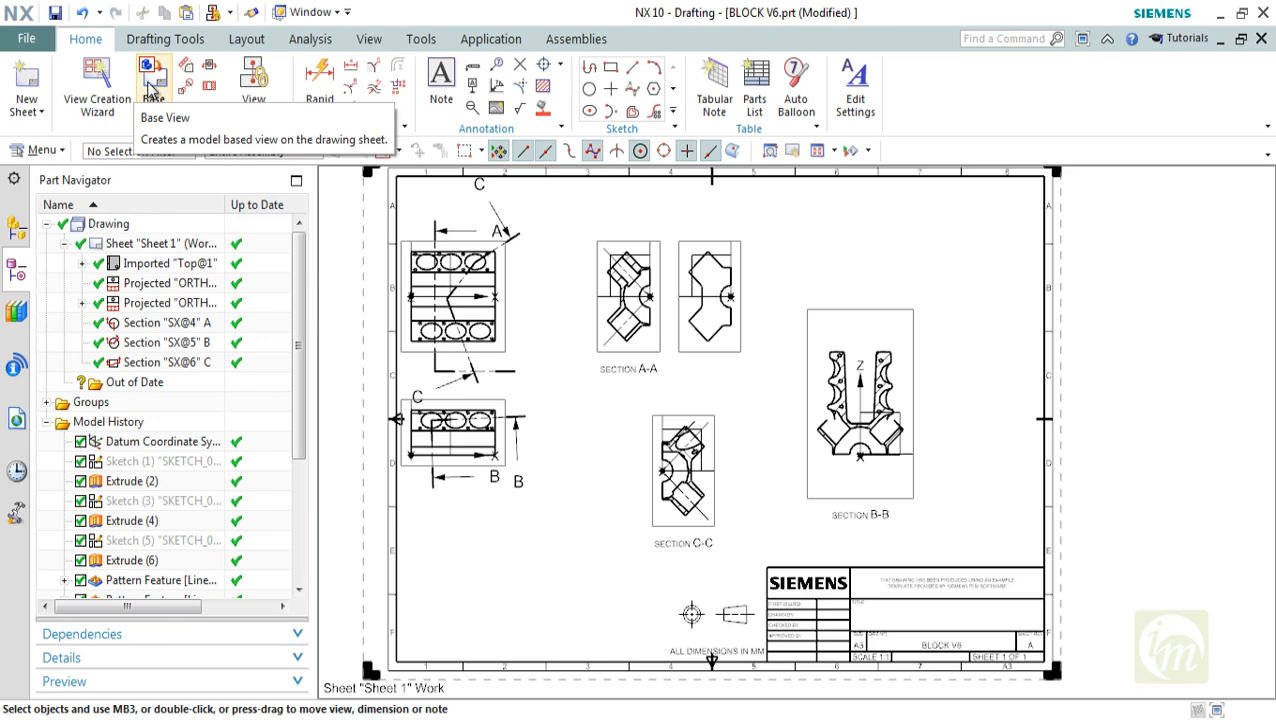
Add a second drawing sheet and leave its title block cells unfilled
scroll(590, 345, "down", 2)
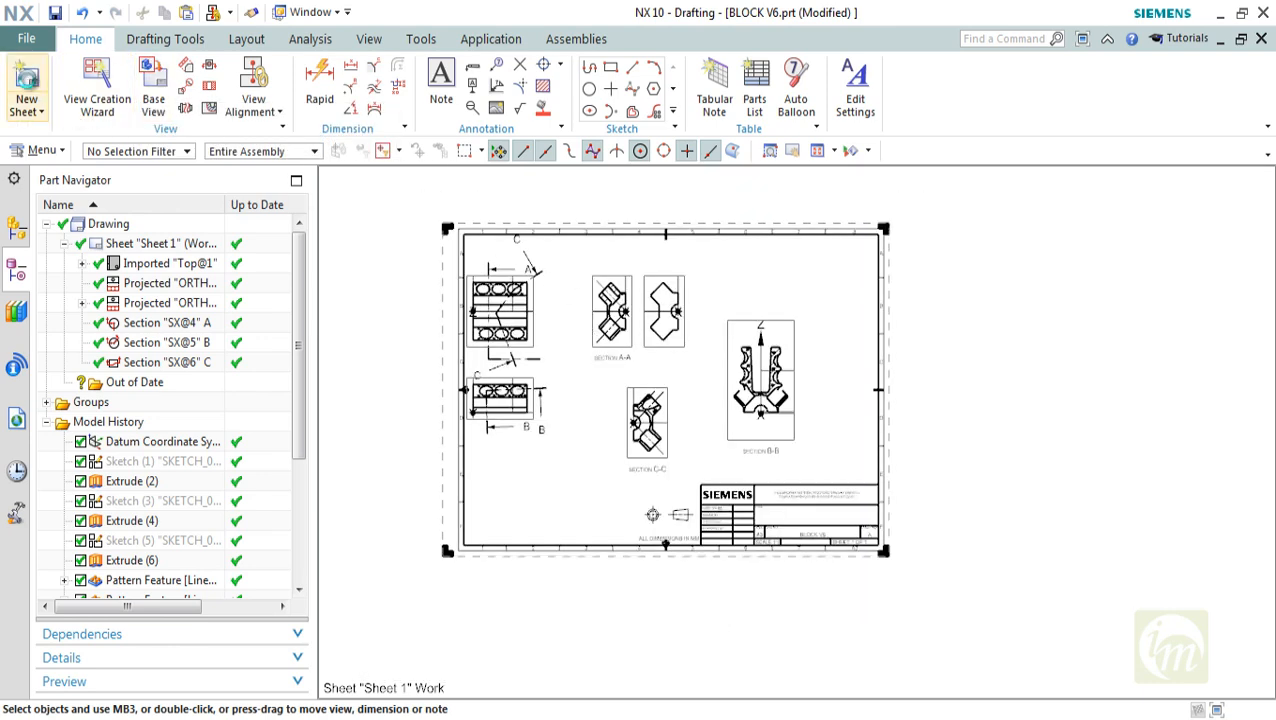
left_click(26, 82)
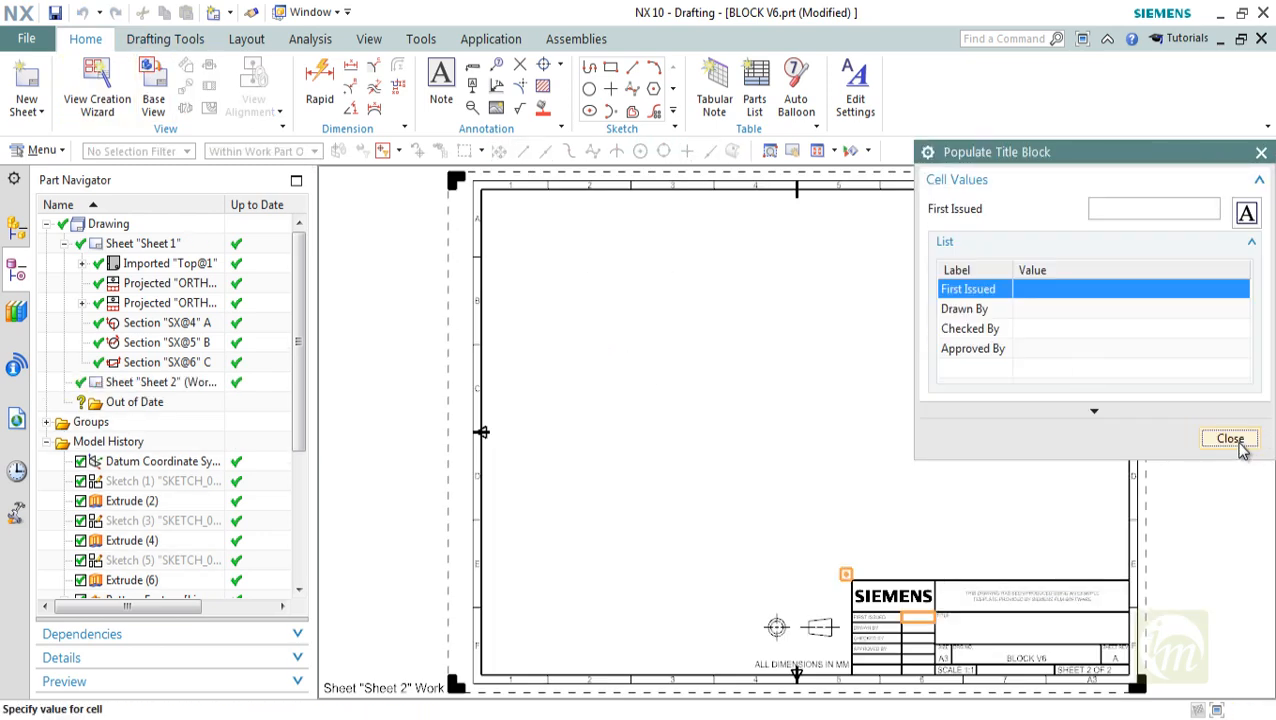
left_click(1230, 439)
Place a Top base view at 1:5 scale in the upper-left area of Sheet 2, without adding projected views
left_click(153, 88)
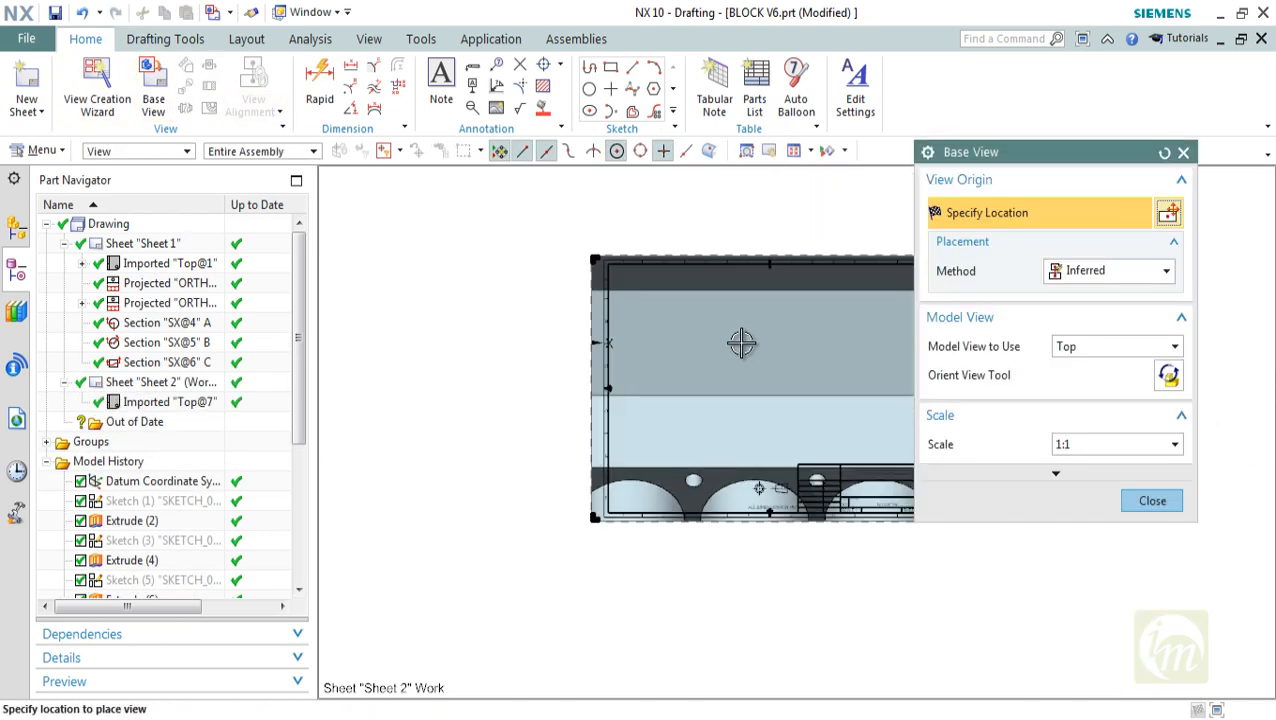
left_click(1089, 446)
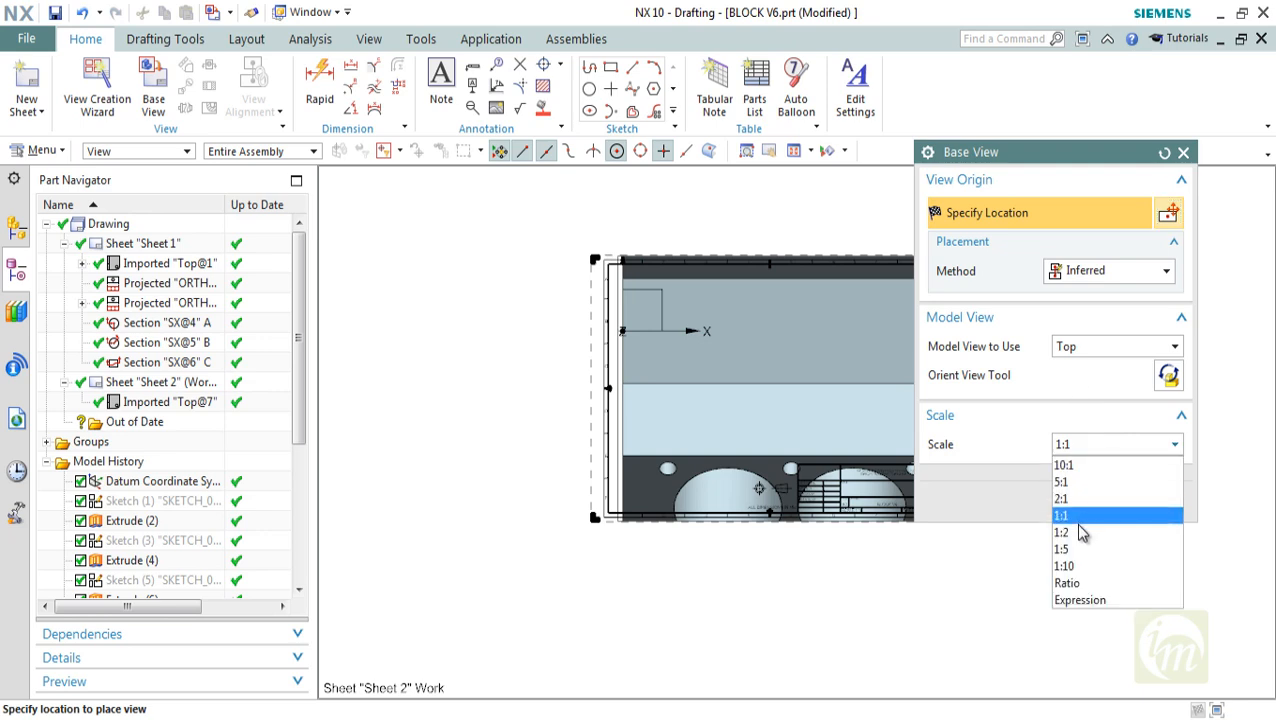
left_click(1077, 543)
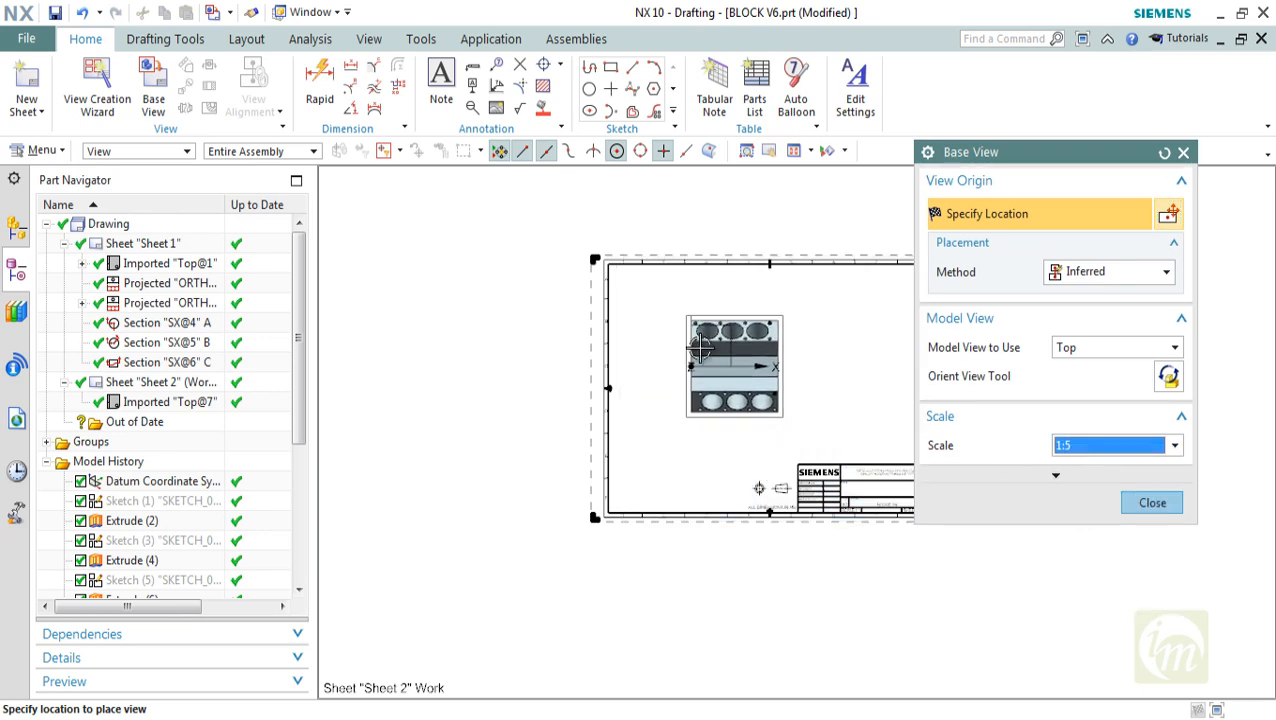
left_click(683, 332)
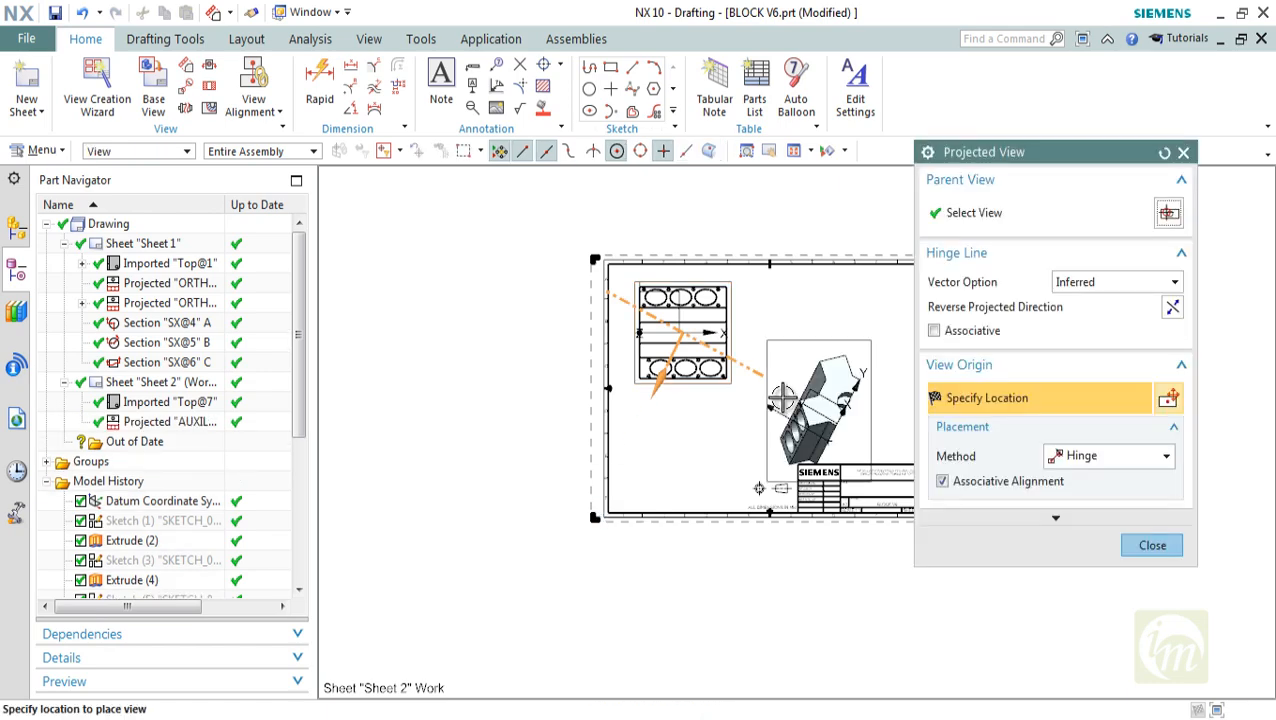
key("Escape")
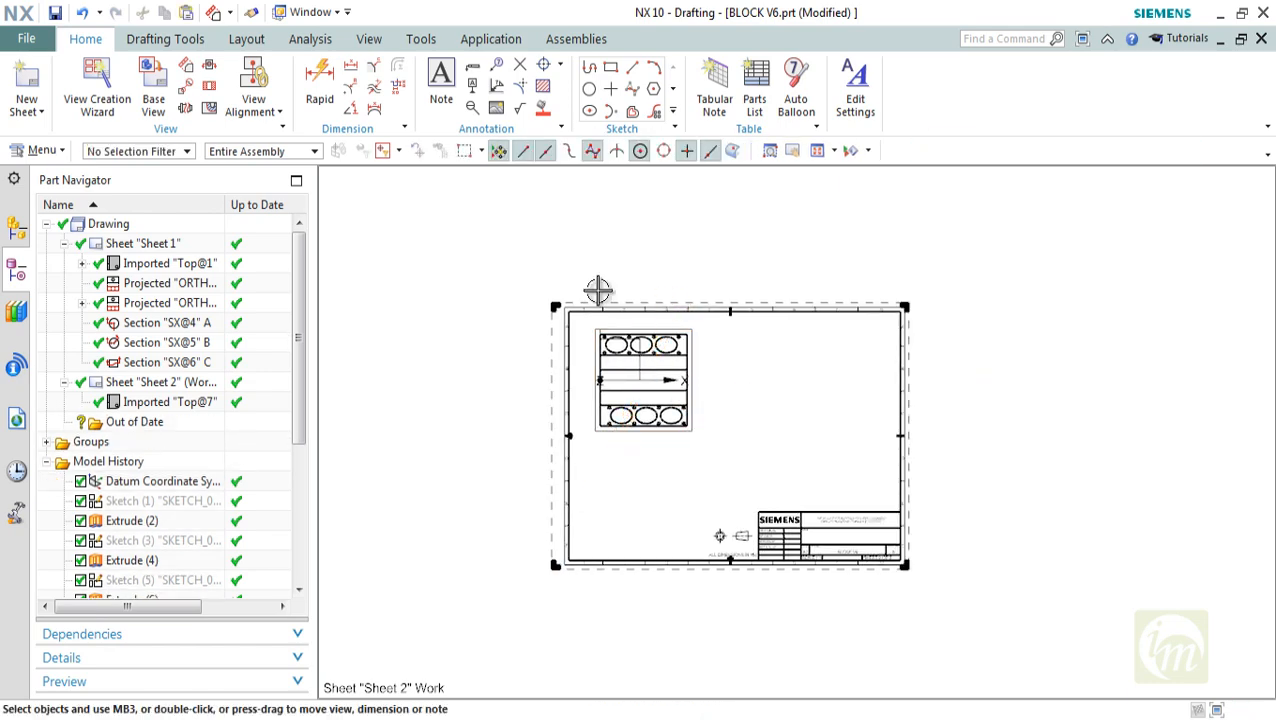
Start another base view on Sheet 2 using the Right model view at 1:5 scale
left_click(153, 80)
left_click(1091, 370)
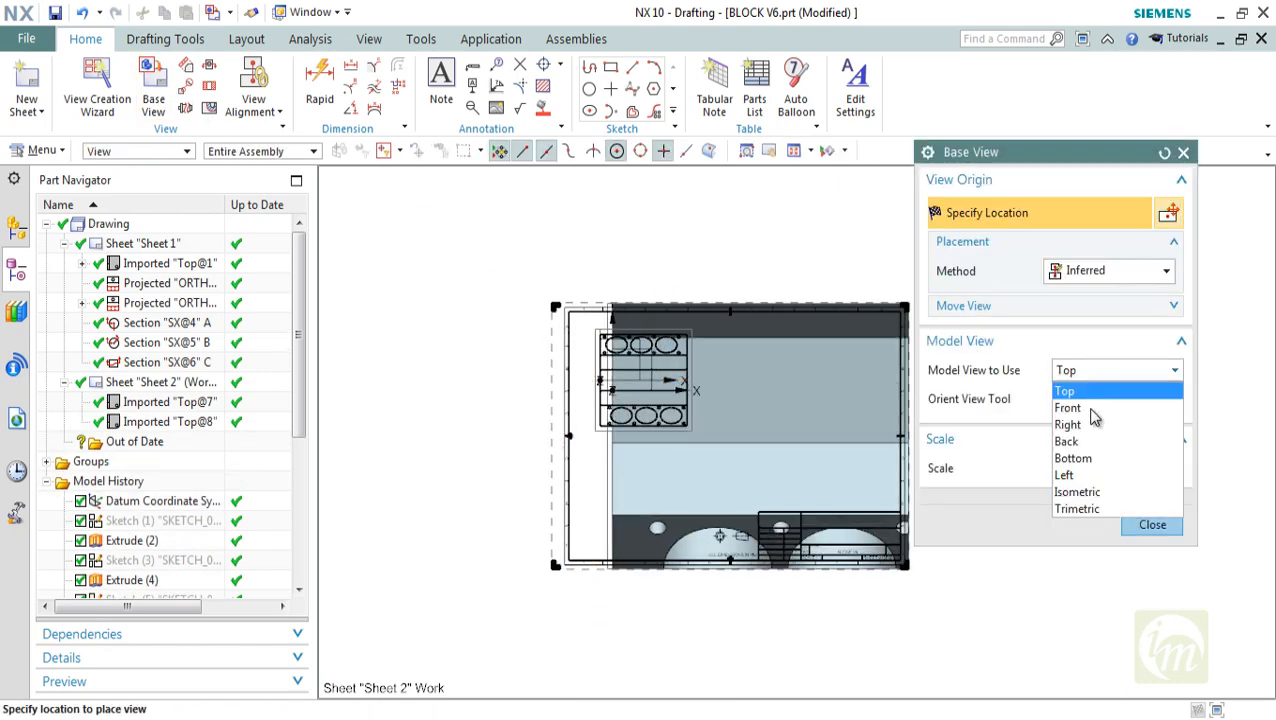
left_click(1085, 390)
left_click(1080, 470)
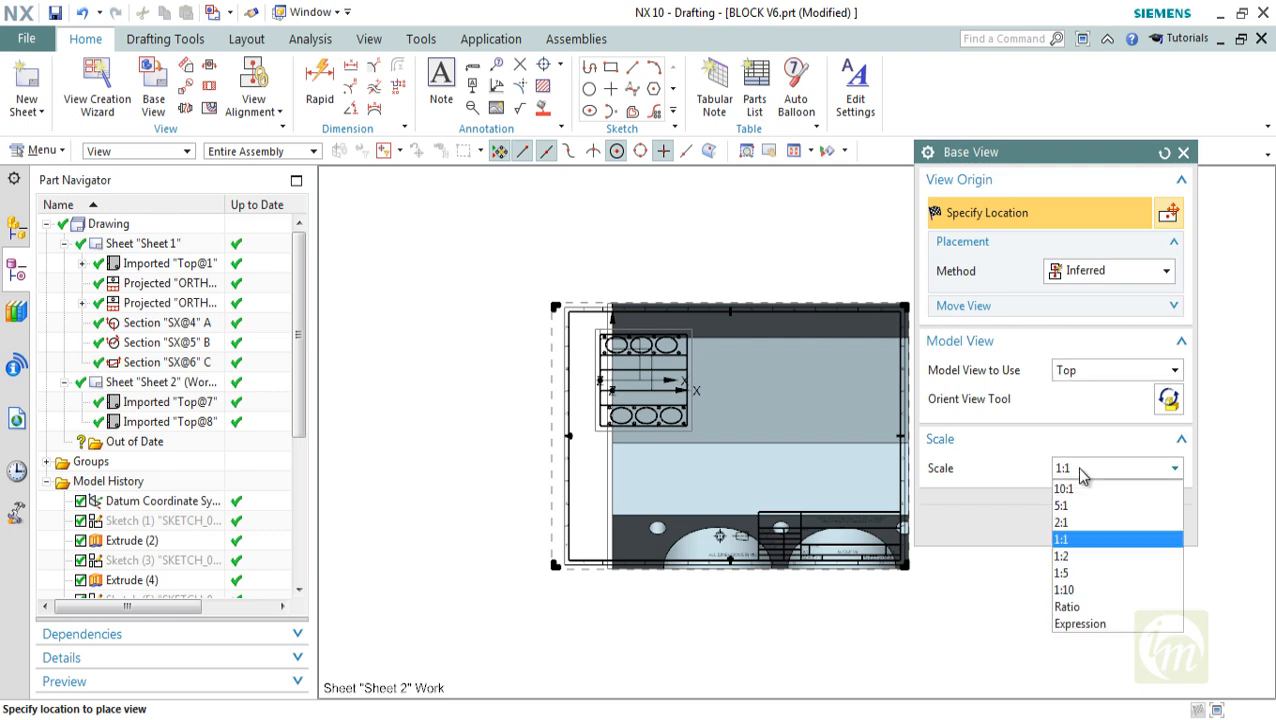
left_click(1077, 572)
left_click(1080, 373)
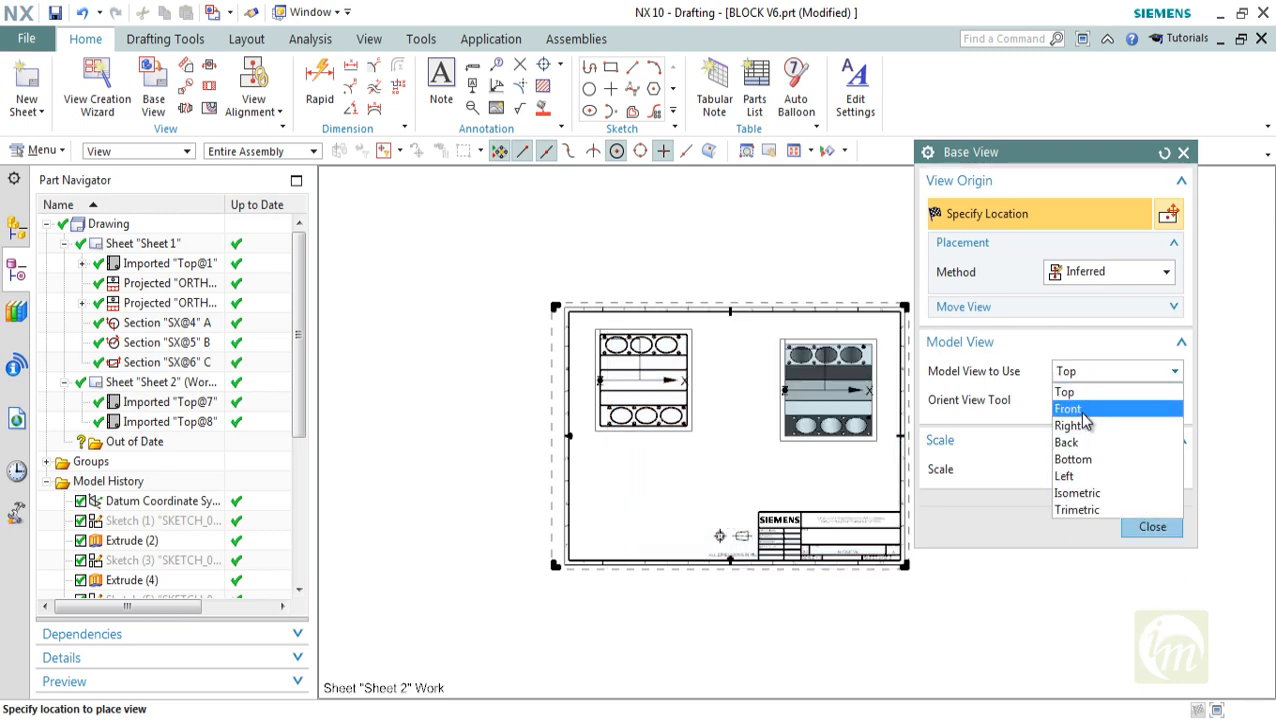
left_click(1070, 424)
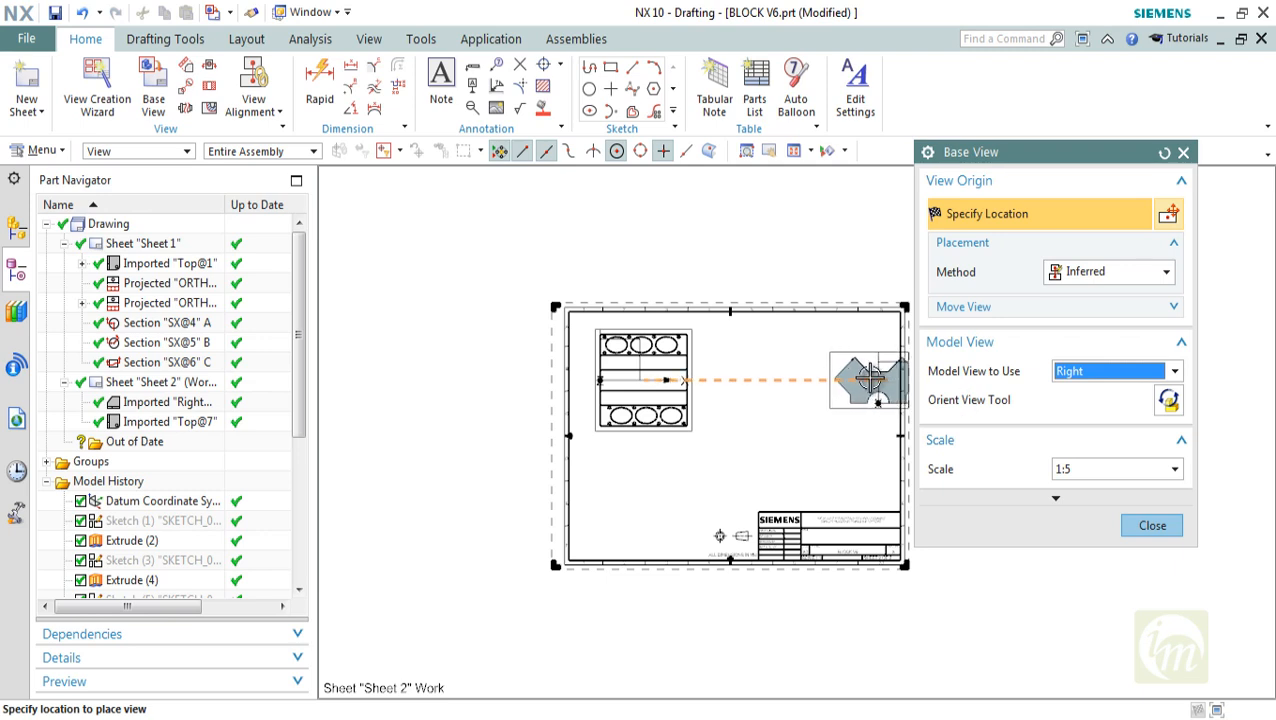
Try a custom tilted orientation for the Right base view using the Orient View Tool
left_click(1080, 373)
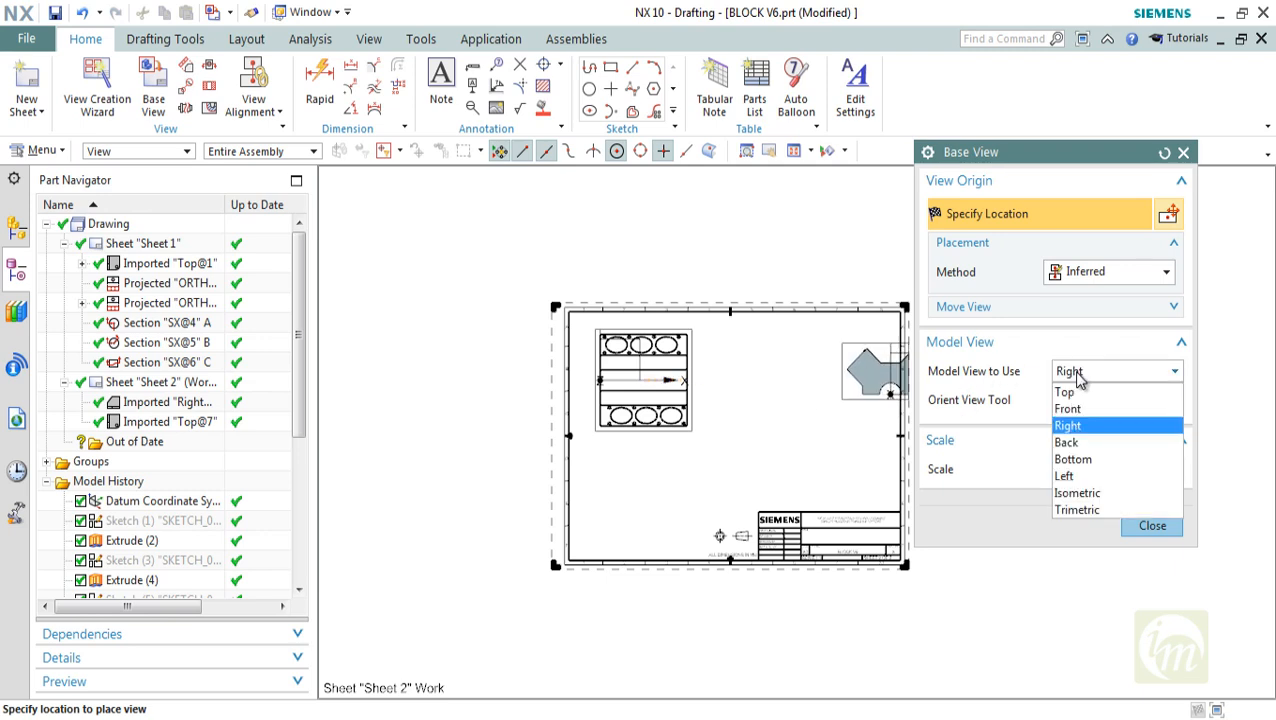
left_click(1080, 373)
left_click(1166, 404)
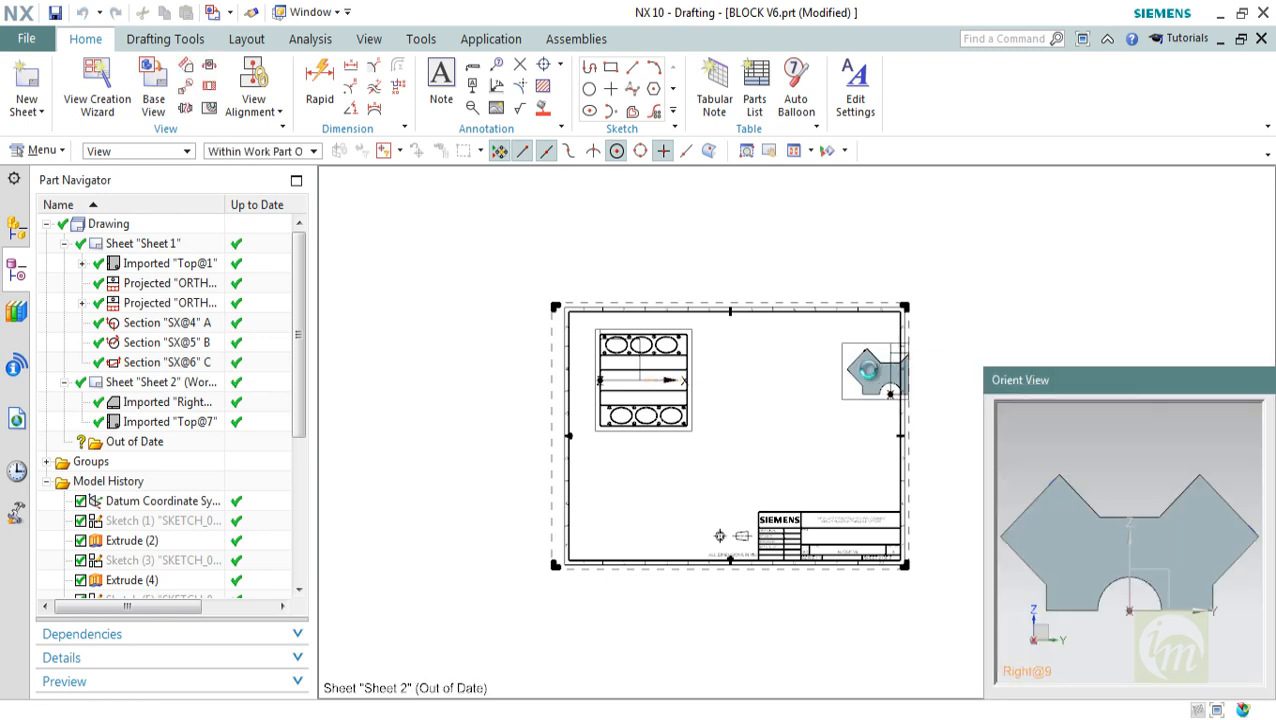
middle_click_drag(1046, 530, 1069, 487)
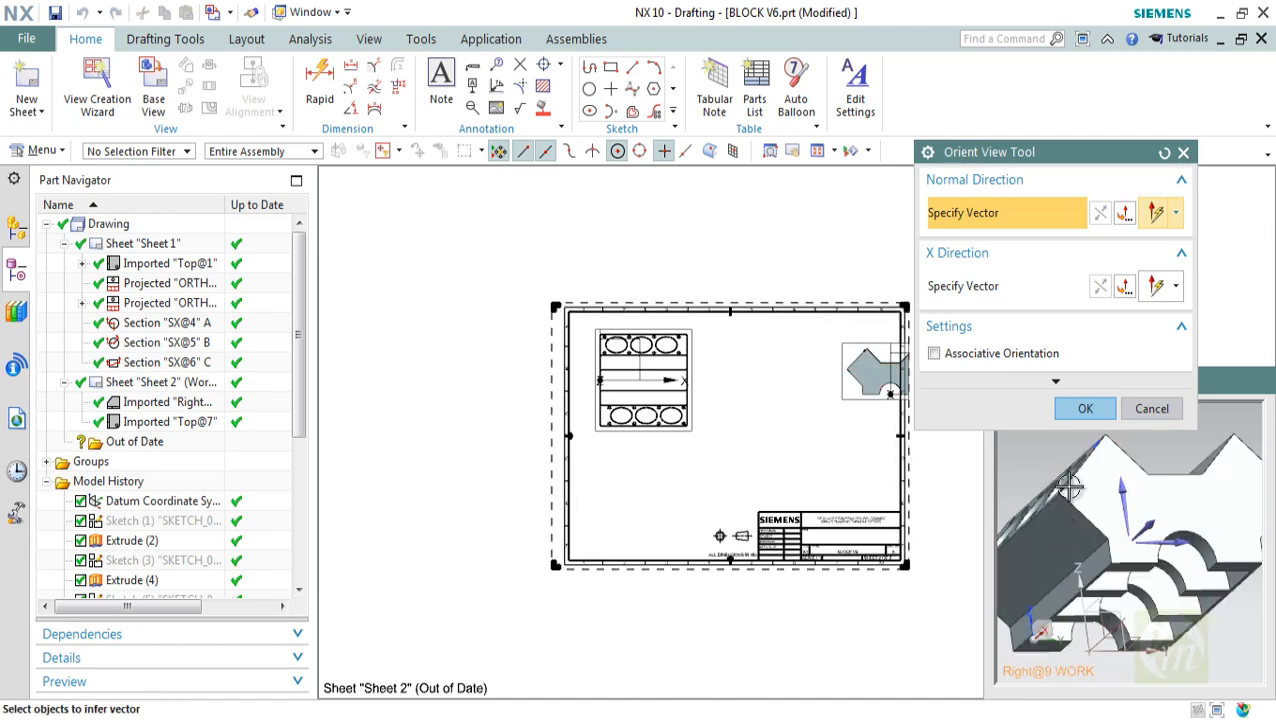
left_click(1110, 410)
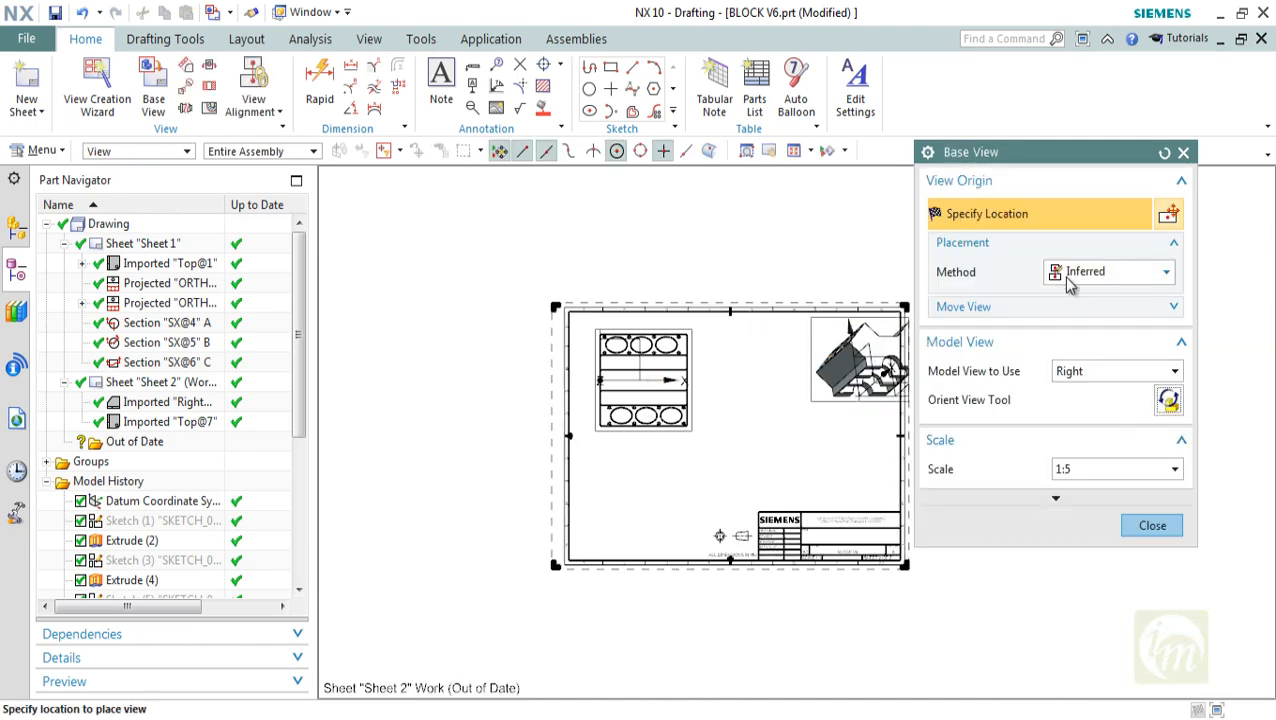
Place a Front base view at 1:5 scale below the Top view on Sheet 2, without adding projected views
left_click(1068, 378)
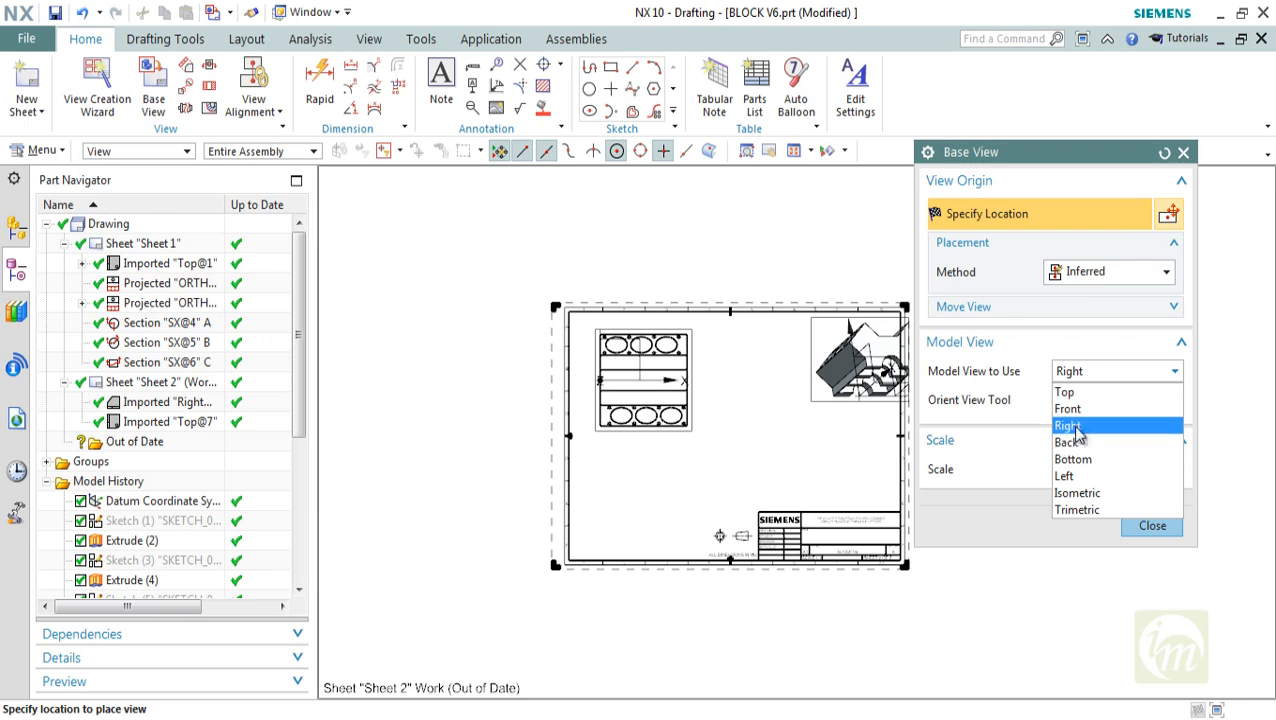
left_click(1068, 408)
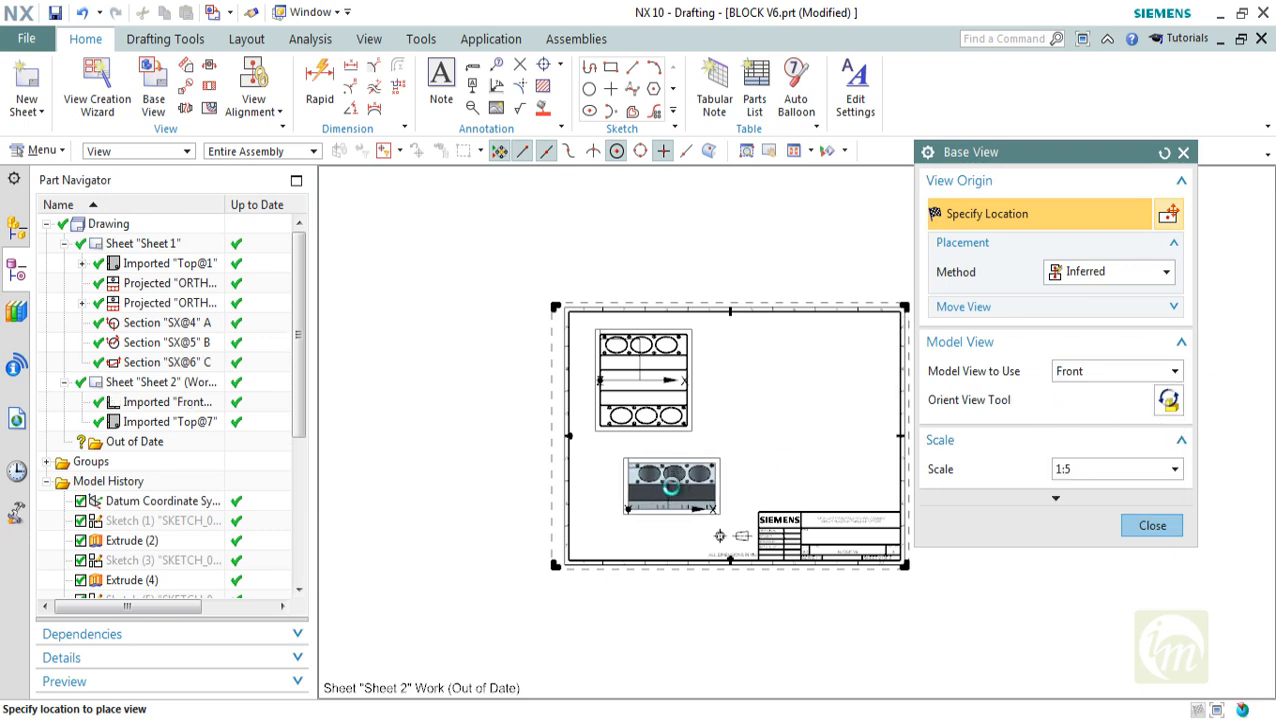
left_click(672, 485)
left_click(1133, 533)
key("Escape")
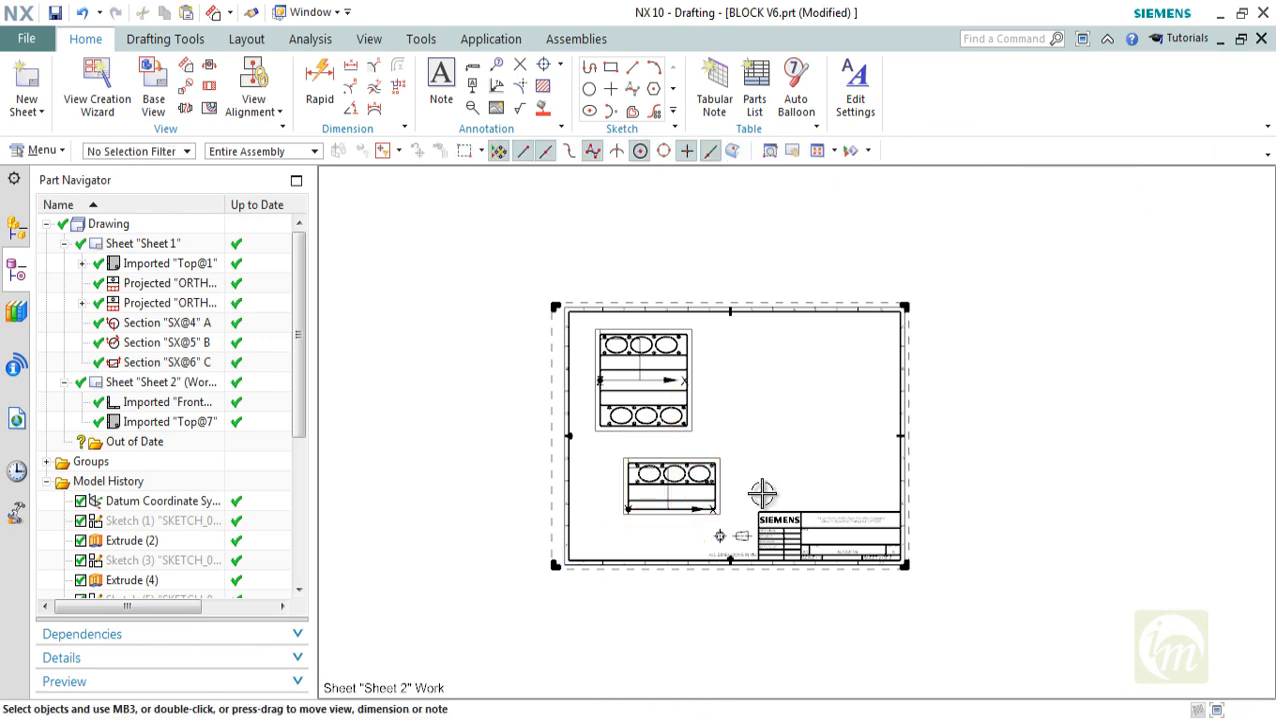
Align the Top view vertically above the Front view on Sheet 2 using View Alignment with Inferred placement
scroll(762, 495, "up", 3)
middle_click_drag(692, 434, 693, 483, "shift")
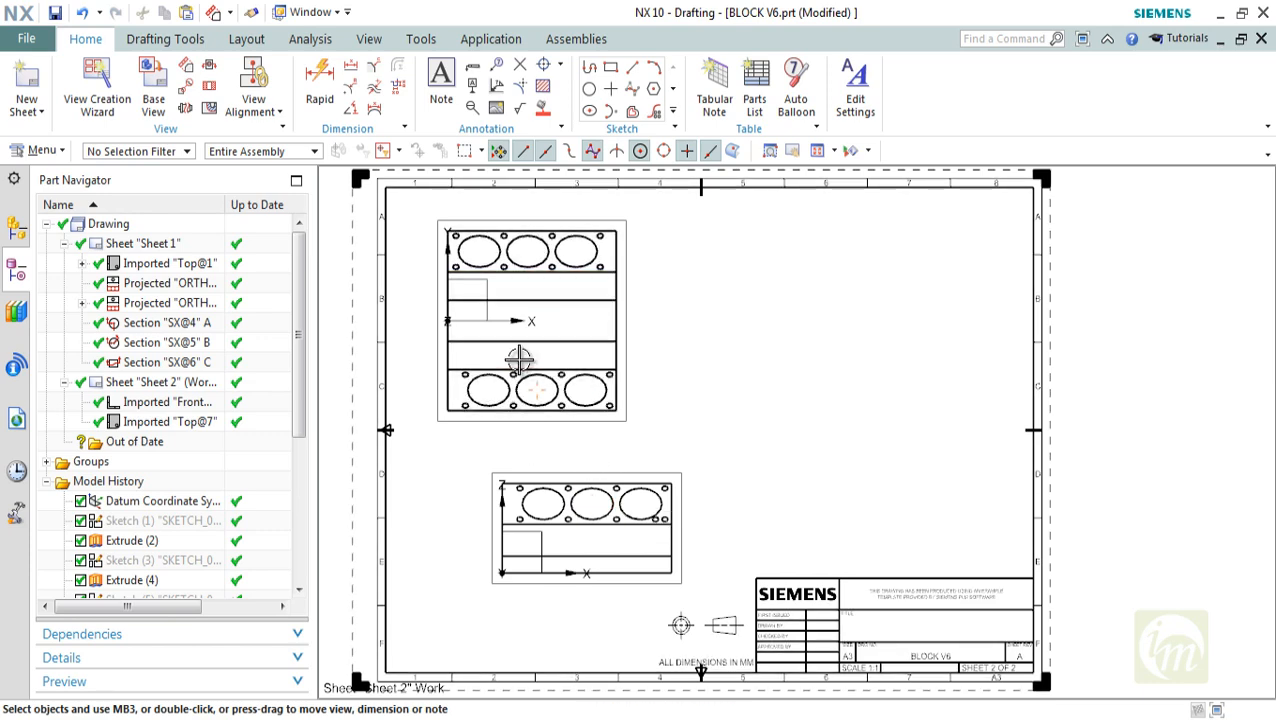
left_click(253, 82)
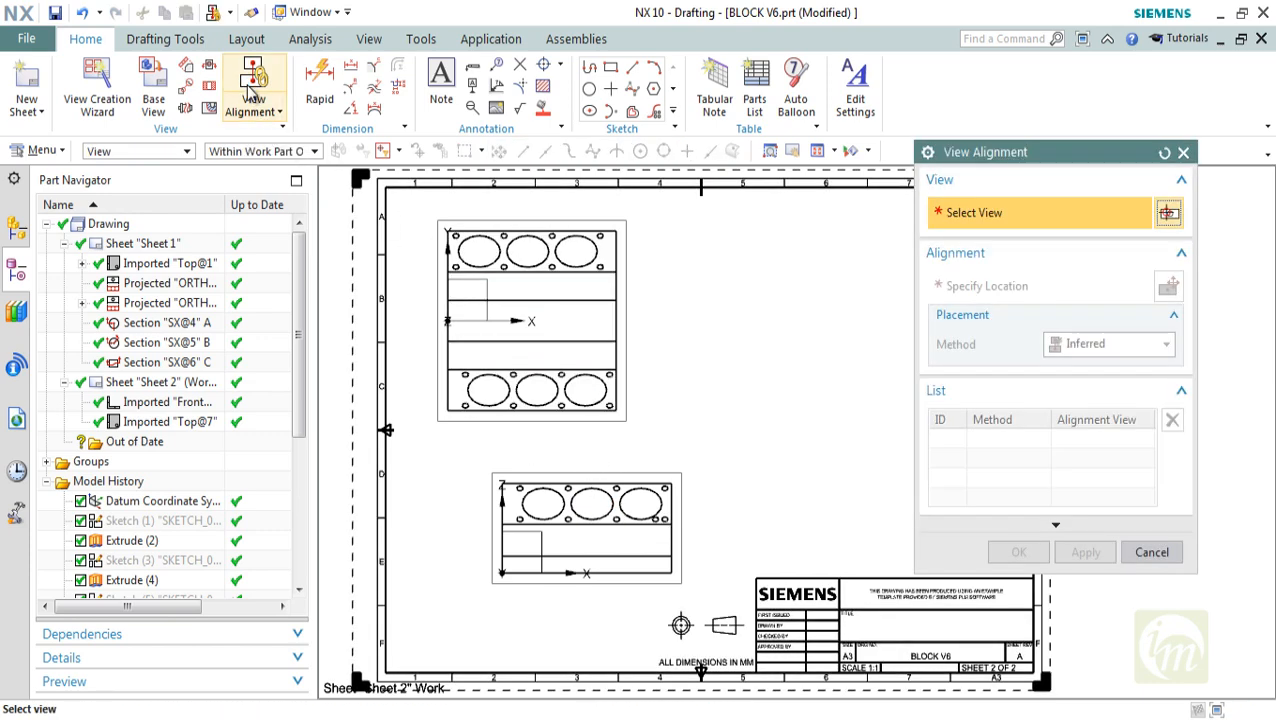
left_click(577, 291)
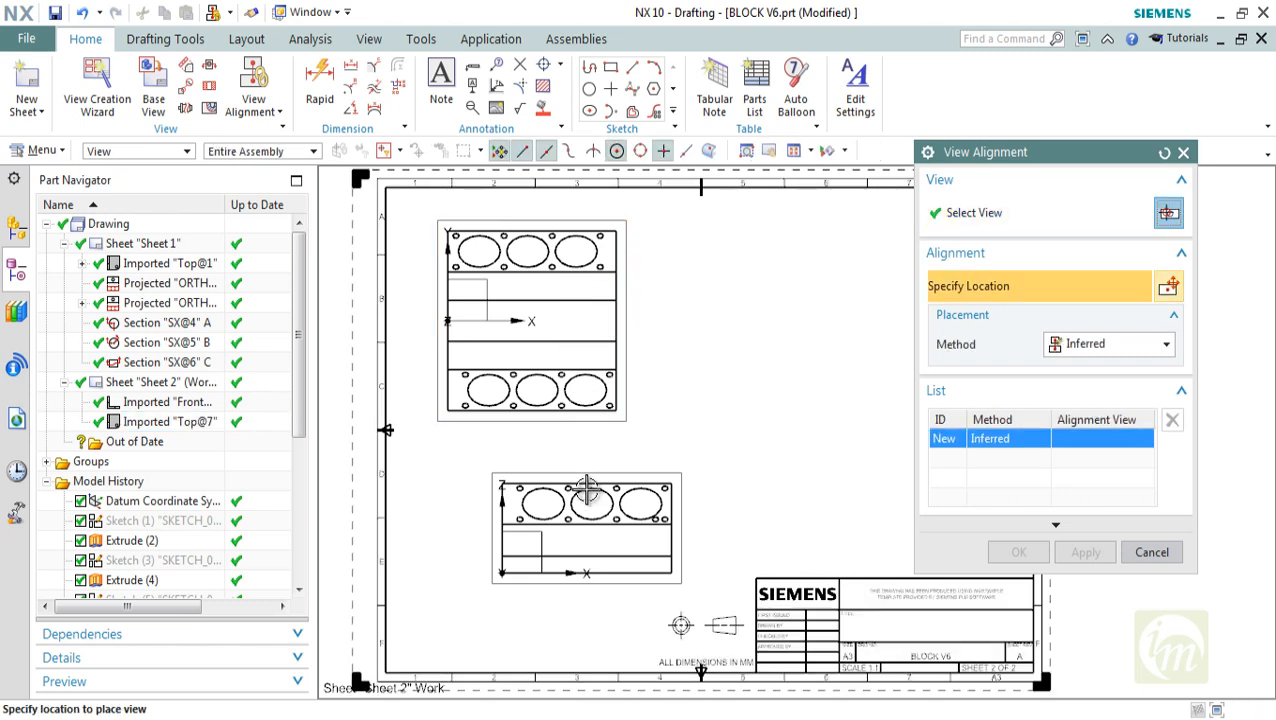
left_click(1075, 346)
left_click(991, 285)
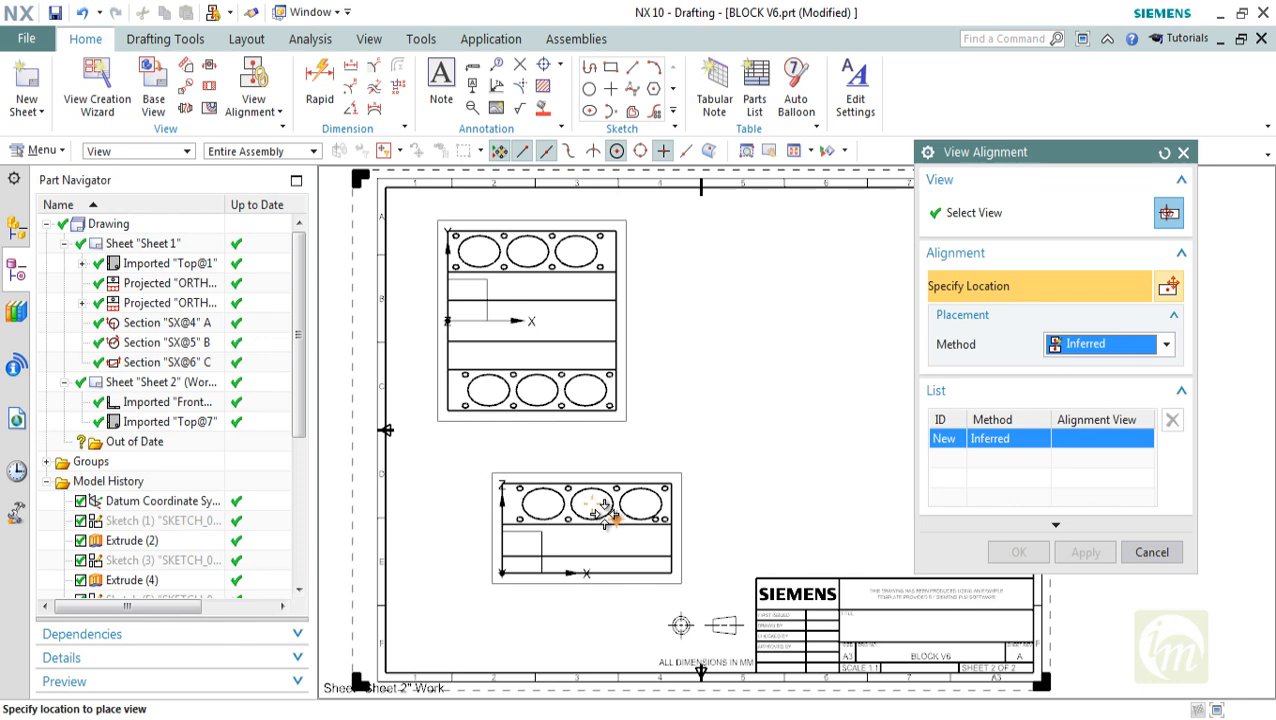
left_click(586, 298)
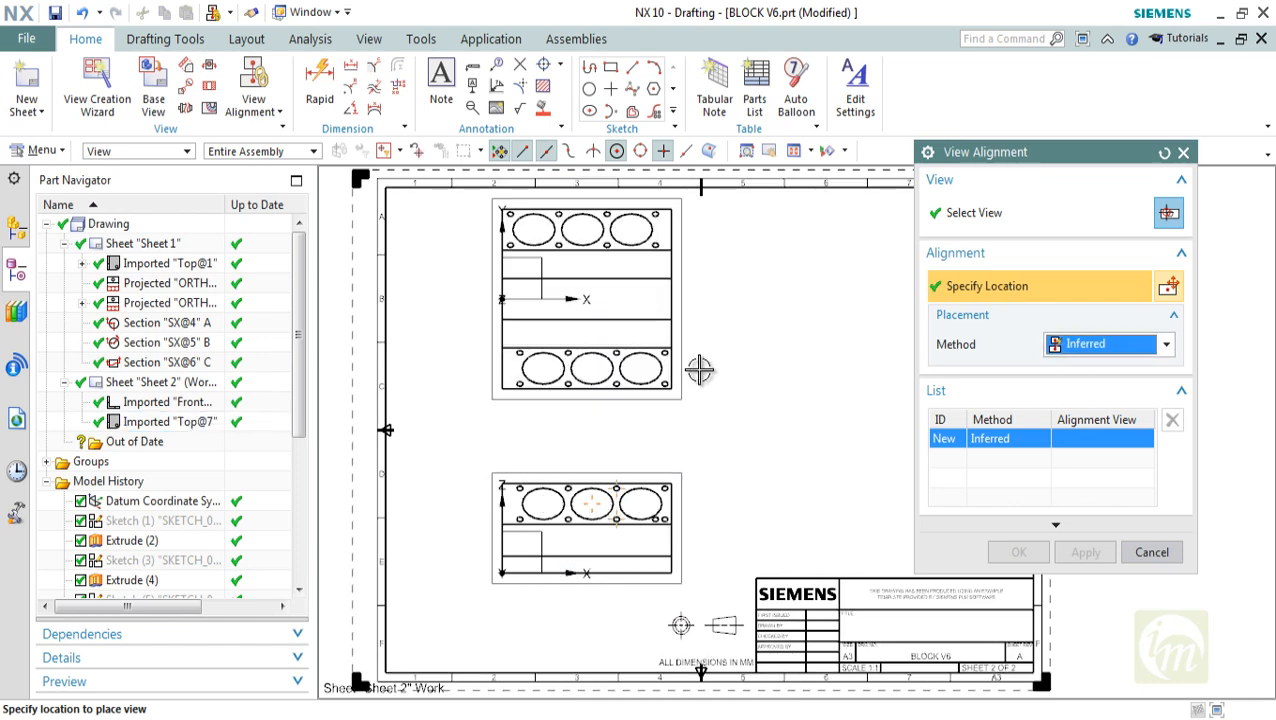
left_click(1149, 553)
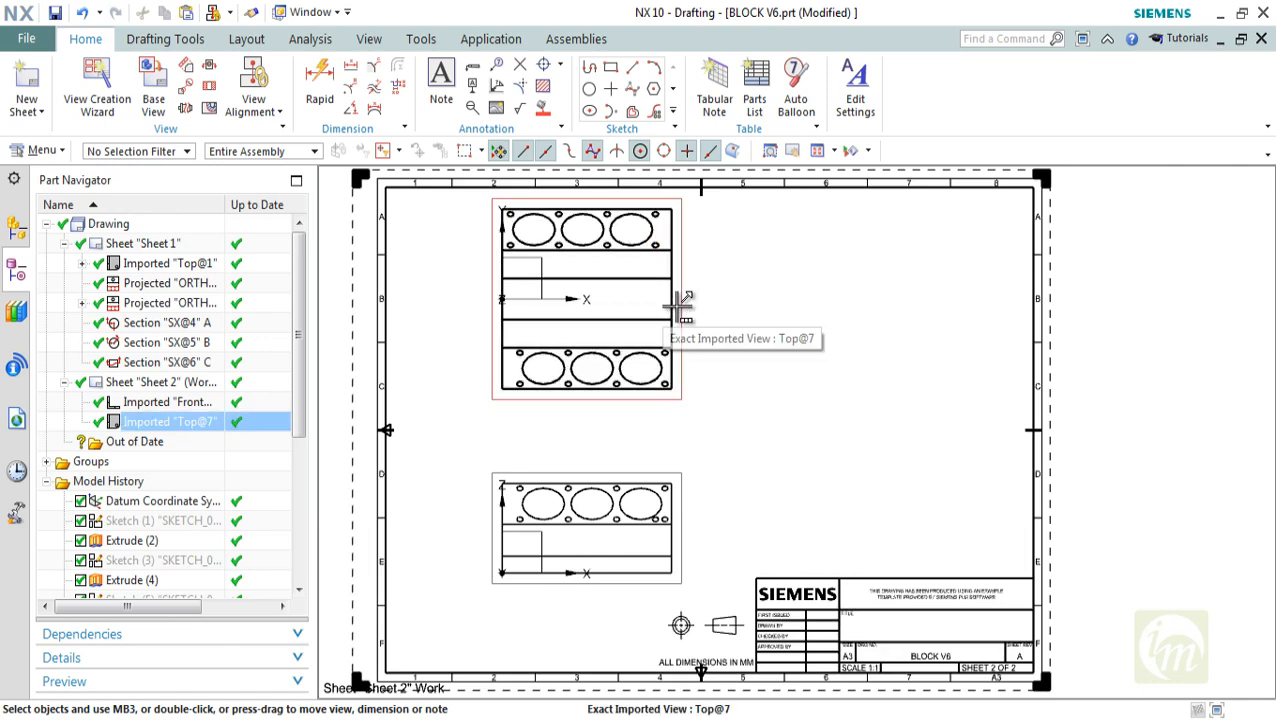
Check the View Boundary options for the Top view on Sheet 2 without changing its boundary
left_click(254, 104)
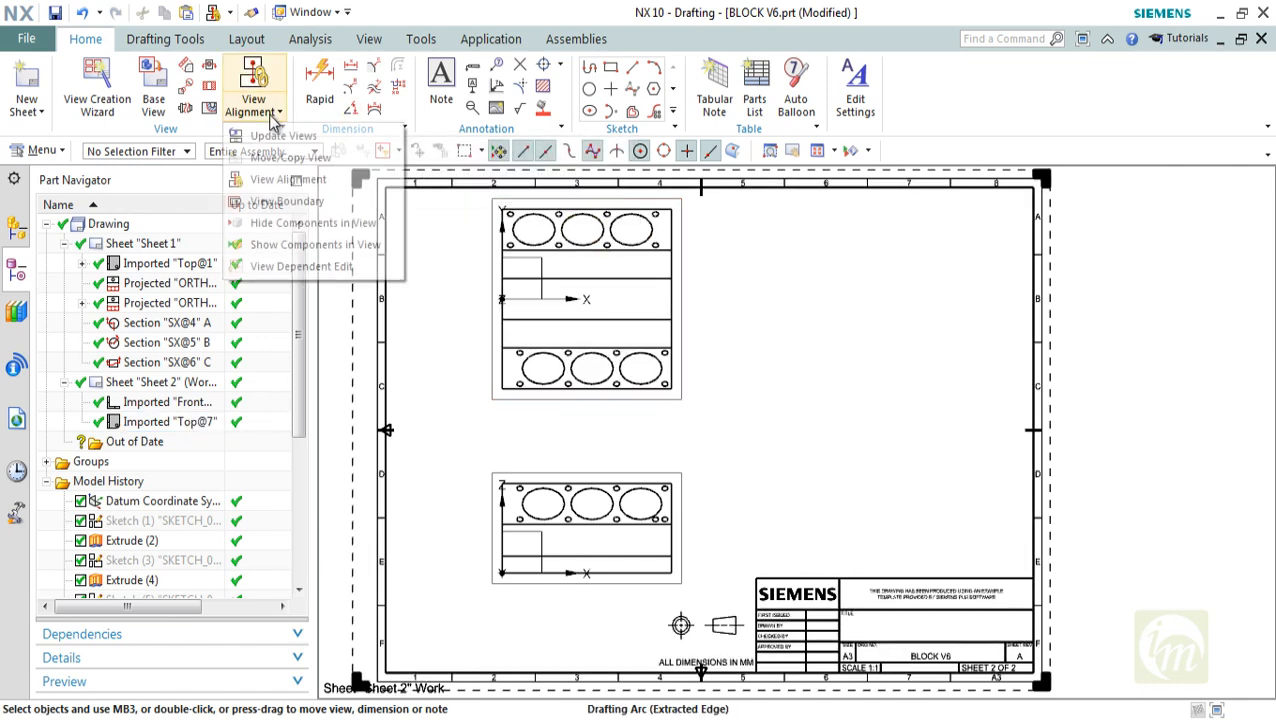
left_click(287, 201)
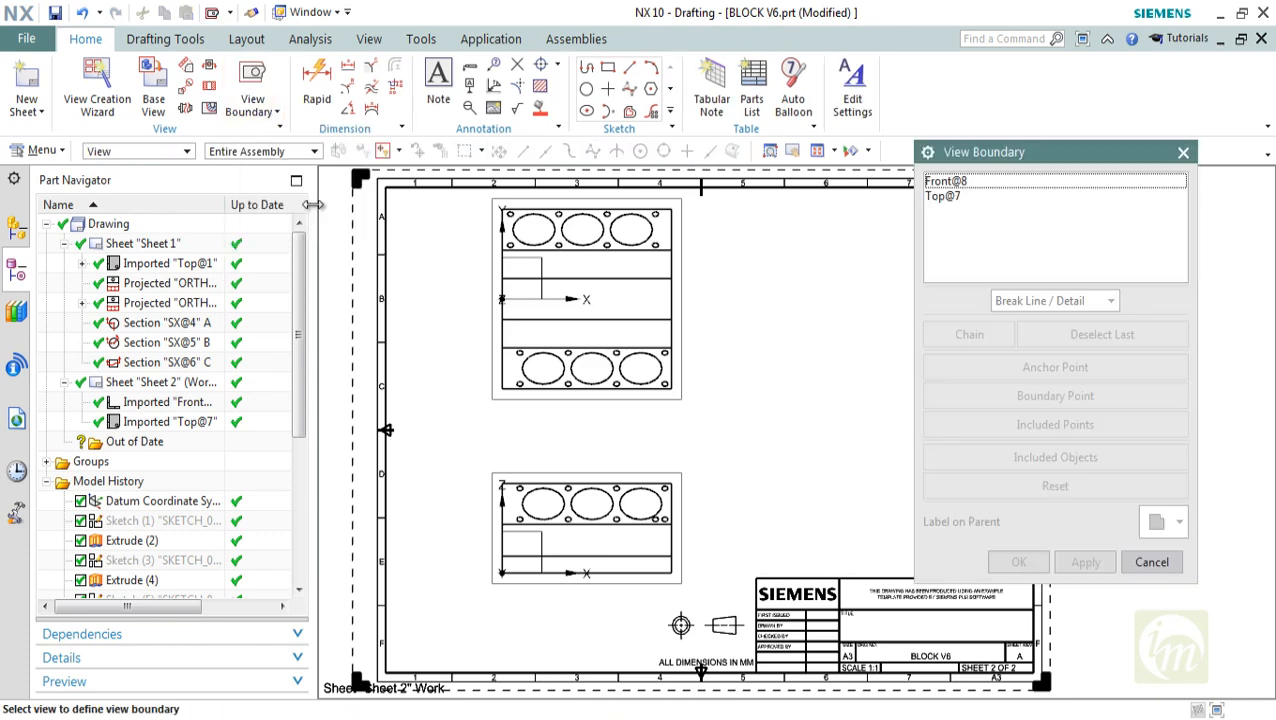
left_click(652, 305)
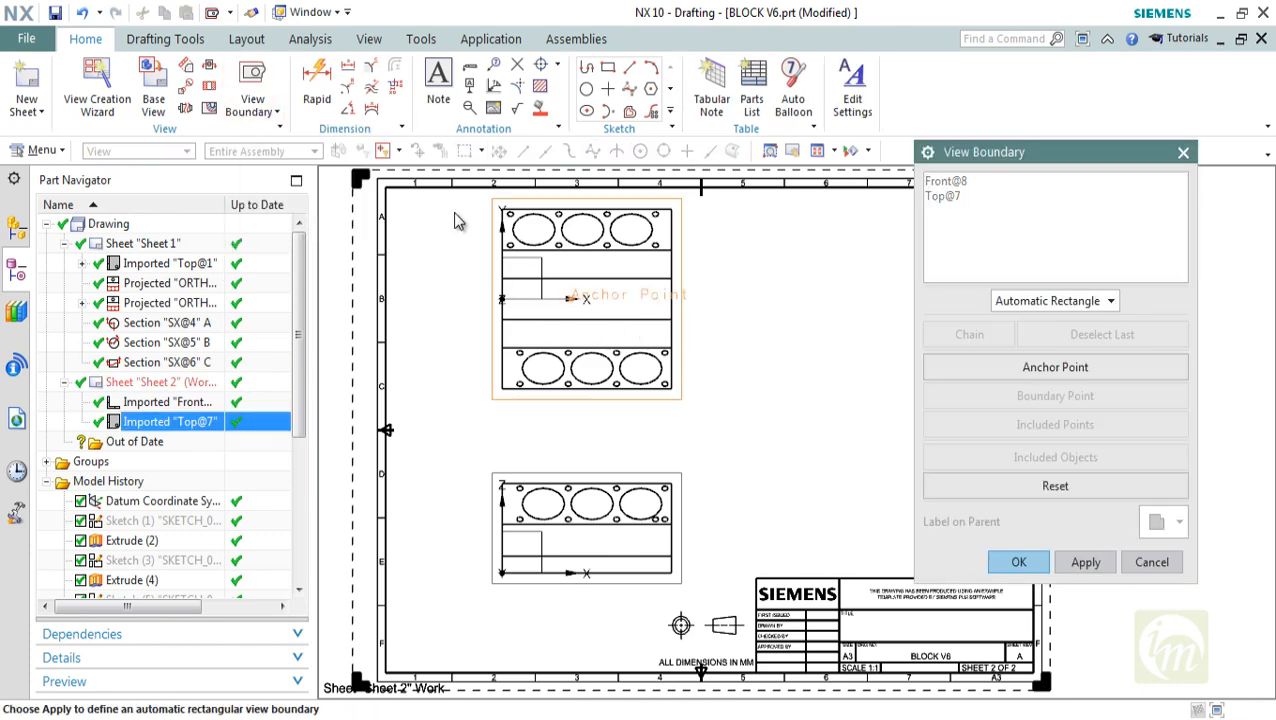
left_click(1152, 563)
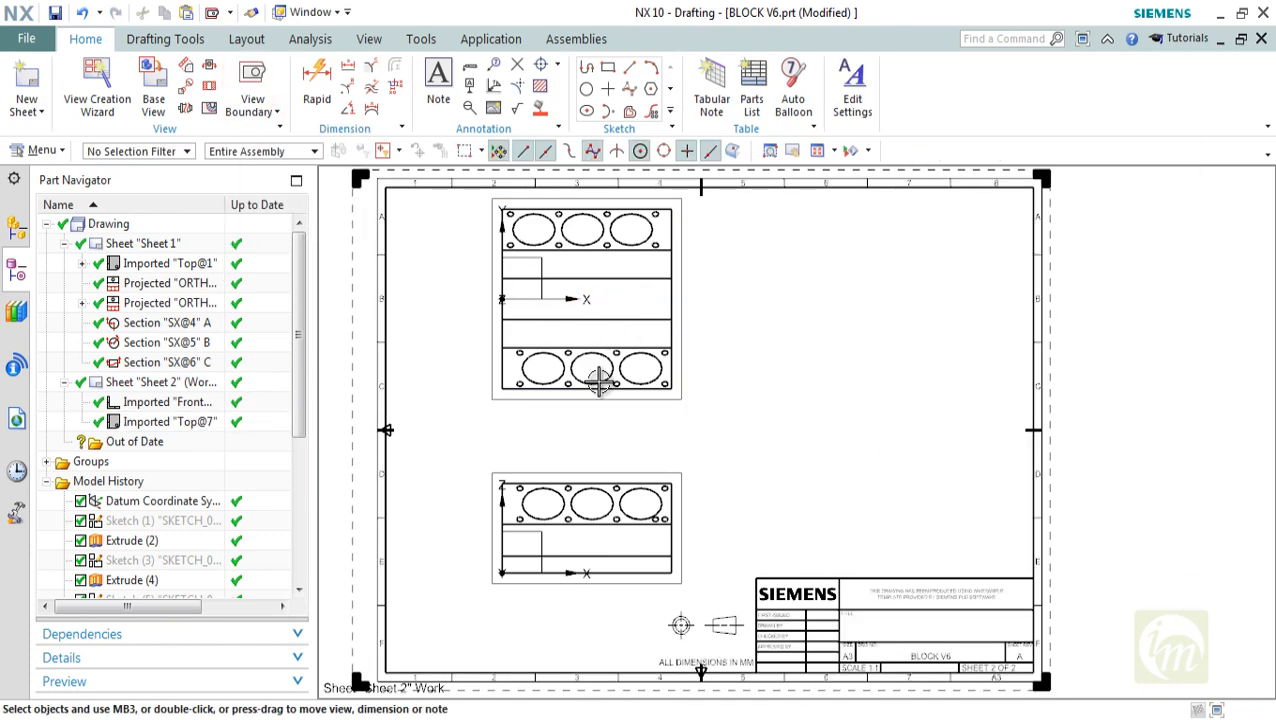
left_click(253, 104)
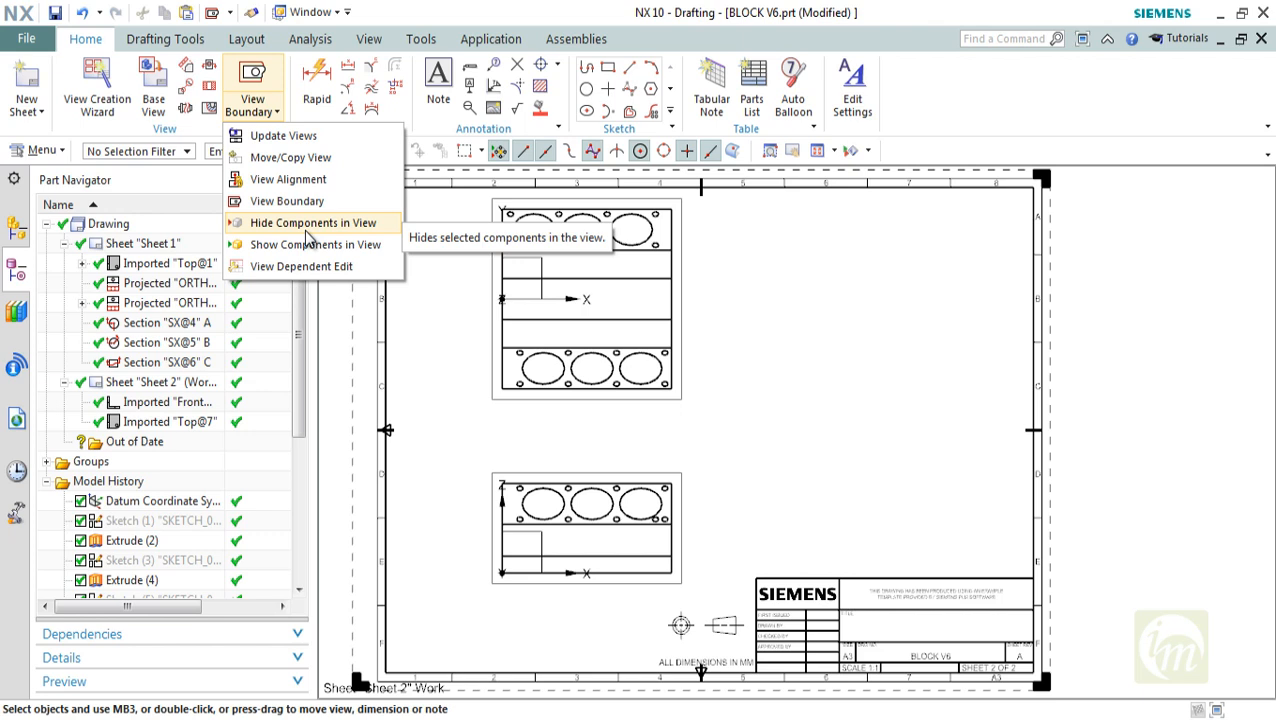
left_click(43, 113)
left_click(33, 87)
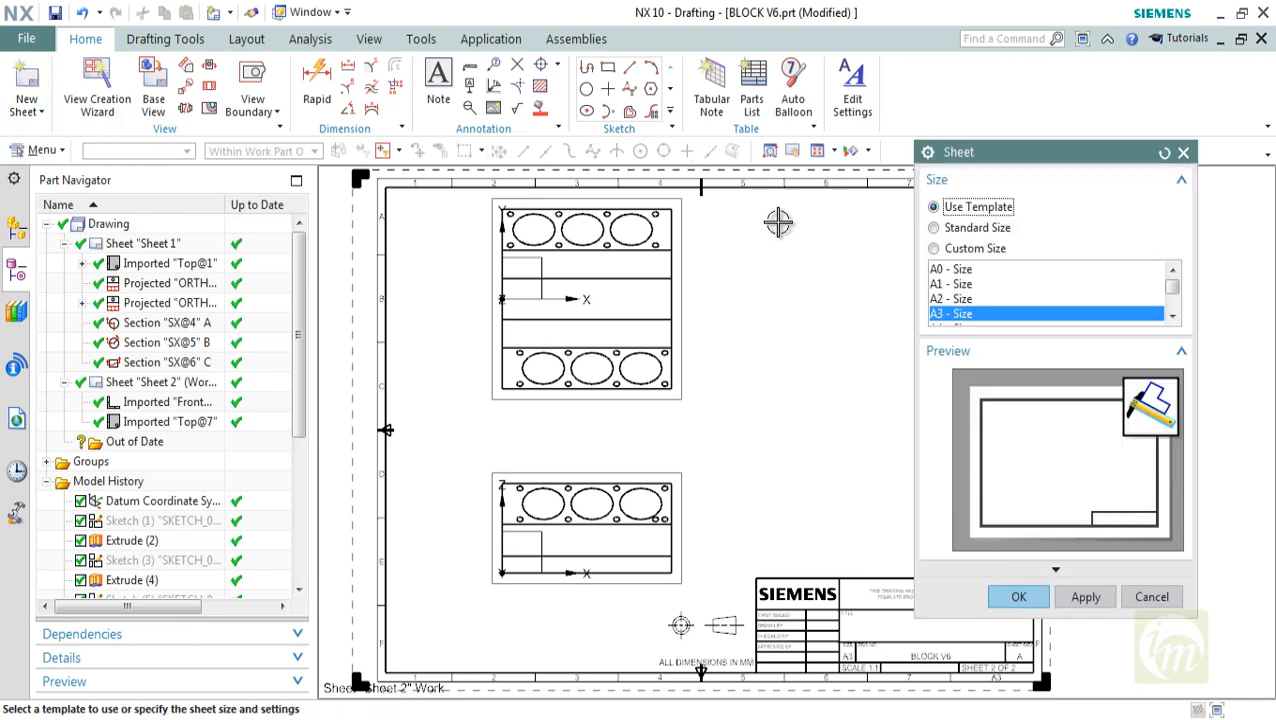
key("Escape")
Open the part file final from the V6 ENGINE folder
left_click(26, 38)
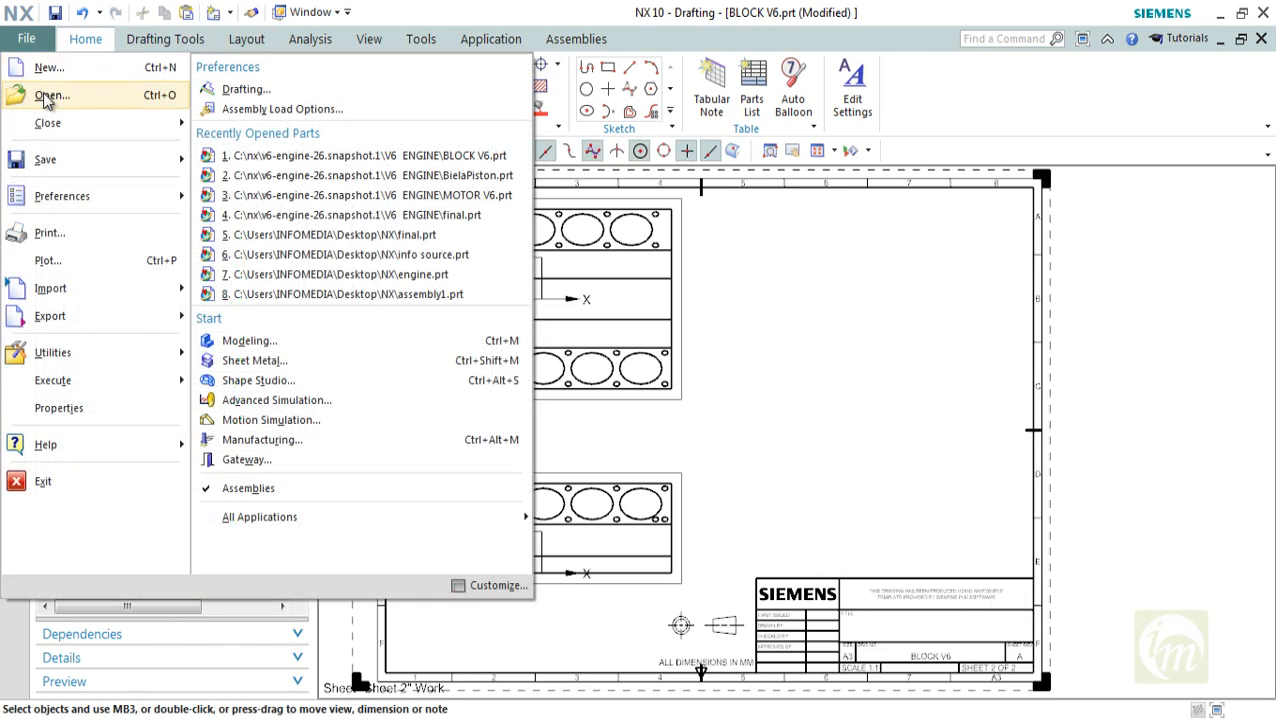
left_click(48, 94)
left_click(630, 295)
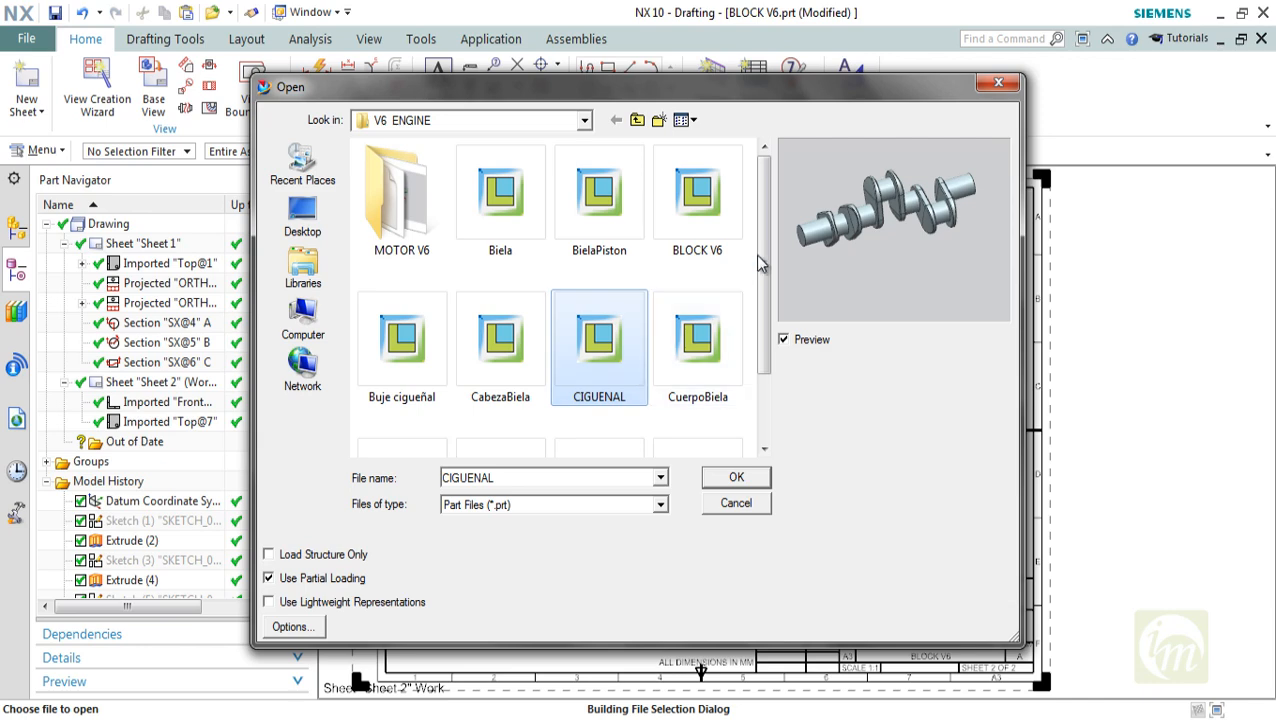
scroll(762, 300, "down", 2)
left_click(401, 395)
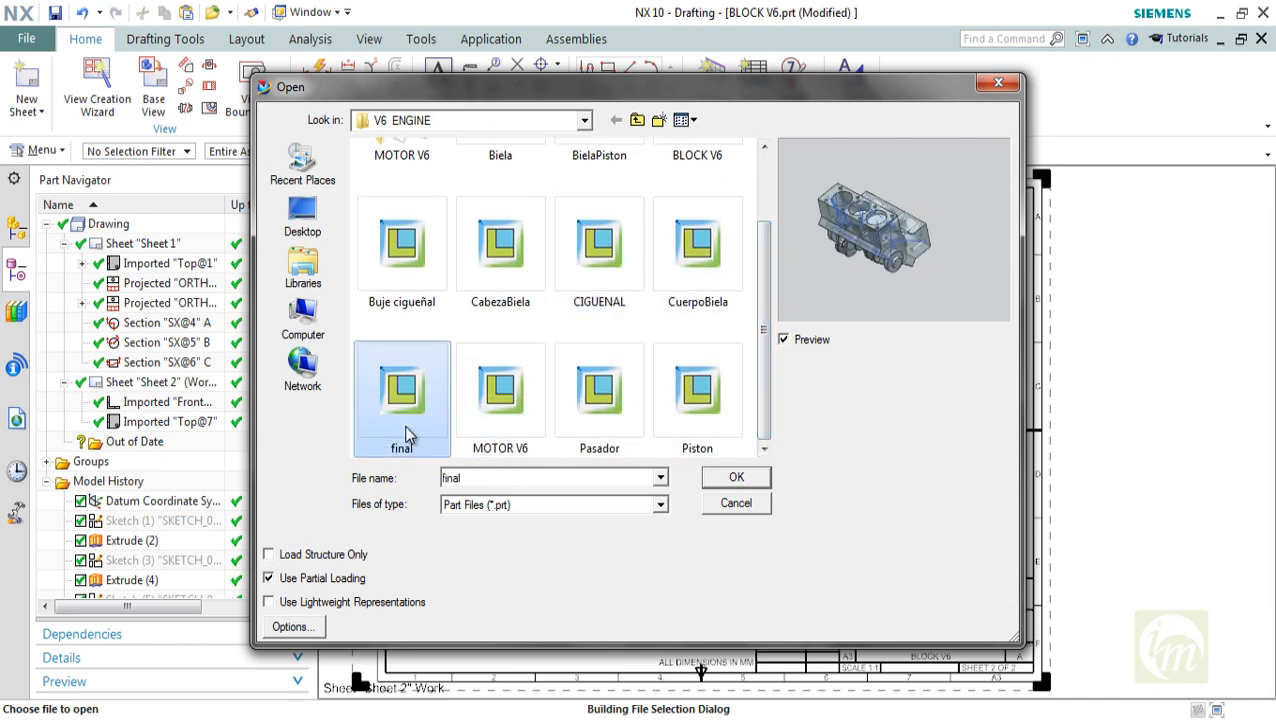
left_click(724, 477)
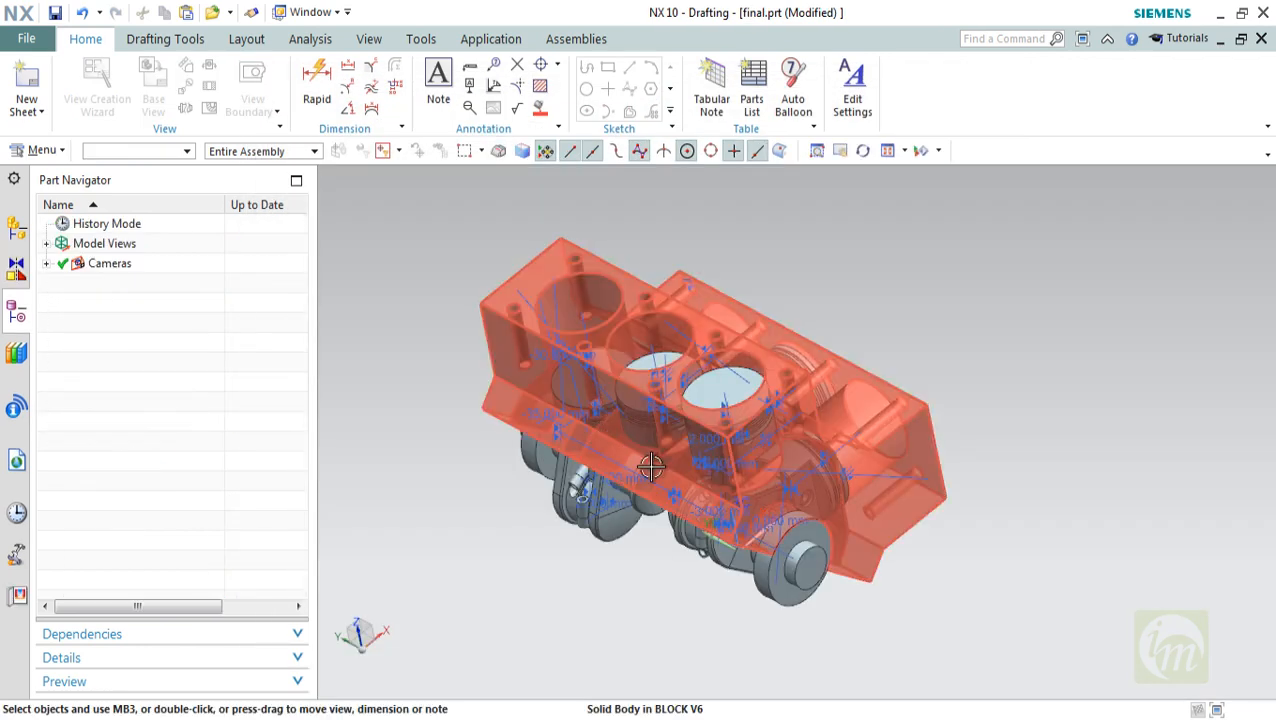
Add a drawing sheet to the engine assembly from the A3 - Size template, leaving its title block cells unfilled
middle_click_drag(649, 461, 706, 495)
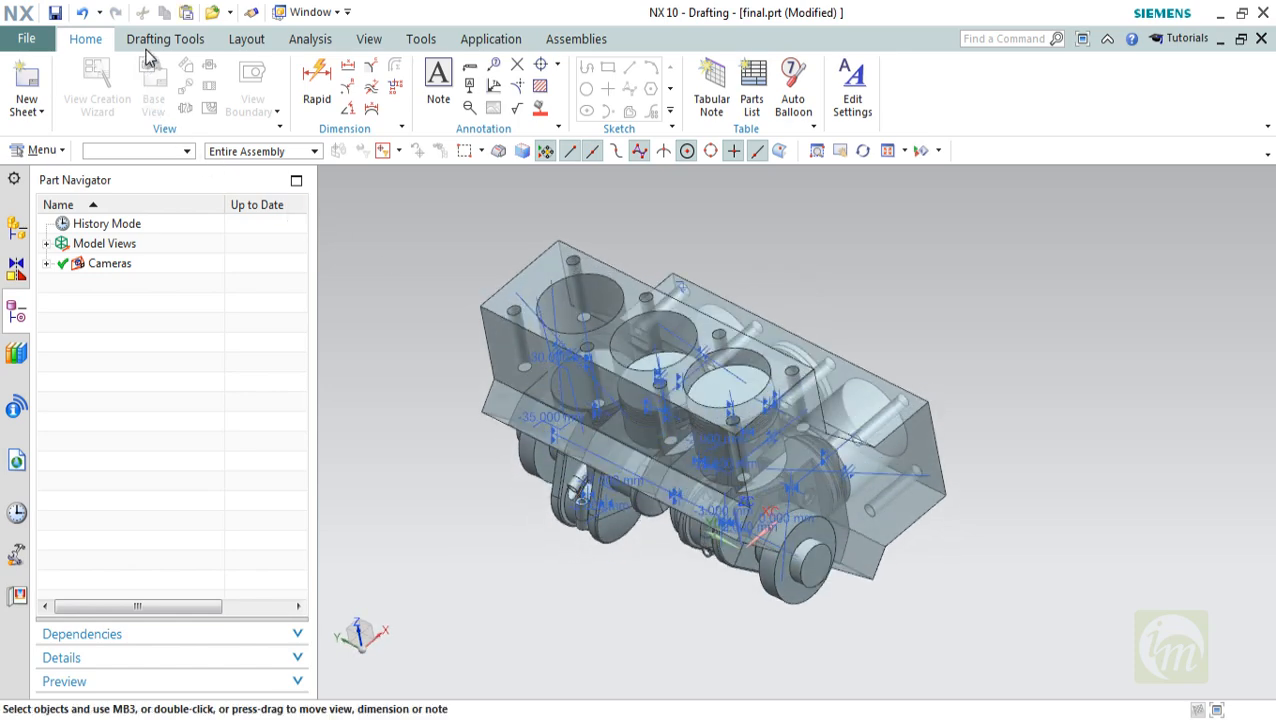
left_click(160, 40)
left_click(85, 40)
left_click(27, 82)
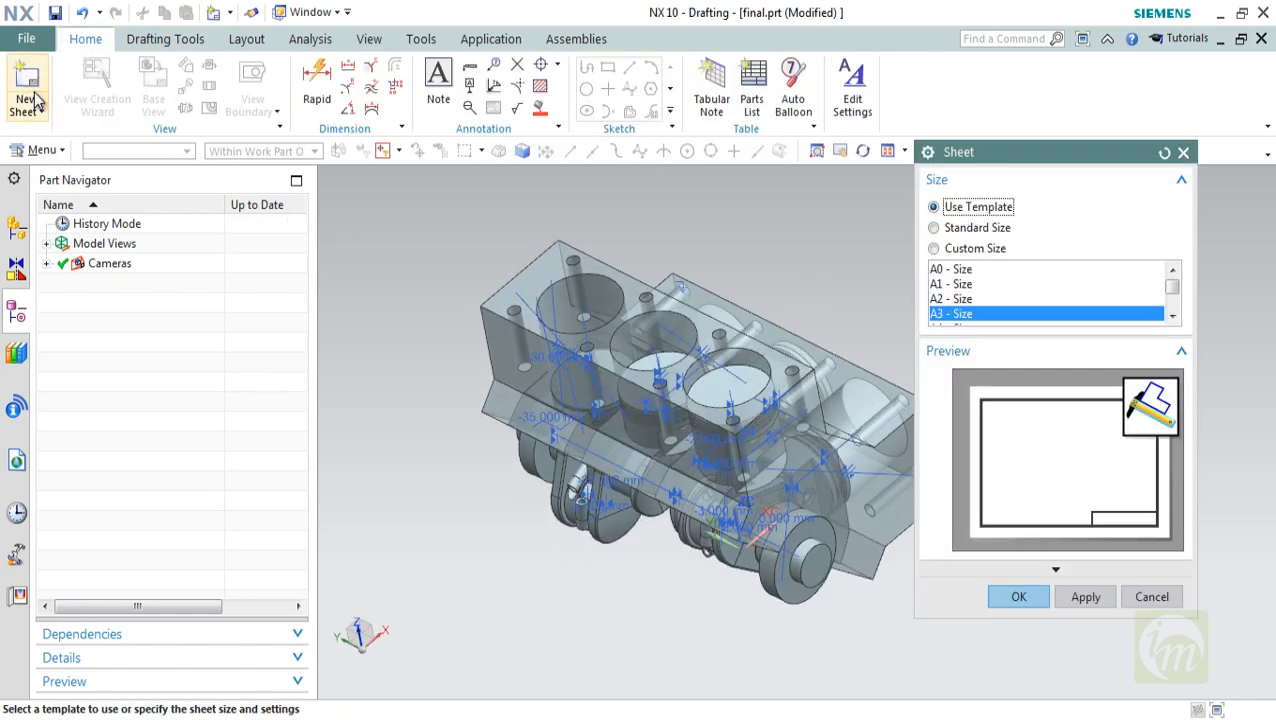
left_click(1020, 597)
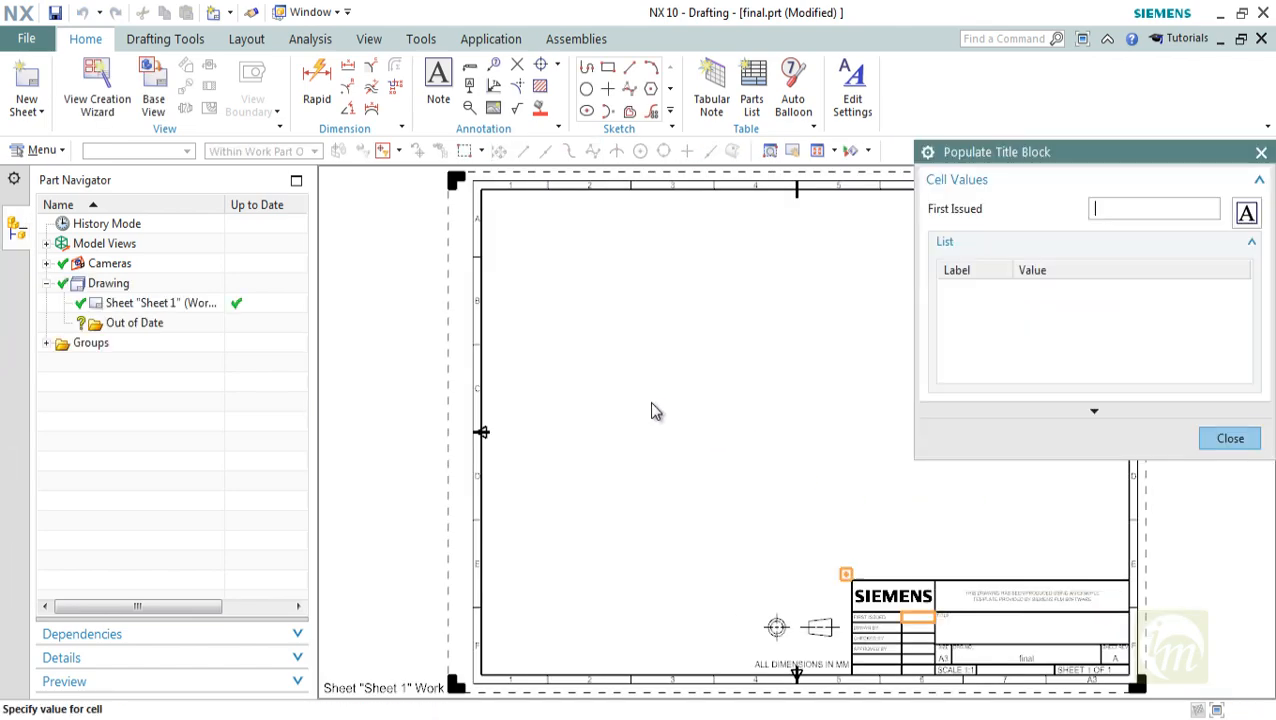
middle_click_drag(657, 414, 582, 411, "shift")
scroll(582, 411, "up", 1)
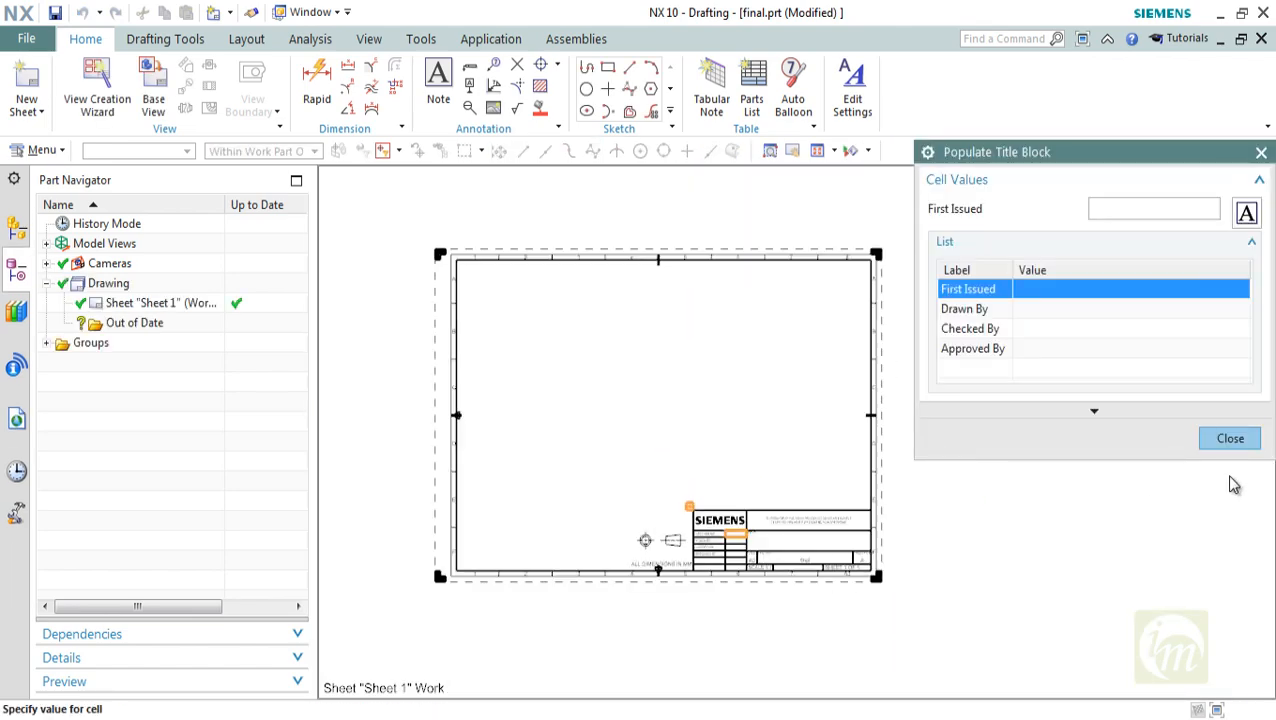
left_click(1230, 440)
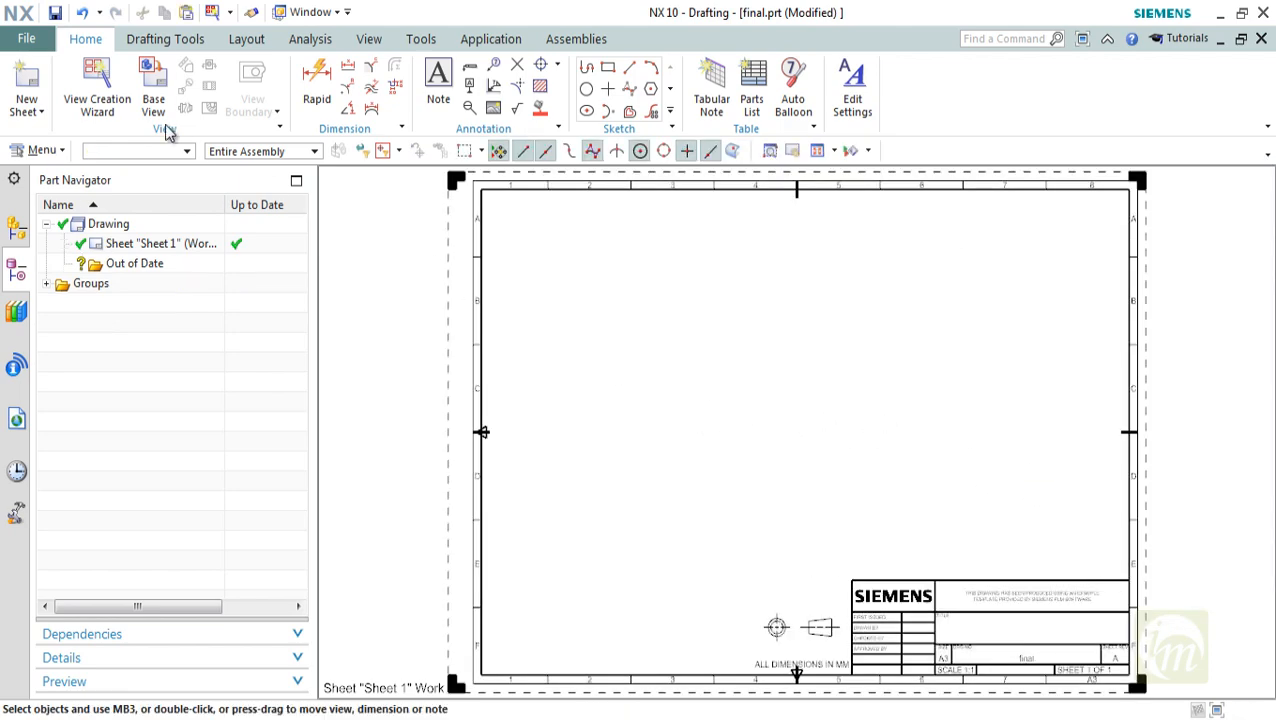
Start a base view of the engine assembly on Sheet 1 at 1:10 scale
left_click(152, 88)
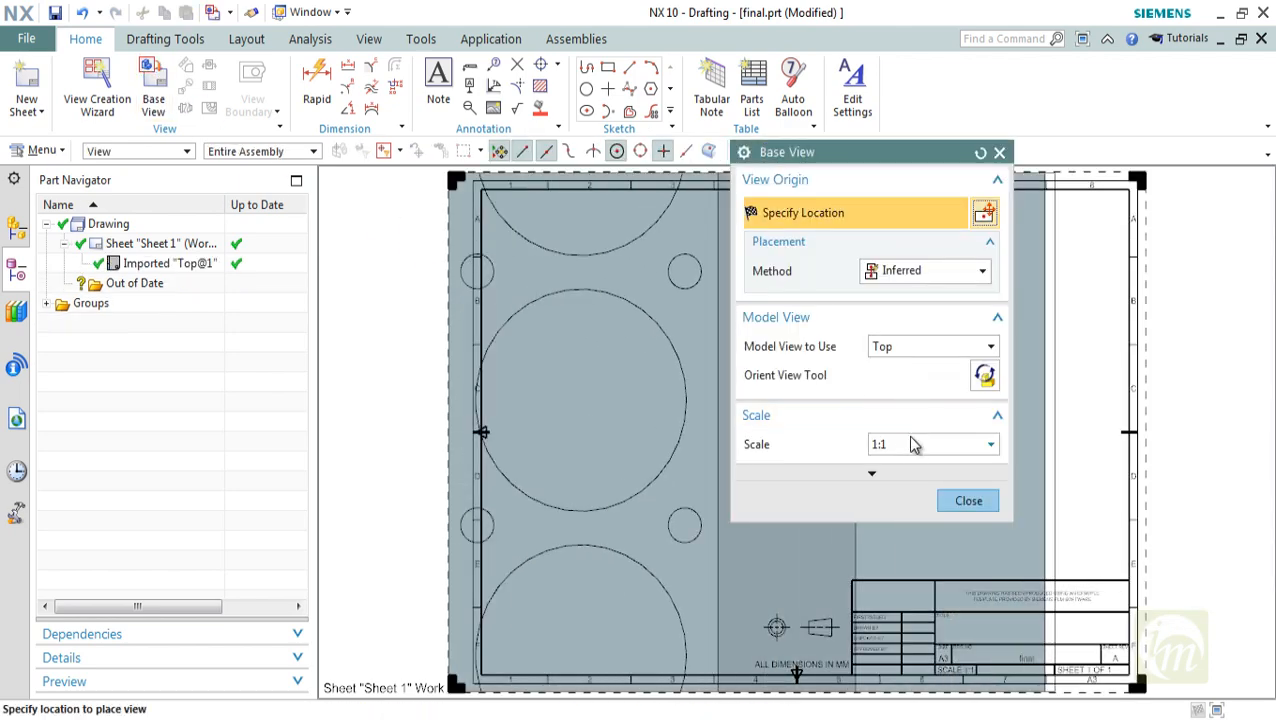
left_click(913, 445)
left_click(905, 567)
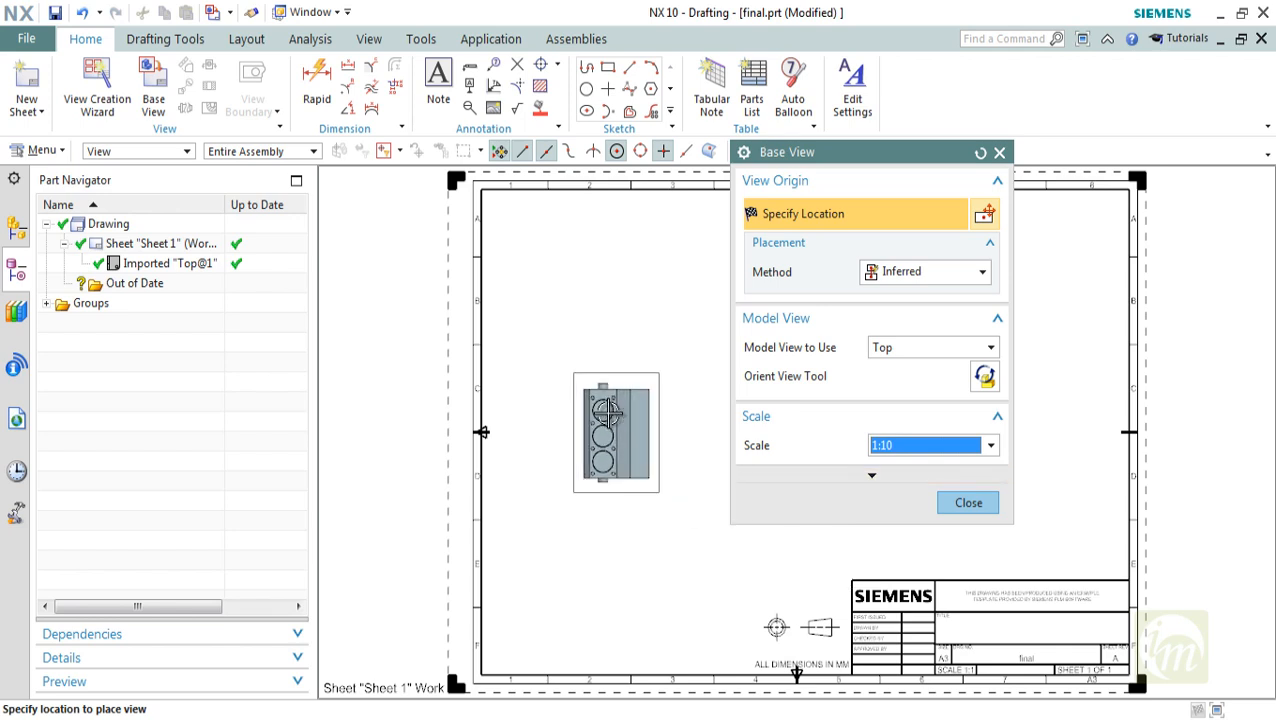
scroll(607, 411, "up", 1)
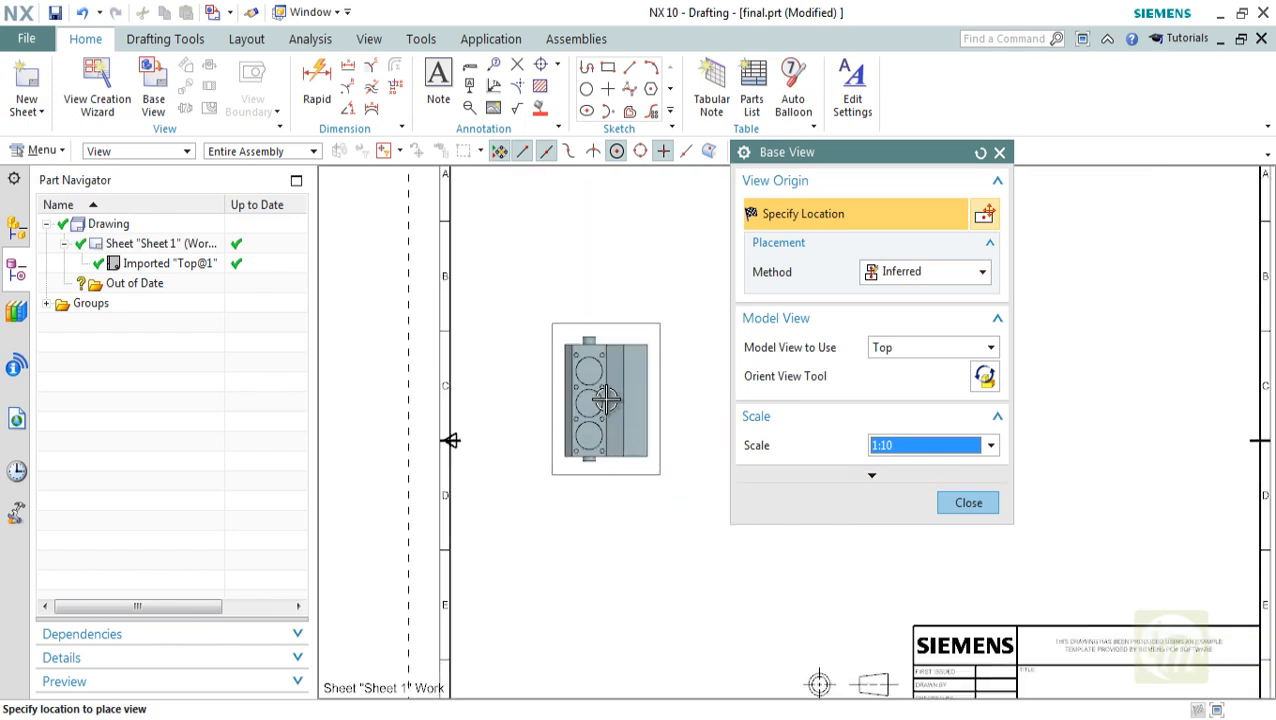
left_click(884, 348)
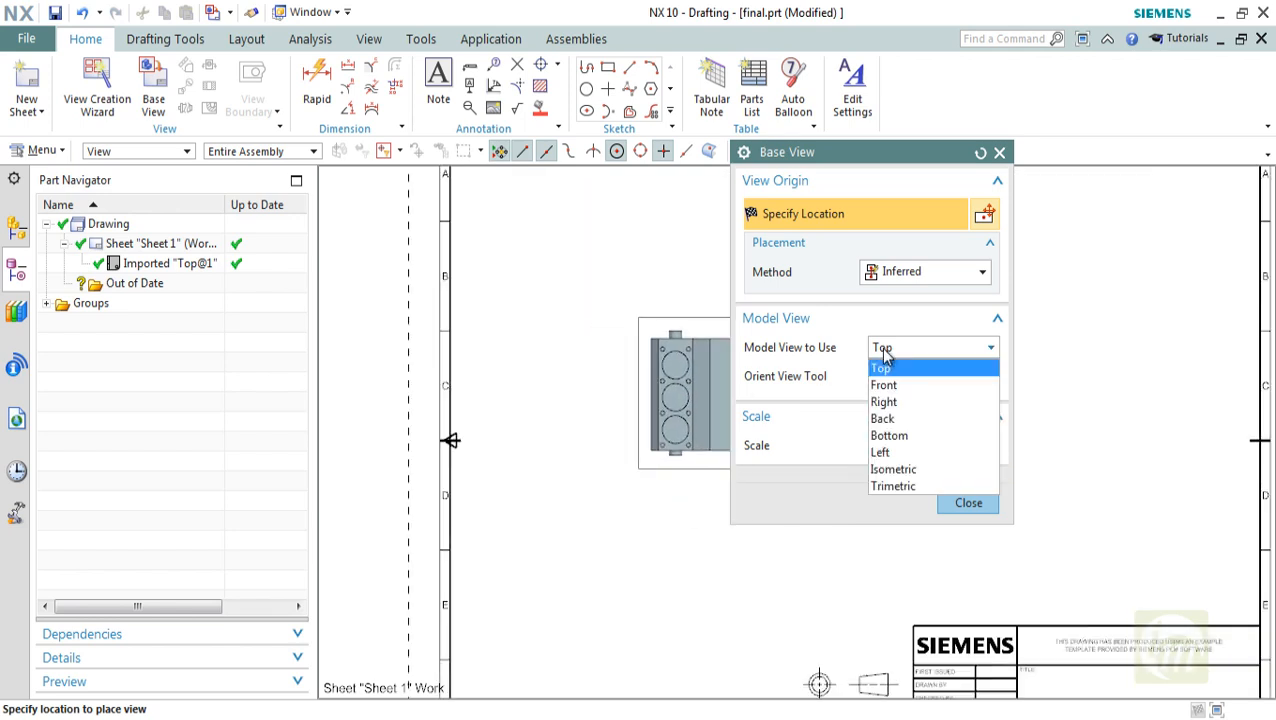
left_click(895, 470)
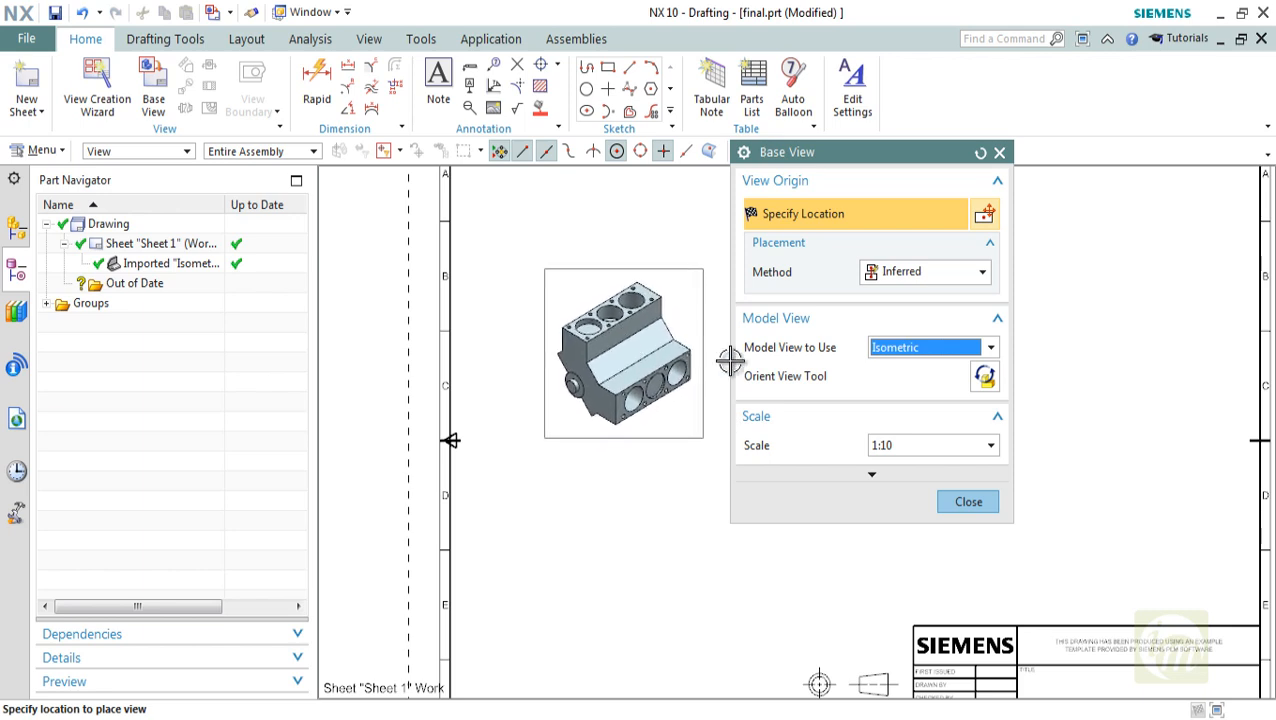
left_click(890, 348)
left_click(898, 486)
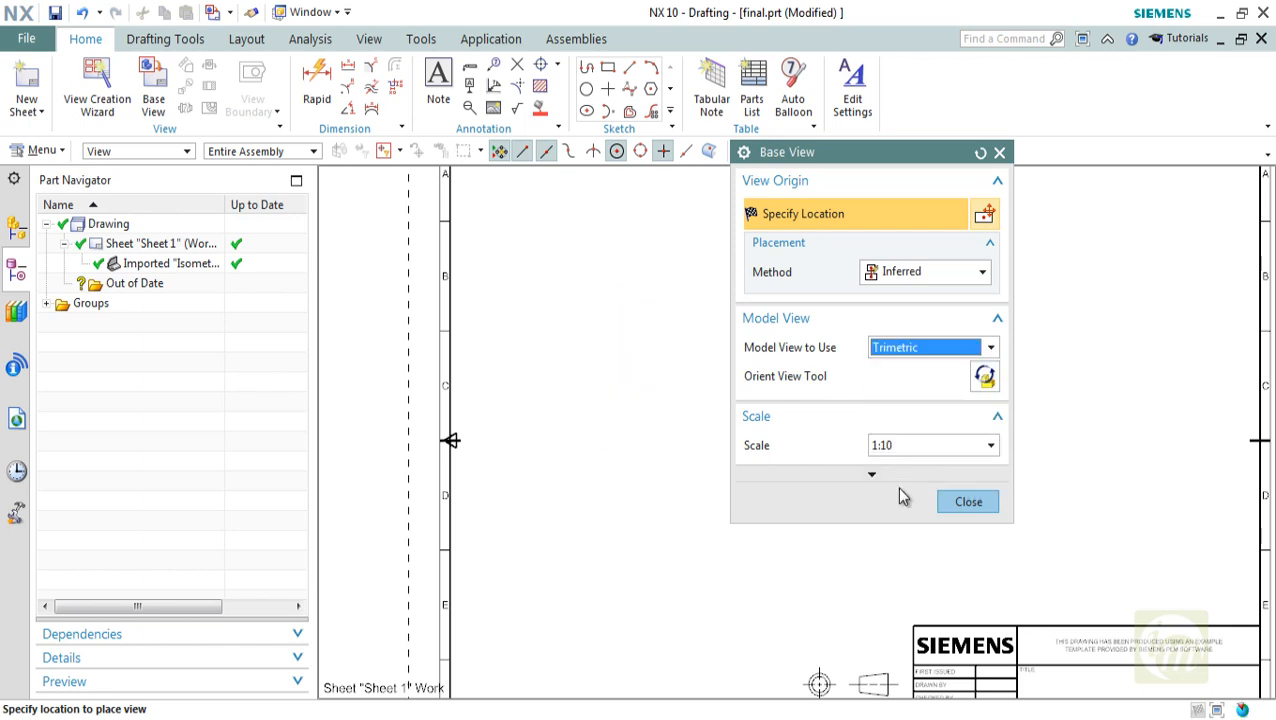
left_click(982, 378)
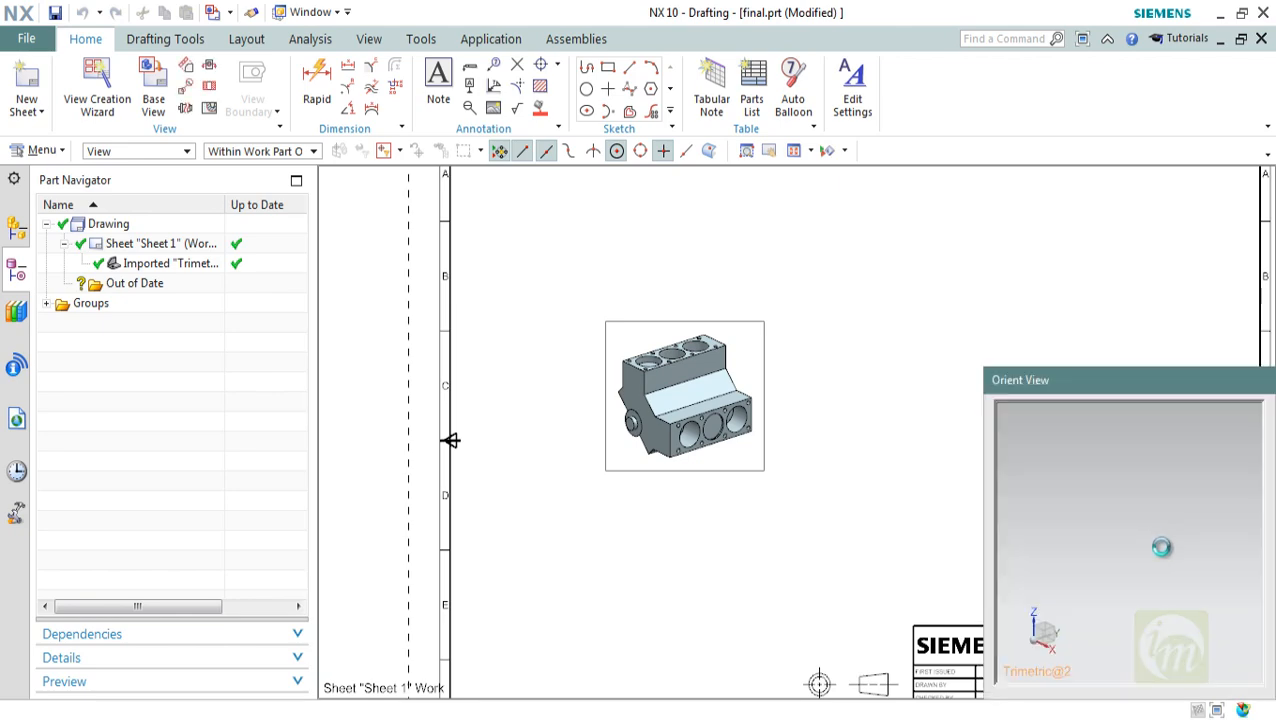
middle_click_drag(1130, 541, 1160, 551)
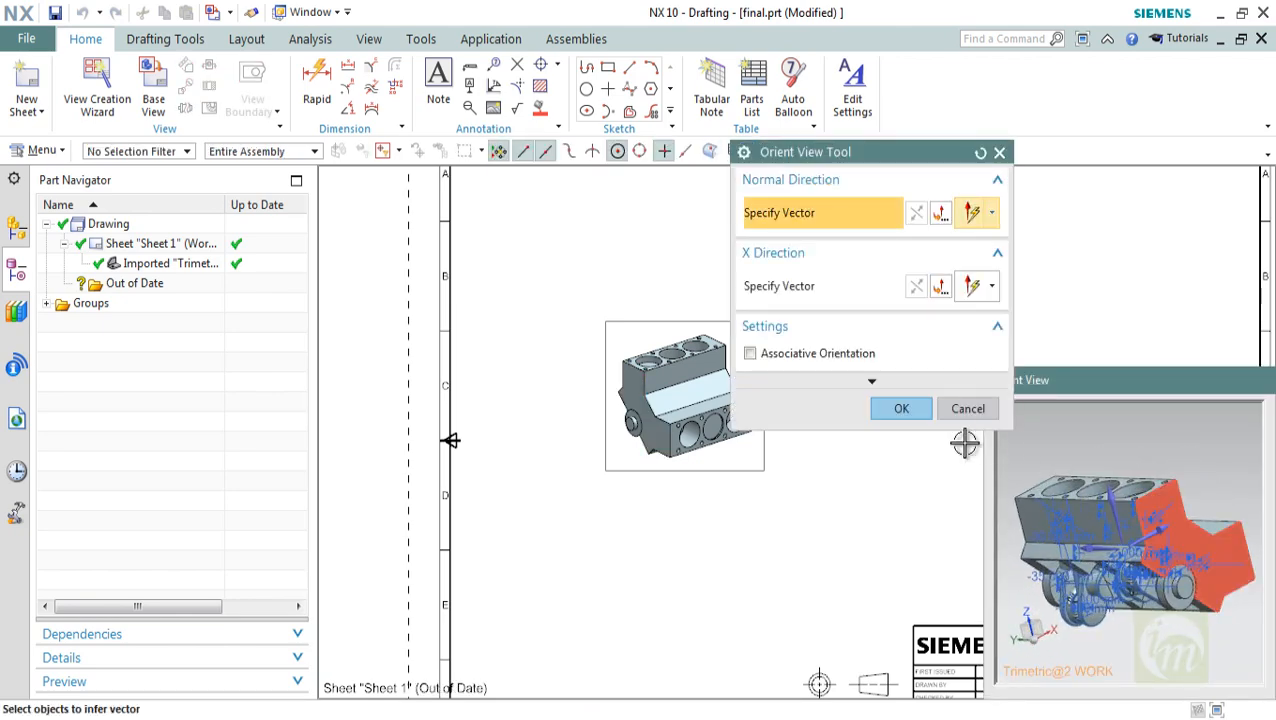
left_click(901, 408)
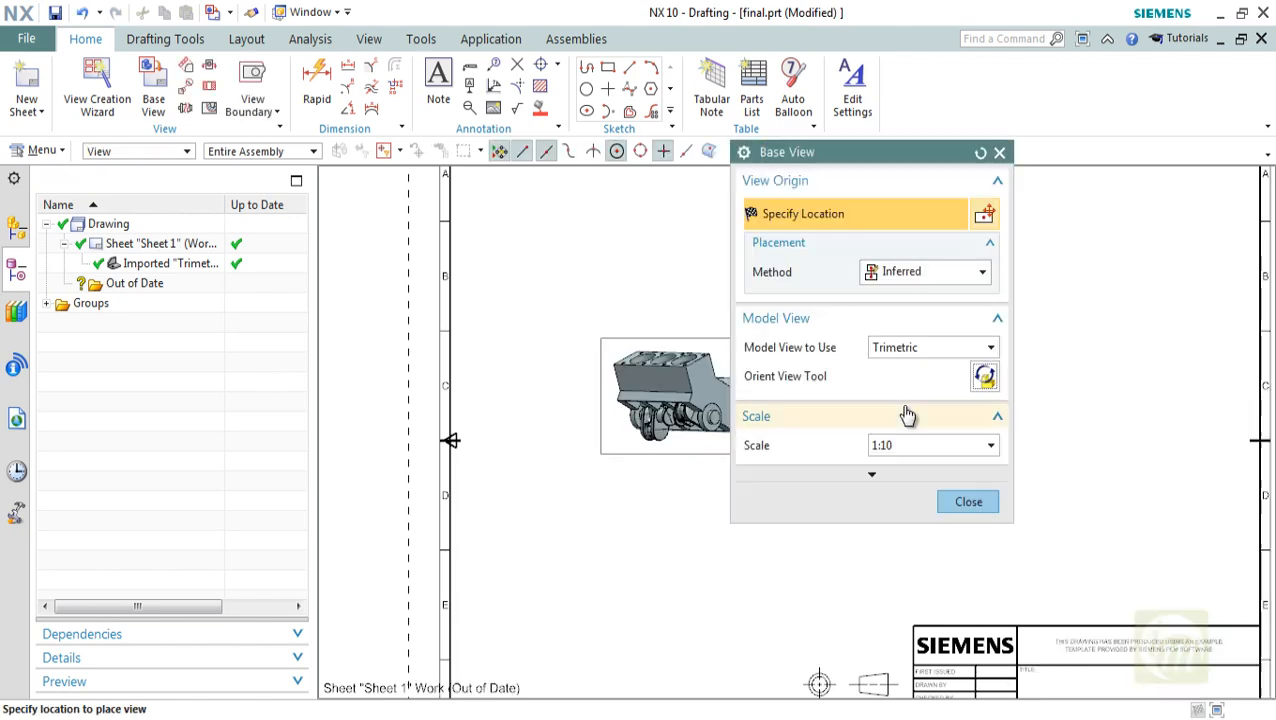
left_click(968, 502)
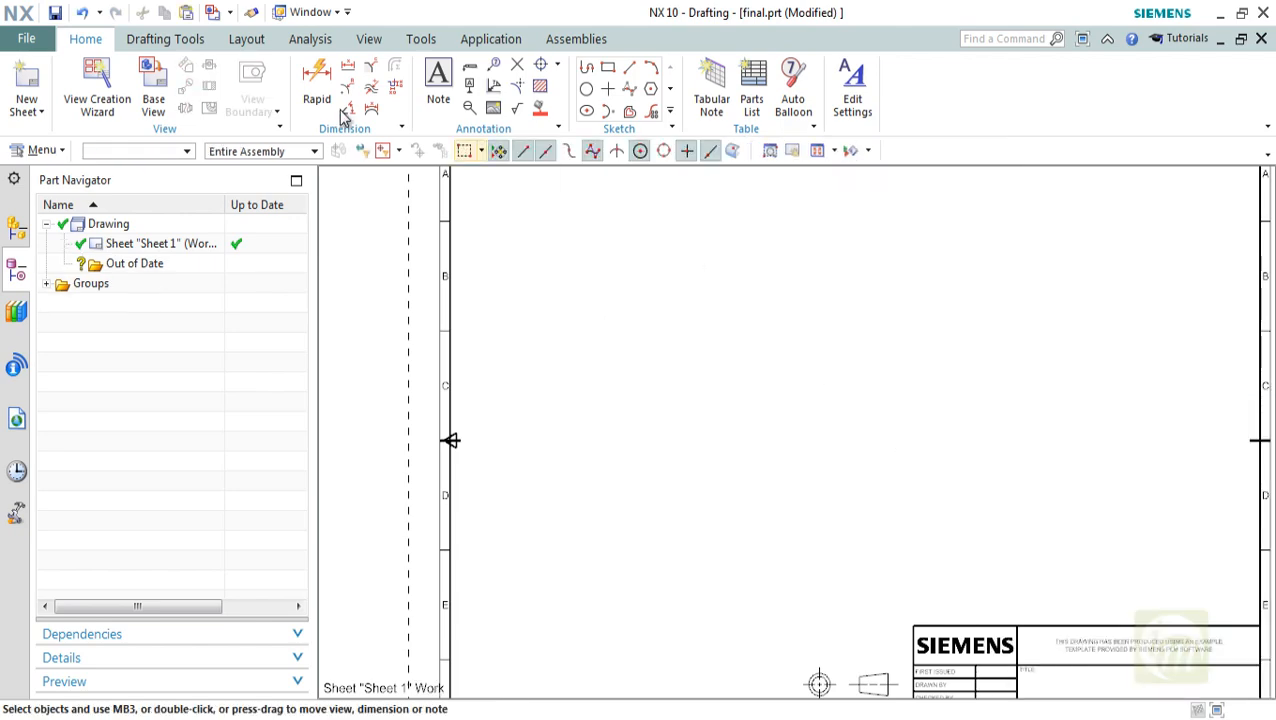
Start a new base view of the engine assembly at 1:10 scale using the Isometric model view
left_click(153, 90)
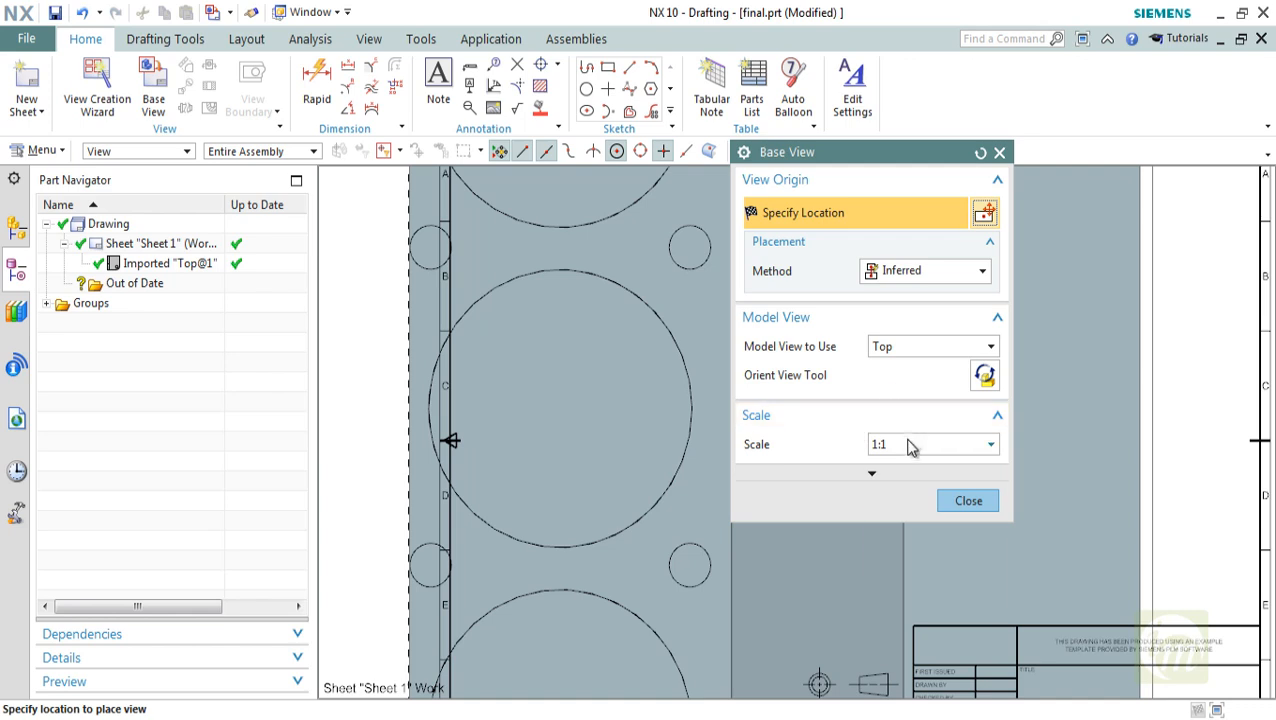
left_click(910, 447)
left_click(904, 567)
left_click(888, 347)
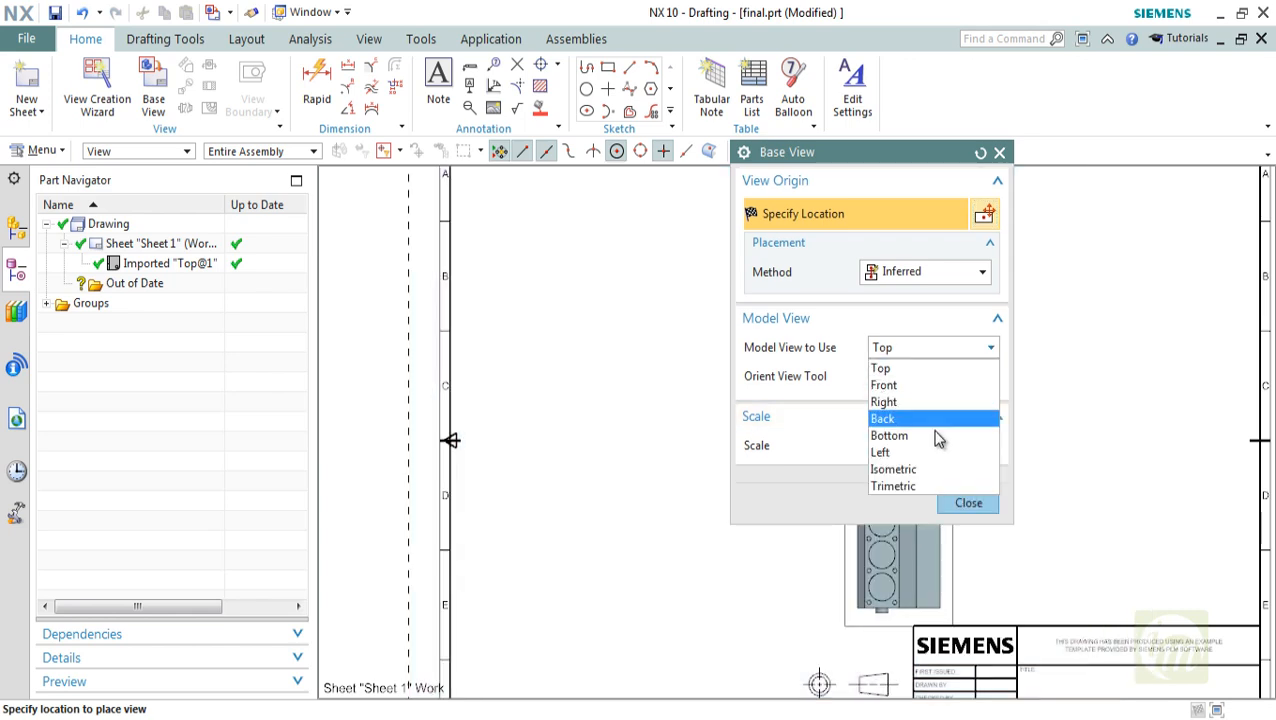
left_click(930, 474)
Reorient the isometric base view with the Orient View Tool to expose the crankshaft underside, and place it in the sheet's upper-left area
left_click(981, 377)
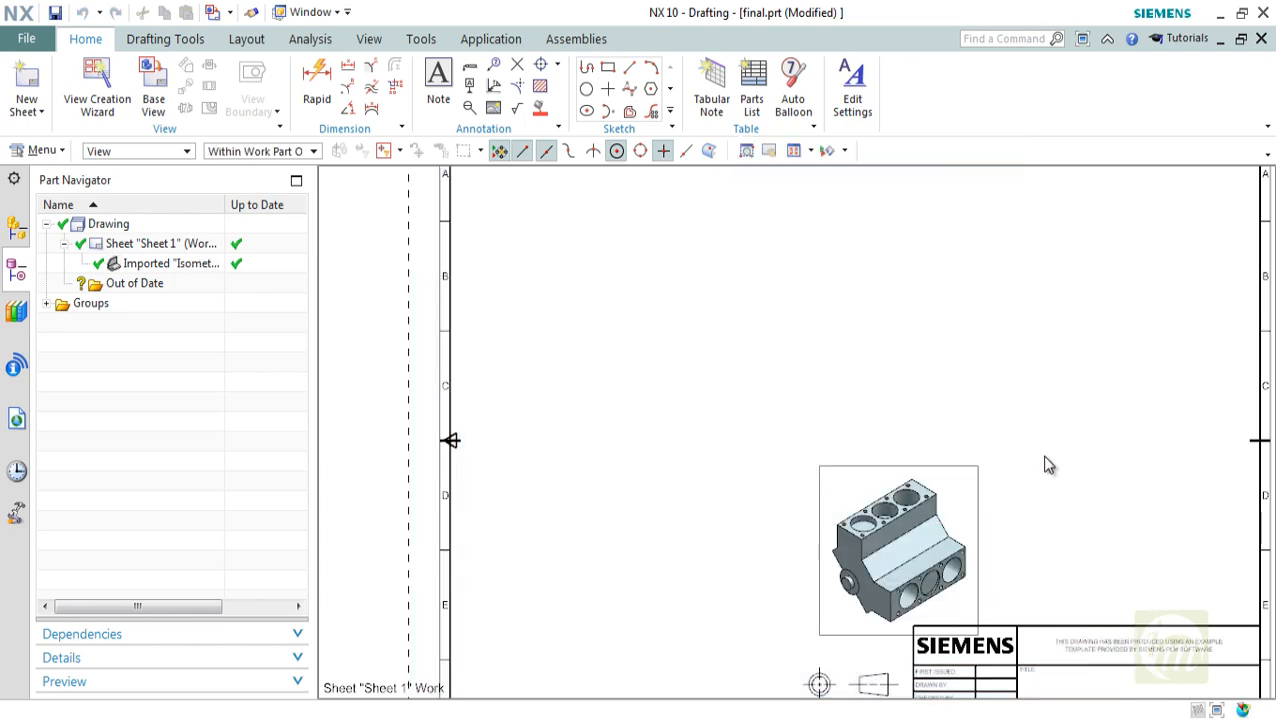
middle_click_drag(1121, 556, 1186, 547)
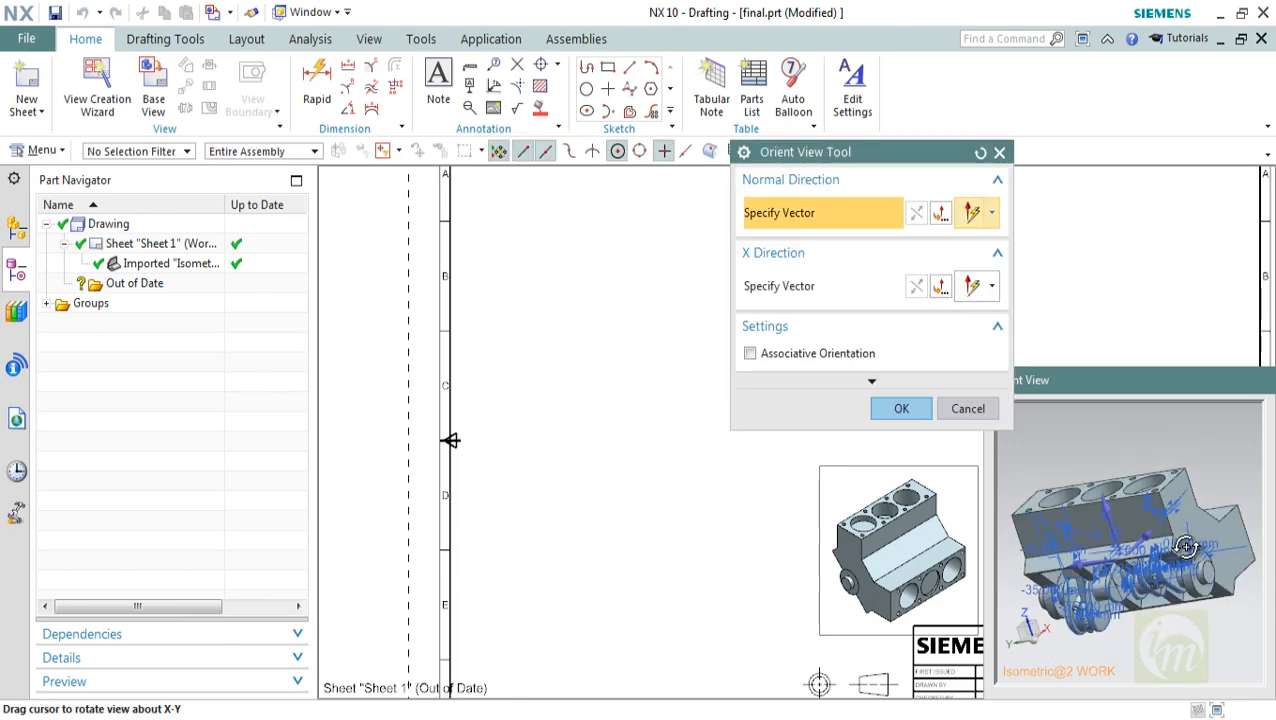
mouse_move(1070, 515)
middle_mouse_down()
mouse_move(1055, 540)
mouse_move(1069, 505)
middle_mouse_up()
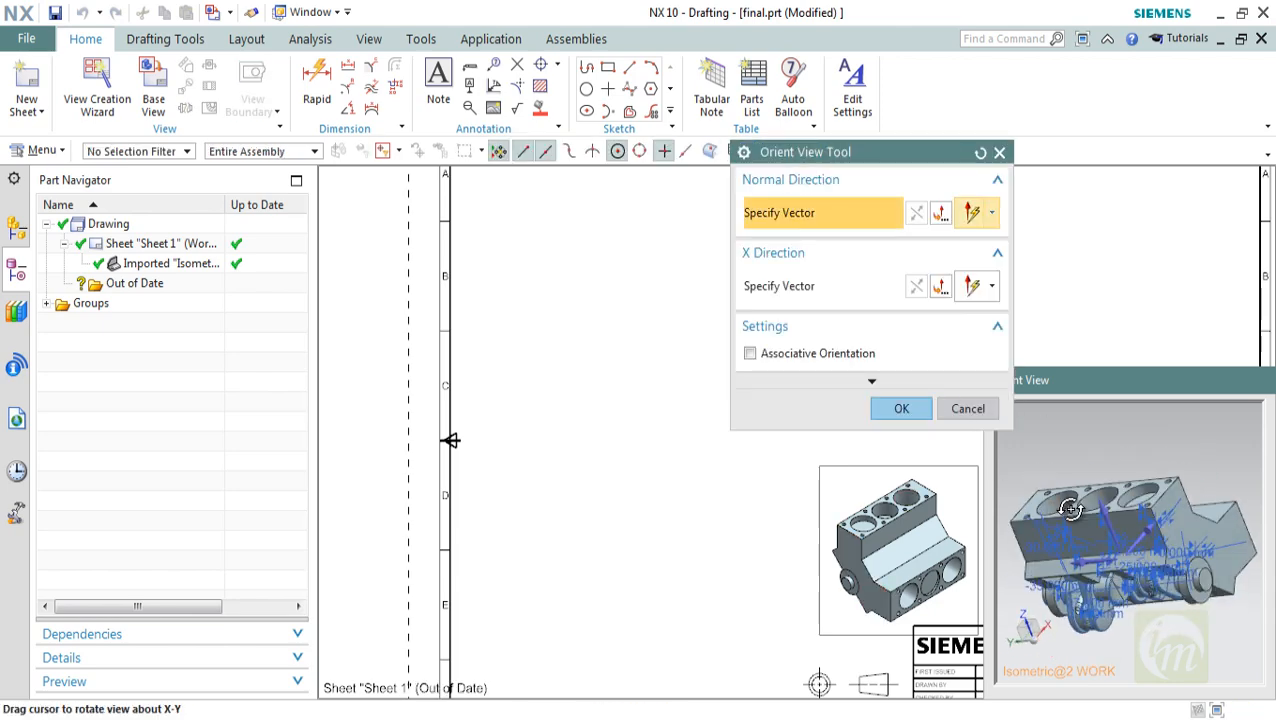
left_click(898, 408)
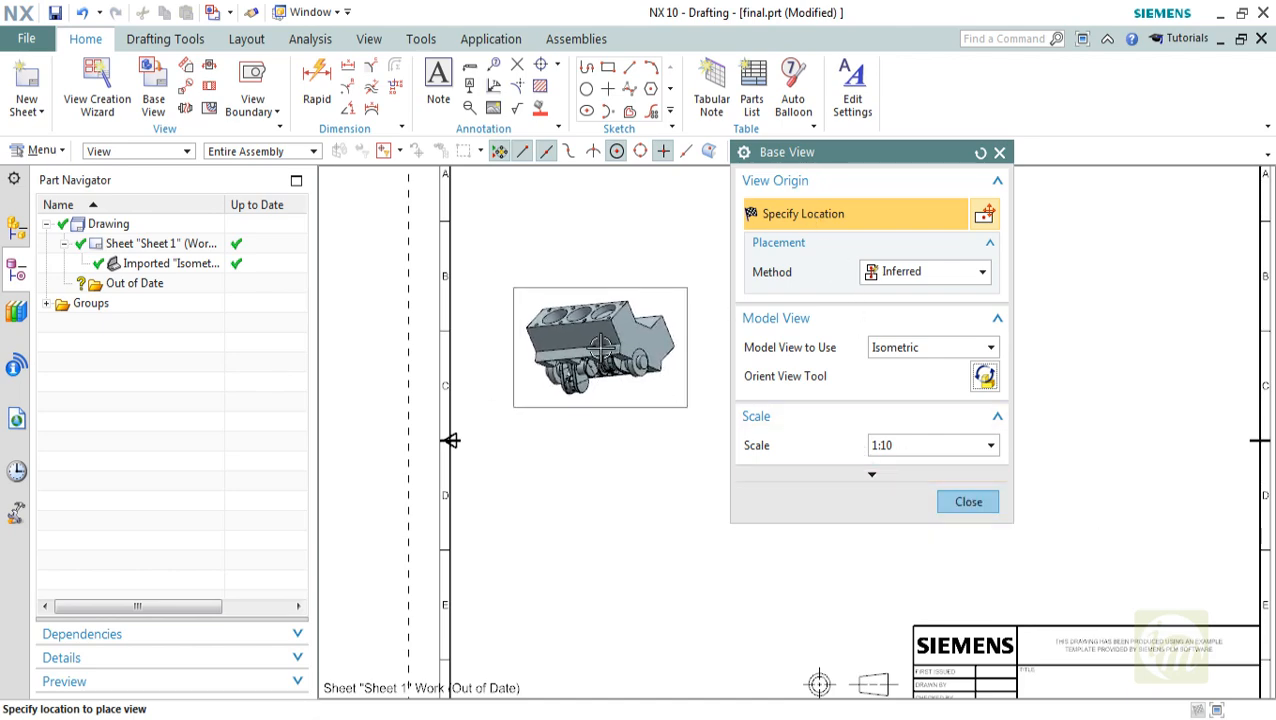
left_click(601, 345)
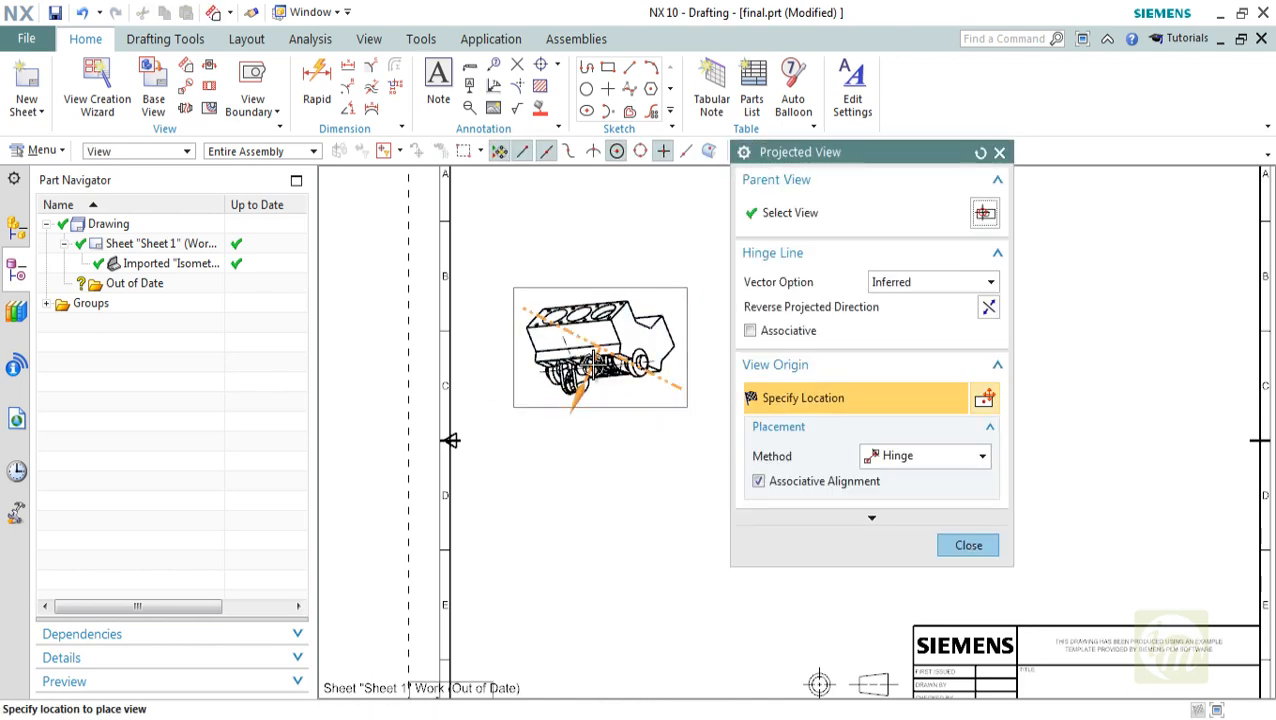
scroll(592, 363, "up", 2)
key("Escape")
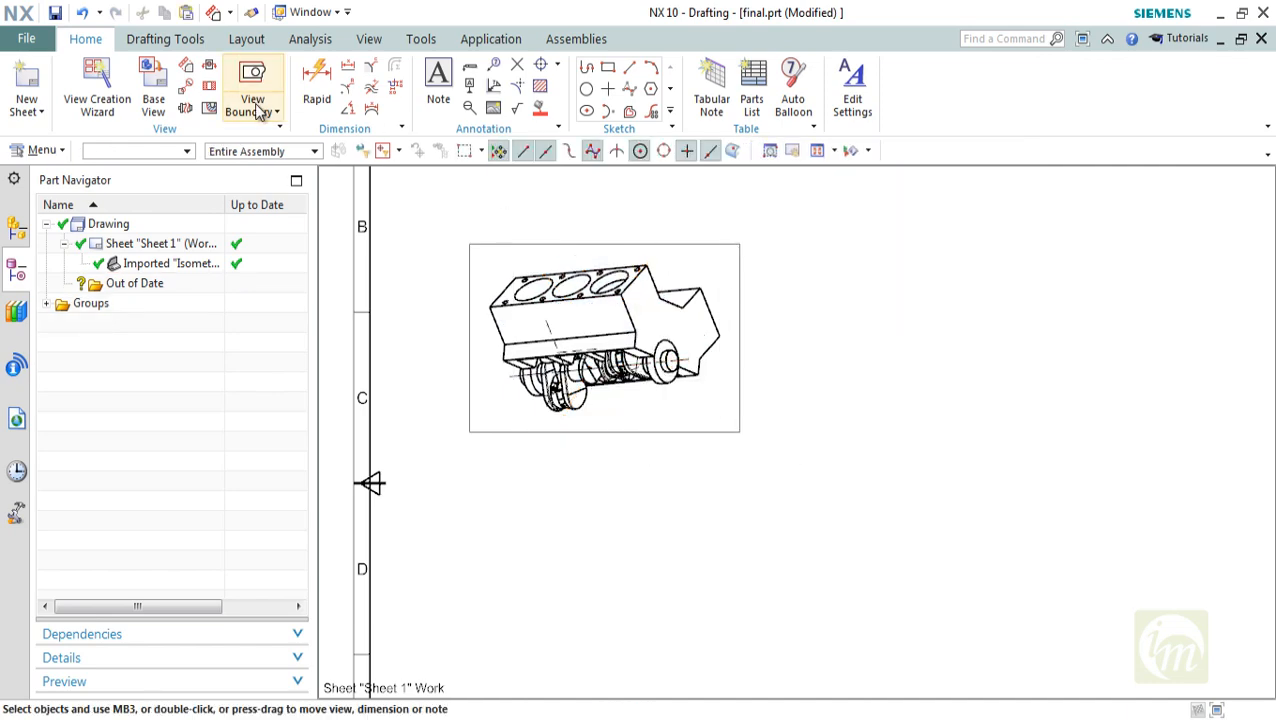
Hide the BLOCK V6 component in the Isometric@1 view with Hide Components in View
scroll(633, 397, "up", 5)
scroll(633, 397, "down", 2)
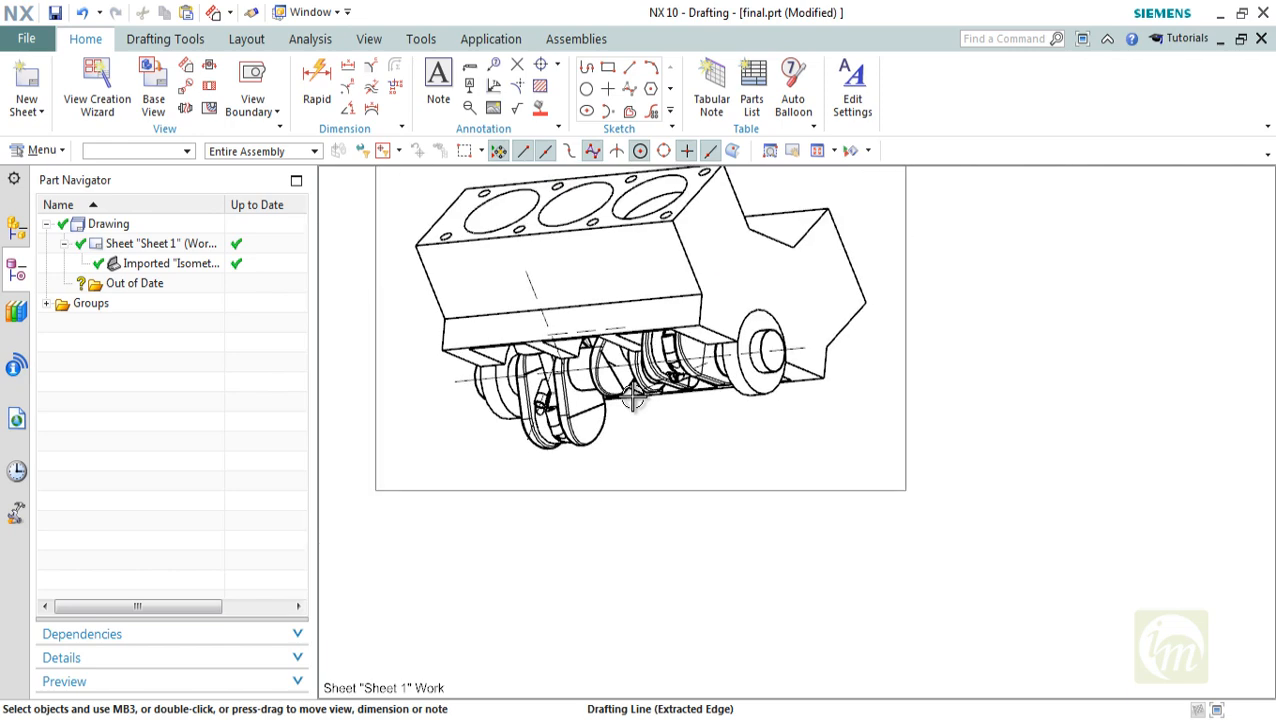
left_click(241, 108)
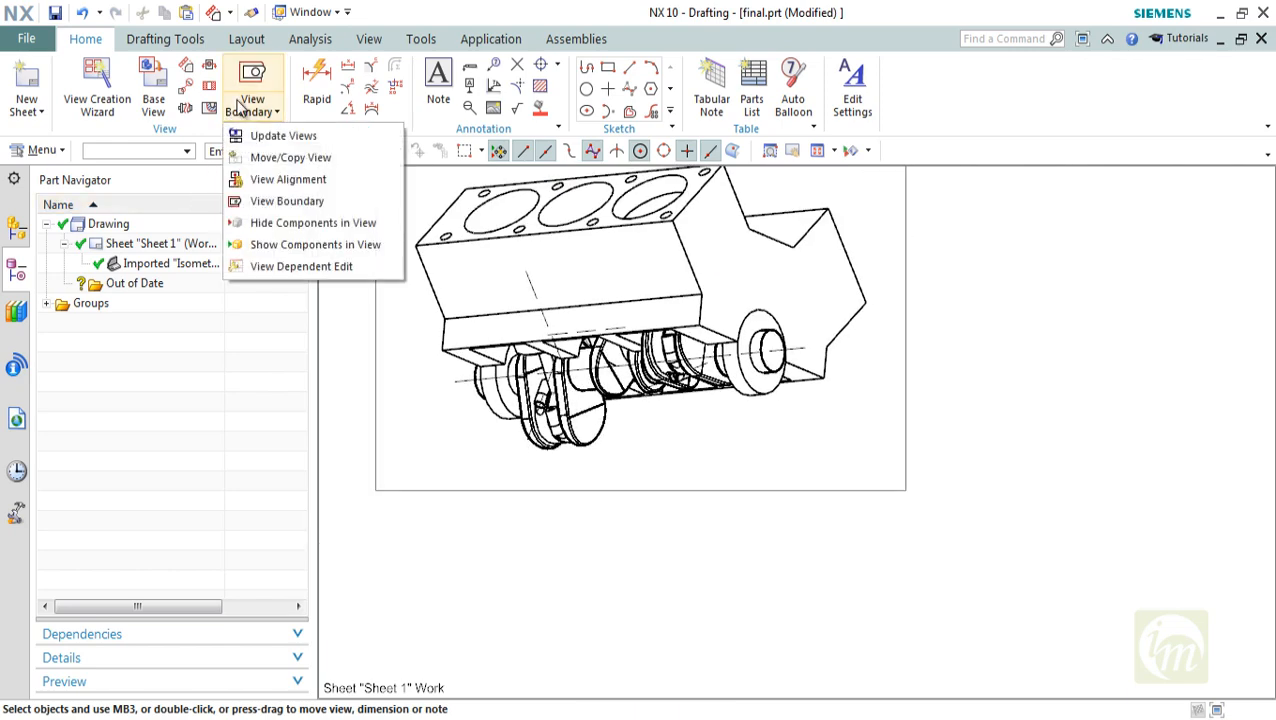
left_click(288, 228)
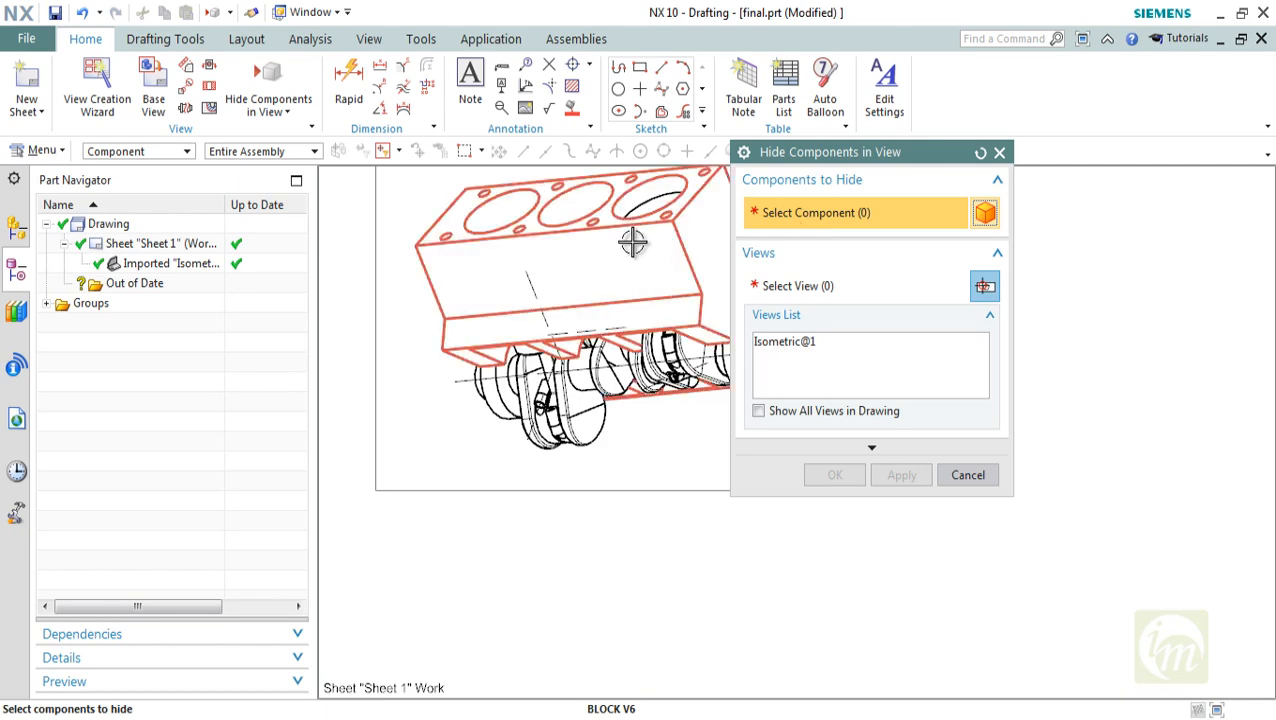
middle_click_drag(585, 410, 541, 544)
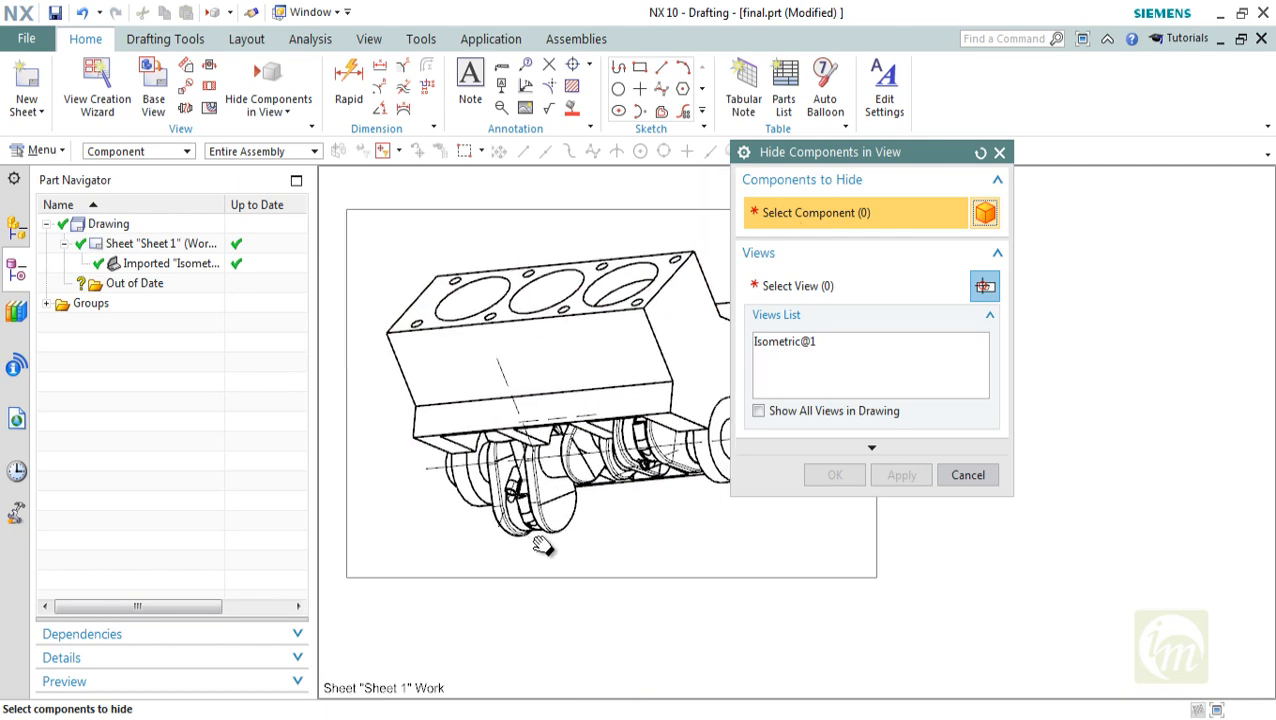
left_click(541, 350)
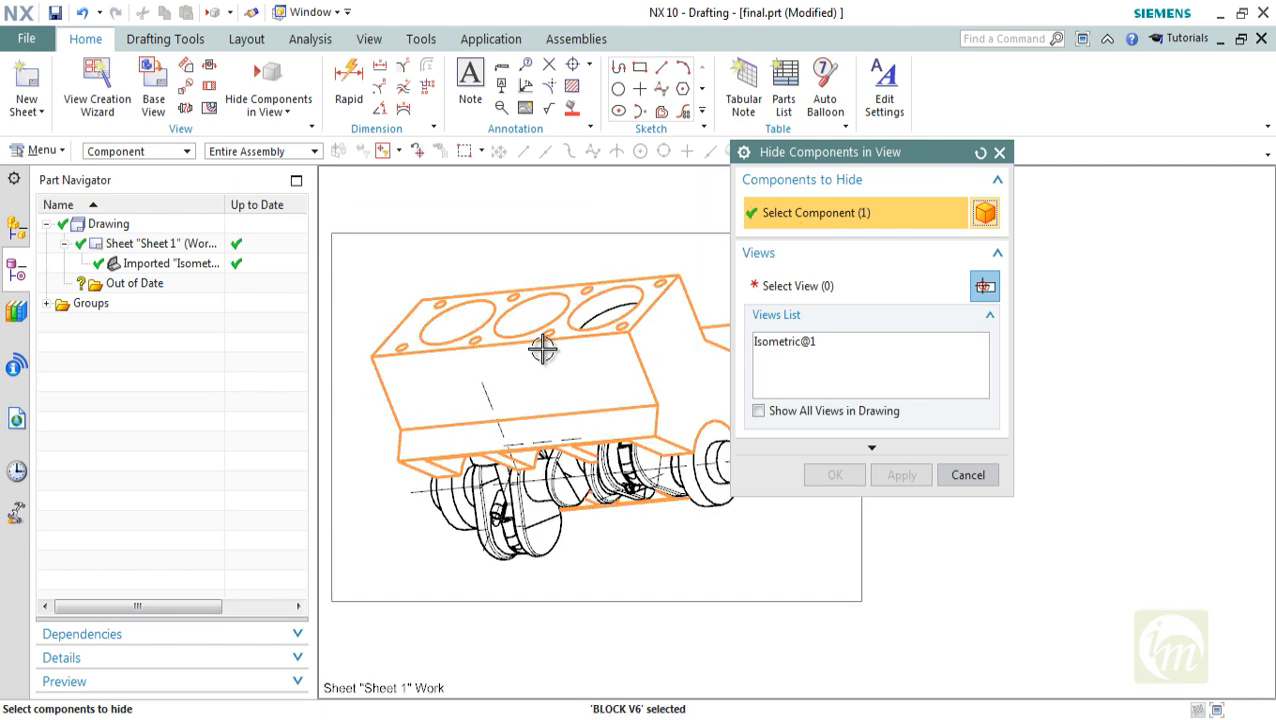
left_click(826, 285)
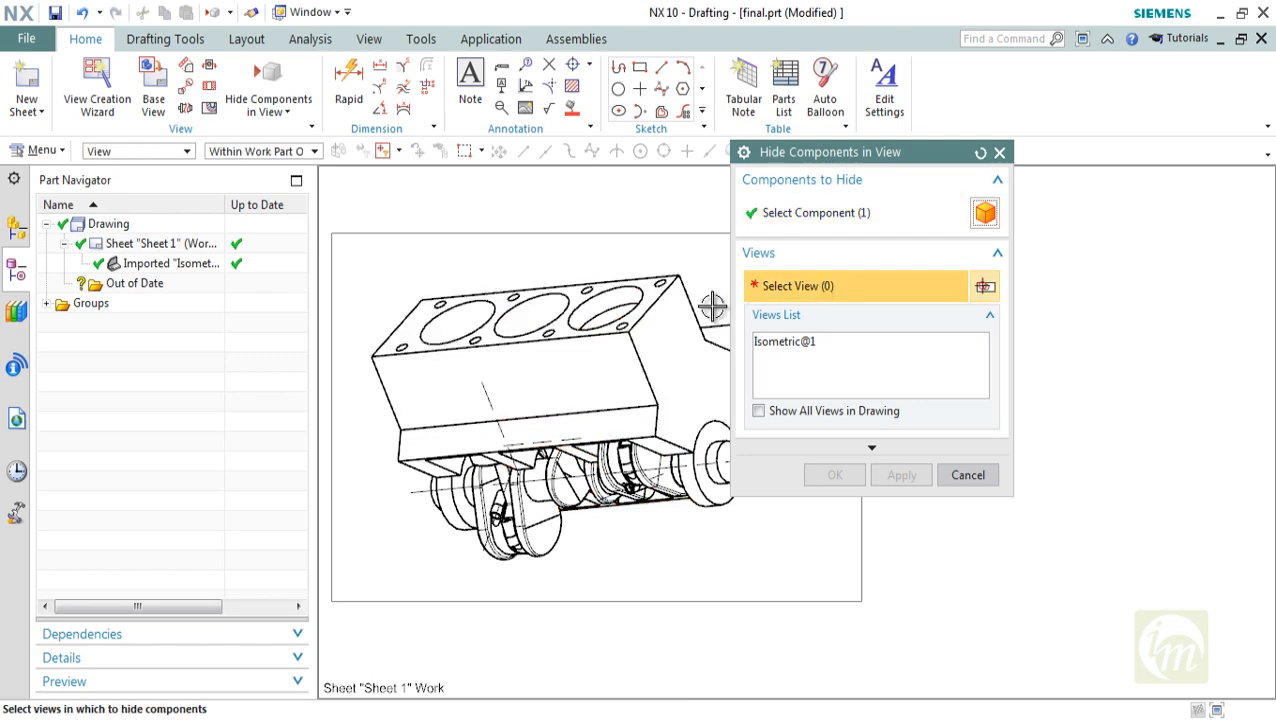
left_click(555, 247)
left_click(857, 479)
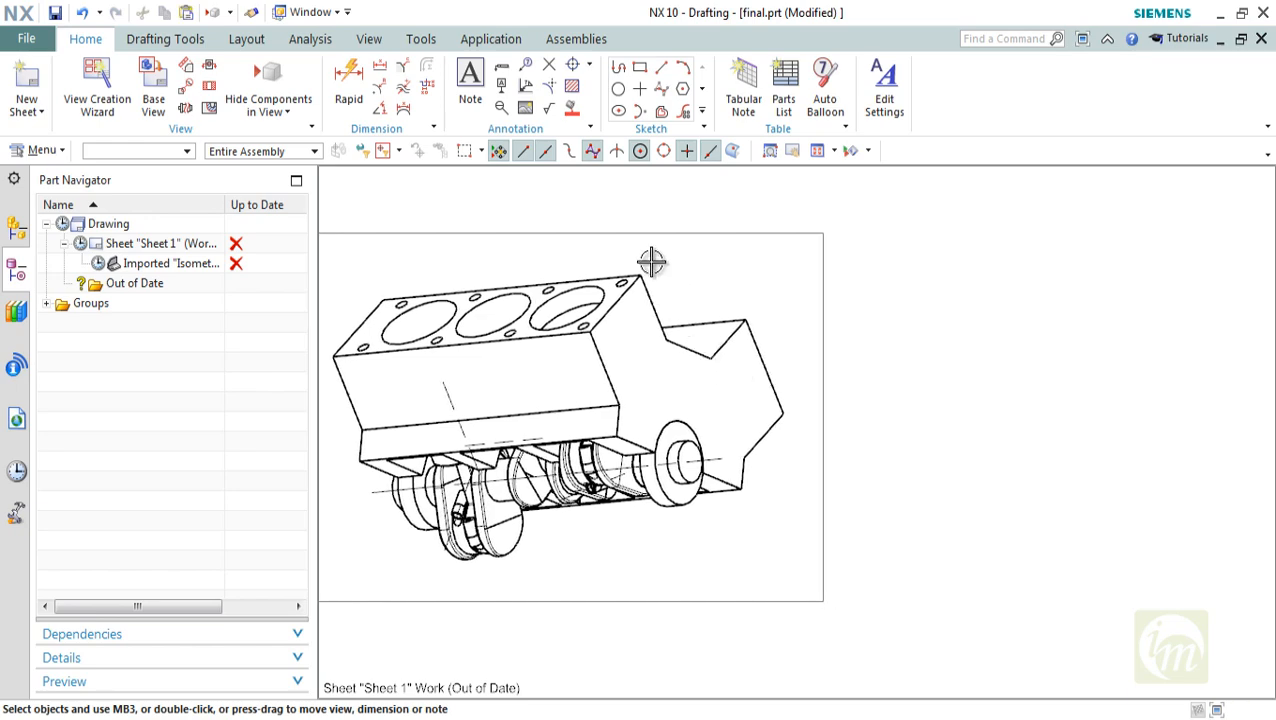
Repeat hiding the BLOCK V6 component in Isometric@1, choosing the view from the views list, without hiding any further component
left_click(268, 92)
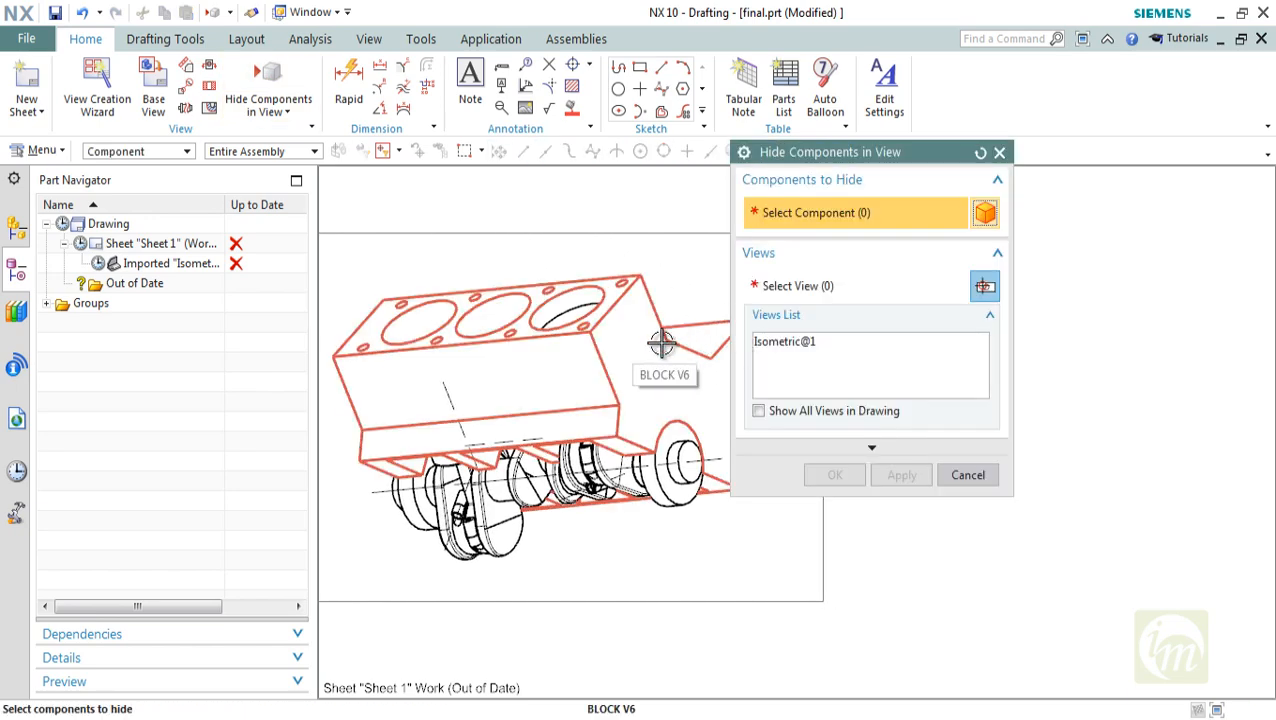
left_click(657, 343)
left_click(798, 287)
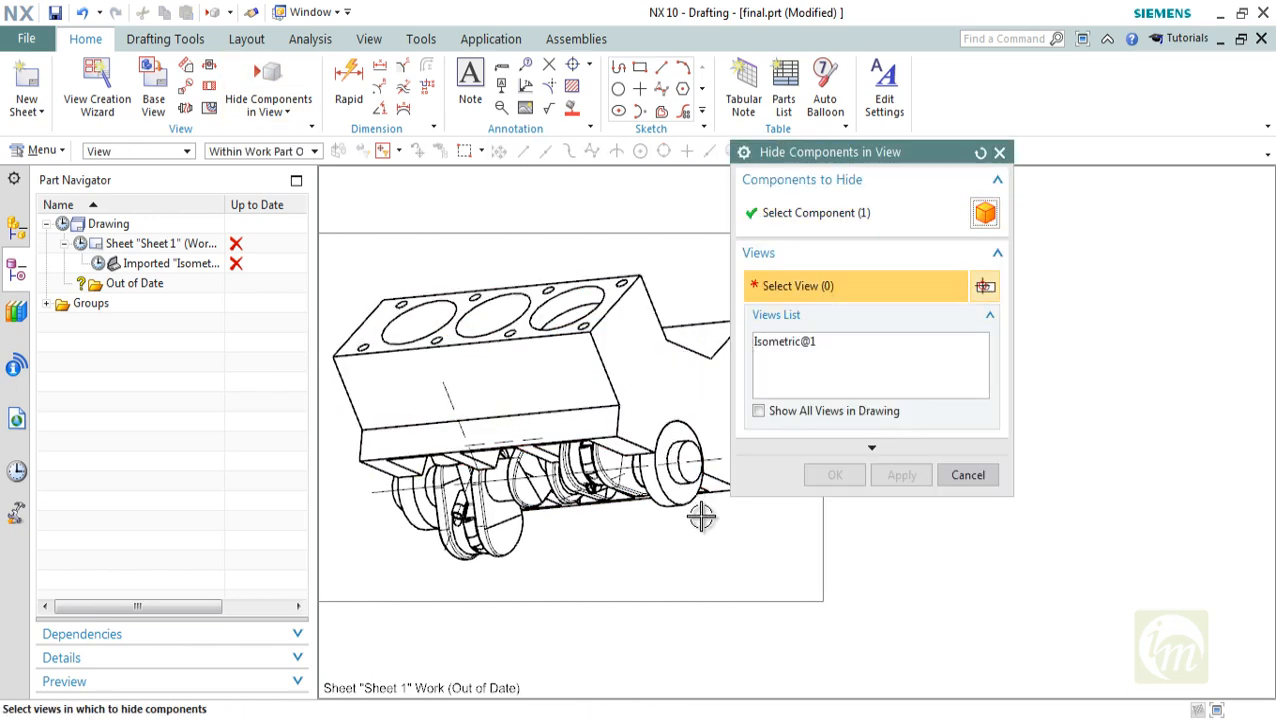
left_click(748, 607)
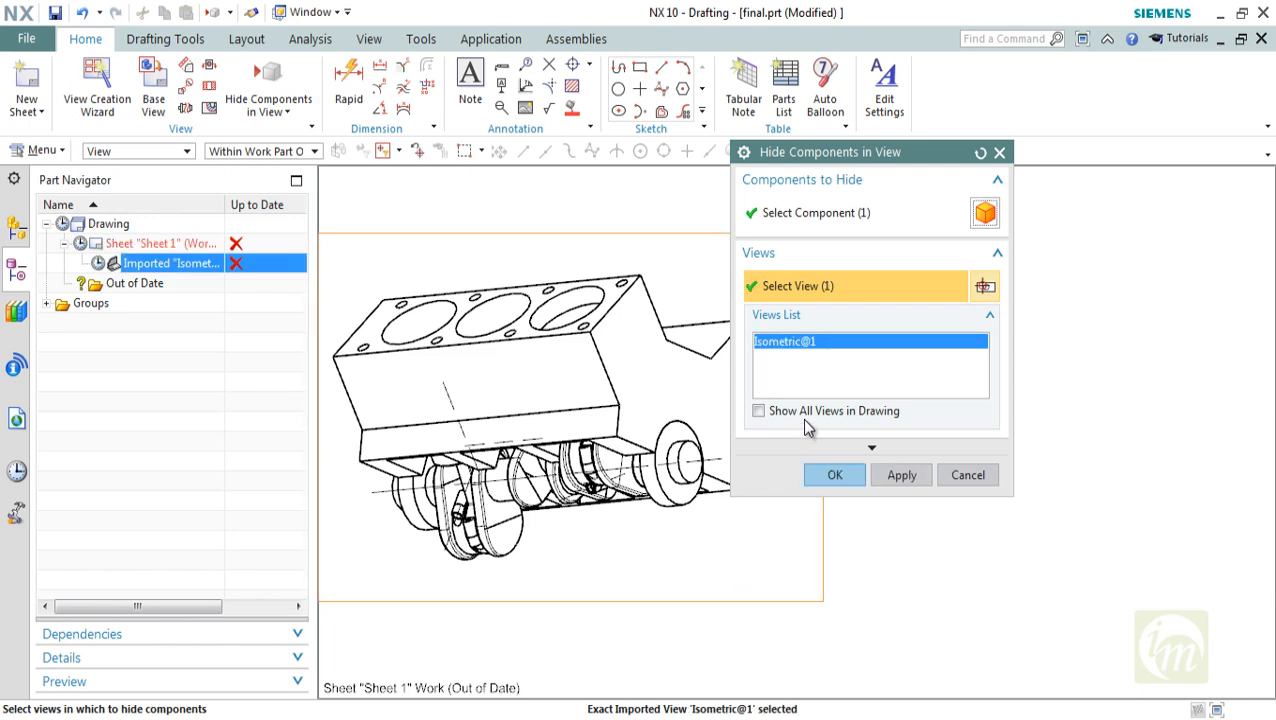
left_click(759, 411)
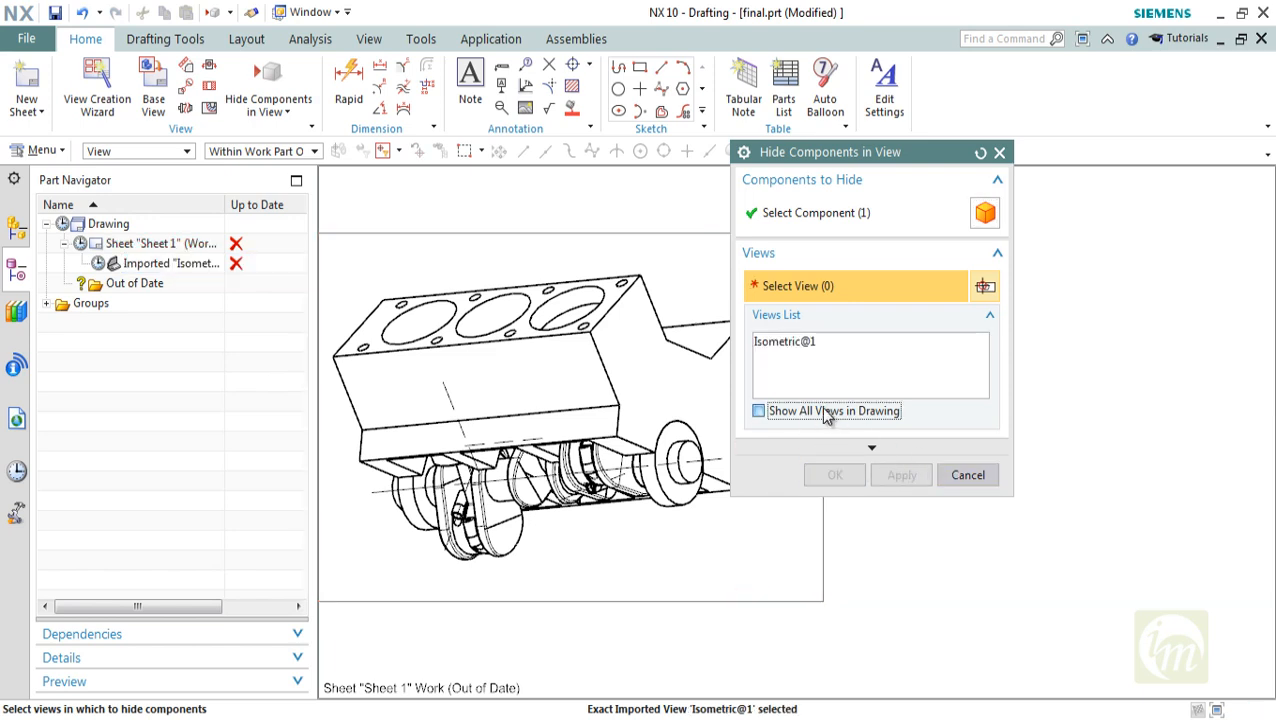
left_click(762, 342)
left_click(902, 477)
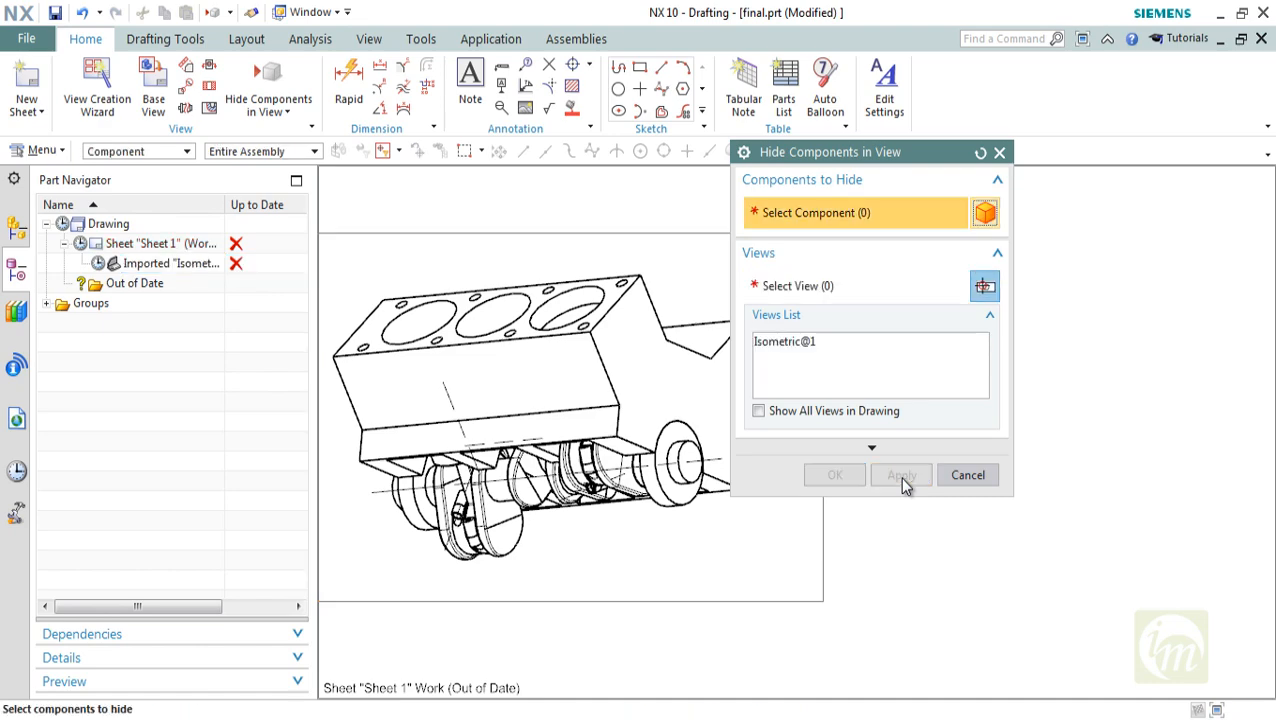
left_click(676, 465)
left_click(968, 476)
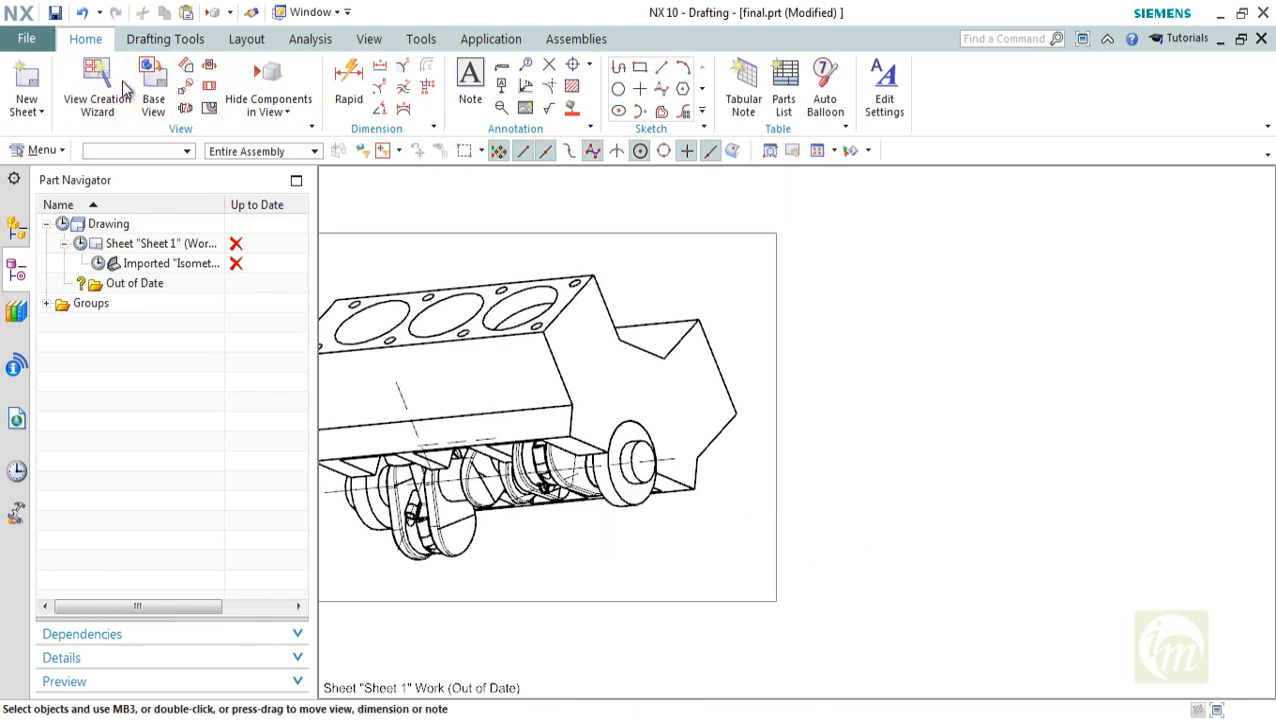
Add a projected view of the assembly directly to the right of the isometric view
left_click(186, 65)
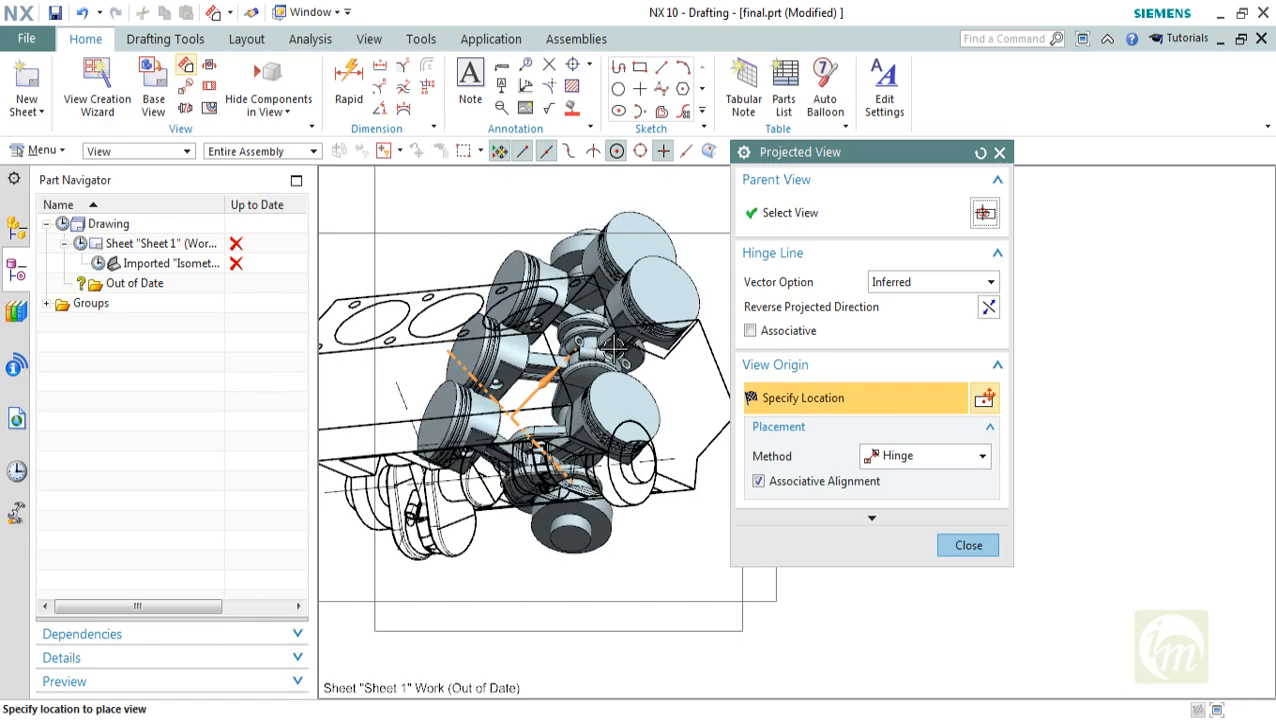
left_click(613, 347)
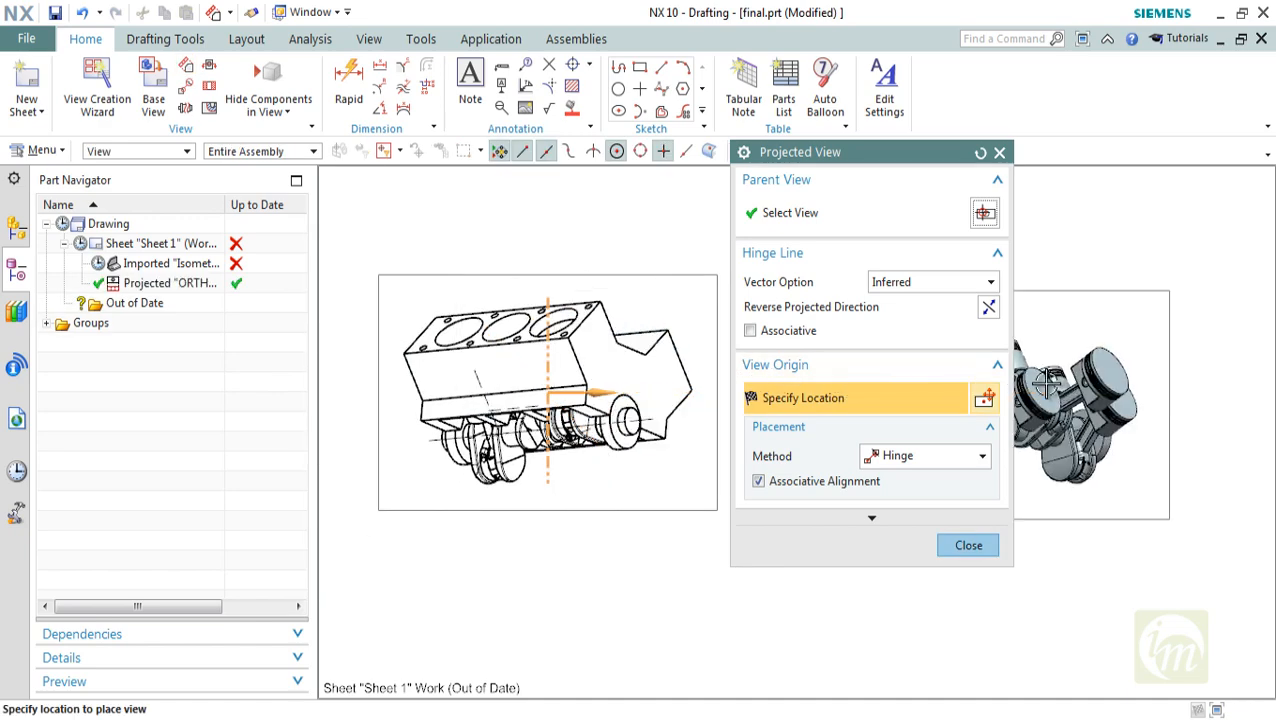
left_click(1040, 383)
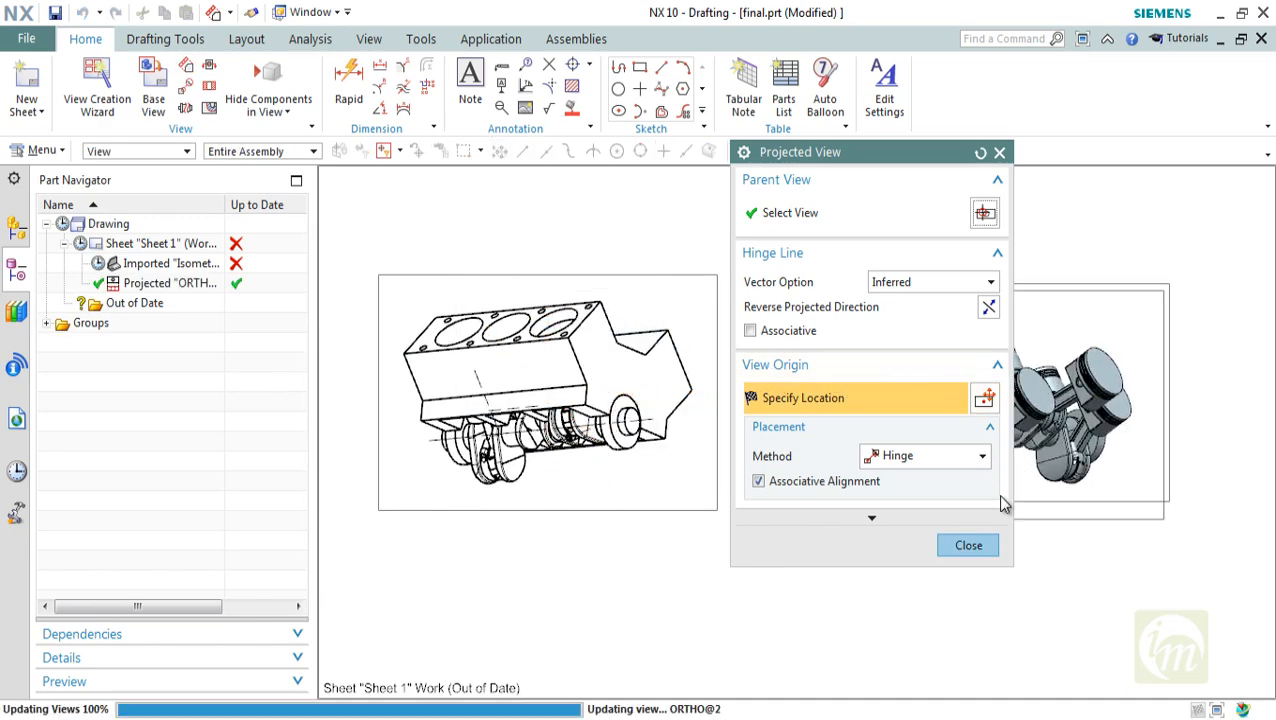
left_click(968, 545)
middle_click_drag(951, 514, 853, 515, "shift")
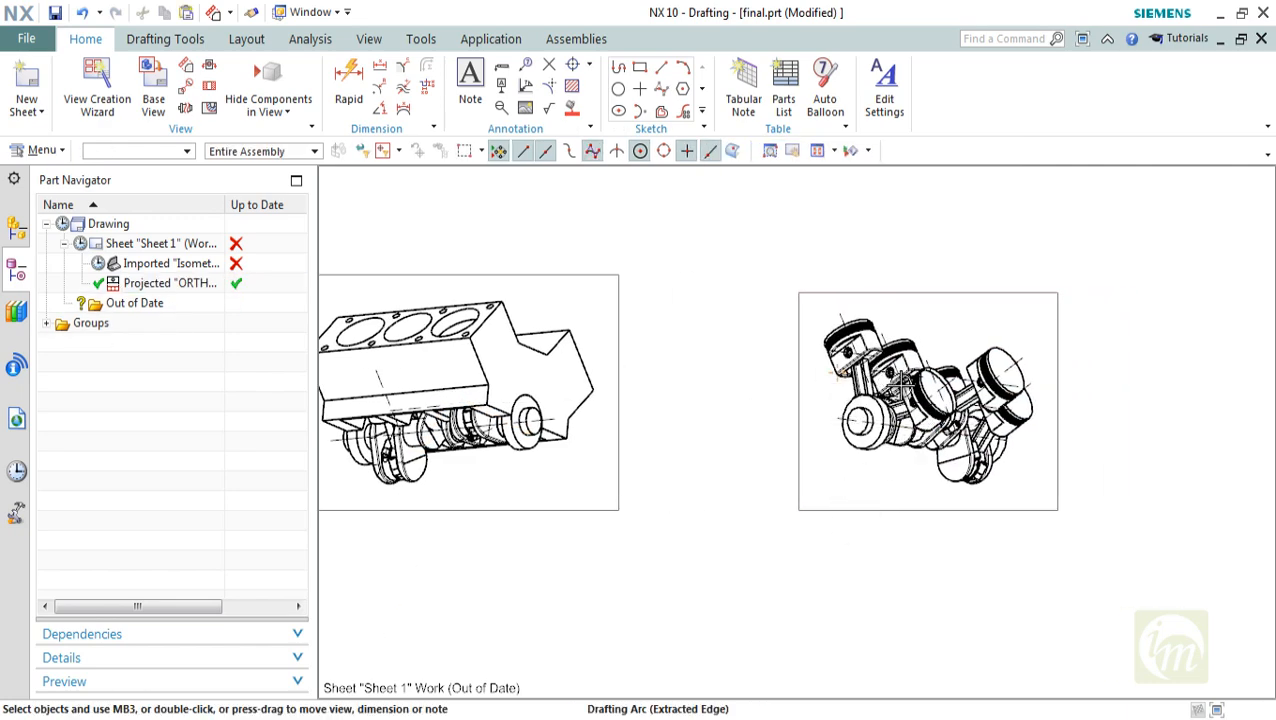
middle_click_drag(845, 371, 886, 370, "shift")
middle_click_drag(612, 362, 645, 338, "shift")
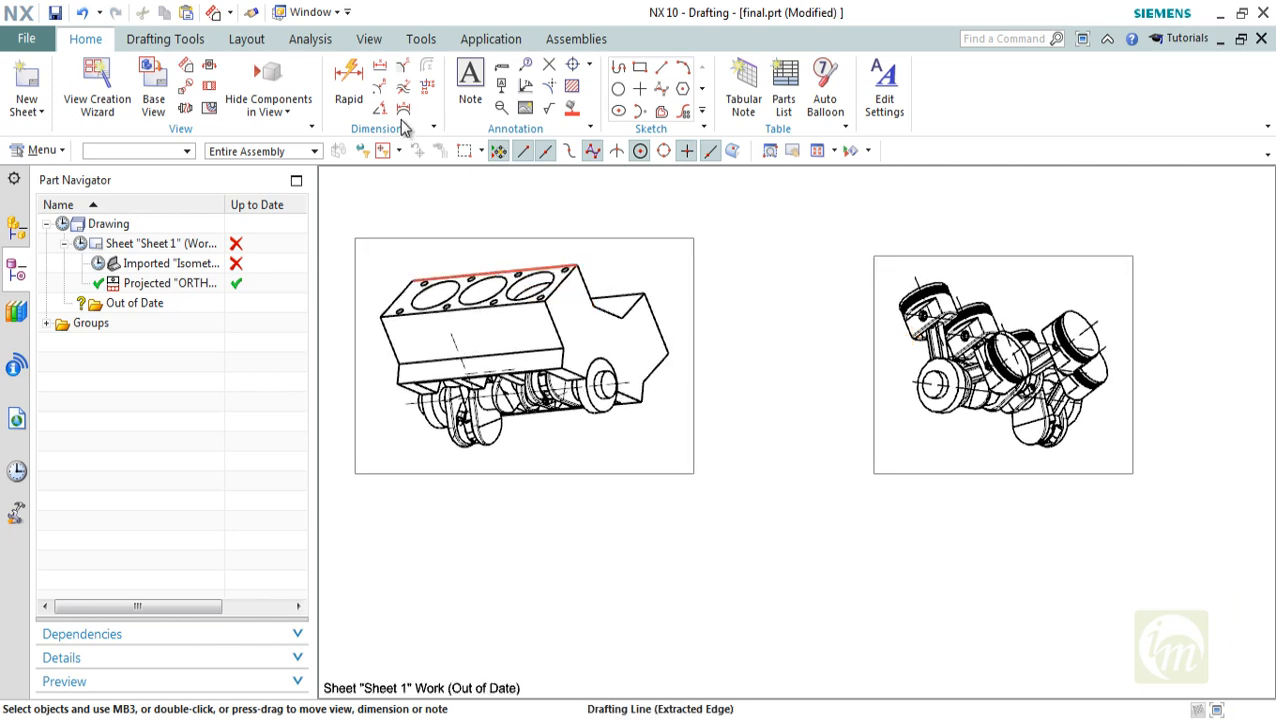
Project another view from the isometric view and place it directly below its parent
left_click(612, 280)
left_click(186, 65)
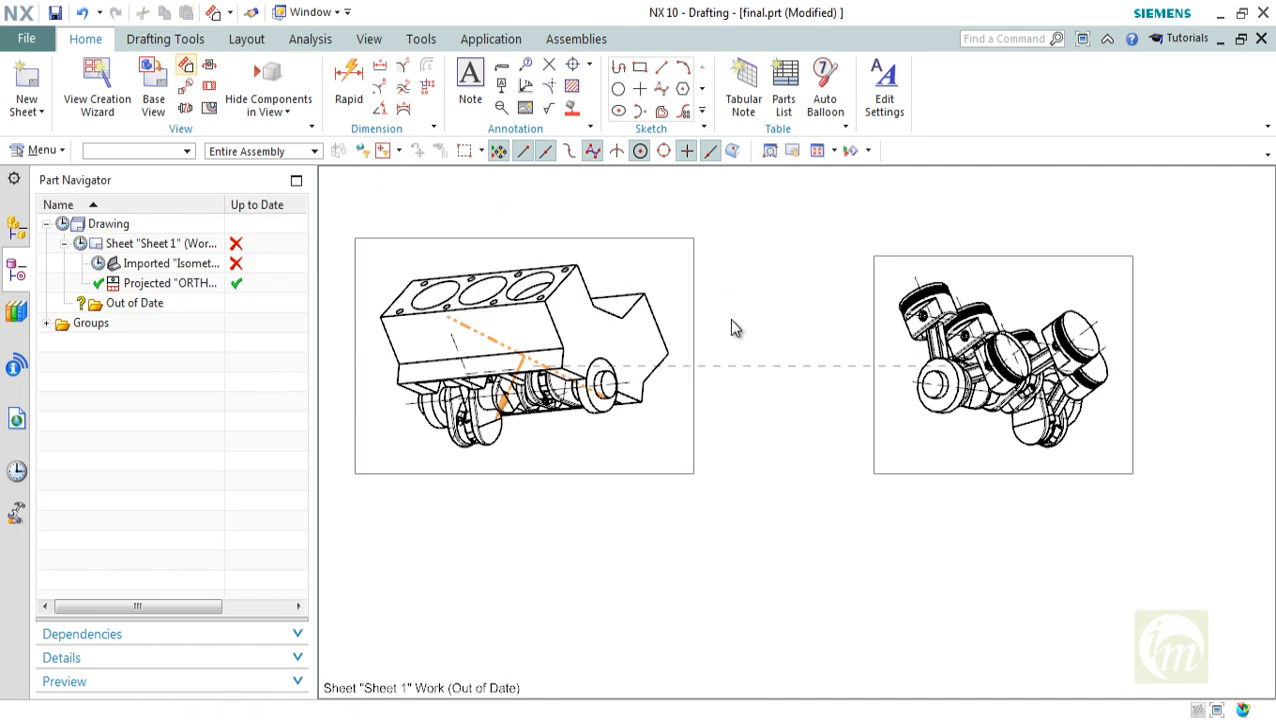
scroll(730, 340, "down", 2)
left_click(557, 550)
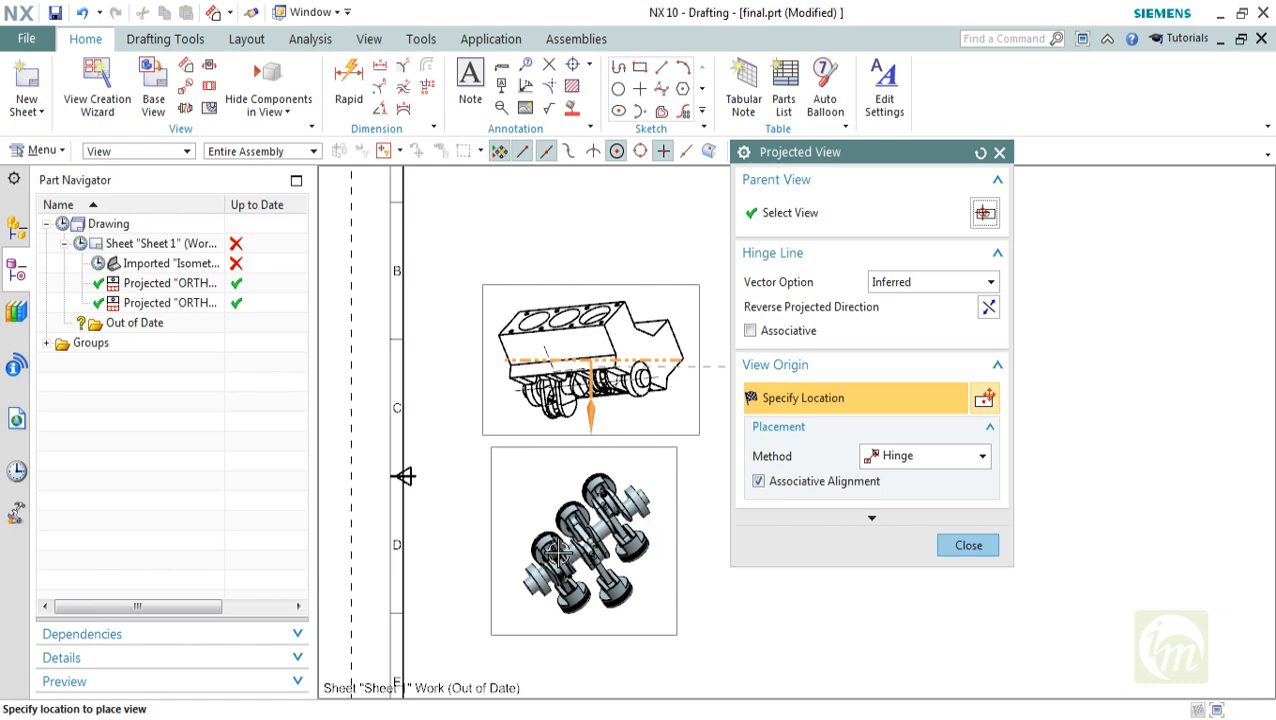
Undo the projected view below the isometric view and show the BLOCK V6 component in the ORTHO@2 view
key("ctrl+z")
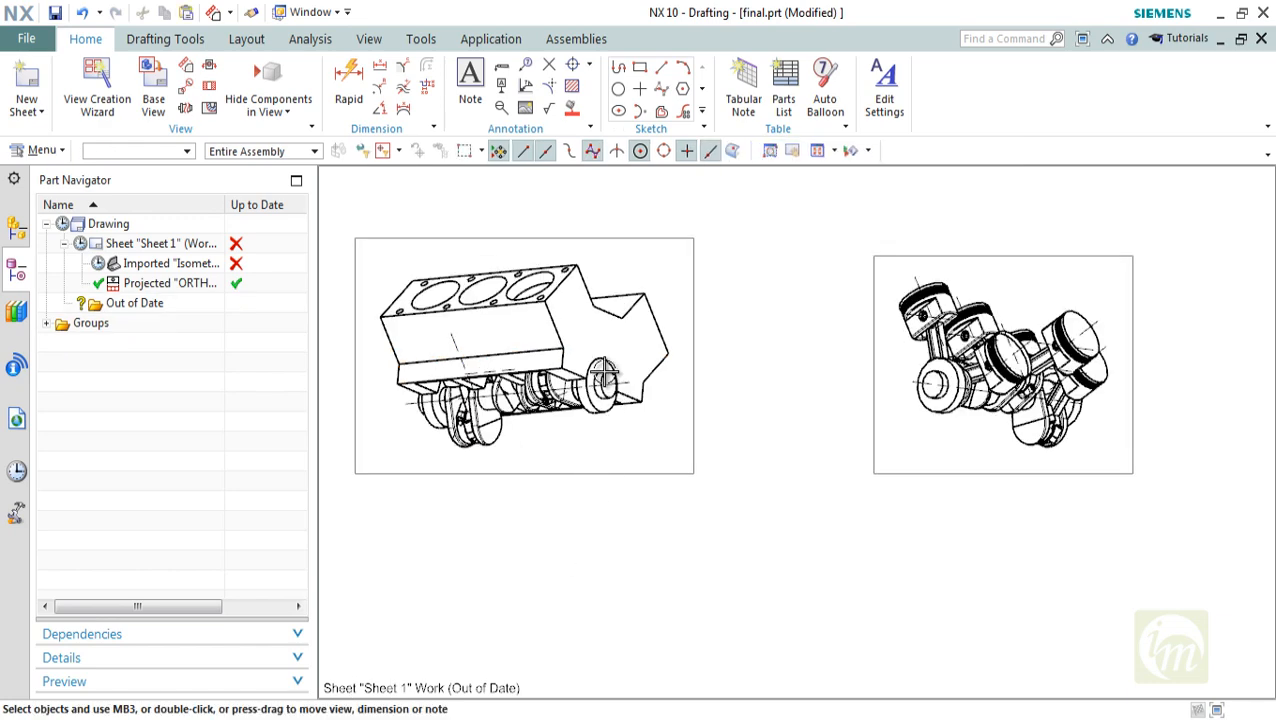
left_click(287, 111)
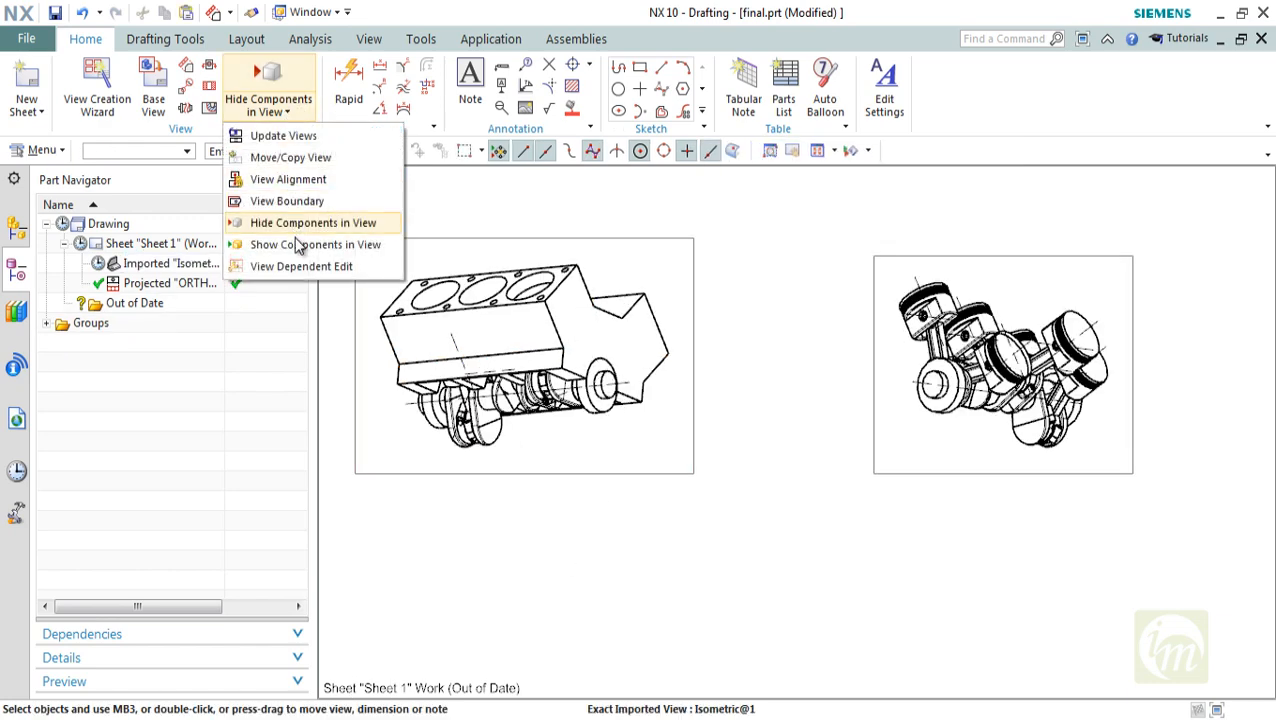
left_click(295, 247)
left_click(786, 270)
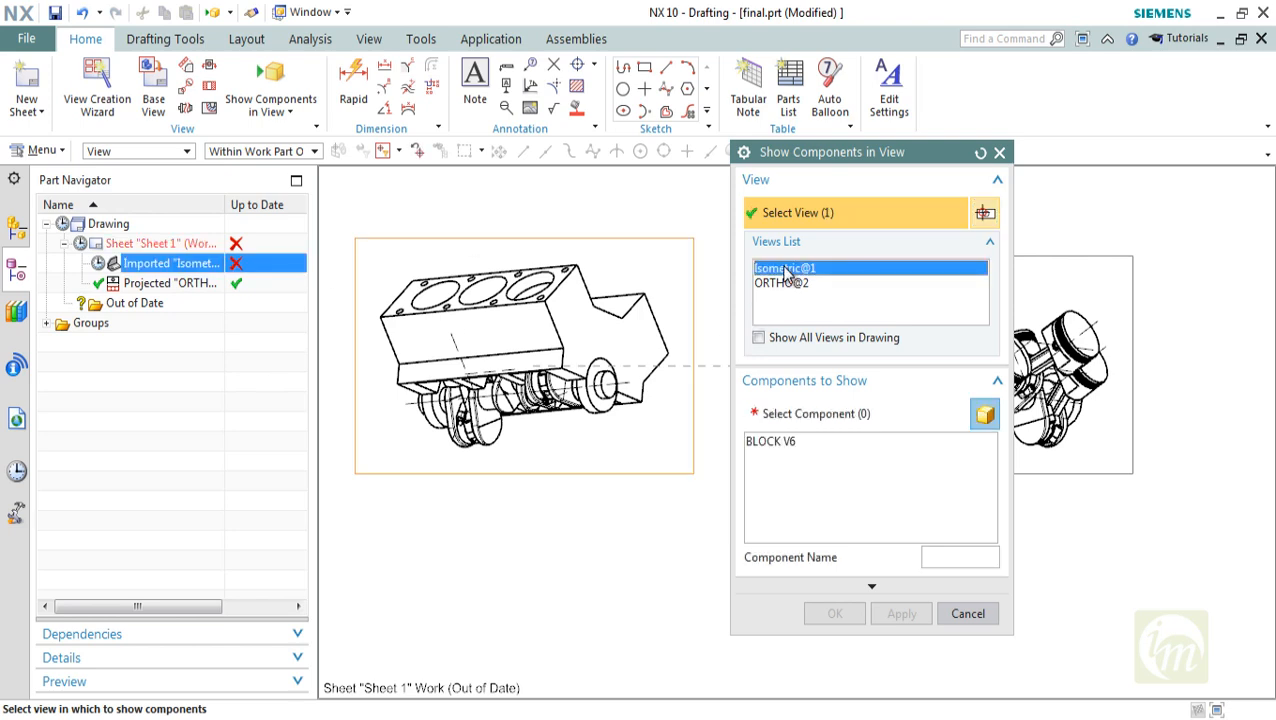
left_click(786, 285)
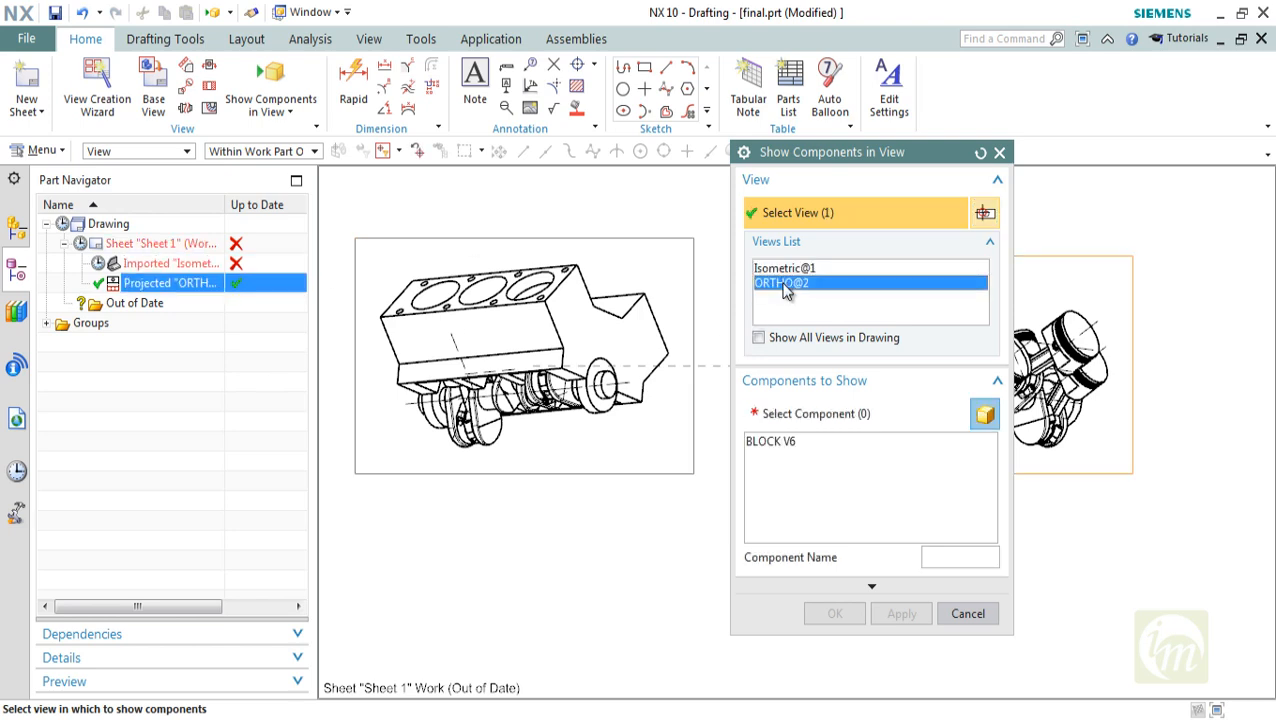
left_click(787, 269)
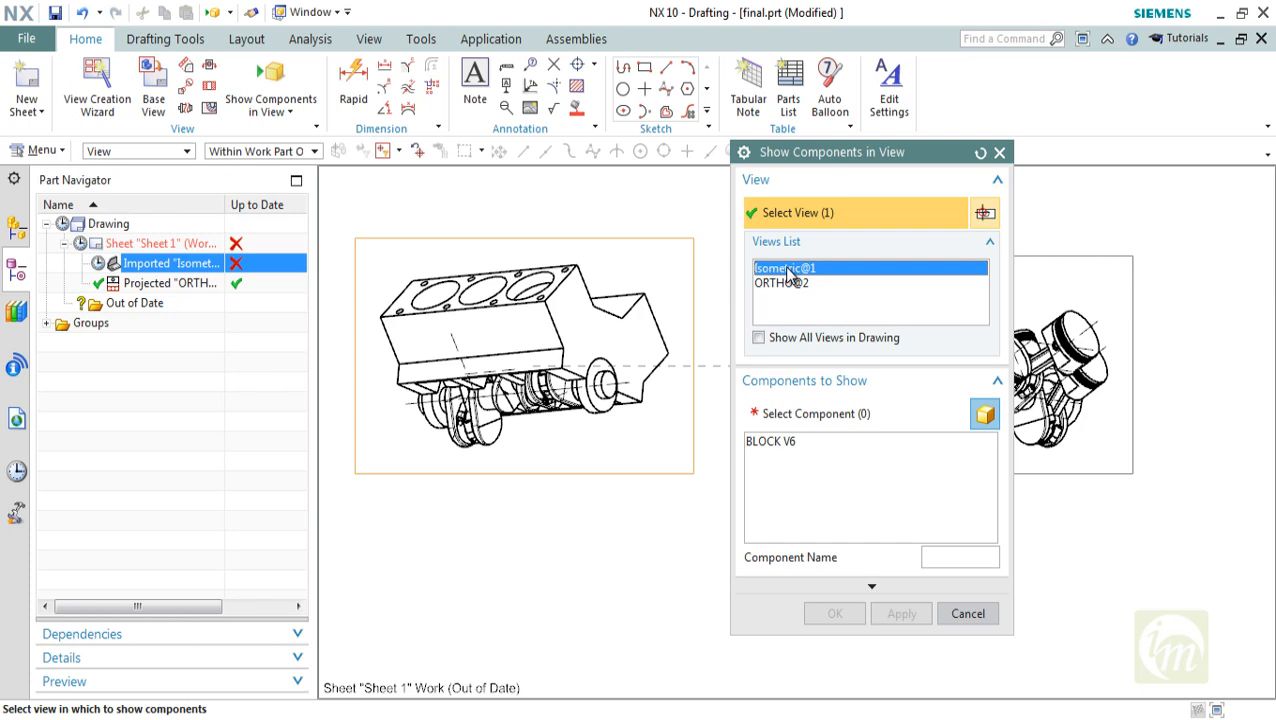
left_click(786, 283)
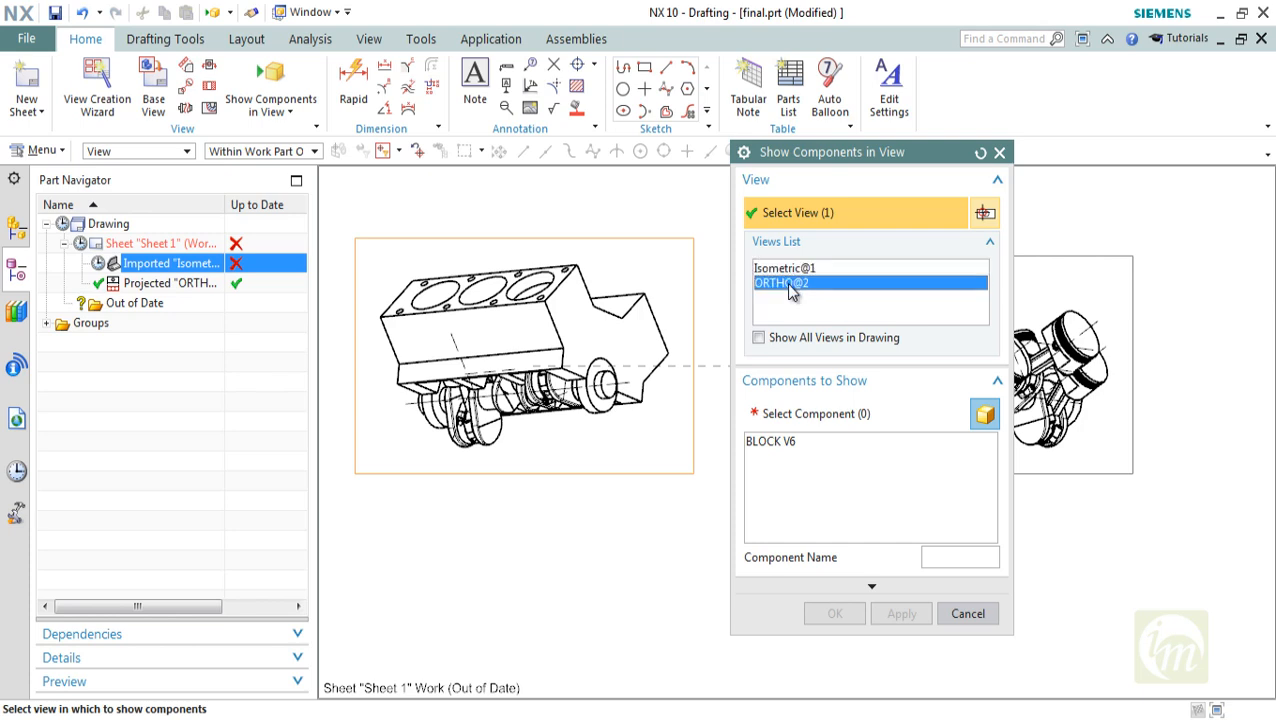
left_click(787, 441)
left_click(901, 619)
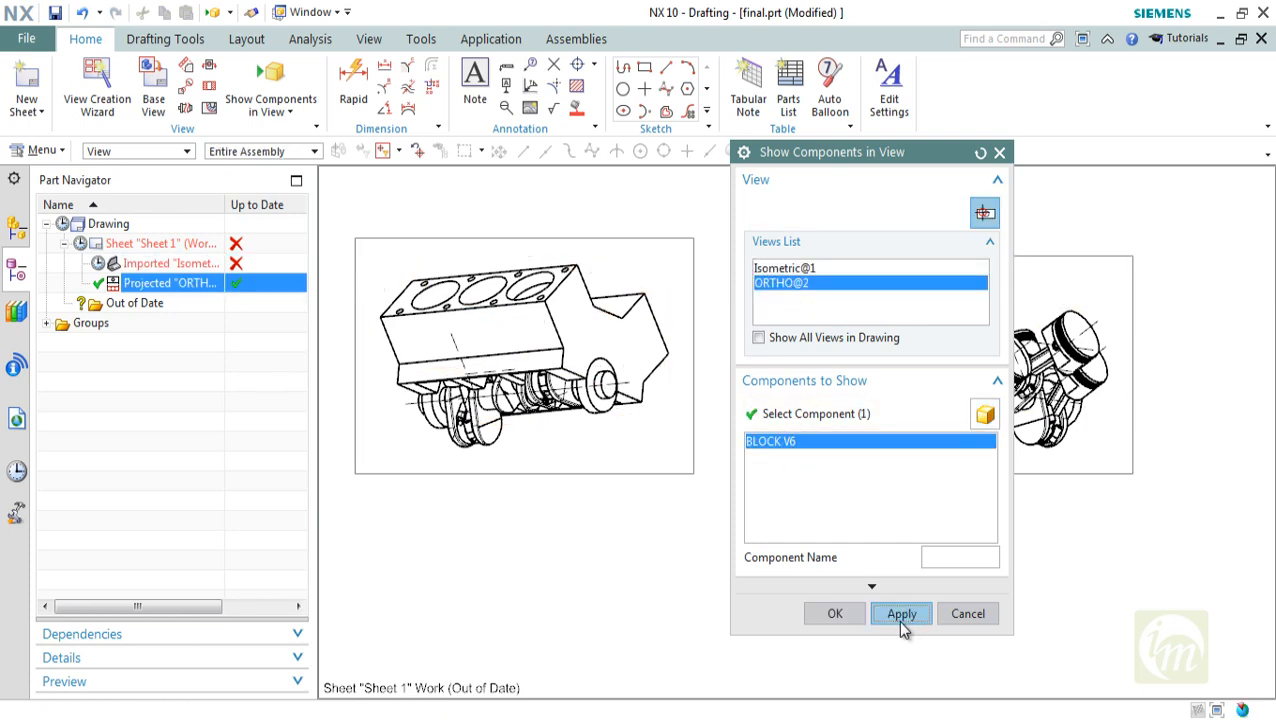
left_click(978, 617)
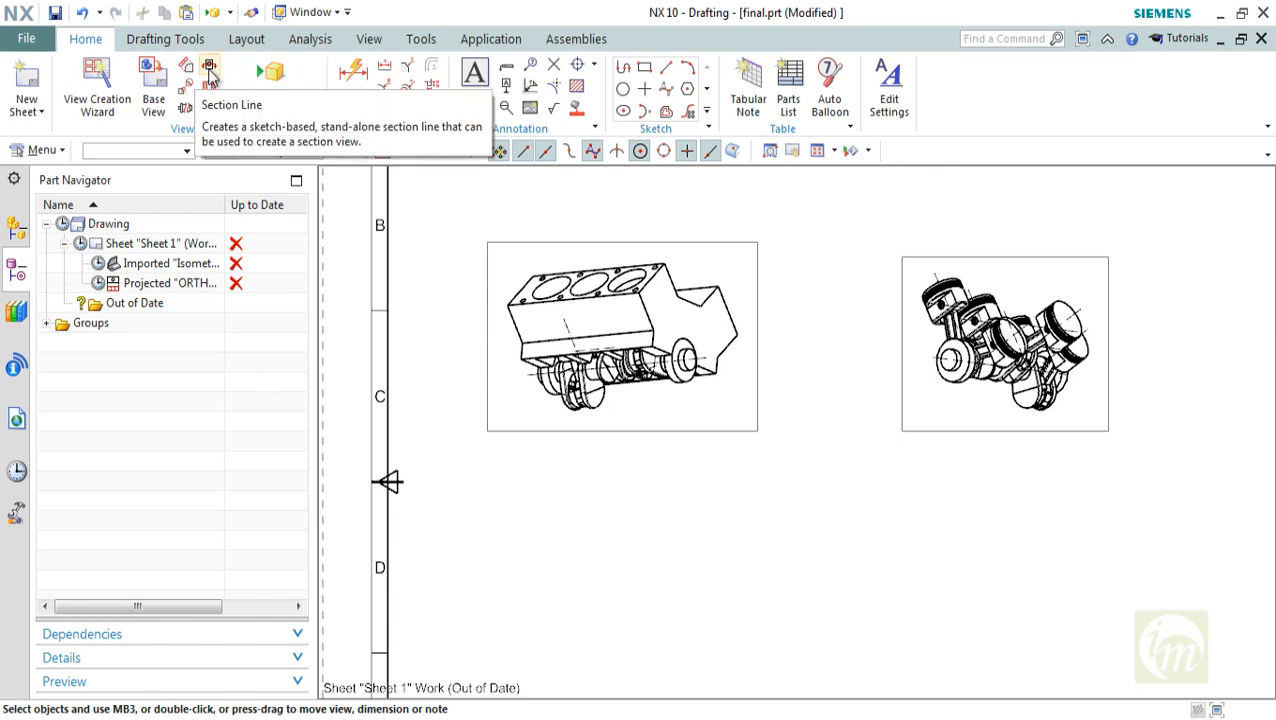
Start a base view of the assembly and set its scale to 1:10
left_click(155, 76)
left_click(672, 428)
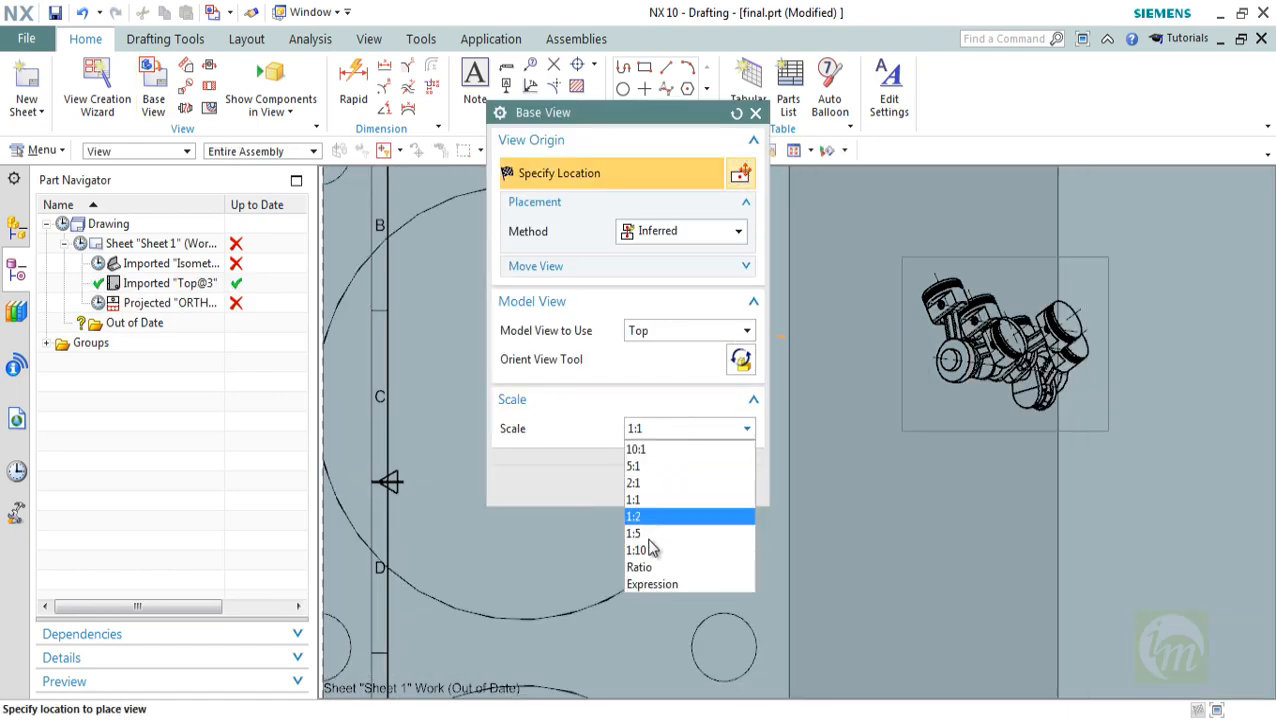
left_click(649, 545)
Preview the Front, Right, Back and Left model views for the new base view
left_click(649, 333)
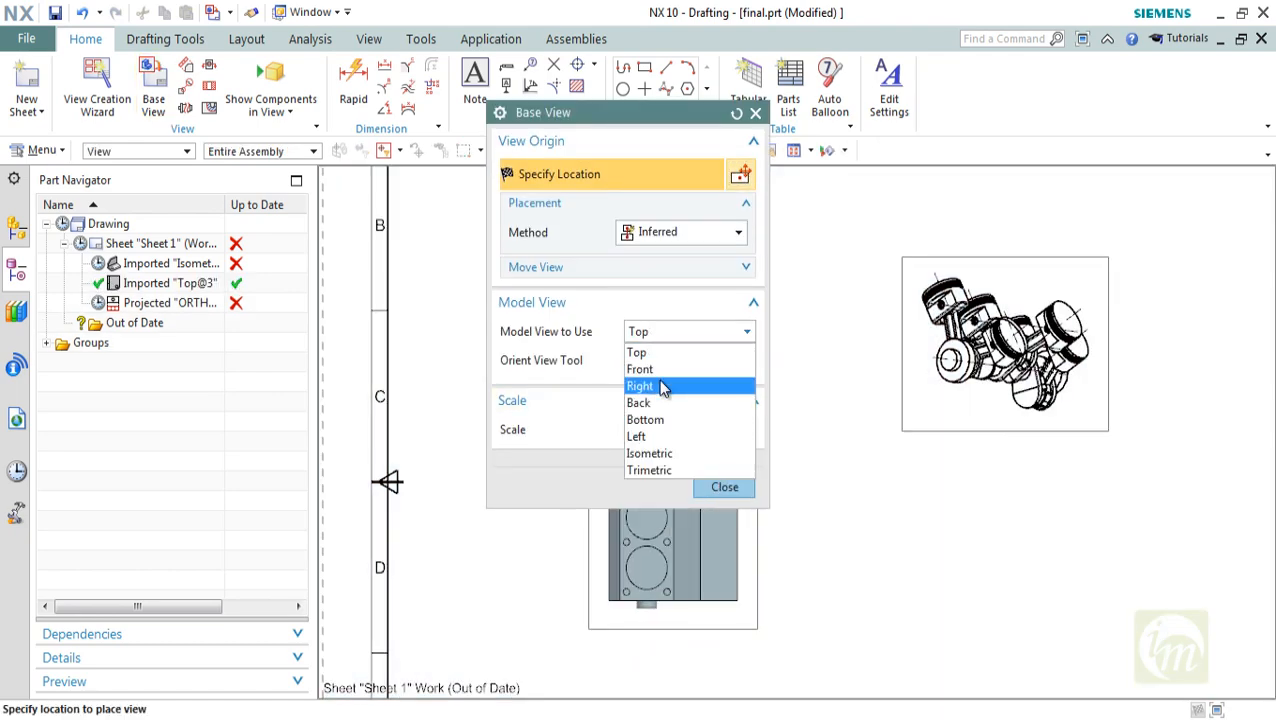
left_click(655, 369)
left_click(665, 332)
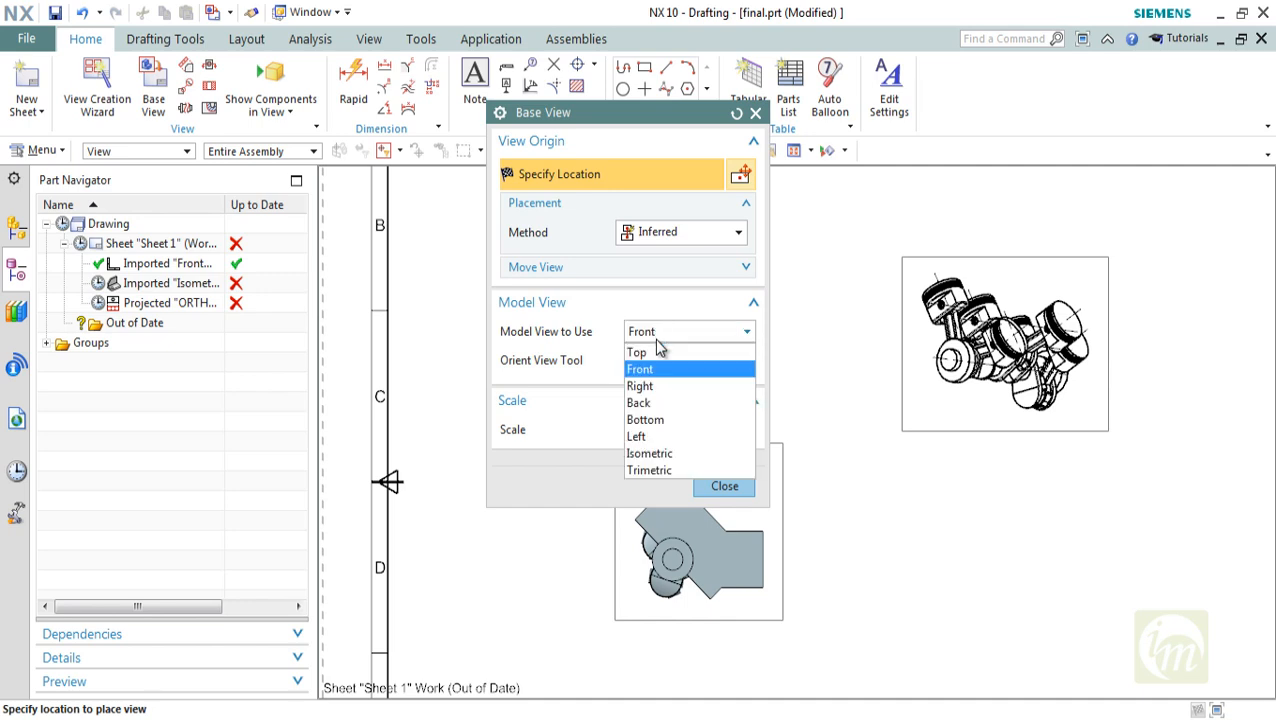
left_click(650, 382)
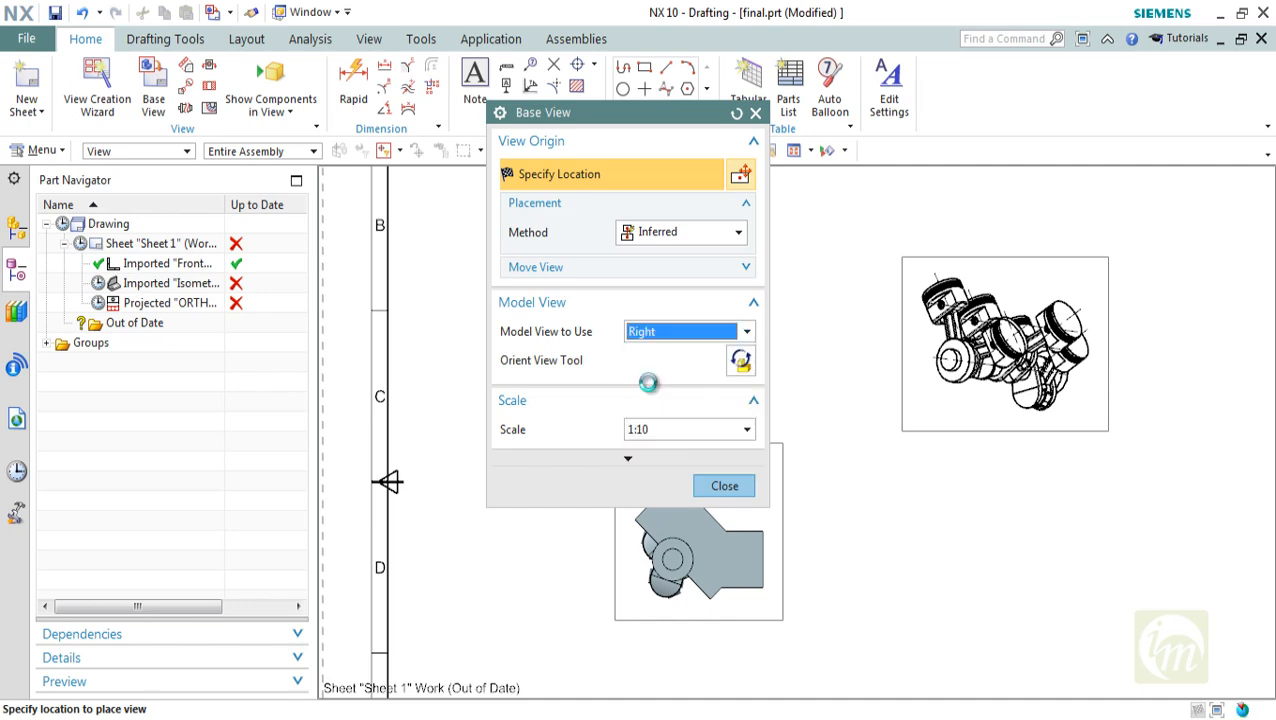
left_click(653, 331)
left_click(660, 401)
left_click(649, 333)
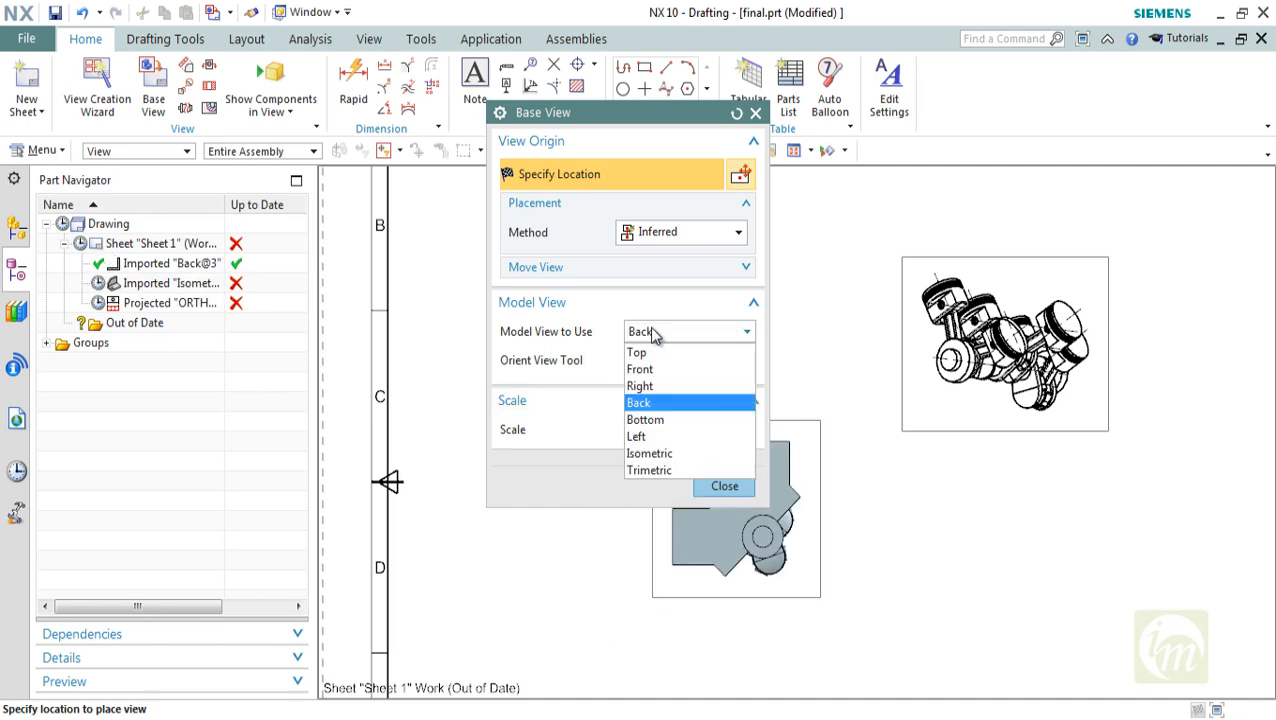
left_click(643, 435)
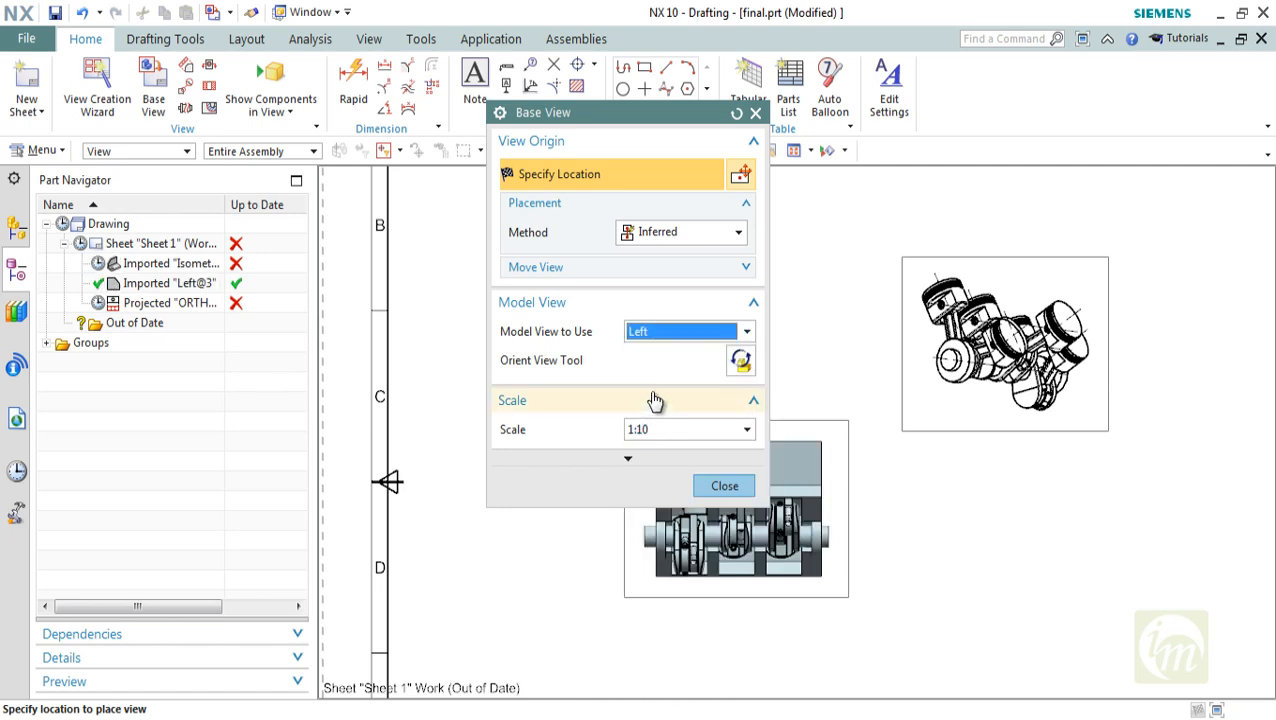
left_click(661, 333)
left_click(663, 438)
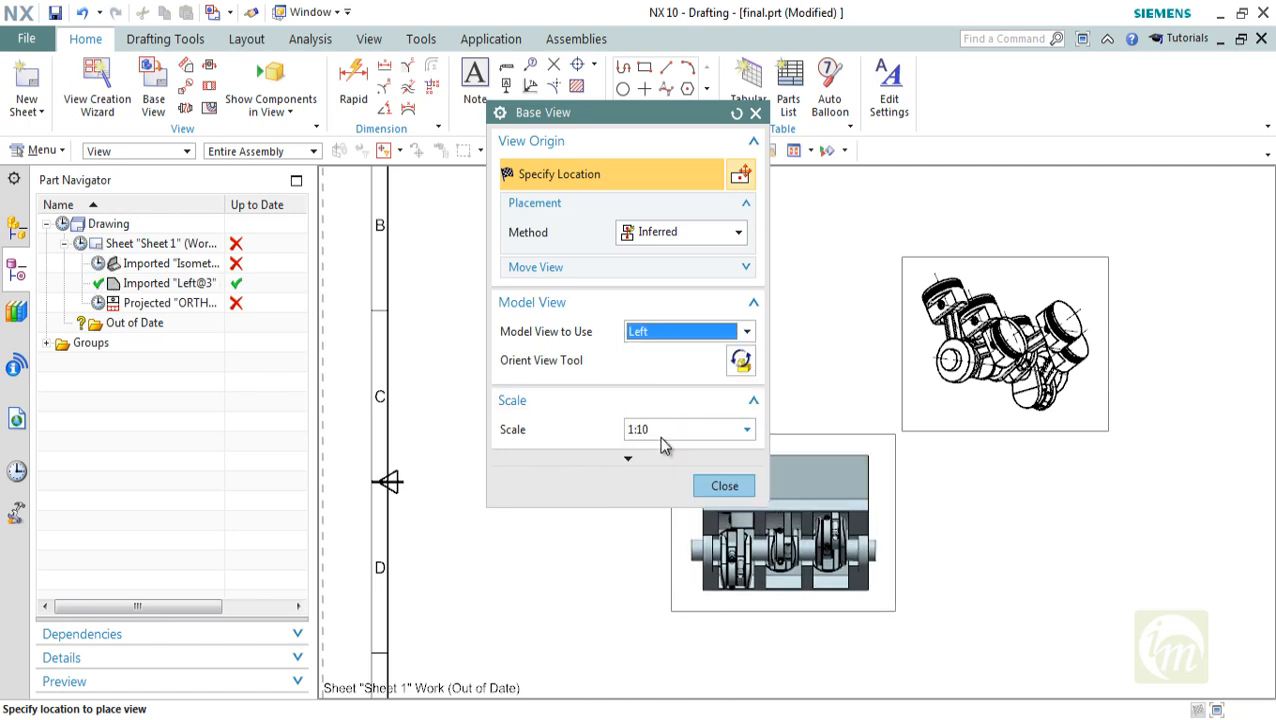
Set the base view's model view to Back and place it below the isometric view
left_click(667, 335)
left_click(652, 402)
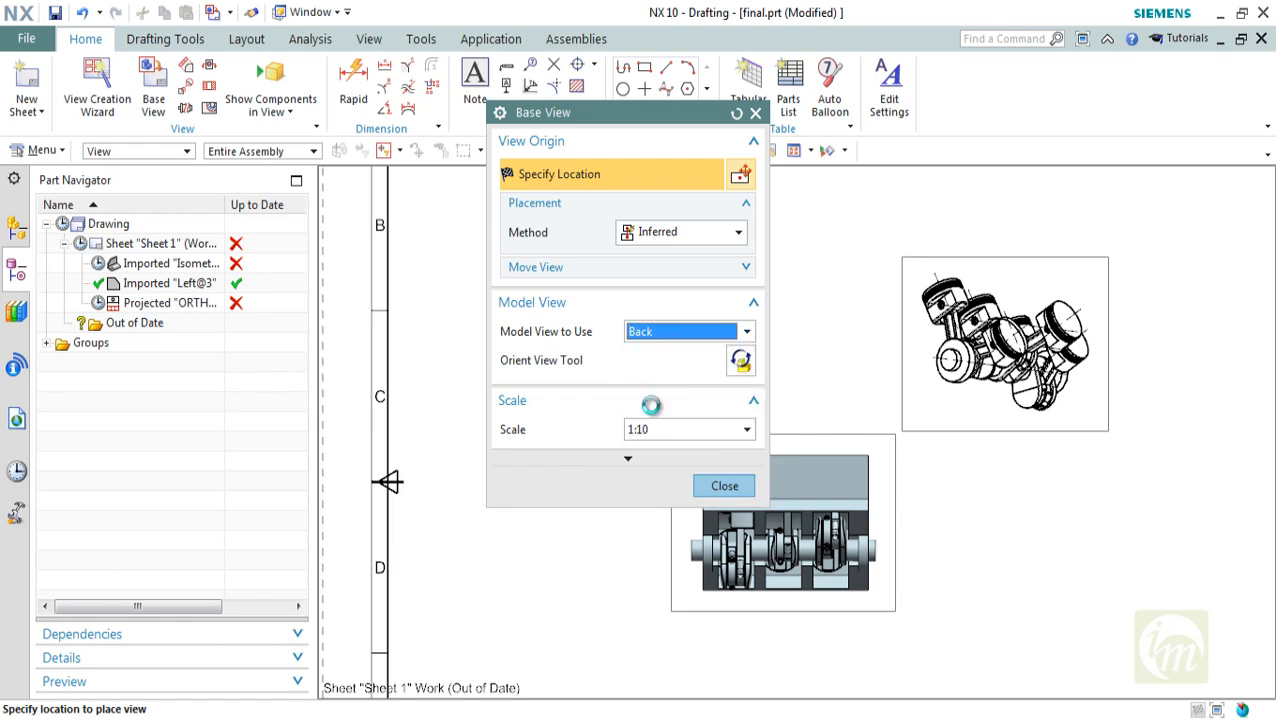
left_click(574, 598)
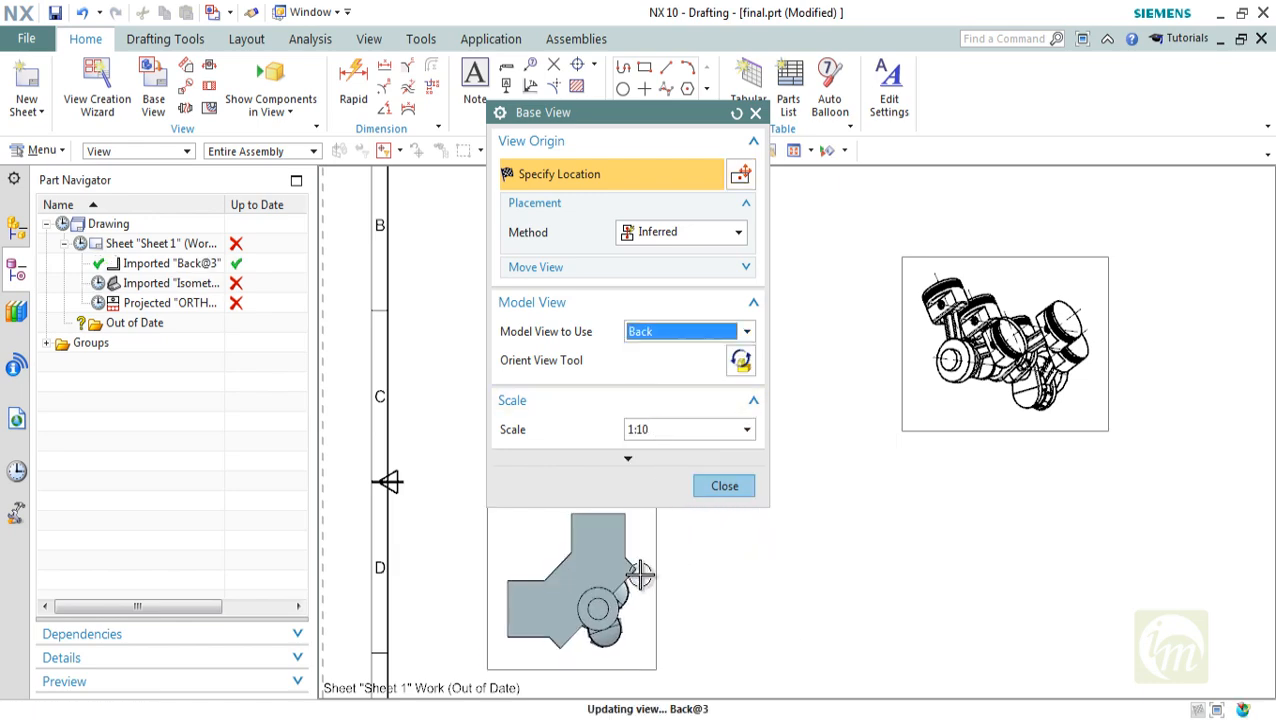
left_click(728, 505)
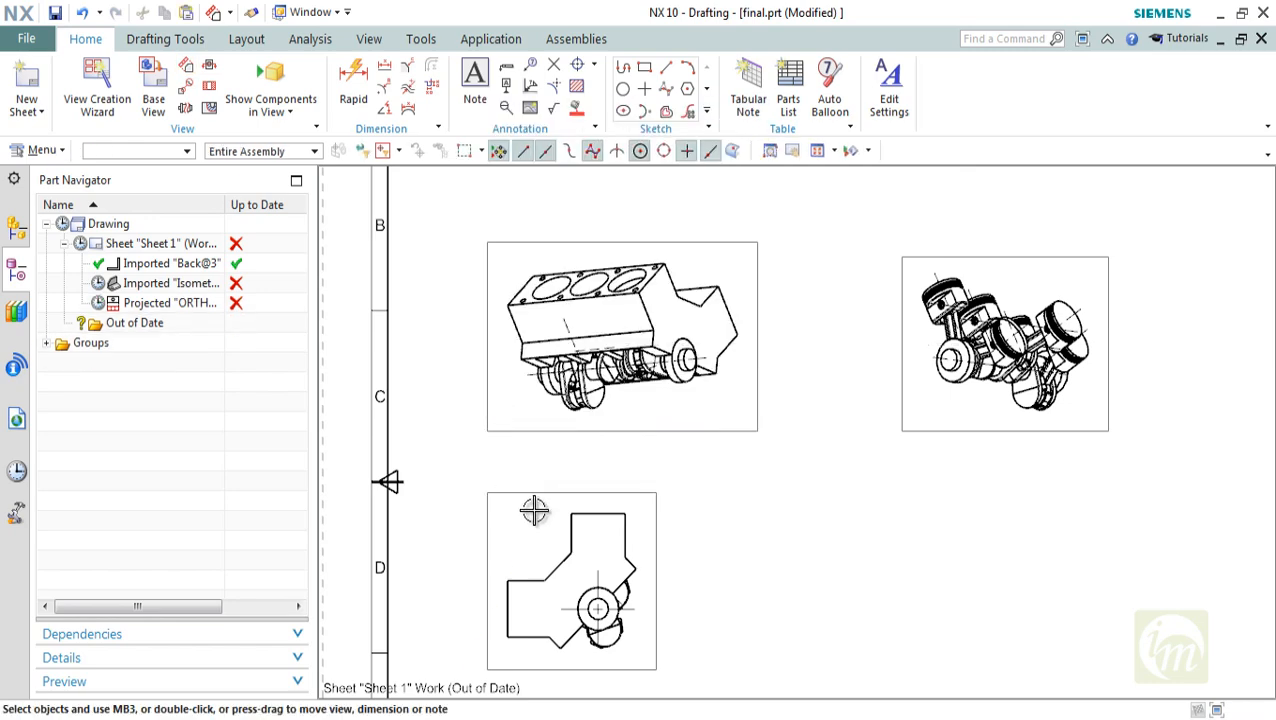
Add a projected view from the Back base view and place it directly to the right of its parent
left_click(186, 65)
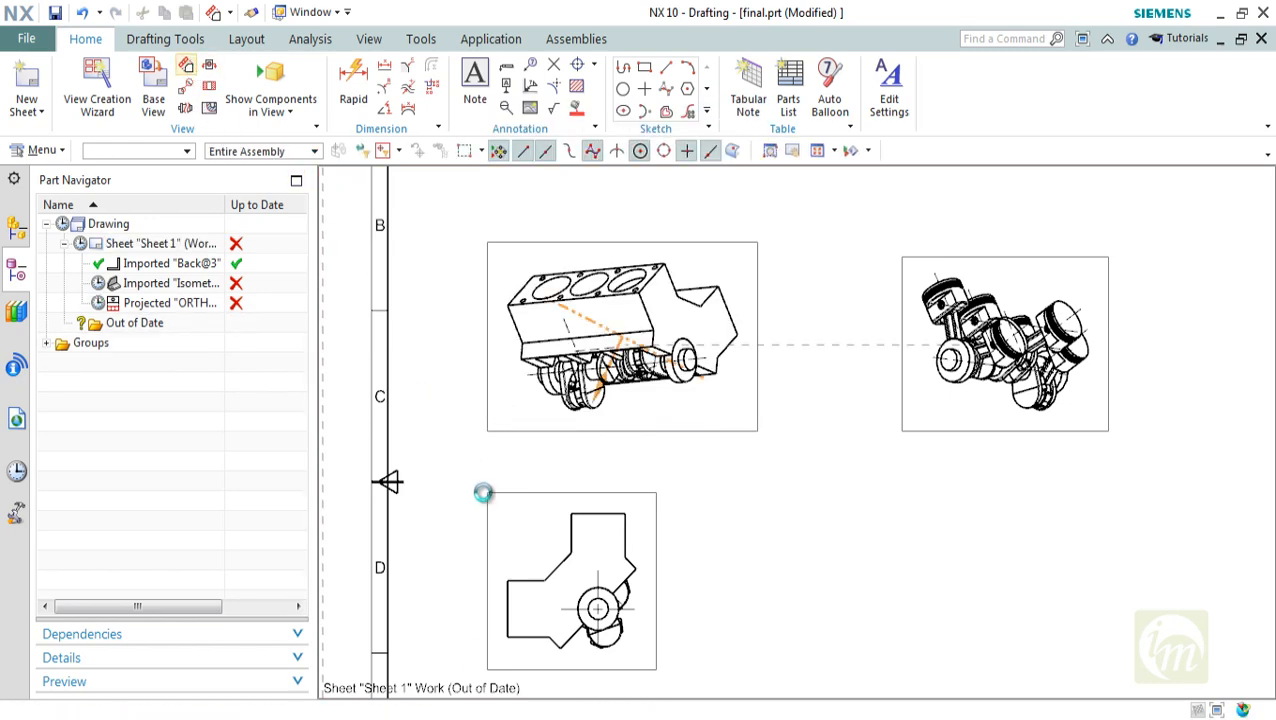
left_click(638, 570)
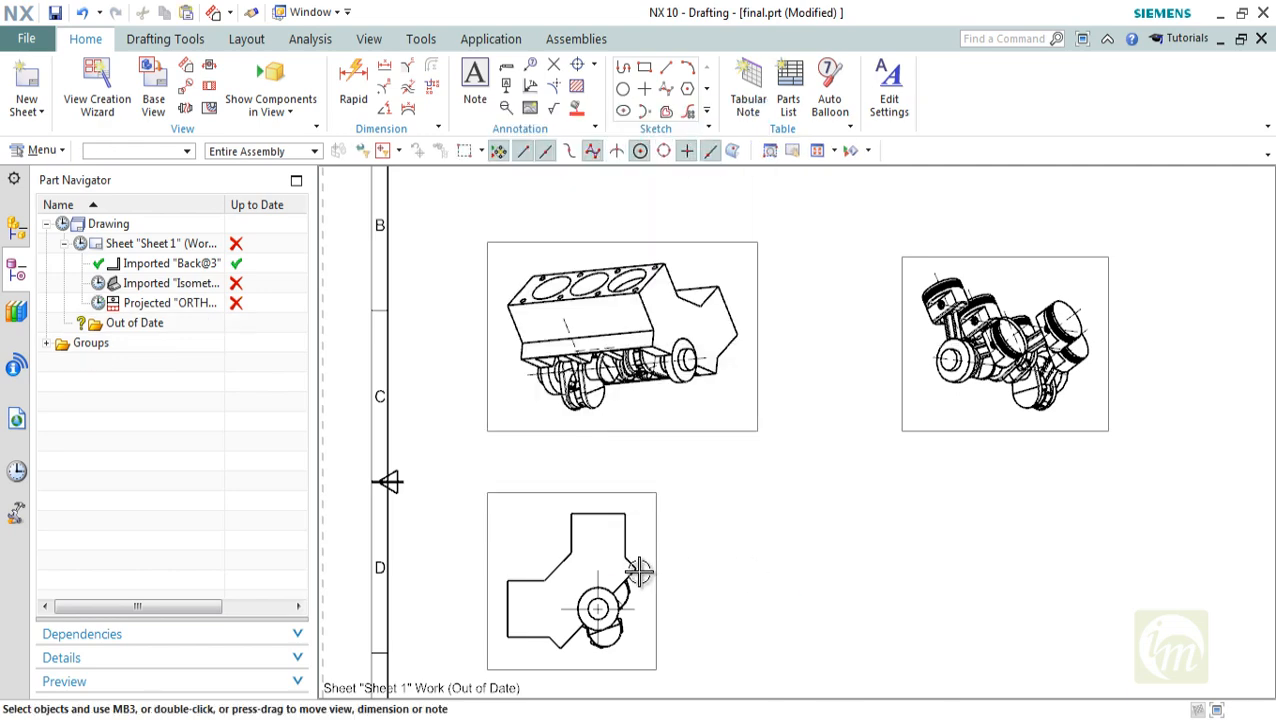
left_click(584, 492)
left_click(186, 66)
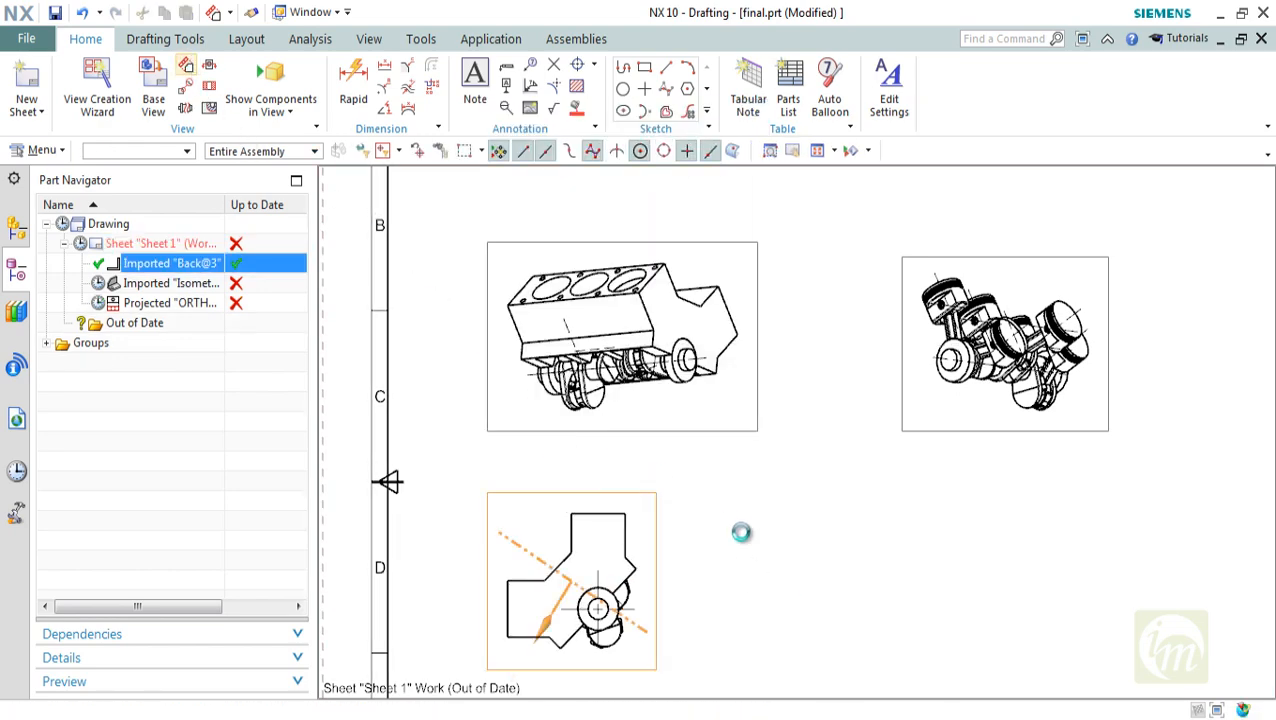
left_click(886, 577)
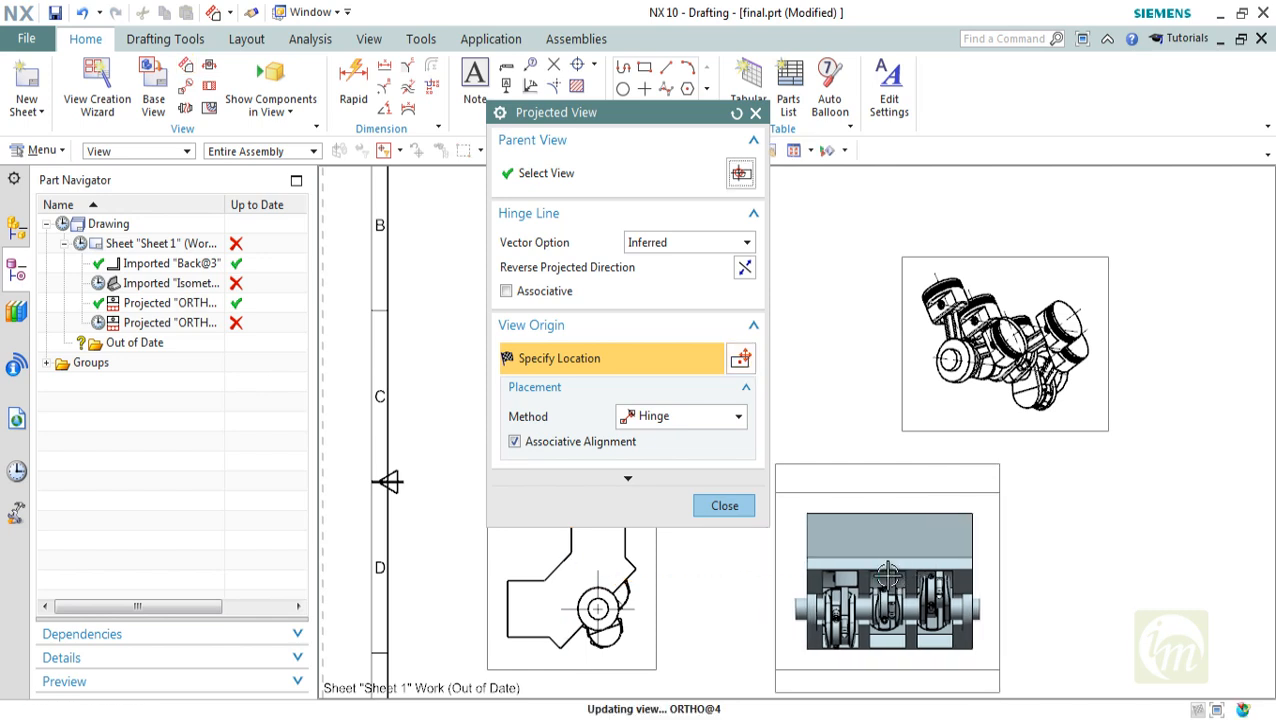
key("Escape")
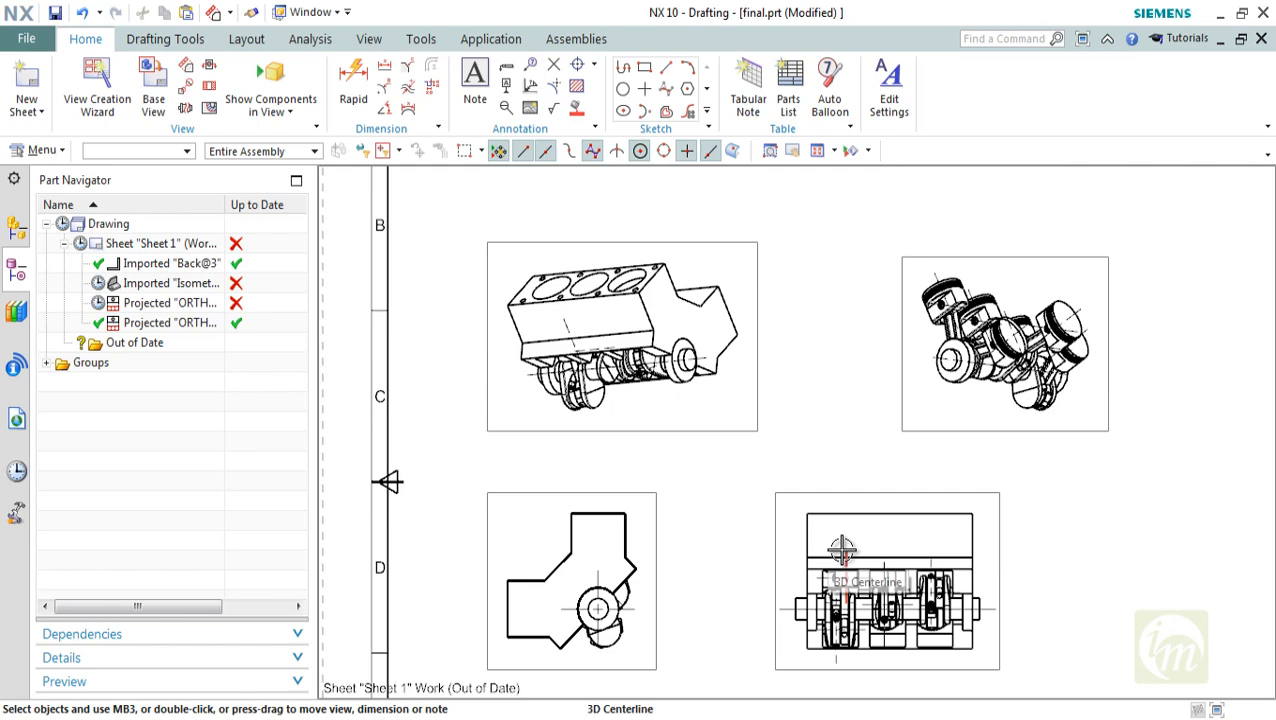
middle_click_drag(797, 555, 740, 504)
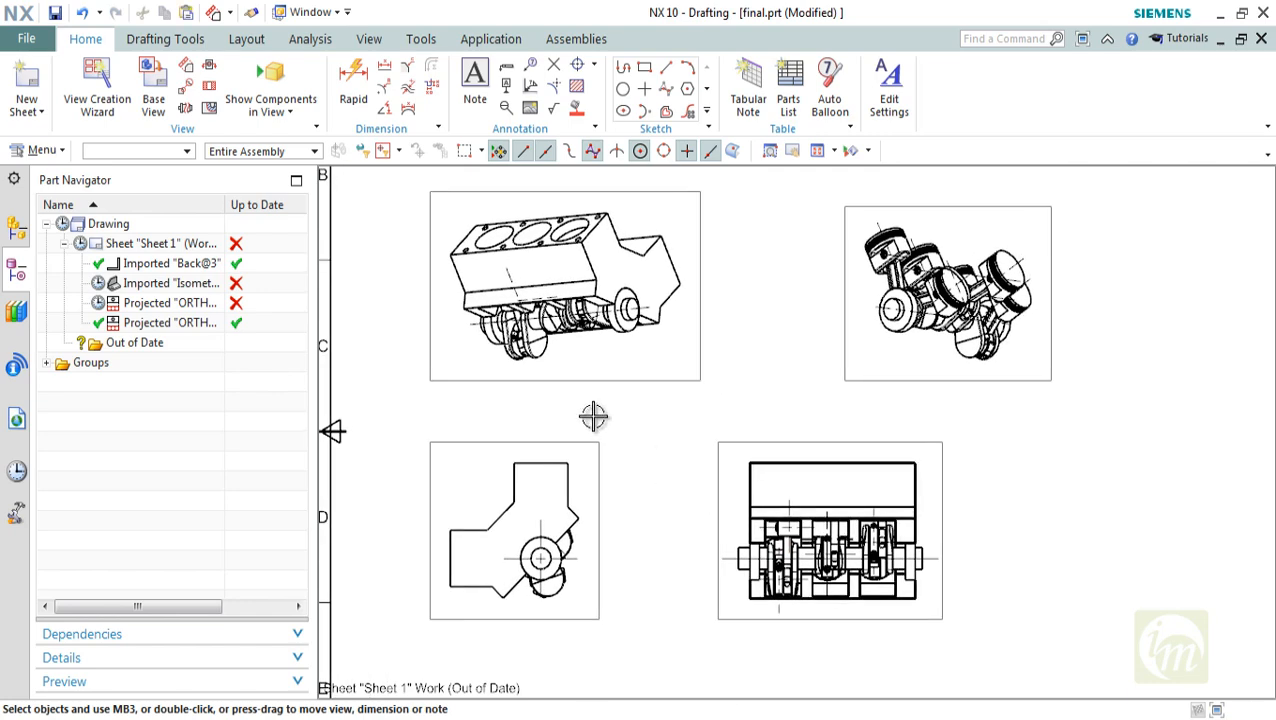
left_click(186, 68)
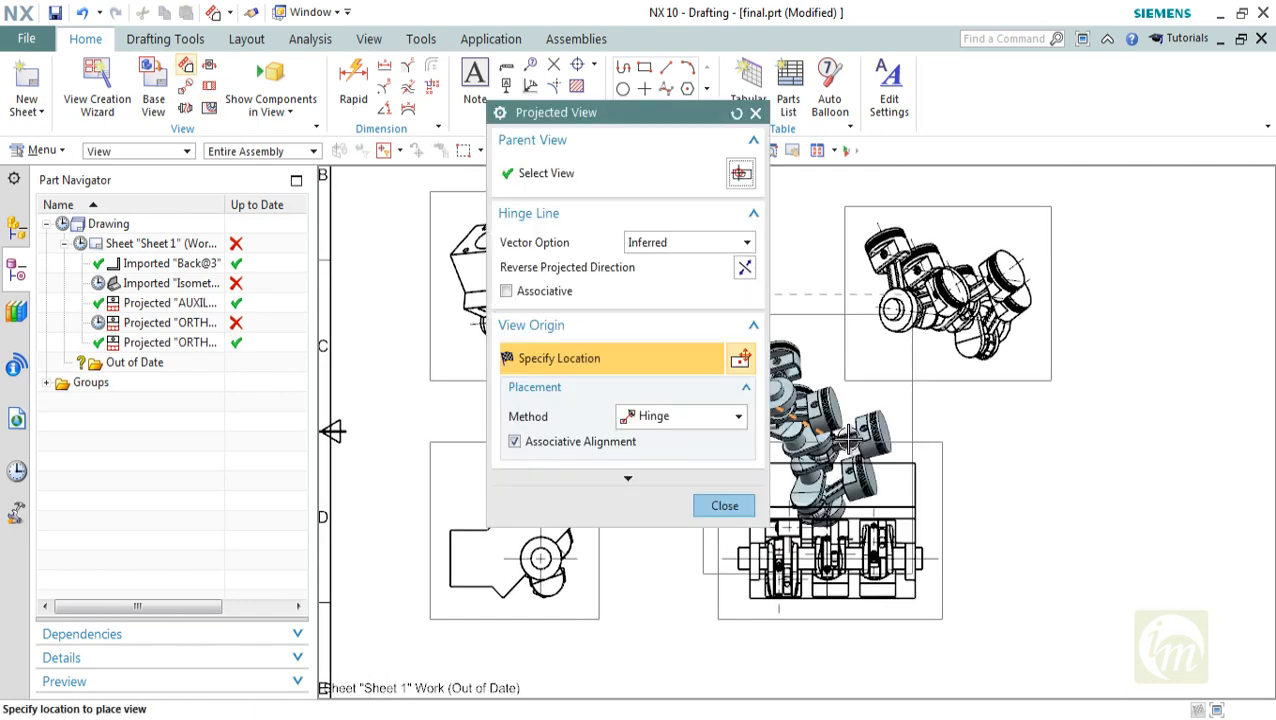
left_click(724, 505)
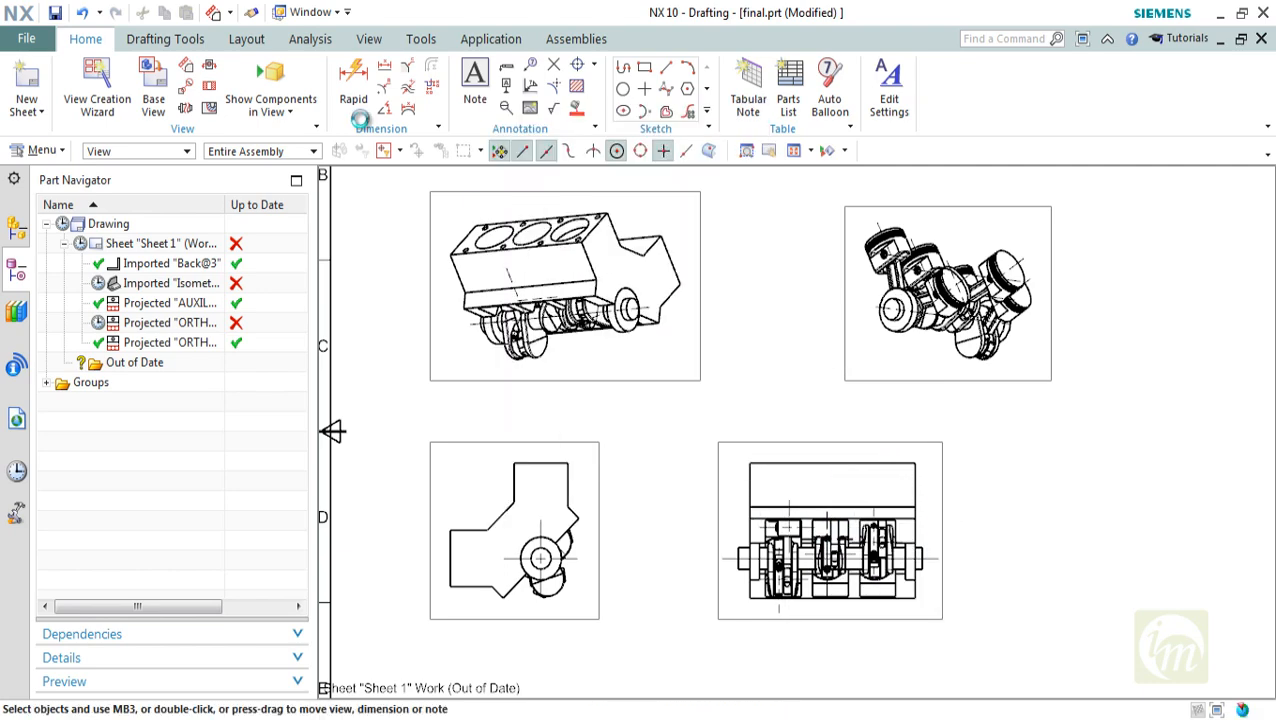
left_click(207, 69)
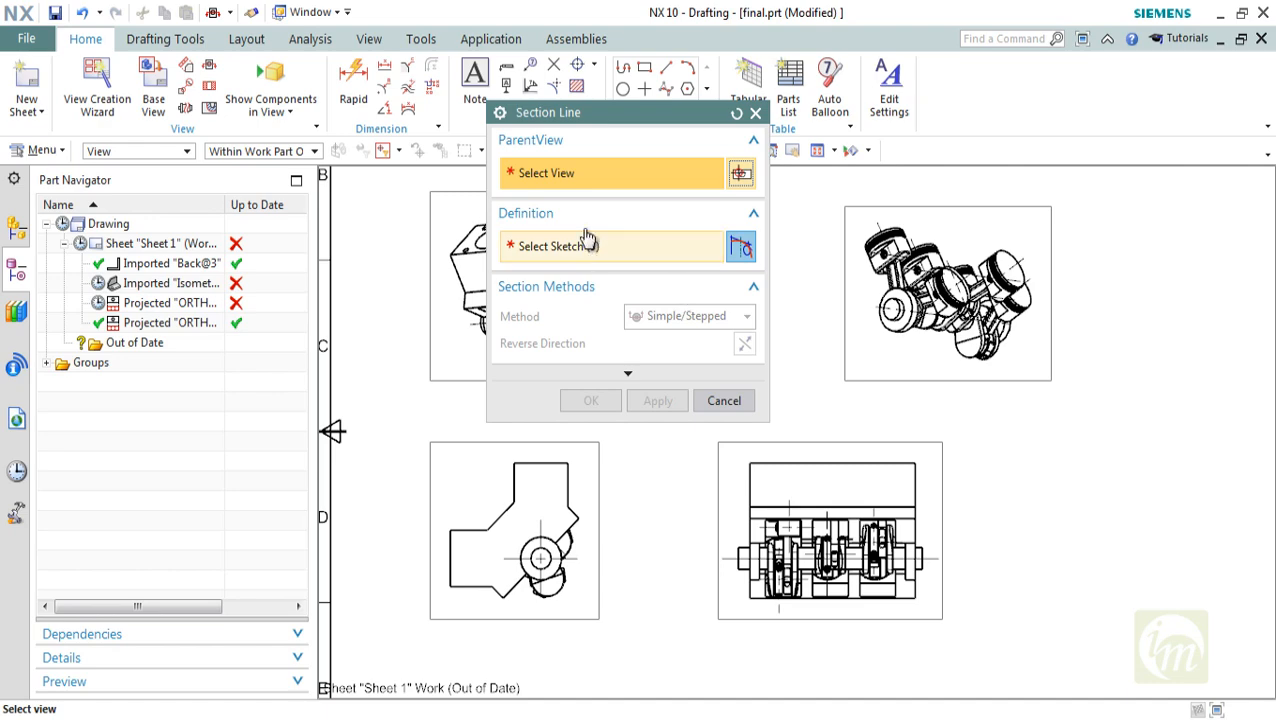
left_click(754, 114)
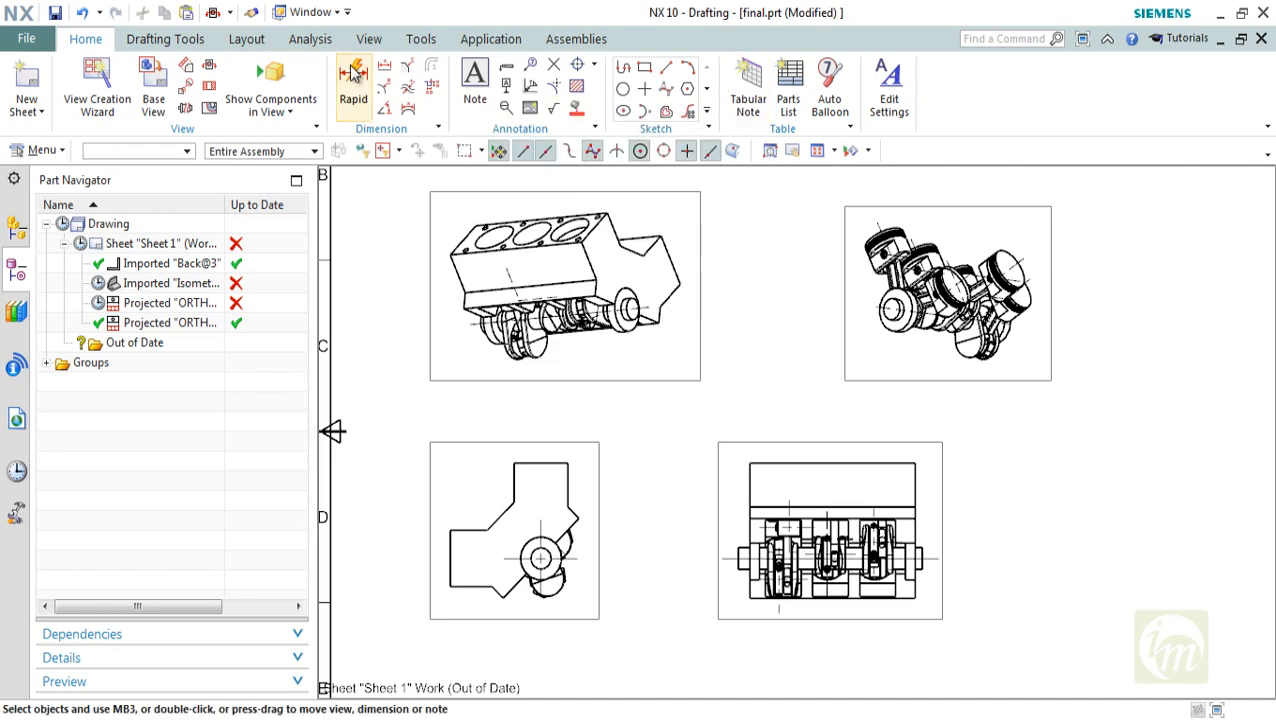
Create a Simple/Stepped section view with a vertical hinge vector, cutting the lower projected view at its midpoint, and place it to that view's right
left_click(209, 86)
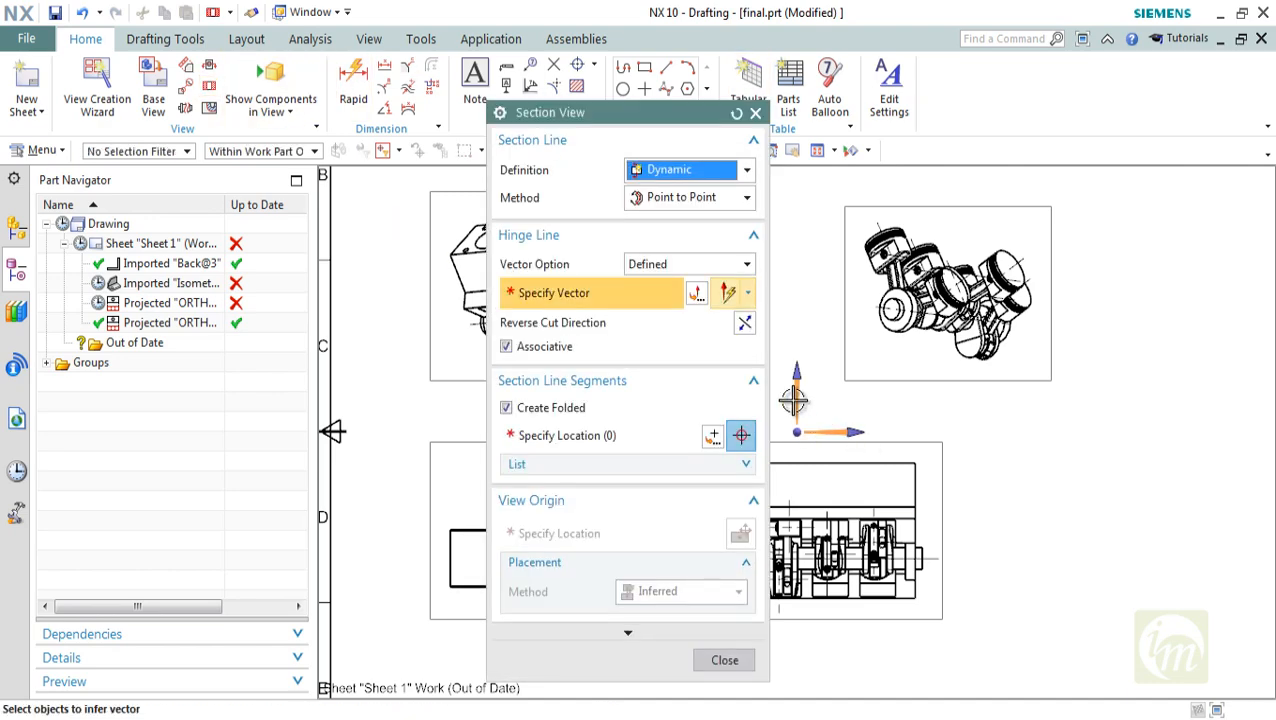
left_click(796, 390)
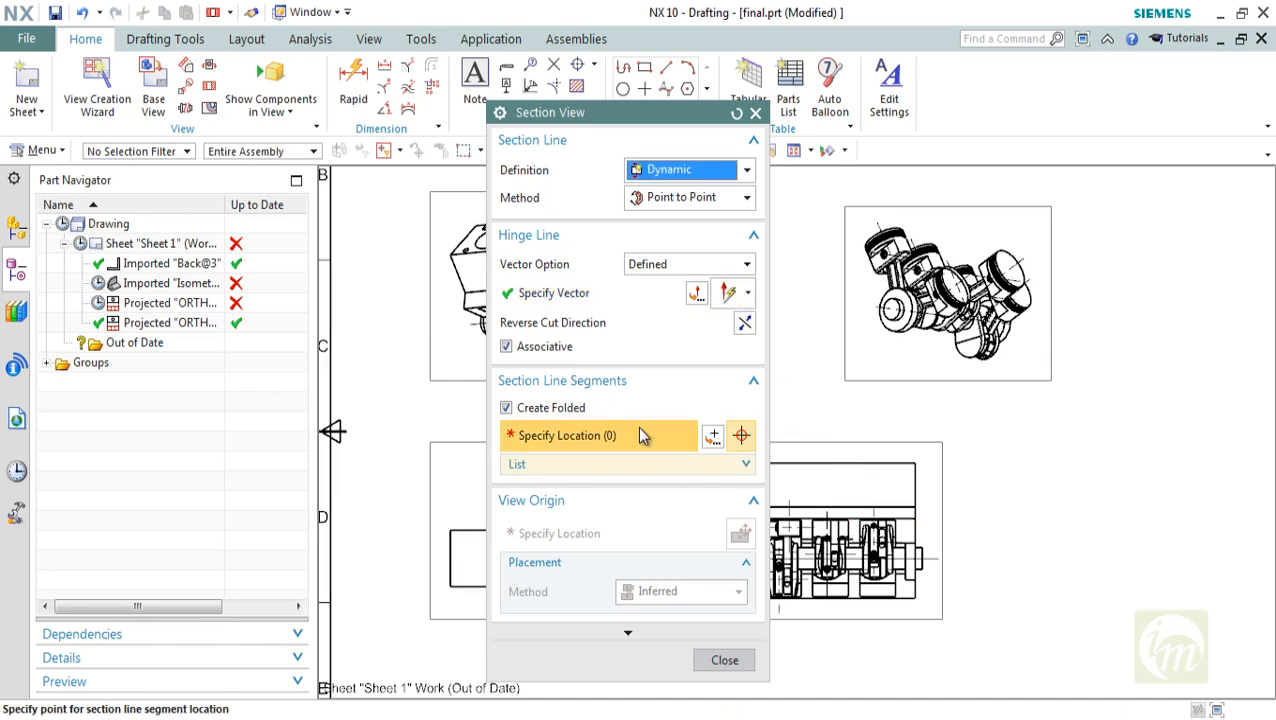
scroll(950, 480, "down", 3)
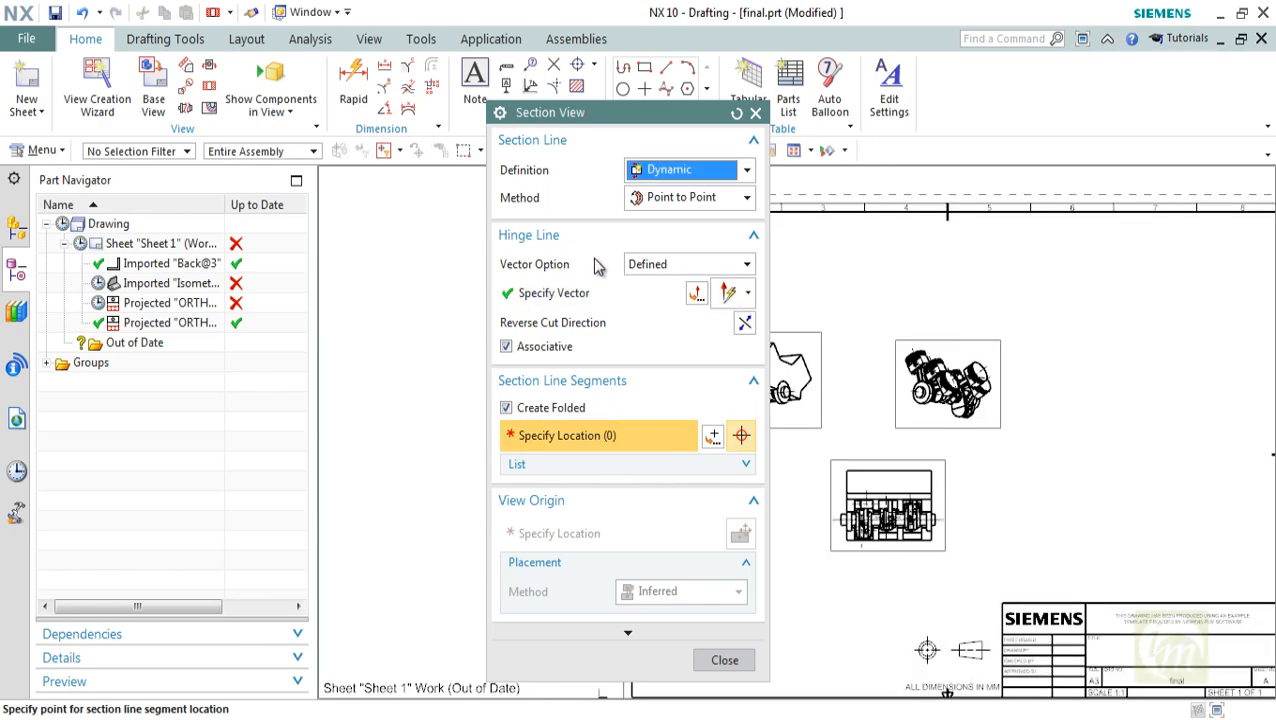
left_click(666, 183)
left_click(663, 188)
left_click(690, 197)
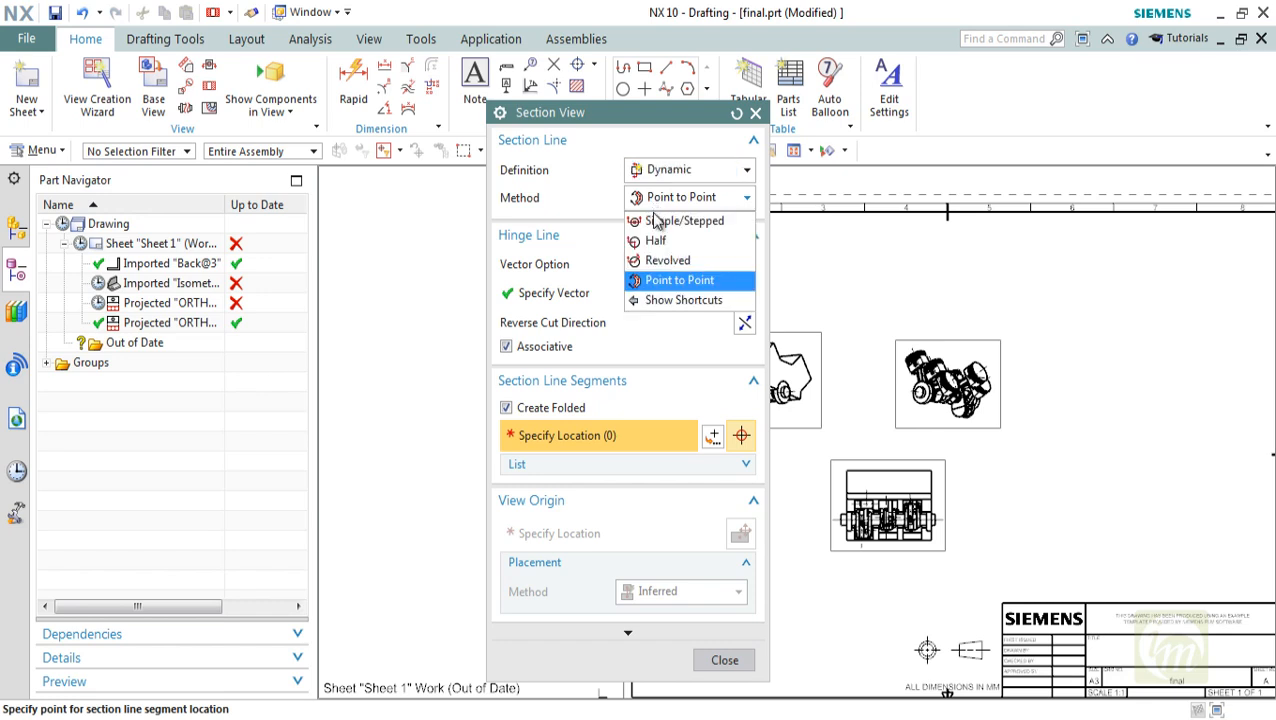
left_click(682, 216)
scroll(887, 500, "up", 2)
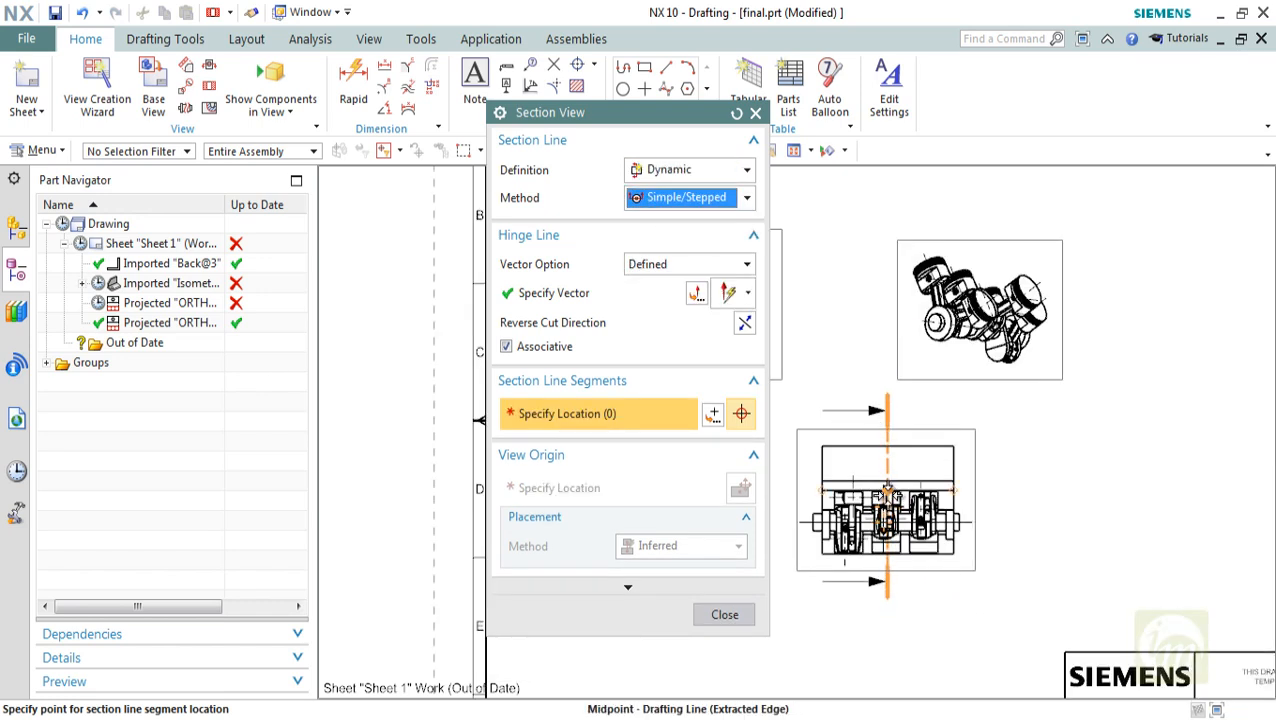
left_click(887, 490)
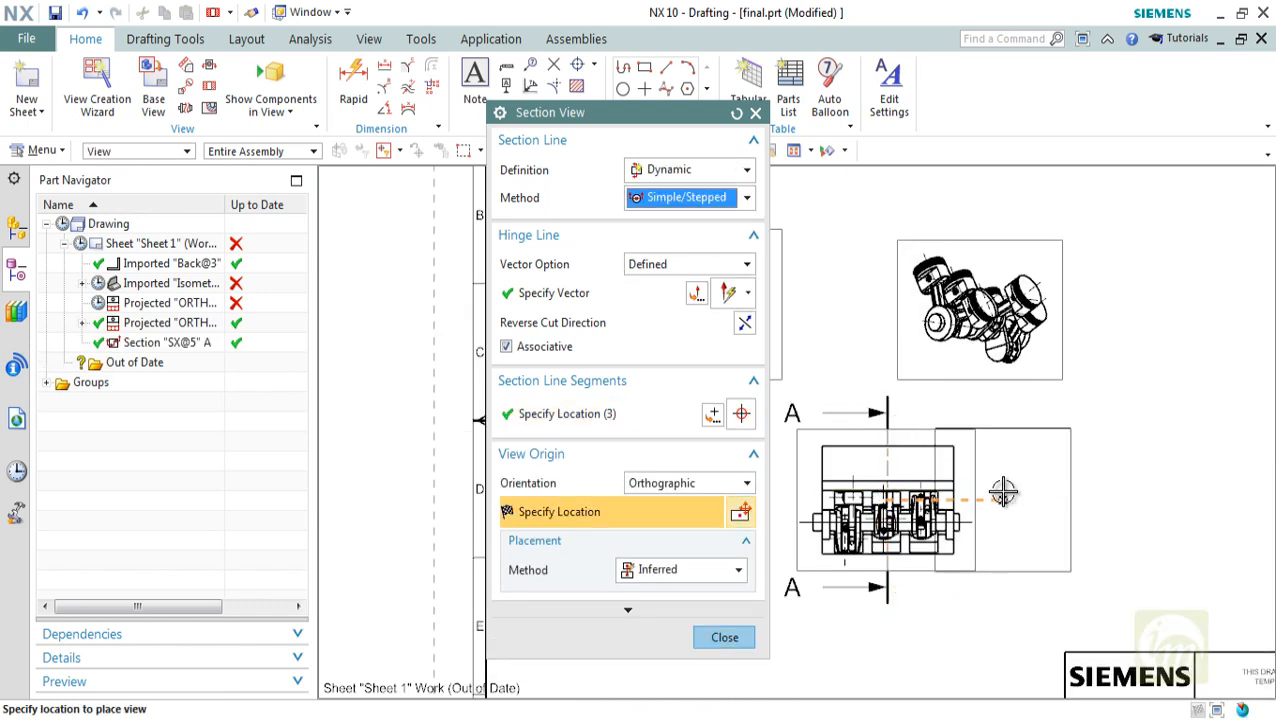
left_click(1078, 493)
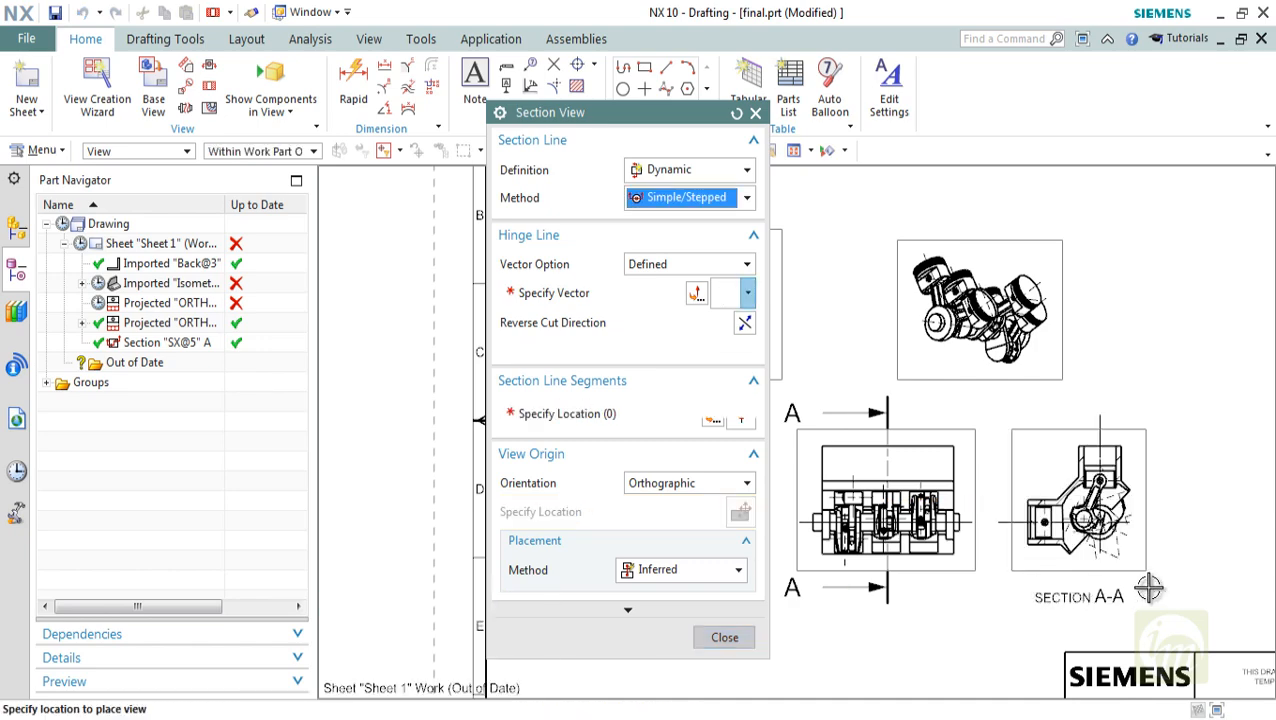
Finish the section view command and examine section A-A together with its parent view and cutting line
scroll(1148, 590, "up", 2)
left_click(750, 613)
scroll(1168, 561, "down", 2)
scroll(1188, 561, "up", 4)
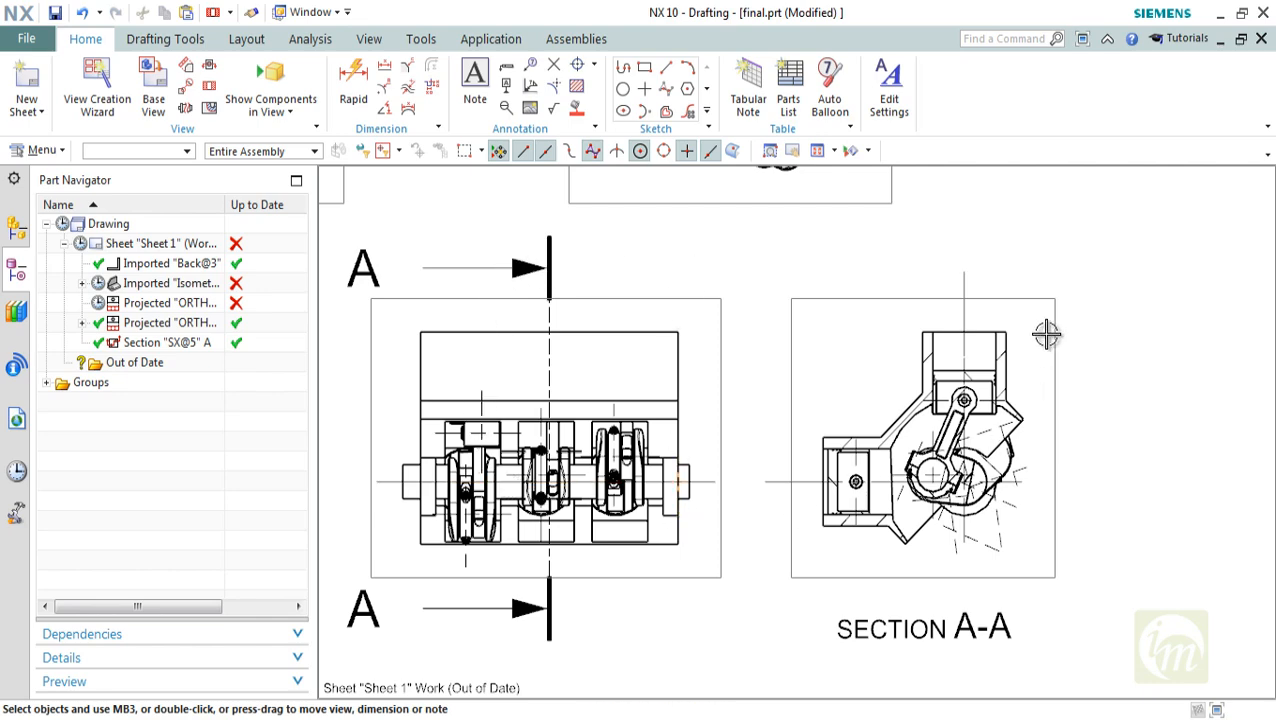
scroll(940, 462, "down", 2)
scroll(826, 527, "up", 3)
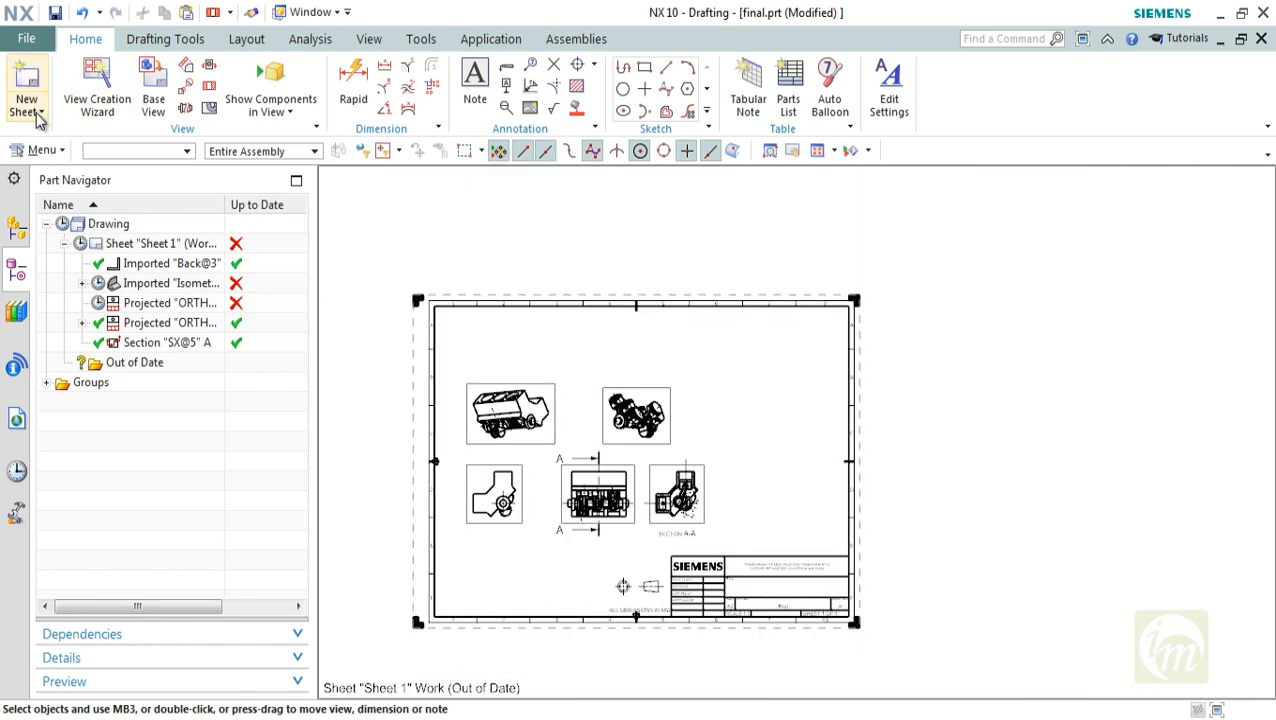
Add a second drawing sheet from the A3 - Size template, leaving the title block cells empty
left_click(33, 108)
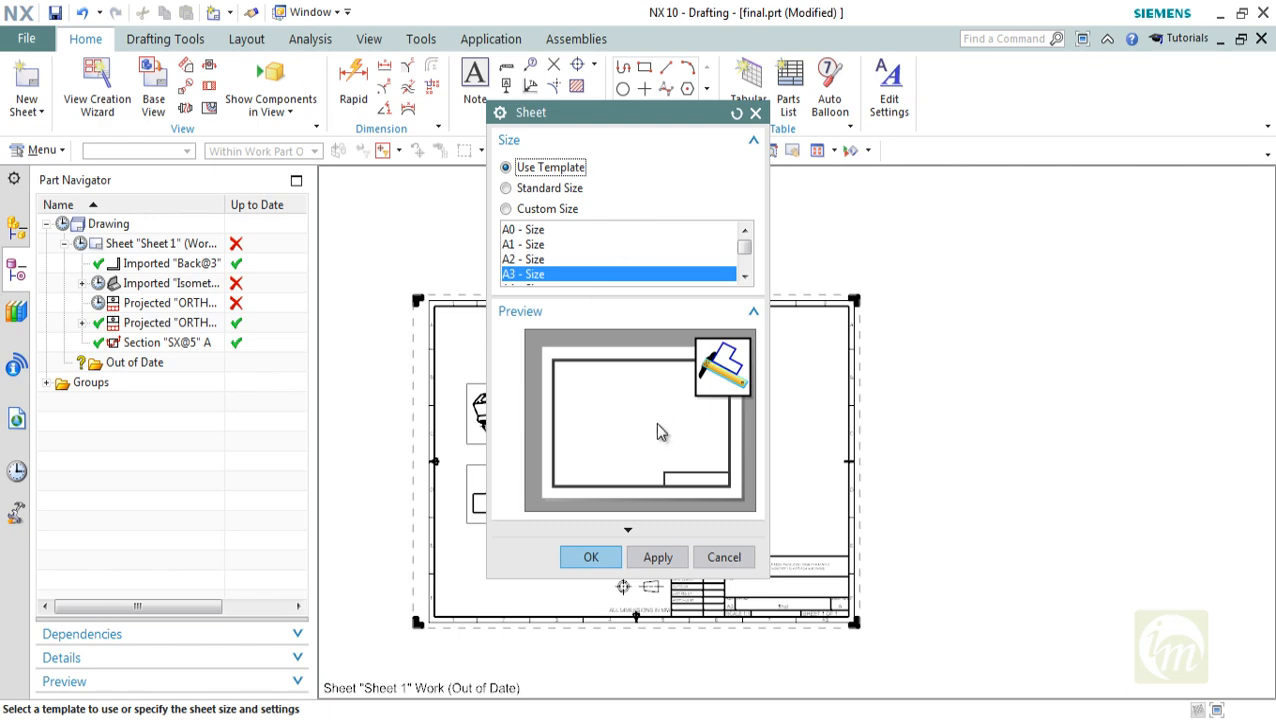
left_click(593, 558)
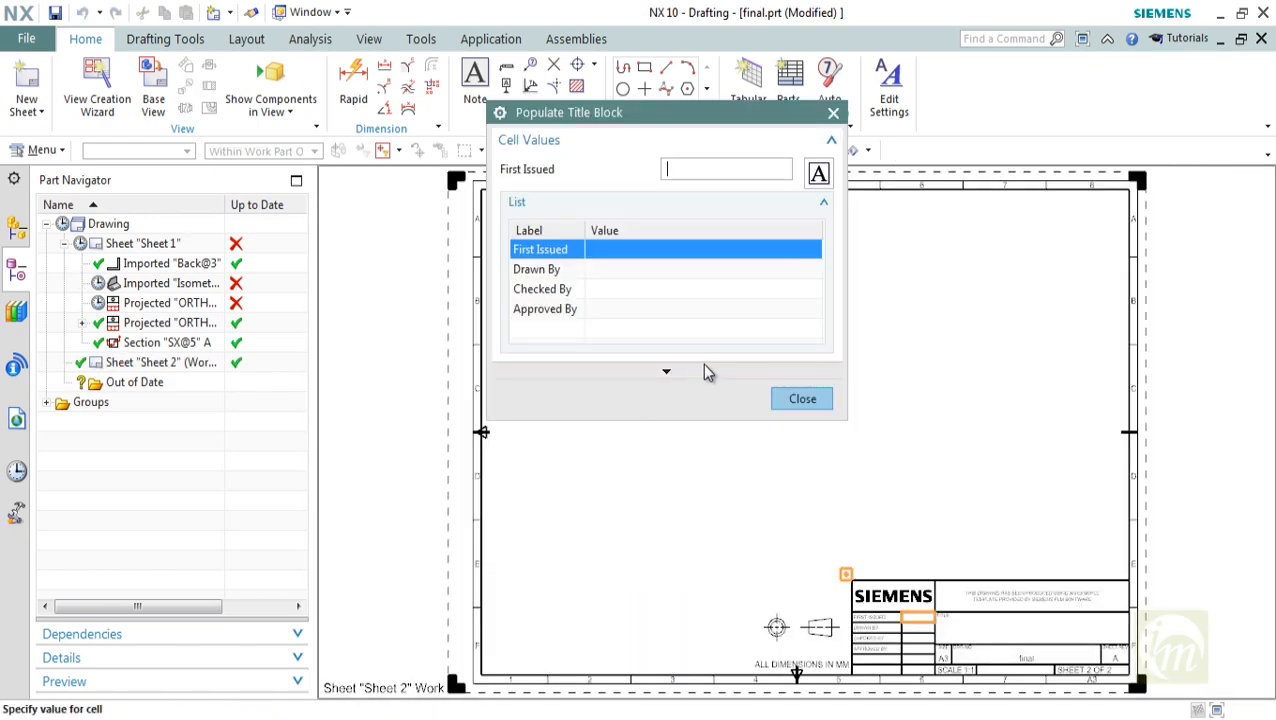
left_click(775, 400)
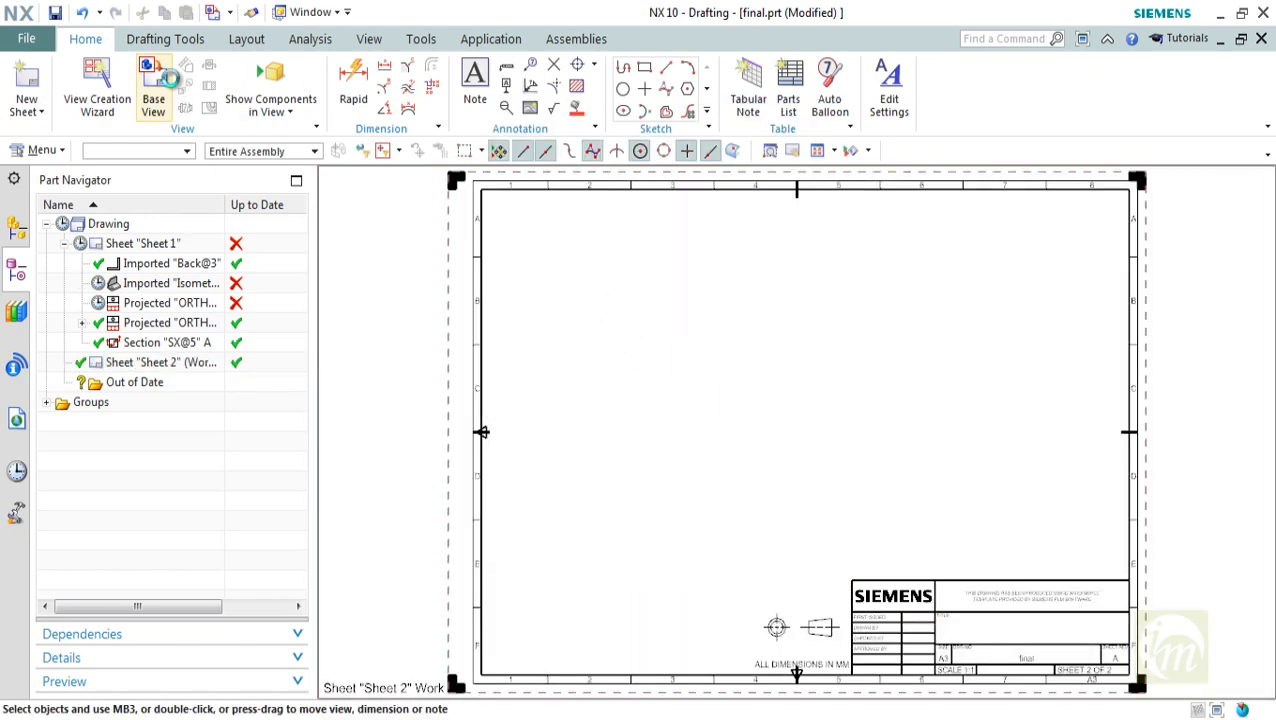
left_click(153, 90)
scroll(837, 383, "down", 2)
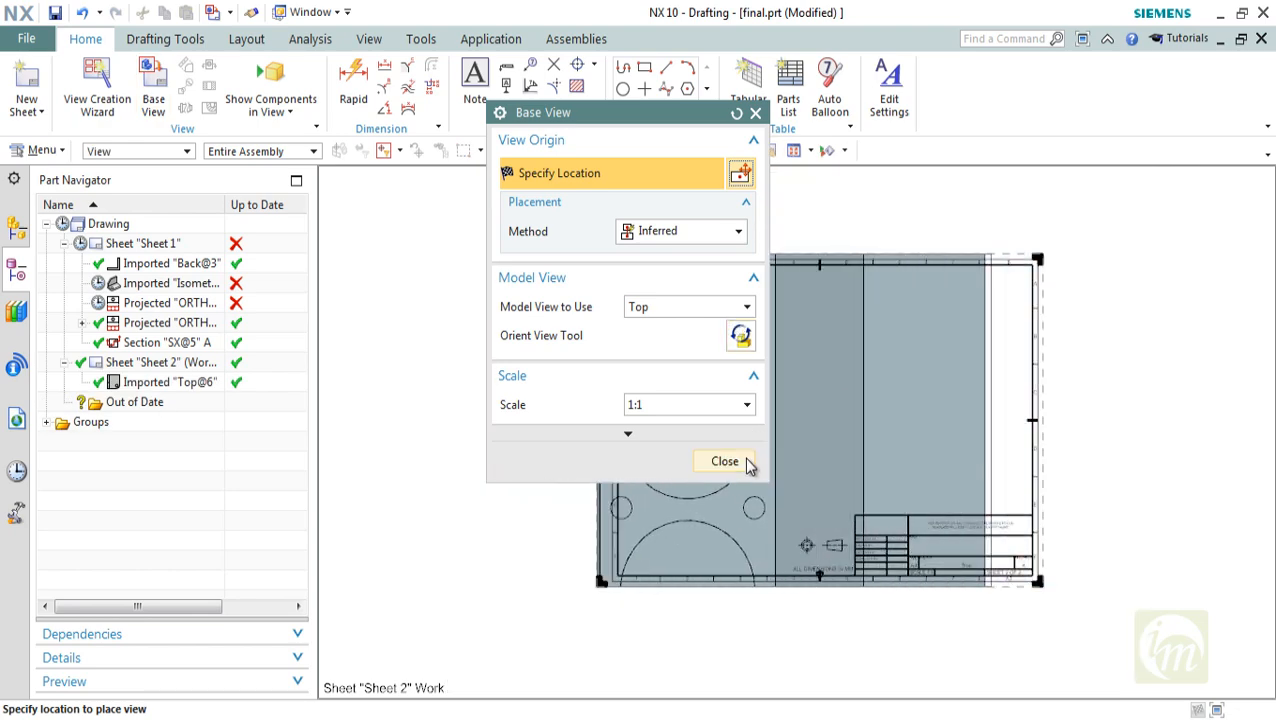
left_click(746, 460)
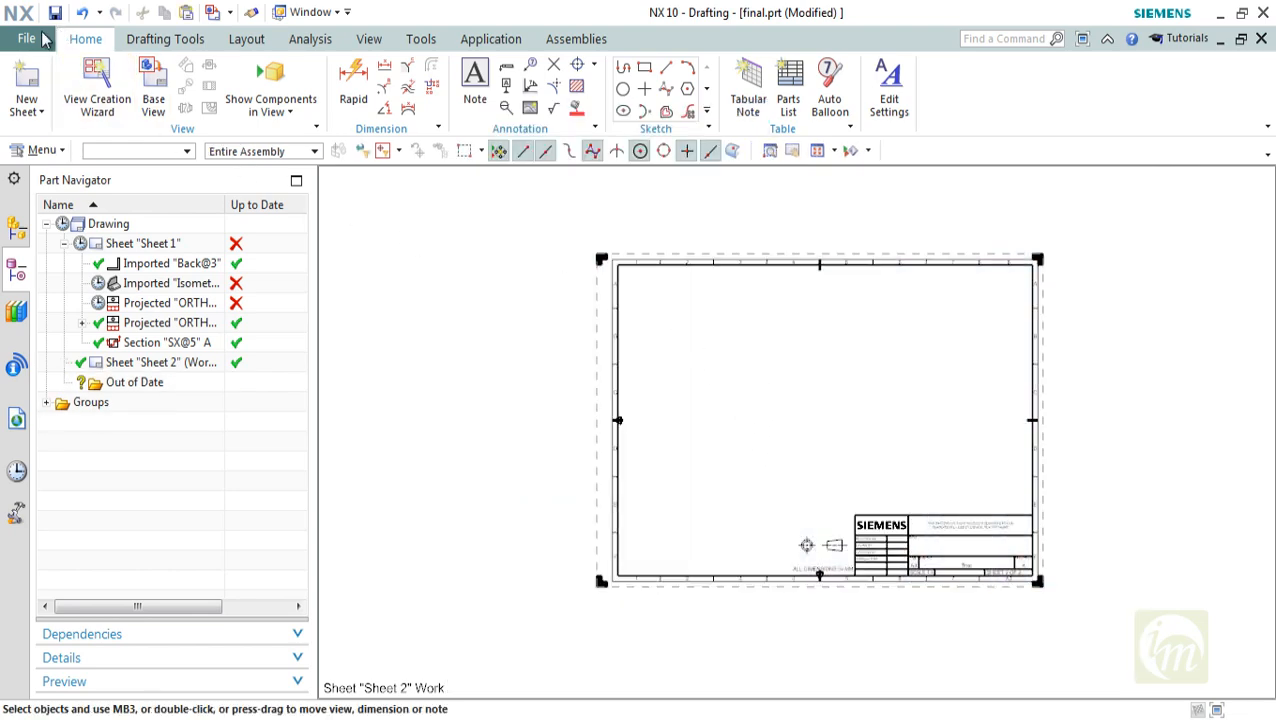
Preview part files in the V6 ENGINE folder, including BielaPiston, BLOCK V6, CuerpoBiela, CIGUENAL, Pasador, Piston, MOTOR V6 and final
left_click(44, 40)
left_click(40, 91)
left_click(597, 226)
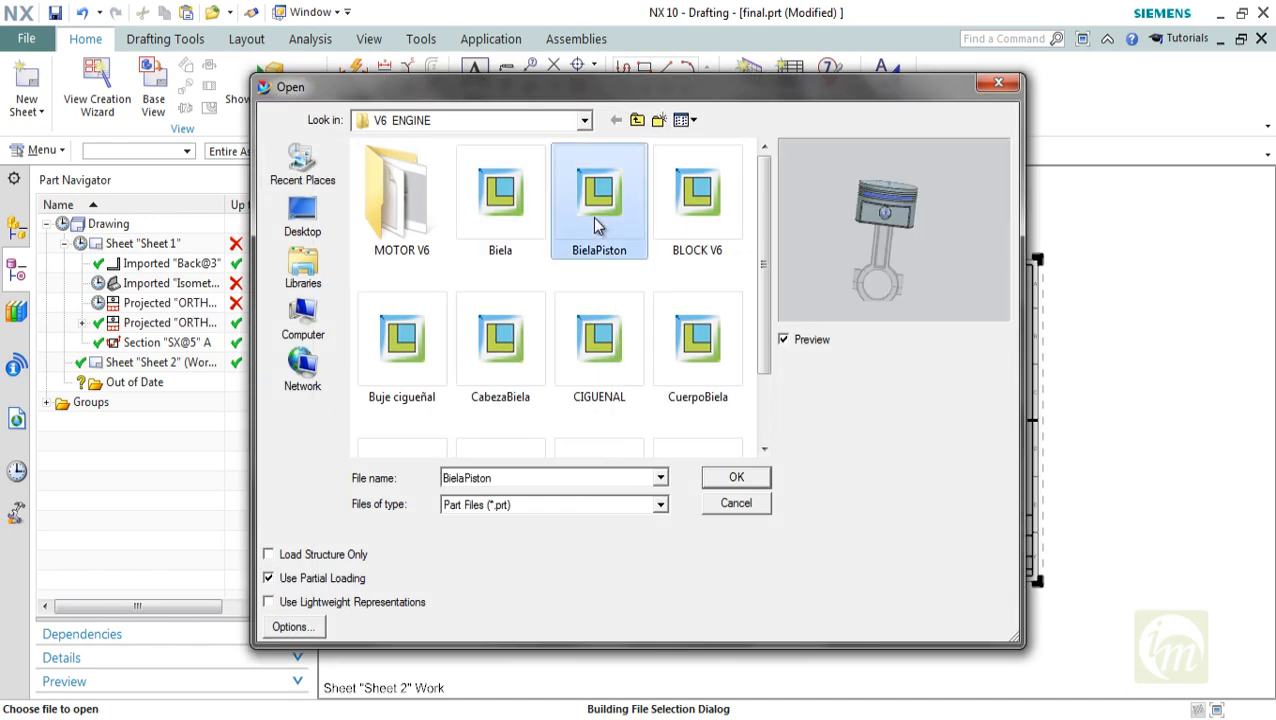
left_click(698, 205)
left_click(698, 345)
left_click(605, 350)
scroll(618, 358, "down", 1)
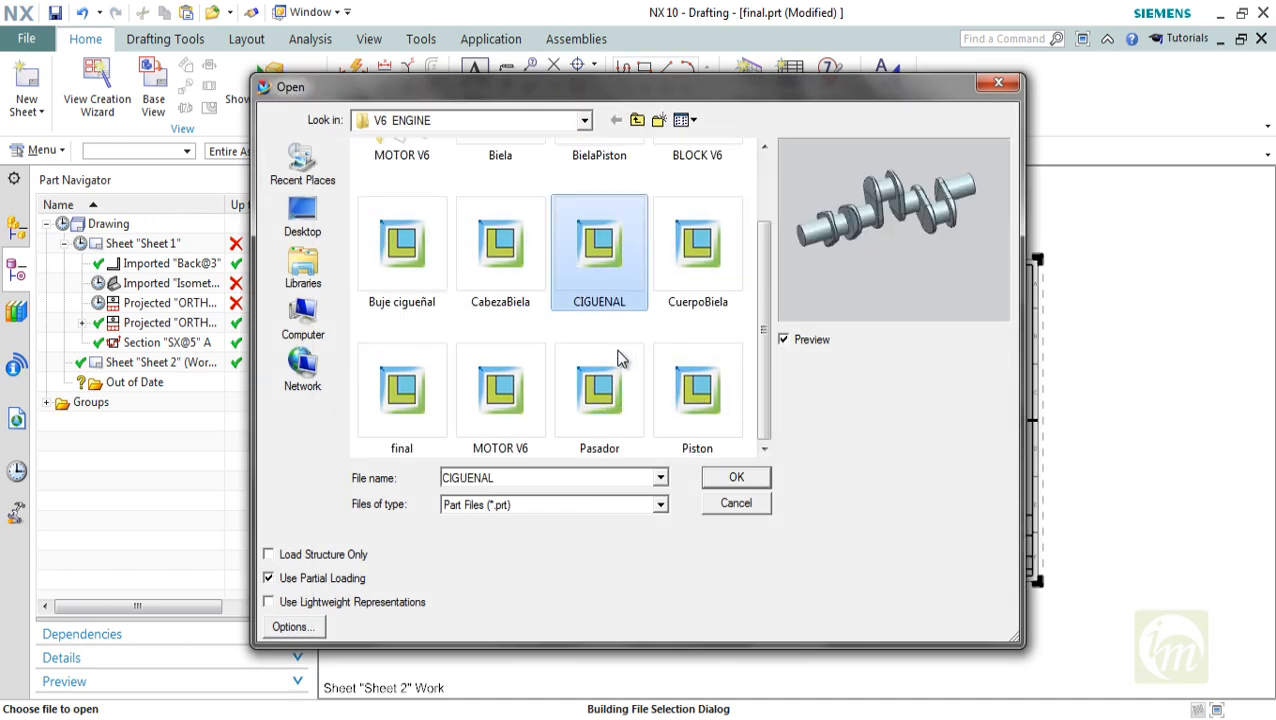
left_click(616, 366)
left_click(697, 392)
left_click(478, 416)
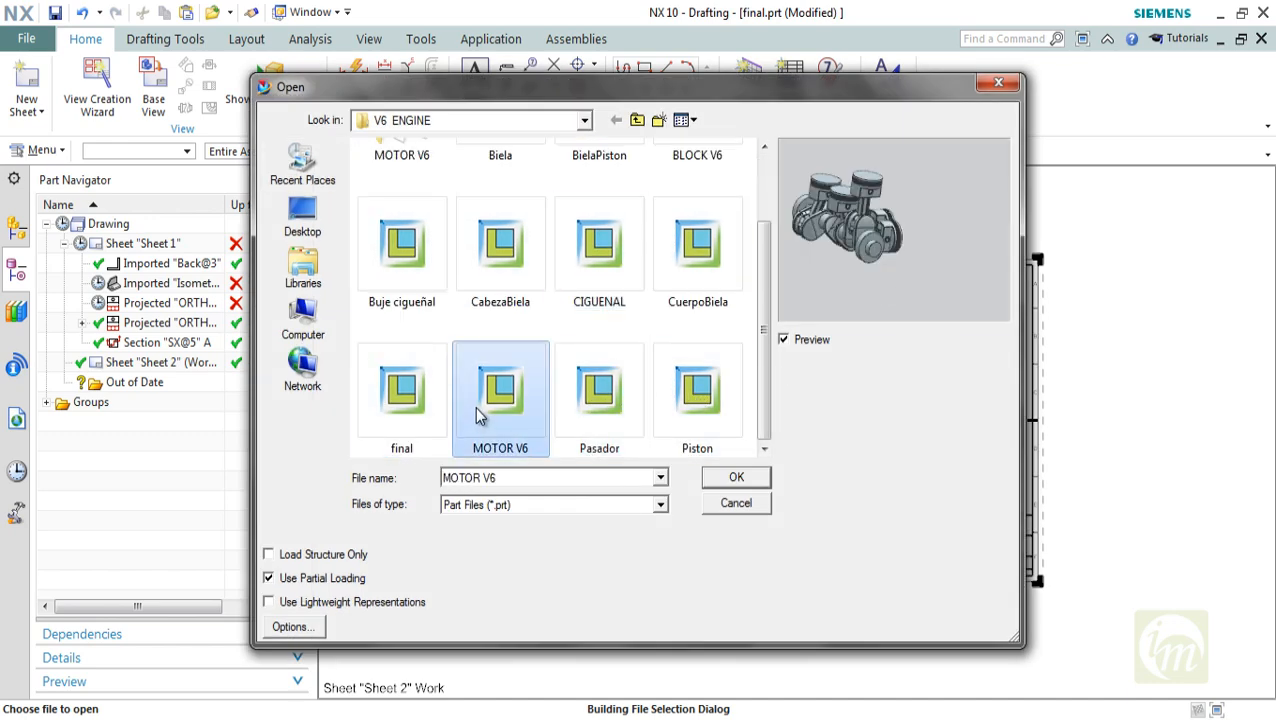
left_click(405, 392)
Open the already loaded Biela part from the V6 ENGINE folder
scroll(598, 310, "up", 1)
left_click(495, 195)
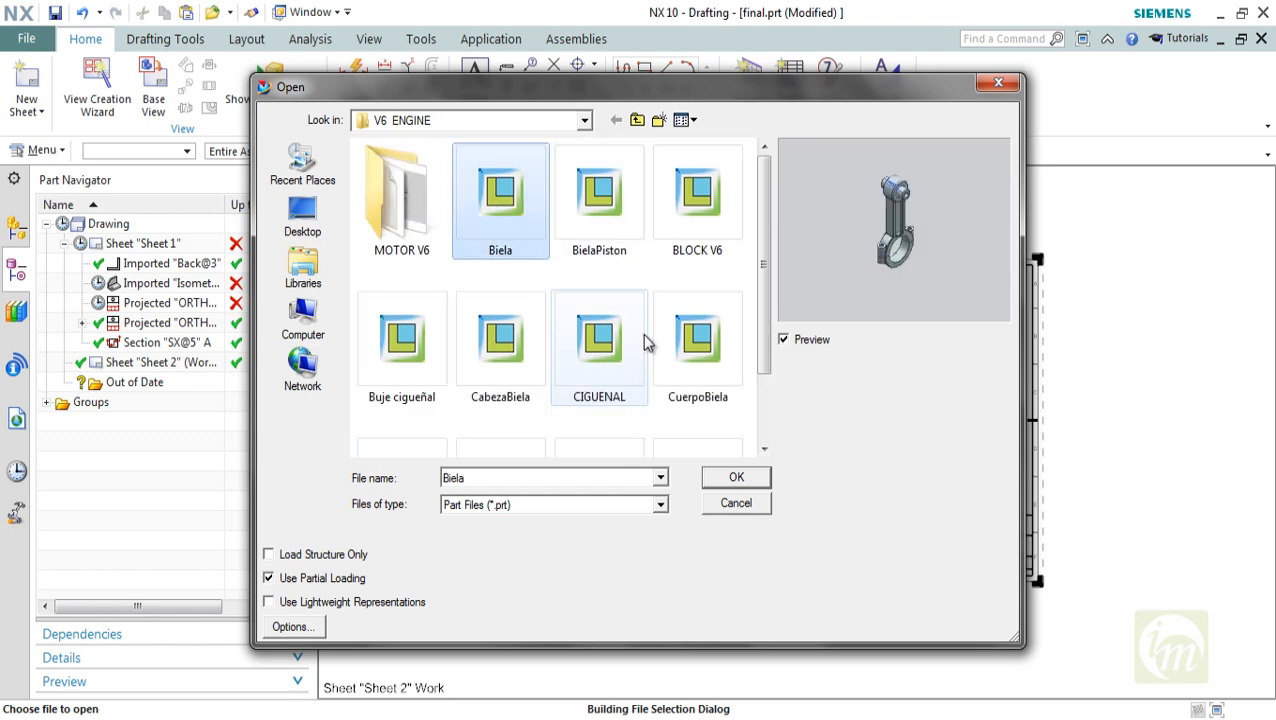
left_click(739, 479)
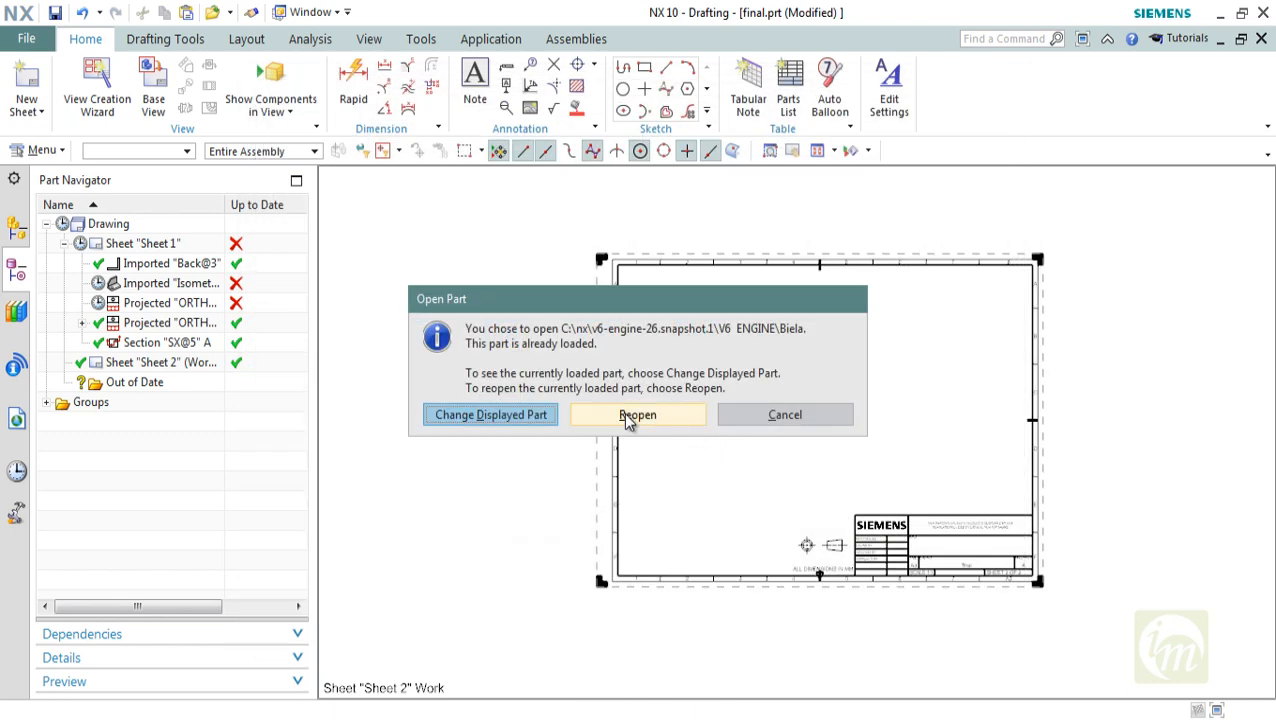
left_click(695, 418)
Create an A3 - Size template sheet for the Biela part, leaving the title block empty and skipping the automatic base view
left_click(27, 88)
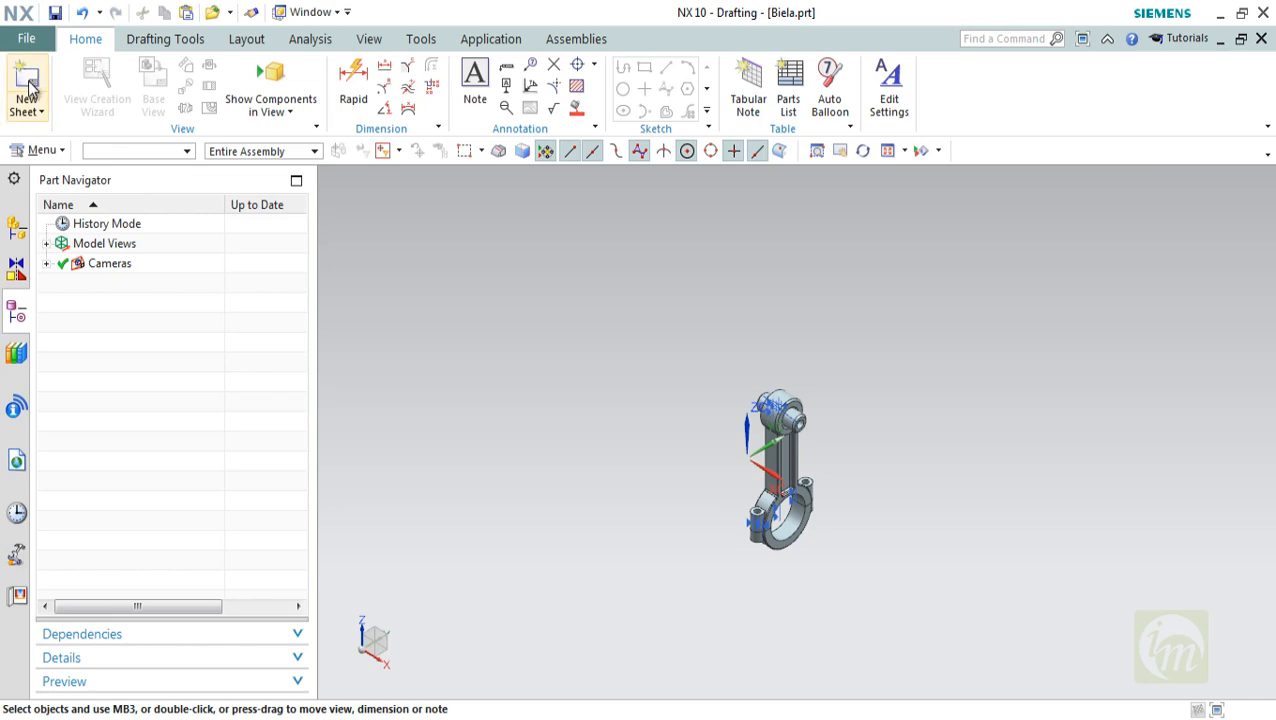
left_click(589, 557)
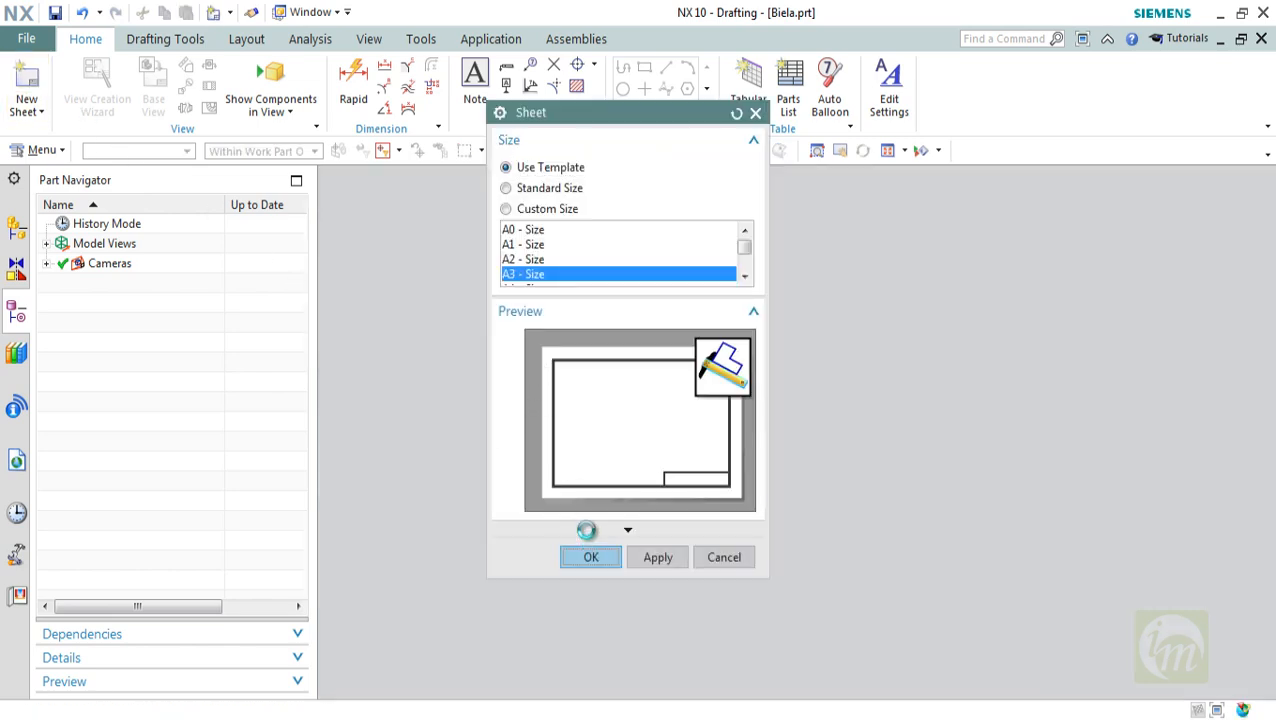
left_click(800, 399)
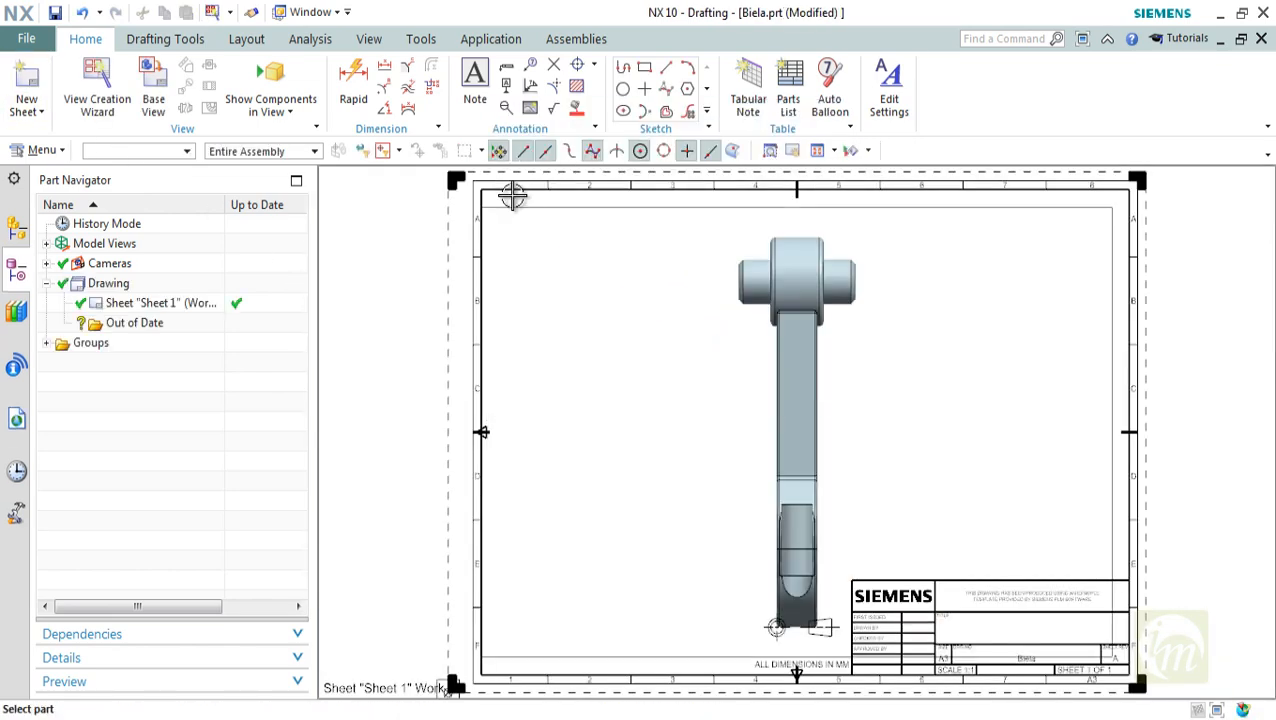
key("Escape")
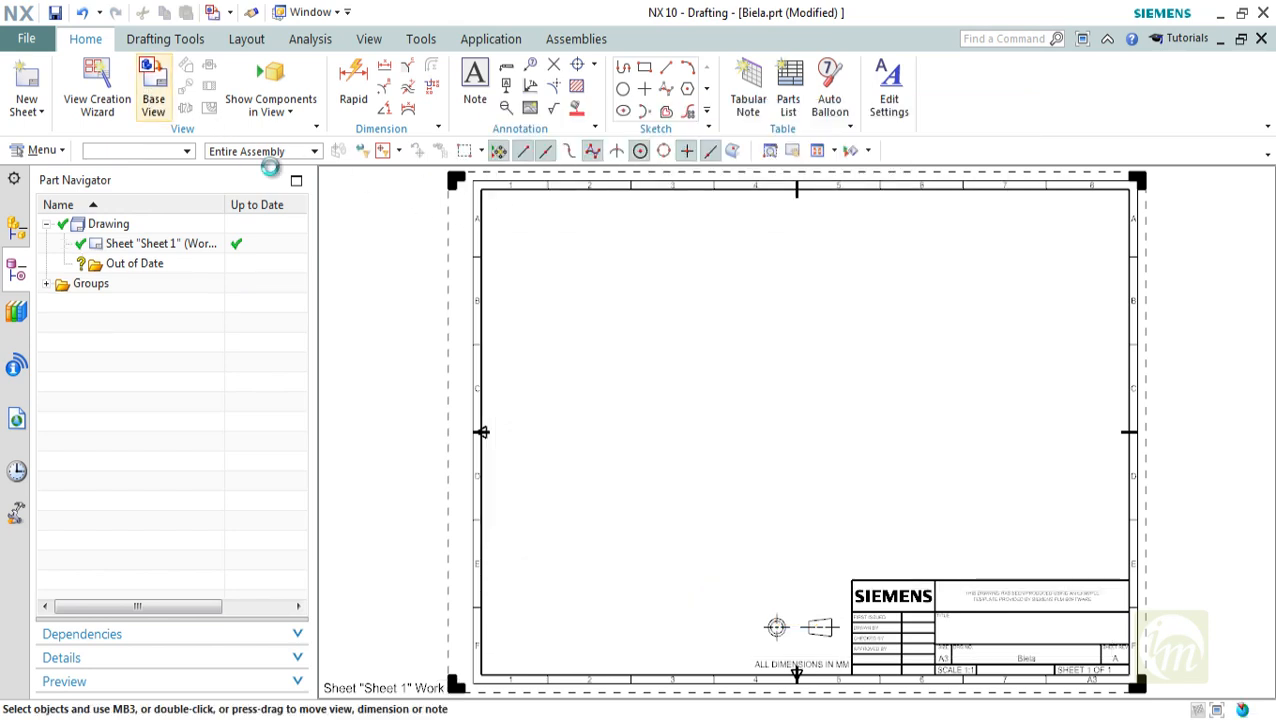
Place a base view of Biela using the Right model view at 1:2 scale, and move it to the sheet's upper-left area
left_click(655, 308)
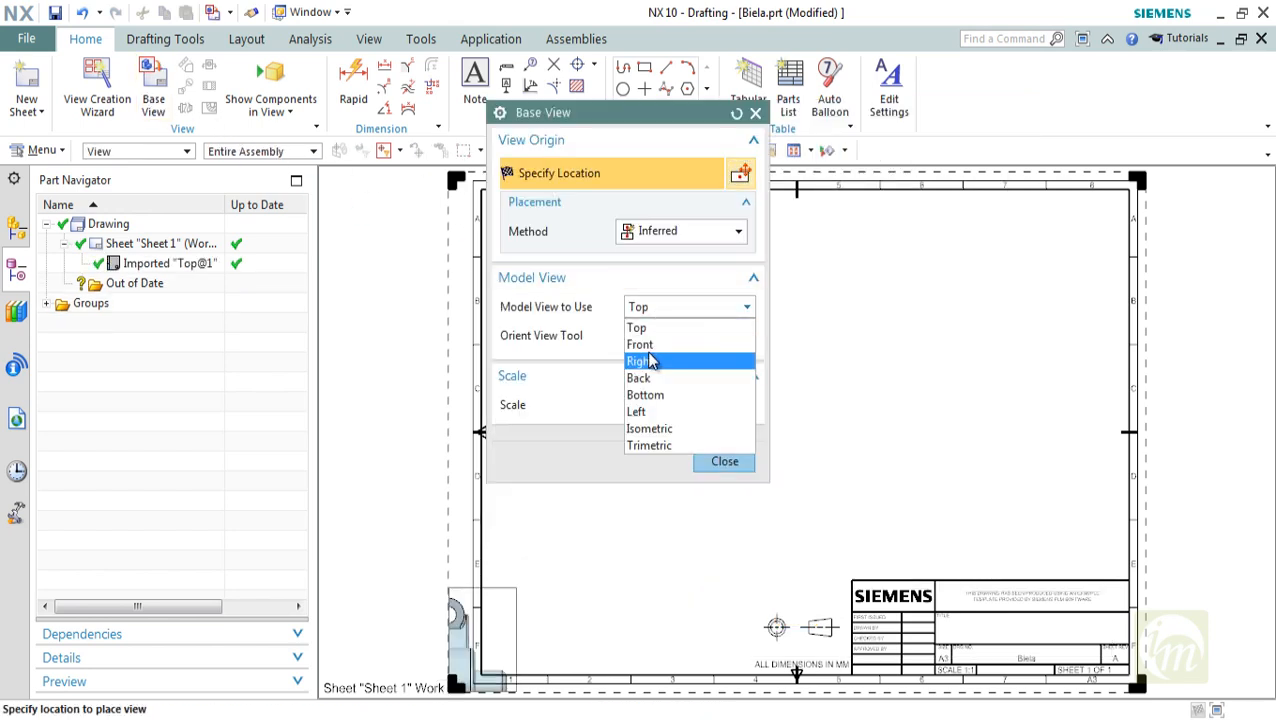
left_click(640, 344)
left_click(650, 308)
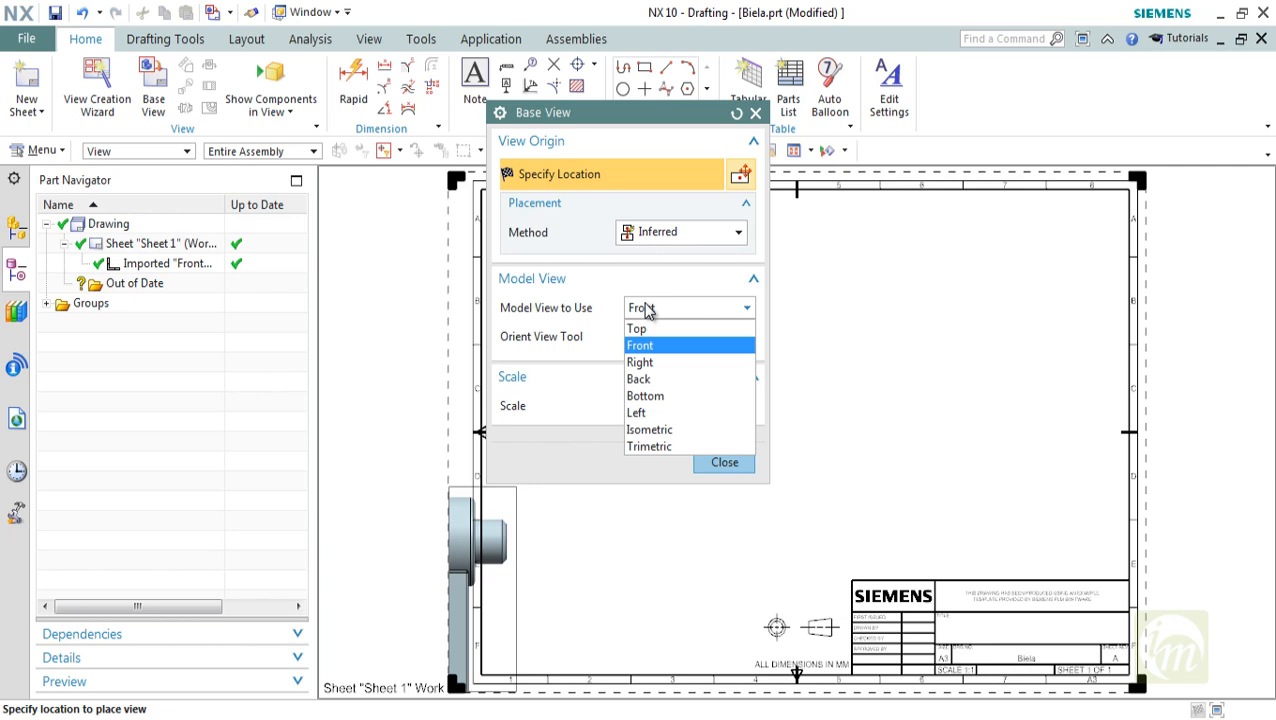
left_click(659, 363)
left_click(700, 412)
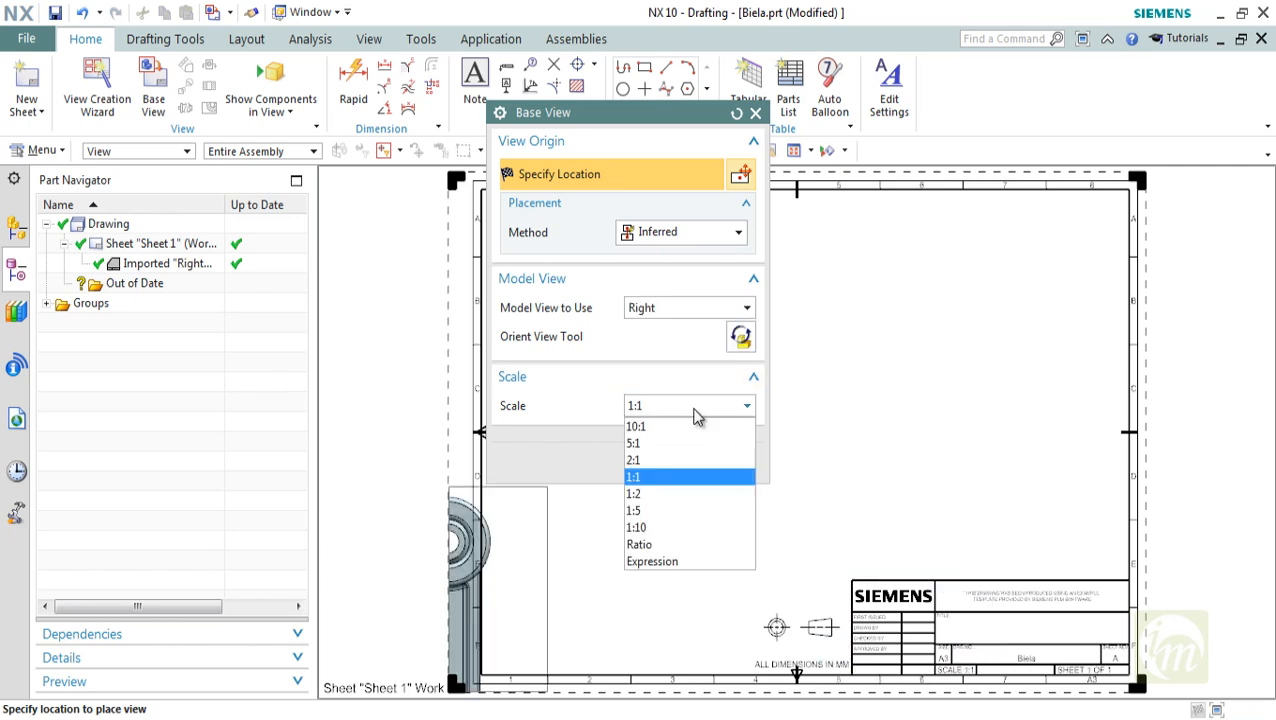
left_click(657, 495)
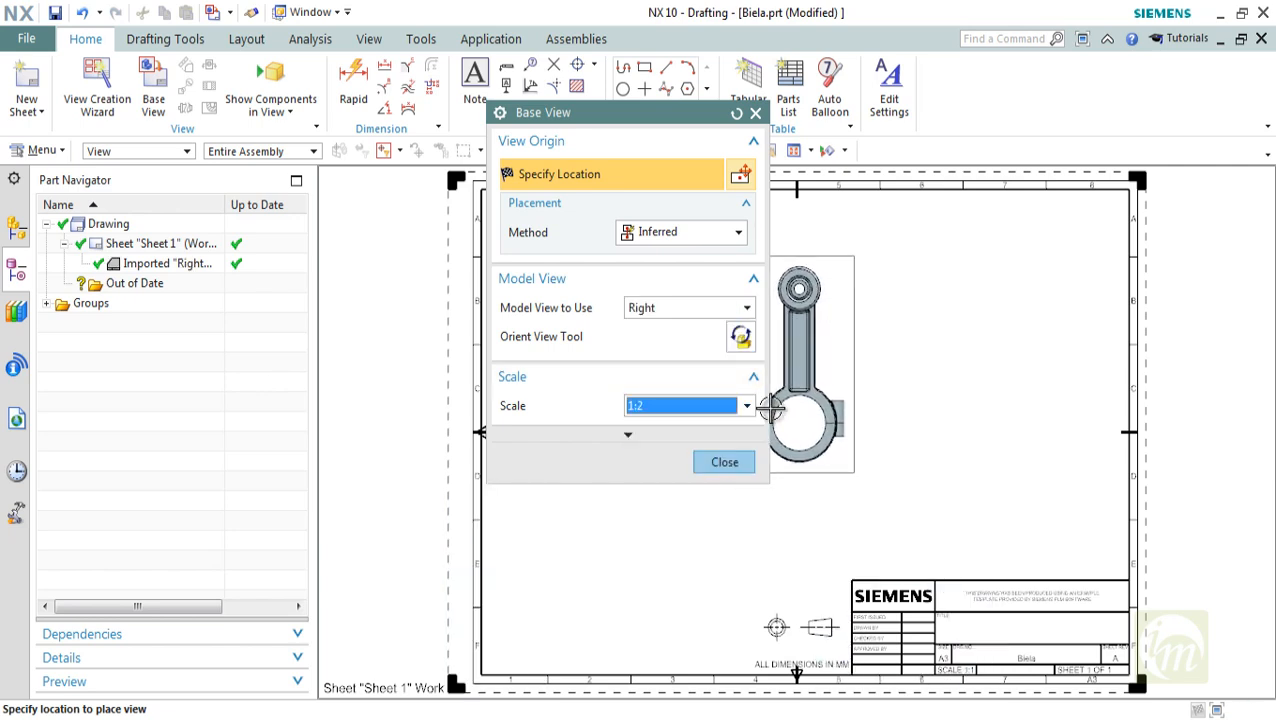
left_click(802, 342)
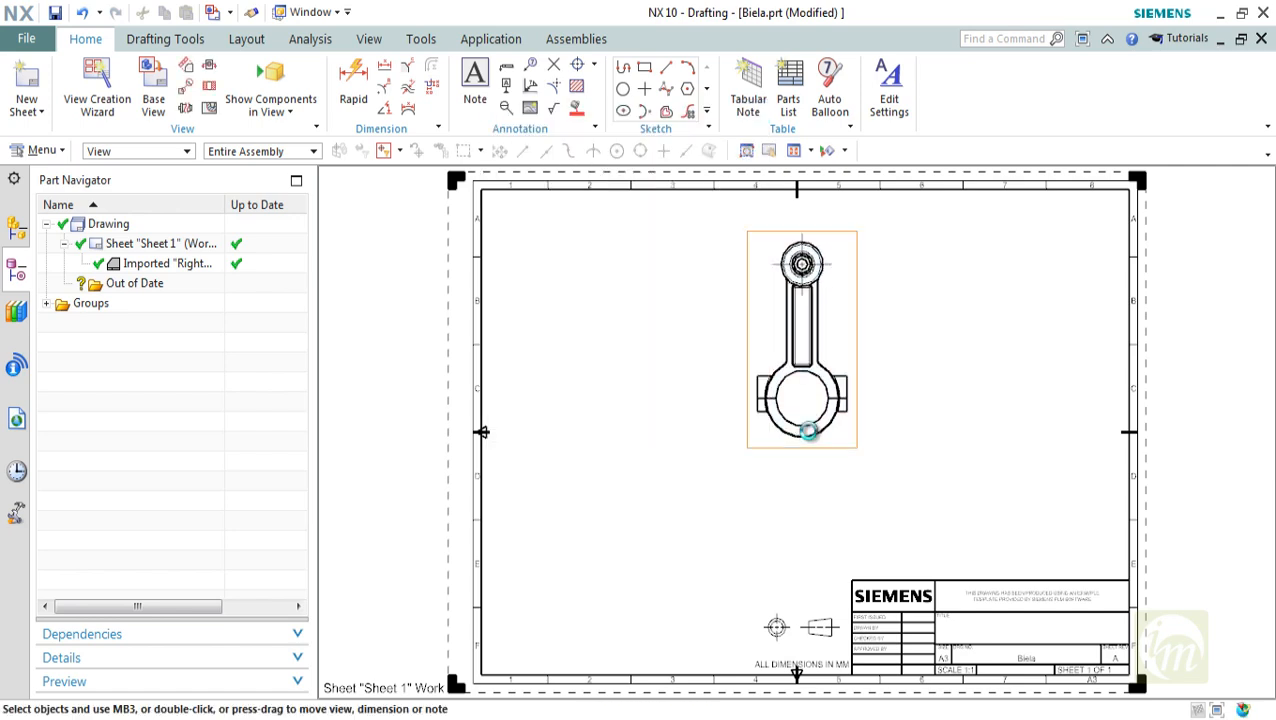
left_click(822, 318)
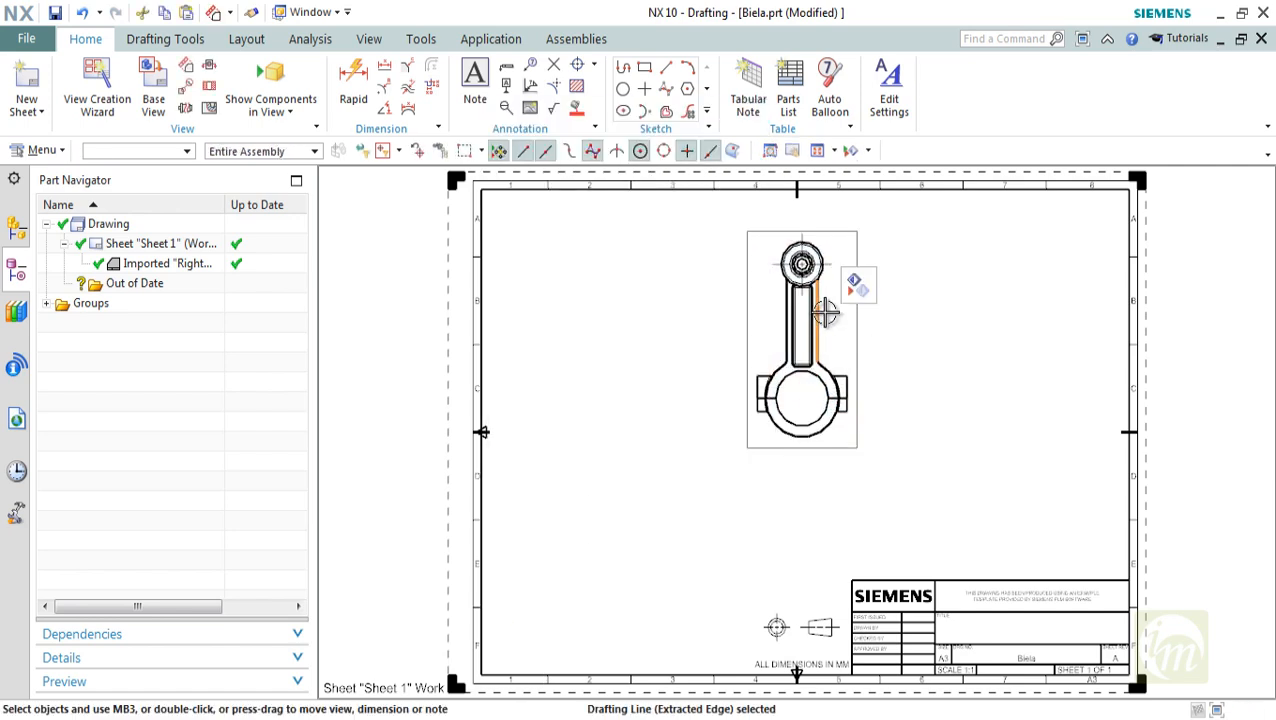
left_click_drag(839, 244, 652, 242)
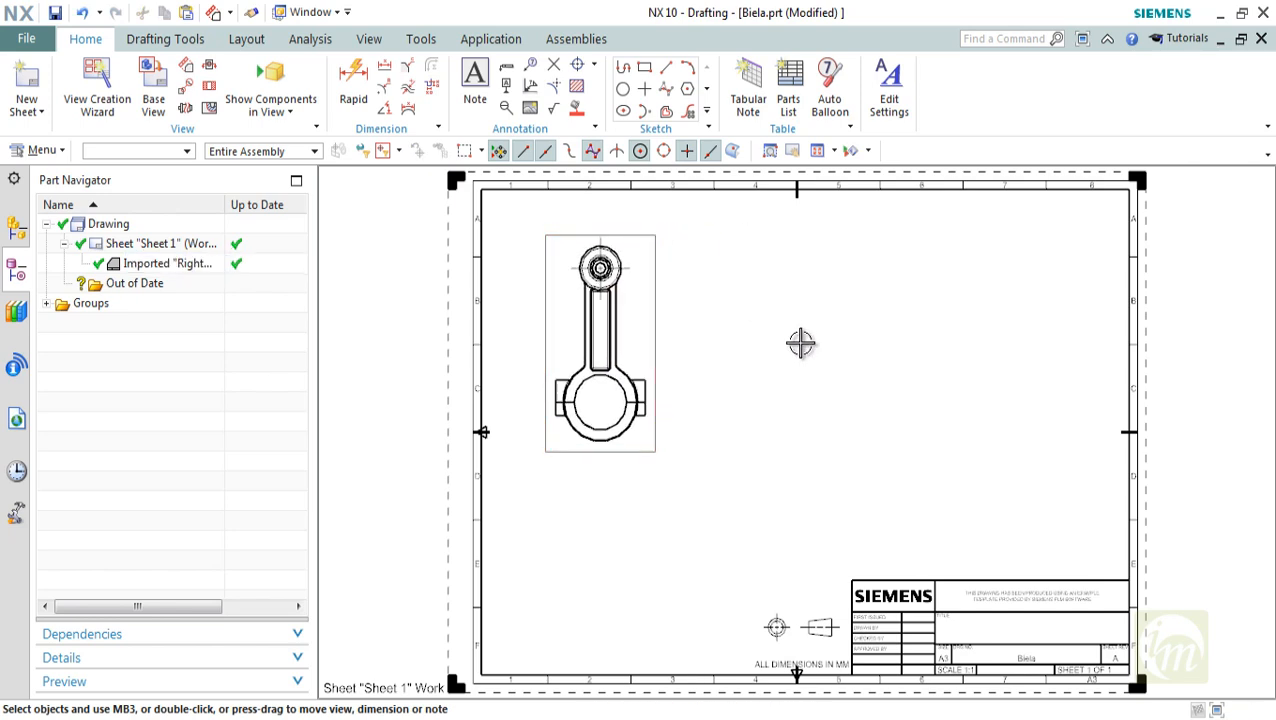
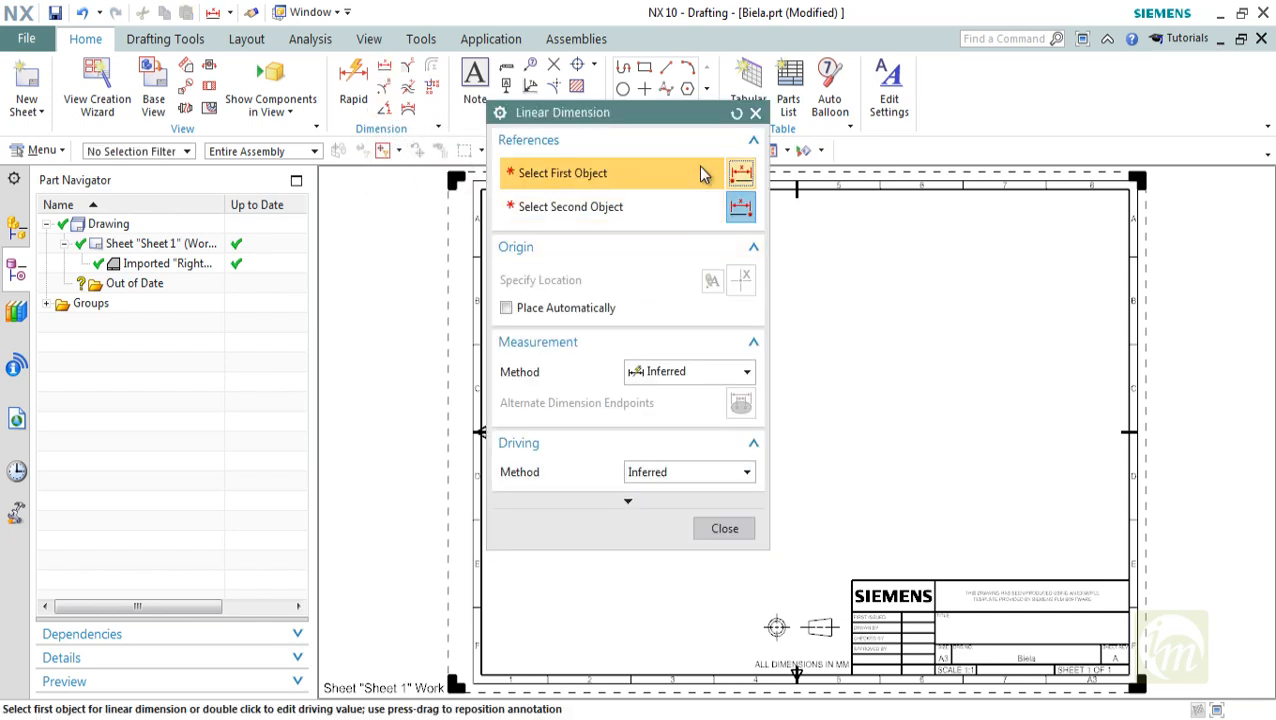
Add a vertical linear dimension between the small-end and big-end circle centres, placed to the right of the Biela view
left_click_drag(663, 114, 1056, 148)
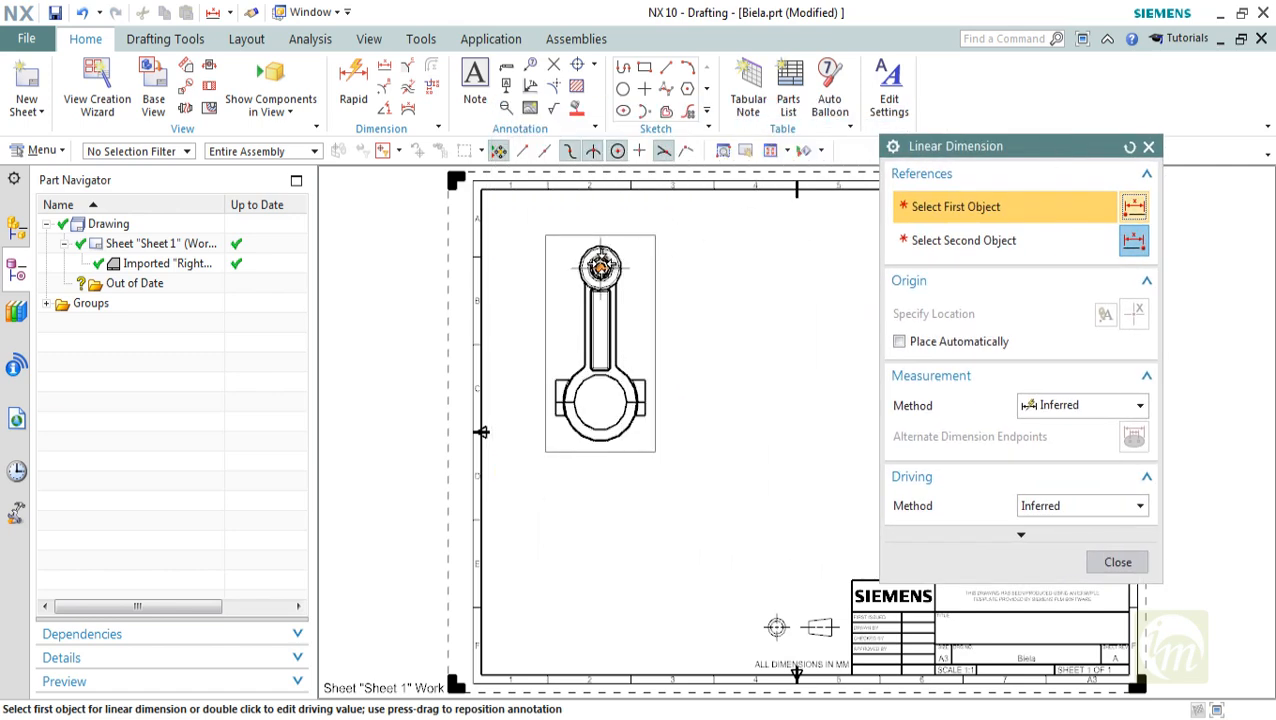
left_click(600, 266)
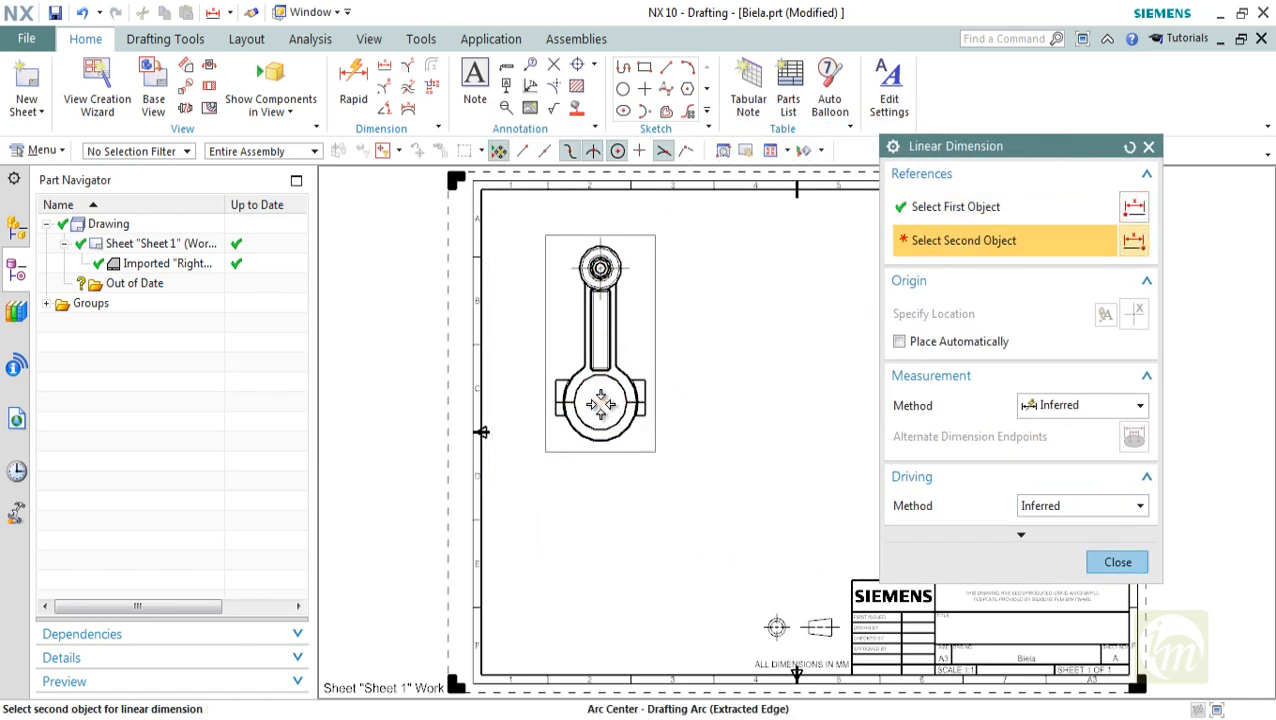
left_click(603, 403)
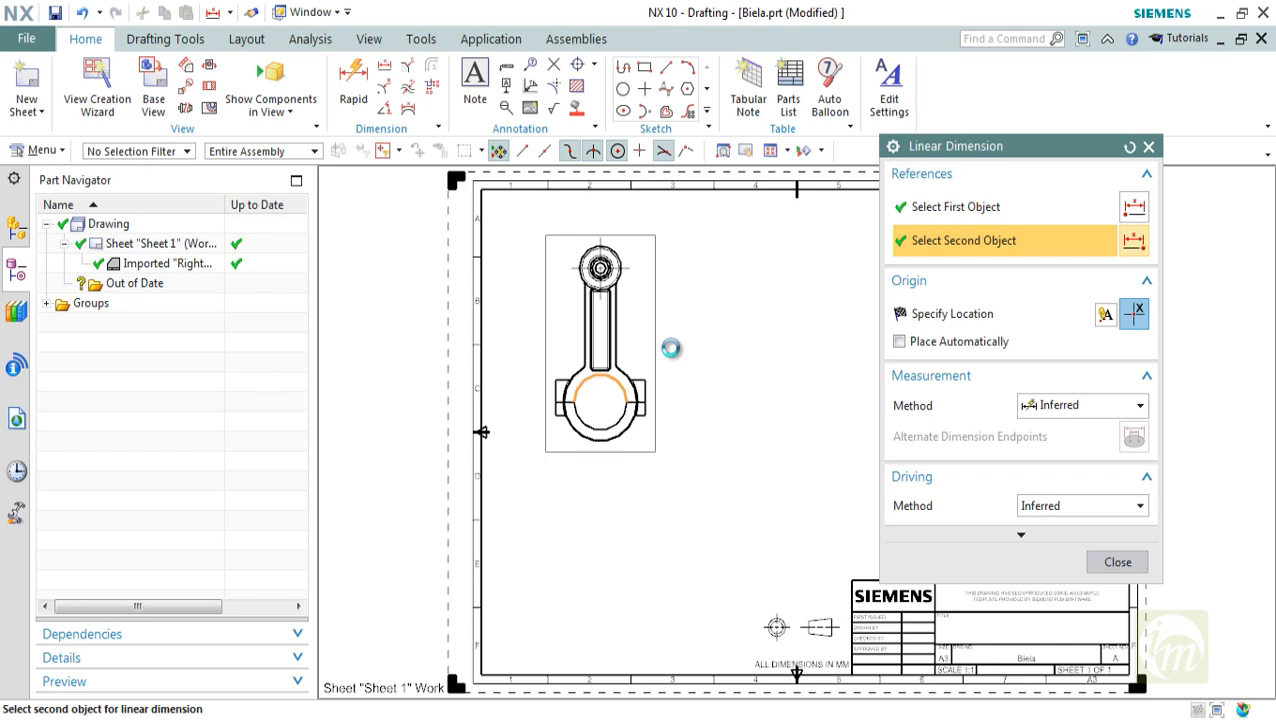
scroll(668, 342, "up", 3)
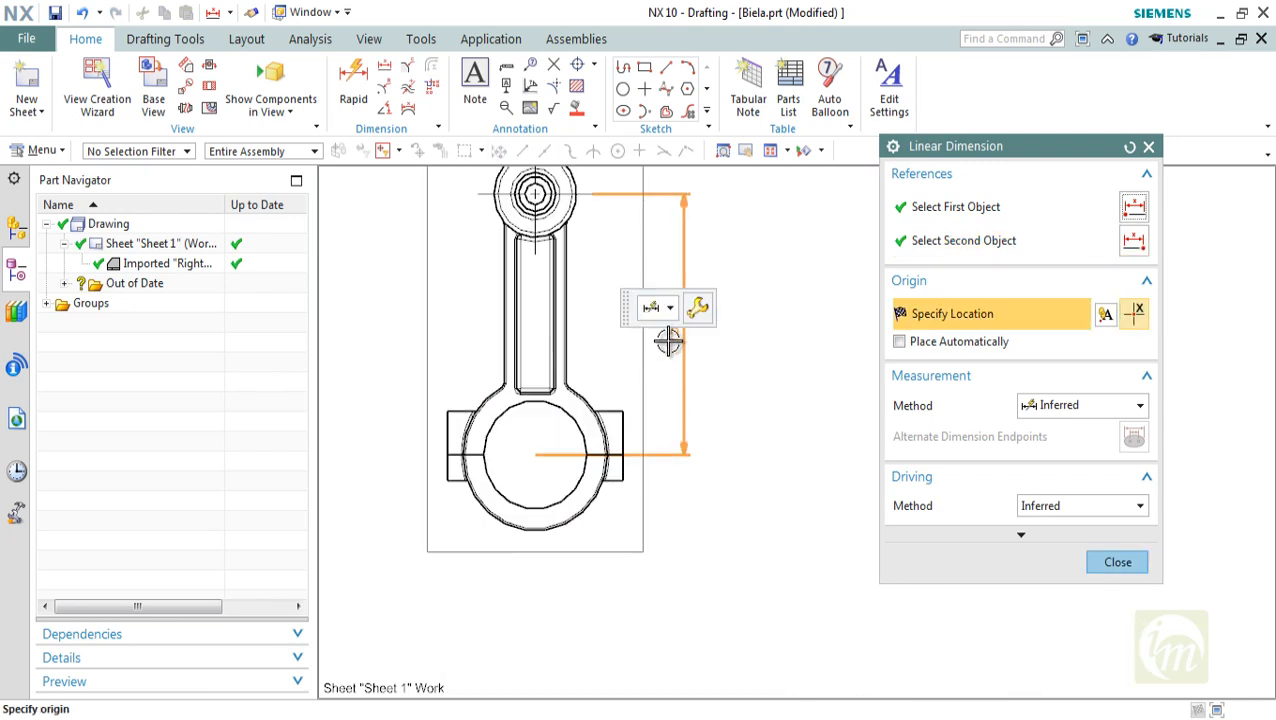
left_click(656, 358)
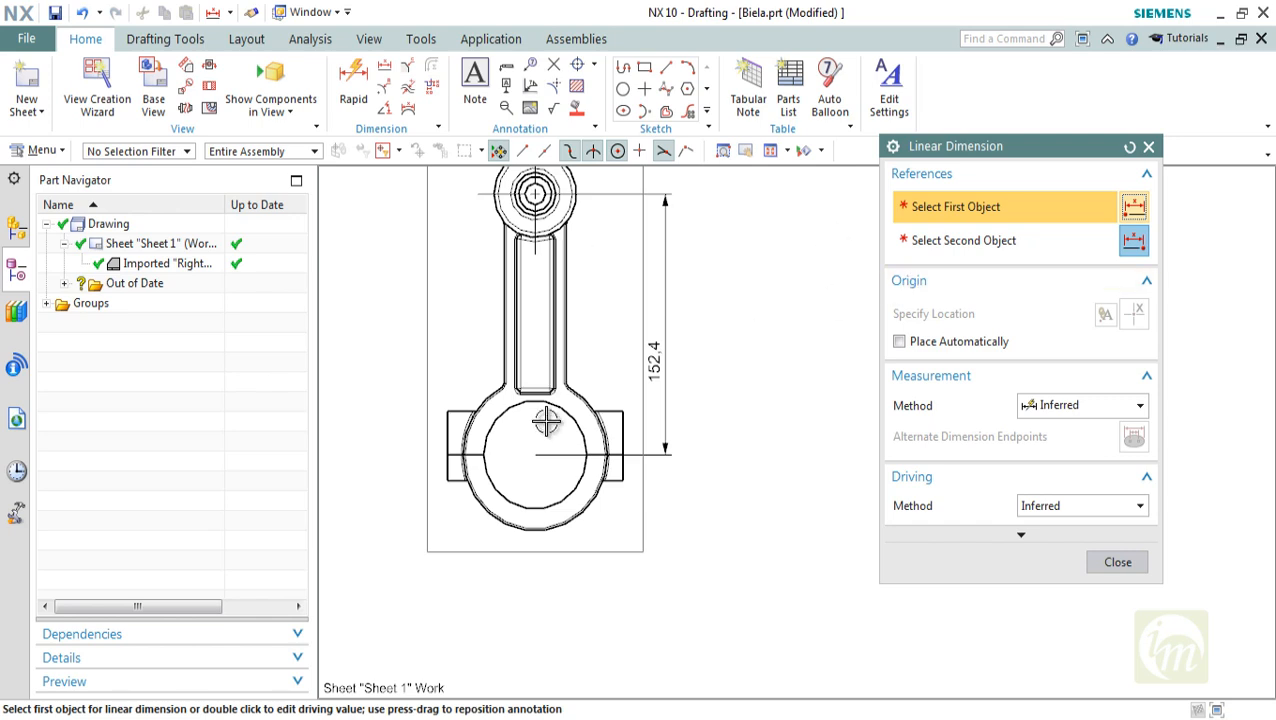
Dimension the big end's overall width across its two side lugs, placed below the view
left_click(445, 451)
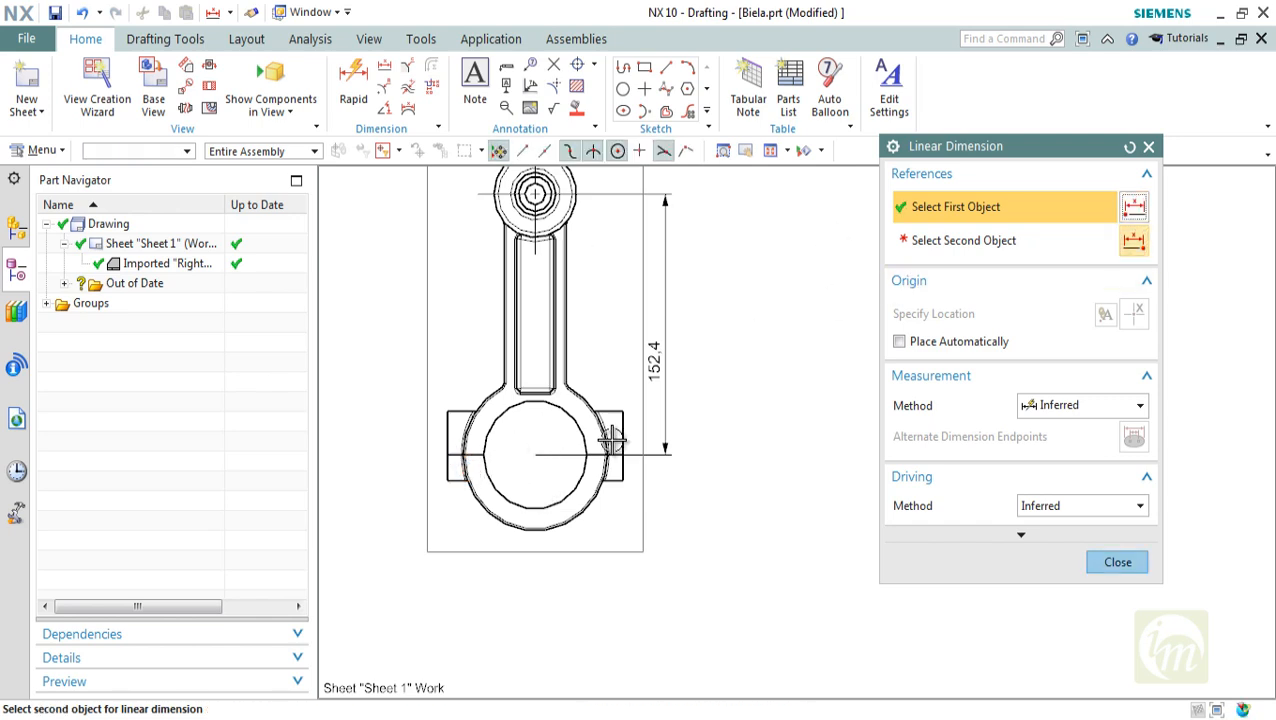
left_click(616, 449)
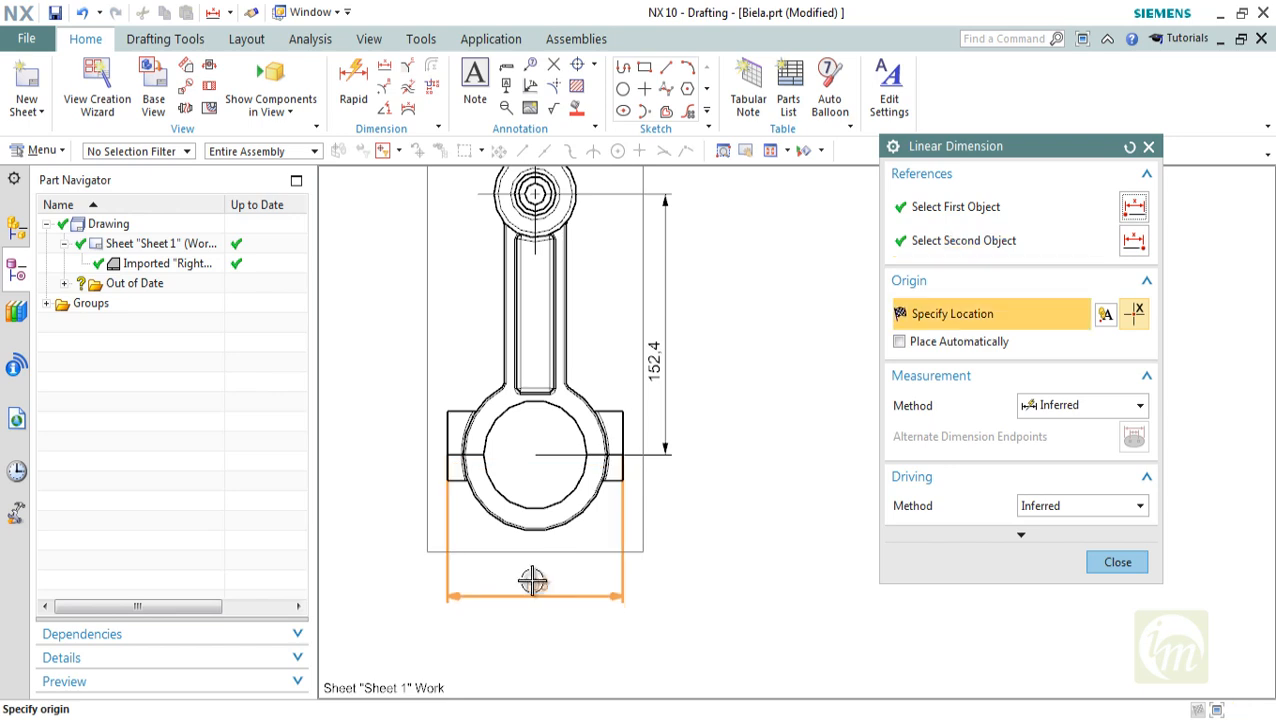
left_click(530, 585)
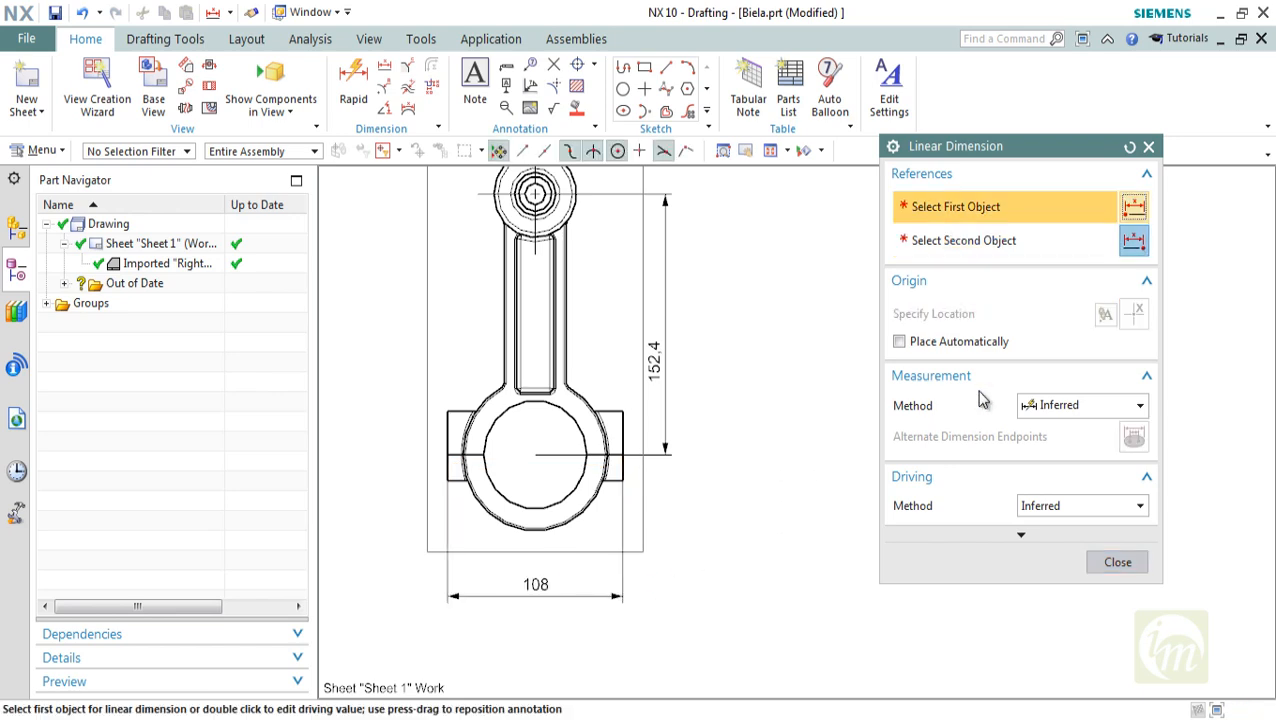
left_click(1116, 561)
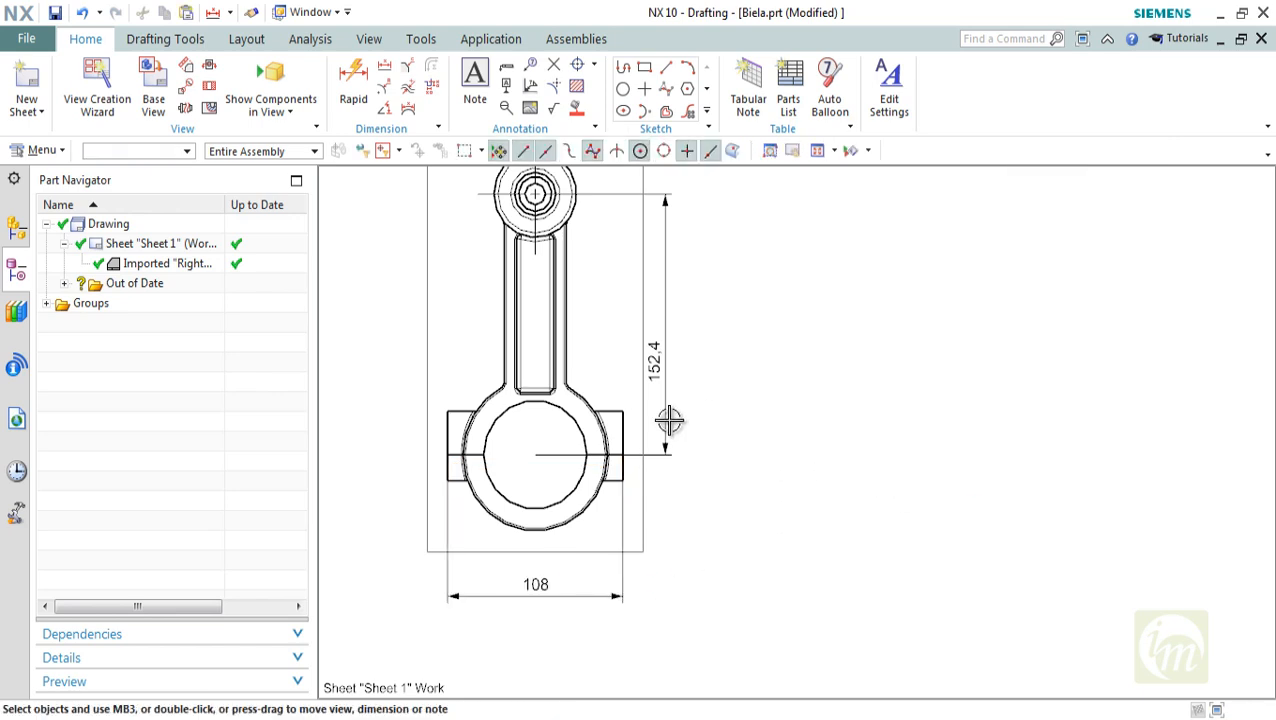
Try a Radial dimension on the small end's outer circle, and delete the misplaced dimension above the sheet border
scroll(672, 419, "down", 4)
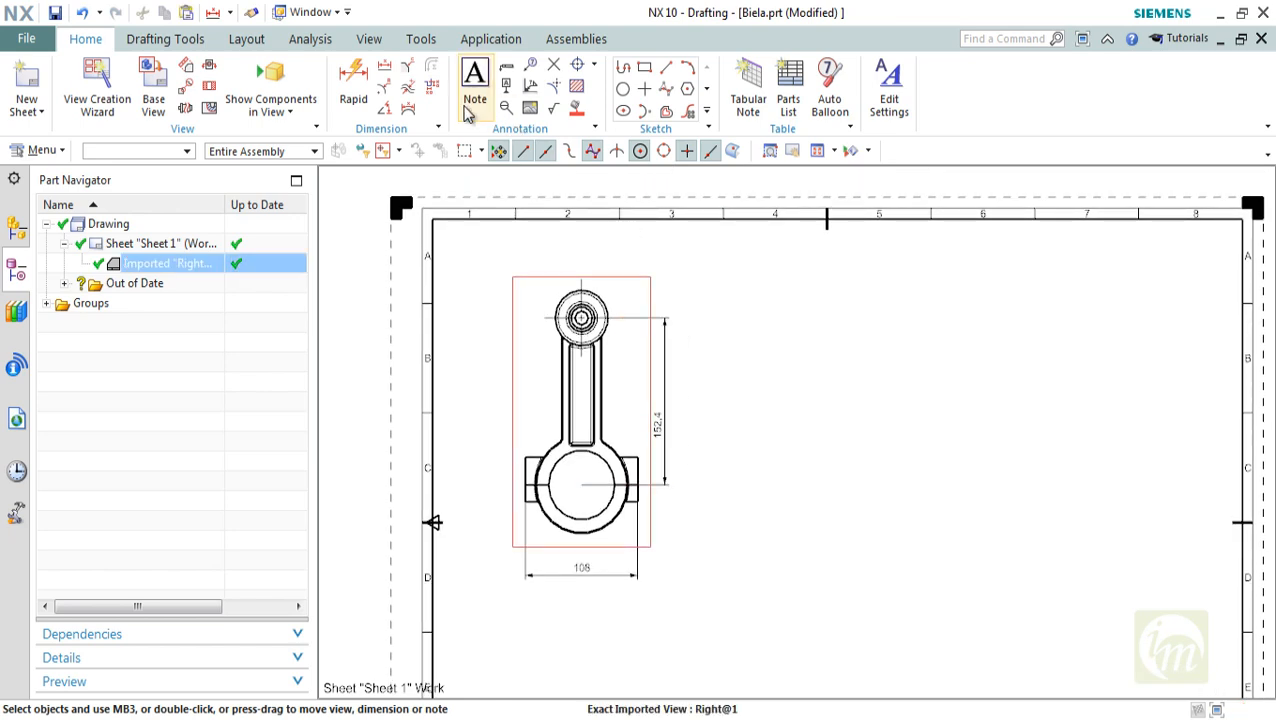
left_click(385, 88)
scroll(588, 275, "up", 3)
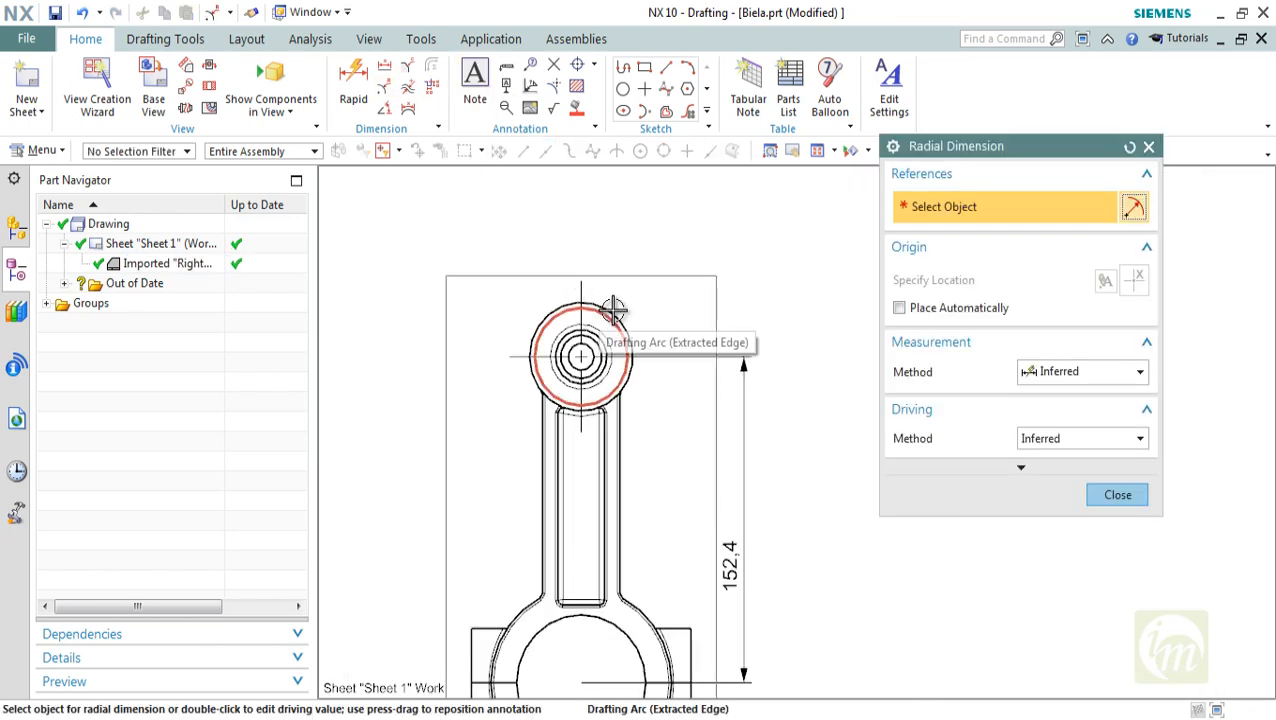
left_click(607, 309)
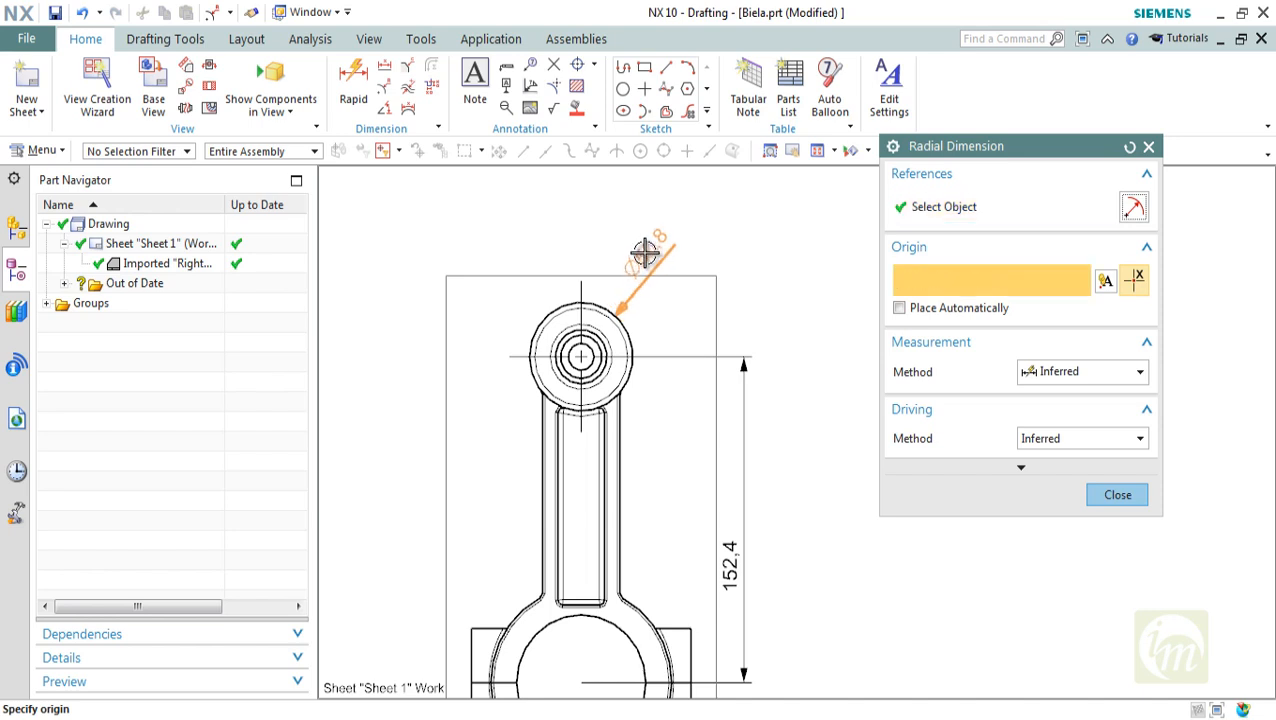
left_click(899, 308)
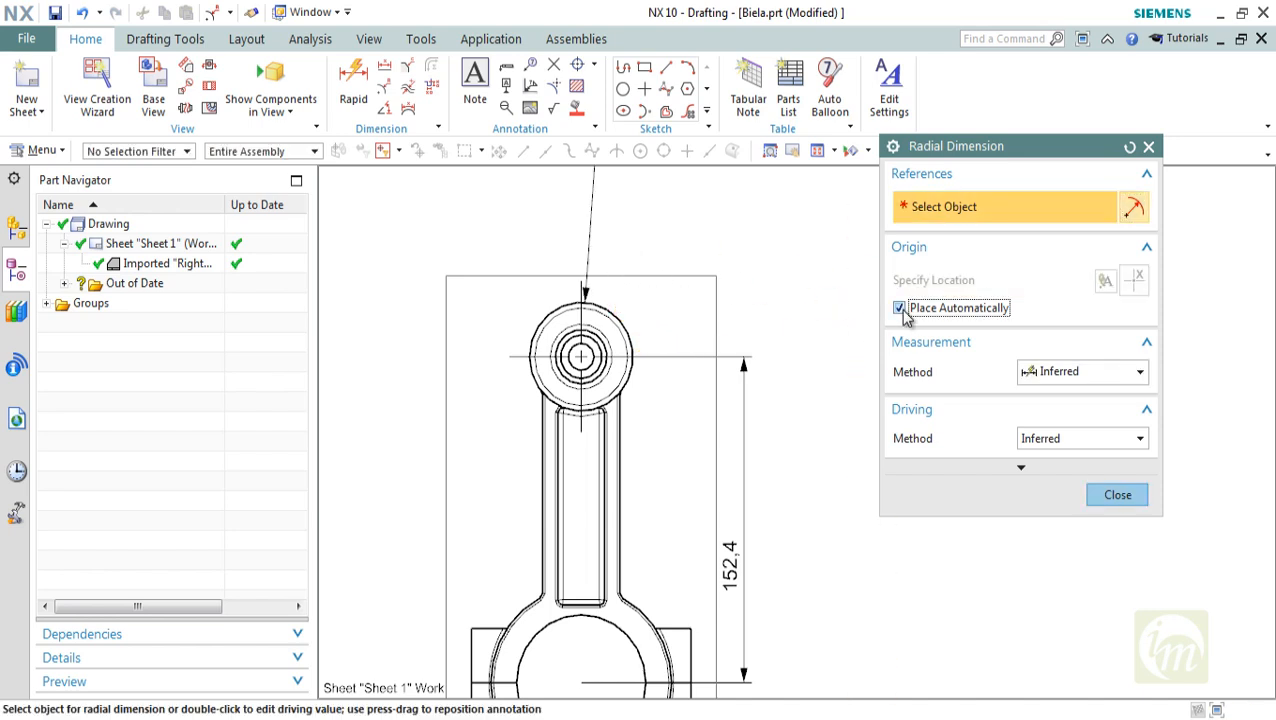
scroll(619, 383, "down", 3)
scroll(621, 285, "up", 2)
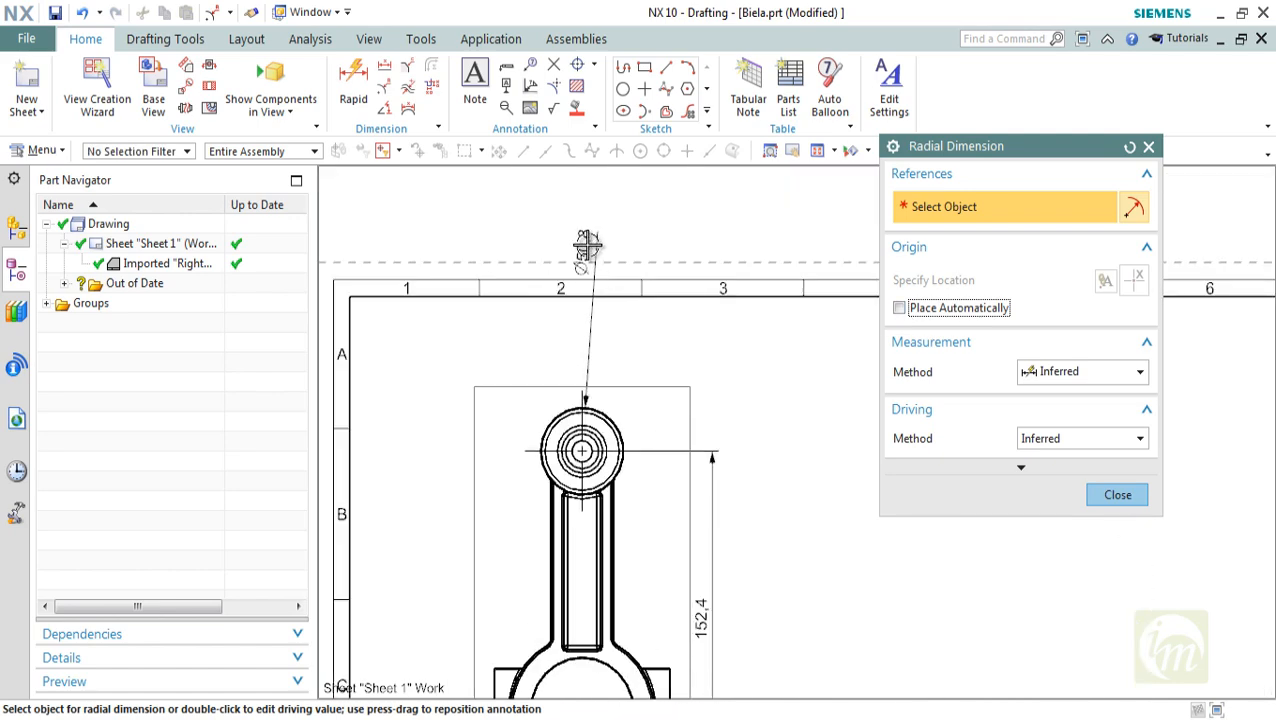
left_click(585, 244)
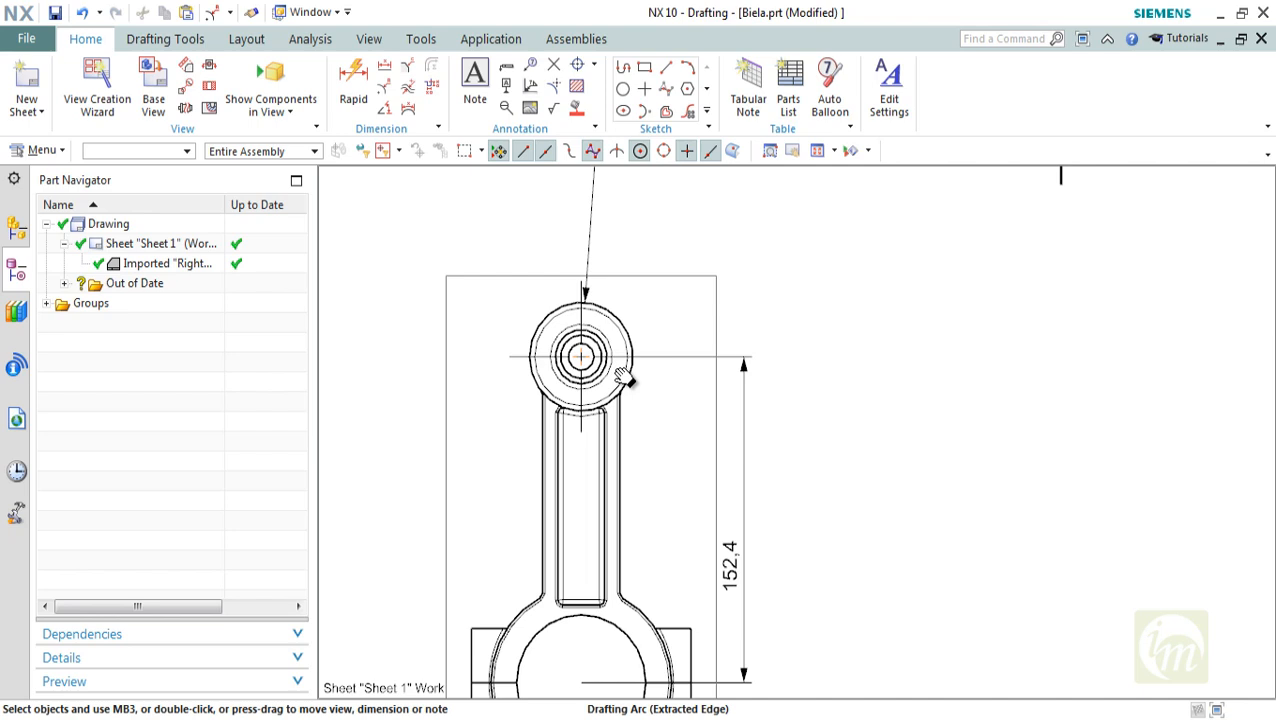
middle_click_drag(621, 376, 619, 545, "shift")
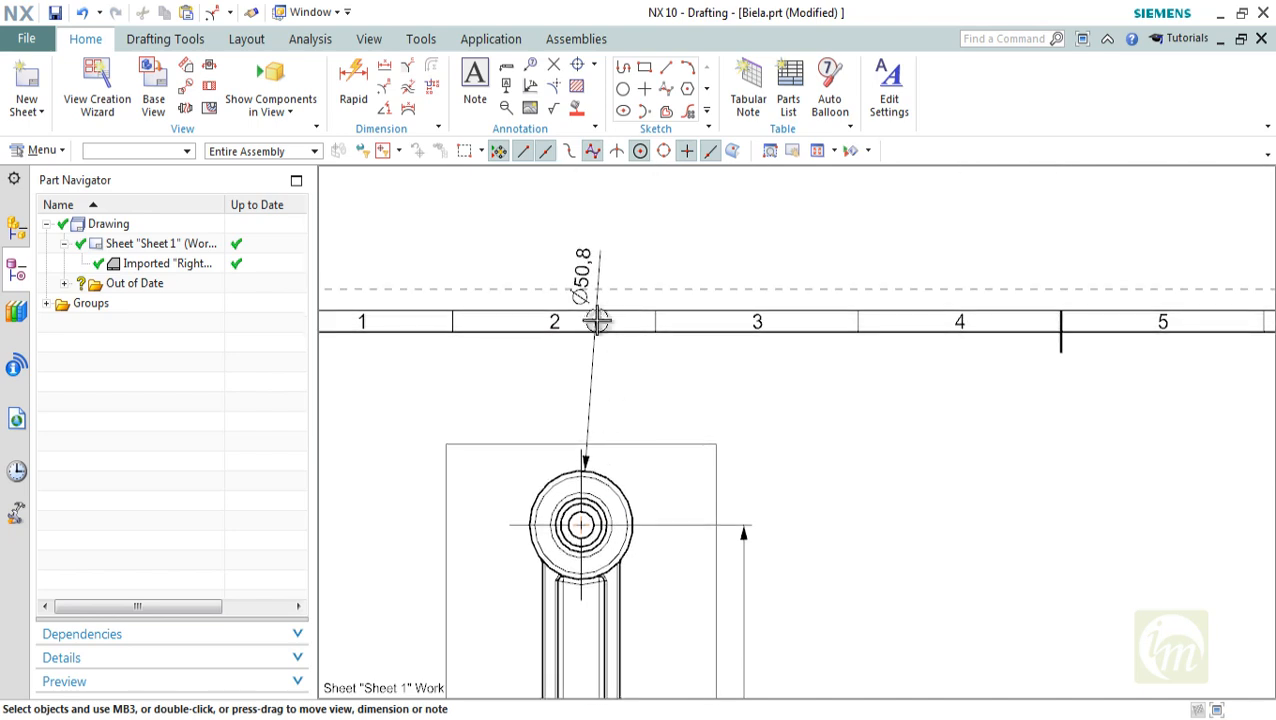
left_click(585, 276)
key("Delete")
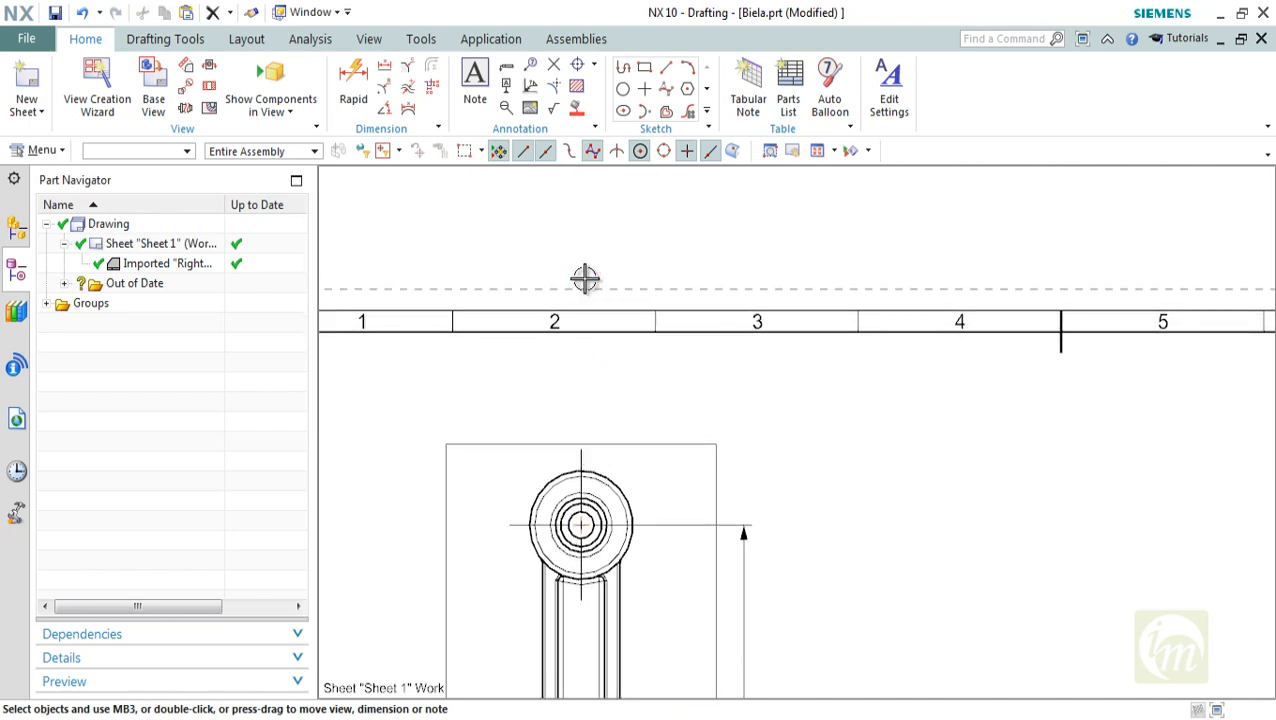
Add diameter dimensions to the small end's outer circle and the next circle inside it, placed to their upper right
scroll(585, 278, "down", 3)
scroll(604, 400, "up", 3)
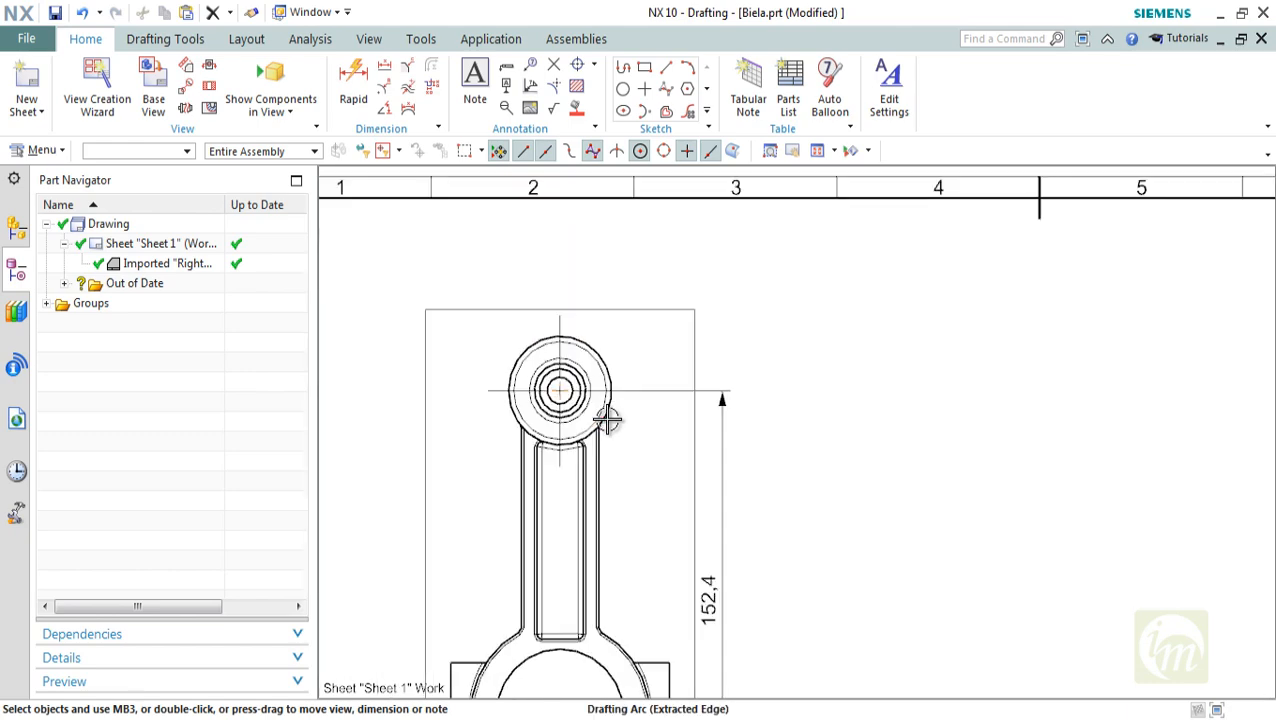
left_click(381, 90)
scroll(615, 348, "up", 2)
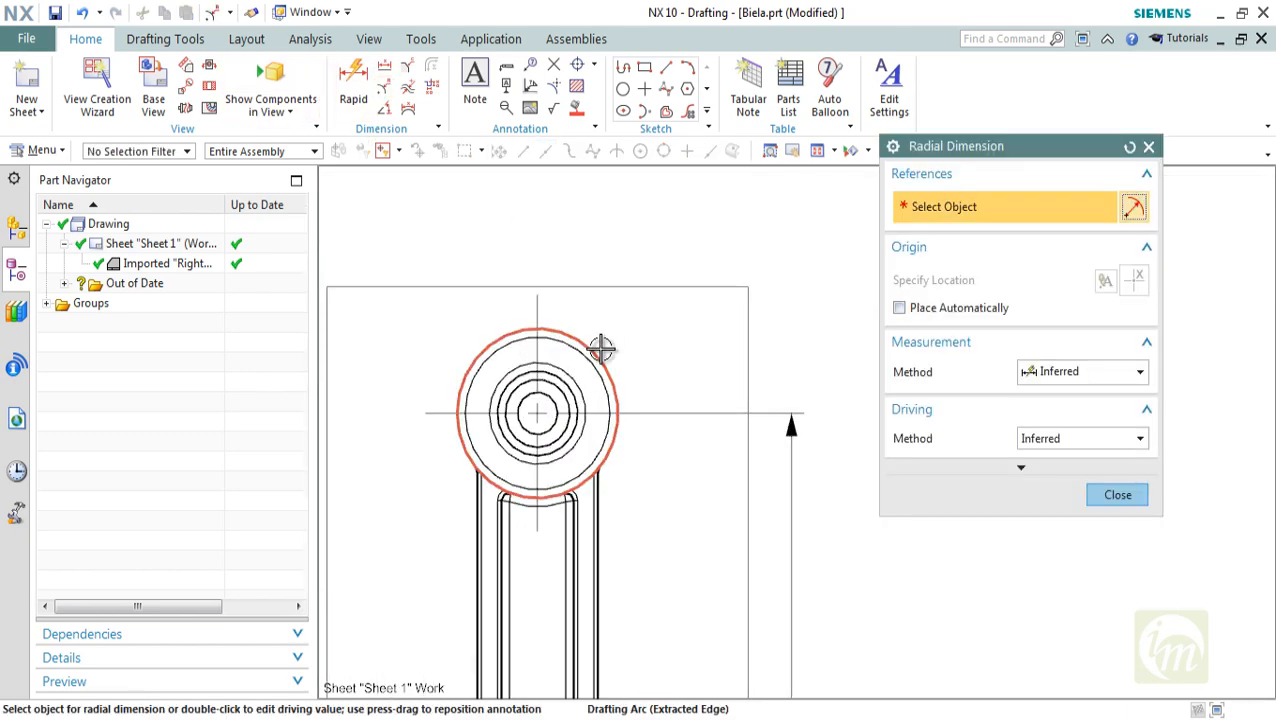
left_click(598, 347)
left_click(668, 267)
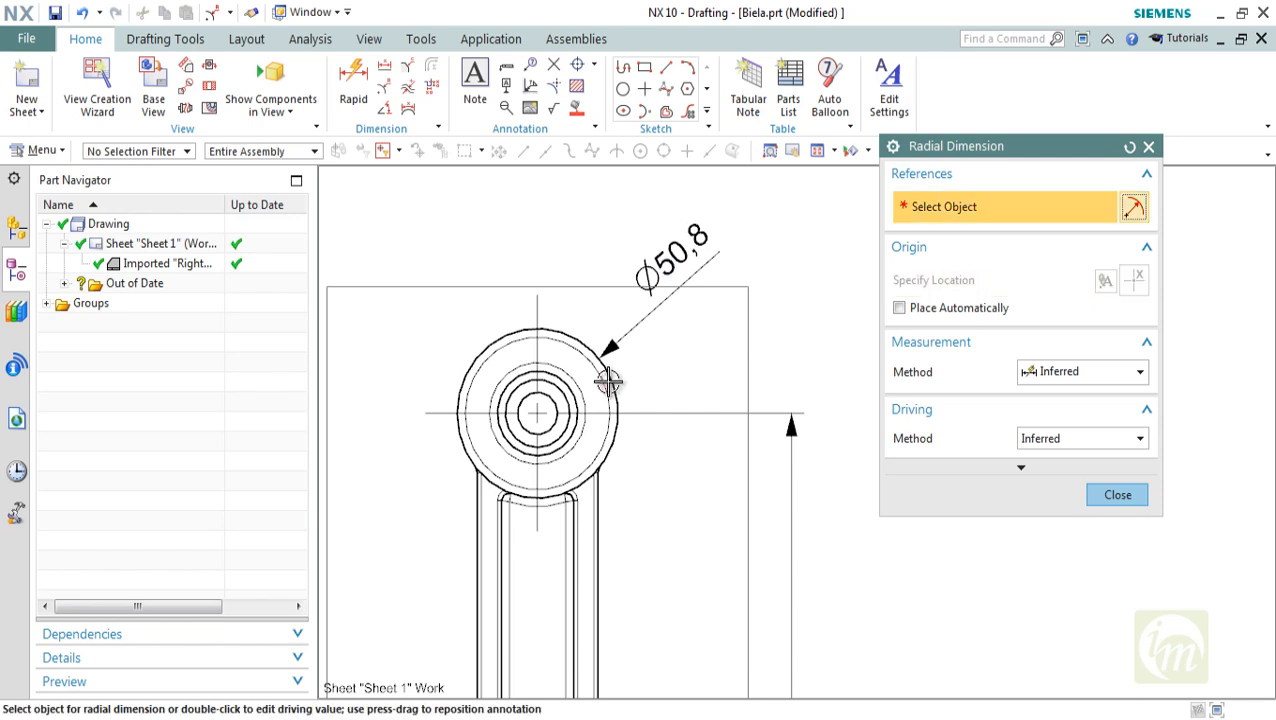
left_click(605, 386)
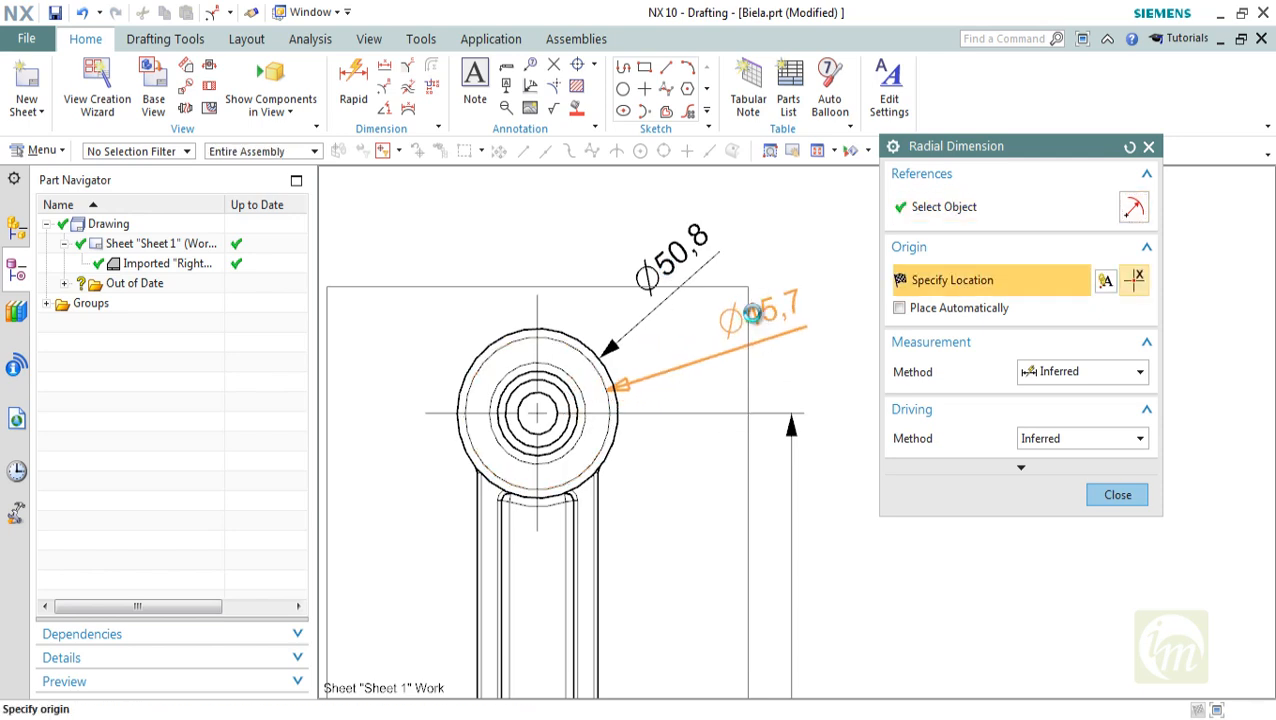
left_click(762, 307)
Add two diameter dimensions to the small end's inner hole circle, placed at its upper left and lower left
left_click(521, 373)
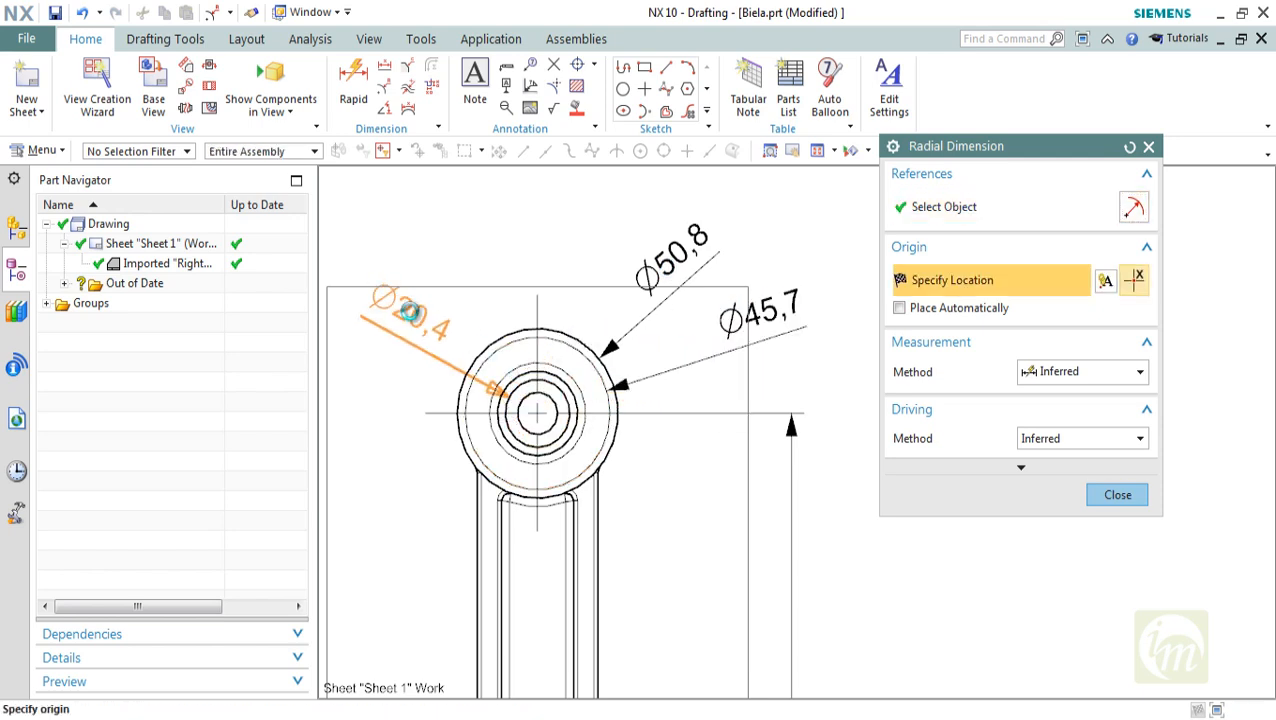
left_click(407, 307)
left_click(508, 424)
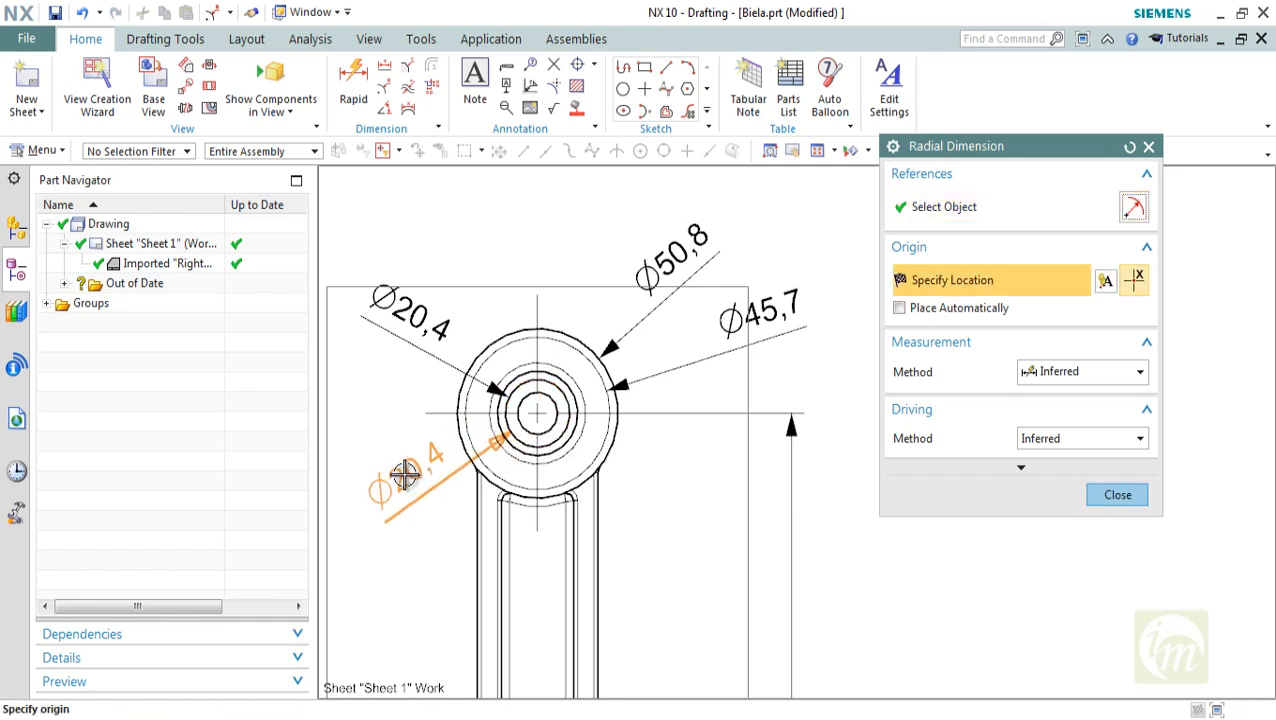
left_click(406, 474)
Dimension the big end's bore diameter and outer arc radius, placing both to the left of the view
scroll(580, 332, "down", 3)
middle_click_drag(606, 467, 610, 378)
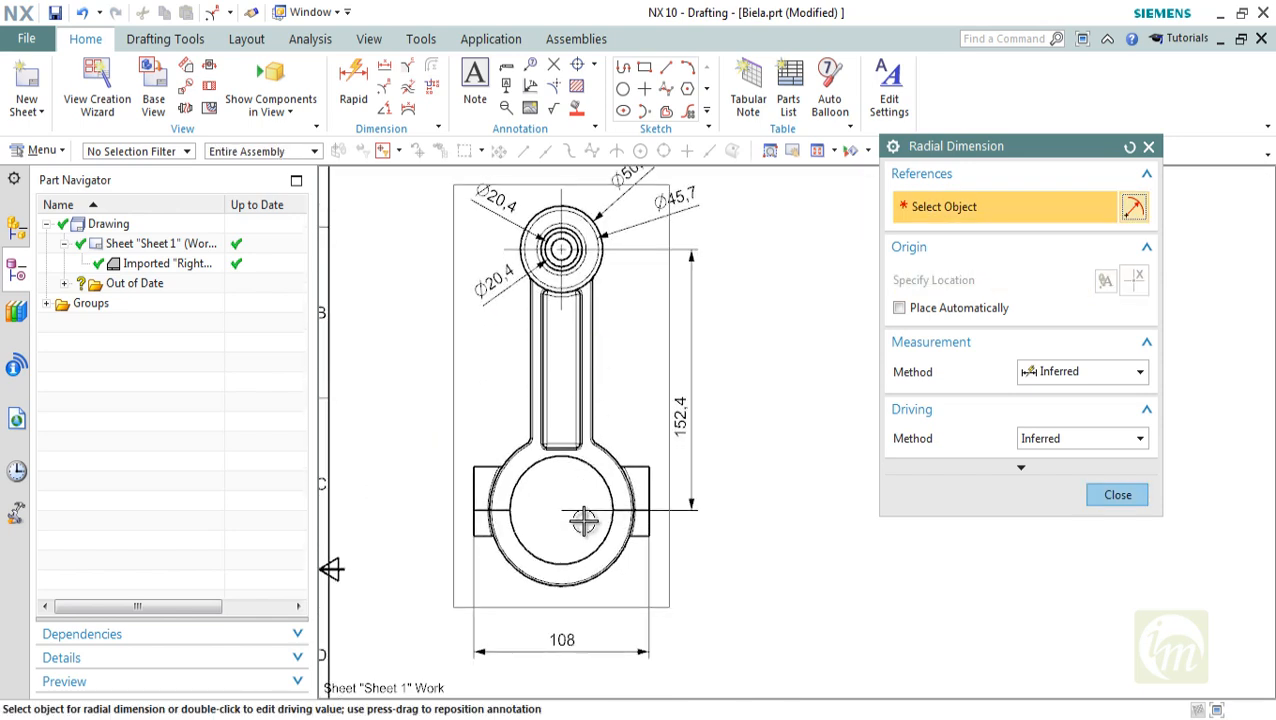
left_click(590, 541)
left_click(419, 573)
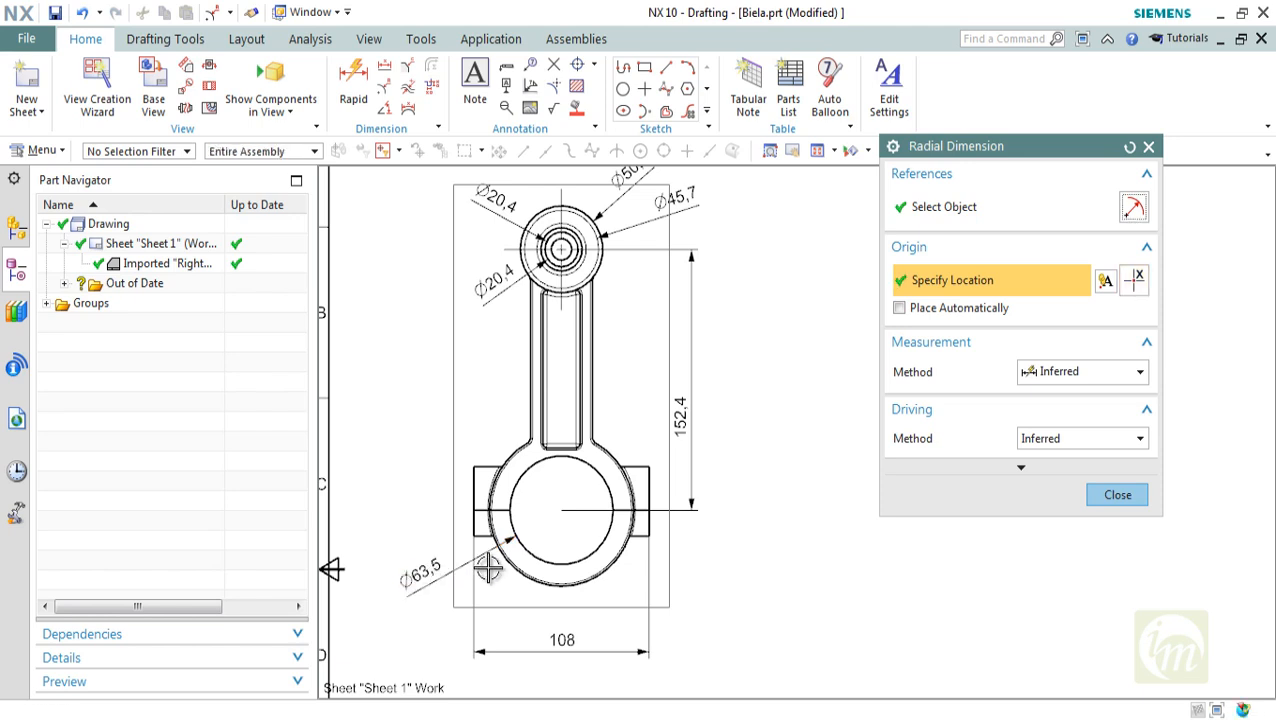
left_click(492, 494)
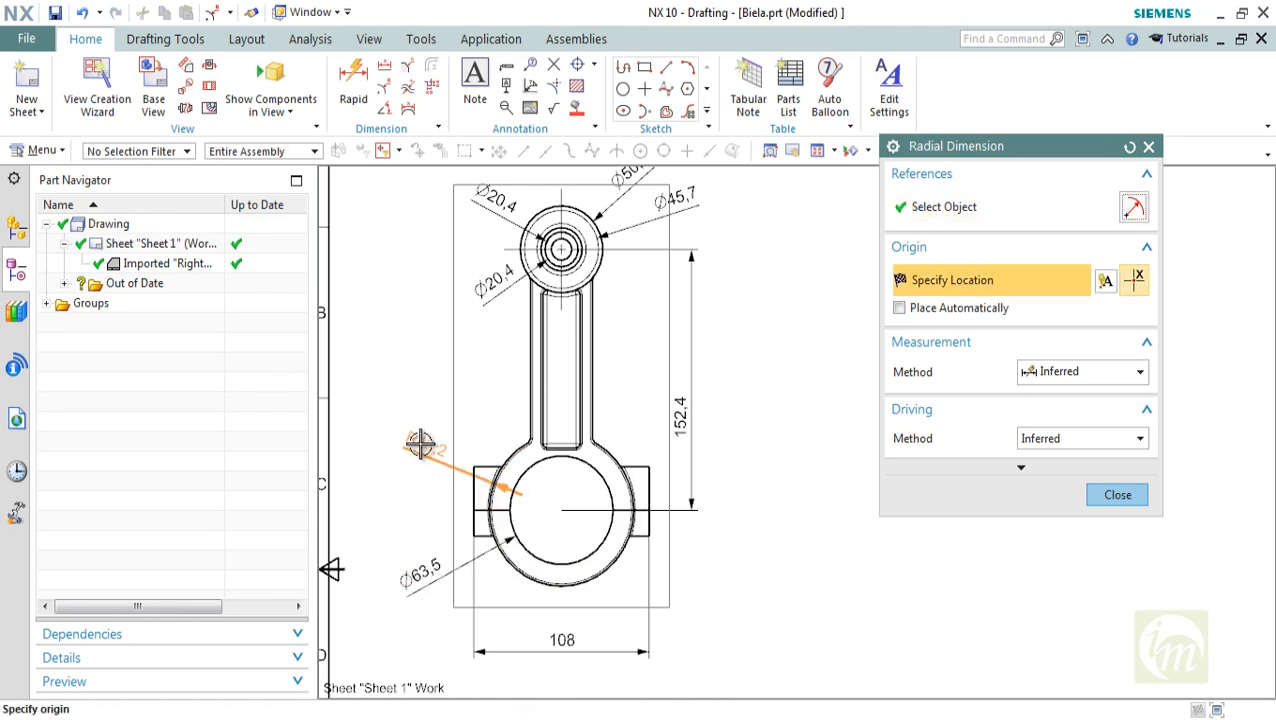
left_click(408, 445)
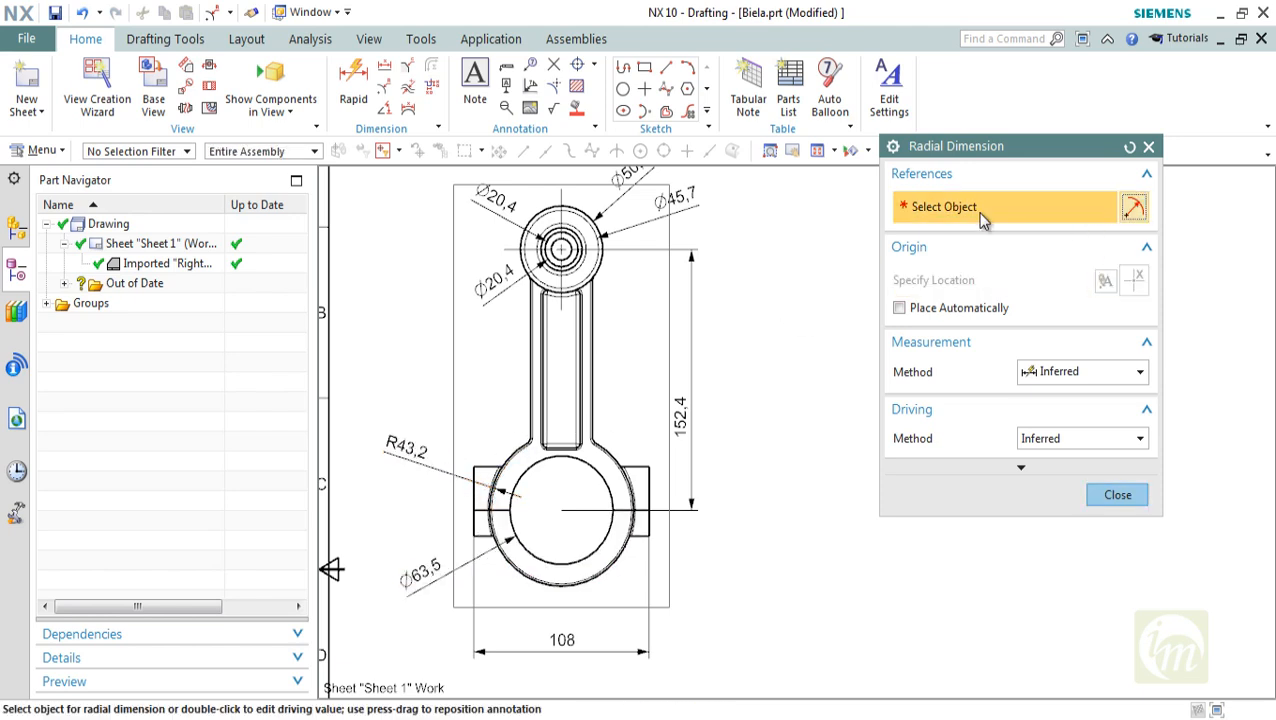
left_click(1149, 147)
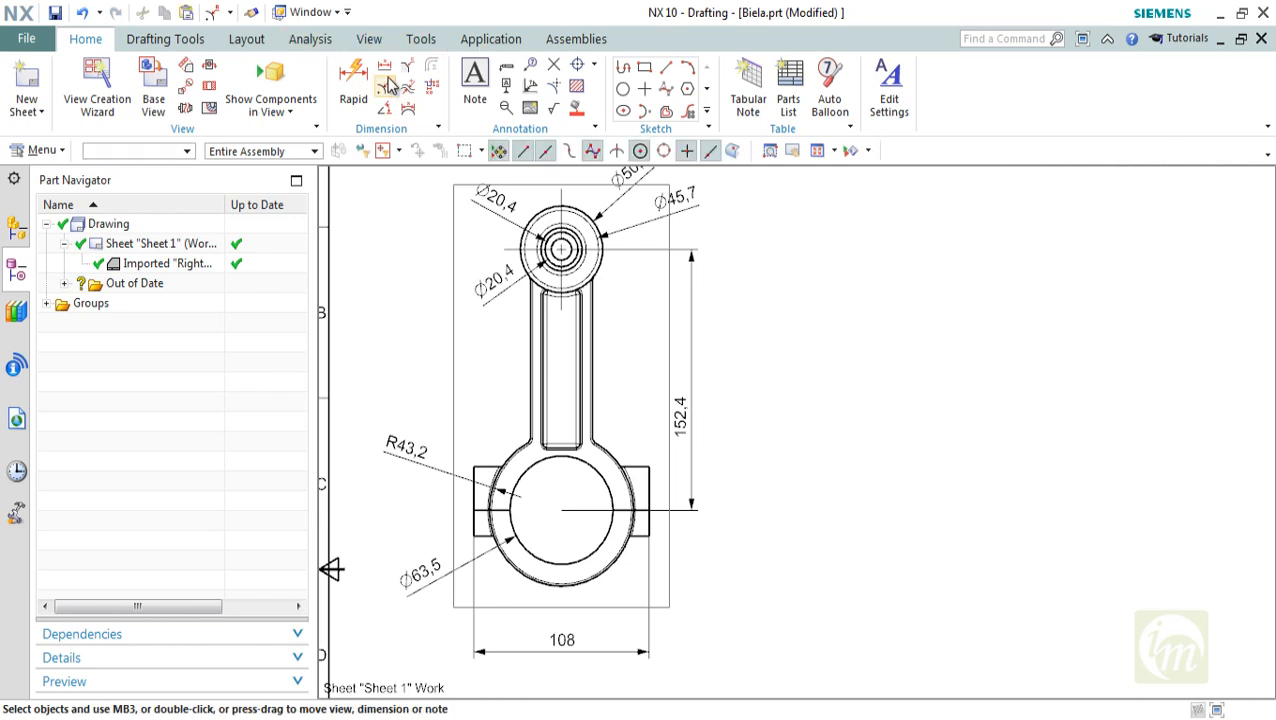
Add linear dimensions for the shank's outer width and its central recess's width, both placed left of the shank
left_click(385, 68)
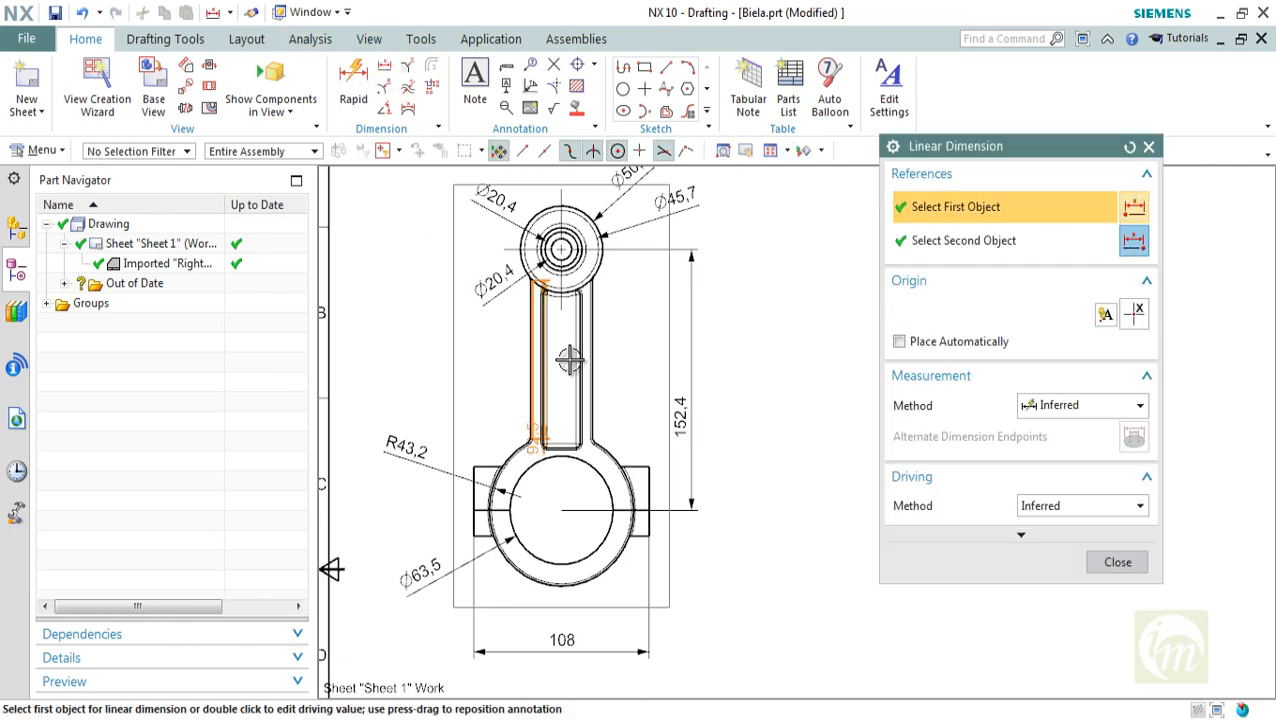
left_click(531, 385)
left_click(590, 366)
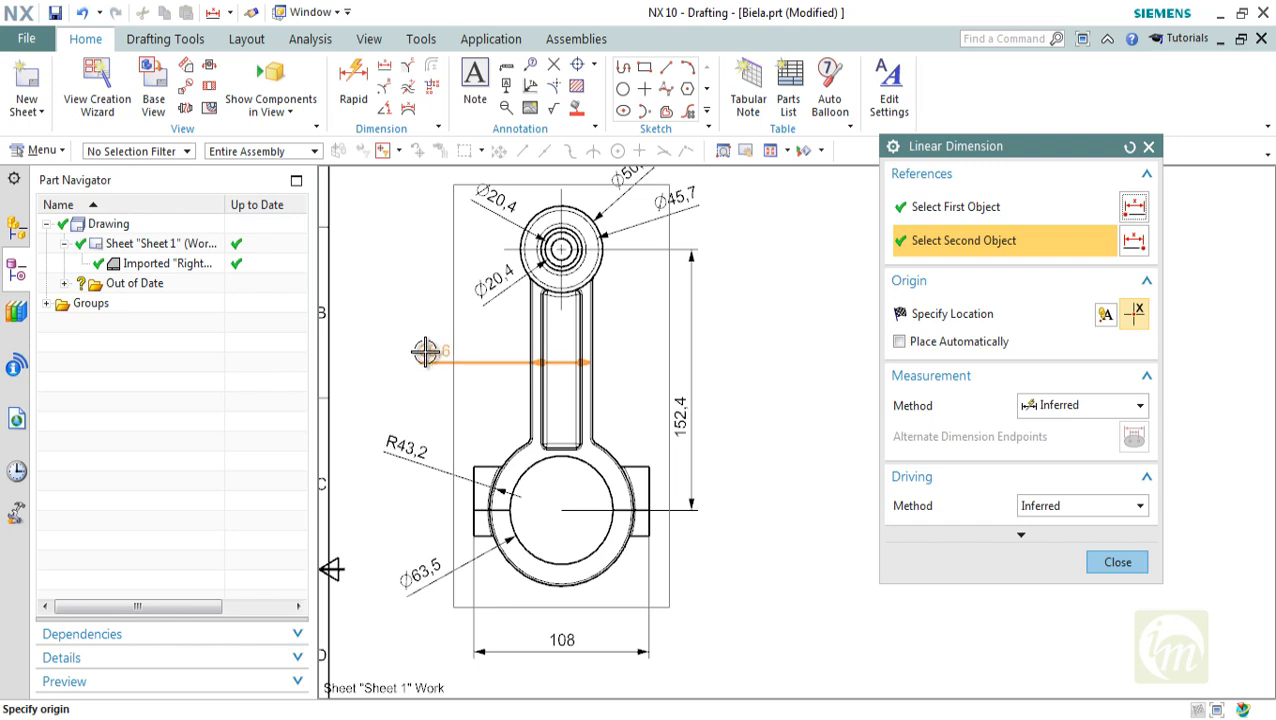
left_click(498, 368)
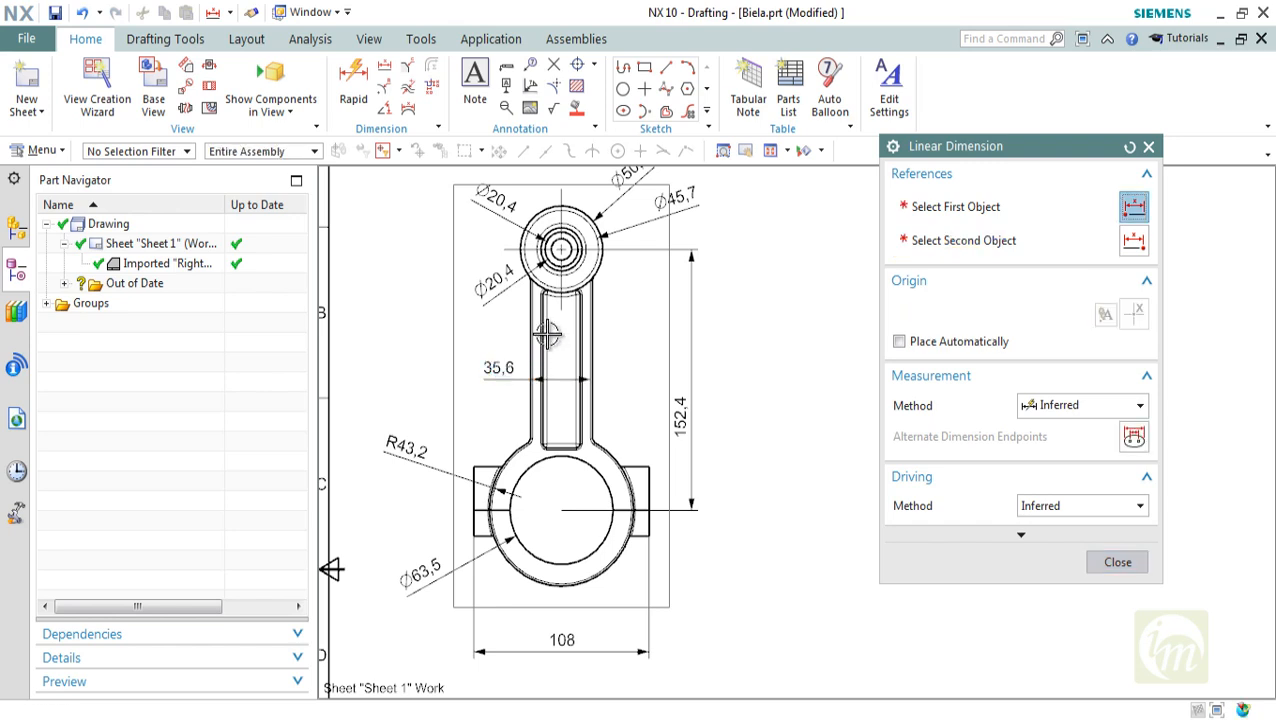
left_click(576, 310)
left_click(575, 339)
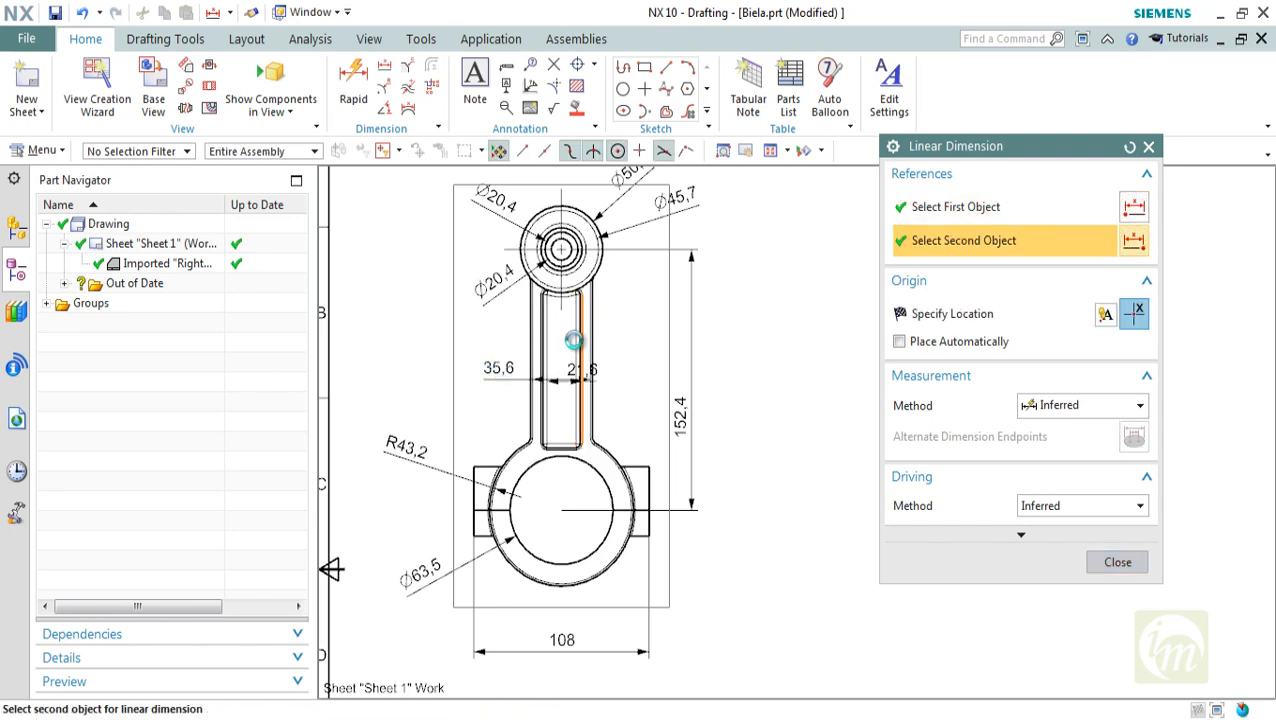
left_click(501, 336)
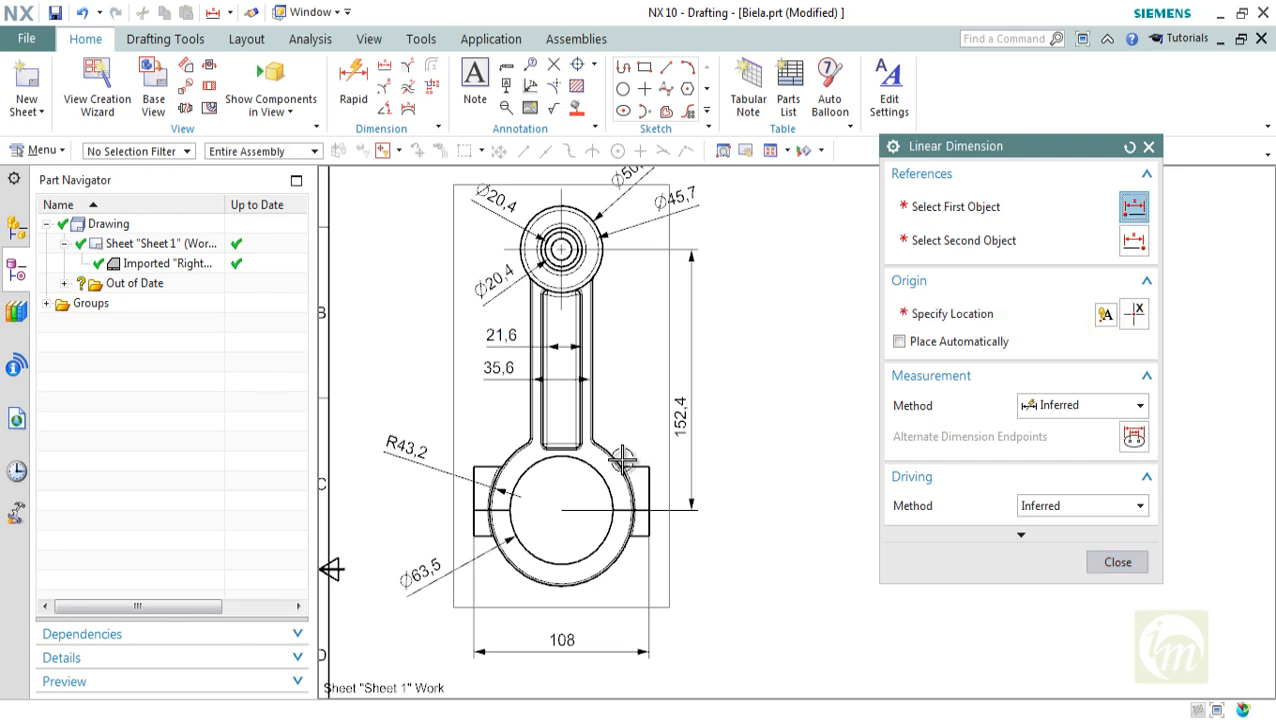
Add a thickness dimension between the shank's right recess edge and outer right edge, placed to the right of the shank
middle_click_drag(769, 504, 746, 518, "shift")
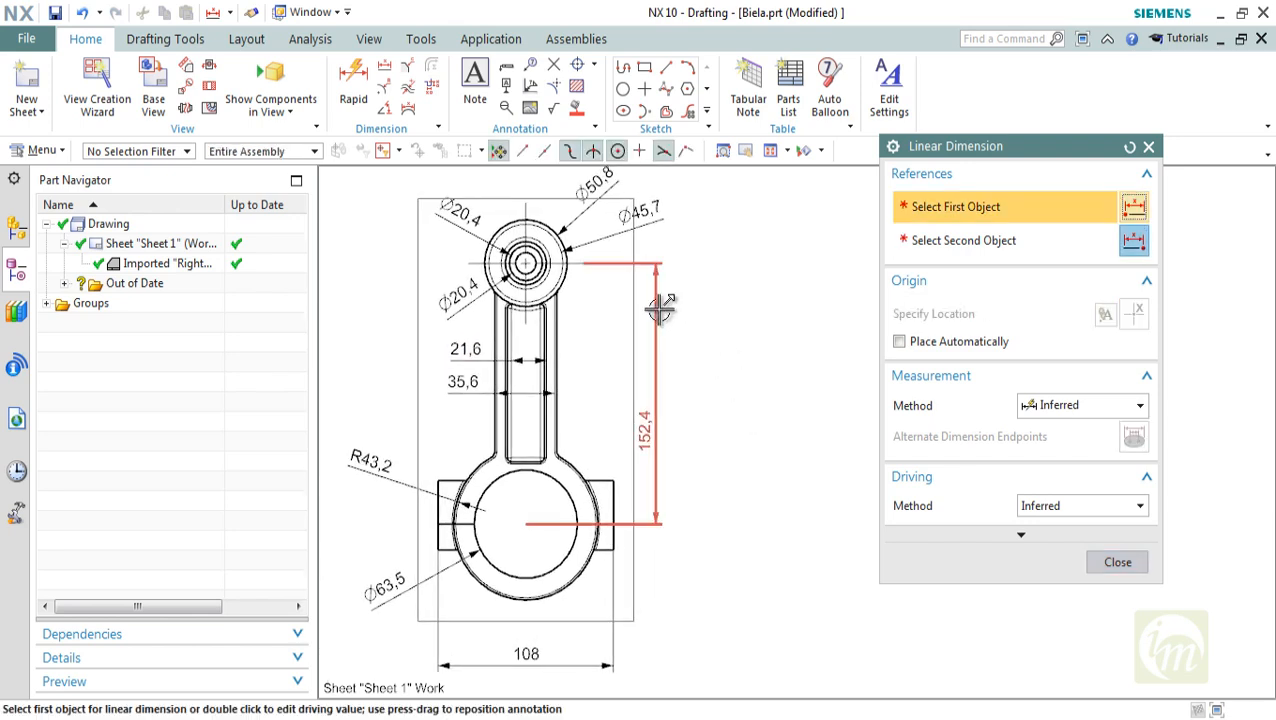
left_click(409, 90)
scroll(558, 390, "up", 4)
left_click(567, 405)
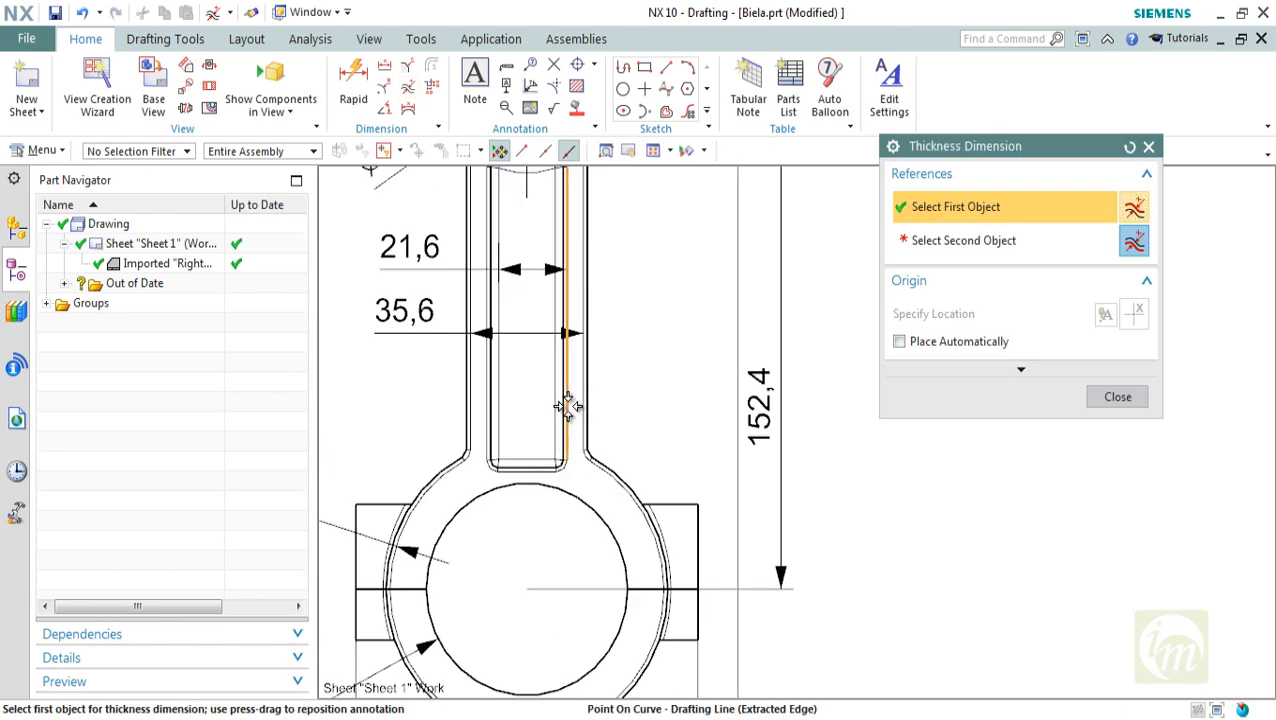
left_click(586, 412)
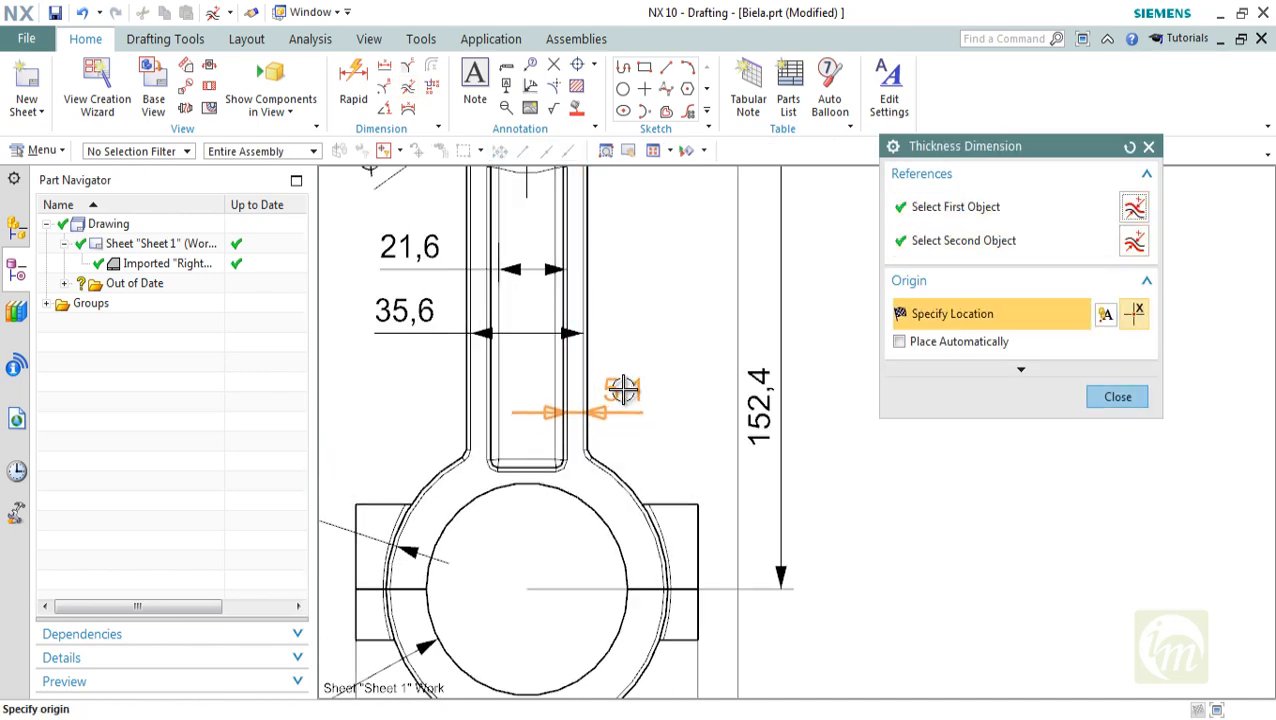
left_click(622, 389)
scroll(693, 519, "down", 4)
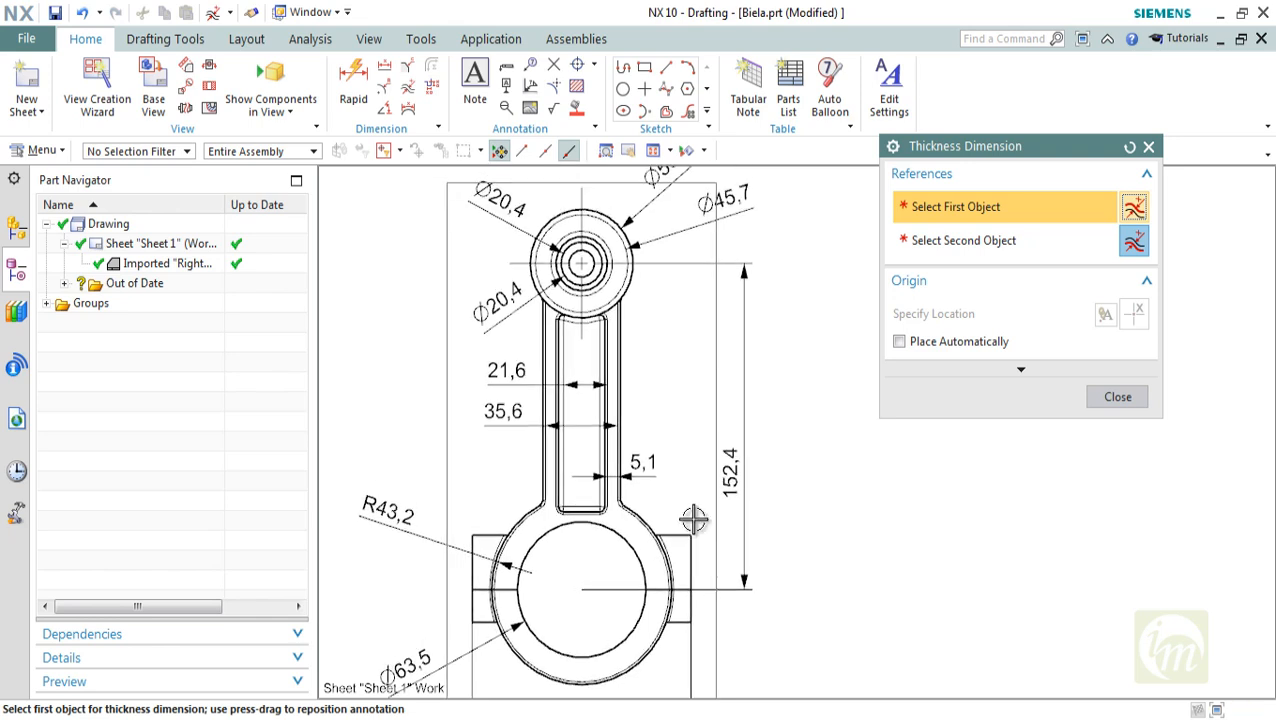
left_click(386, 108)
scroll(678, 347, "down", 1)
scroll(685, 336, "up", 2)
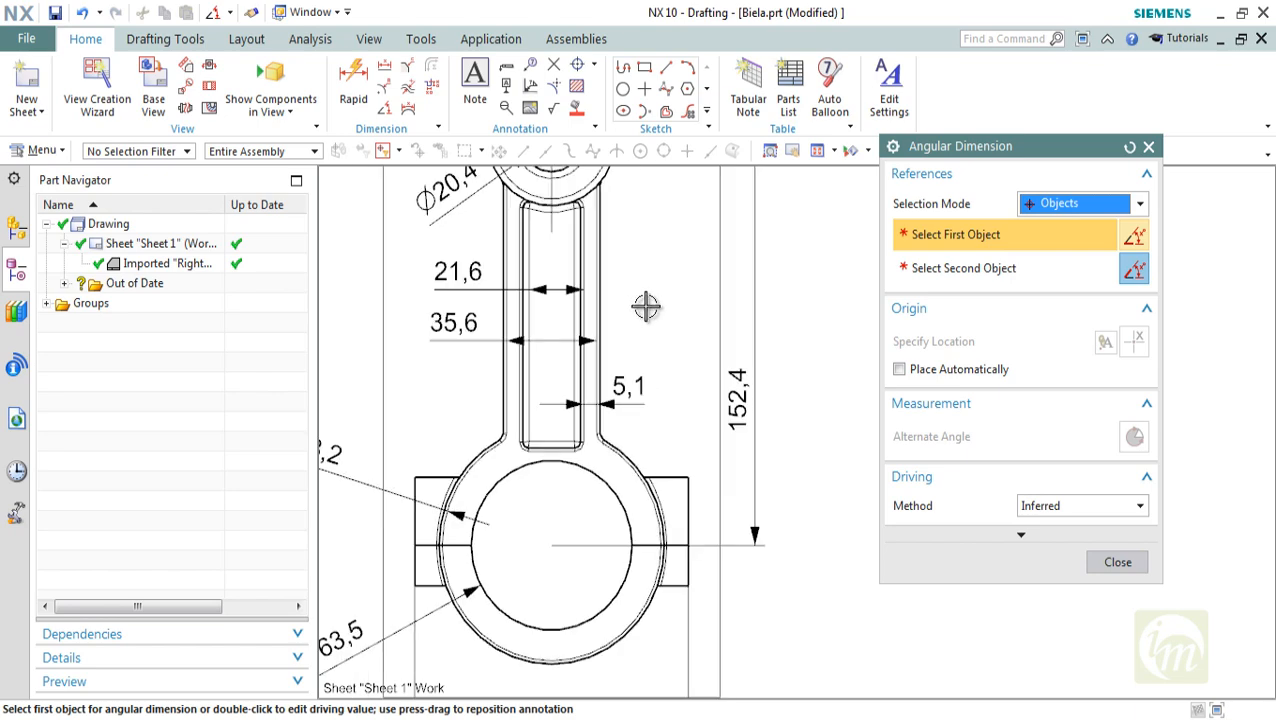
mouse_move(678, 314)
middle_mouse_down("shift")
mouse_move(684, 430)
mouse_move(696, 402)
middle_mouse_up("shift")
scroll(704, 347, "down", 3)
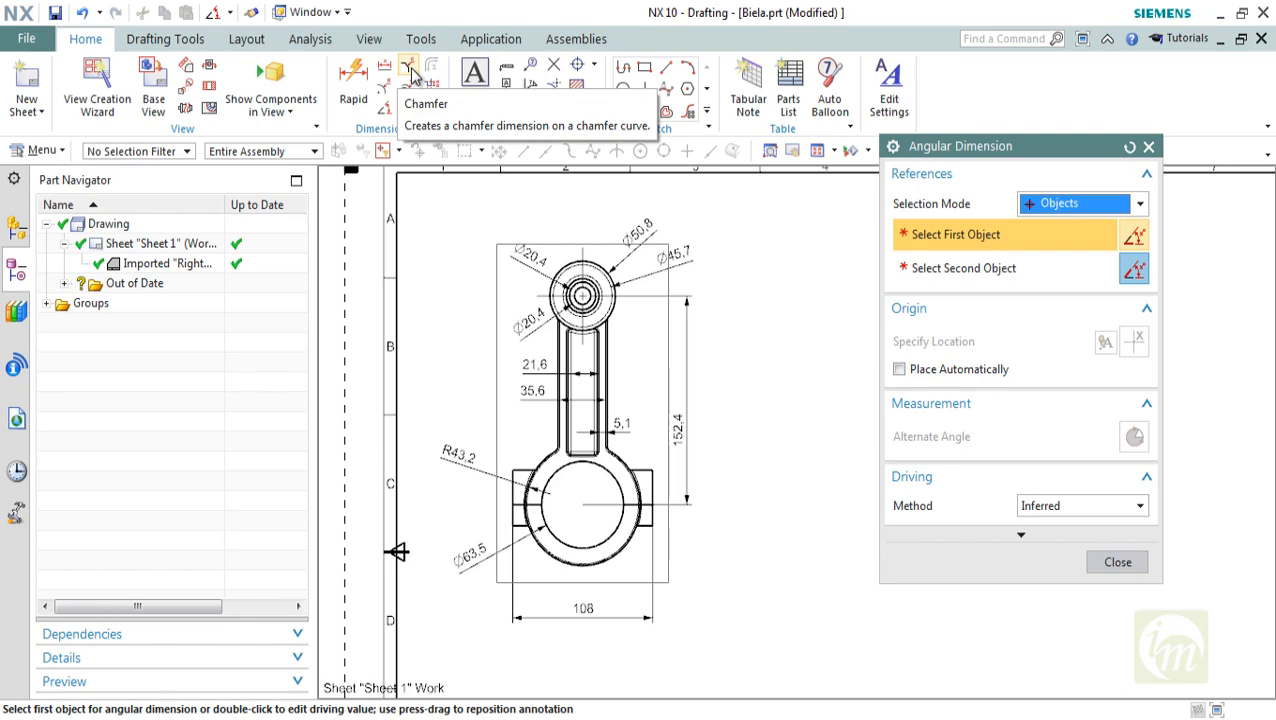
left_click(411, 70)
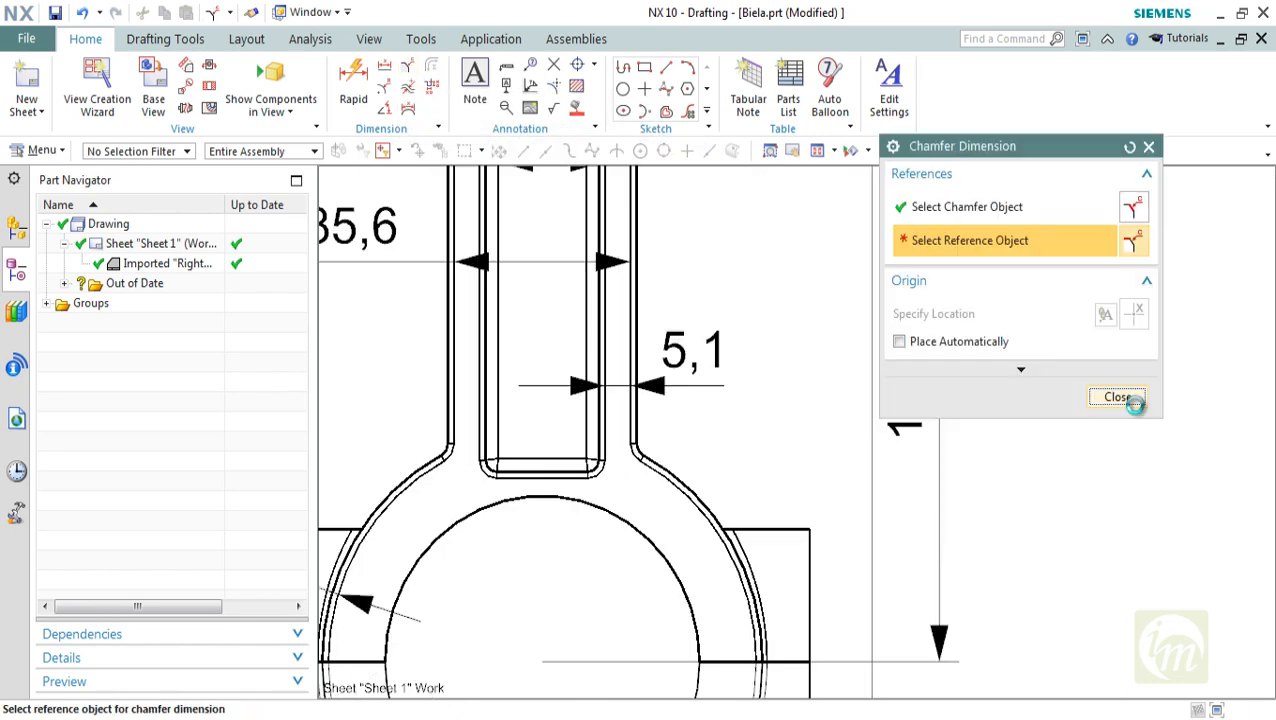
left_click(1128, 400)
scroll(533, 410, "down", 5)
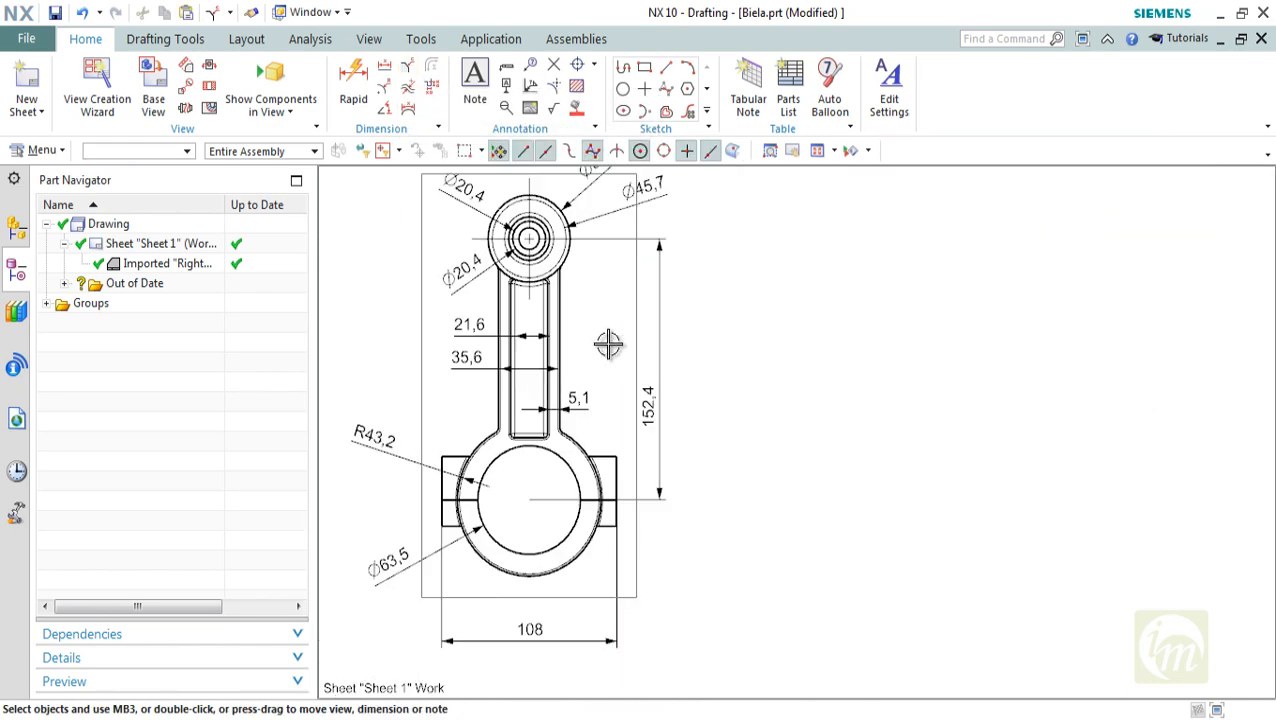
Project a side view from the Biela front view and place it horizontally aligned to the right
middle_click_drag(609, 345, 614, 430, "shift")
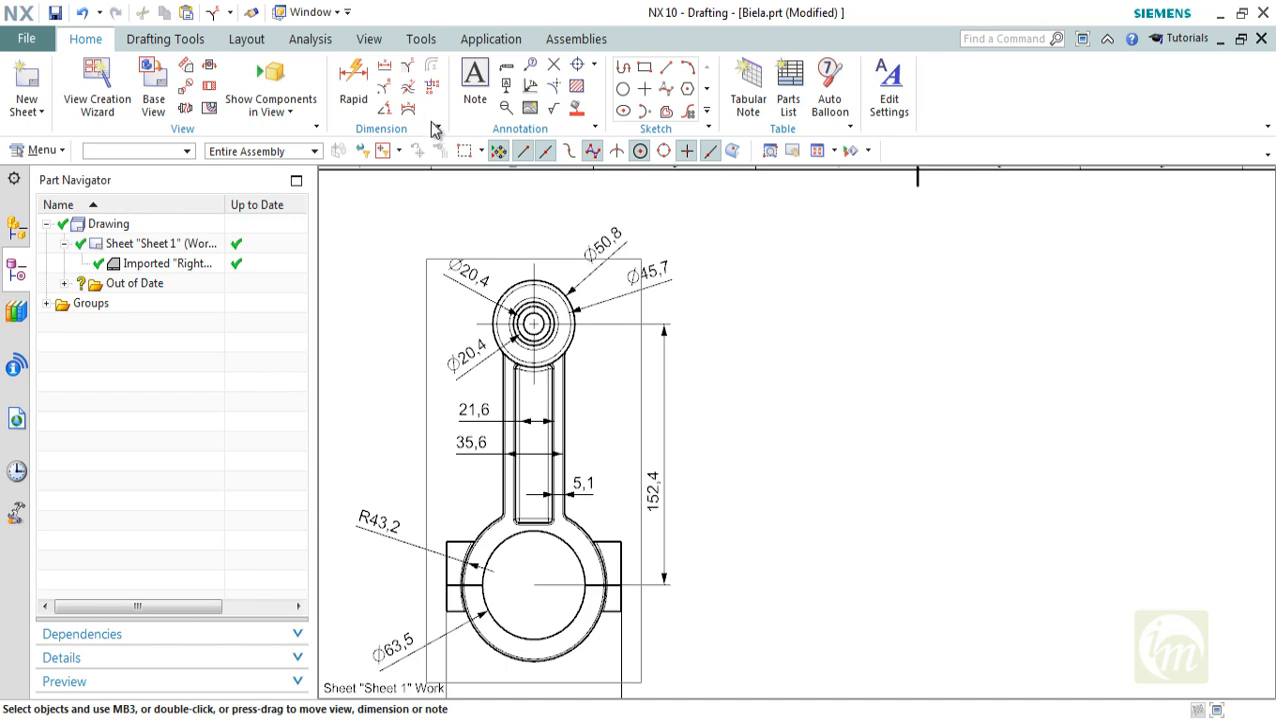
mouse_move(750, 408)
middle_mouse_down("shift")
mouse_move(743, 362)
mouse_move(669, 314)
middle_mouse_up("shift")
scroll(669, 320, "down", 3)
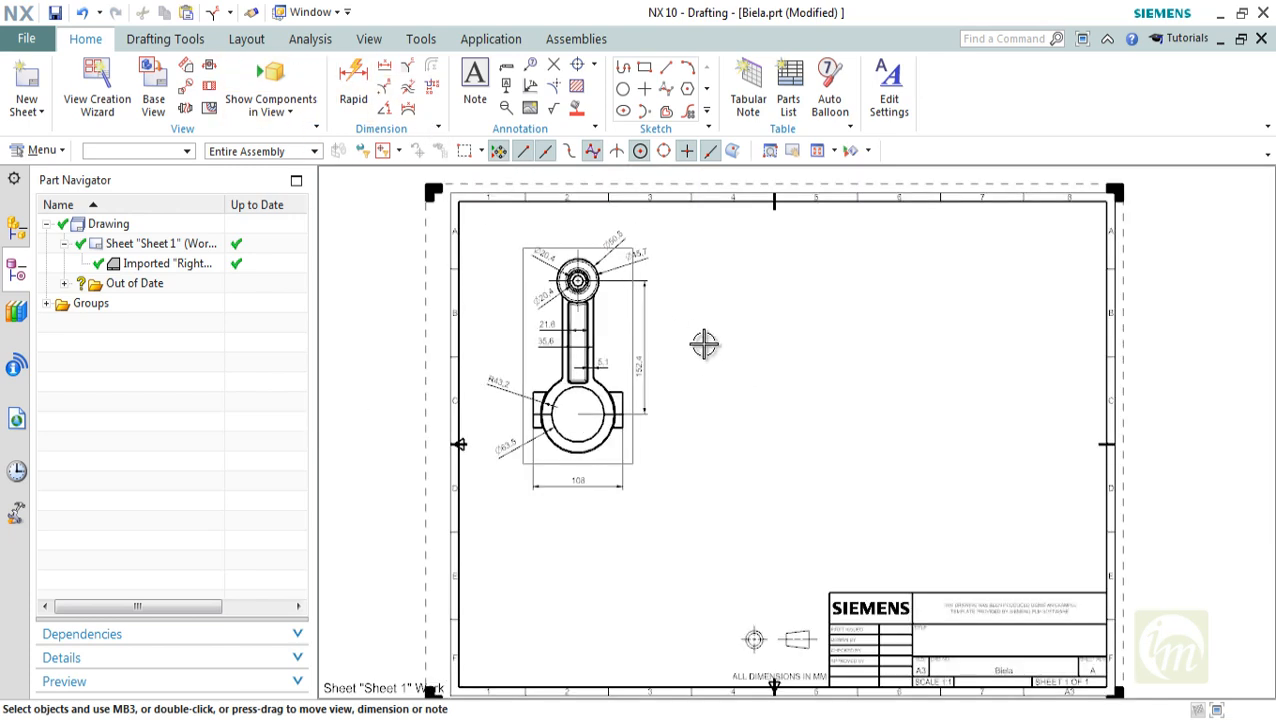
left_click(186, 66)
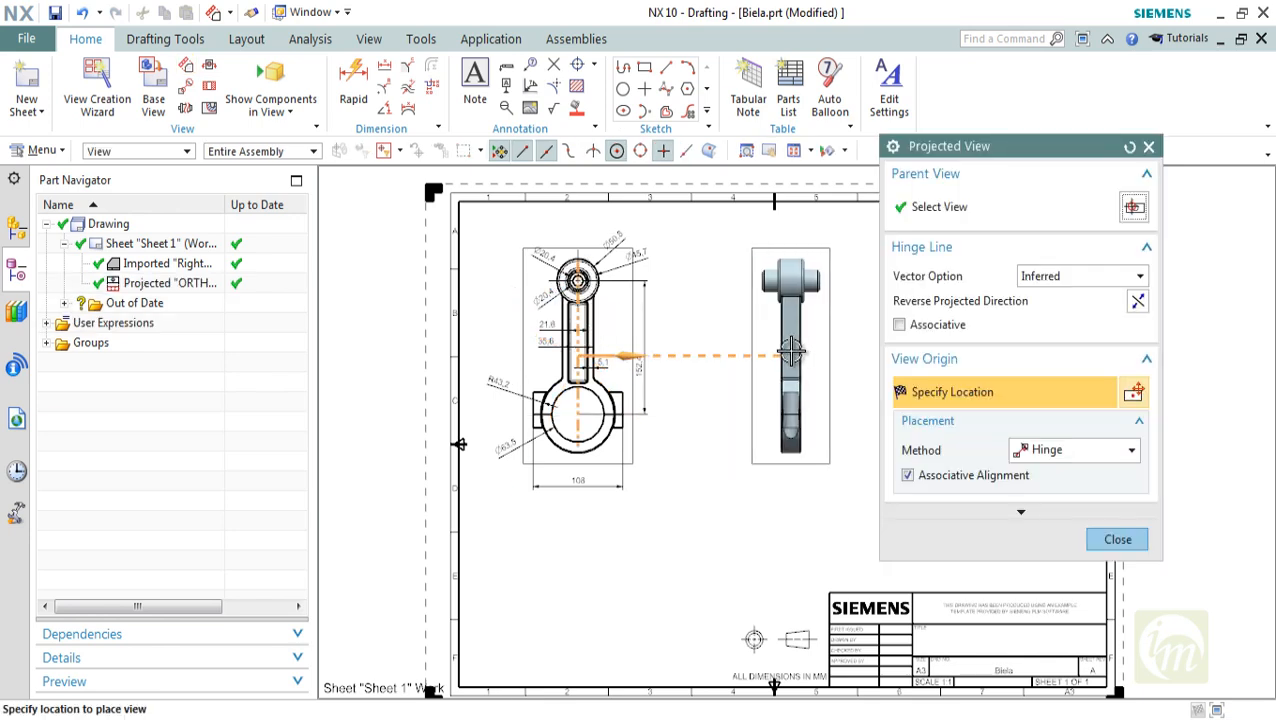
left_click(790, 349)
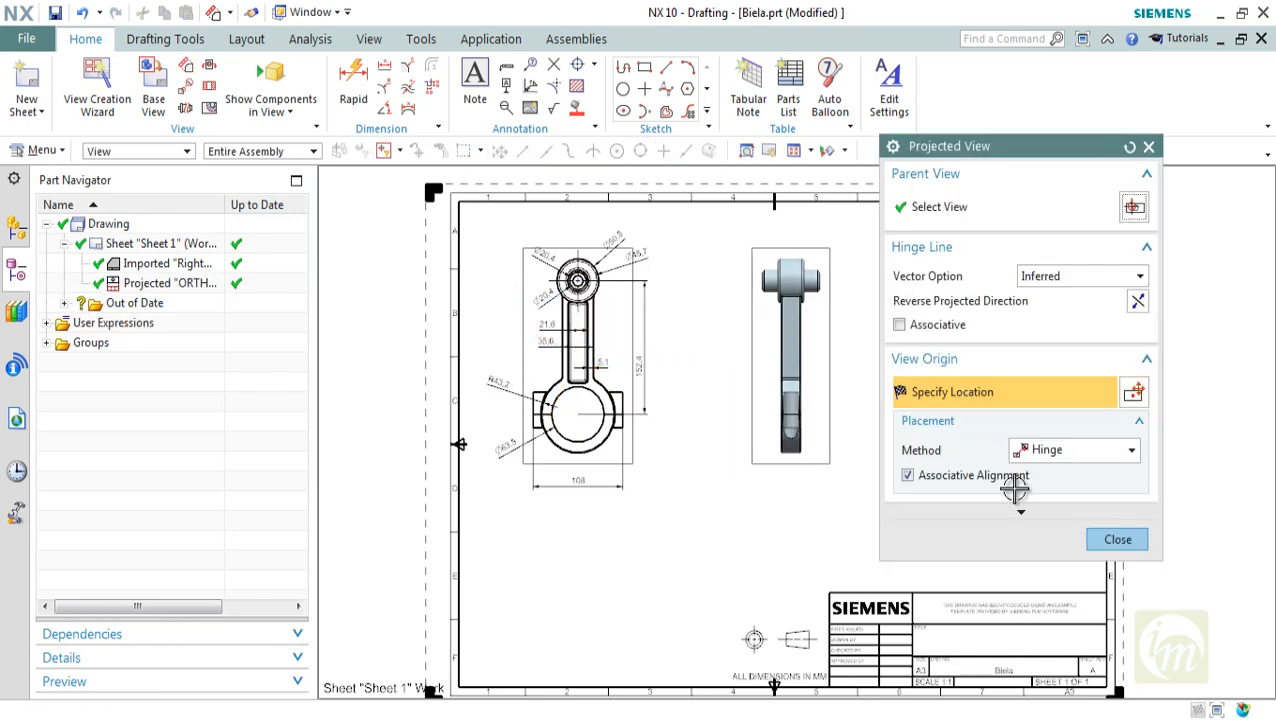
left_click(1117, 540)
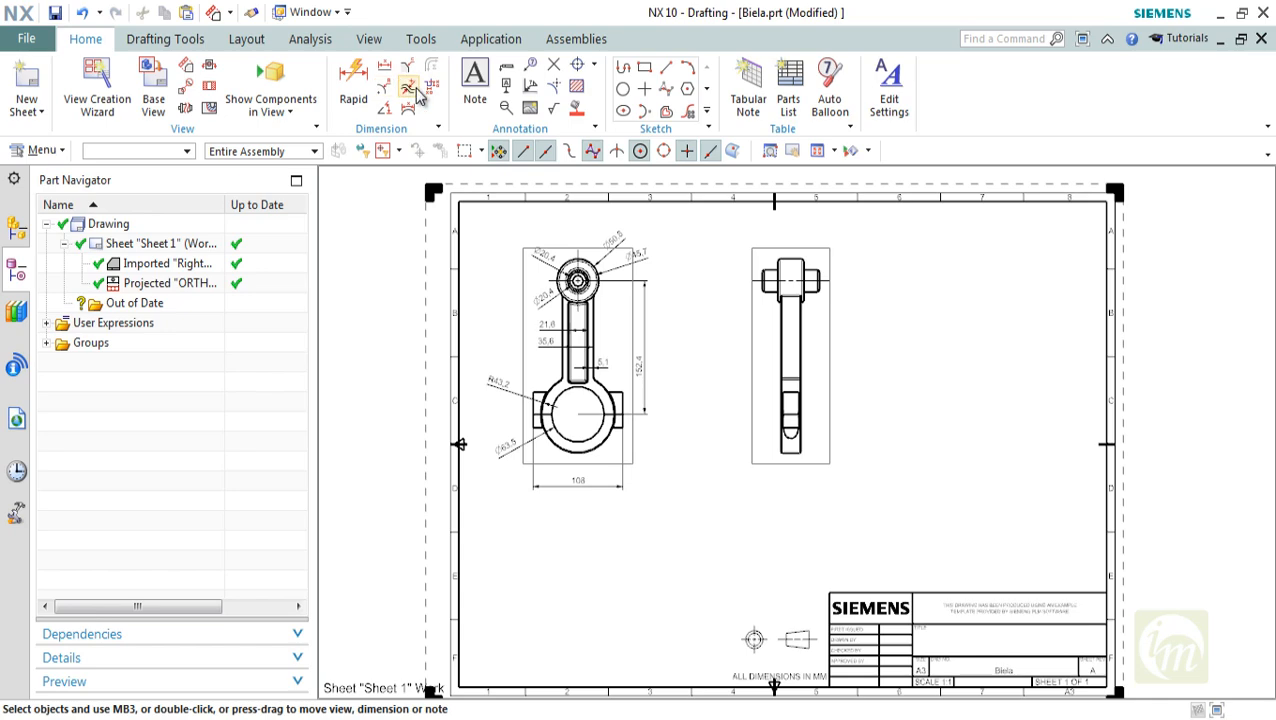
Create an ordinate dimension in the side view from its lower right corner to the upper end of the shank
scroll(852, 461, "up", 3)
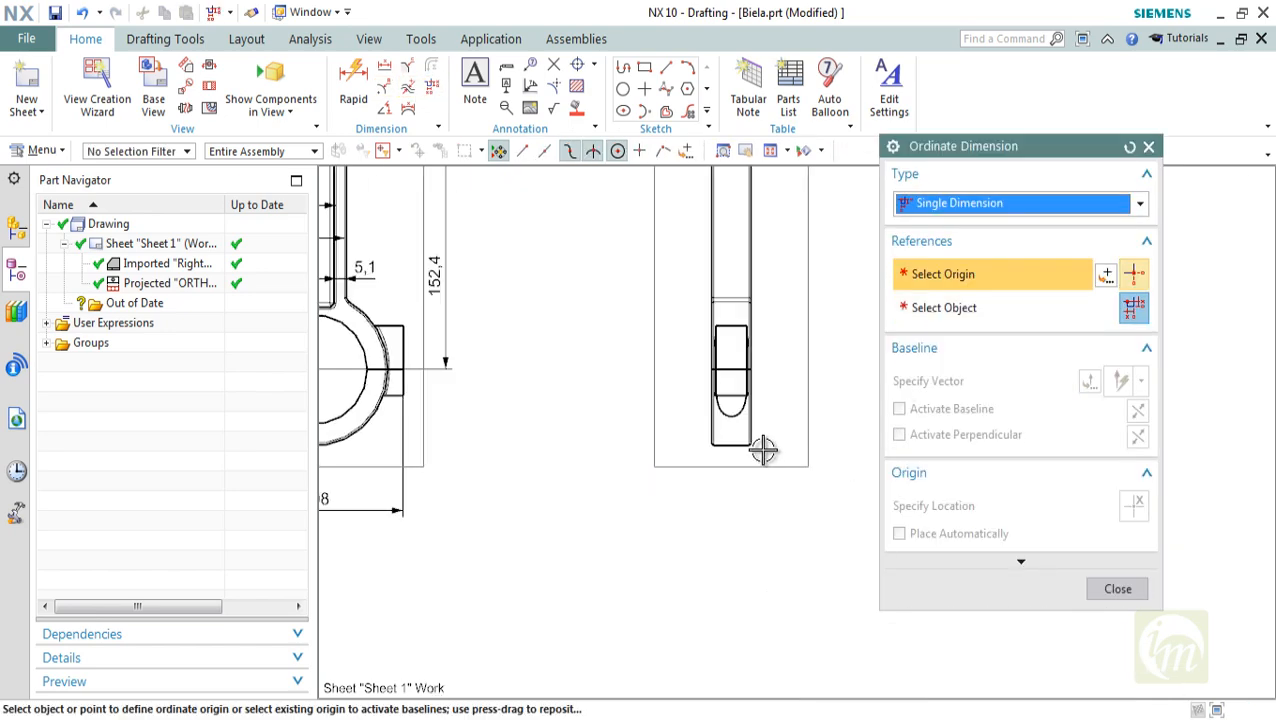
left_click(755, 446)
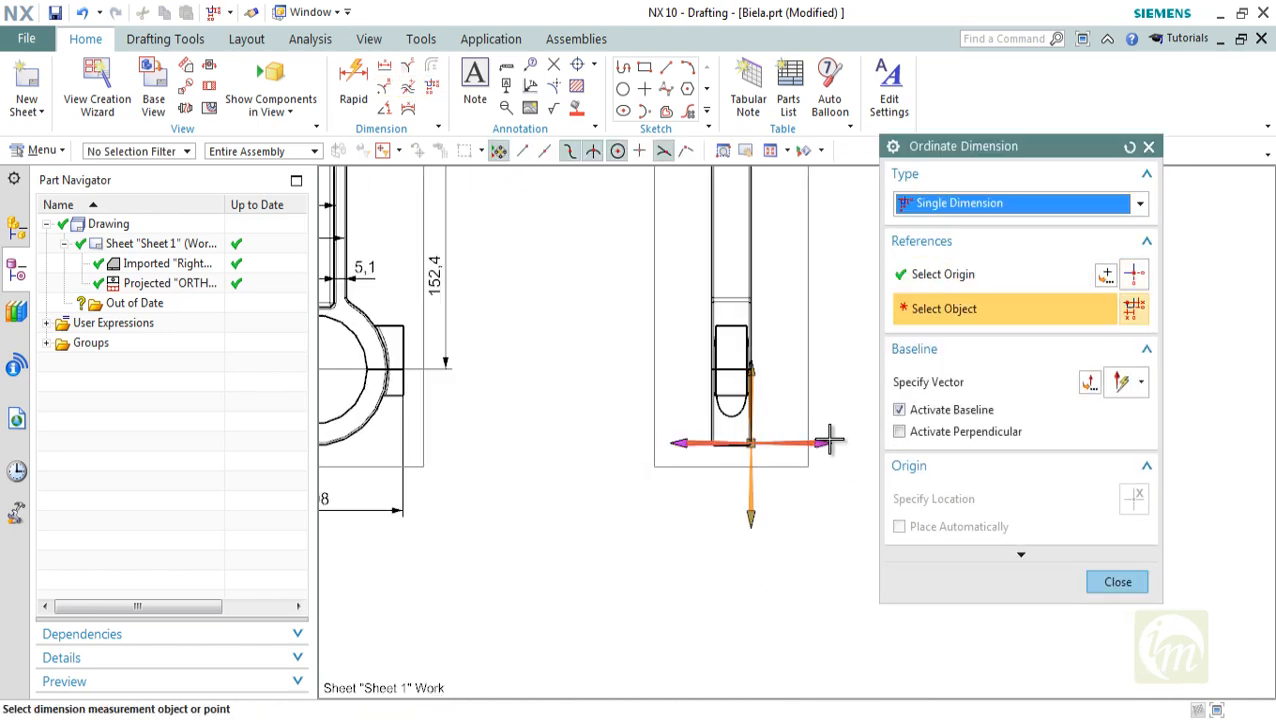
middle_click_drag(805, 437, 775, 459, "shift")
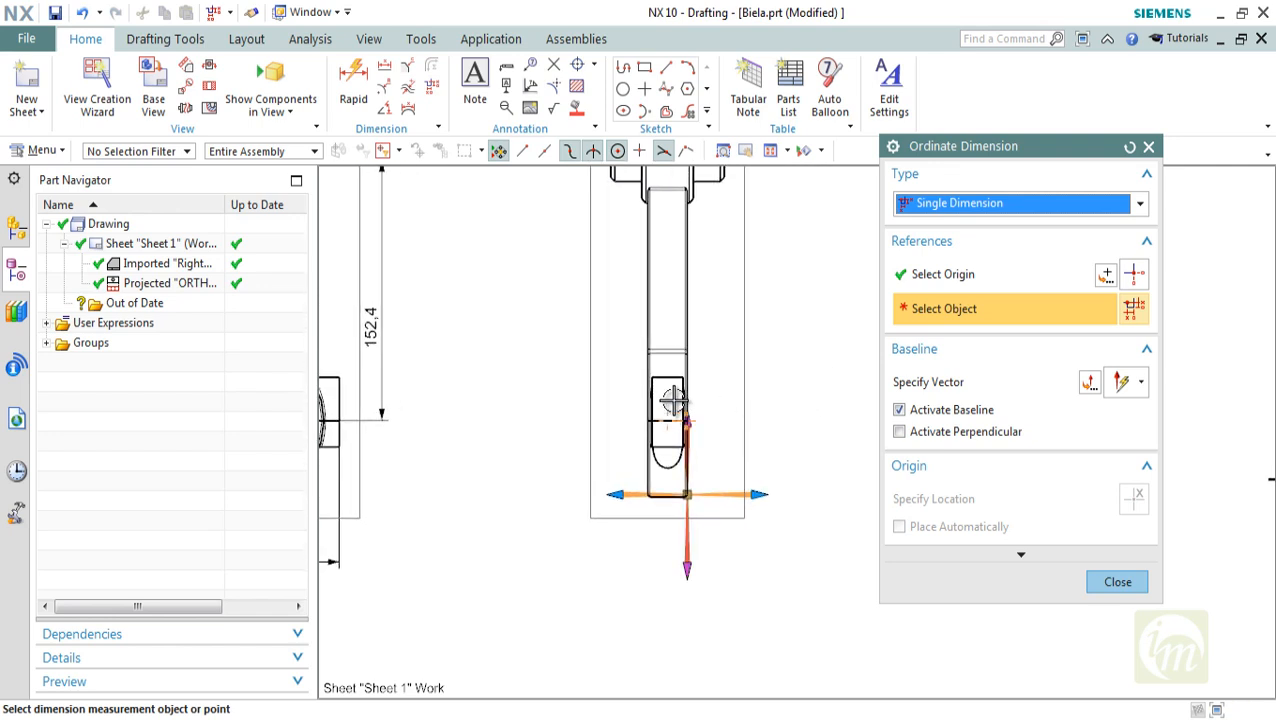
left_click(680, 346)
middle_click_drag(721, 318, 713, 418, "shift")
left_click(738, 345)
Set a new ordinate origin at the shank's lower end in the side view and dimension the pin's centreline, placed right
left_click(1131, 283)
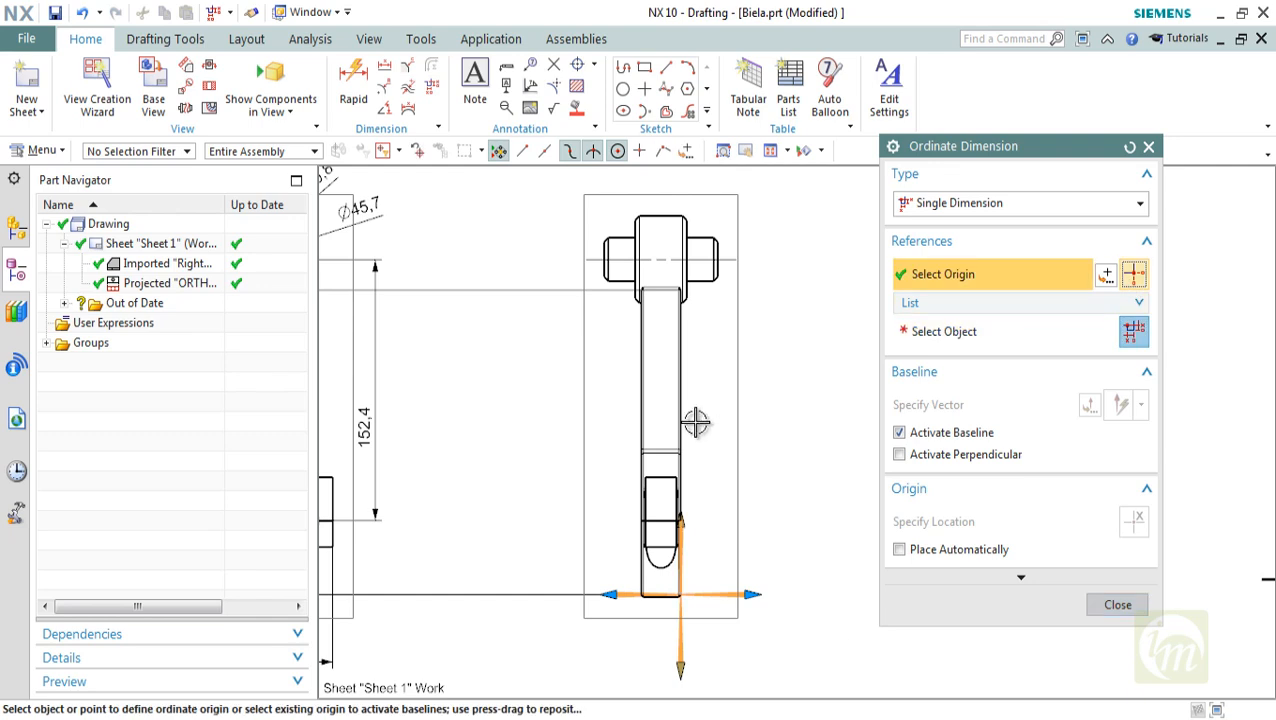
left_click(678, 449)
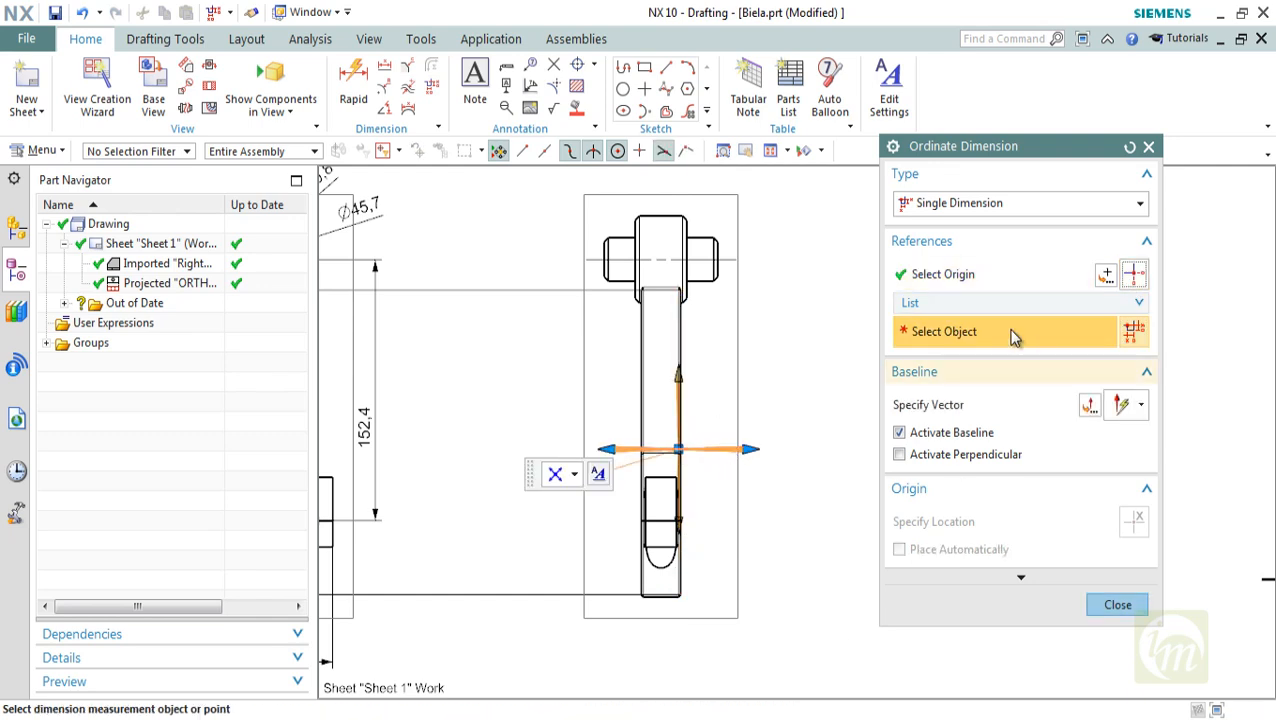
left_click(717, 258)
left_click(838, 432)
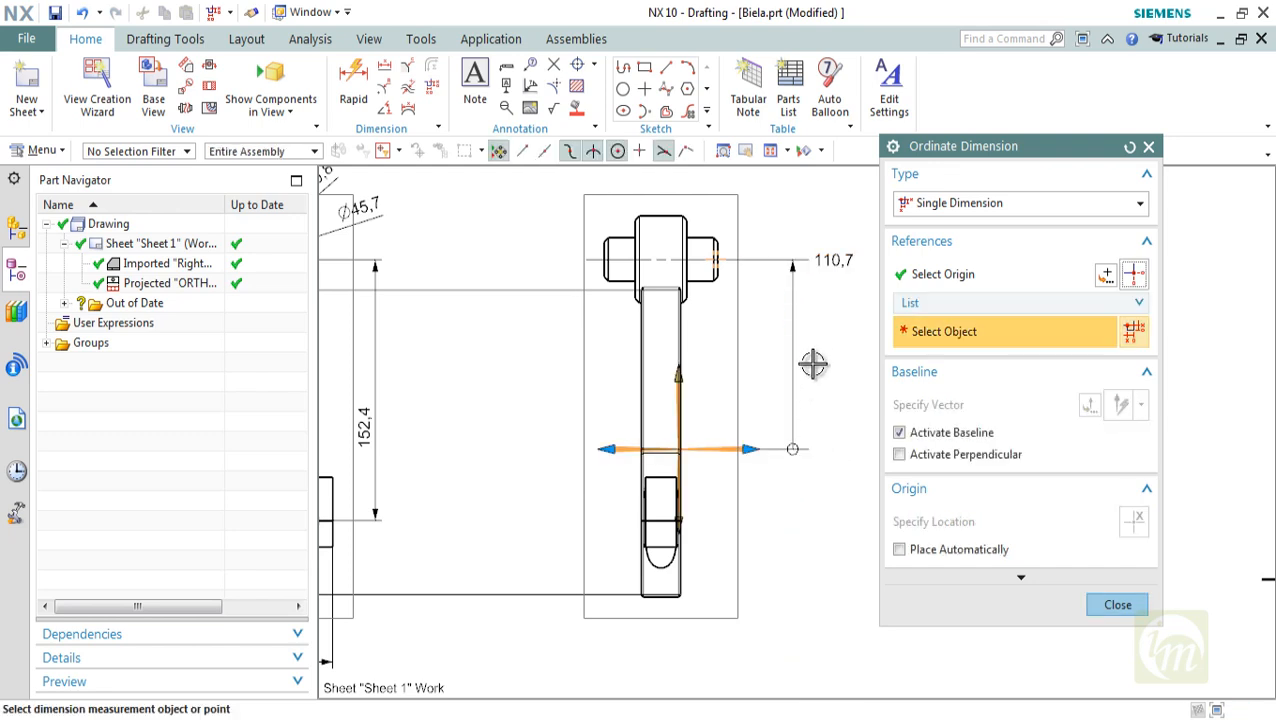
mouse_move(814, 362)
middle_mouse_down("shift")
mouse_move(812, 387)
mouse_move(766, 450)
middle_mouse_up("shift")
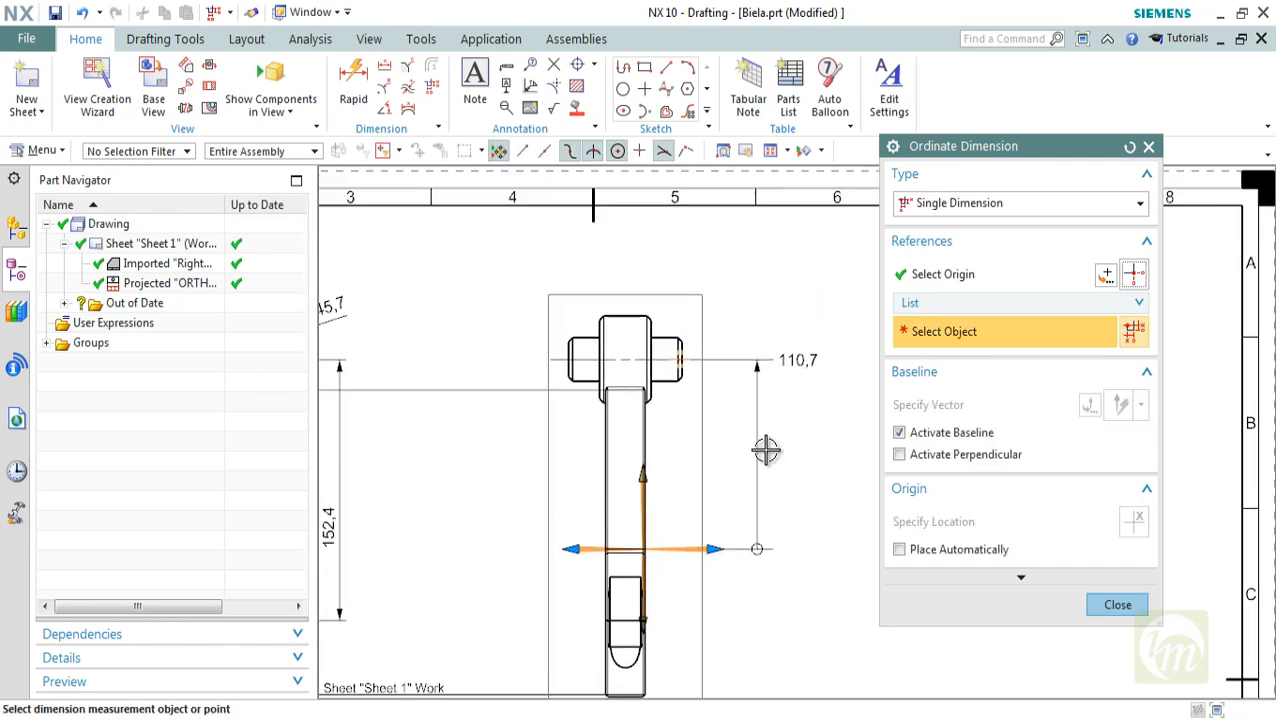
Add ordinate dimensions to the small end's top edge and the shank's upper end, aligned with the pin's ordinate dimension
left_click(655, 320)
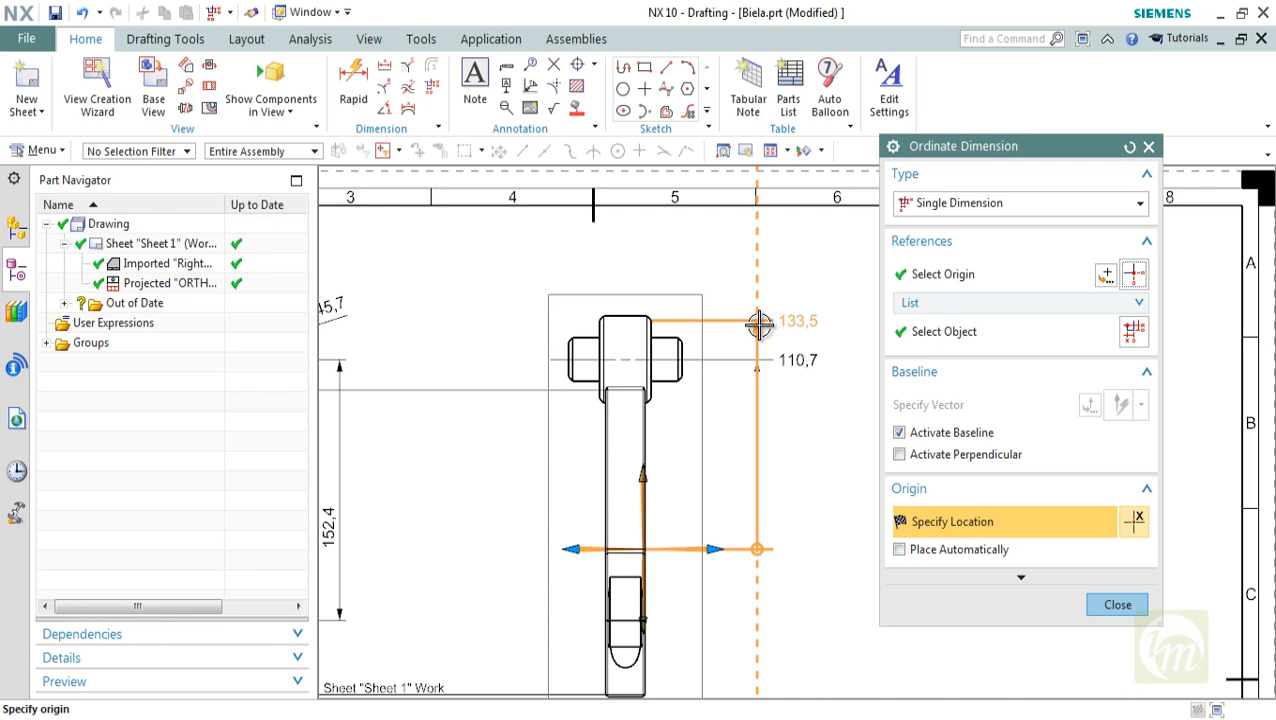
left_click(760, 323)
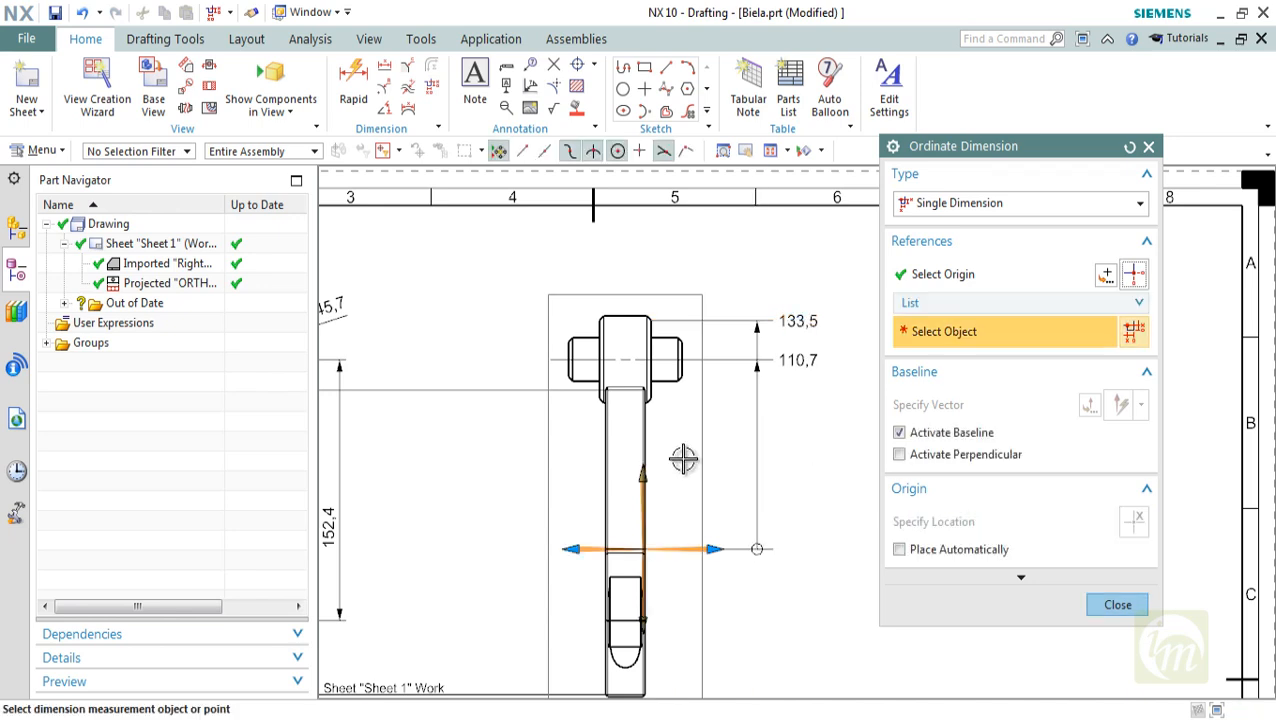
left_click(664, 398)
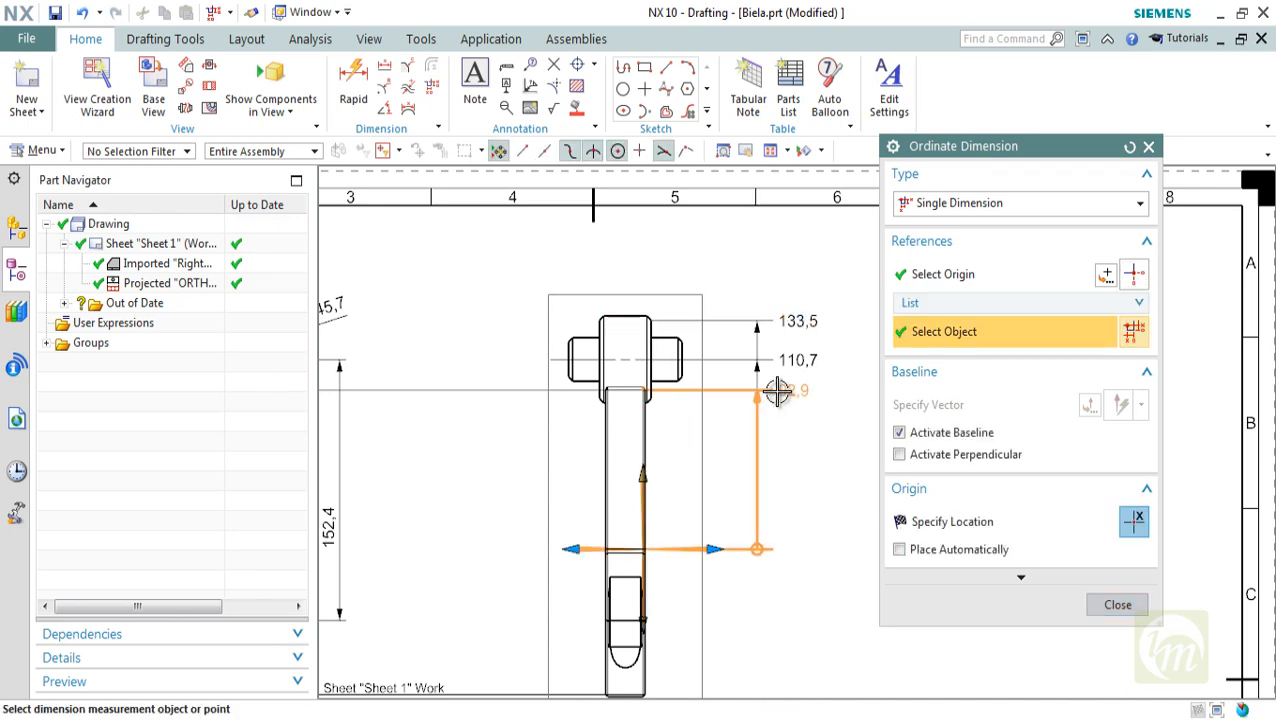
left_click(760, 398)
scroll(834, 490, "down", 2)
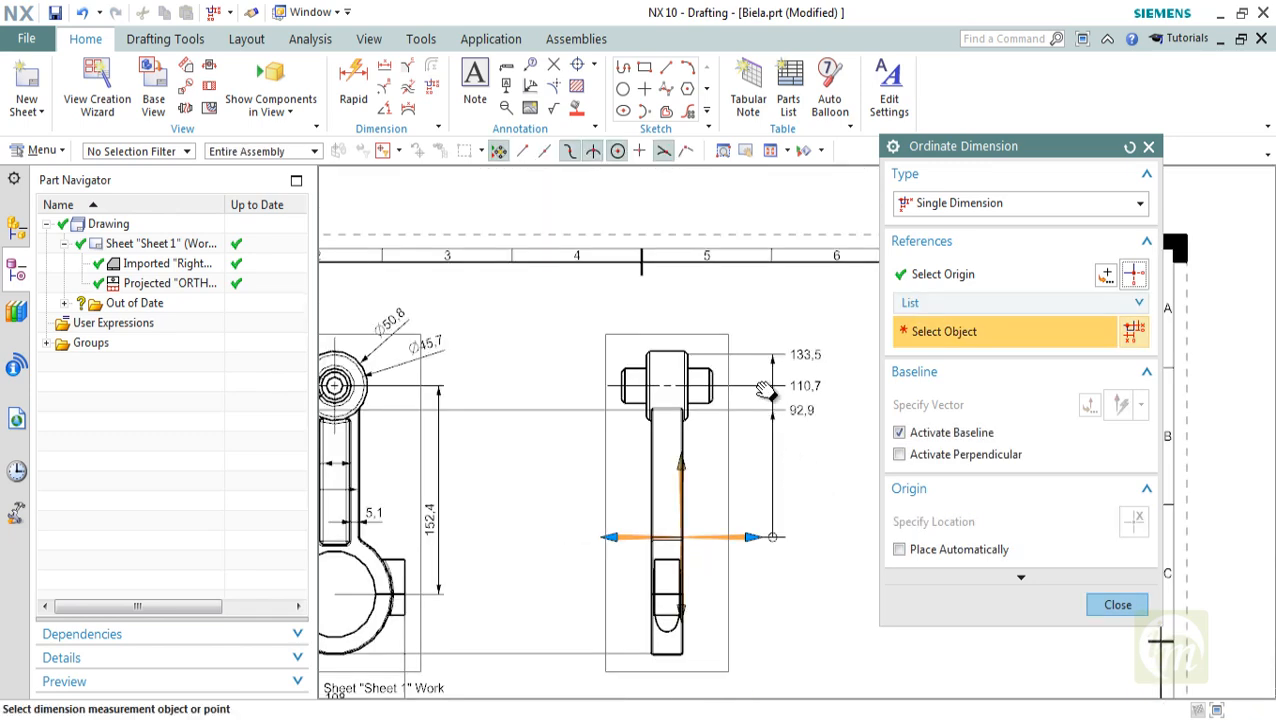
Add an ordinate dimension down to the bottom of the rounded arc at the big end, aligned with the other ordinates
scroll(767, 391, "up", 2)
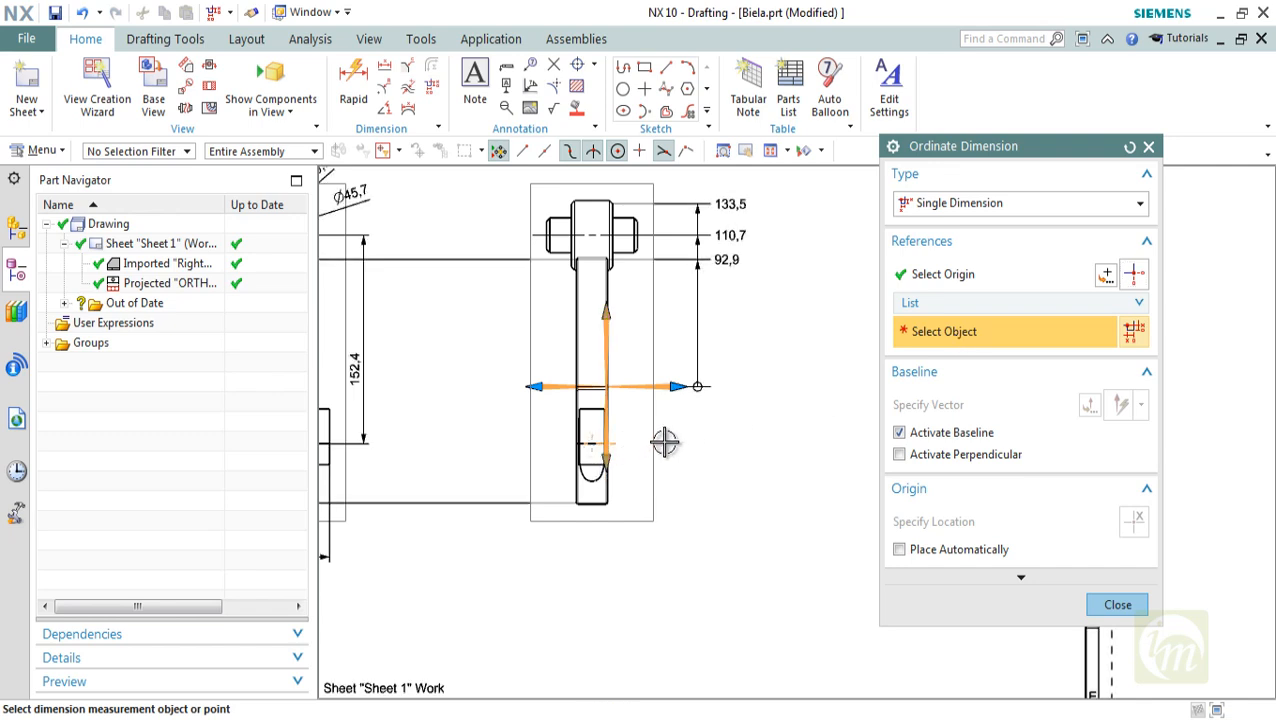
left_click(592, 488)
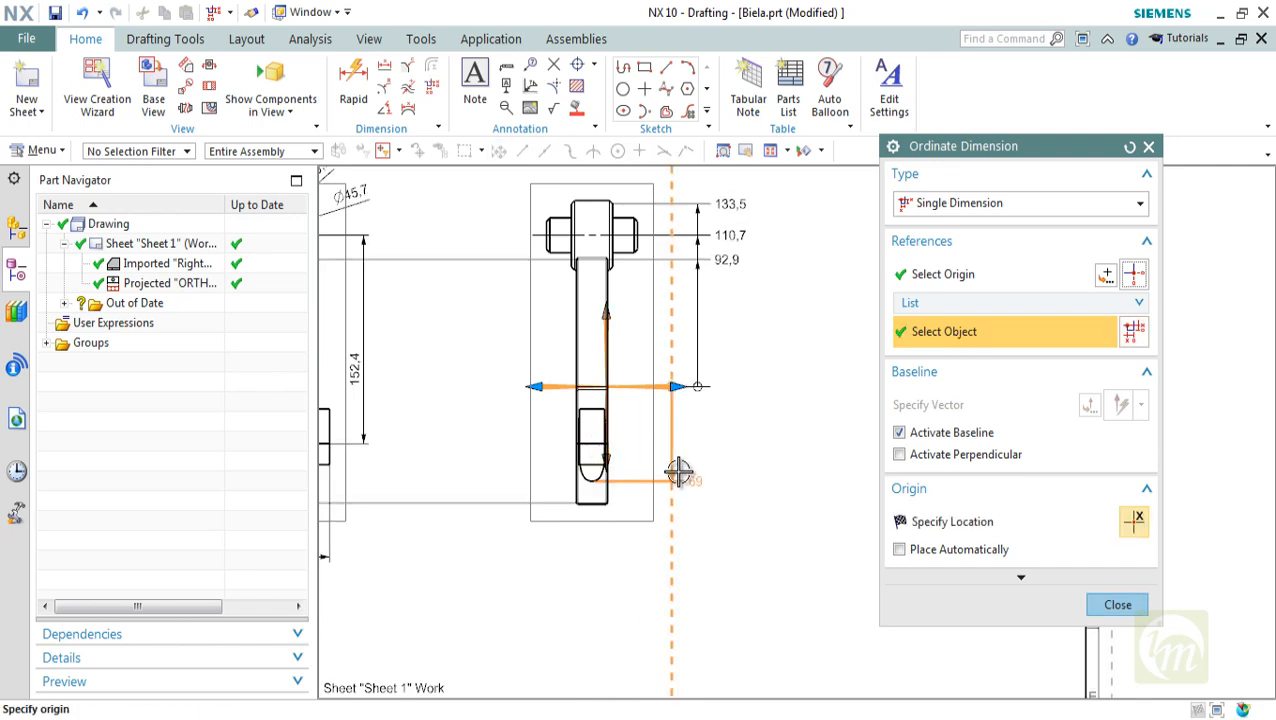
left_click(700, 408)
key("Escape")
Examine the ordinate dimensions on the side view and the overall layout of both views on the sheet
scroll(733, 393, "up", 1)
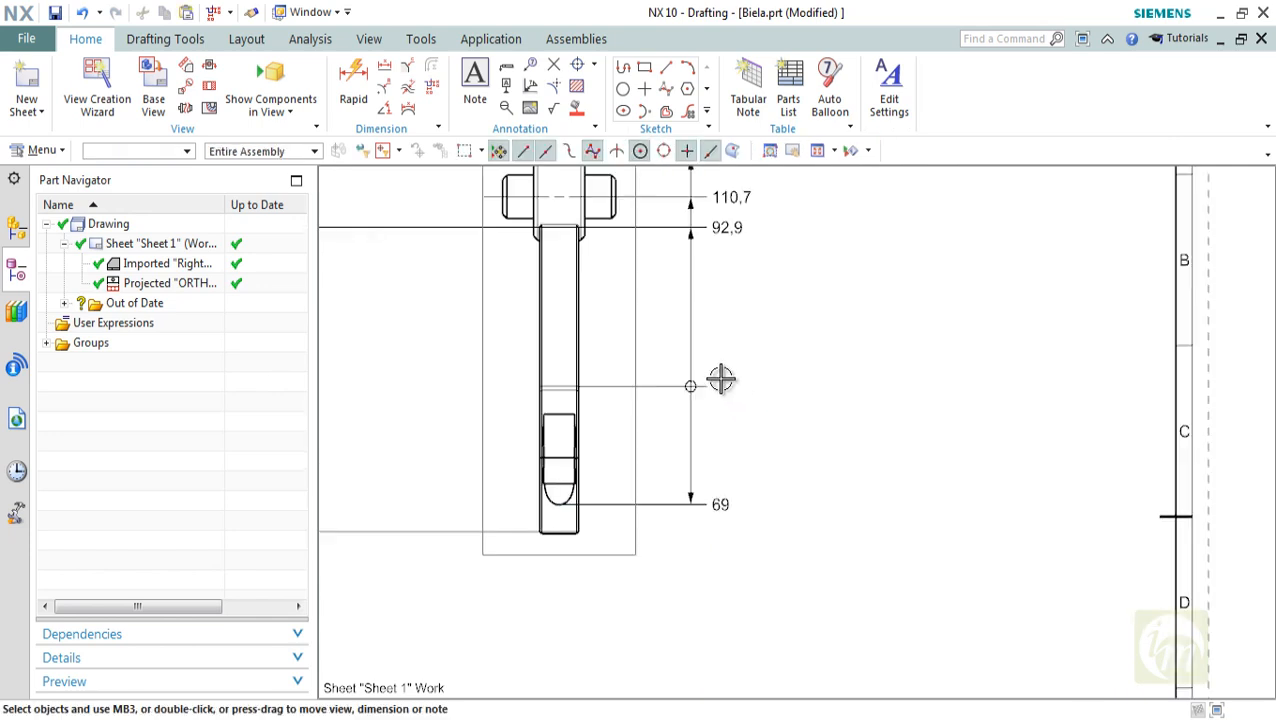
mouse_move(718, 364)
middle_mouse_down("shift")
mouse_move(725, 407)
mouse_move(698, 456)
middle_mouse_up("shift")
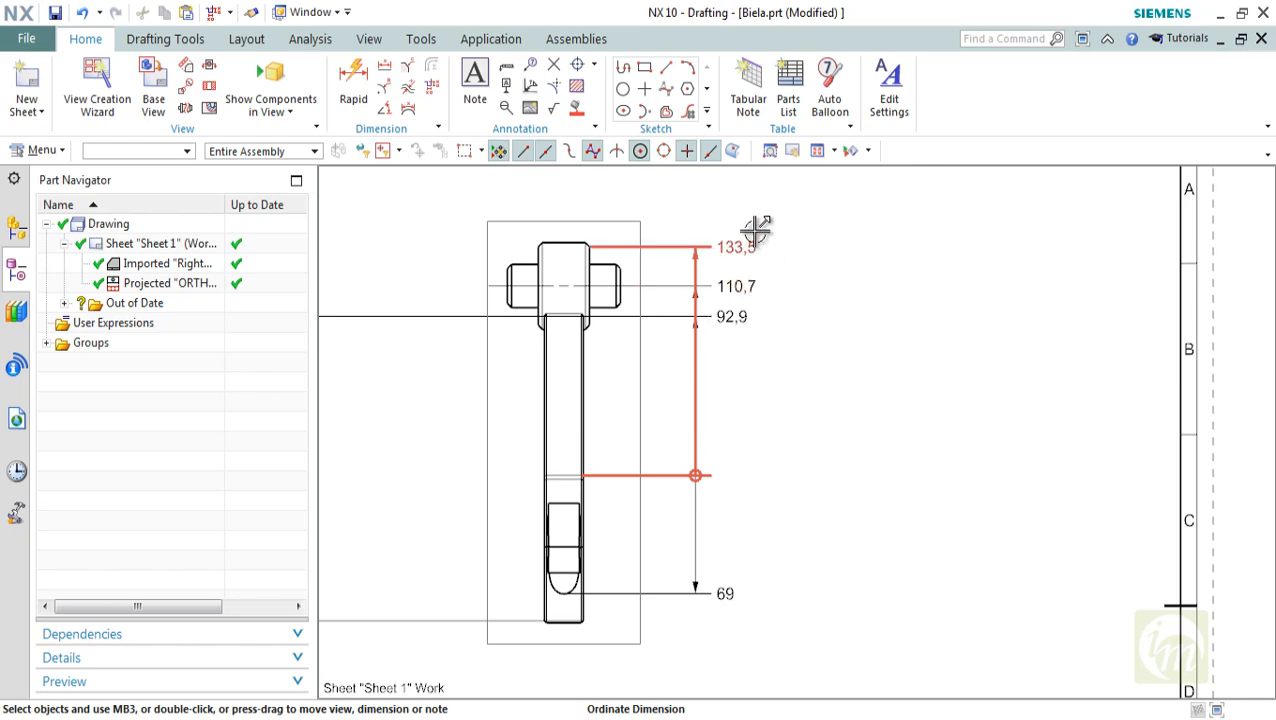
scroll(752, 236, "down", 5)
scroll(780, 315, "up", 1)
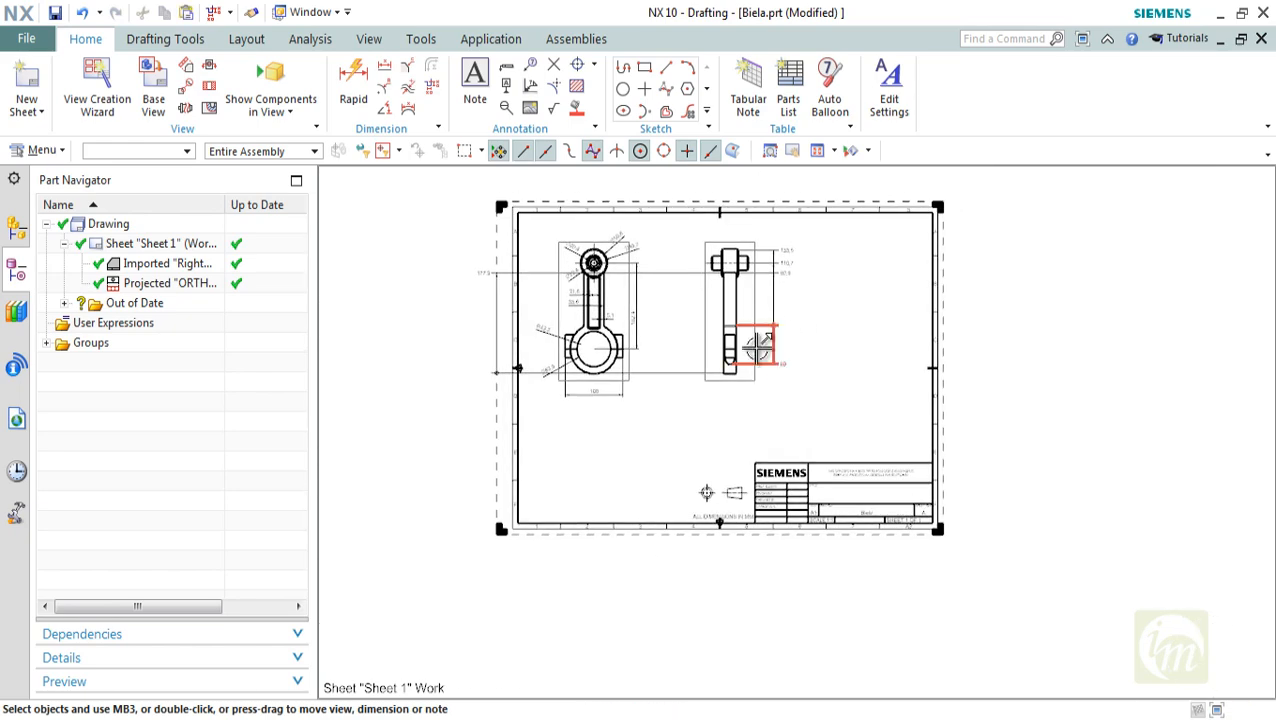
scroll(646, 321, "up", 3)
scroll(616, 353, "down", 1)
scroll(517, 338, "up", 1)
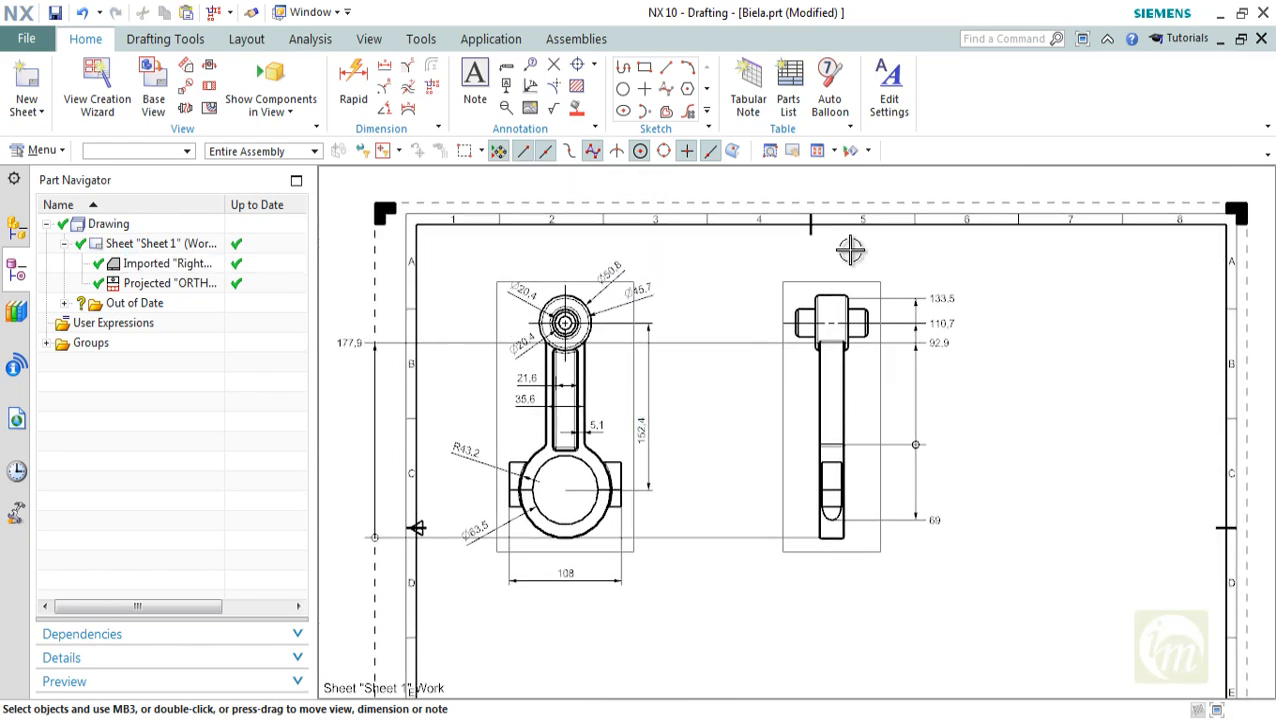
mouse_move(767, 448)
middle_mouse_down("shift")
mouse_move(809, 424)
mouse_move(852, 424)
middle_mouse_up("shift")
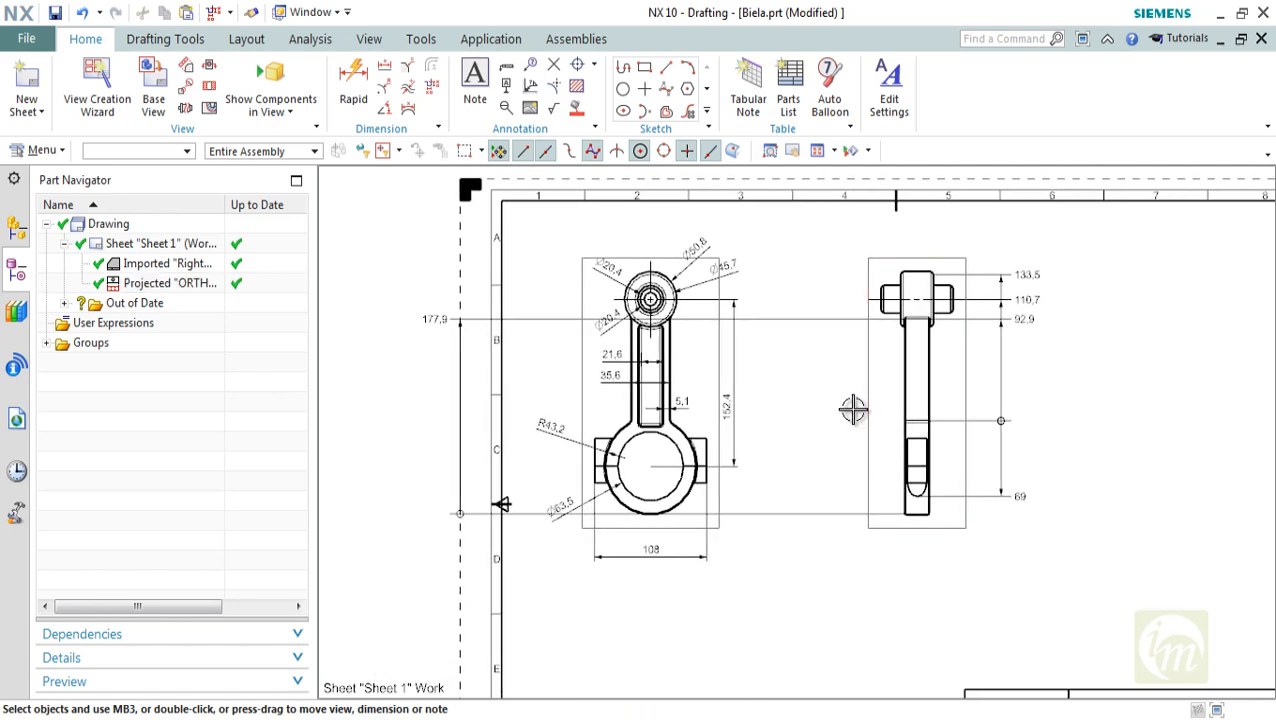
Save the Biela part file with its dimensioned drawing views
key("ctrl+s")
scroll(900, 414, "up", 1)
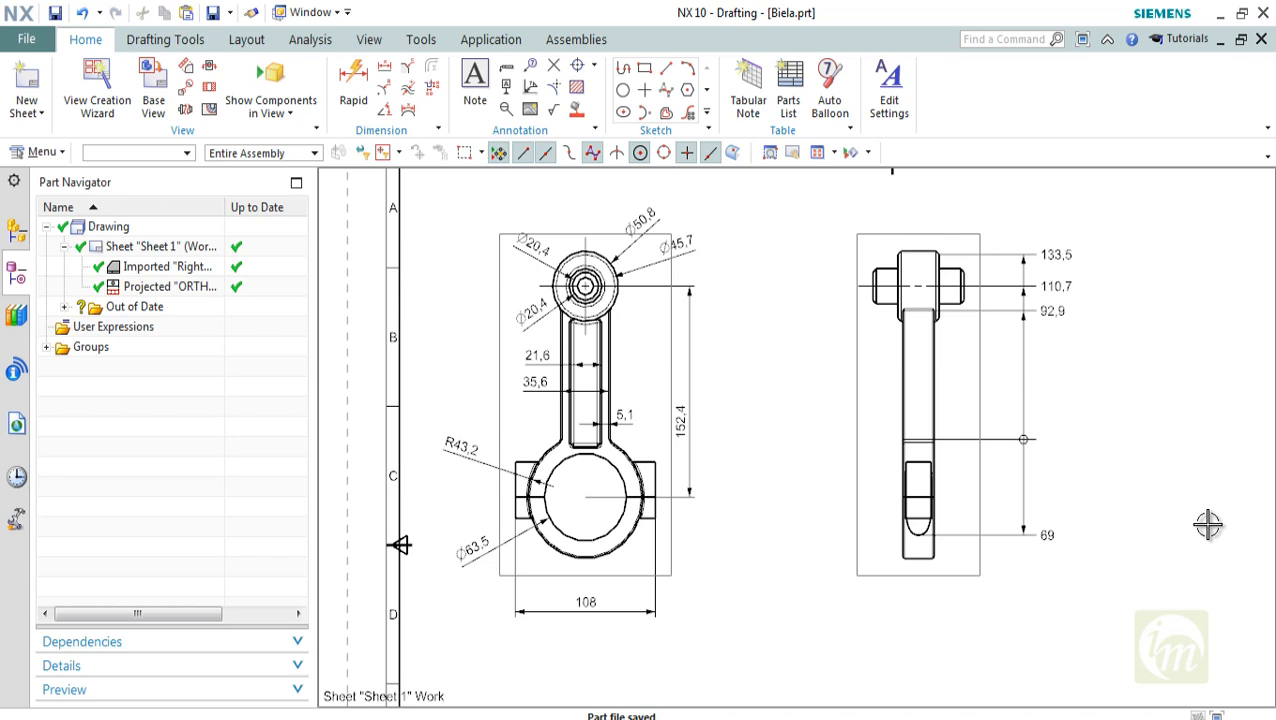
middle_click_drag(794, 376, 745, 376, "shift")
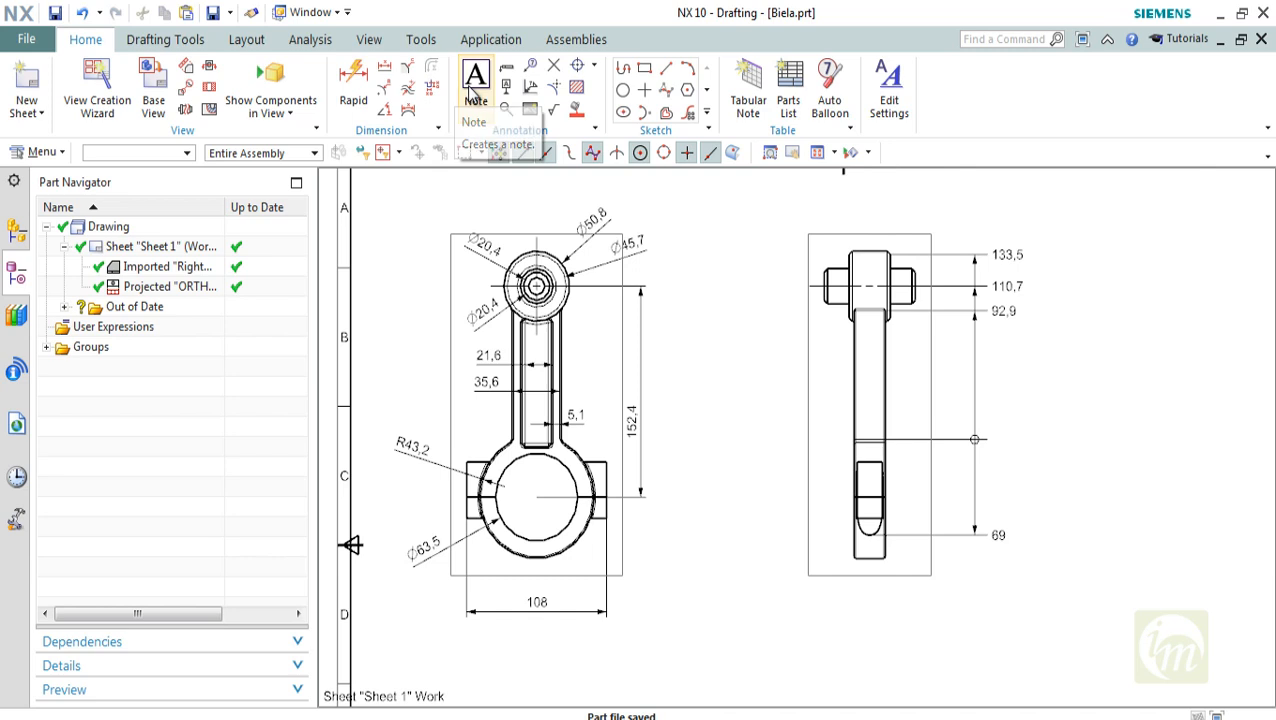
Add the note "COATING C2" to the sheet, beside the lower end of the front view
left_click(475, 88)
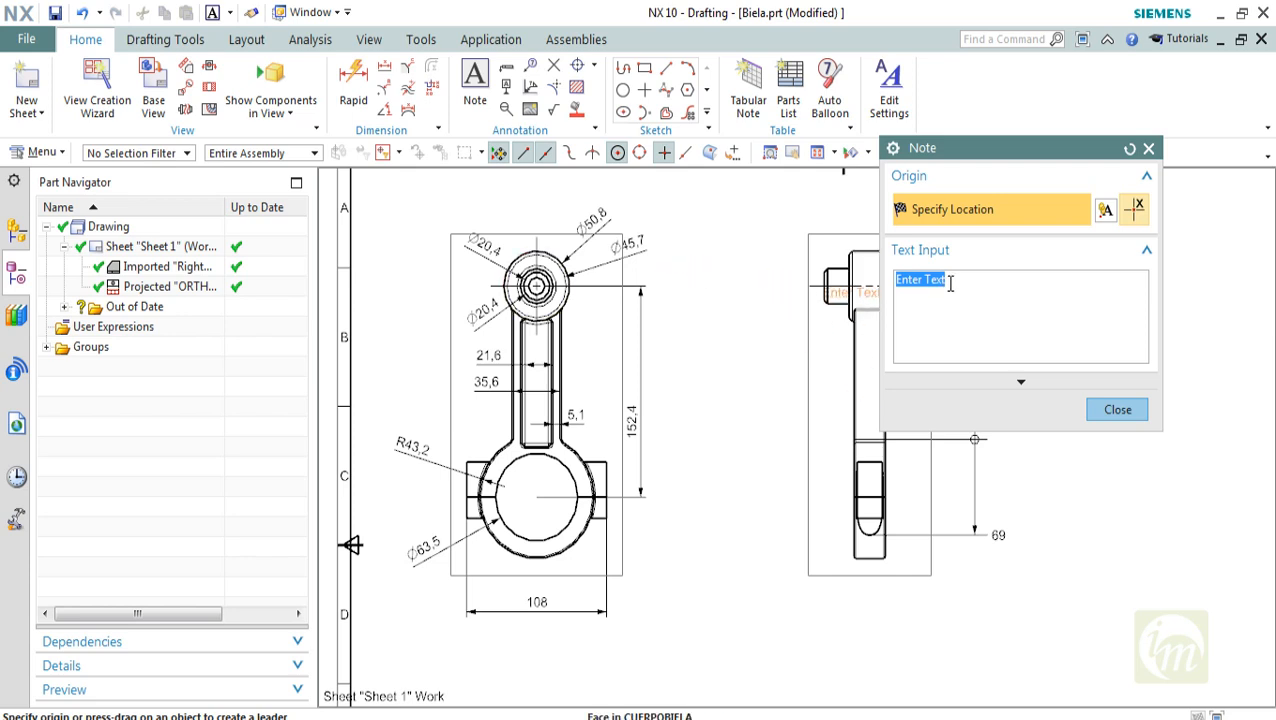
type("COATI")
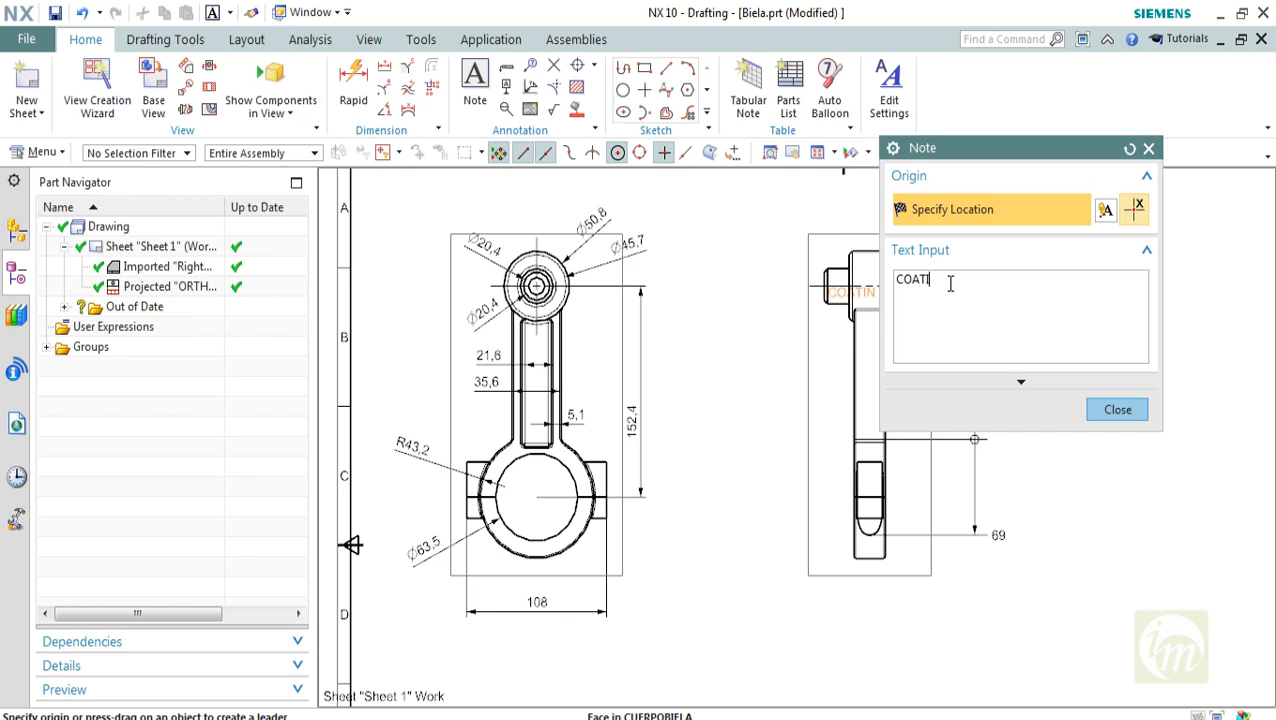
type("NG C2")
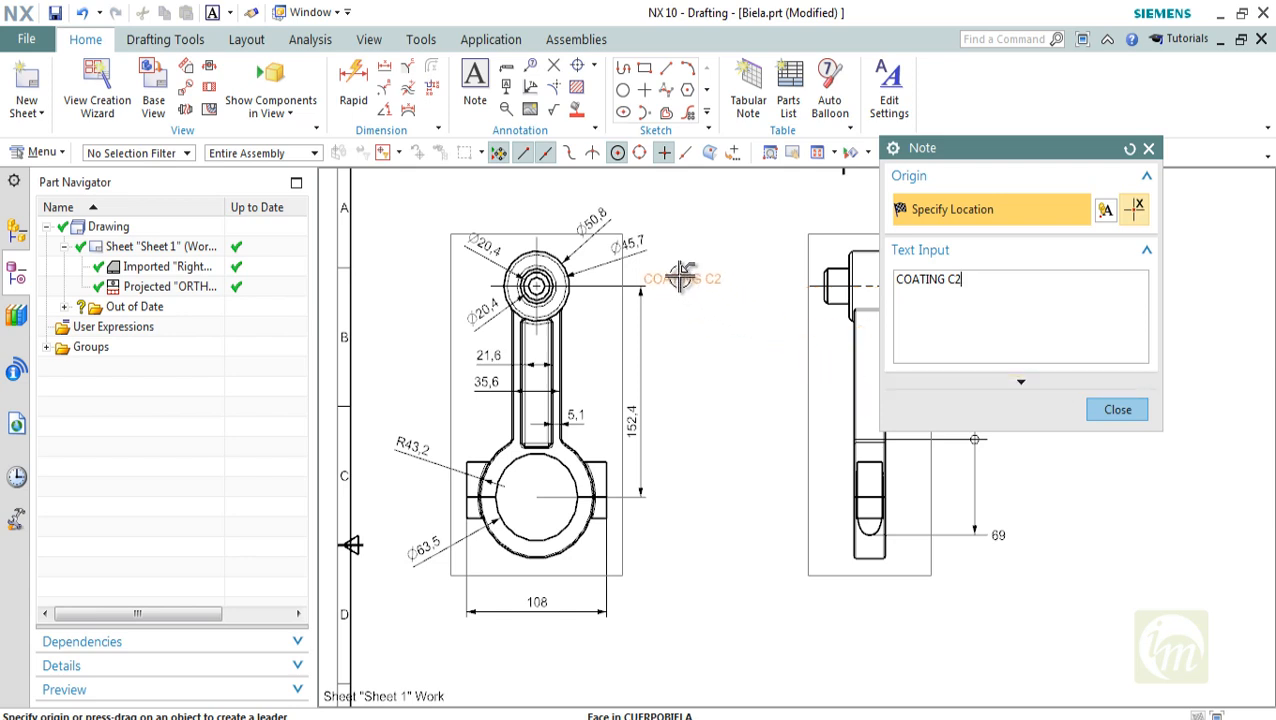
left_click(675, 541)
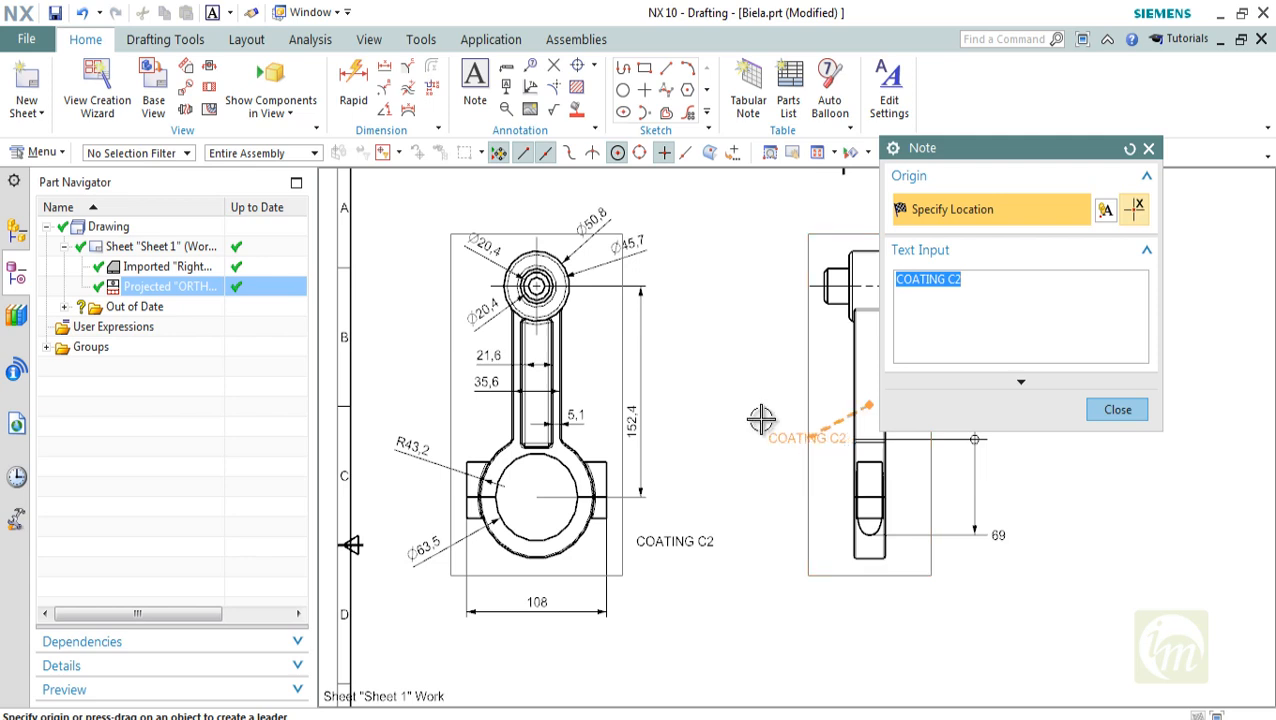
Add the note "HARD TEPERING REQUIRED" directly below the coating note and finish the Note command
scroll(757, 400, "down", 3, "shift")
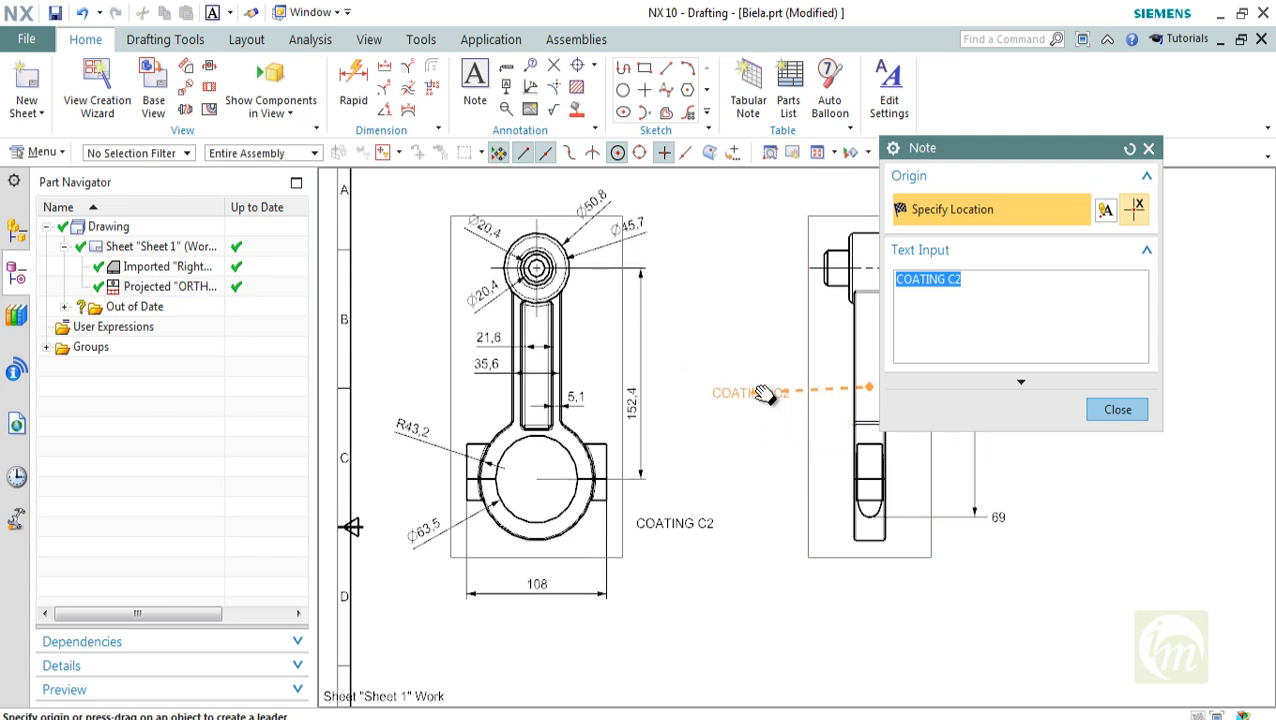
type("HA")
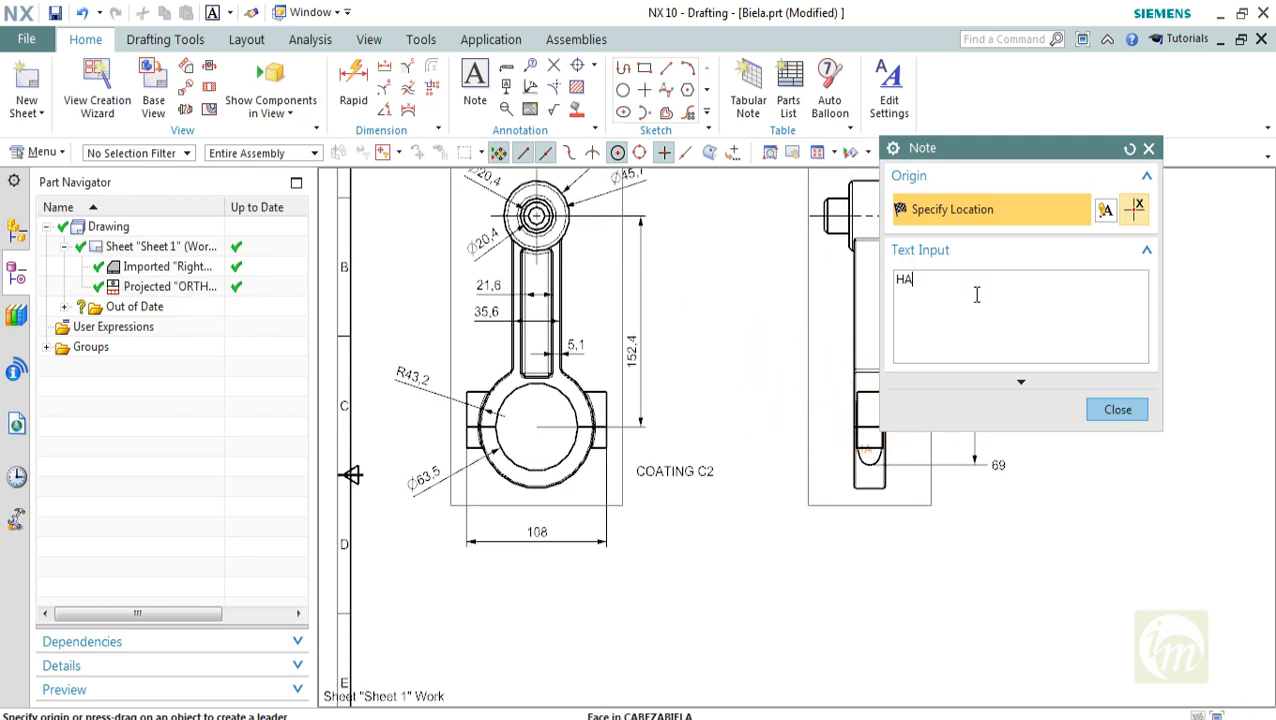
type("RD TEPER")
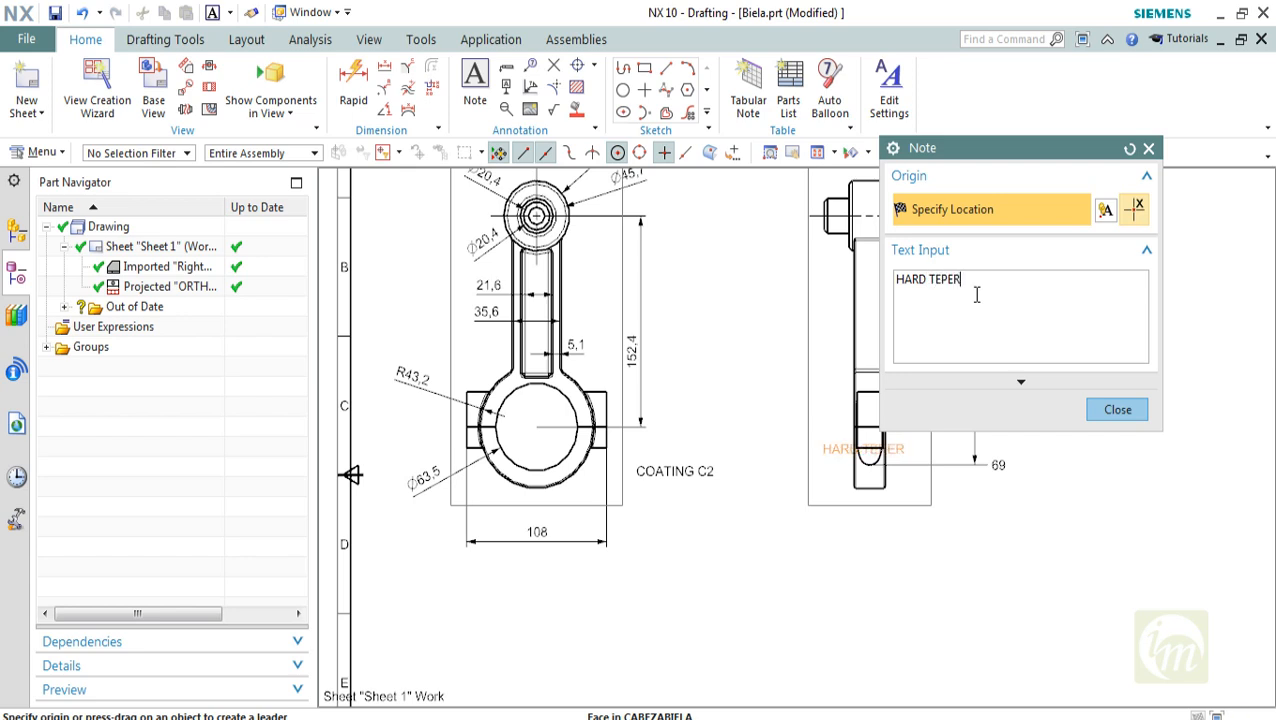
type("ING REQUIRED")
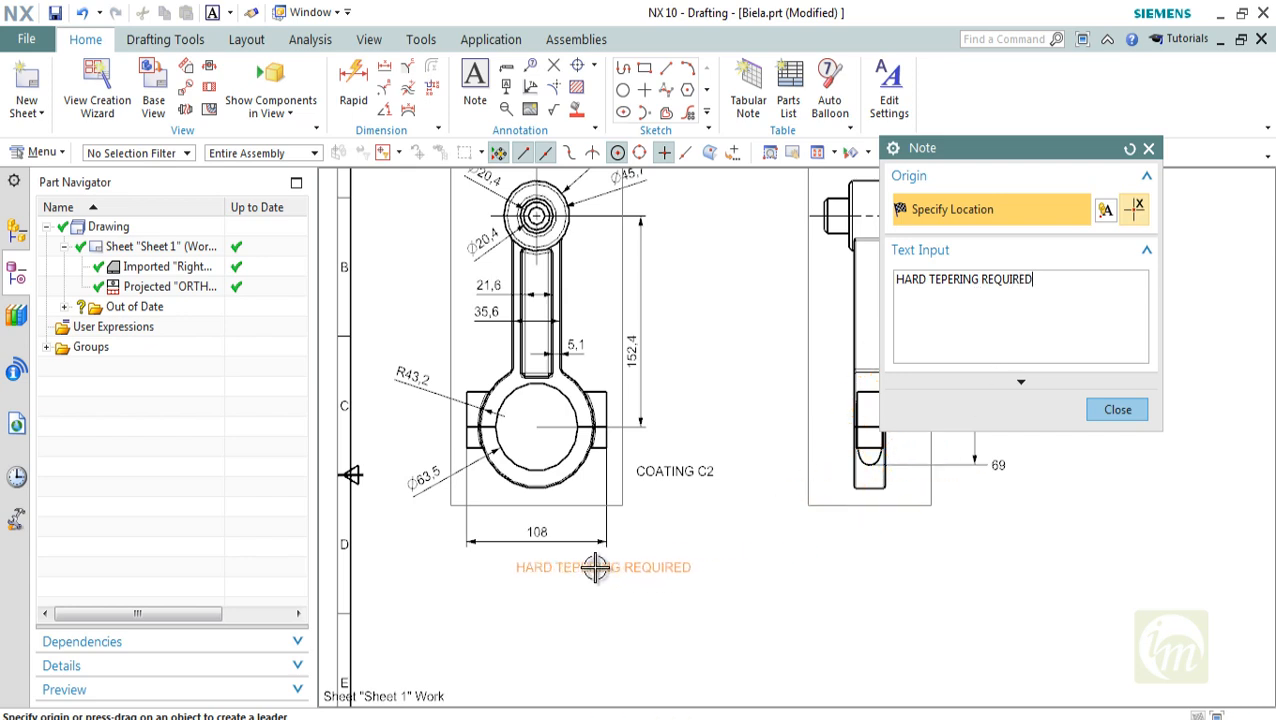
left_click(715, 492)
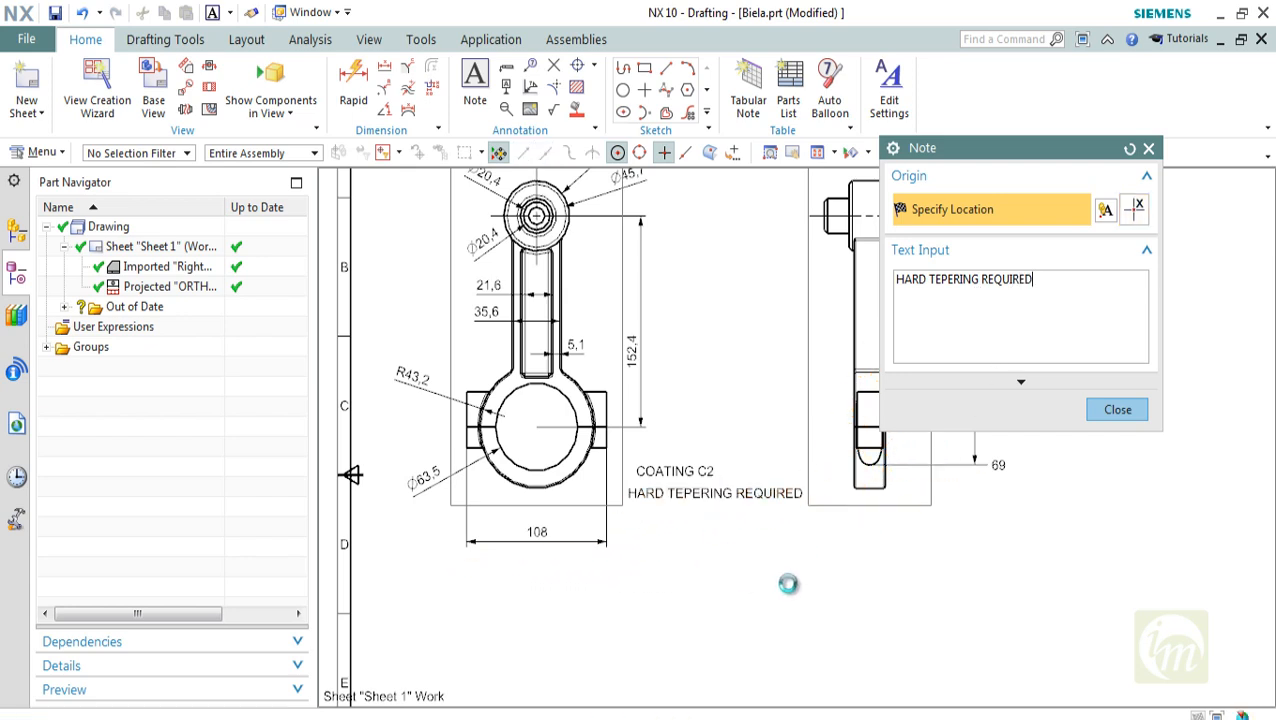
left_click(1117, 409)
Examine the placed notes and the title block's drawing number, size, scale and sheet fields
scroll(723, 518, "down", 2)
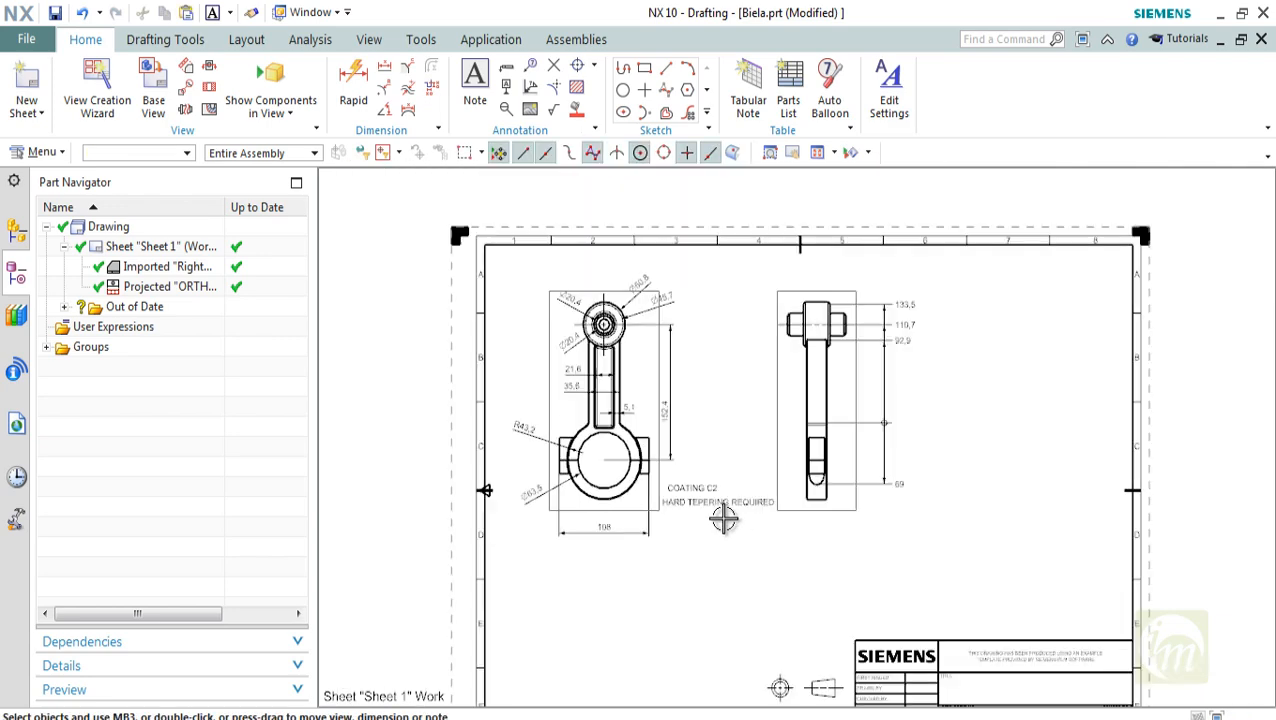
scroll(733, 585, "up", 2)
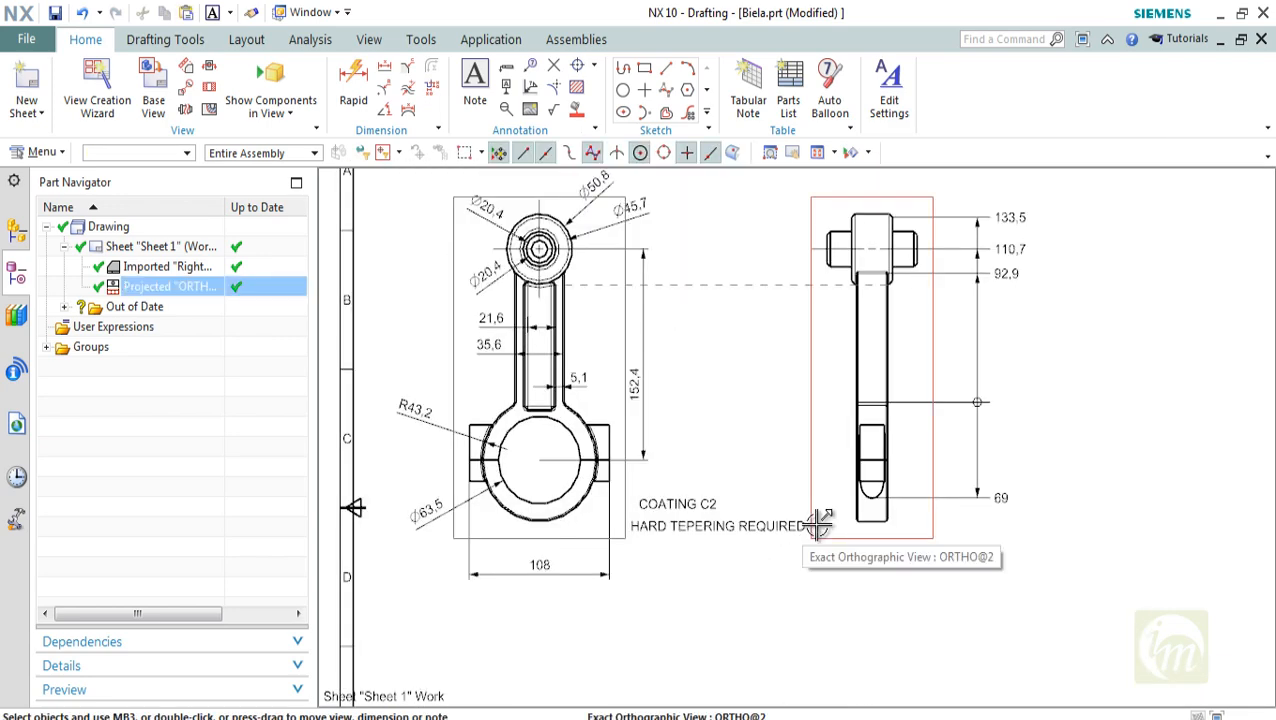
scroll(846, 556, "down", 1)
mouse_move(817, 521)
middle_mouse_down()
mouse_move(723, 455)
mouse_move(598, 279)
middle_mouse_up()
scroll(852, 528, "up", 2)
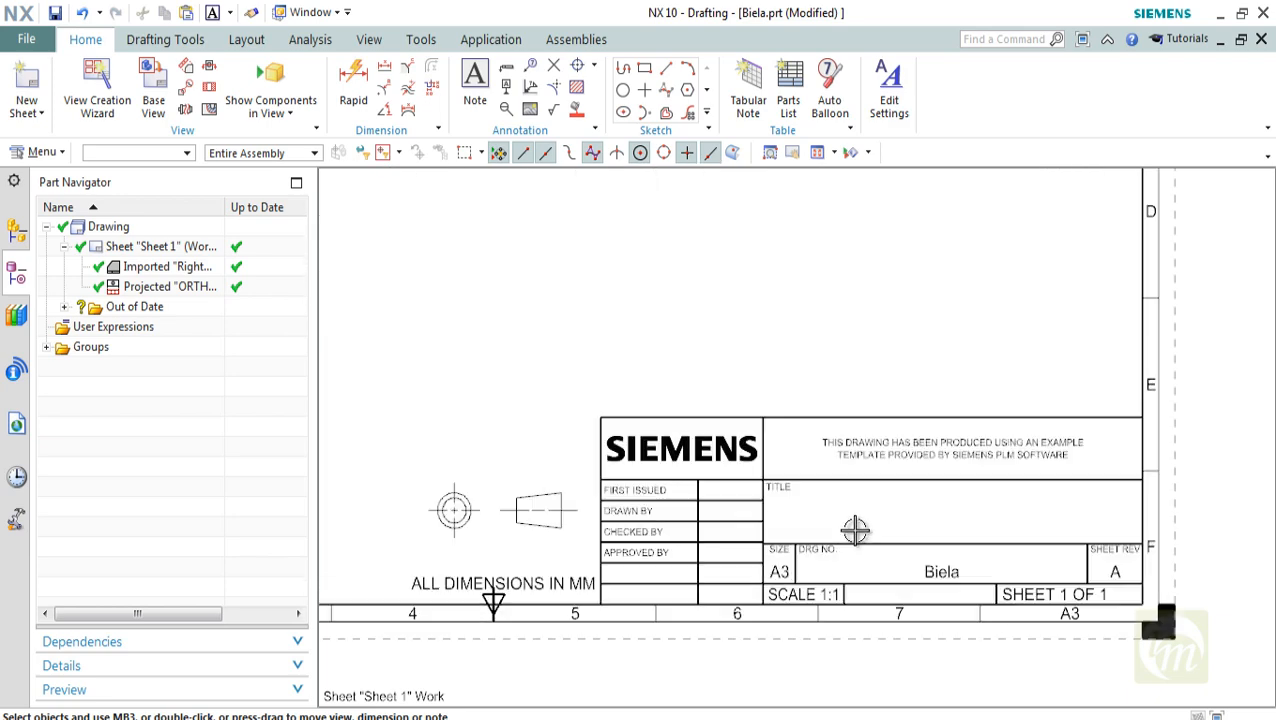
scroll(940, 568, "up", 2)
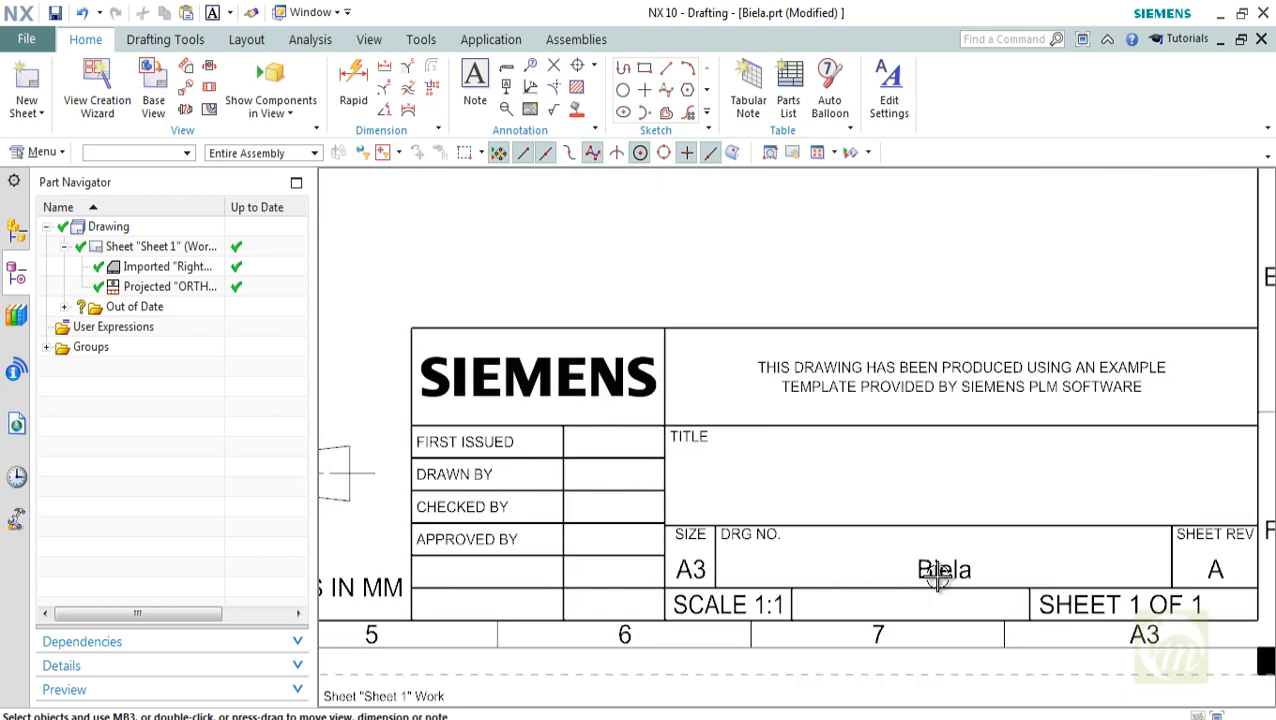
scroll(940, 576, "down", 3)
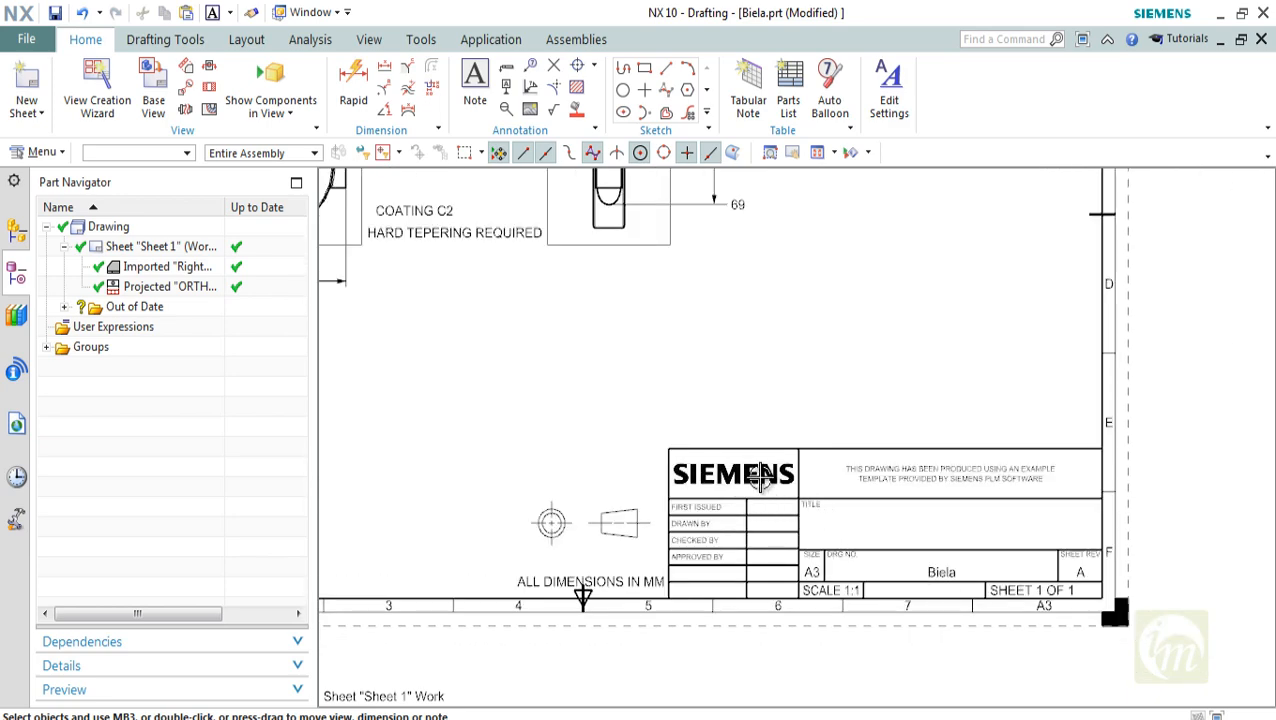
scroll(759, 478, "down", 1)
Add the note "INFO MEDIA 1254" just above the title block's upper edge and finish the Note command
middle_click_drag(740, 437, 746, 552)
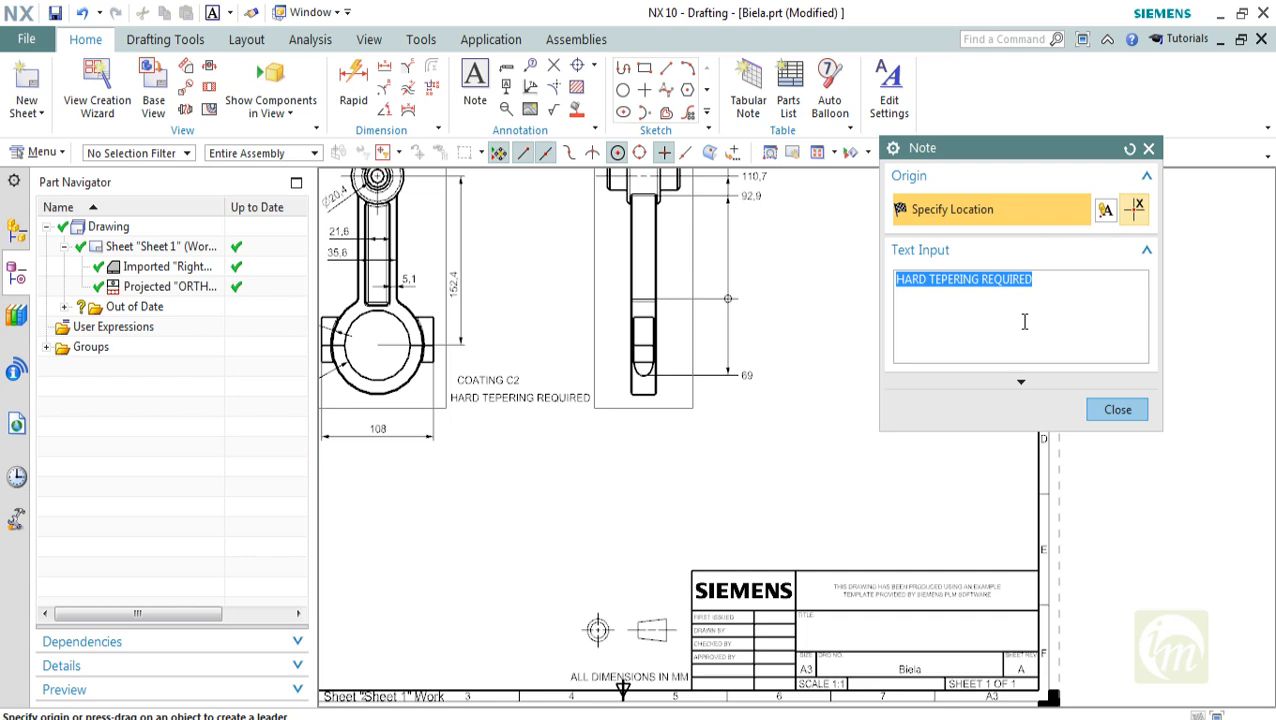
type("INF")
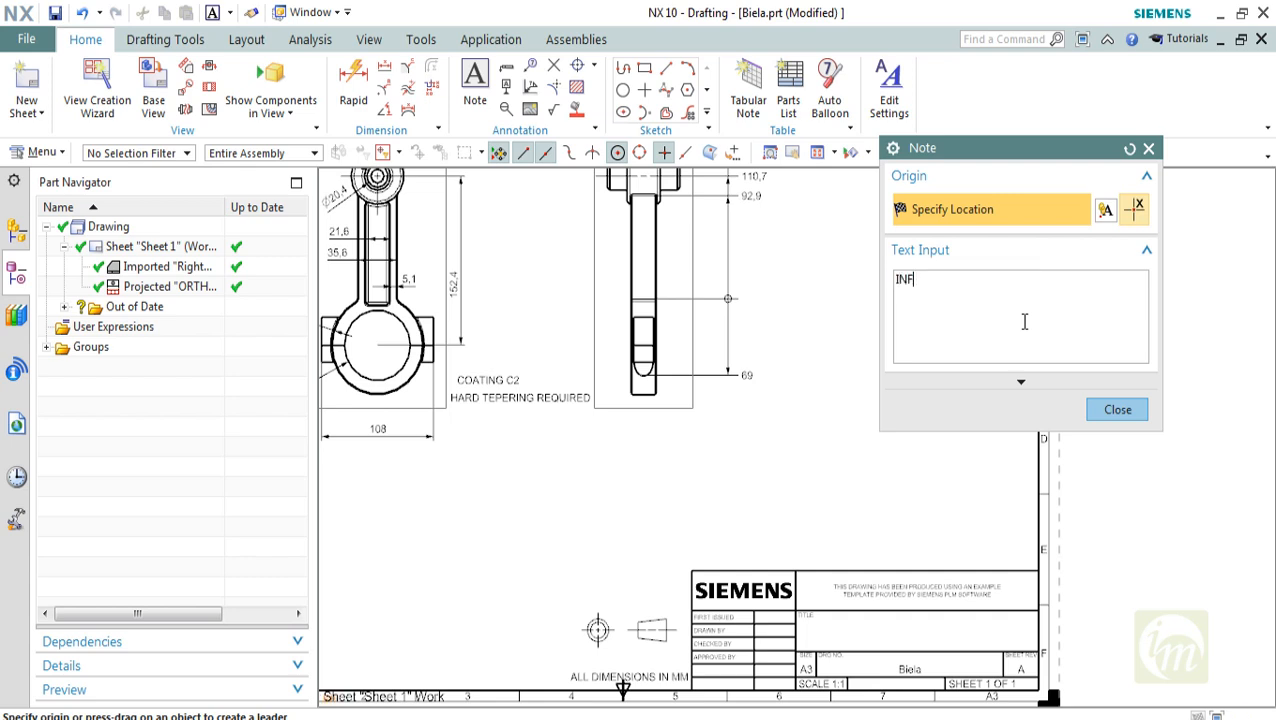
type("O MEDIA 1254")
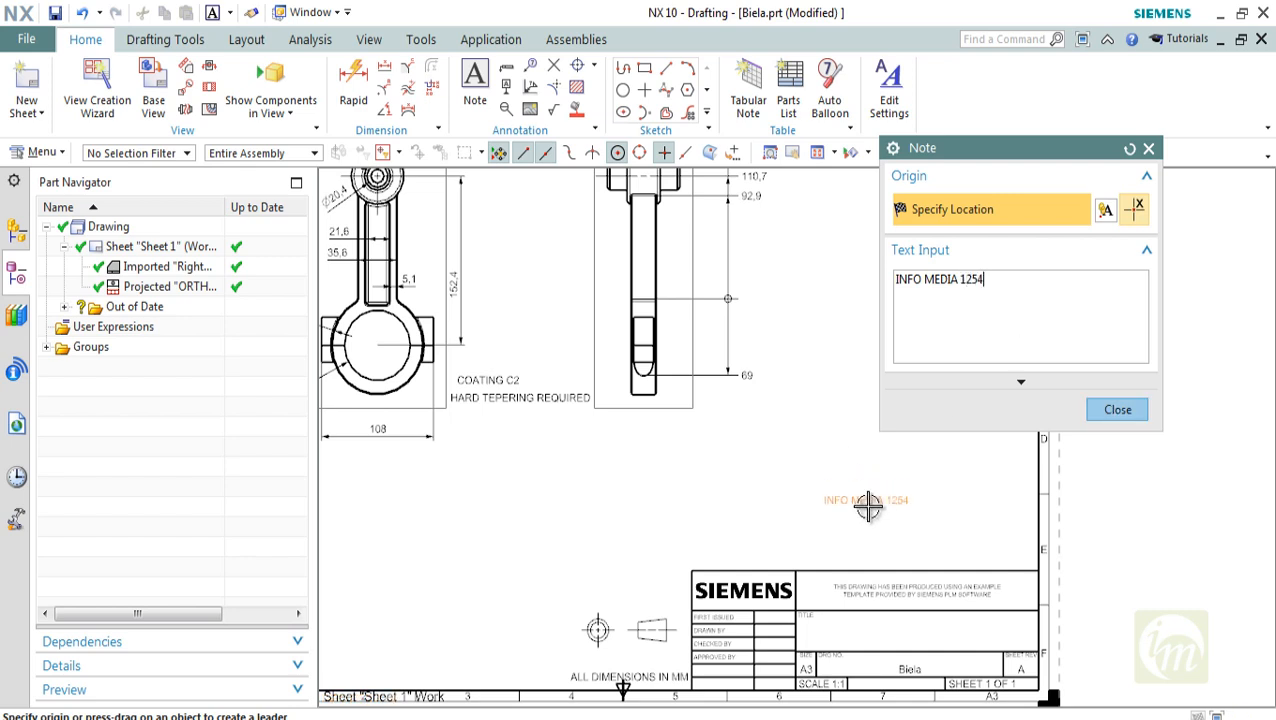
left_click(983, 549)
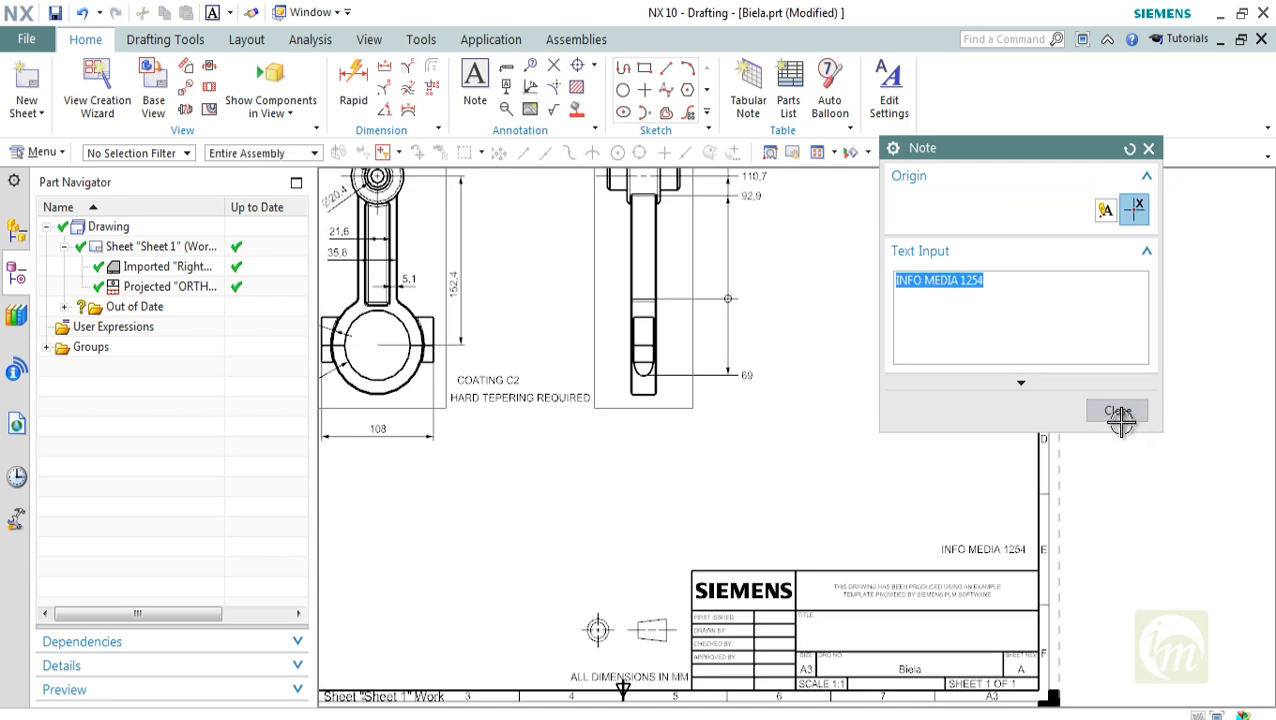
left_click(1118, 410)
Place a single-frame Straightness feature control frame with a 0.005 tolerance beside the front view's overall vertical dimension
middle_click_drag(880, 512, 956, 476, "shift")
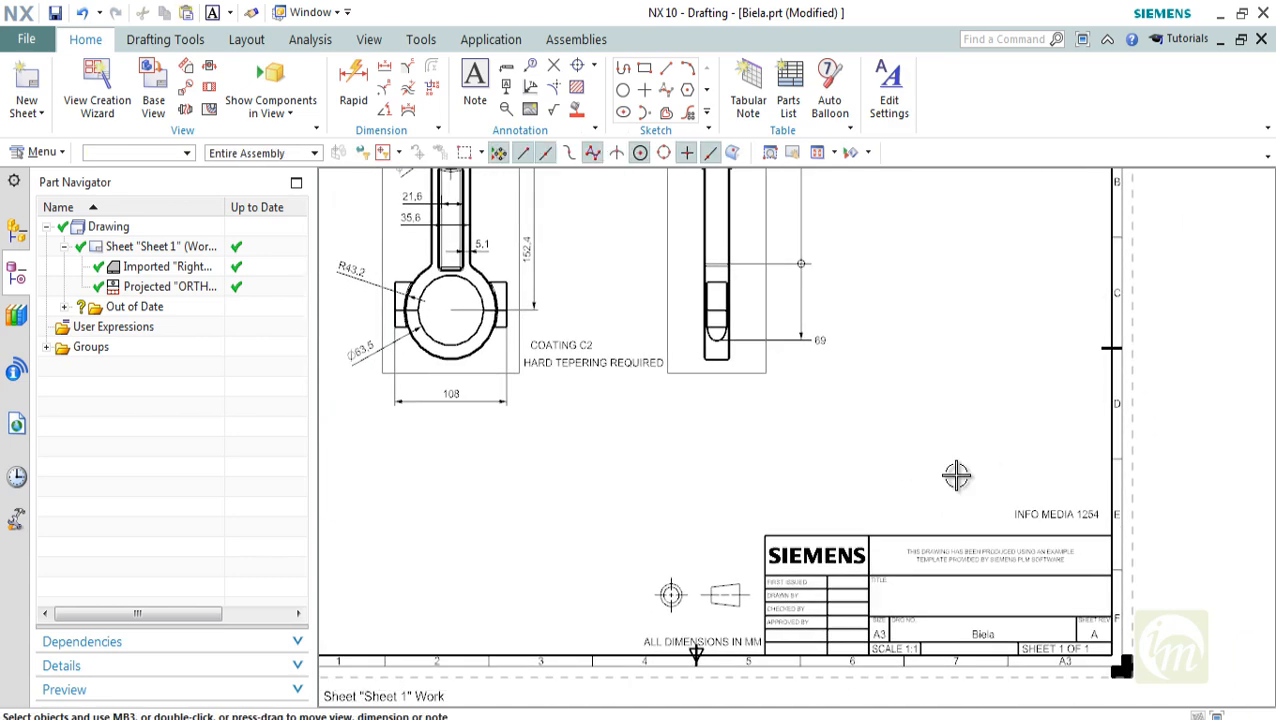
scroll(919, 483, "down", 2)
middle_click_drag(767, 471, 798, 515, "shift")
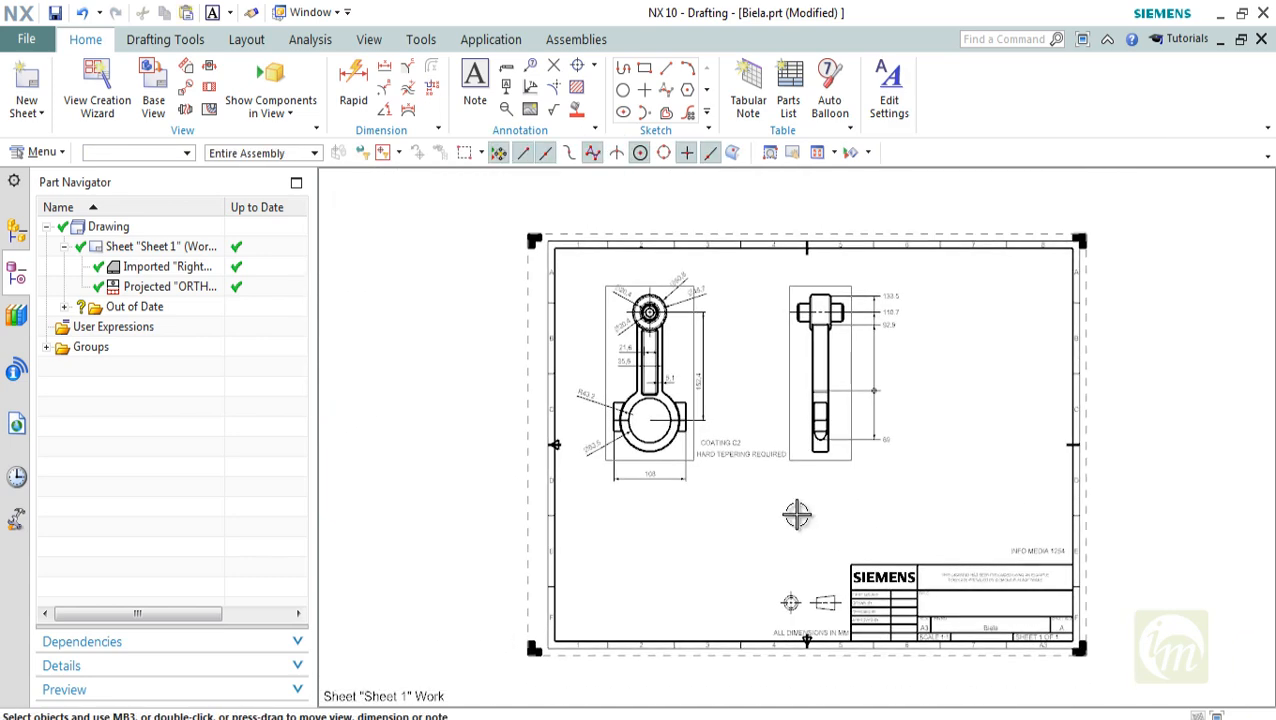
scroll(788, 445, "up", 1)
middle_click_drag(772, 447, 740, 499, "shift")
left_click(530, 108)
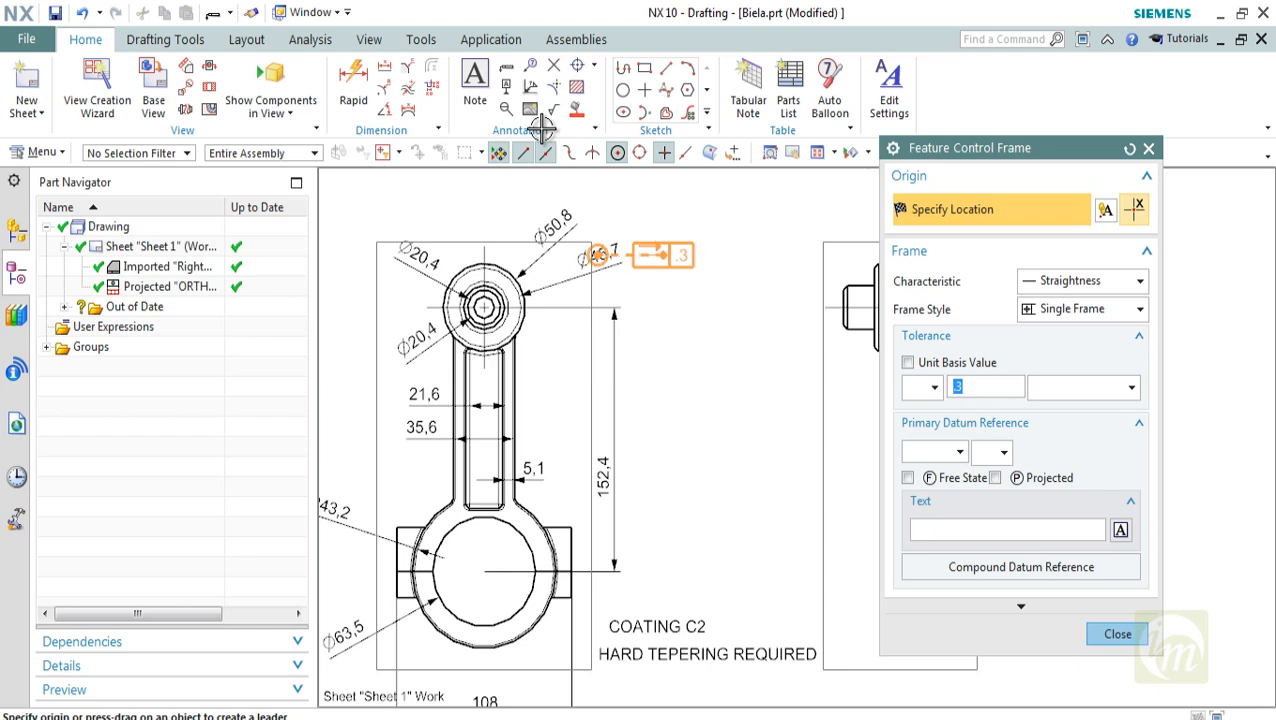
middle_click_drag(761, 437, 761, 356)
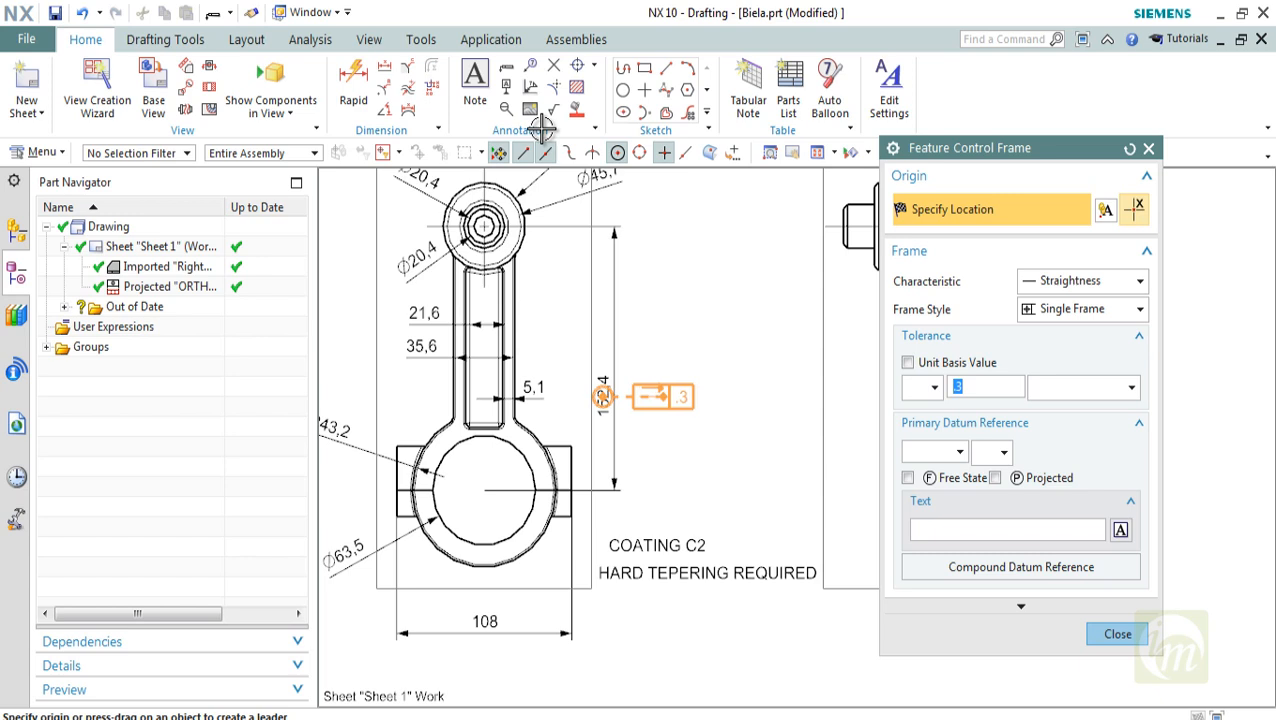
type("0.005")
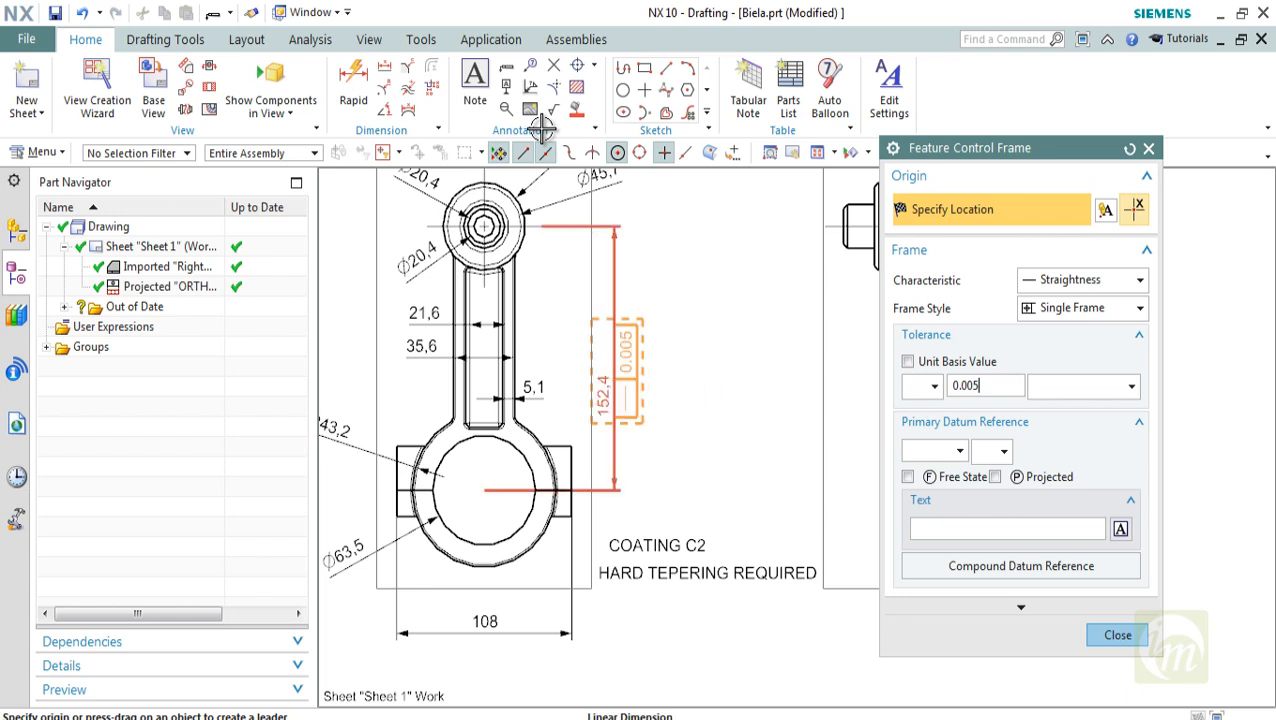
left_click(654, 396)
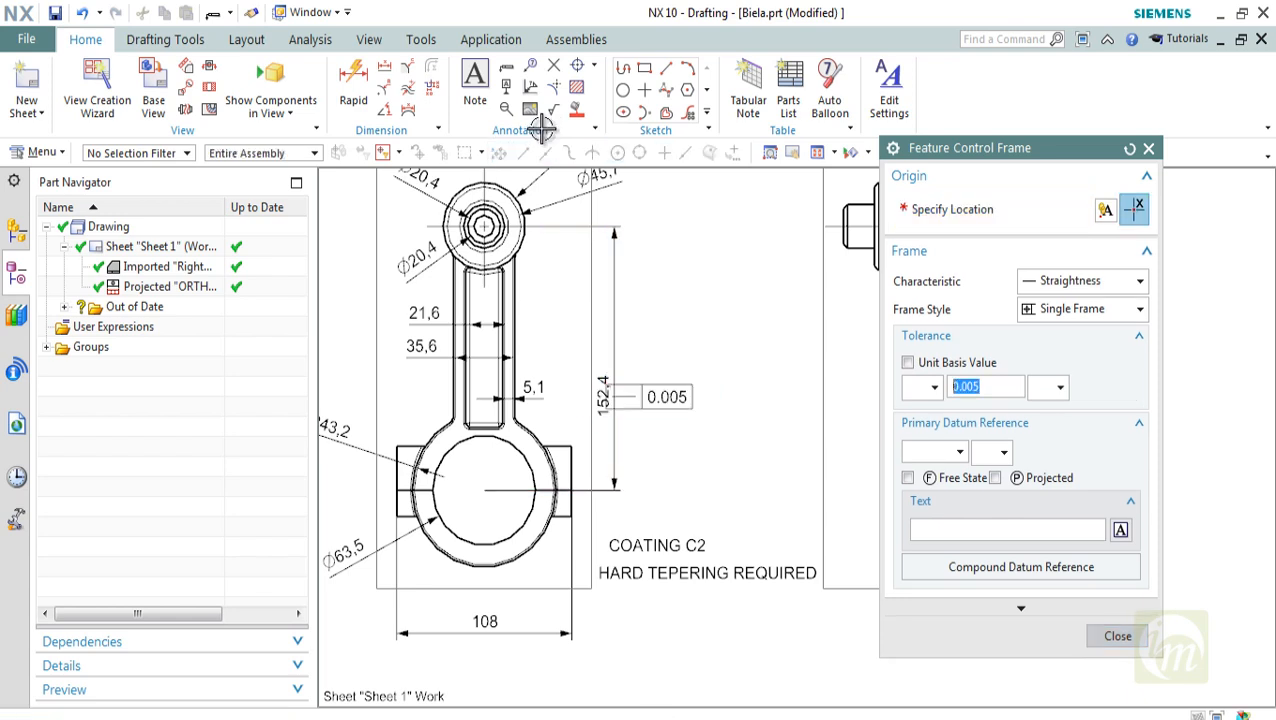
key("Escape")
Move the straightness feature control frame clear of the vertical dimension, into the empty space between the two views
left_click(660, 397)
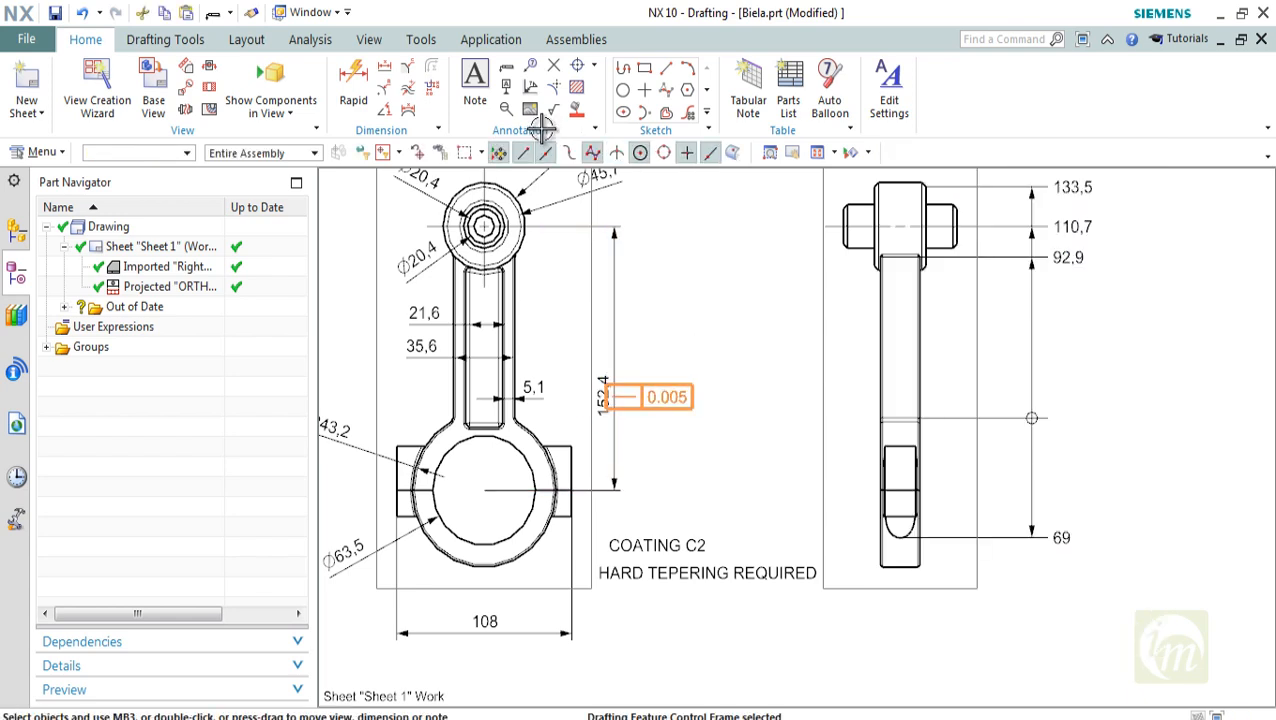
left_click_drag(660, 397, 715, 397)
scroll(715, 397, "down", 1)
middle_click_drag(715, 397, 683, 445, "shift")
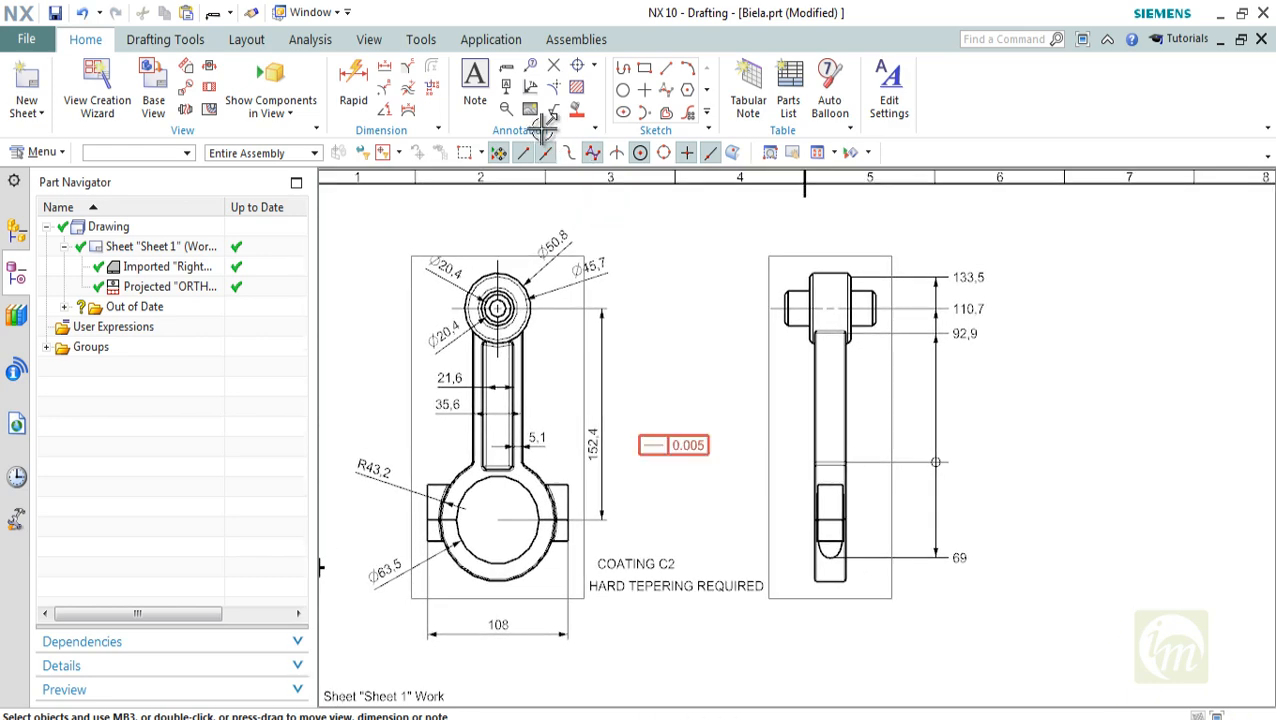
scroll(658, 458, "up", 1)
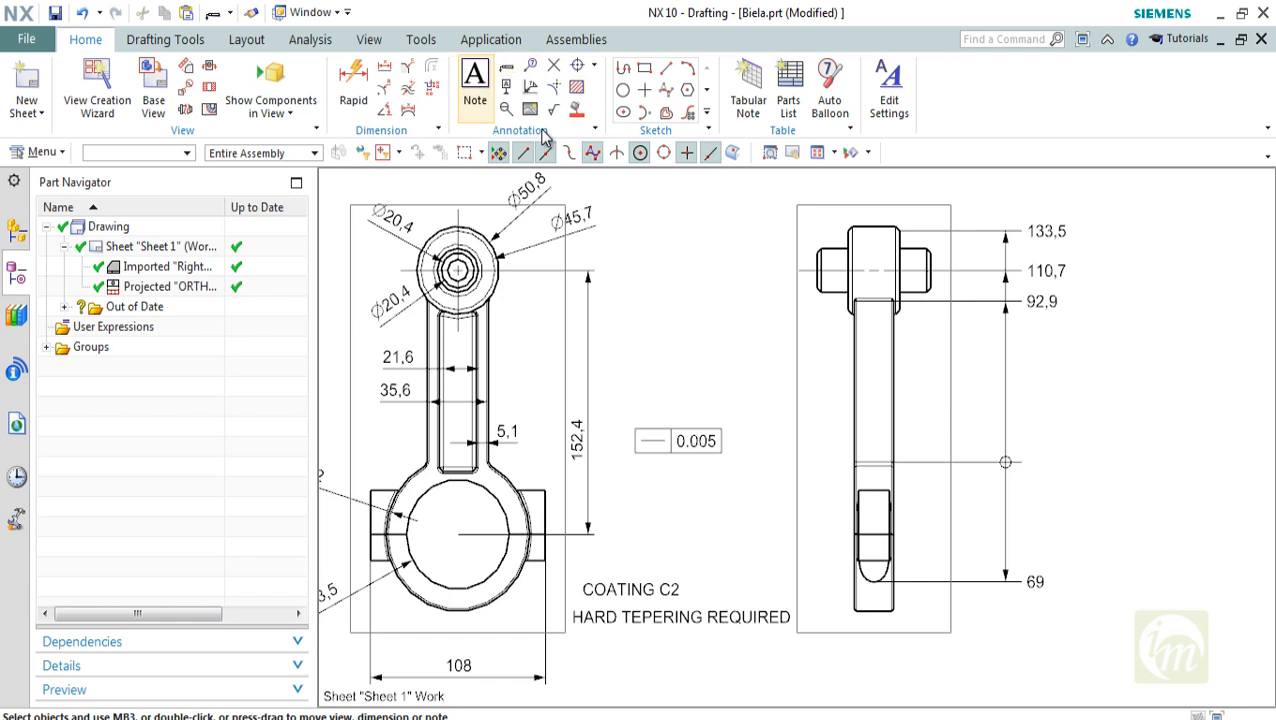
Begin a new feature control frame, look through the available characteristics and set the characteristic to Circularity
left_click(506, 67)
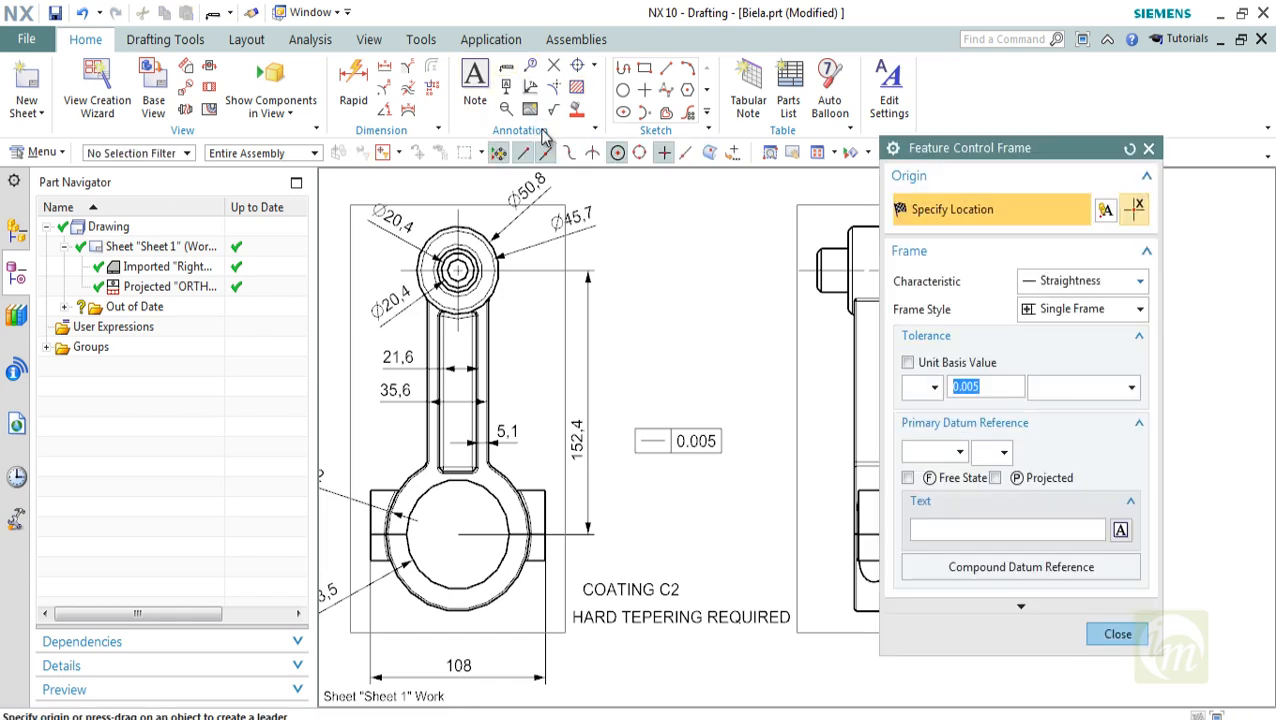
left_click(1083, 281)
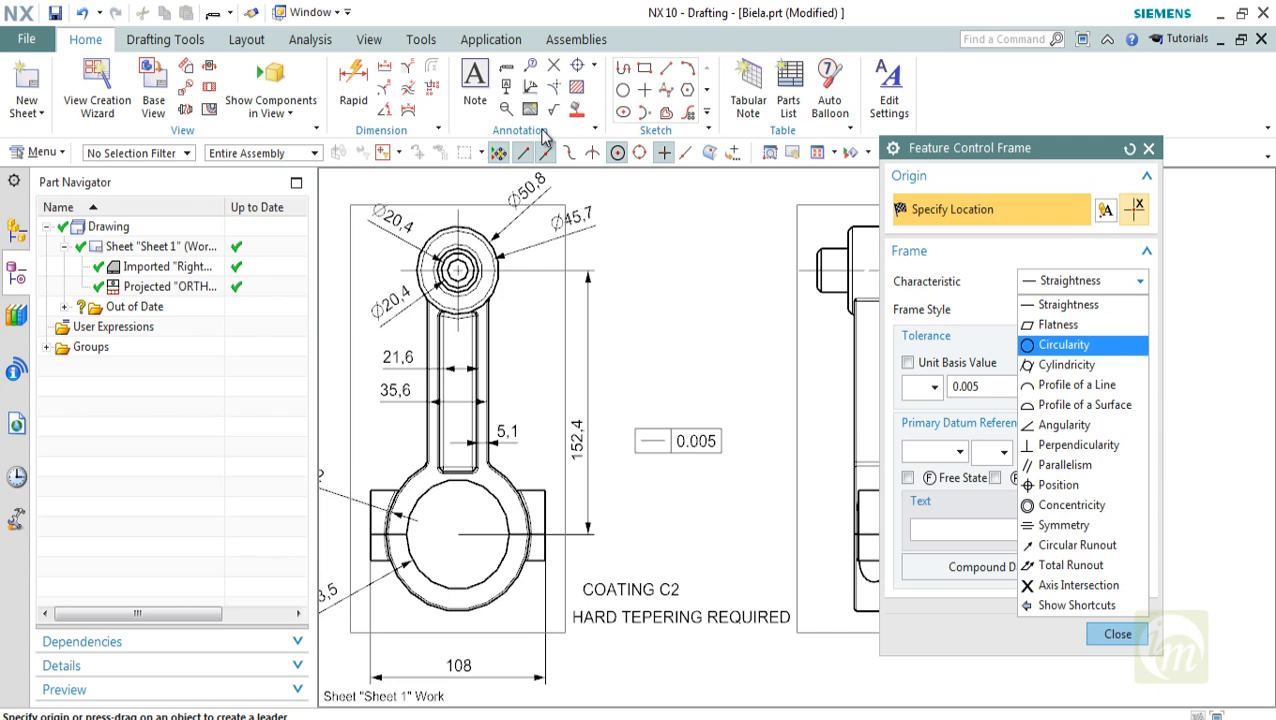
key("Down")
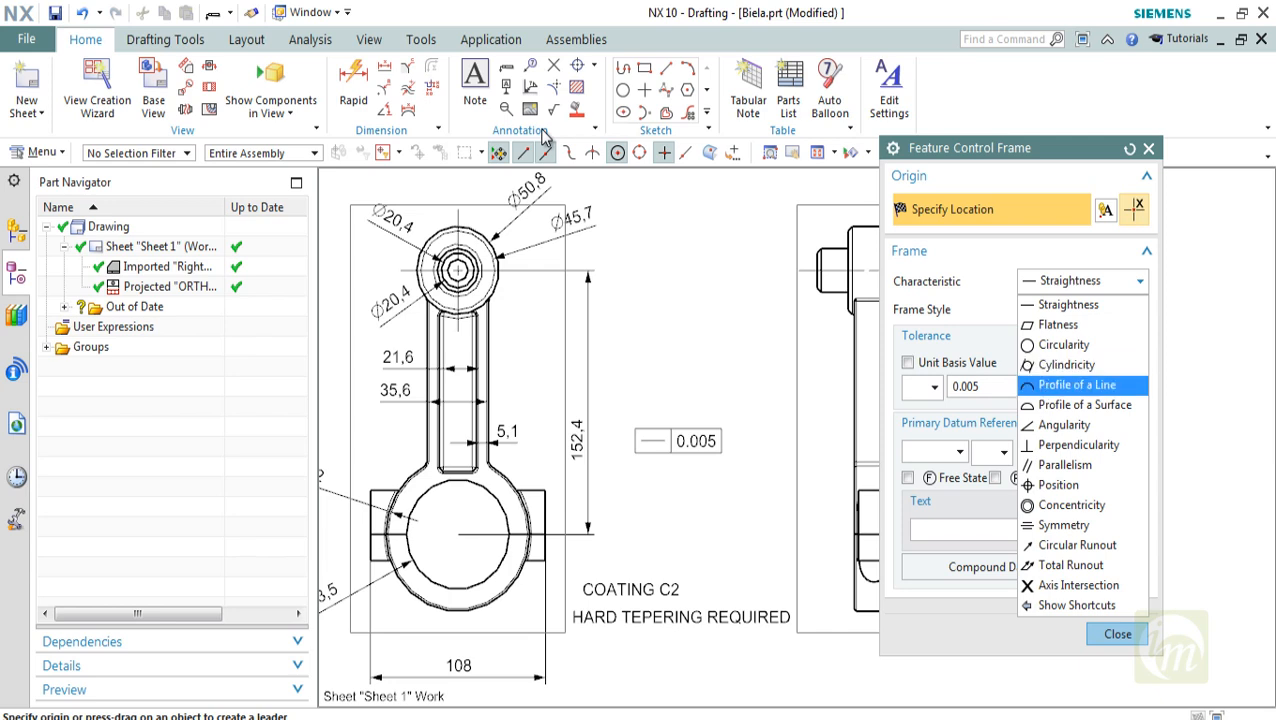
key("Down")
key("Down")
key("Down")
key("Down")
key("Down")
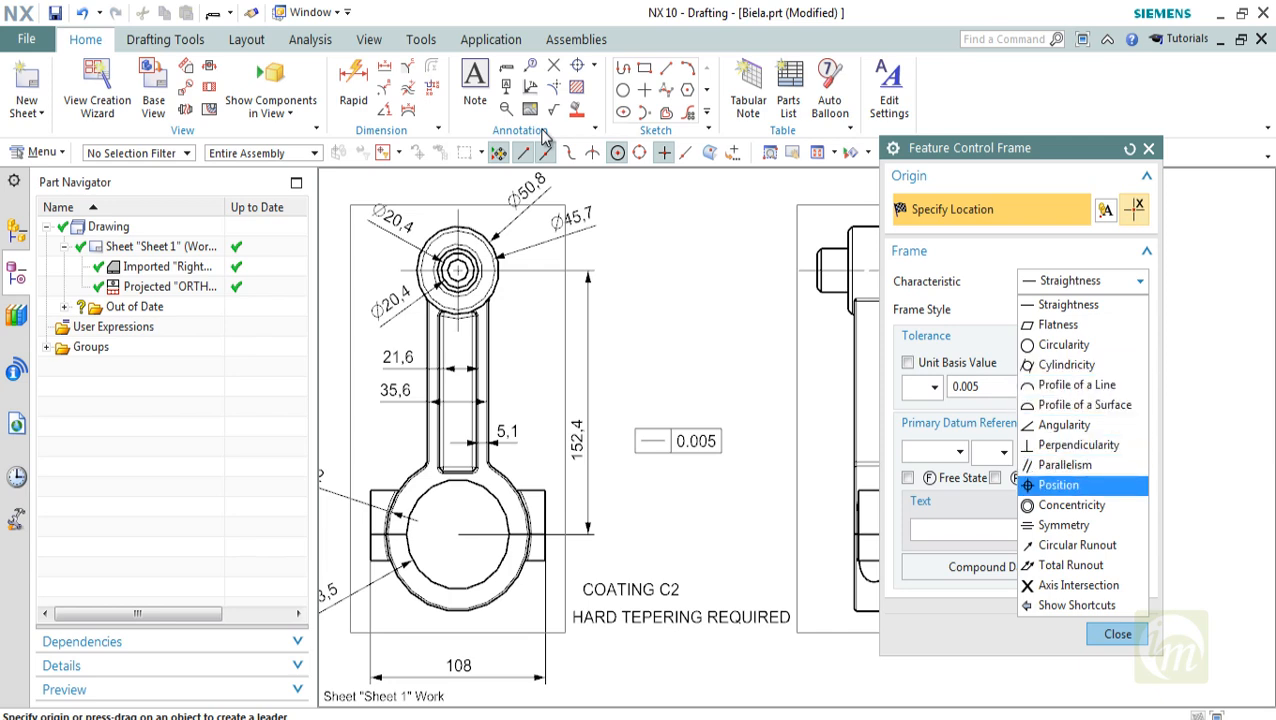
key("Down")
key("Up")
key("Down")
key("Down")
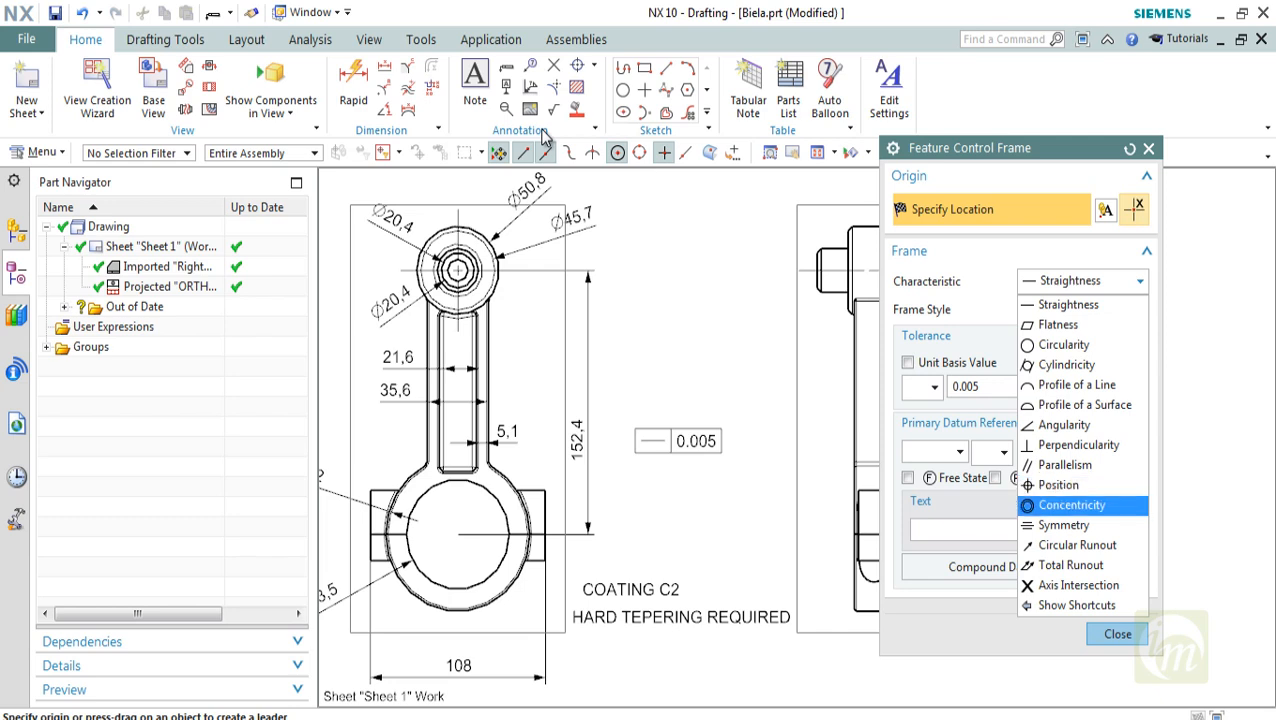
key("Up")
key("Up")
key("Up")
key("Up")
key("Up")
key("Up")
key("Up")
key("Up")
key("Up")
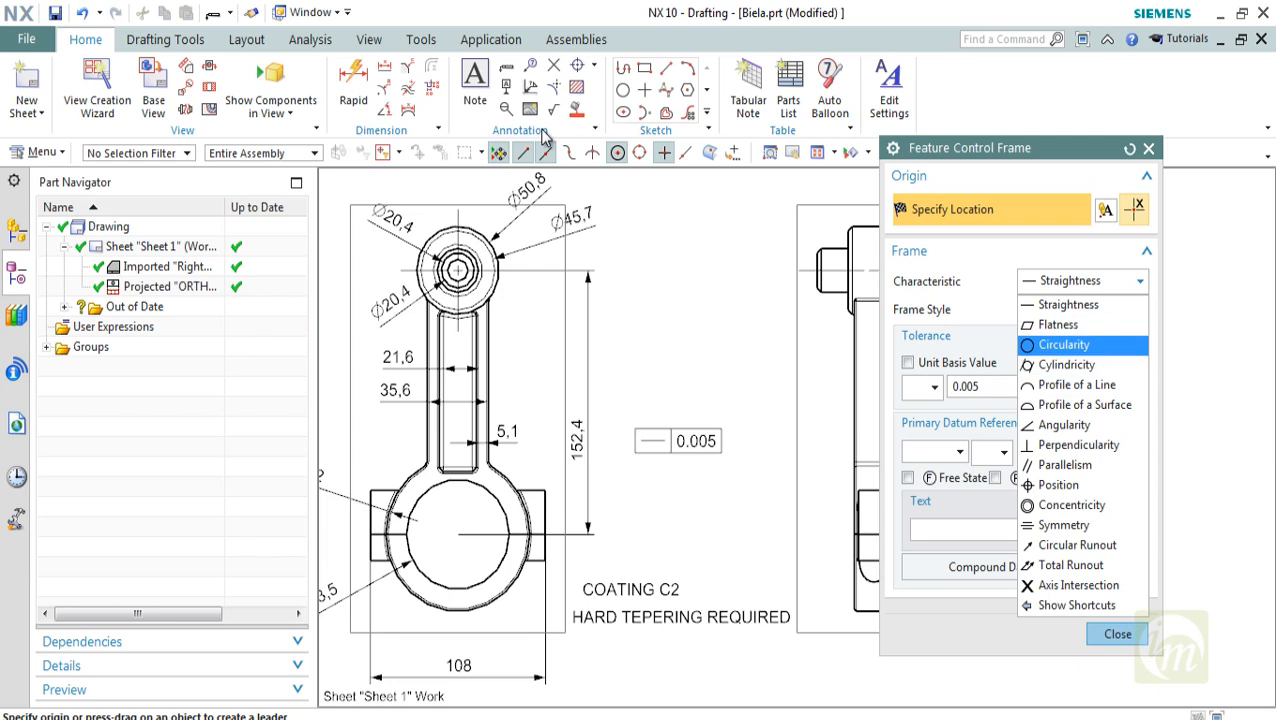
key("Return")
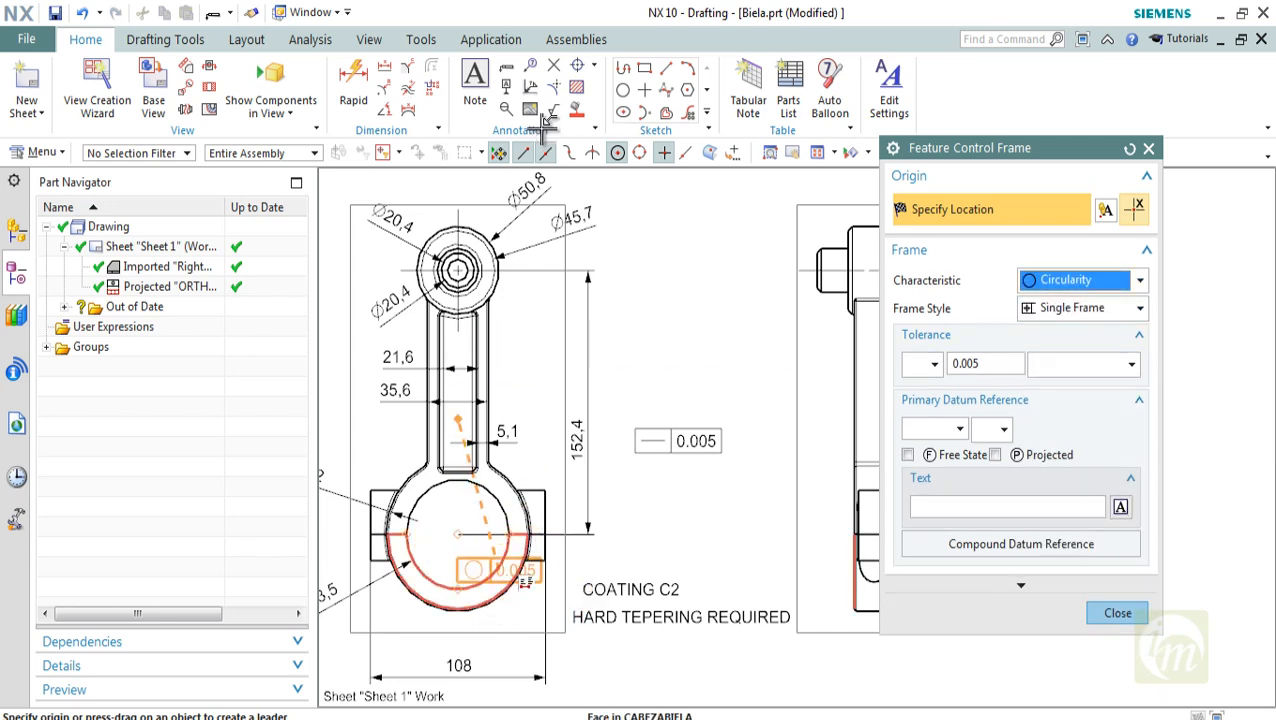
Keep the Single Frame style, set the tolerance to 0.001 and place the circularity frame just below the front view's Ø63,5 dimension
left_click(1140, 308)
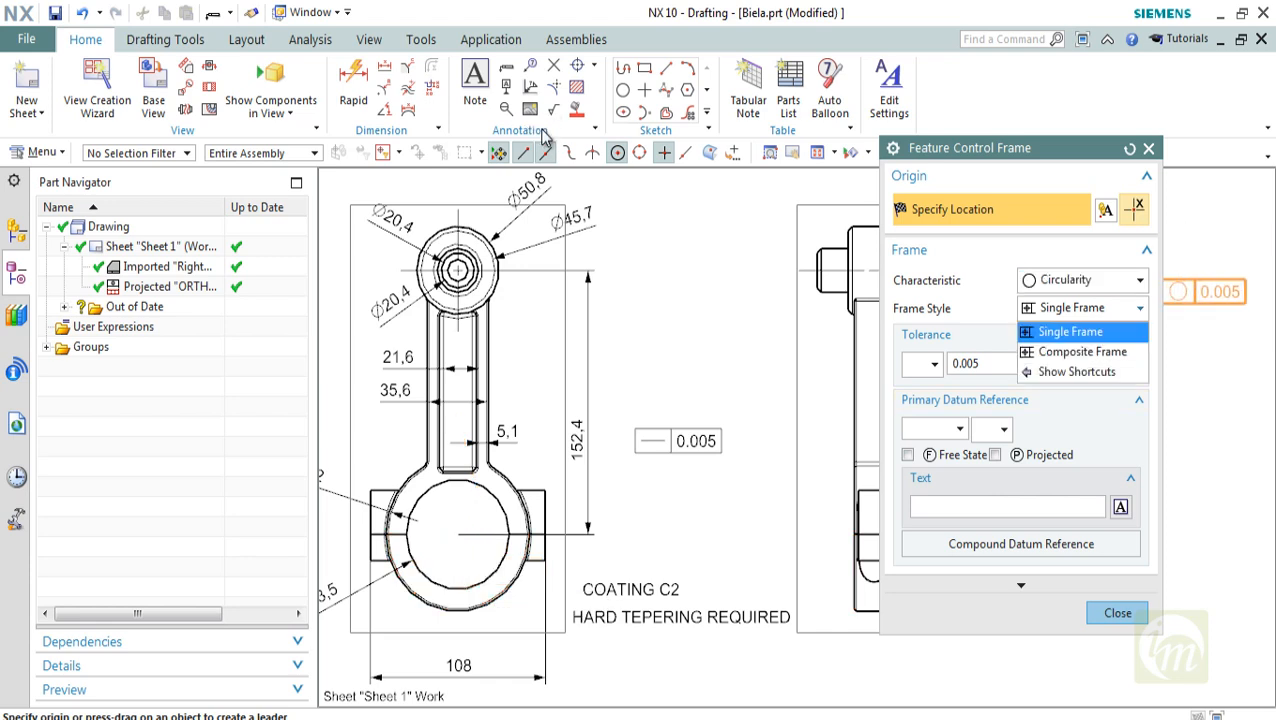
left_click(1140, 308)
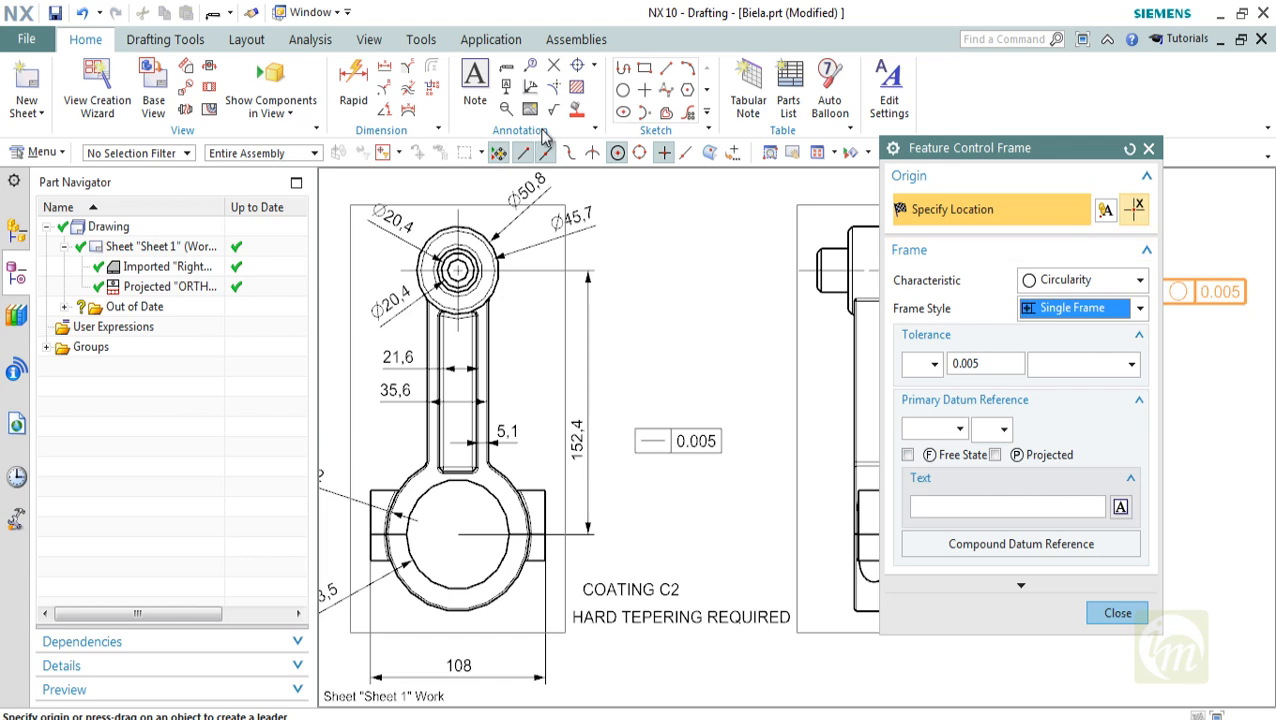
left_click(968, 364)
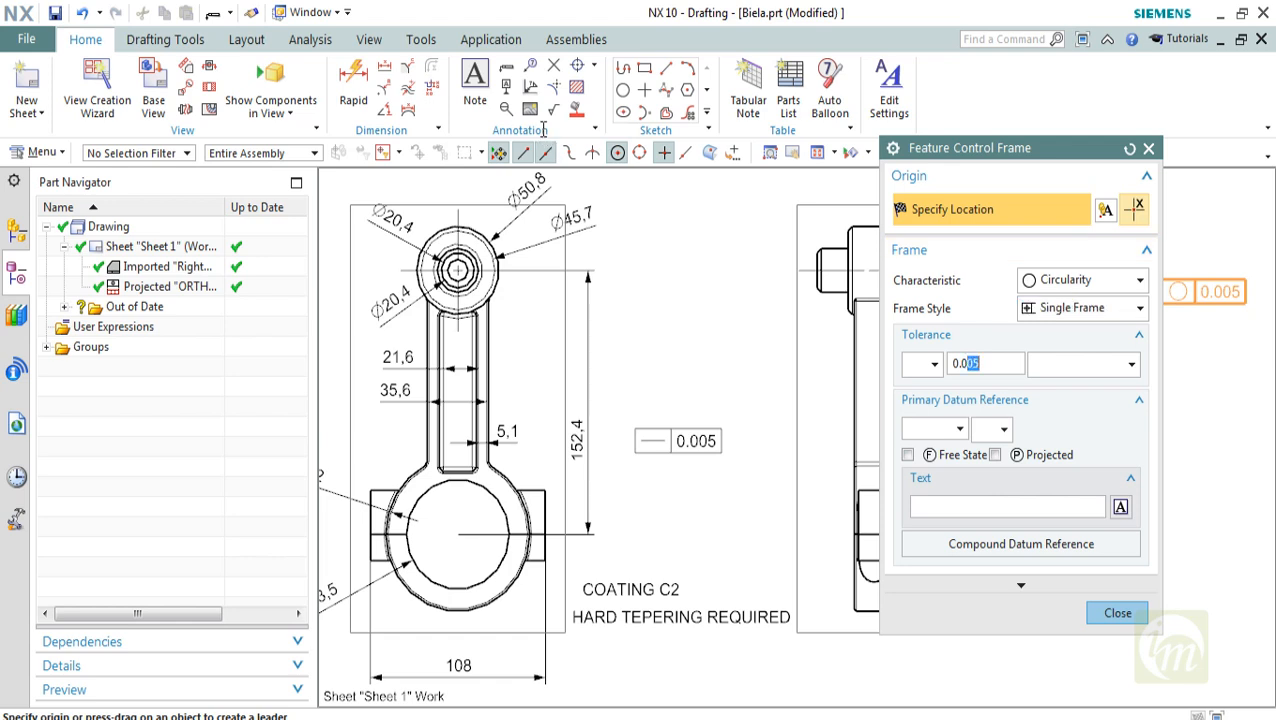
type("01")
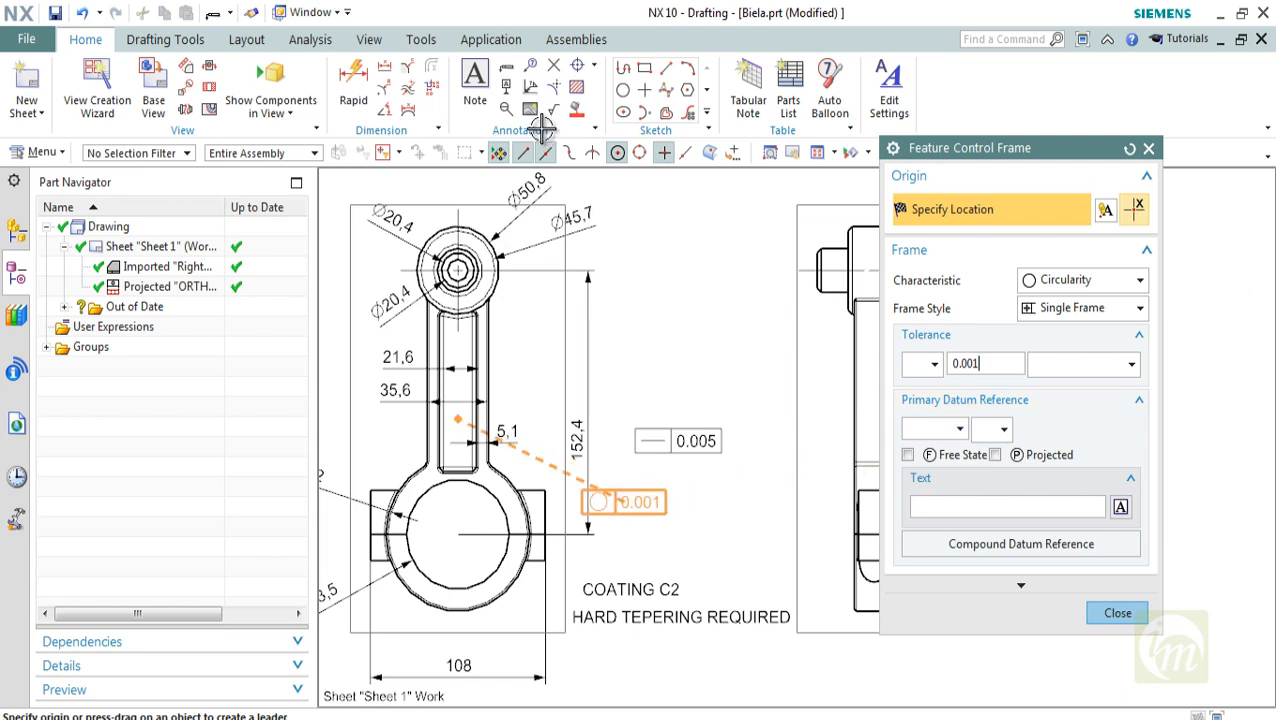
left_click_drag(457, 418, 588, 543)
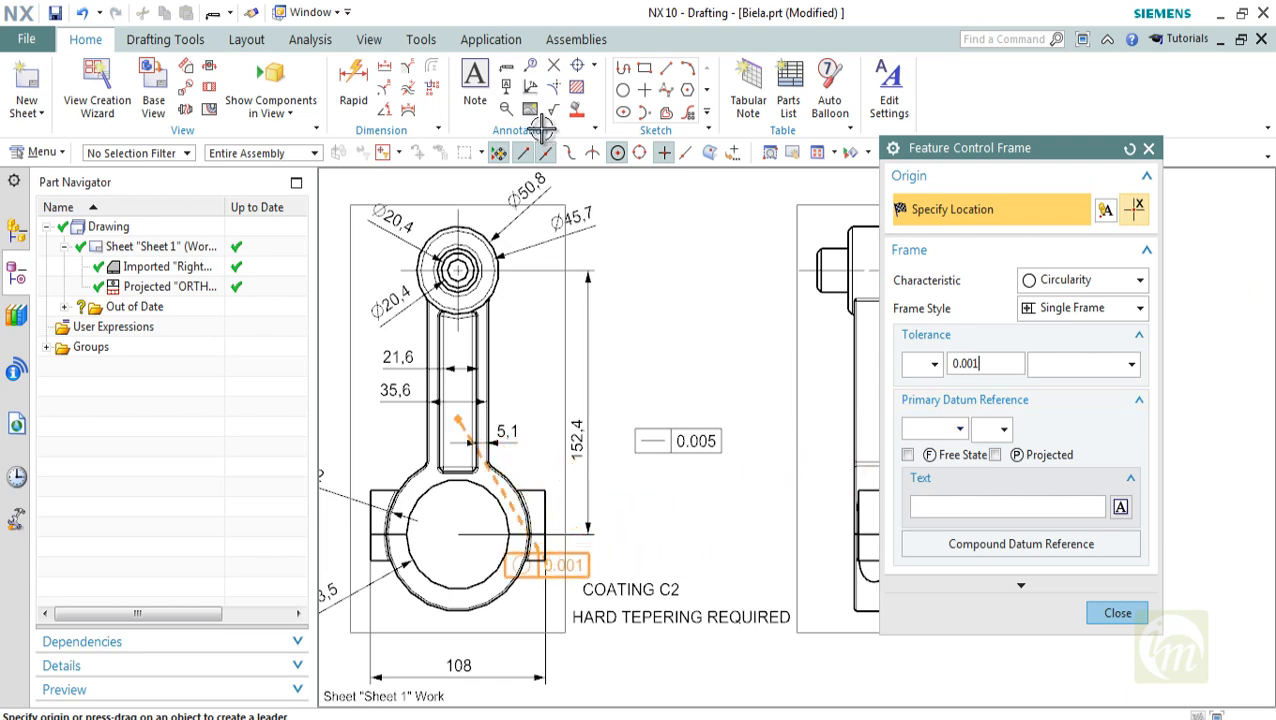
middle_click_drag(597, 556, 806, 447, "shift")
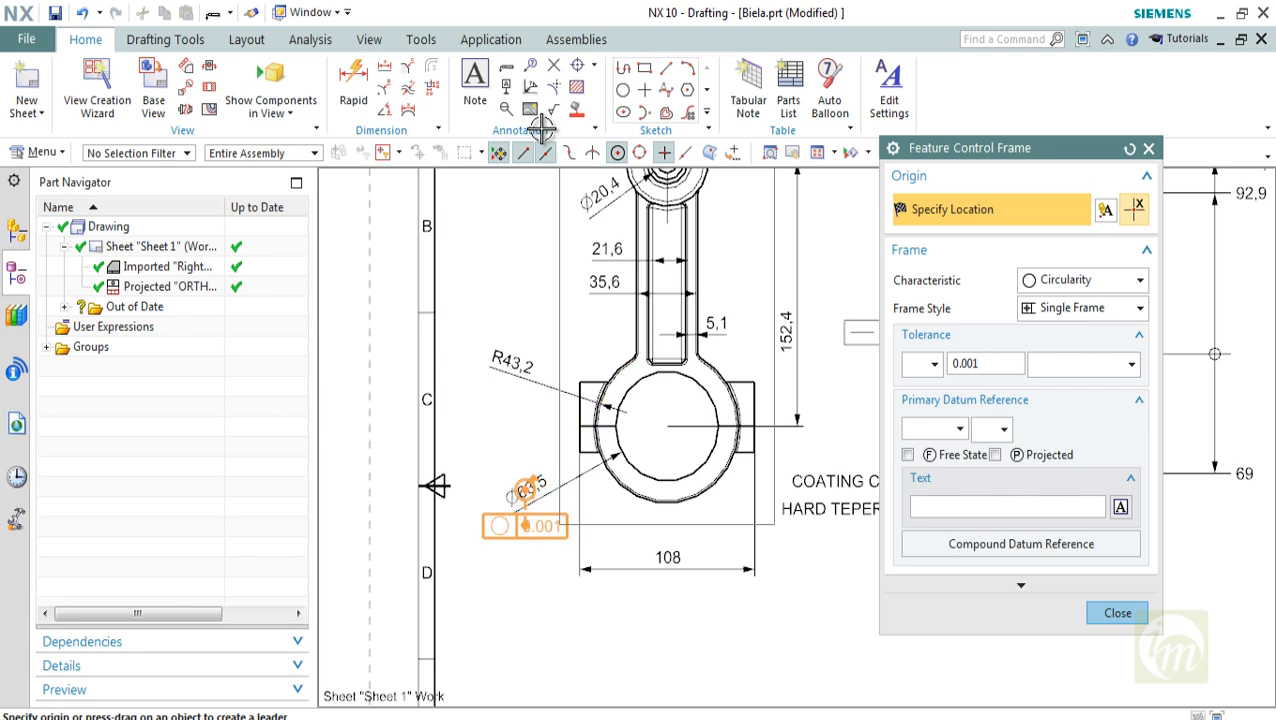
left_click(502, 532)
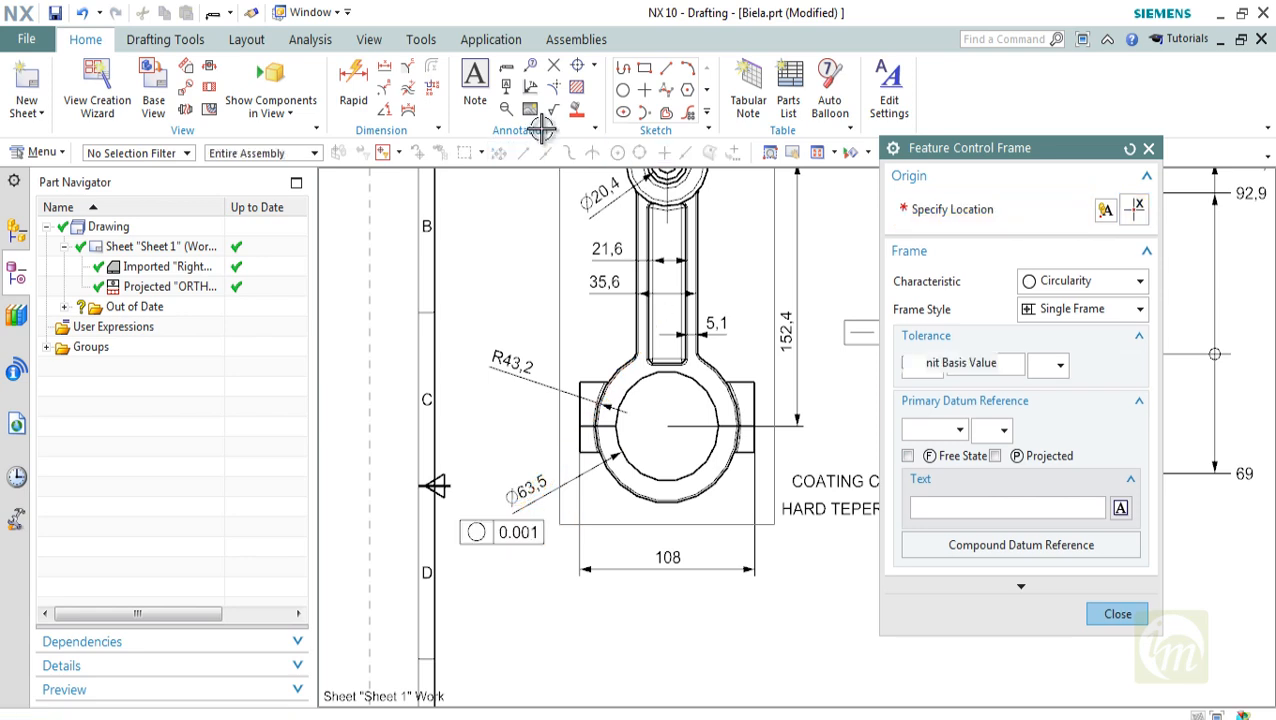
left_click(1117, 613)
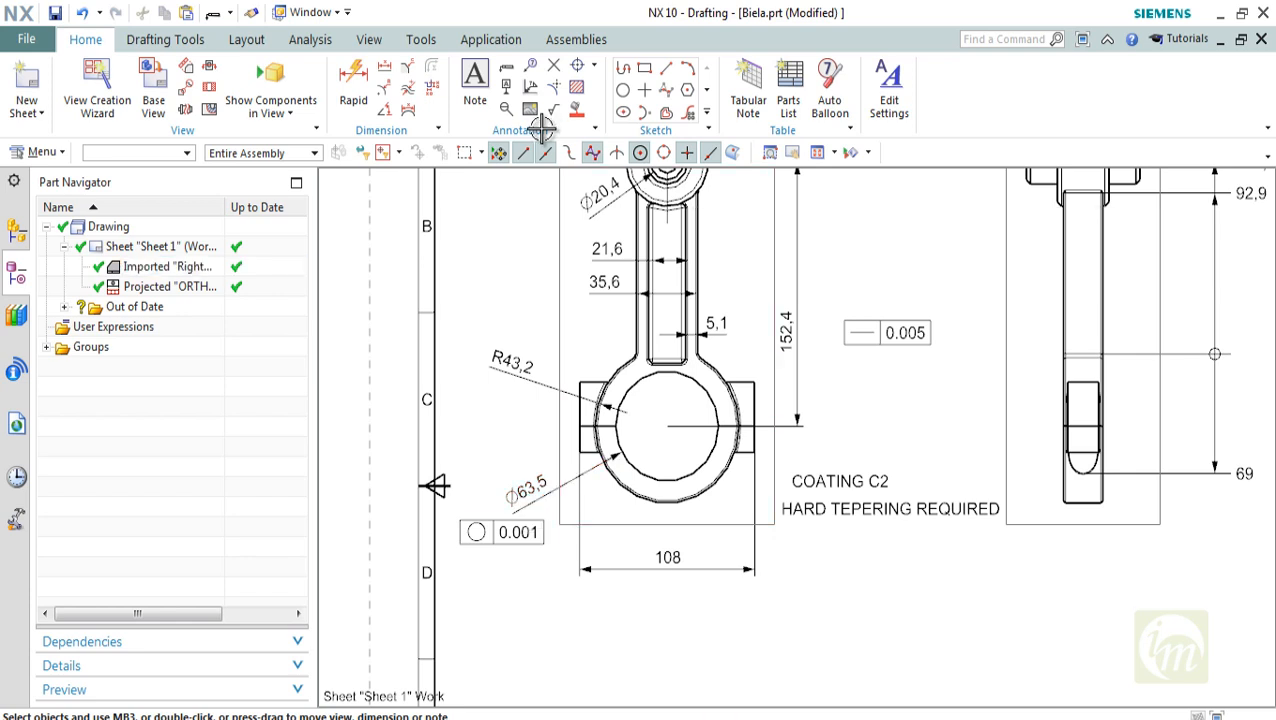
scroll(512, 543, "up", 2)
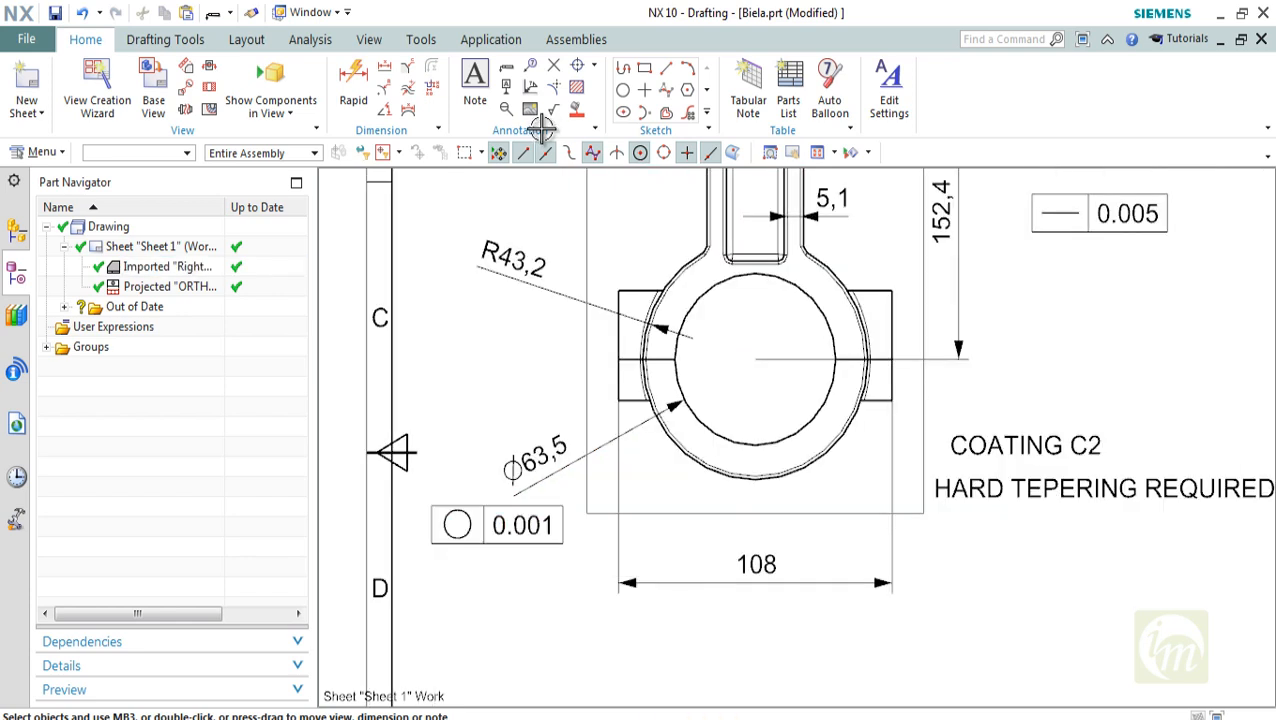
scroll(512, 530, "down", 3)
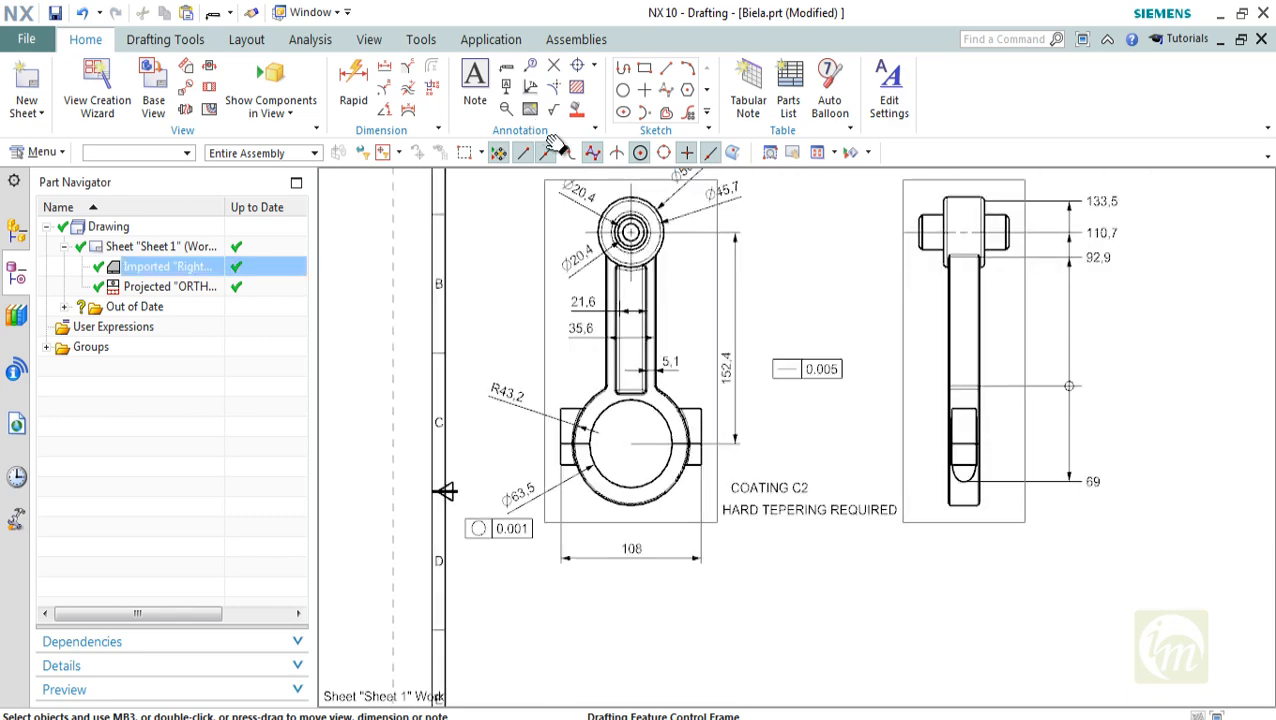
Place a datum feature symbol with letter A directly above the side view's upper end
left_click(506, 66)
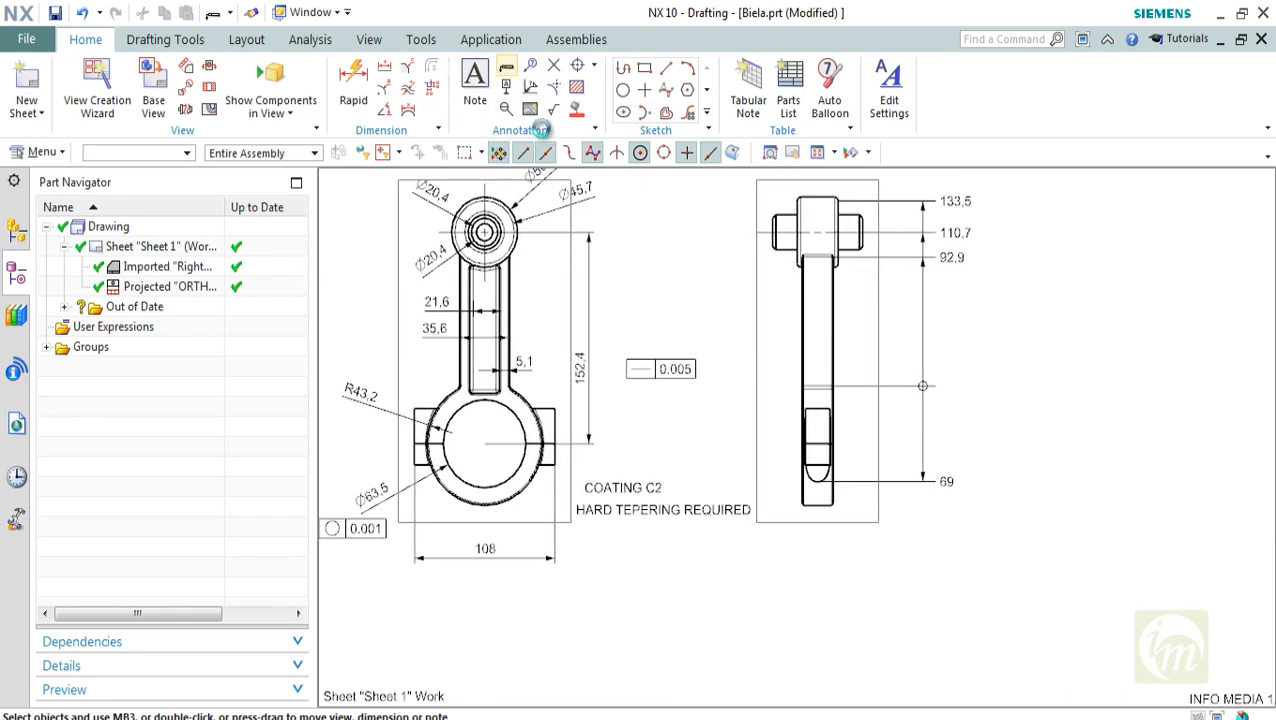
key("Escape")
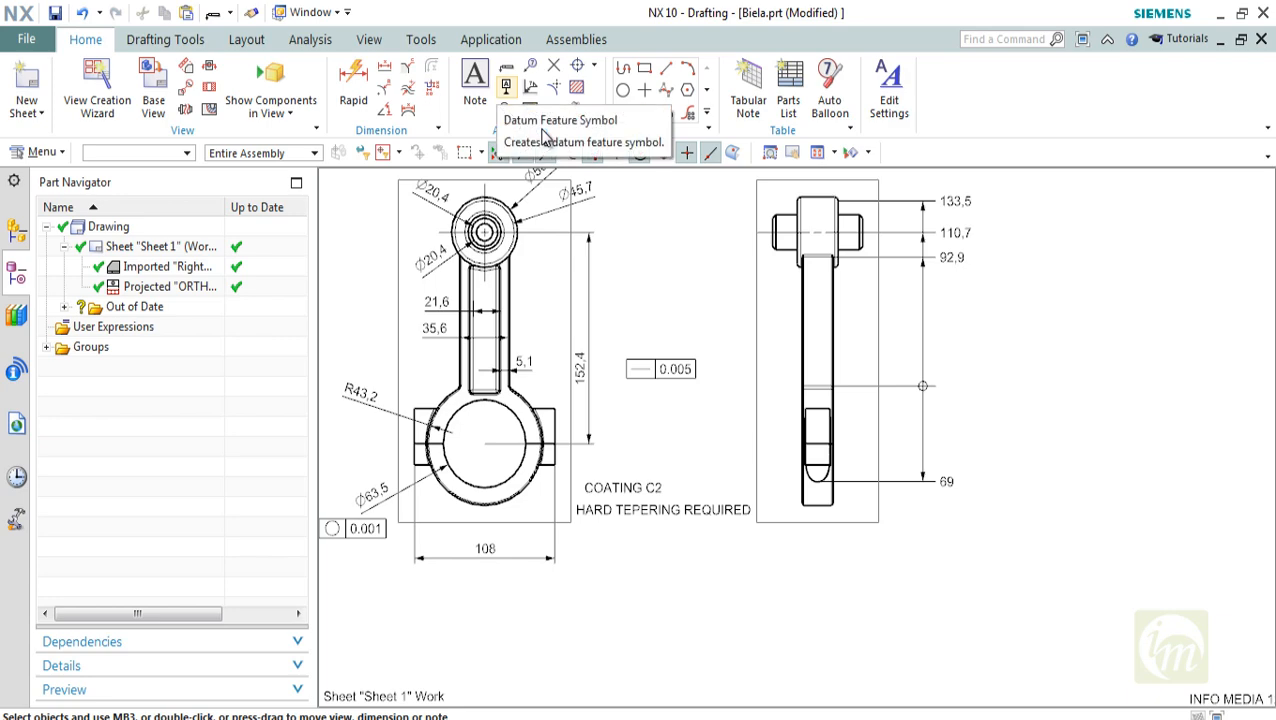
left_click(543, 130)
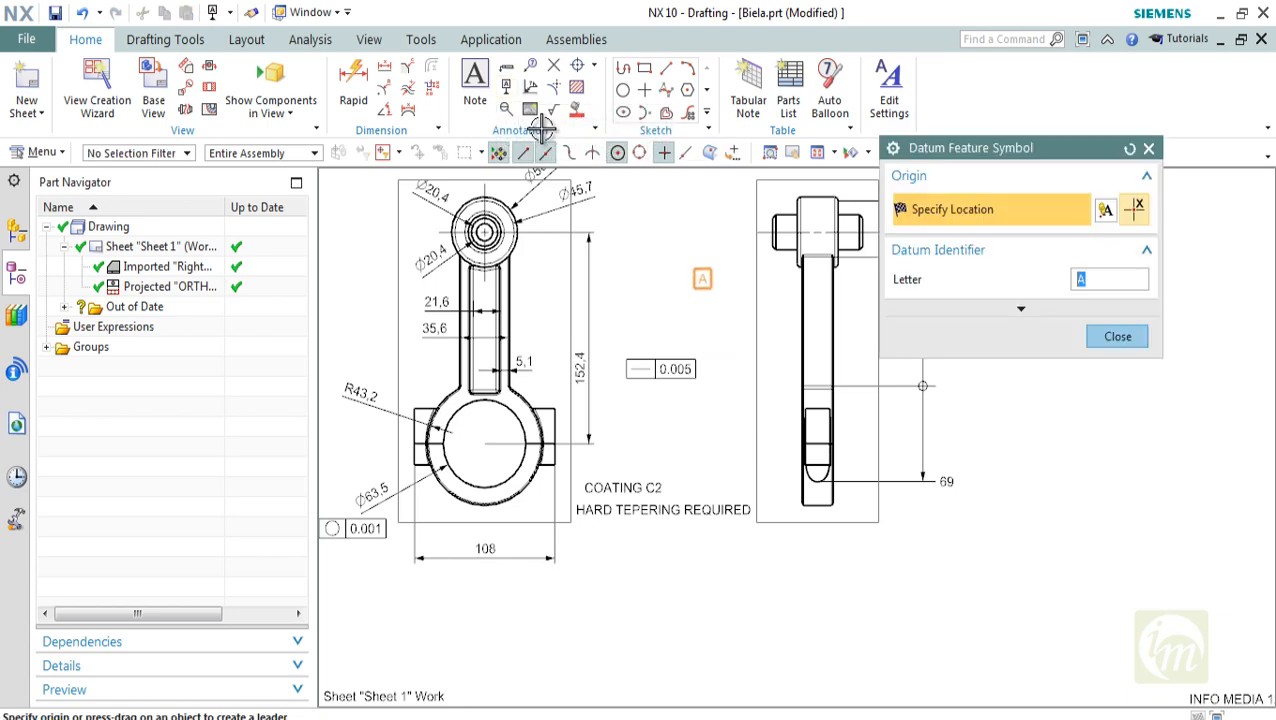
middle_click_drag(702, 279, 629, 358)
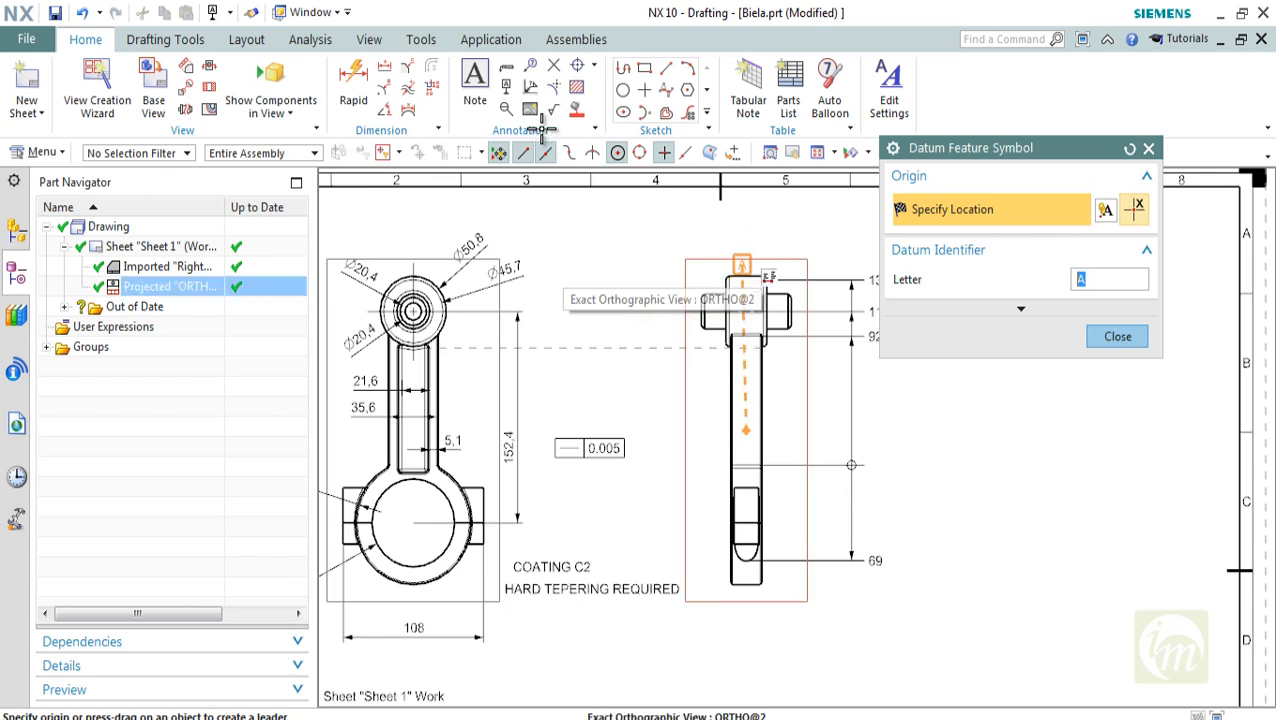
left_click(742, 265)
key("Escape")
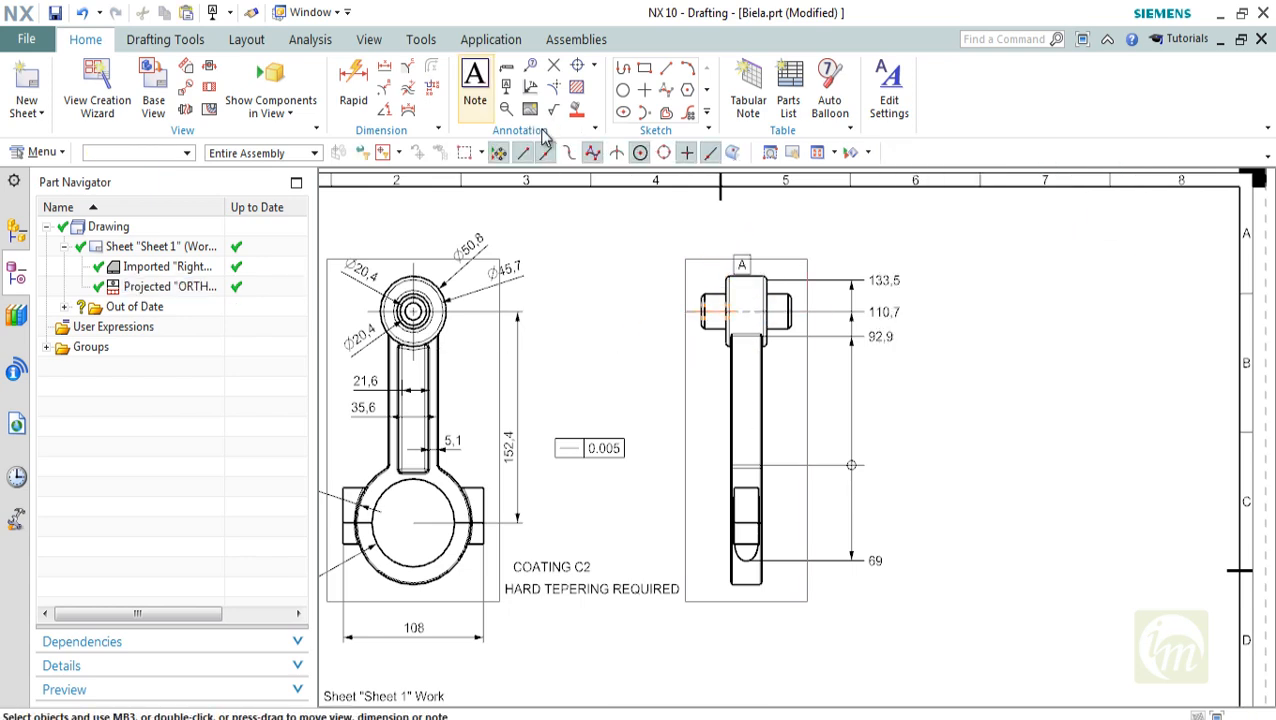
Place a second datum feature symbol with letter B between the straightness frame and the side view's shank
left_click(532, 112)
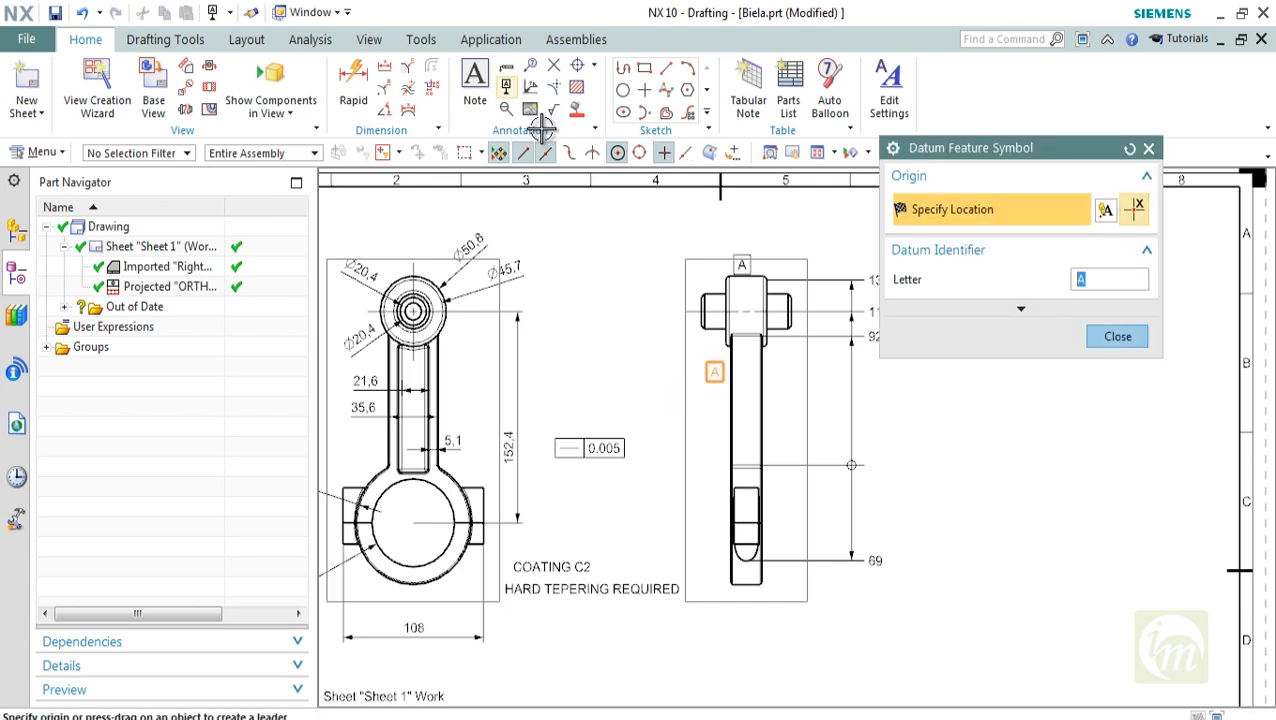
type("B")
left_click_drag(761, 351, 713, 541)
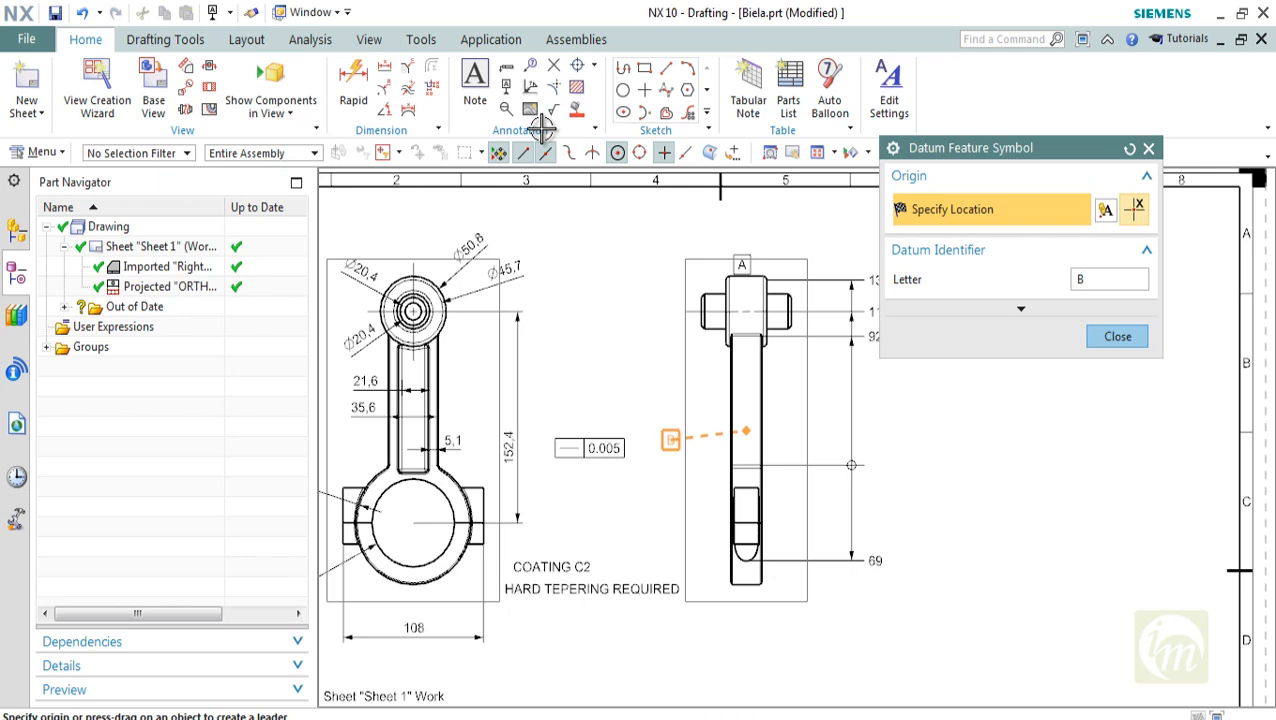
left_click(671, 440)
key("Escape")
middle_click_drag(671, 440, 679, 398, "shift")
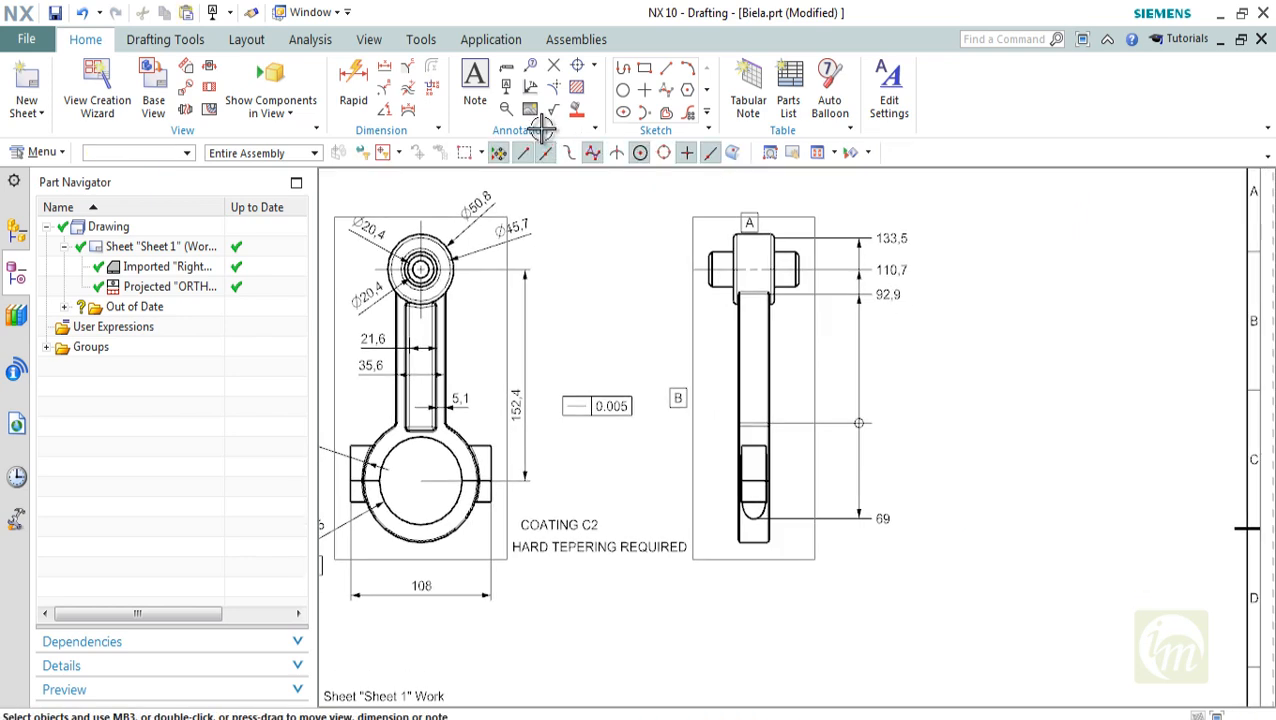
Set up a Circular datum target with label C, index 3 and a 15 mm diameter, and make it Movable
middle_click_drag(541, 128, 643, 129, "shift")
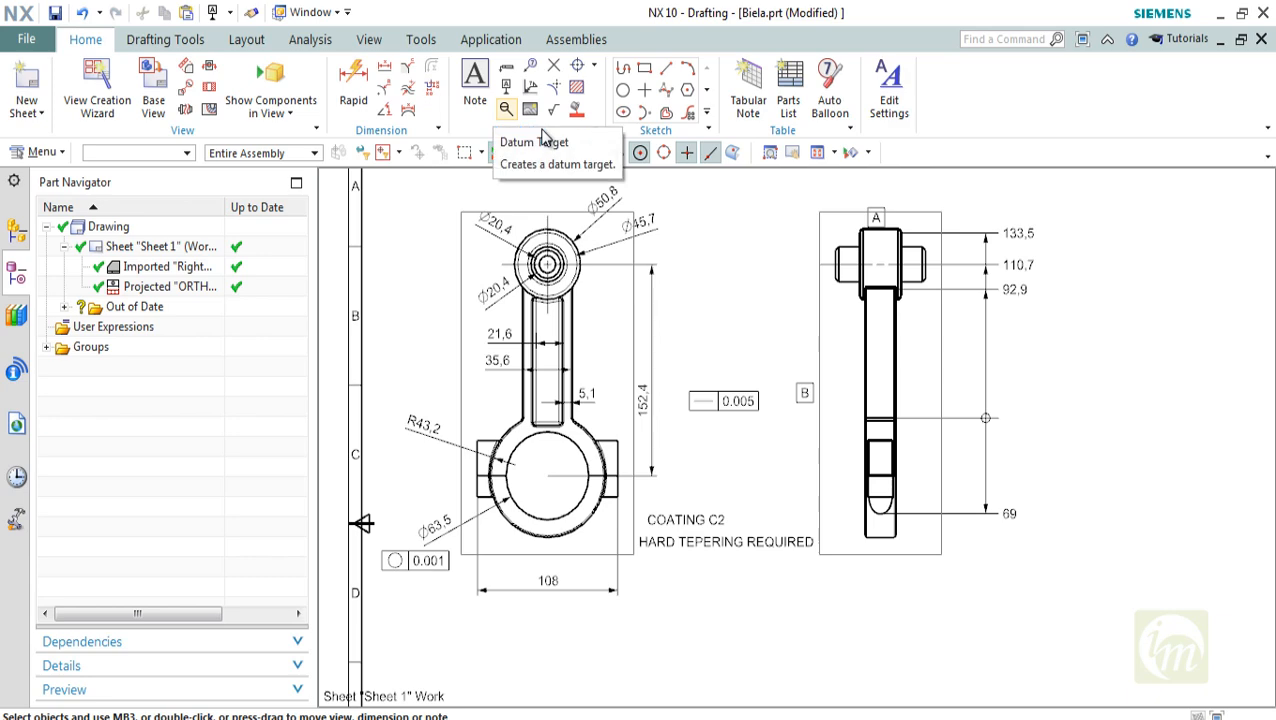
left_click(506, 109)
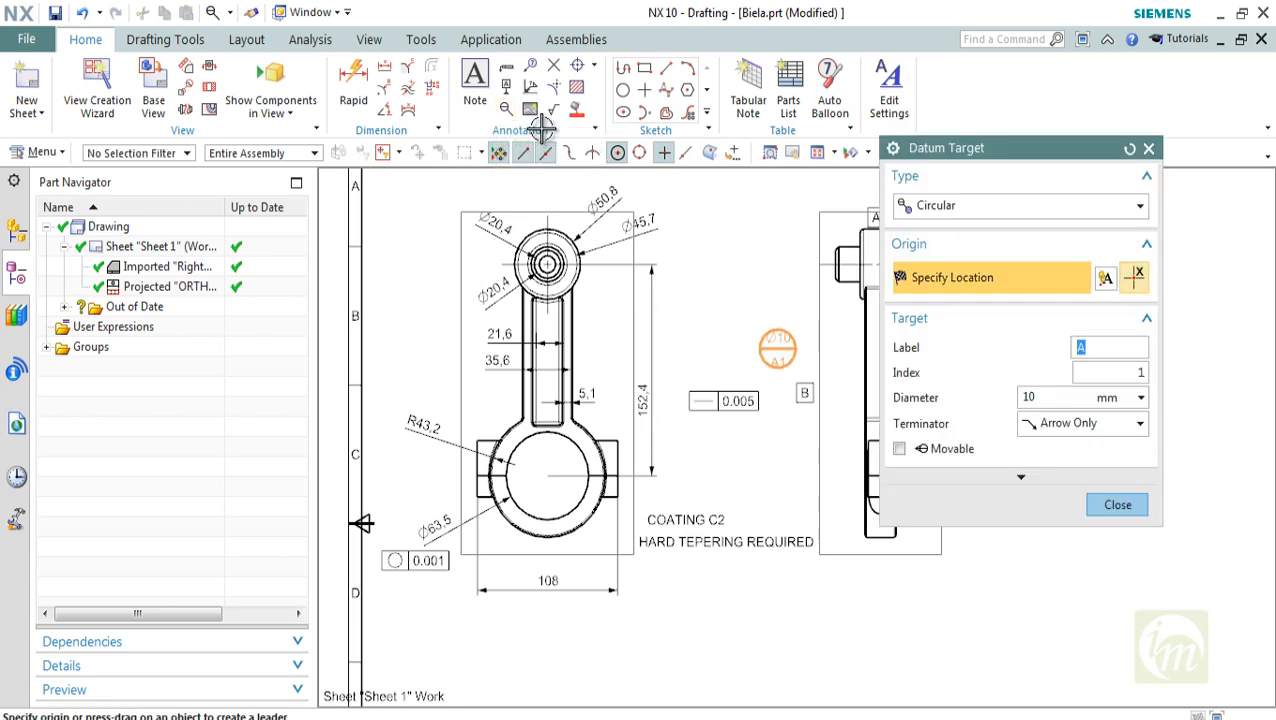
middle_click_drag(725, 335, 674, 300, "shift")
scroll(662, 305, "up", 3)
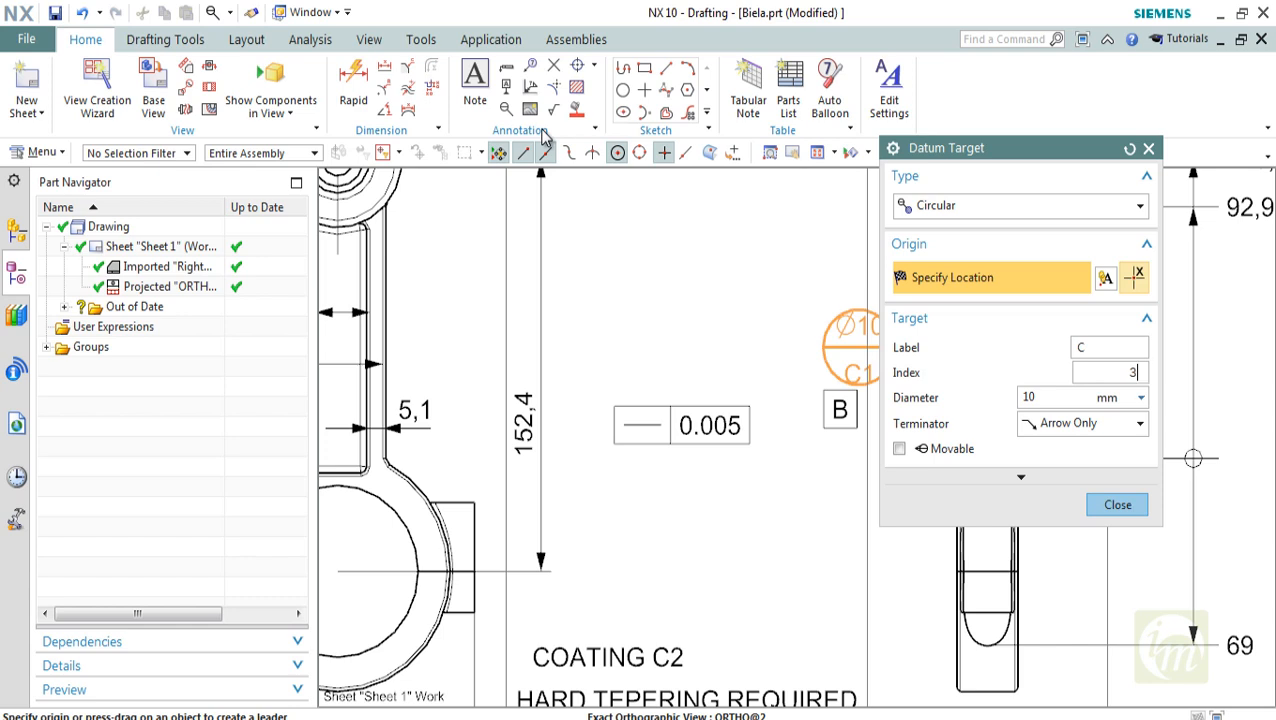
left_click(1141, 398)
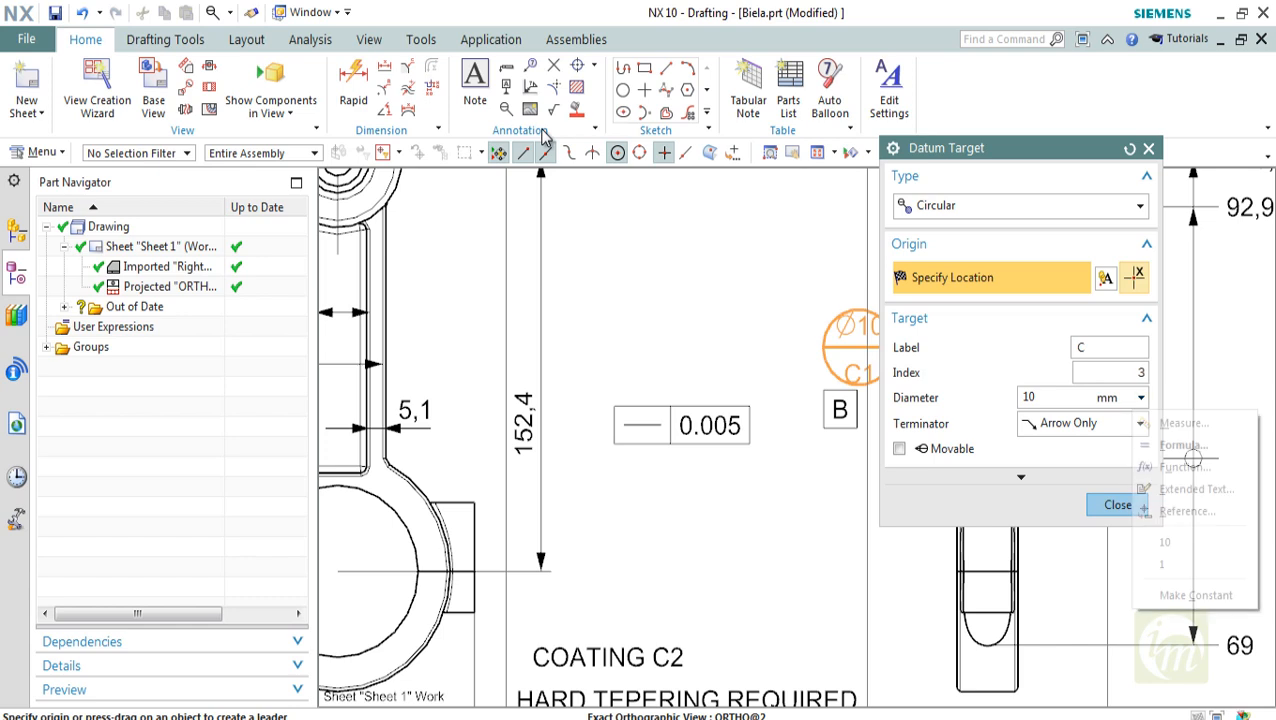
left_click(1141, 398)
left_click(1050, 398)
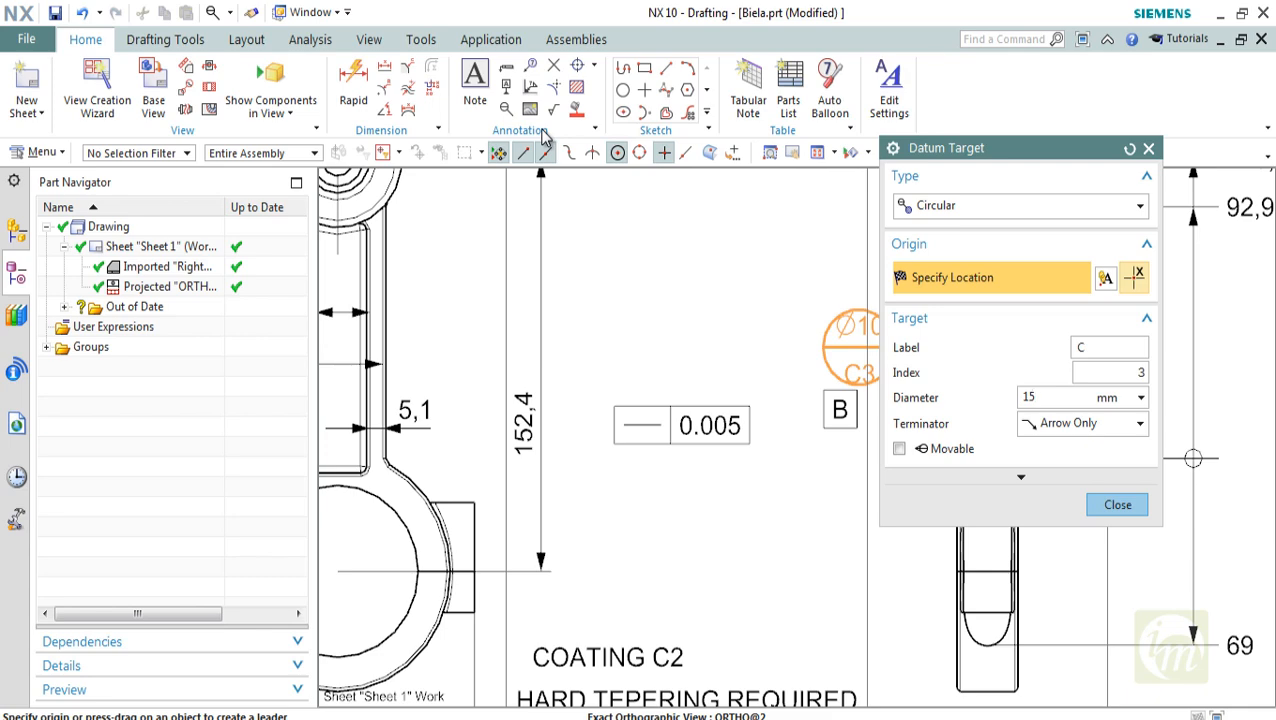
left_click(899, 449)
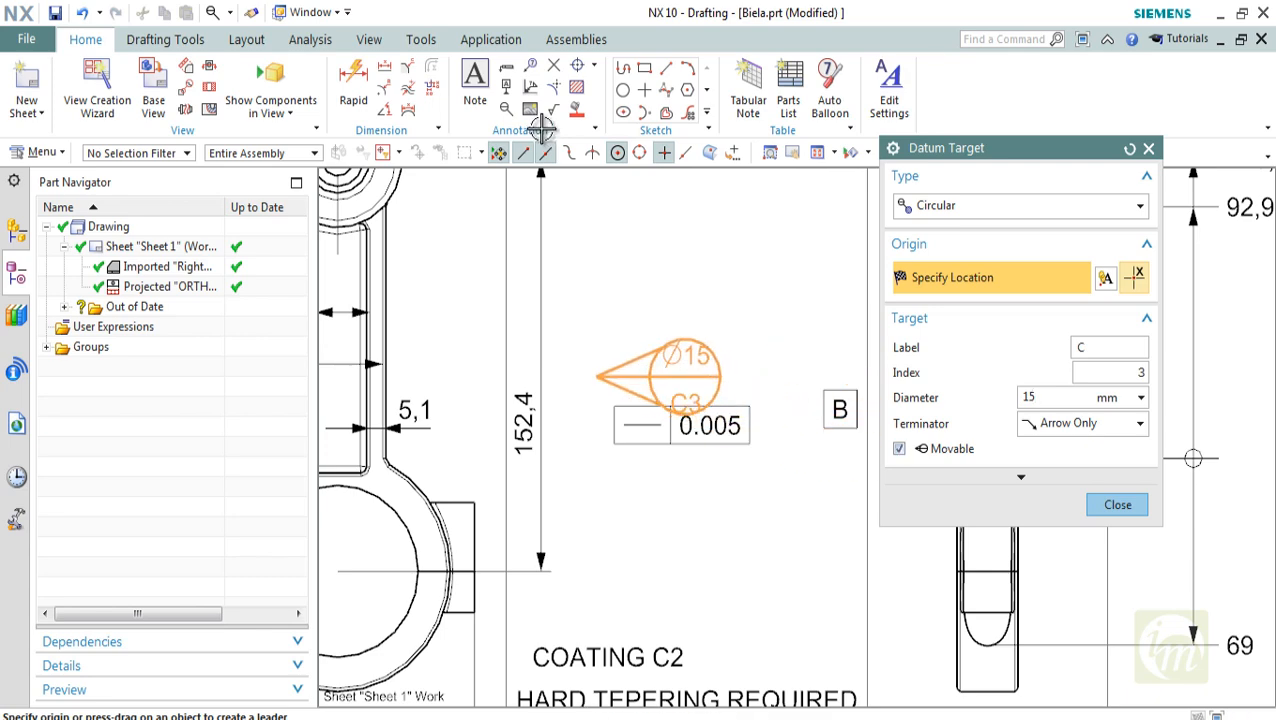
Give the C3 datum target an X terminator and place it beside the front view's small end, just below the Ø45,7 dimension
middle_click_drag(694, 374, 769, 257)
scroll(765, 276, "down", 3)
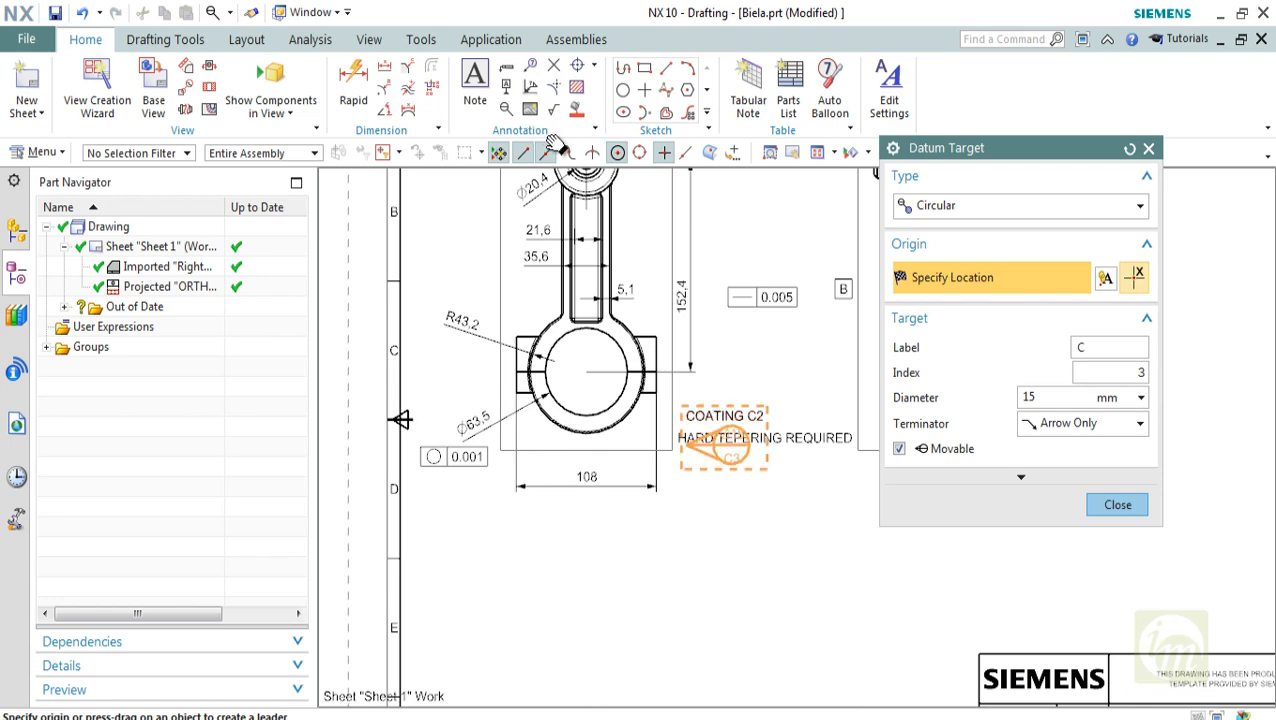
middle_click_drag(724, 441, 711, 578)
scroll(728, 262, "up", 2)
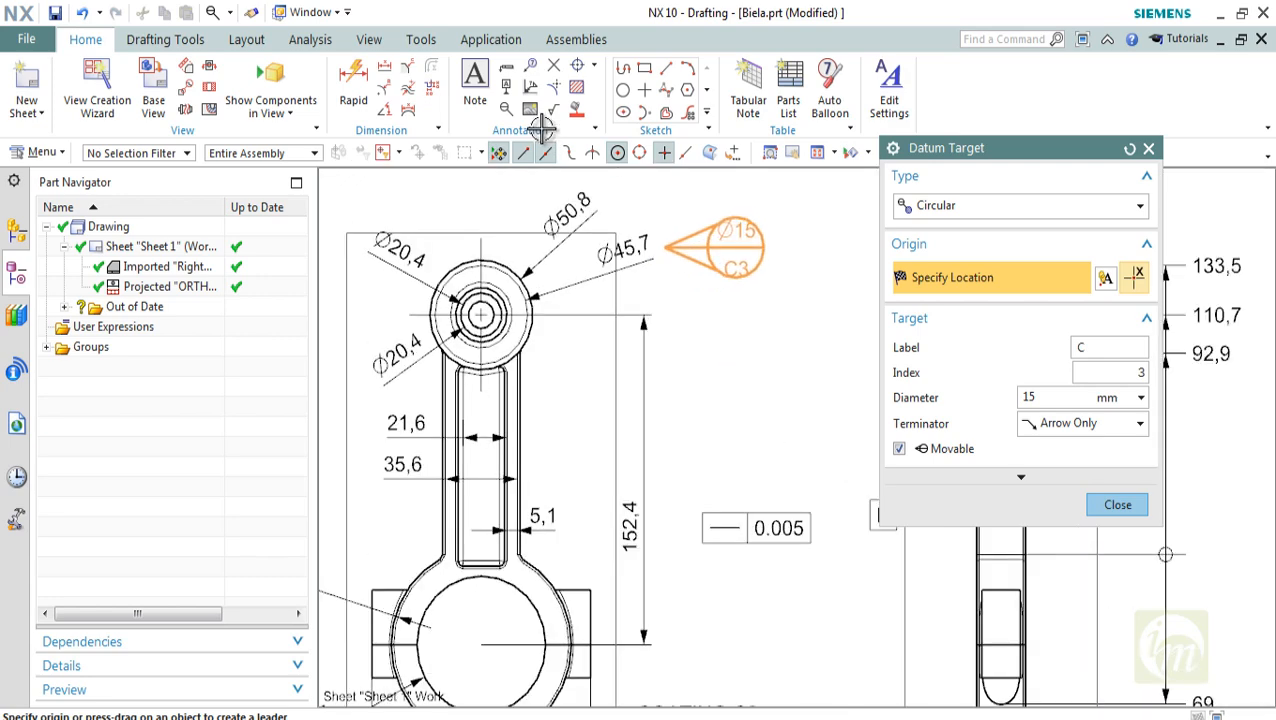
middle_click_drag(415, 212, 478, 215)
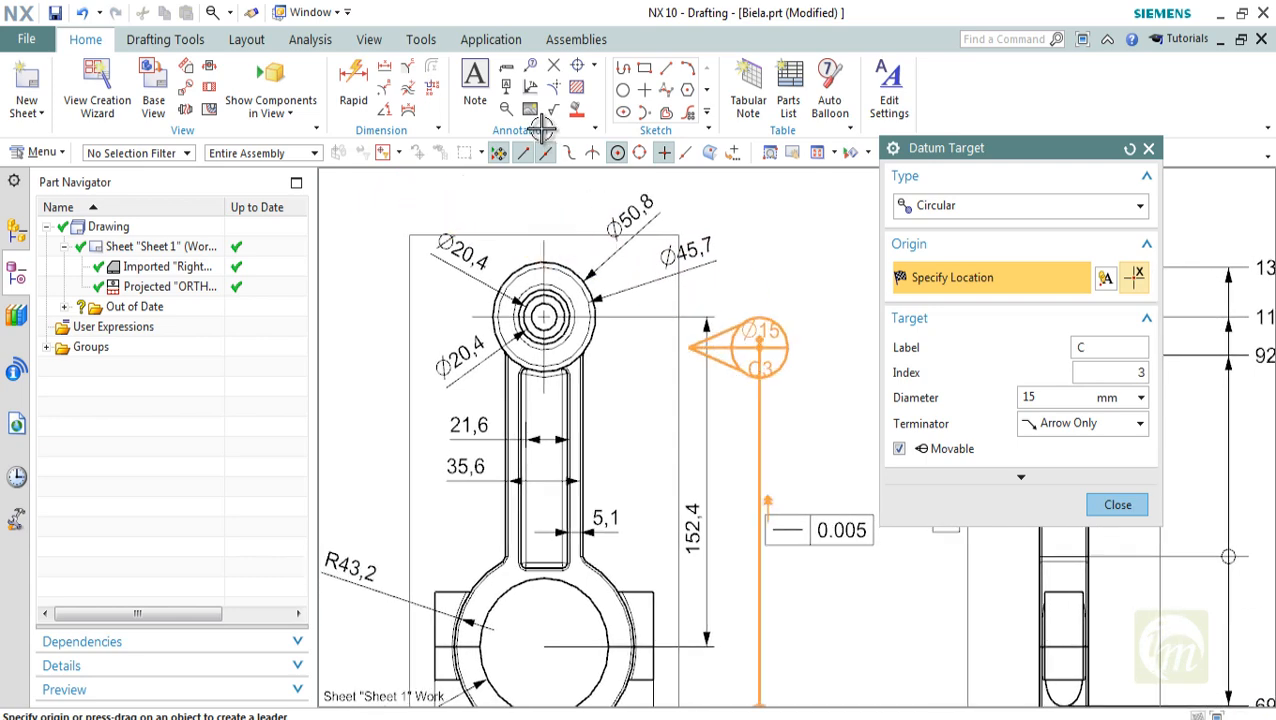
left_click(1088, 423)
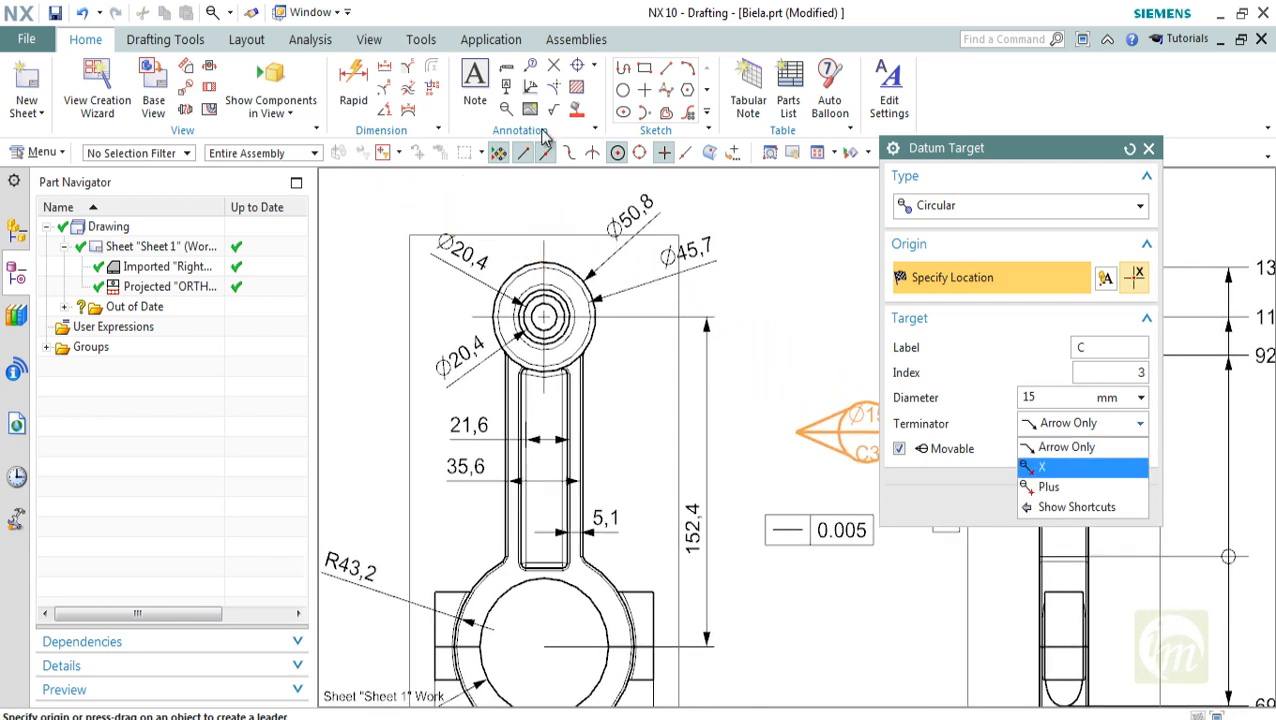
left_click(1076, 467)
left_click(778, 303)
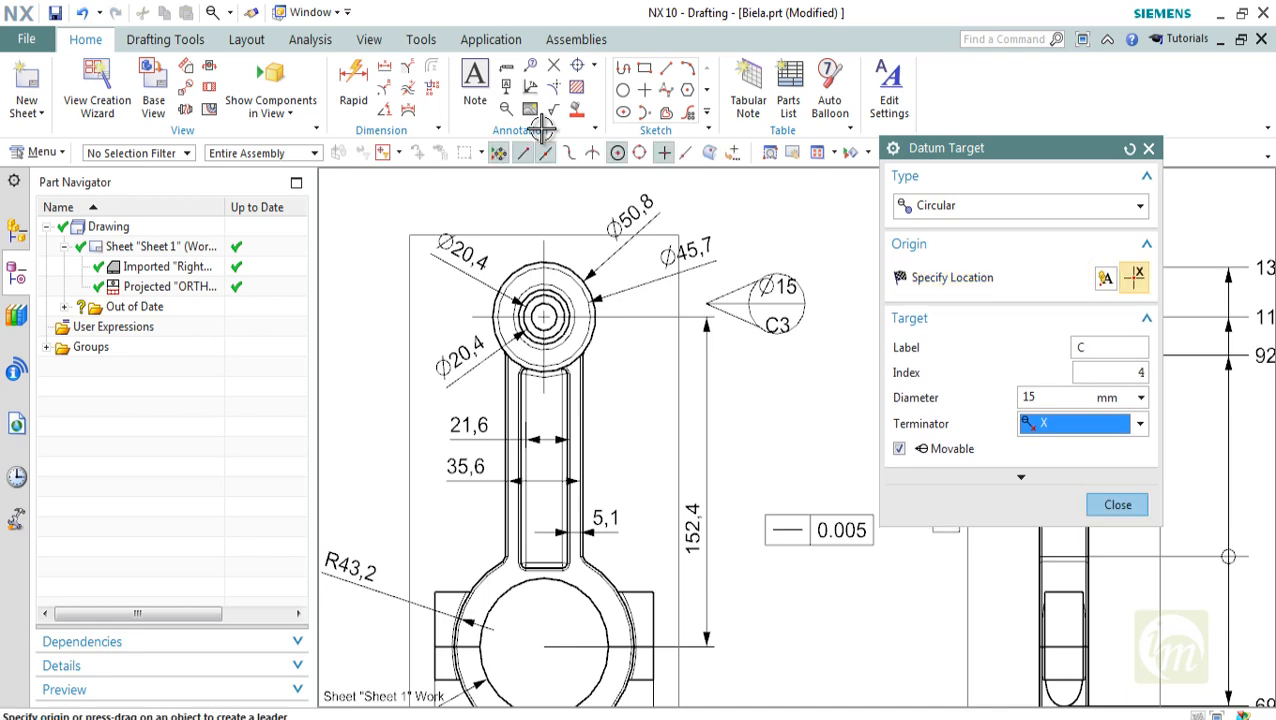
key("Escape")
scroll(705, 372, "down", 3)
middle_click_drag(705, 372, 652, 371)
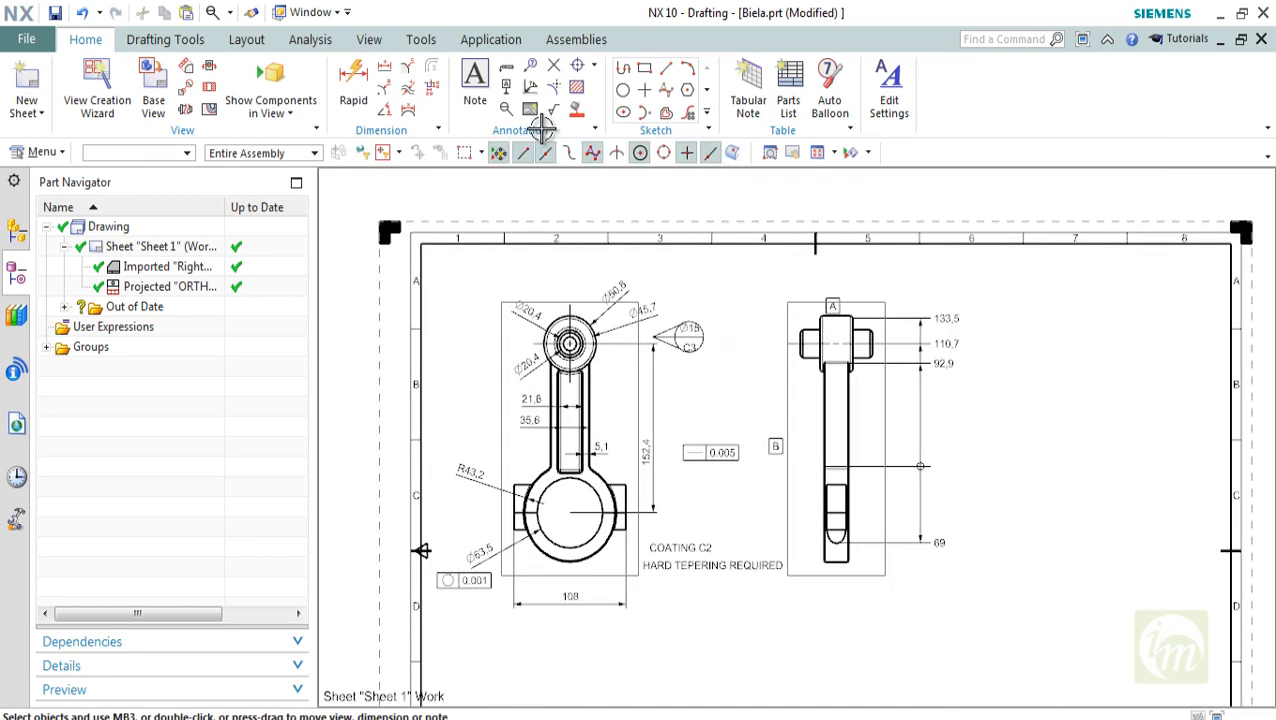
Place a Circle balloon with the text C FINISH just outside the side view's upper corner facing the front view
scroll(684, 354, "up", 2)
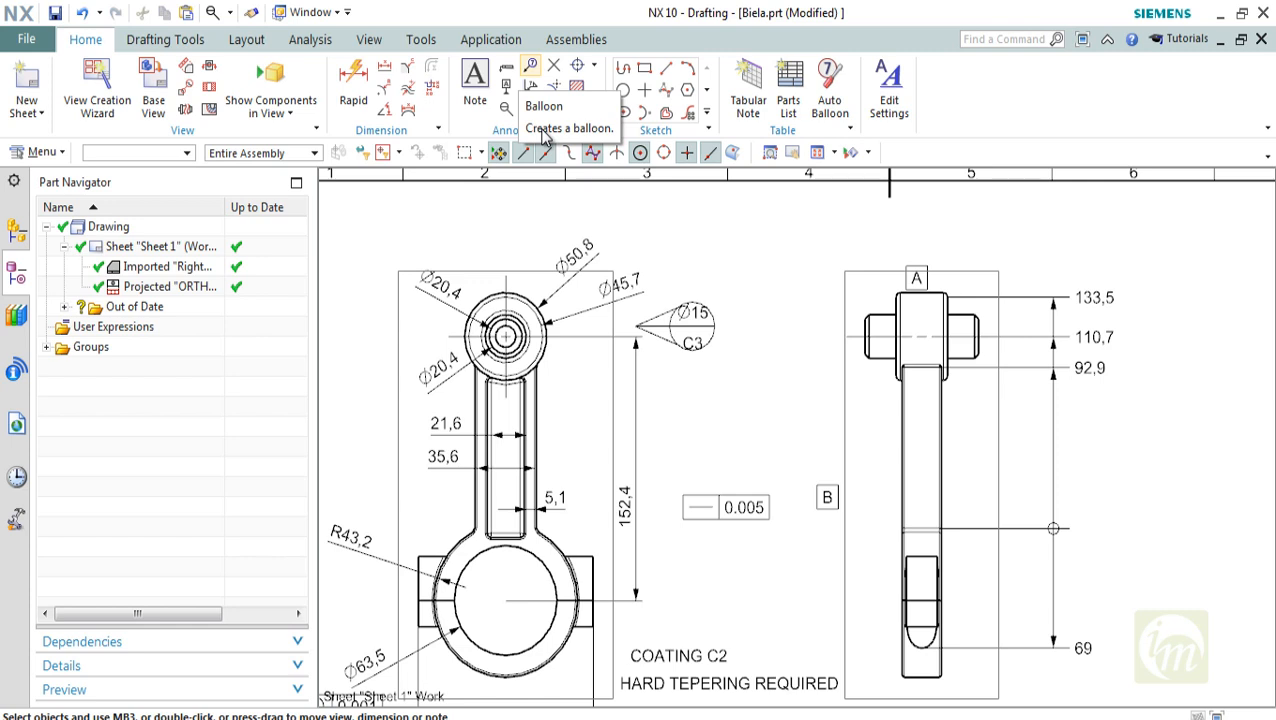
left_click(531, 109)
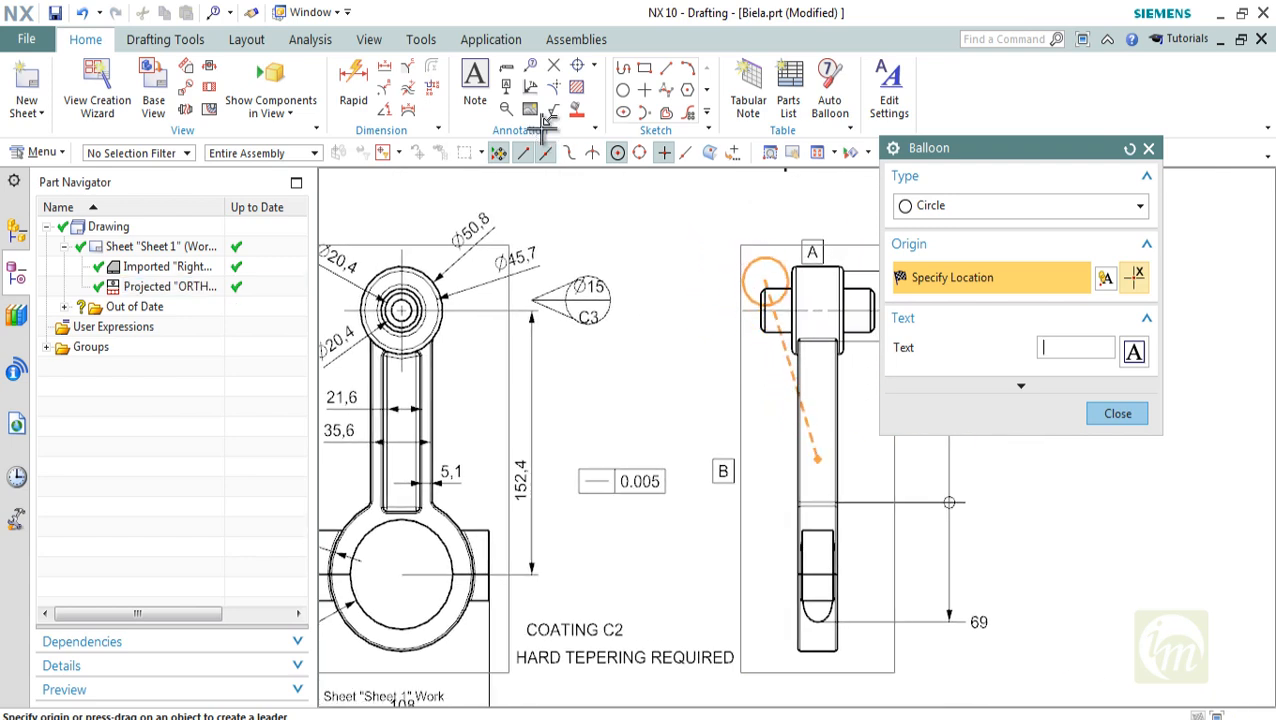
left_click(1062, 348)
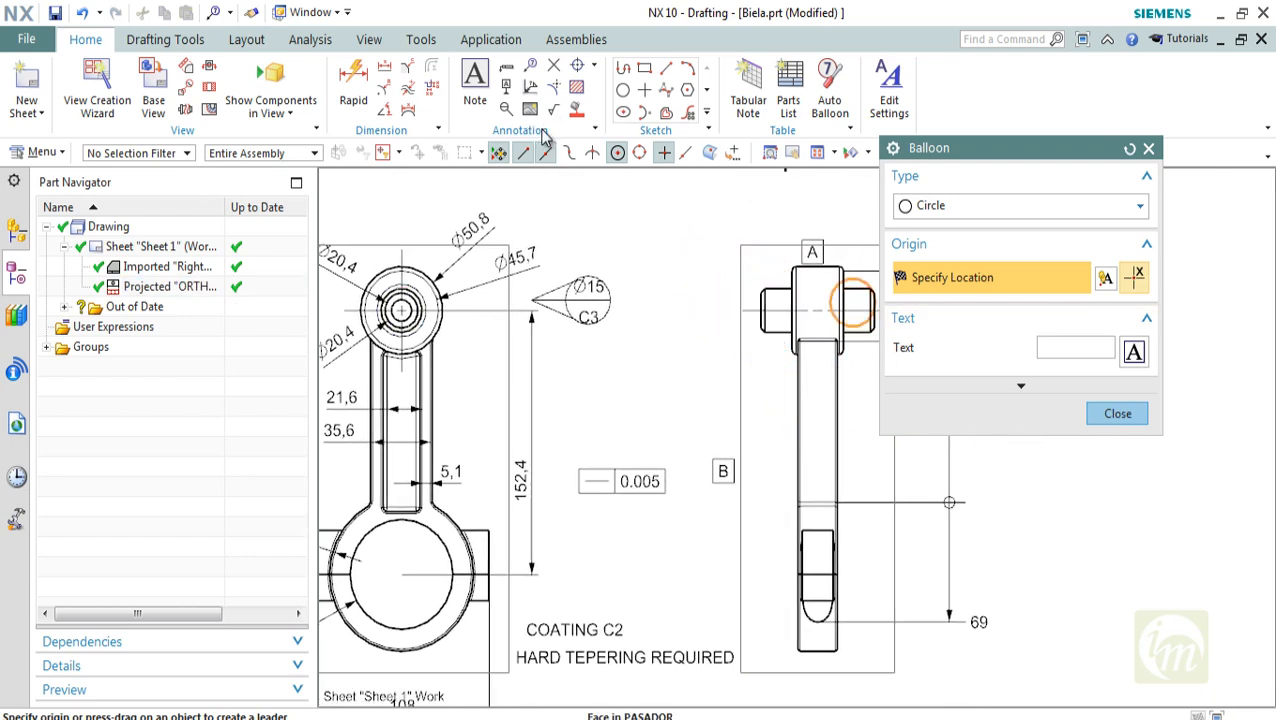
left_click(1060, 206)
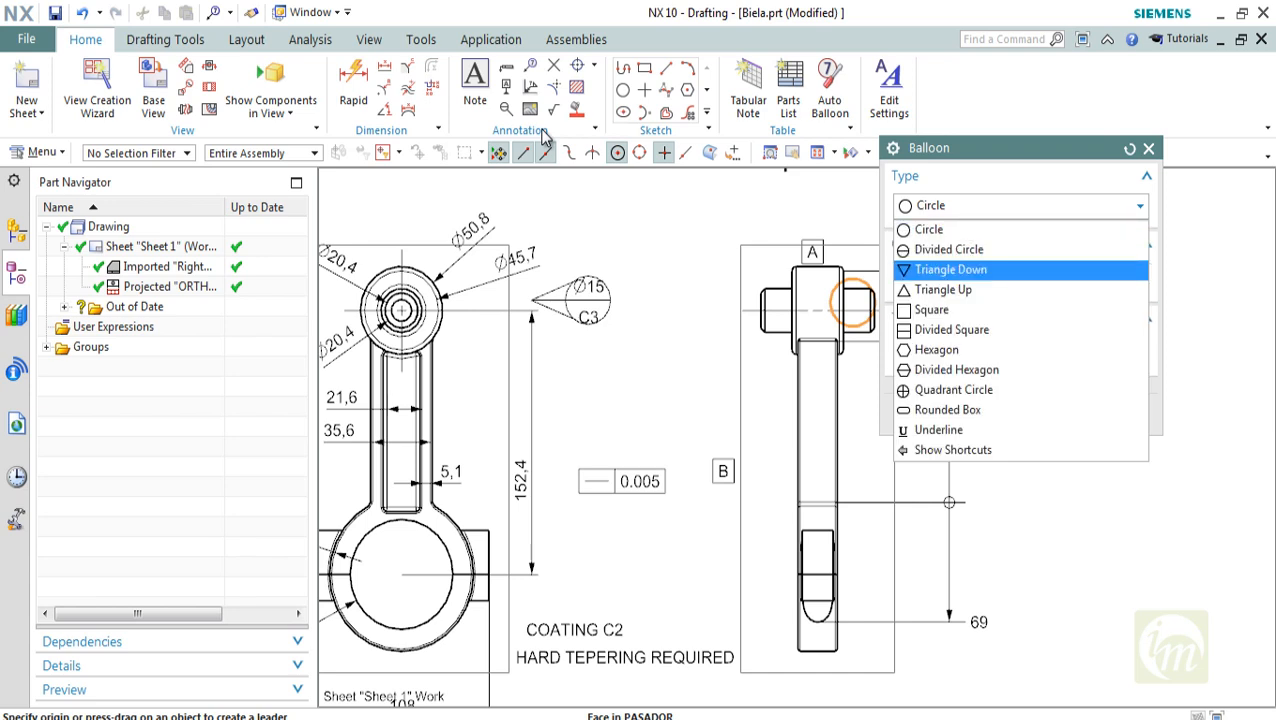
key("Up")
key("Up")
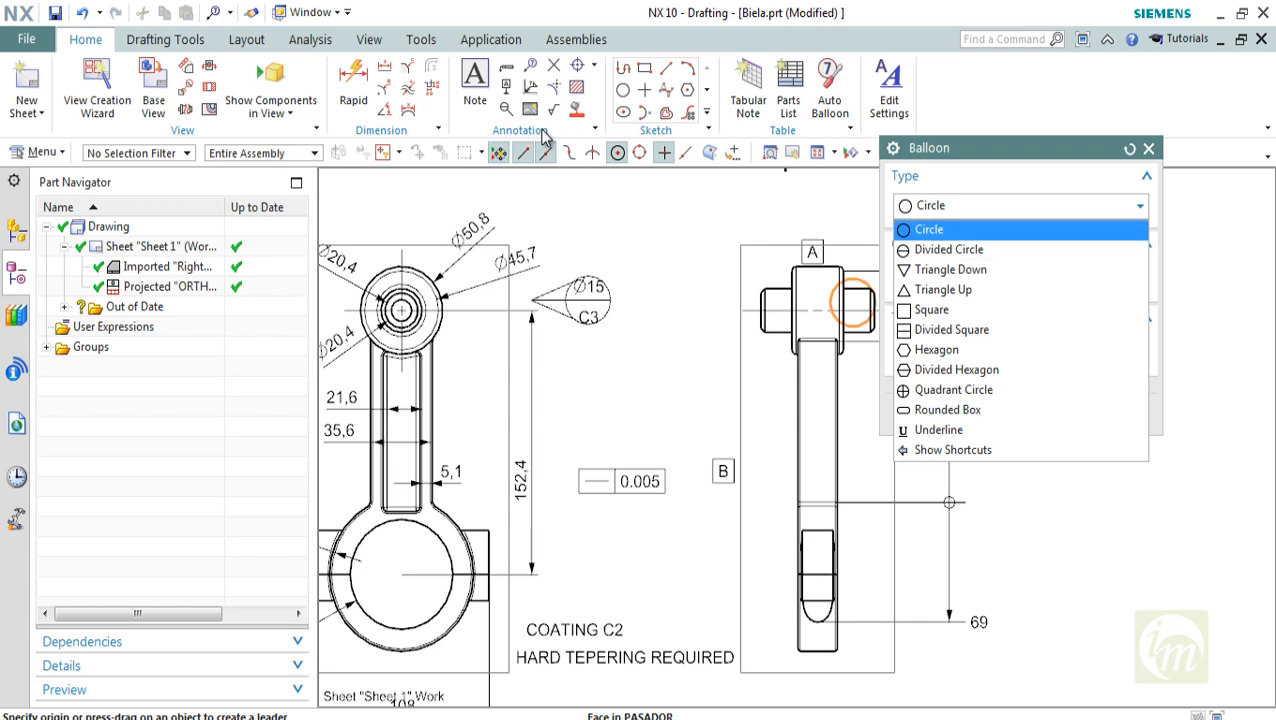
key("Return")
left_click(1063, 348)
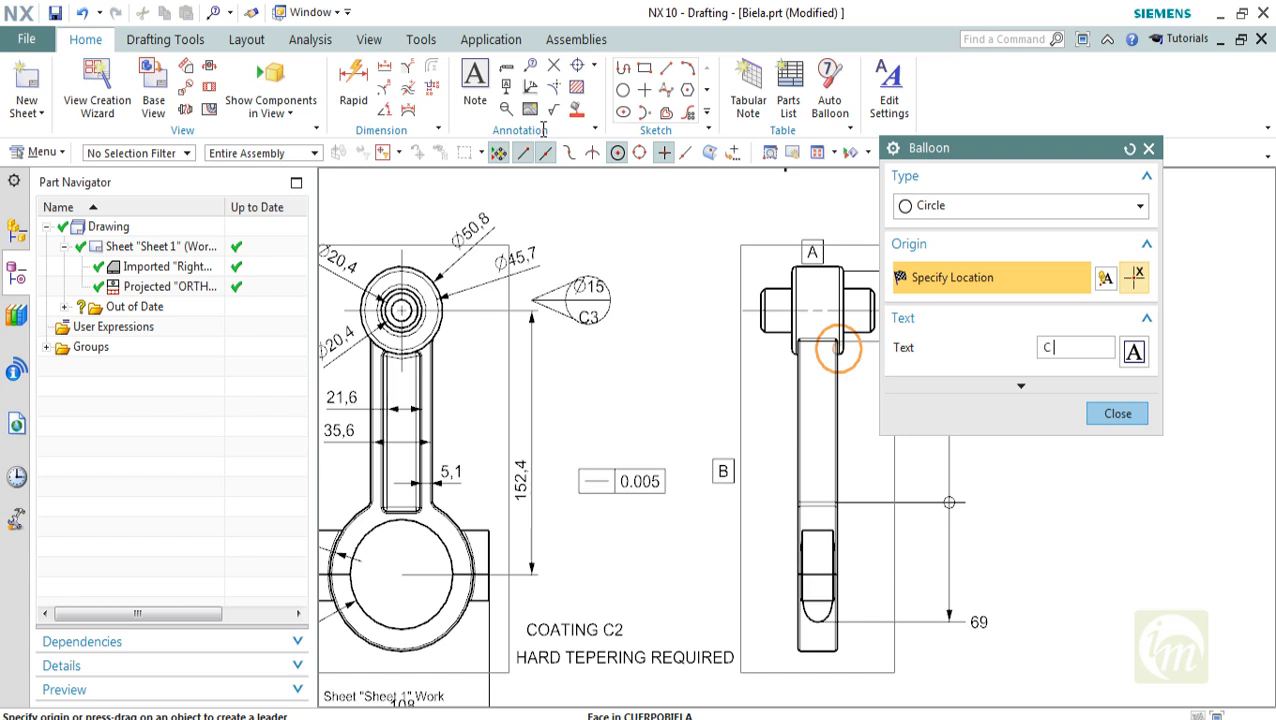
type("NISH")
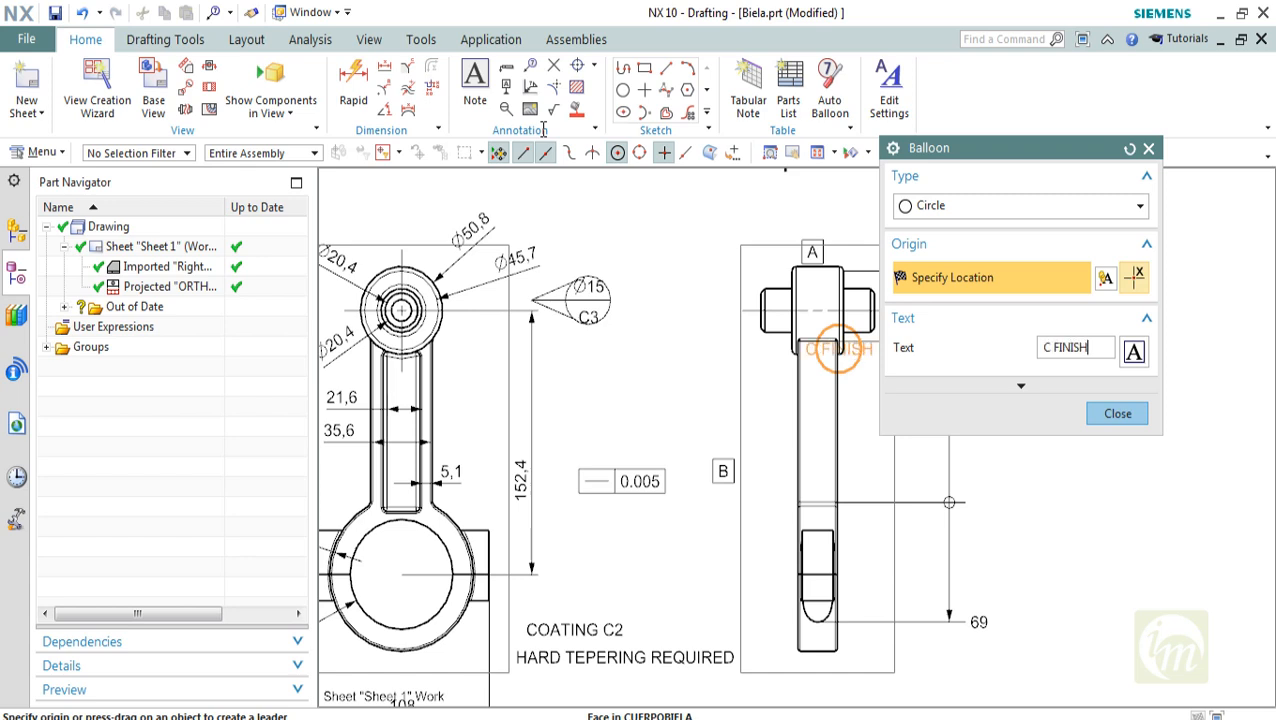
left_click_drag(817, 459, 763, 260)
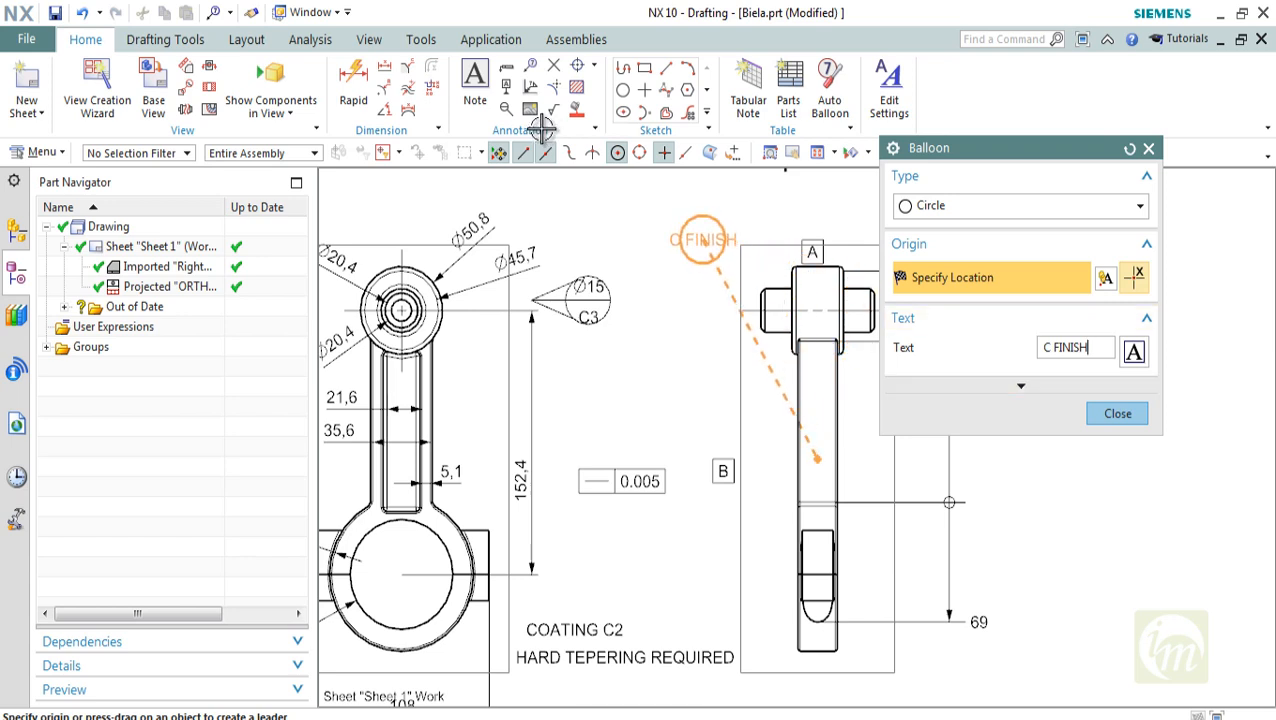
left_click(702, 240)
key("Escape")
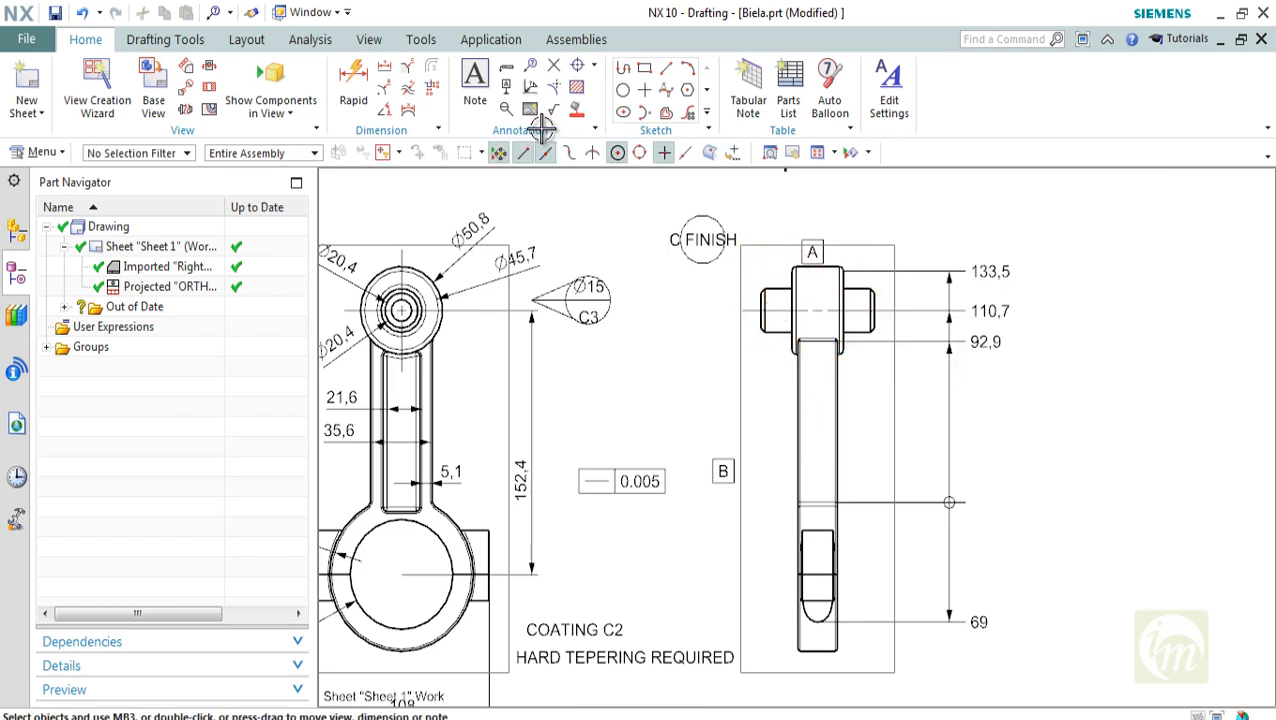
left_click(703, 245)
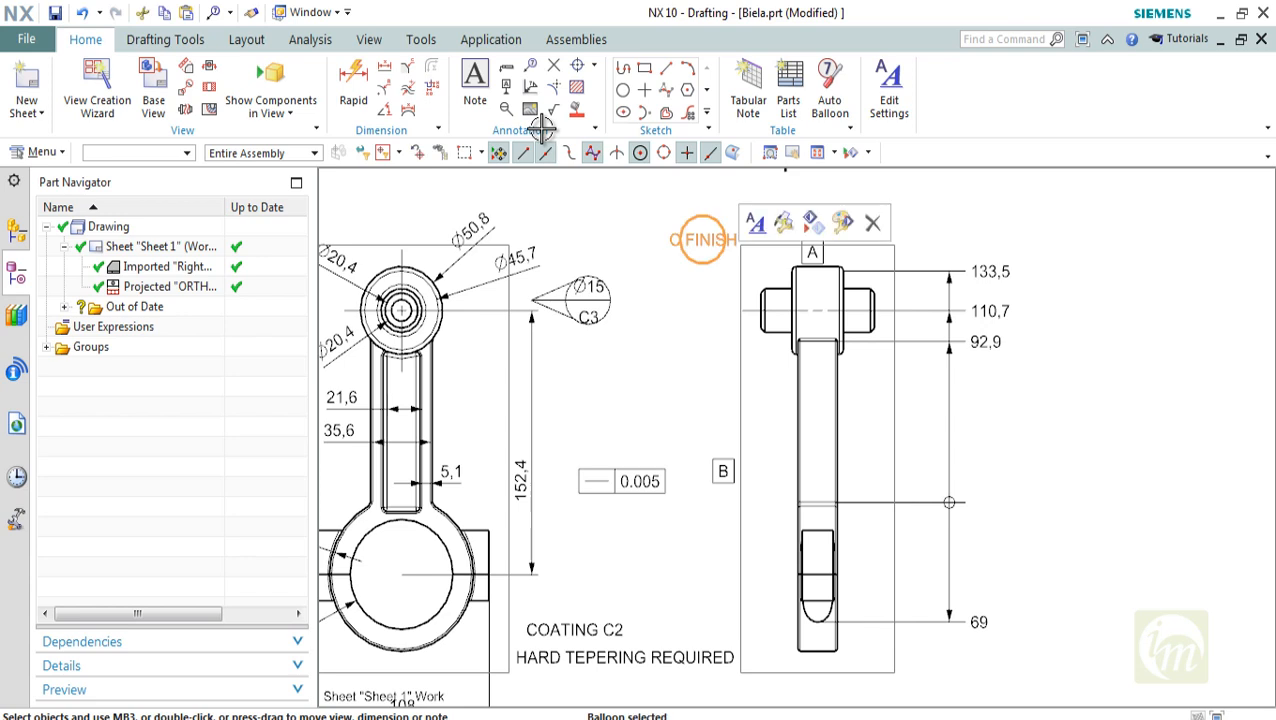
left_click(530, 65)
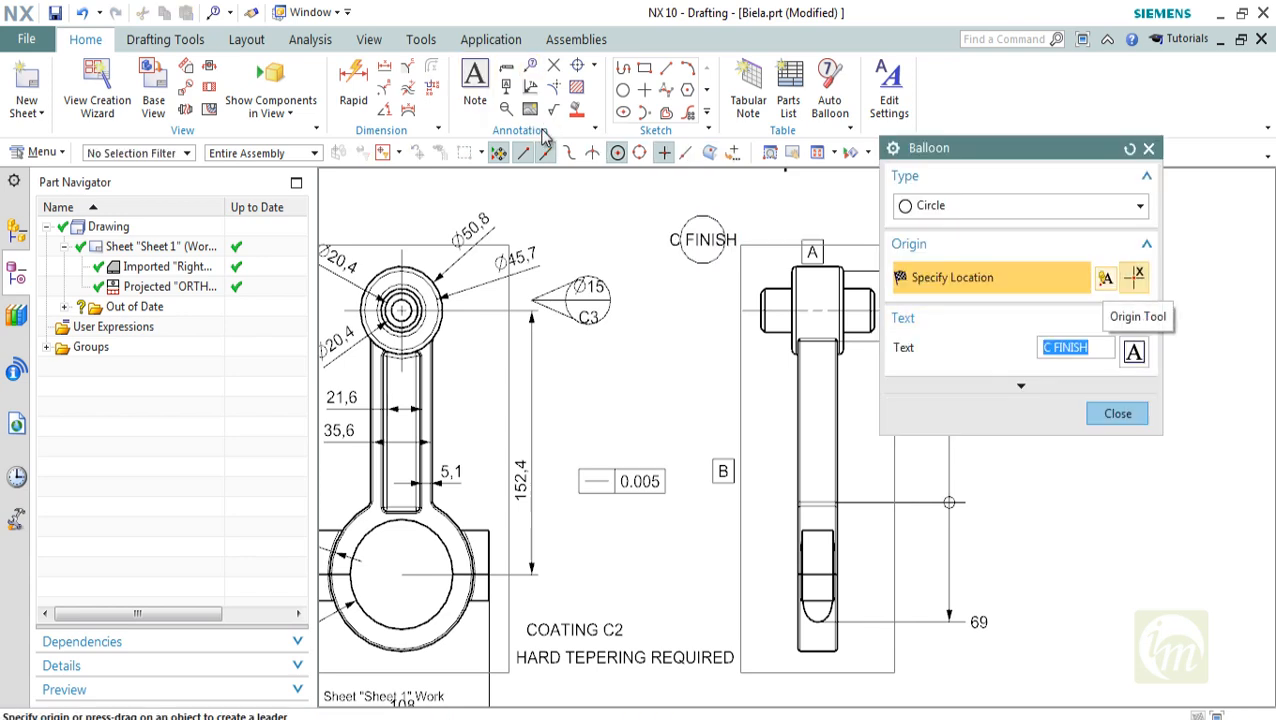
key("Escape")
Place a weld symbol with a Plain leader type and a Square Butt weld on the other side, just above the front view's right lug
middle_click_drag(703, 240, 598, 254, "shift")
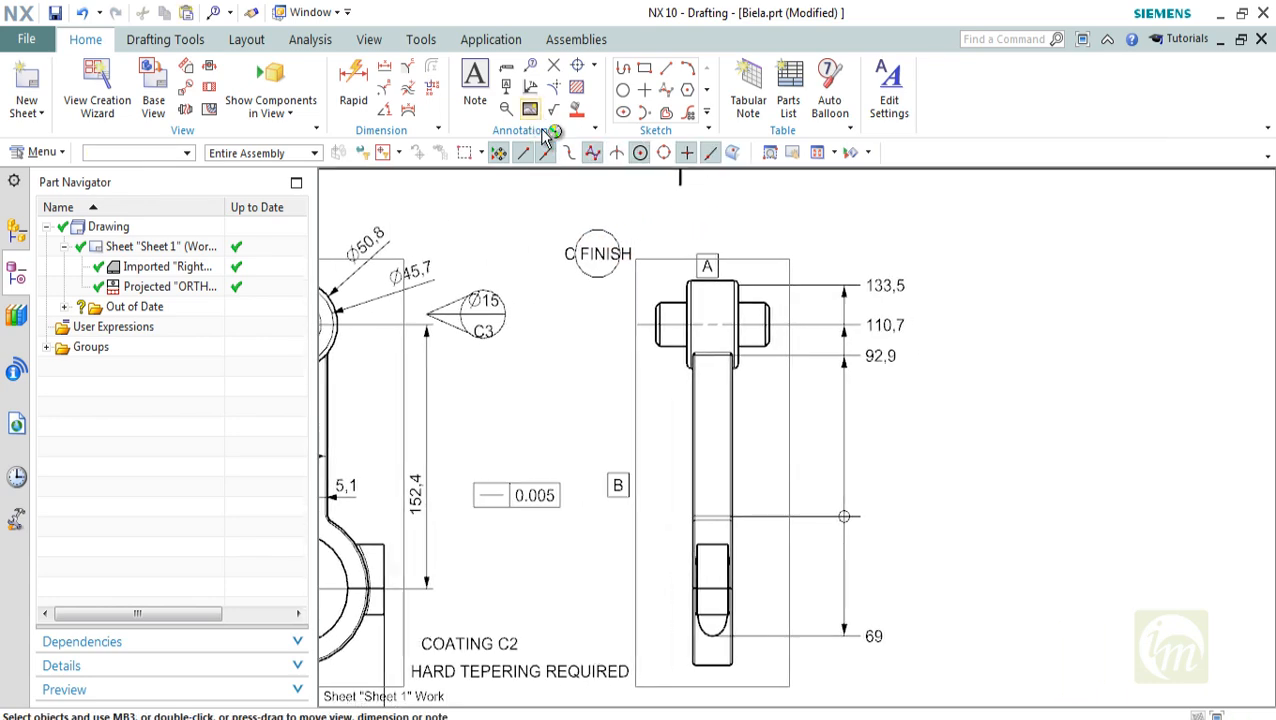
left_click(545, 135)
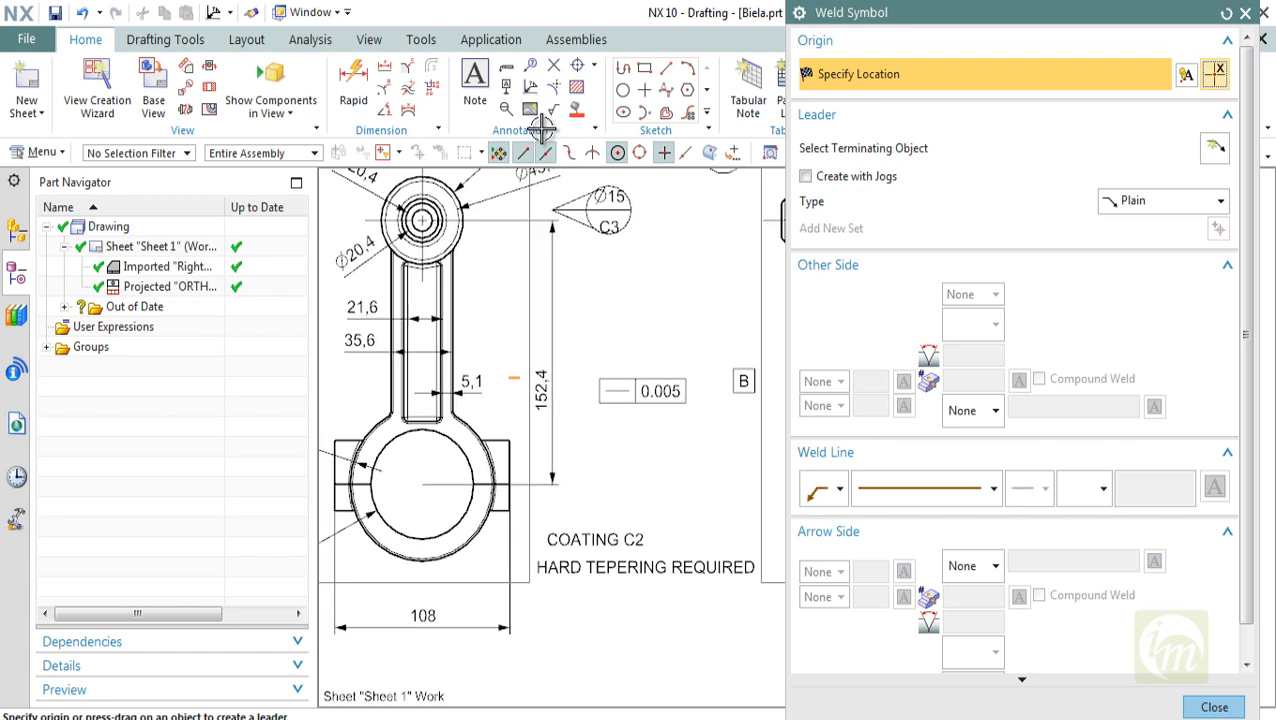
scroll(477, 411, "up", 4)
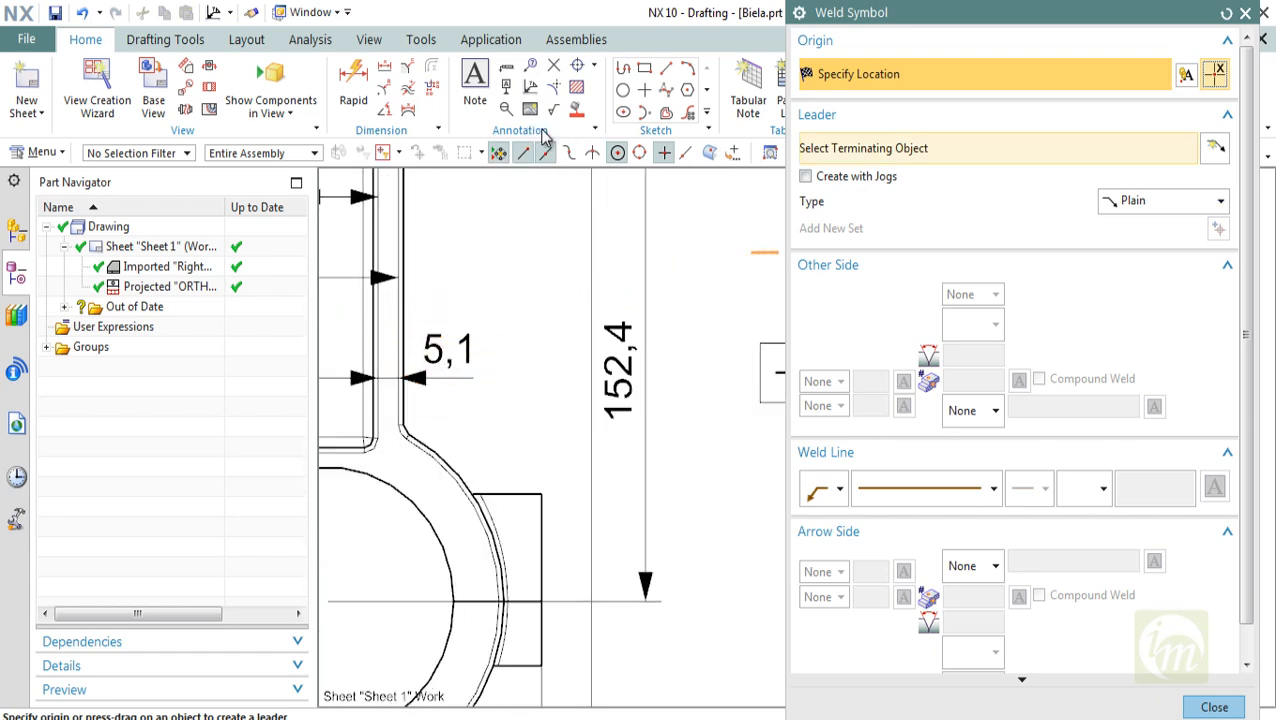
left_click(1163, 201)
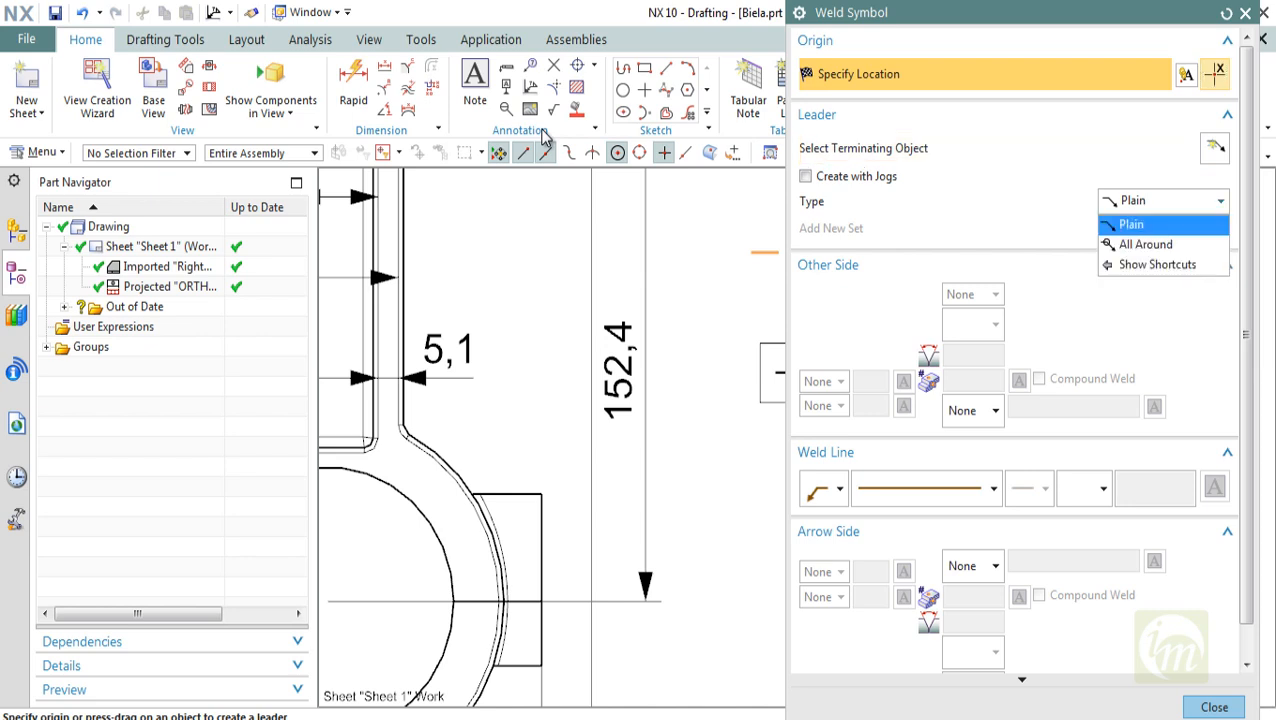
left_click(1163, 201)
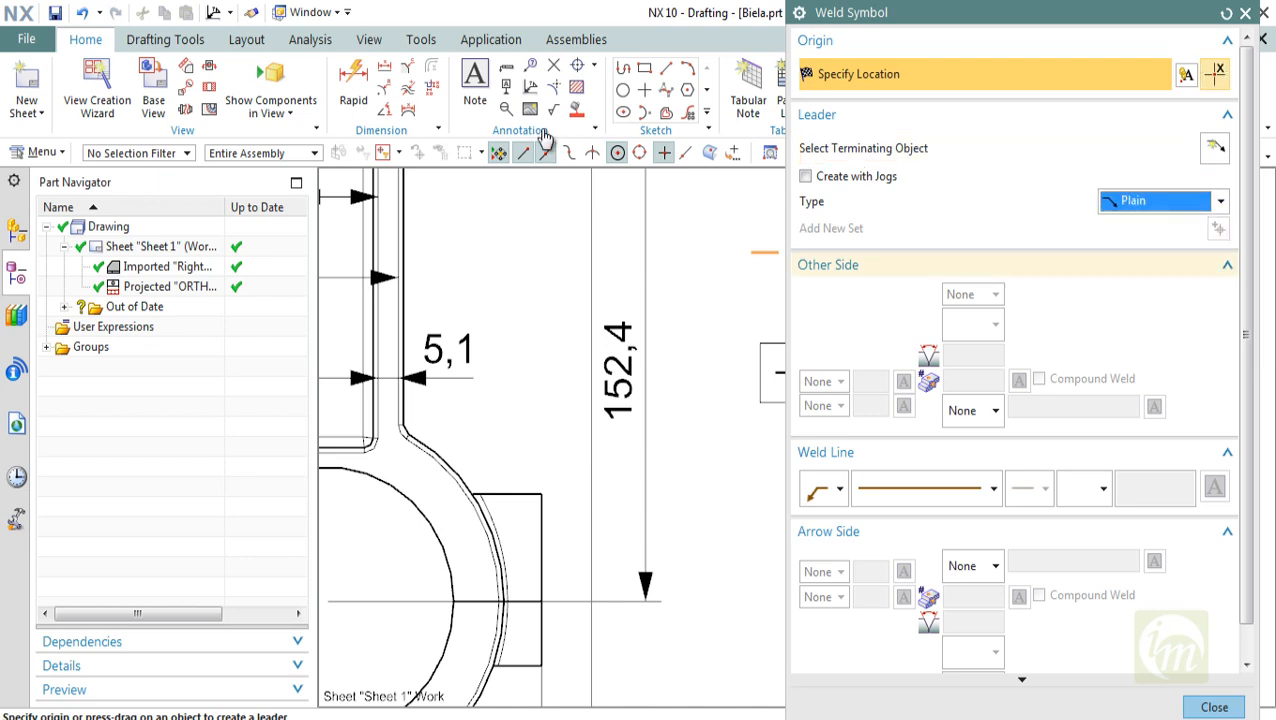
left_click(994, 411)
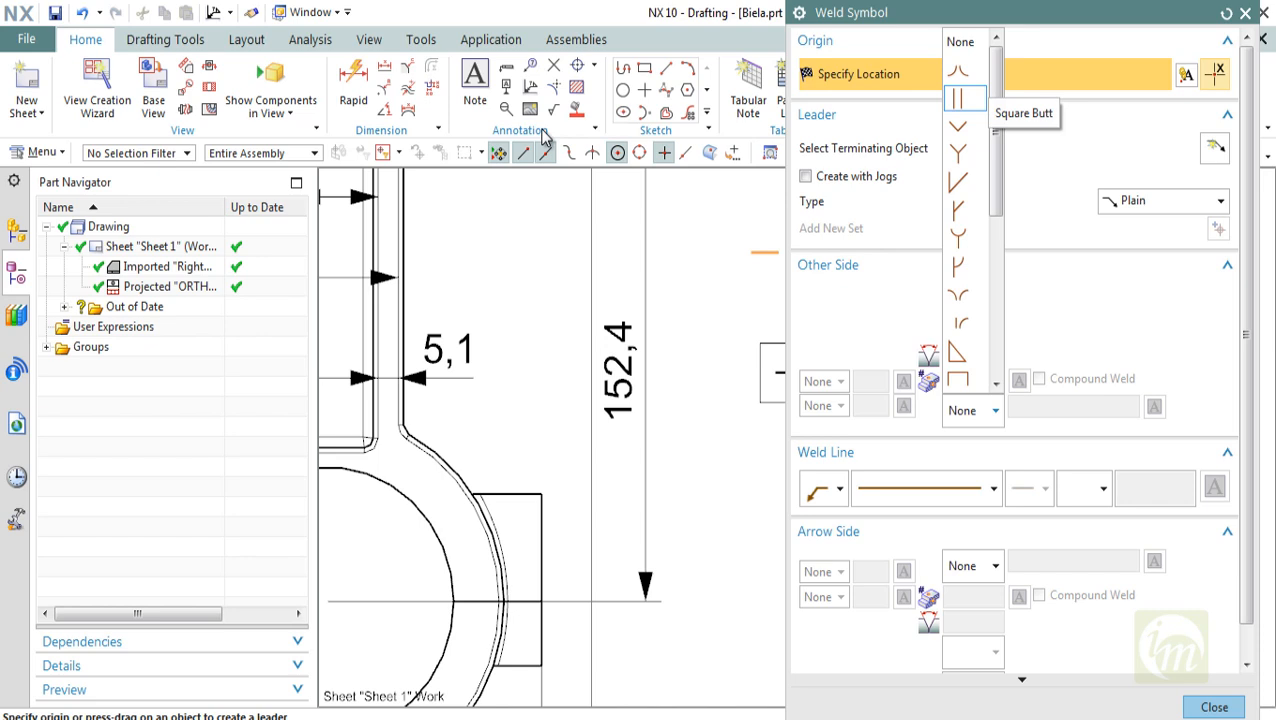
left_click(957, 98)
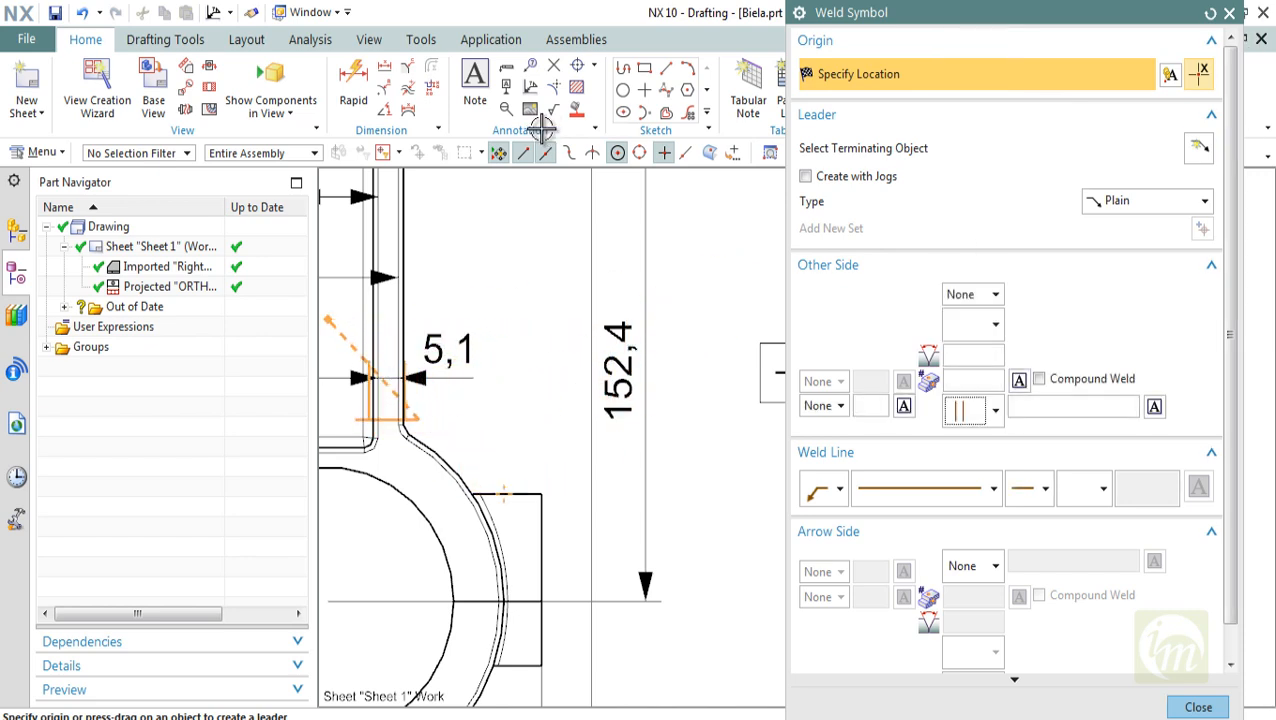
scroll(486, 415, "down", 3)
scroll(502, 445, "up", 3)
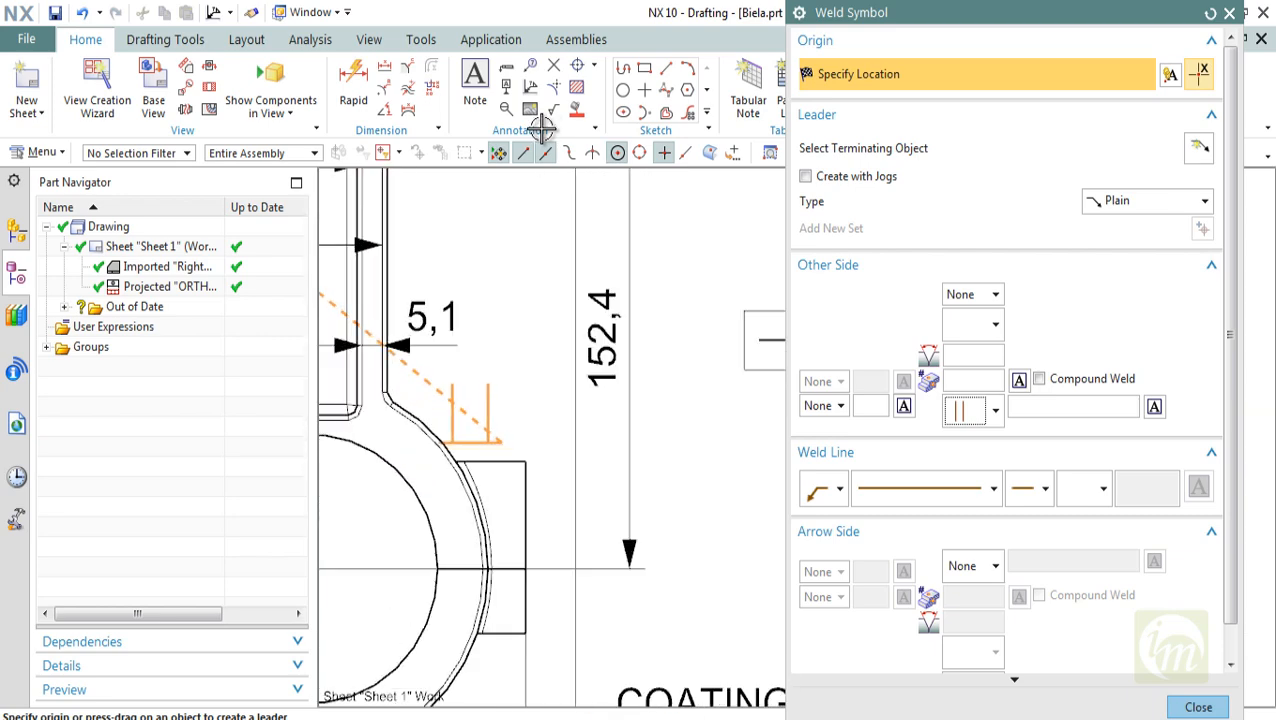
left_click(514, 441)
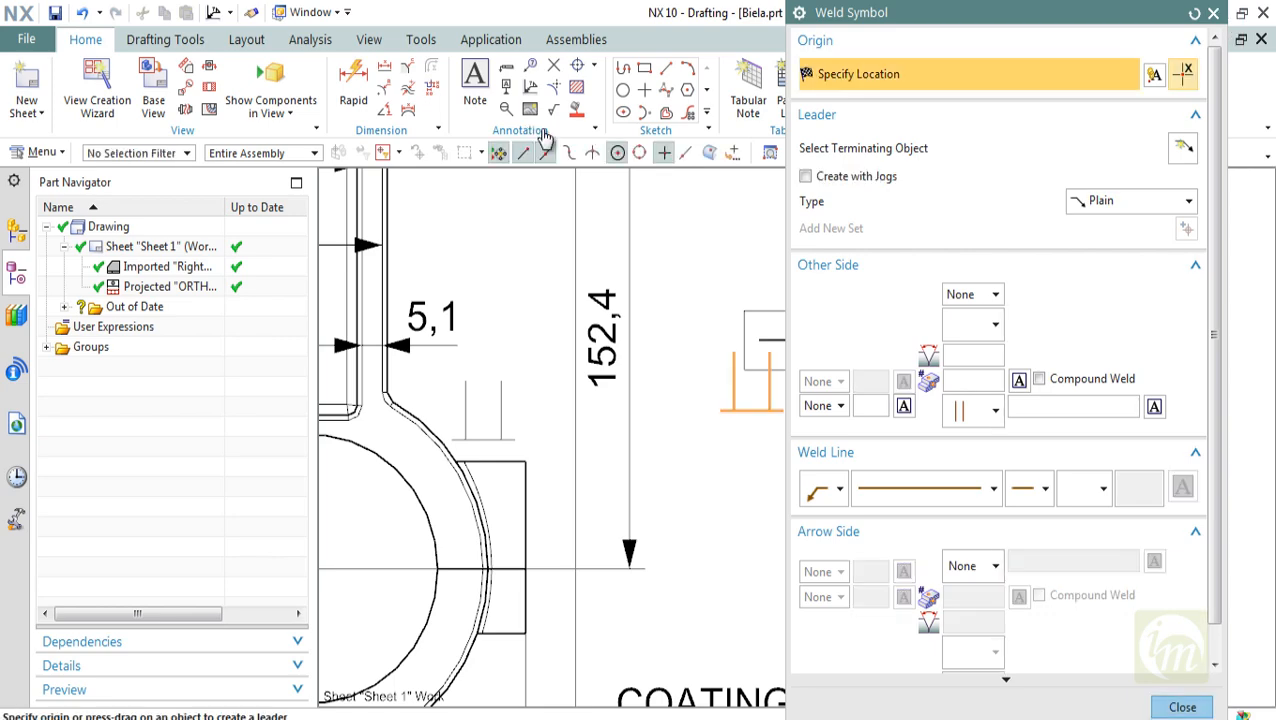
key("Escape")
scroll(542, 129, "down", 3)
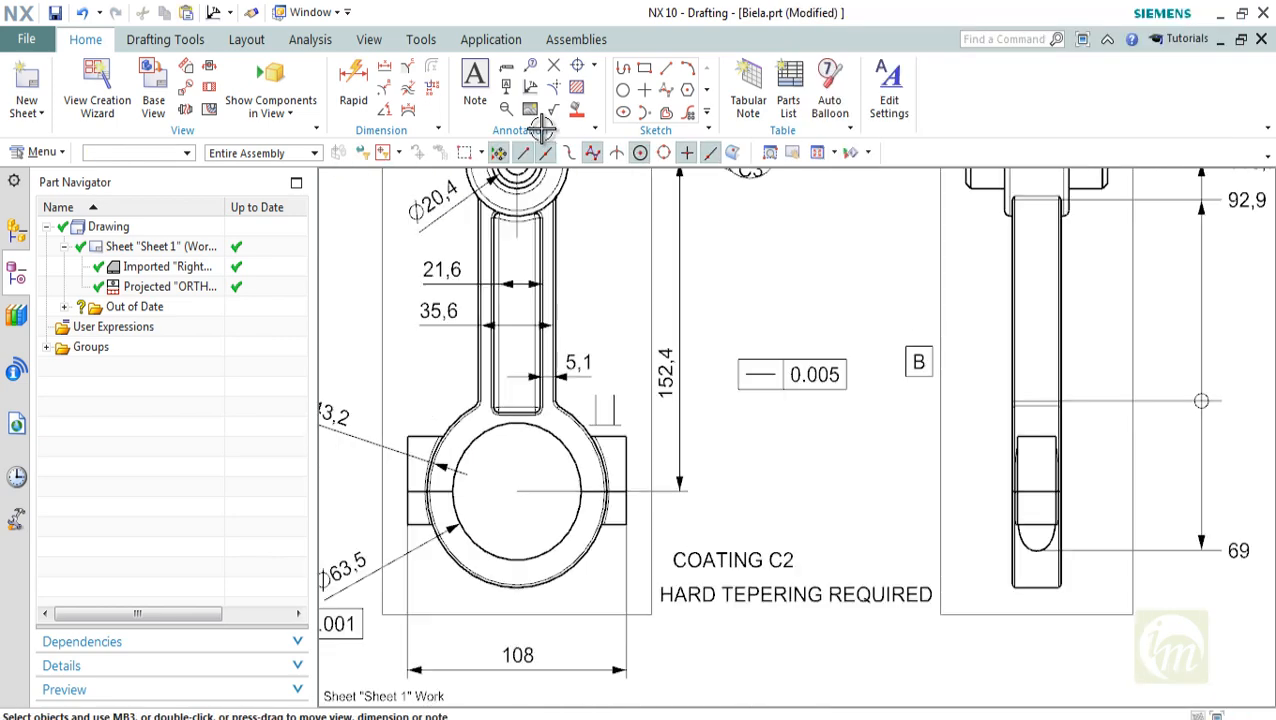
Place target point symbols above the straightness frame and at the centre of the front view's large bore
scroll(542, 129, "down", 2)
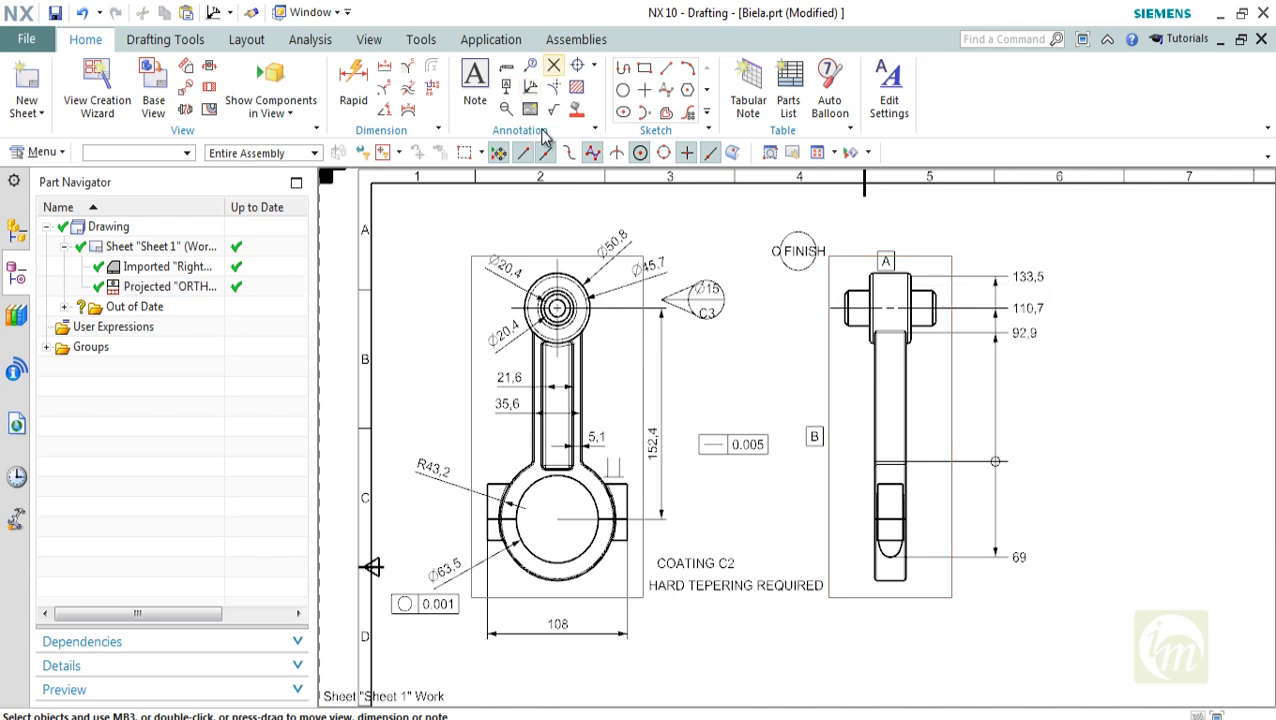
left_click(553, 65)
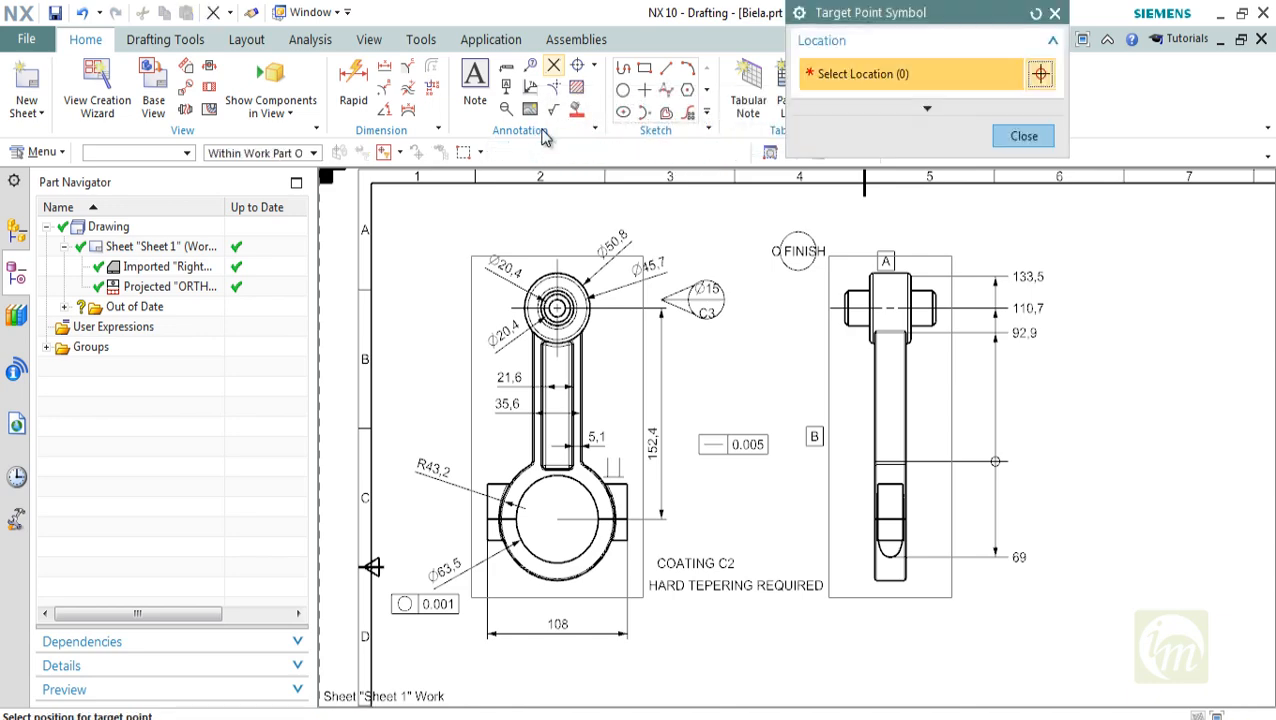
scroll(726, 409, "up", 3)
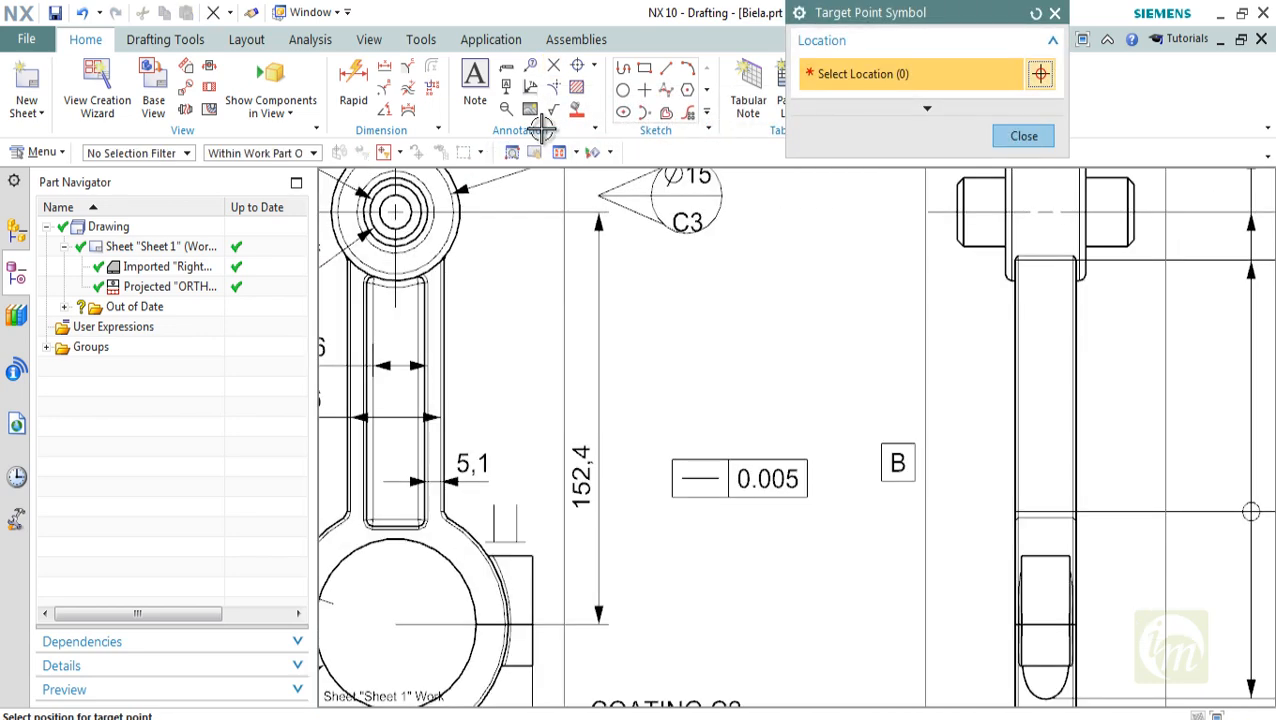
left_click(690, 333)
scroll(770, 400, "down", 2)
middle_click_drag(770, 400, 771, 297, "shift")
middle_click_drag(541, 137, 541, 128, "shift")
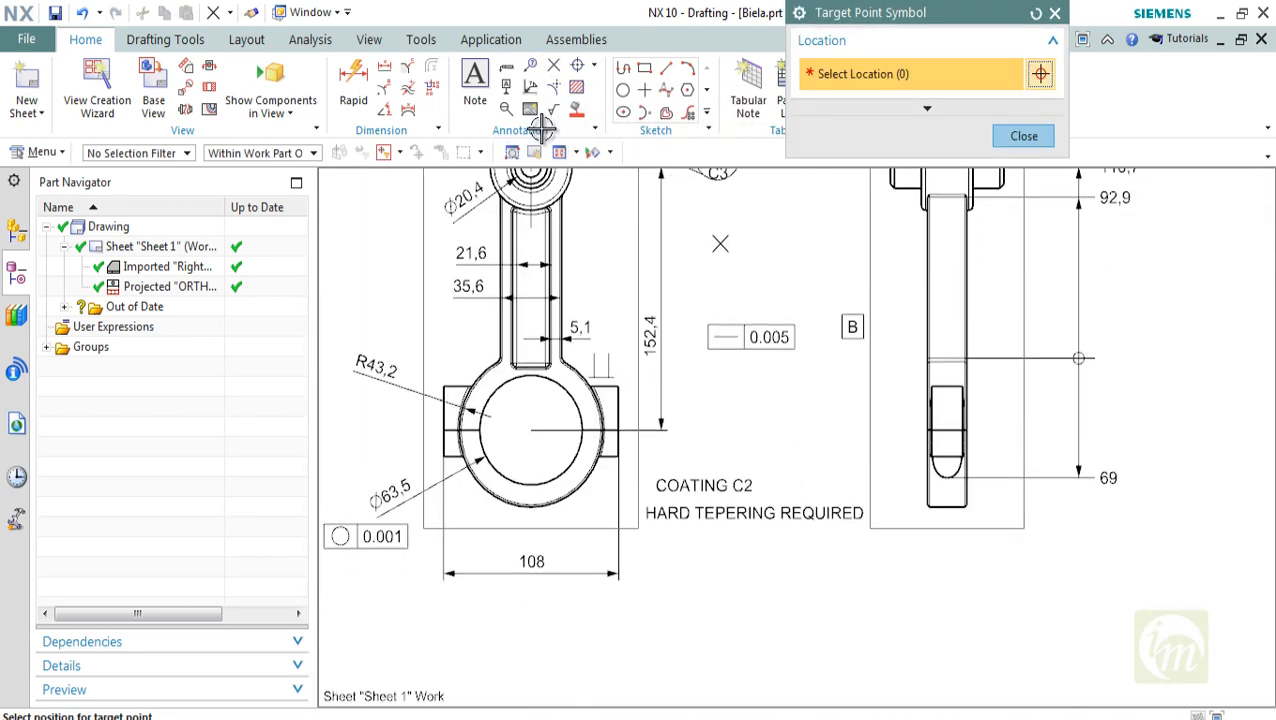
left_click(534, 428)
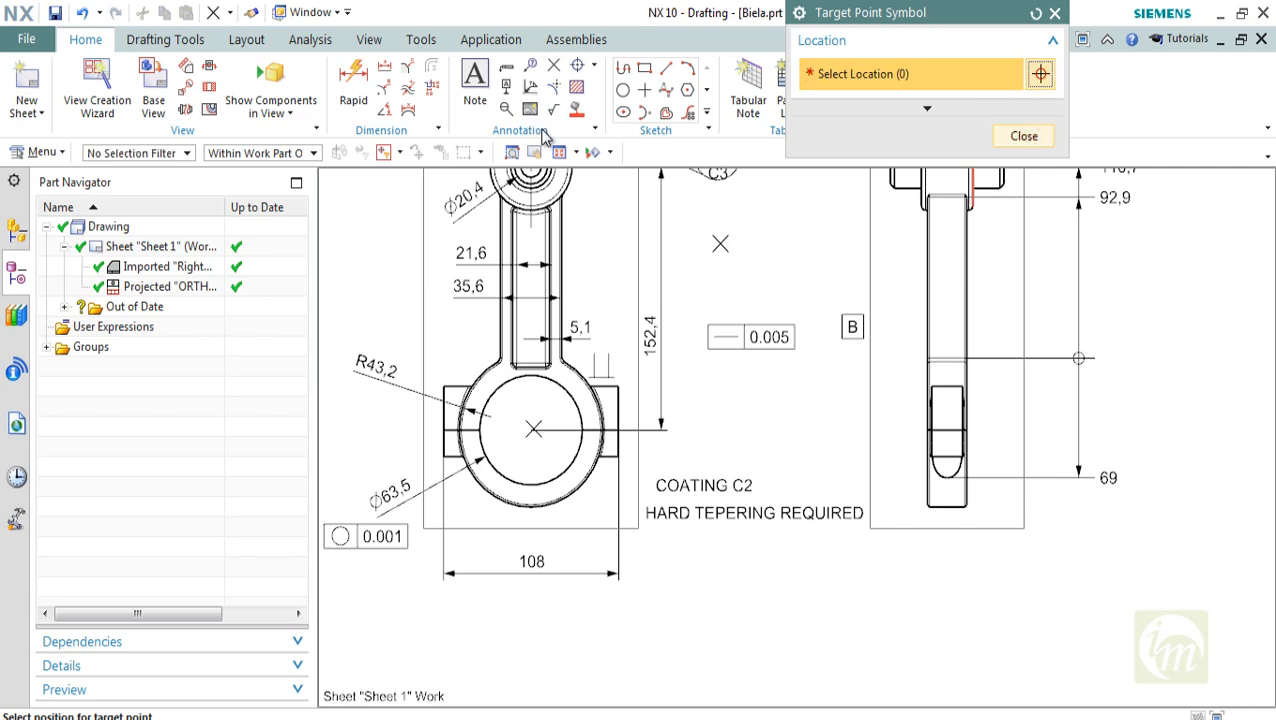
left_click(1024, 136)
Begin an Open surface finish symbol with the upper text 1.2 and the lower text 0.002
middle_click_drag(960, 300, 960, 382, "shift")
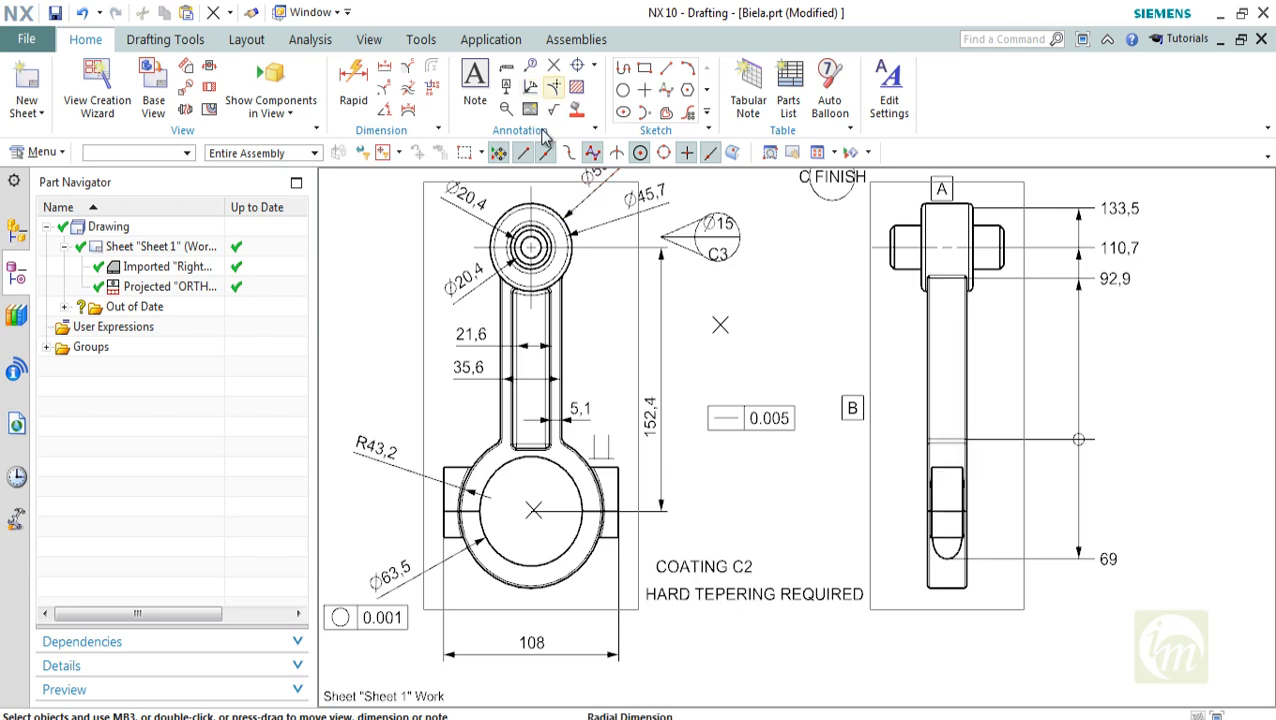
left_click(553, 109)
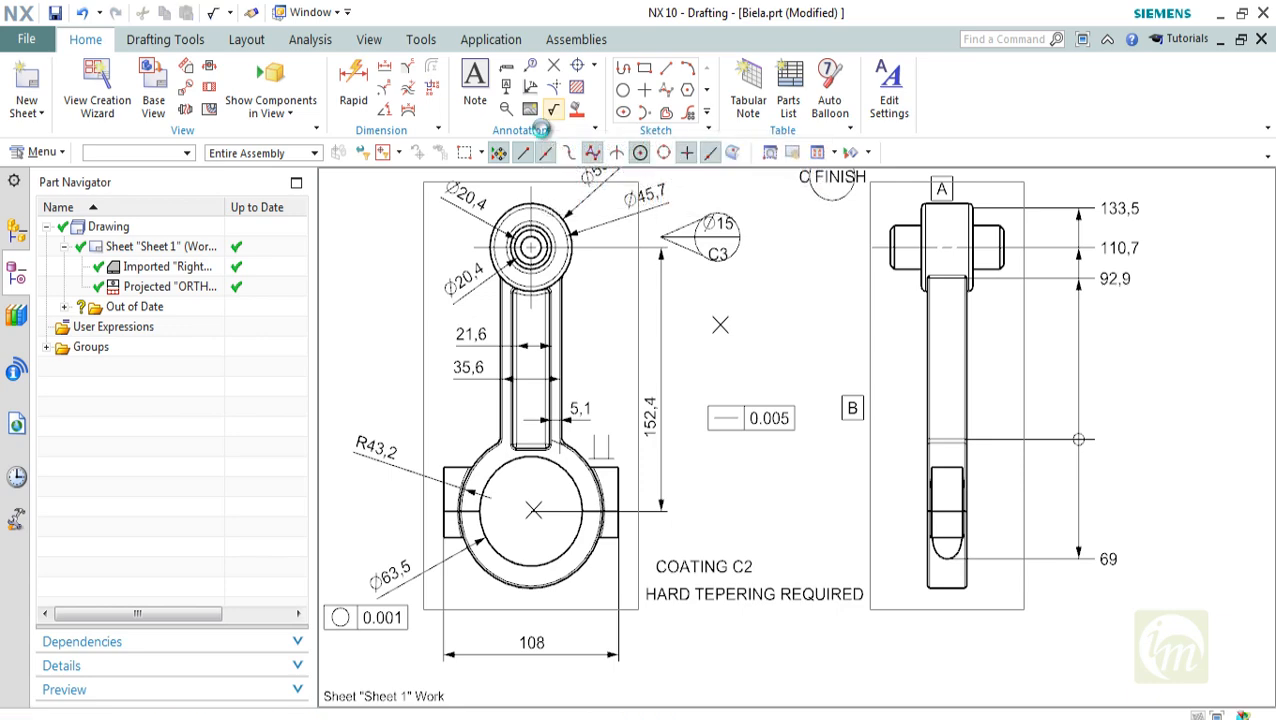
scroll(612, 461, "up", 1)
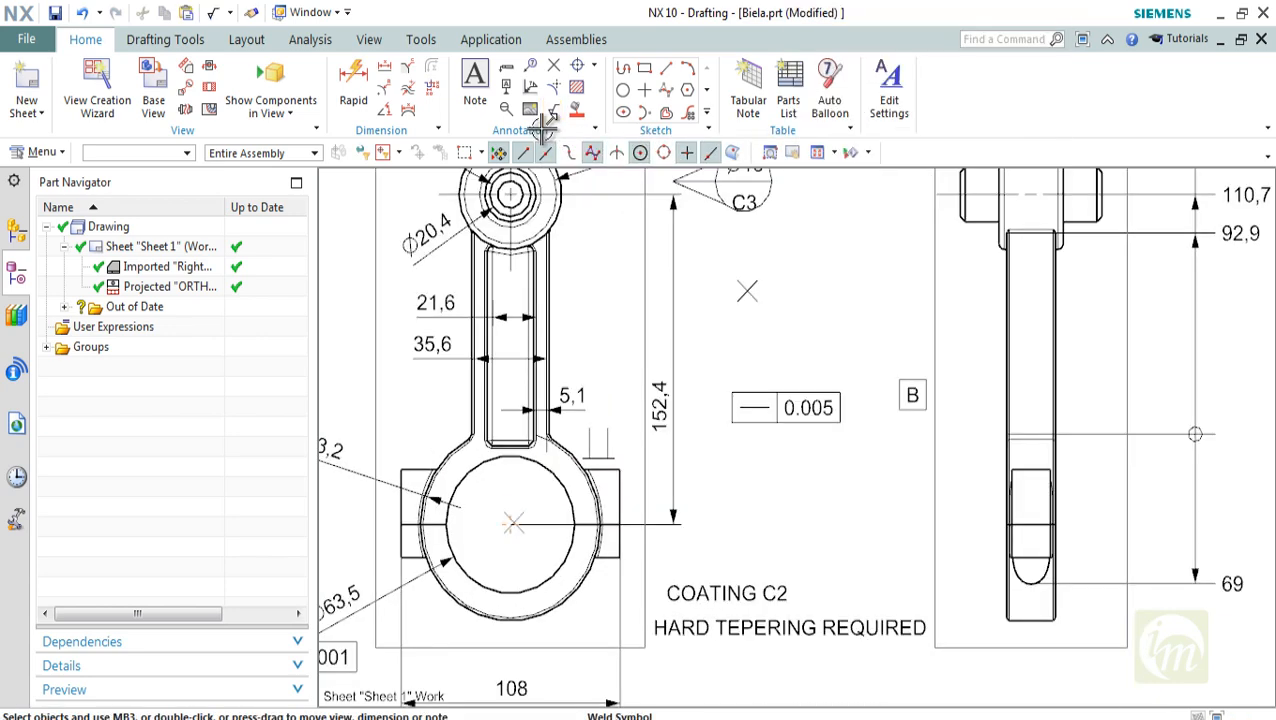
scroll(615, 463, "up", 1)
middle_click_drag(615, 463, 518, 421, "shift")
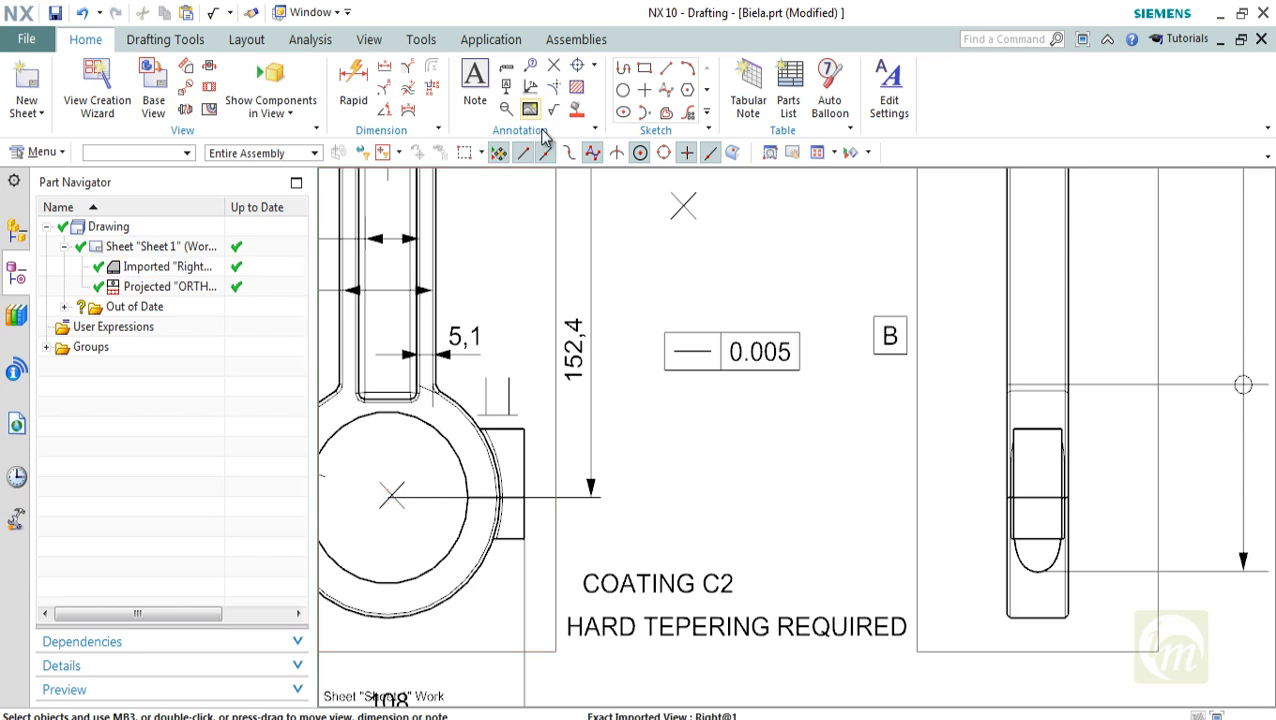
left_click(545, 120)
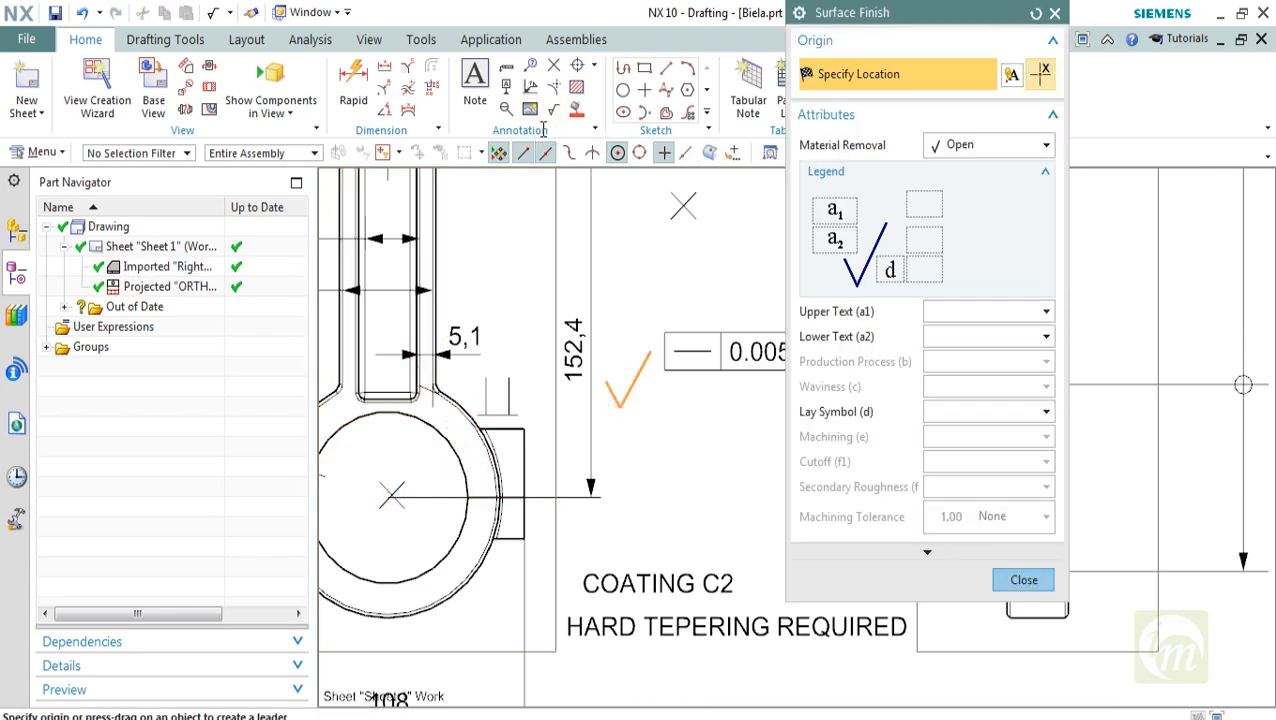
type("1.2")
key("Tab")
type("0.002")
key("Tab")
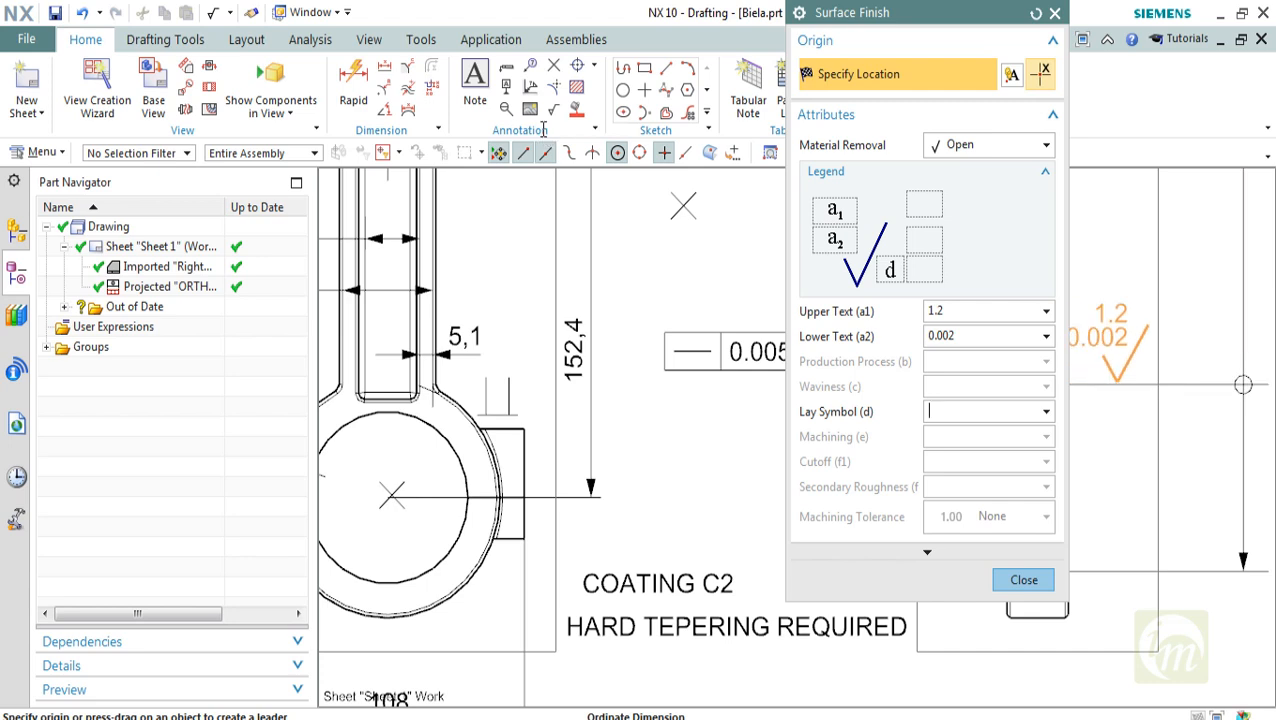
Set the surface finish lay symbol to M and place the symbol over the lower edge of the front view's large end
key("alt+Down")
key("Down")
key("Down")
key("Down")
key("Down")
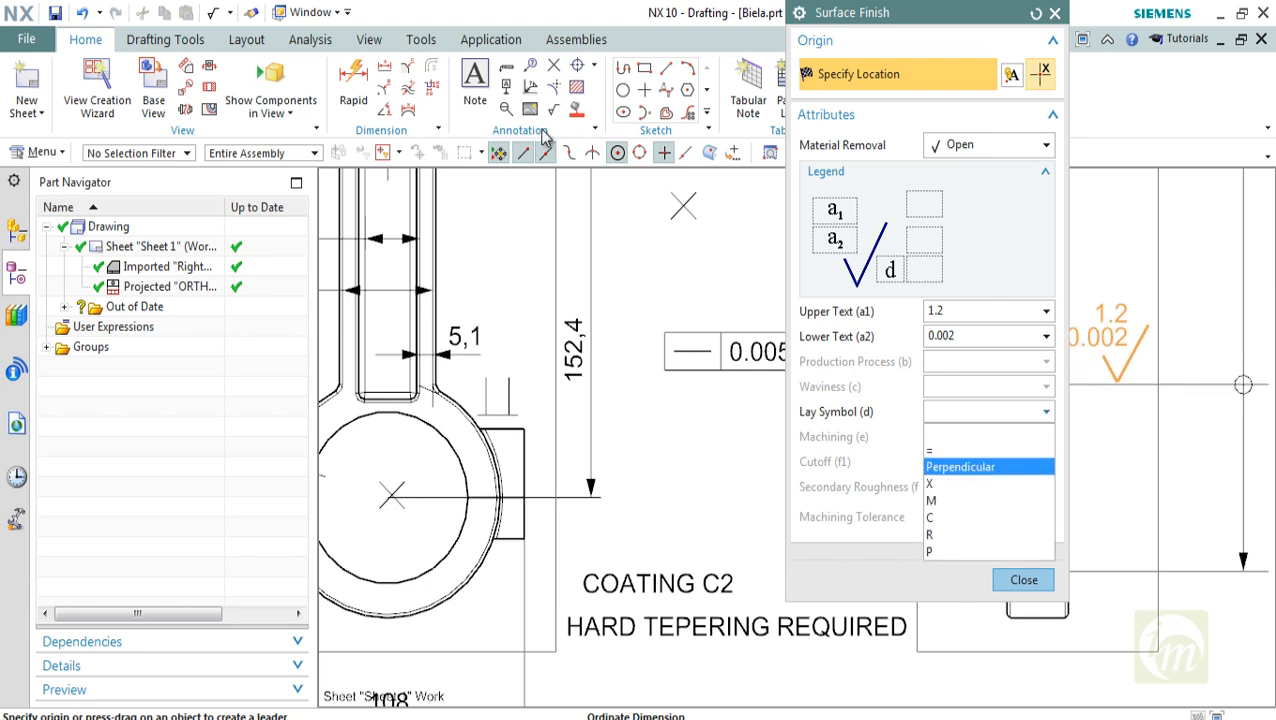
key("Return")
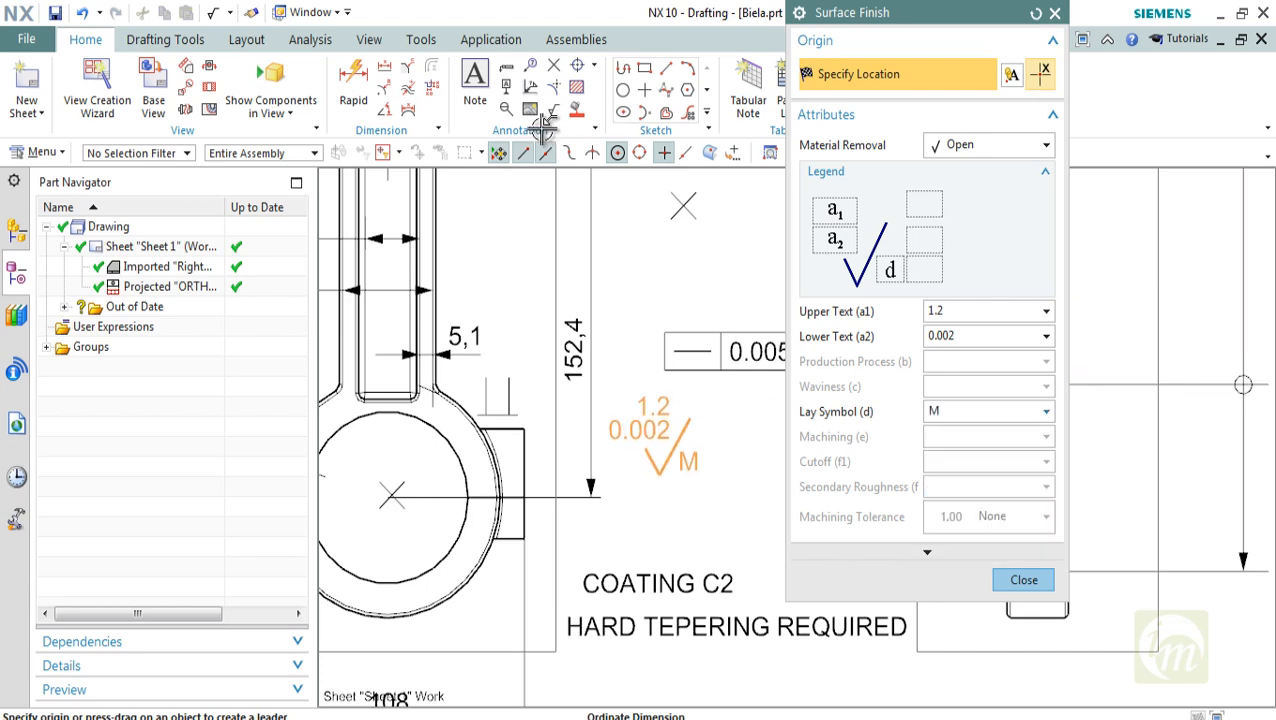
left_click(490, 630)
key("Escape")
scroll(708, 548, "down", 1)
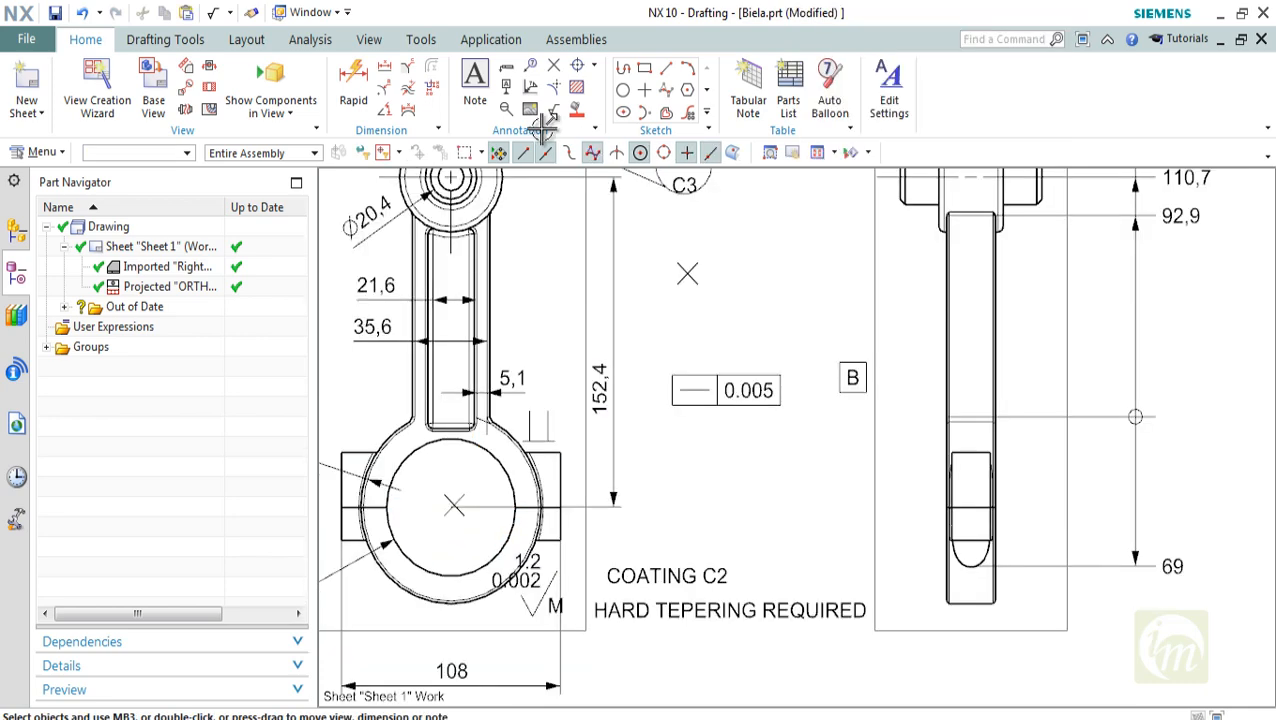
Move the surface finish symbol outside the front view, just below the start of the HARD TEPERING REQUIRED note
middle_click_drag(708, 548, 790, 409, "shift")
mouse_move(618, 470)
left_mouse_down()
mouse_move(661, 488)
mouse_move(693, 551)
left_mouse_up()
mouse_move(840, 454)
middle_mouse_down("shift")
mouse_move(820, 454)
mouse_move(730, 524)
mouse_move(690, 519)
middle_mouse_up("shift")
scroll(730, 524, "down", 3)
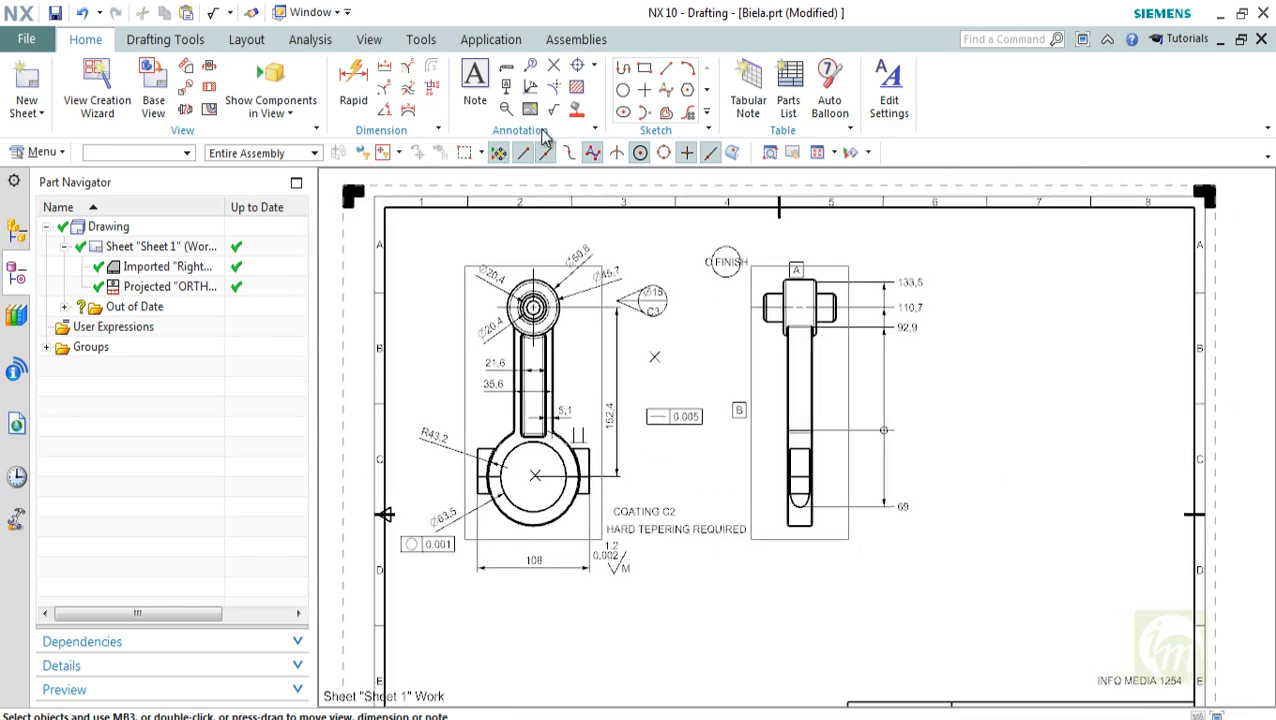
left_click(593, 66)
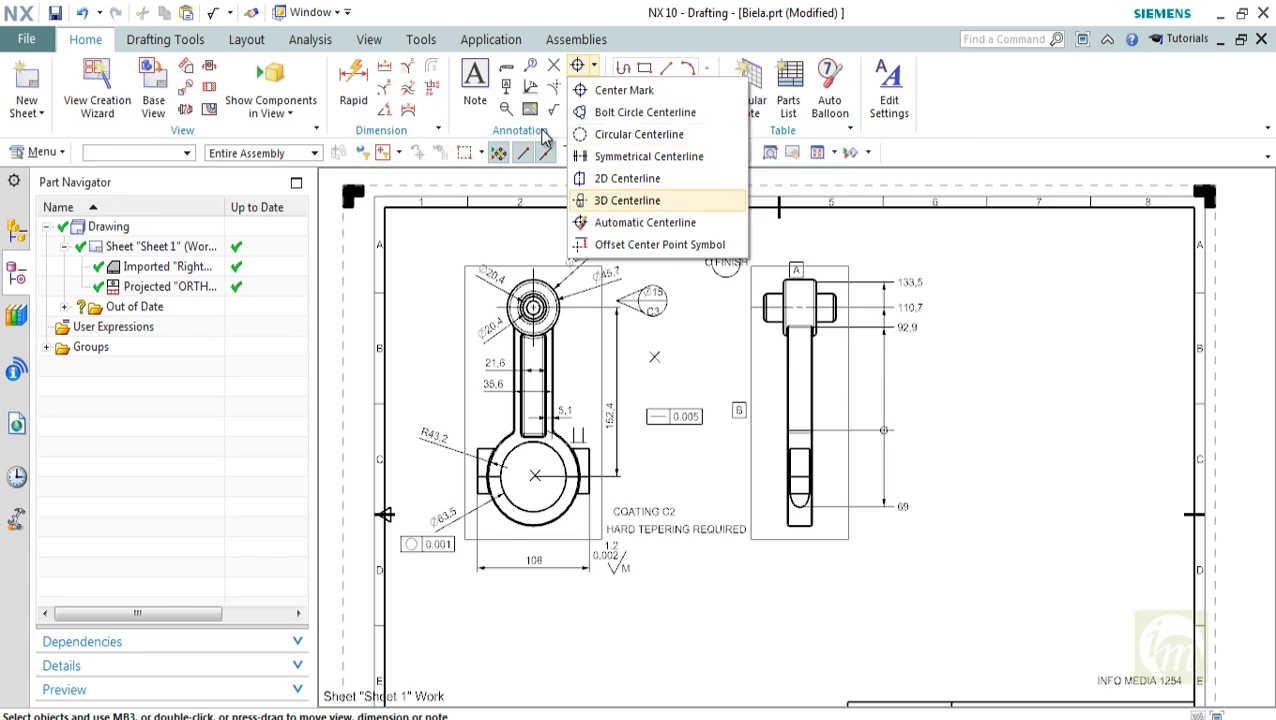
left_click(624, 90)
scroll(563, 484, "up", 4)
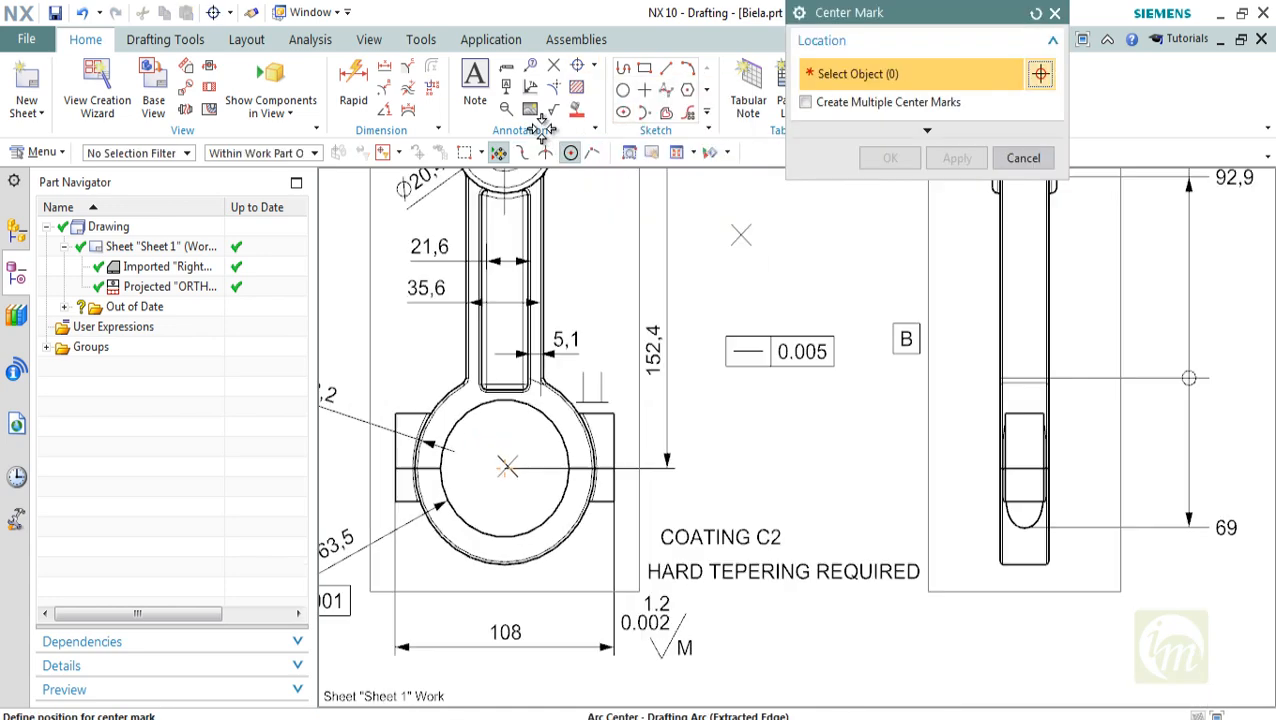
left_click(567, 441)
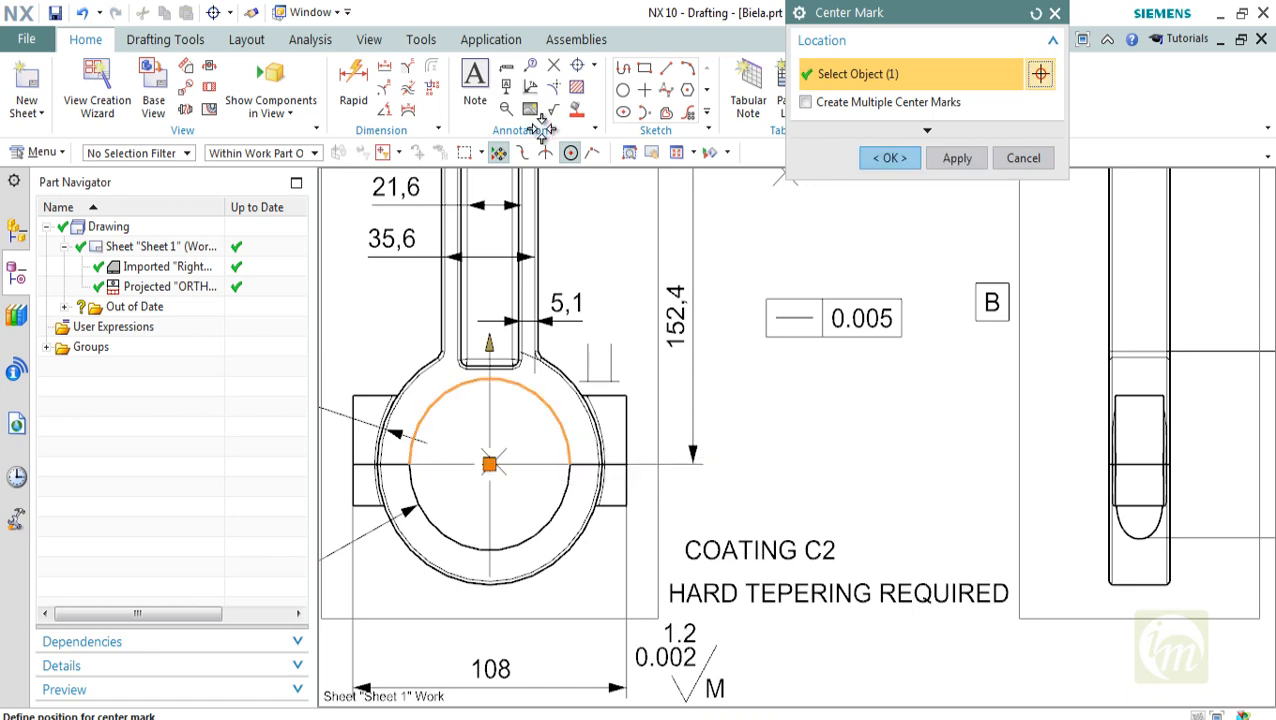
key("Escape")
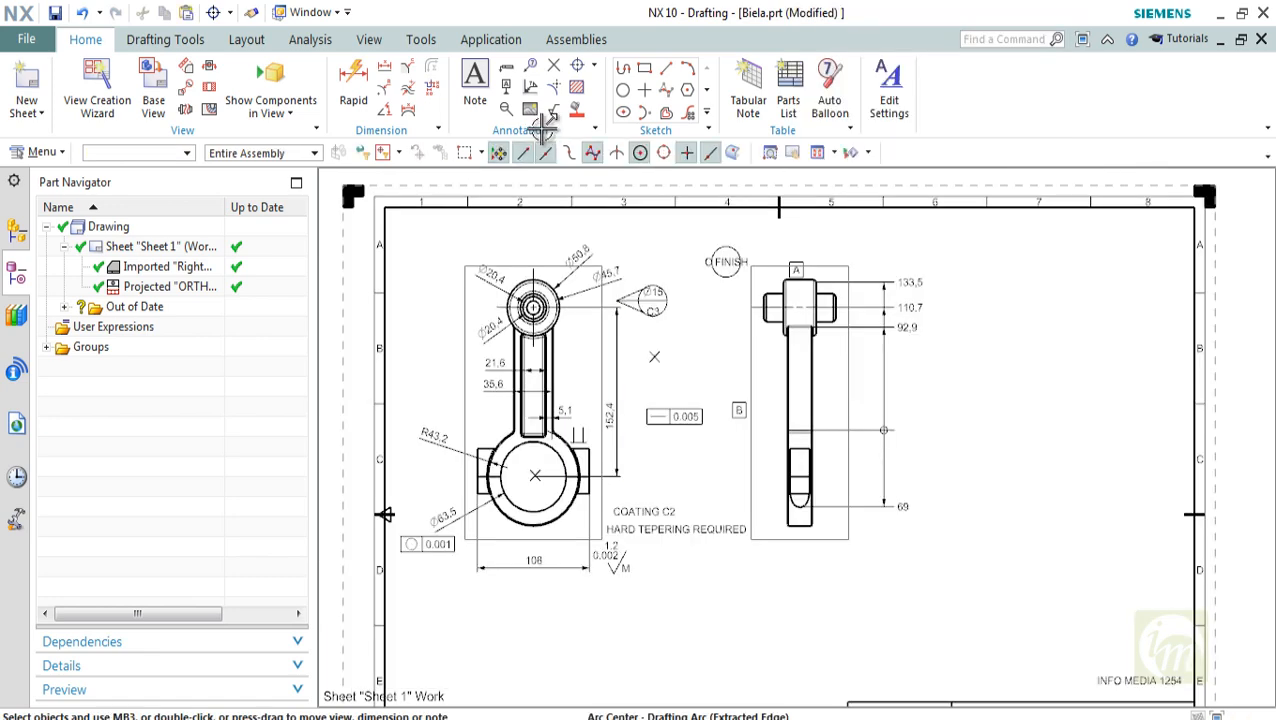
Crosshatch the small-end head region of the side view, selecting it with Point in Region
scroll(569, 392, "up", 2)
mouse_move(569, 392)
middle_mouse_down("shift")
mouse_move(472, 392)
mouse_move(382, 540)
middle_mouse_up("shift")
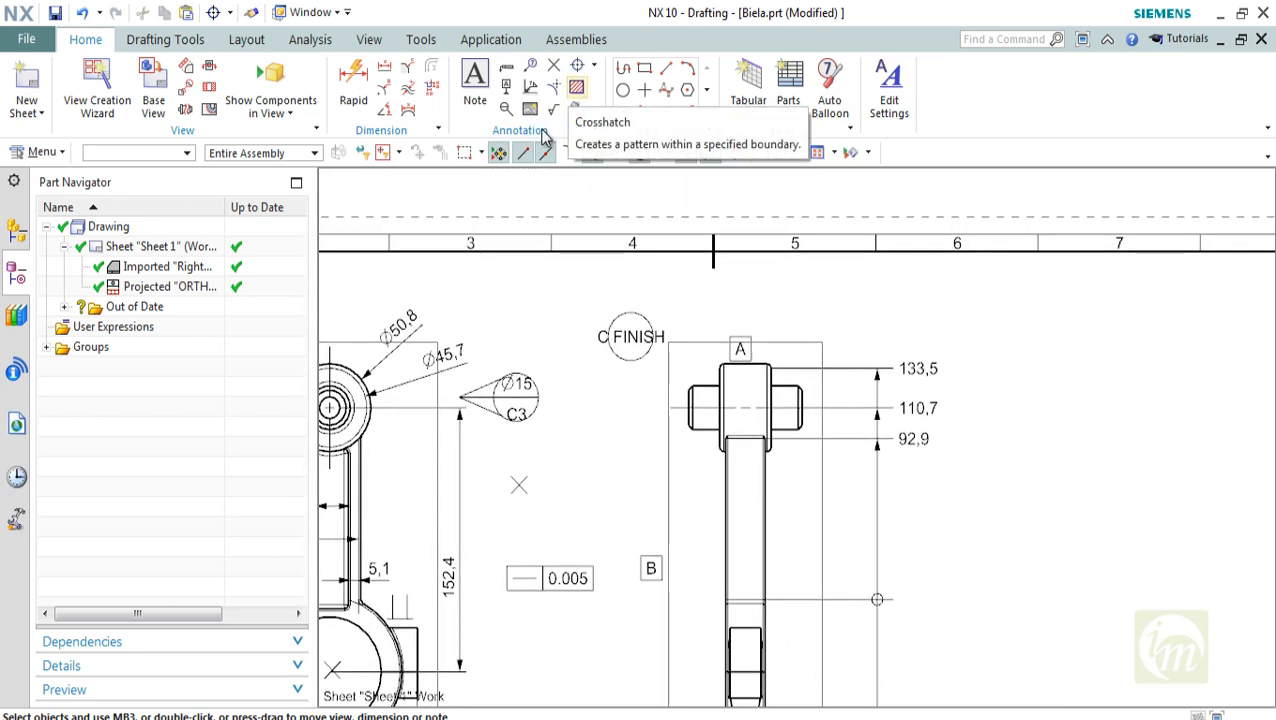
scroll(800, 432, "down", 2)
middle_click_drag(800, 432, 800, 376, "shift")
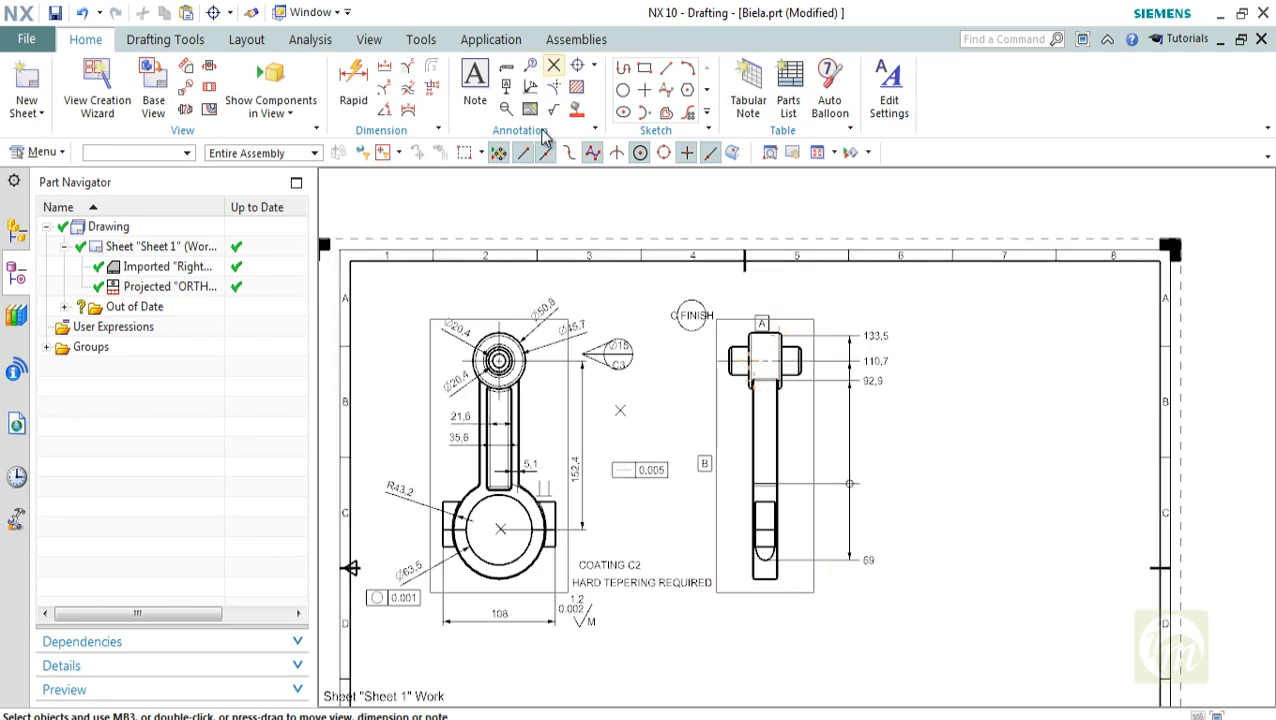
left_click(577, 87)
scroll(802, 355, "up", 3)
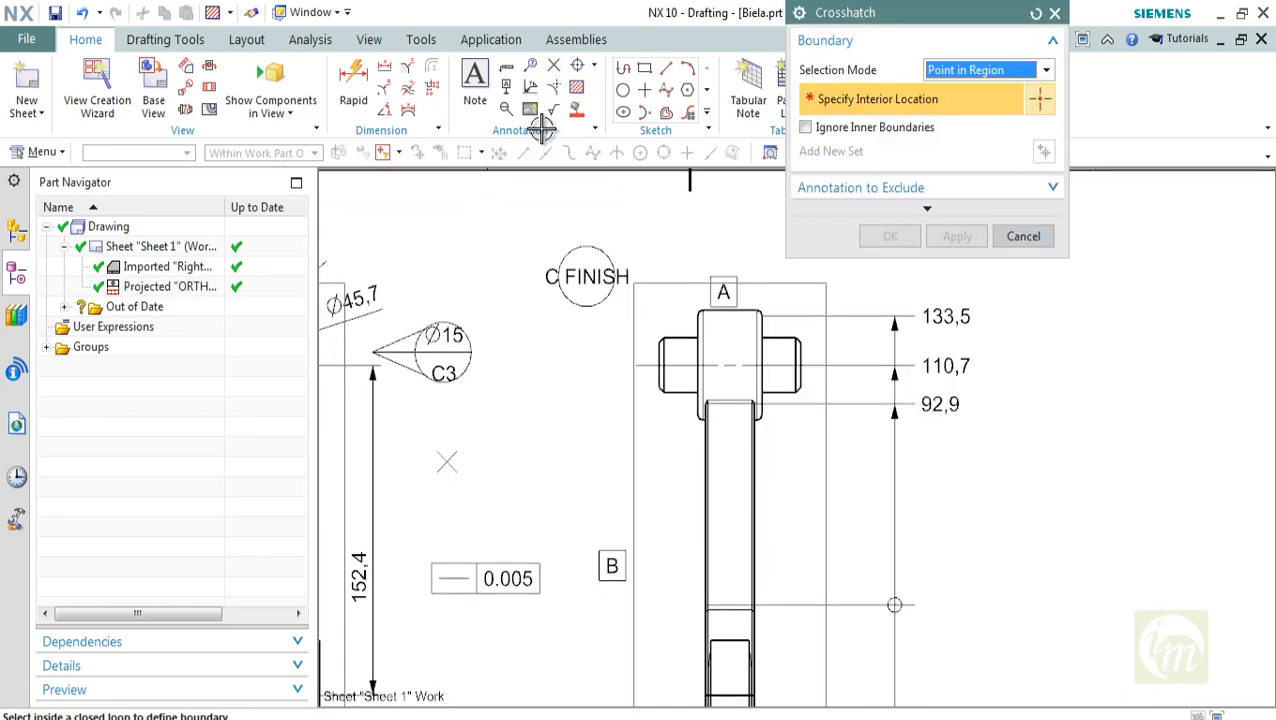
left_click(757, 367)
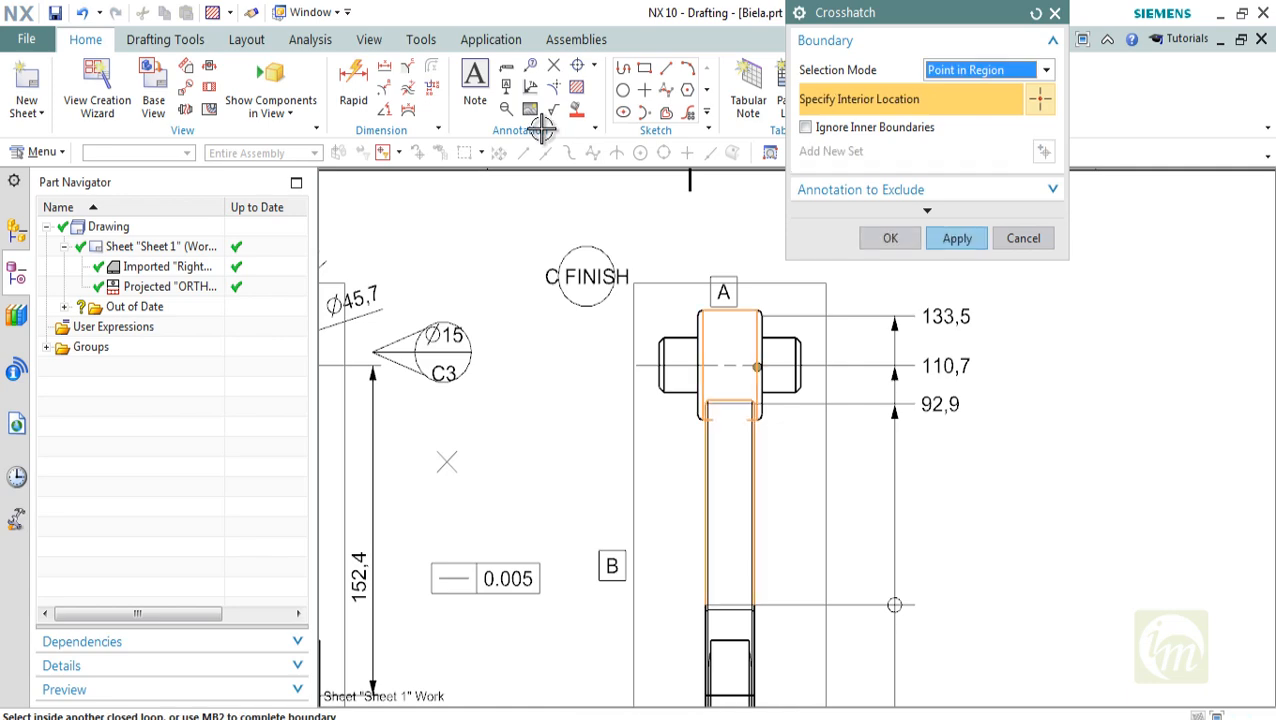
left_click(957, 238)
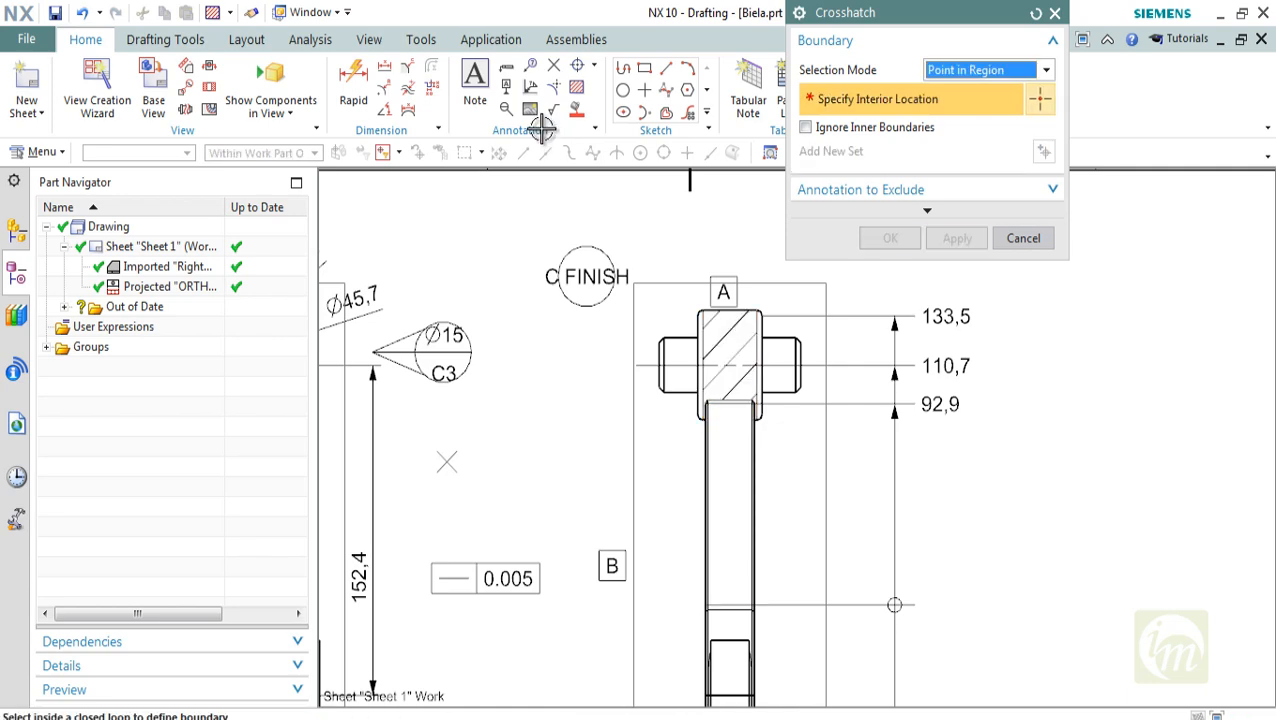
left_click(1023, 238)
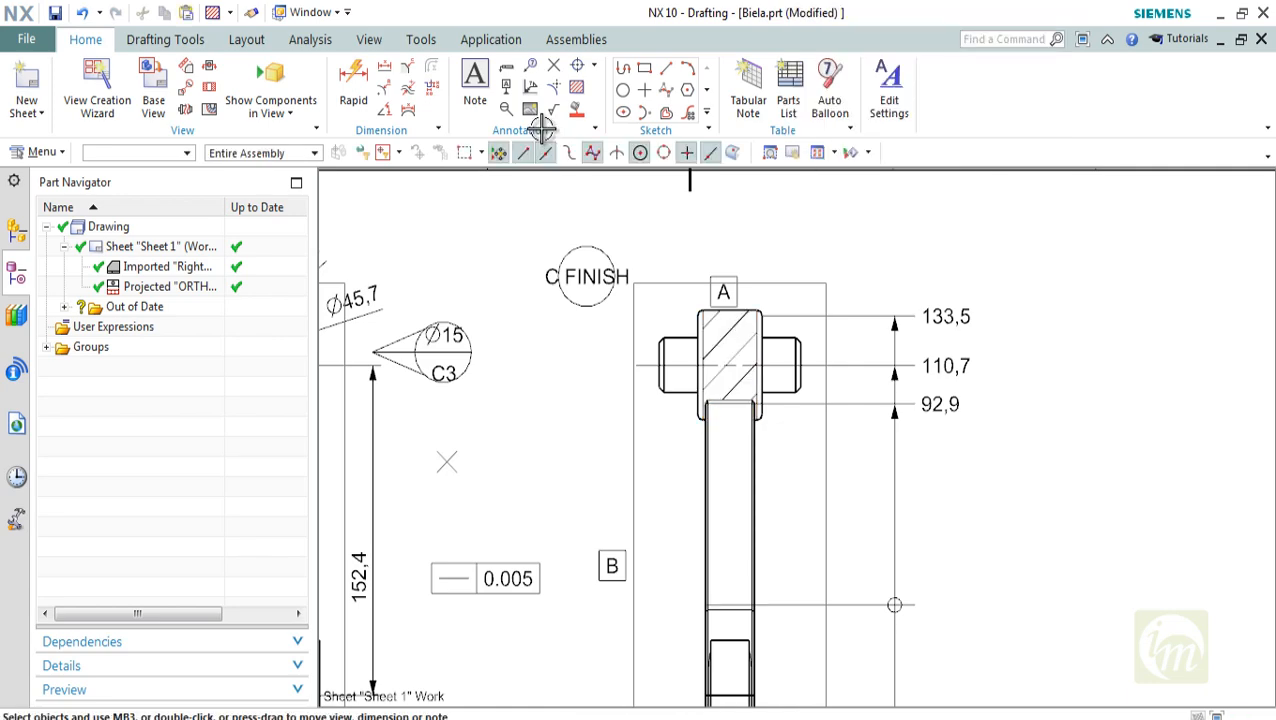
Create an area fill on both side lugs of the front view's large end, using Point in Region selection
scroll(806, 397, "down", 2)
mouse_move(806, 397)
middle_mouse_down()
mouse_move(830, 399)
mouse_move(838, 437)
middle_mouse_up()
scroll(830, 394, "up", 2)
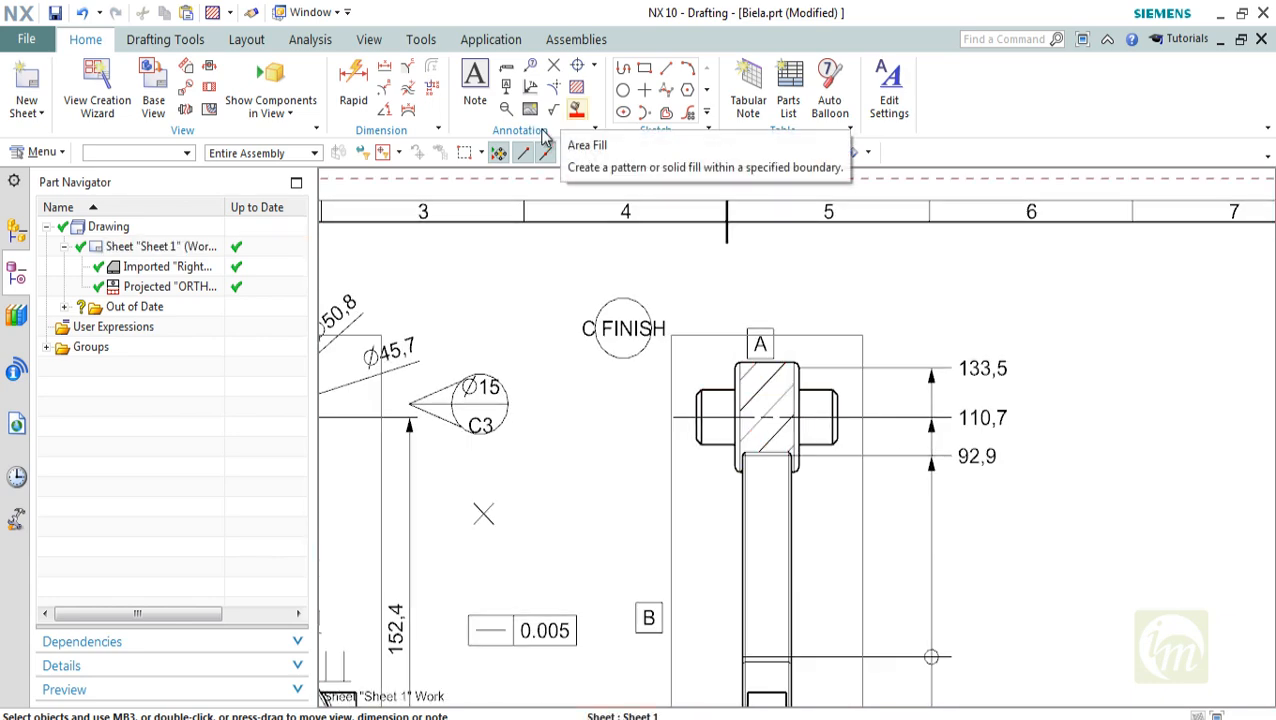
left_click(543, 134)
scroll(541, 129, "down", 3)
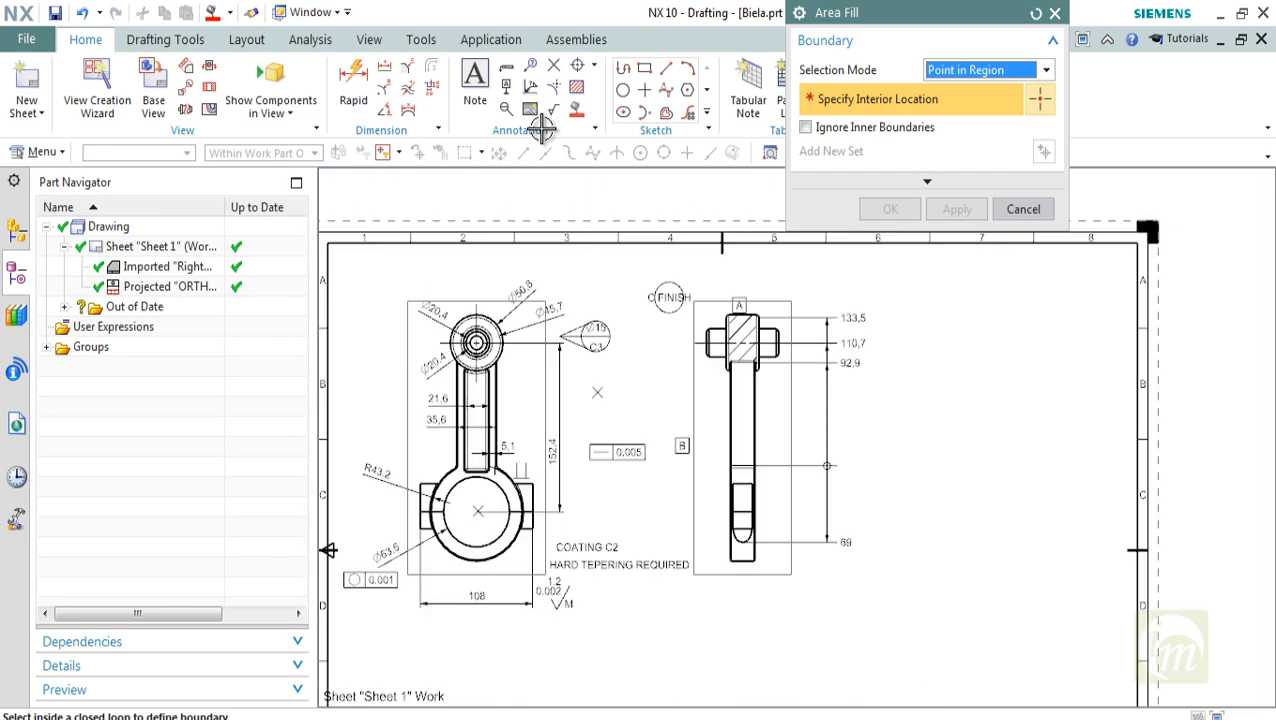
middle_click_drag(541, 129, 637, 121, "shift")
scroll(541, 129, "up", 3)
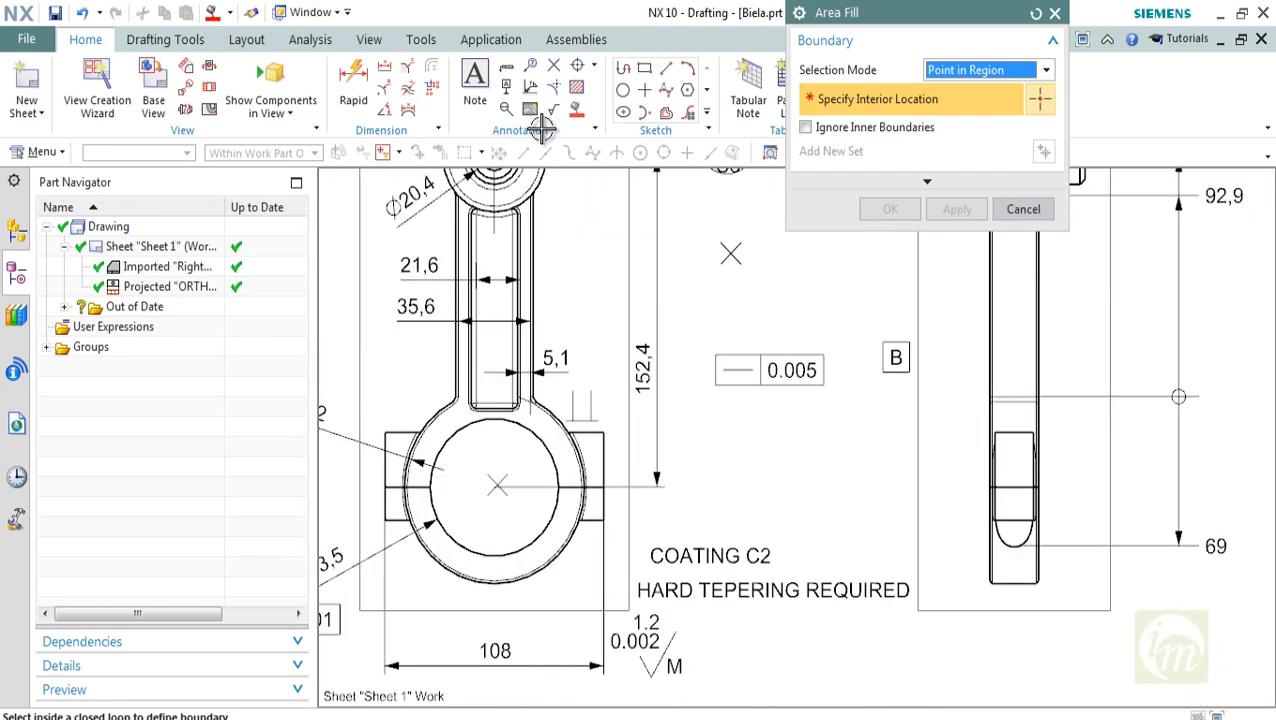
left_click(594, 461)
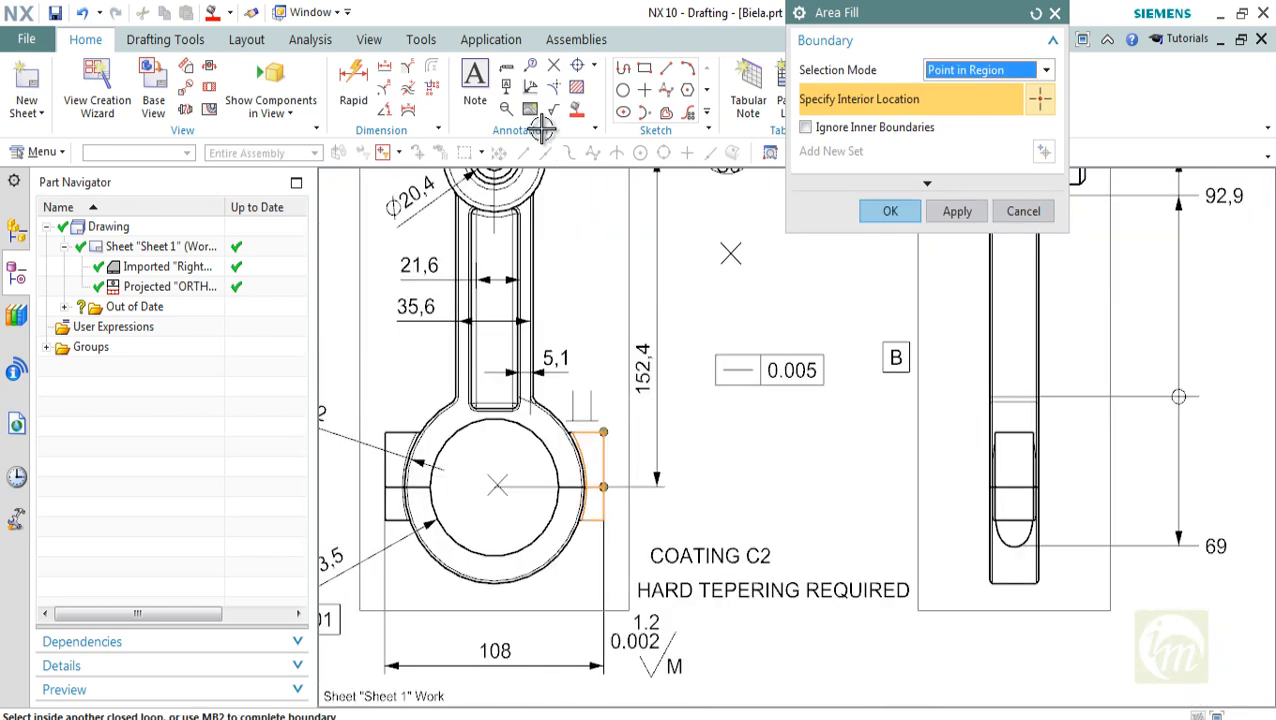
left_click(395, 504)
left_click(395, 461)
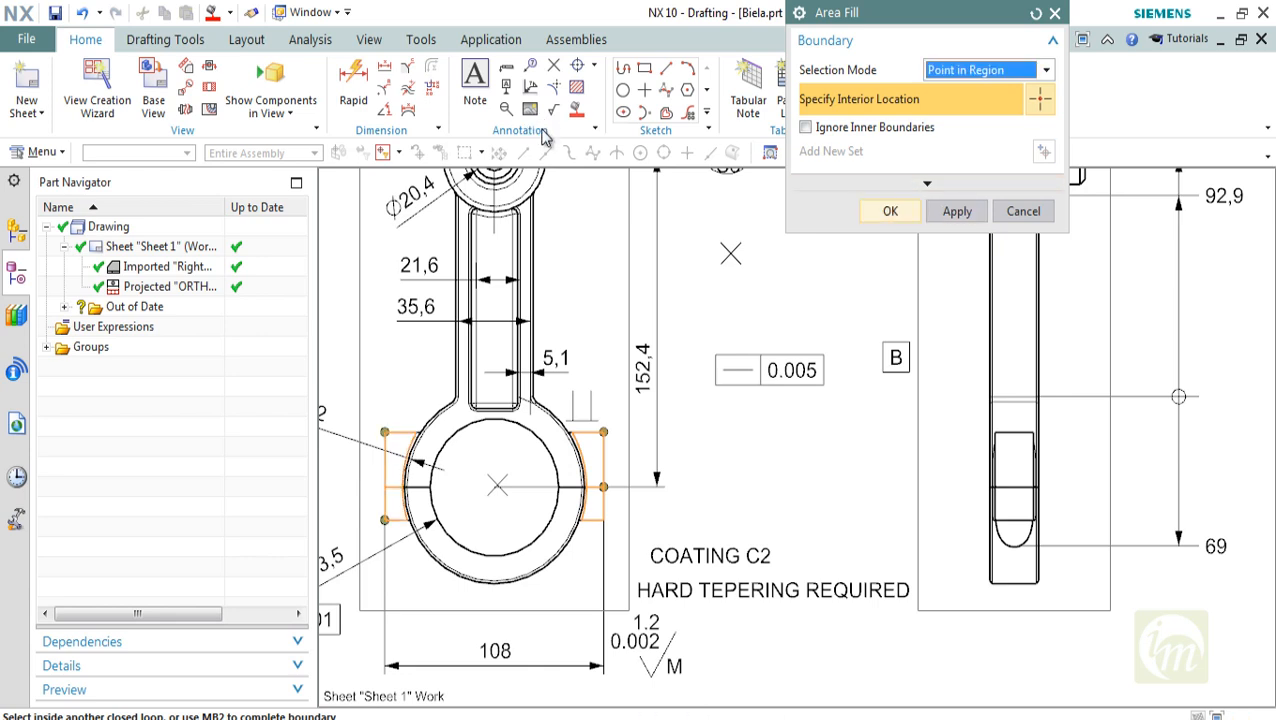
left_click(890, 211)
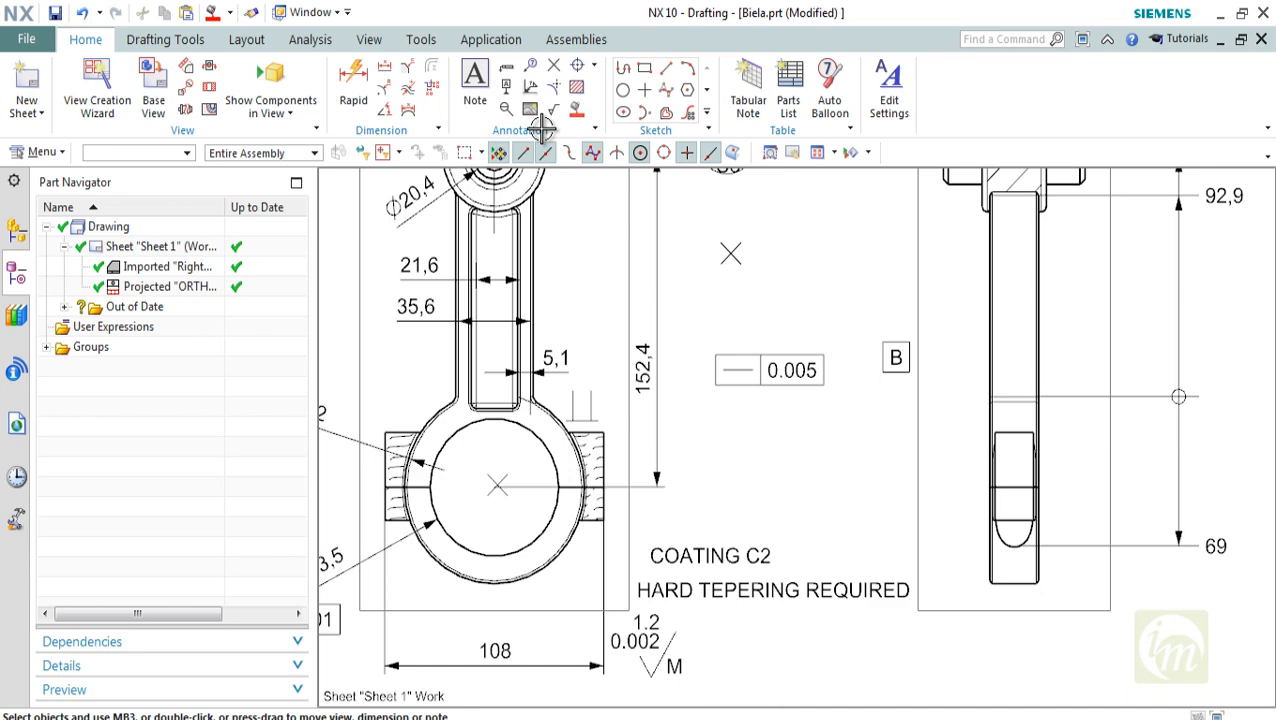
Change the pattern of the front view's lug area fill to Solid Fill
scroll(593, 503, "up", 2)
double_click(591, 457)
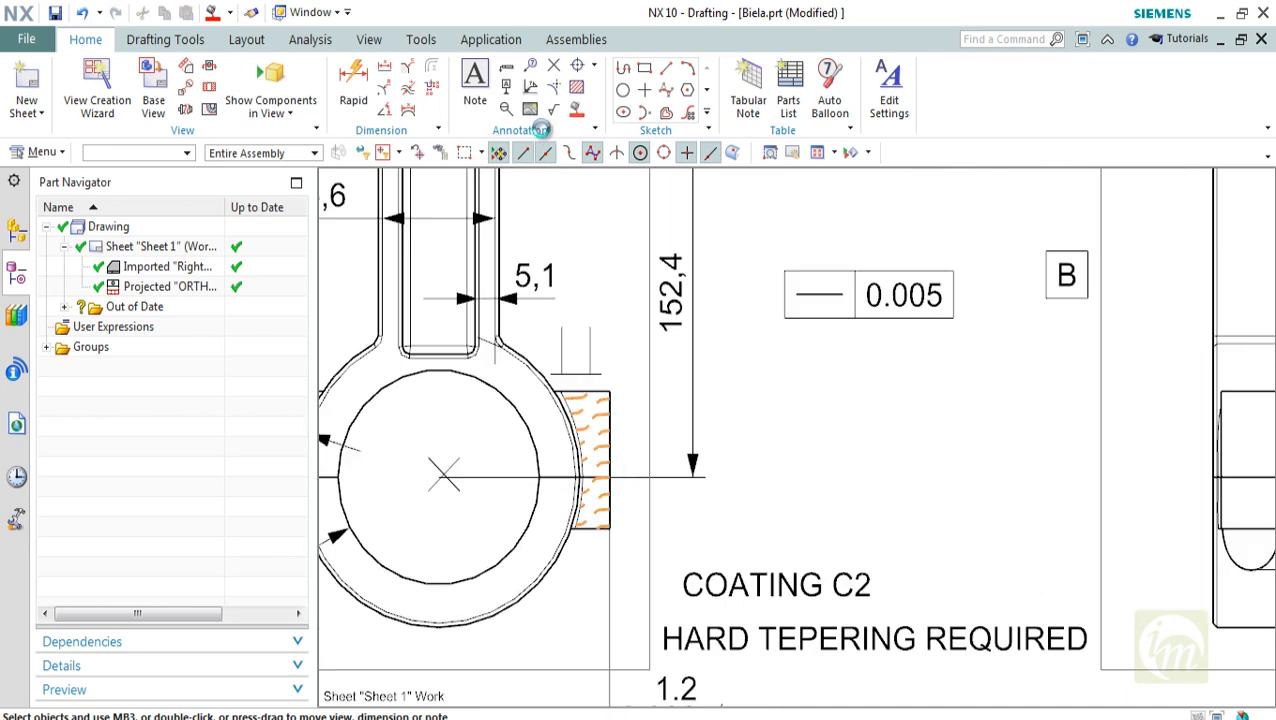
left_click(1045, 70)
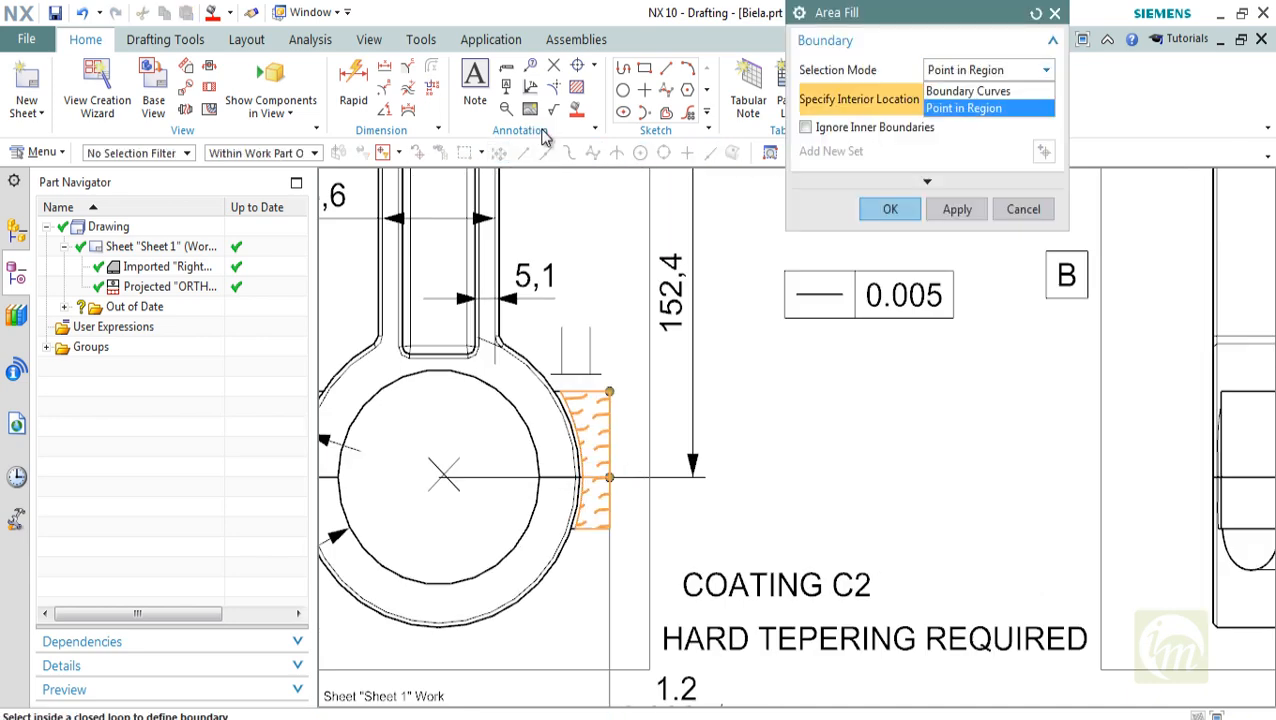
left_click(966, 108)
left_click(957, 209)
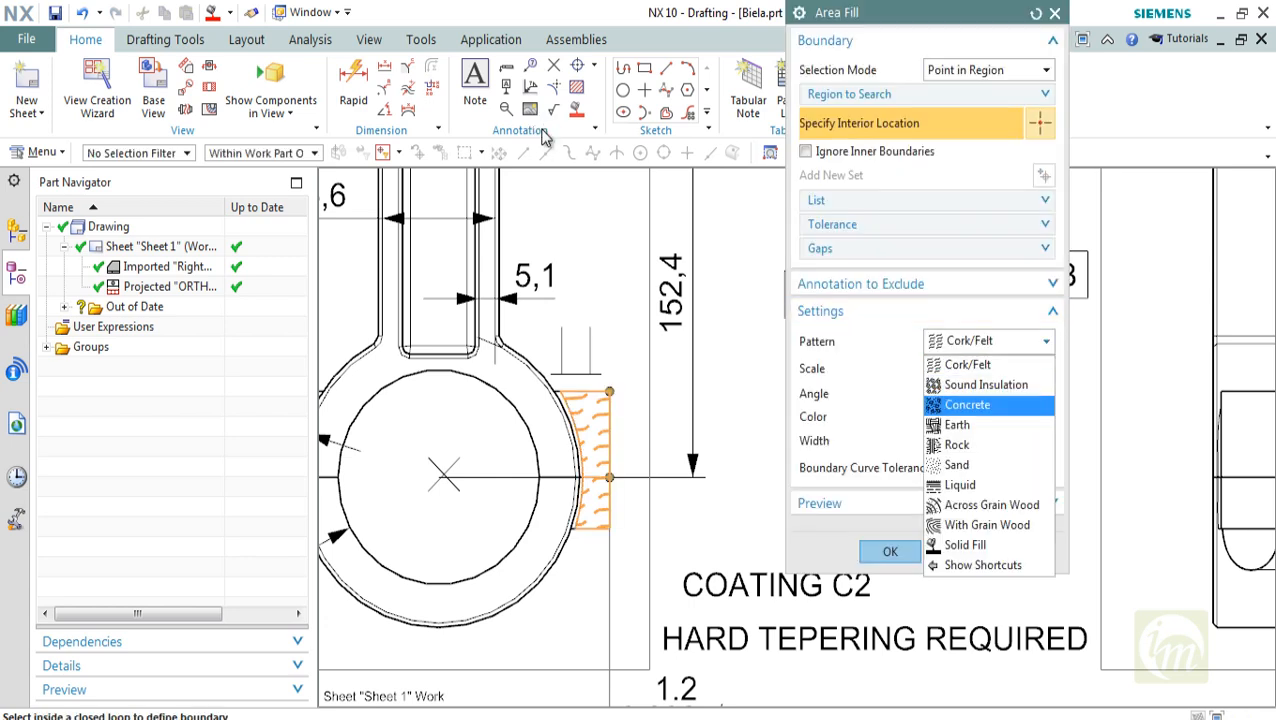
key("Down")
key("Down")
key("Down")
key("Down")
key("Return")
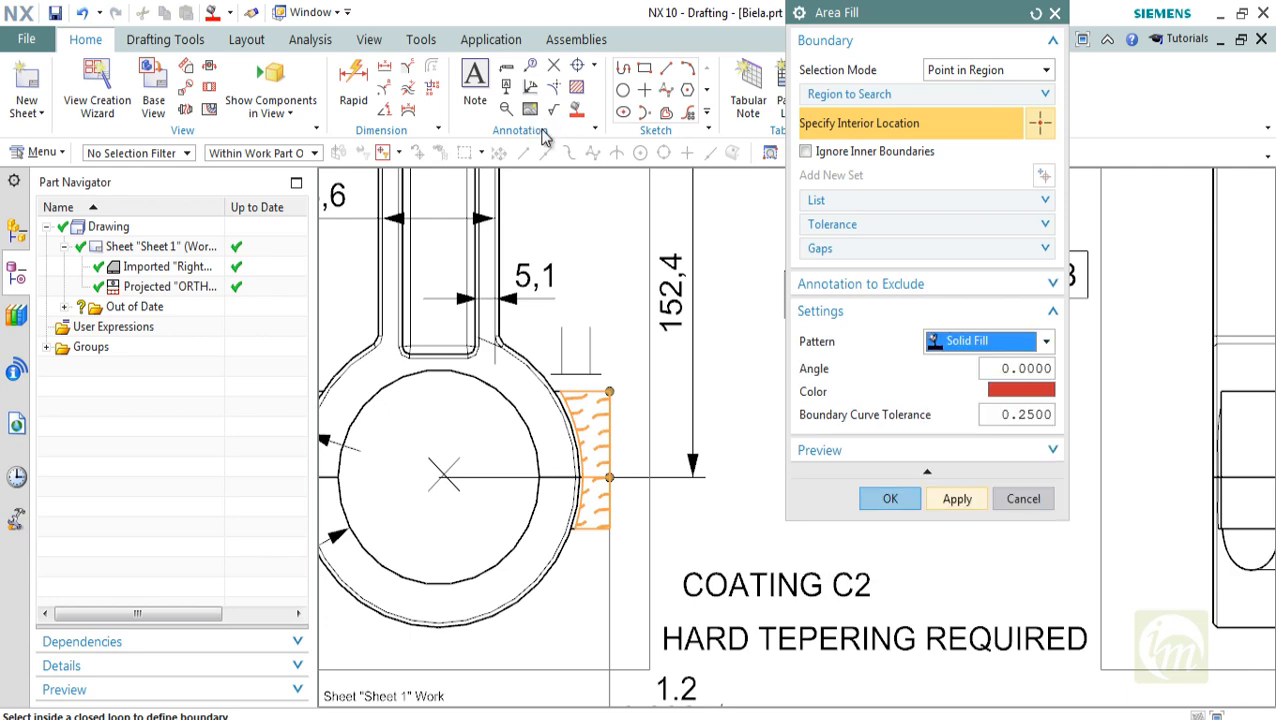
key("Return")
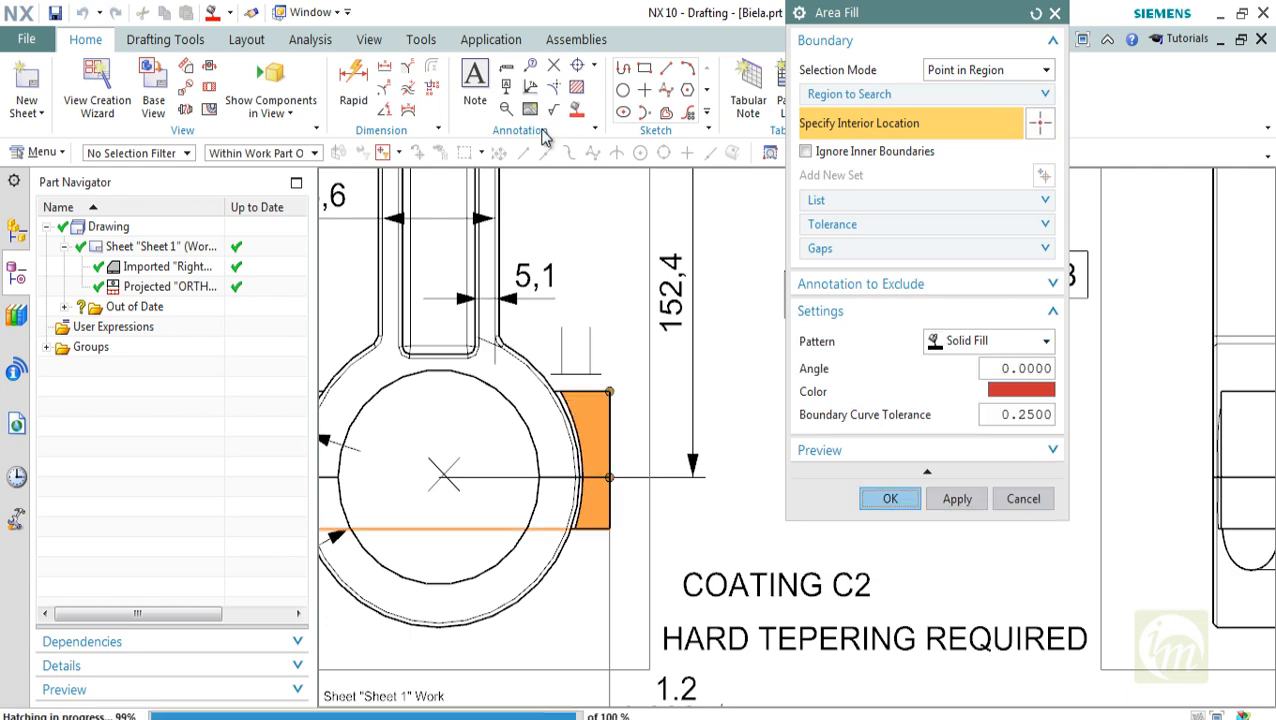
Insert a tabular note with three columns and five rows in the empty area between the views and the title block
scroll(895, 480, "down", 4)
middle_click_drag(895, 480, 834, 480, "shift")
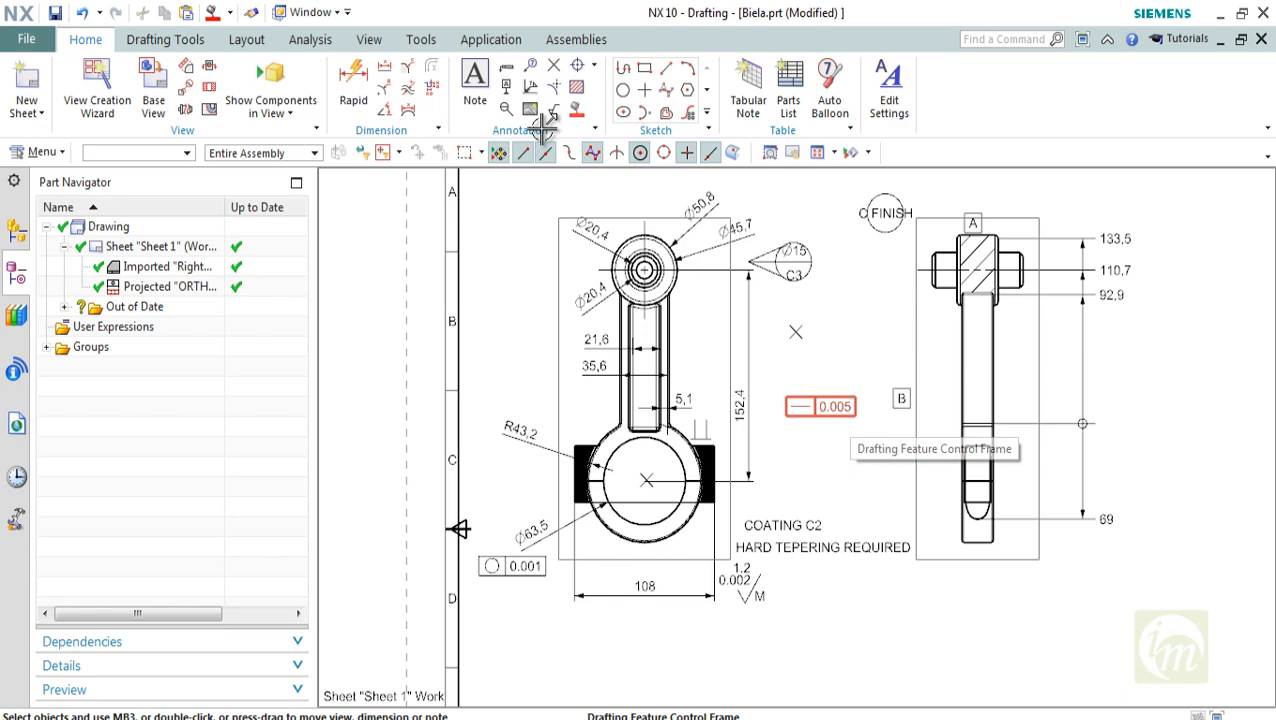
middle_click_drag(843, 418, 772, 402, "shift")
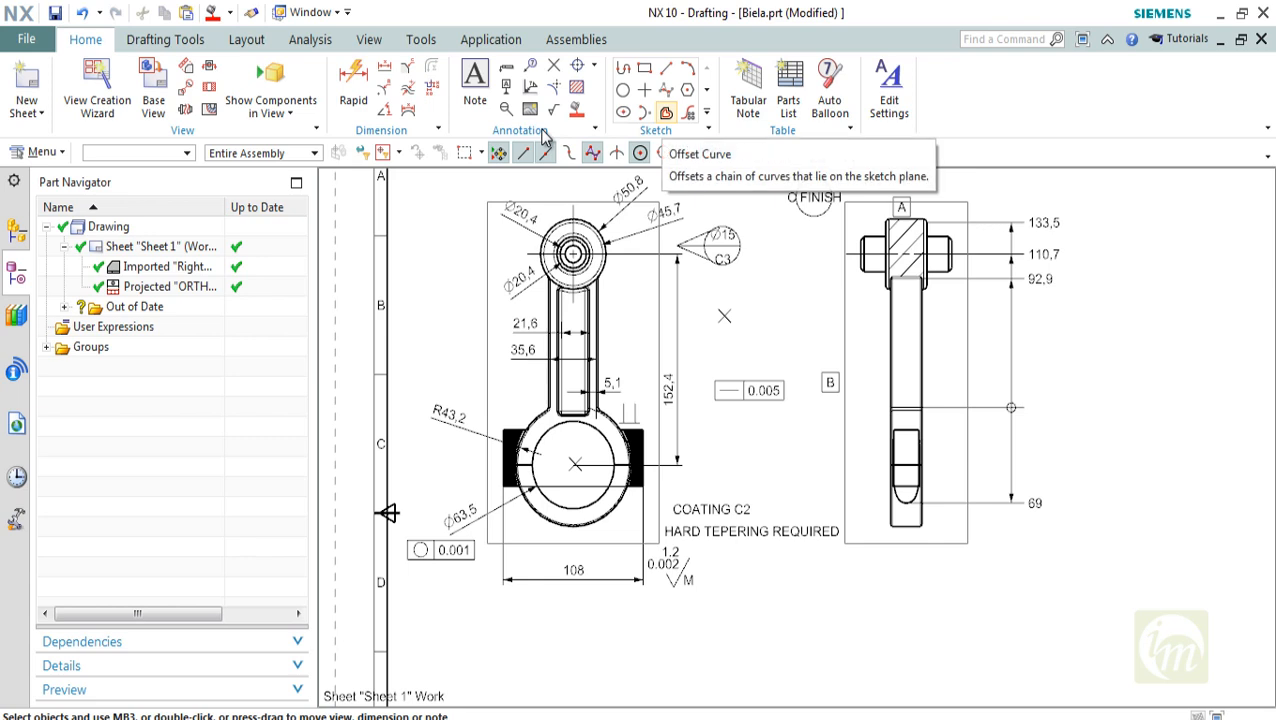
key("ctrl+f")
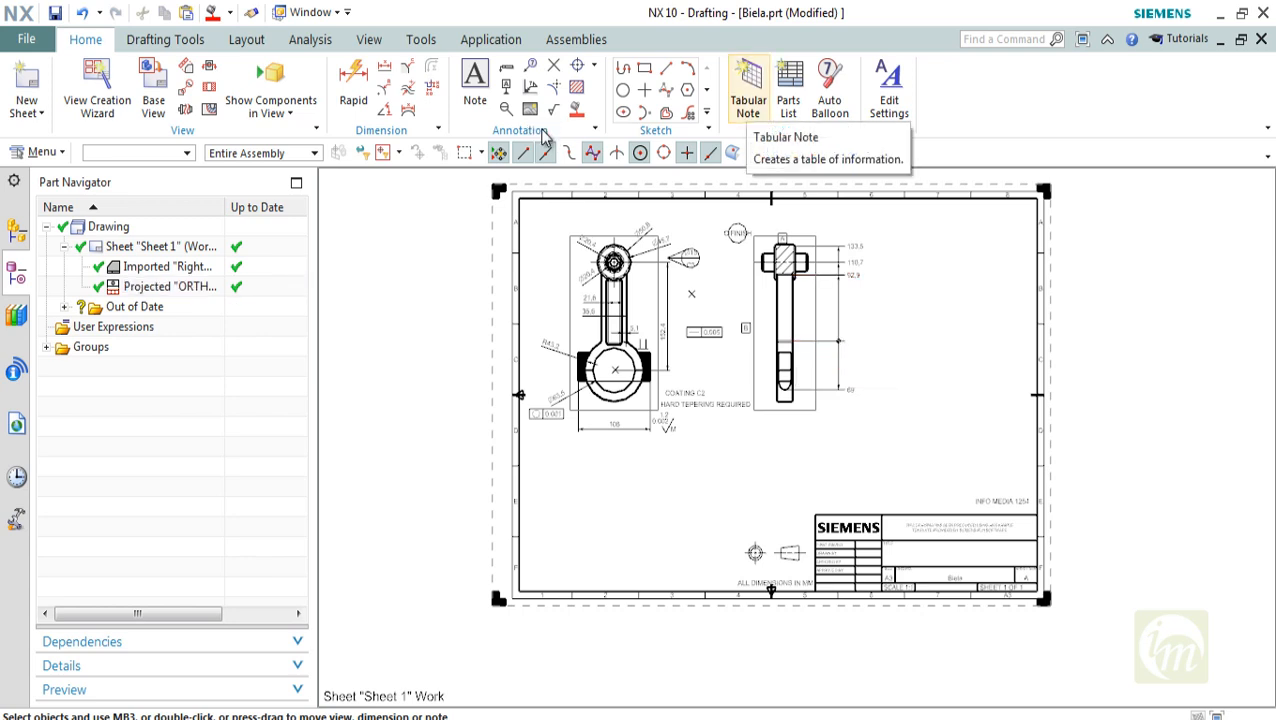
left_click(748, 85)
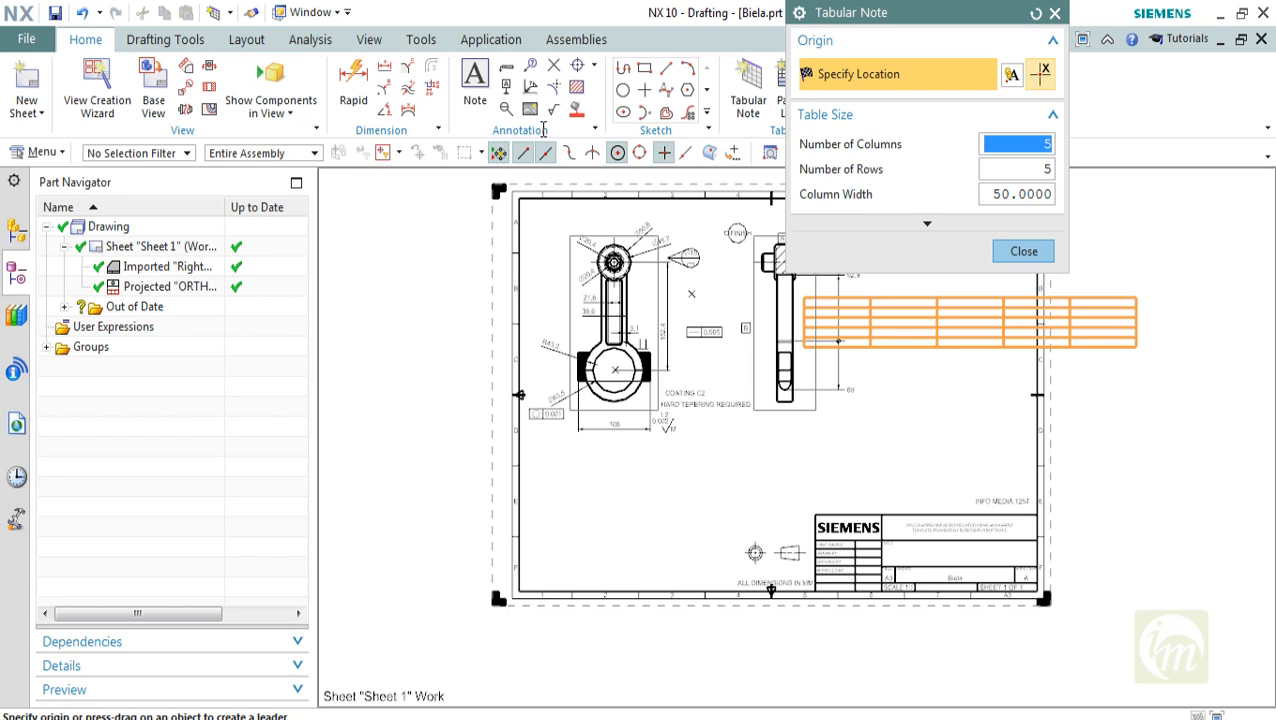
type("3")
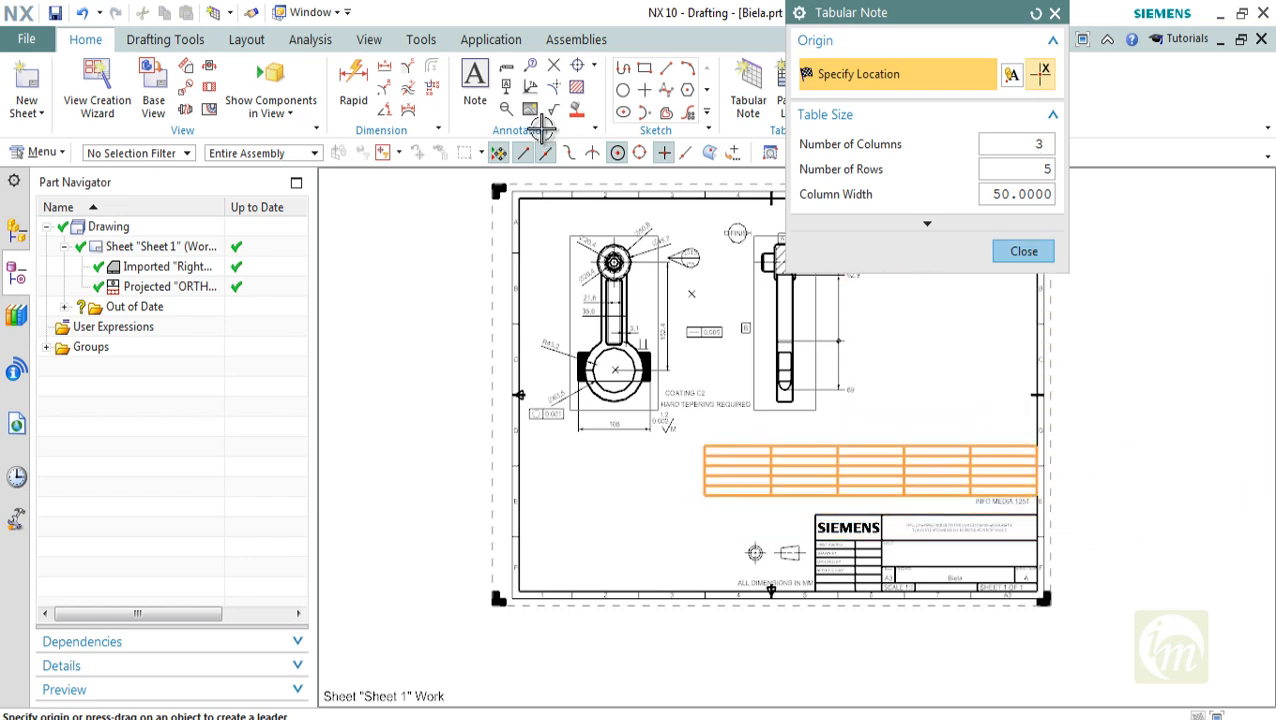
left_click(706, 445)
key("Escape")
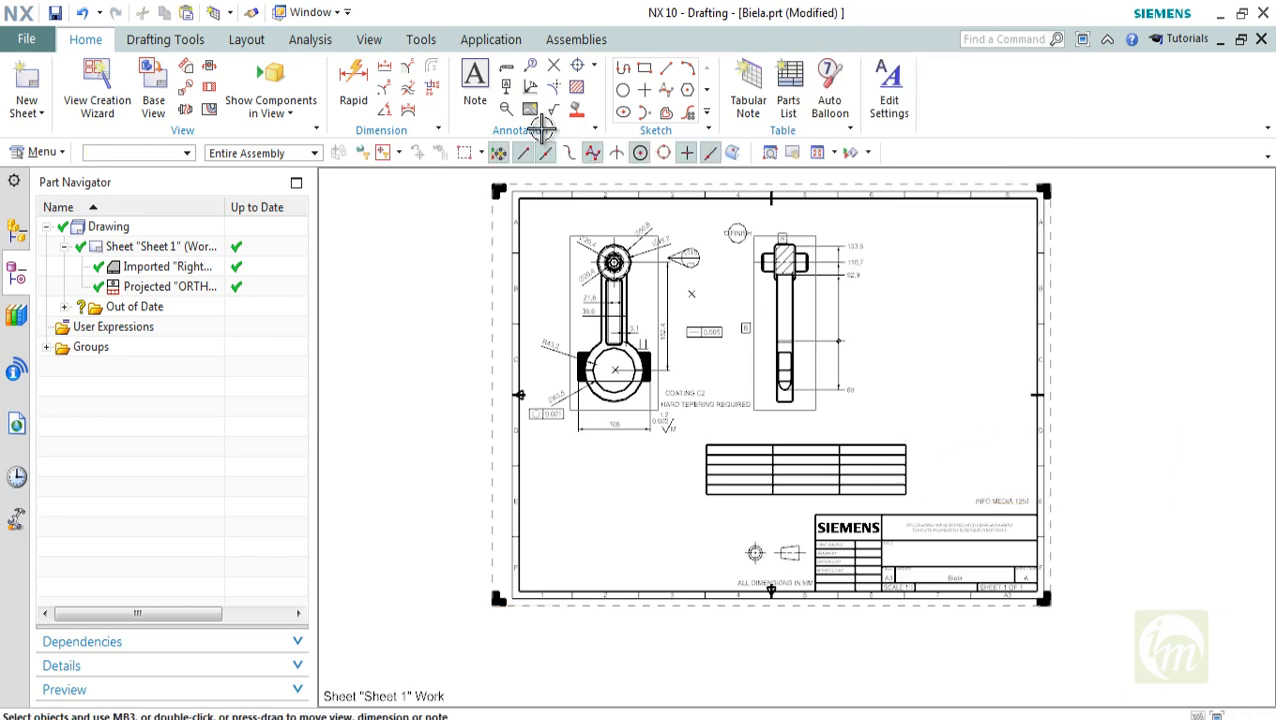
Fill the table's header row with REV.NO., REASON and DATE
scroll(717, 506, "up", 3)
double_click(760, 397)
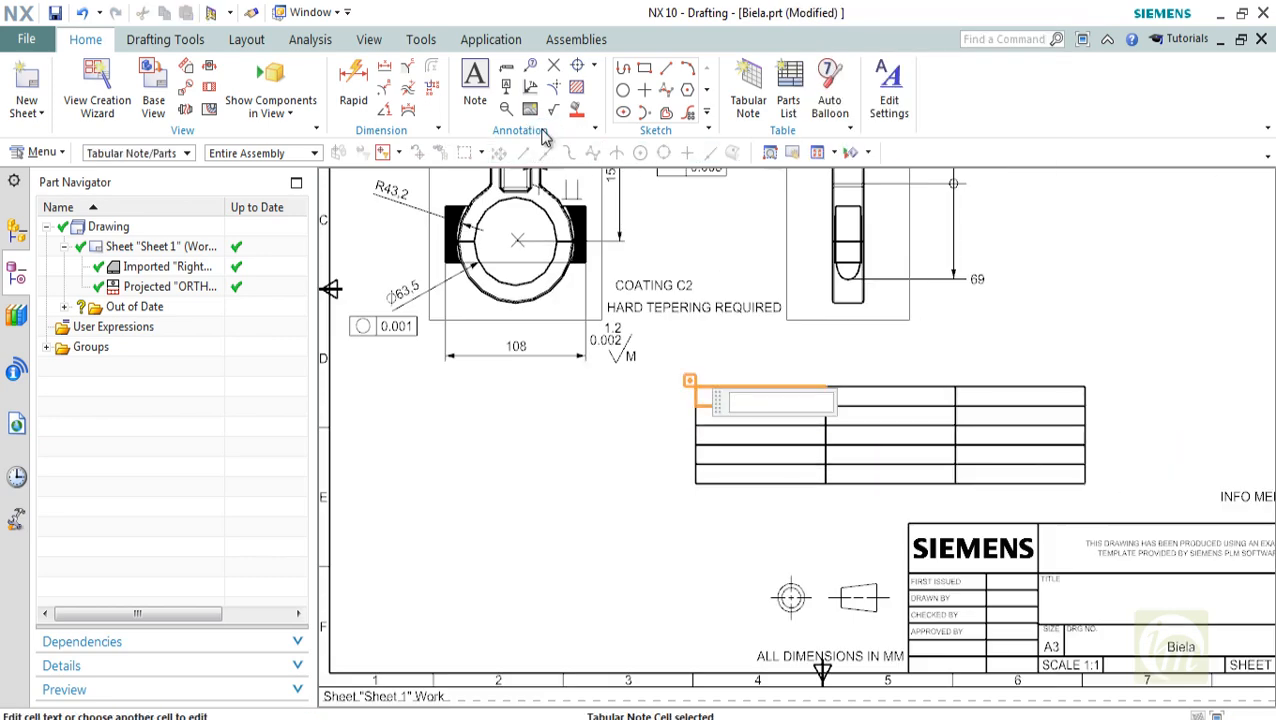
type("REV.NO.")
key("Tab")
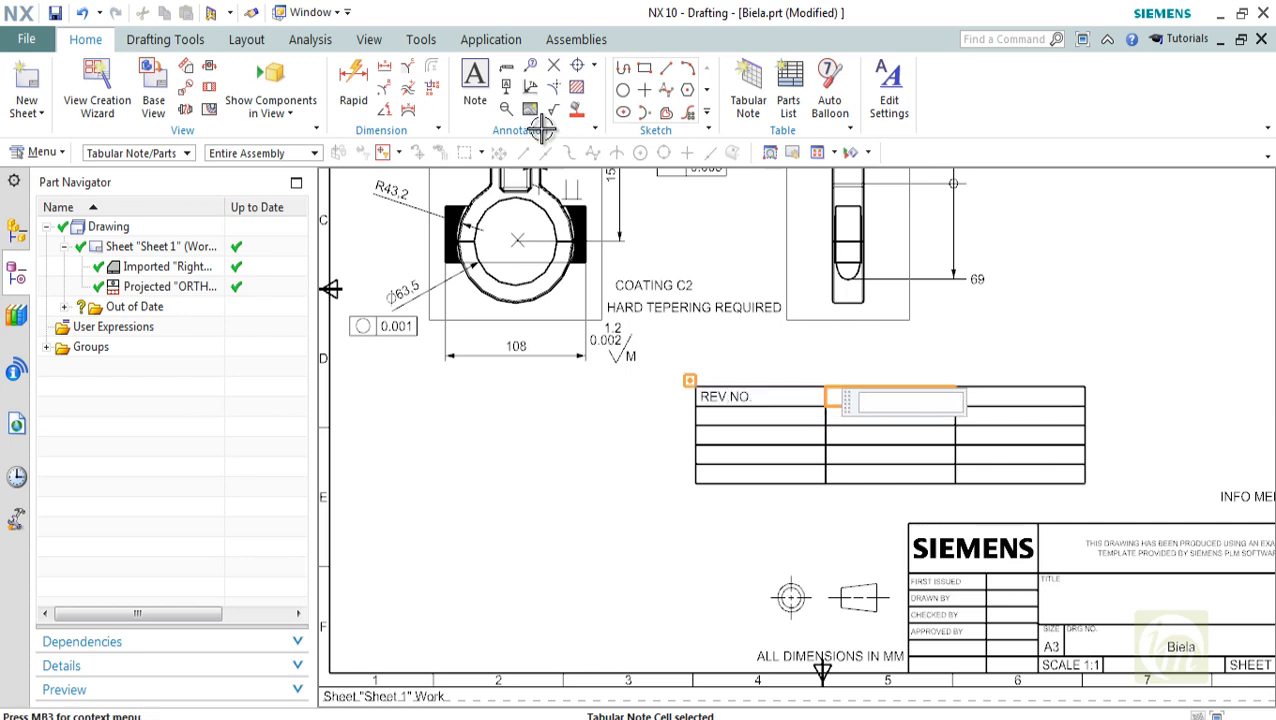
type("REASON")
key("Tab")
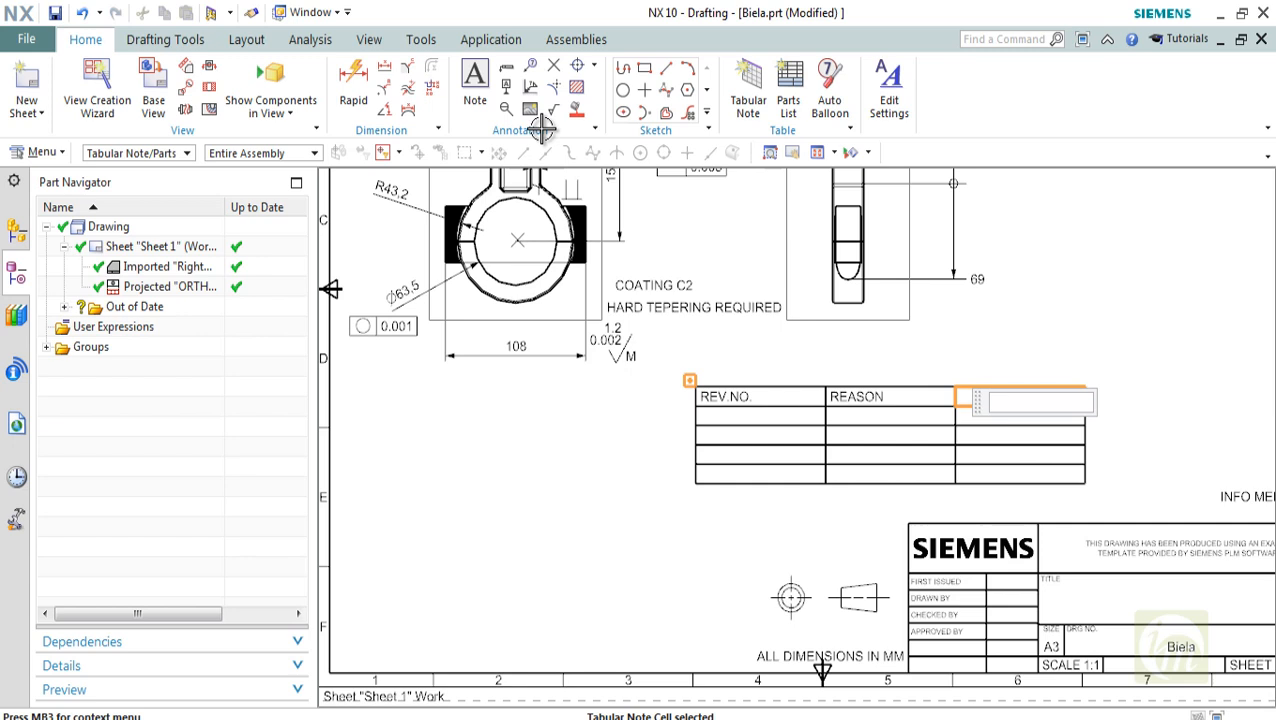
type("DATE")
Fill the first row below the table header with 01, APPROVAL and 12/05/2016
double_click(760, 435)
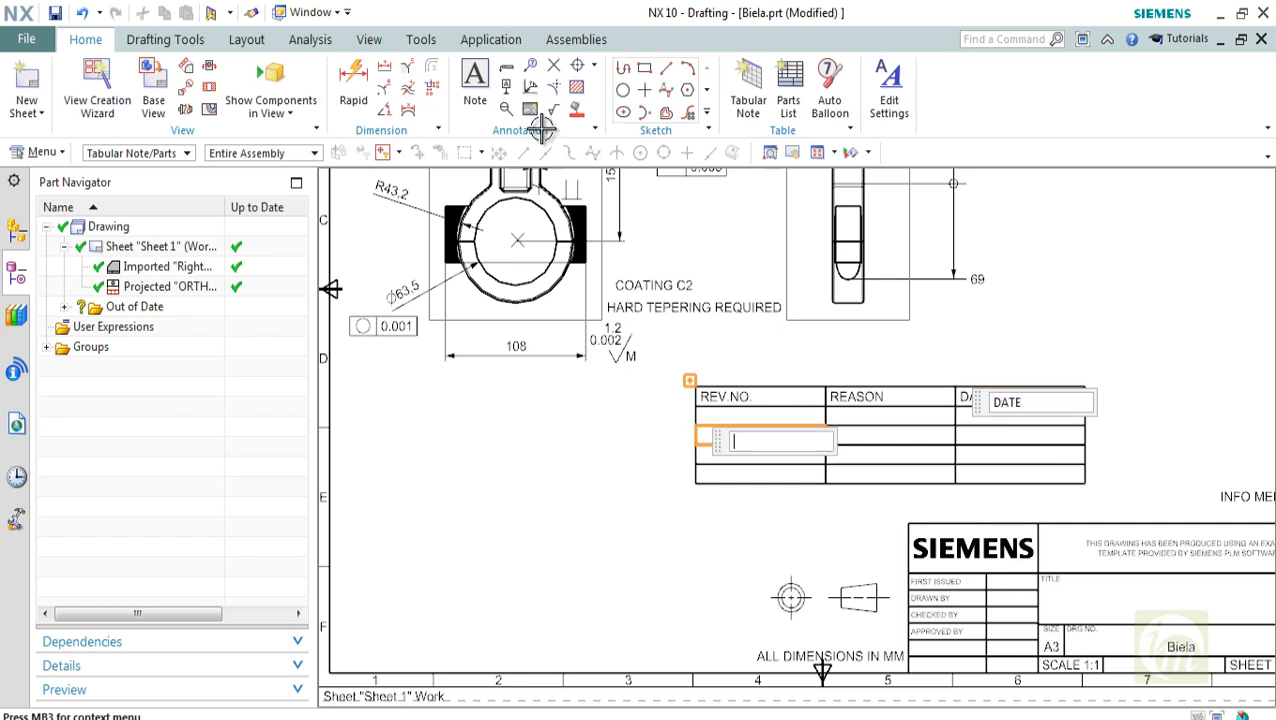
double_click(760, 416)
scroll(826, 444, "down", 2)
middle_click_drag(826, 444, 808, 542, "shift")
middle_click_drag(745, 498, 723, 397, "shift")
scroll(723, 397, "up", 3)
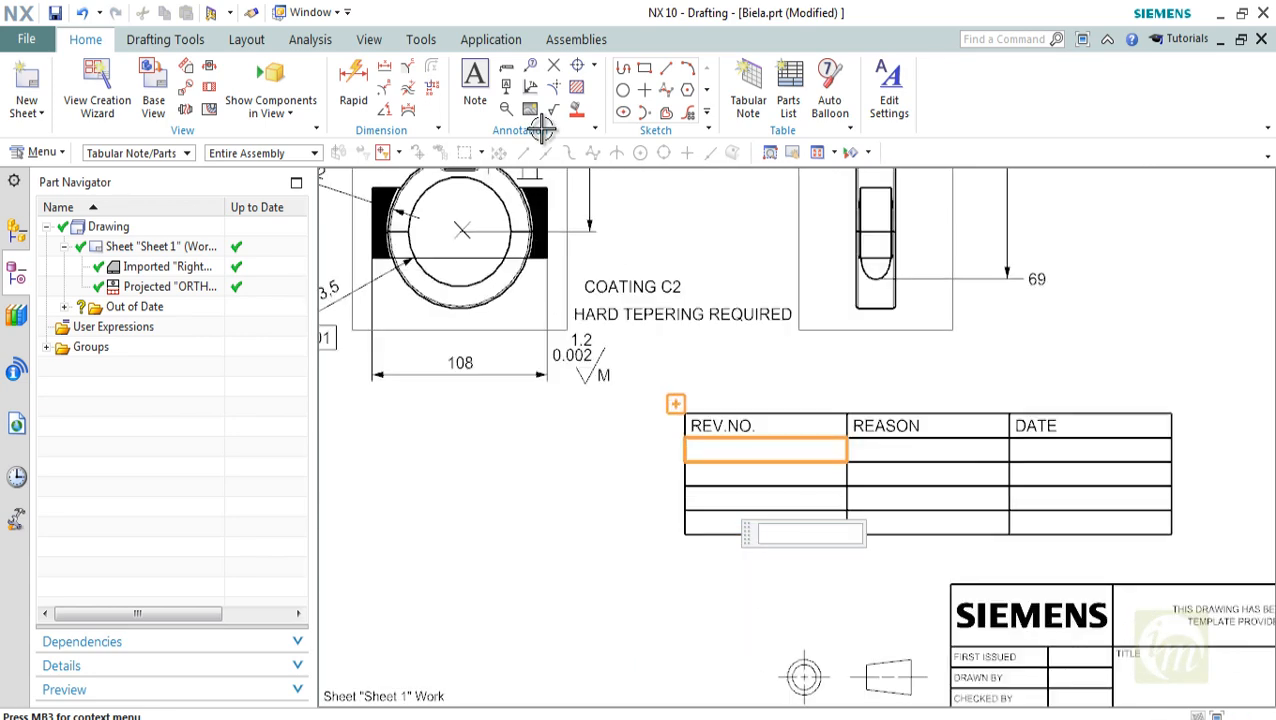
type("0")
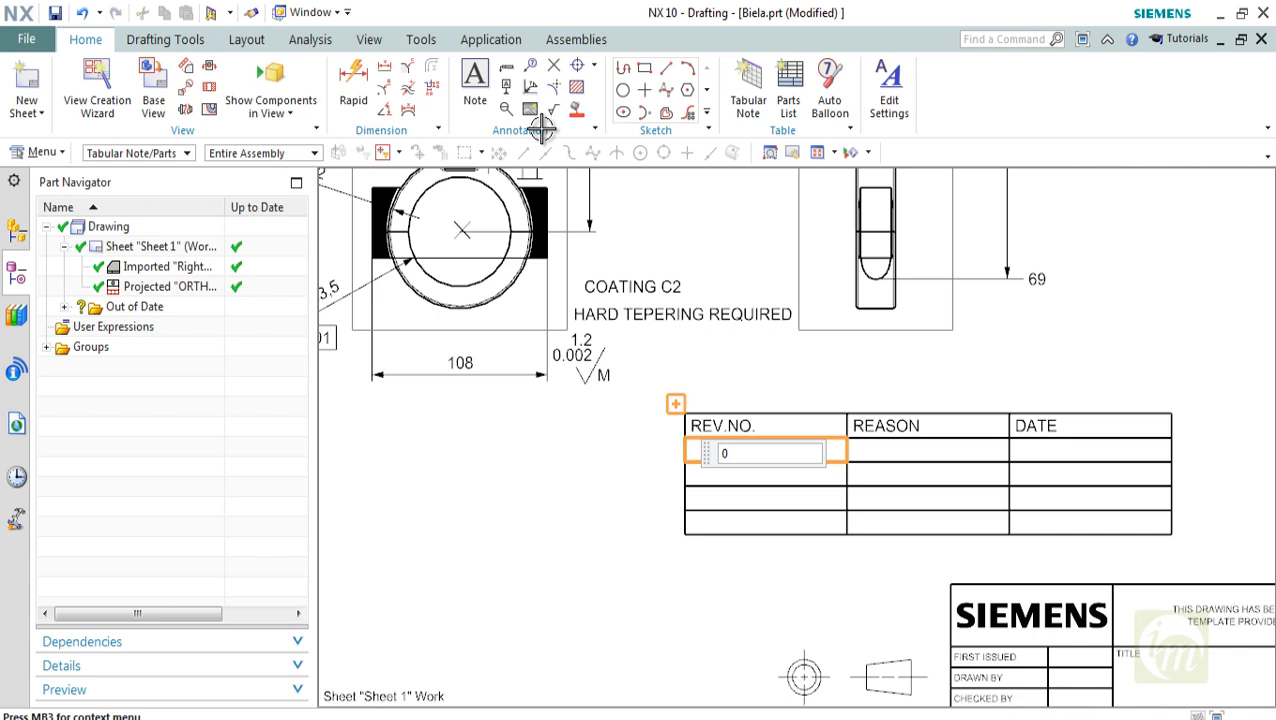
type("1")
key("Tab")
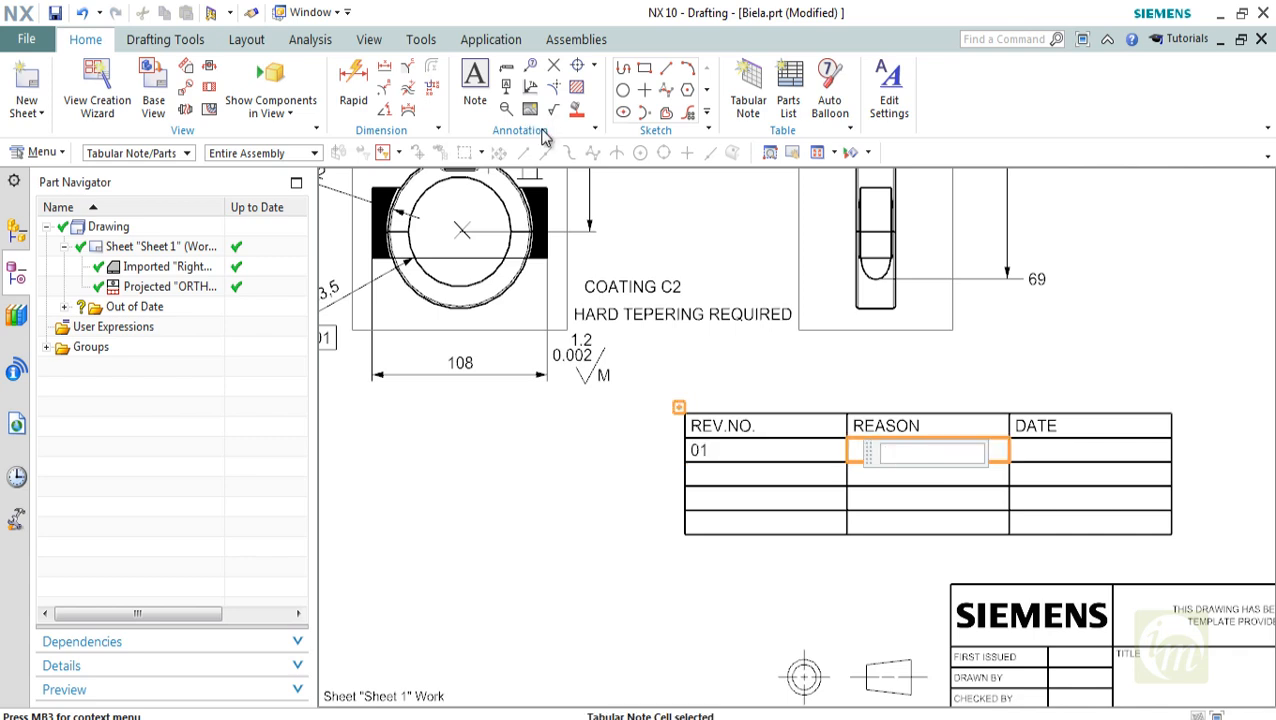
type("APPROVAL")
key("Tab")
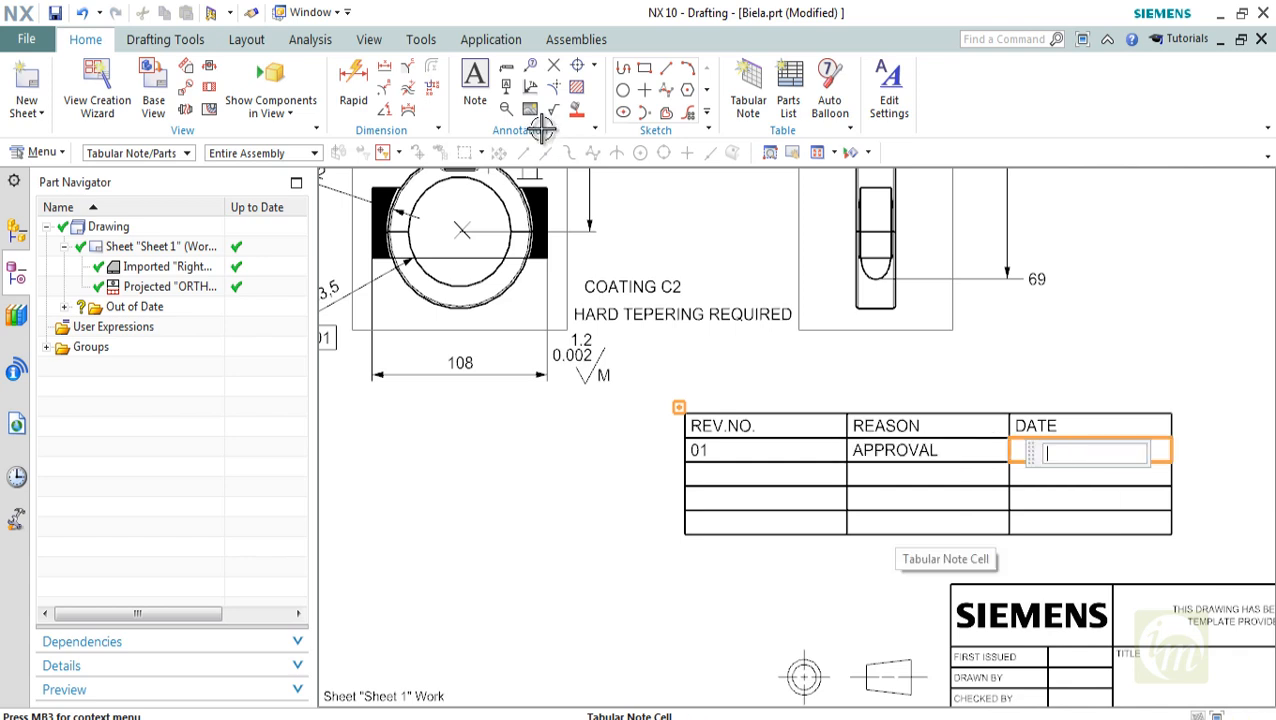
type("12/05/2016")
key("Tab")
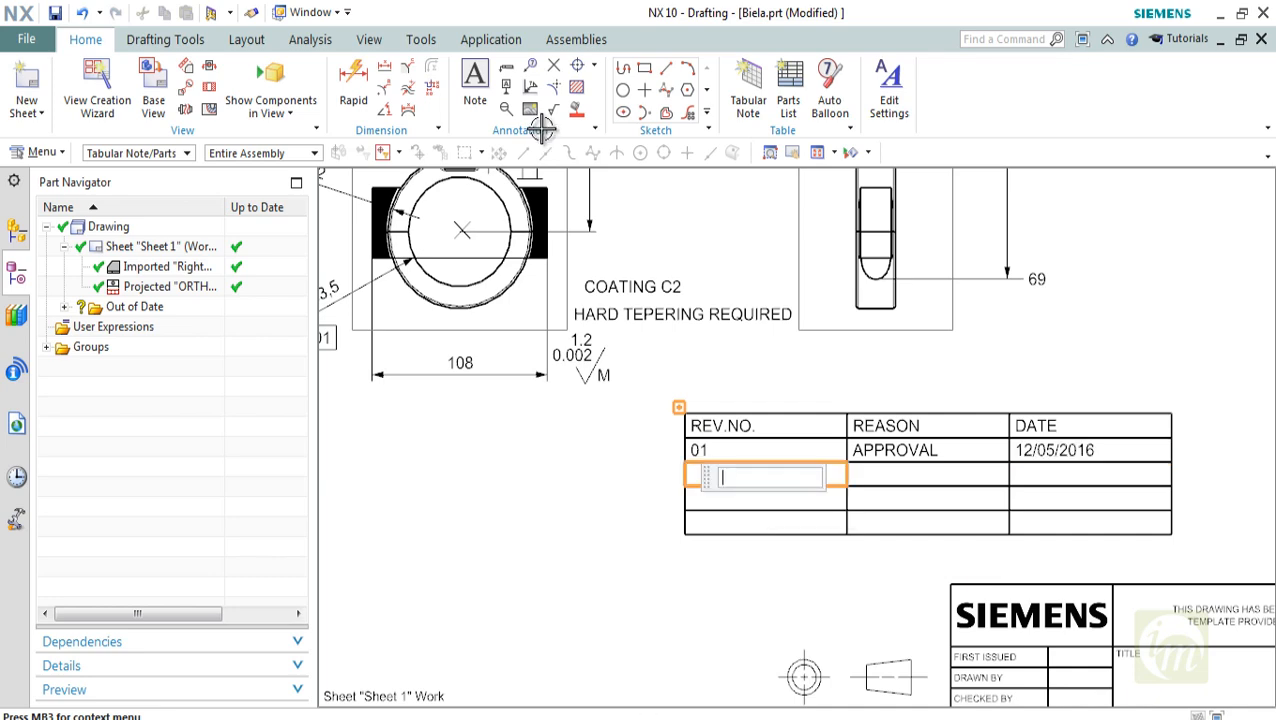
Fill the table row below revision 01 with 02, HOLE DIA 12 and 5/07/2016, and end cell editing
key("ctrl+f")
type("02")
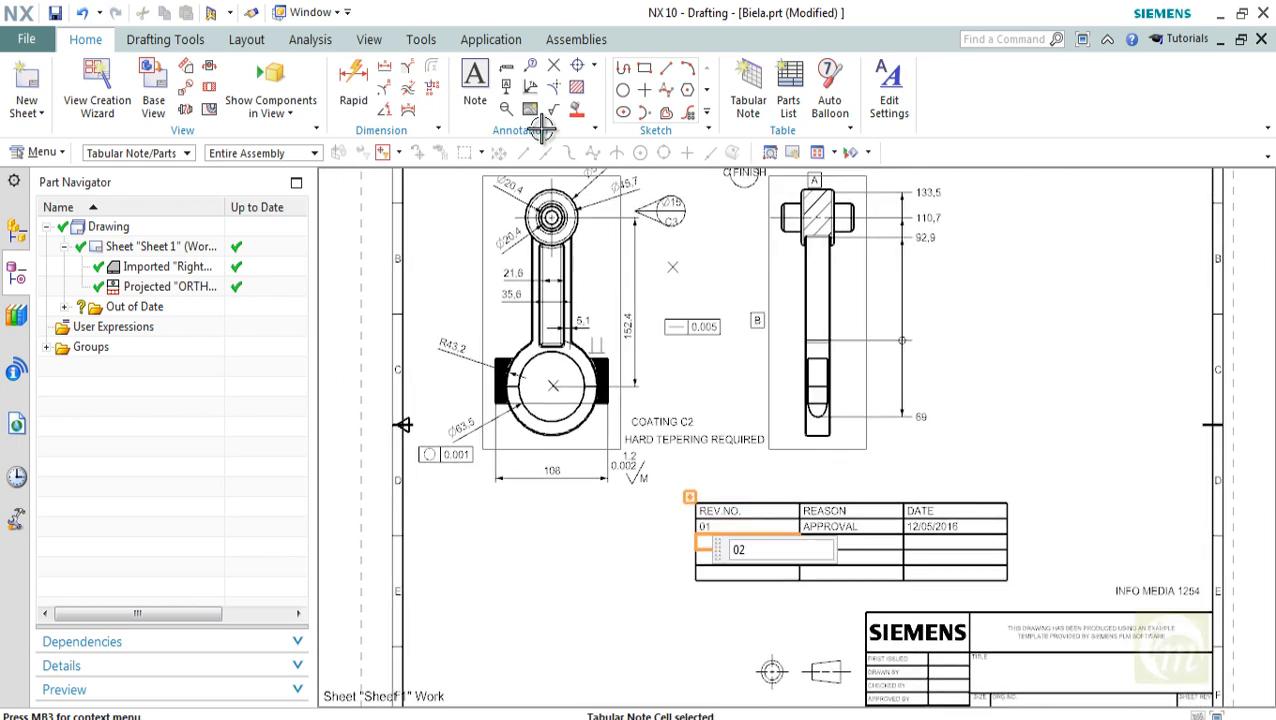
key("Tab")
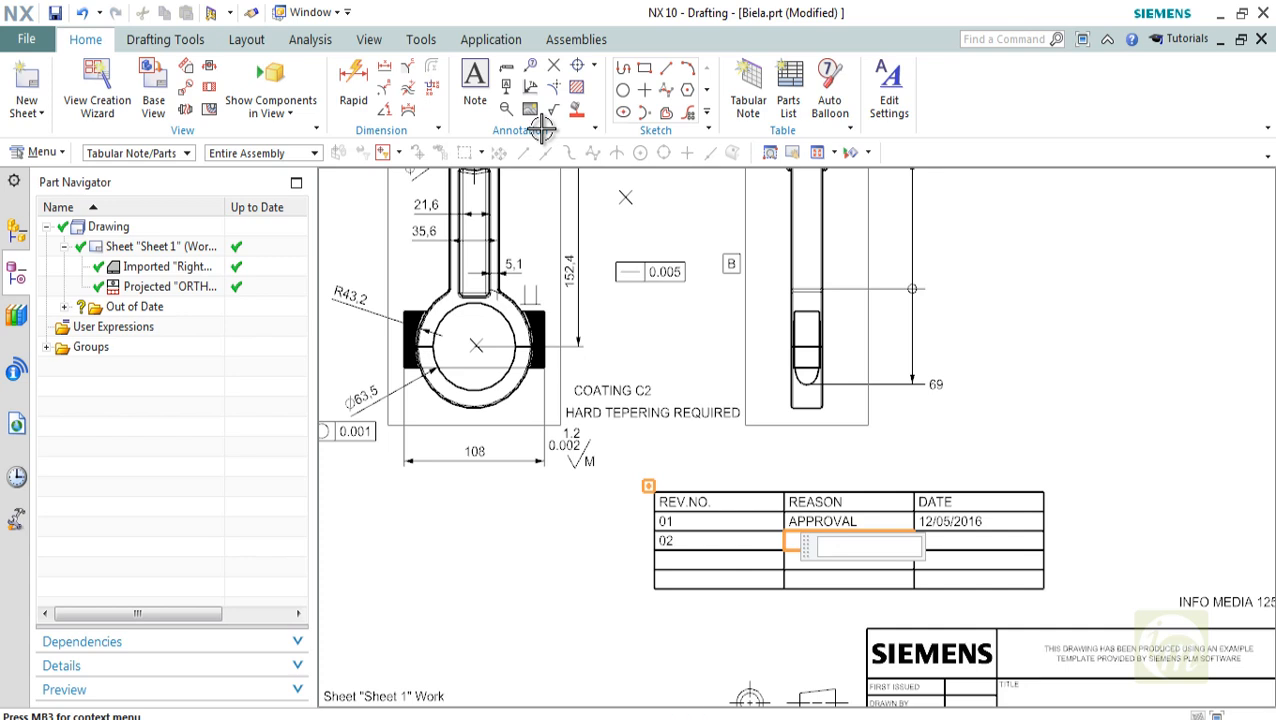
type("HOLE DIA")
type("12")
key("Tab")
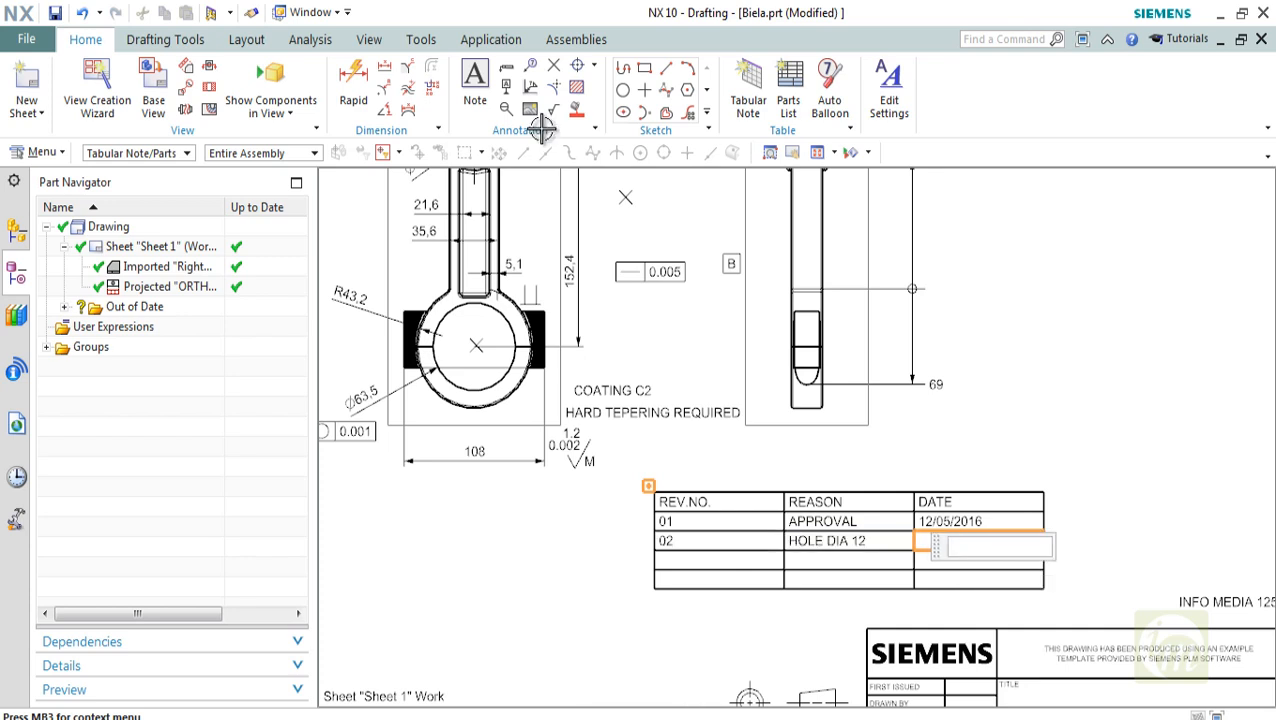
type("5/07/2016")
key("Tab")
scroll(1005, 440, "down", 2)
scroll(917, 537, "up", 2)
key("Escape")
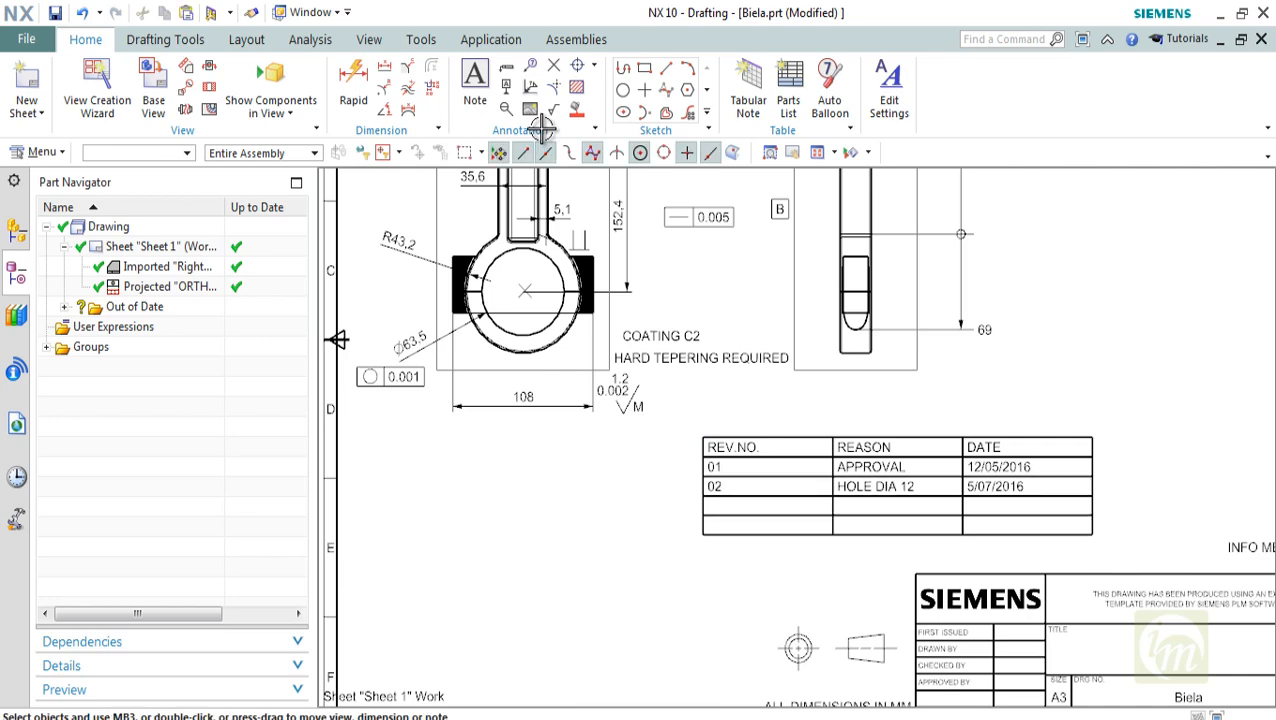
Select the whole revision table and examine its section attributes and general properties
middle_click_drag(760, 508, 723, 508, "shift")
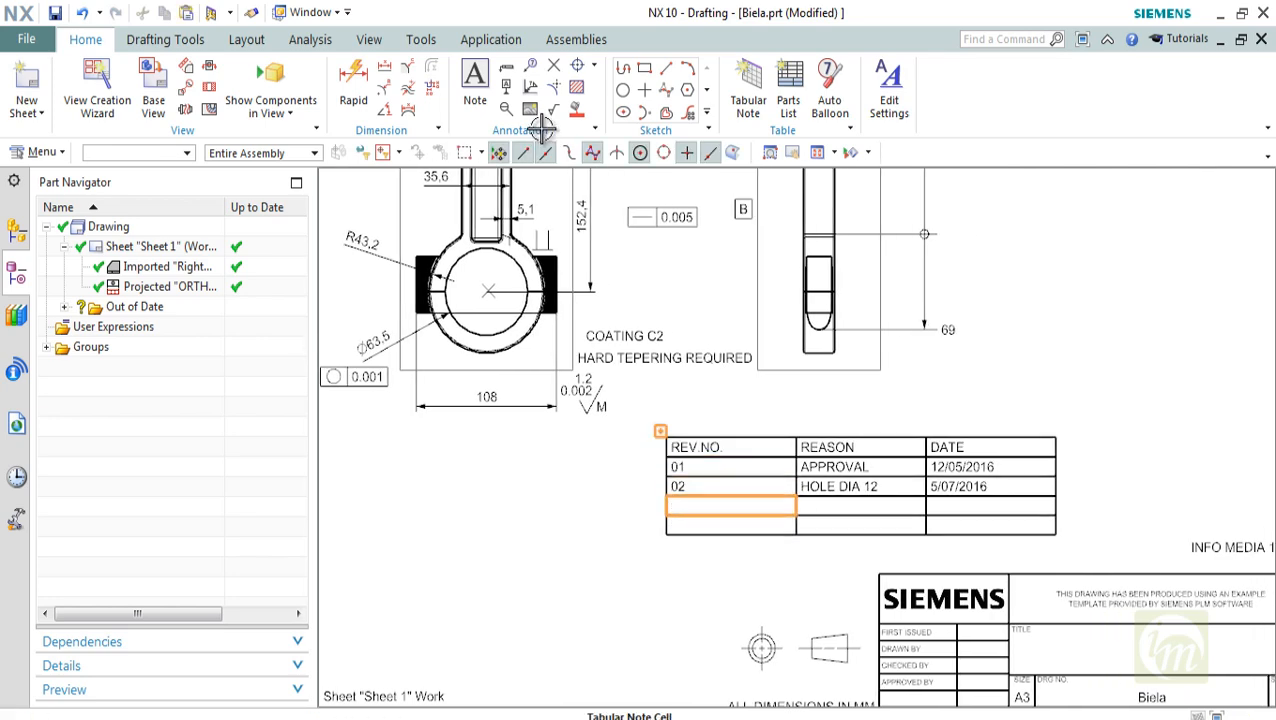
left_click(660, 431)
right_click(717, 476)
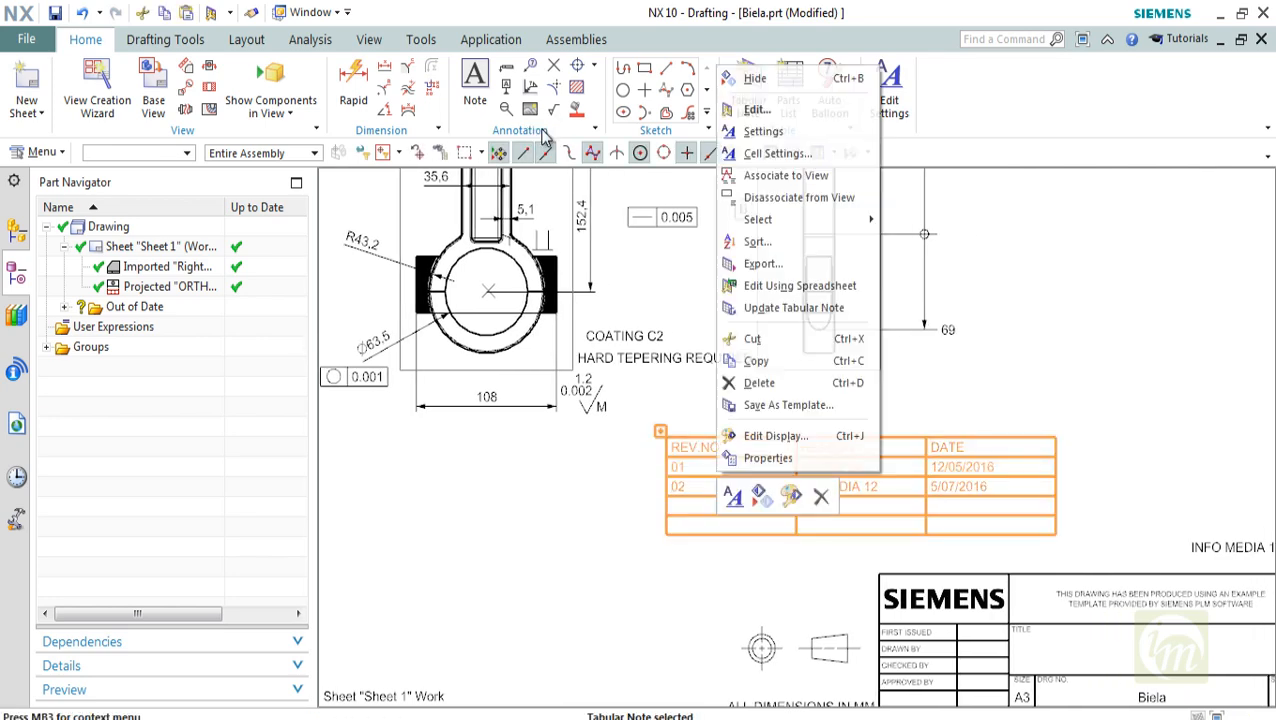
left_click(768, 457)
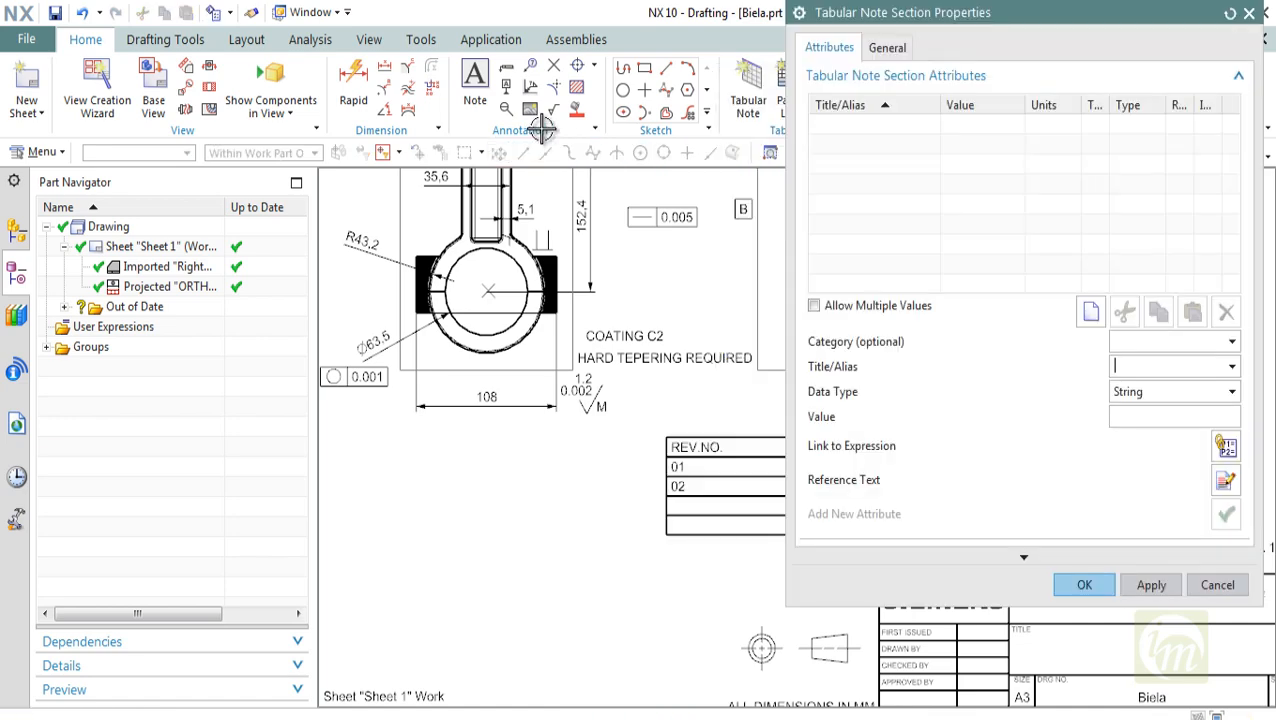
left_click(887, 48)
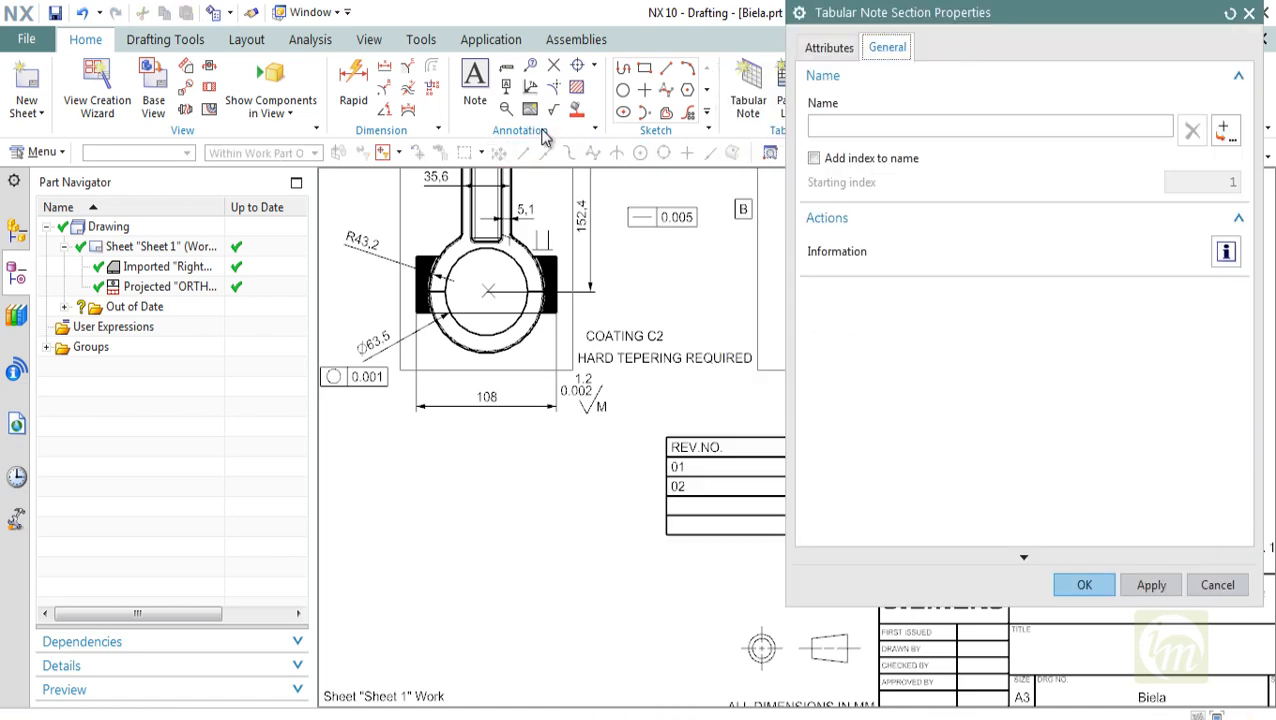
key("Escape")
Select the entire revision 01 row and examine the editing options available for it, leaving the table unedited
right_click(724, 468)
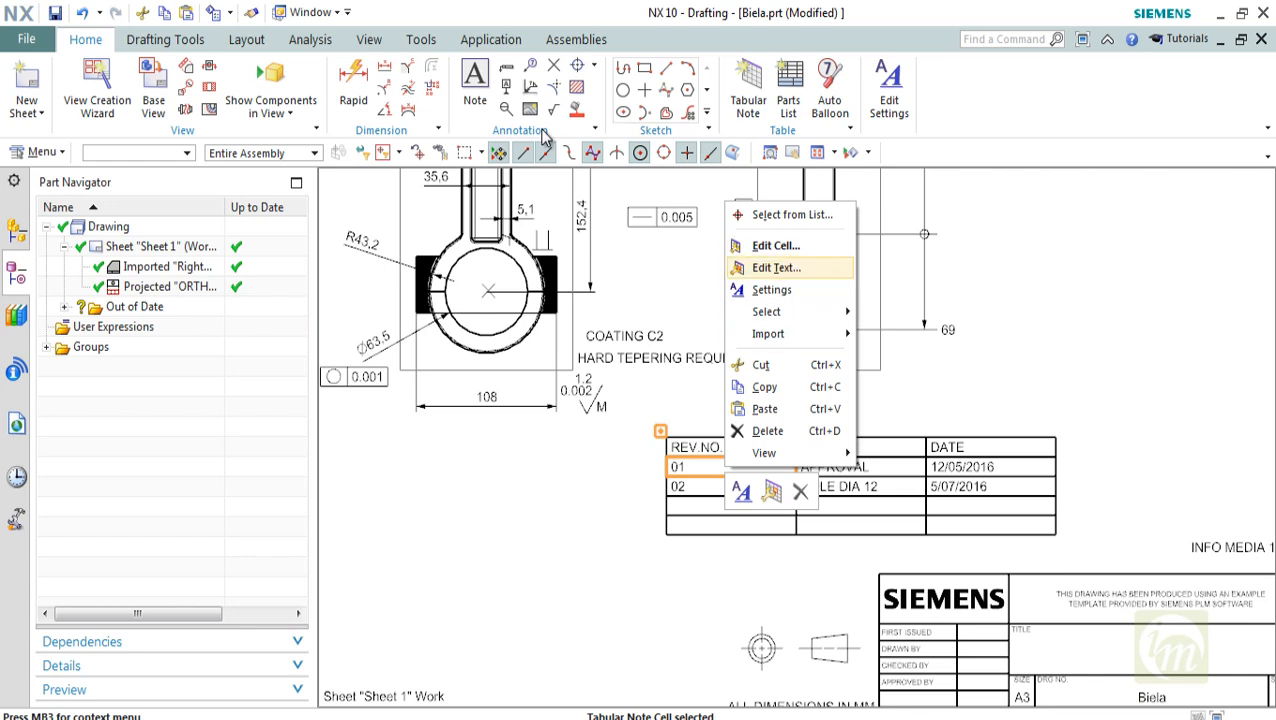
mouse_move(766, 311)
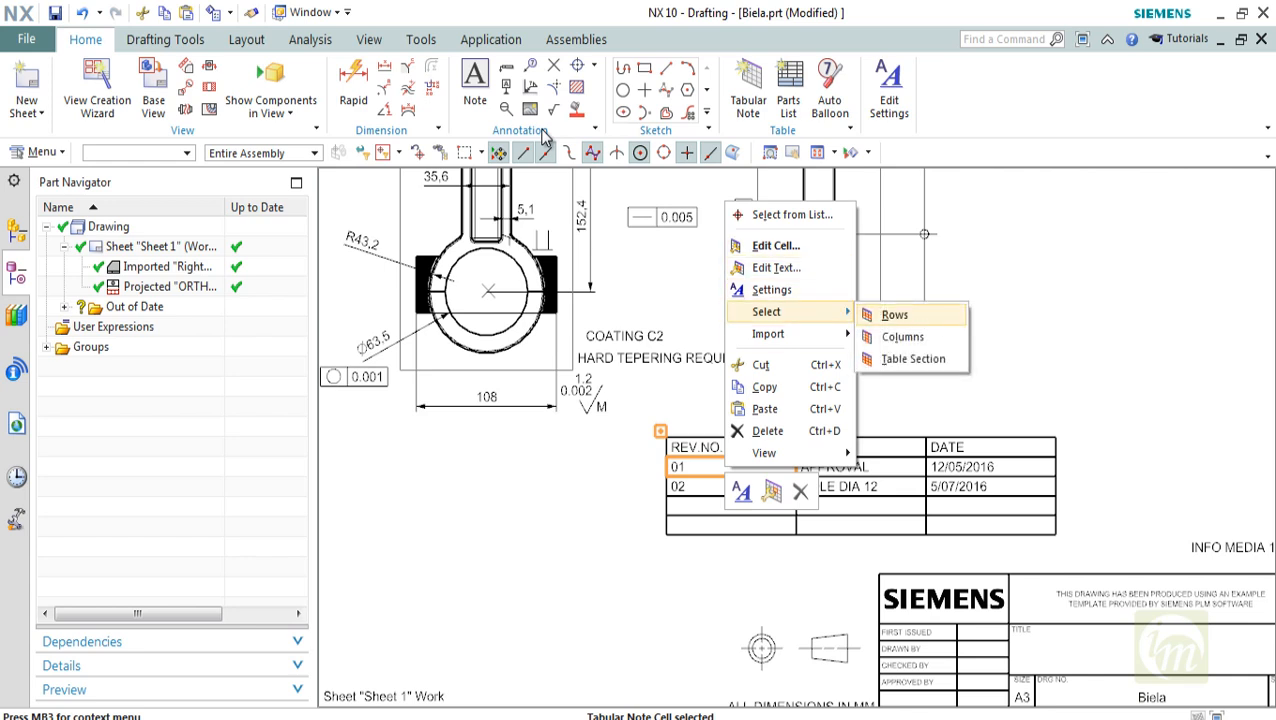
left_click(895, 314)
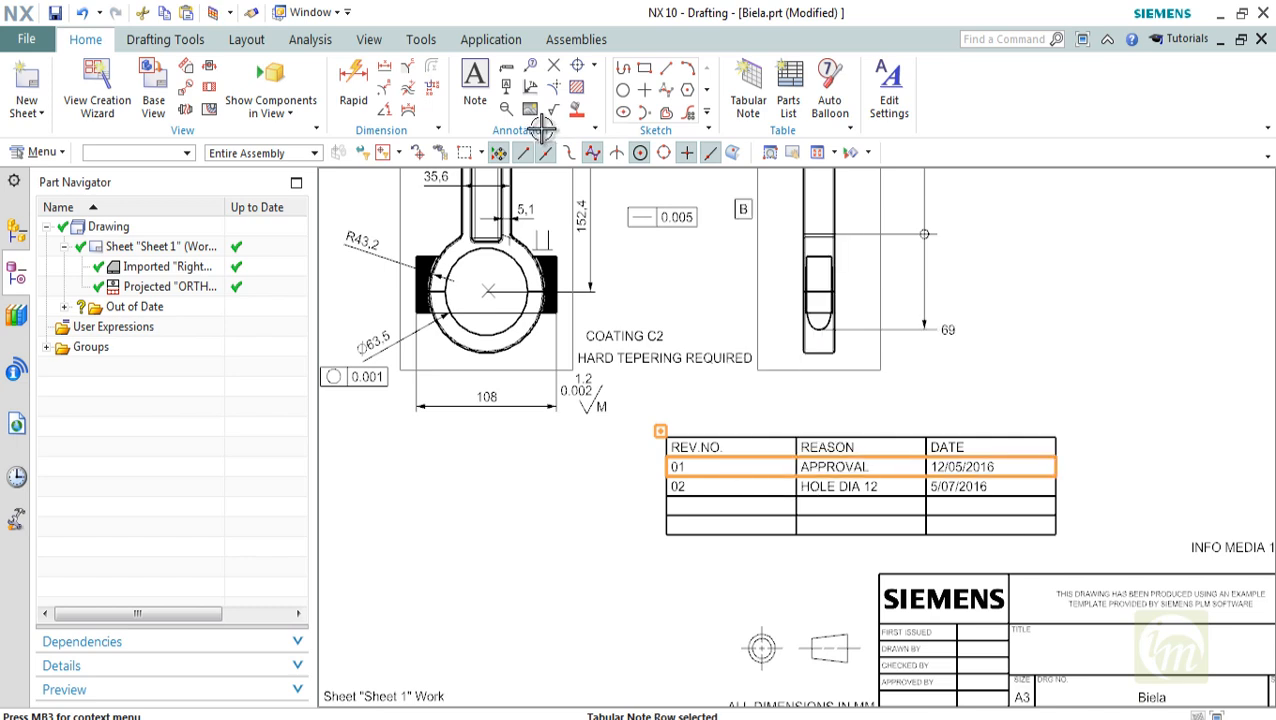
right_click(731, 464)
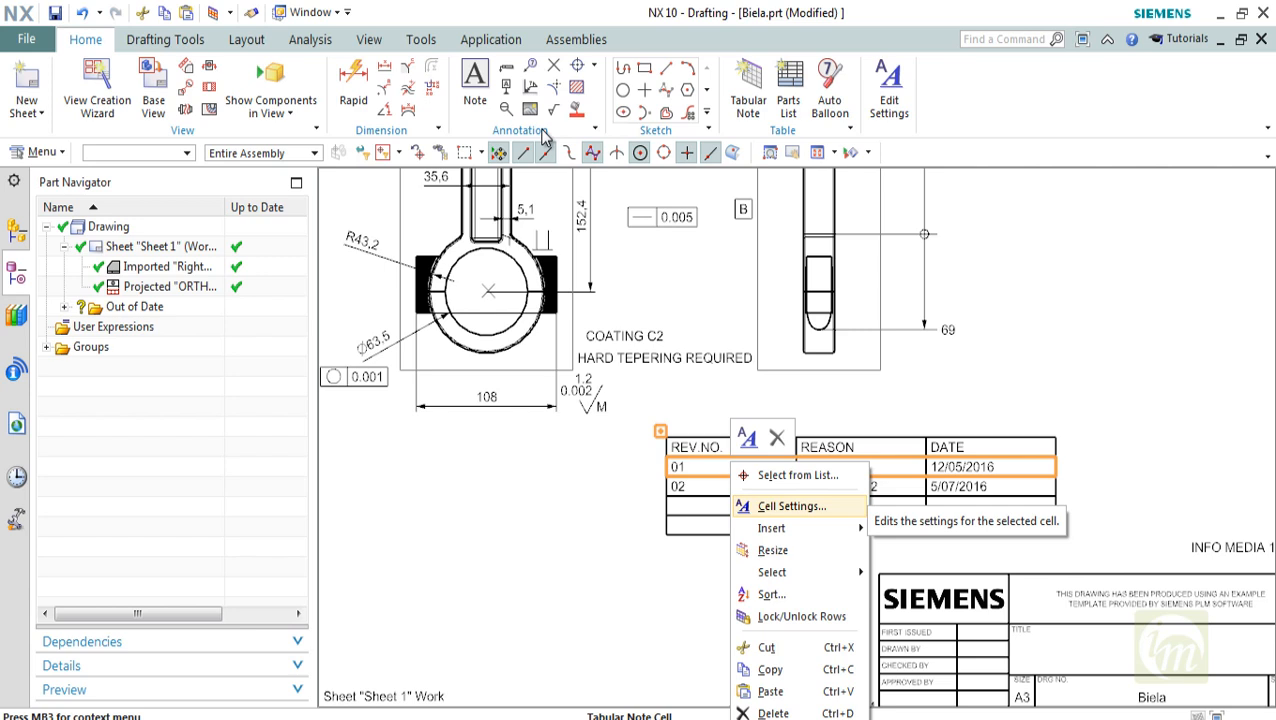
left_click(955, 528)
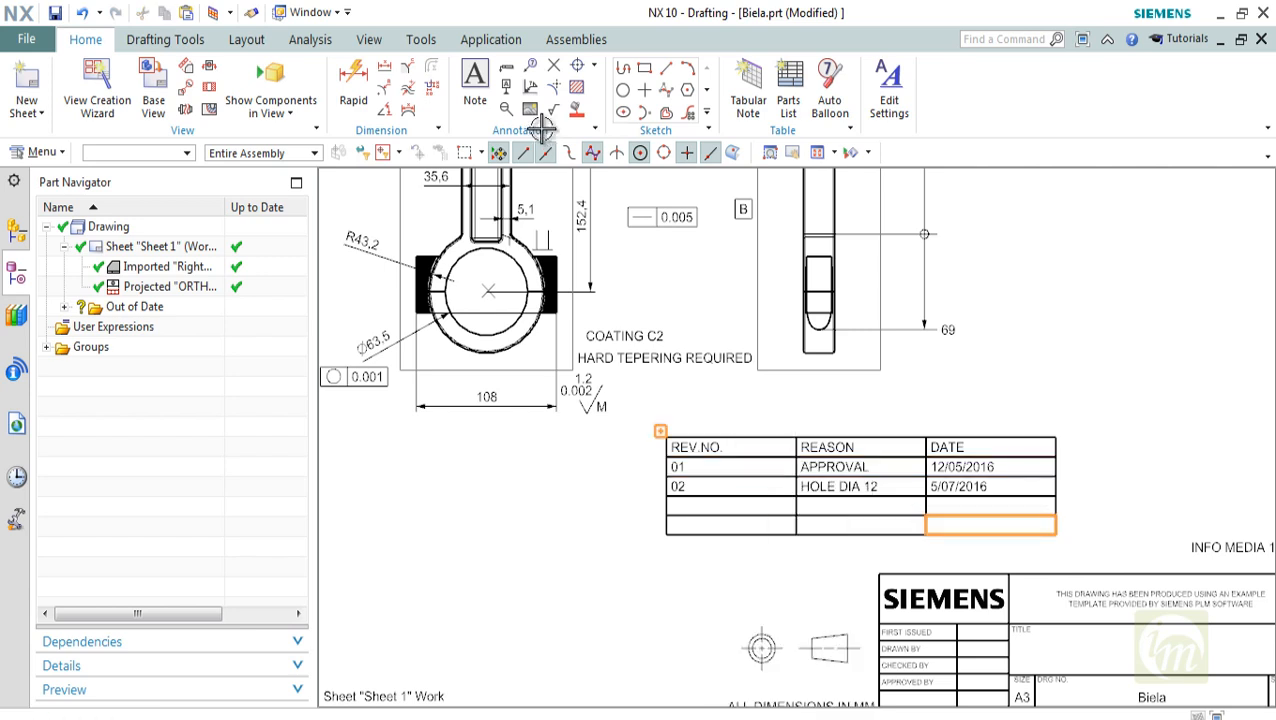
left_click(955, 525)
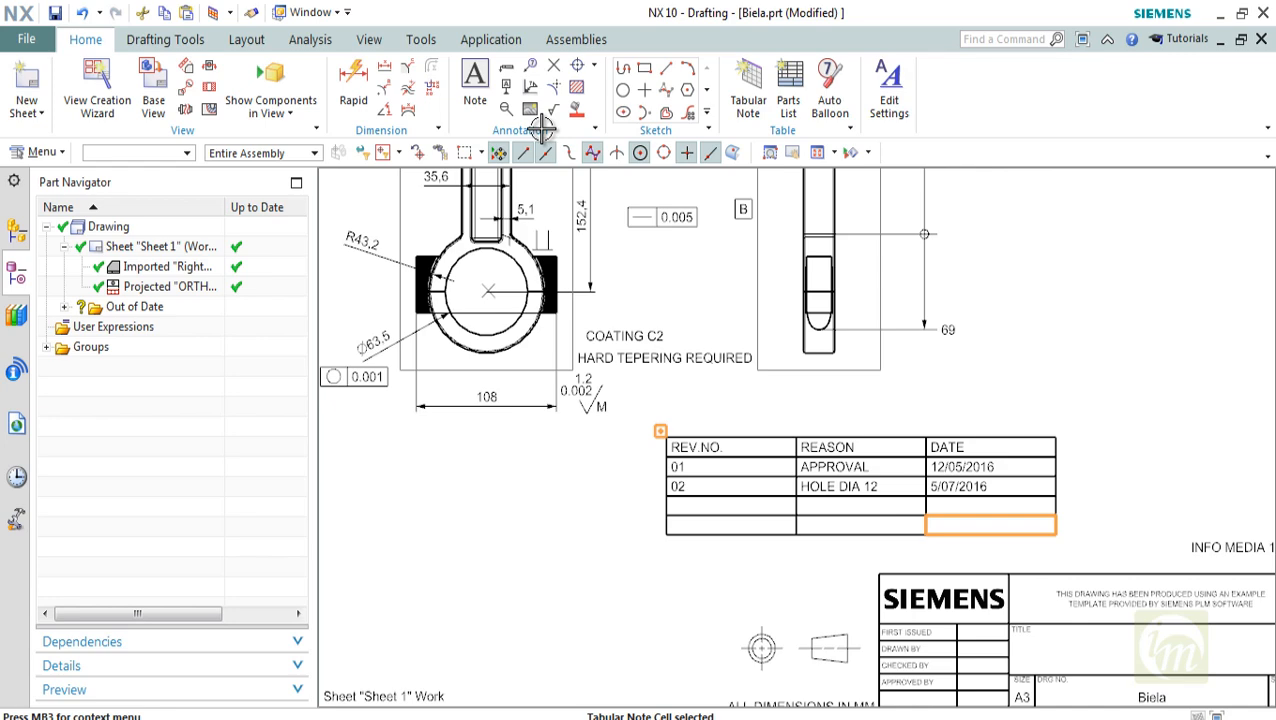
key("Escape")
Check the complete sheet with its views, annotations and revision table, and save the Biela part
middle_click_drag(820, 370, 791, 304, "shift")
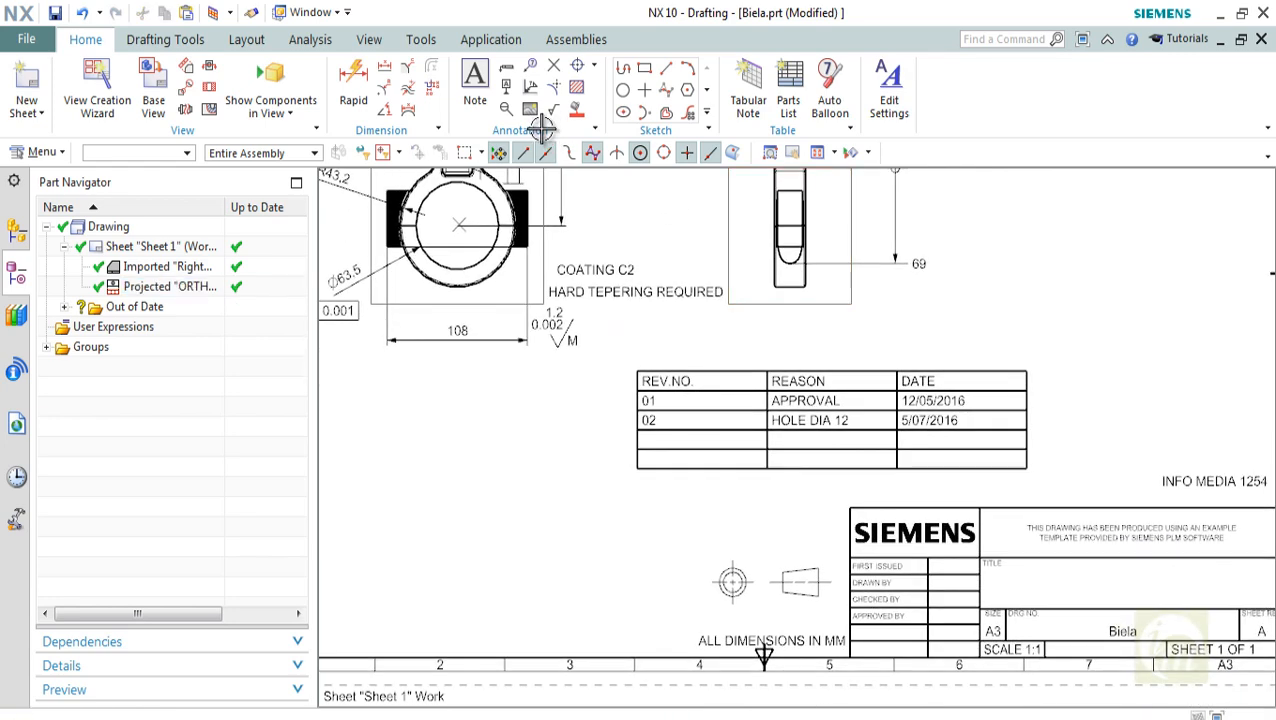
scroll(717, 352, "down", 1)
middle_click_drag(717, 352, 703, 458, "shift")
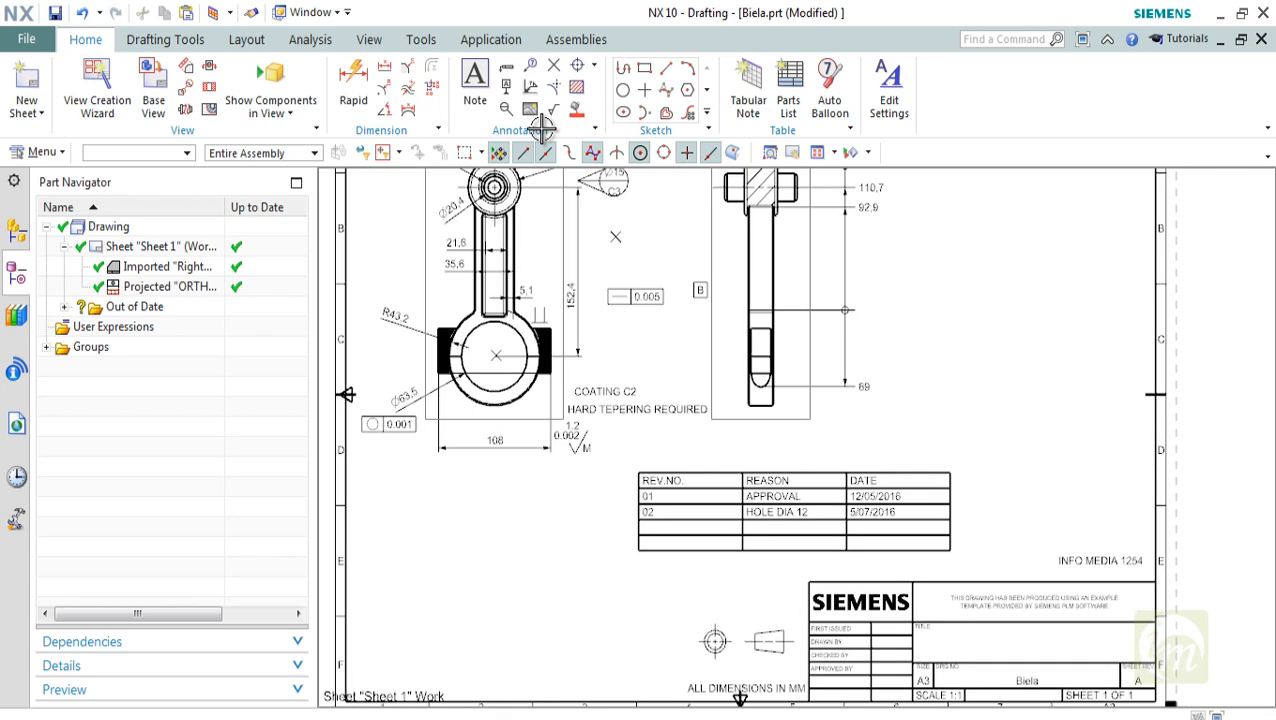
scroll(708, 410, "down", 3)
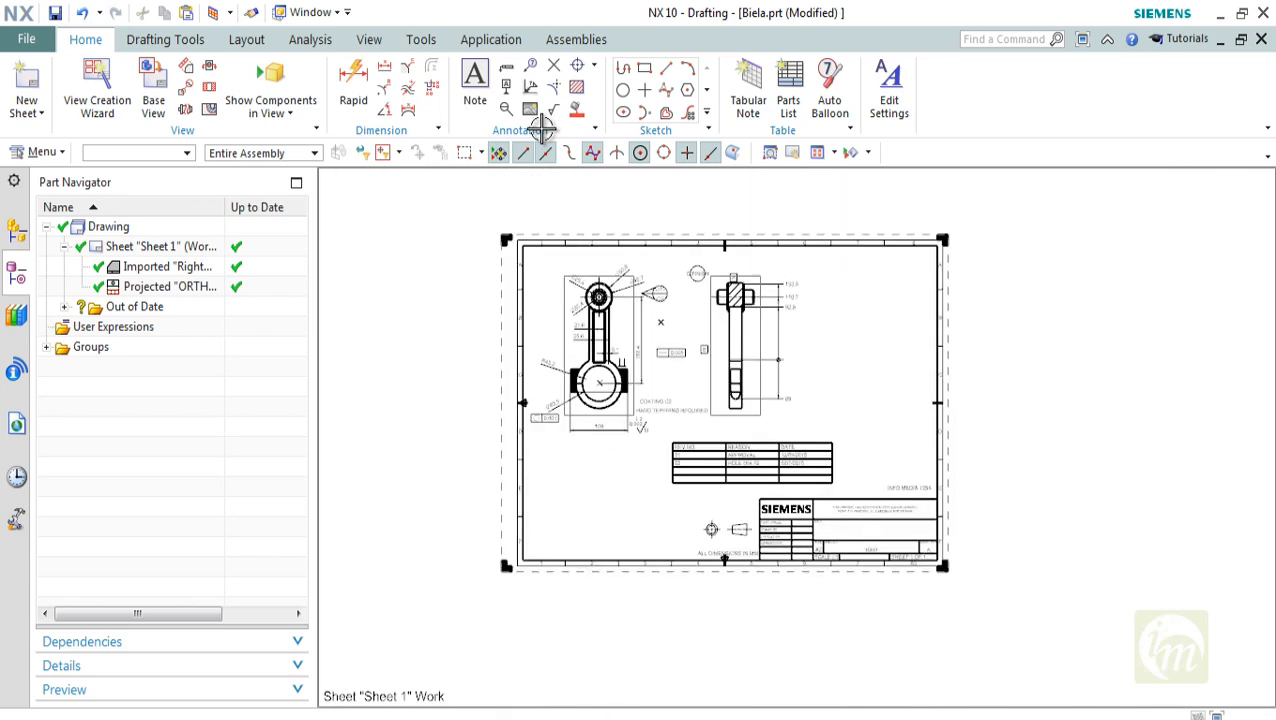
scroll(677, 351, "up", 2)
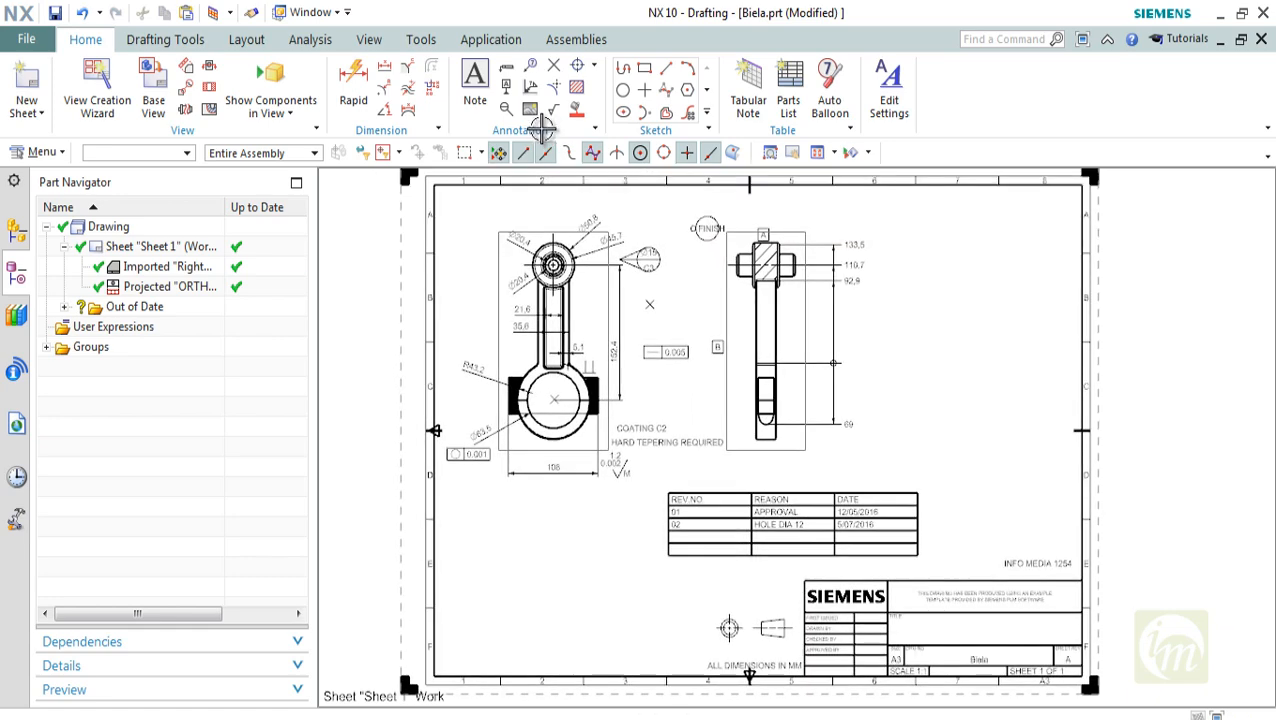
mouse_move(677, 351)
middle_mouse_down("shift")
mouse_move(651, 351)
mouse_move(716, 344)
middle_mouse_up("shift")
mouse_move(845, 355)
middle_mouse_down("shift")
mouse_move(885, 347)
mouse_move(845, 345)
middle_mouse_up("shift")
scroll(885, 347, "down", 2)
scroll(840, 356, "up", 2)
key("ctrl+s")
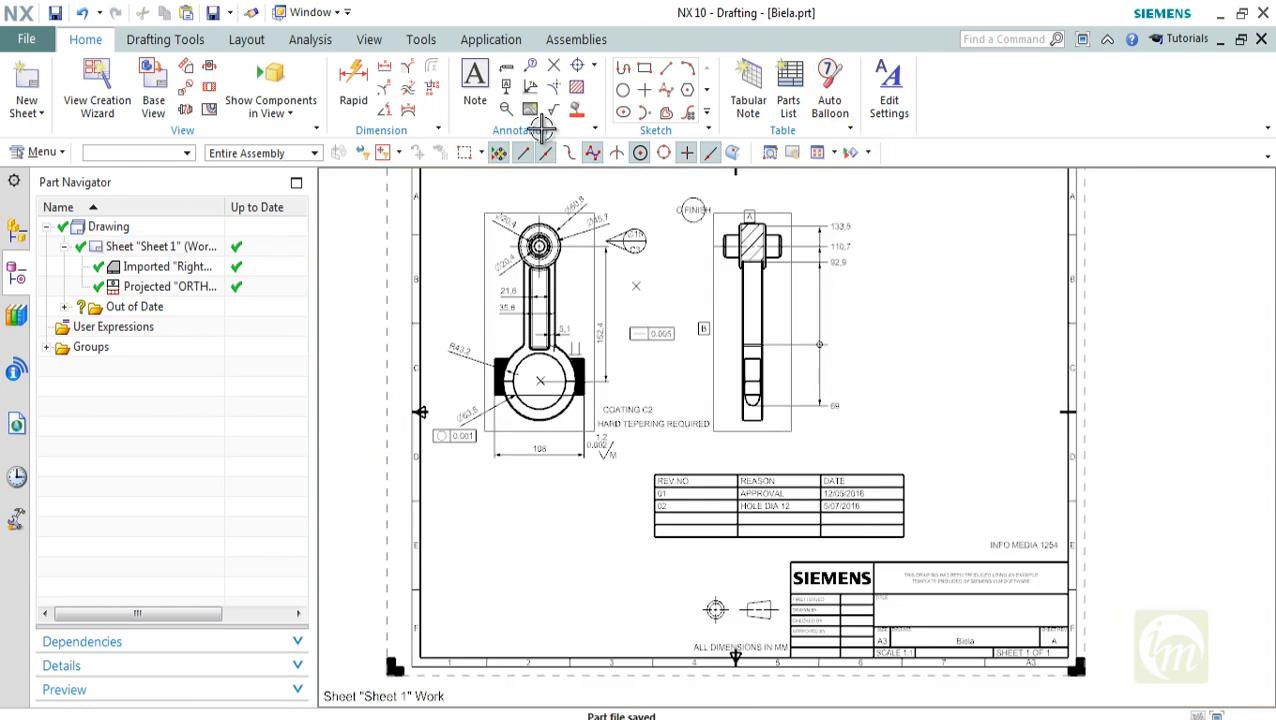
Open the recently used part final.prt from the V6 ENGINE folder and start a base view on Sheet 2
left_click(27, 39)
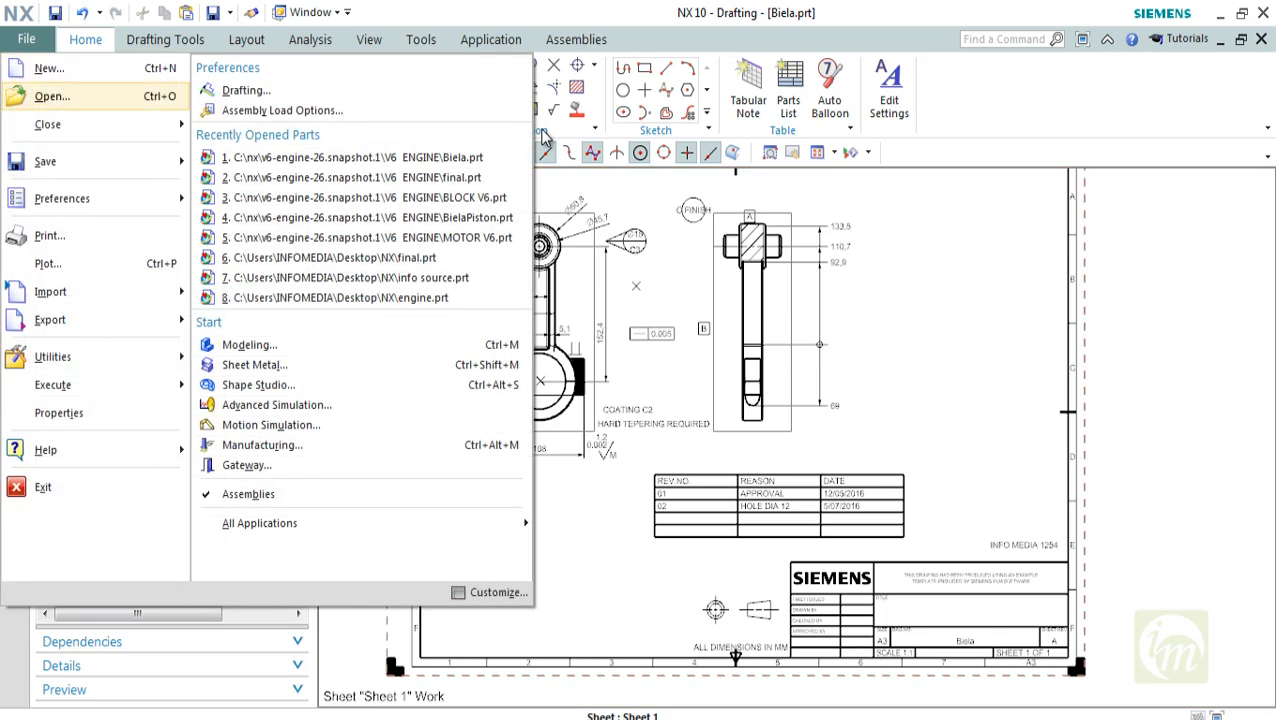
left_click(350, 177)
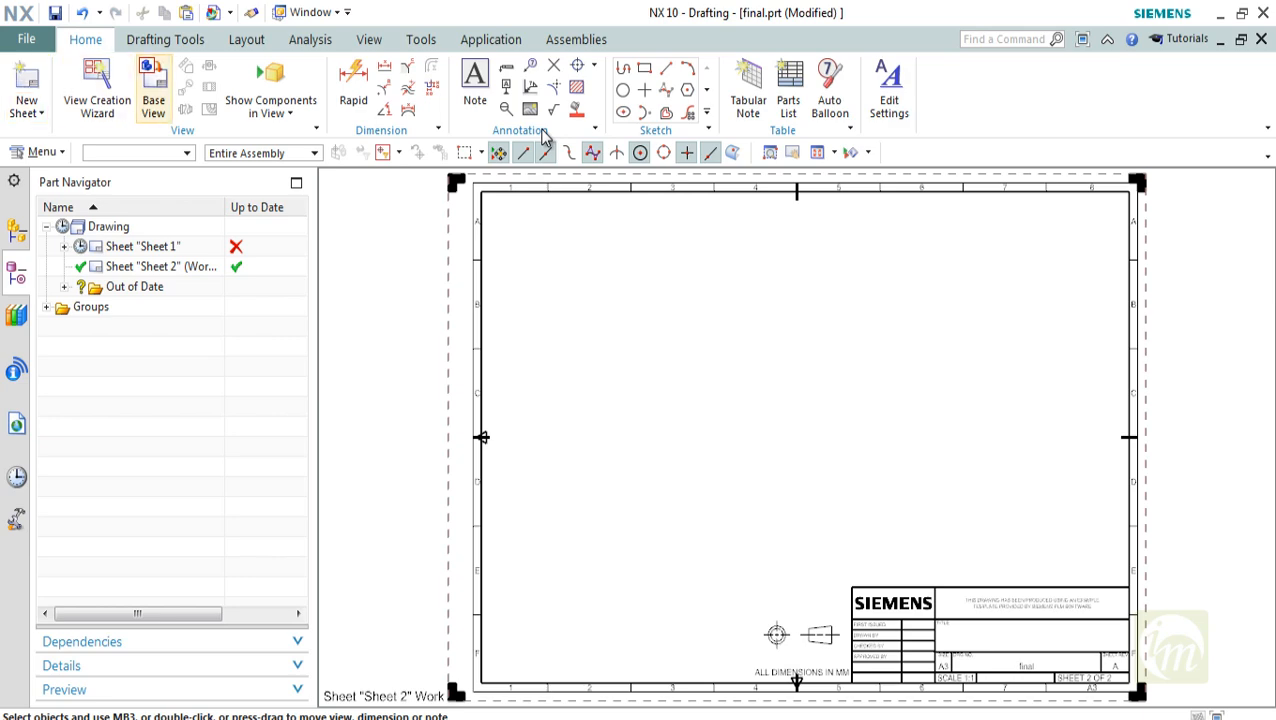
left_click(153, 95)
scroll(710, 357, "down", 3)
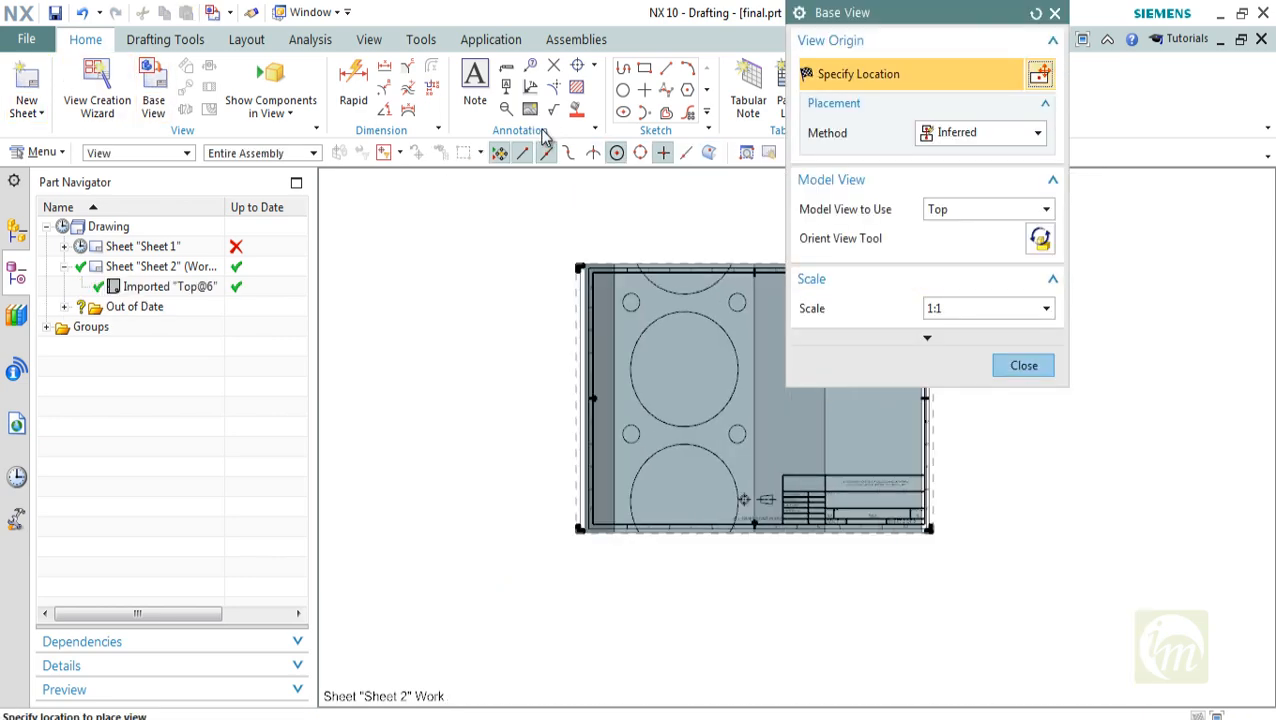
Use the Isometric model view for the base view and set its scale to 1:10
left_click(1046, 210)
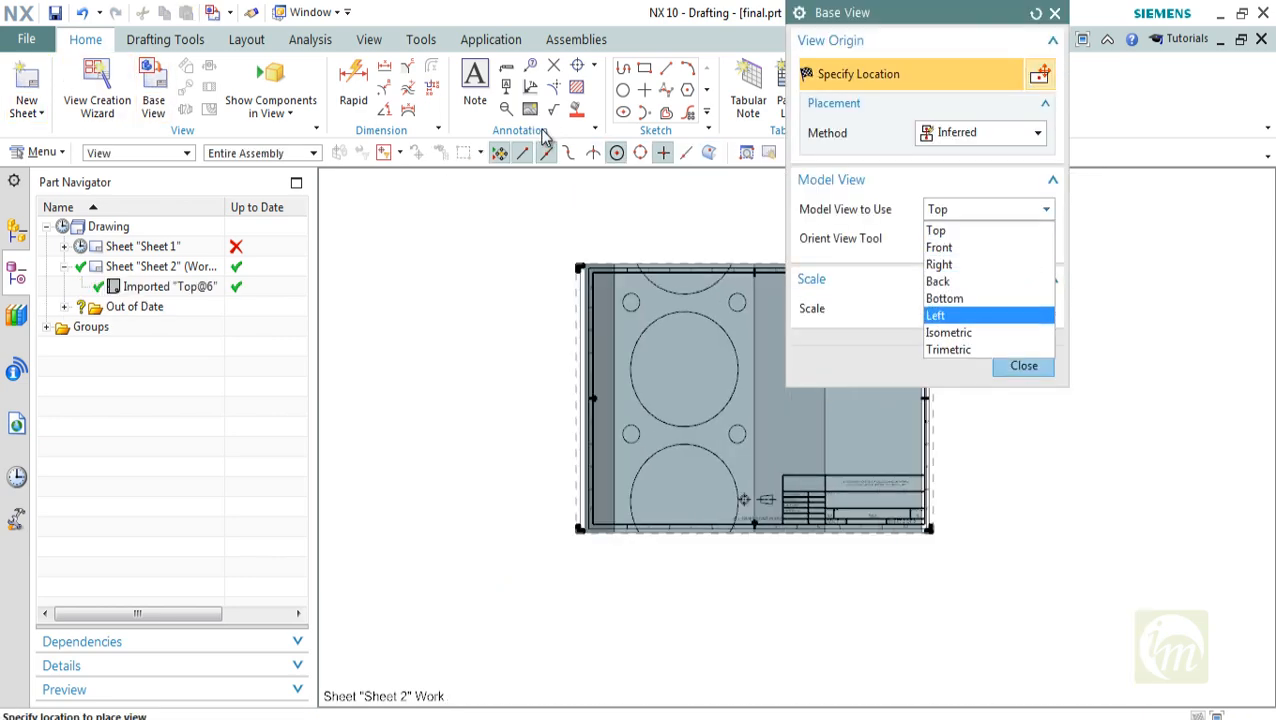
key("Down")
key("Return")
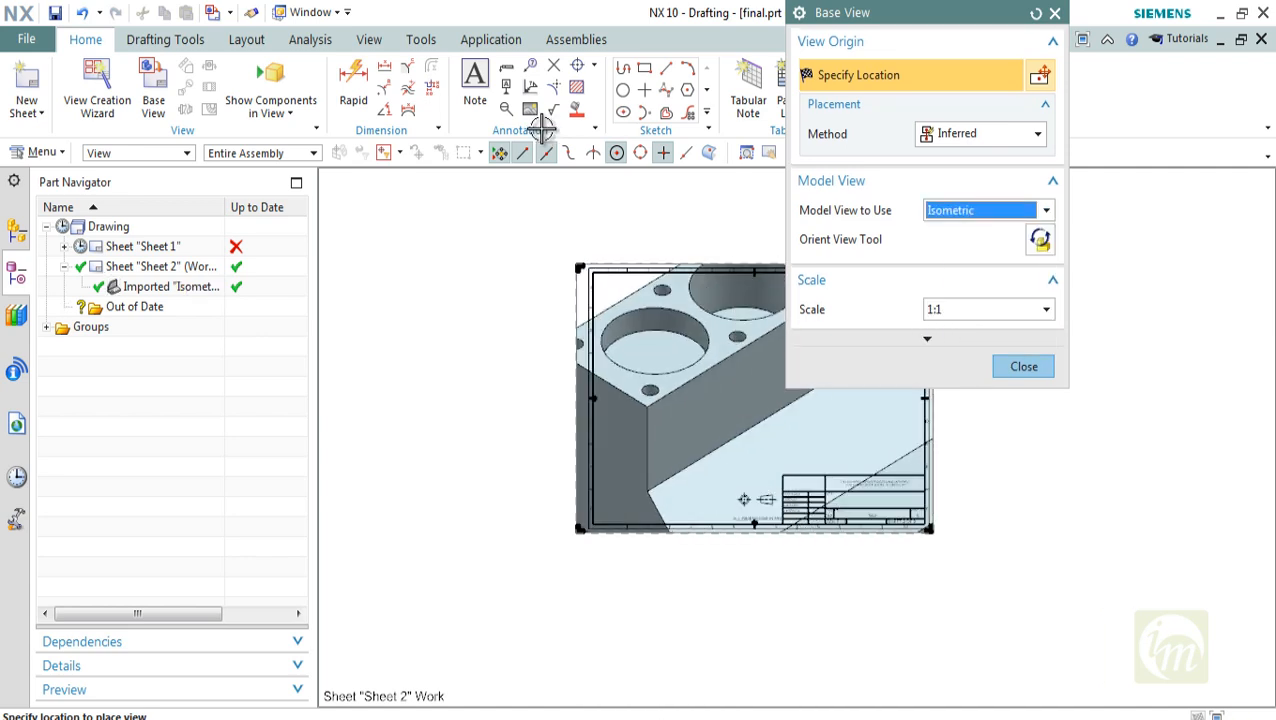
key("Tab")
key("alt+Down")
key("Down")
key("Down")
key("Down")
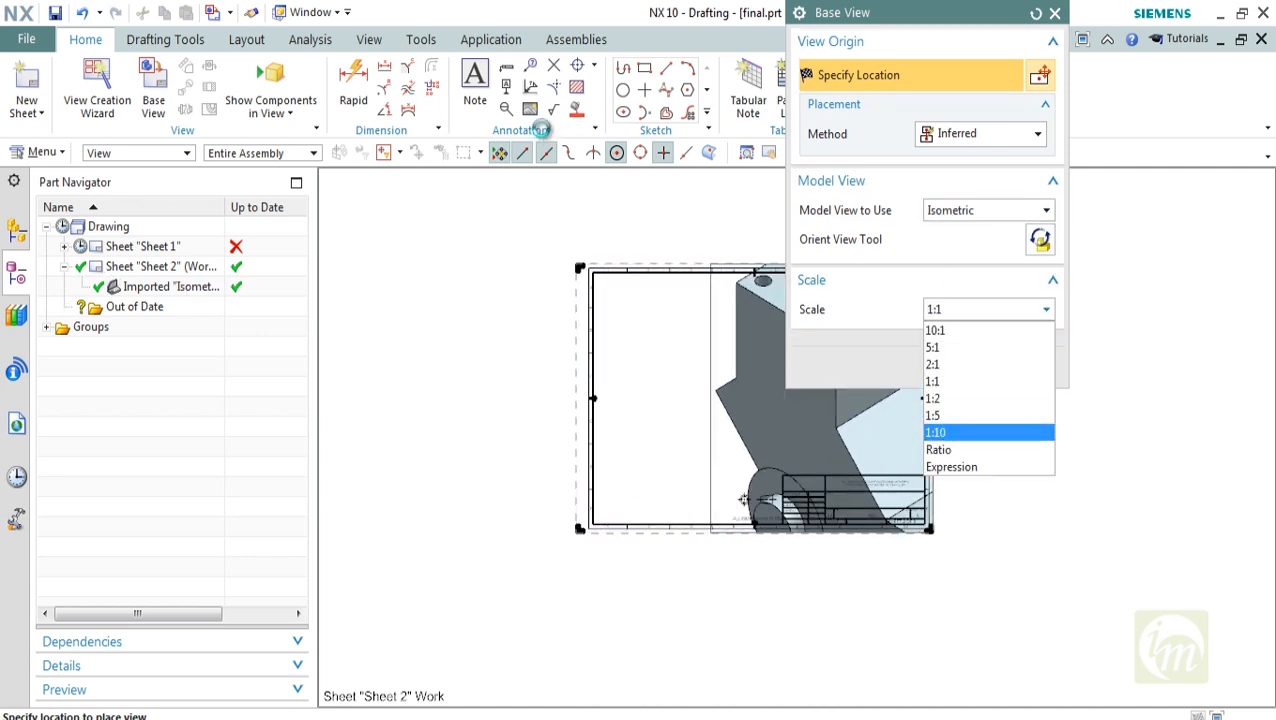
key("Return")
Set the base view's scale to 1:5
key("Down")
key("Down")
key("Down")
key("Down")
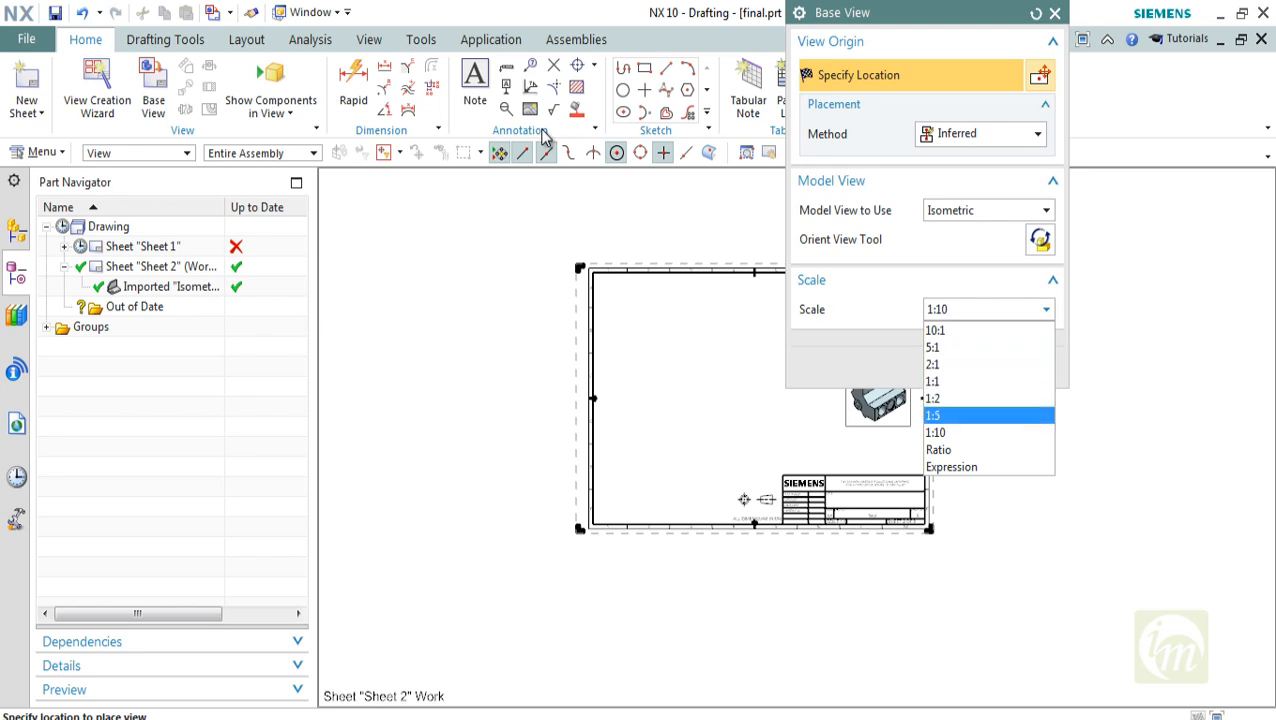
key("Return")
key("ctrl+f")
middle_click_drag(725, 390, 586, 404, "shift")
Preview the Top and Front model views of the engine for the base view
left_click(990, 210)
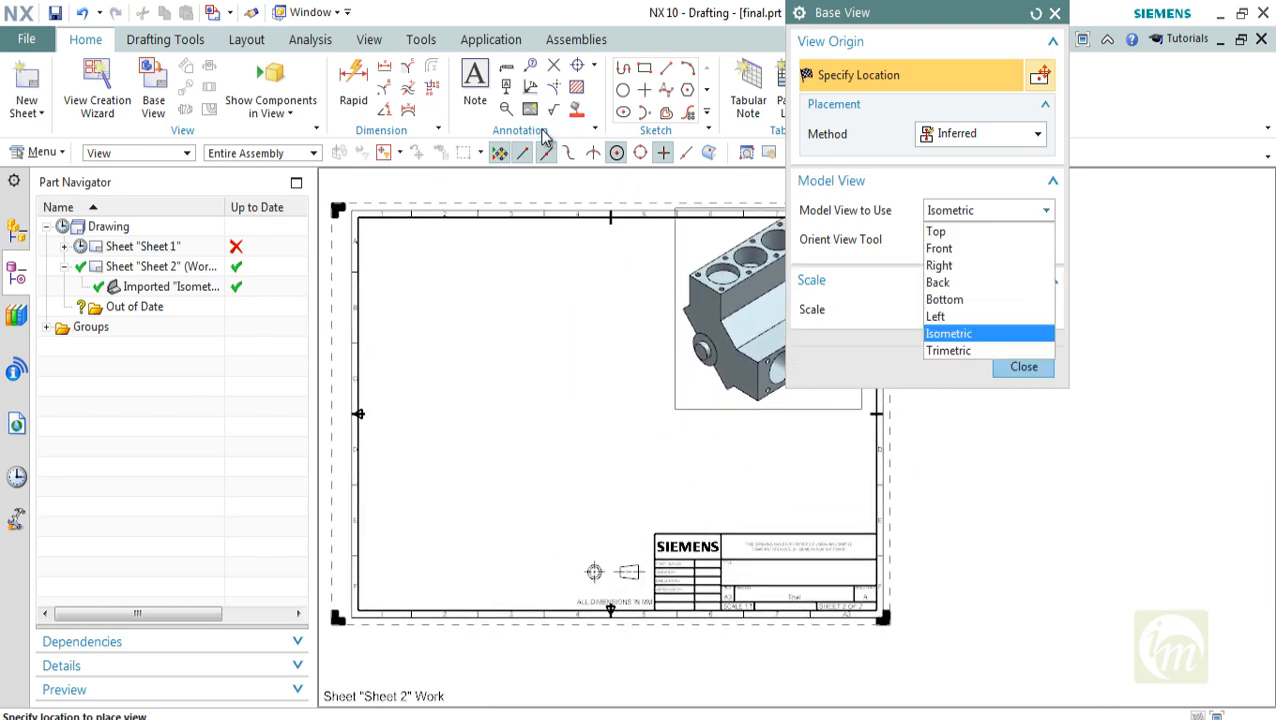
left_click(980, 231)
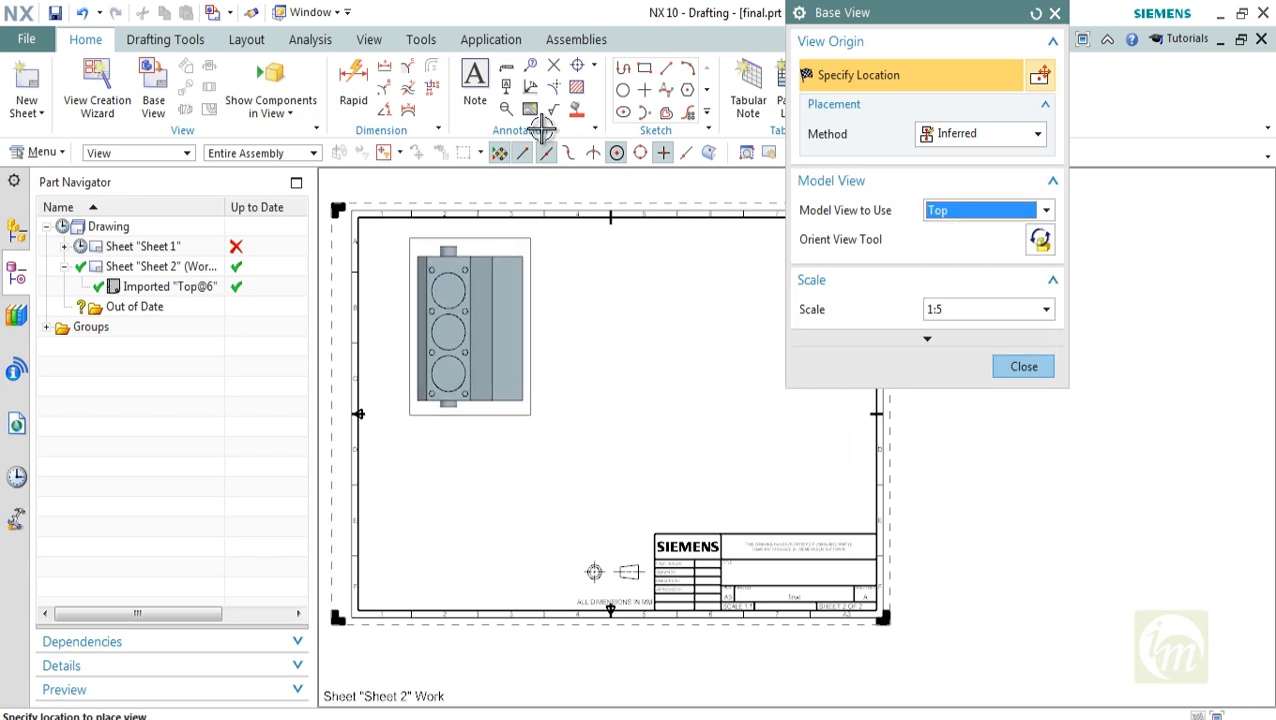
left_click(990, 210)
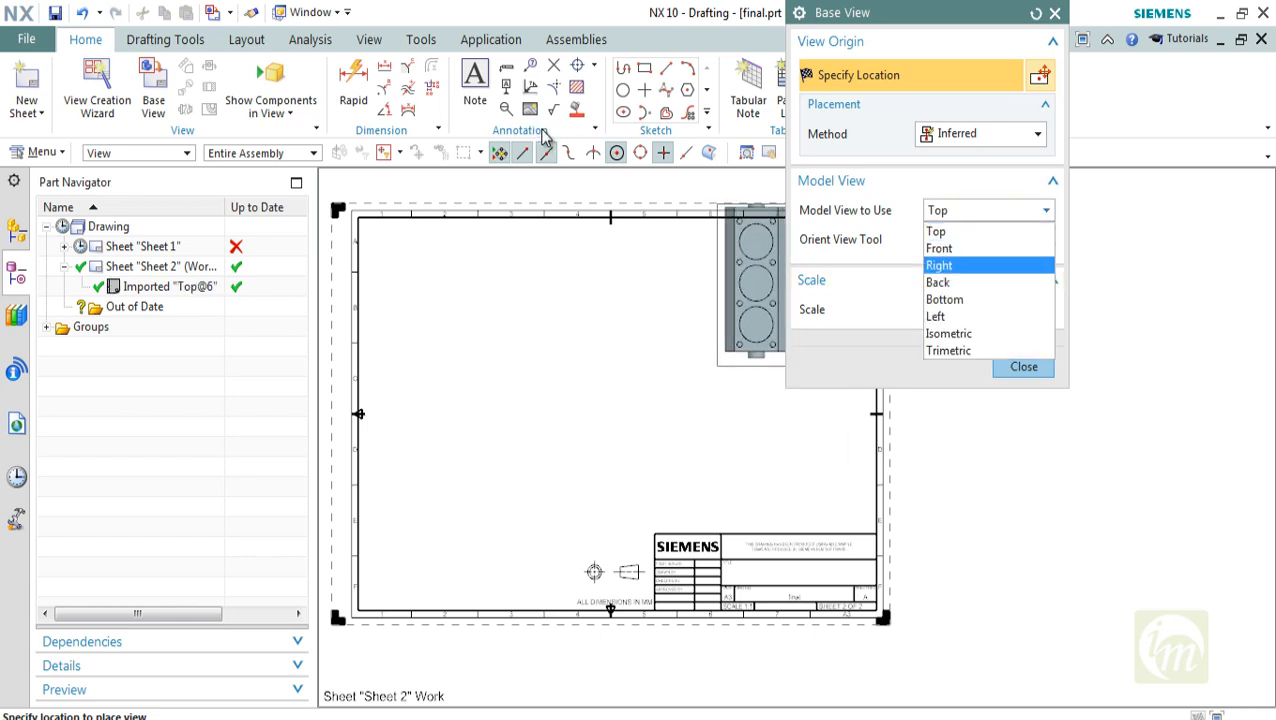
left_click(939, 248)
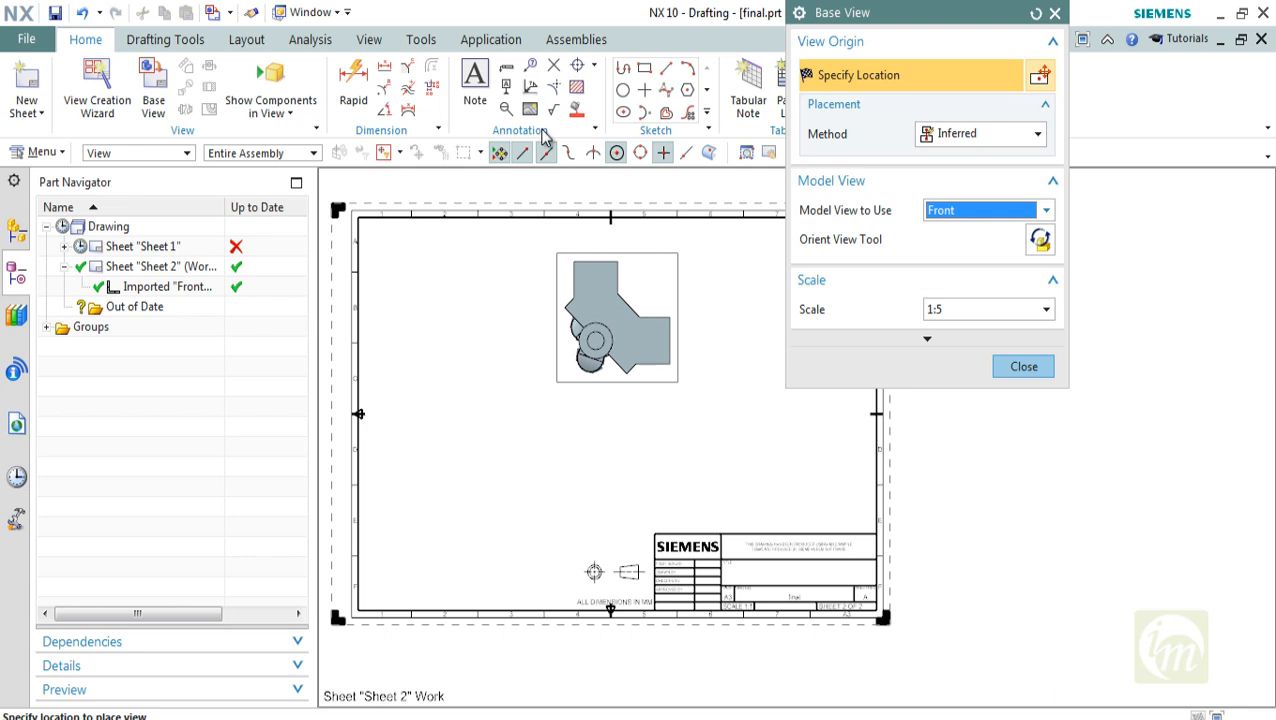
Place the Right model view on Sheet 2, add projected views below it and beside it, and end view placement
left_click(990, 210)
key("Up")
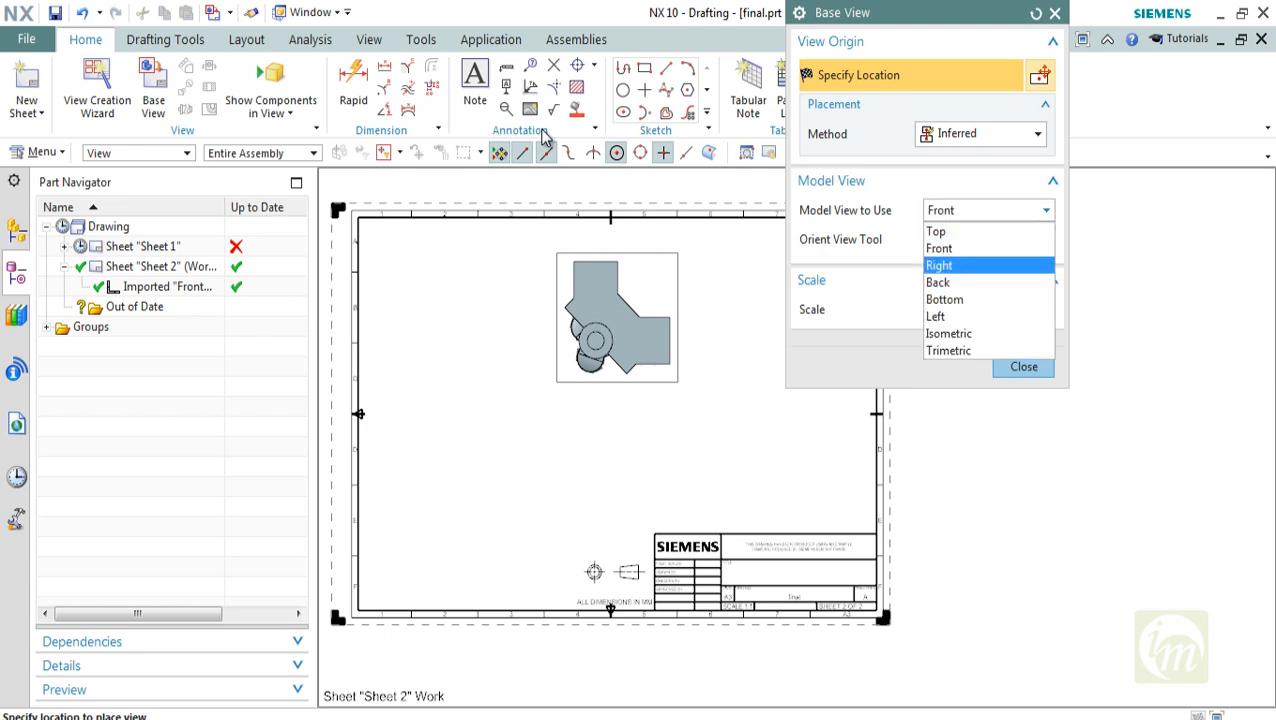
key("Return")
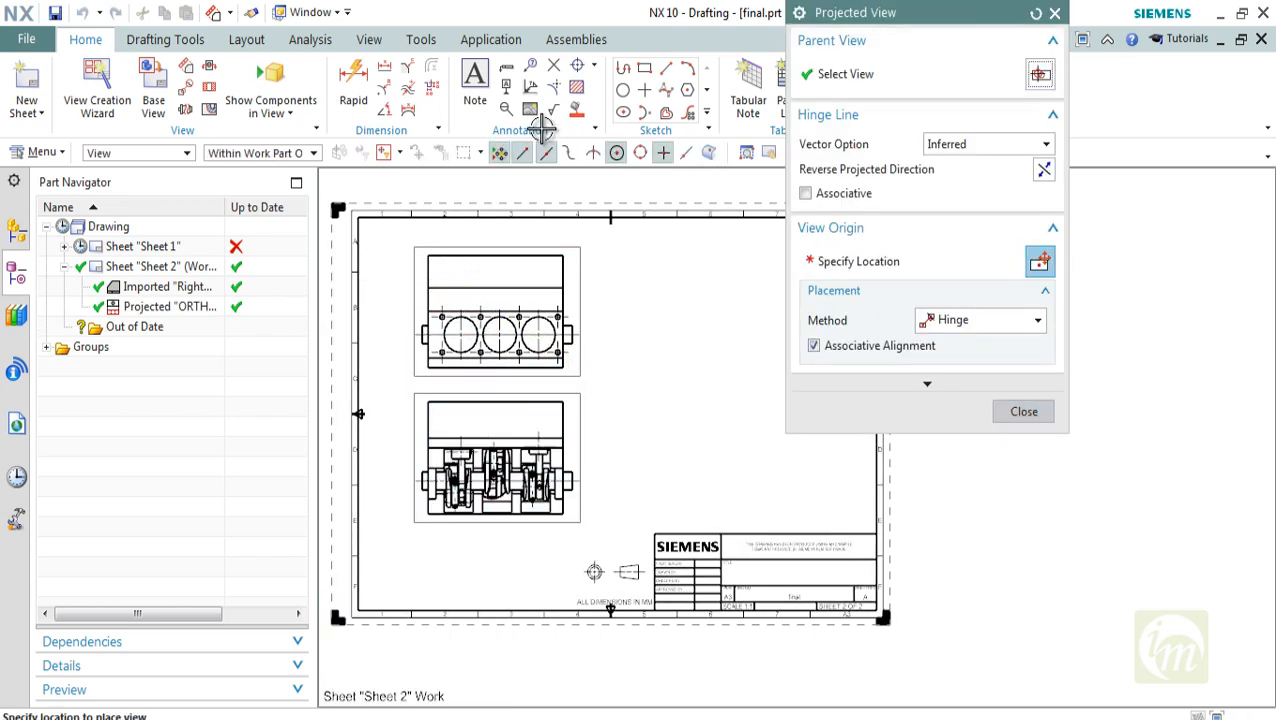
left_click(680, 309)
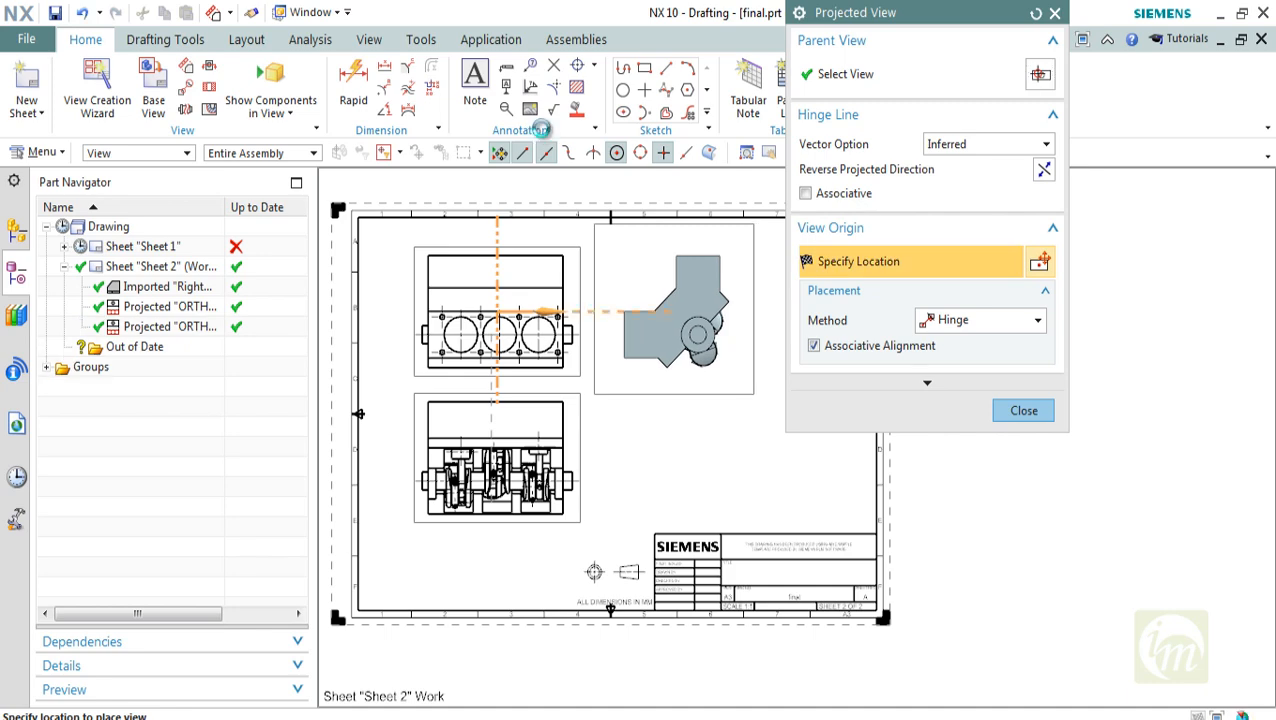
key("Escape")
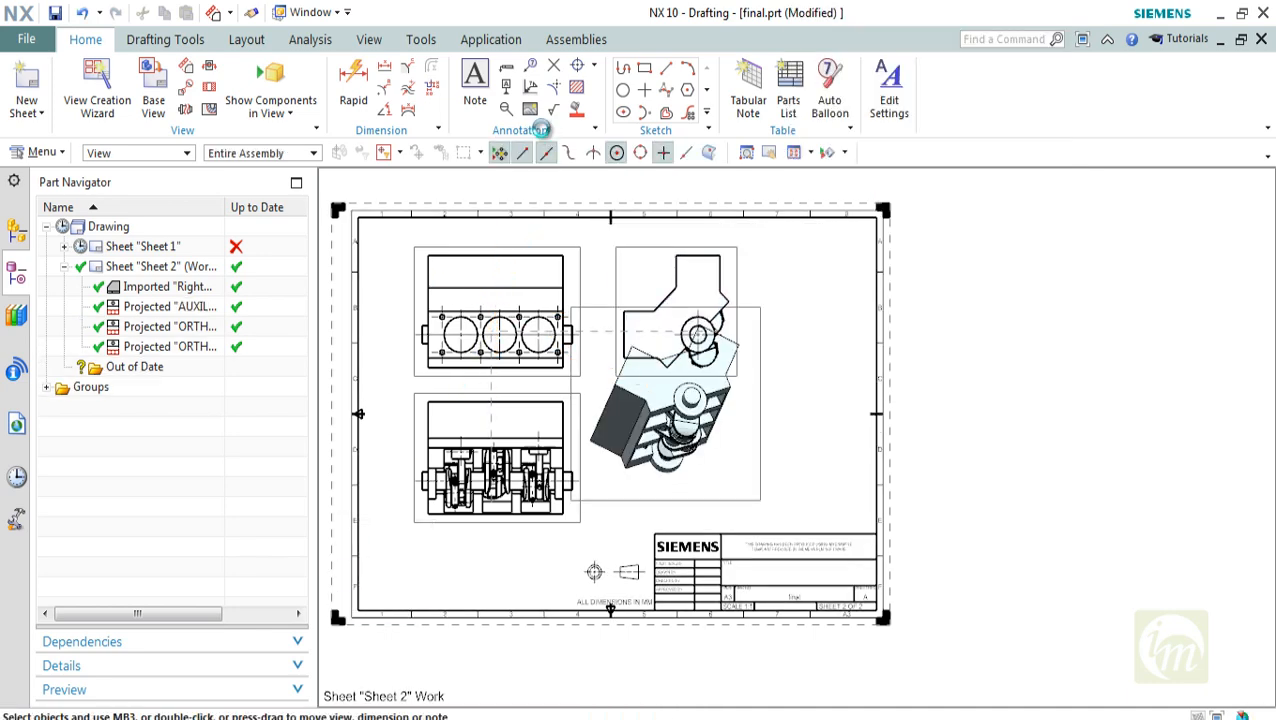
key("ctrl+f")
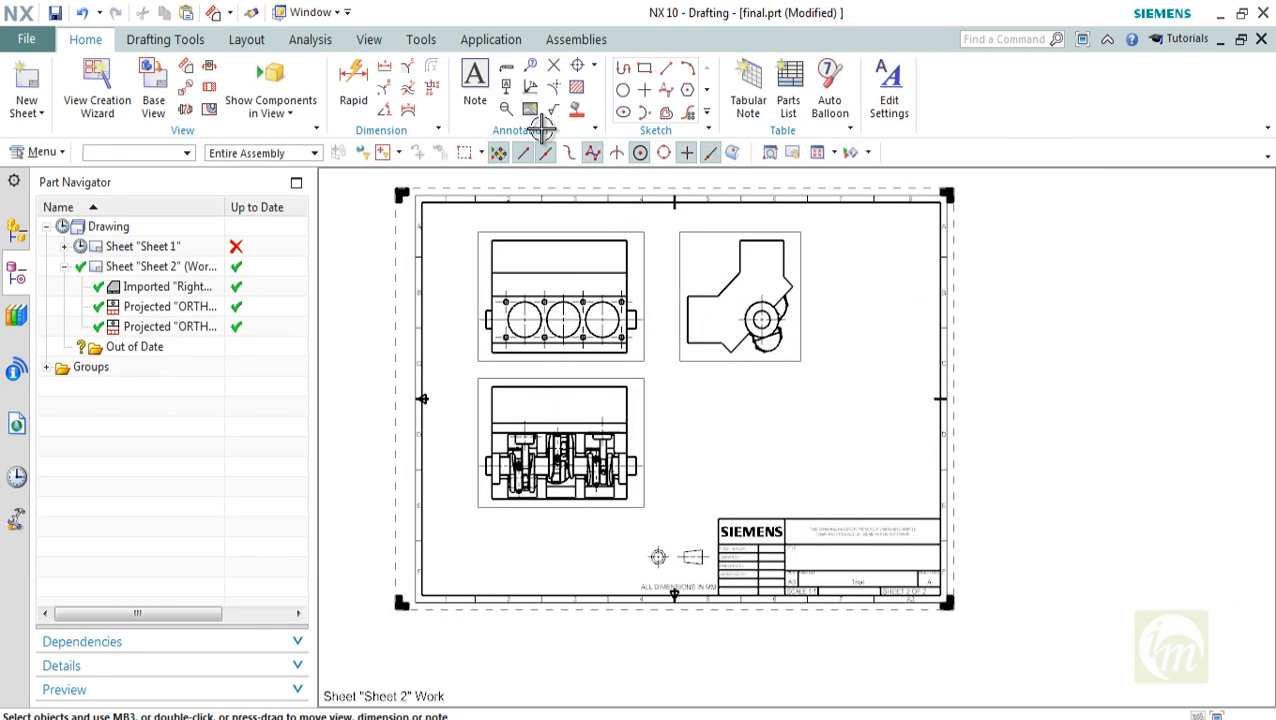
Insert a parts list in the empty area between the end view and the title block
left_click(788, 92)
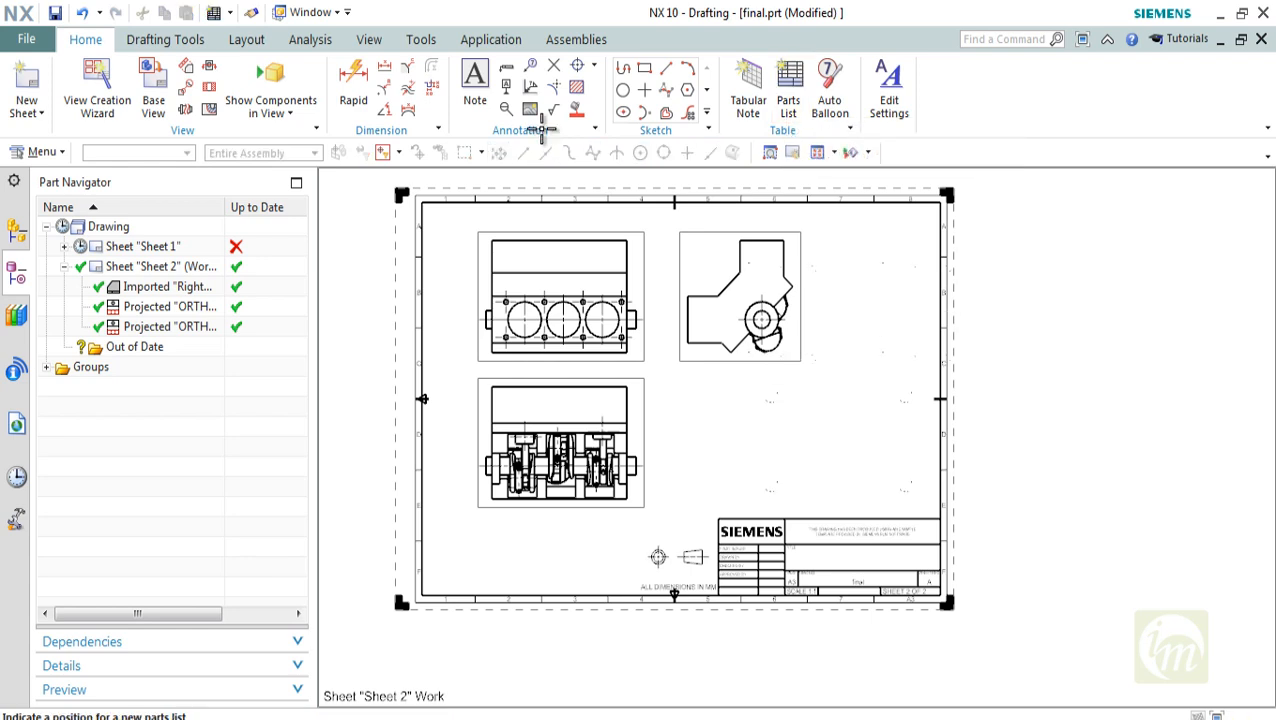
scroll(890, 479, "up", 3)
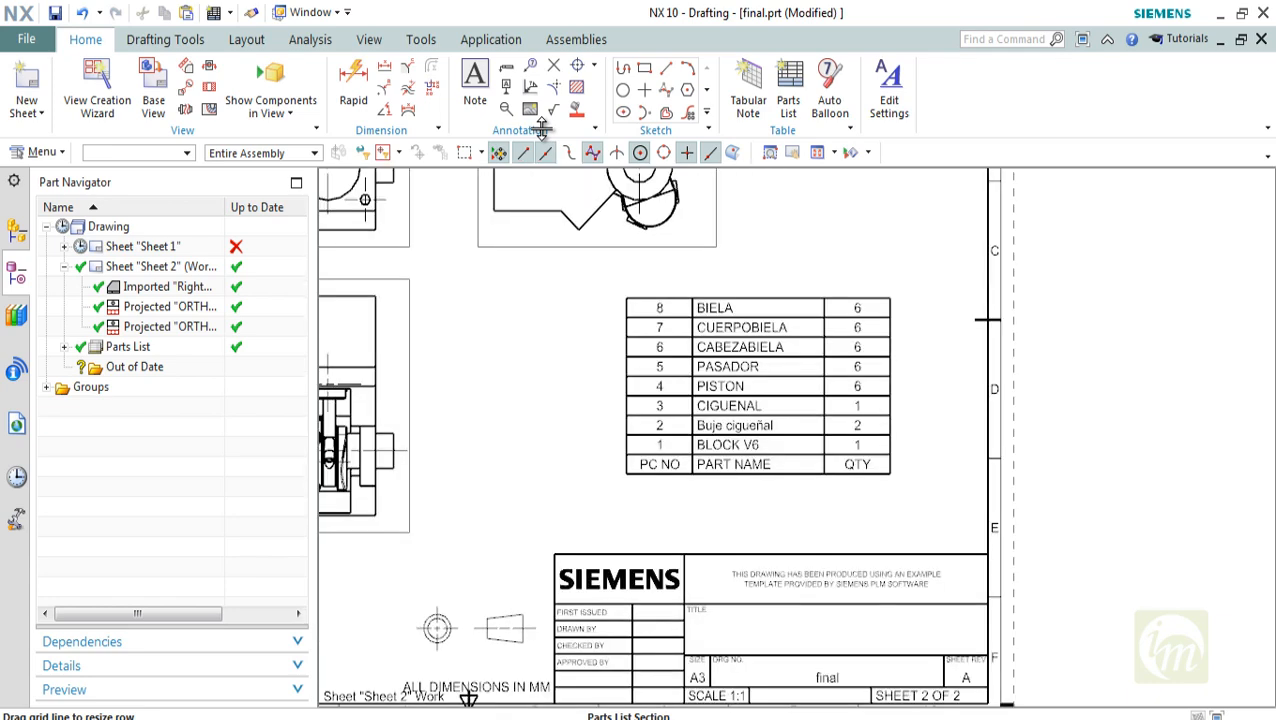
scroll(890, 472, "up", 1)
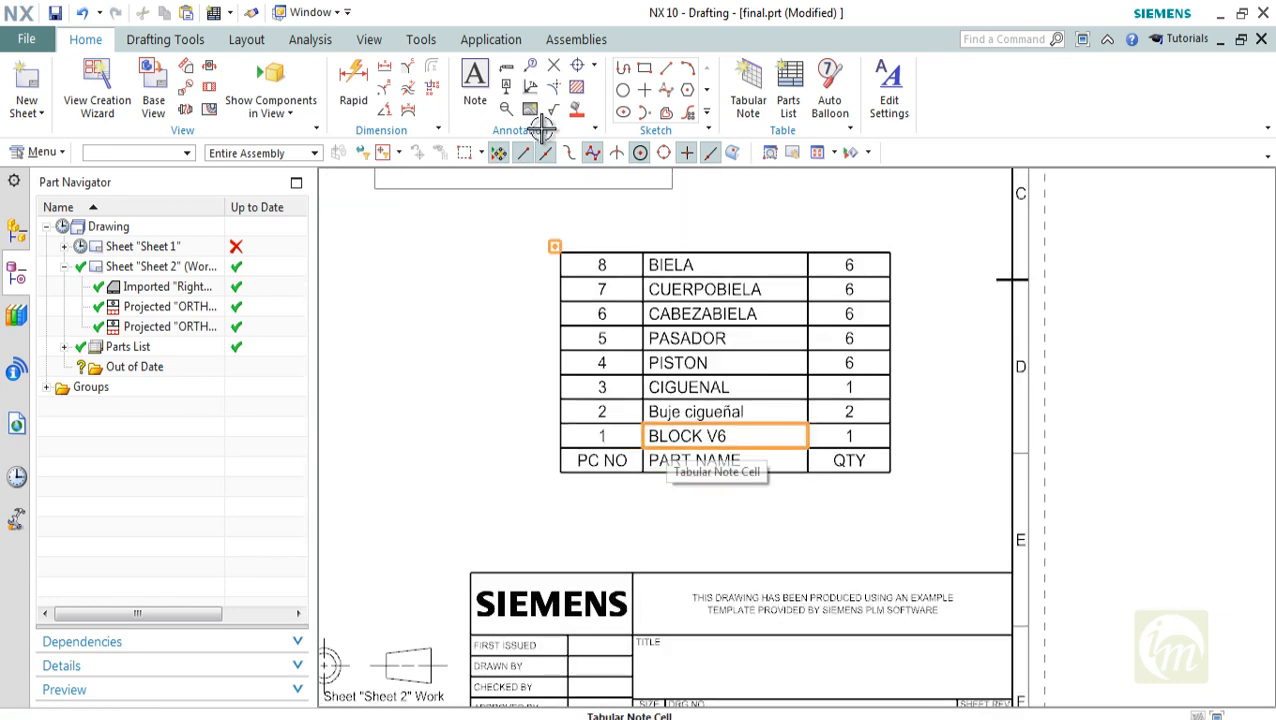
Examine the part numbers, part names and quantities in the parts list on Sheet 2
scroll(698, 406, "down", 2)
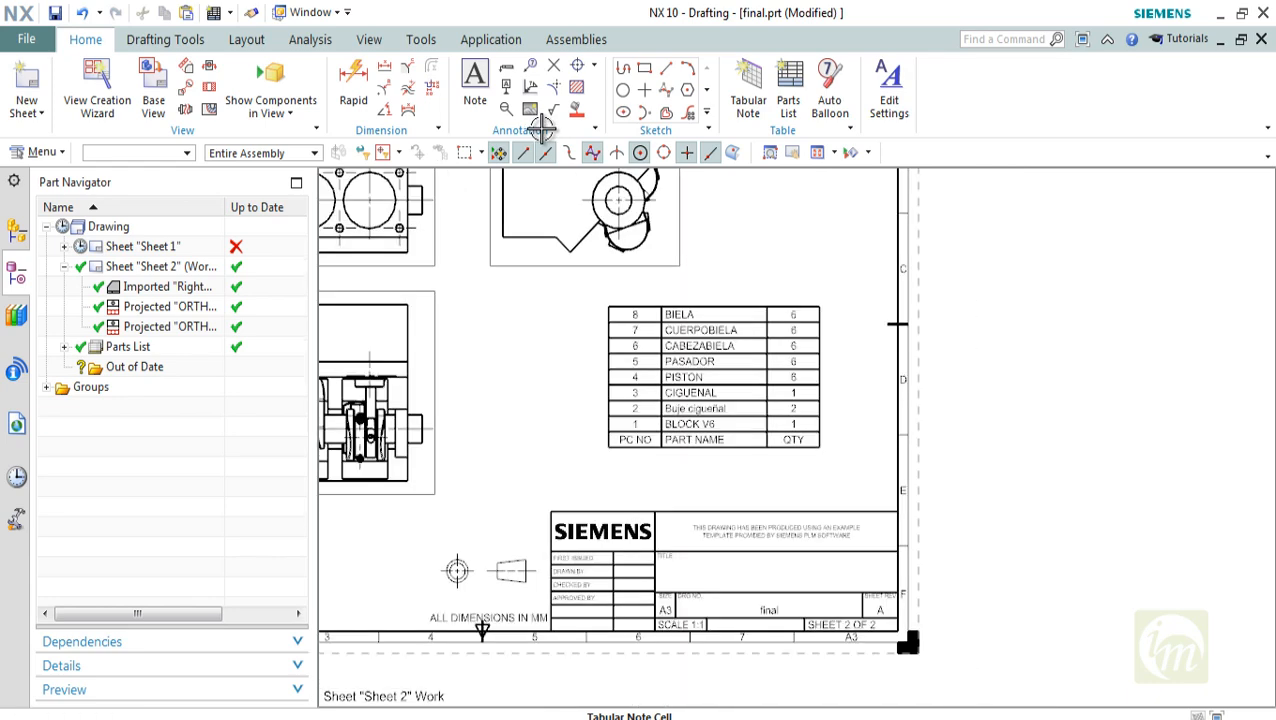
middle_click_drag(698, 406, 759, 420, "shift")
scroll(762, 424, "up", 1)
scroll(773, 424, "up", 1)
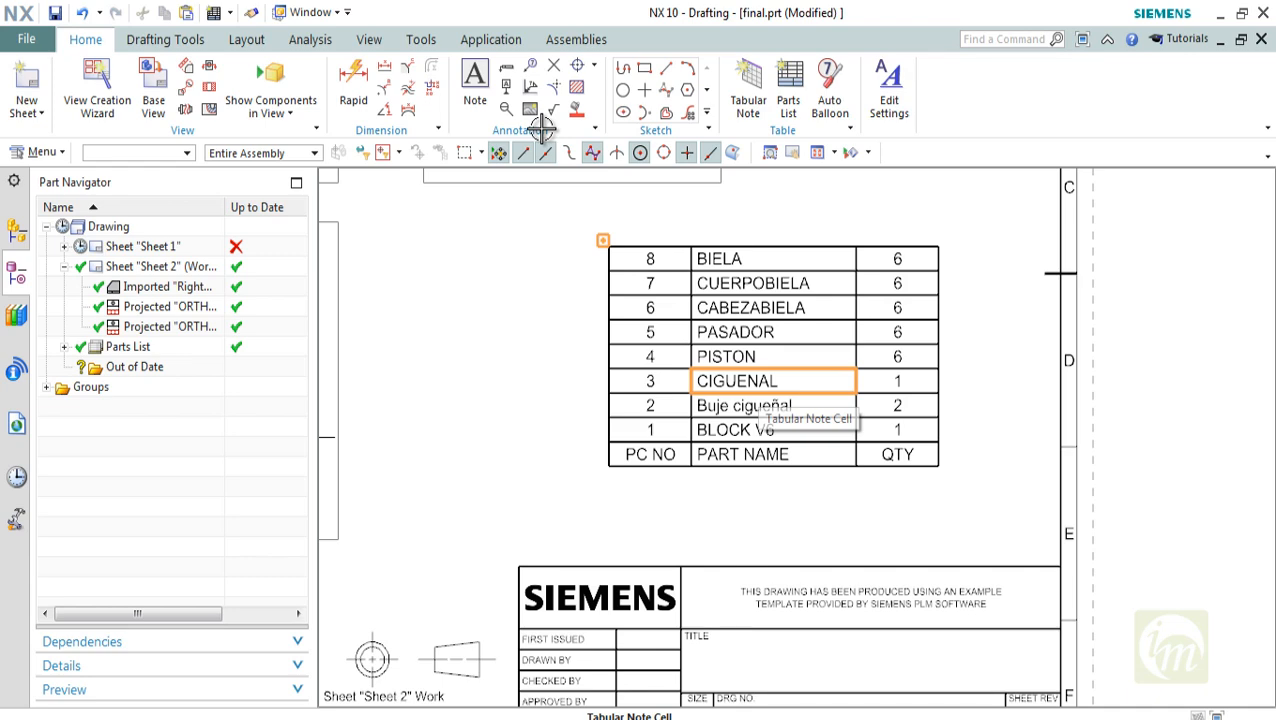
scroll(767, 384, "down", 3)
middle_click_drag(767, 384, 852, 435, "shift")
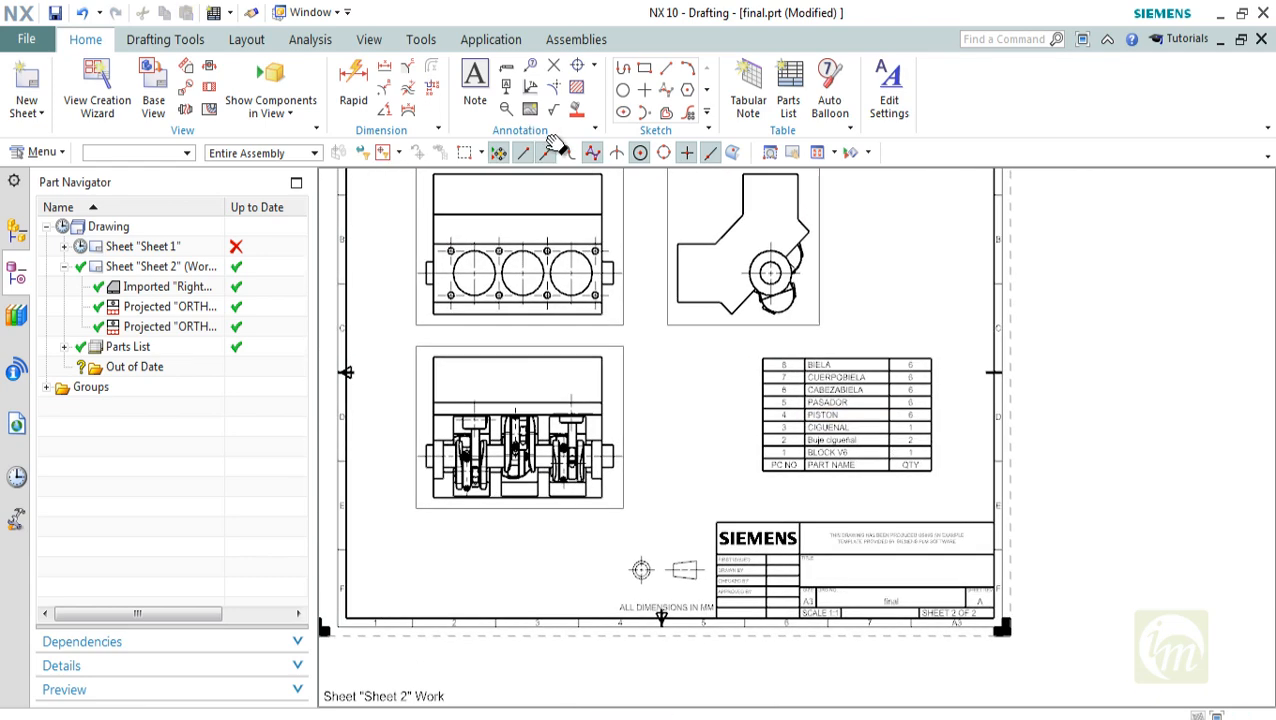
middle_click_drag(613, 324, 613, 327, "shift")
scroll(871, 420, "up", 3)
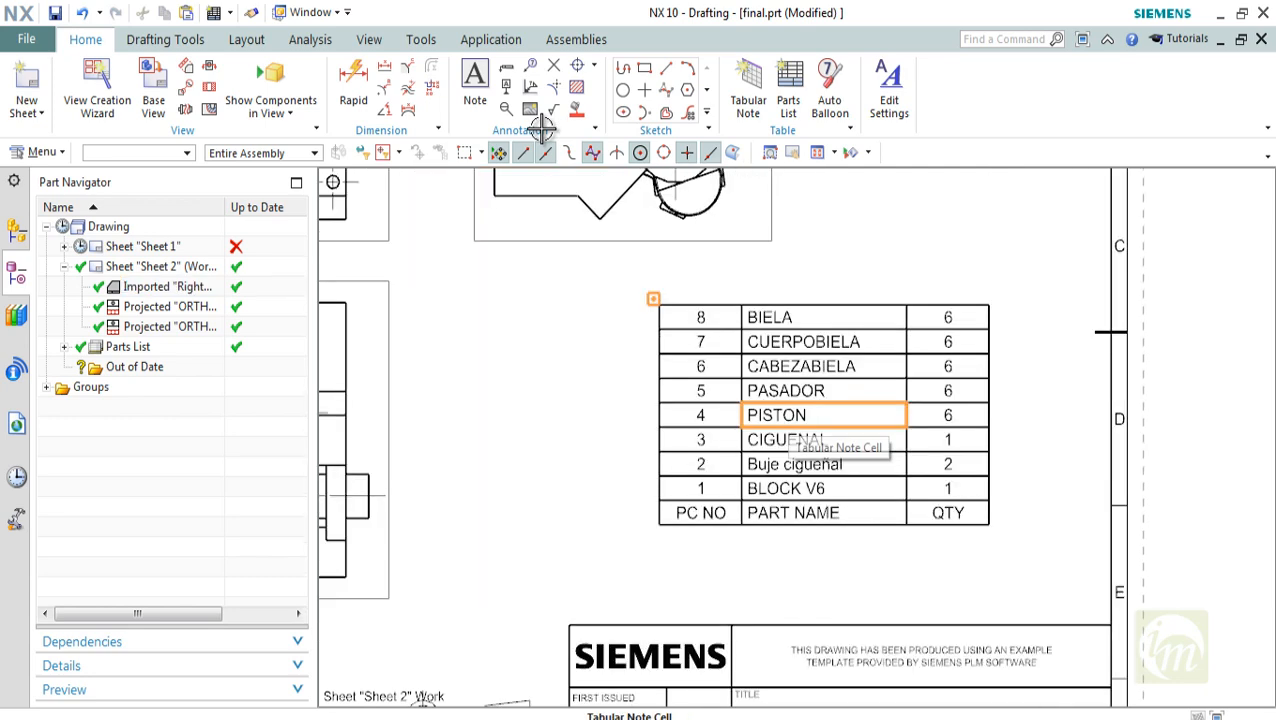
Open the PISTON part name cell in the parts list to examine its text, leaving it unedited
double_click(786, 415)
key("Return")
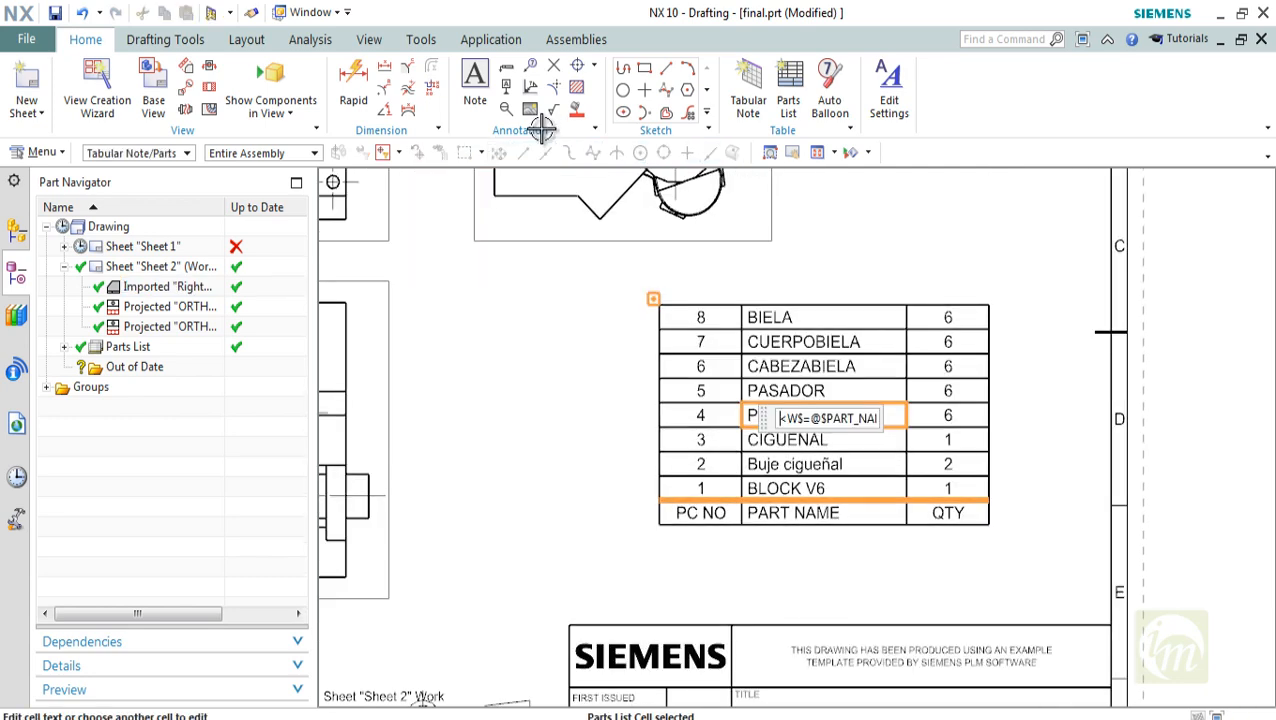
scroll(860, 403, "down", 2)
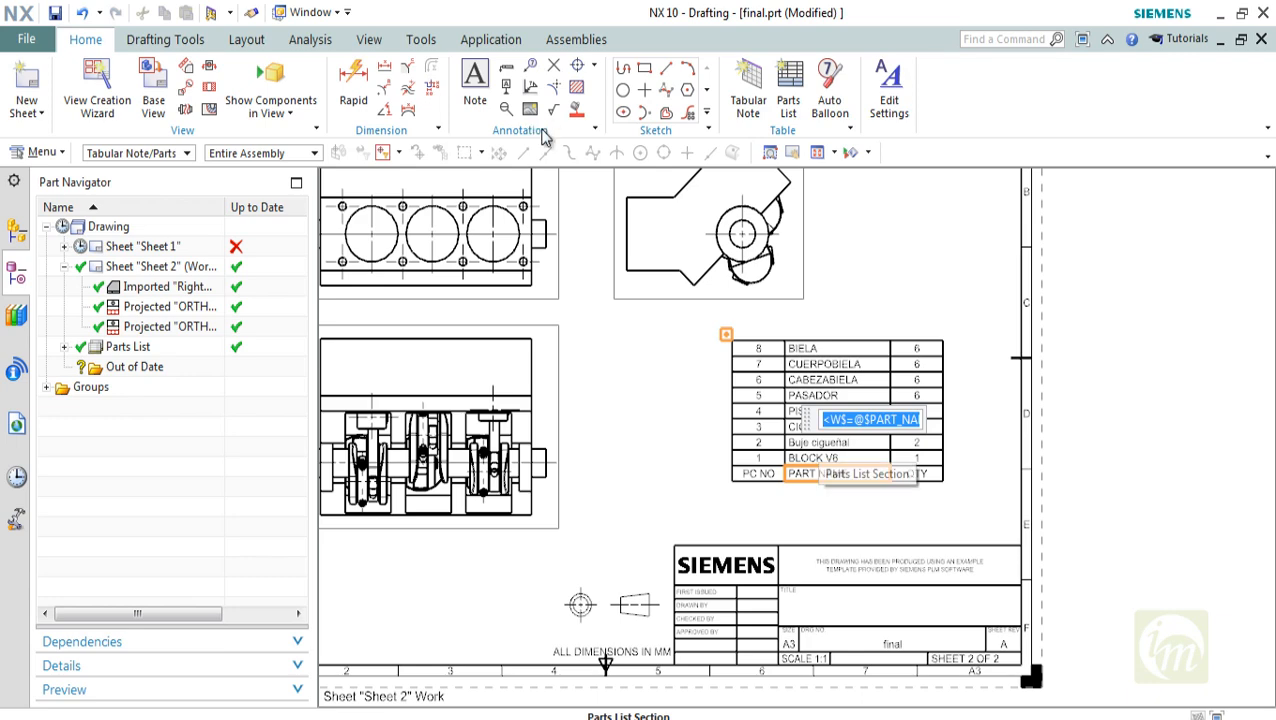
key("Escape")
scroll(848, 456, "up", 2)
middle_click_drag(848, 434, 805, 462, "shift")
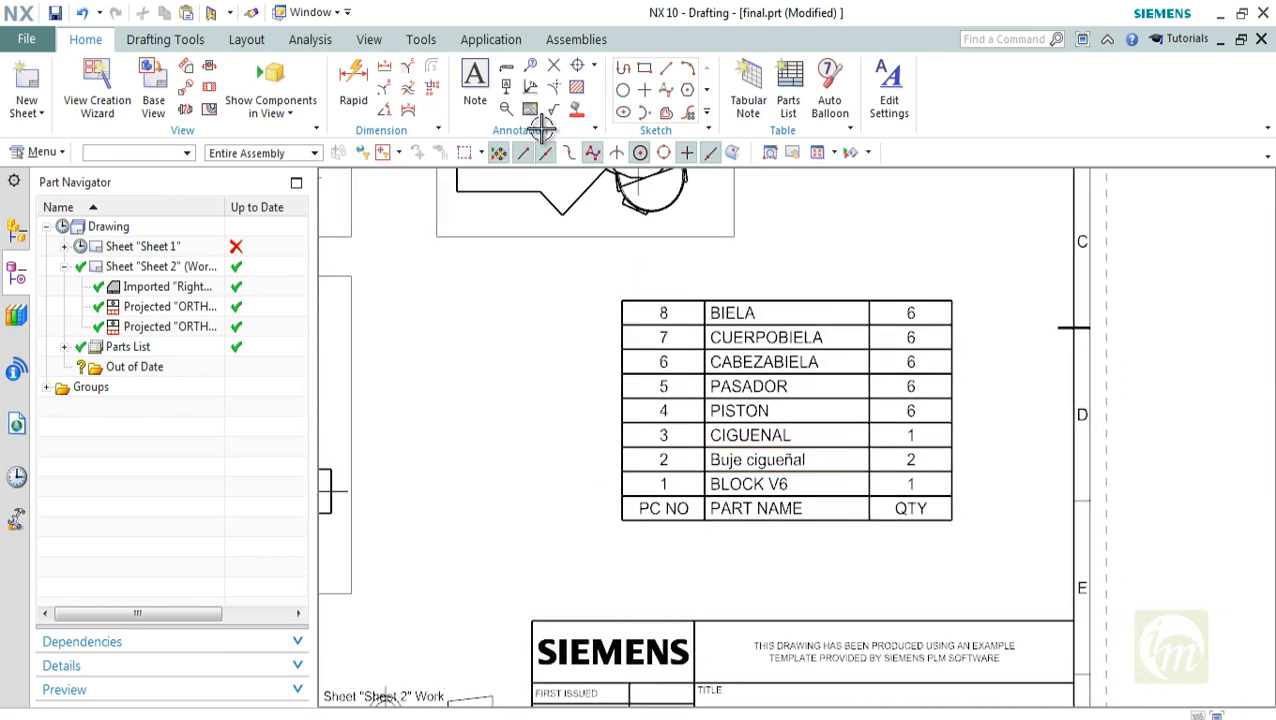
key("ctrl+f")
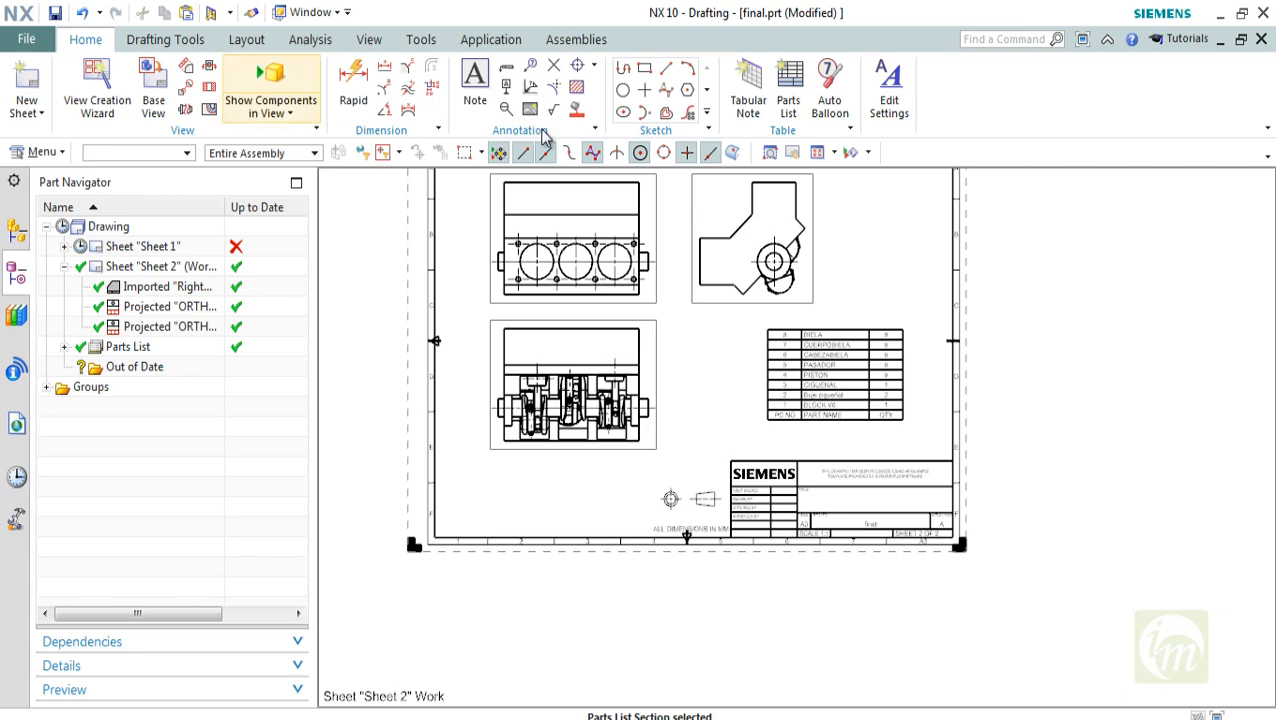
key("alt+f")
key("Down")
key("Down")
key("Down")
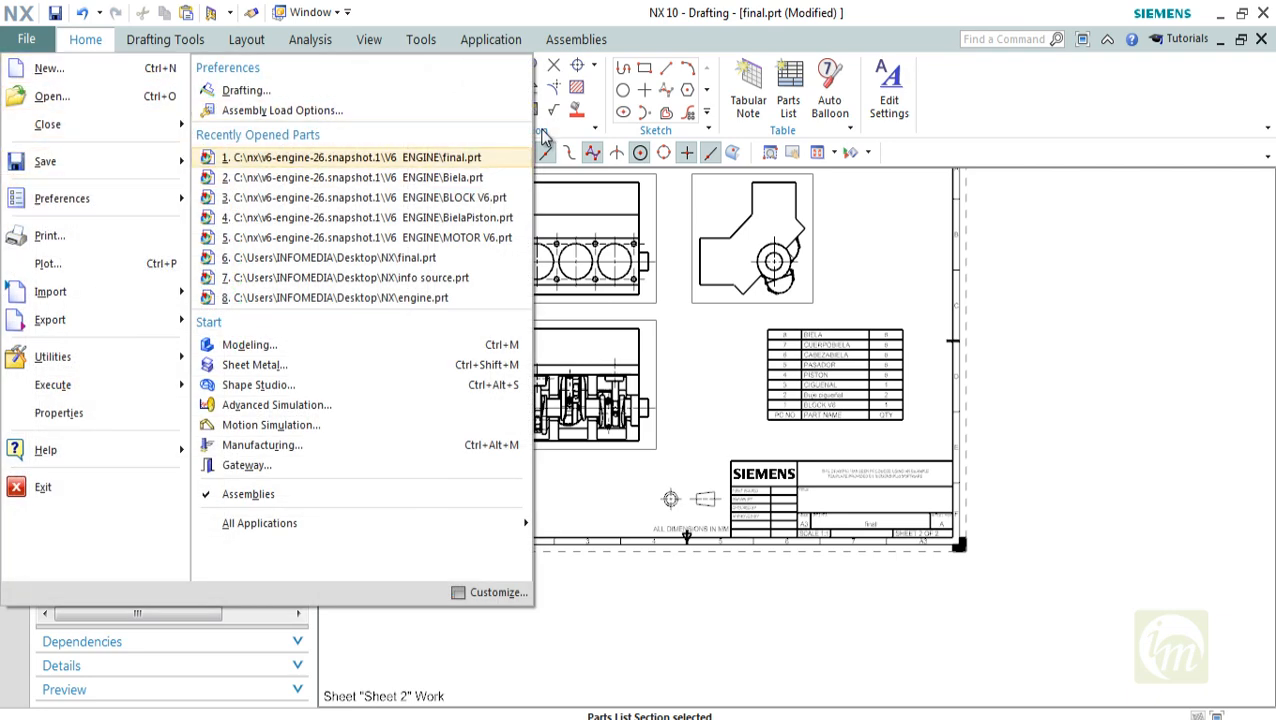
key("Escape")
key("ctrl+f")
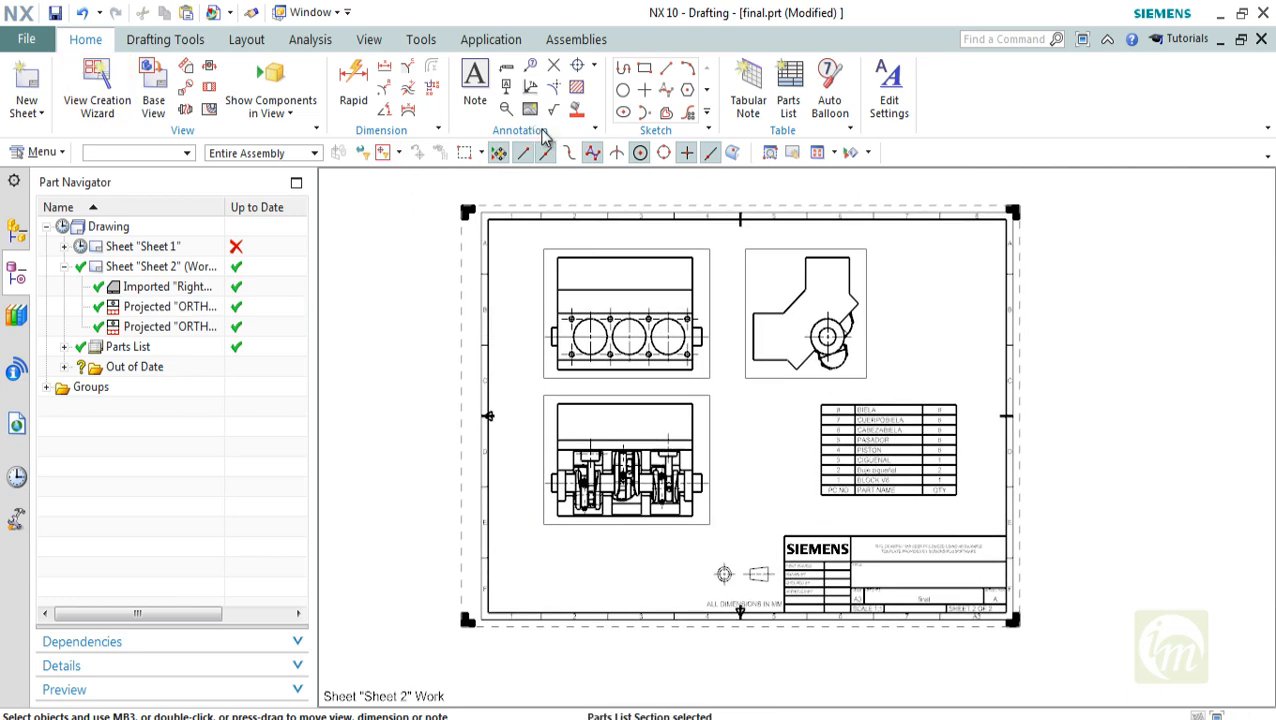
middle_click_drag(921, 427, 864, 423, "shift")
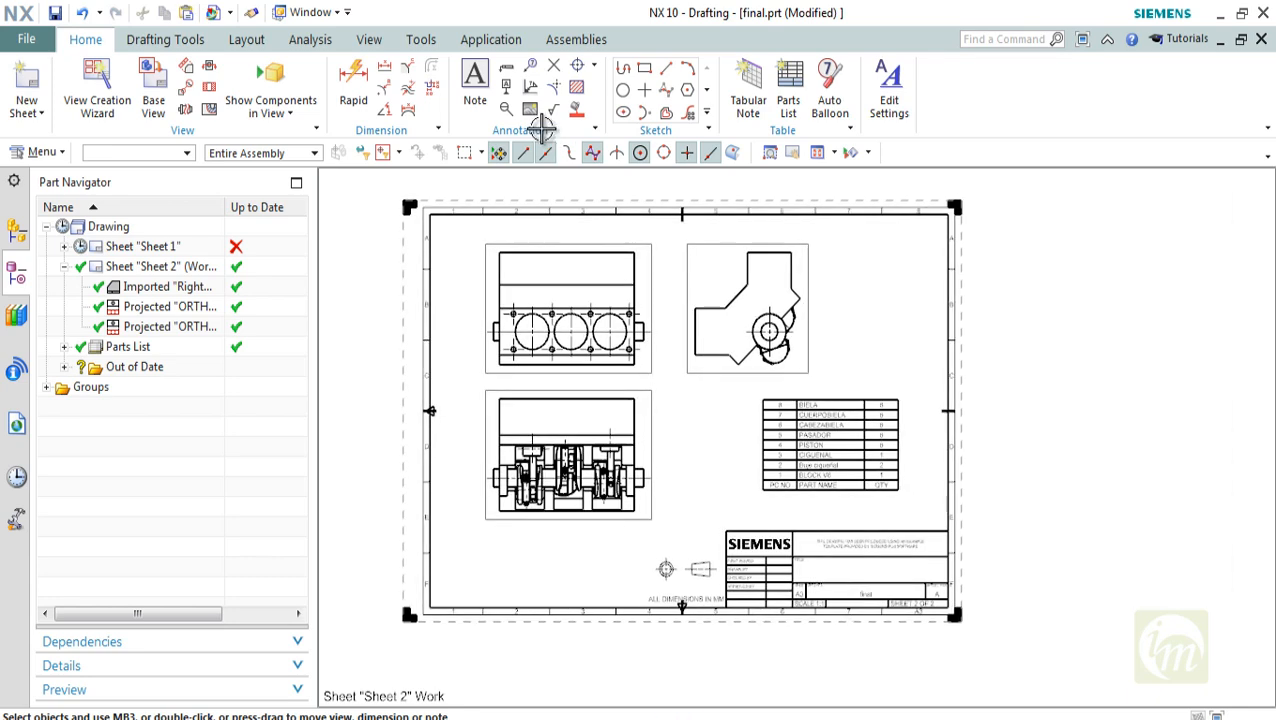
scroll(864, 423, "up", 3)
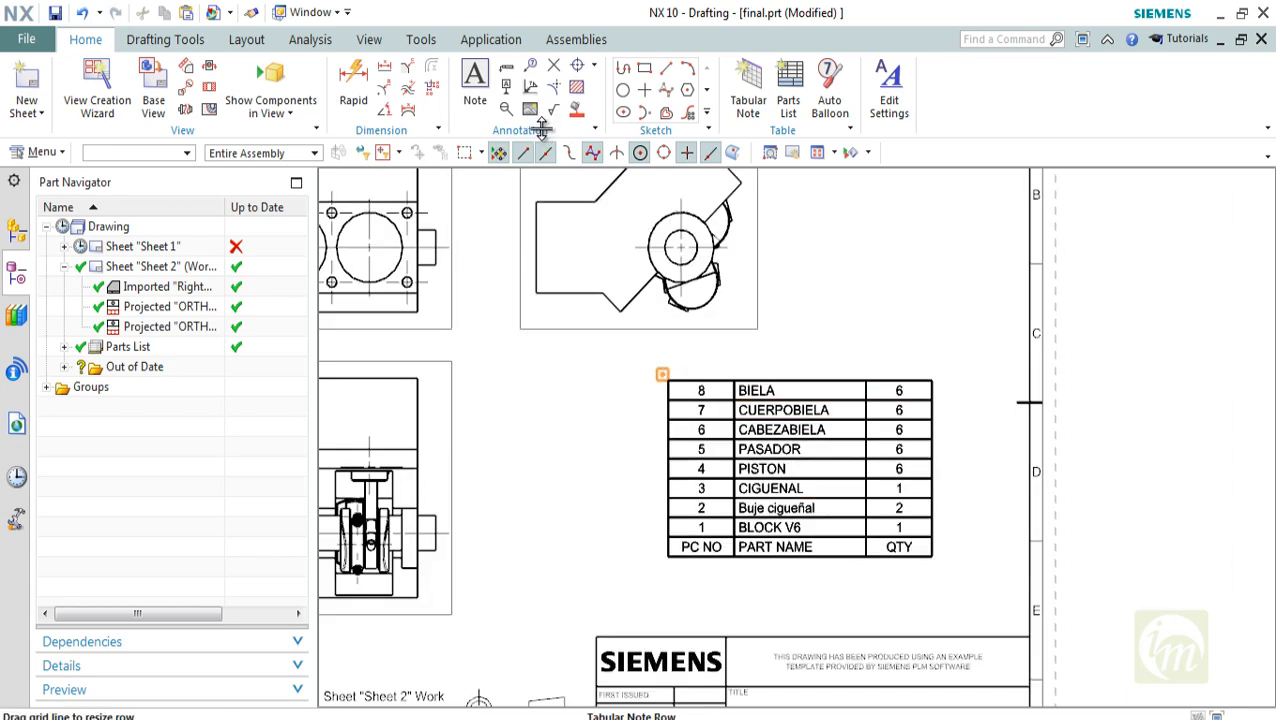
mouse_move(800, 498)
middle_mouse_down("shift")
mouse_move(884, 505)
mouse_move(903, 572)
middle_mouse_up("shift")
scroll(966, 474, "down", 1)
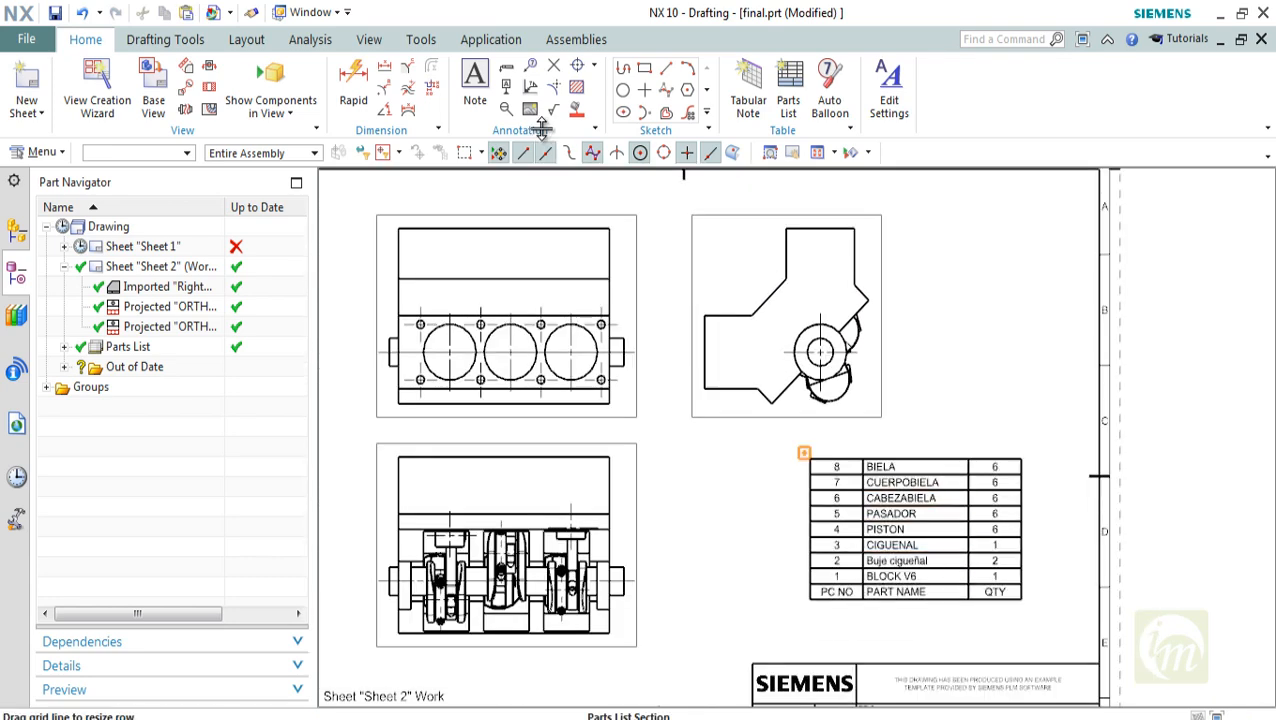
left_click(804, 453)
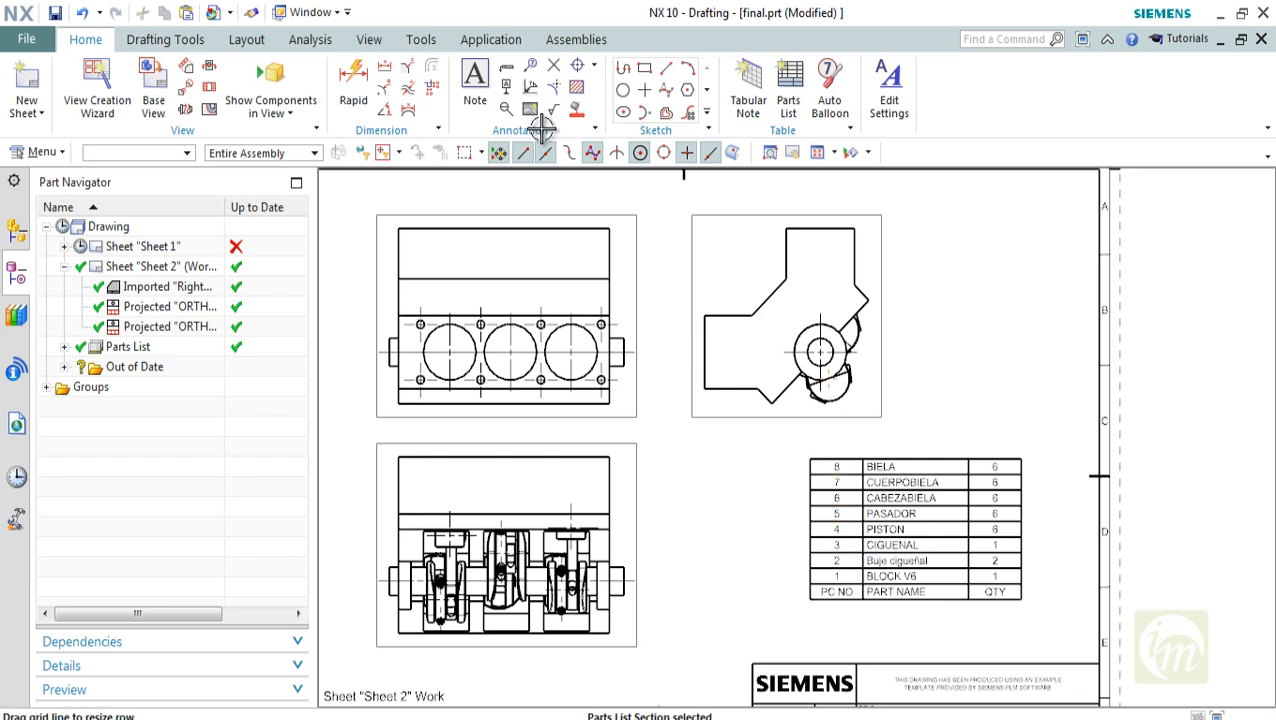
left_click(830, 90)
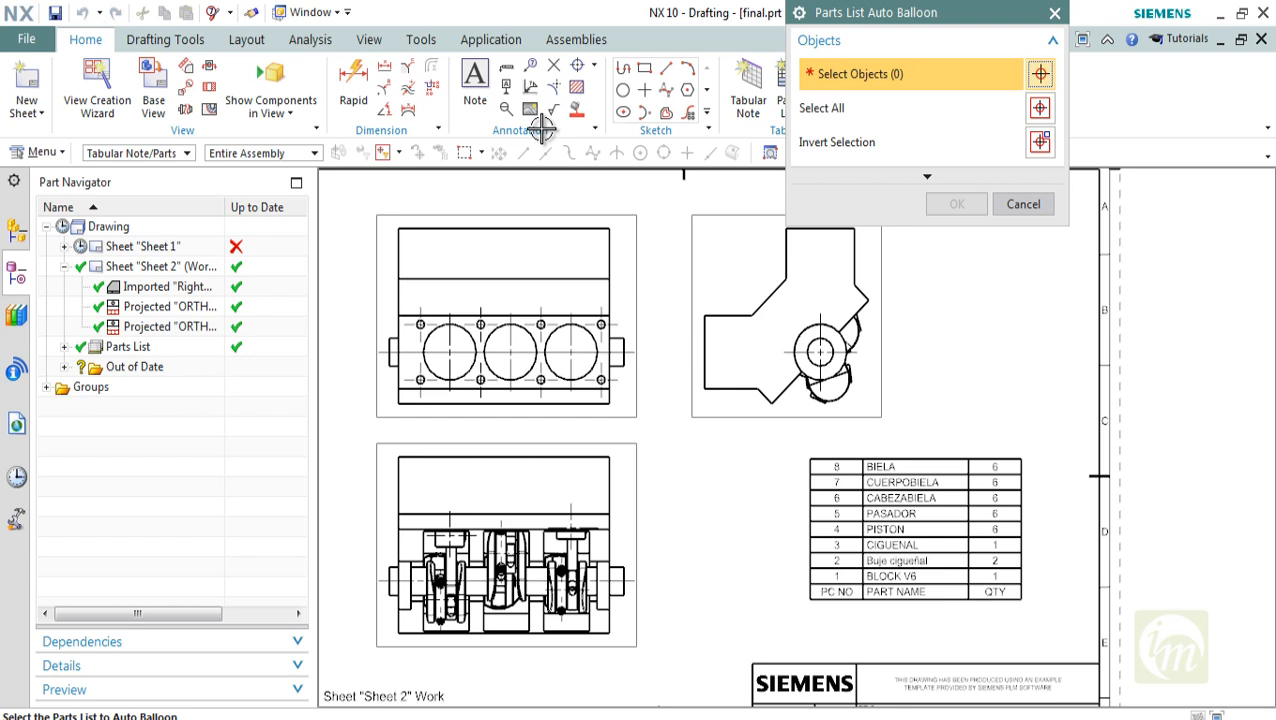
left_click(1040, 108)
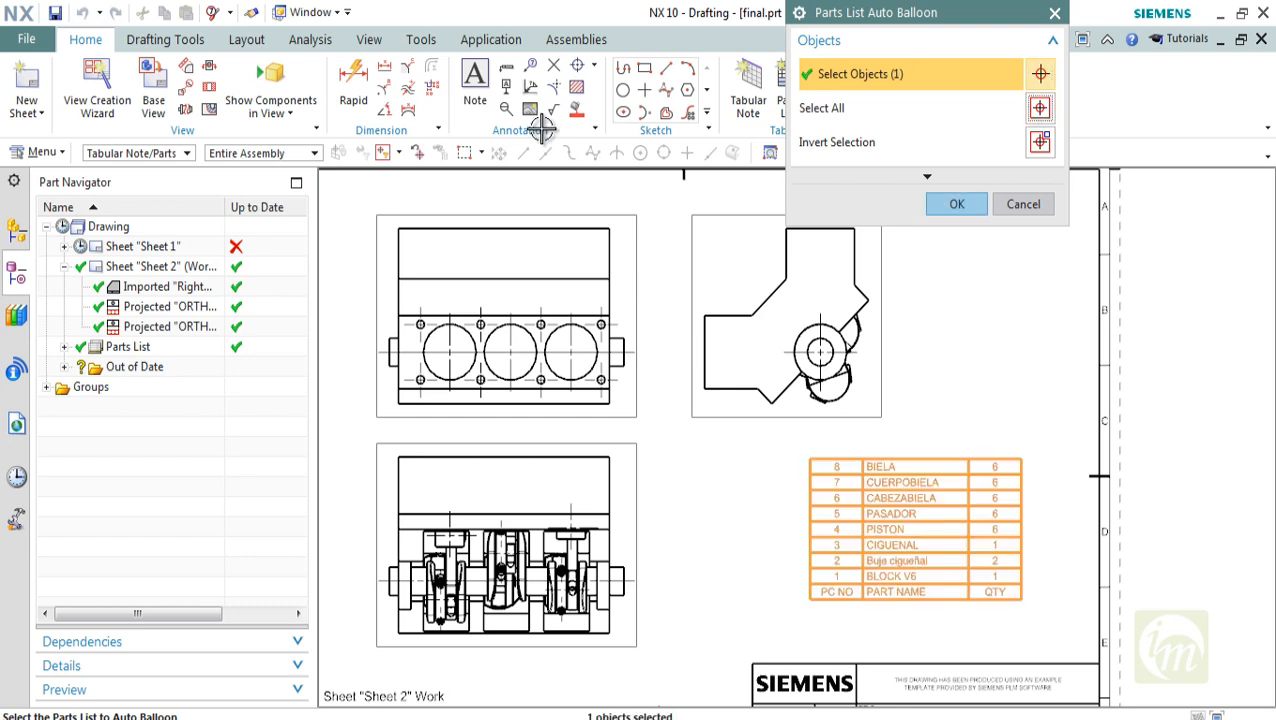
left_click(957, 204)
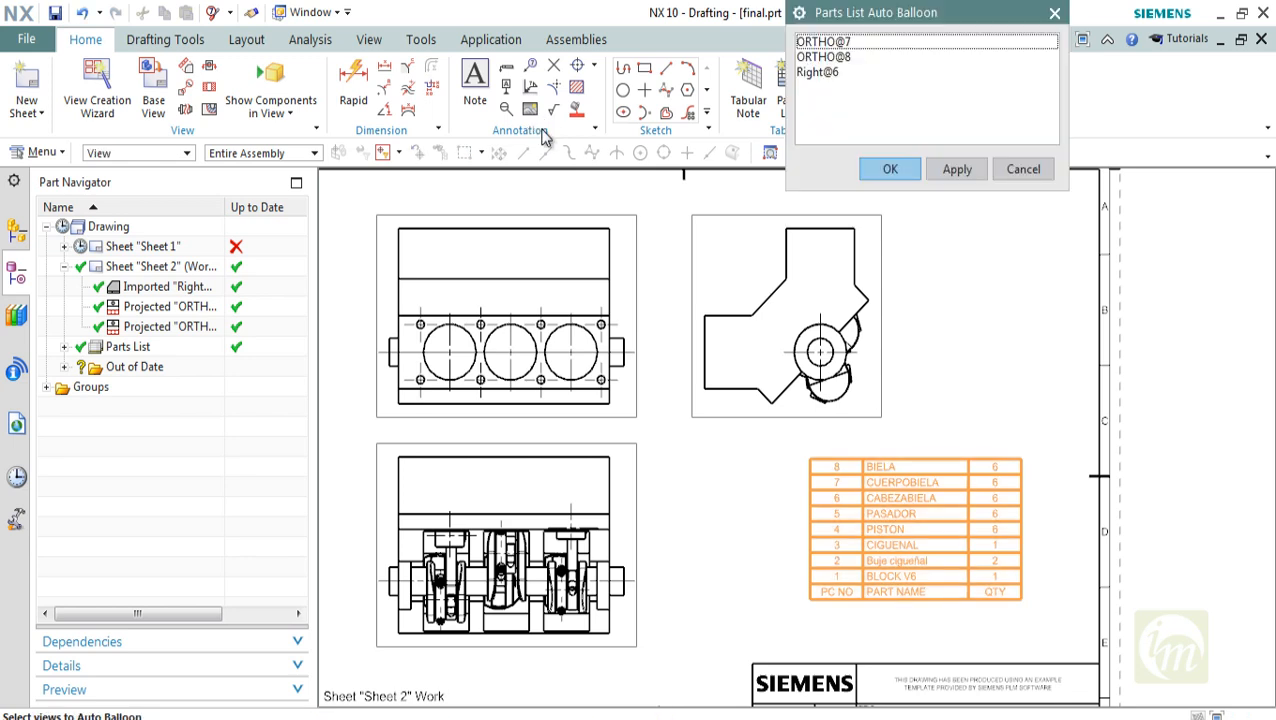
key("Down")
key("Down")
key("Down")
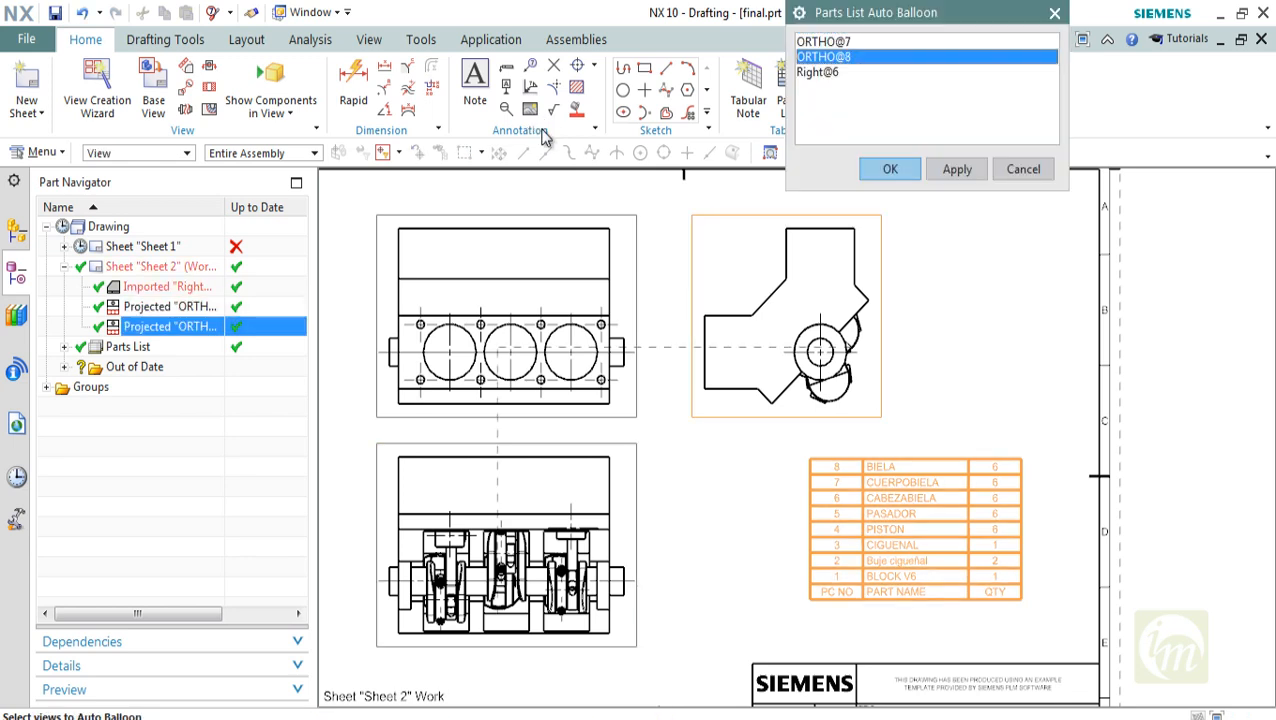
left_click(1023, 169)
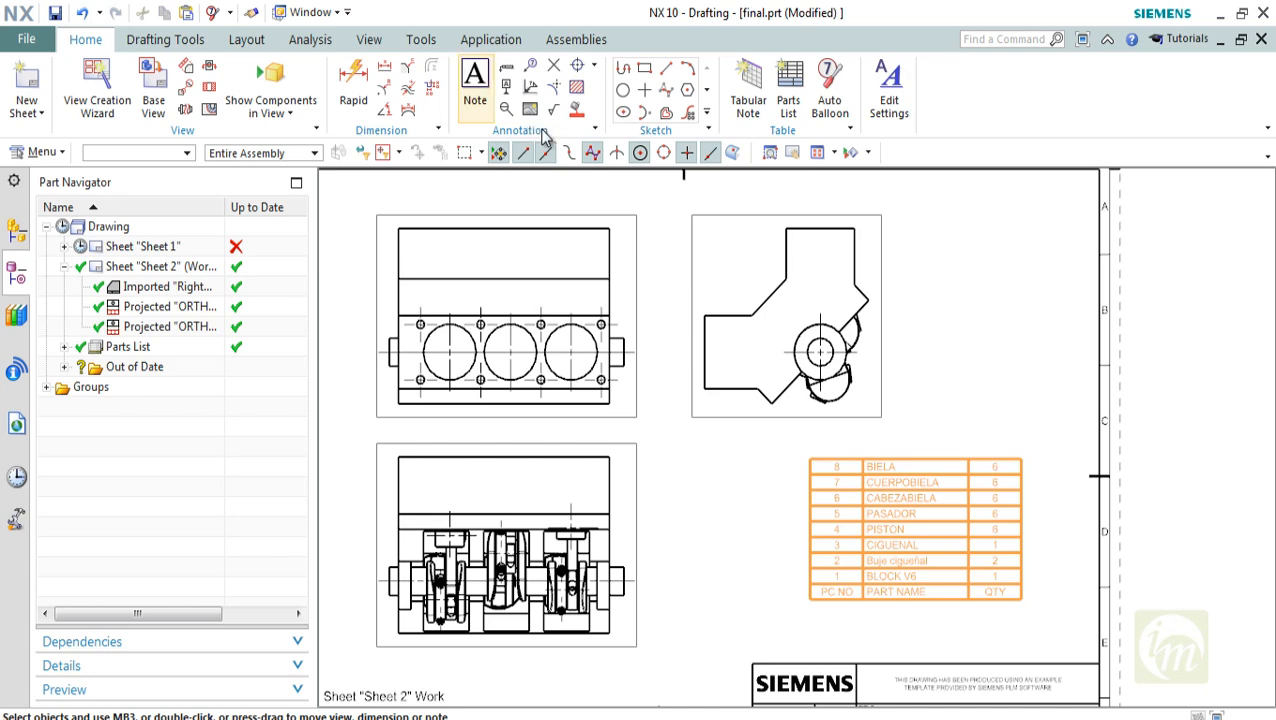
Add a 1:10 base view tilted to a 3D angle showing the cylinder bores and crankshaft, placed beside the end view, without projected views
left_click(153, 95)
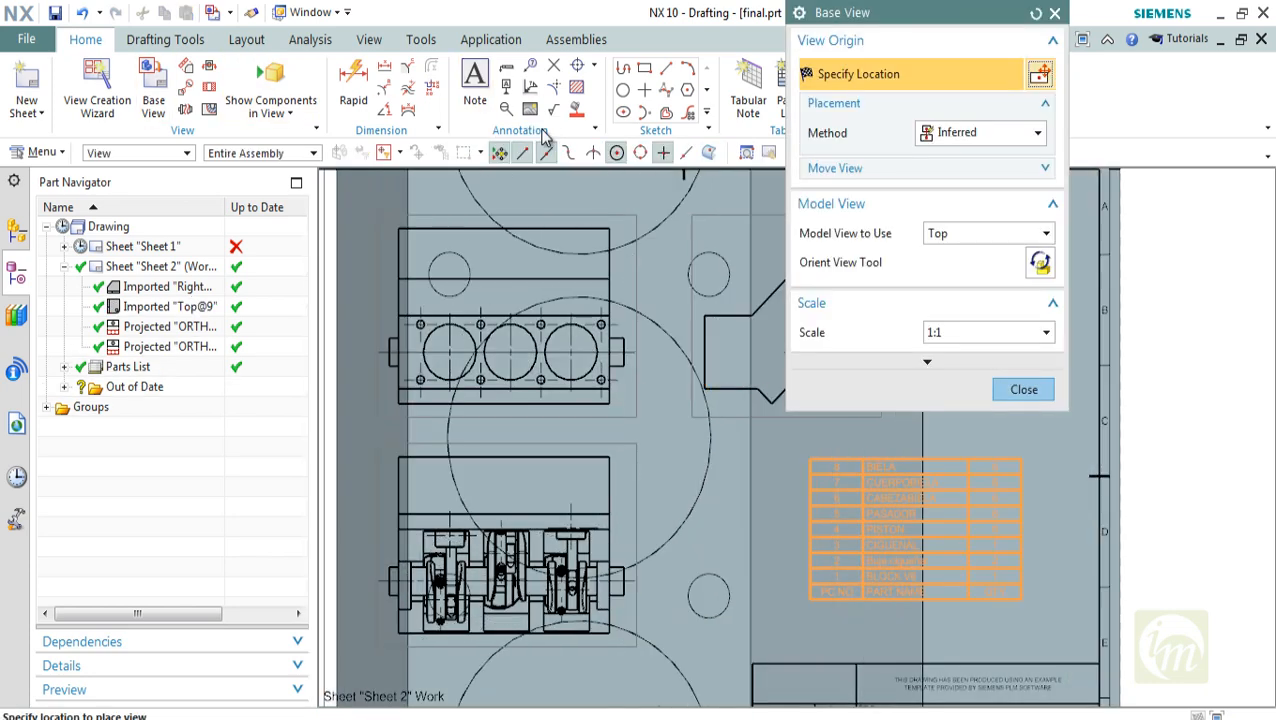
left_click(1046, 332)
left_click(985, 456)
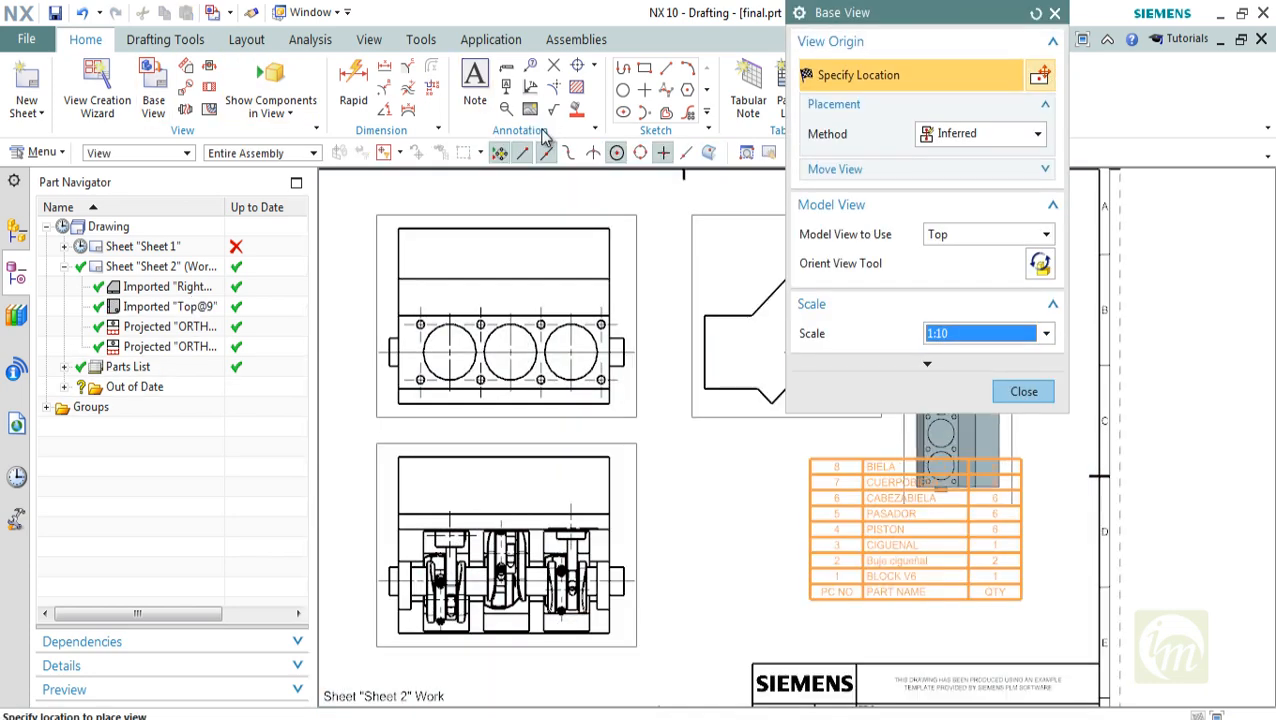
left_click(1040, 263)
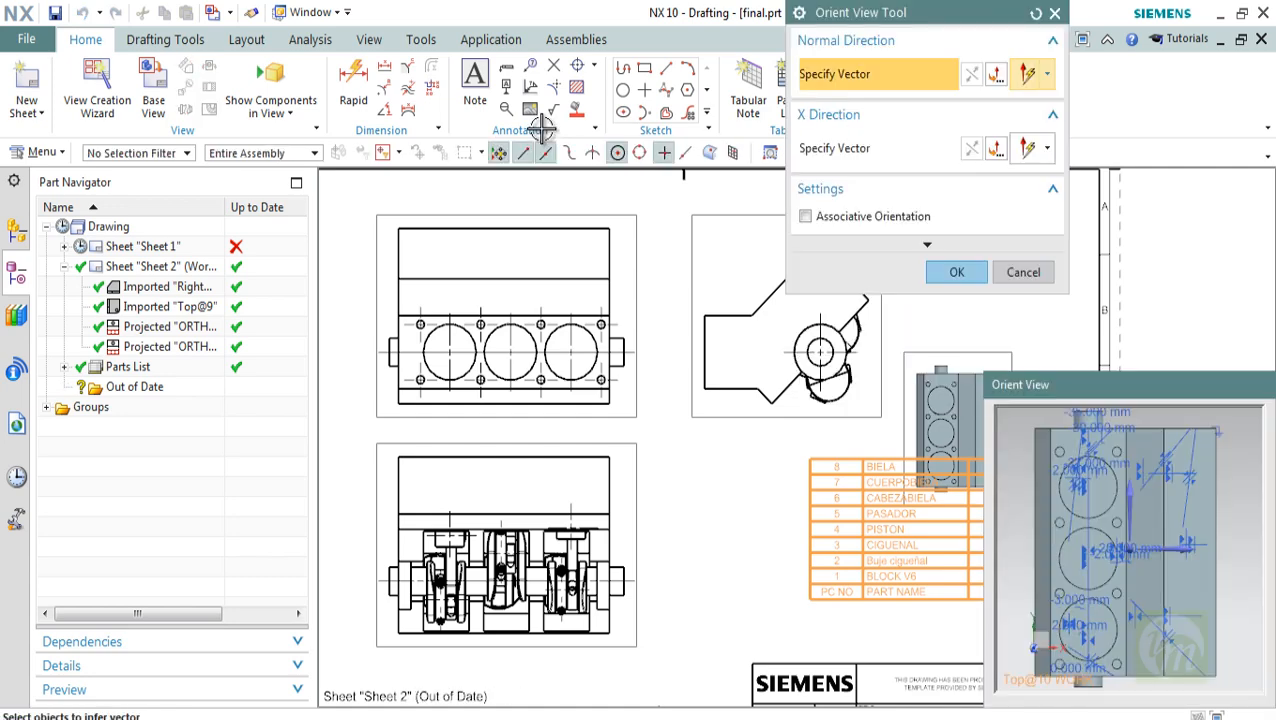
middle_click_drag(1110, 530, 1235, 610)
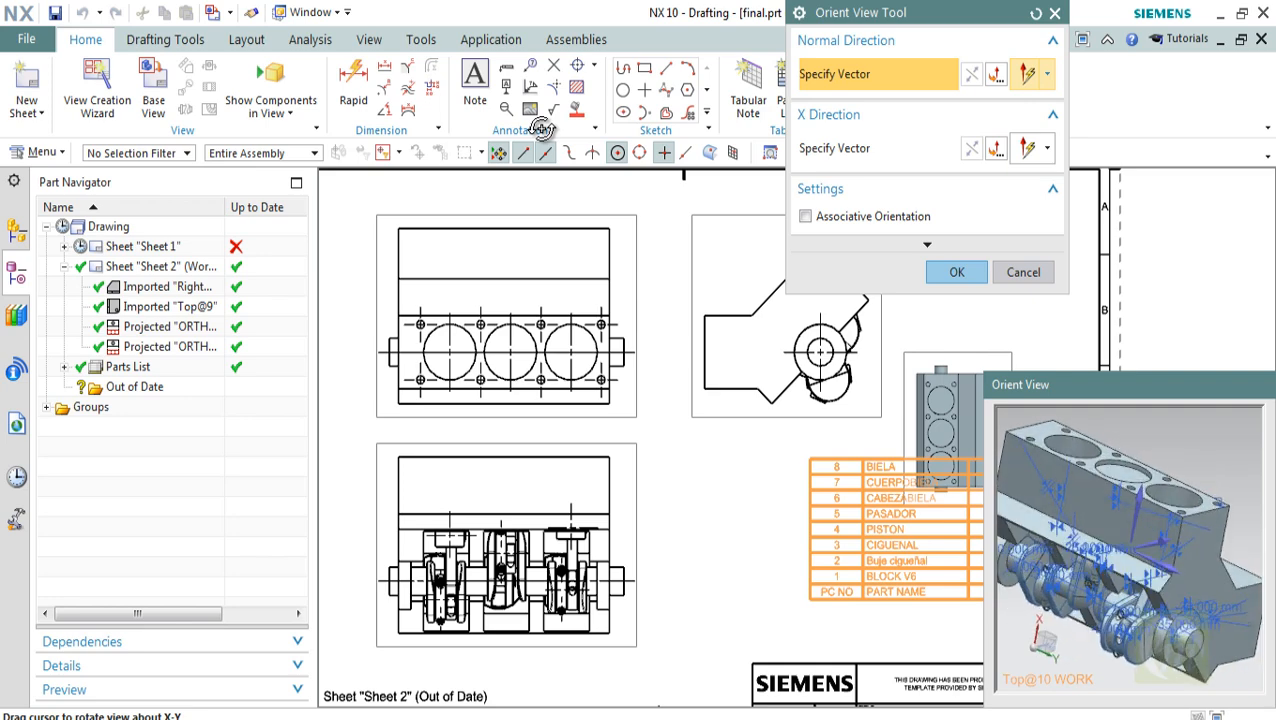
middle_click(541, 130)
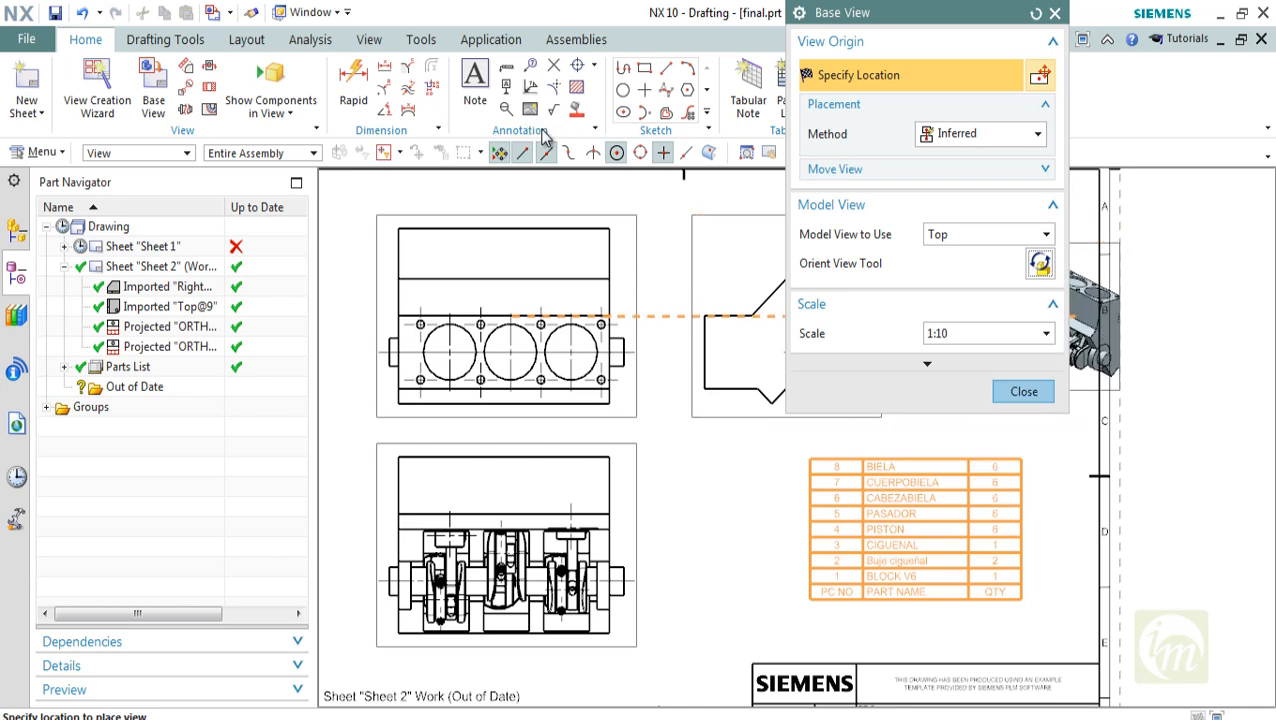
left_click_drag(920, 13, 698, 20)
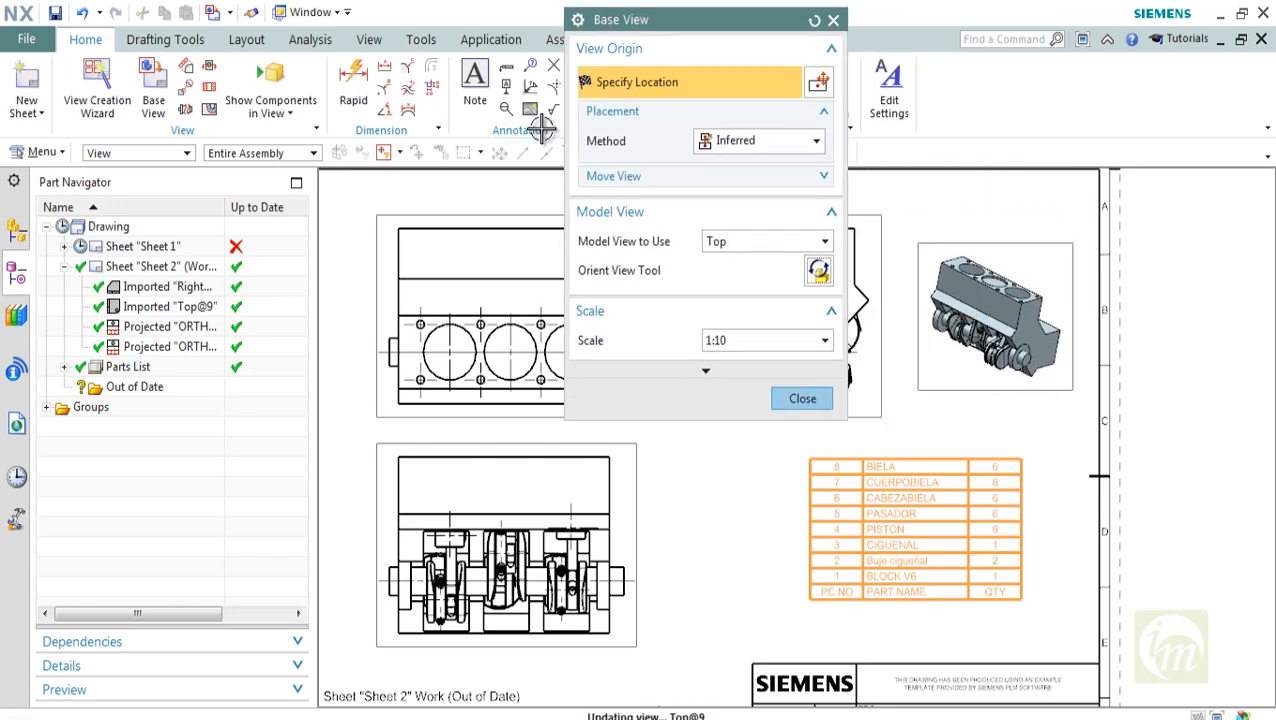
middle_click(541, 130)
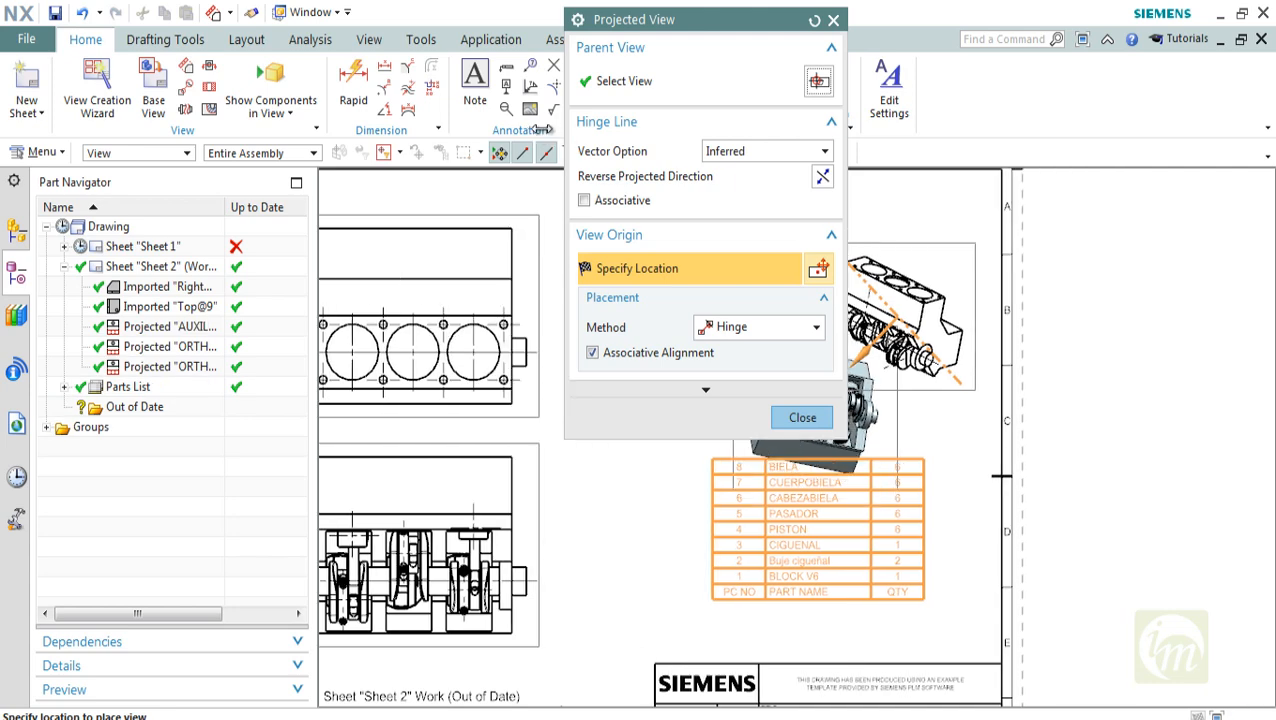
middle_click(541, 130)
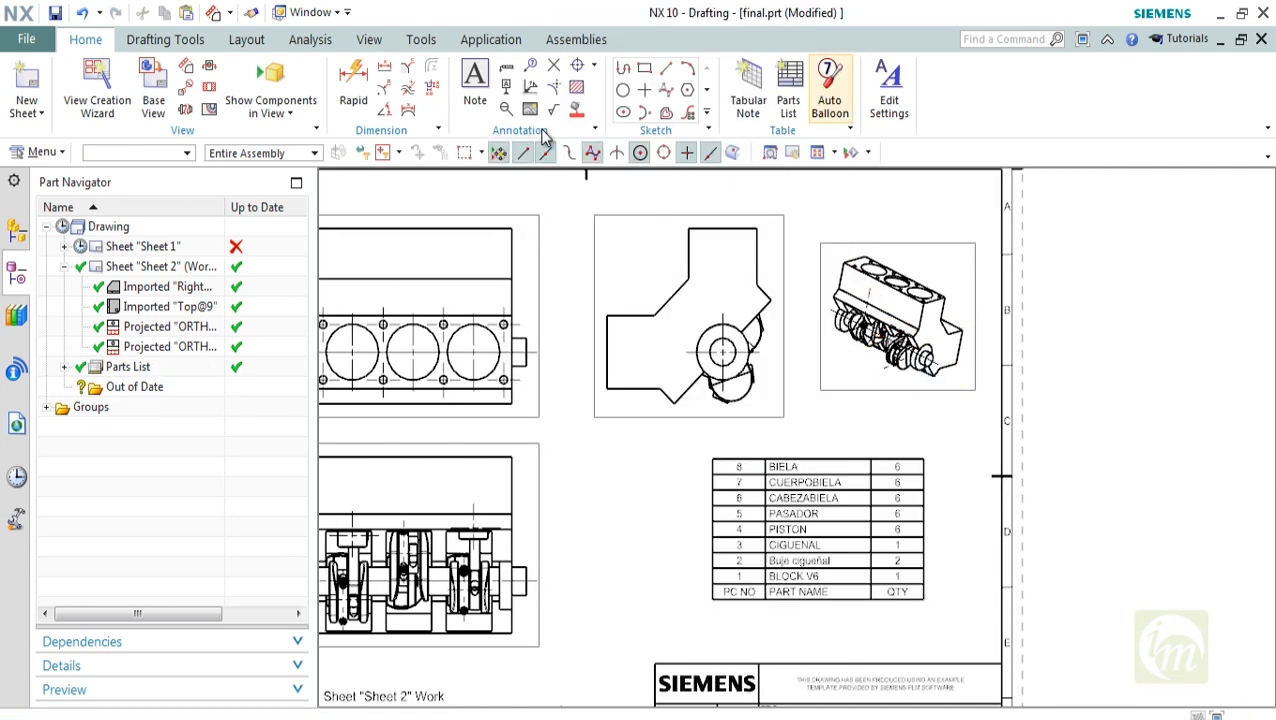
Start Auto Balloon with the Sheet 2 parts list as the selected object
left_click(830, 90)
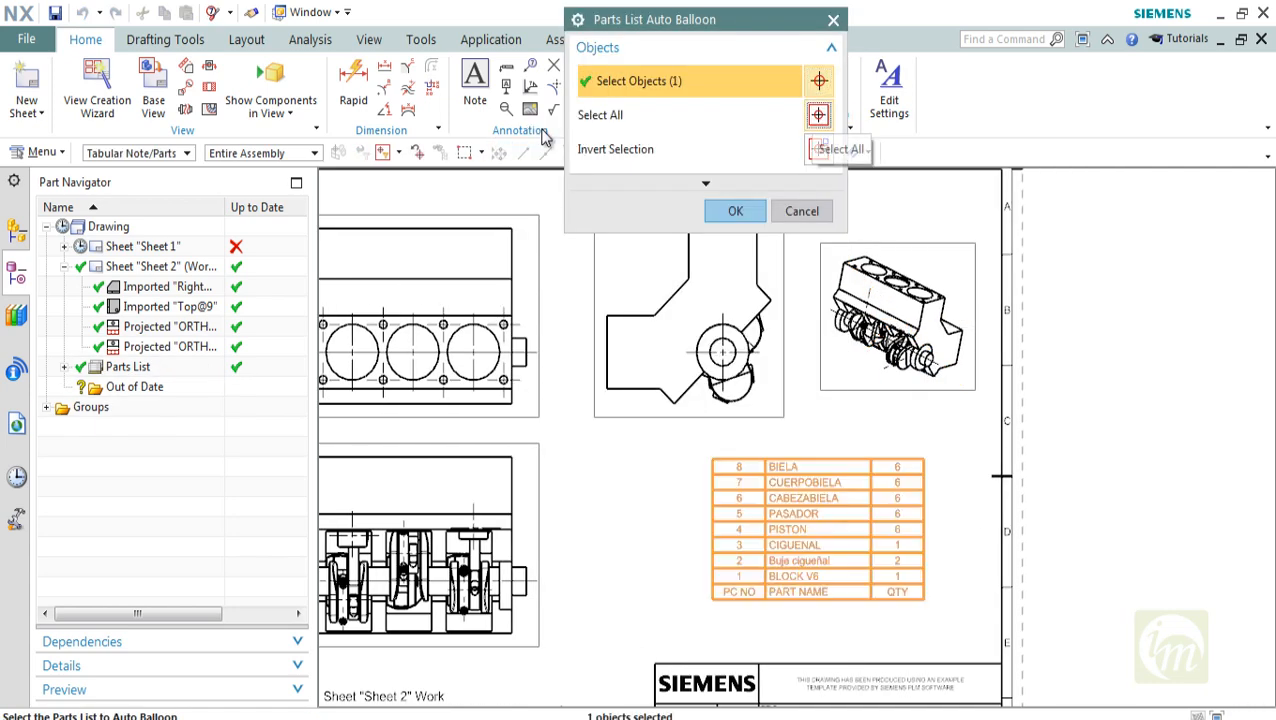
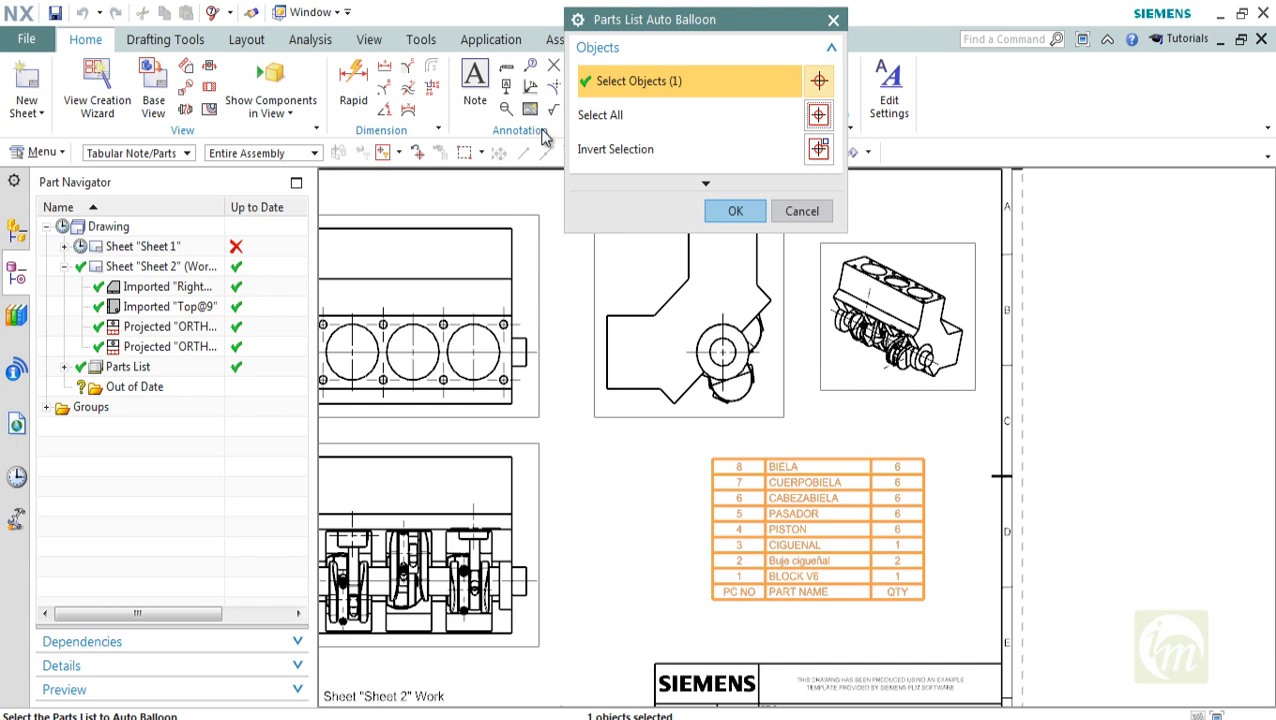
Generate the parts-list auto balloons on the Top@9 3D view and finish Auto Balloon
key("Return")
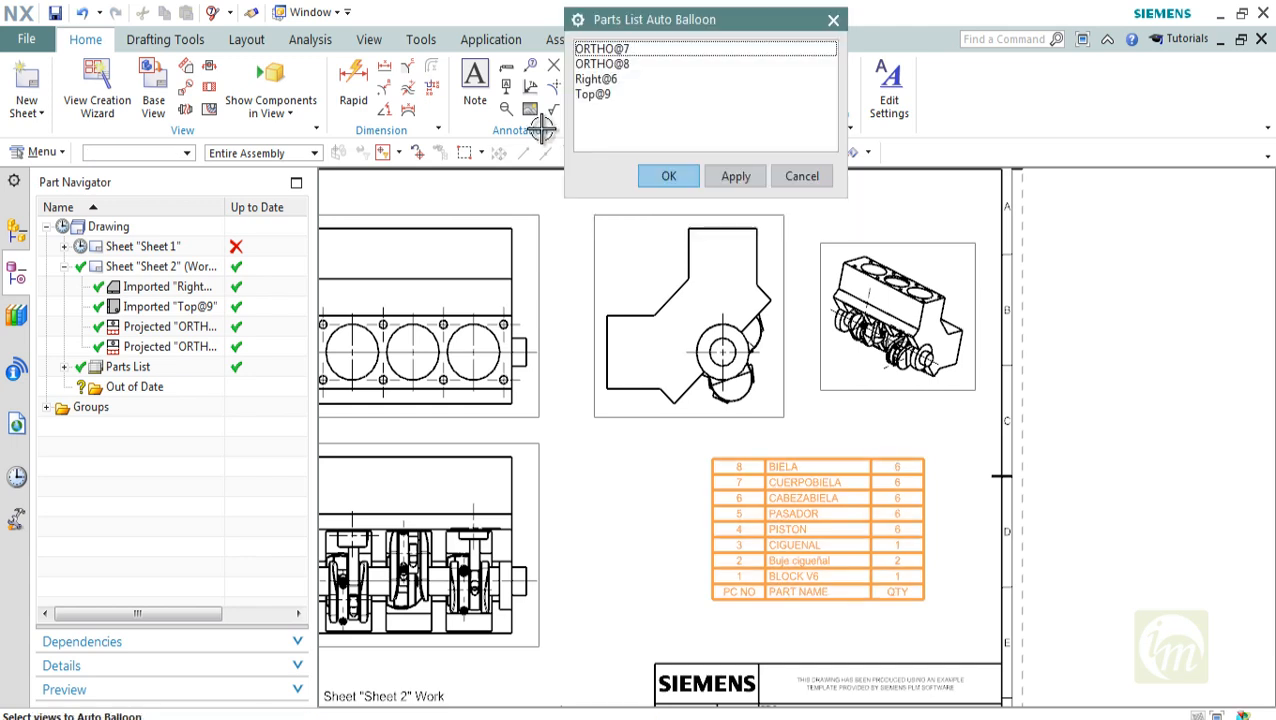
key("Down")
key("Down")
key("Down")
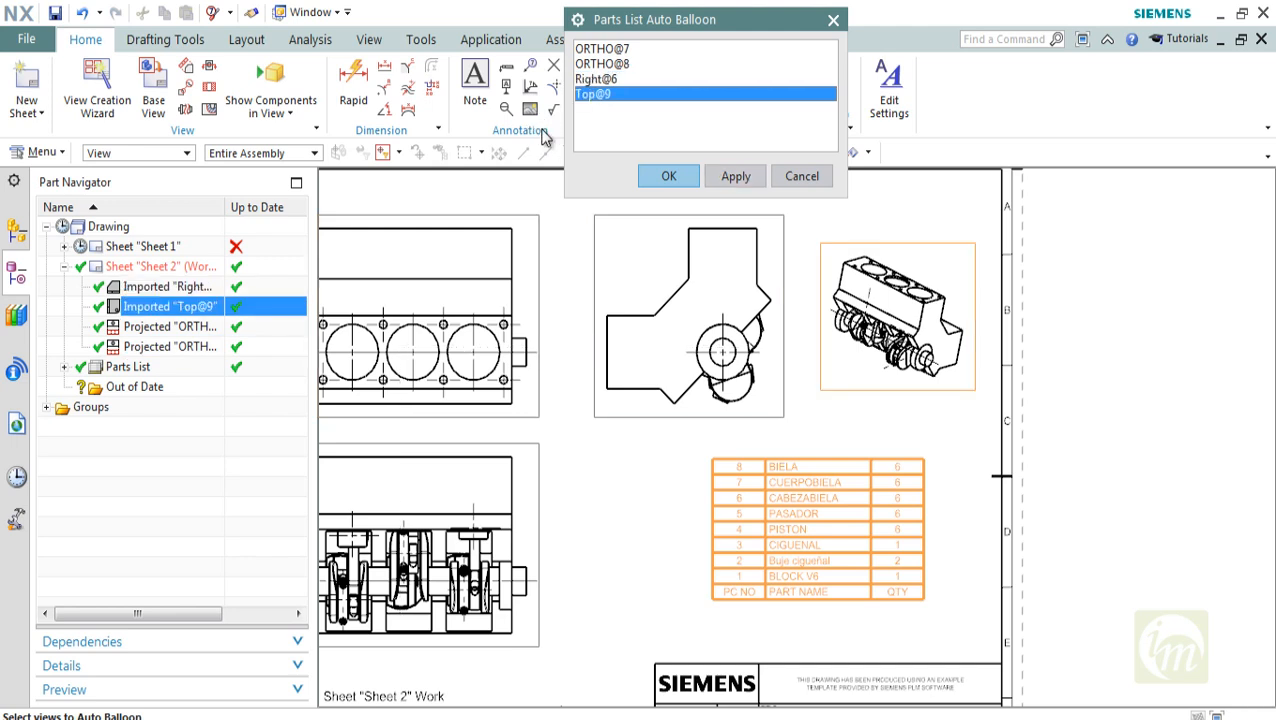
left_click(736, 176)
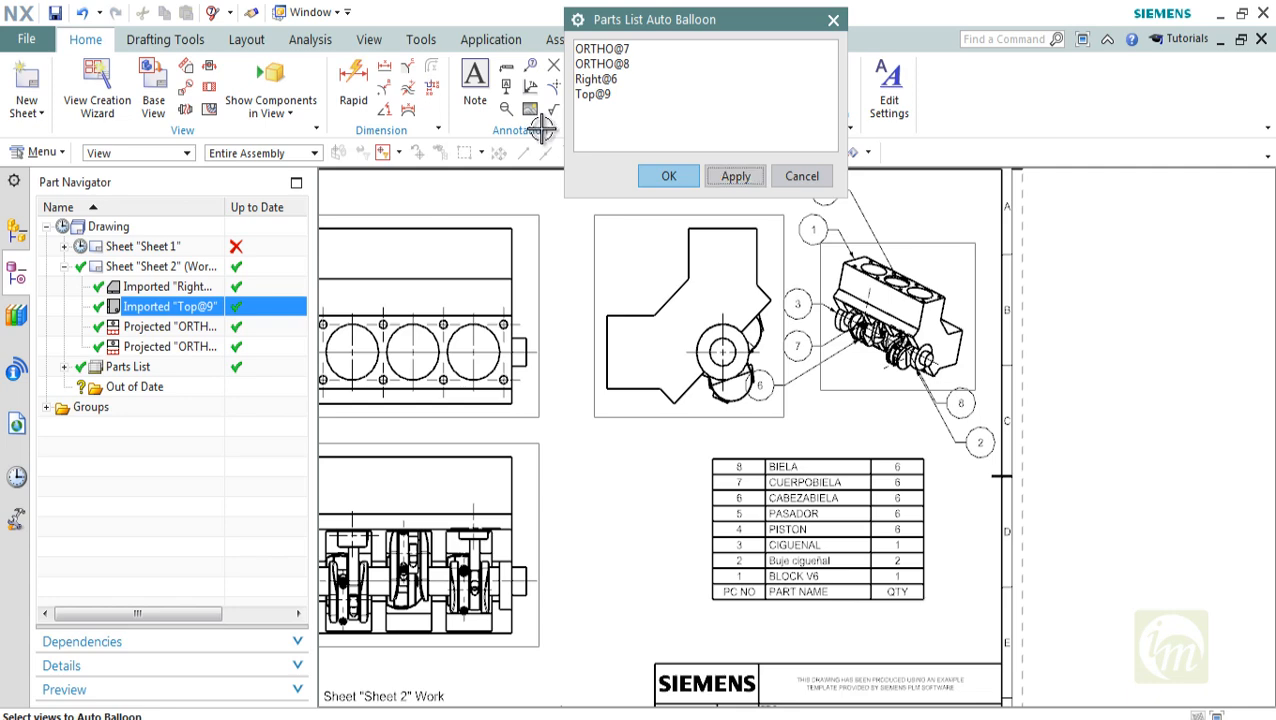
scroll(845, 323, "down", 1)
mouse_move(848, 335)
middle_mouse_down("shift")
mouse_move(733, 337)
mouse_move(836, 406)
middle_mouse_up("shift")
scroll(733, 337, "up", 1)
scroll(784, 365, "down", 1)
scroll(808, 338, "up", 2)
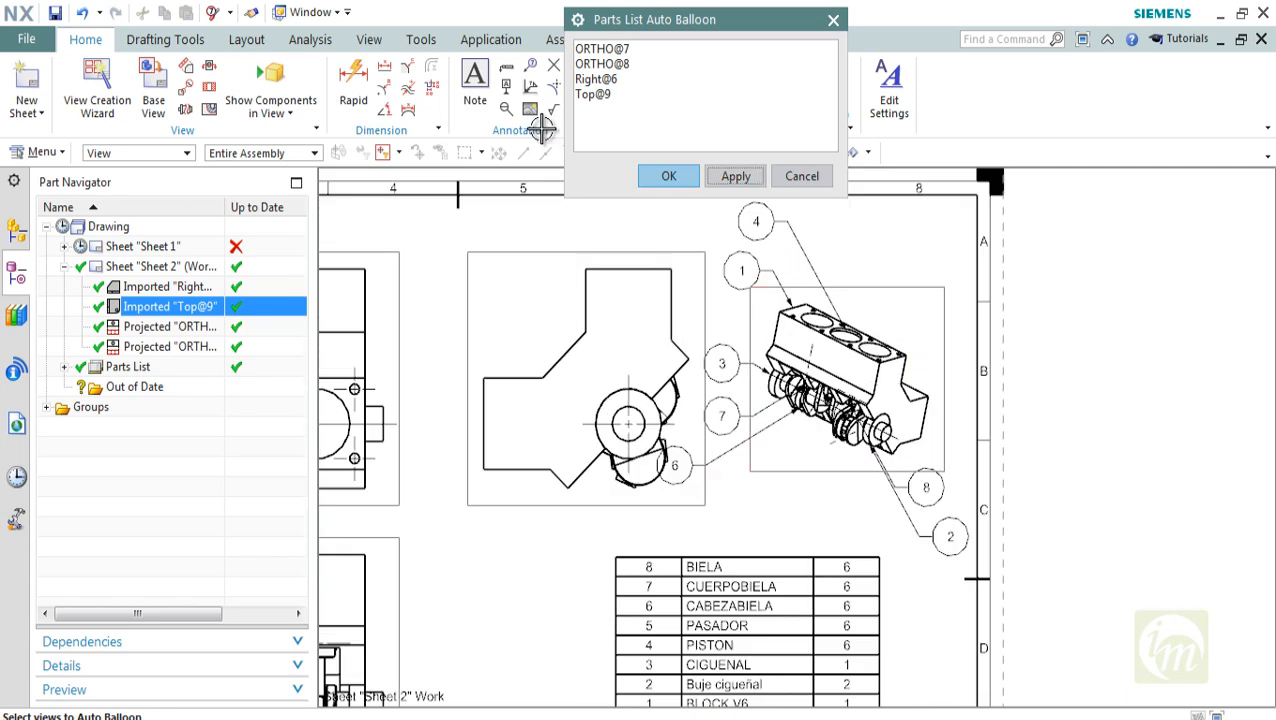
left_click(669, 176)
Delete the projected end view beside the 3D view on Sheet 2
key("ctrl+f")
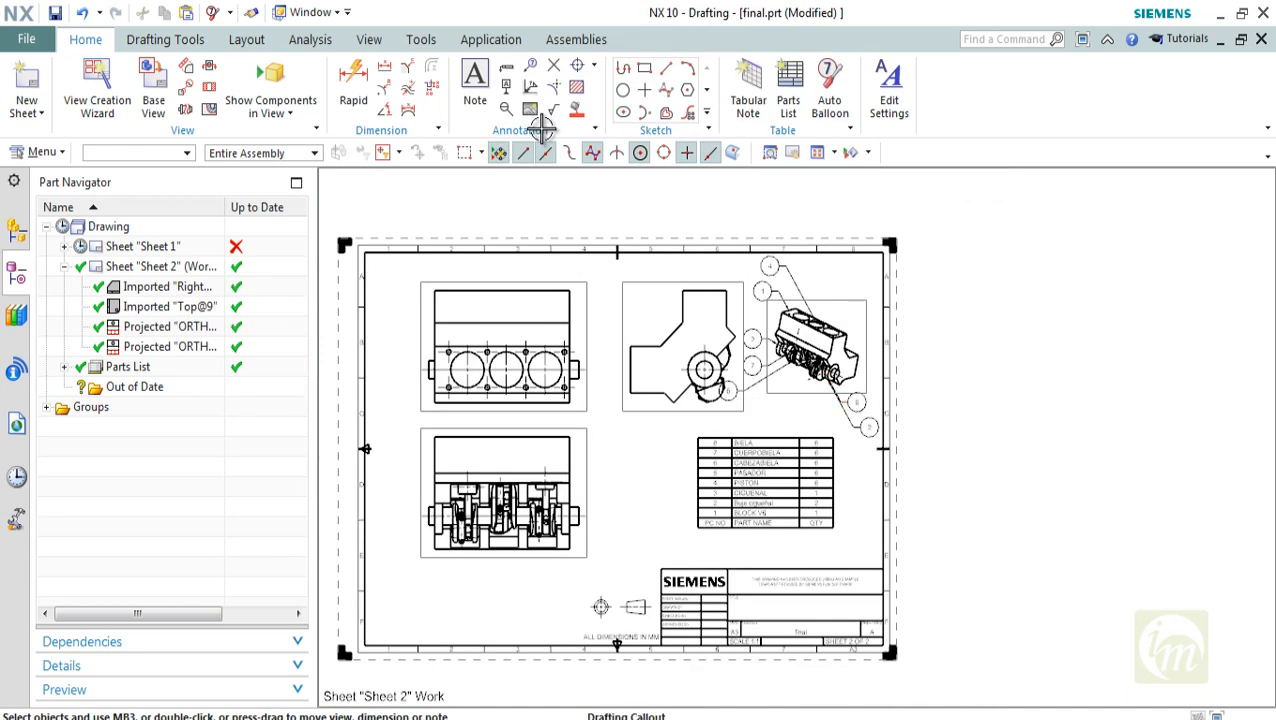
left_click(165, 346)
key("Delete")
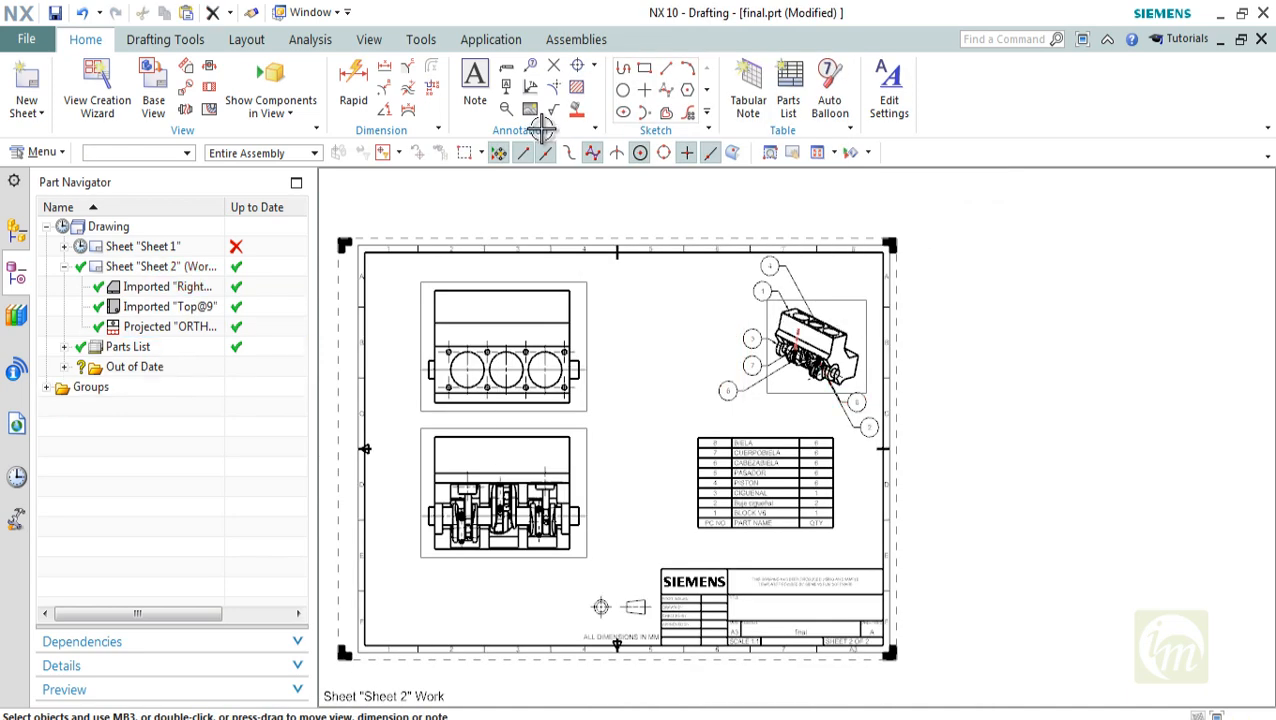
Move the ballooned 3D view closer to the remaining views and place the parts list just above the title block, aligned with its left edge
left_click_drag(768, 312, 671, 321)
scroll(743, 384, "up", 3)
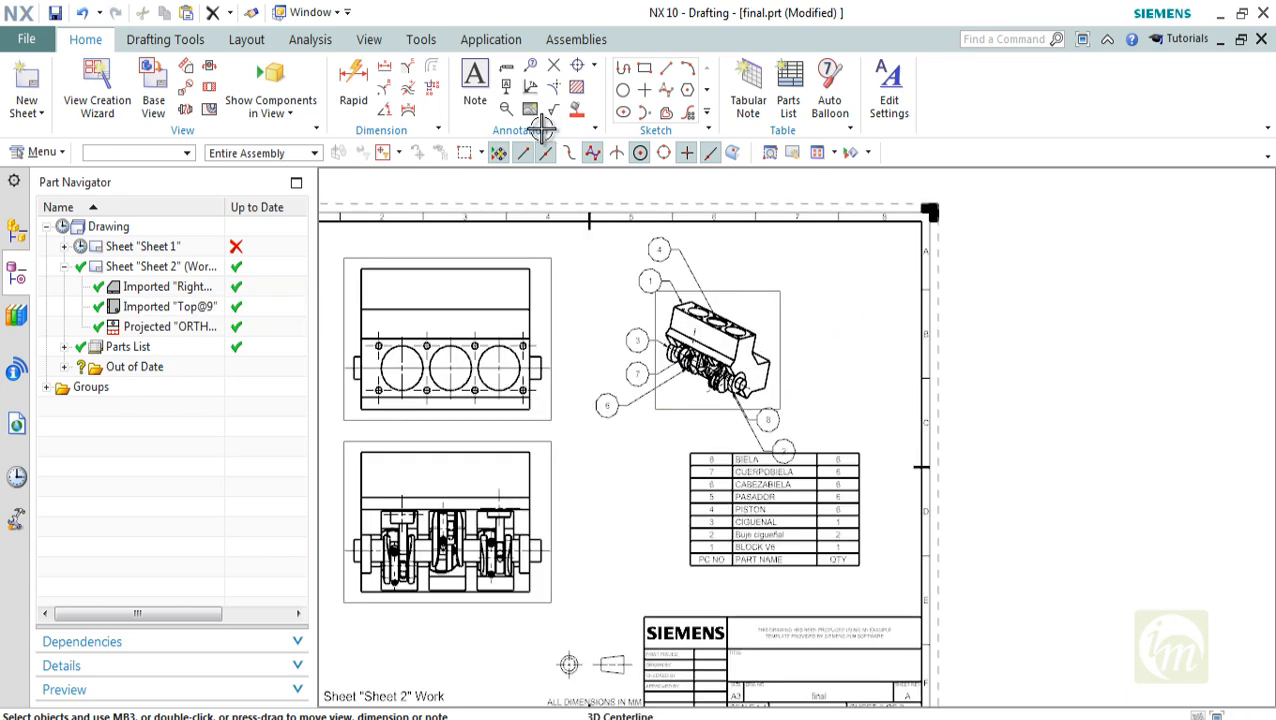
left_click_drag(649, 484, 576, 539)
middle_click_drag(650, 600, 657, 527, "shift")
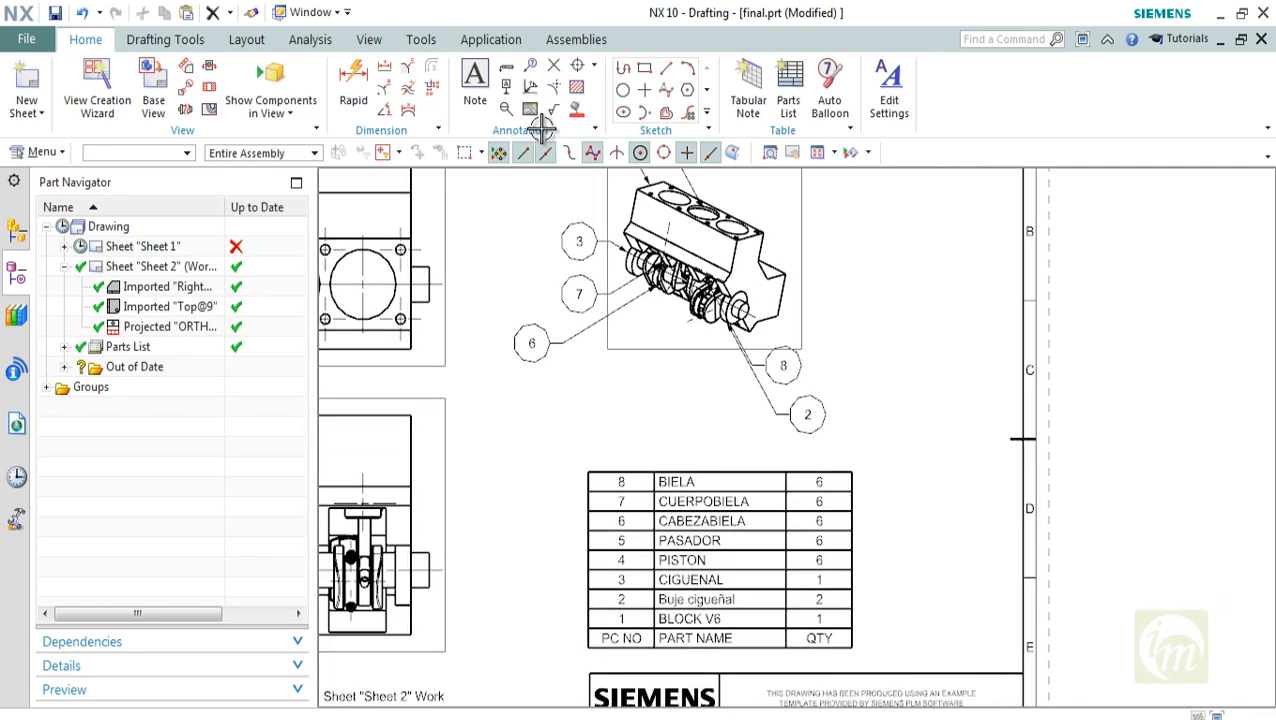
Examine how the balloon numbers on the 3D view correspond to the part numbers and names in the parts list
middle_click_drag(697, 570, 725, 651, "shift")
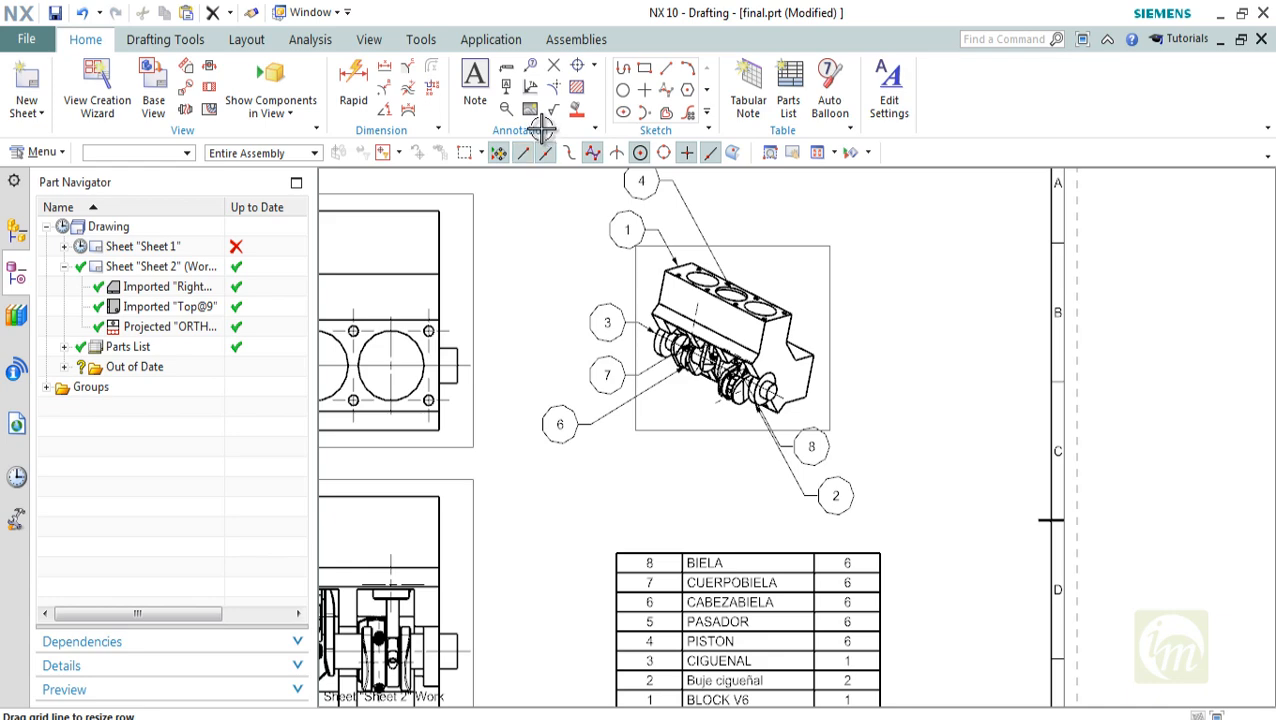
scroll(703, 289, "down", 1)
middle_click_drag(703, 289, 693, 230, "shift")
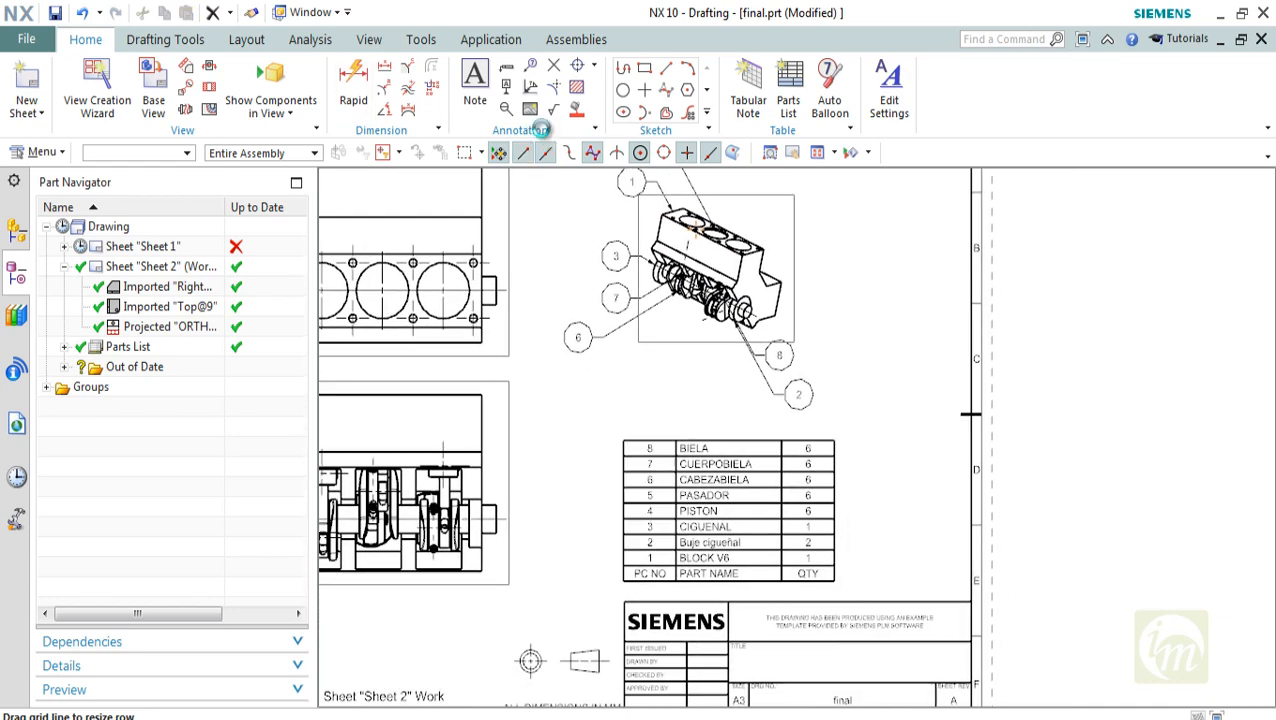
middle_click_drag(709, 503, 691, 536, "shift")
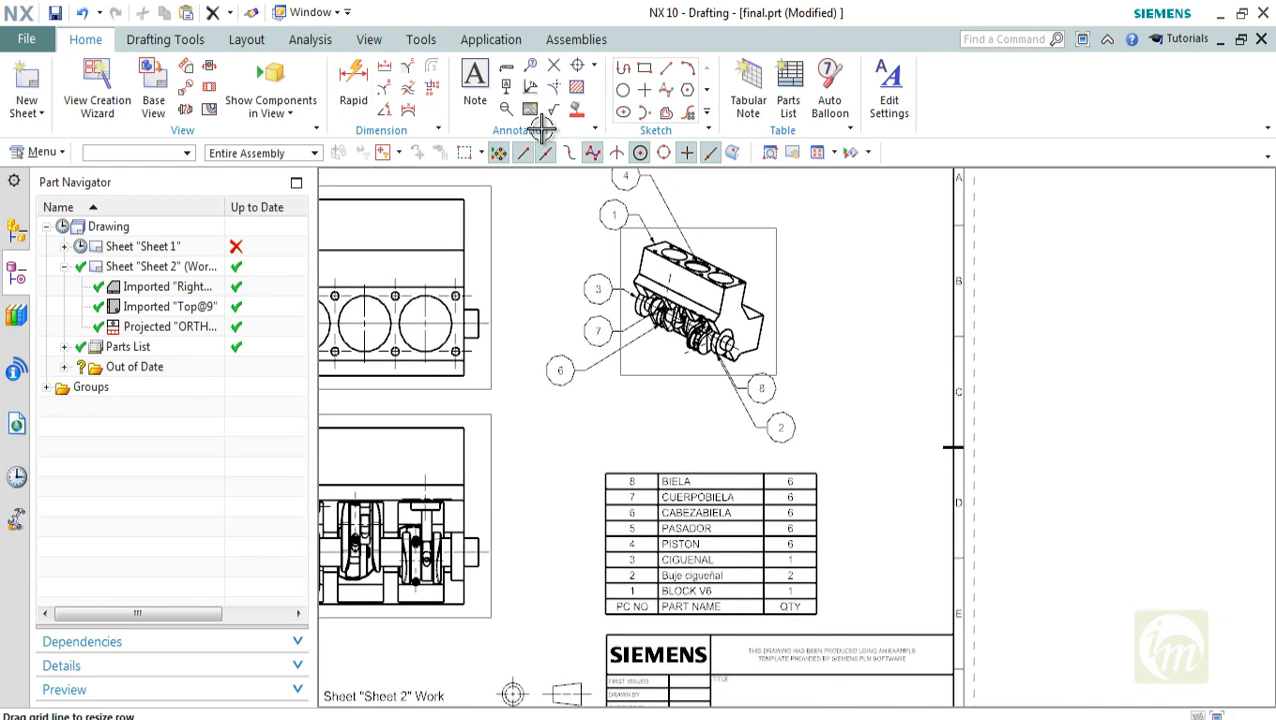
right_click(817, 244)
left_click(858, 262)
middle_click_drag(705, 455, 719, 485, "shift")
scroll(722, 622, "up", 2)
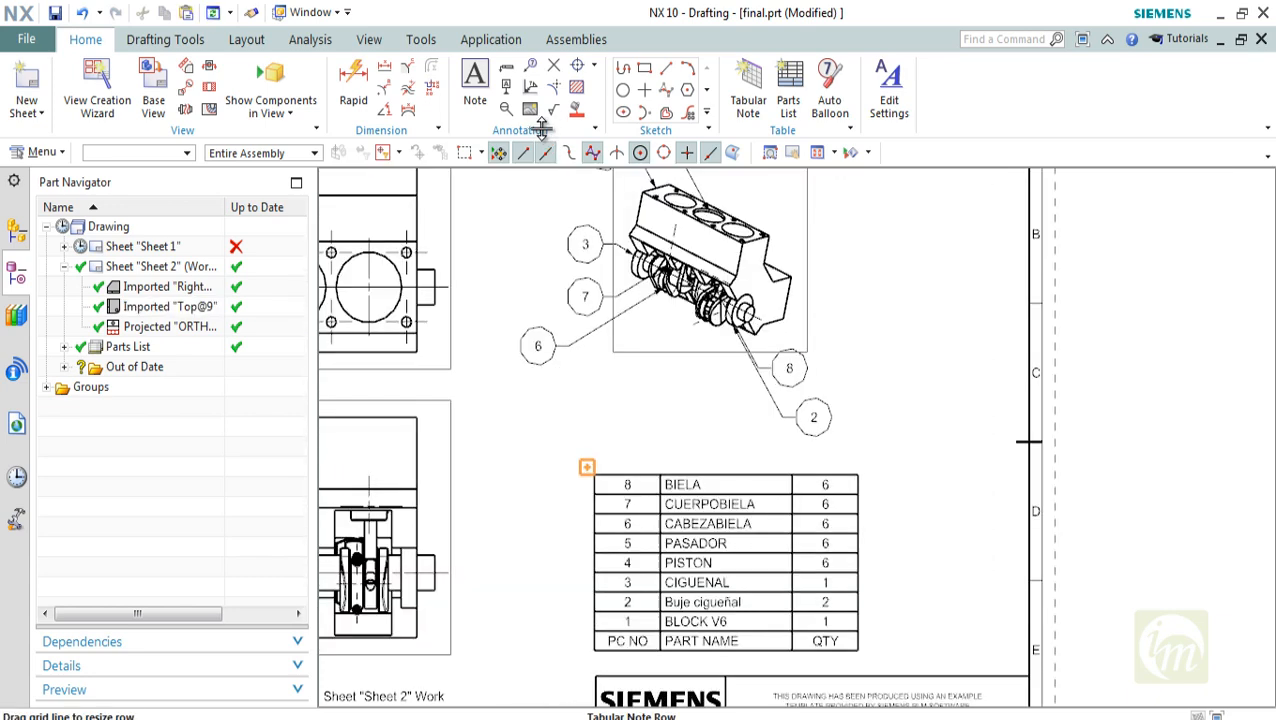
scroll(714, 615, "down", 1)
middle_click_drag(714, 612, 721, 657, "shift")
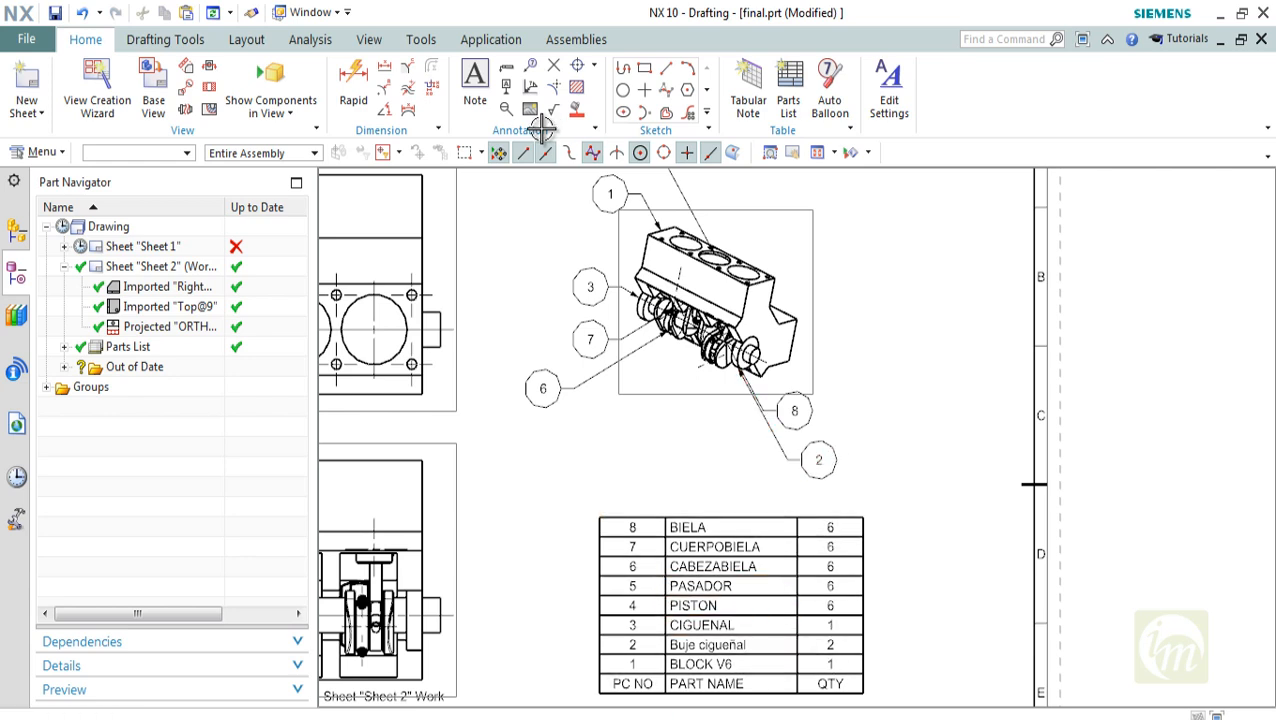
middle_click_drag(541, 129, 541, 198, "shift")
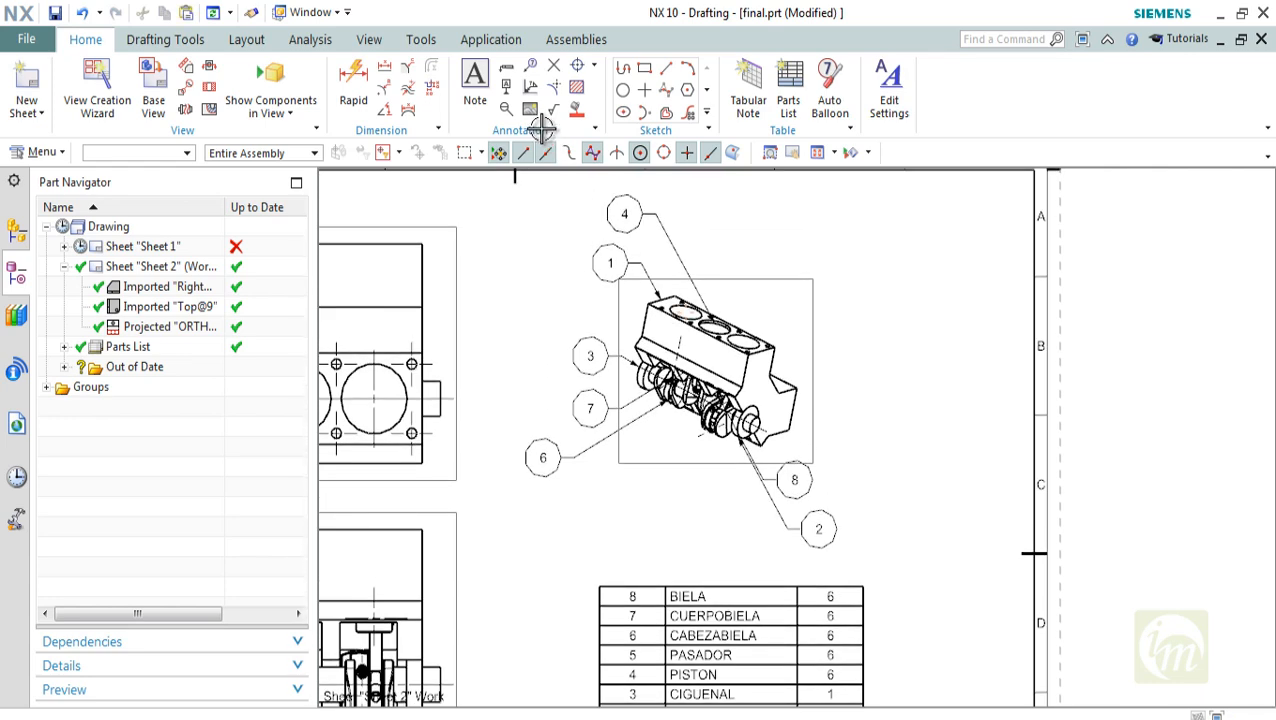
middle_click_drag(541, 129, 541, 57, "shift")
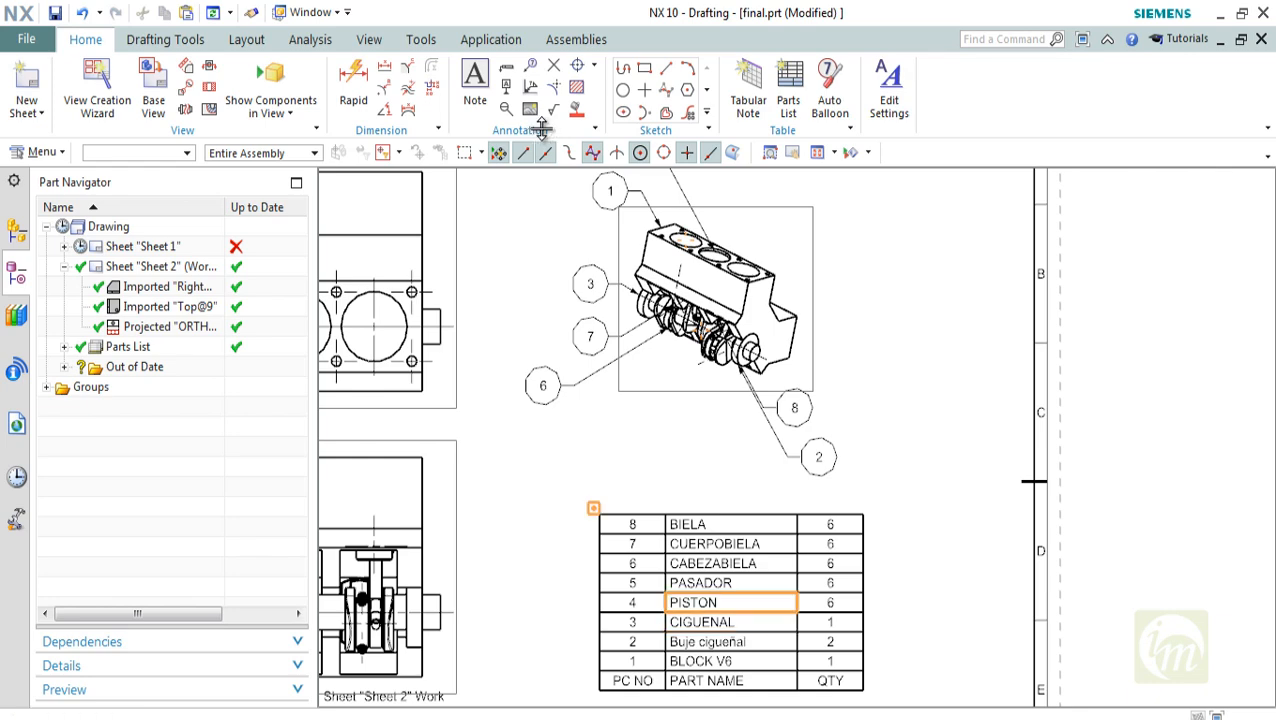
key("ctrl+f")
middle_click_drag(541, 129, 528, 181, "shift")
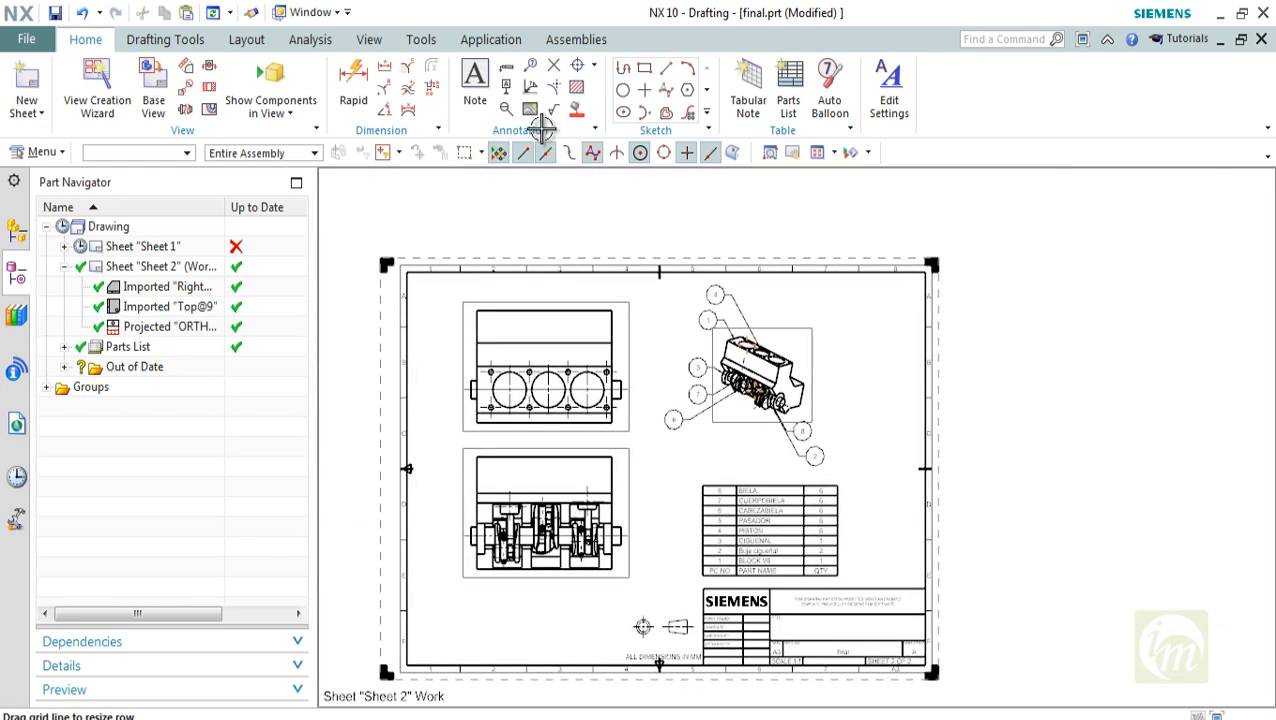
middle_click_drag(541, 129, 541, 85, "shift")
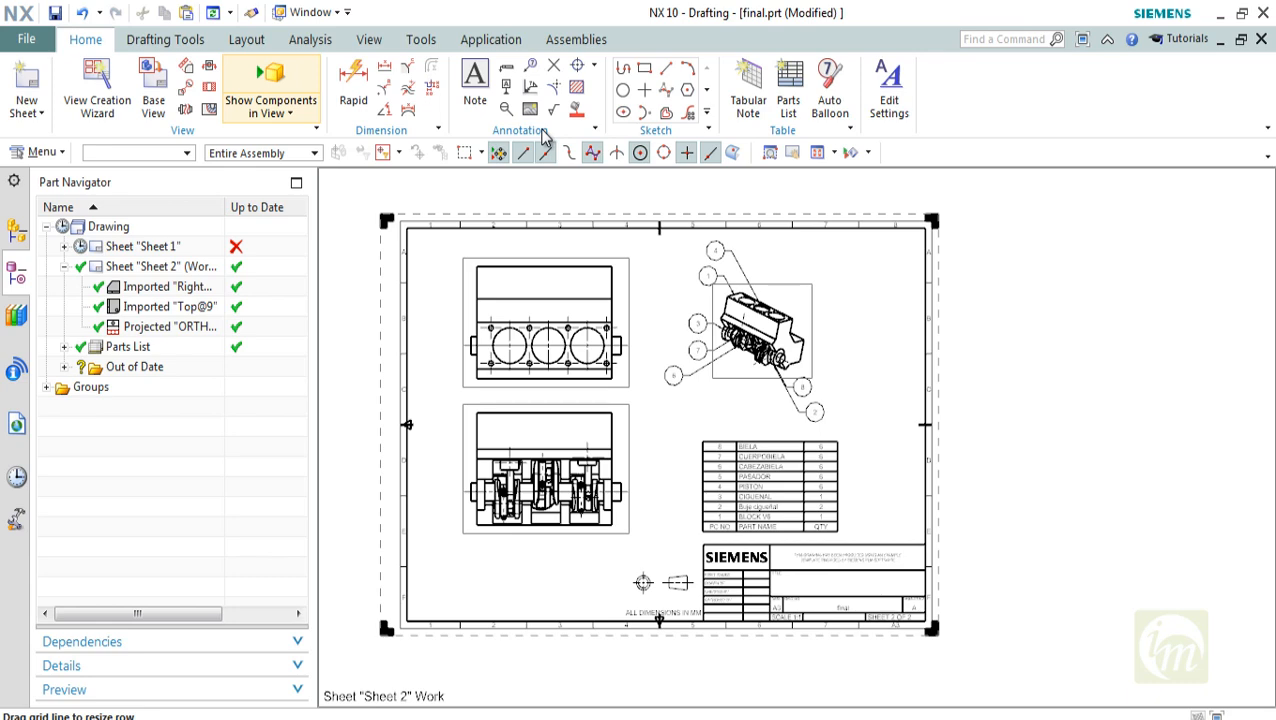
Set the lettering color of the BIELA cell in the parts list to green
scroll(790, 383, "up", 2)
scroll(717, 547, "up", 3)
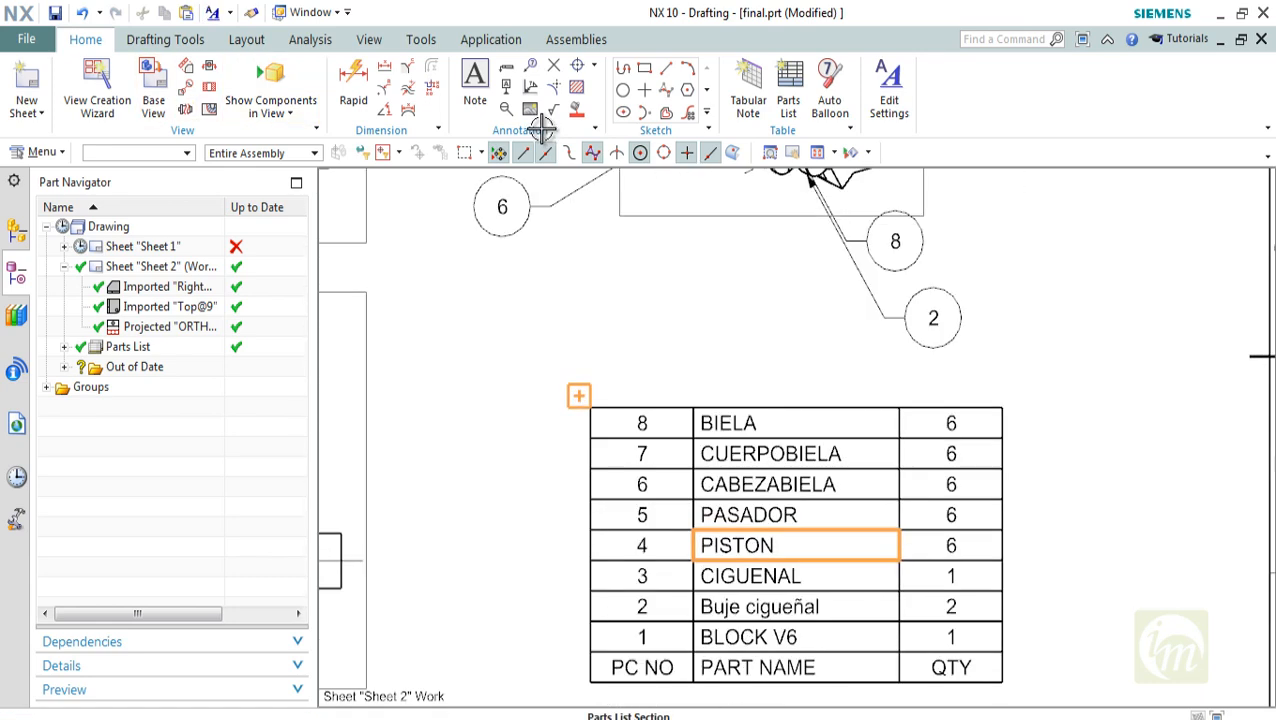
left_click(732, 426)
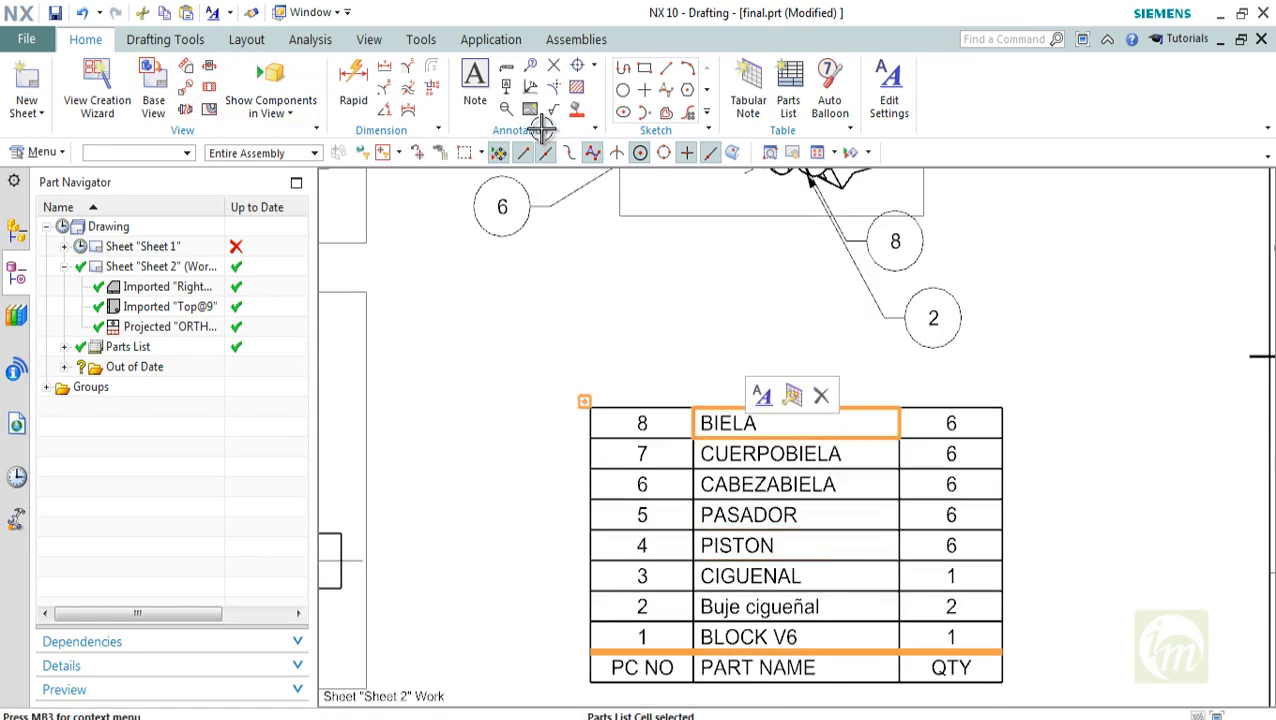
left_click(763, 396)
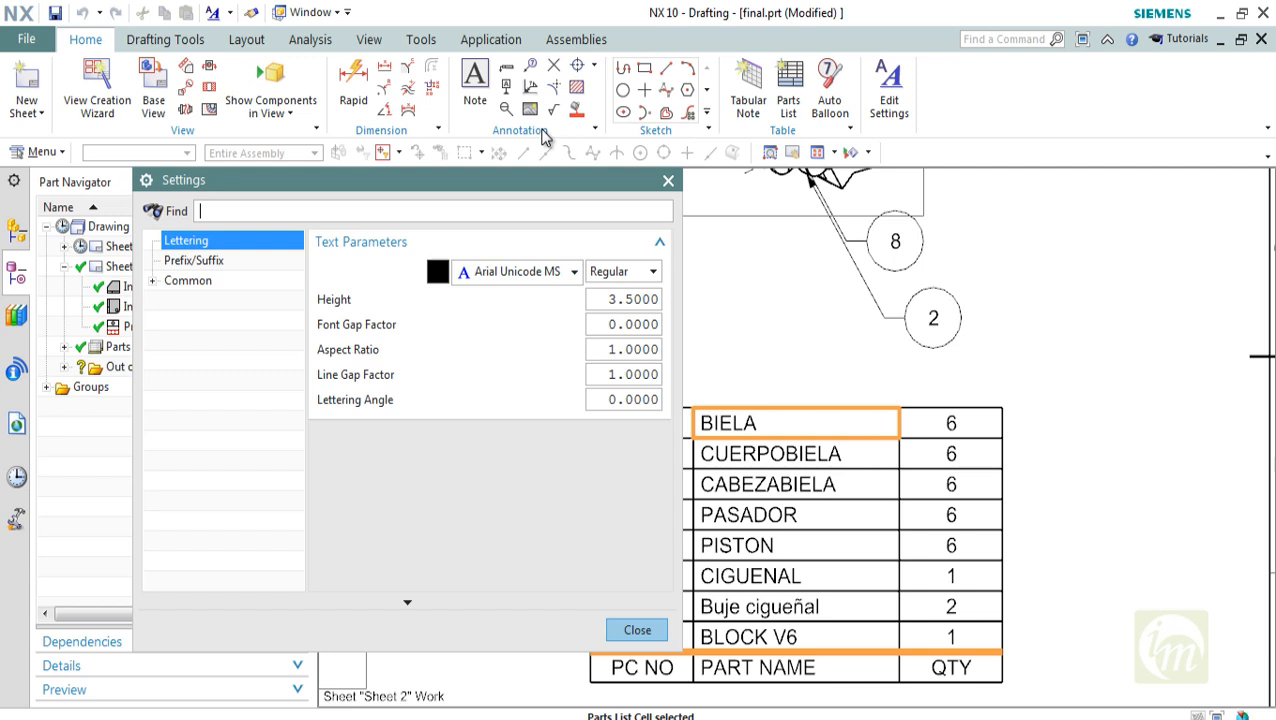
left_click(437, 271)
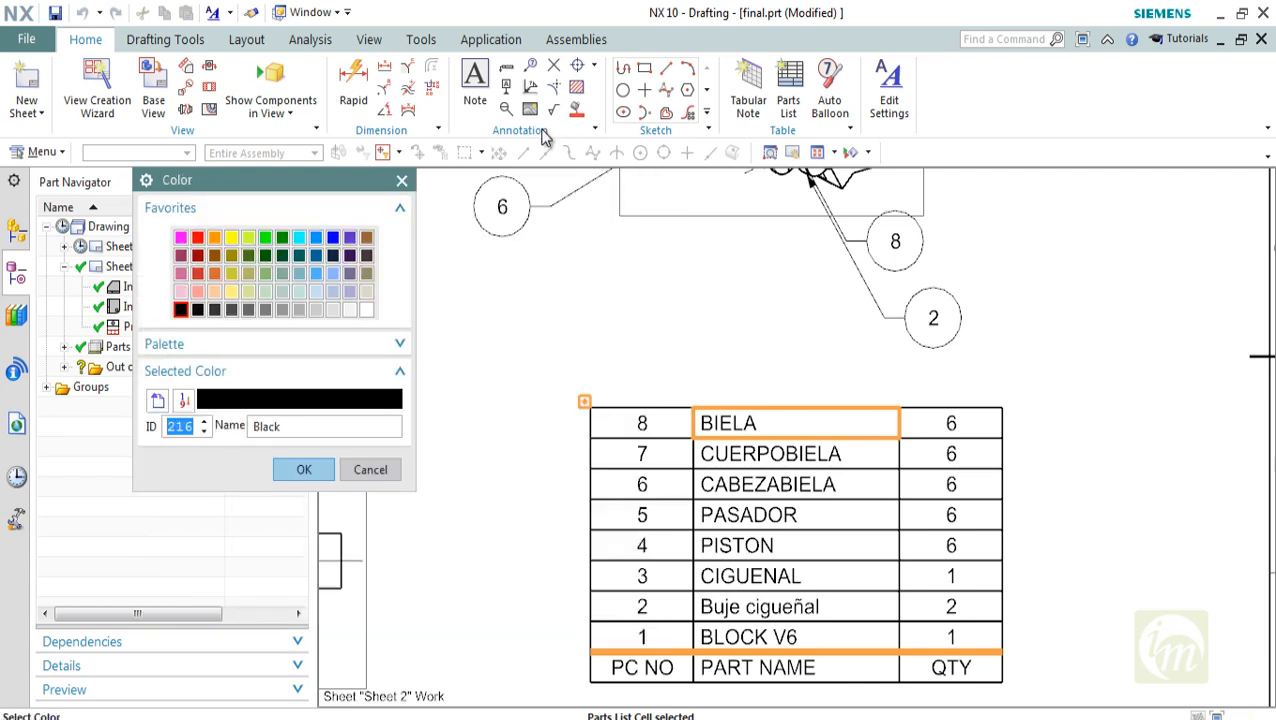
left_click(265, 237)
left_click(304, 469)
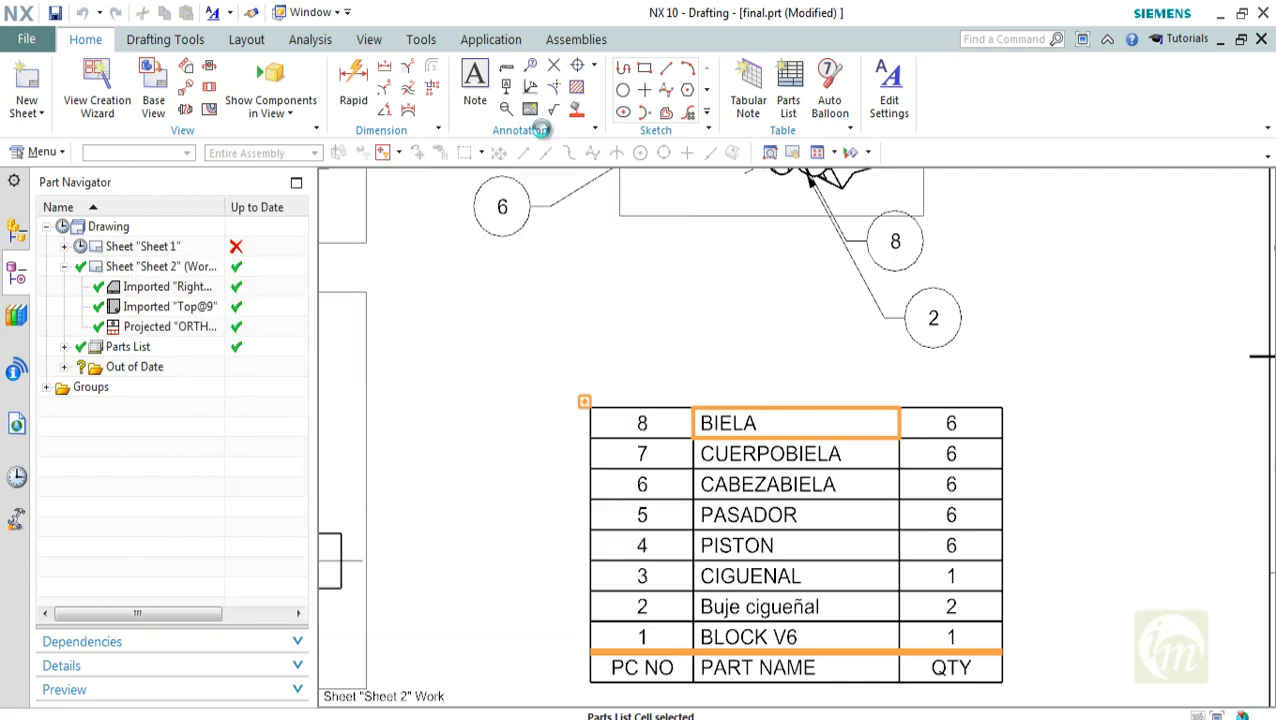
left_click(637, 630)
Refresh the display and check the text appearance of the parts list together with the 3D view's balloons
scroll(783, 456, "down", 2)
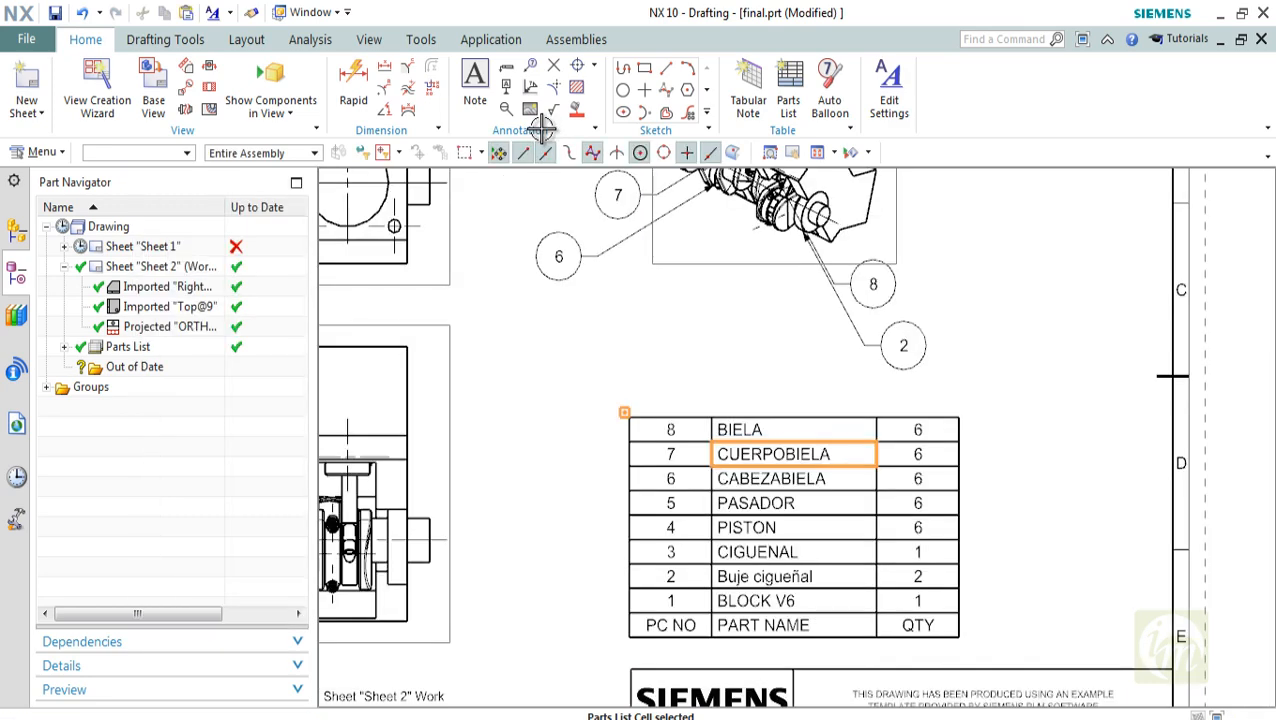
scroll(785, 470, "up", 4)
scroll(794, 383, "down", 6)
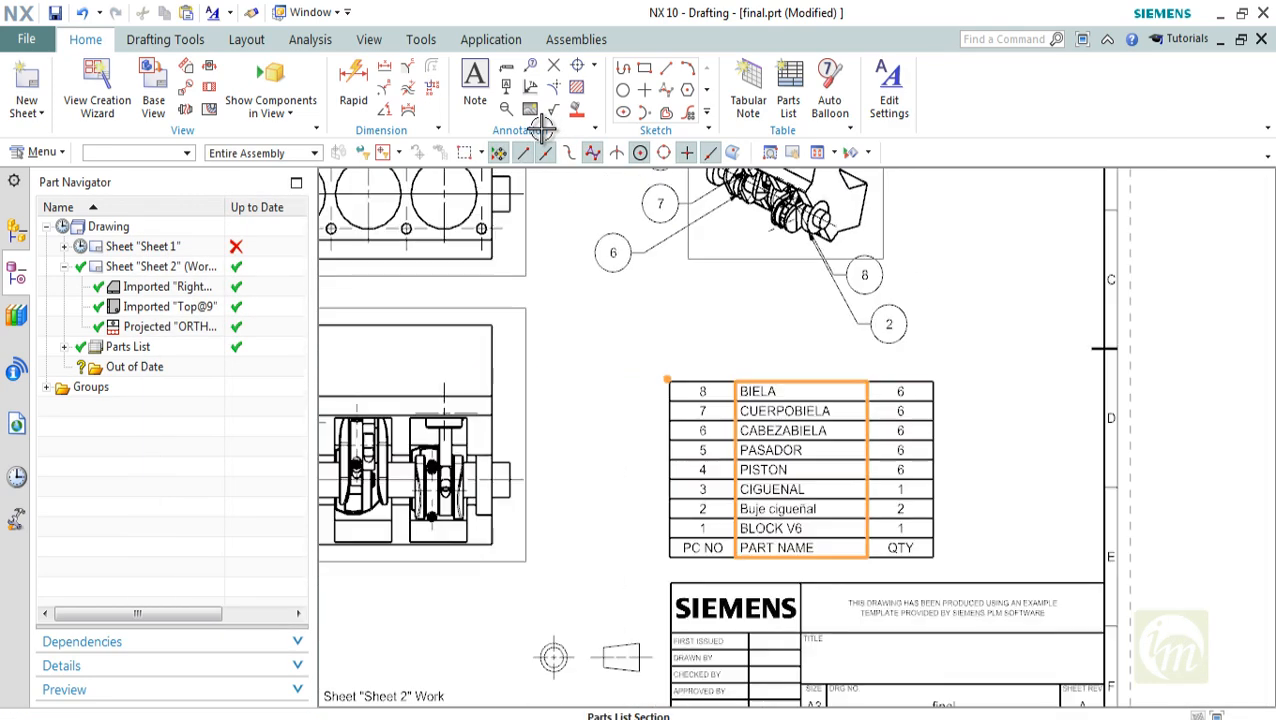
scroll(794, 383, "up", 3)
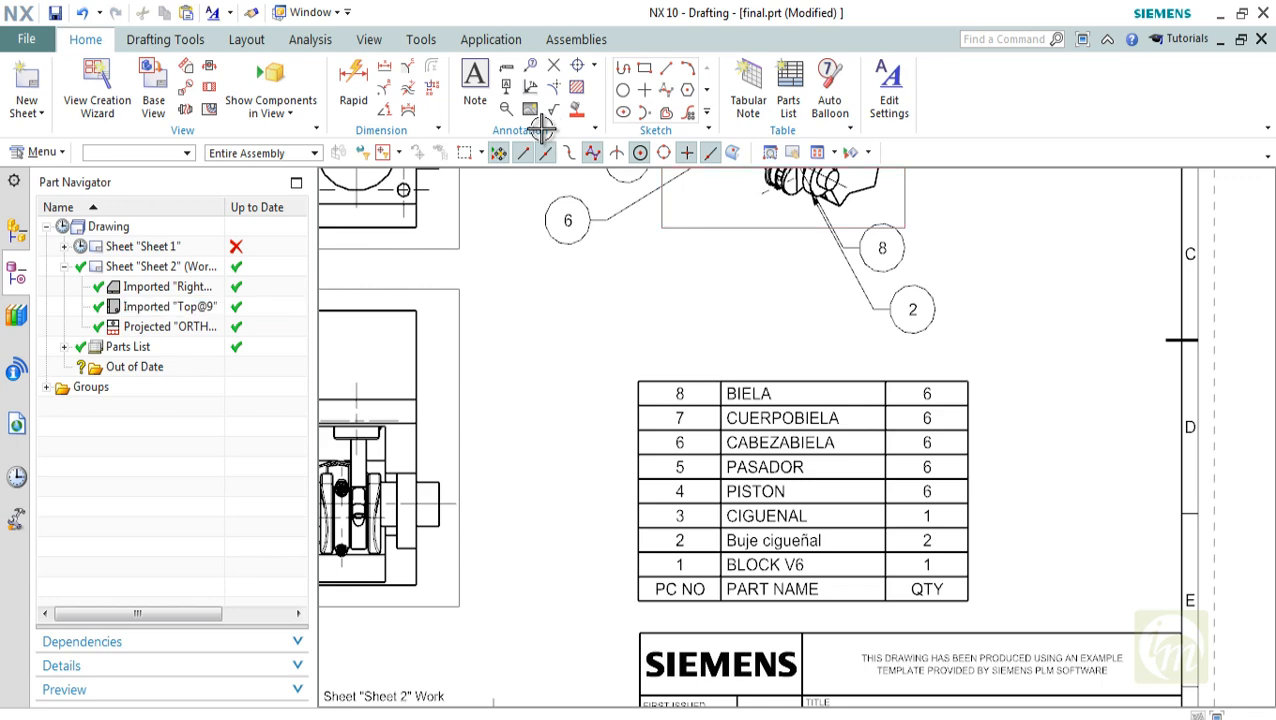
right_click(714, 266)
left_click(755, 283)
middle_click_drag(541, 129, 503, 147, "shift")
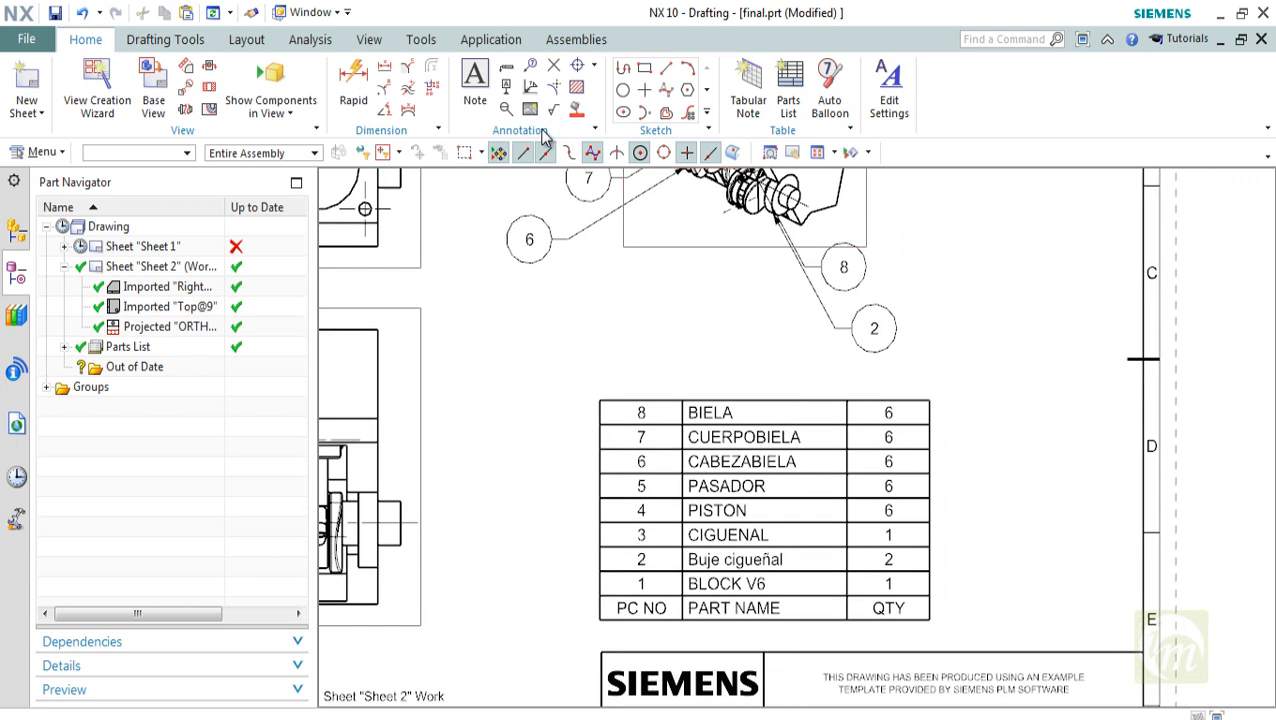
left_click(889, 89)
key("Escape")
scroll(801, 380, "down", 2)
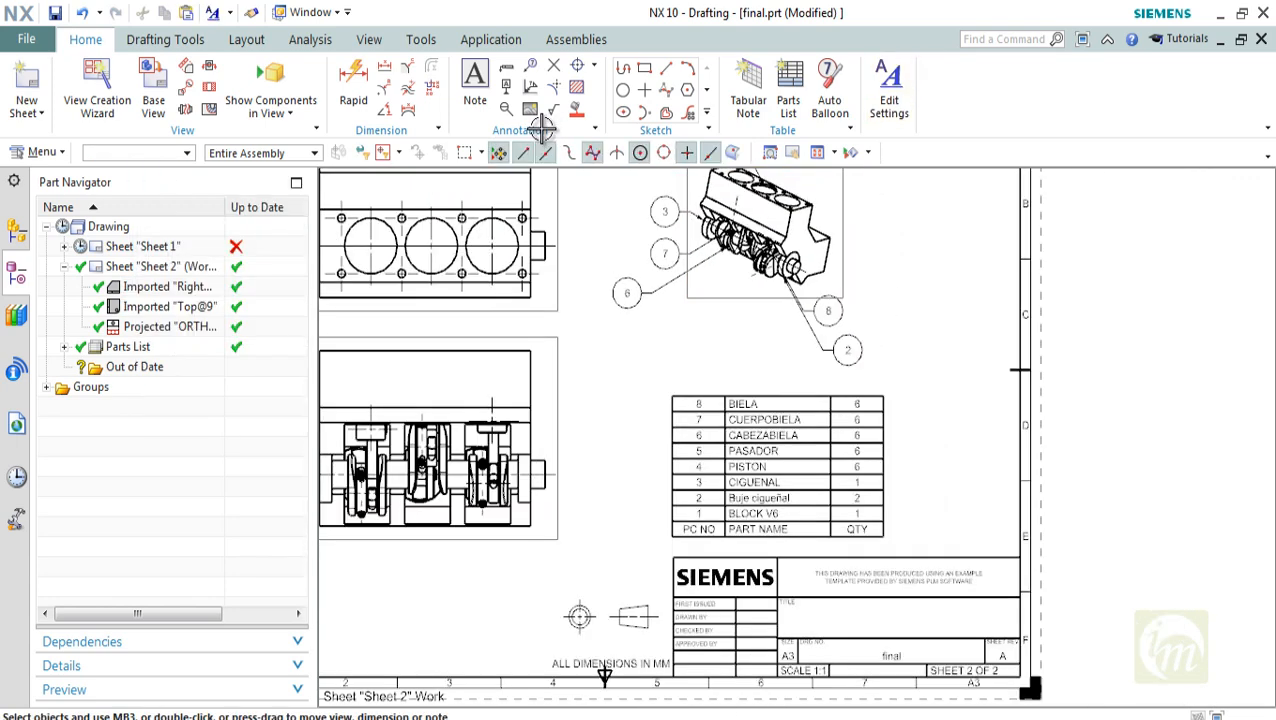
middle_click_drag(801, 380, 801, 470, "shift")
middle_click_drag(785, 289, 812, 265, "shift")
middle_click_drag(553, 140, 540, 127, "shift")
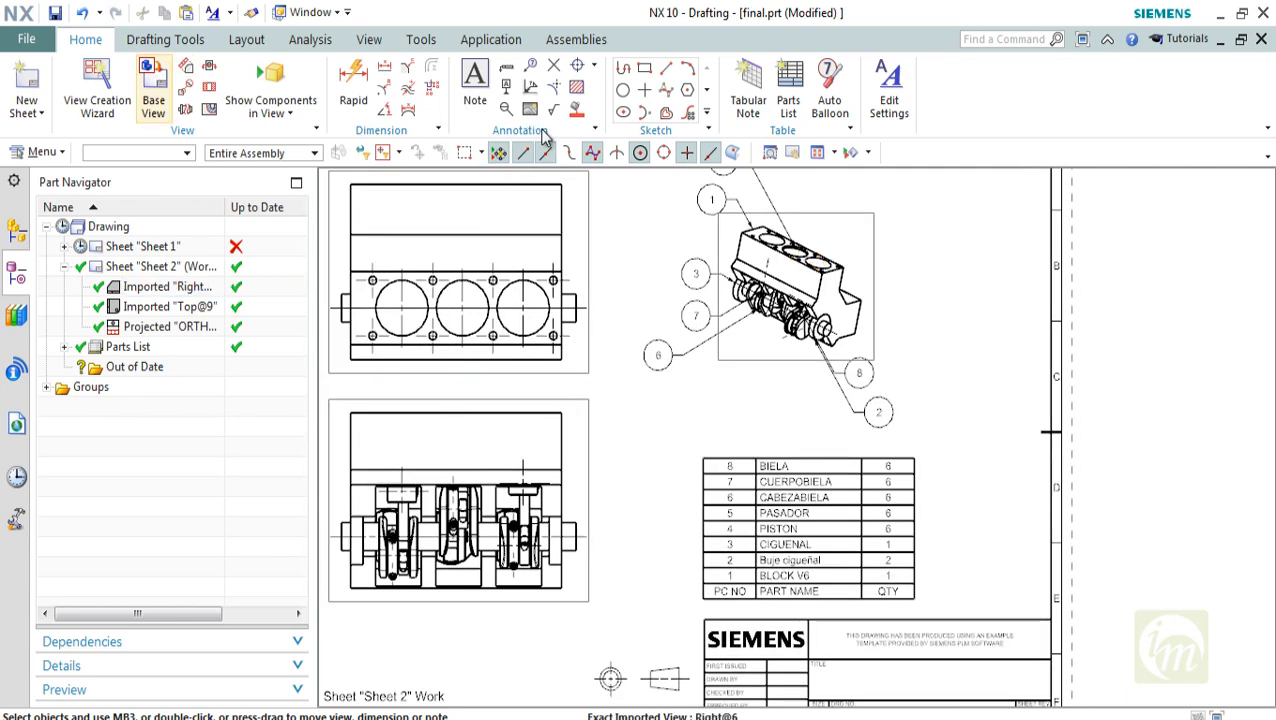
Review the title block's fillable cells, such as First Issued and Drawn By, with Populate Title Block, leaving them blank
left_click(165, 40)
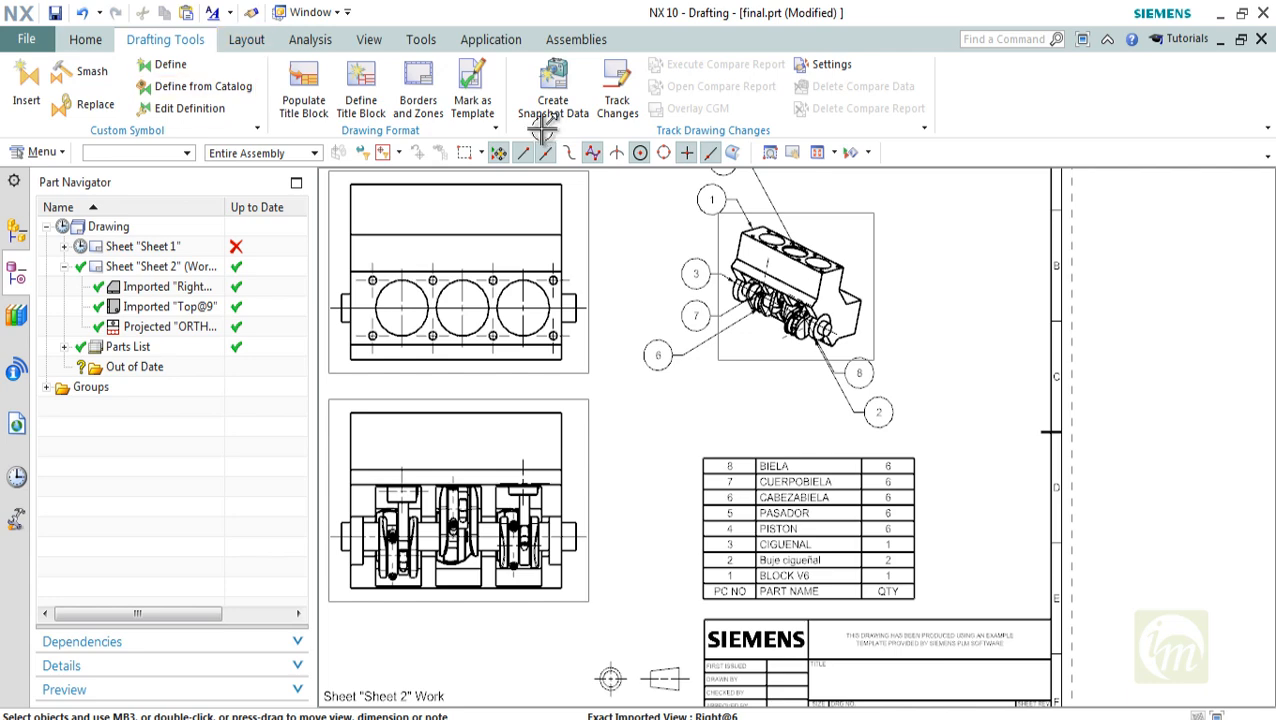
left_click(303, 95)
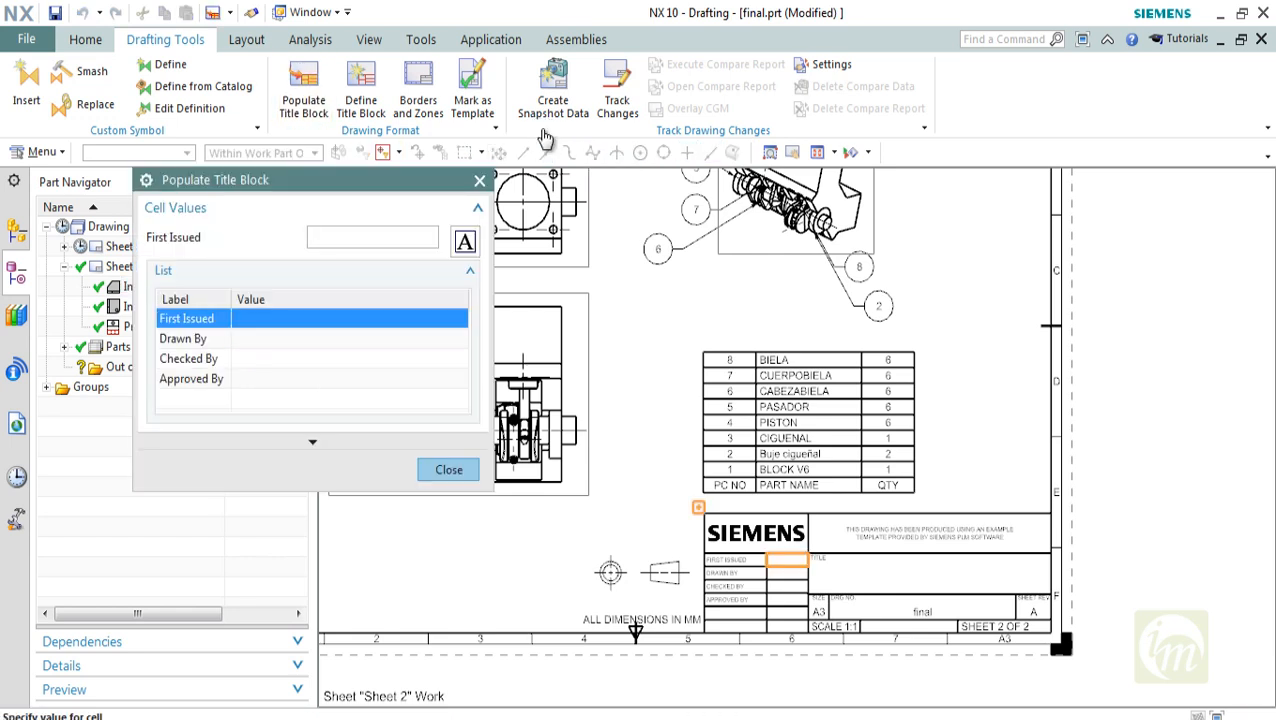
key("Return")
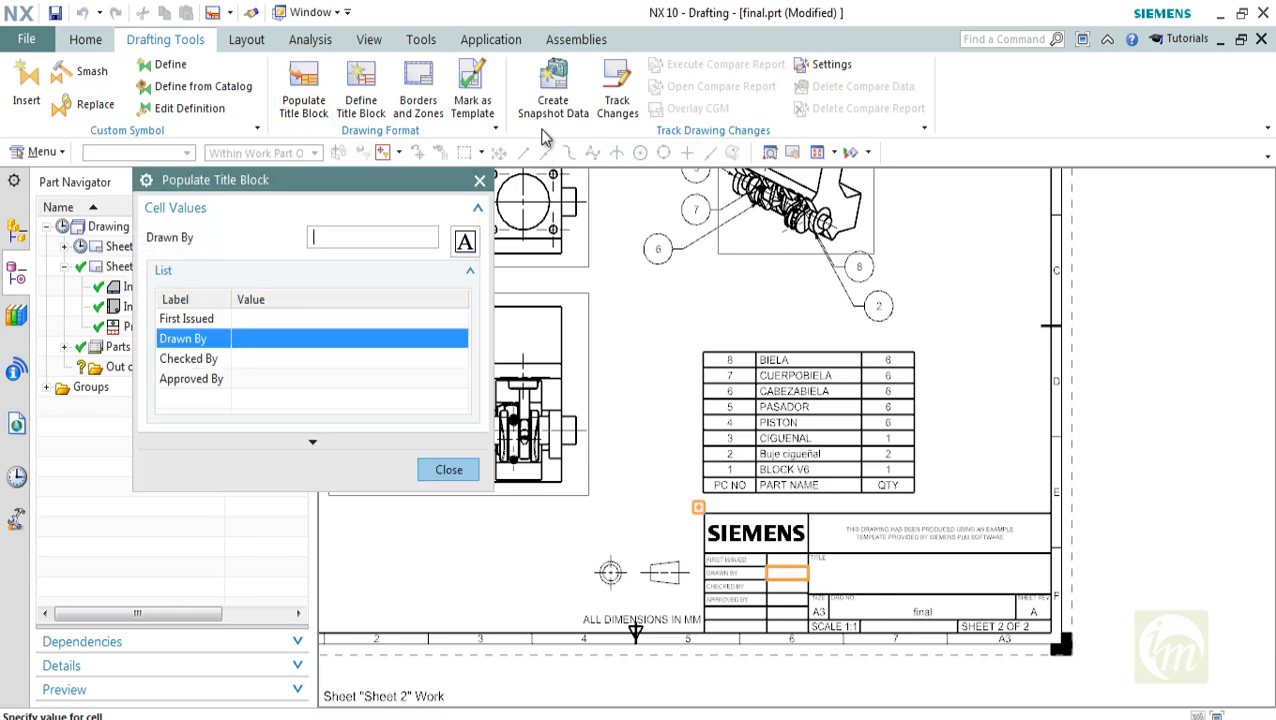
key("Return")
key("Escape")
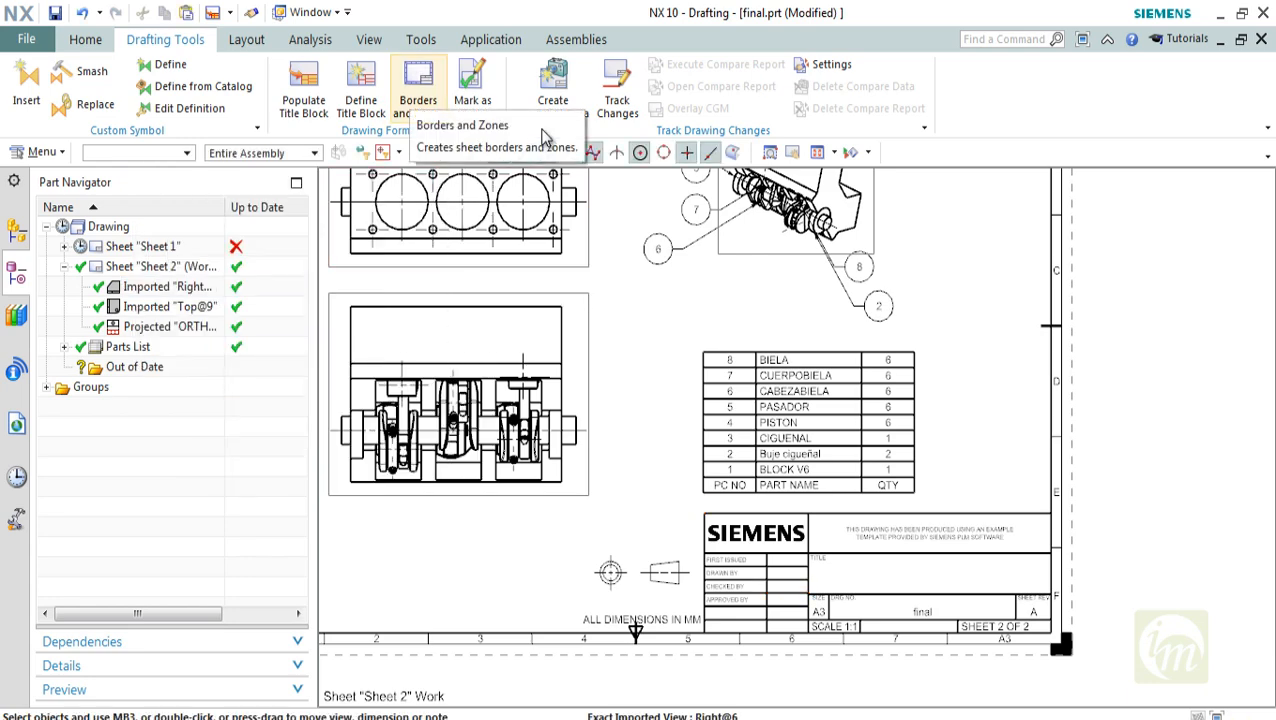
Review the Borders and Zones options for method, horizontal marks and vertical marks, leaving the sheet border as it is
left_click(415, 99)
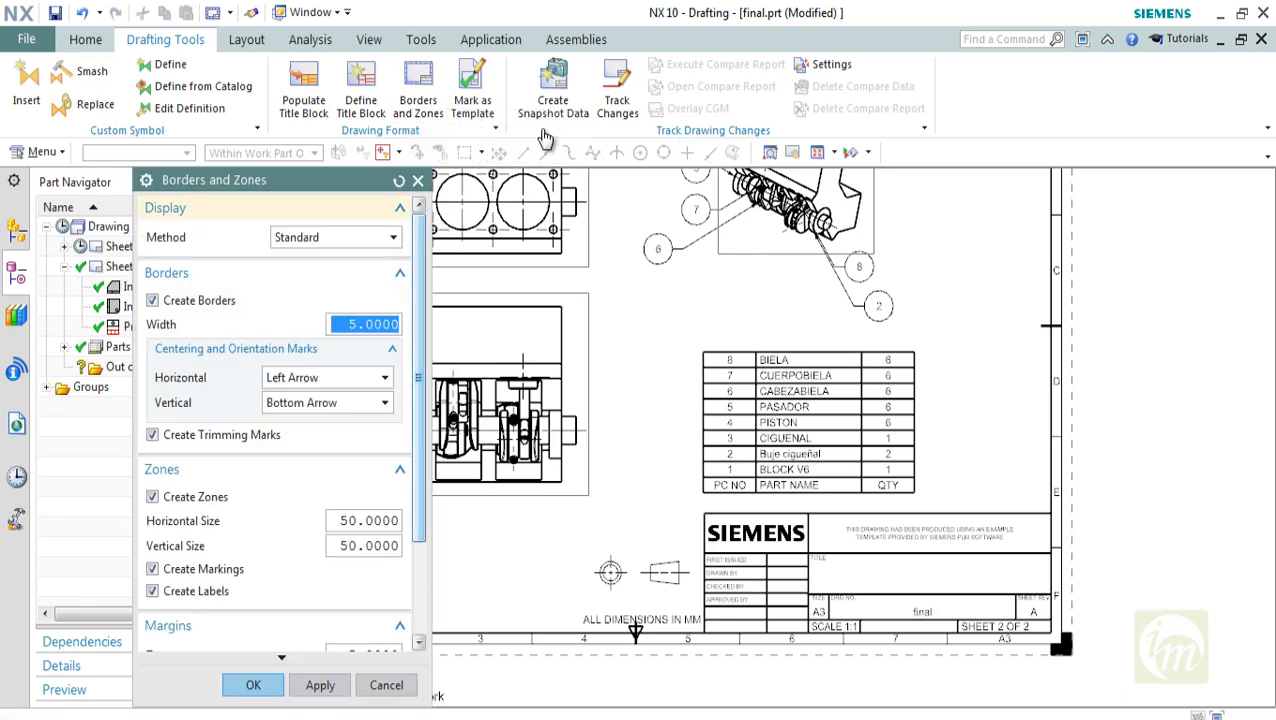
key("alt+Down")
key("Return")
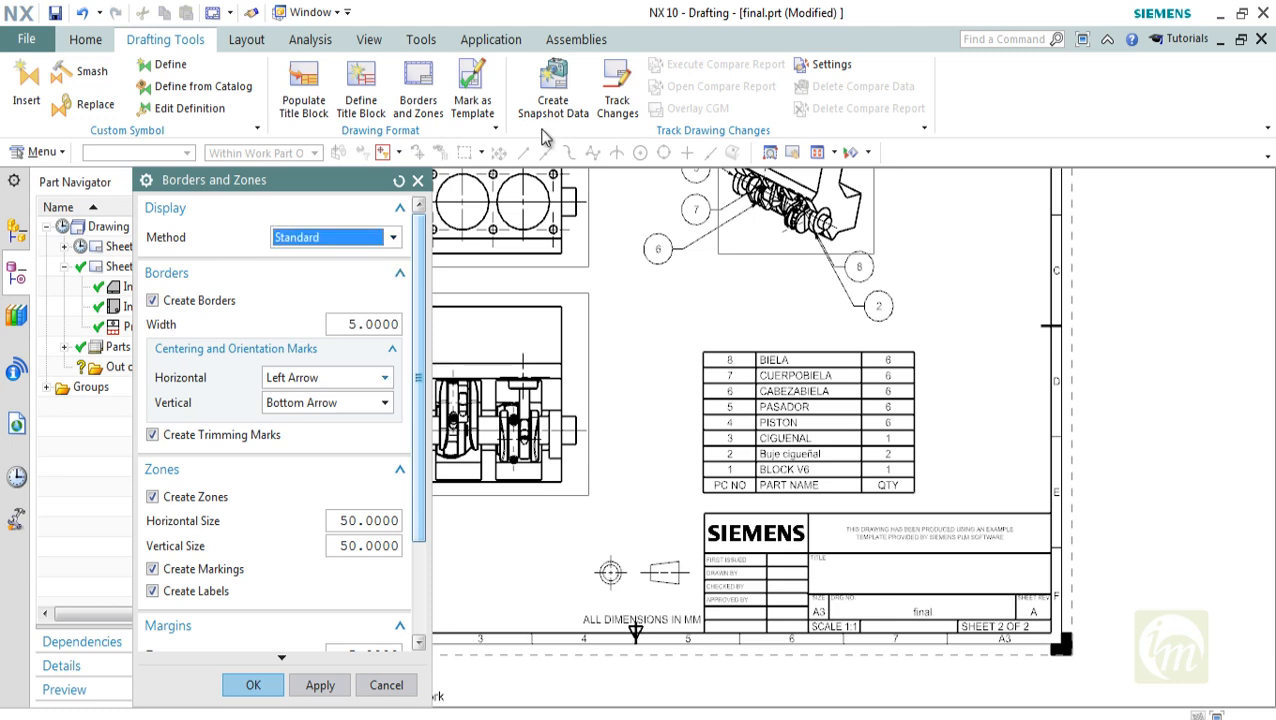
key("Tab")
key("Tab")
key("Tab")
key("alt+Down")
key("Return")
key("Tab")
key("alt+Down")
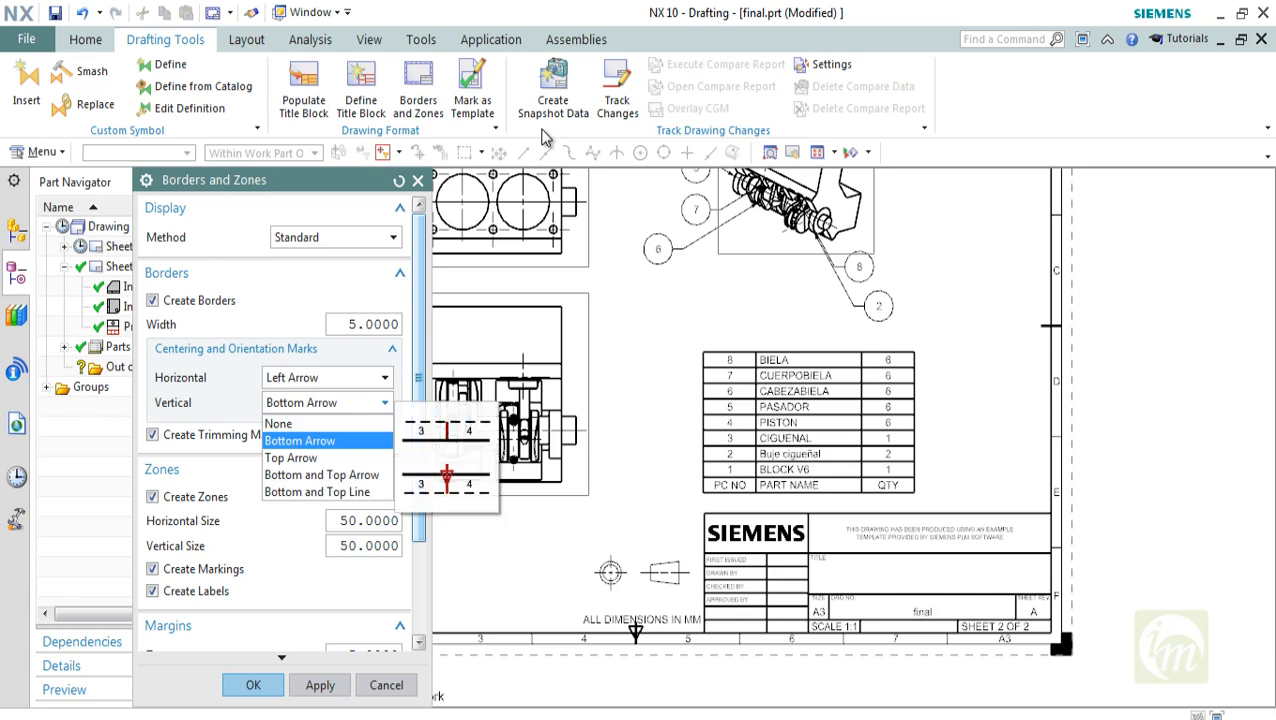
key("Escape")
key("Escape")
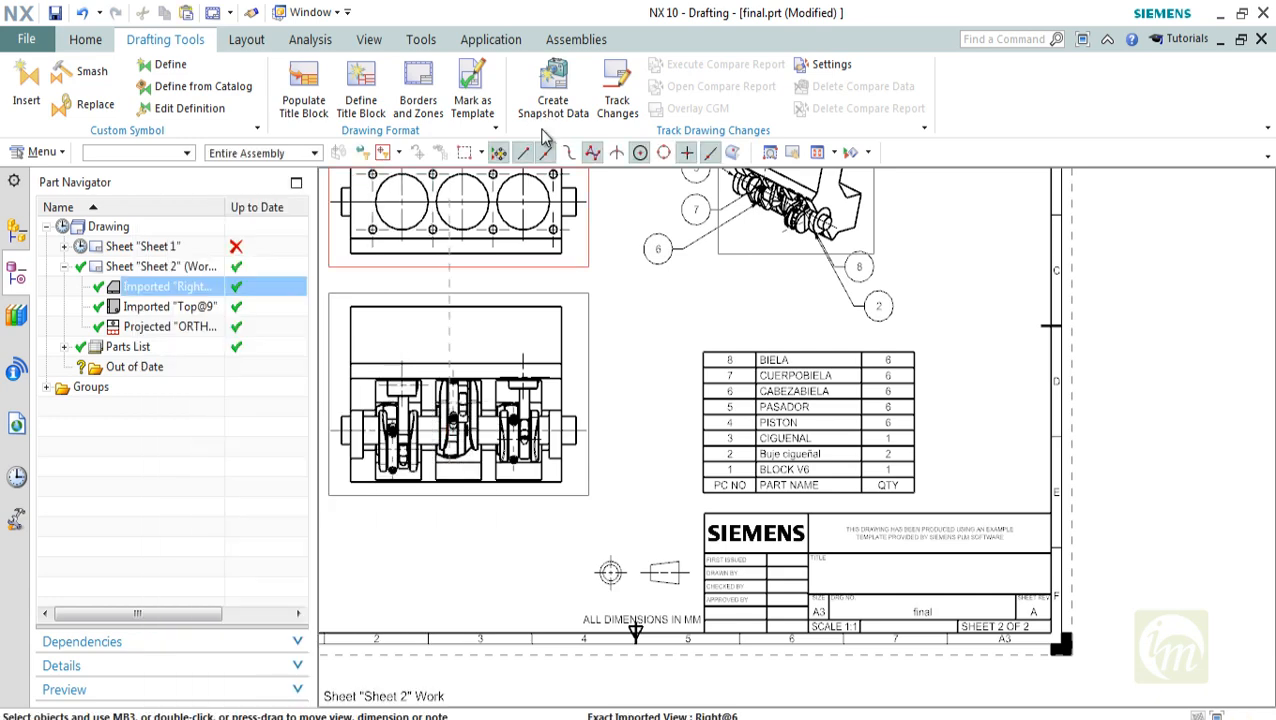
Look at the Mark as Template options without applying them, and create snapshot data for the drawing
left_click(472, 92)
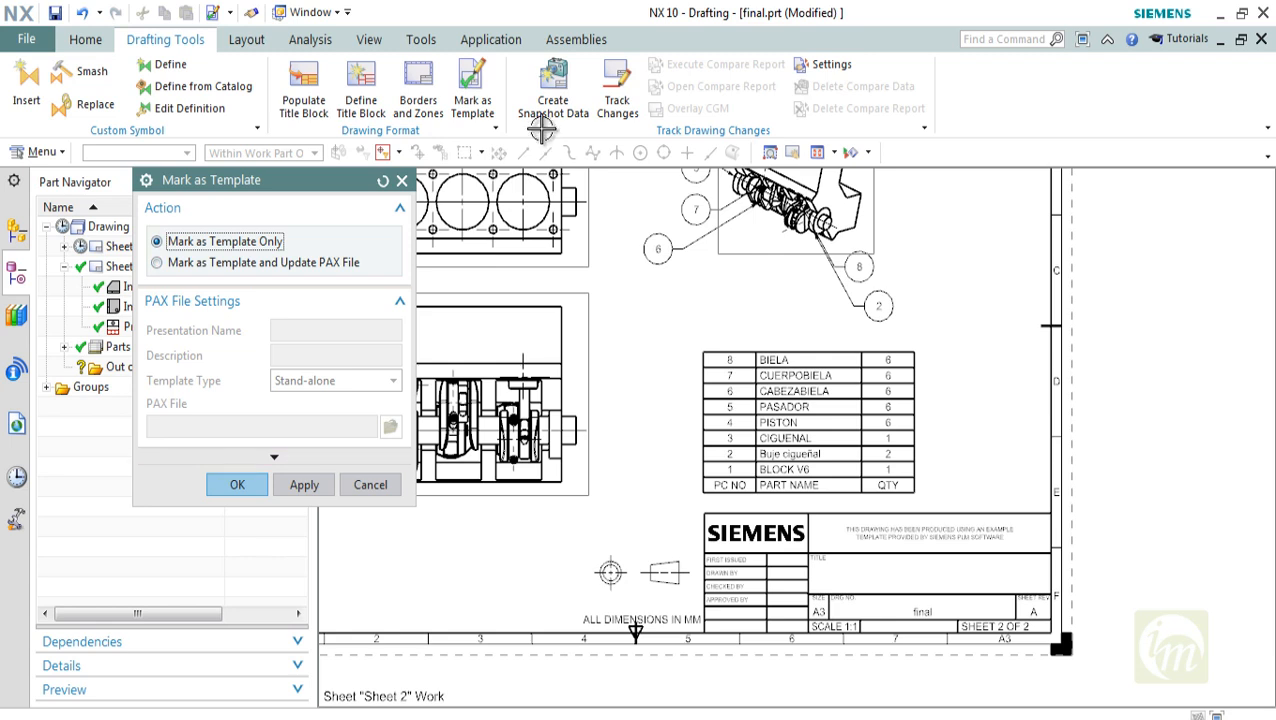
left_click(543, 118)
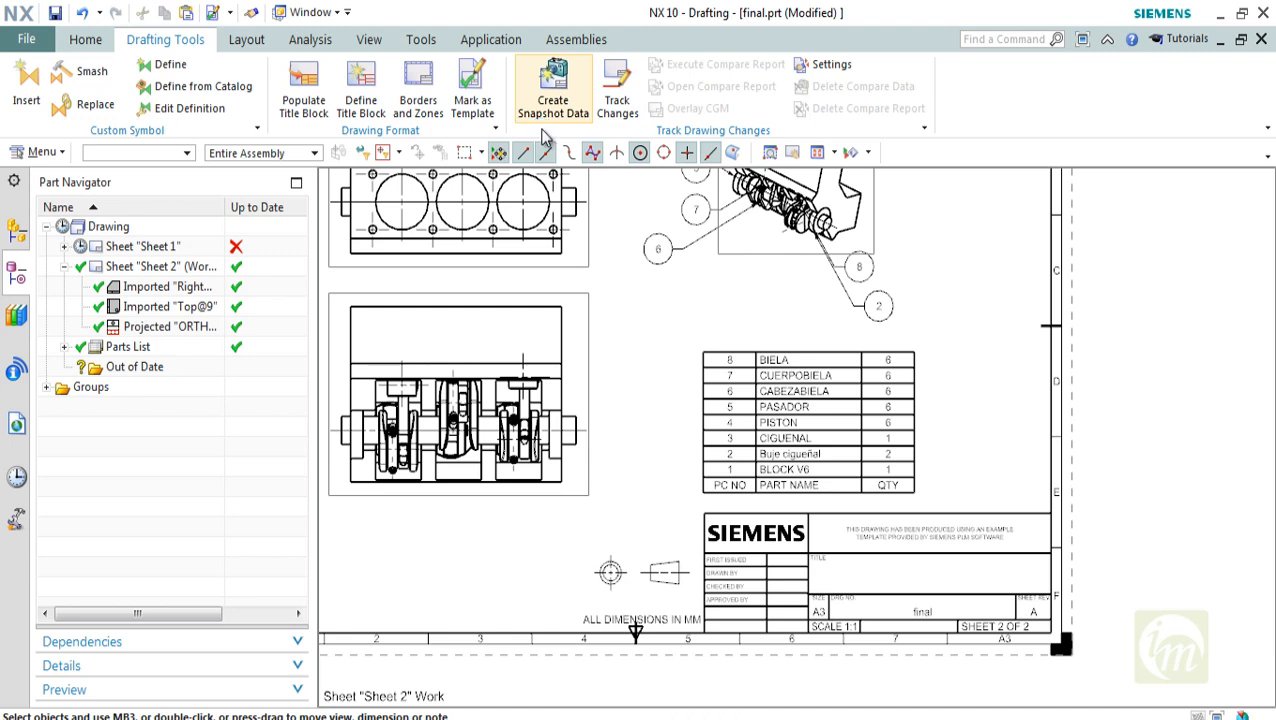
key("Return")
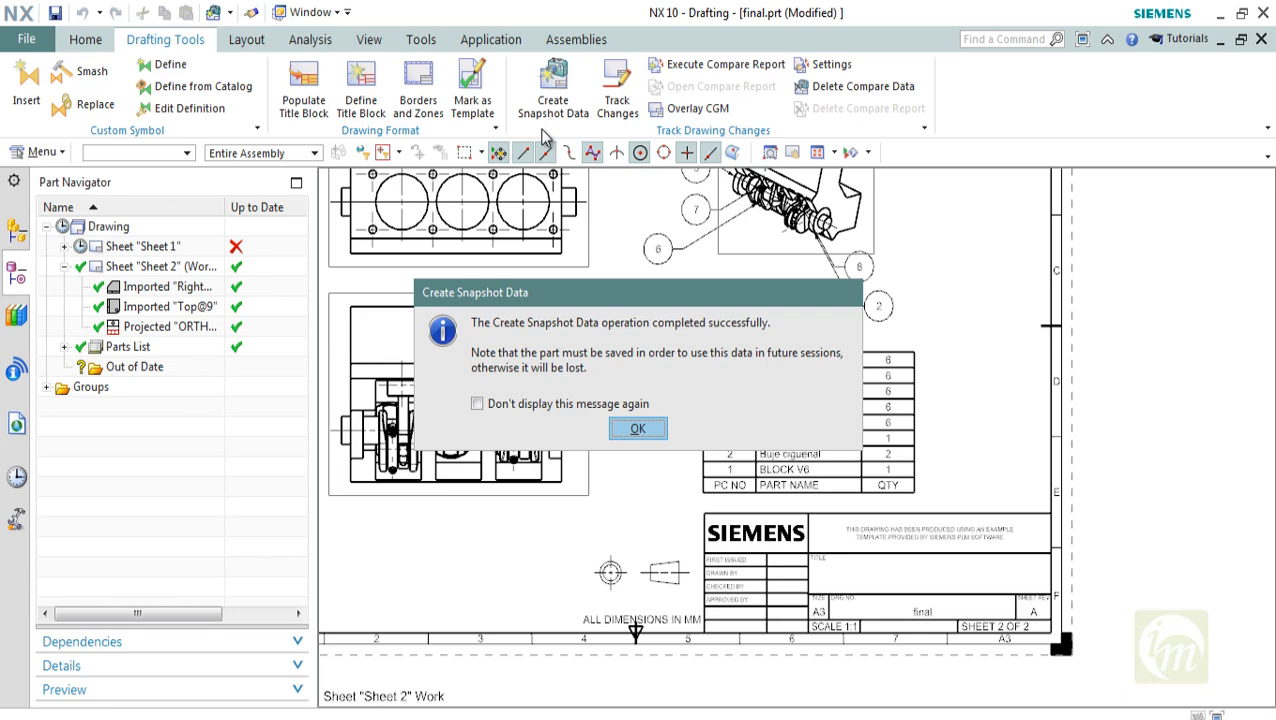
key("Return")
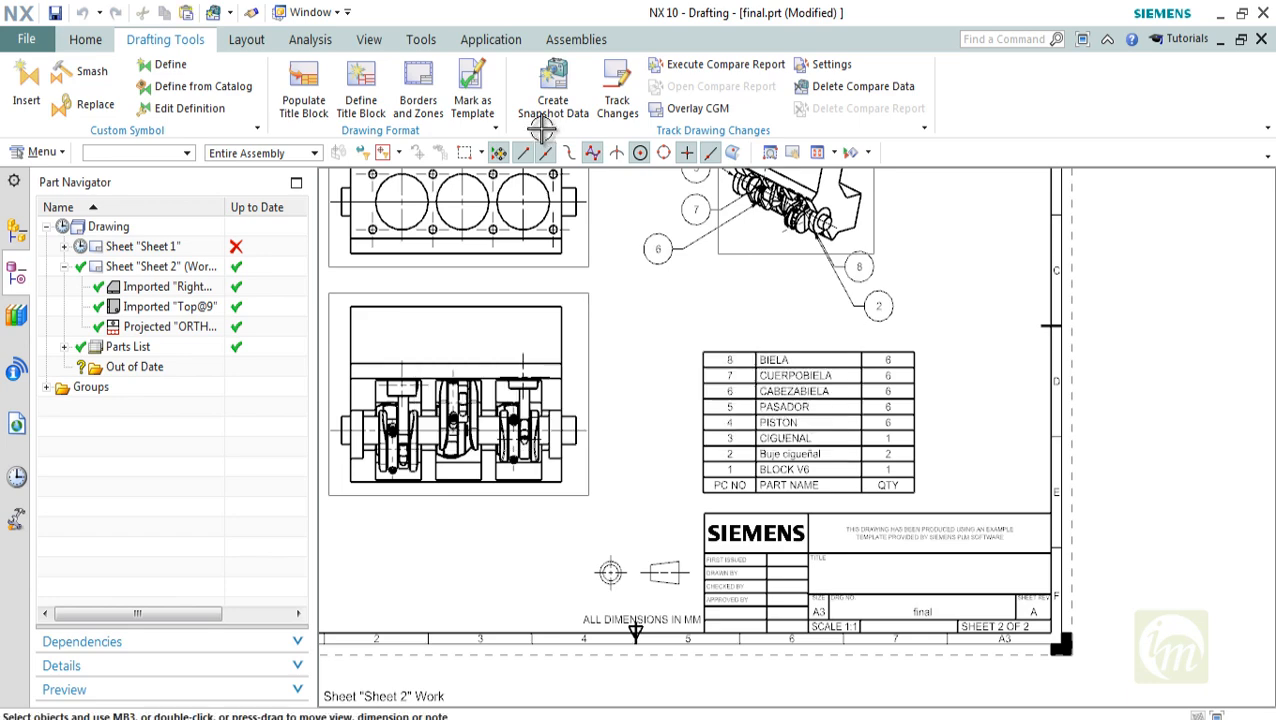
Review the Track Drawing Changes settings, keeping Snapshot as the baseline of comparison
key("ctrl+f")
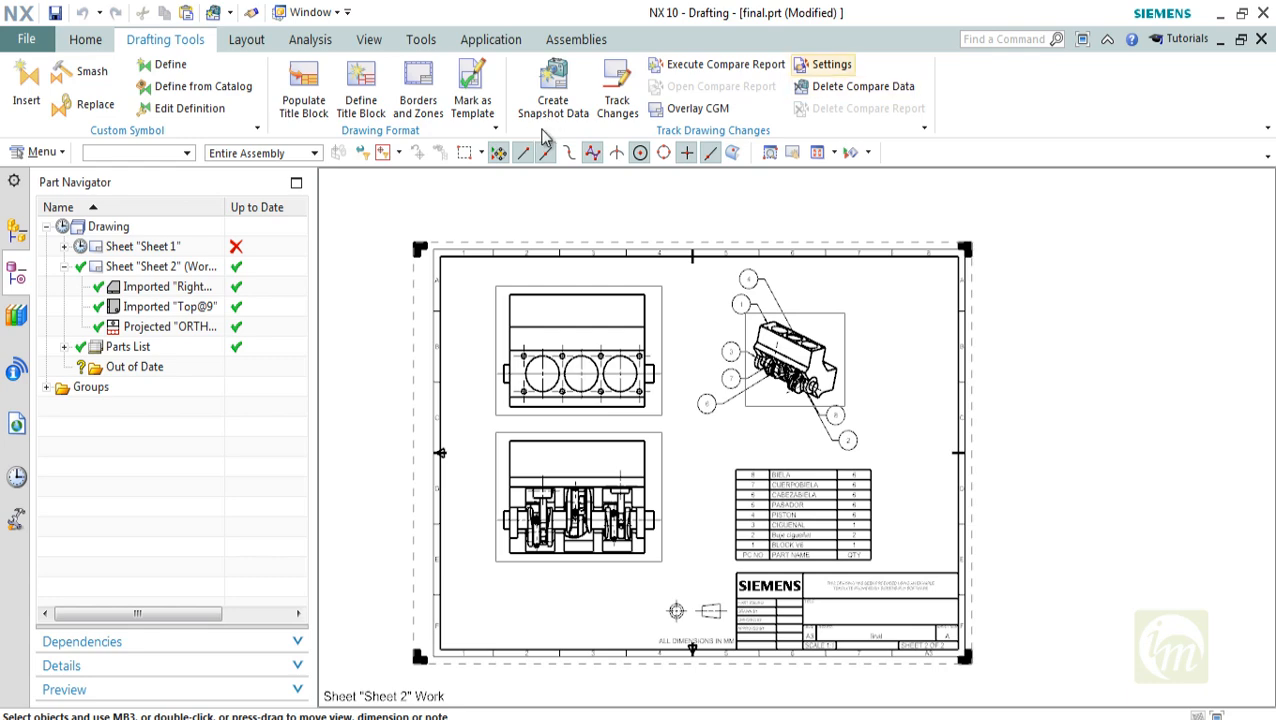
left_click(825, 65)
left_click_drag(290, 180, 910, 180)
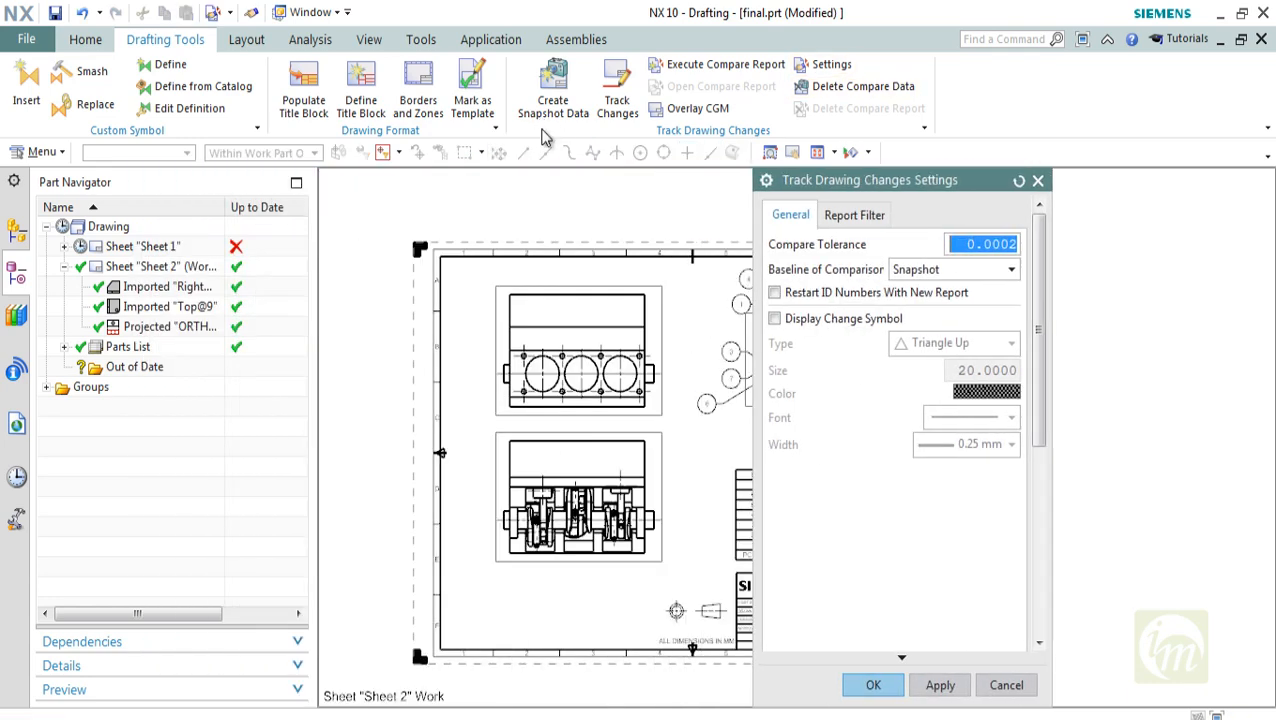
left_click(955, 269)
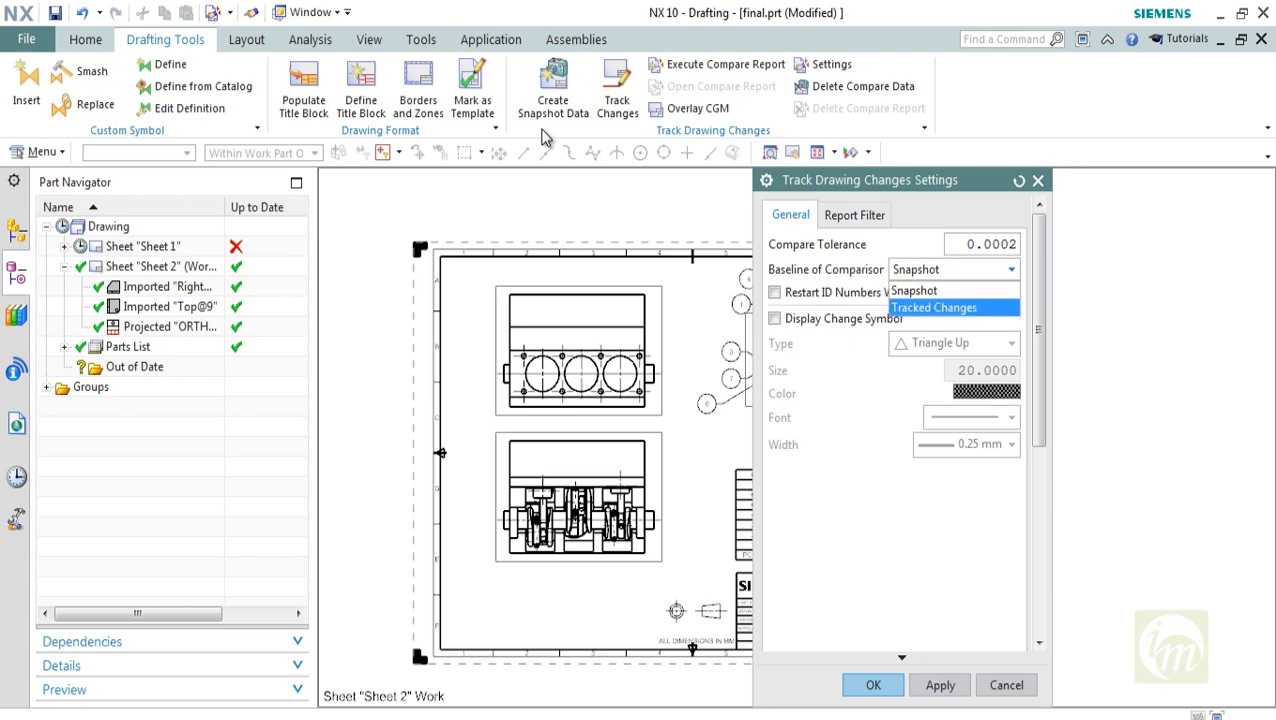
left_click(914, 290)
left_click(873, 685)
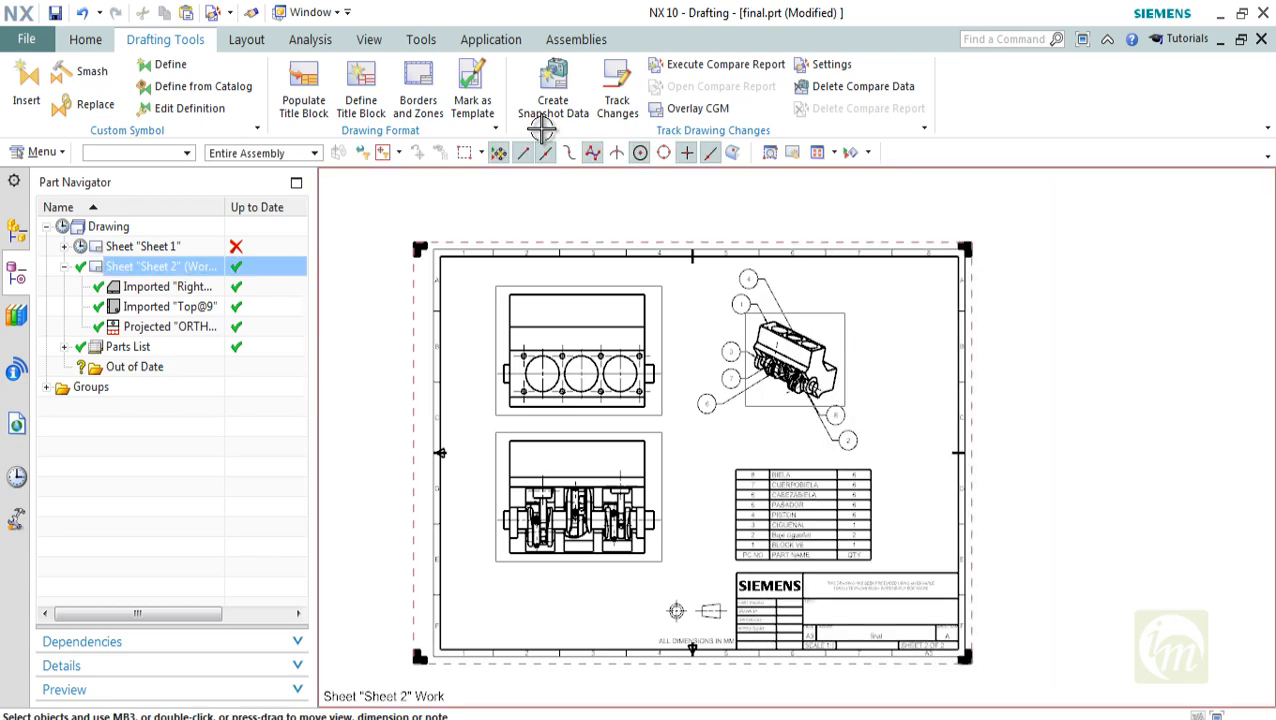
Save the final.prt drawing
mouse_move(585, 390)
middle_mouse_down()
mouse_move(593, 344)
mouse_move(624, 351)
middle_mouse_up()
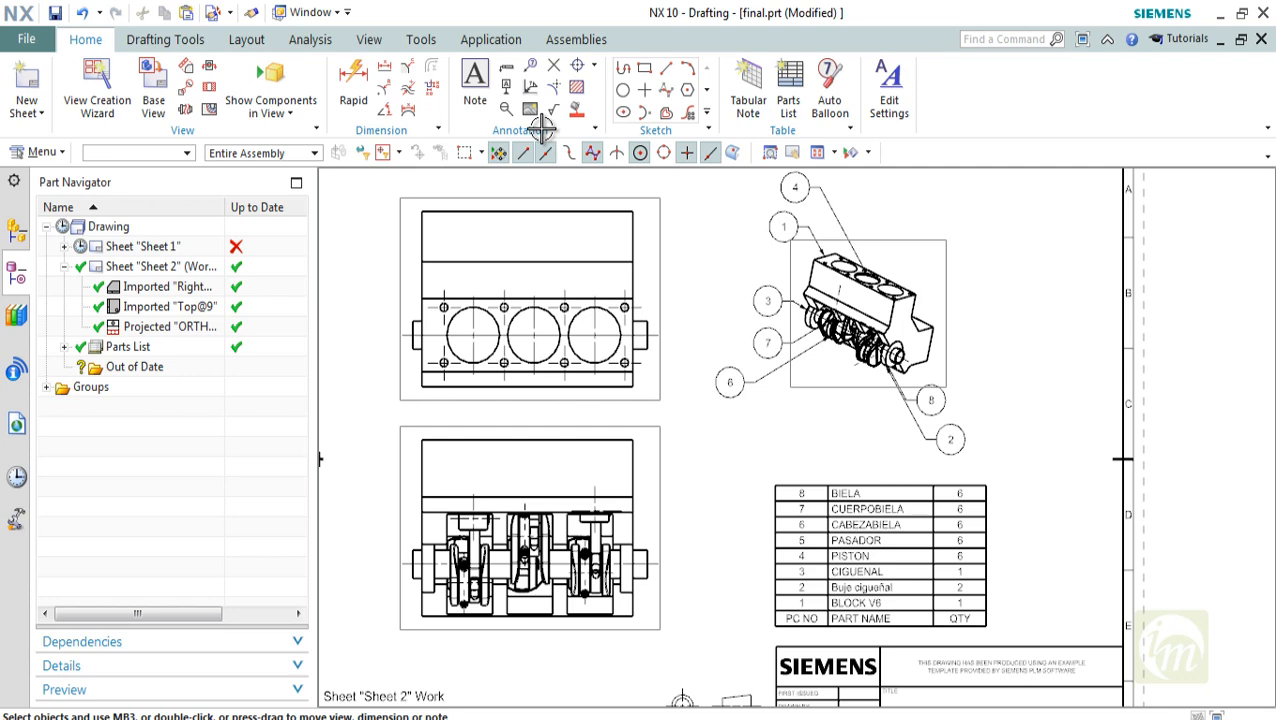
key("ctrl+s")
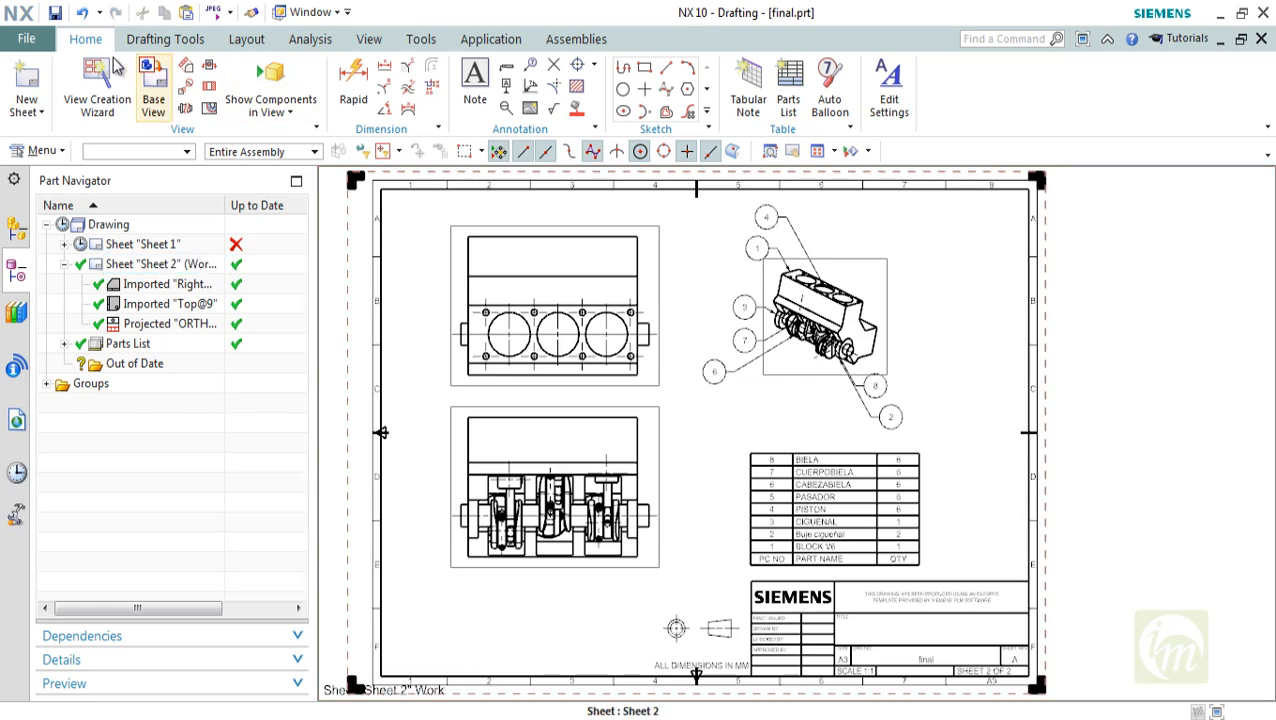
Start a PDF export with Current Display as the source and INFOMEDIA_final on the Desktop as the destination file
left_click(30, 42)
mouse_move(93, 323)
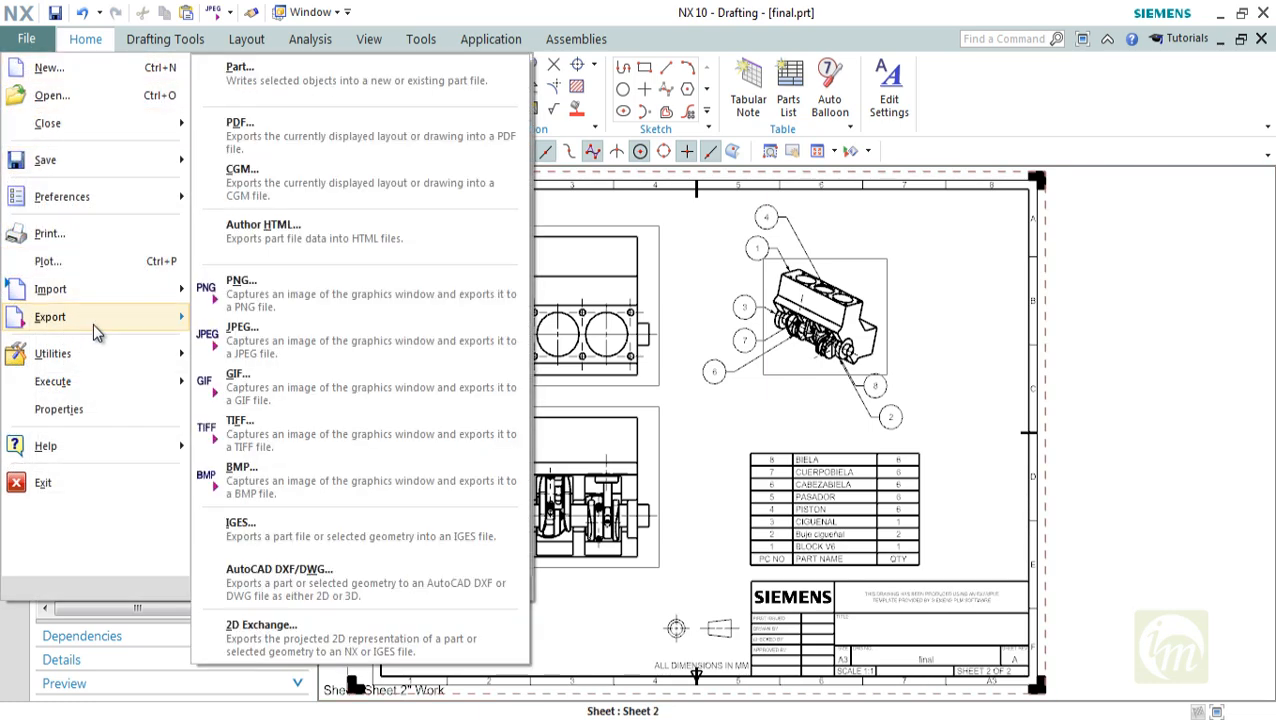
left_click(309, 129)
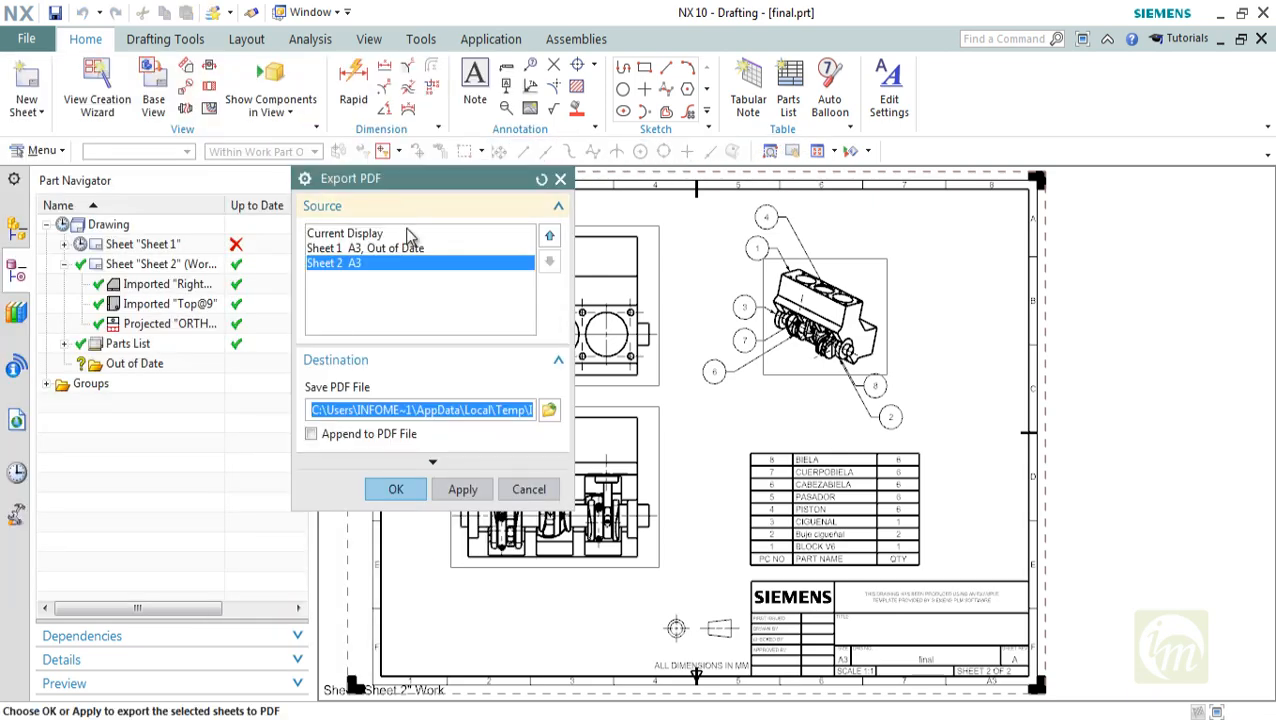
left_click(375, 248)
left_click(360, 264)
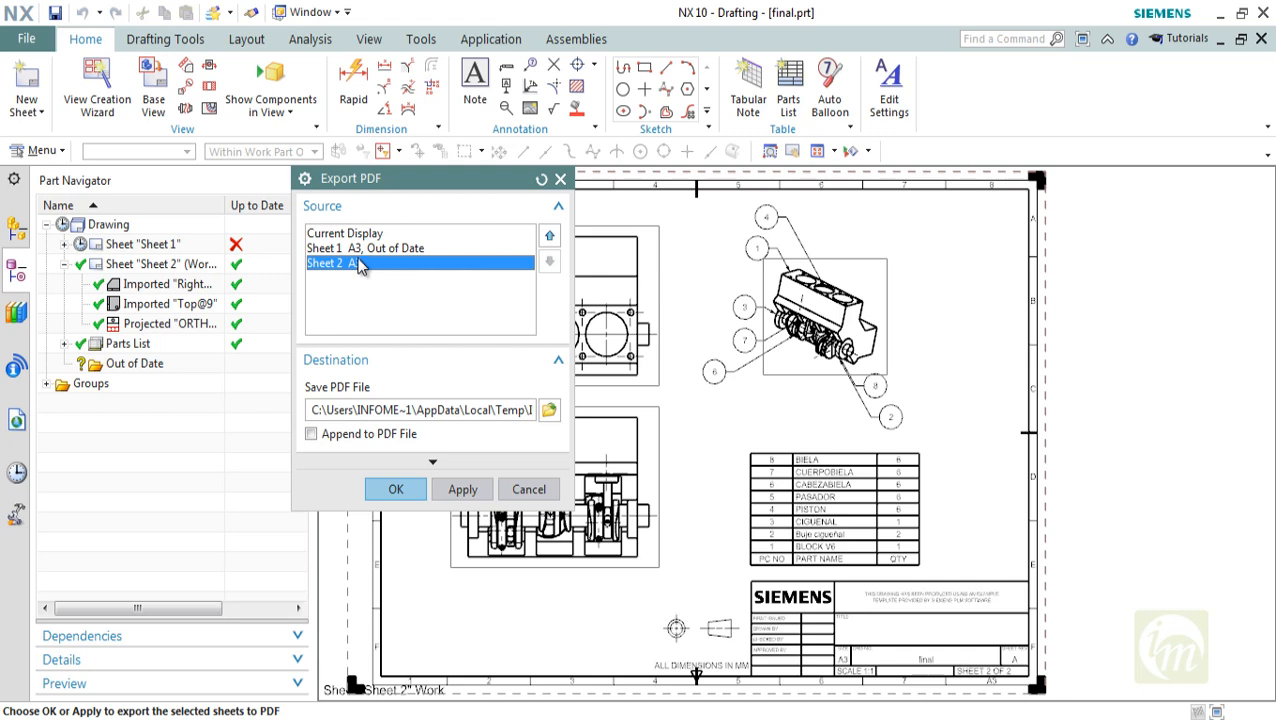
left_click(366, 234)
left_click(369, 249)
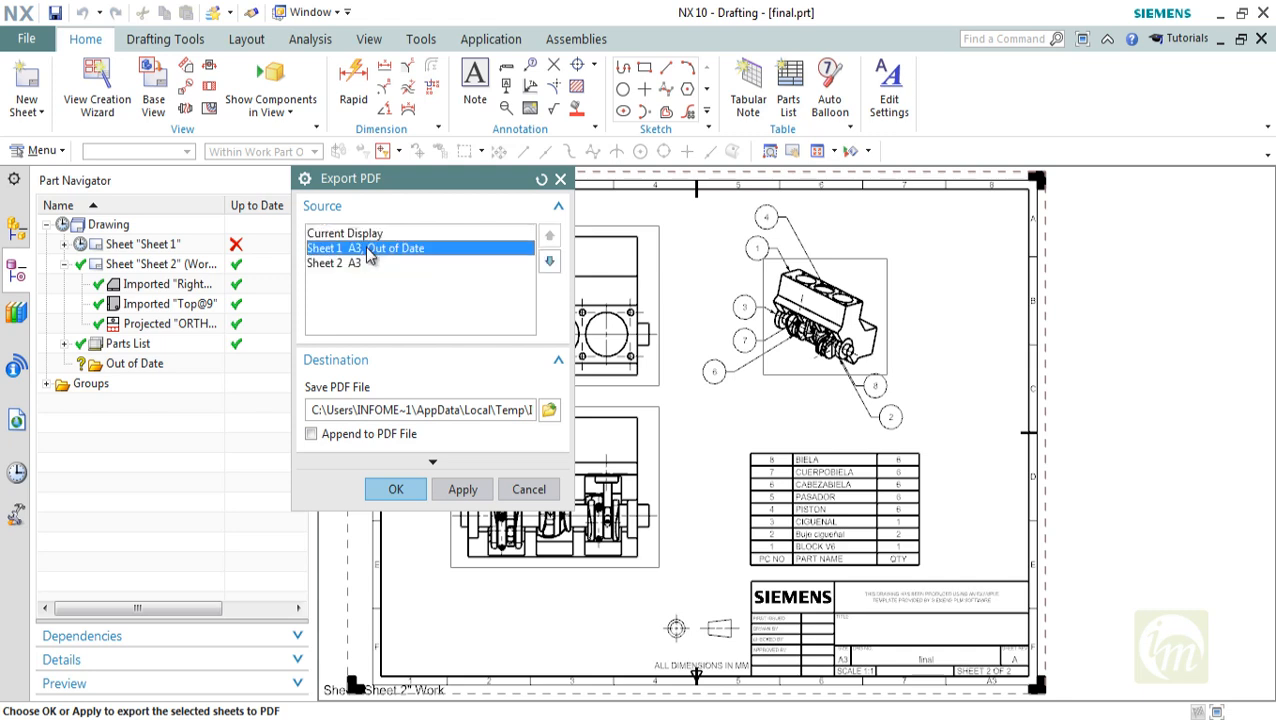
left_click(360, 264)
left_click(358, 236)
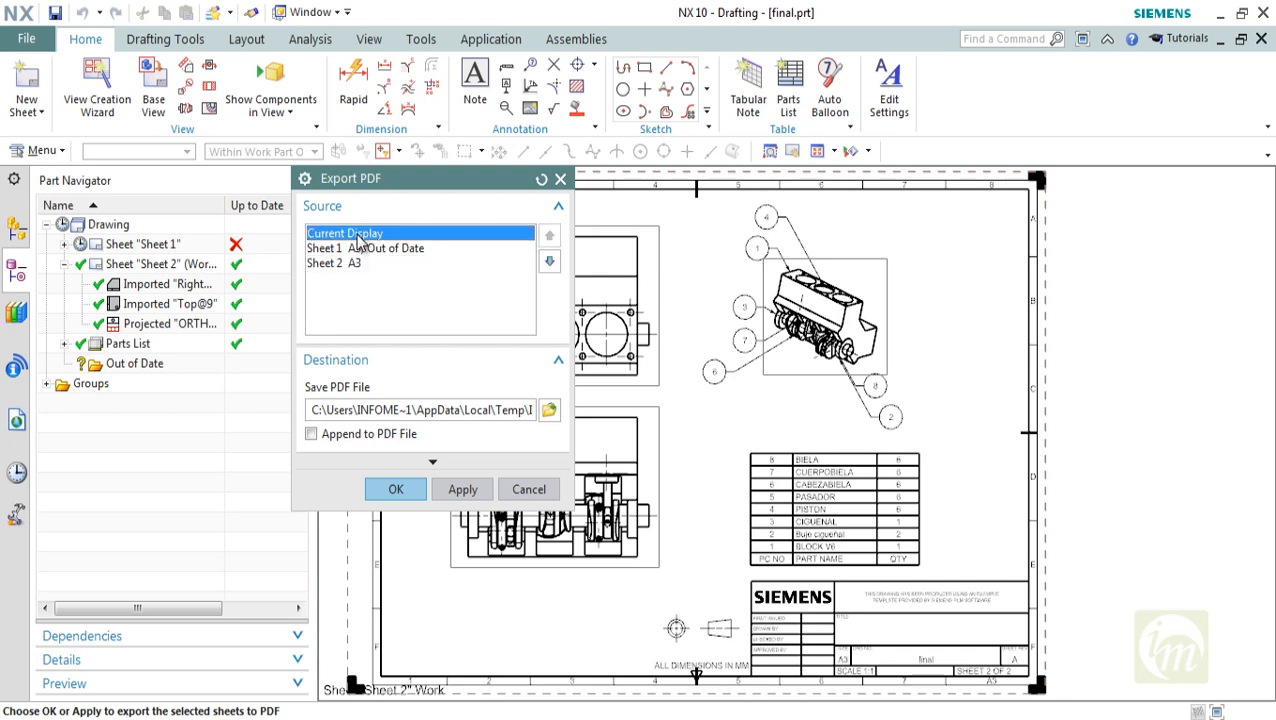
left_click(547, 413)
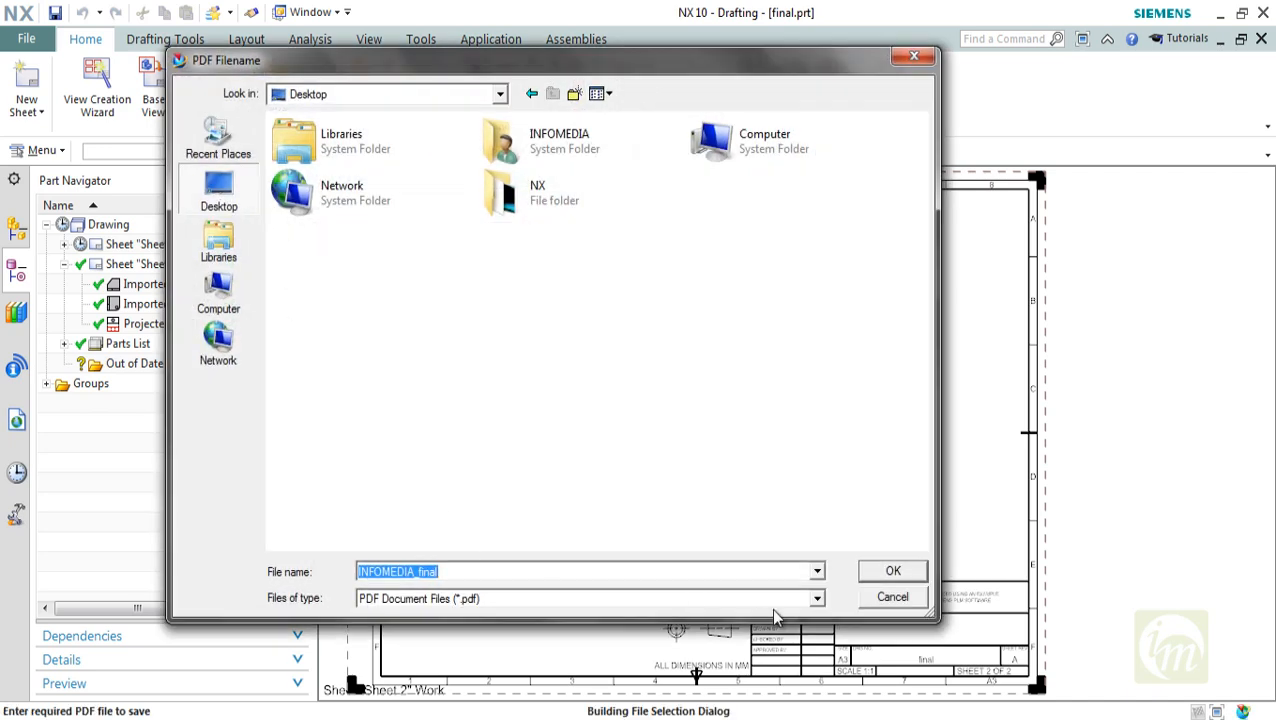
left_click(892, 570)
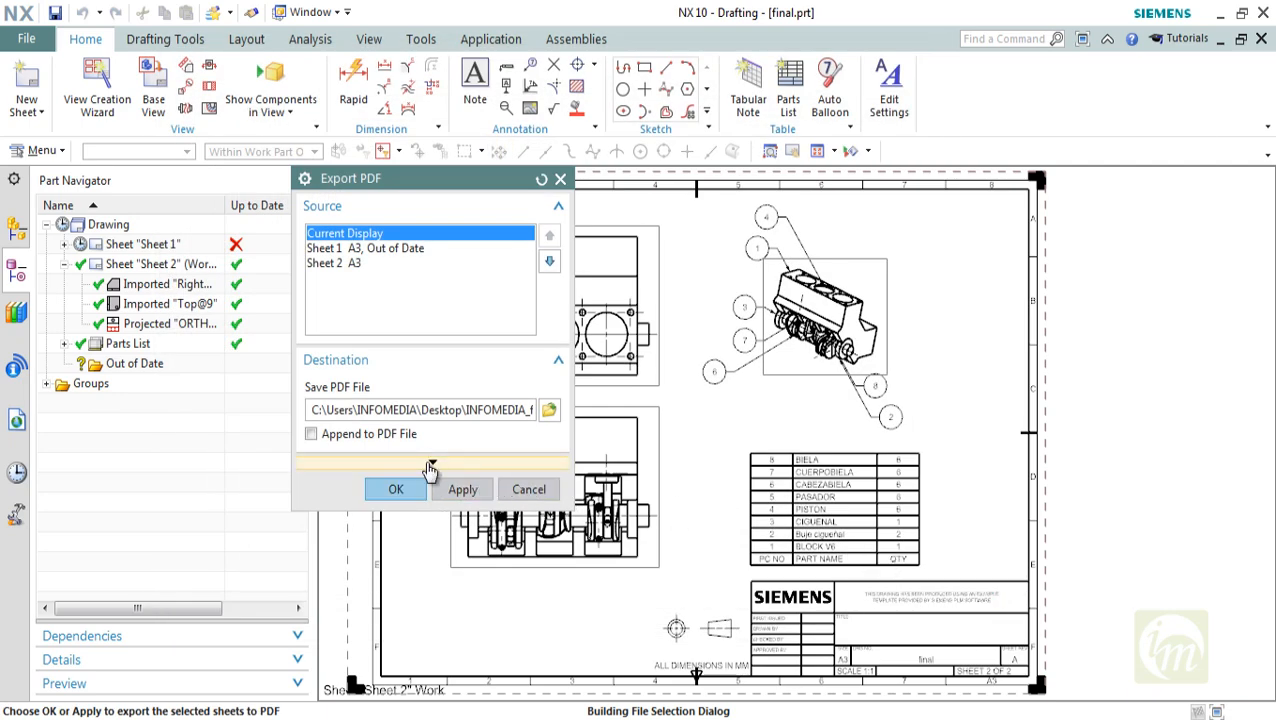
Review the PDF print properties, keeping As Displayed colors, Standard Widths and the Scale Factor size option
left_click(424, 466)
left_click(424, 469)
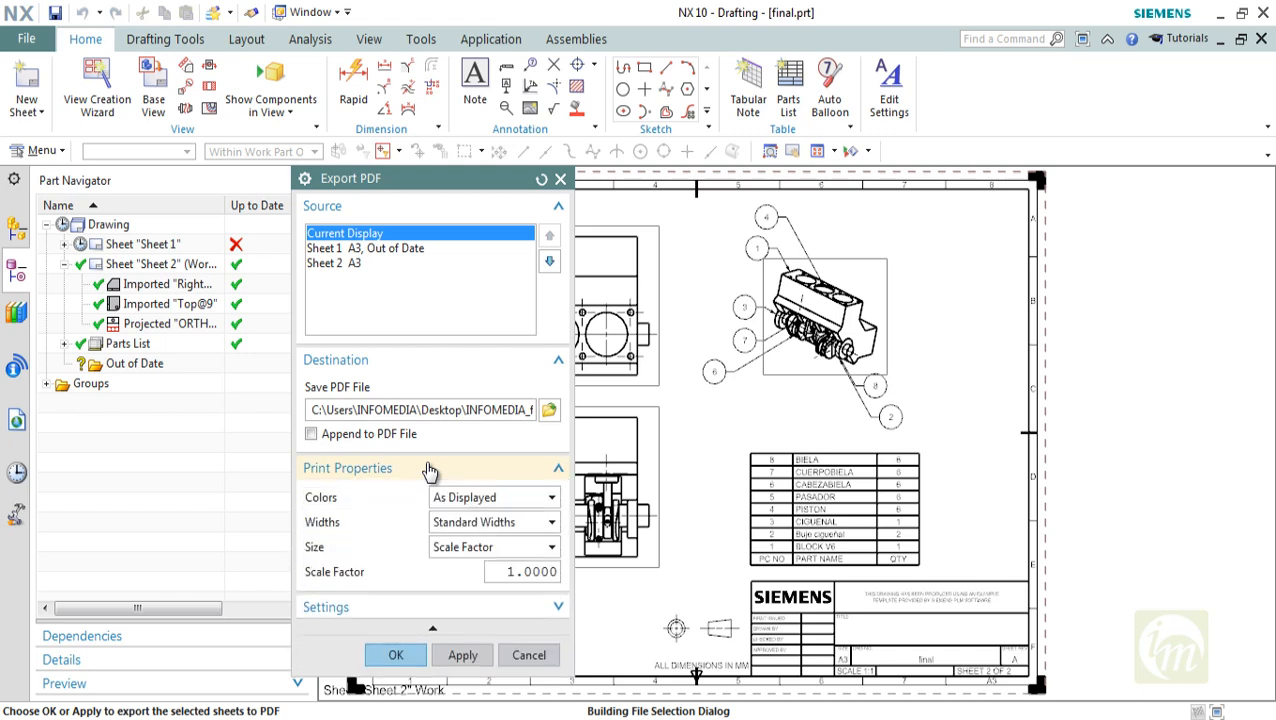
left_click(510, 499)
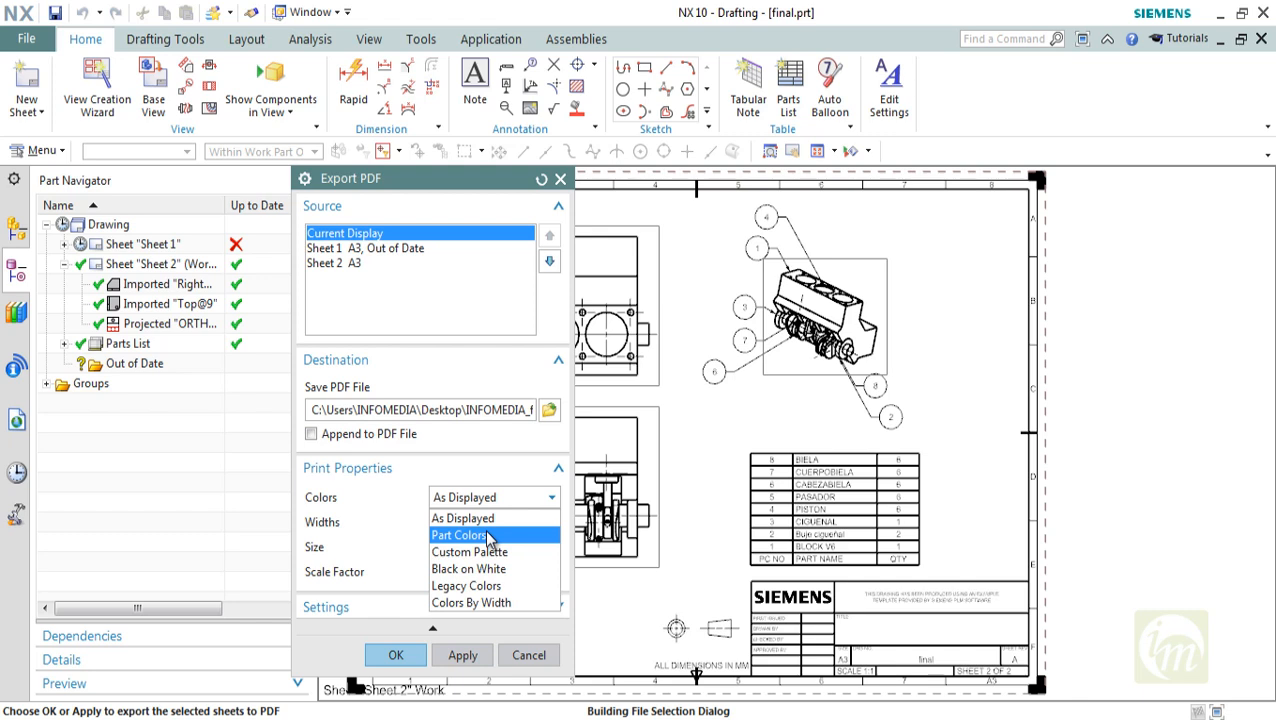
left_click(485, 521)
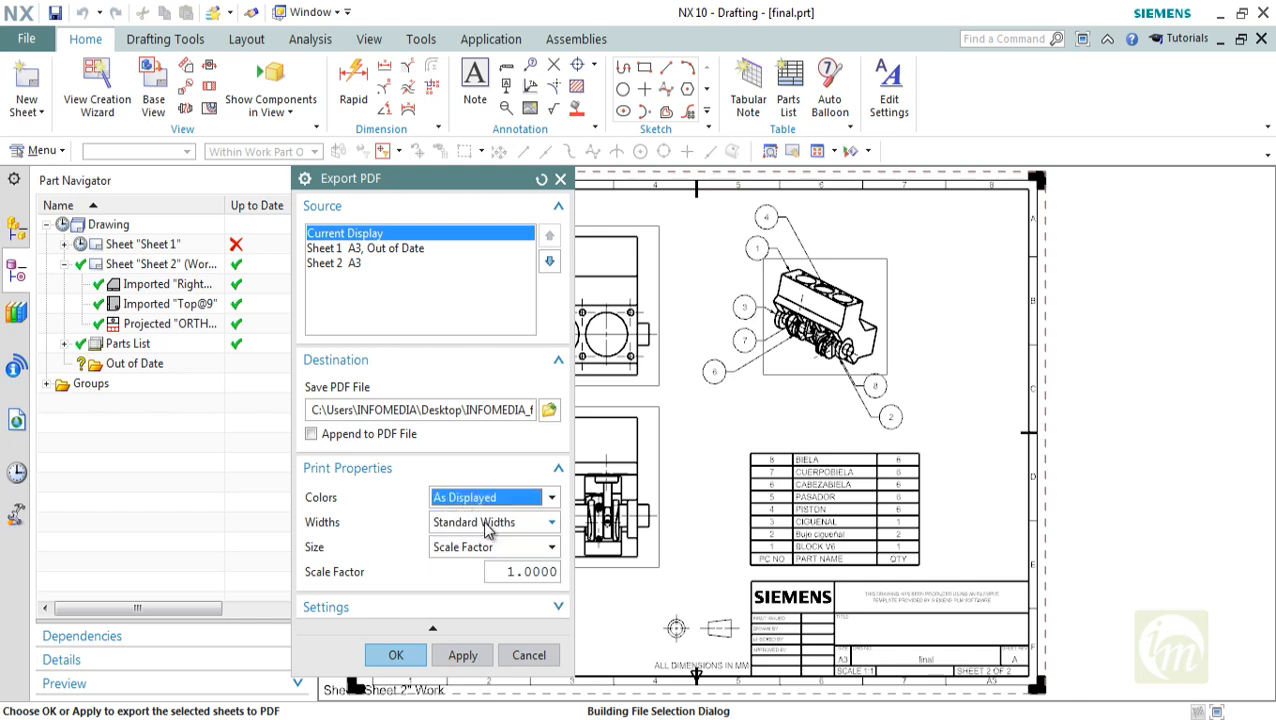
left_click(553, 524)
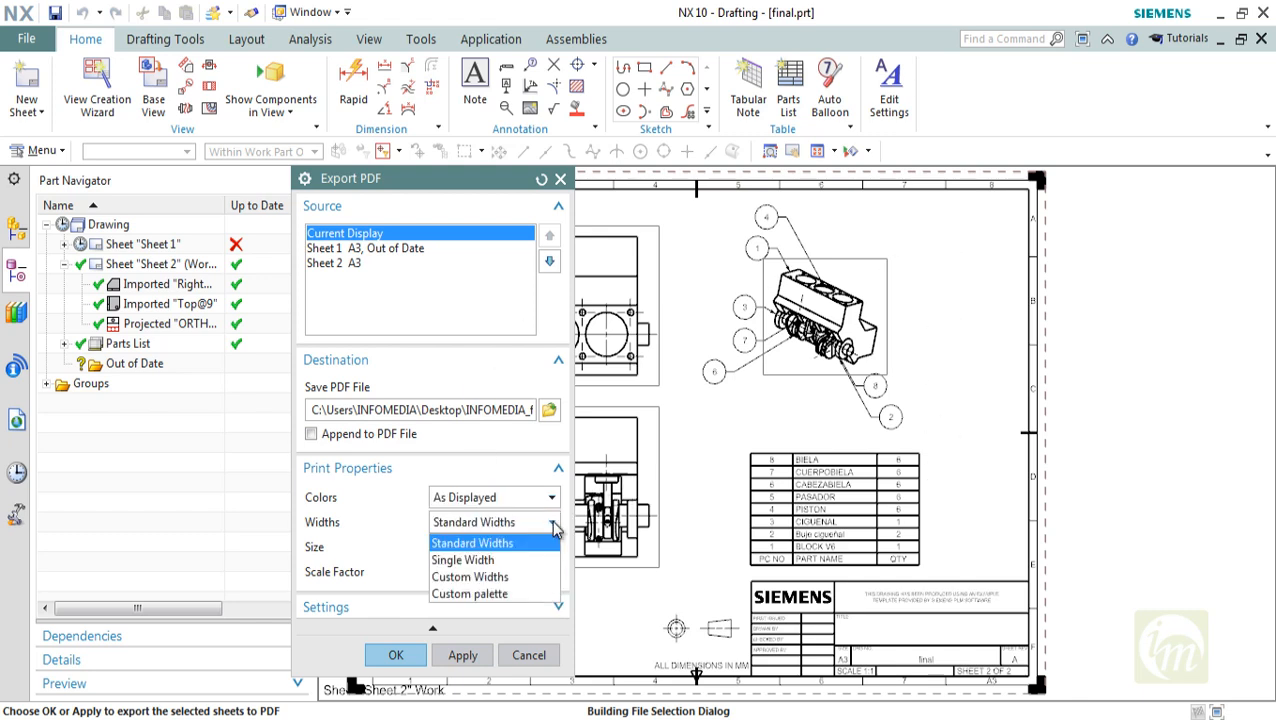
left_click(555, 526)
left_click(537, 547)
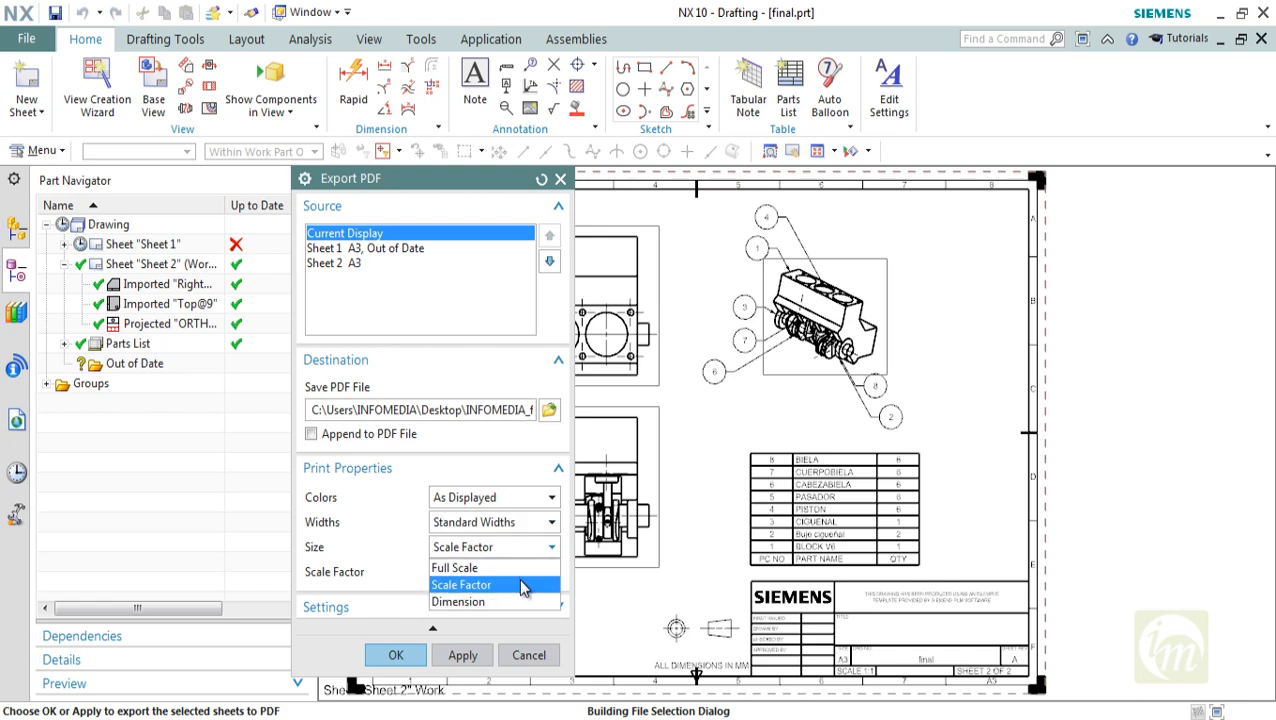
left_click(540, 584)
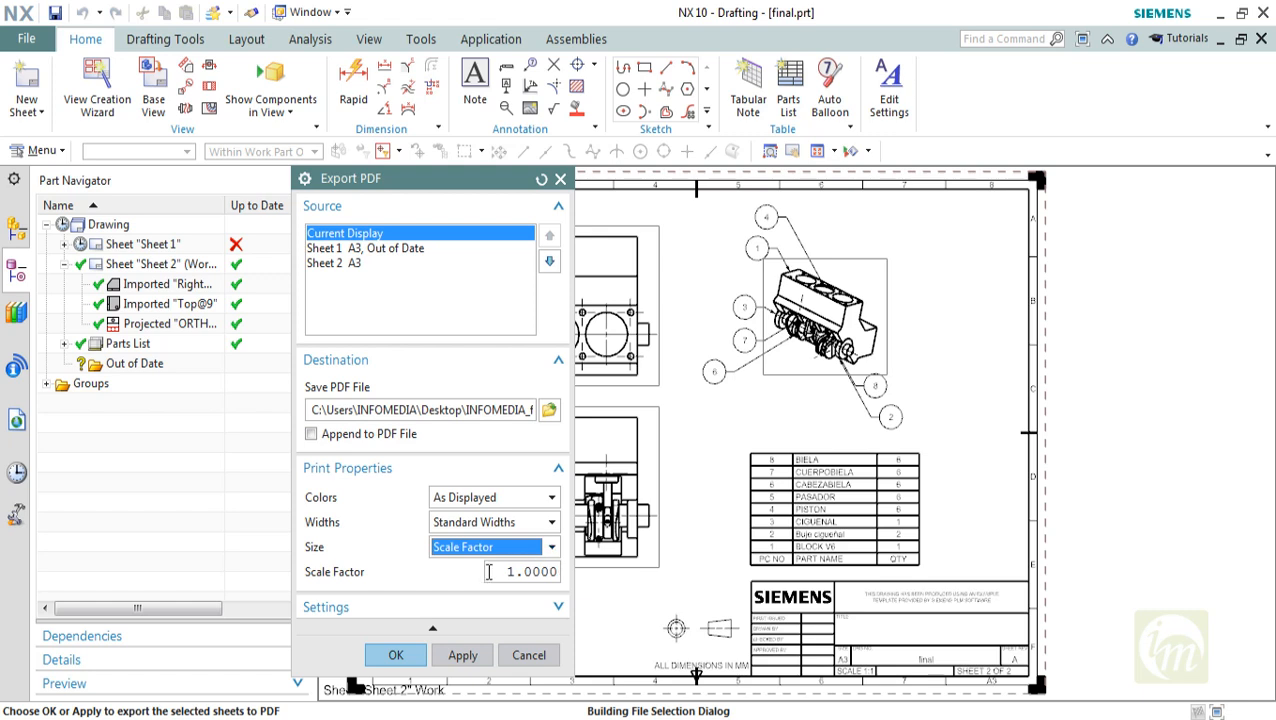
Keep the output text as Polylines, set the image resolution to High, and export the PDF
left_click(540, 607)
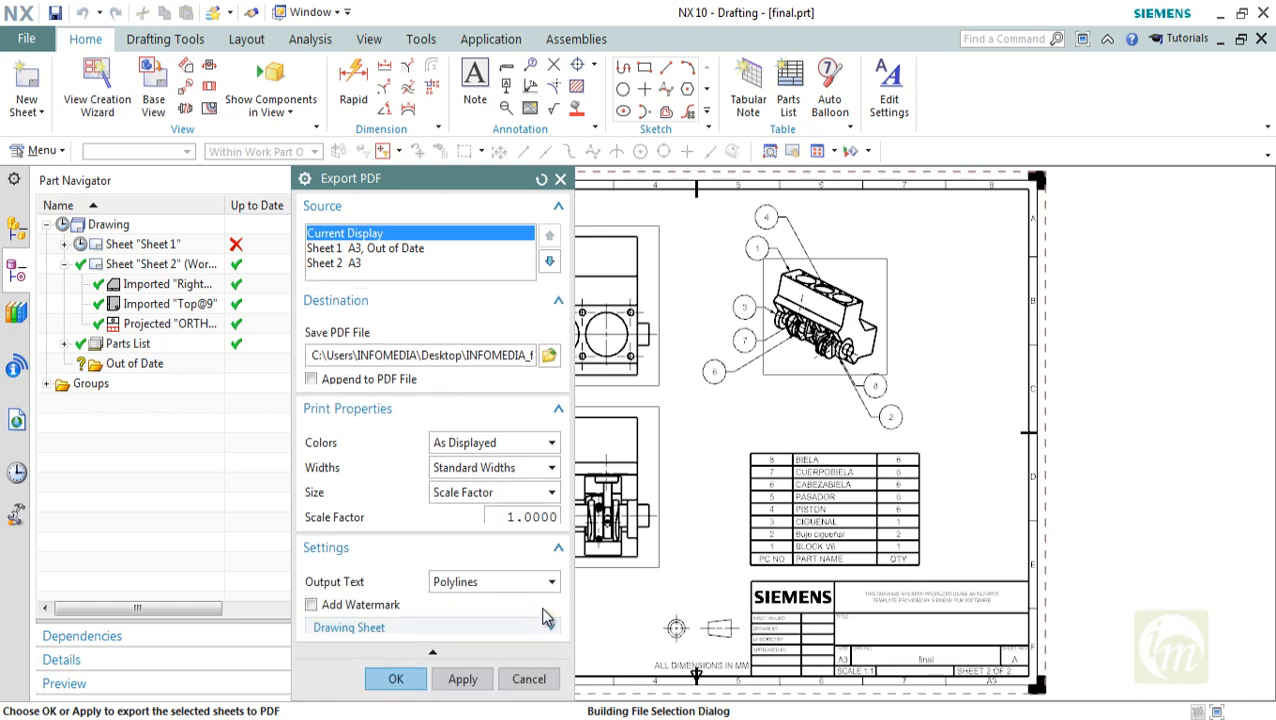
left_click(489, 579)
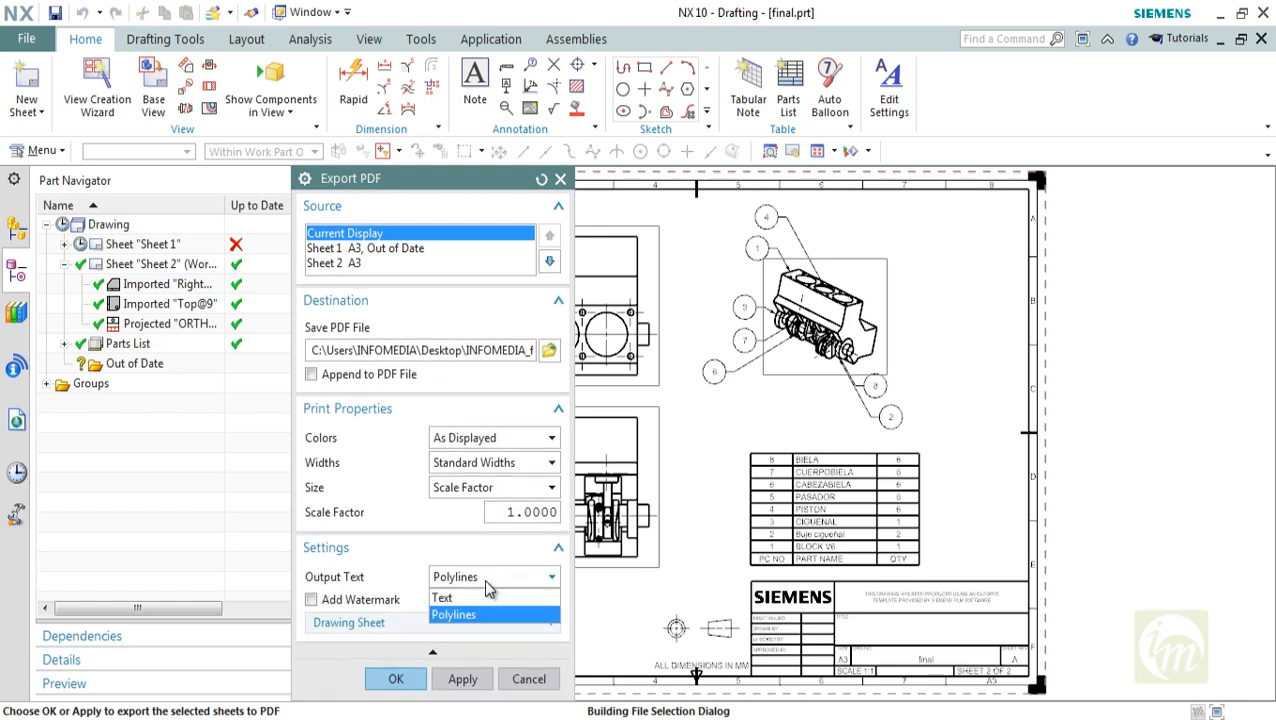
left_click(487, 588)
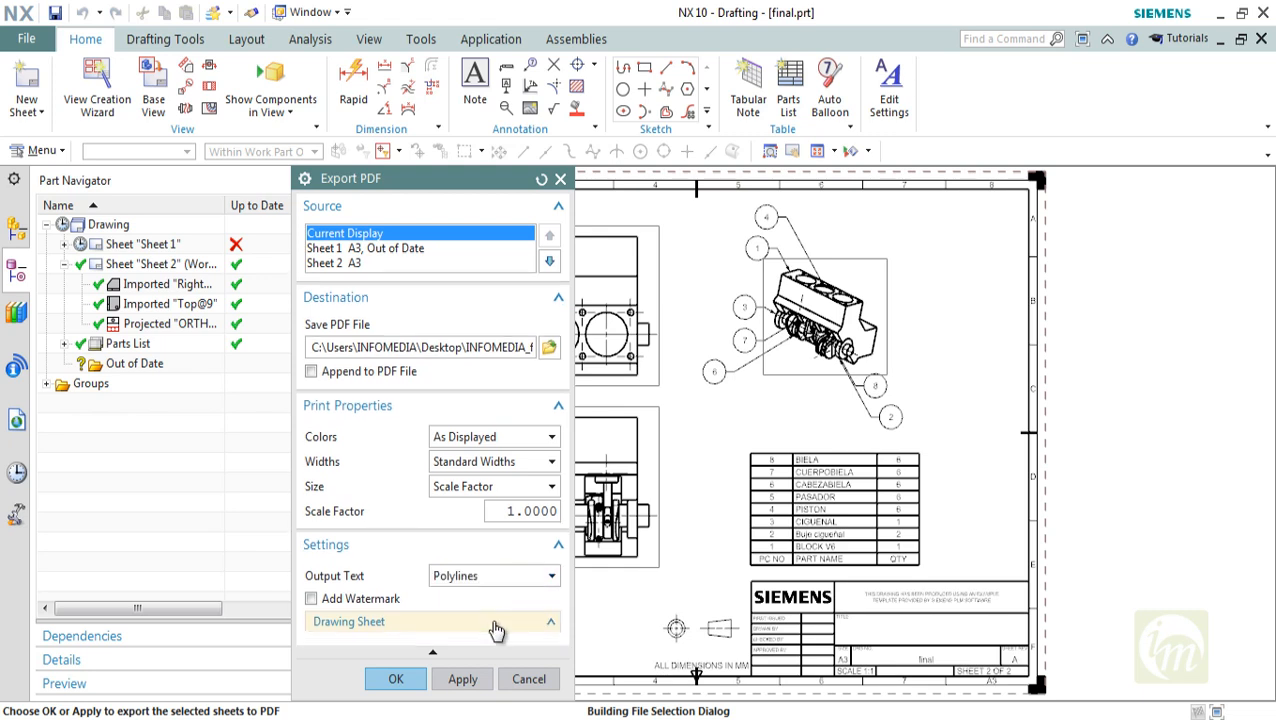
left_click(492, 622)
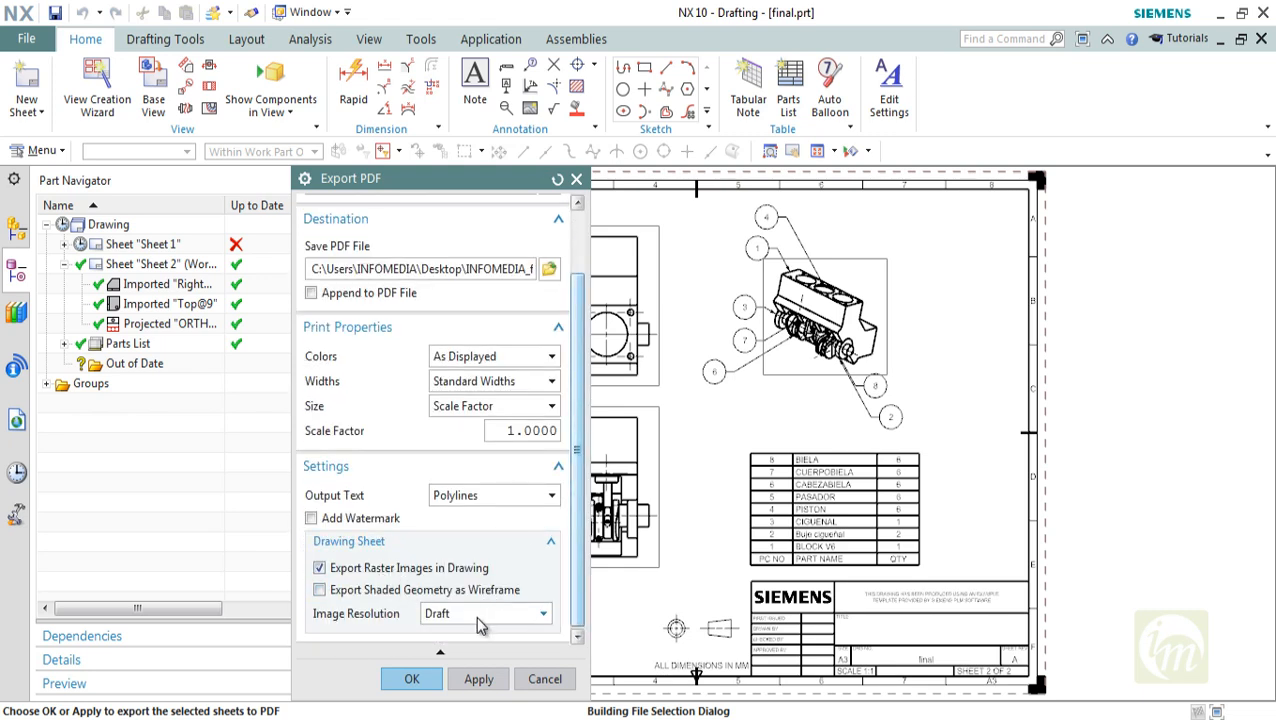
left_click(478, 618)
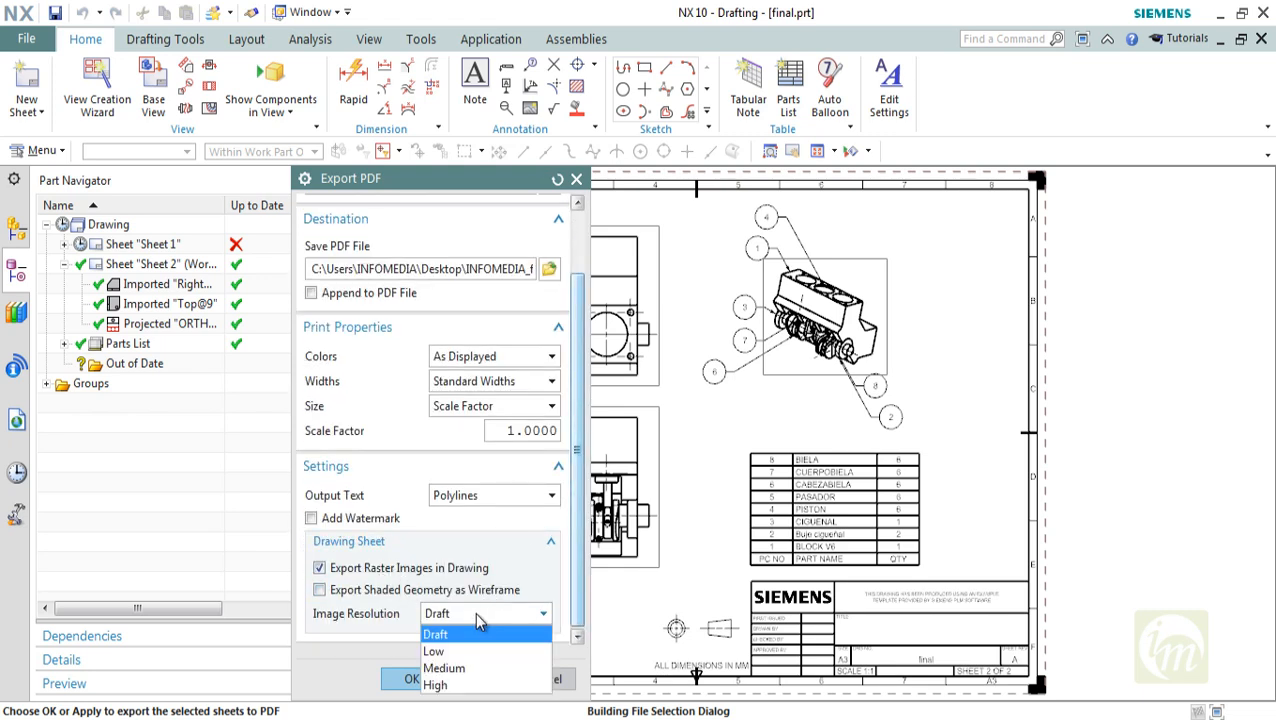
left_click(456, 685)
left_click(428, 682)
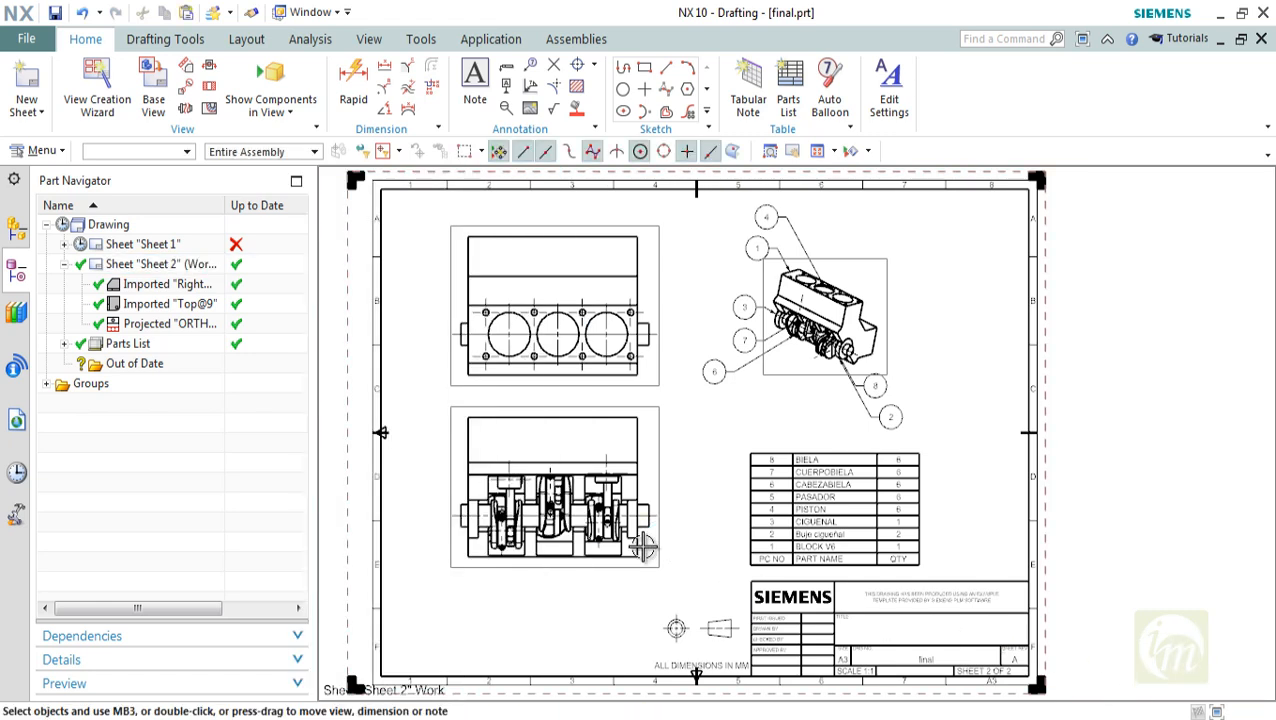
Open the exported INFOMEDIA_final PDF from the Desktop folder, inspect the drawing sheet, and return to NX
left_click(145, 665)
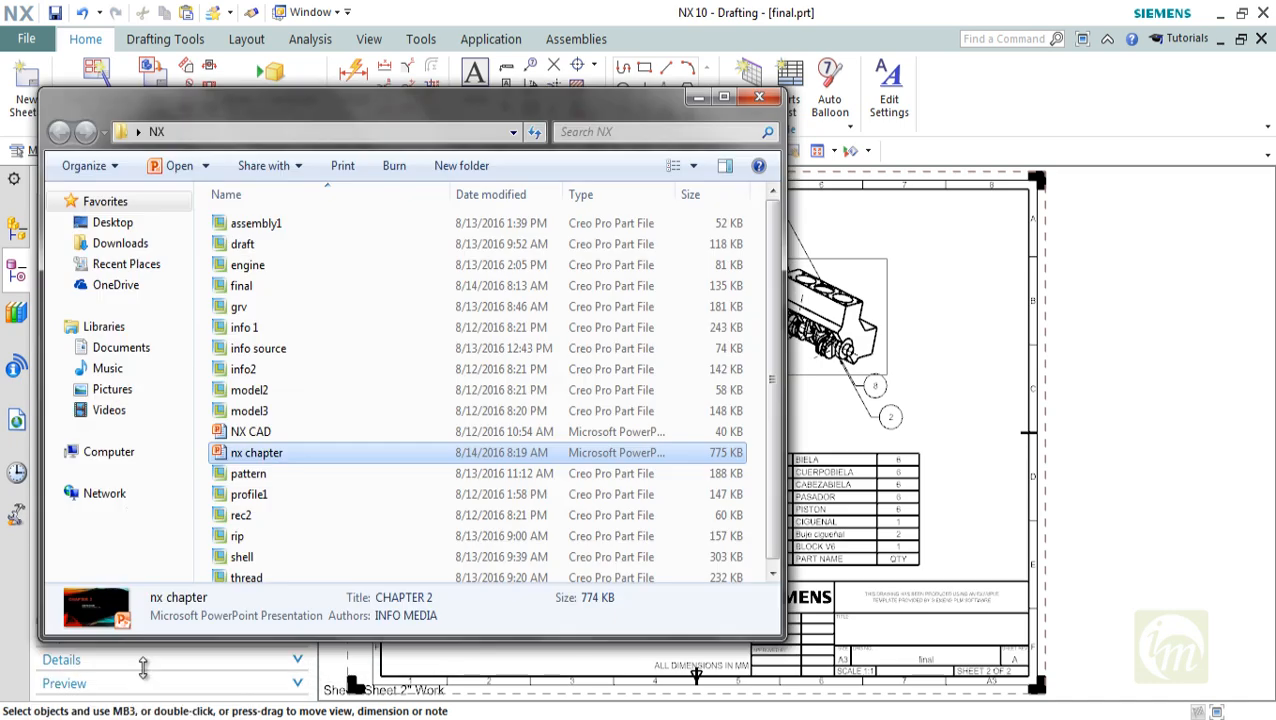
left_click(108, 222)
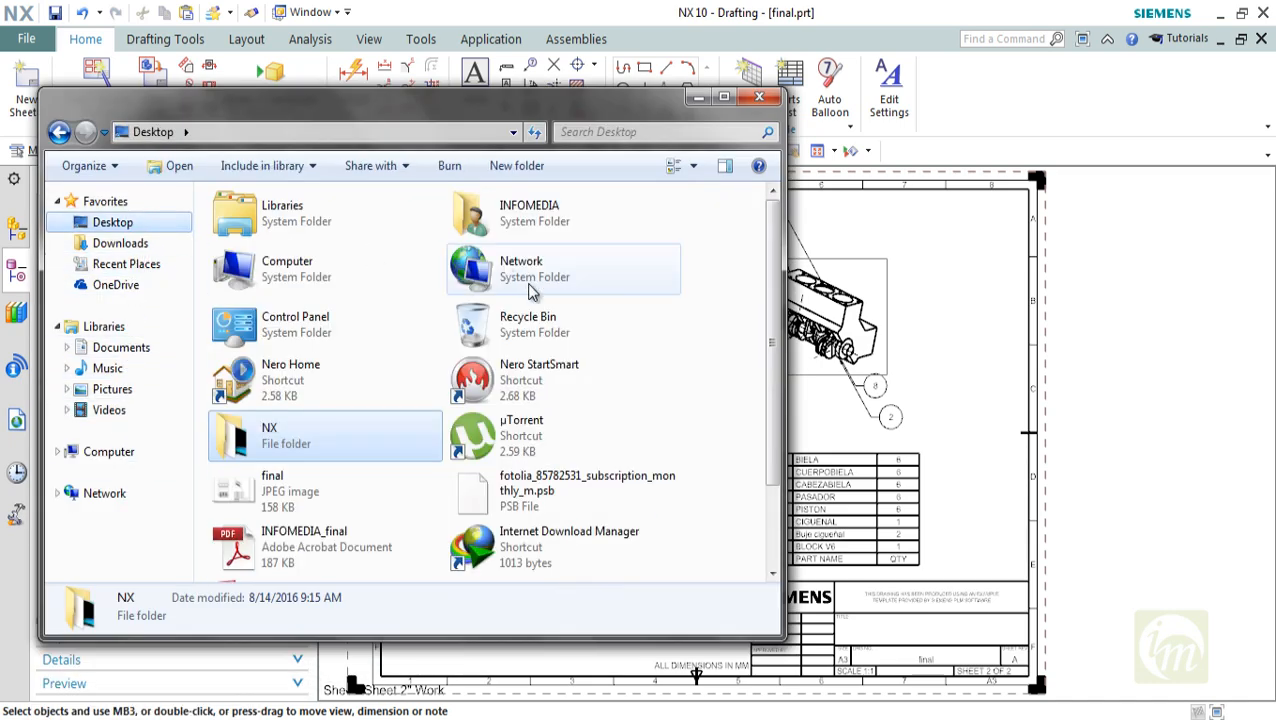
double_click(303, 550)
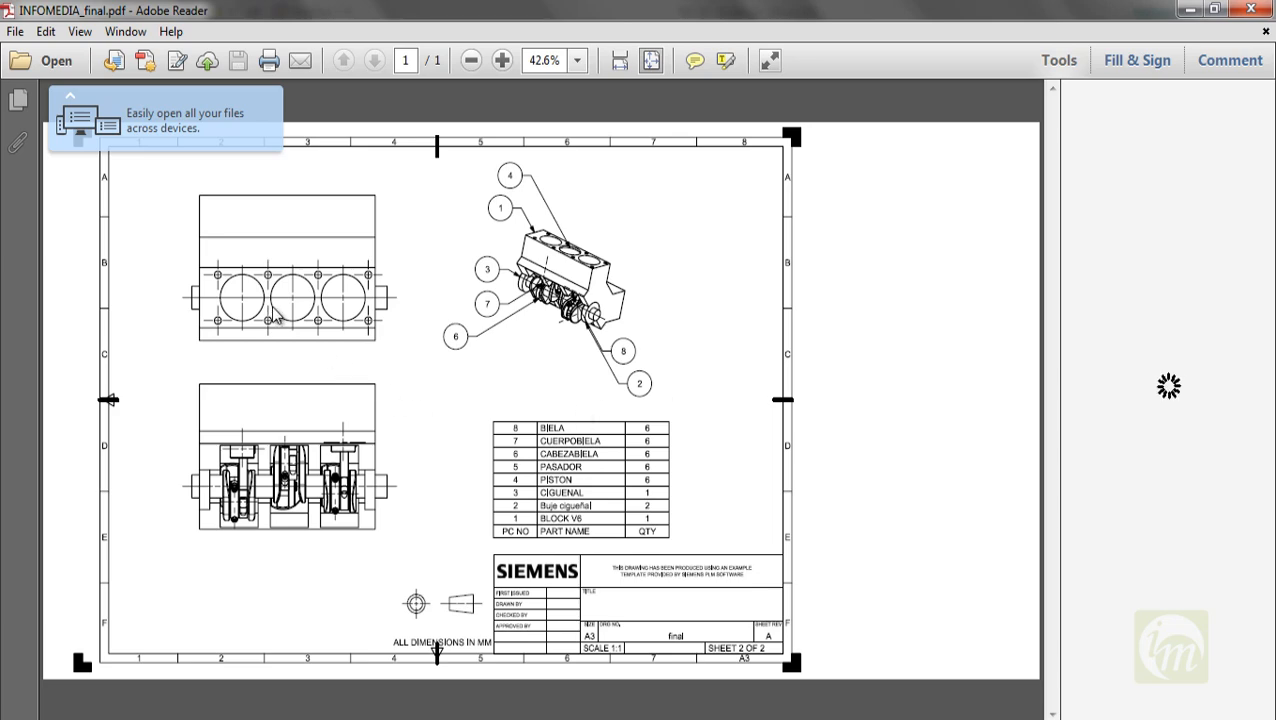
scroll(277, 318, "up", 2, "ctrl")
scroll(610, 335, "down", 2, "ctrl")
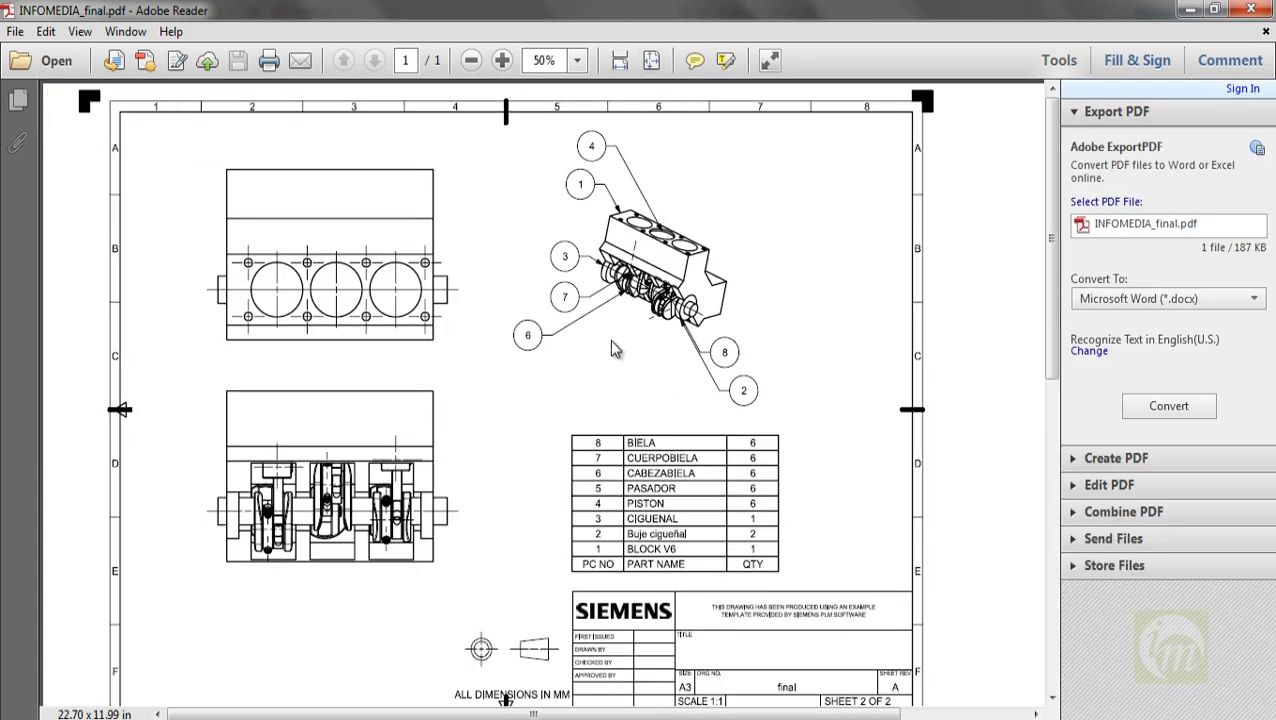
left_click(1251, 10)
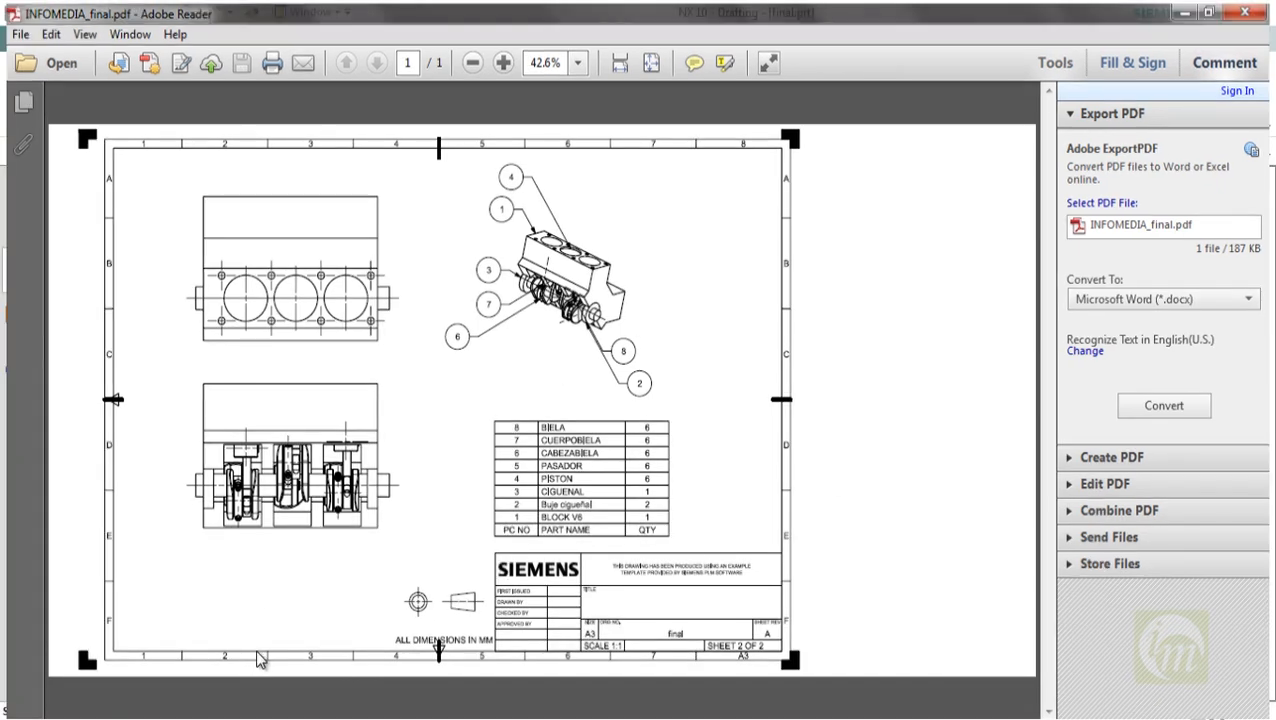
left_click(948, 411)
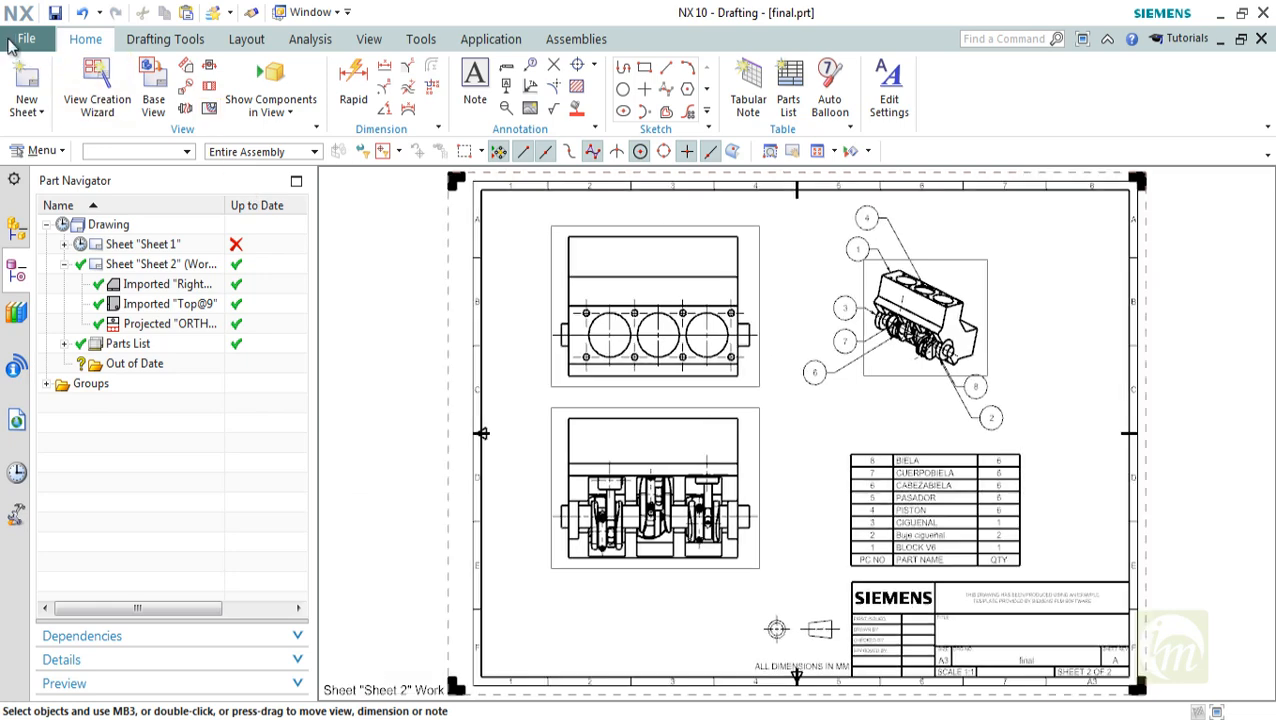
Export the drawing as a JPEG image named final.jpg on the Desktop, leaving the white background option off
left_click(12, 43)
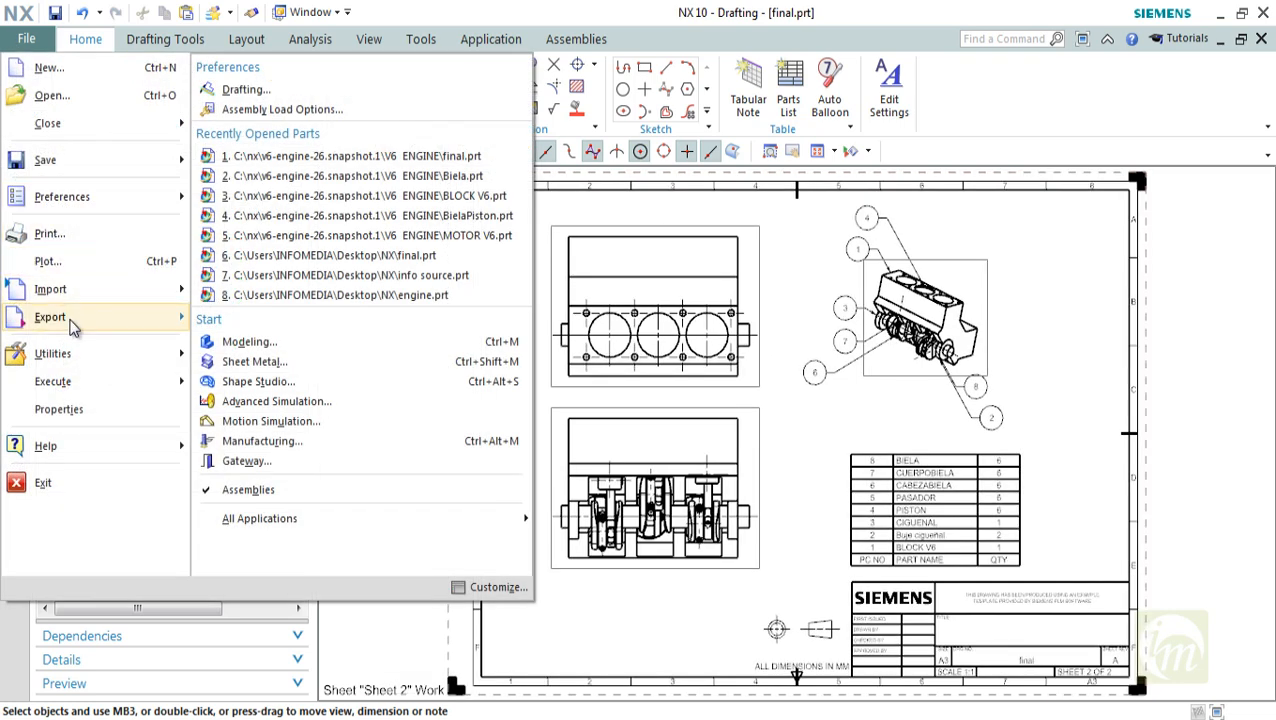
mouse_move(70, 322)
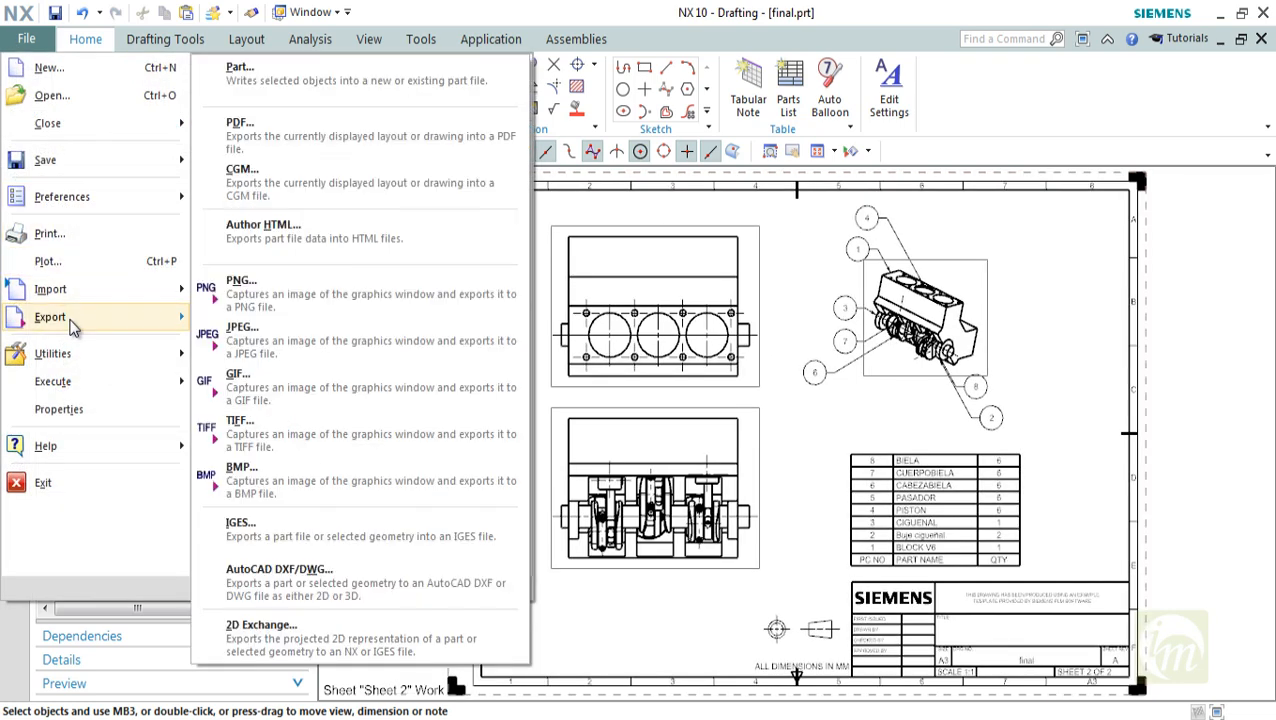
left_click(277, 335)
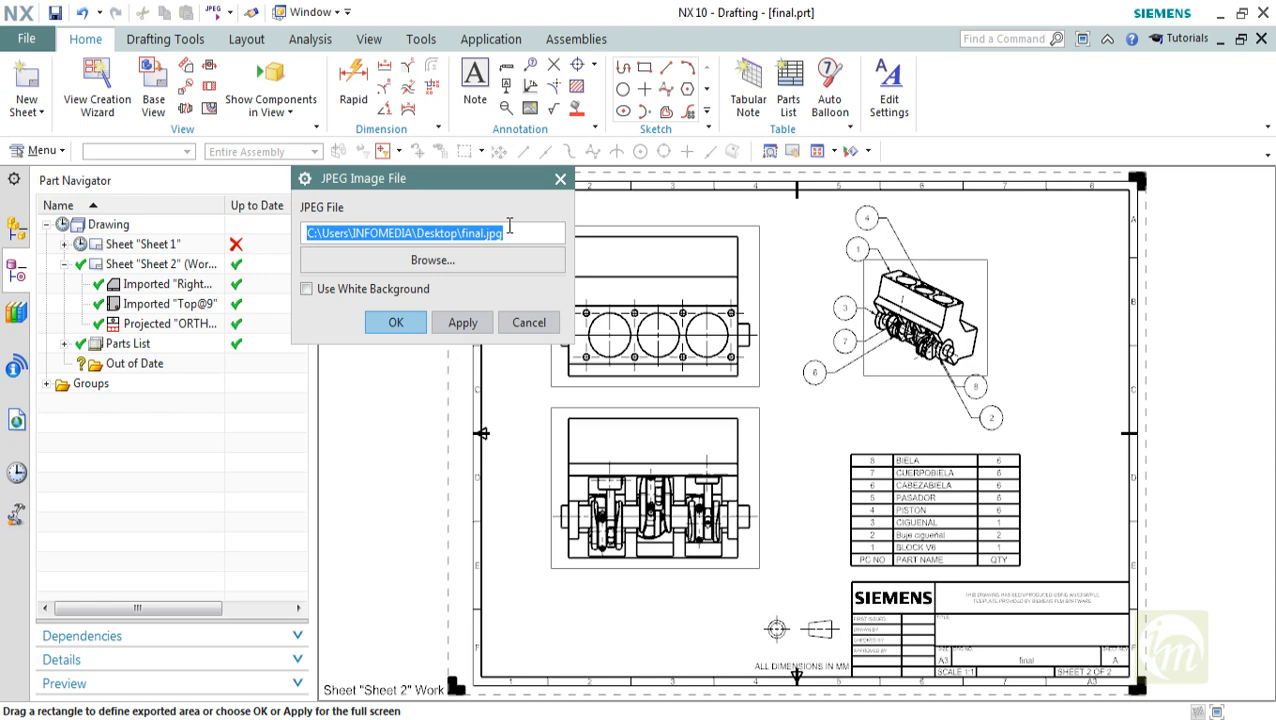
left_click(410, 326)
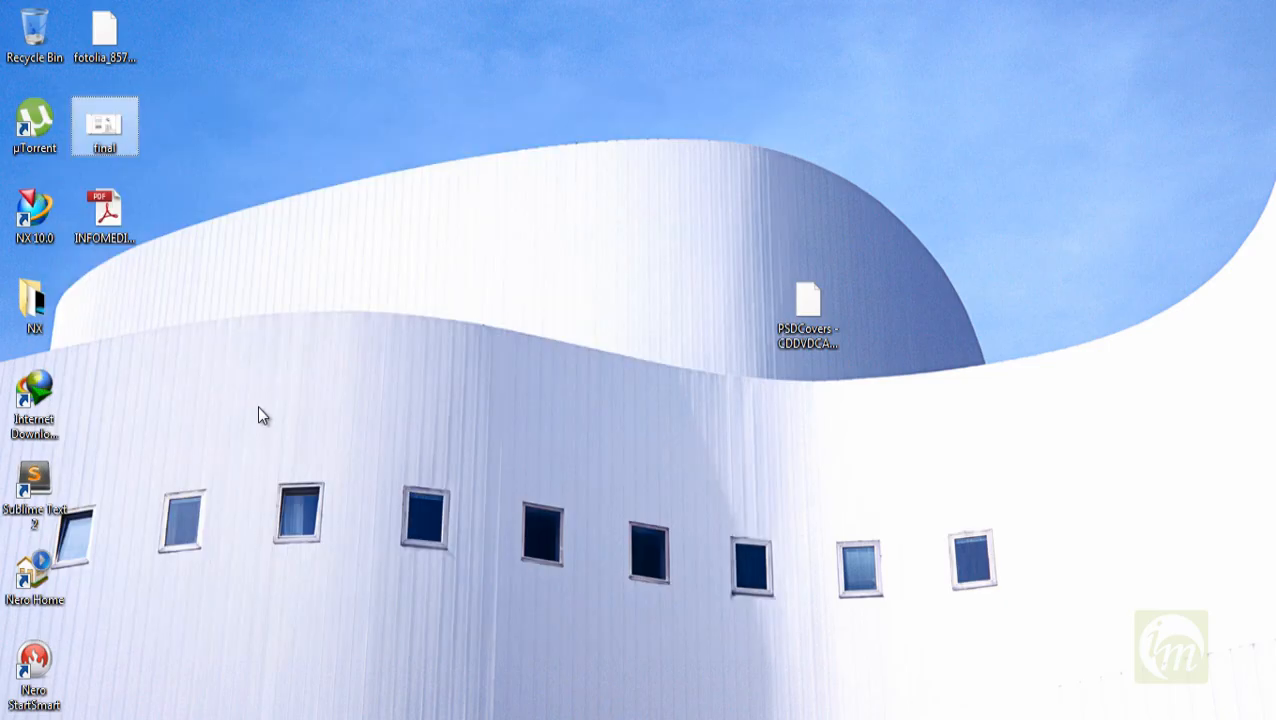
Open the exported final JPEG from the desktop, inspect the drawing at full window size, close it, and return to NX
double_click(100, 128)
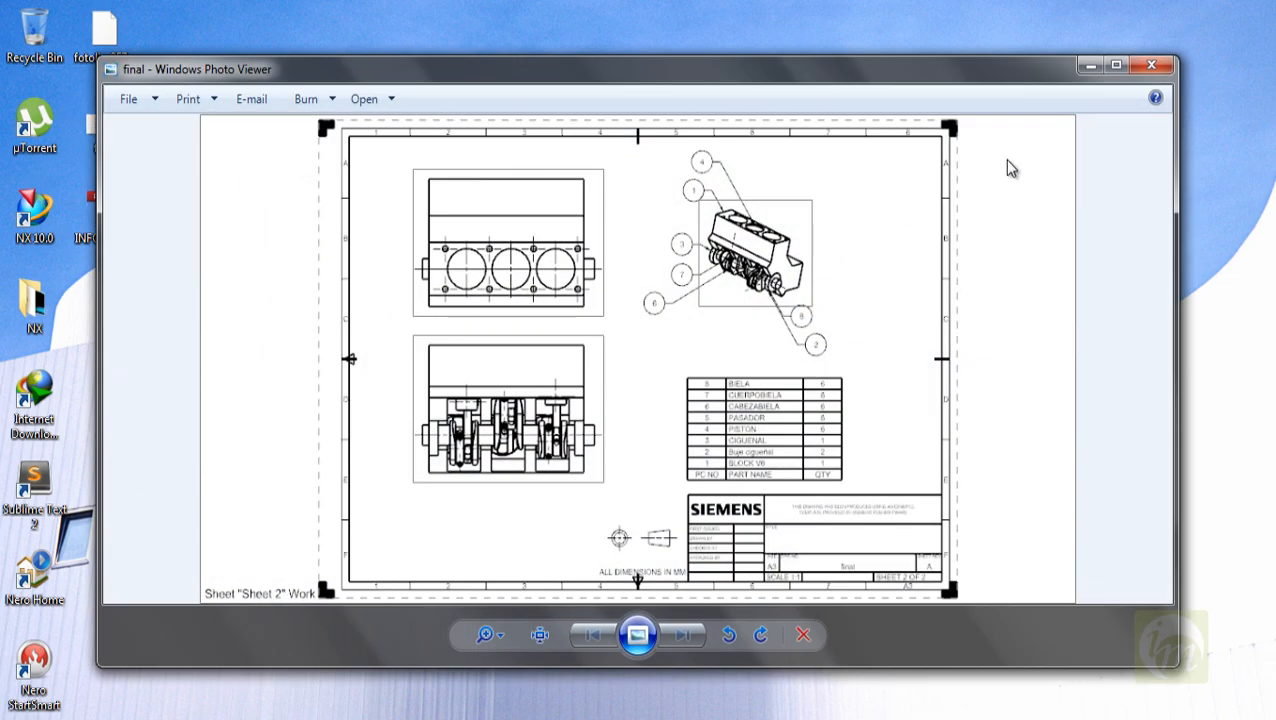
left_click(1115, 66)
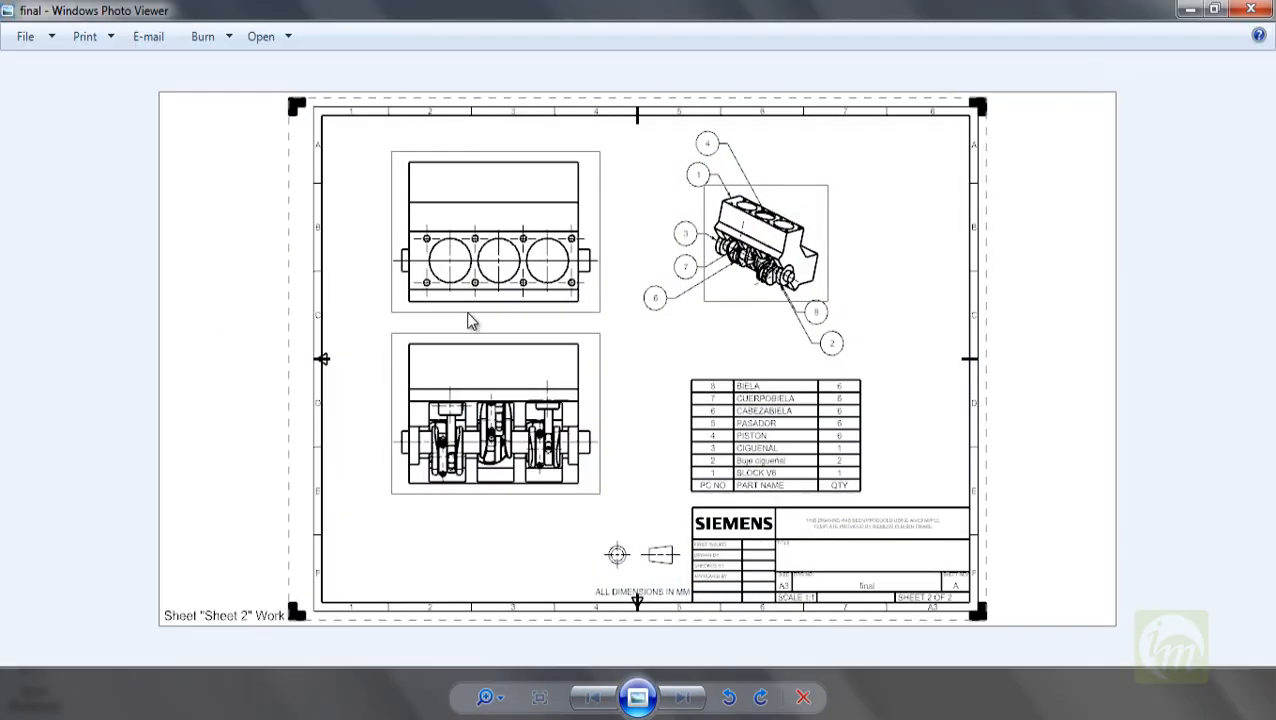
scroll(630, 317, "up", 5)
scroll(630, 317, "down", 2)
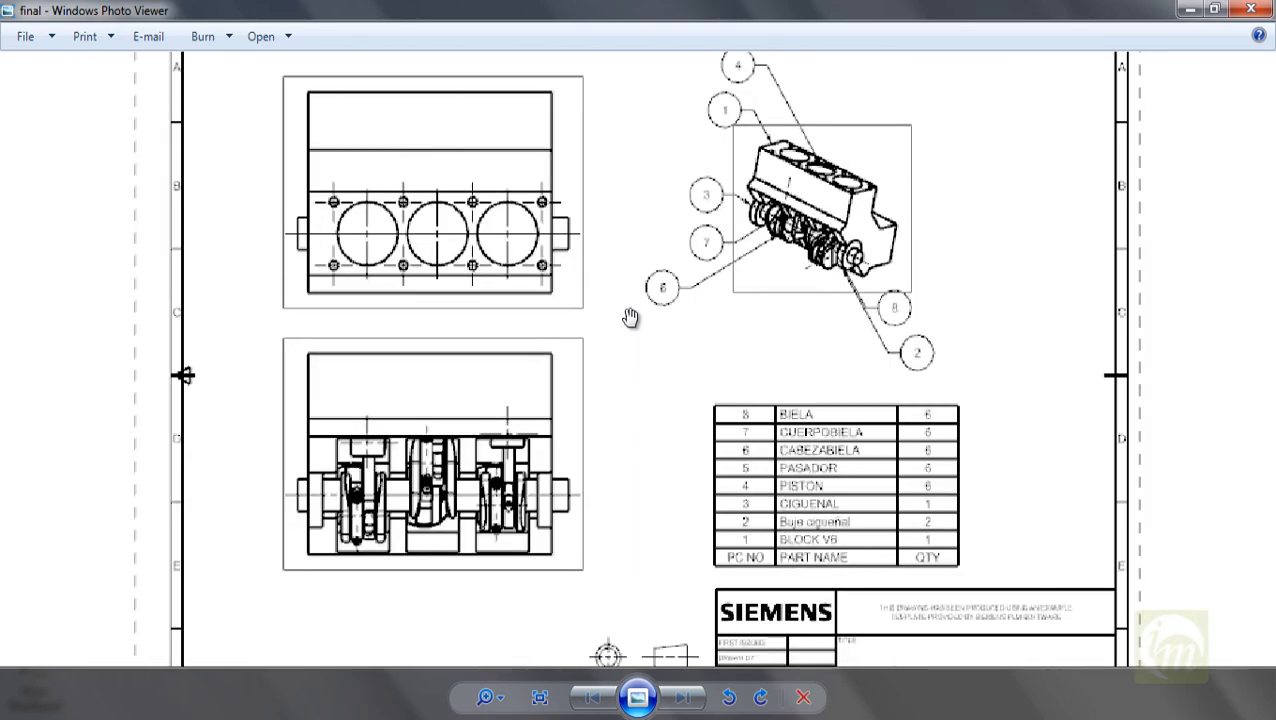
scroll(706, 302, "up", 4)
scroll(707, 302, "down", 4)
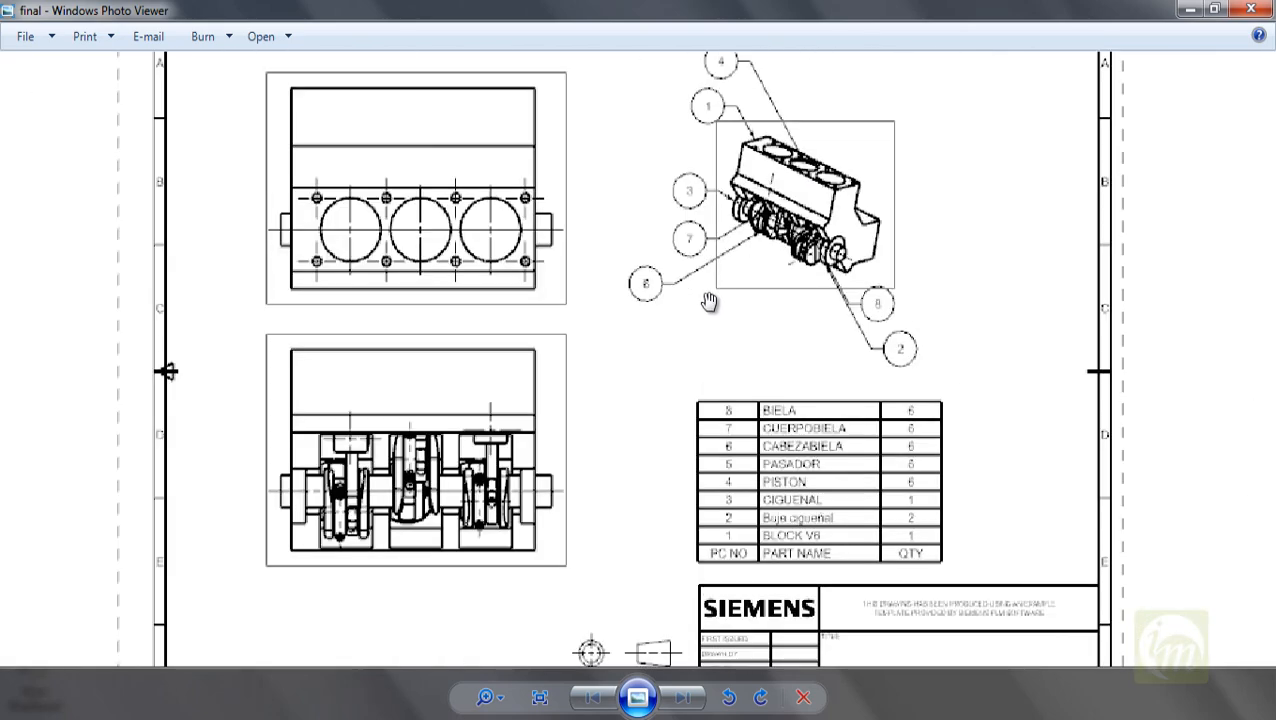
scroll(707, 300, "up", 4)
key("alt+F4")
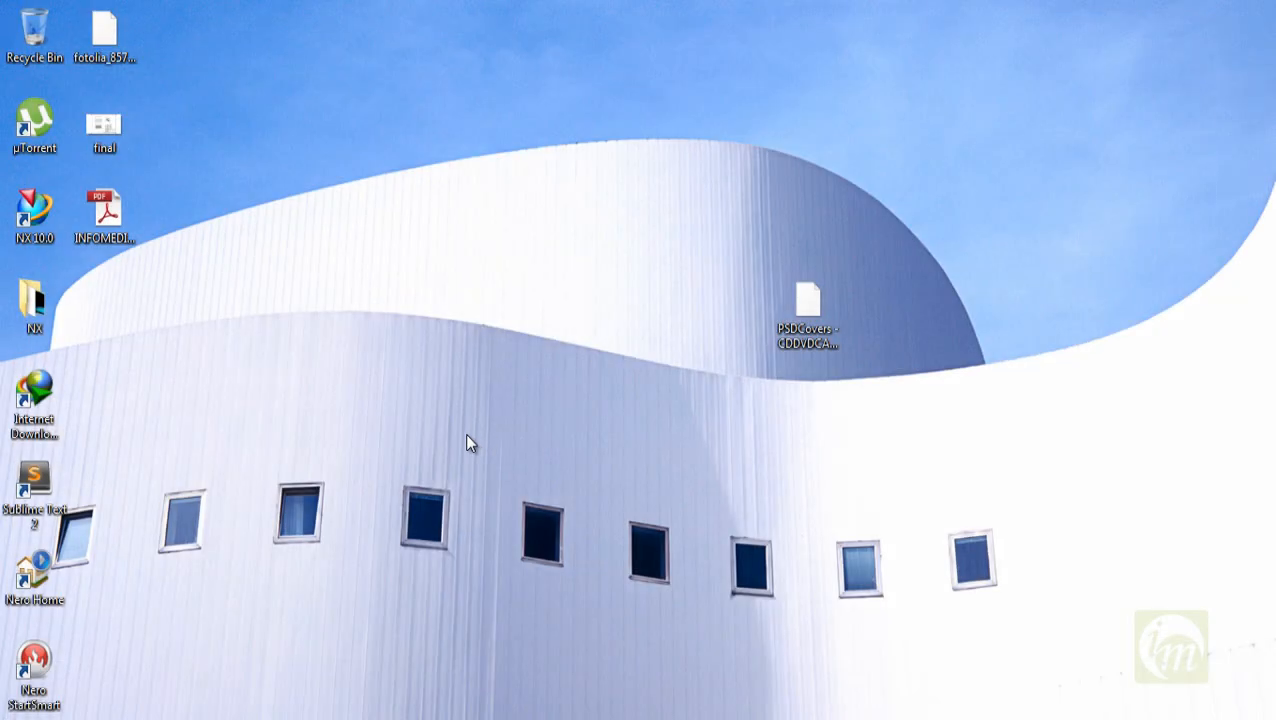
key("alt+Tab")
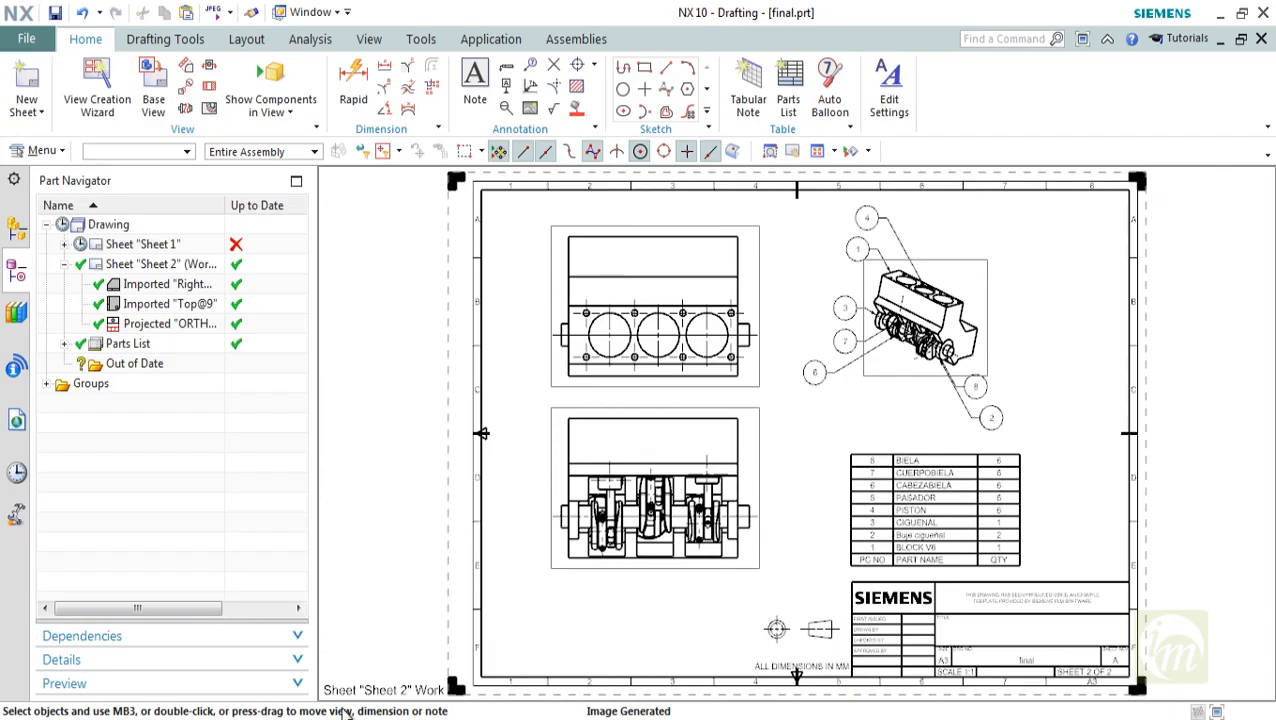
Start an AutoCAD DXF/DWG export as a 2D DWG, with final.dwg on the Desktop as output file and Modeling as output target
left_click(26, 39)
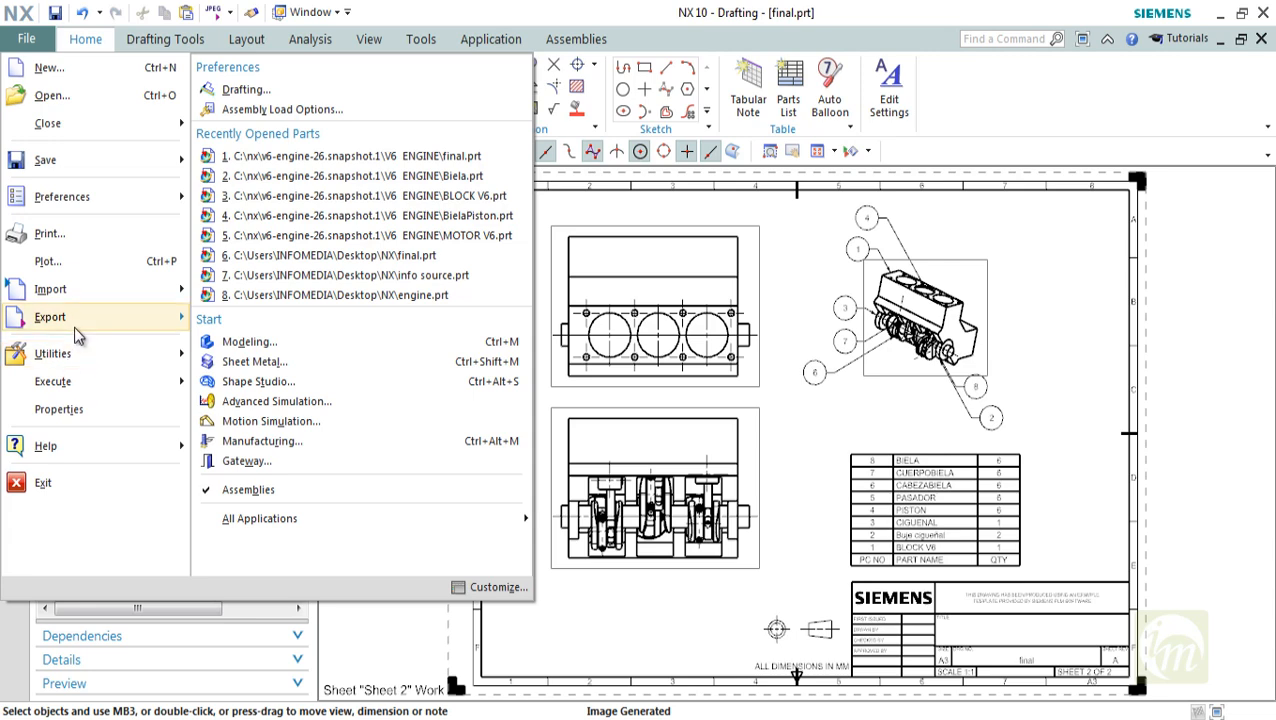
mouse_move(77, 335)
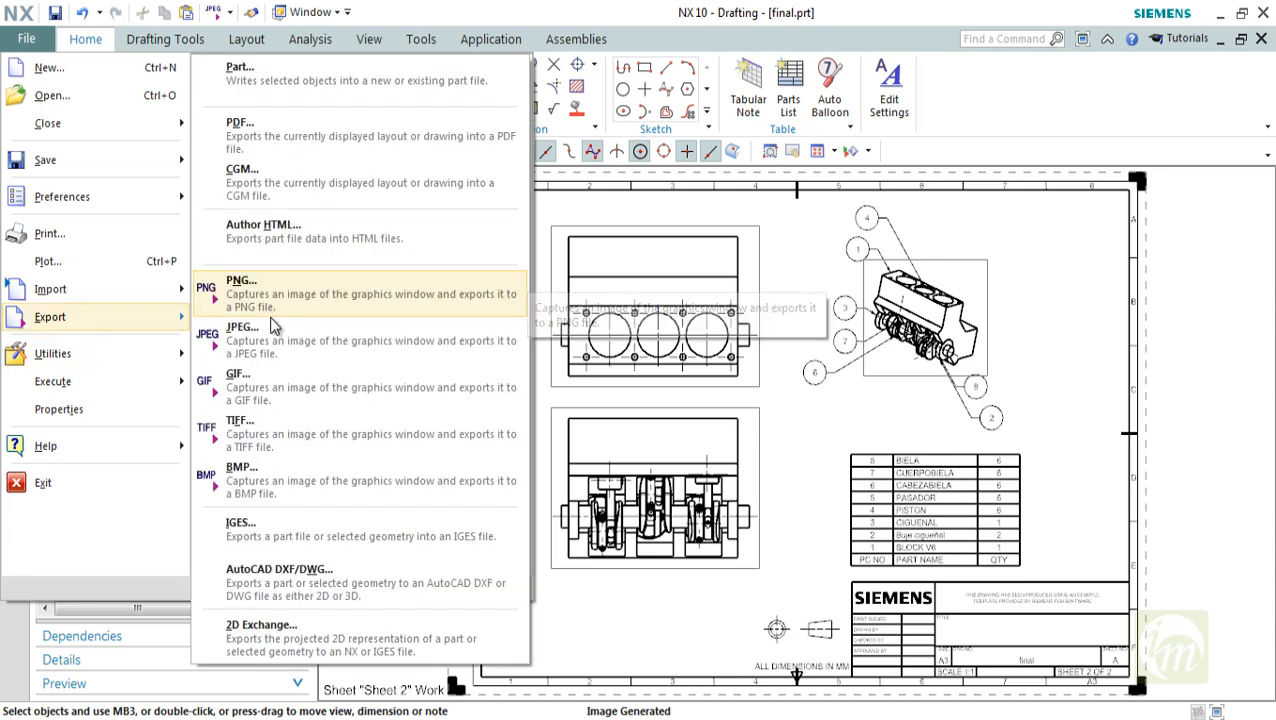
left_click(311, 592)
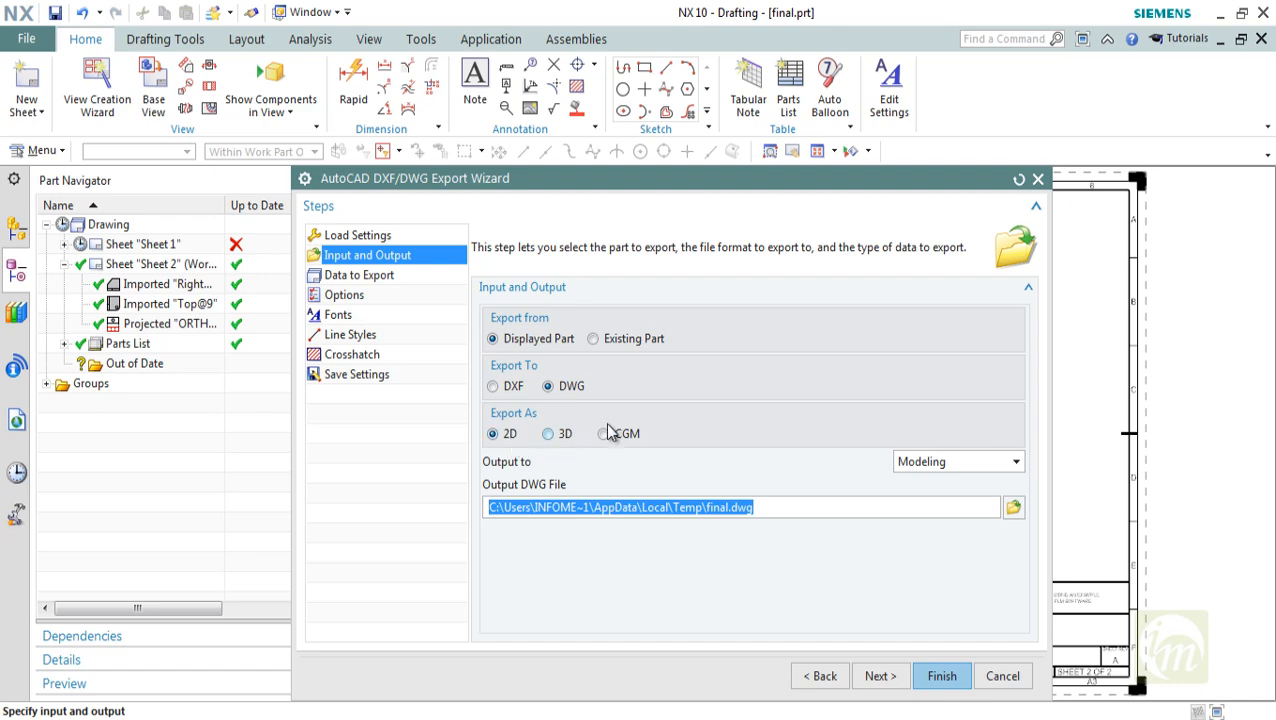
left_click(1014, 509)
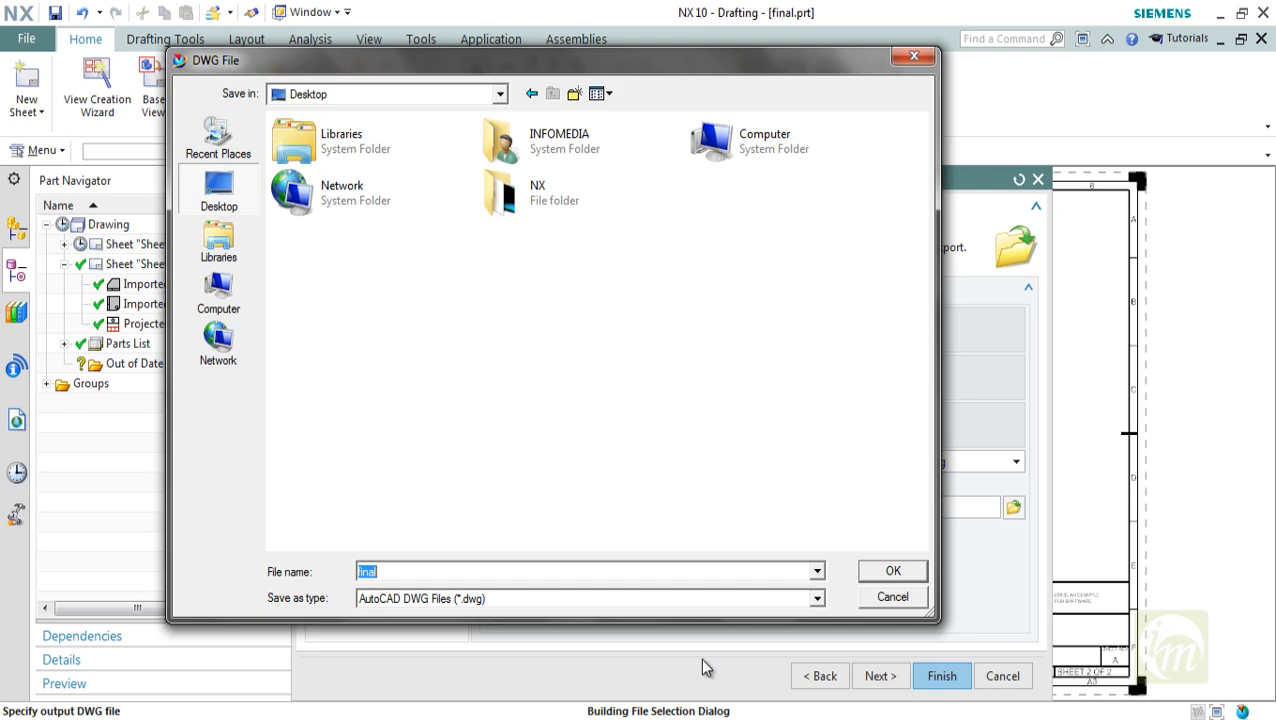
left_click(880, 568)
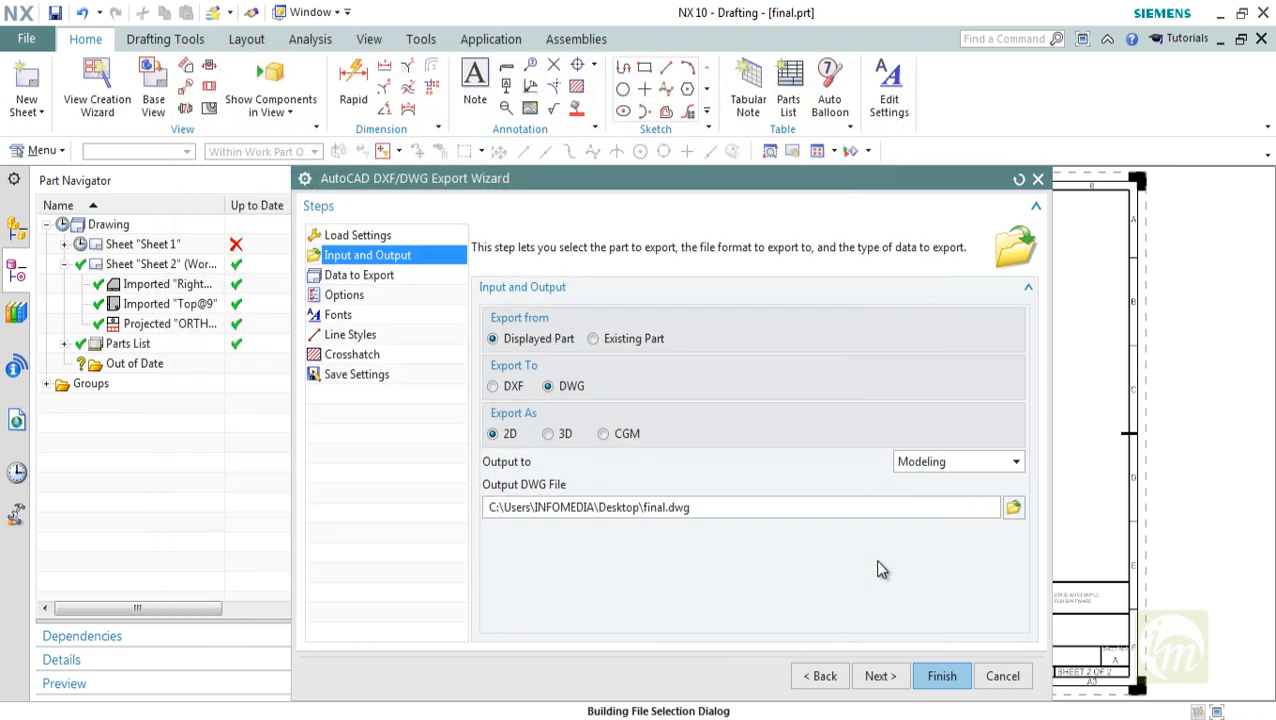
left_click(938, 463)
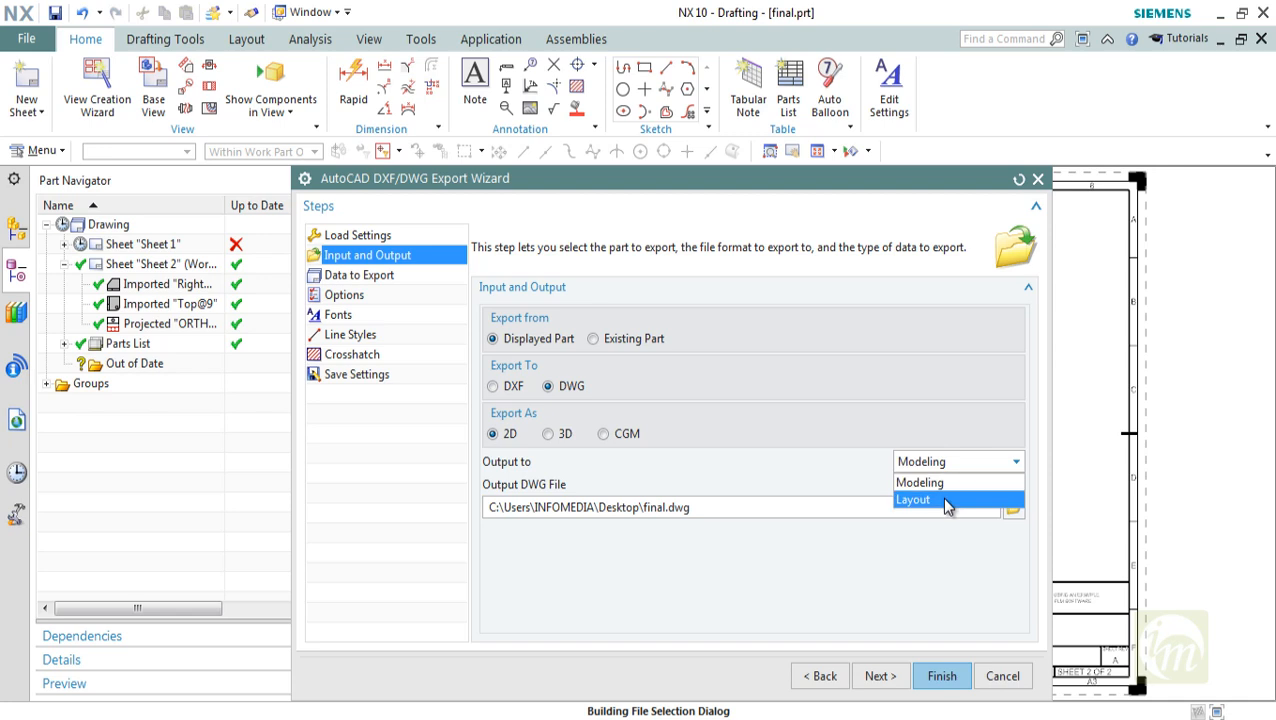
left_click(944, 484)
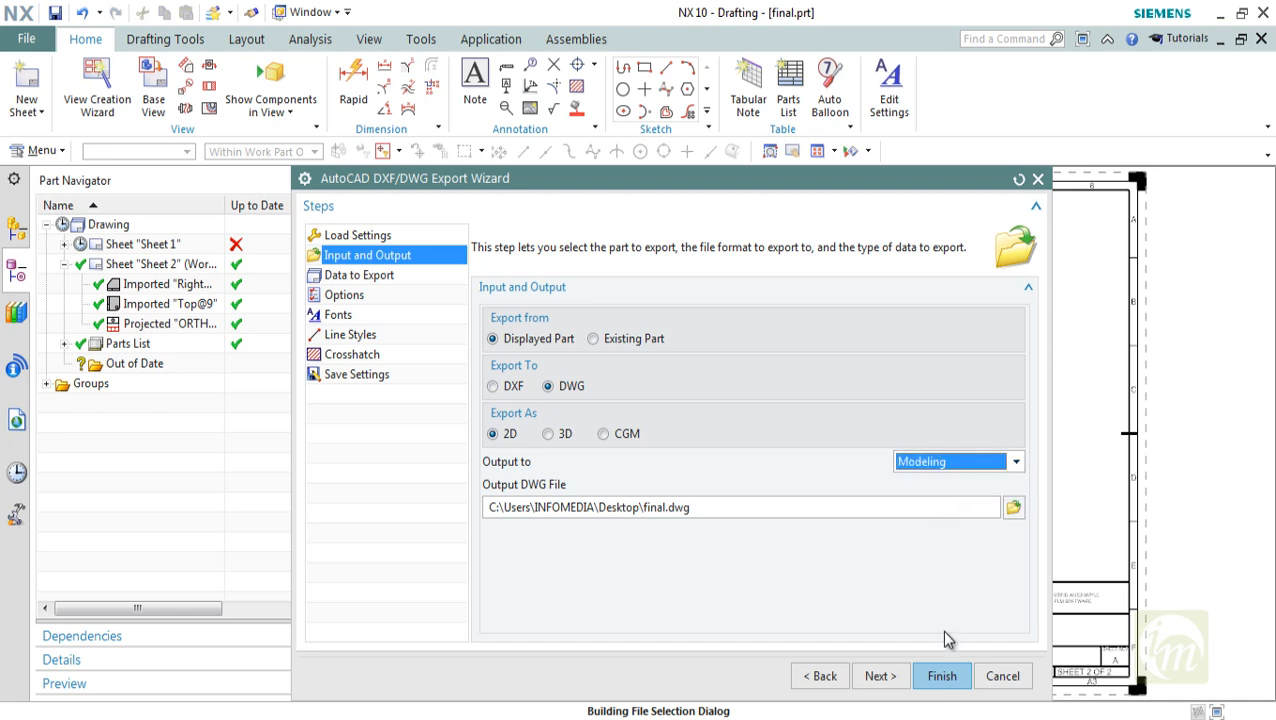
Keep Current Drawing as the data to export with all layers selected, and finish the DWG export
left_click(881, 680)
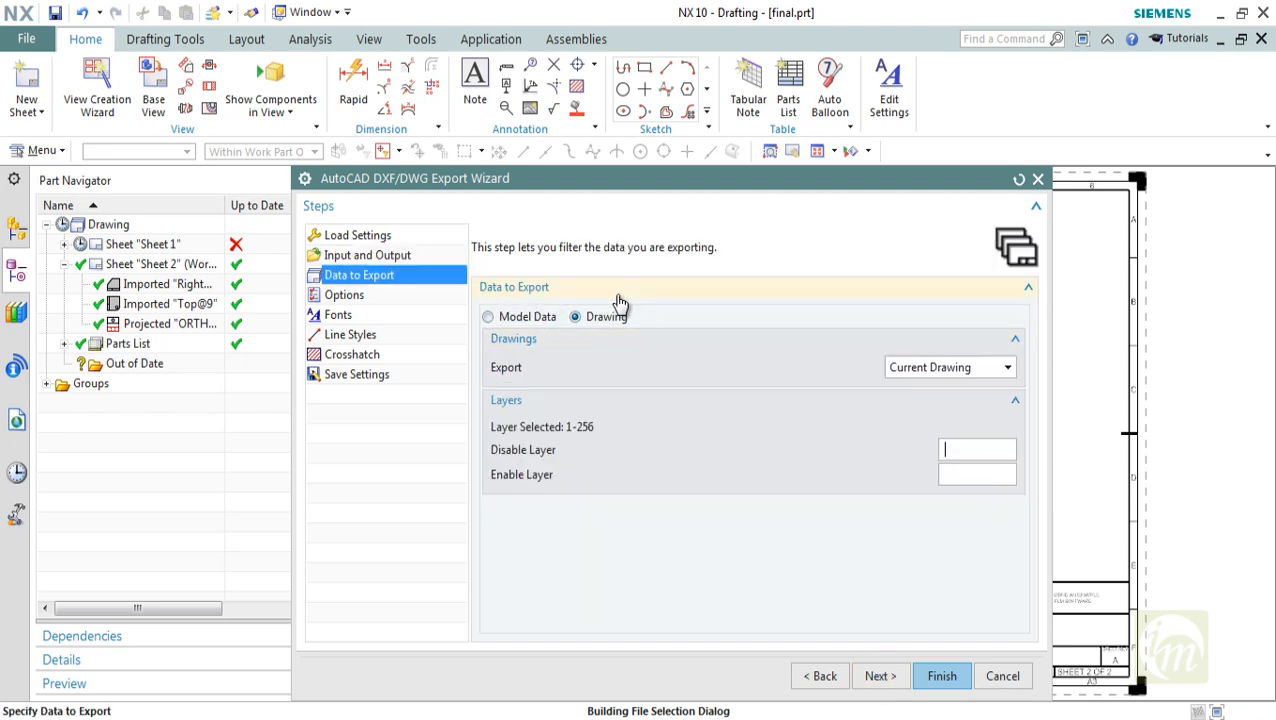
left_click(940, 372)
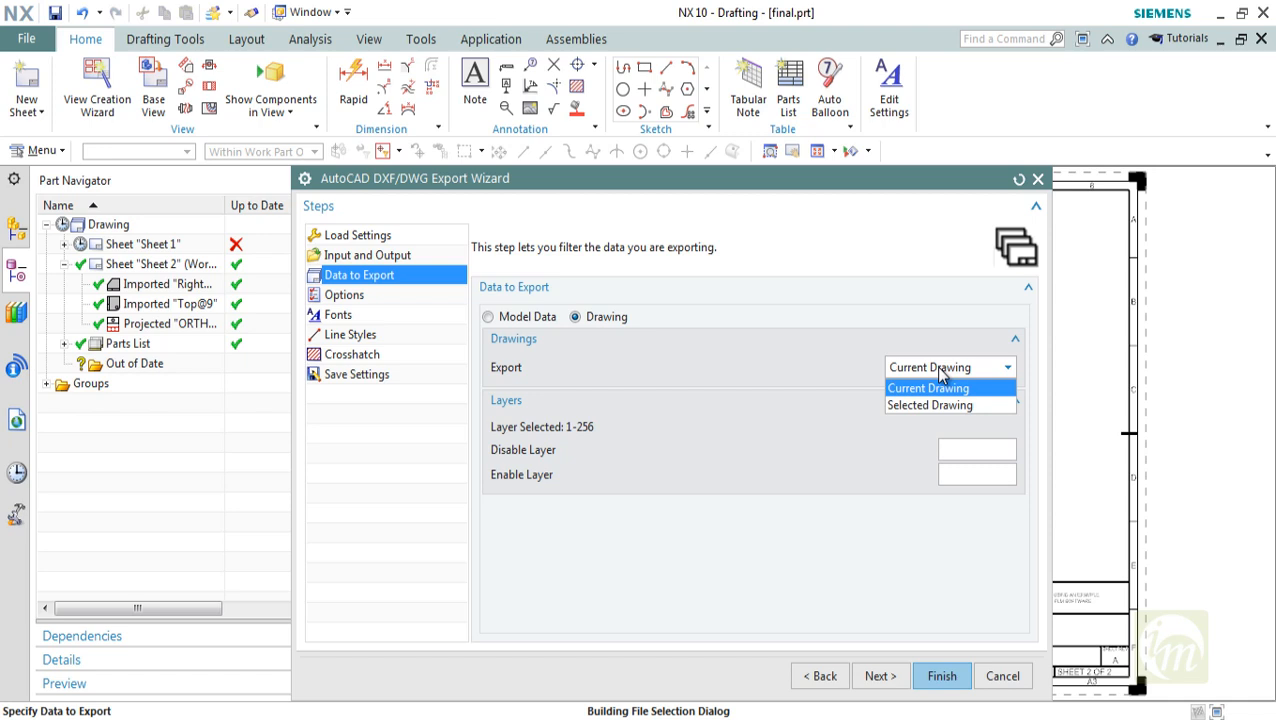
left_click(935, 388)
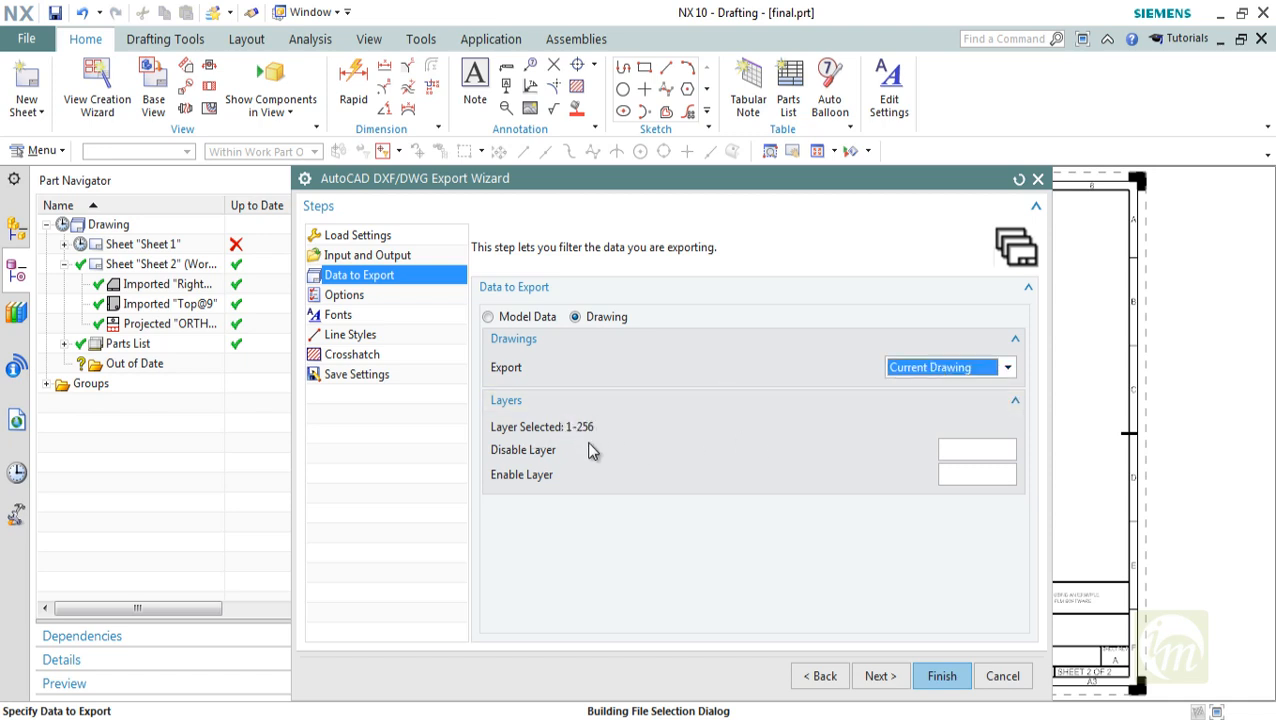
left_click(922, 460)
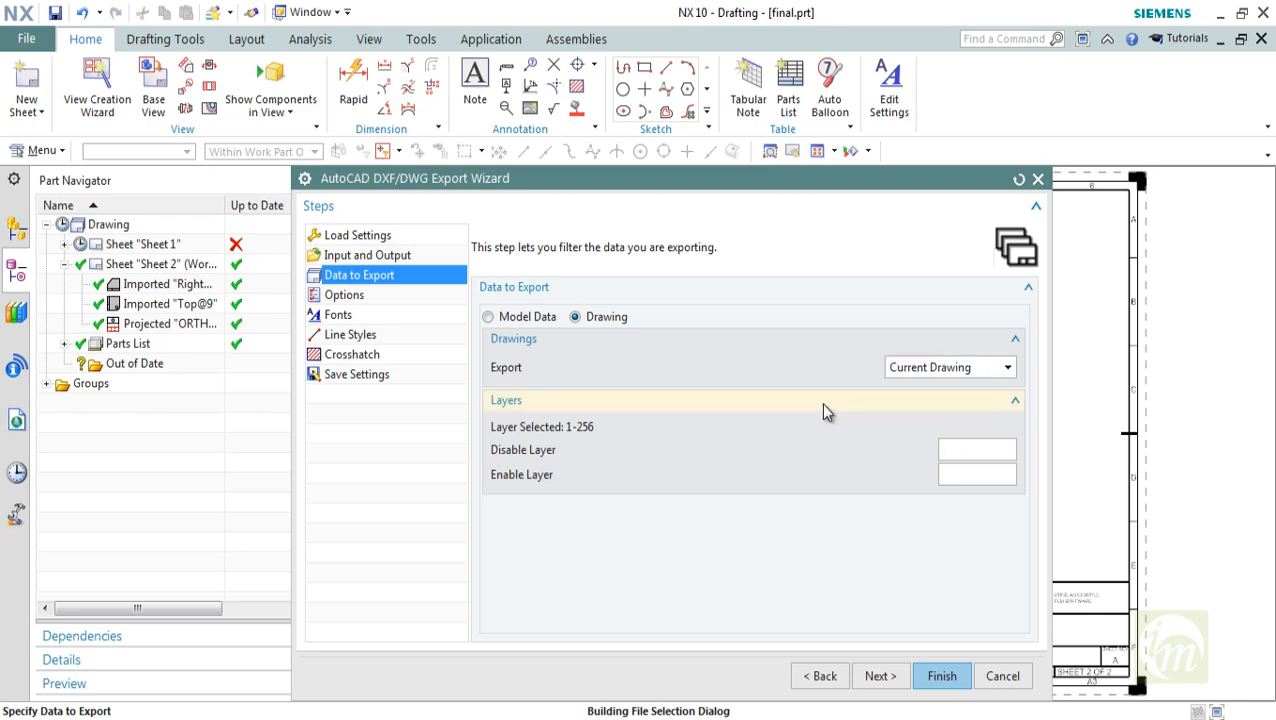
left_click(942, 676)
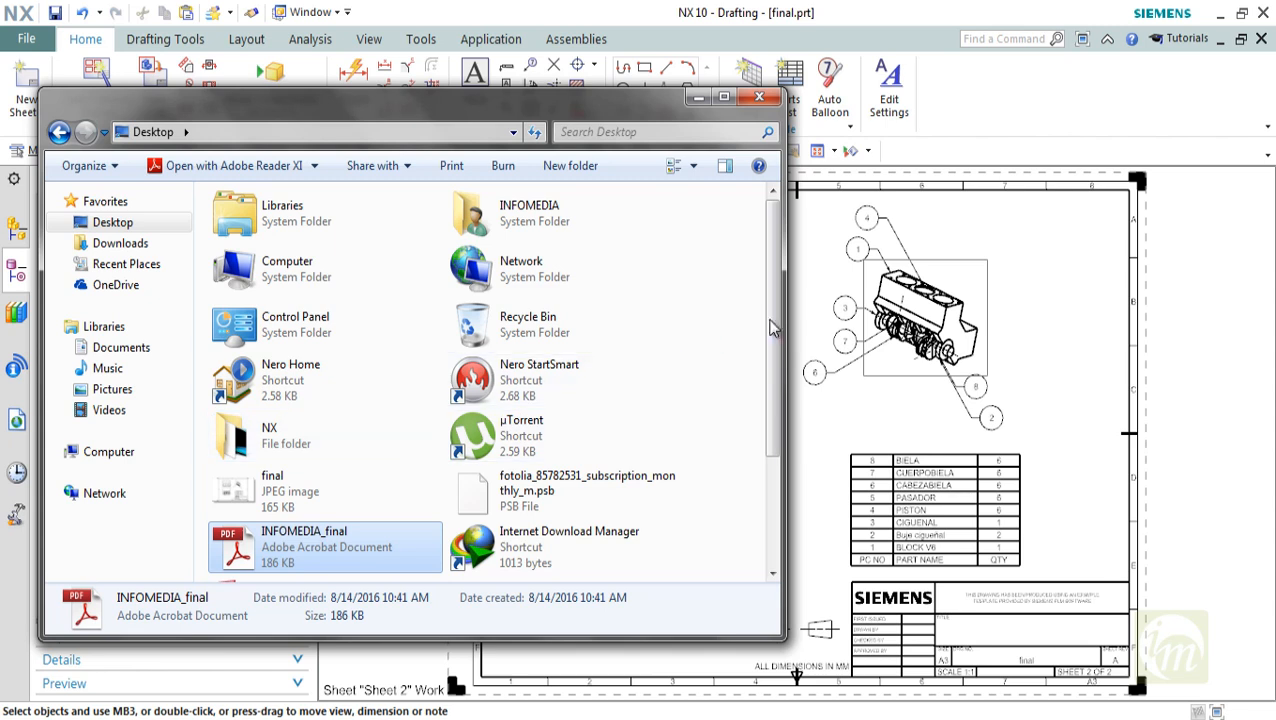
Locate the exported final.dwg file in the Desktop folder and close the folder window
scroll(772, 397, "down", 1)
left_click_drag(772, 397, 755, 507)
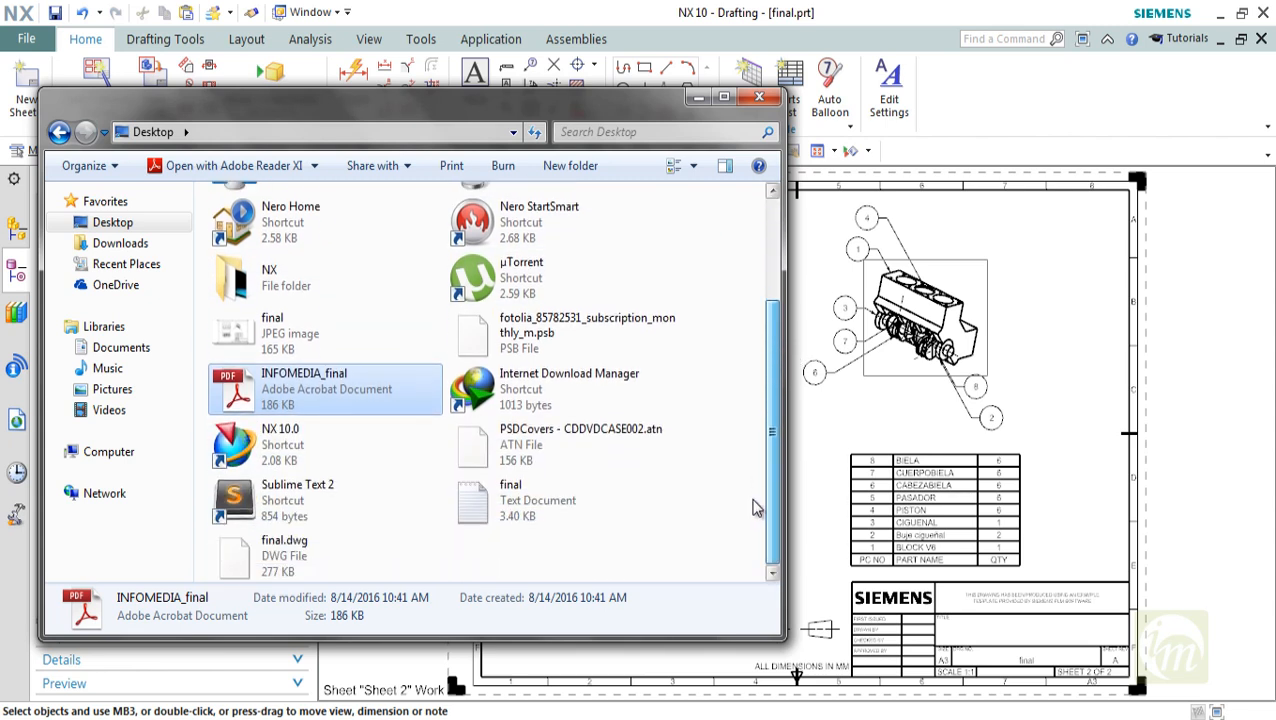
left_click(290, 555)
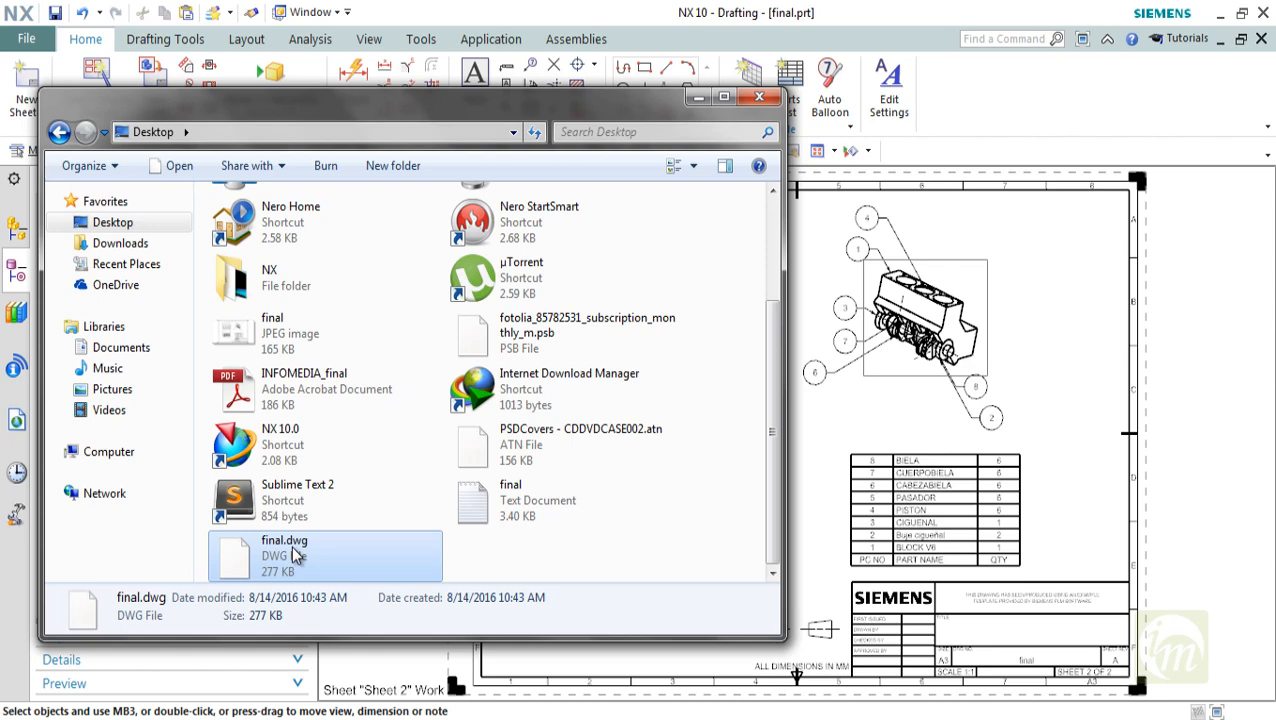
left_click(759, 96)
Try to print the drawing with Current Display as the source and Microsoft XPS Document Writer as the printer
scroll(781, 246, "down", 3)
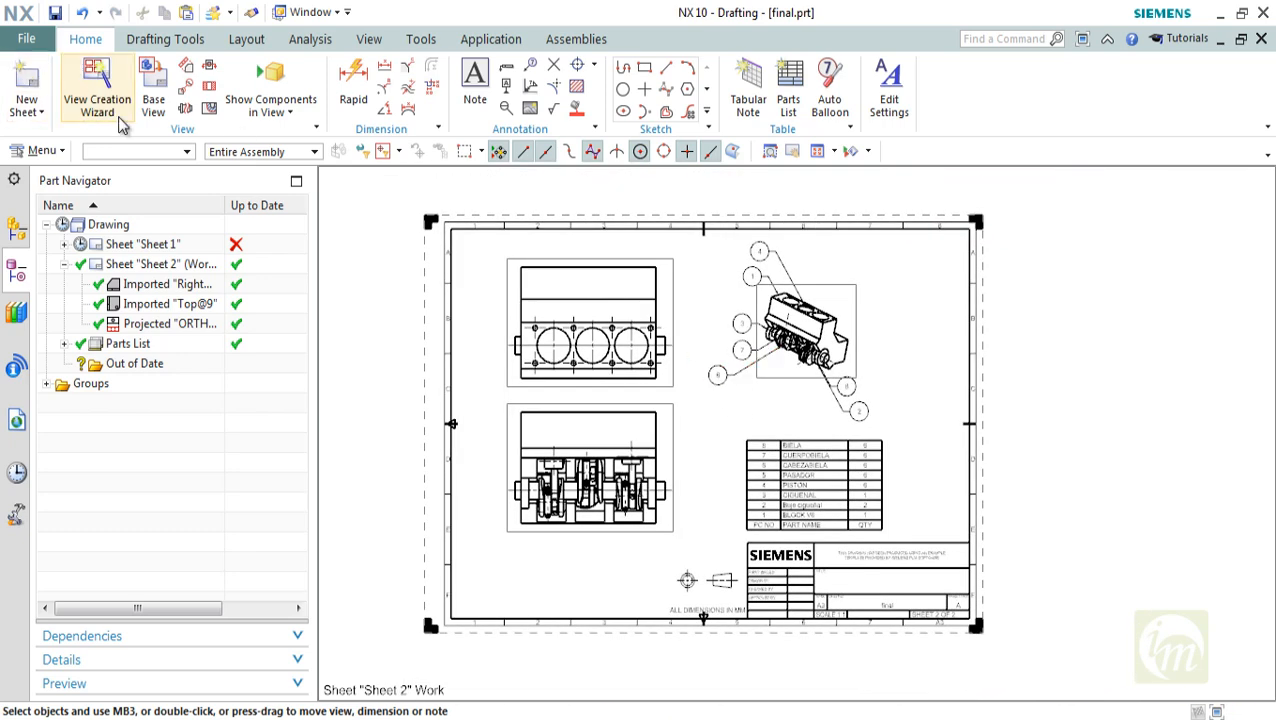
key("ctrl+f")
left_click(30, 39)
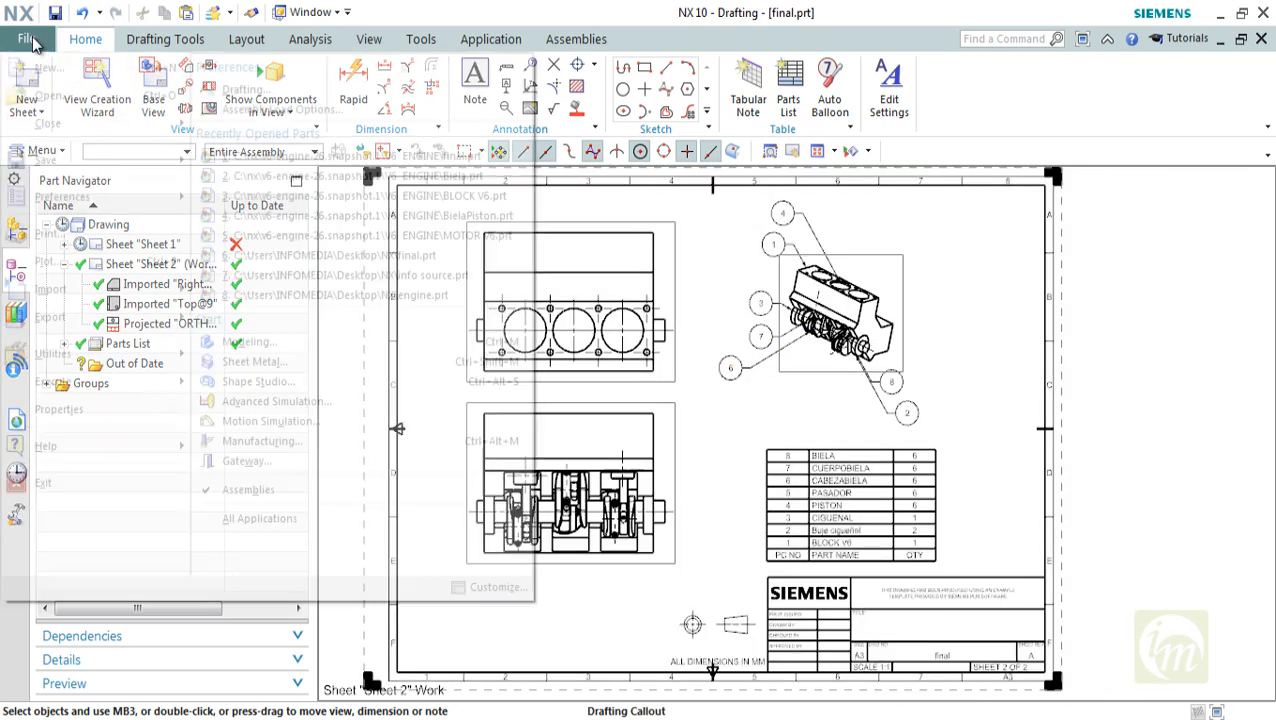
left_click(44, 236)
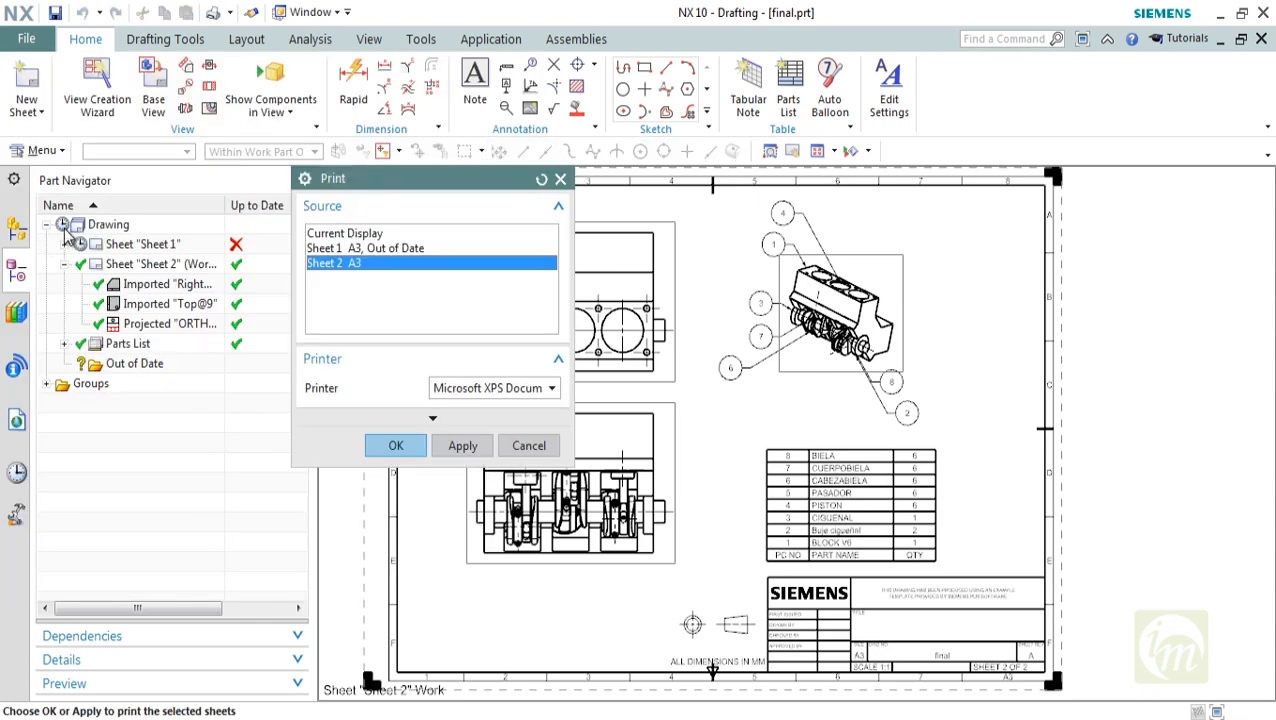
left_click(371, 235)
left_click(500, 389)
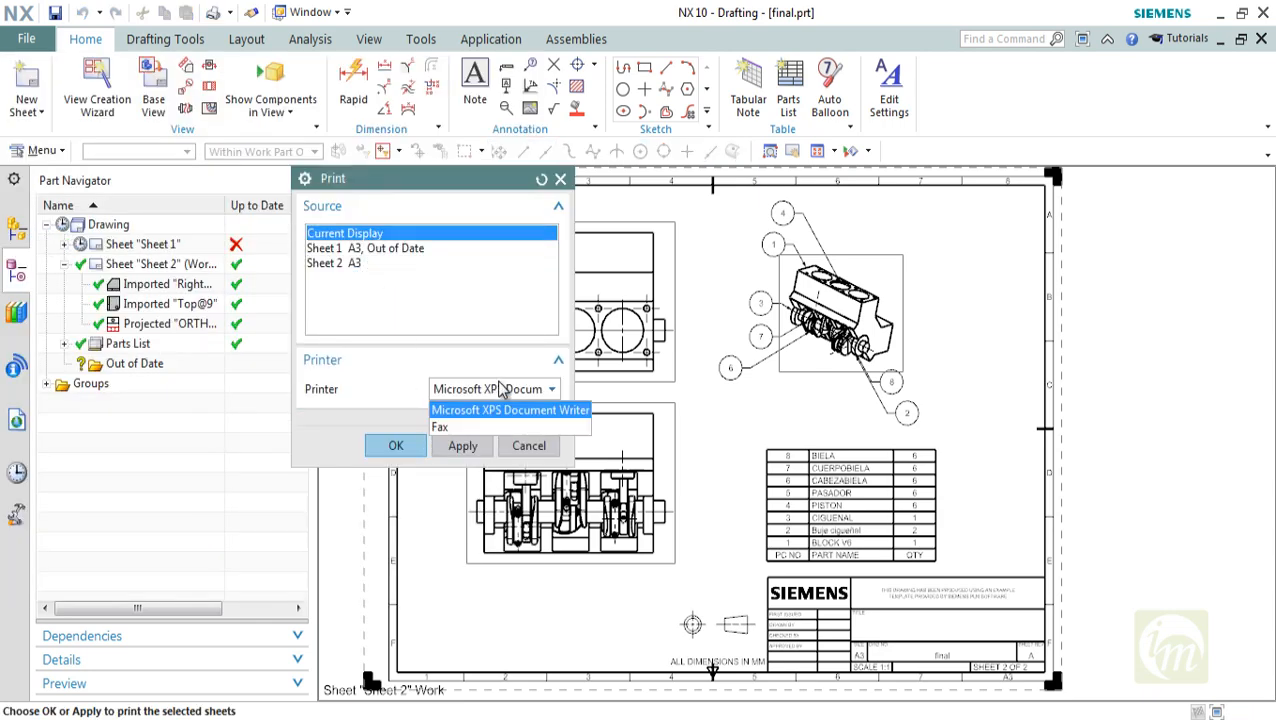
left_click(495, 406)
left_click(384, 447)
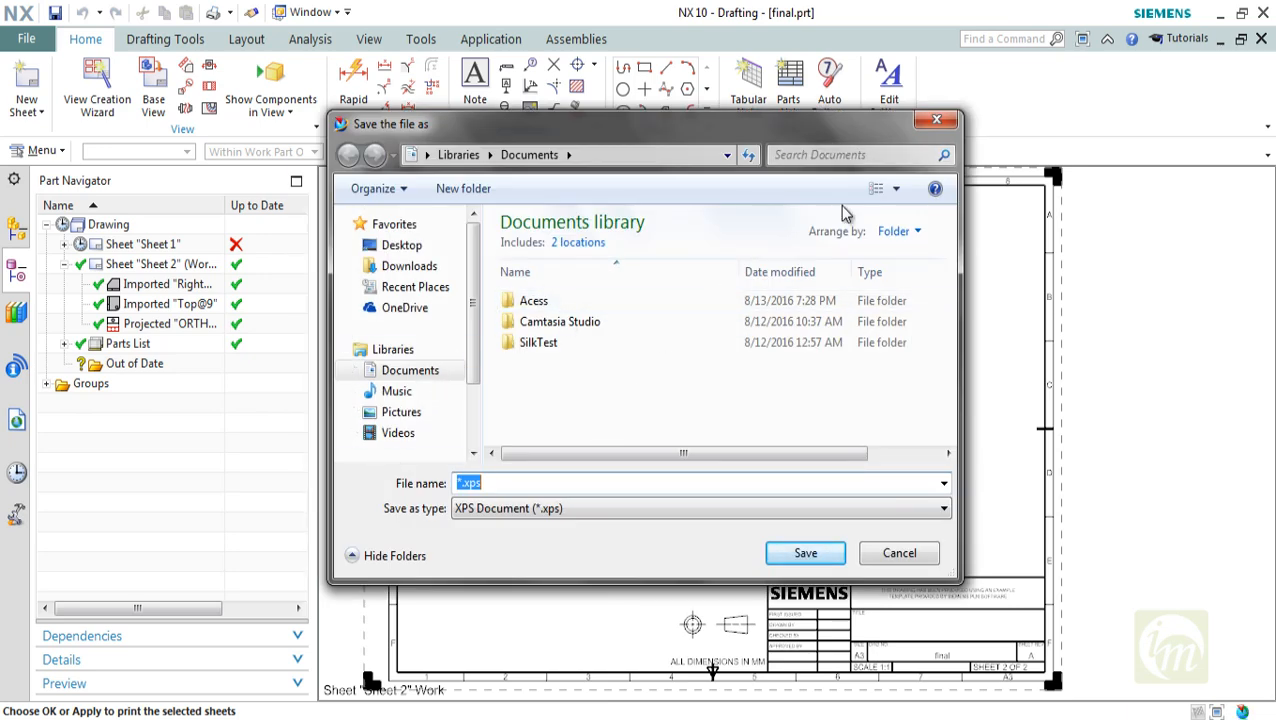
left_click(936, 120)
scroll(885, 675, "up", 4)
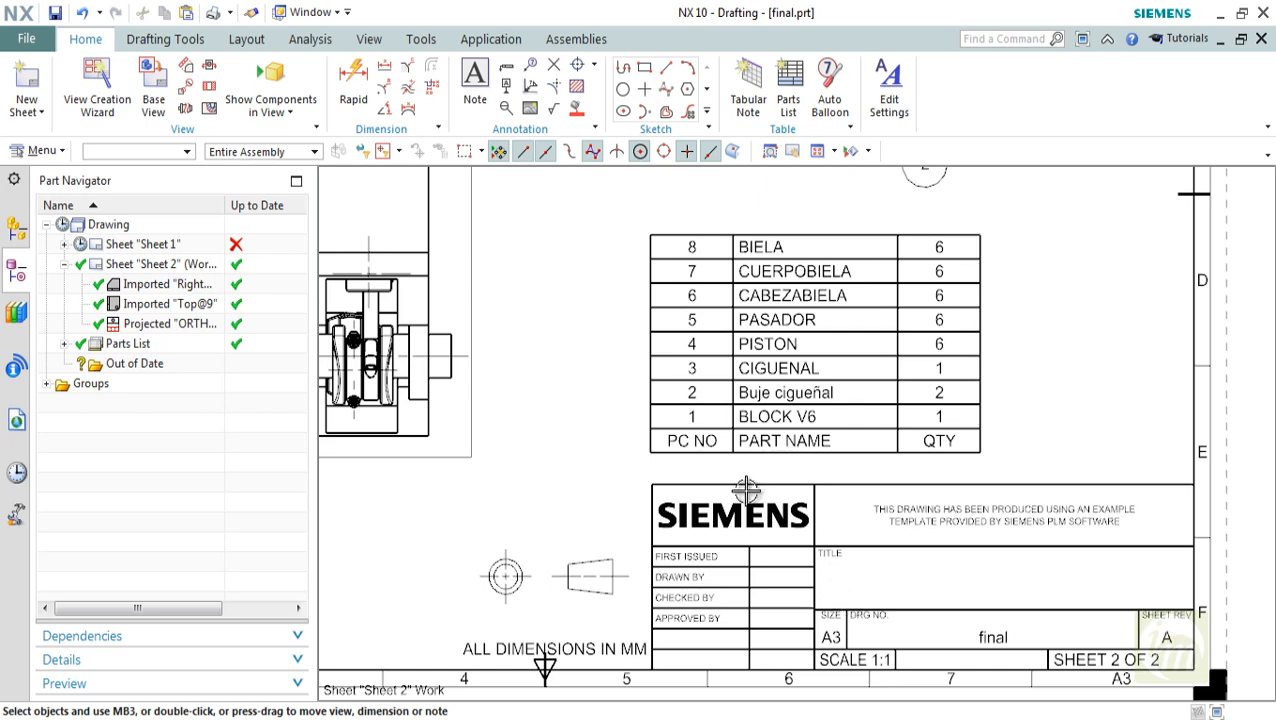
scroll(846, 597, "down", 4)
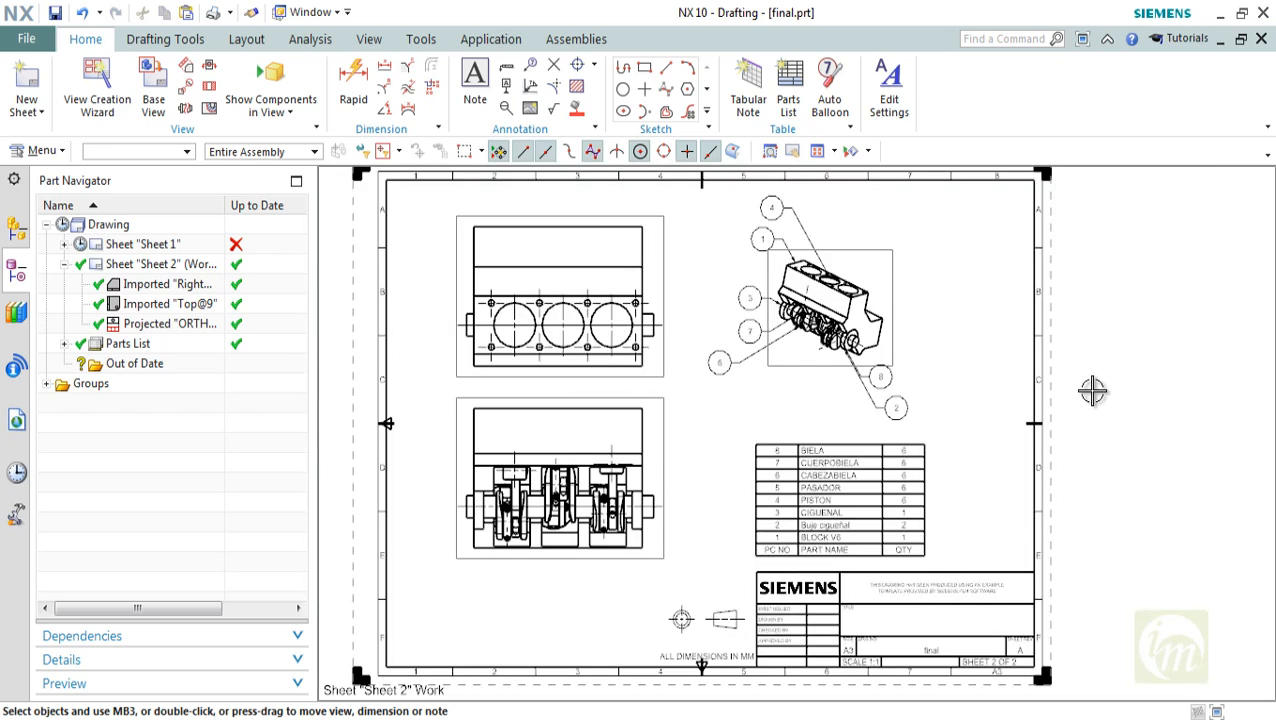